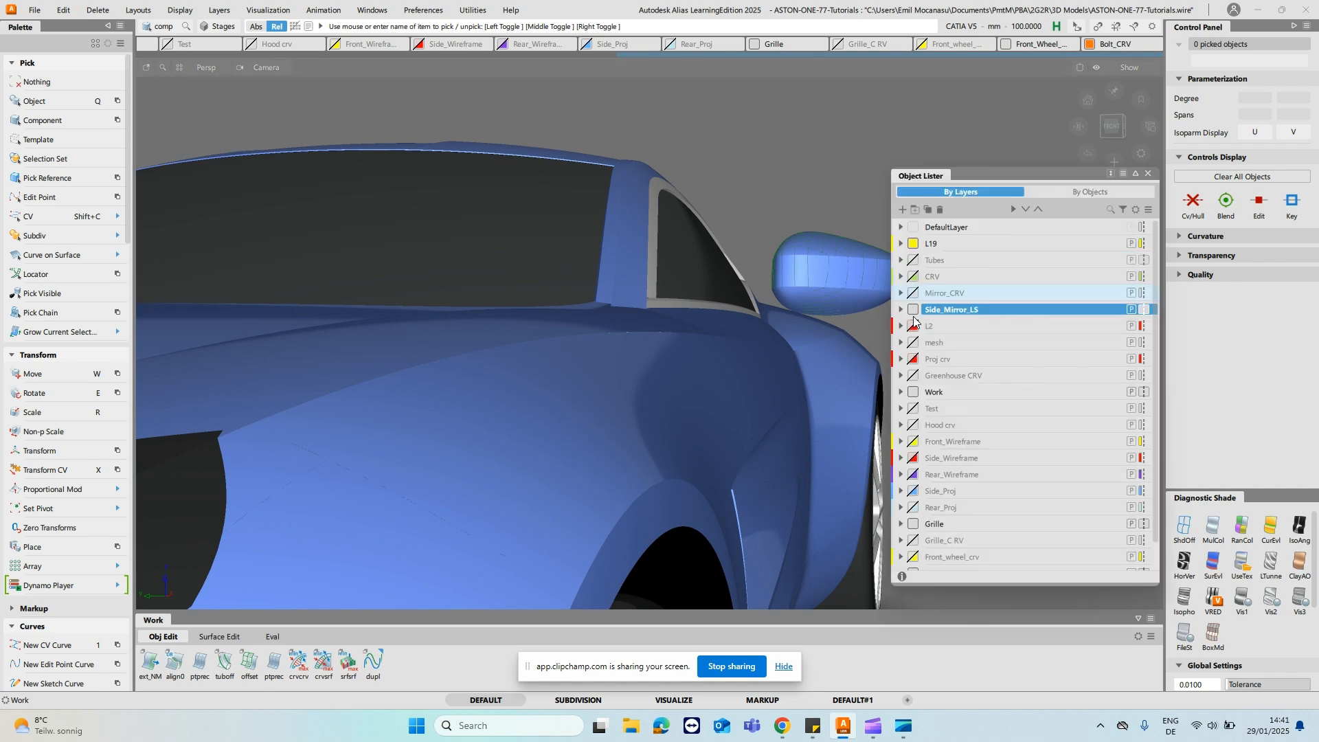
- Show the mesh layer over the car's surfaces and dismiss the layer list
click(912, 343)
alt+shift+drag(731, 323, 686, 276)
mouse_move(685, 277)
alt+shift+right_down()
mouse_move(668, 223)
mouse_move(671, 318)
mouse_move(698, 279)
alt+shift+right_up()
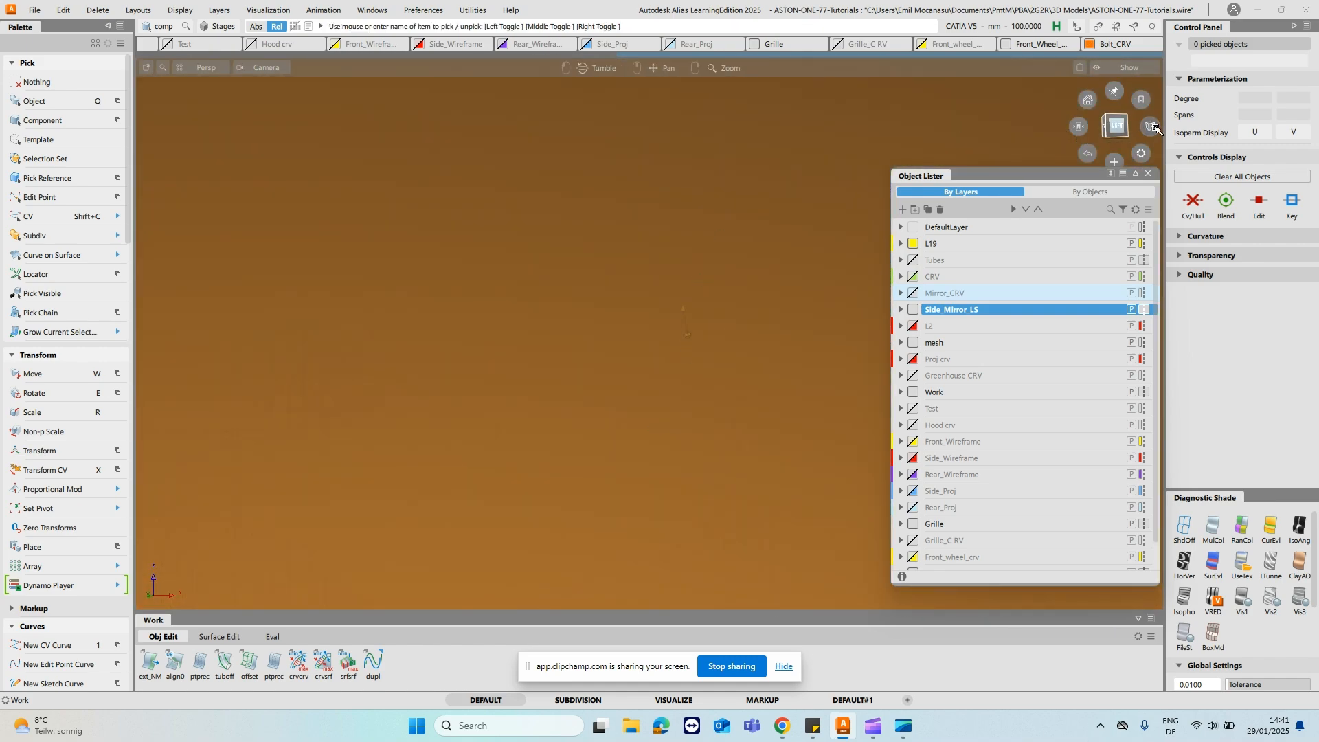
click(1150, 128)
click(1149, 174)
- Examine the side mirror's stalk on the mesh from above, below and the side, including its transitions into door and mirror housing
alt+shift+right_drag(827, 192, 760, 509)
alt+shift+drag(650, 312, 736, 242)
alt+shift+right_drag(737, 242, 818, 237)
alt+shift+drag(817, 237, 972, 351)
alt+shift+drag(671, 309, 457, 357)
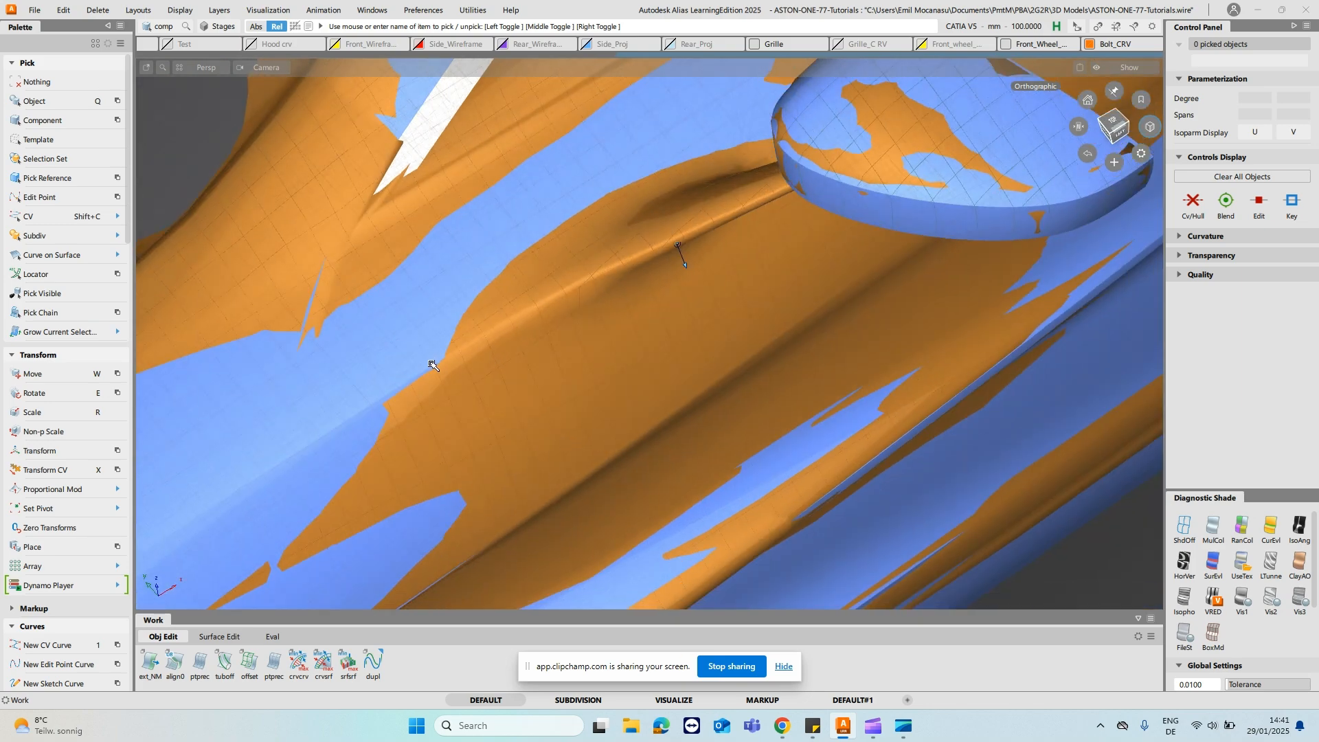
alt+shift+drag(686, 273, 808, 287)
alt+shift+drag(700, 215, 658, 249)
alt+shift+drag(486, 270, 557, 641)
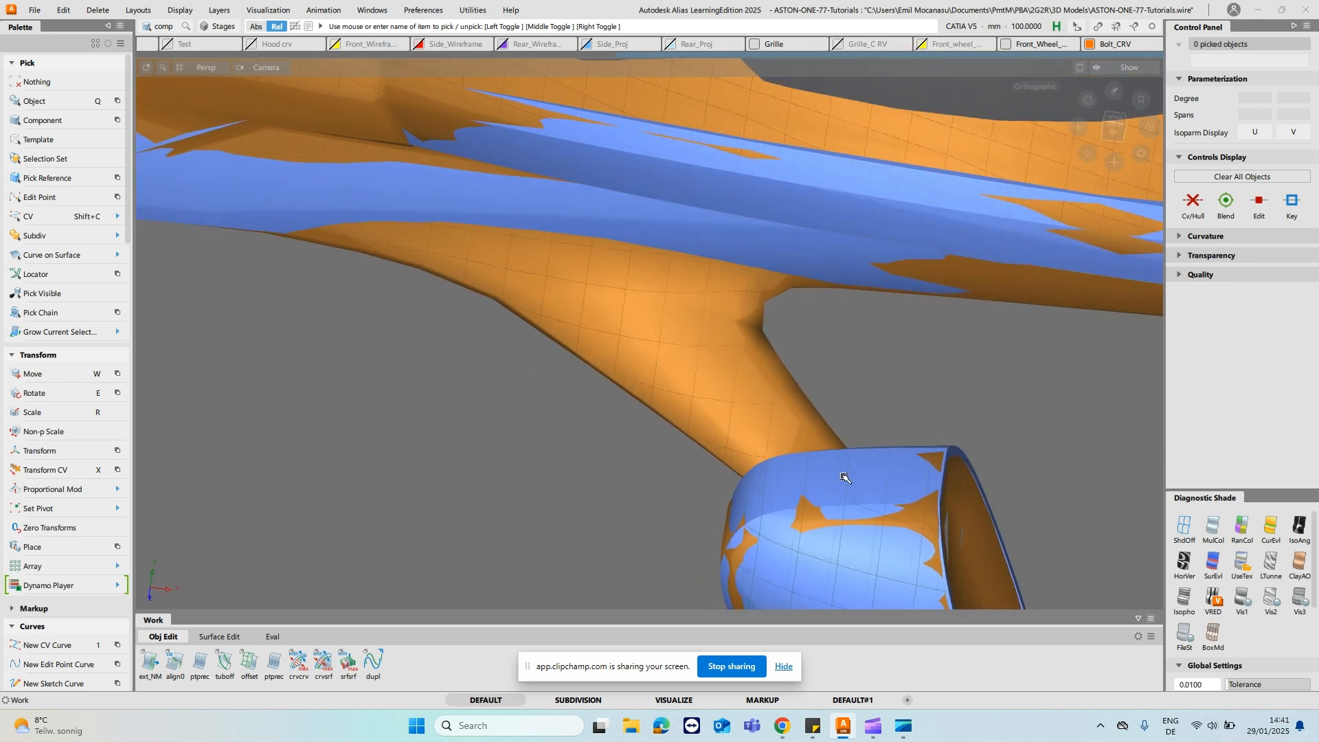
alt+shift+drag(706, 494, 628, 296)
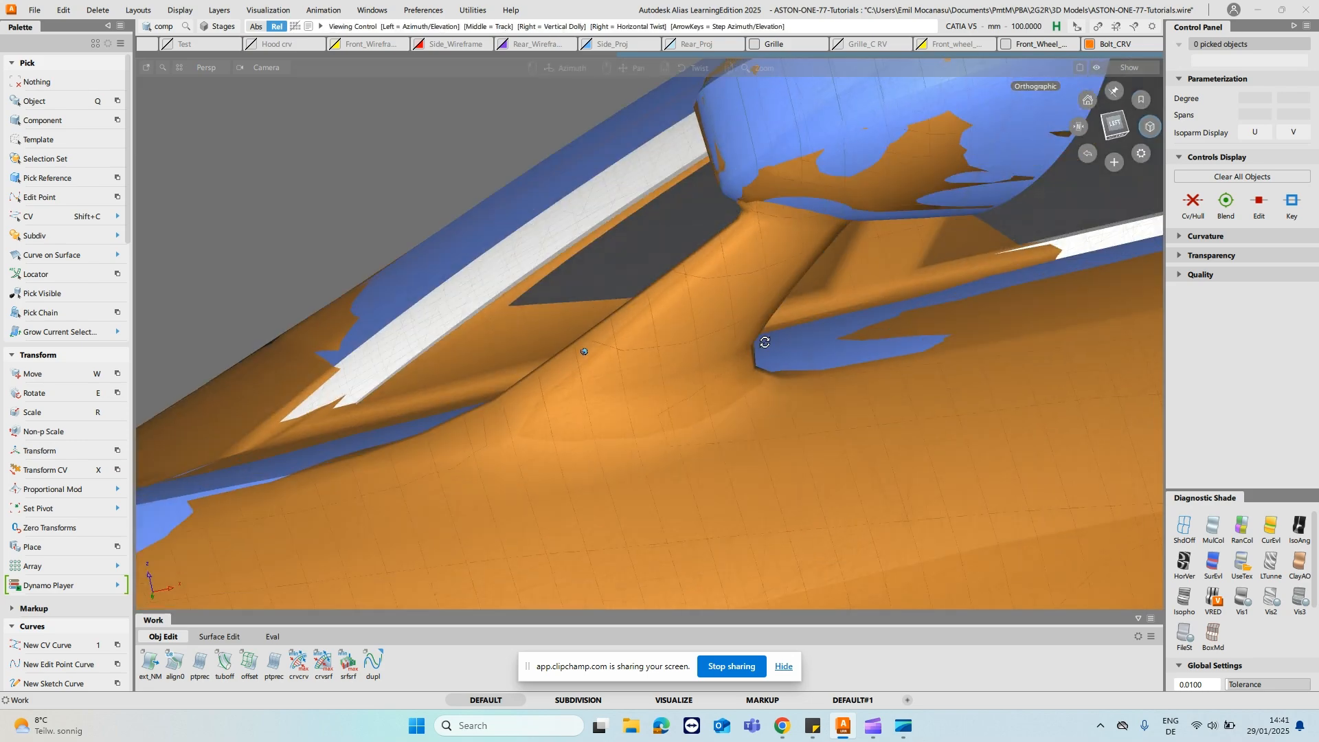
alt+shift+drag(765, 342, 688, 367)
alt+shift+drag(782, 354, 752, 329)
alt+shift+drag(770, 248, 806, 45)
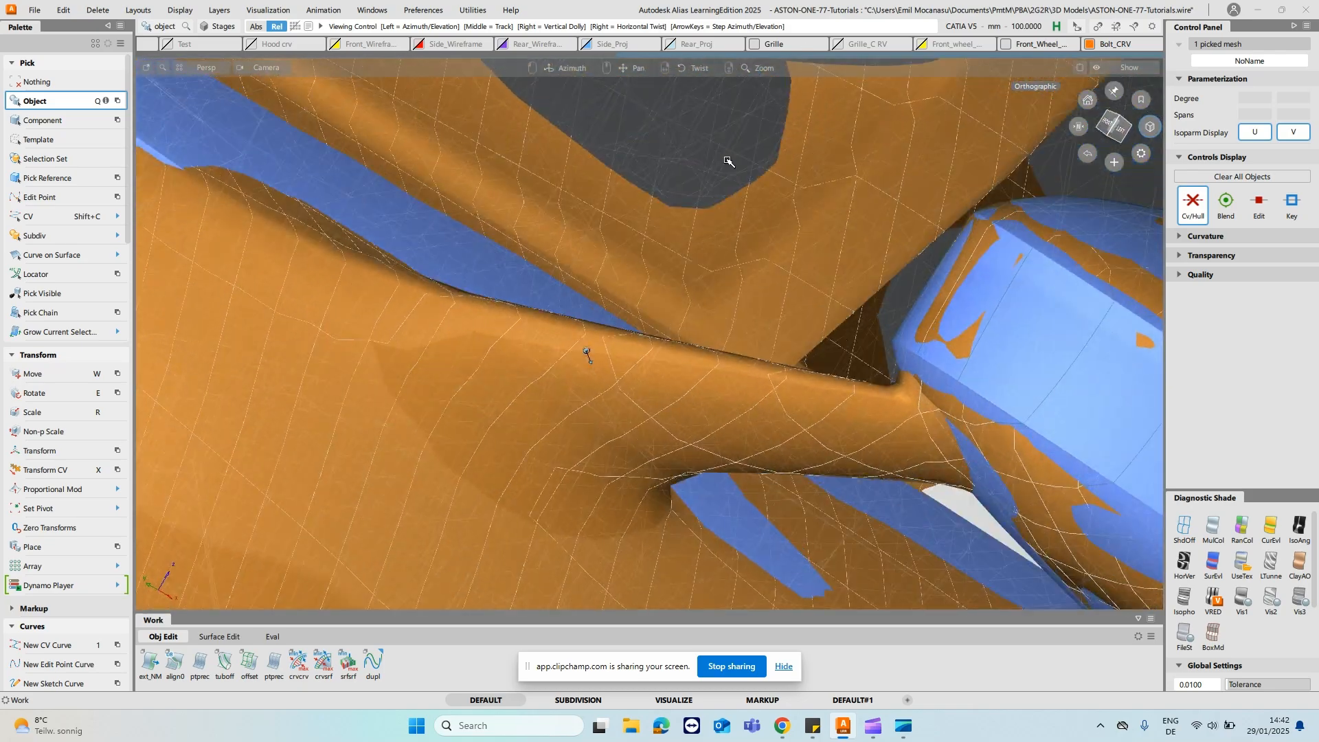
alt+shift+drag(727, 160, 727, 21)
alt+shift+drag(715, 102, 703, 195)
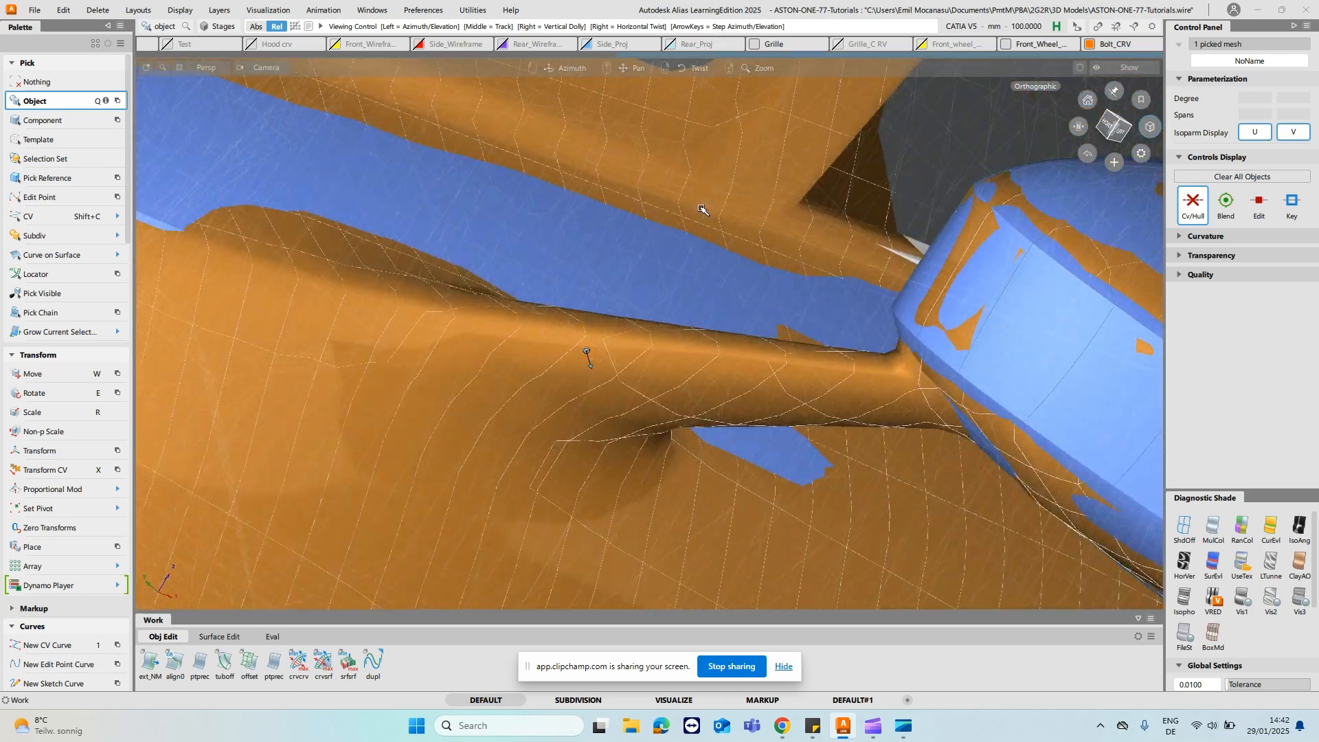
alt+shift+drag(701, 254, 696, 460)
alt+shift+drag(688, 543, 428, 275)
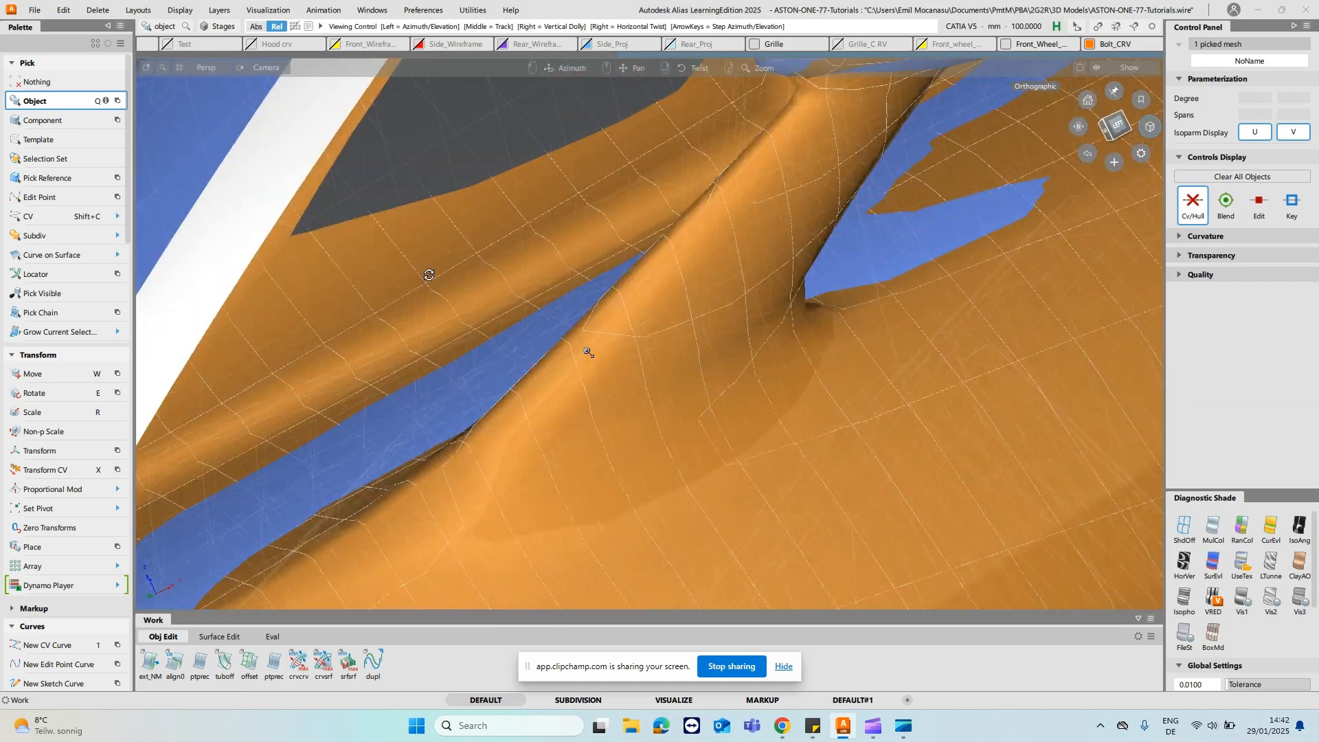
- Draw a two-point degree 1 CV curve on the mesh along the leading edge of the mirror stalk
alt+shift+drag(756, 341, 509, 406)
alt+shift+drag(487, 341, 533, 451)
alt+shift+right_drag(533, 451, 529, 256)
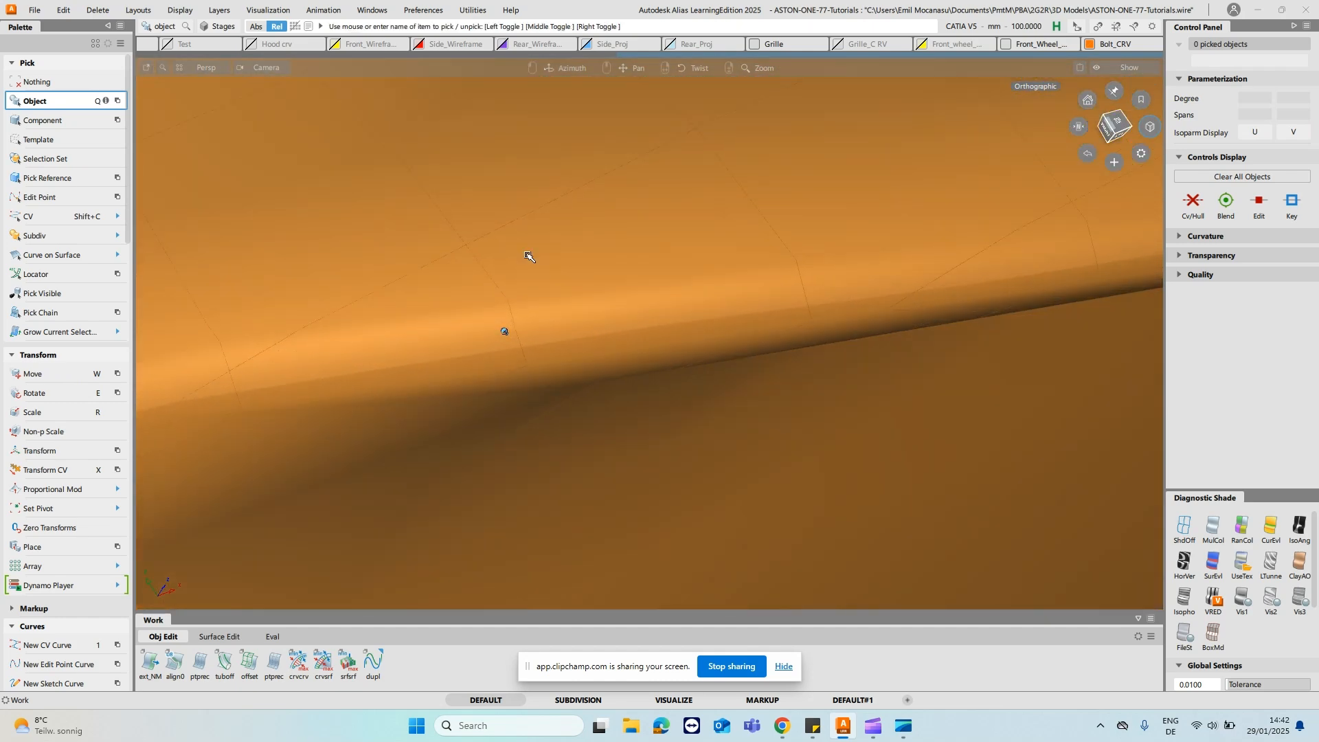
alt+shift+drag(530, 256, 528, 320)
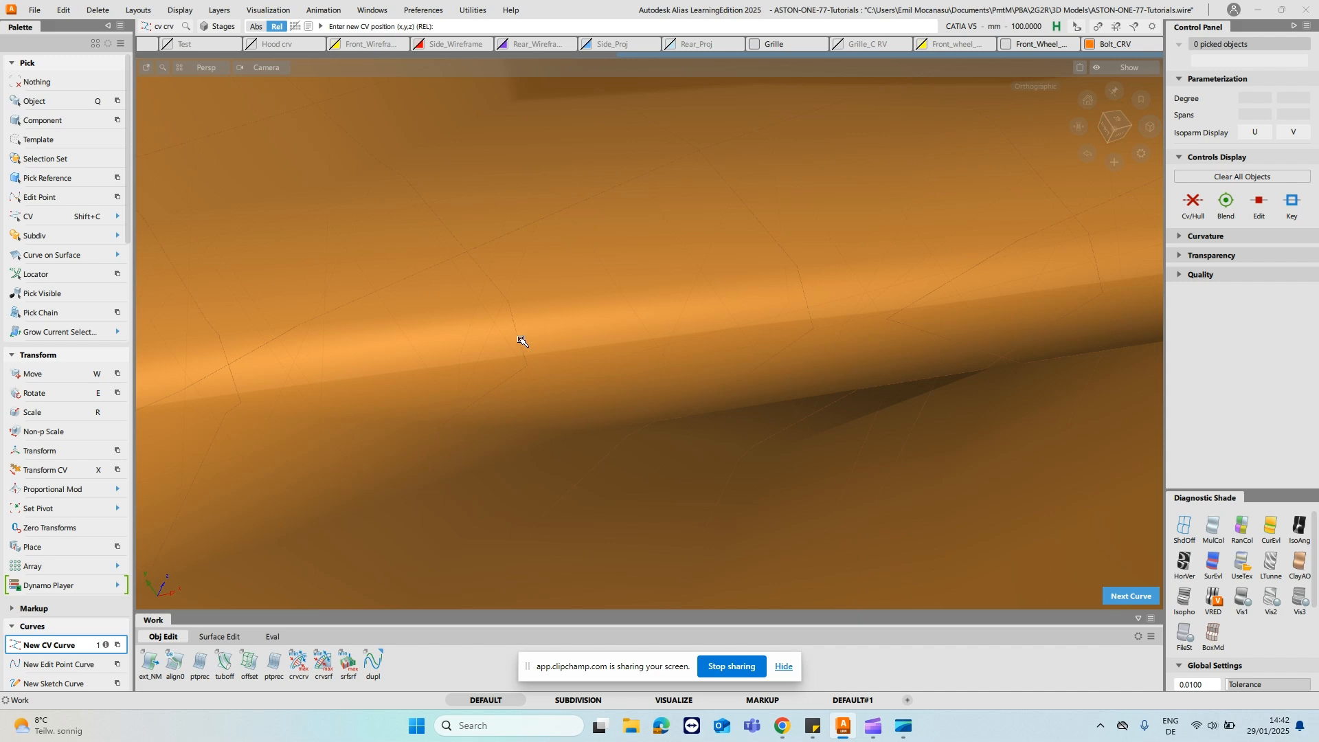
alt+shift+drag(658, 234, 531, 287)
mouse_move(602, 345)
alt+shift+mouse_down()
mouse_move(528, 342)
mouse_move(478, 299)
mouse_move(526, 420)
alt+shift+mouse_up()
alt+shift+right_drag(526, 420, 495, 268)
mouse_move(495, 269)
alt+shift+mouse_down()
mouse_move(522, 261)
mouse_move(497, 317)
alt+shift+mouse_up()
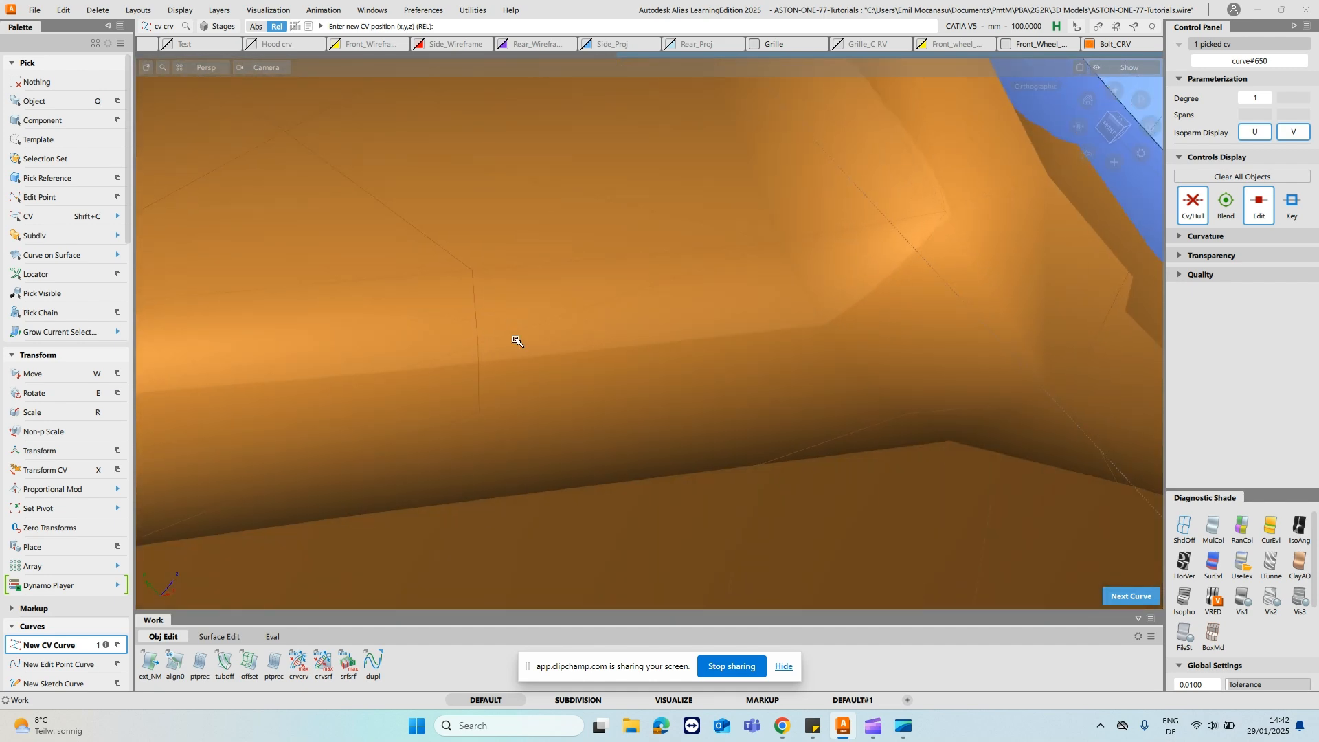
alt+shift+drag(547, 295, 485, 258)
alt+shift+right_drag(535, 212, 591, 406)
alt+shift+drag(590, 406, 526, 310)
alt+shift+drag(476, 204, 767, 294)
- Draw a second two-point degree 1 CV curve on the mesh along the trailing edge of the mirror stalk
alt+shift+drag(907, 334, 375, 234)
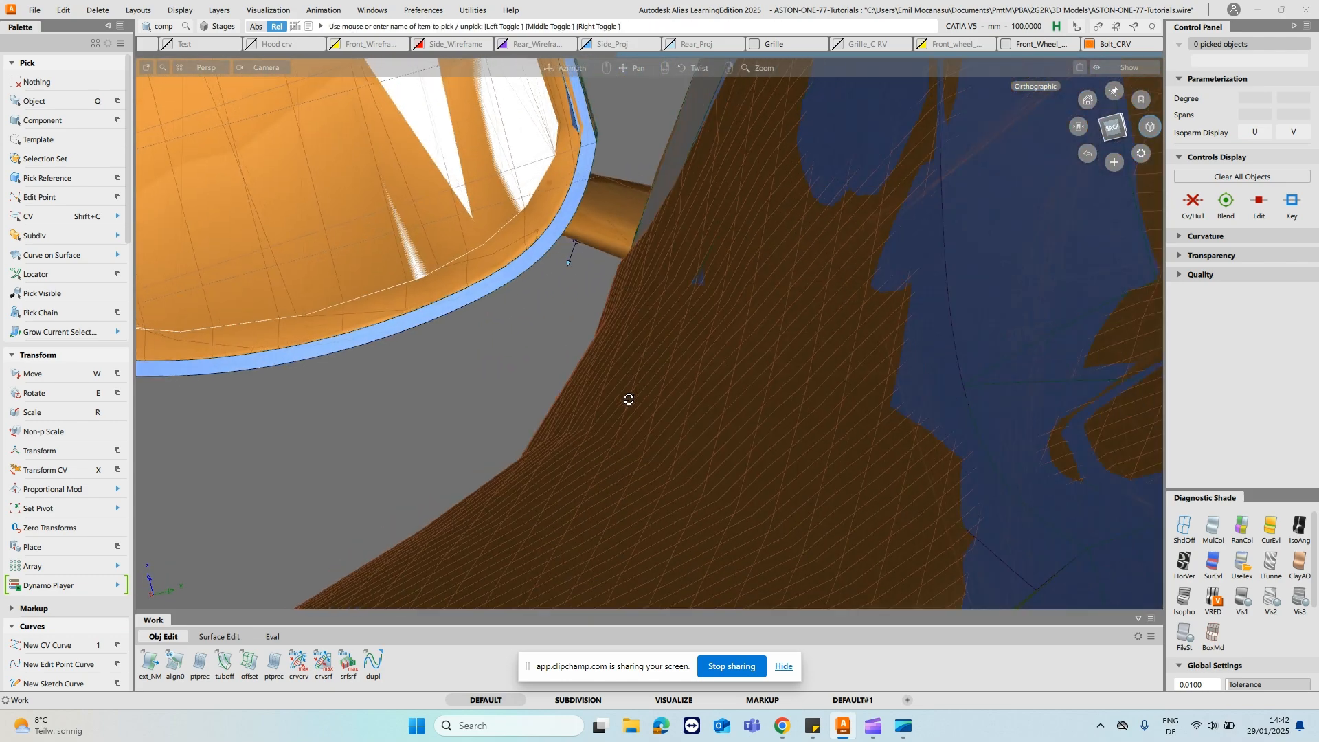
alt+shift+drag(626, 425, 650, 311)
alt+shift+right_drag(649, 310, 679, 313)
alt+shift+drag(688, 398, 666, 351)
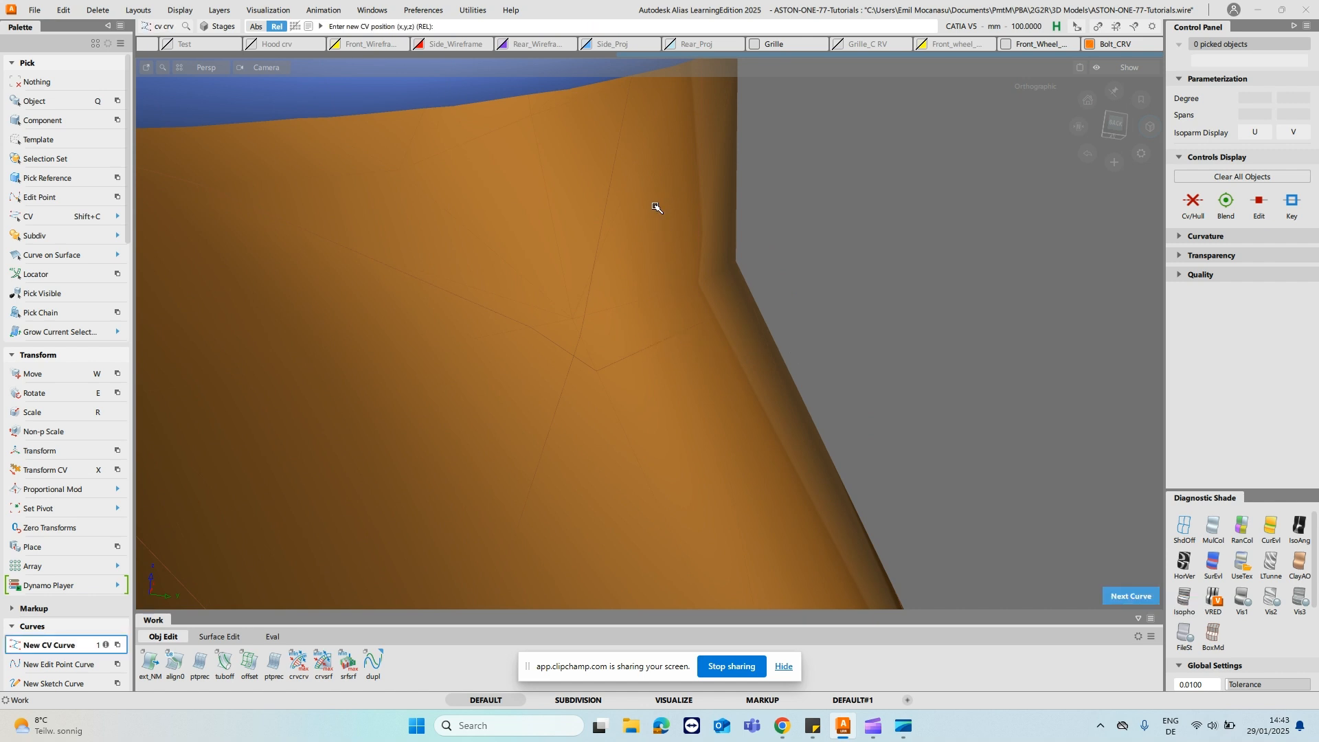
click(660, 345)
alt+shift+right_drag(659, 345, 718, 495)
alt+shift+middle_drag(719, 495, 607, 206)
alt+shift+middle_drag(659, 344, 608, 255)
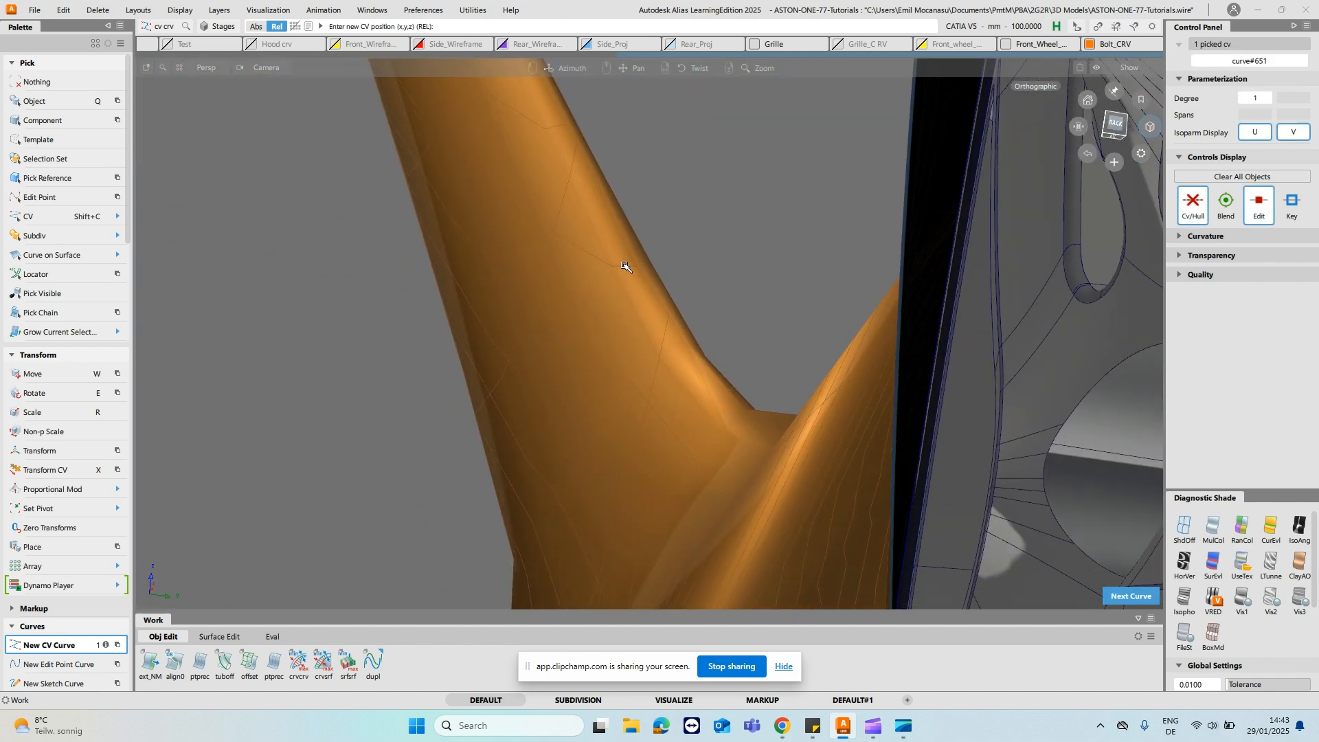
alt+shift+click(626, 267)
alt+shift+right_drag(789, 408, 722, 169)
mouse_move(742, 200)
alt+shift+mouse_down()
mouse_move(707, 283)
mouse_move(672, 313)
mouse_move(788, 203)
mouse_move(904, 241)
mouse_move(709, 279)
mouse_move(597, 324)
mouse_move(576, 376)
mouse_move(701, 292)
mouse_move(678, 278)
alt+shift+mouse_up()
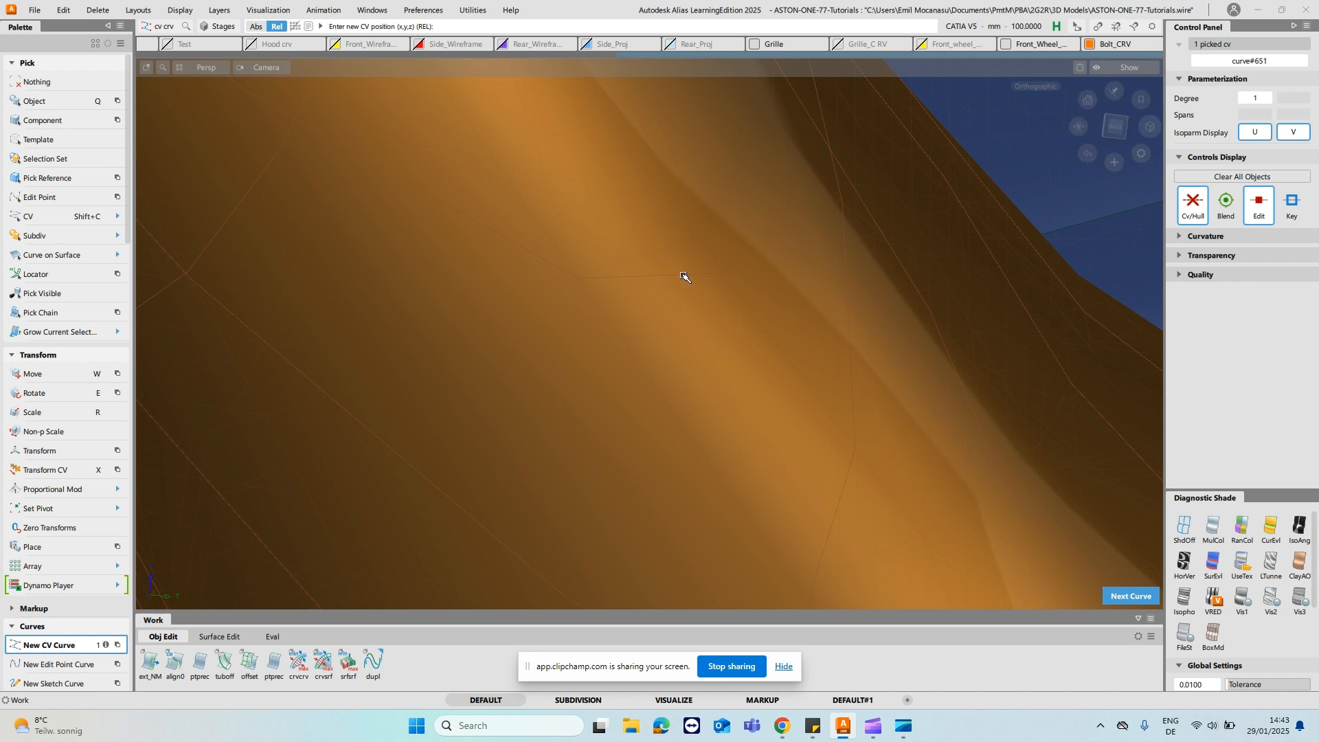
click(710, 94)
alt+shift+drag(710, 94, 822, 371)
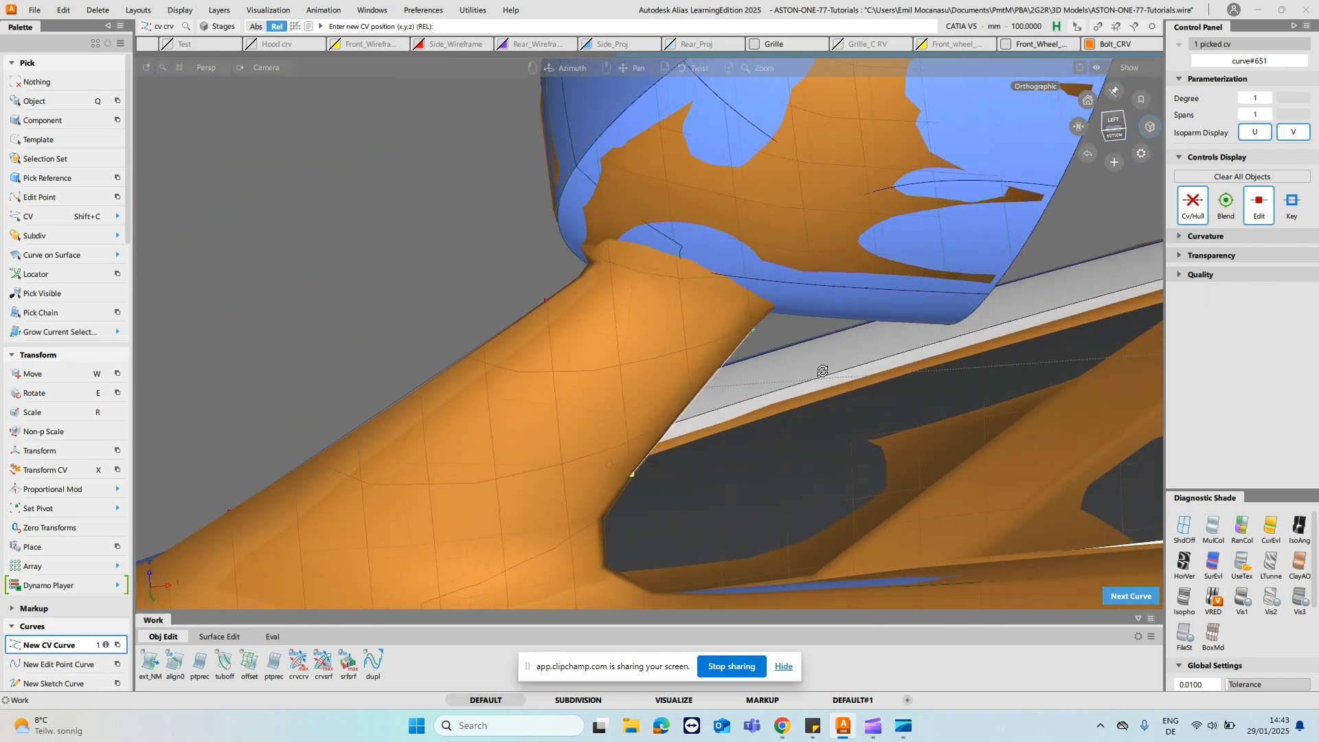
- Pick the trailing-edge stalk curve and set its degree to 2
alt+shift+right_drag(822, 371, 813, 334)
ctrl+shift+click(850, 341)
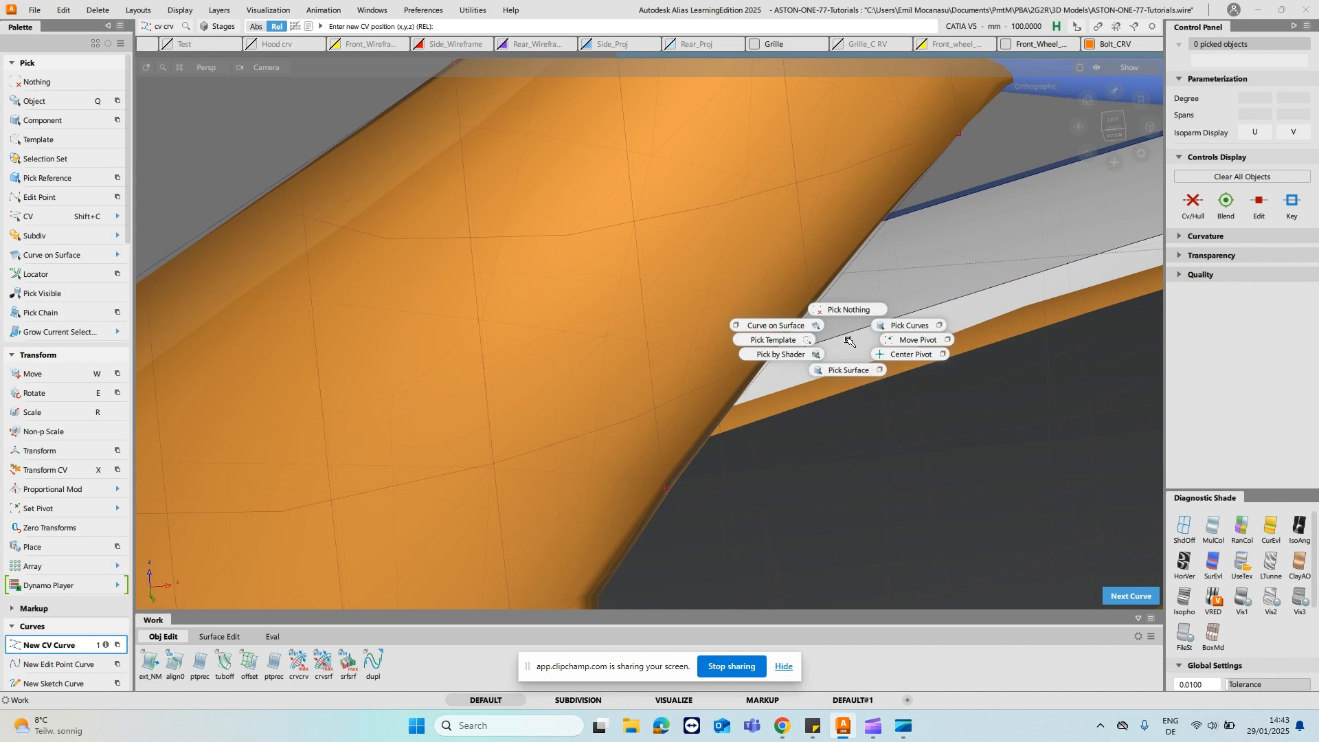
ctrl+shift+drag(880, 331, 882, 330)
drag(811, 292, 856, 302)
alt+shift+right_drag(893, 343, 954, 385)
alt+shift+middle_drag(955, 385, 776, 481)
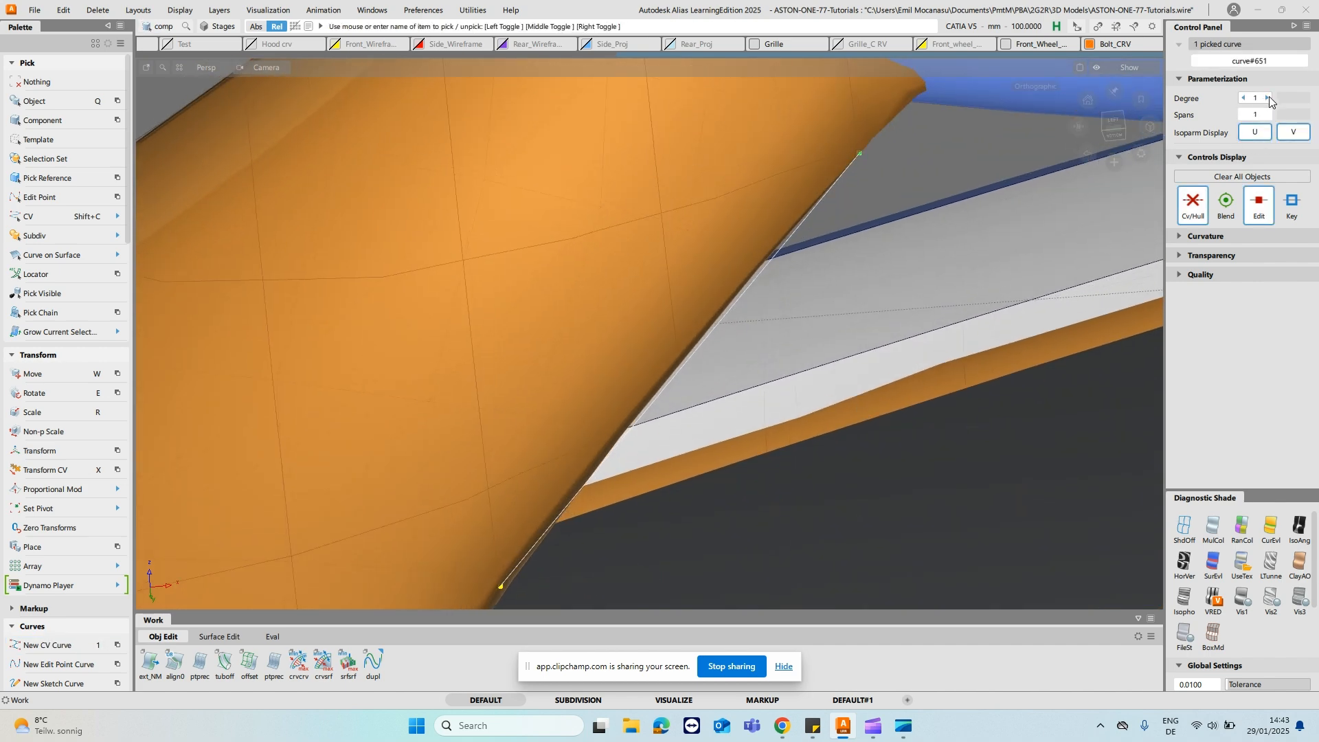
- Move the middle CV of the trailing-edge curve with Transform CV to fit the curve to the mesh
click(737, 302)
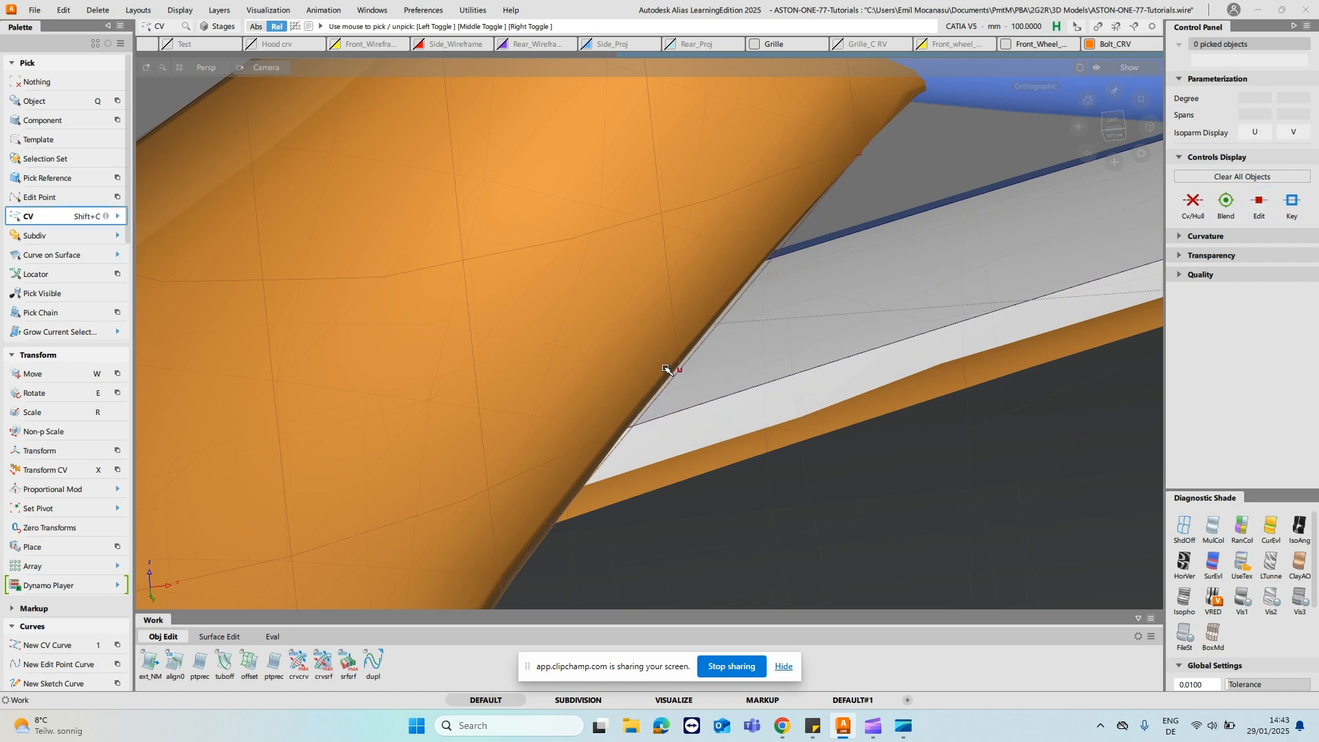
drag(667, 369, 712, 394)
key(x)
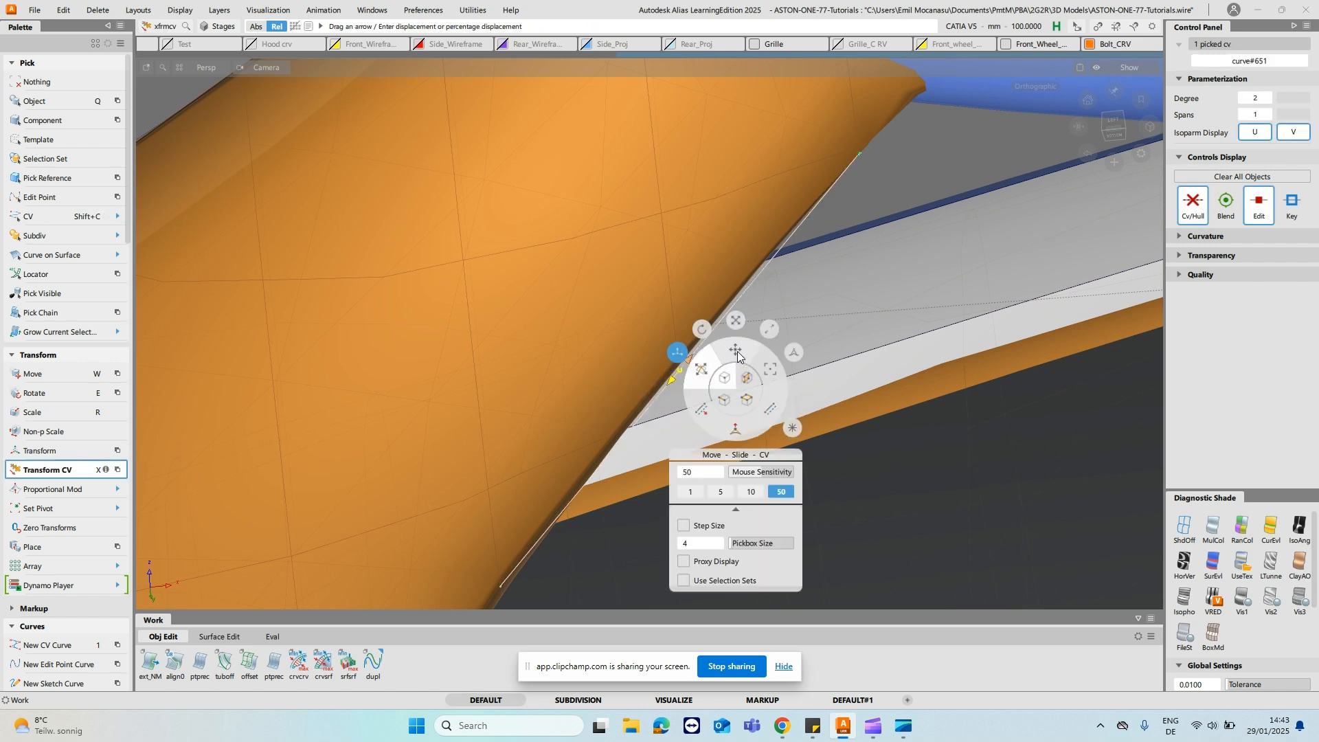
click(738, 357)
alt+shift+drag(868, 410, 570, 402)
alt+shift+right_drag(744, 435, 536, 206)
alt+shift+drag(904, 341, 674, 349)
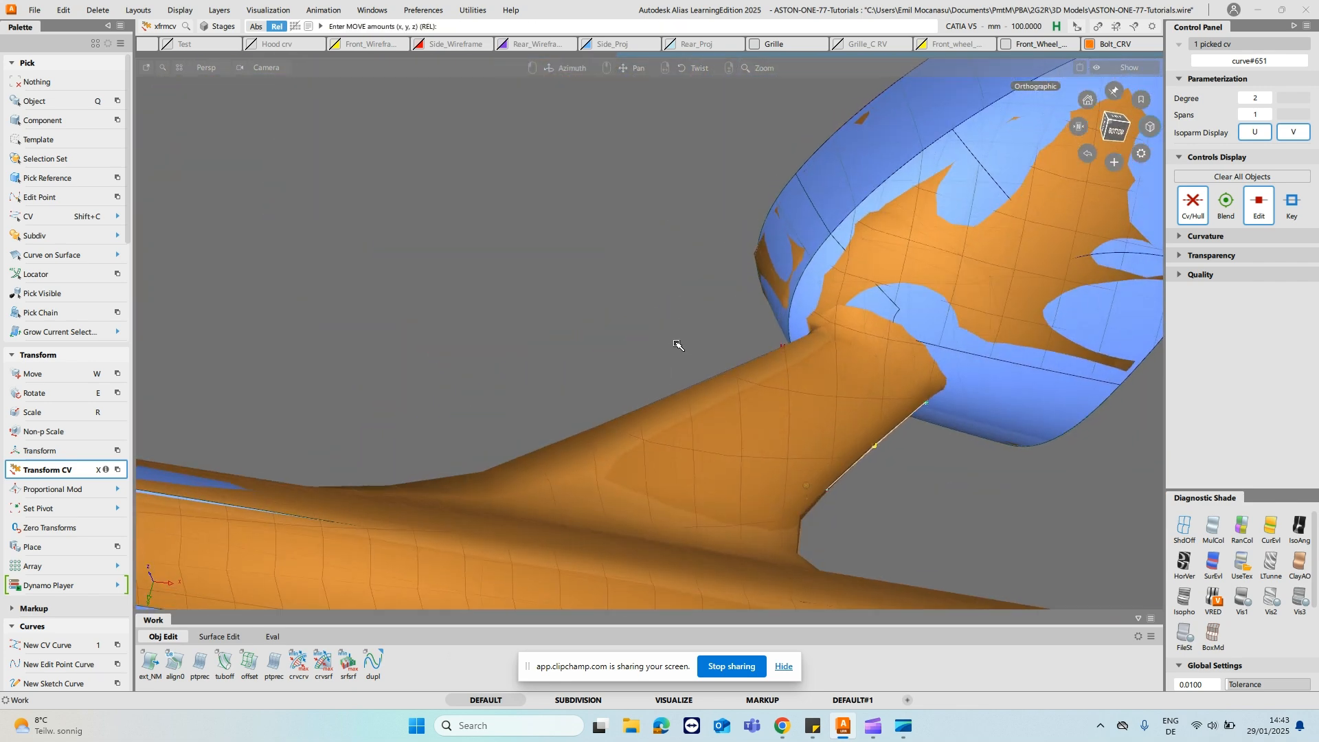
- Pick the leading-edge stalk curve and set its degree to 2
alt+shift+right_drag(669, 365, 657, 374)
alt+shift+middle_drag(656, 374, 822, 350)
mouse_move(765, 329)
alt+shift+mouse_down()
mouse_move(654, 384)
mouse_move(813, 323)
mouse_move(710, 336)
mouse_move(698, 344)
mouse_move(942, 348)
mouse_move(937, 374)
mouse_move(686, 447)
mouse_move(811, 299)
mouse_move(504, 353)
mouse_move(669, 324)
mouse_move(671, 303)
alt+shift+mouse_up()
alt+shift+drag(651, 248, 780, 312)
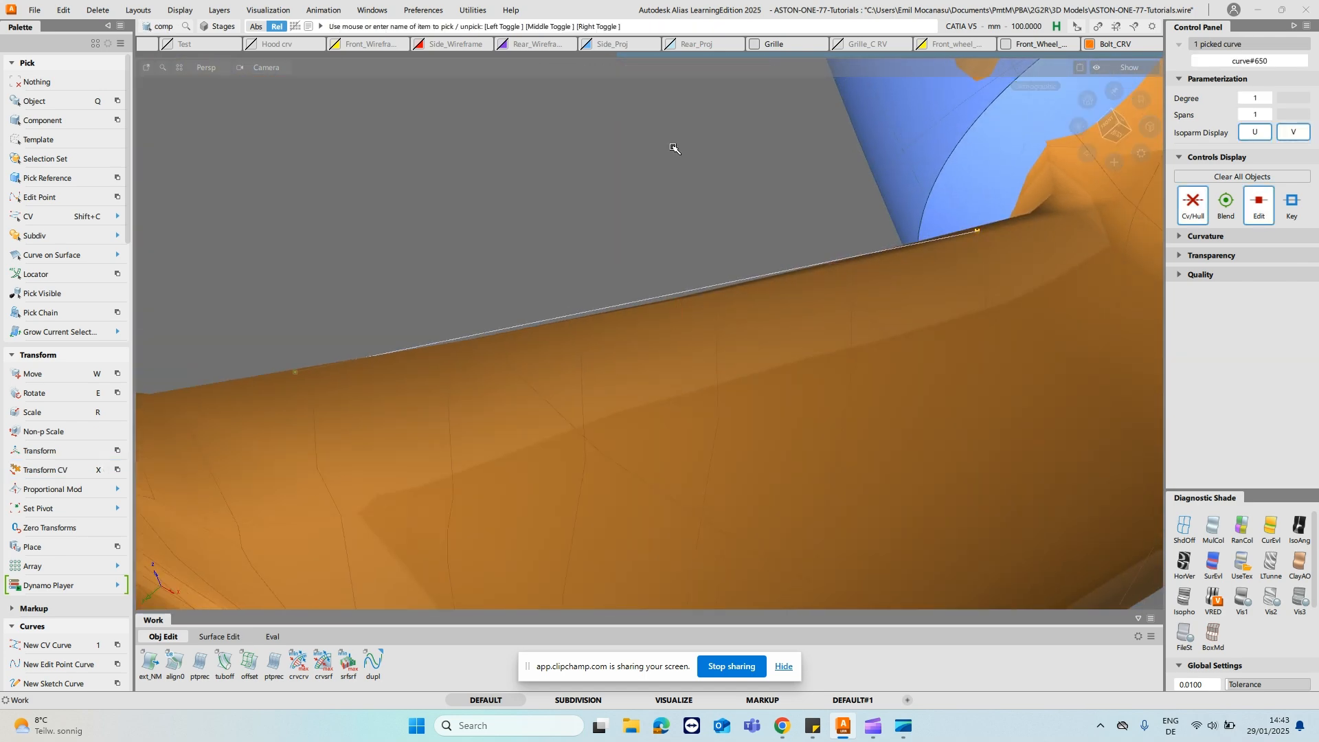
click(1267, 98)
- Move the middle CV of the leading-edge curve with Transform CV to fit the curve to the mesh
click(661, 305)
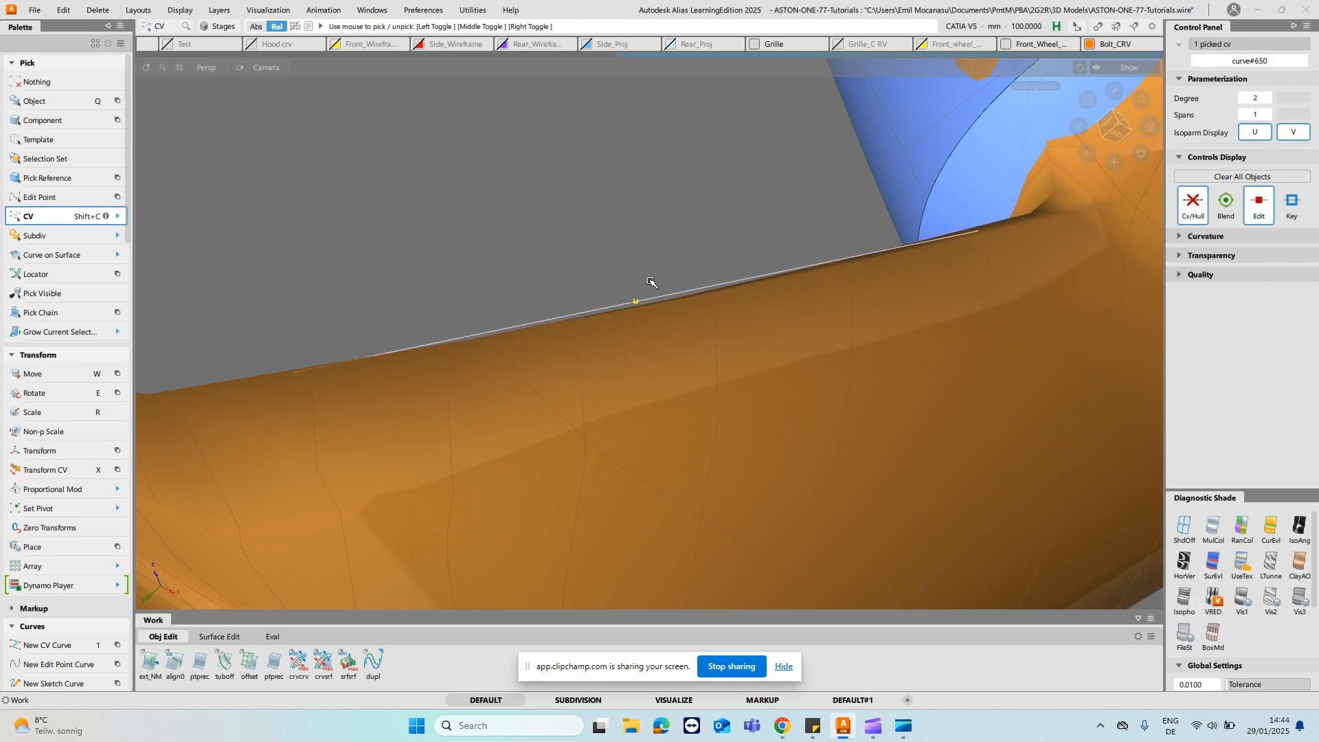
key(x)
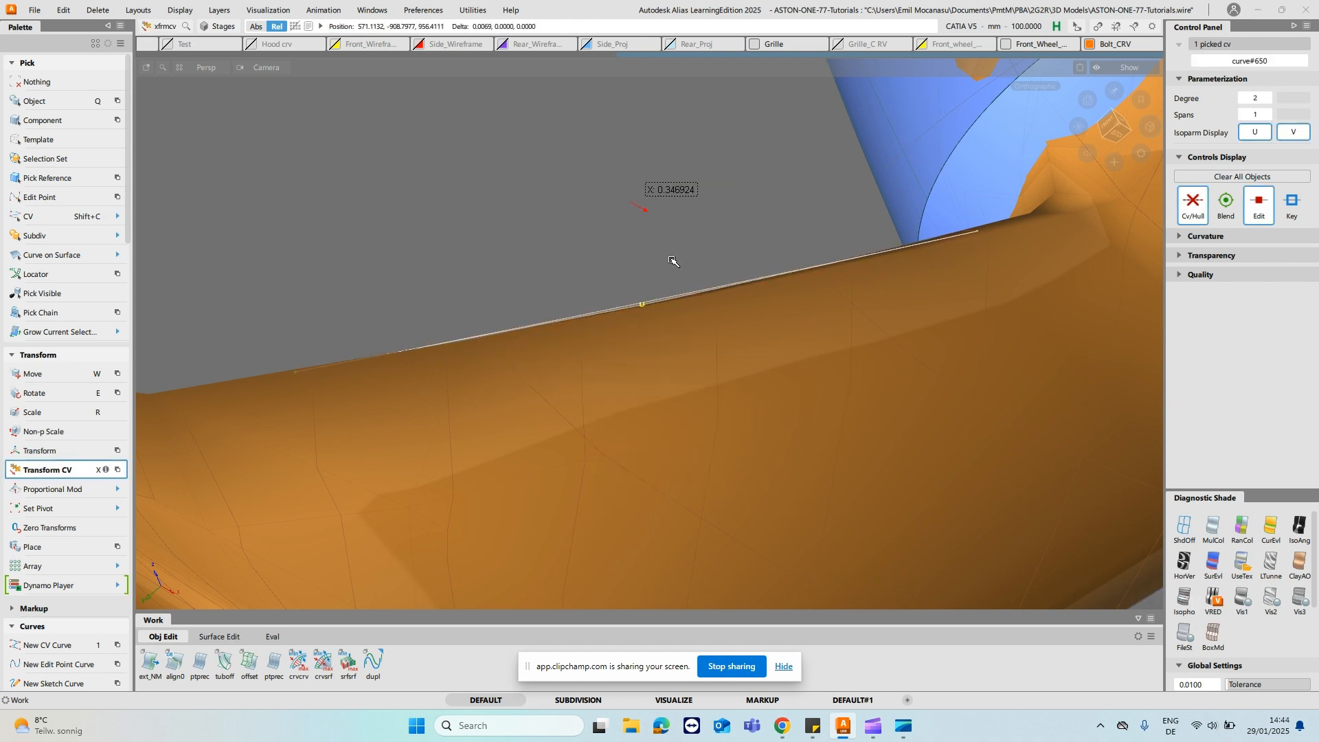
alt+shift+drag(771, 283, 1064, 165)
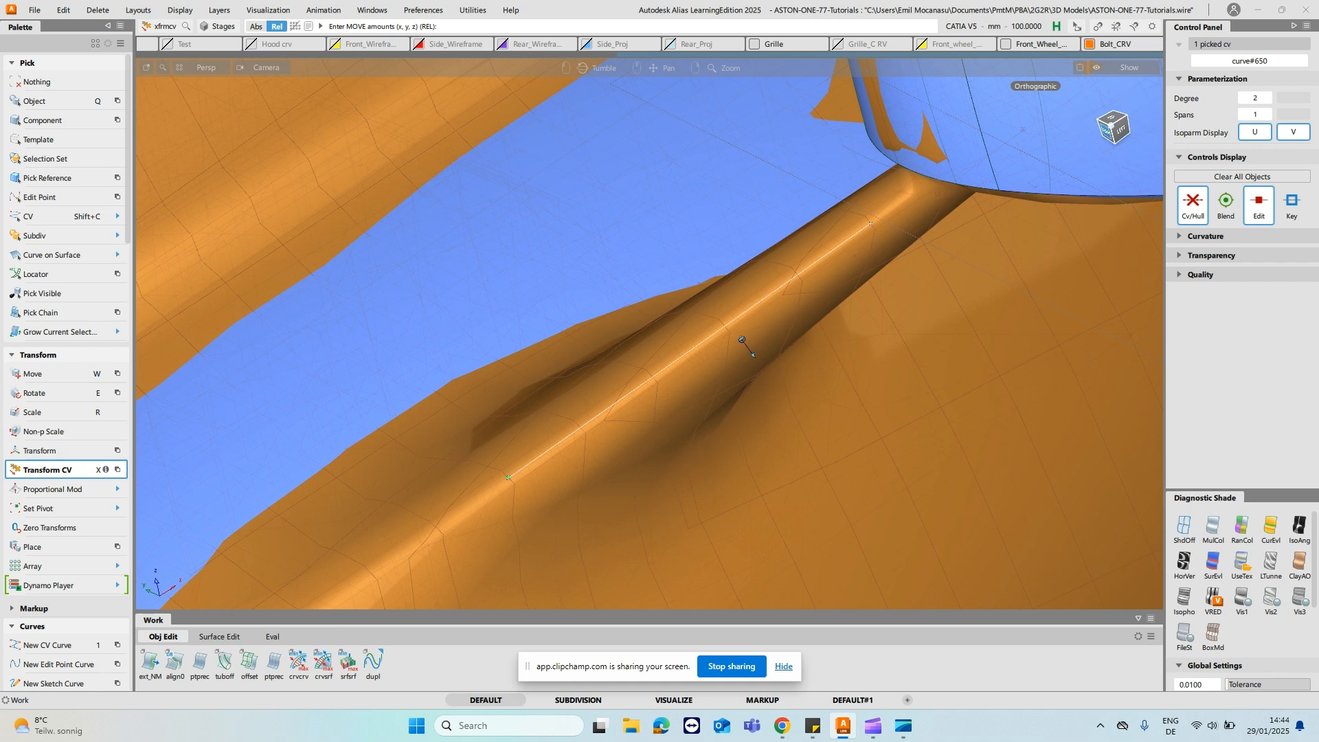
- Extend the leading-edge curve about 59 mm into the mirror housing and about 161 mm towards the door body
alt+shift+click(1108, 129)
ctrl+shift+drag(811, 311, 814, 285)
ctrl+shift+right_click(799, 198)
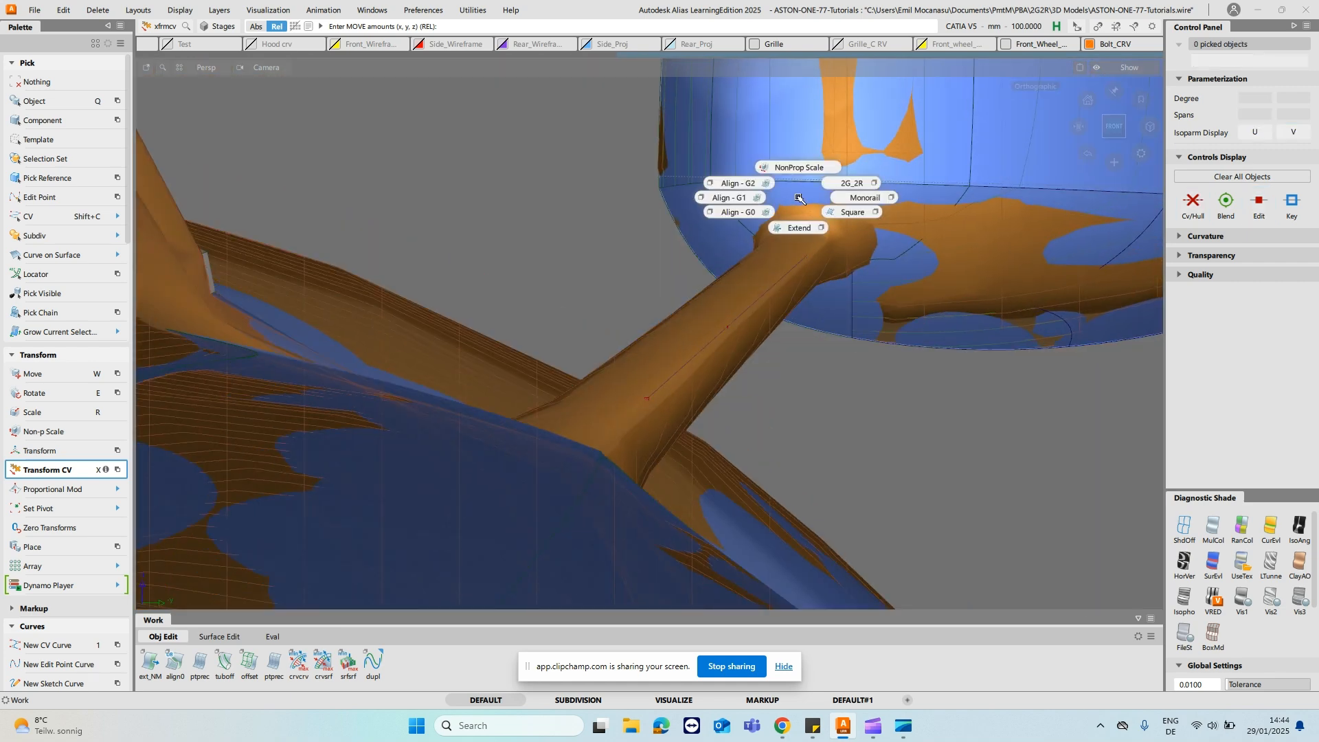
click(798, 229)
click(800, 265)
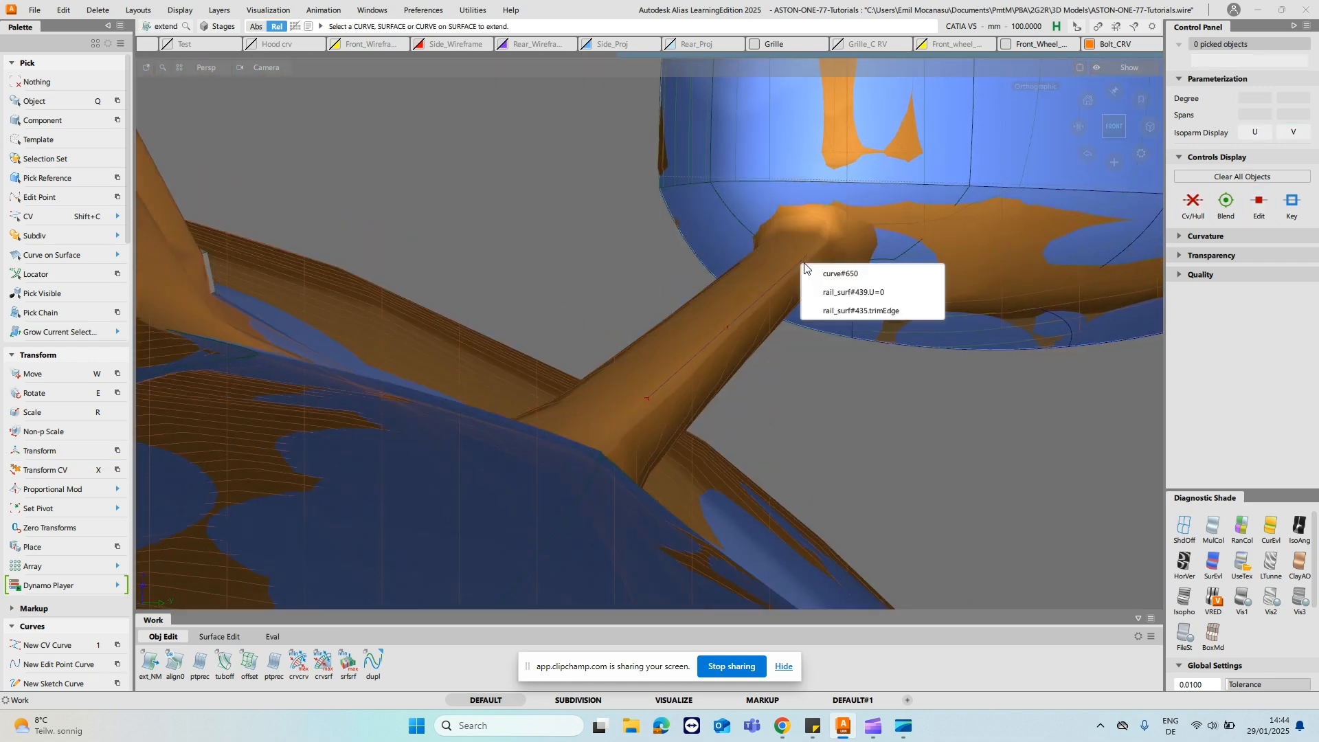
click(835, 274)
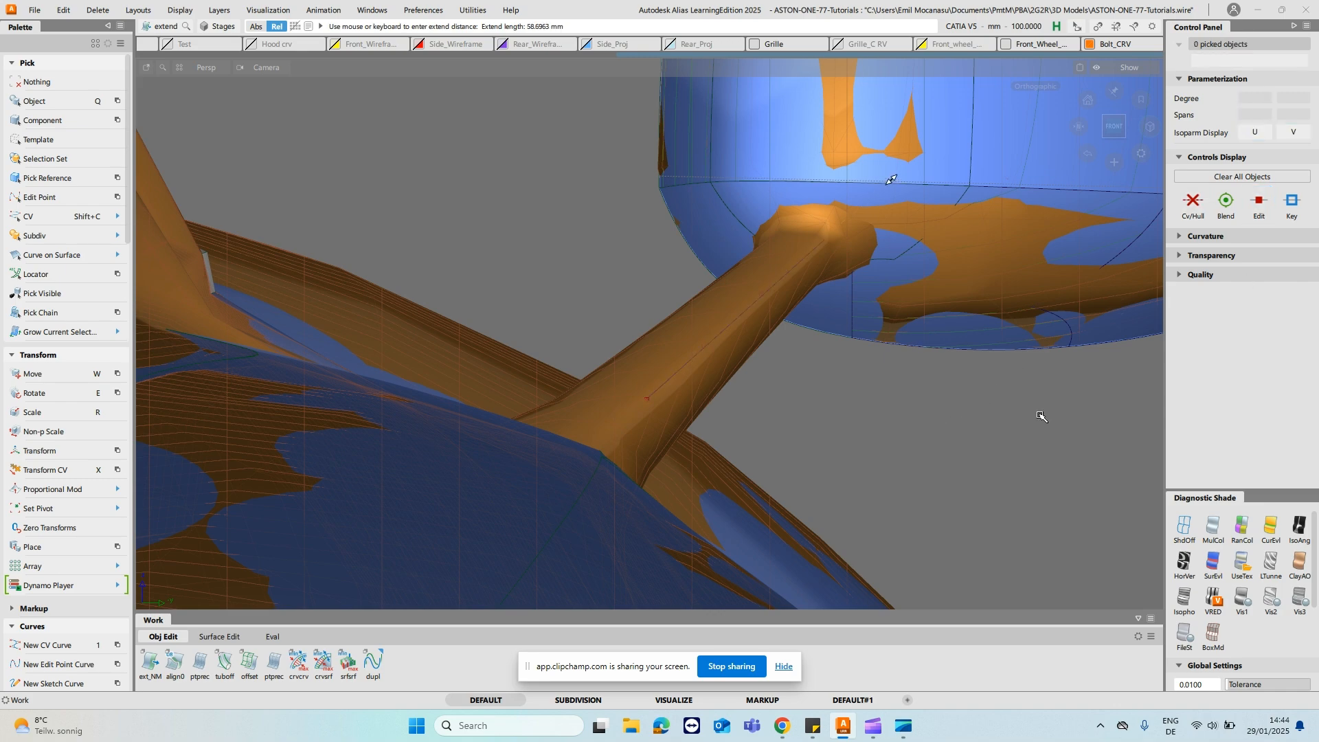
alt+shift+drag(863, 451, 847, 292)
alt+shift+right_drag(1019, 313, 992, 442)
alt+shift+middle_drag(992, 442, 920, 454)
drag(1076, 225, 826, 391)
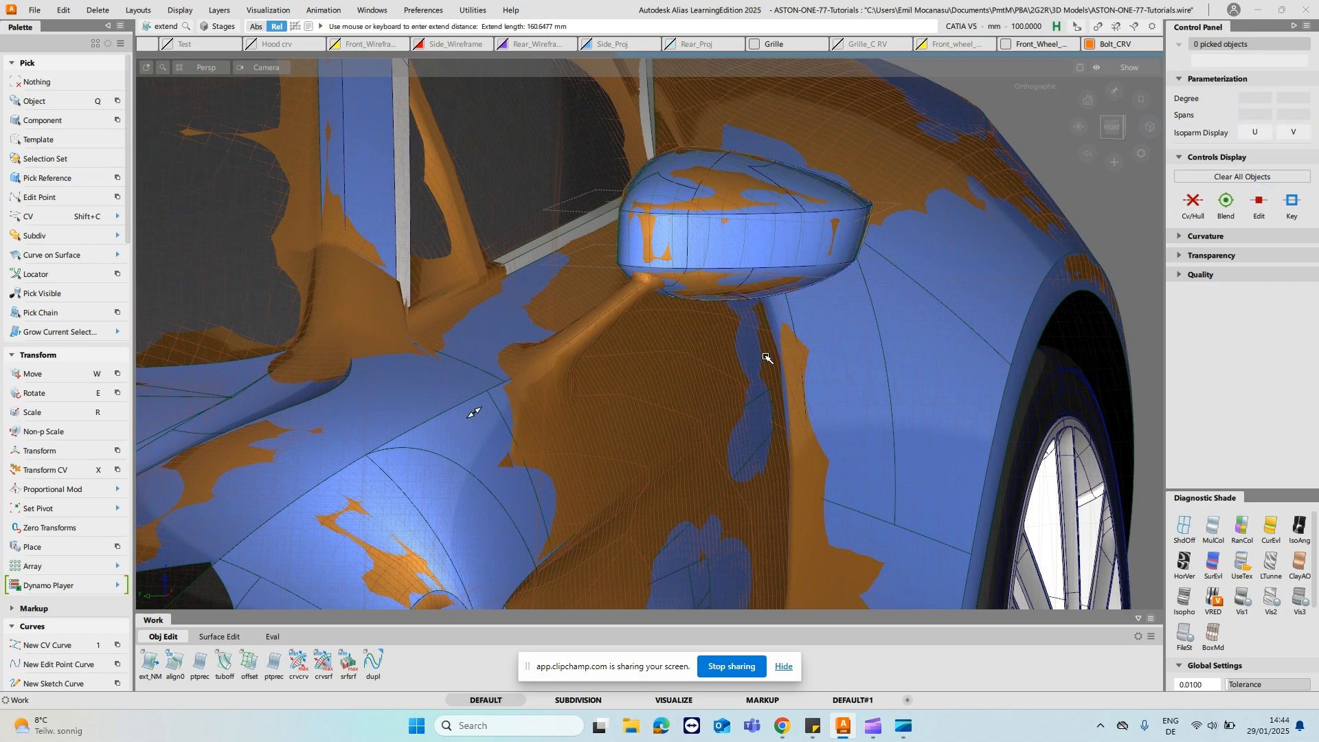
- Isolate the trailing-edge stalk curve, extend it at both ends and show the rest of the model again
mouse_move(653, 290)
alt+shift+mouse_down()
mouse_move(845, 371)
mouse_move(872, 365)
mouse_move(696, 304)
mouse_move(672, 280)
alt+shift+mouse_up()
click(689, 283)
alt+shift+drag(757, 356, 784, 269)
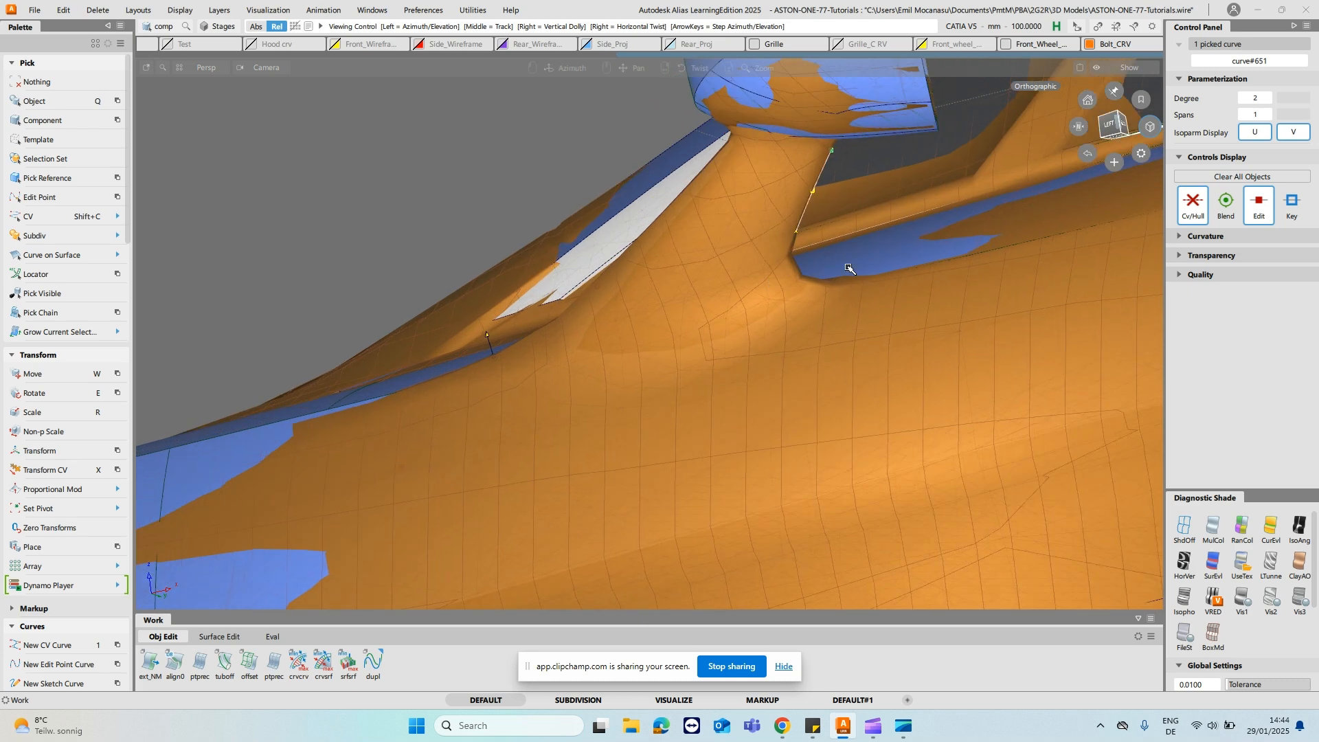
key(alt+h)
ctrl+shift+drag(847, 178, 878, 161)
ctrl+shift+right_drag(880, 132, 876, 167)
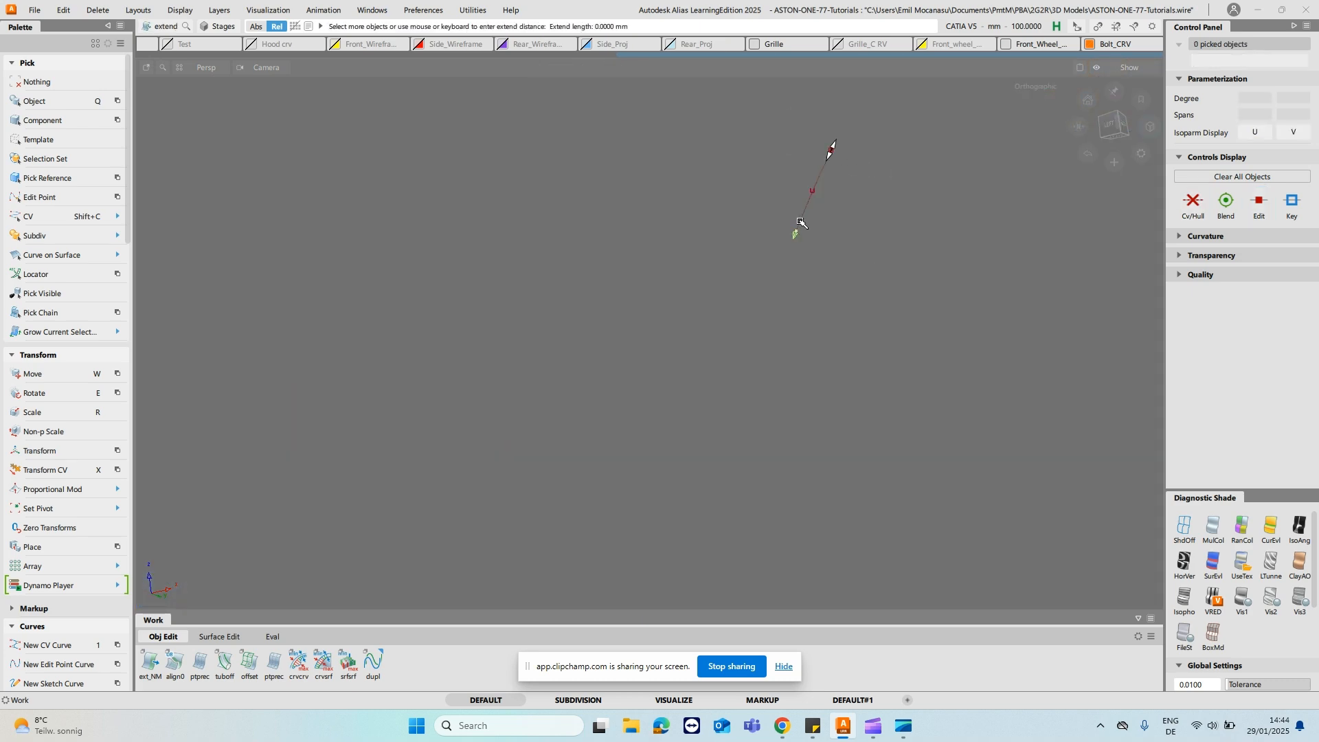
drag(801, 221, 843, 267)
click(886, 134)
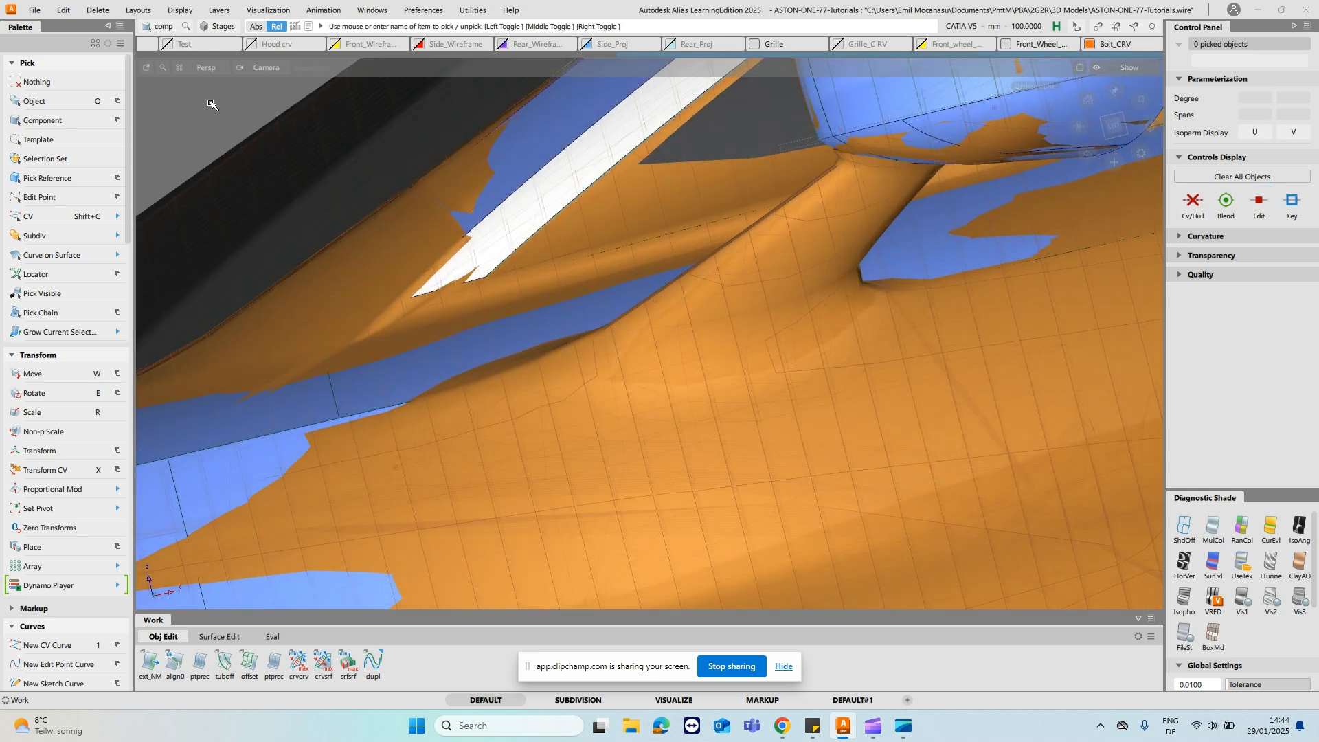
- Hide the mesh layer so the two stalk curves show against the body surfaces, and dismiss the layer list
key(o)
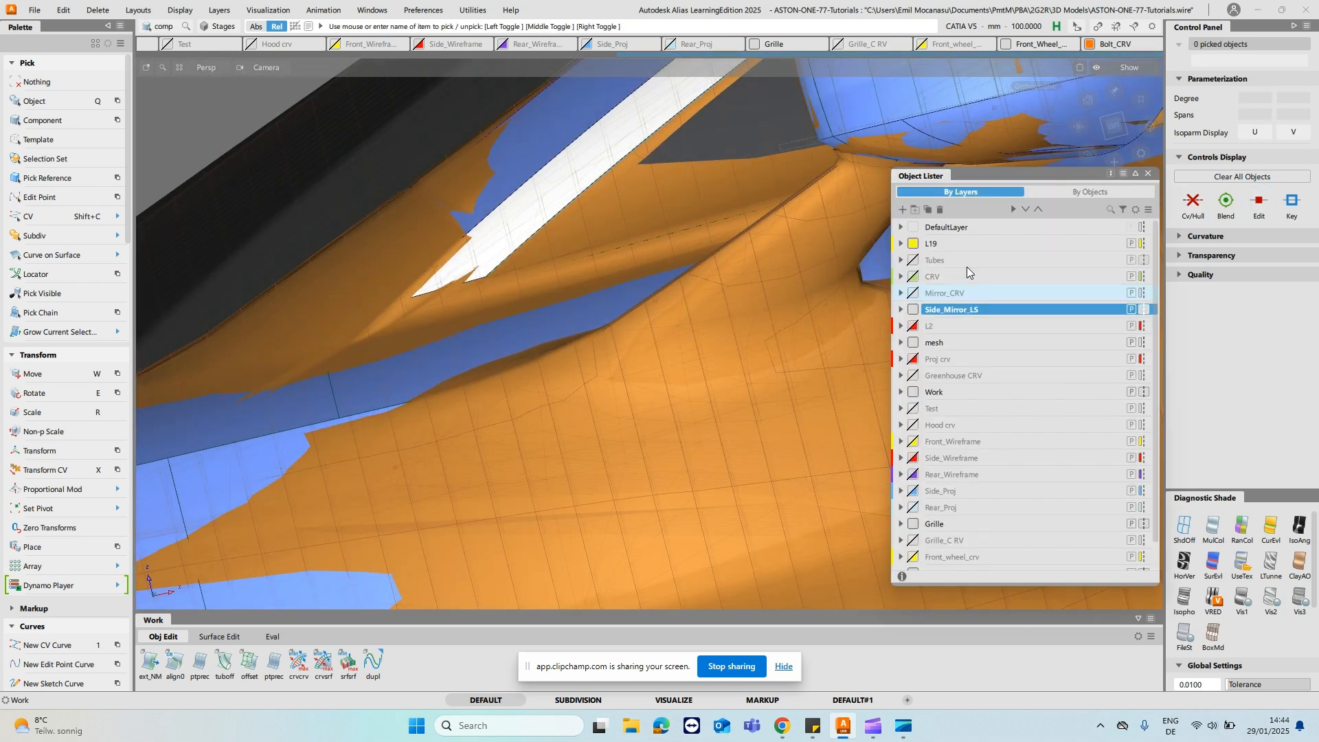
click(912, 342)
alt+shift+middle_drag(745, 267, 629, 289)
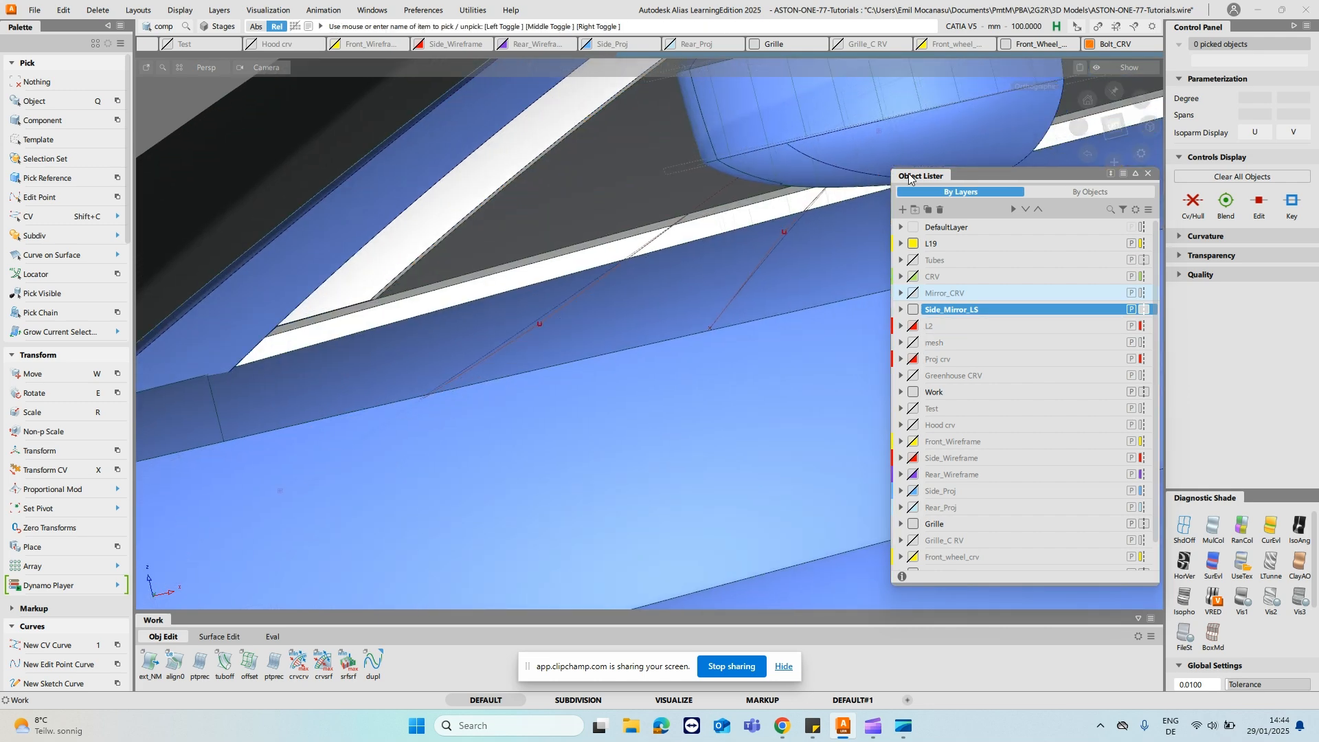
click(1147, 174)
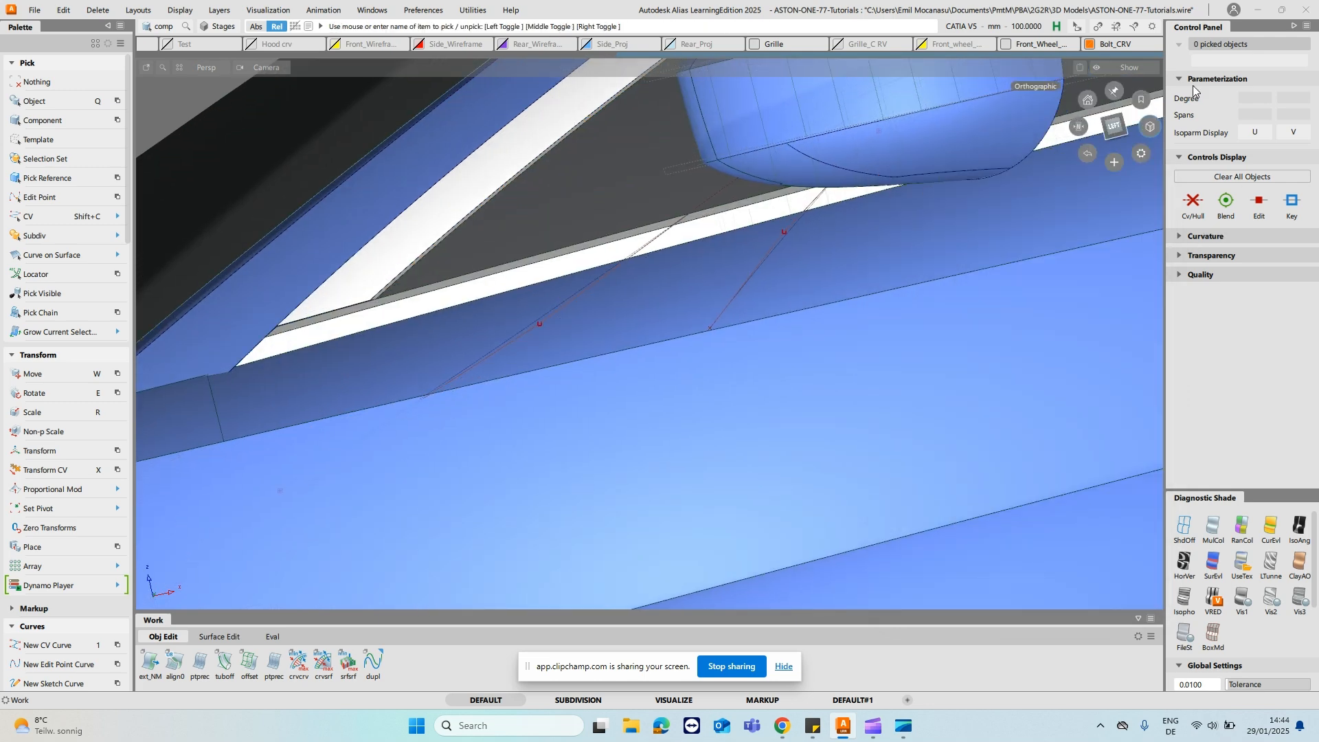
- In the left view, adjust the lower ends of both stalk curves to the door surface's upper edge with Extend
click(1113, 136)
alt+shift+middle_drag(491, 237, 665, 227)
ctrl+shift+middle_drag(520, 284, 521, 321)
click(624, 340)
ctrl+alt+click(626, 351)
click(918, 335)
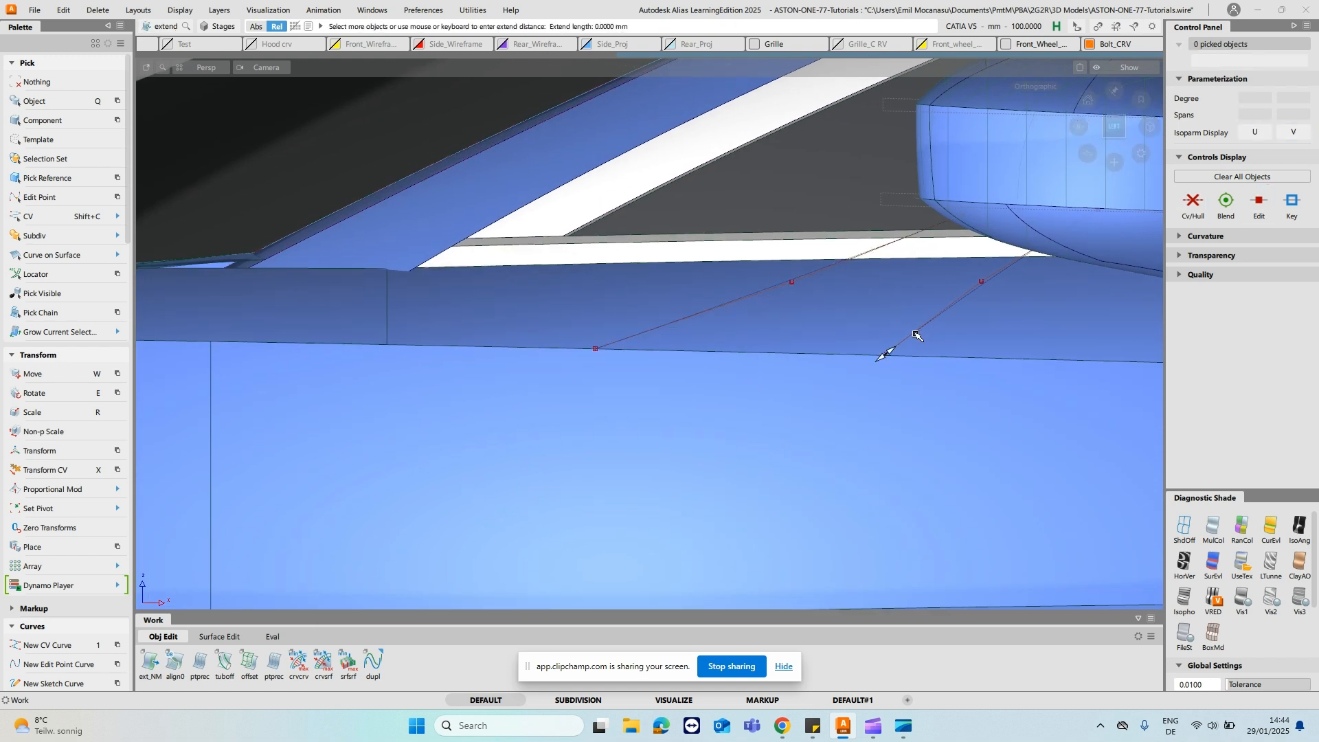
ctrl+alt+click(917, 358)
ctrl+shift+drag(850, 344, 857, 374)
- Isolate the door surface together with the two stalk curves by hiding the rest of the model
click(736, 365)
ctrl+shift+drag(732, 363, 839, 280)
click(720, 304)
key(alt+h)
ctrl+shift+drag(789, 322, 810, 315)
drag(821, 315, 828, 234)
- Set the leading-edge curve's pivot at its lower end and snap the curve to the door surface's upper edge with Move
ctrl+shift+right_click(713, 272)
mouse_move(712, 273)
ctrl+shift+mouse_down()
mouse_move(734, 262)
mouse_move(784, 280)
ctrl+shift+mouse_up()
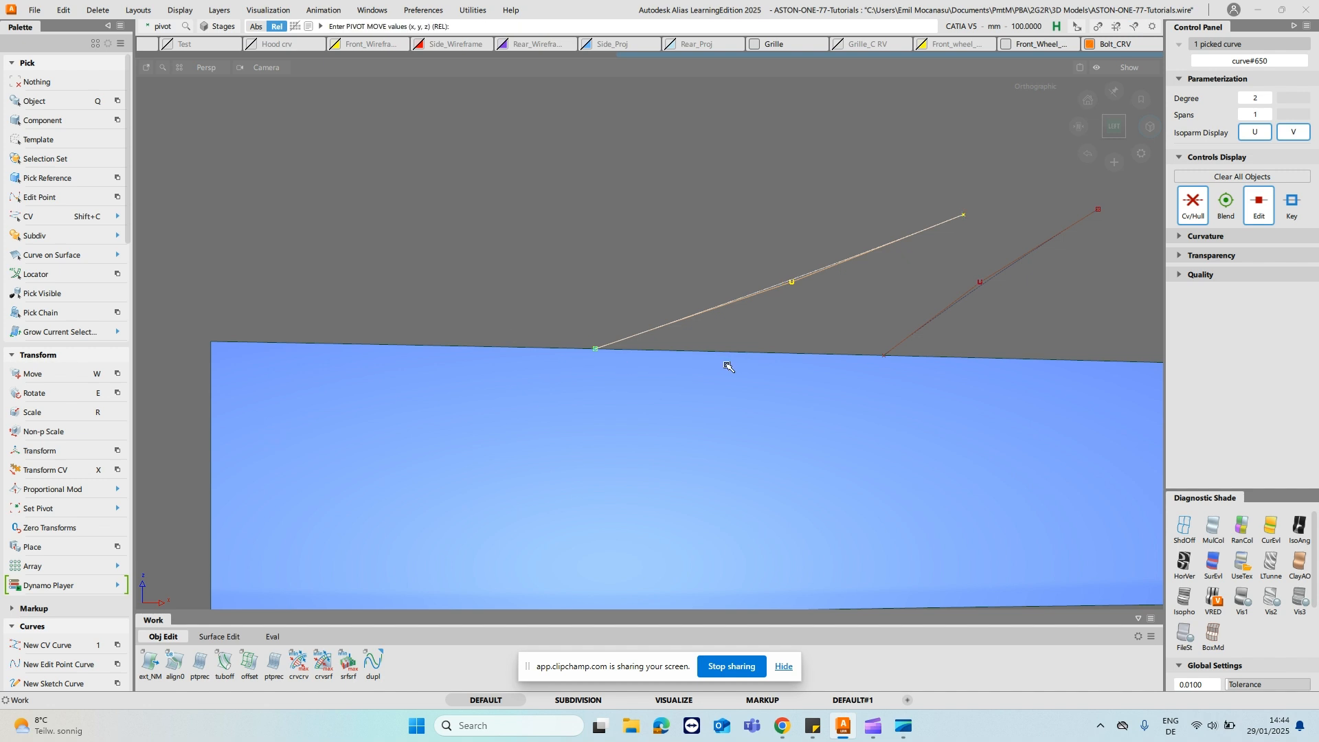
key(w)
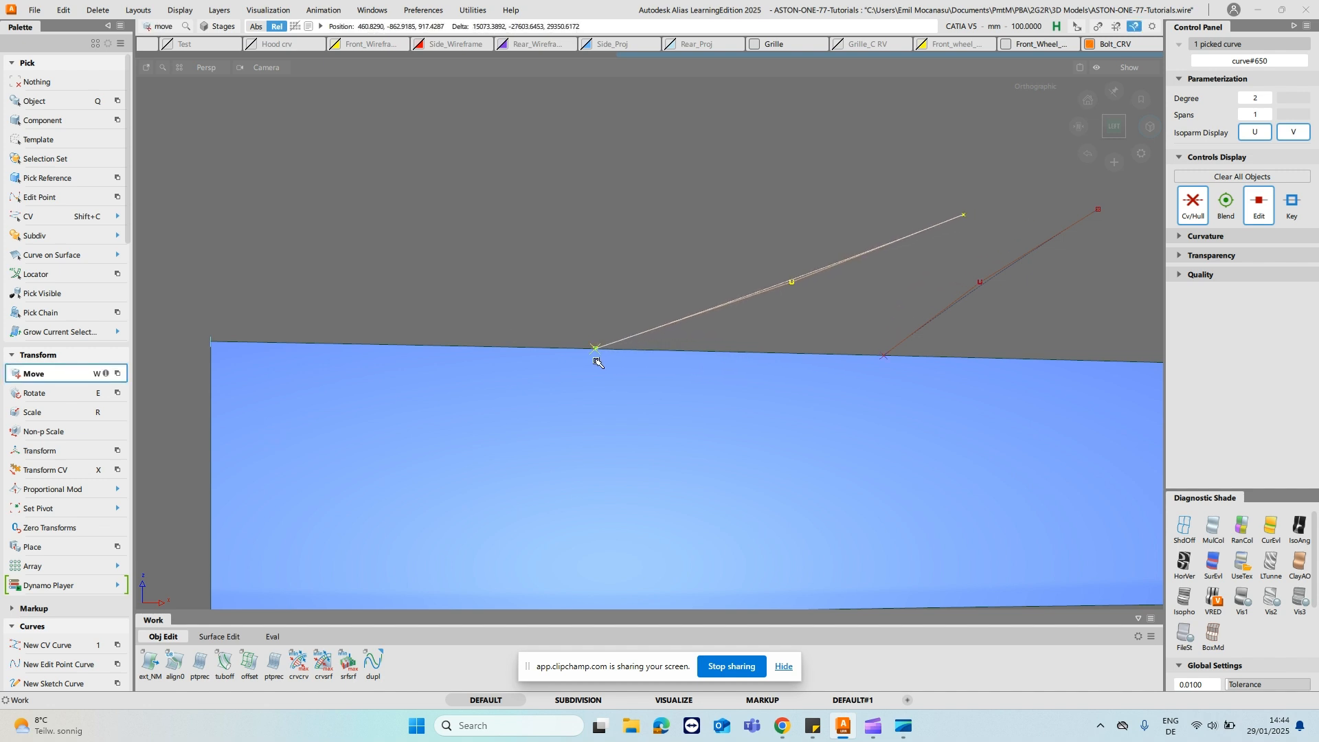
- Set the trailing-edge curve's pivot at its lower end, snap it to the door's upper edge and show the whole model again
click(919, 331)
ctrl+shift+drag(966, 327, 1005, 327)
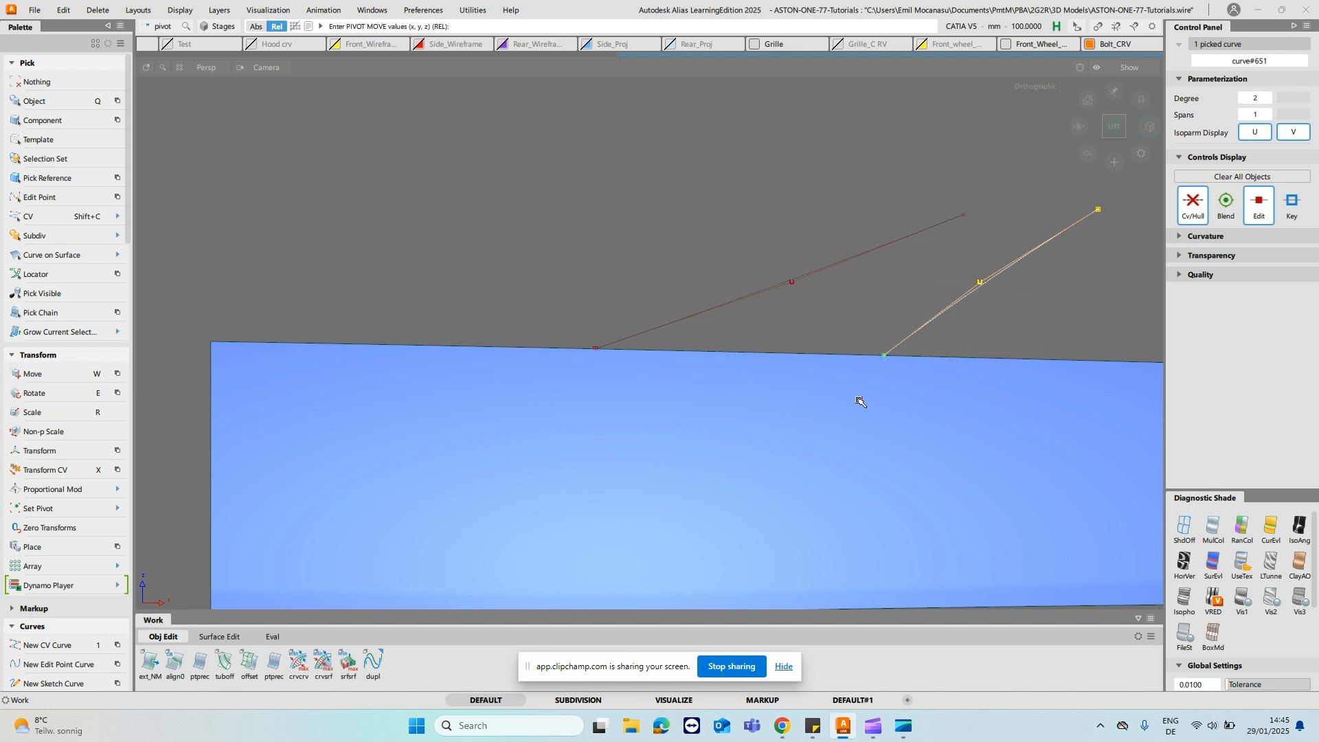
key(w)
ctrl+alt+drag(936, 360, 869, 206)
alt+shift+right_drag(868, 206, 853, 275)
alt+shift+drag(853, 275, 541, 246)
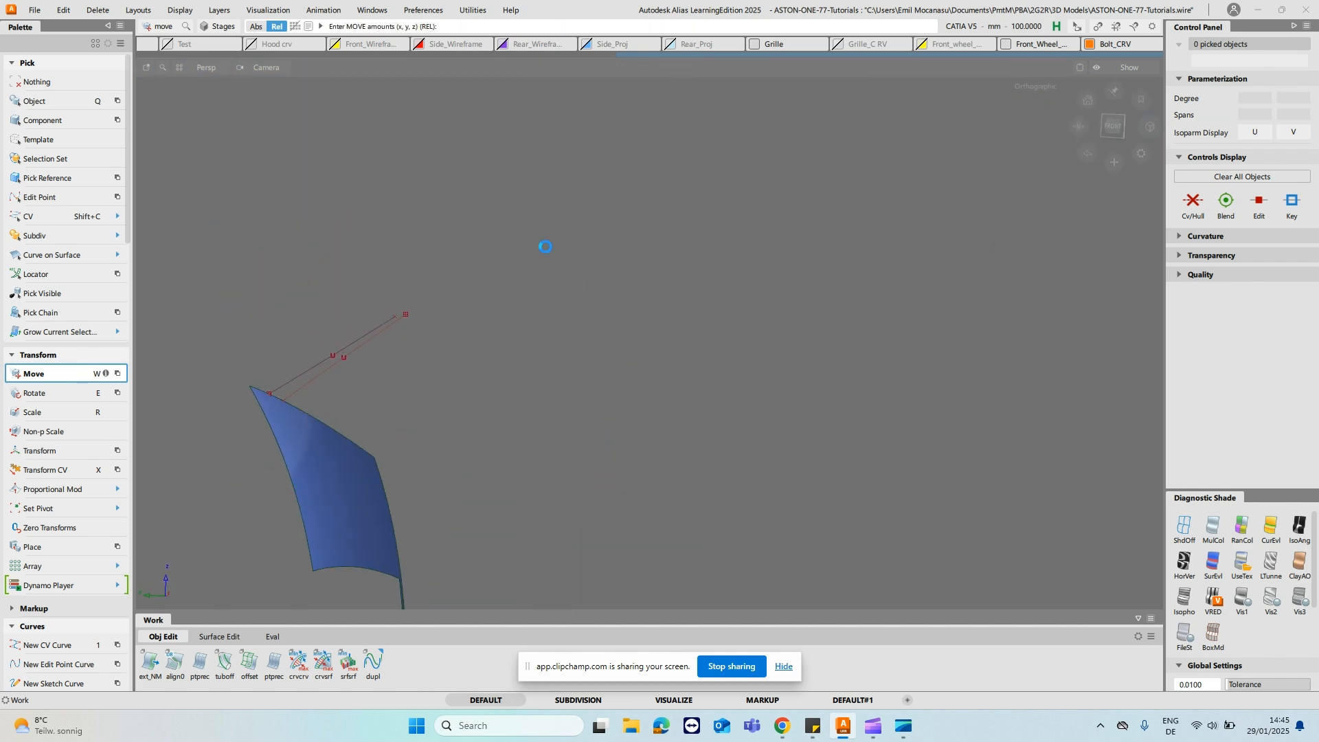
ctrl+shift+right_drag(547, 248, 618, 260)
alt+shift+drag(619, 259, 327, 243)
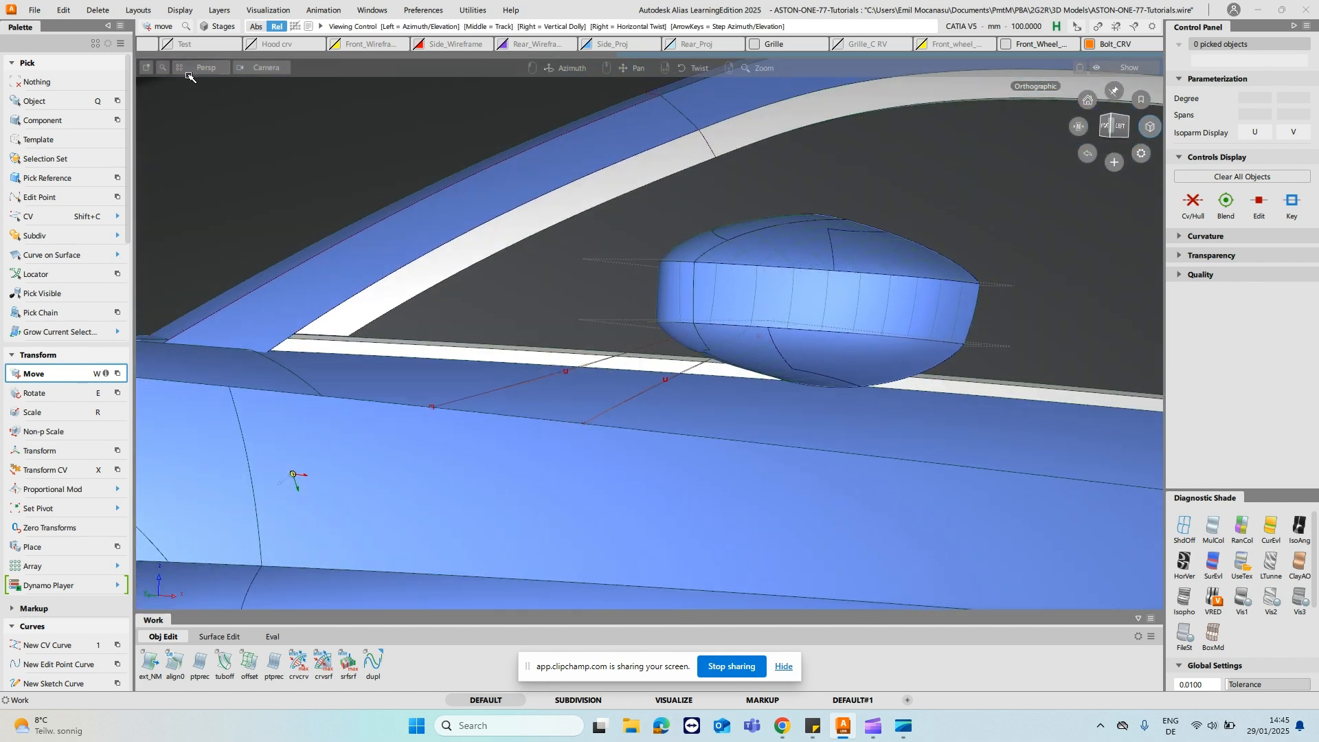
- Show the mesh layer to compare the stalk curves with the mesh, and close the Object Lister
key(ctrl+l)
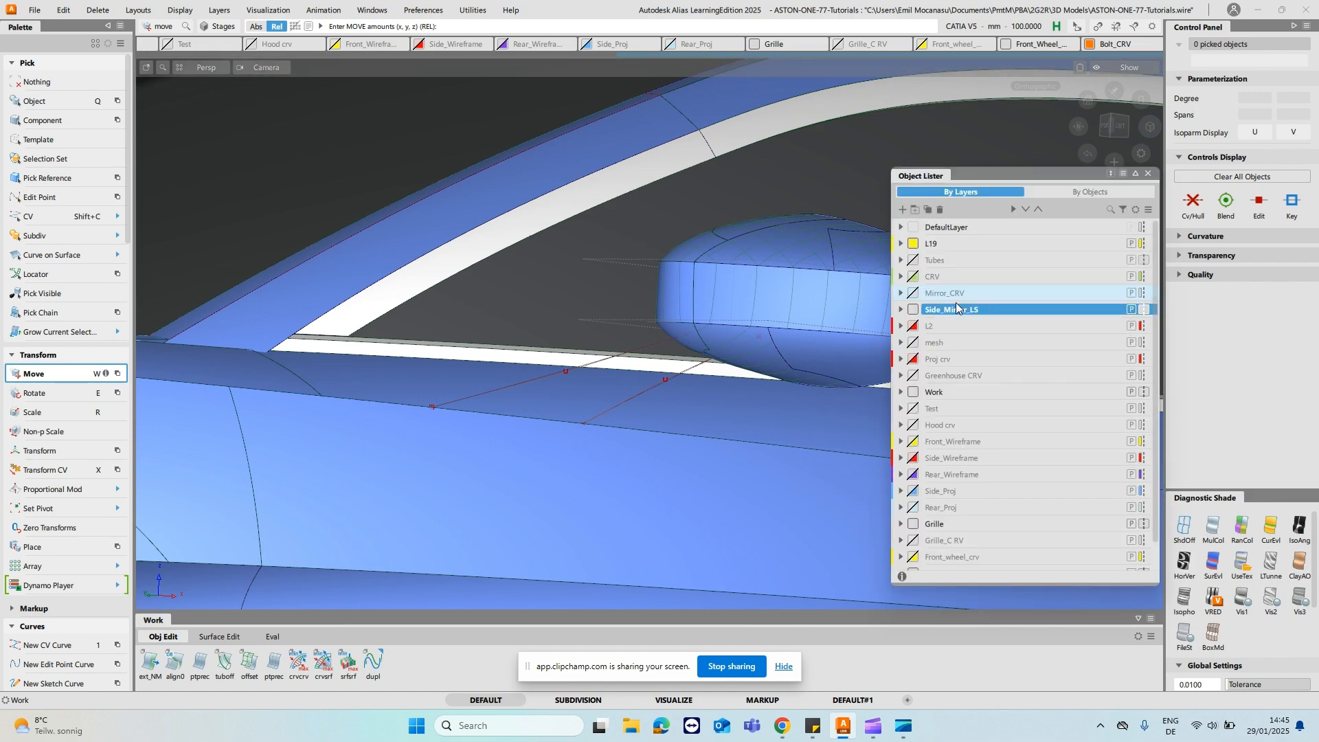
click(914, 342)
alt+shift+drag(627, 274, 436, 318)
alt+shift+middle_drag(536, 237, 660, 244)
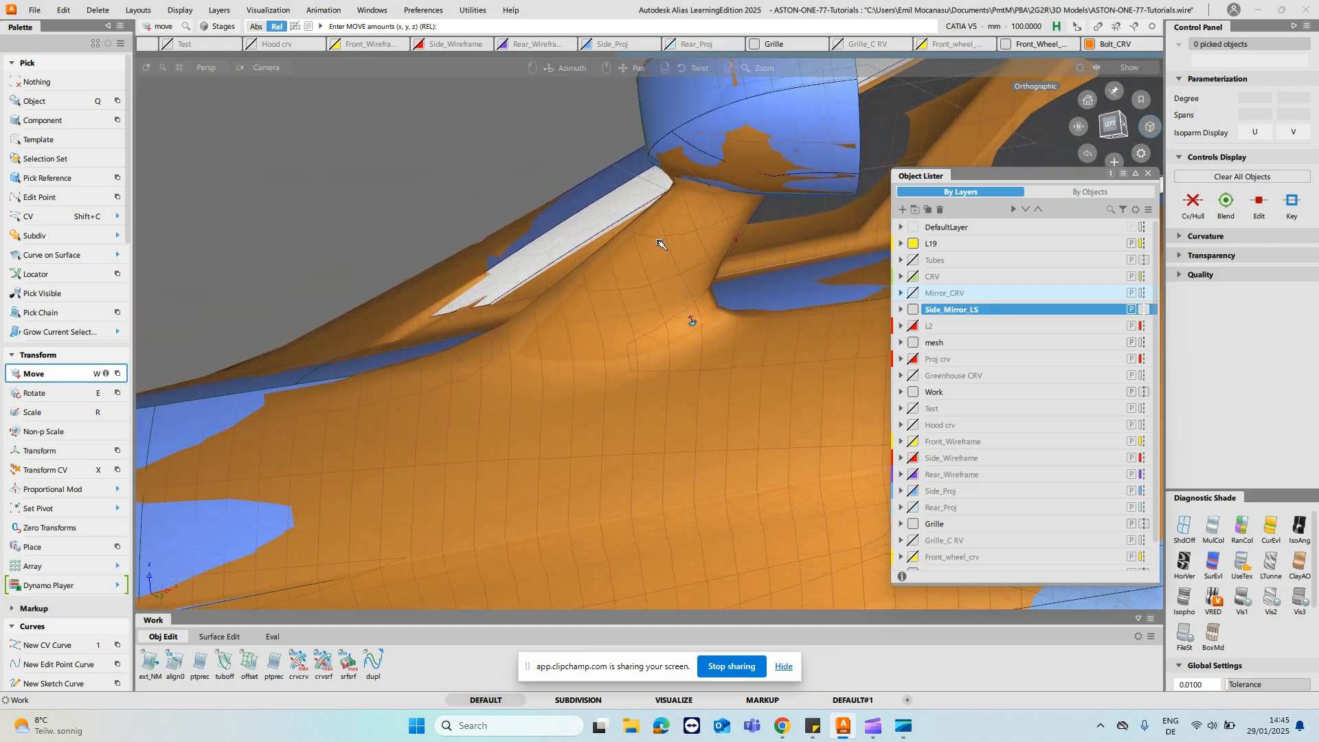
click(1149, 173)
- Try to move the leading-edge curve by snapping it along the door's upper edge with the mesh shown
alt+shift+drag(639, 311, 732, 257)
click(685, 325)
key(w)
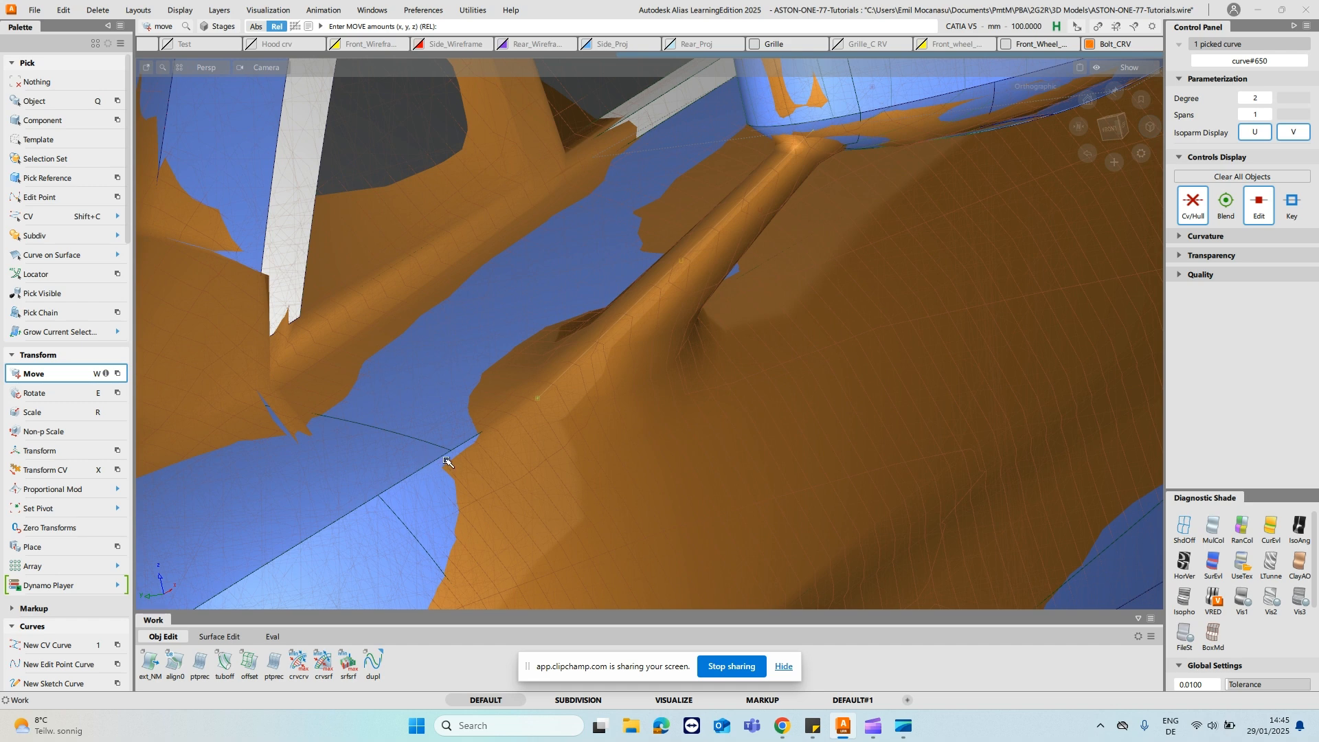
ctrl+alt+drag(441, 457, 465, 448)
ctrl+alt+click(515, 426)
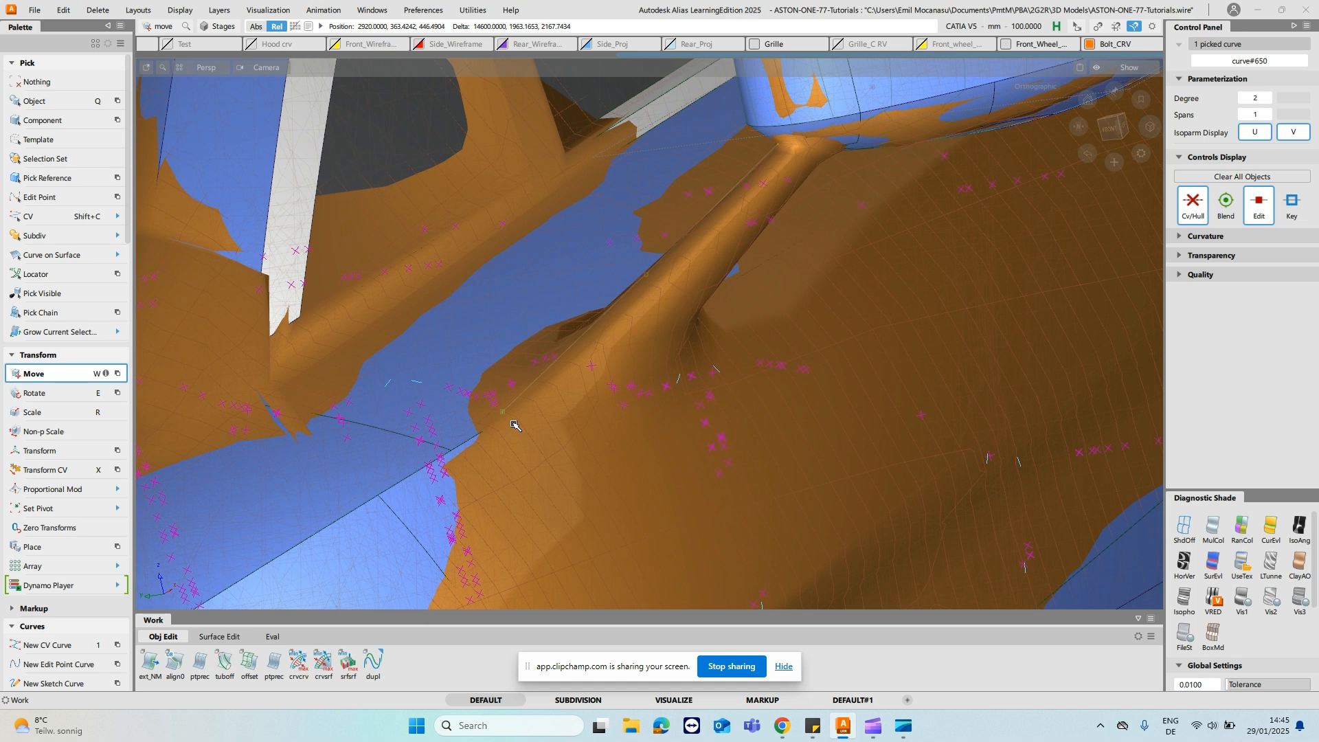
ctrl+shift+drag(548, 355, 548, 331)
ctrl+shift+click(547, 354)
- Isolate the mesh, the upper door surface and the two stalk curves, hiding the other surfaces
ctrl+shift+drag(422, 460, 423, 495)
click(425, 492)
ctrl+shift+drag(527, 434, 578, 314)
click(797, 245)
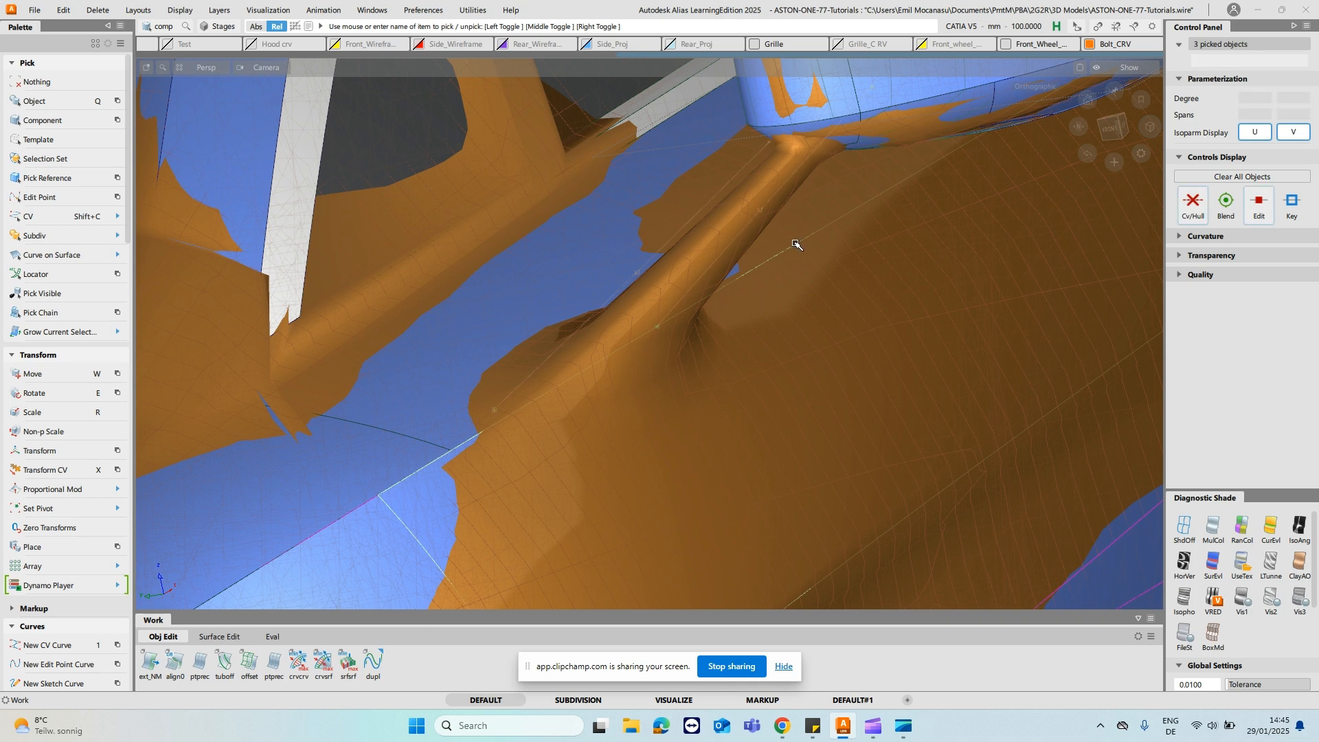
key(q)
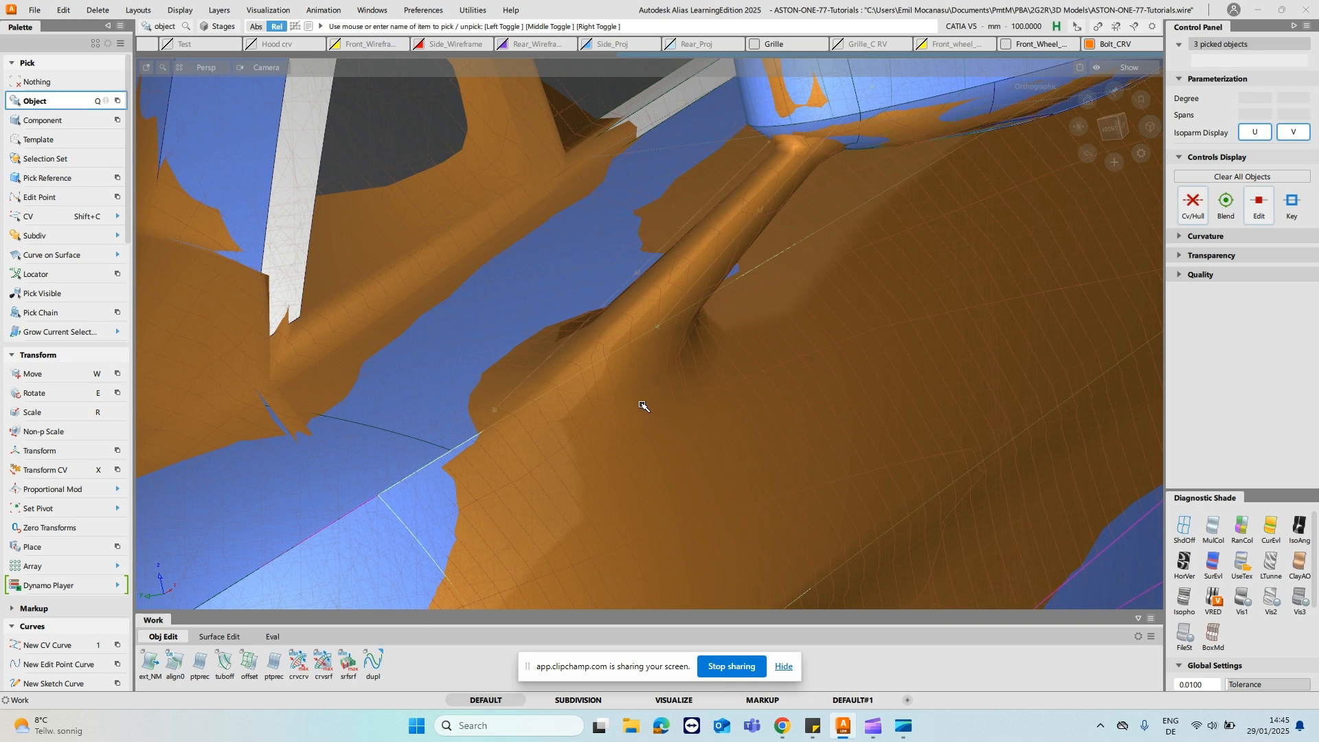
click(634, 378)
ctrl+shift+right_drag(633, 378, 520, 340)
ctrl+shift+drag(518, 362, 571, 345)
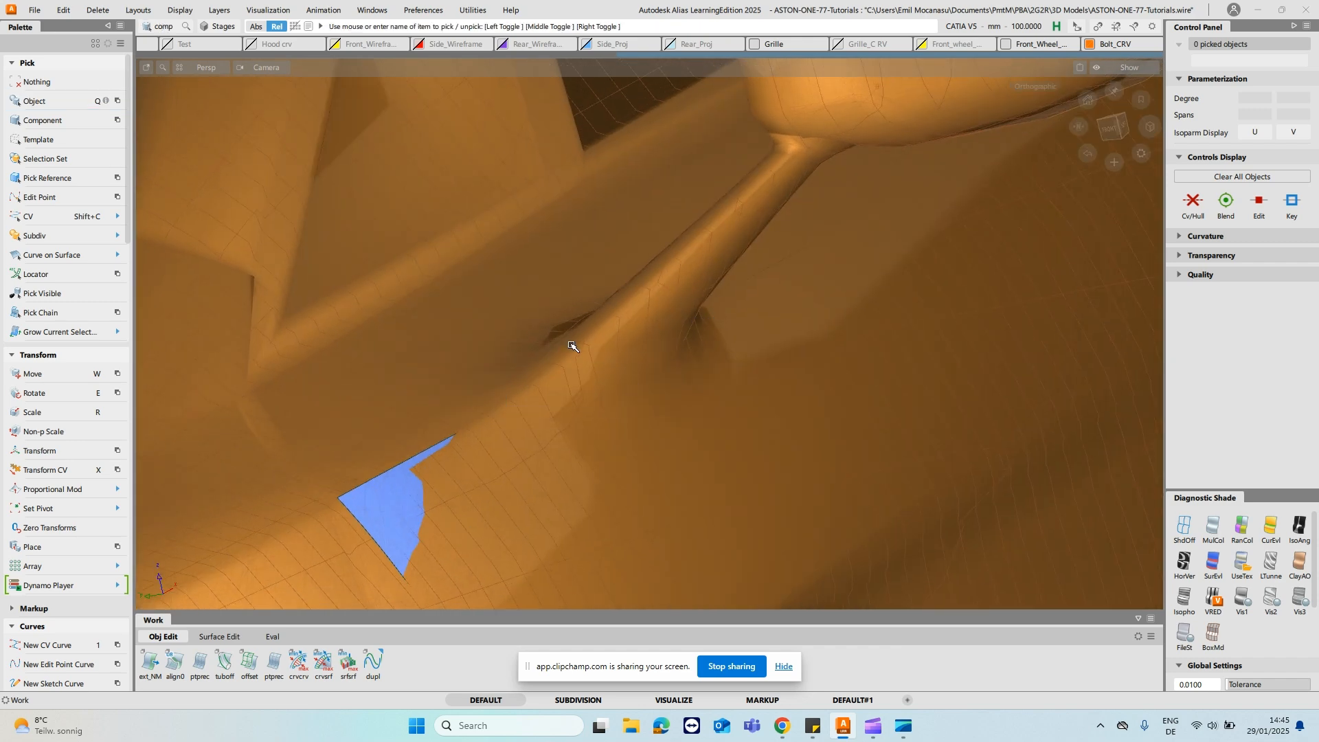
- Turn the diagnostic shading off to expose the curves through the mesh, and pick the two stalk curves
alt+shift+drag(503, 378, 656, 356)
drag(408, 249, 1018, 470)
ctrl+shift+drag(778, 397, 777, 272)
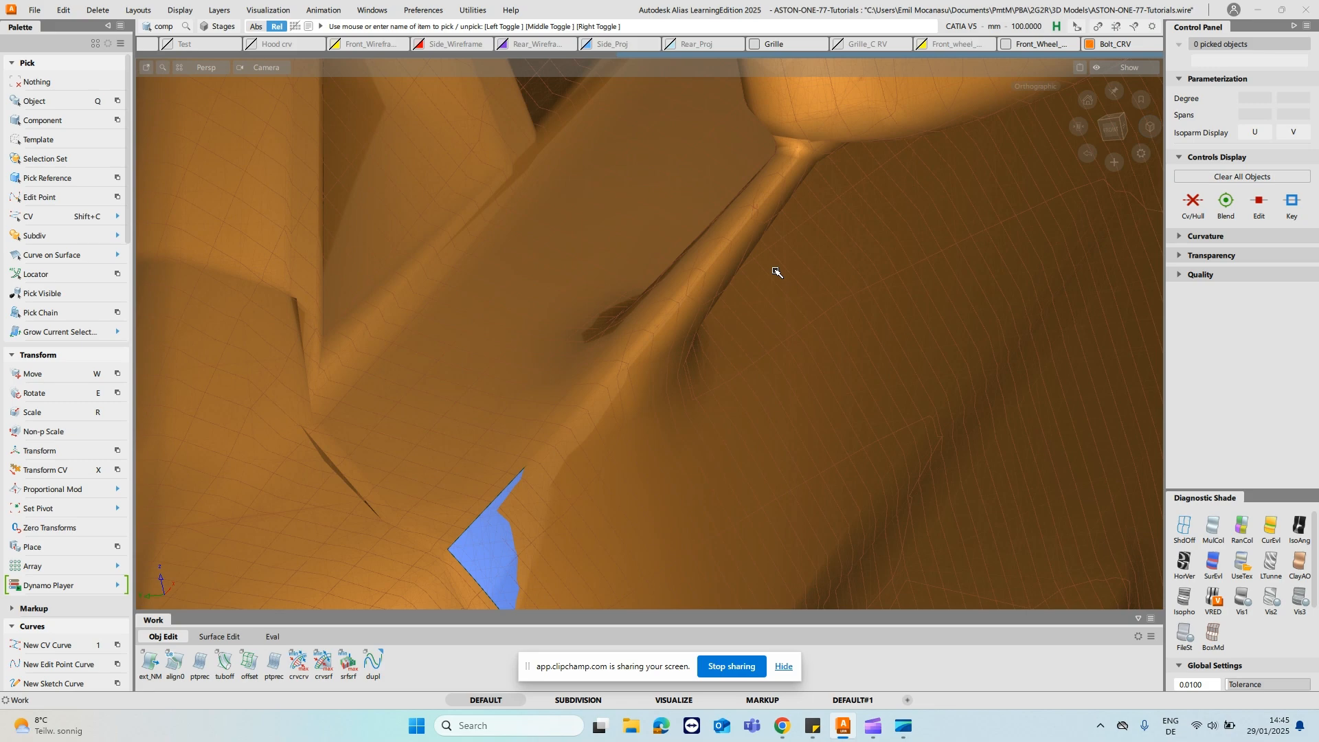
mouse_move(637, 372)
alt+shift+mouse_down()
mouse_move(733, 368)
mouse_move(650, 366)
alt+shift+mouse_up()
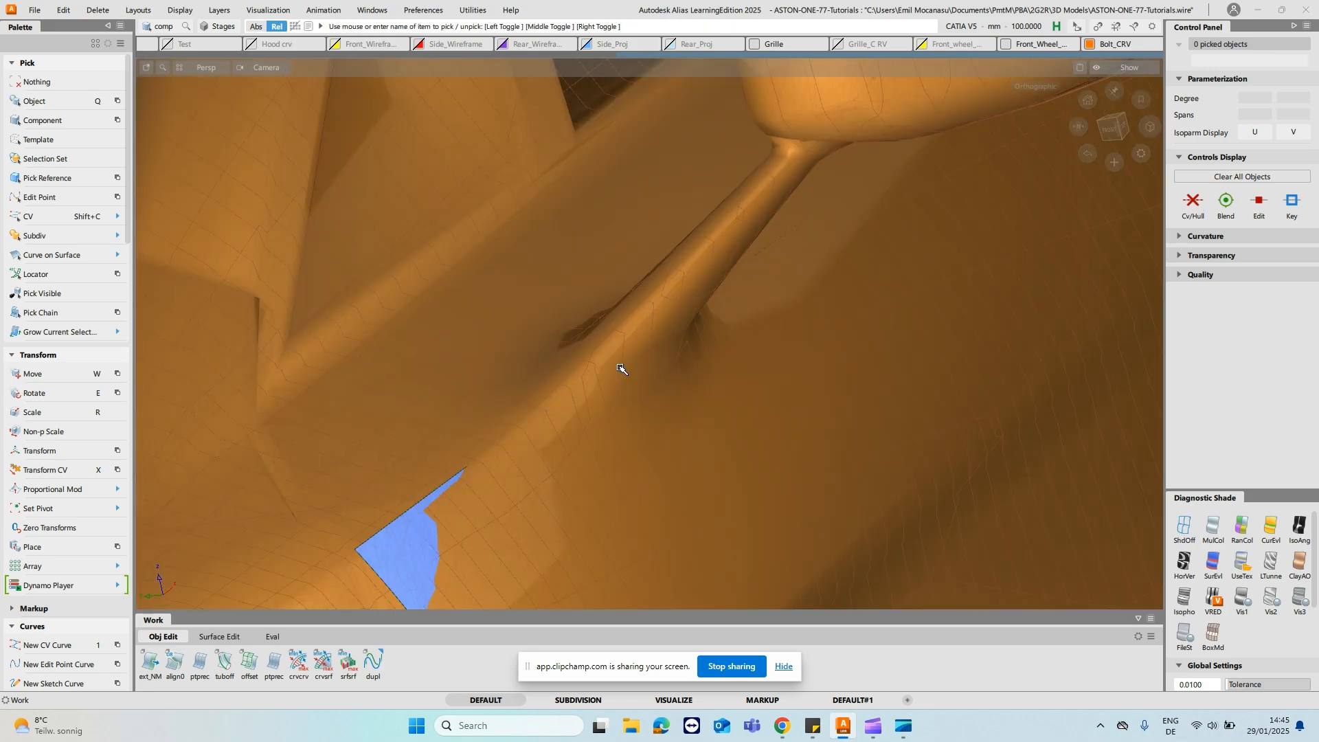
click(1183, 526)
alt+shift+right_drag(790, 412, 584, 380)
mouse_move(583, 380)
alt+shift+mouse_down()
mouse_move(571, 336)
mouse_move(409, 385)
alt+shift+mouse_up()
alt+shift+right_drag(790, 364, 609, 333)
alt+shift+drag(609, 333, 917, 336)
ctrl+shift+drag(534, 289, 589, 277)
drag(371, 191, 883, 494)
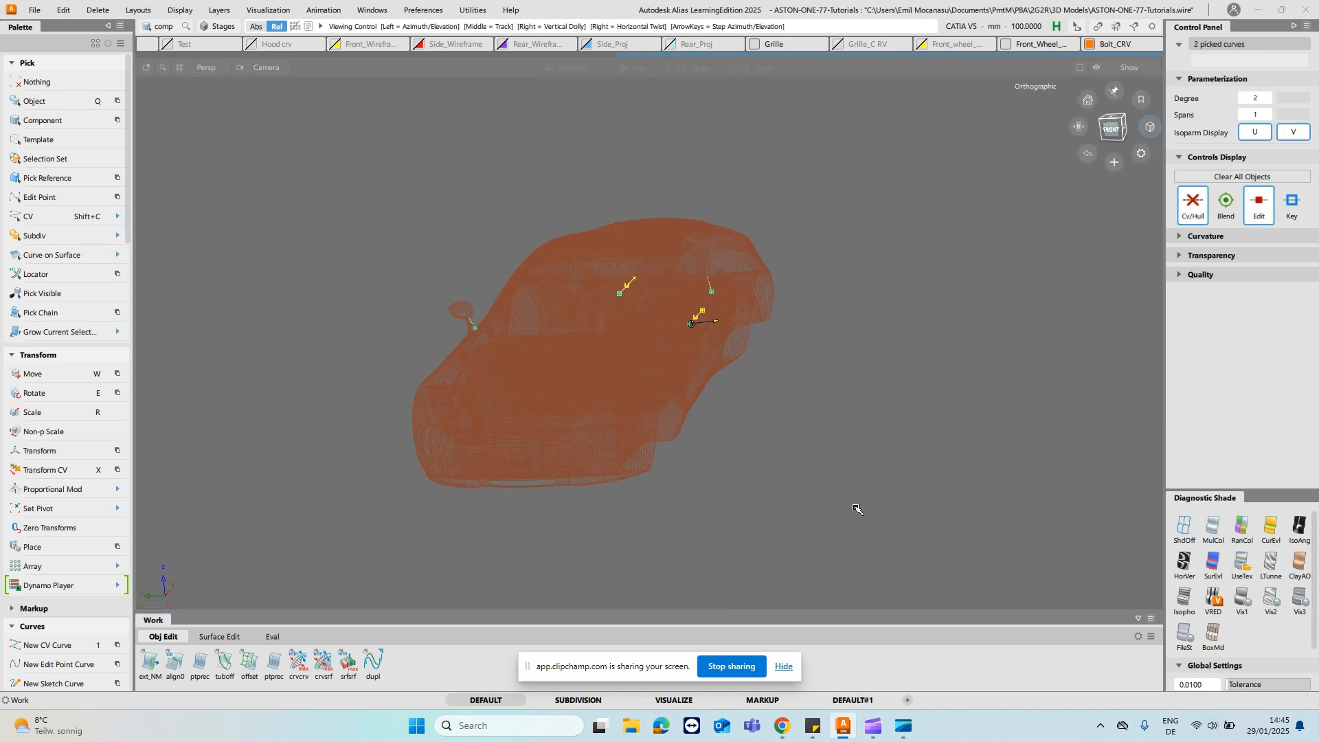
- Pick only the leading-edge curve and snap its lower end to the front upper corner of the door surface
alt+shift+right_drag(591, 330, 688, 301)
alt+shift+drag(783, 305, 664, 324)
ctrl+shift+drag(901, 196, 919, 383)
alt+shift+right_drag(919, 383, 576, 448)
key(w)
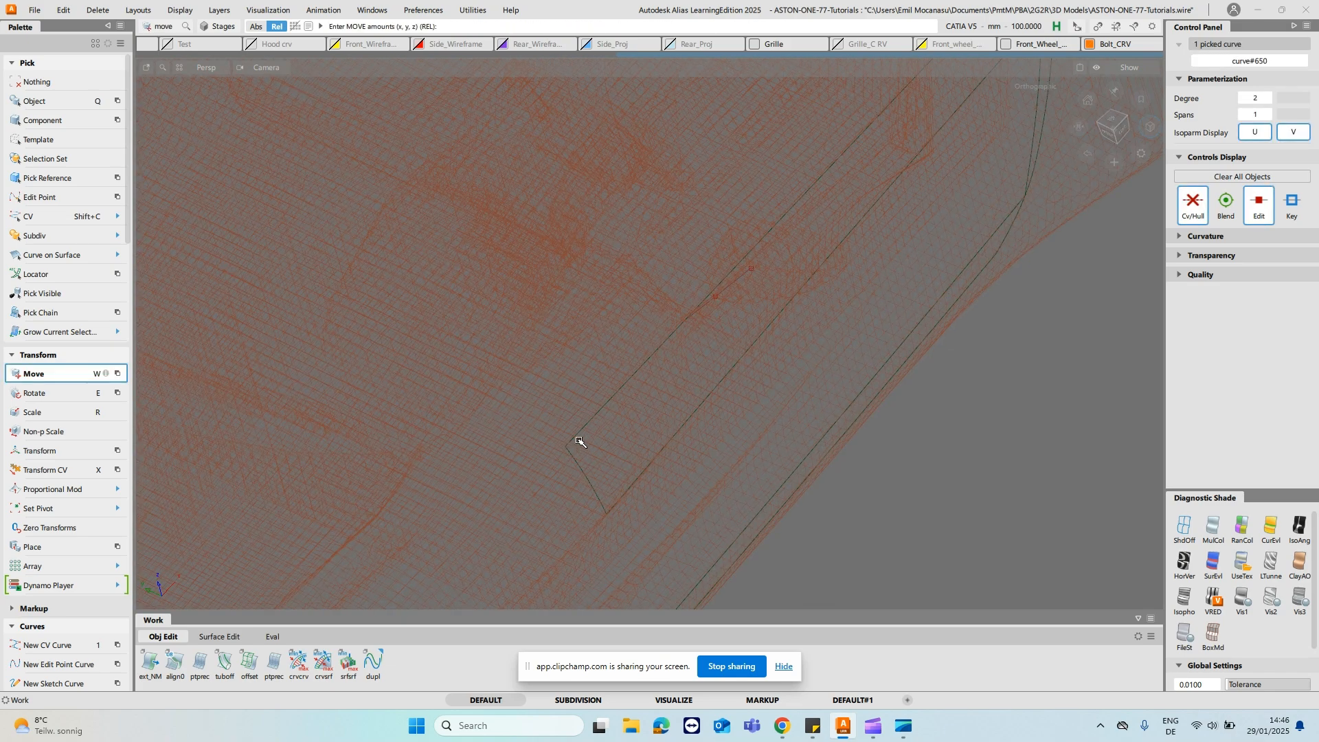
ctrl+alt+drag(578, 432, 579, 436)
ctrl+alt+click(573, 453)
alt+shift+drag(535, 358, 916, 199)
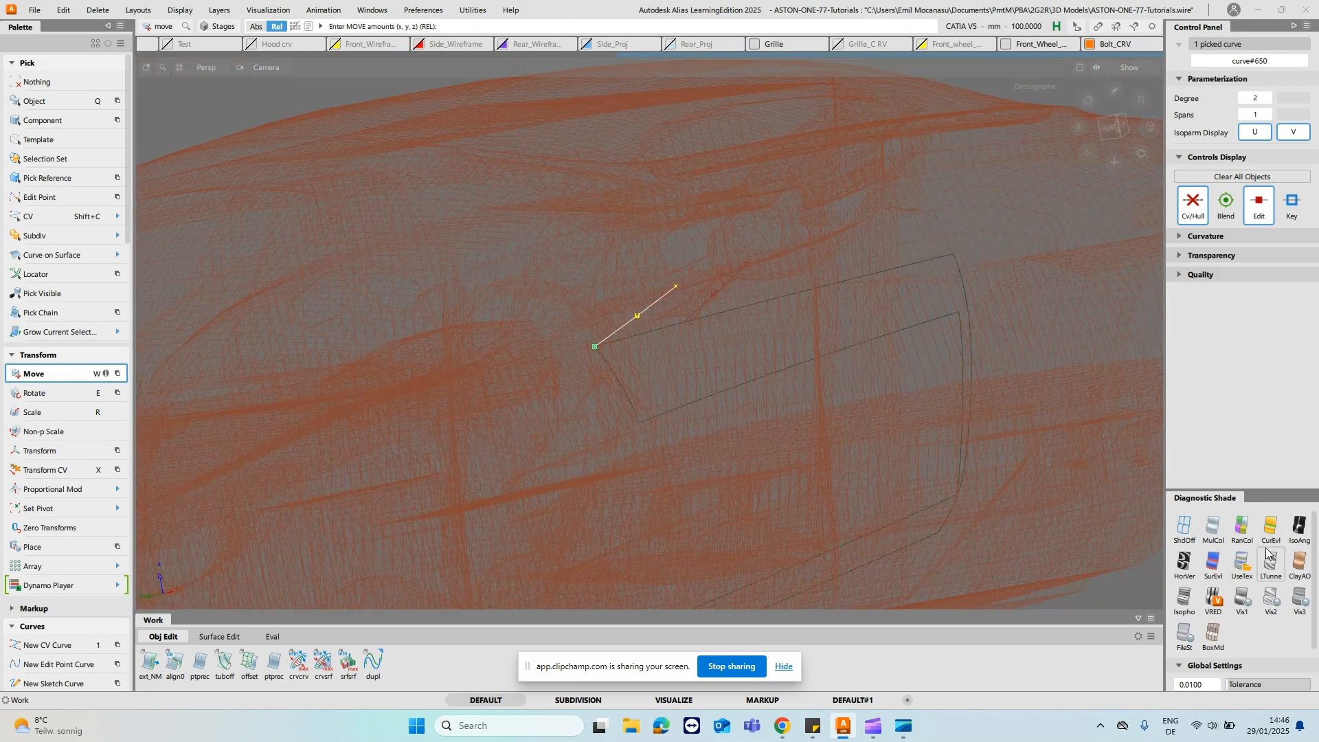
- Apply the UseTex diagnostic shading and slide the leading-edge curve along the door's upper edge to the front edge of the mesh stalk
click(1243, 562)
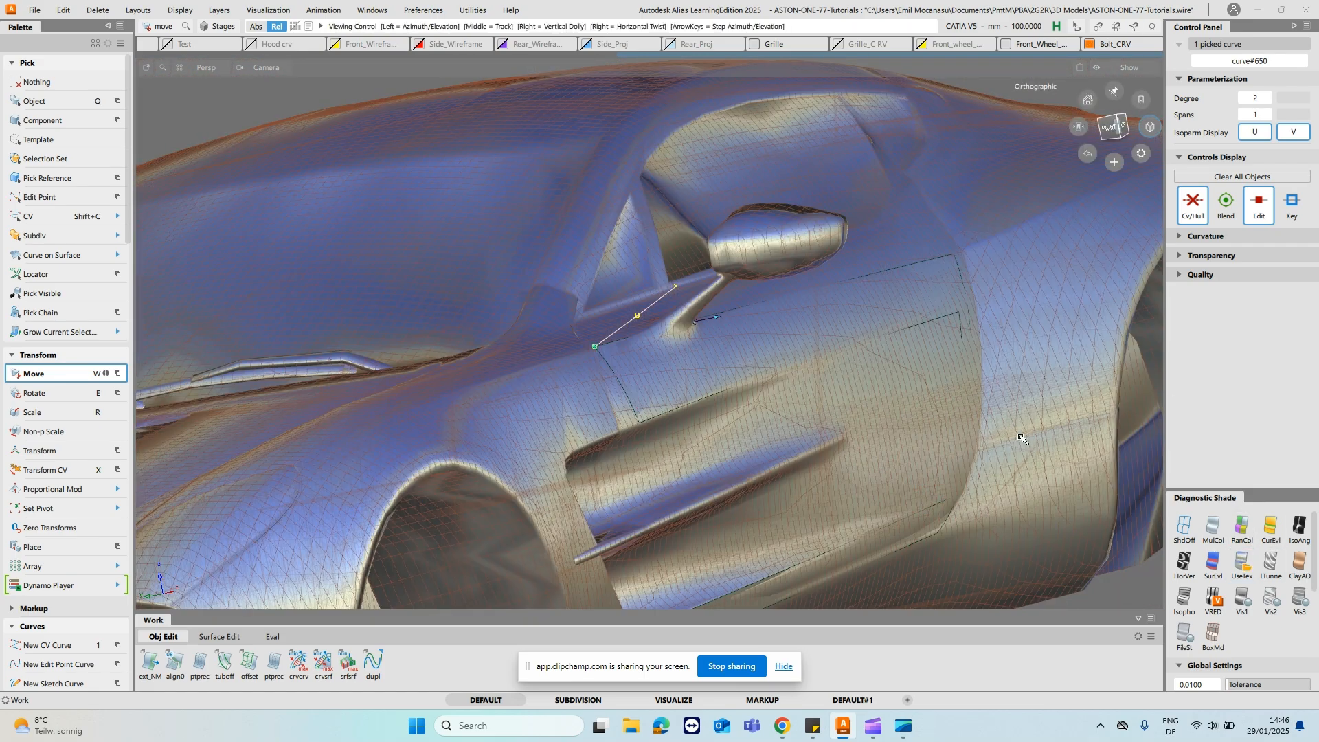
alt+shift+right_drag(1007, 427, 745, 371)
alt+shift+drag(745, 371, 707, 380)
alt+shift+middle_drag(707, 380, 758, 356)
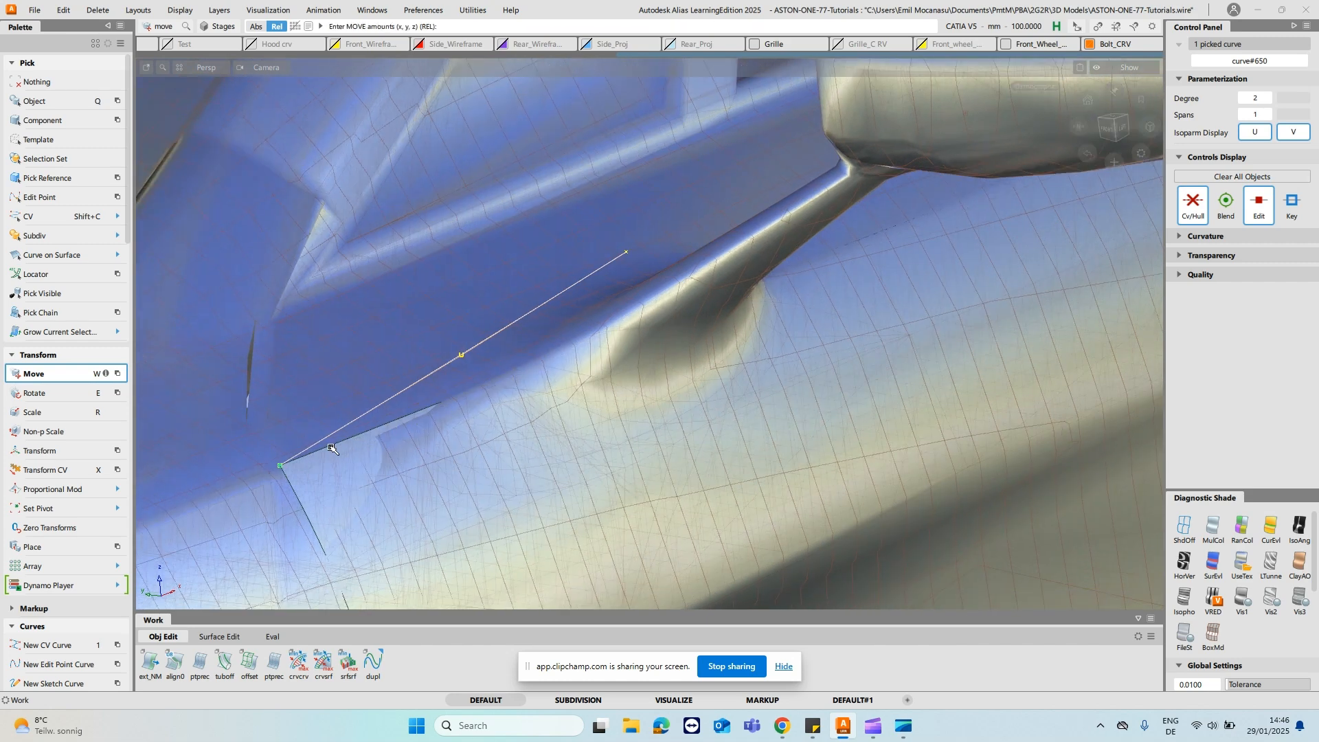
drag(337, 448, 490, 380)
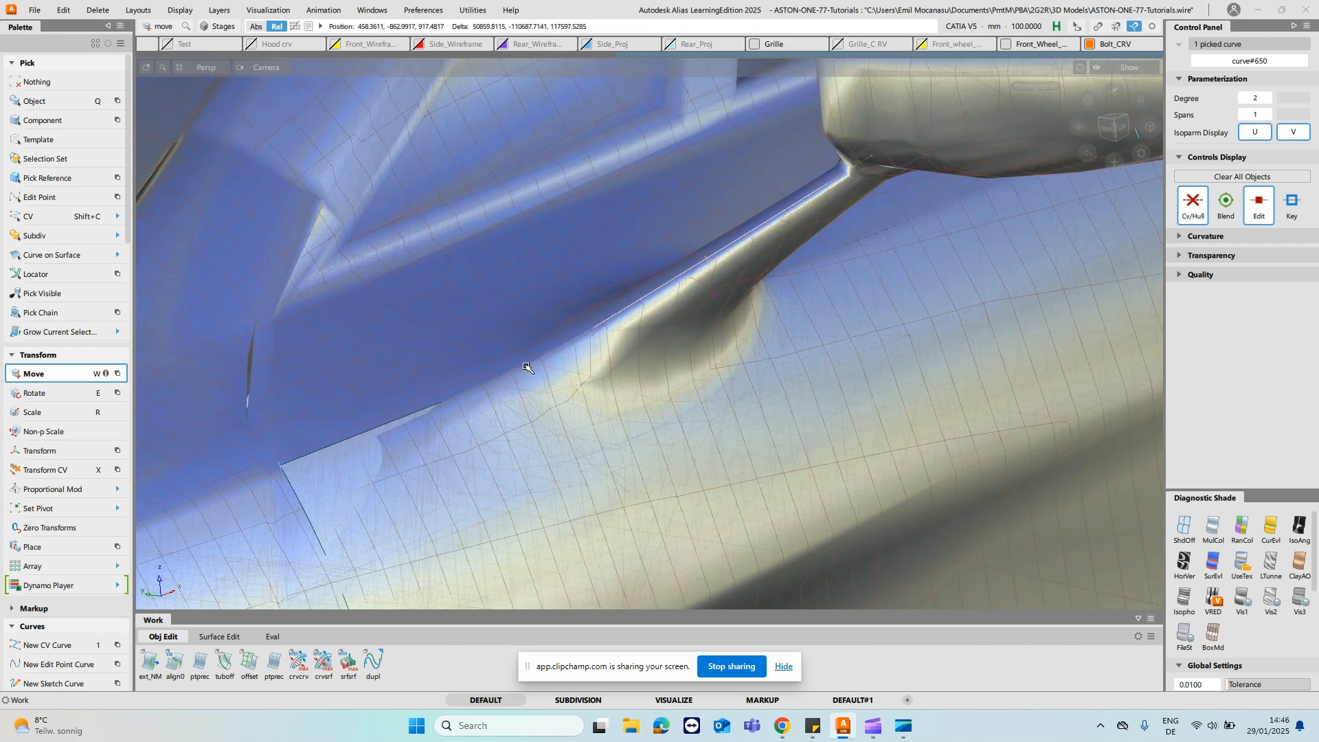
alt+shift+drag(525, 366, 802, 239)
ctrl+shift+drag(719, 234, 721, 205)
ctrl+shift+drag(784, 236, 788, 235)
- Slide the trailing-edge curve along the door's upper edge to match the rear edge of the mesh stalk
click(675, 227)
alt+shift+drag(664, 269, 1028, 130)
alt+shift+middle_drag(1028, 131, 925, 298)
alt+shift+drag(925, 297, 583, 362)
alt+shift+drag(798, 328, 1052, 299)
alt+shift+drag(666, 246, 789, 249)
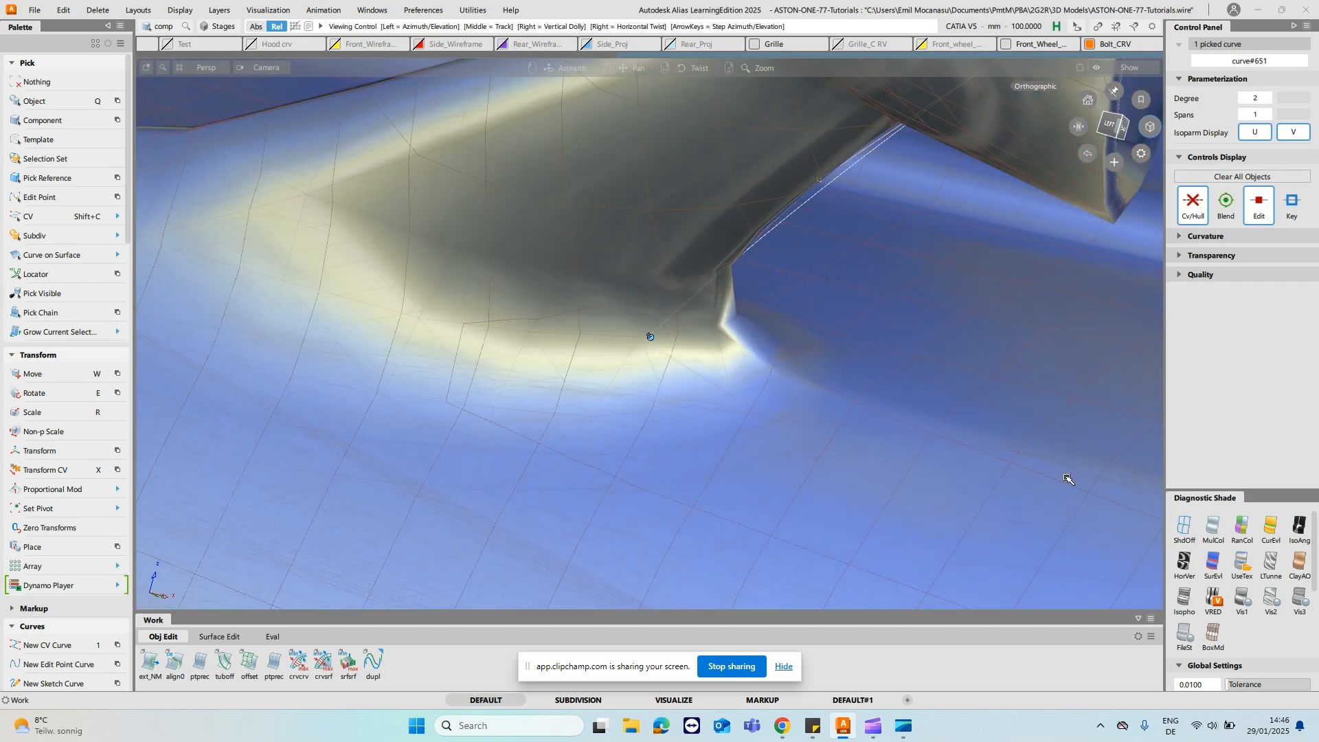
alt+shift+drag(1160, 514, 559, 303)
key(w)
alt+shift+drag(730, 412, 320, 278)
drag(229, 266, 912, 455)
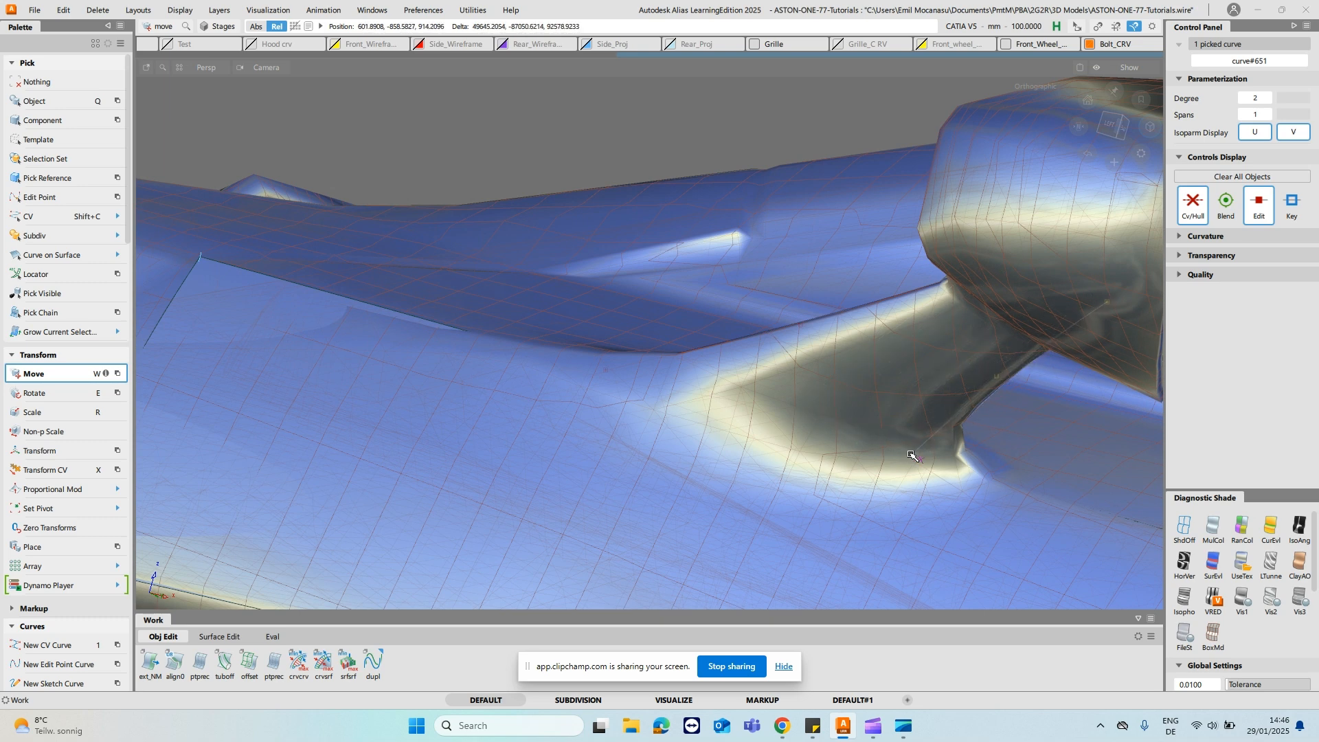
drag(392, 313, 912, 458)
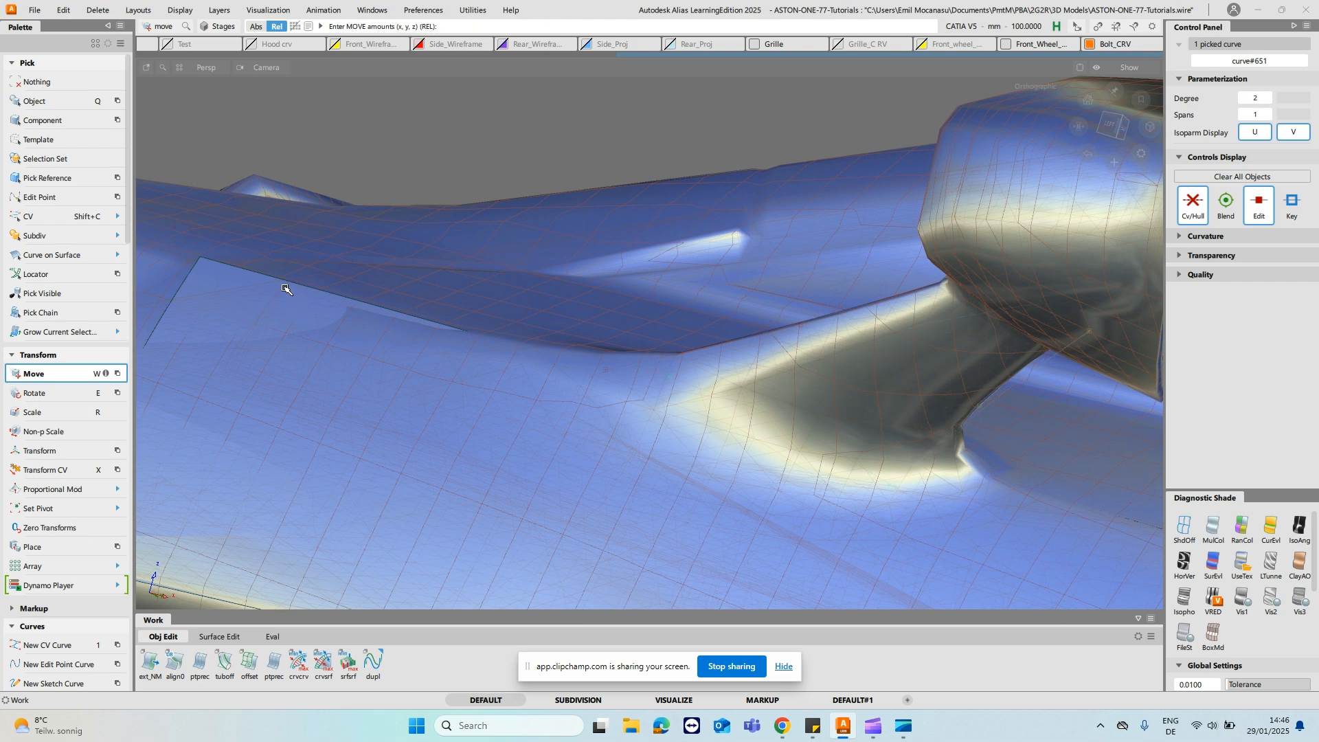
drag(250, 273, 804, 431)
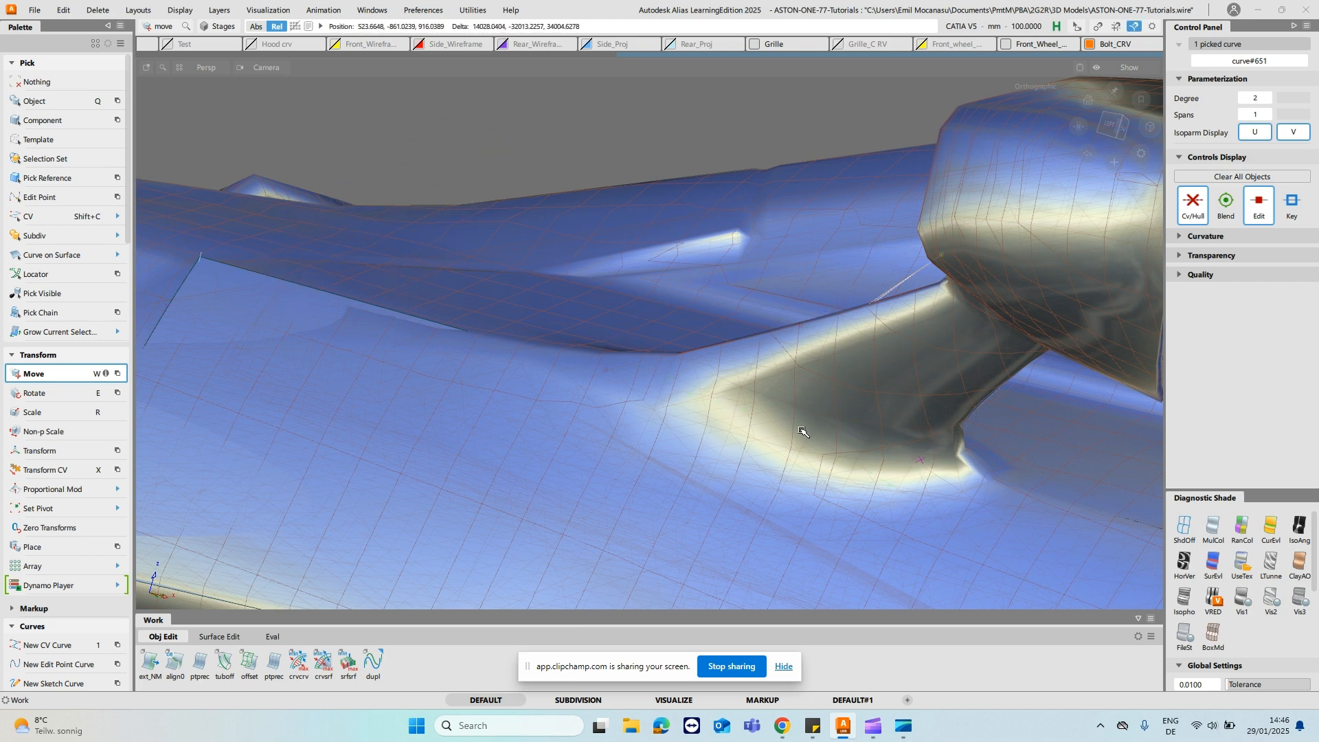
drag(911, 461, 774, 461)
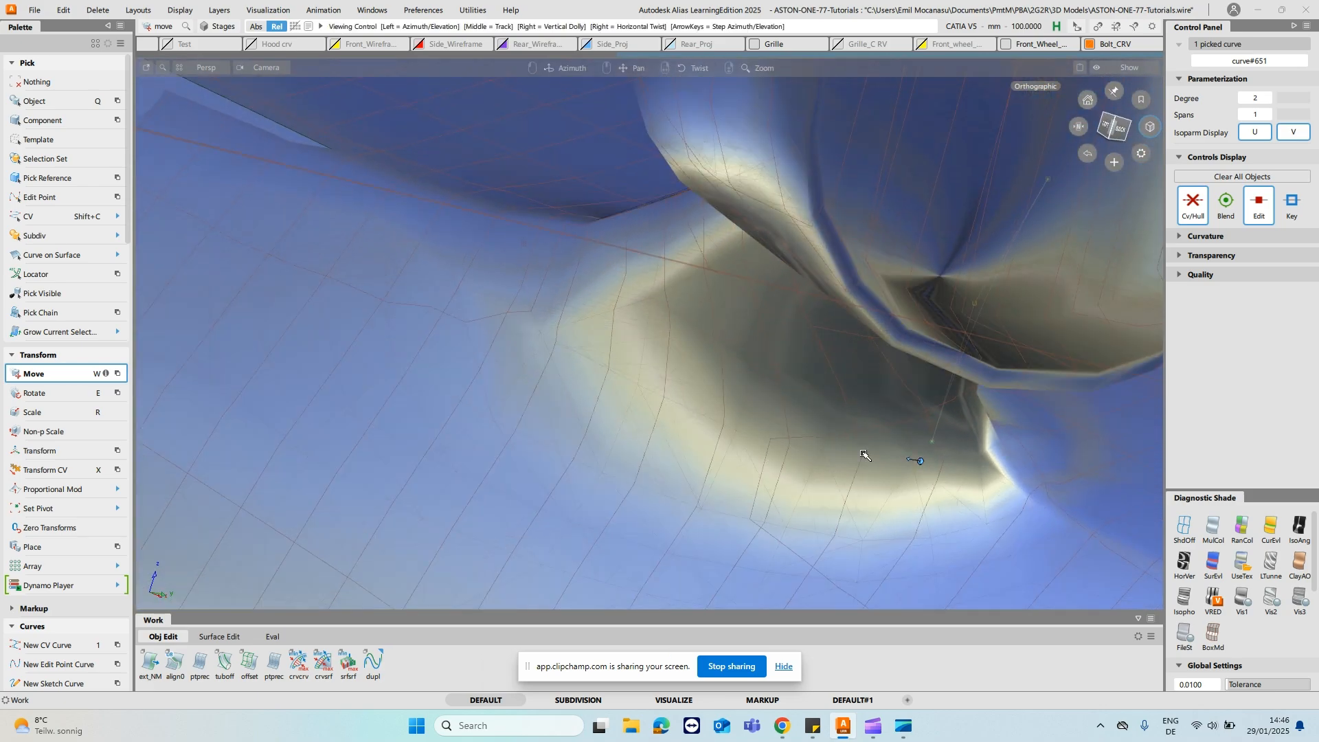
alt+shift+drag(1061, 423, 928, 404)
drag(976, 245, 646, 244)
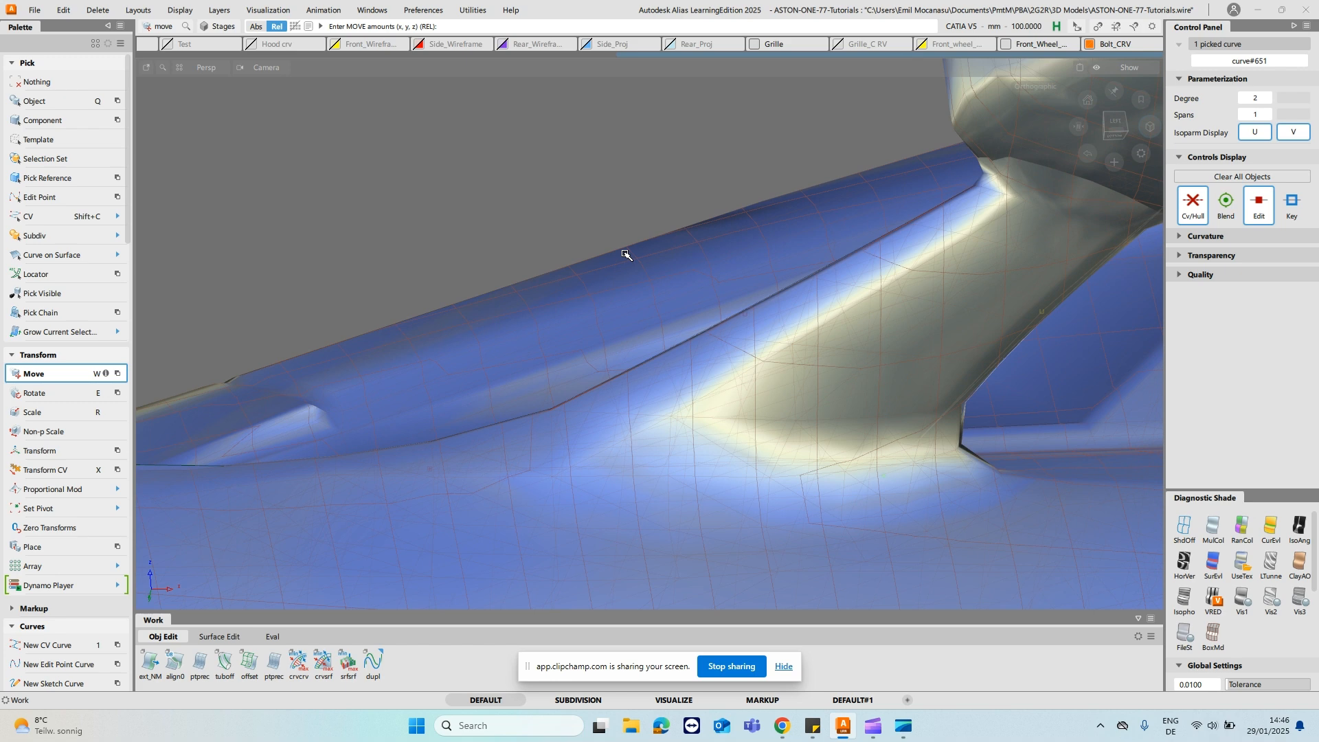
- Hide the mesh layer and, in the left view, snap the trailing-edge curve's lower end on the door's upper edge
key(o)
click(914, 343)
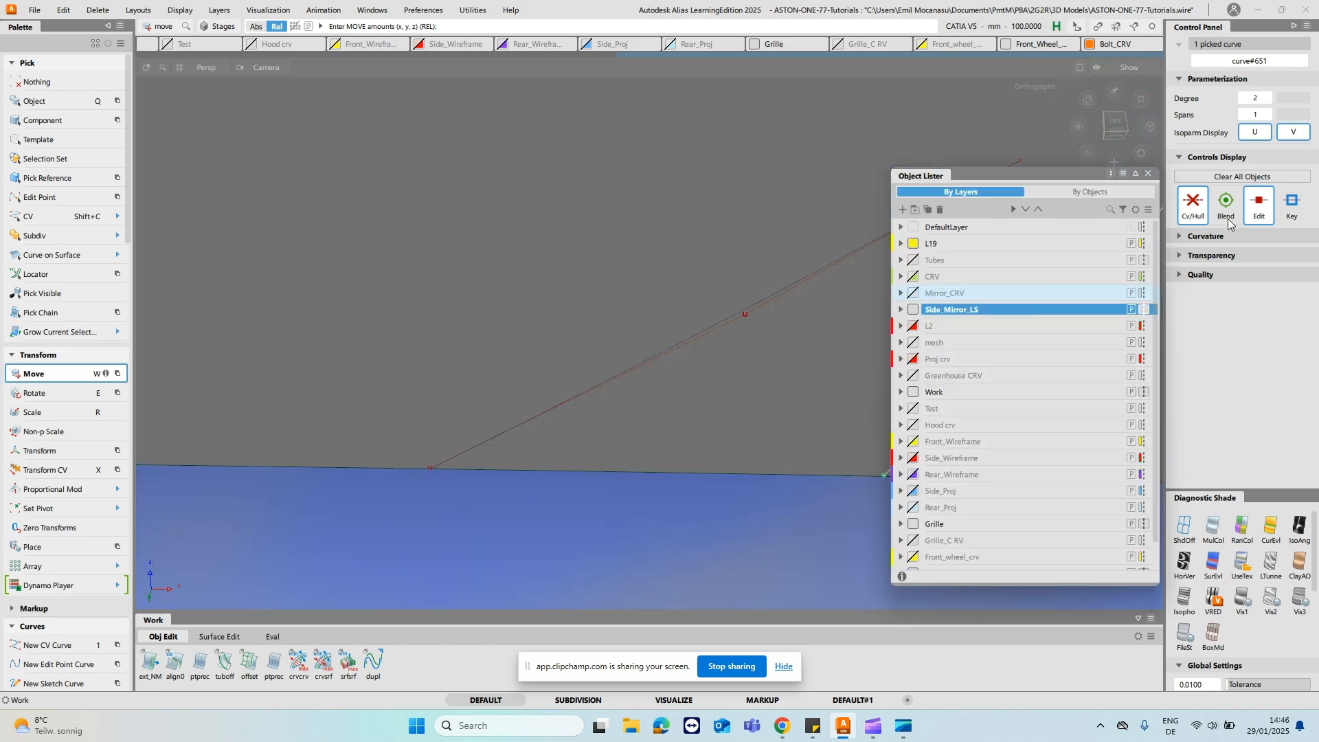
click(1148, 173)
alt+shift+drag(952, 385, 970, 481)
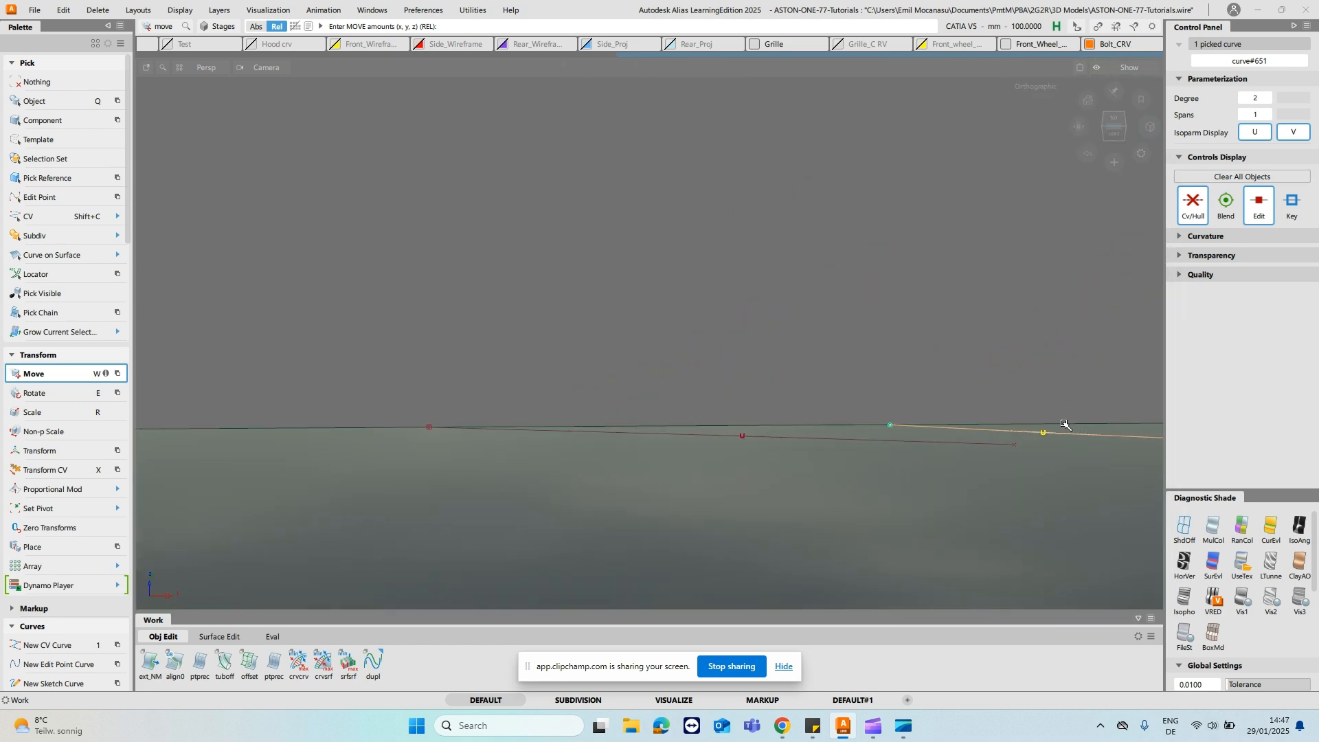
click(1115, 136)
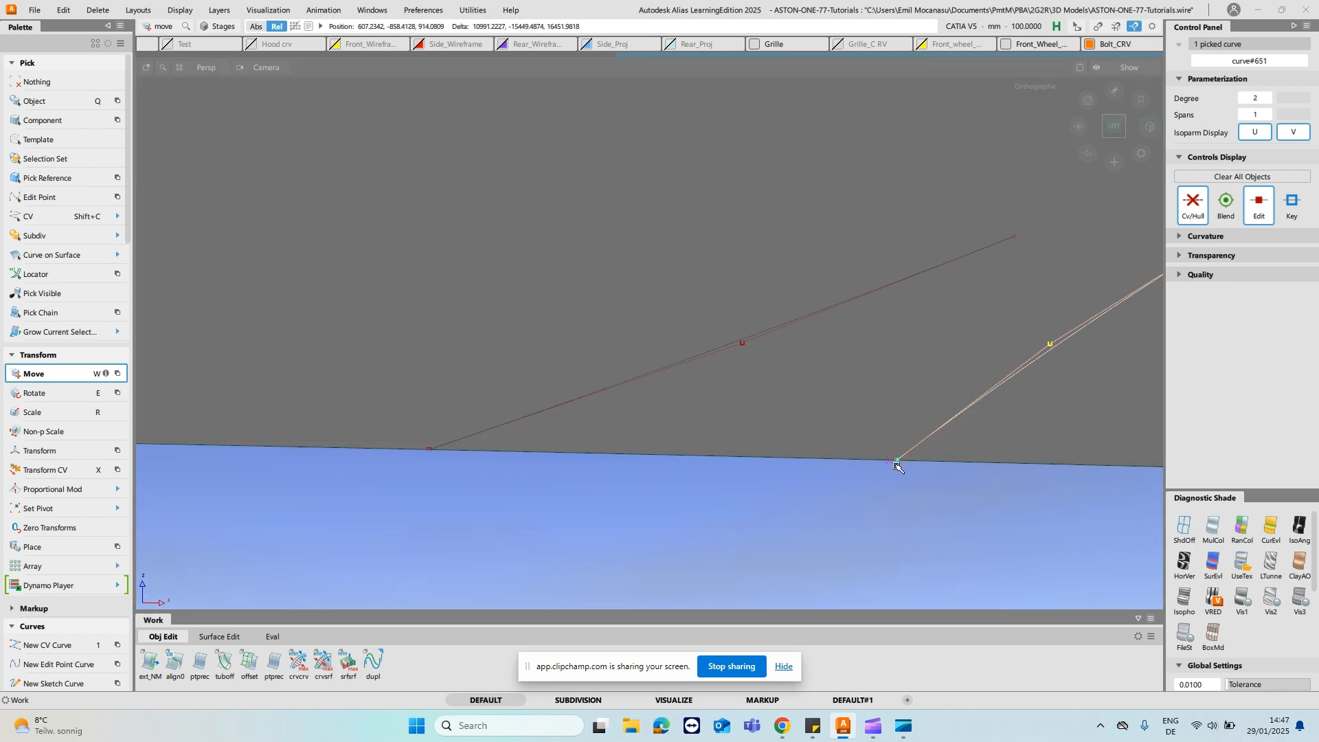
ctrl+shift+click(894, 403)
ctrl+shift+drag(893, 403, 893, 373)
- Bring back the hidden geometry so the two stalk curves show between the door and the mirror housing
alt+shift+right_drag(810, 275, 1237, 474)
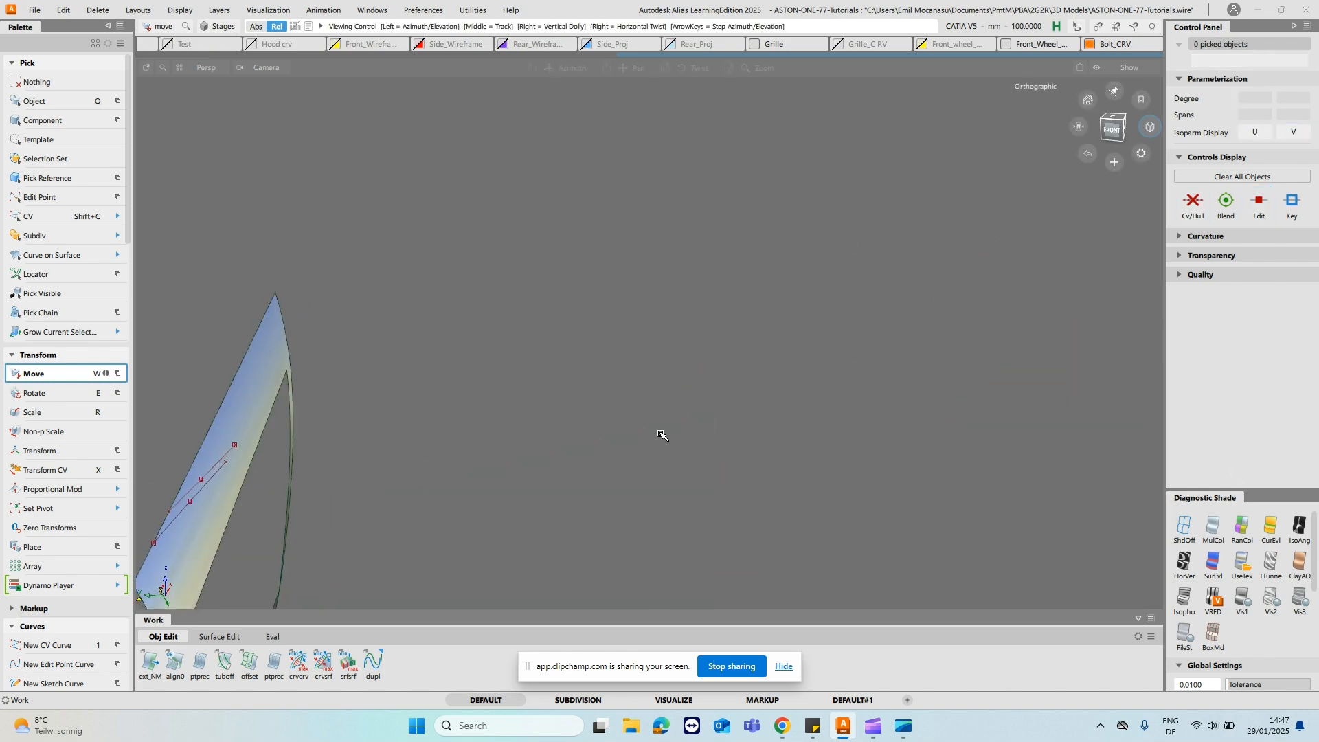
alt+shift+middle_drag(233, 523, 760, 351)
alt+shift+drag(760, 350, 610, 367)
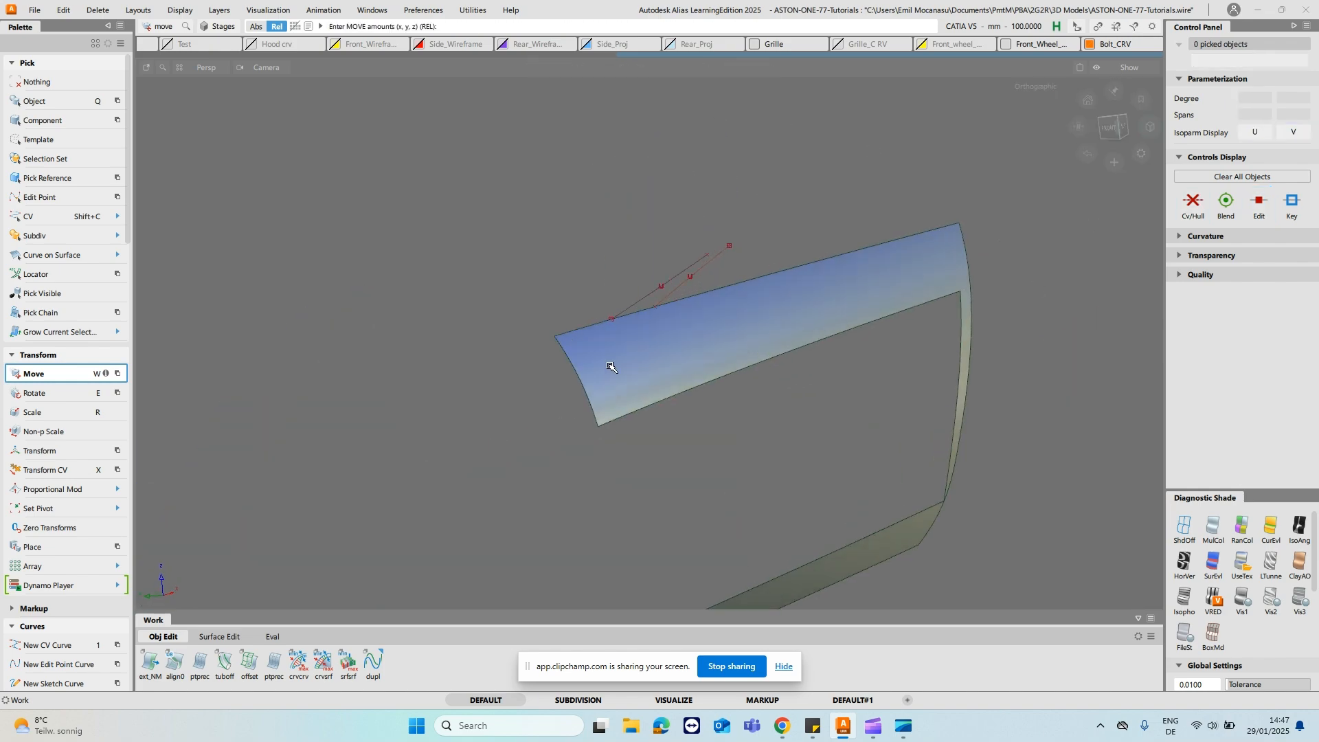
alt+shift+drag(722, 312, 585, 261)
alt+shift+right_drag(584, 261, 679, 197)
alt+shift+middle_drag(679, 198, 681, 376)
alt+shift+drag(681, 376, 501, 385)
key(1)
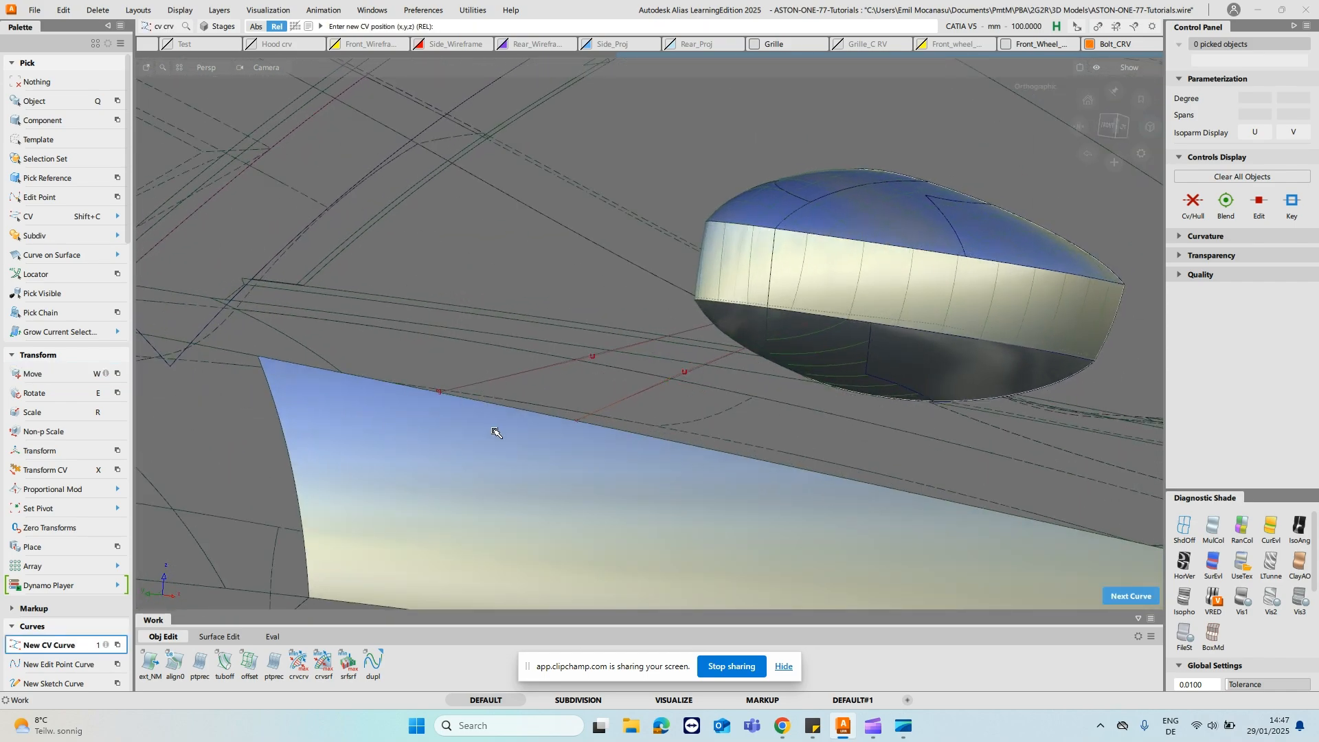
ctrl+alt+click(441, 393)
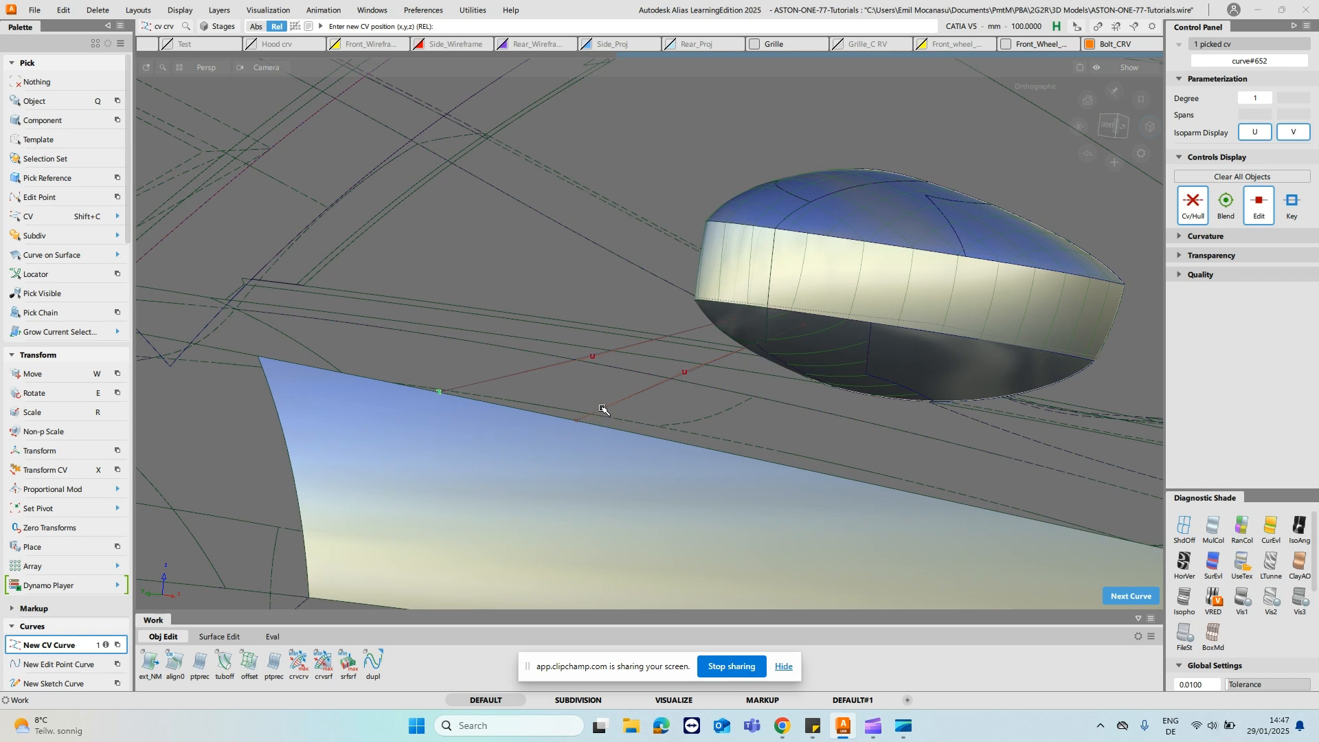
ctrl+shift+drag(505, 418, 507, 393)
mouse_move(580, 357)
alt+shift+mouse_down()
mouse_move(598, 433)
mouse_move(581, 357)
alt+shift+mouse_up()
alt+shift+right_drag(581, 357, 565, 277)
click(539, 254)
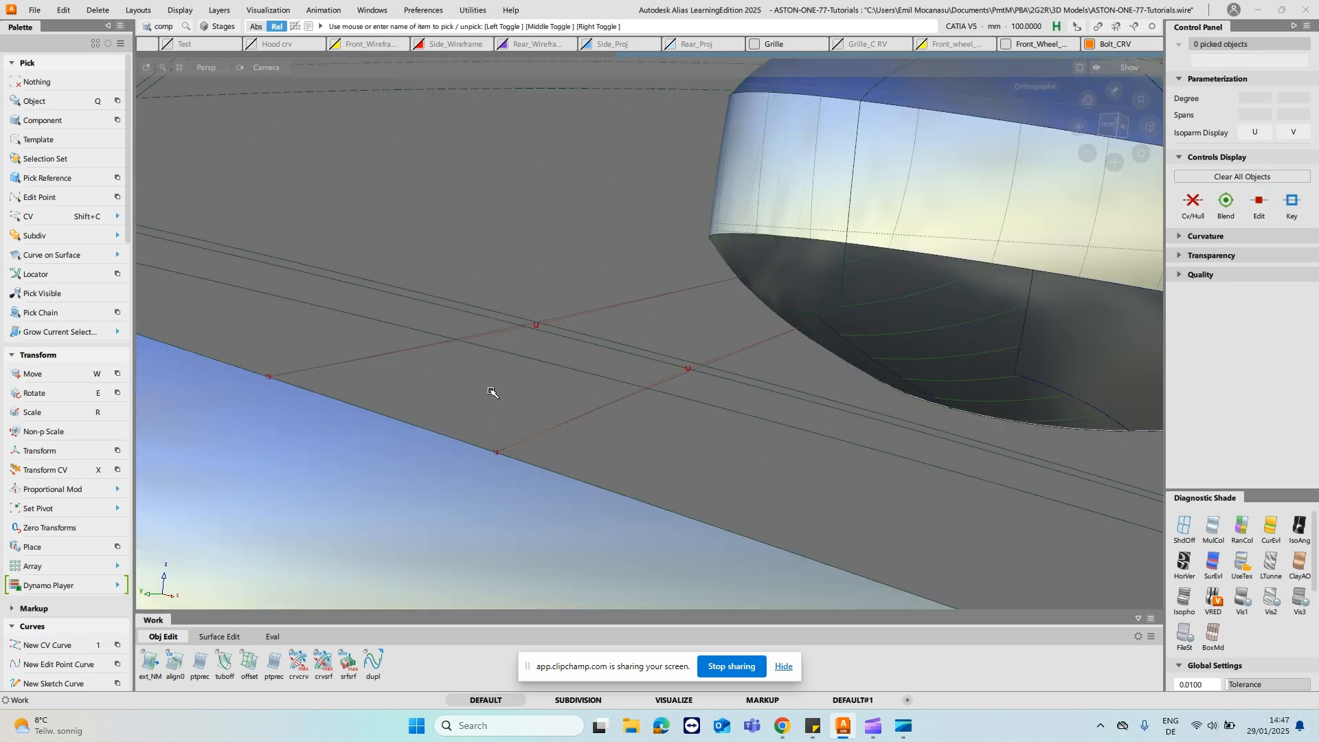
- With shading off, draw straight CV curves across the lower and upper ends of the two stalk edge curves
key(1)
ctrl+alt+click(573, 315)
ctrl+alt+drag(741, 350, 929, 313)
key(space)
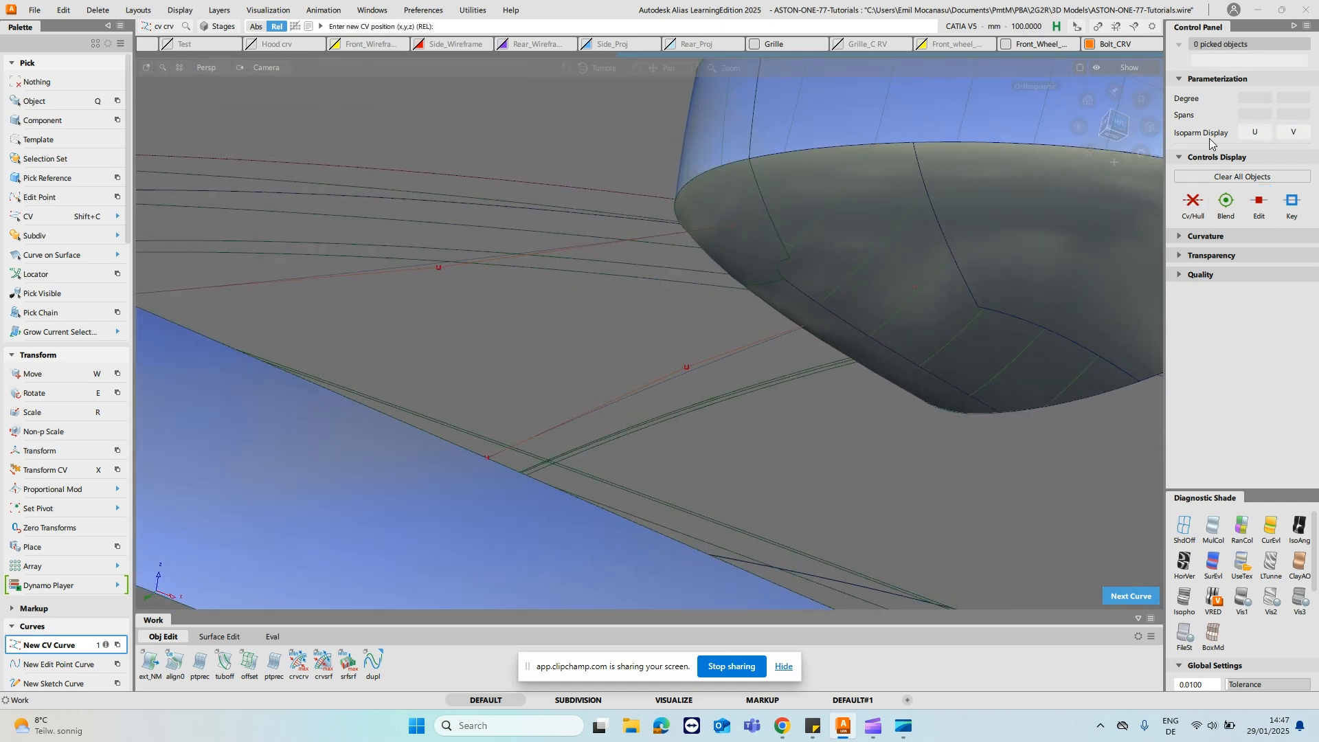
click(1114, 124)
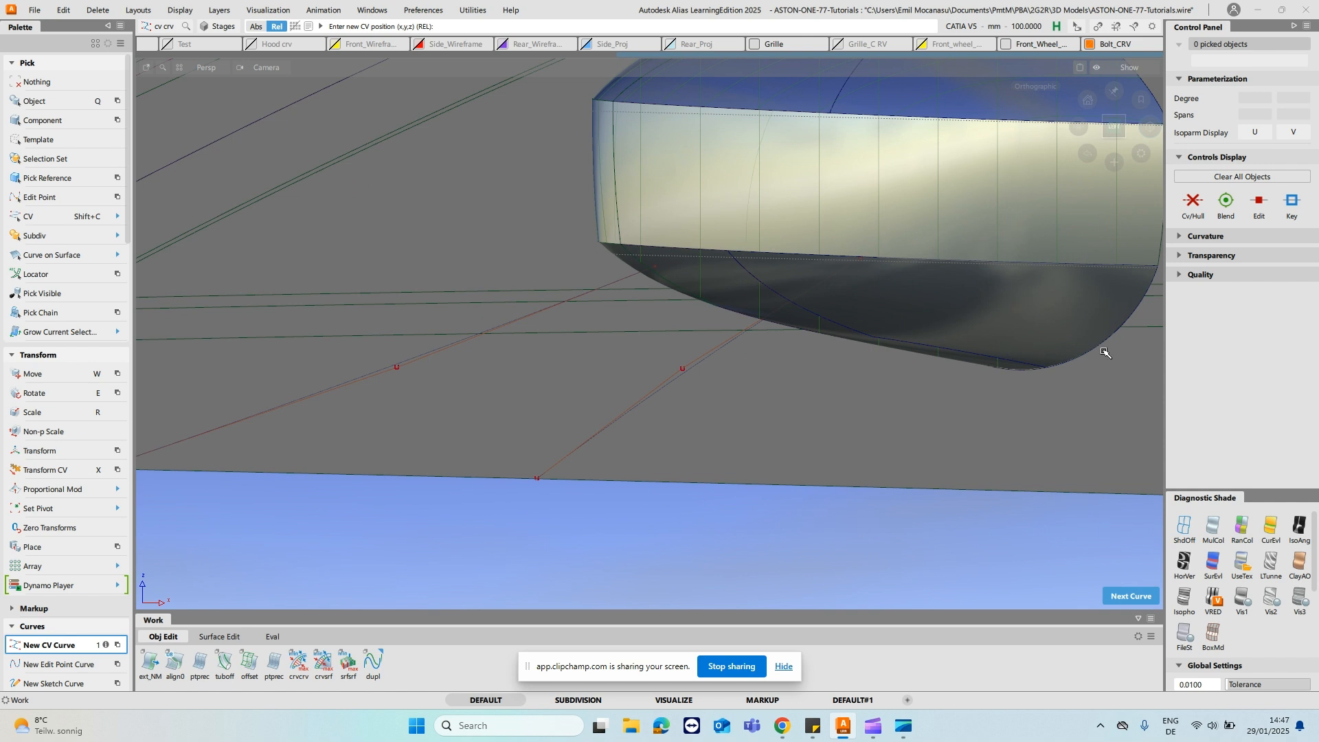
click(1182, 525)
ctrl+shift+drag(842, 168, 847, 234)
click(844, 269)
drag(888, 391, 707, 478)
- Stretch the upper cross curve so its free end snaps to the trailing-edge curve's upper end
key(s)
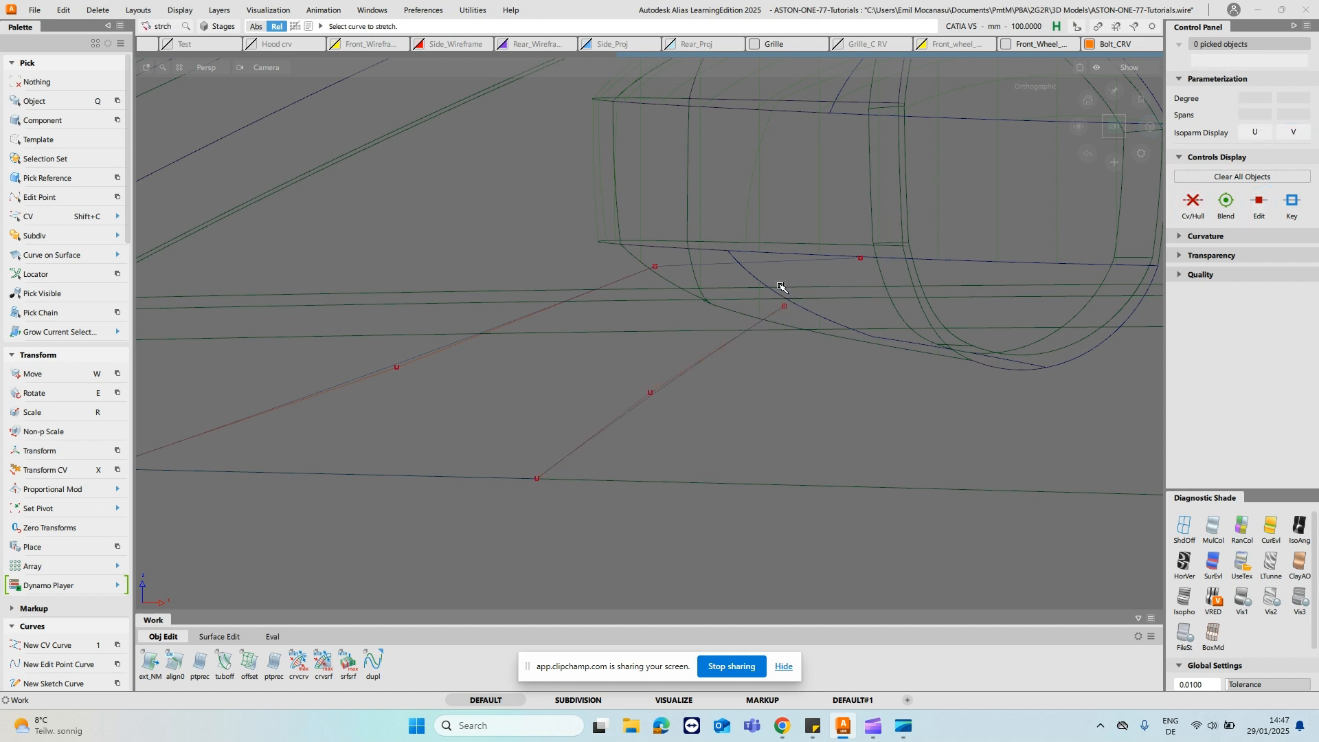
click(790, 262)
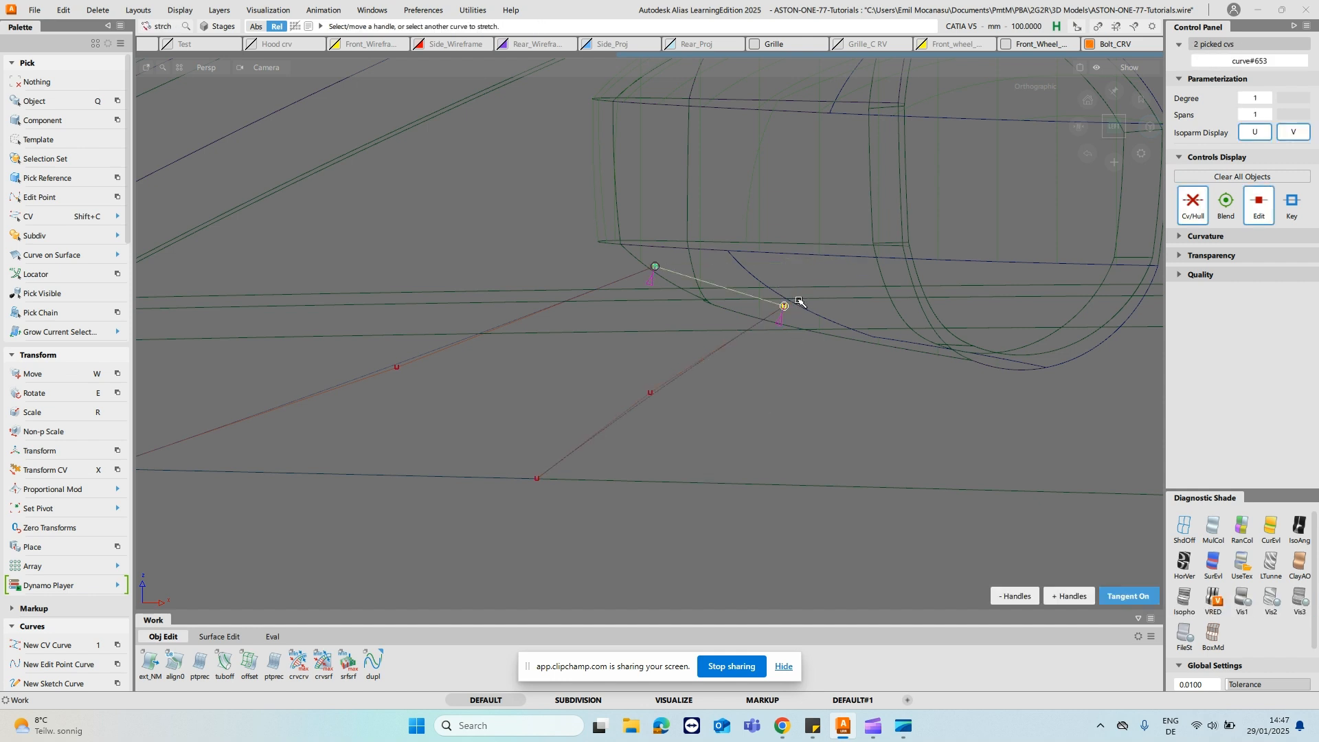
ctrl+shift+drag(794, 290, 1031, 342)
click(1070, 474)
- Build a rail surface from the two cross curves, using the leading- and trailing-edge stalk curves as rails
alt+shift+drag(619, 412, 781, 404)
alt+shift+middle_drag(382, 331, 803, 326)
alt+shift+drag(803, 326, 782, 328)
ctrl+shift+middle_drag(626, 373, 660, 358)
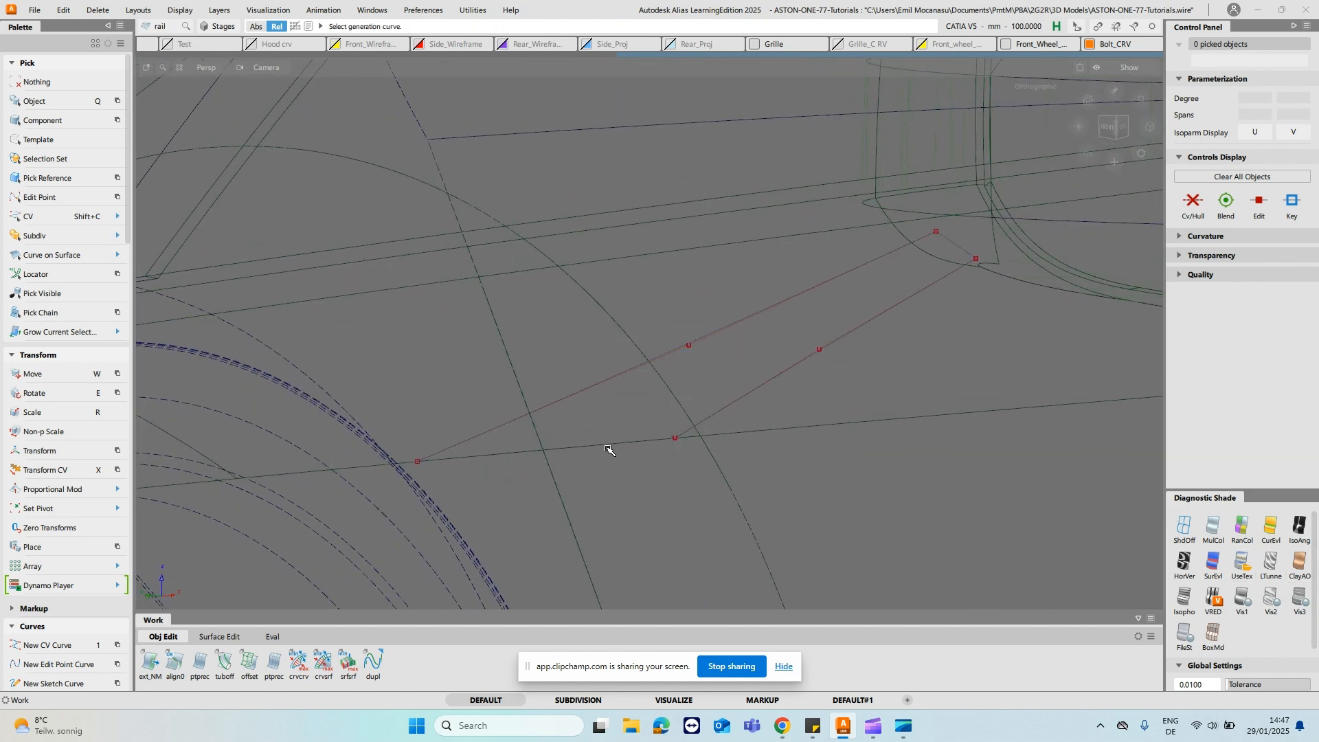
click(614, 447)
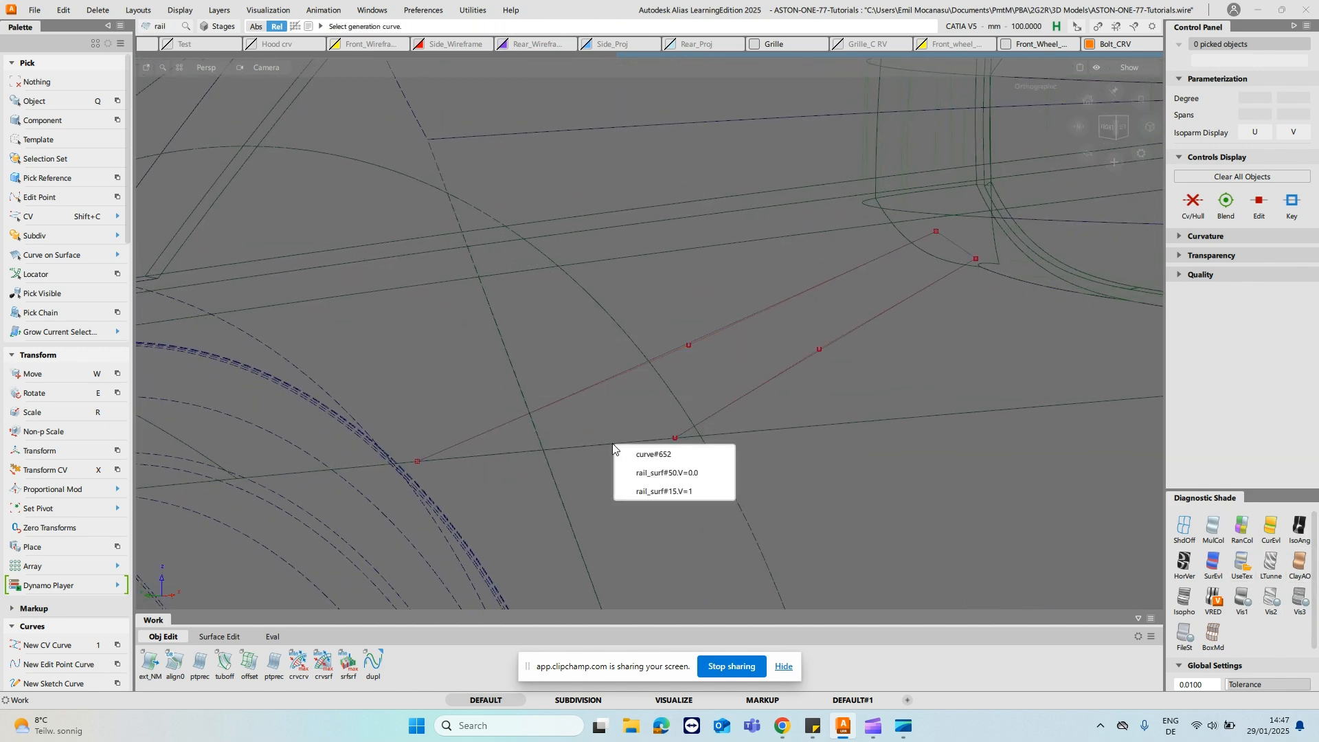
click(695, 459)
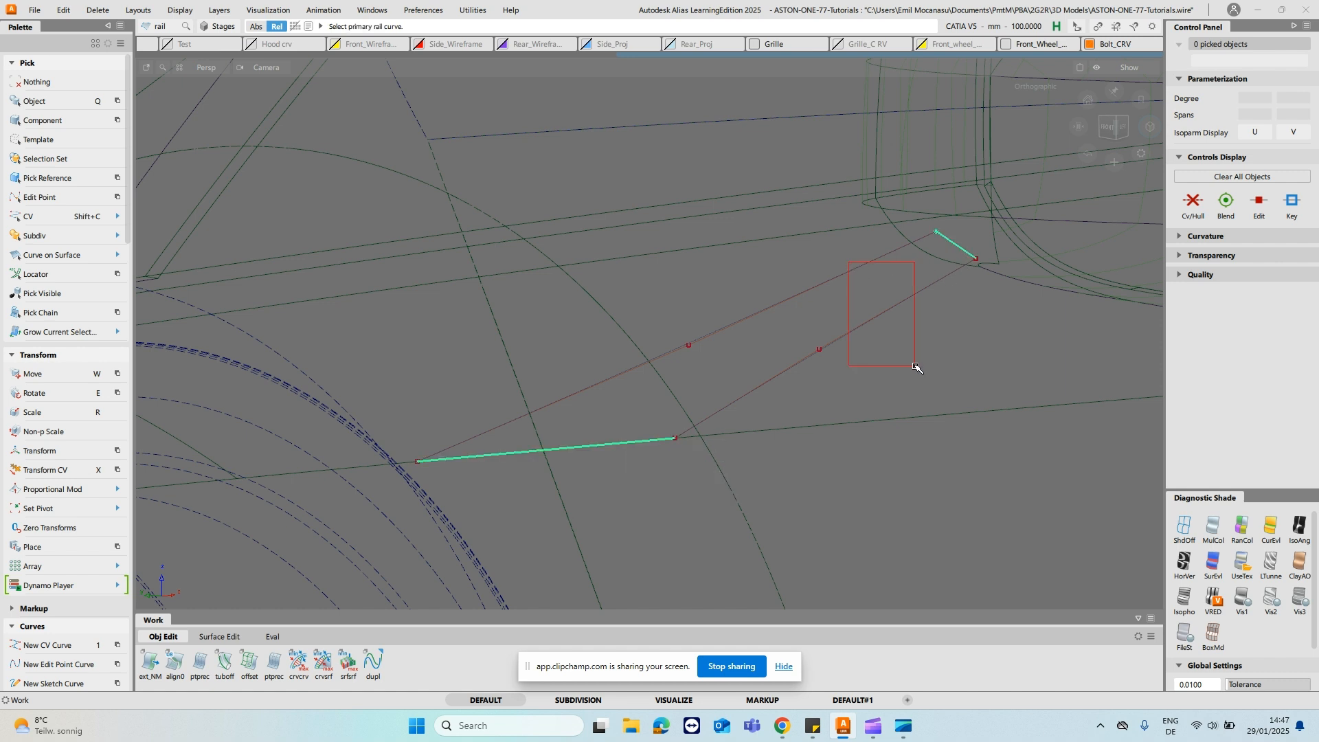
drag(850, 264, 896, 344)
ctrl+shift+drag(829, 287, 831, 265)
- Raise both cross curves at the ends of the stalk to degree 3
ctrl+shift+drag(940, 251, 952, 242)
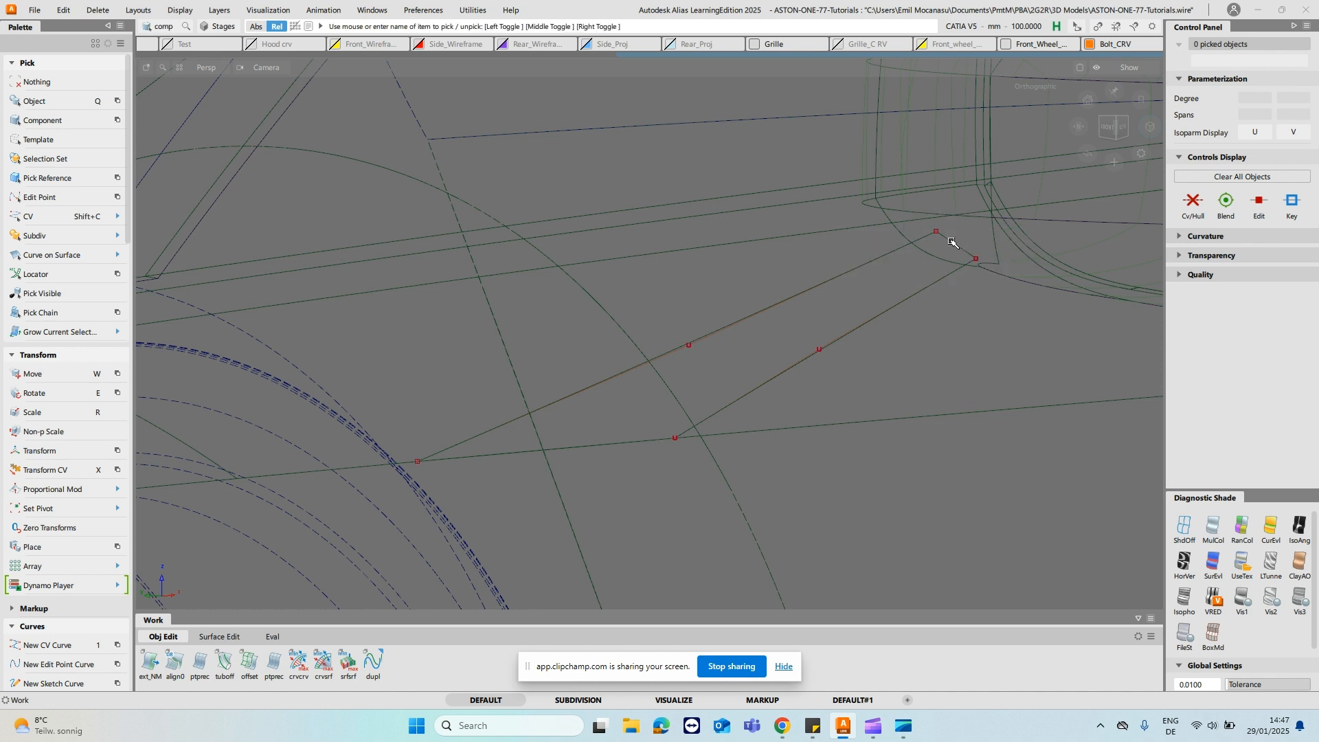
click(595, 448)
click(1268, 98)
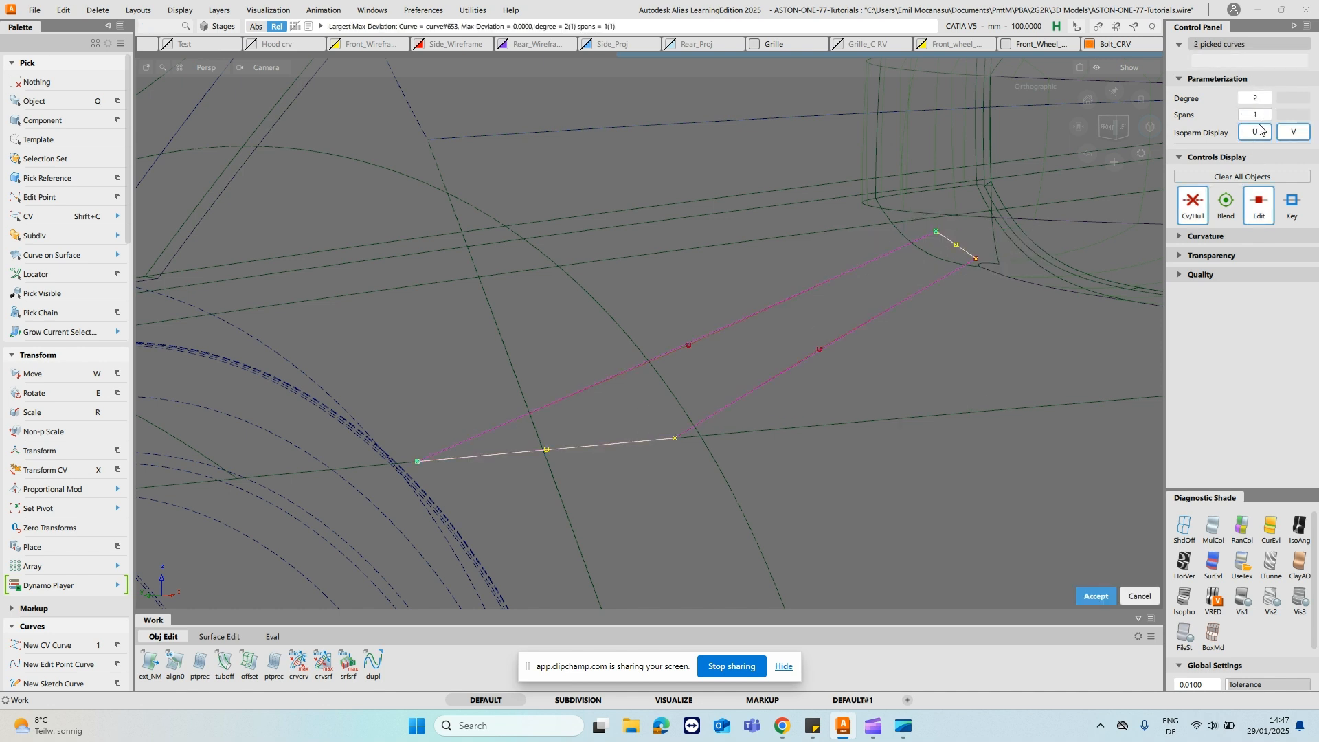
click(1268, 98)
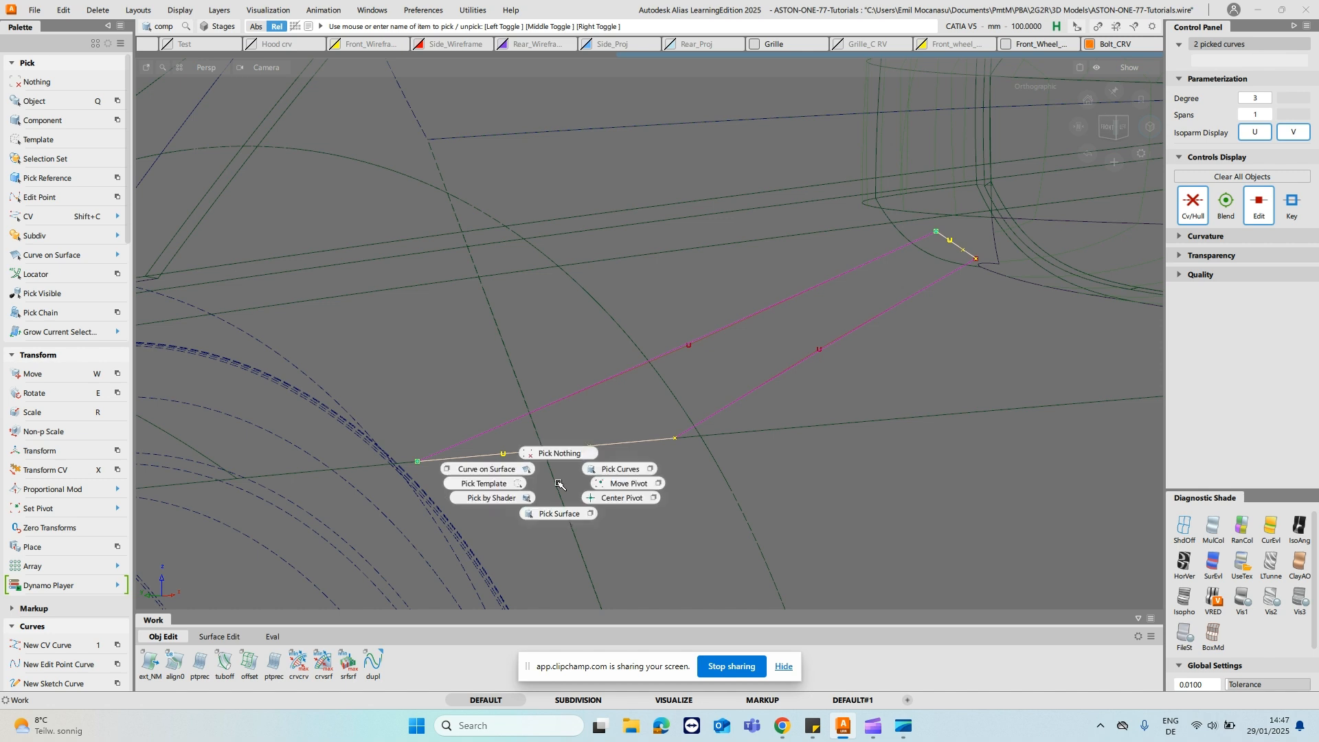
- Move the middle CVs of both cross curves to bow the stalk surface outward, and shade the model
key(shift+c)
click(587, 443)
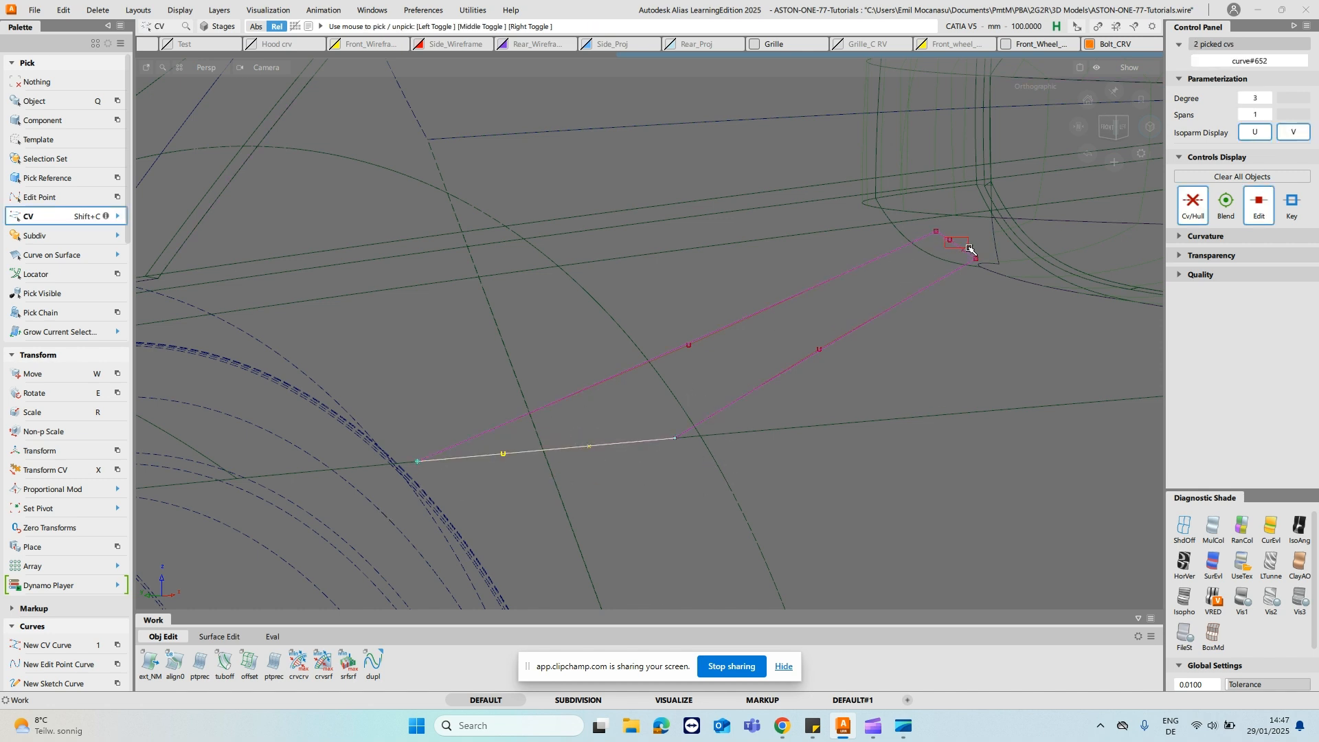
drag(977, 255, 941, 236)
key(w)
alt+shift+drag(948, 386, 655, 256)
ctrl+shift+drag(730, 355, 729, 331)
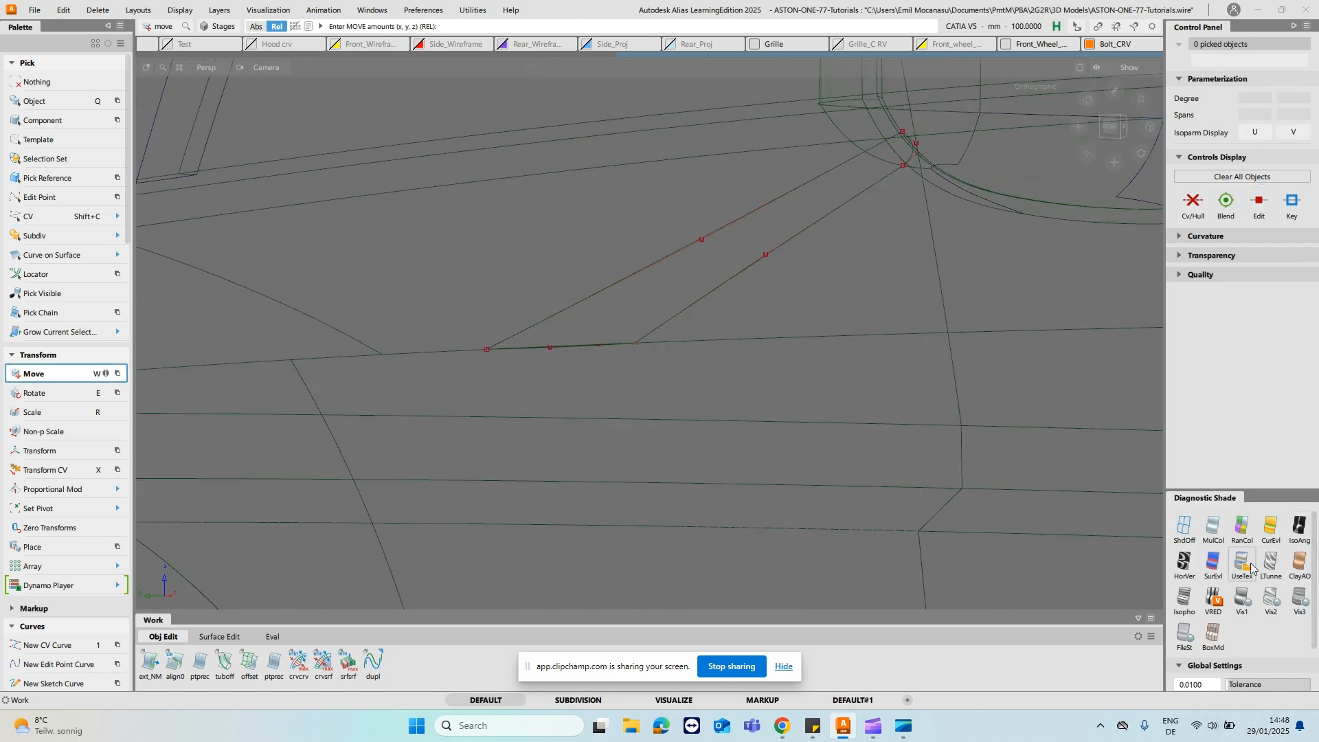
key(5)
mouse_move(655, 318)
alt+shift+mouse_down()
mouse_move(507, 442)
mouse_move(656, 435)
mouse_move(580, 404)
mouse_move(600, 426)
mouse_move(609, 386)
mouse_move(521, 365)
mouse_move(515, 289)
mouse_move(529, 336)
alt+shift+mouse_up()
ctrl+shift+drag(514, 397, 555, 382)
- Duplicate the two bowed cross curves in place and isolate the copies
click(560, 398)
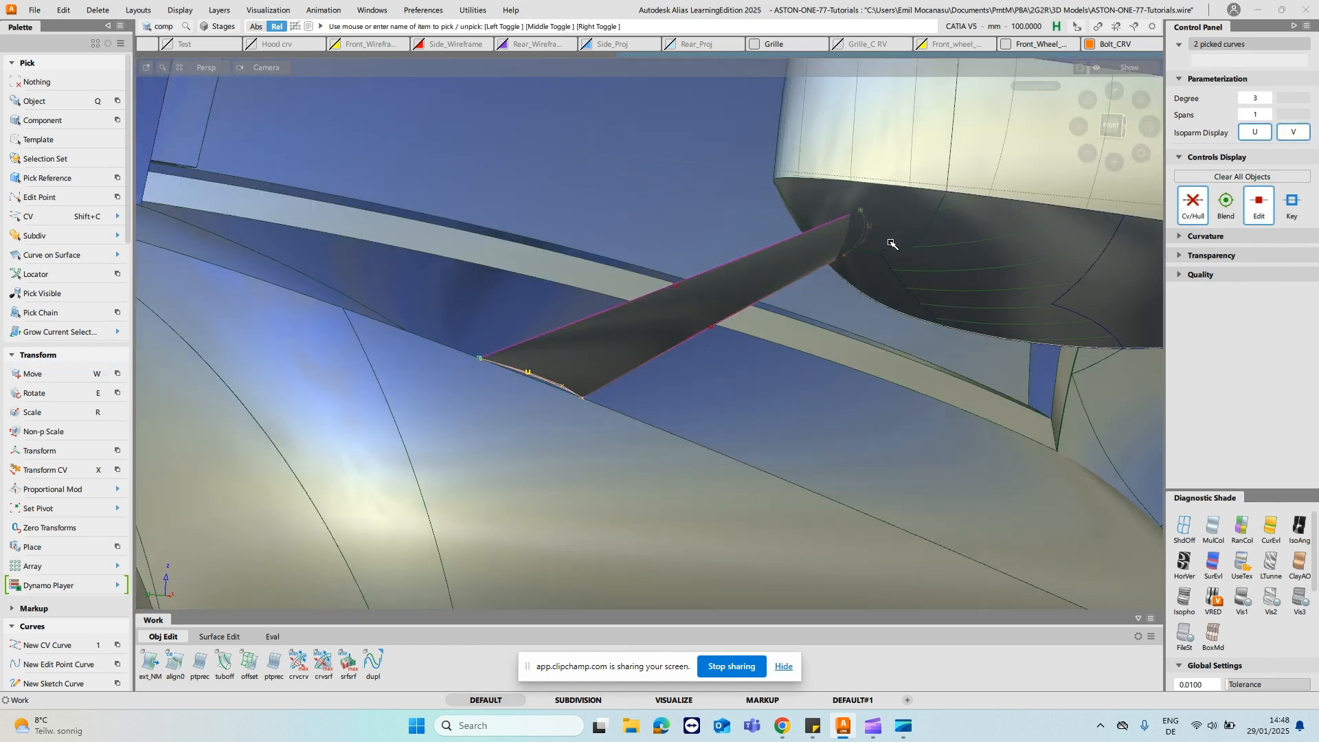
key(ctrl+v)
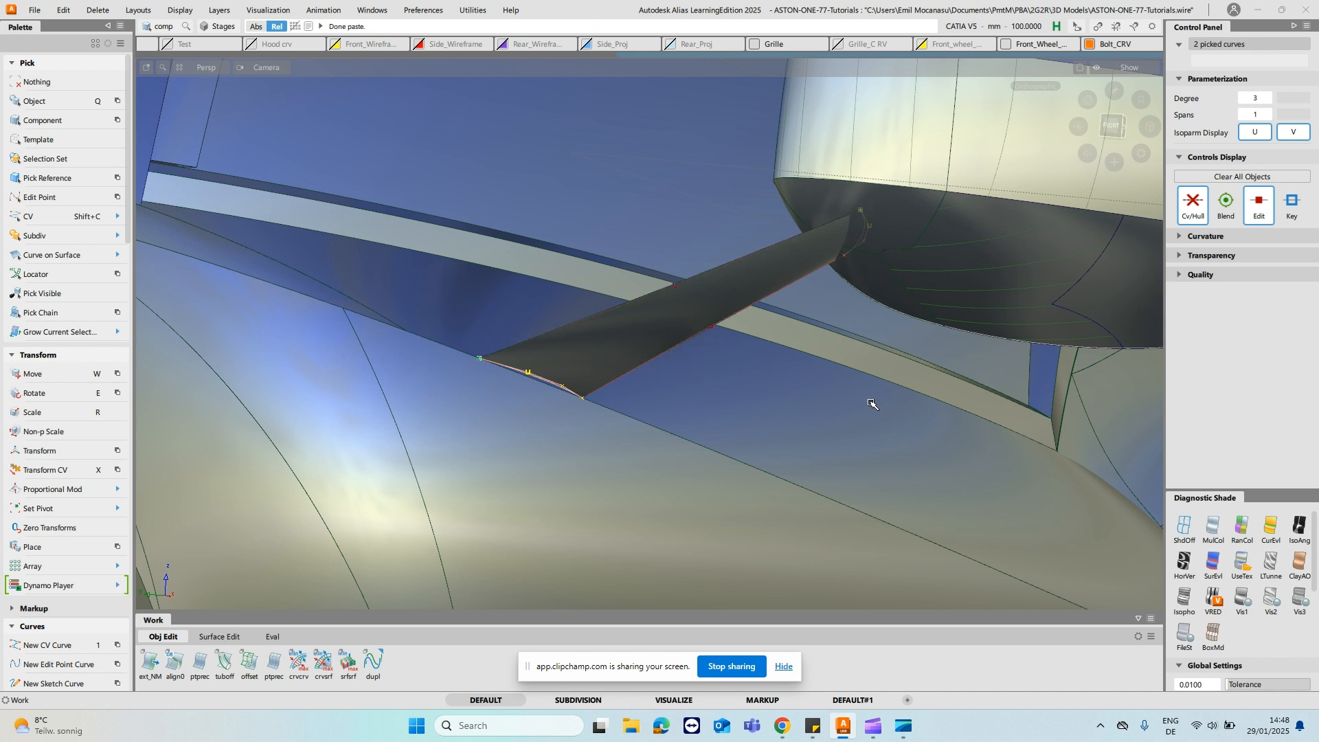
click(729, 413)
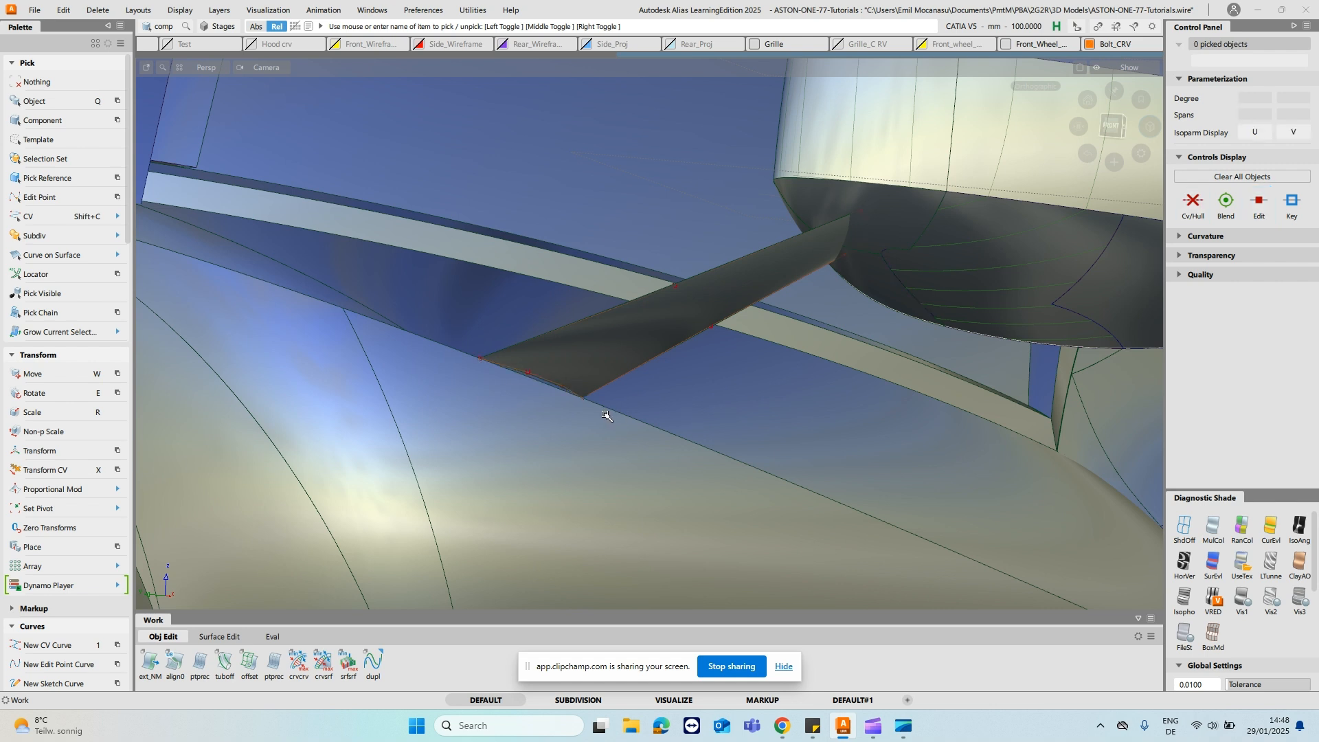
key(alt+h)
- Move the middle CVs of both copied cross curves along Y so they bow to the opposite side
key(shift+c)
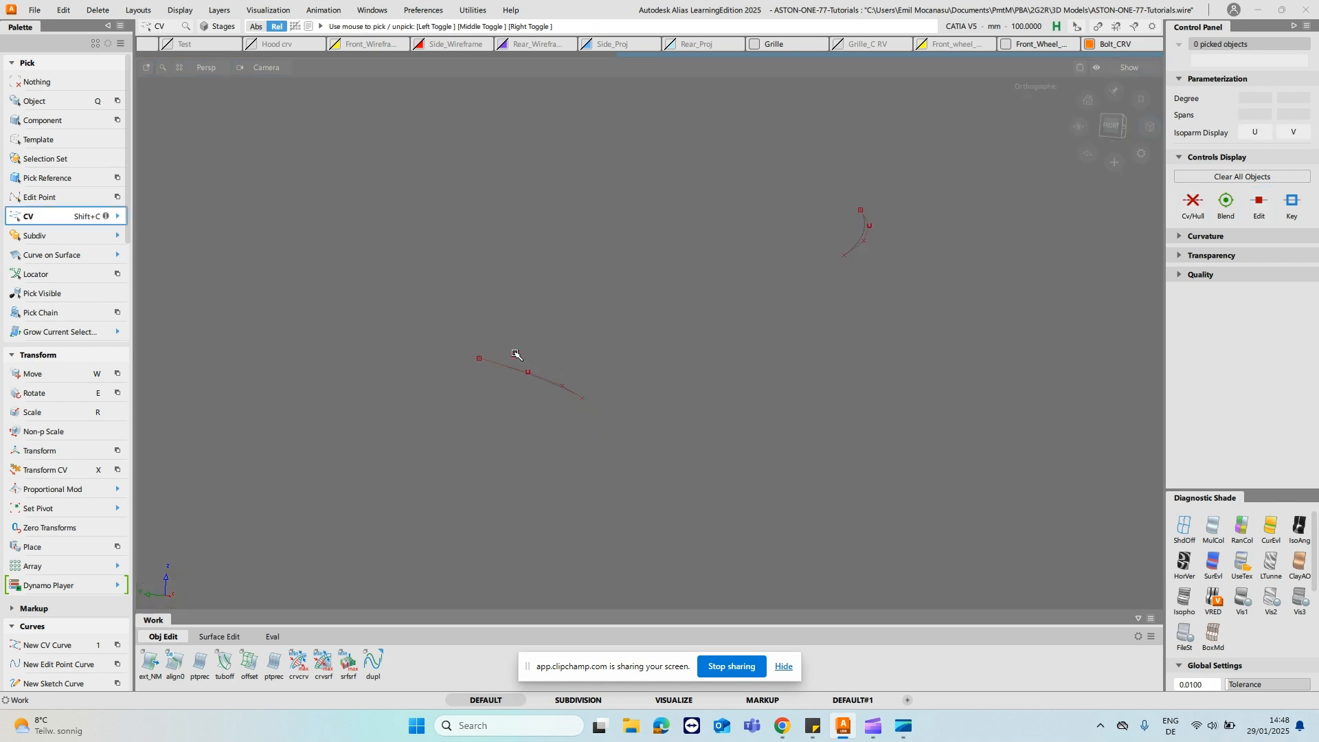
drag(569, 402, 571, 402)
drag(878, 241, 879, 243)
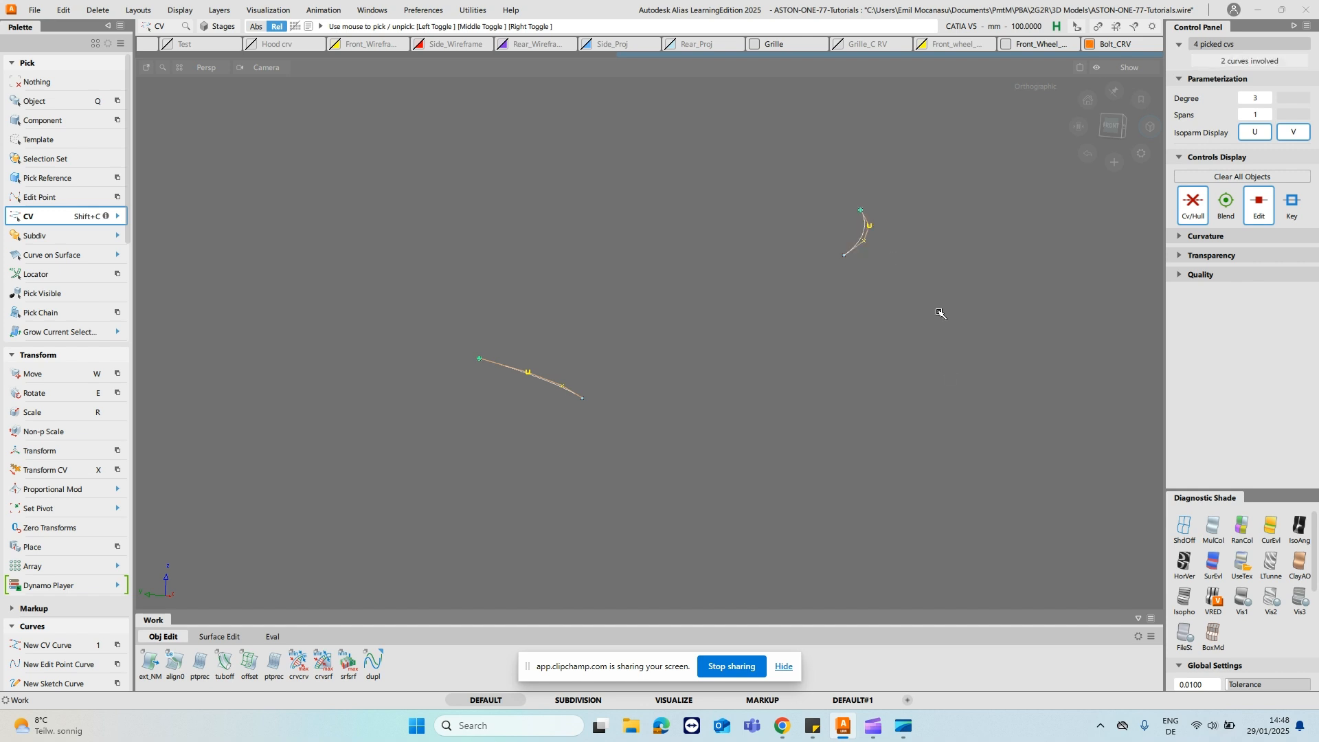
key(w)
middle_drag(946, 386, 953, 378)
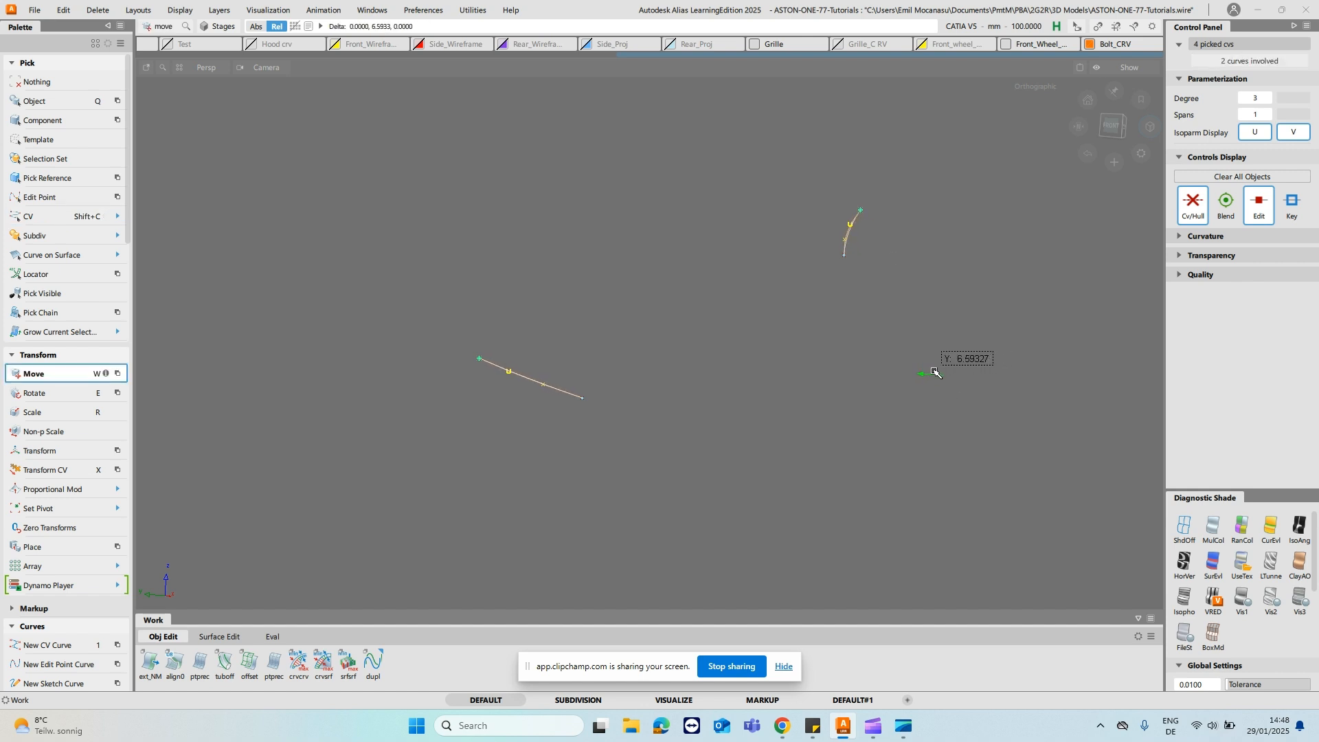
ctrl+shift+drag(730, 347, 732, 275)
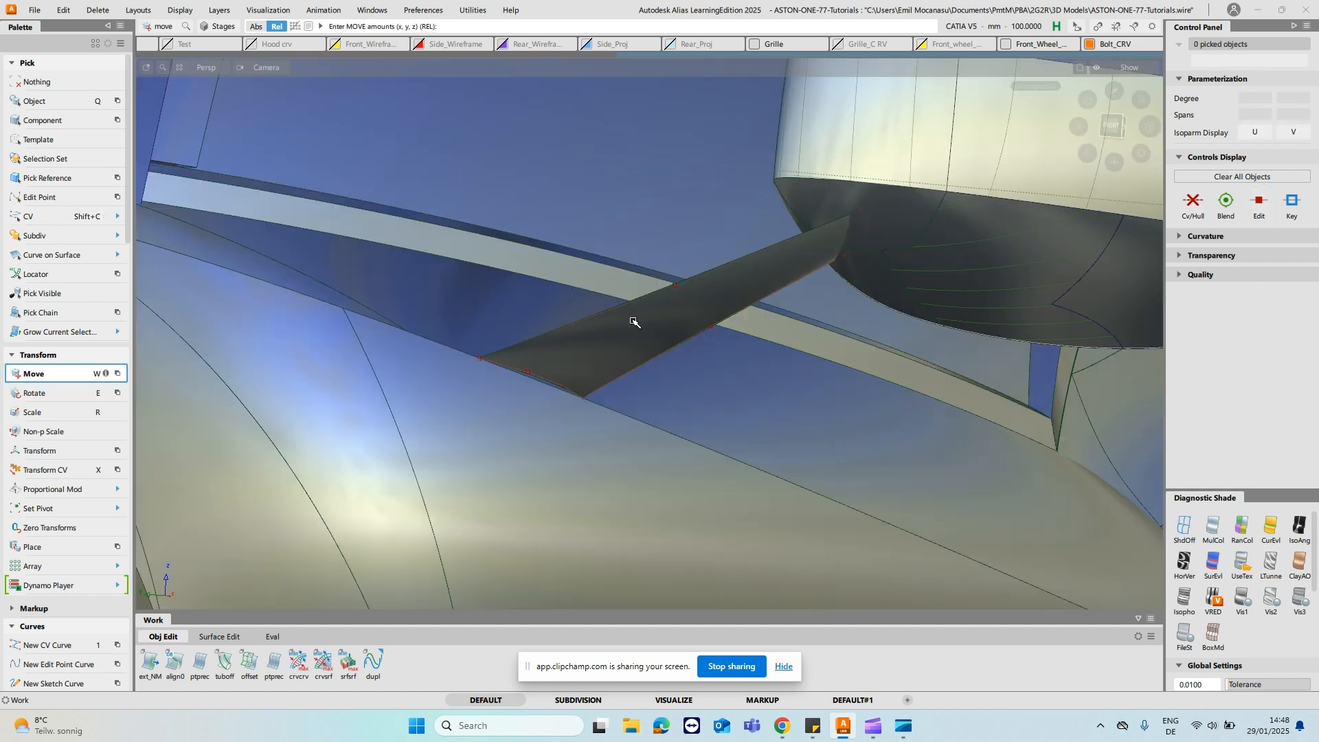
- Show only the leading- and trailing-edge stalk curves together with the two reshaped cross curves
ctrl+shift+drag(631, 321, 671, 305)
click(687, 283)
shift+click(699, 331)
key(ctrl+h)
key(alt+h)
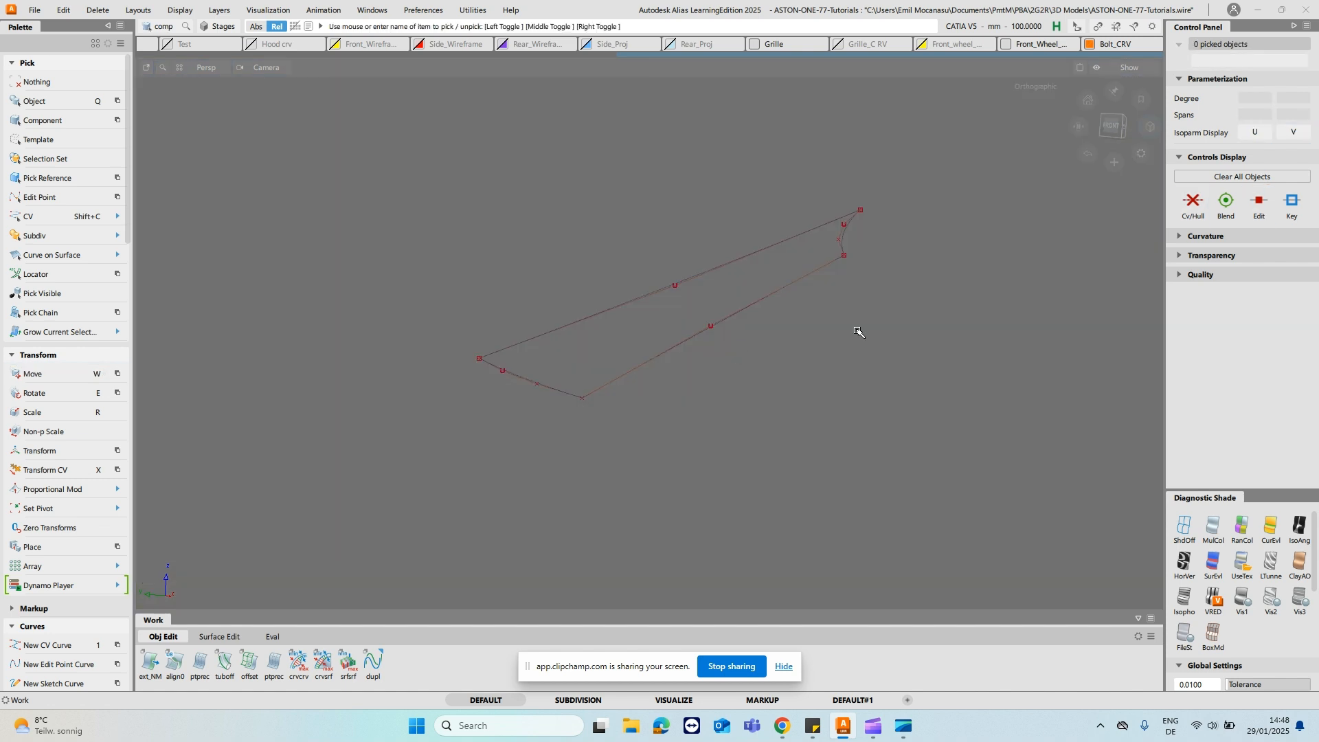
- Build the stalk's opposite rail surface from the copied cross curves along the two edge curves, and check it shaded
ctrl+shift+middle_drag(808, 295, 762, 279)
ctrl+shift+middle_drag(666, 314, 710, 301)
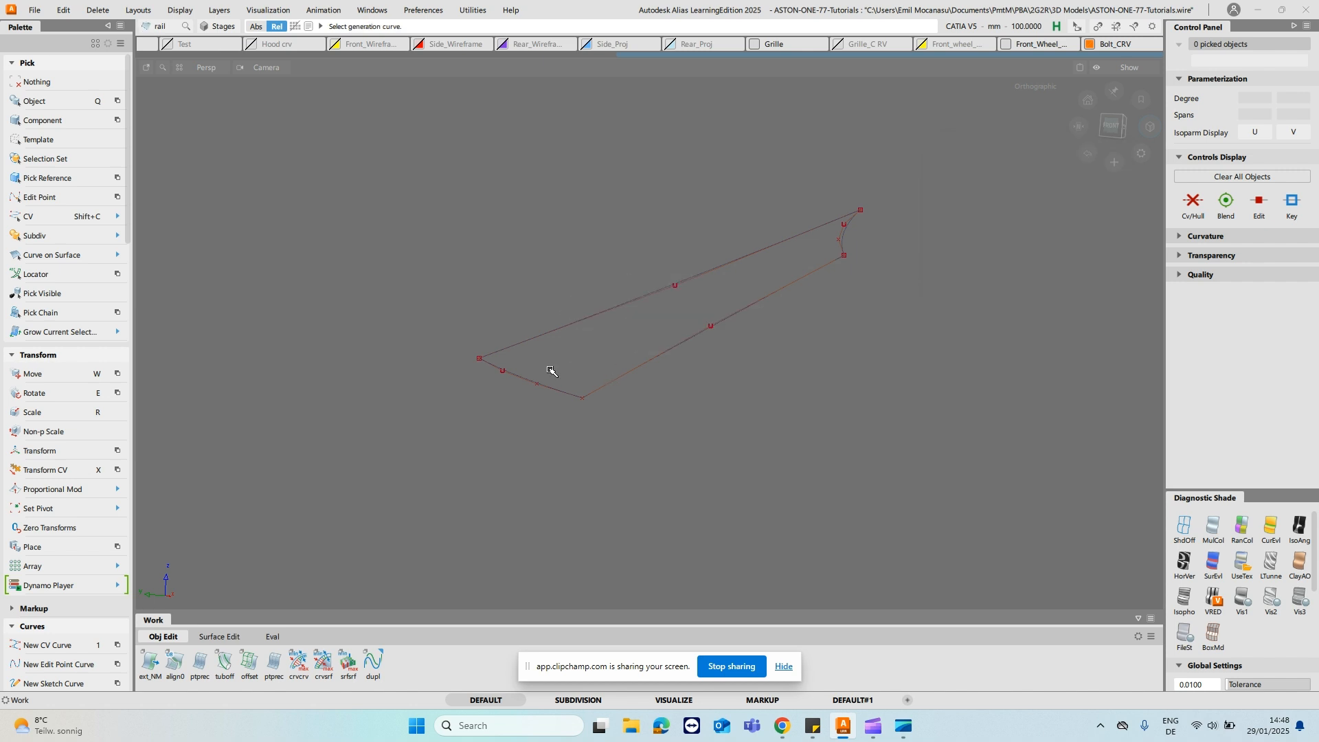
drag(874, 241, 828, 232)
mouse_move(694, 170)
mouse_down()
mouse_move(692, 294)
mouse_move(706, 336)
mouse_move(758, 356)
mouse_up()
ctrl+shift+middle_drag(744, 359, 880, 335)
mouse_move(1020, 312)
alt+shift+mouse_down()
mouse_move(781, 386)
mouse_move(956, 385)
mouse_move(760, 382)
mouse_move(928, 312)
mouse_move(938, 347)
mouse_move(584, 406)
mouse_move(545, 560)
mouse_move(586, 360)
mouse_move(692, 247)
mouse_move(760, 203)
alt+shift+mouse_up()
alt+shift+middle_drag(760, 203, 724, 265)
alt+shift+drag(724, 265, 889, 280)
- Isolate the stalk's curves and surfaces and turn on the mesh layer
ctrl+shift+click(774, 258)
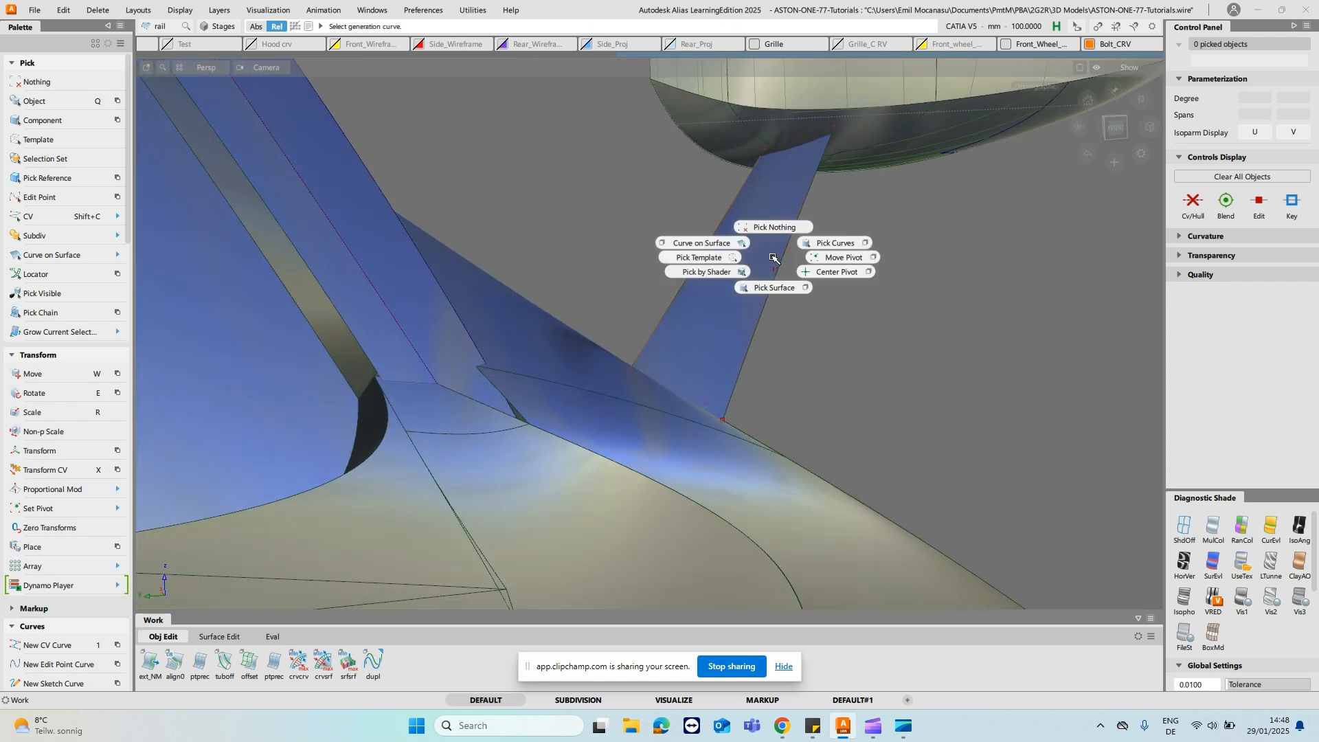
click(818, 242)
drag(580, 103, 1017, 484)
ctrl+shift+drag(761, 301, 767, 329)
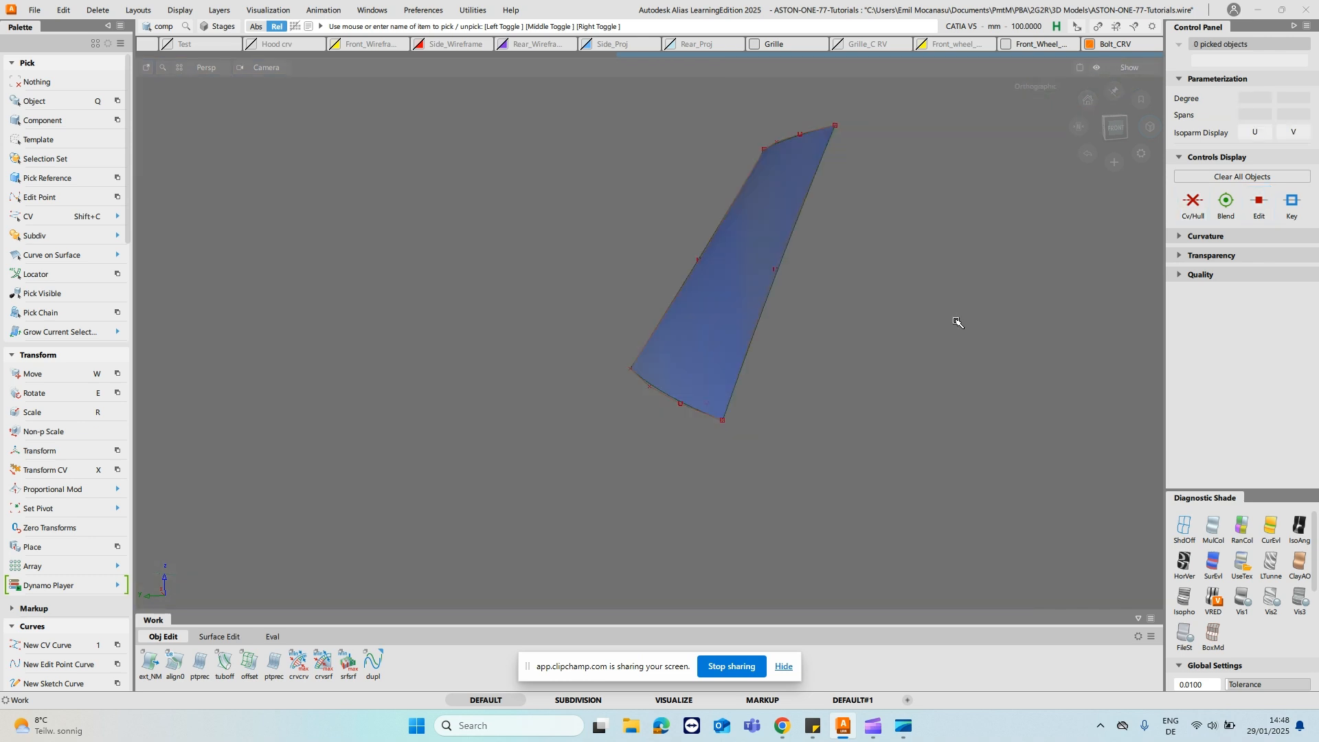
key(ctrl+o)
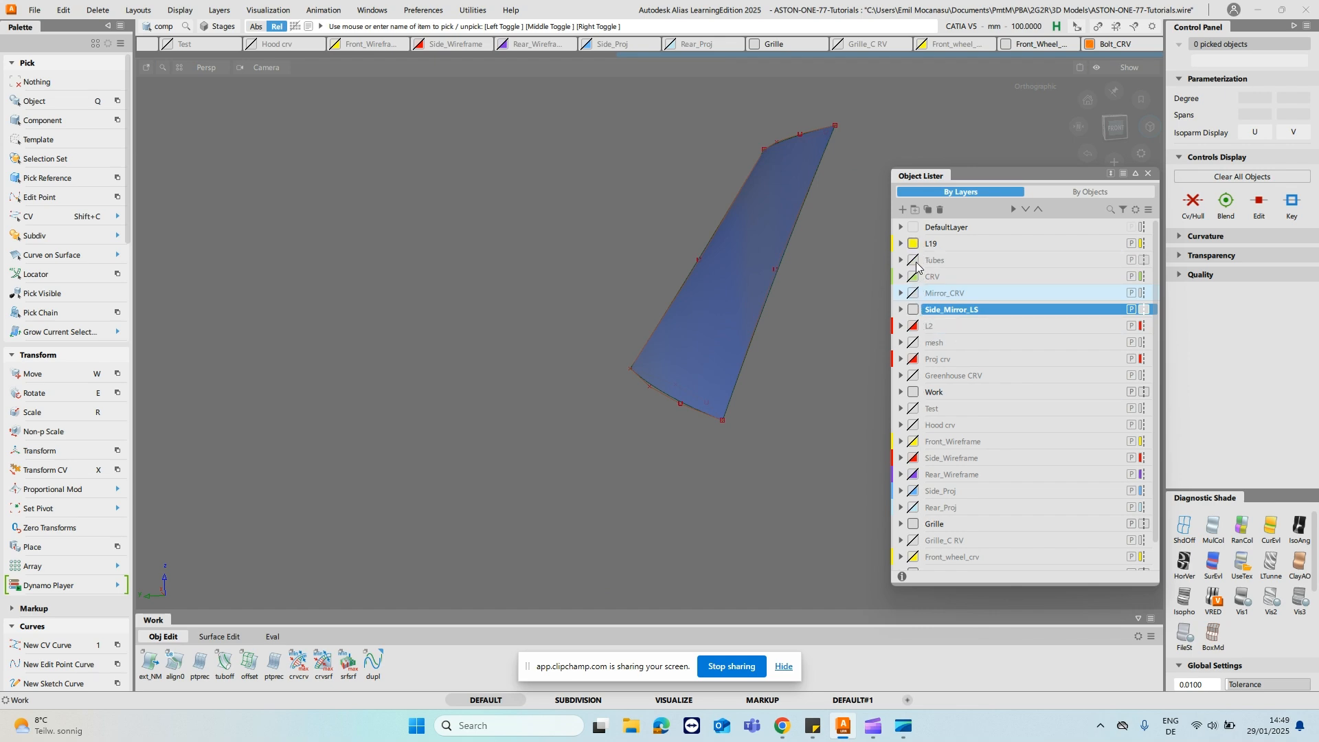
click(914, 343)
- Add X- and Y-axis-aligned cross sections to the two stalk surfaces and turn shading off
alt+shift+drag(830, 283, 712, 316)
alt+shift+drag(671, 382, 744, 323)
mouse_move(577, 306)
alt+shift+mouse_down()
mouse_move(615, 318)
mouse_move(596, 295)
mouse_move(593, 327)
alt+shift+mouse_up()
drag(563, 283, 751, 367)
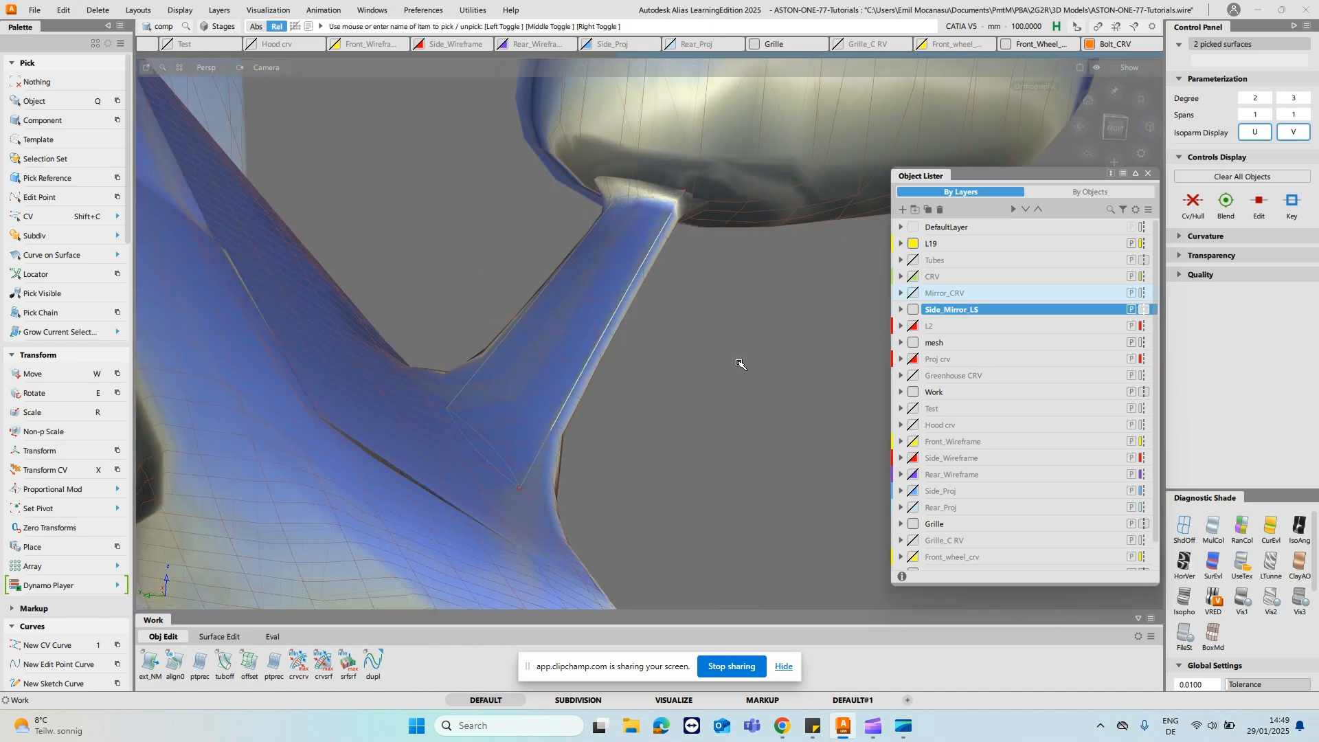
key(ctrl+5)
ctrl+shift+drag(694, 334, 707, 219)
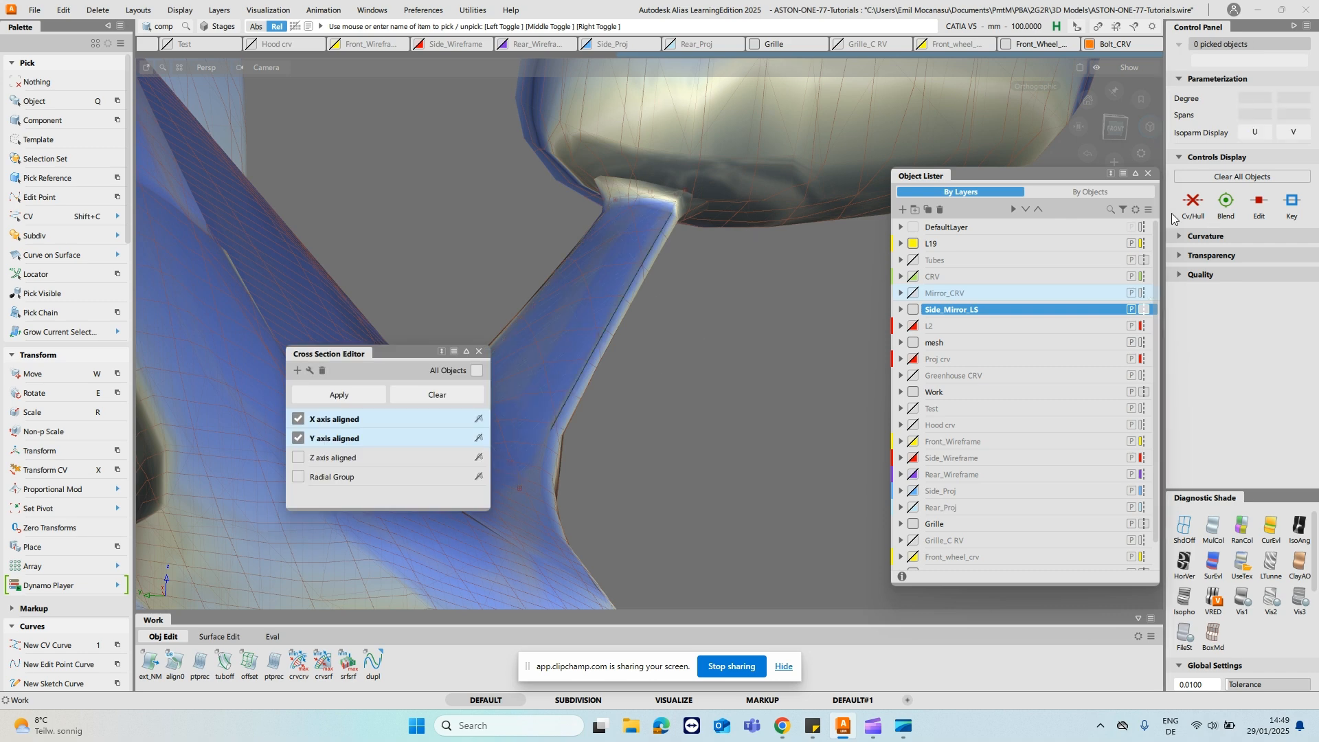
click(1148, 174)
click(1184, 524)
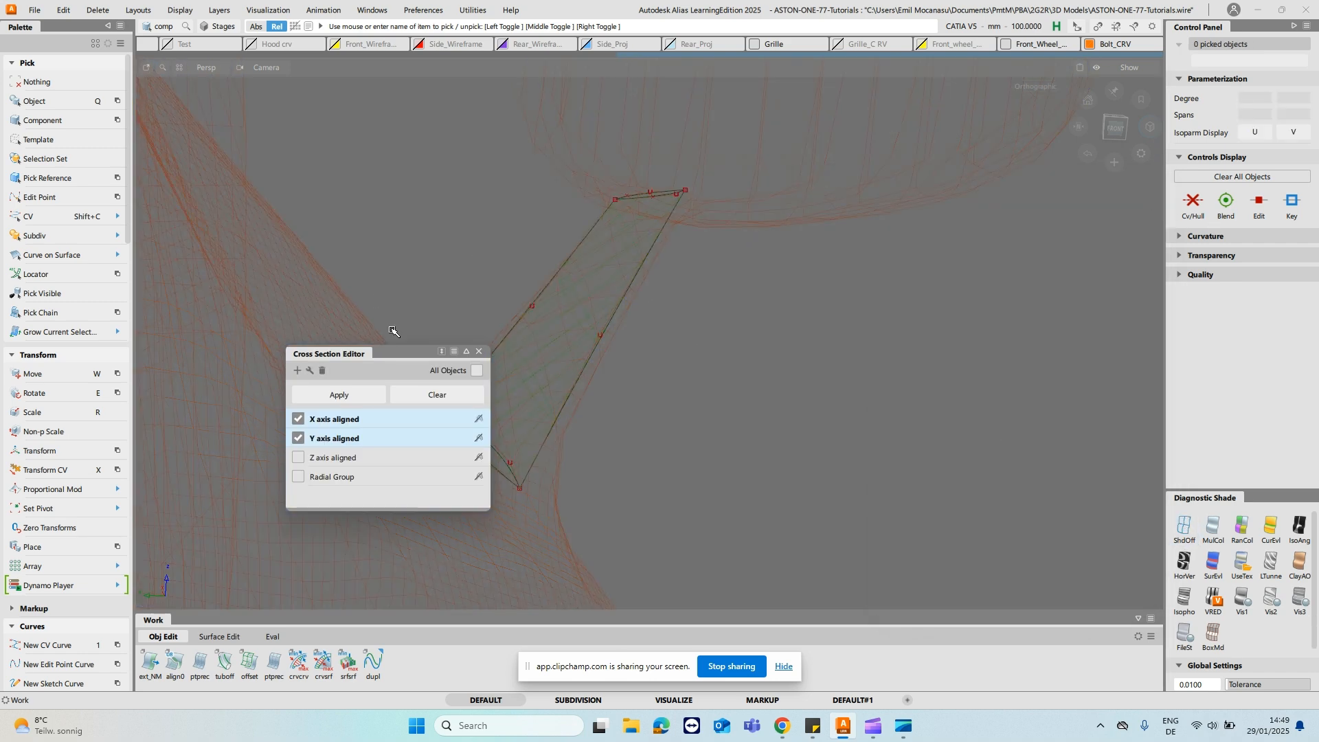
click(479, 348)
- Move the middle CVs of the first pair of cross curves to fit the stalk surface to the mesh
alt+shift+drag(754, 312, 733, 283)
key(shift+c)
click(725, 238)
click(719, 258)
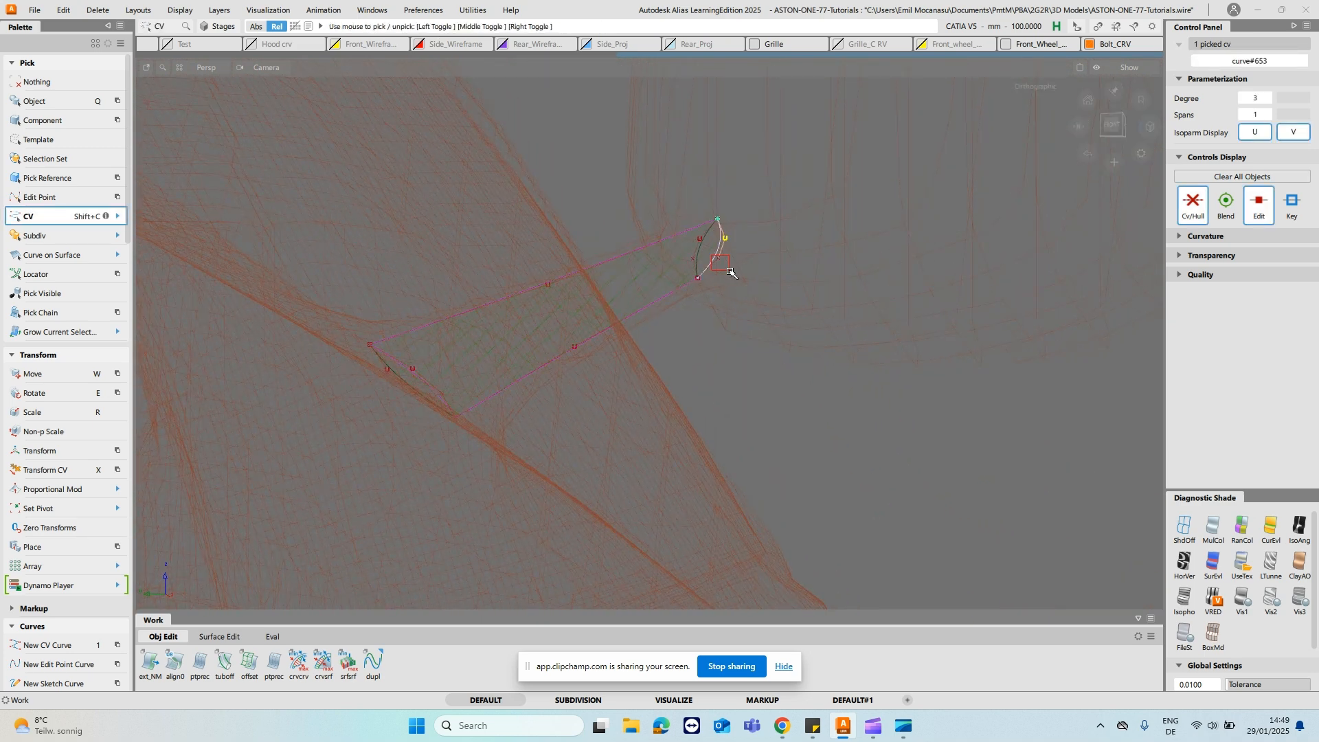
alt+shift+drag(456, 339, 487, 342)
click(463, 371)
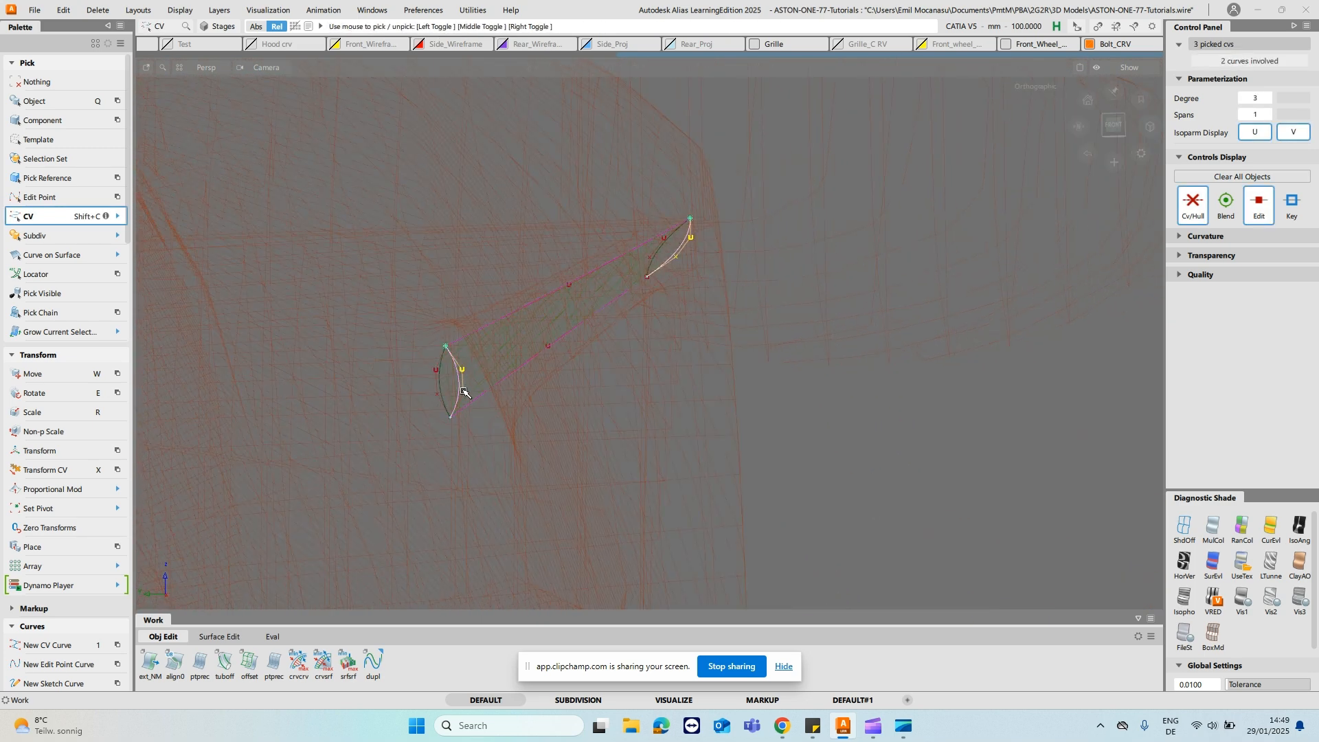
key(w)
right_drag(864, 442, 825, 369)
alt+shift+drag(825, 369, 829, 402)
key(ctrl+z)
middle_drag(748, 415, 755, 415)
alt+shift+middle_drag(771, 366, 754, 386)
- Check the stalk surfaces against the mesh using curvature evaluation shading, switching to random colour shading
mouse_move(751, 398)
alt+shift+mouse_down()
mouse_move(818, 392)
mouse_move(783, 392)
mouse_move(772, 374)
mouse_move(849, 386)
mouse_move(662, 380)
mouse_move(707, 376)
mouse_move(738, 405)
mouse_move(577, 315)
alt+shift+mouse_up()
ctrl+shift+drag(725, 277, 738, 240)
click(1271, 527)
alt+shift+drag(534, 186, 931, 244)
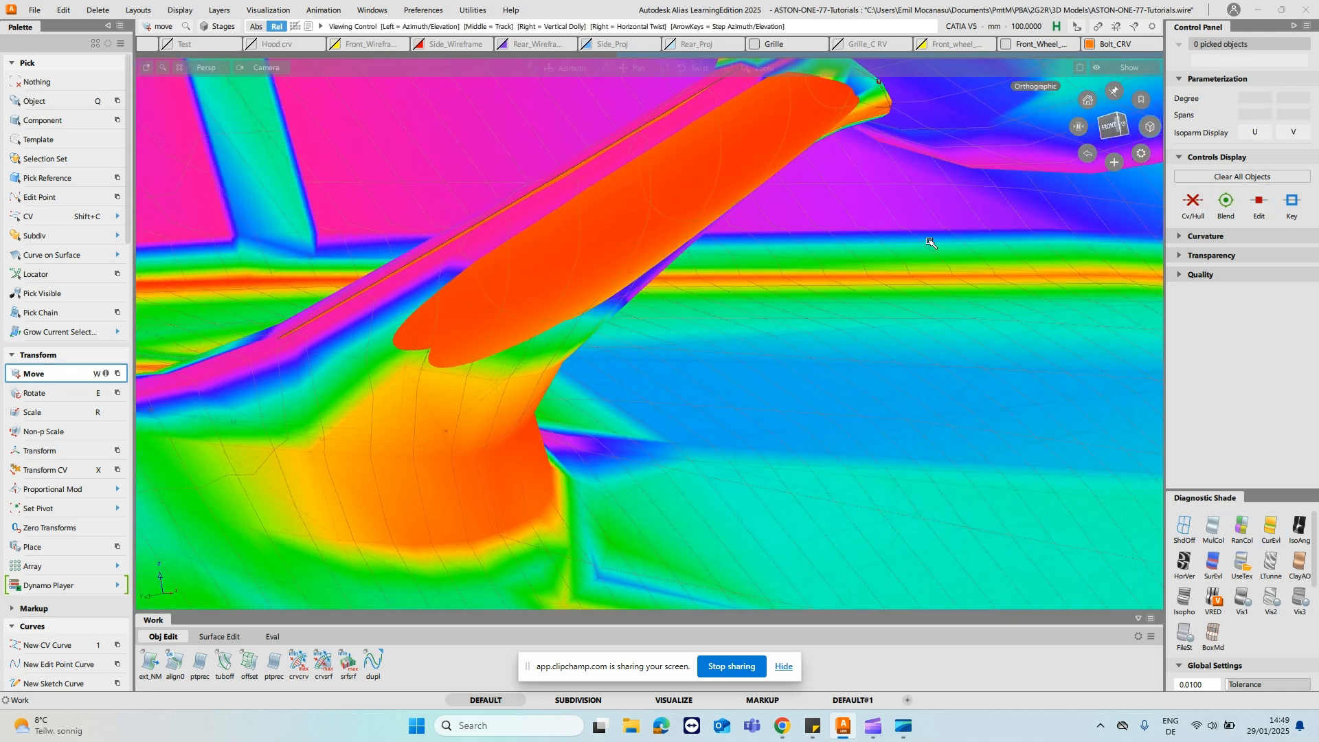
click(1242, 527)
alt+shift+drag(958, 375, 672, 233)
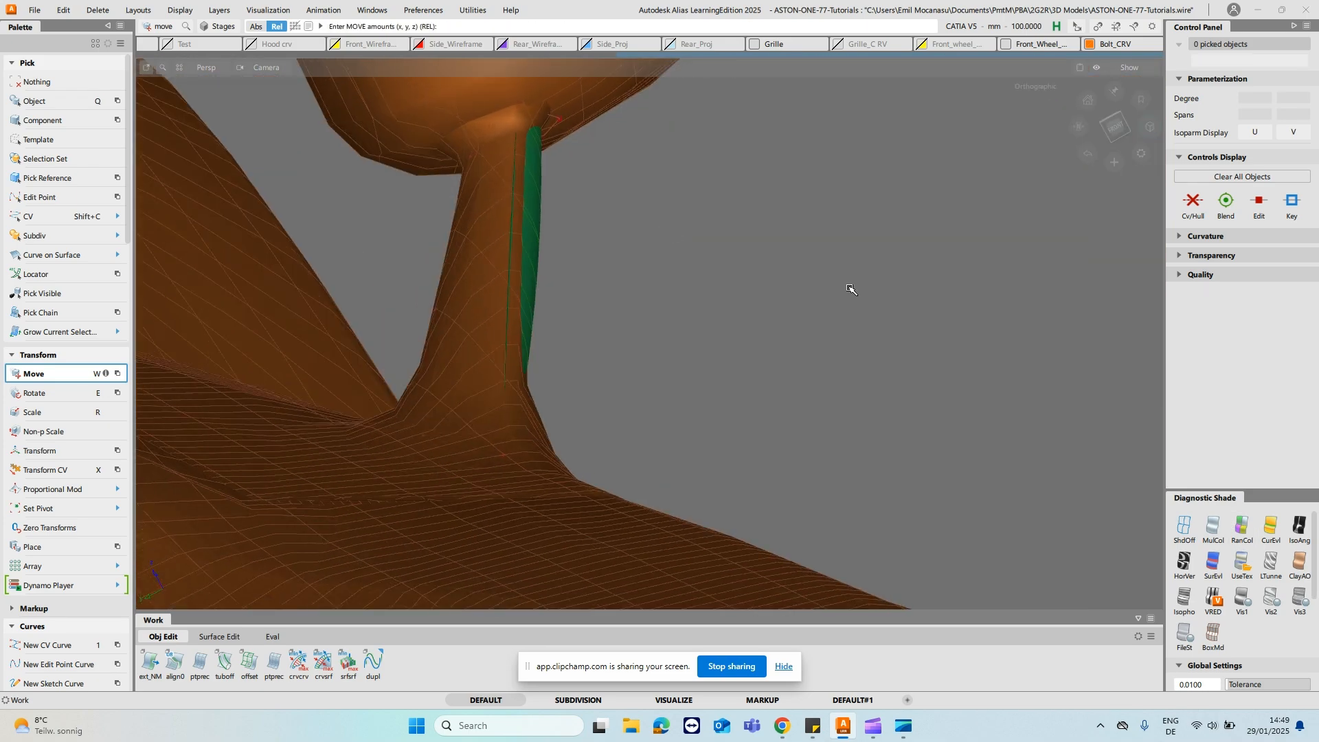
alt+shift+drag(695, 180, 506, 200)
alt+shift+right_drag(506, 200, 512, 295)
alt+shift+middle_drag(512, 295, 589, 353)
alt+shift+right_drag(589, 353, 584, 240)
alt+shift+middle_drag(584, 240, 588, 405)
ctrl+shift+drag(665, 306, 665, 337)
- Turn off shading on the adjusted stalk surface so only the mesh stays shaded
click(666, 337)
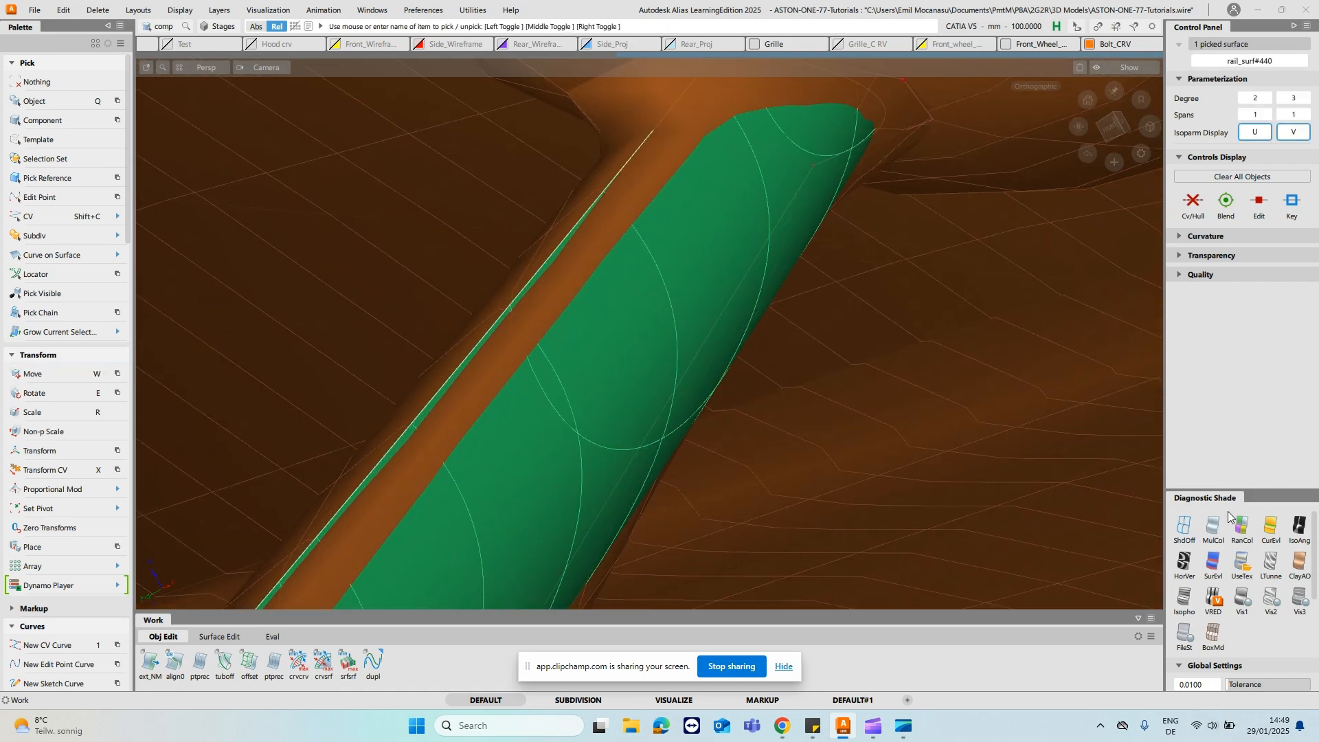
click(1181, 534)
mouse_move(801, 324)
alt+shift+mouse_down()
mouse_move(913, 295)
mouse_move(833, 268)
mouse_move(758, 281)
alt+shift+mouse_up()
alt+shift+drag(913, 121, 756, 342)
alt+shift+drag(861, 246, 833, 259)
- Adjust the upper cross curve's two middle CVs with Transform CV to match the mesh stalk near the mirror housing
key(shift+c)
drag(801, 191, 828, 259)
alt+shift+drag(877, 344, 868, 308)
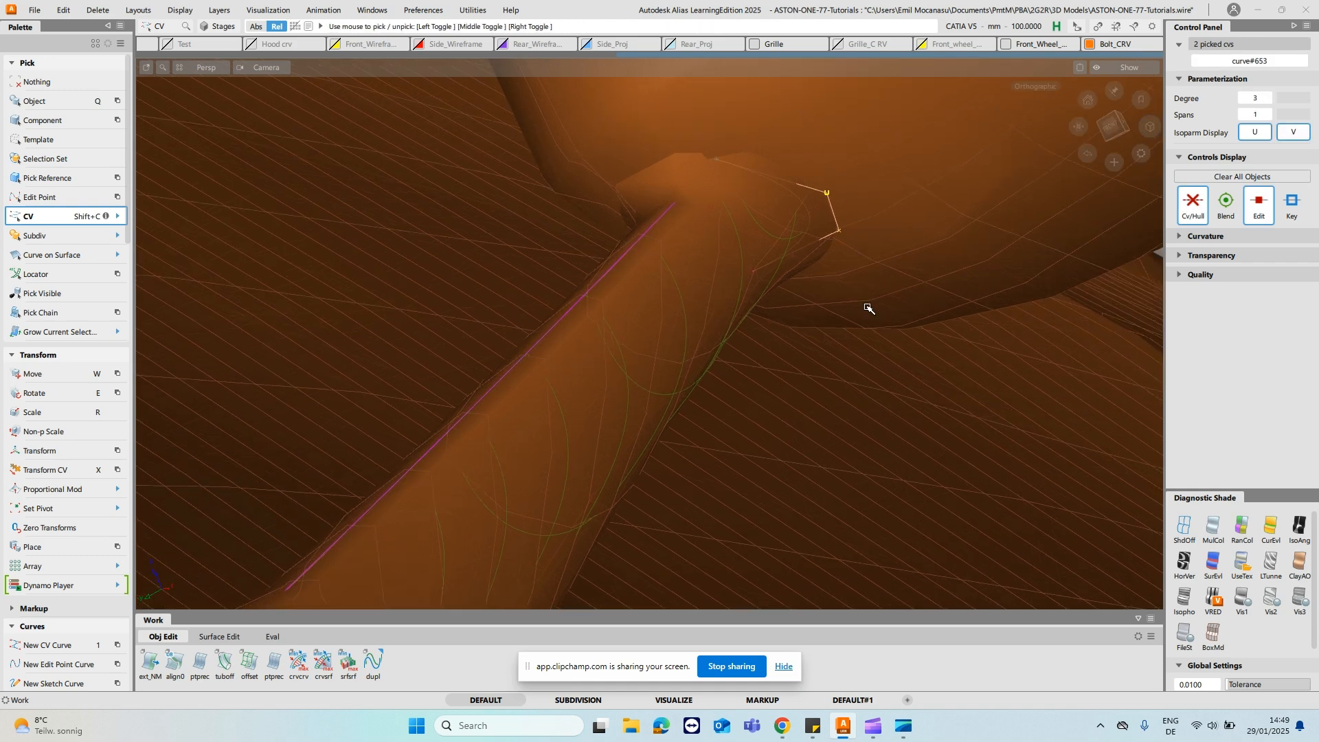
key(x)
click(810, 371)
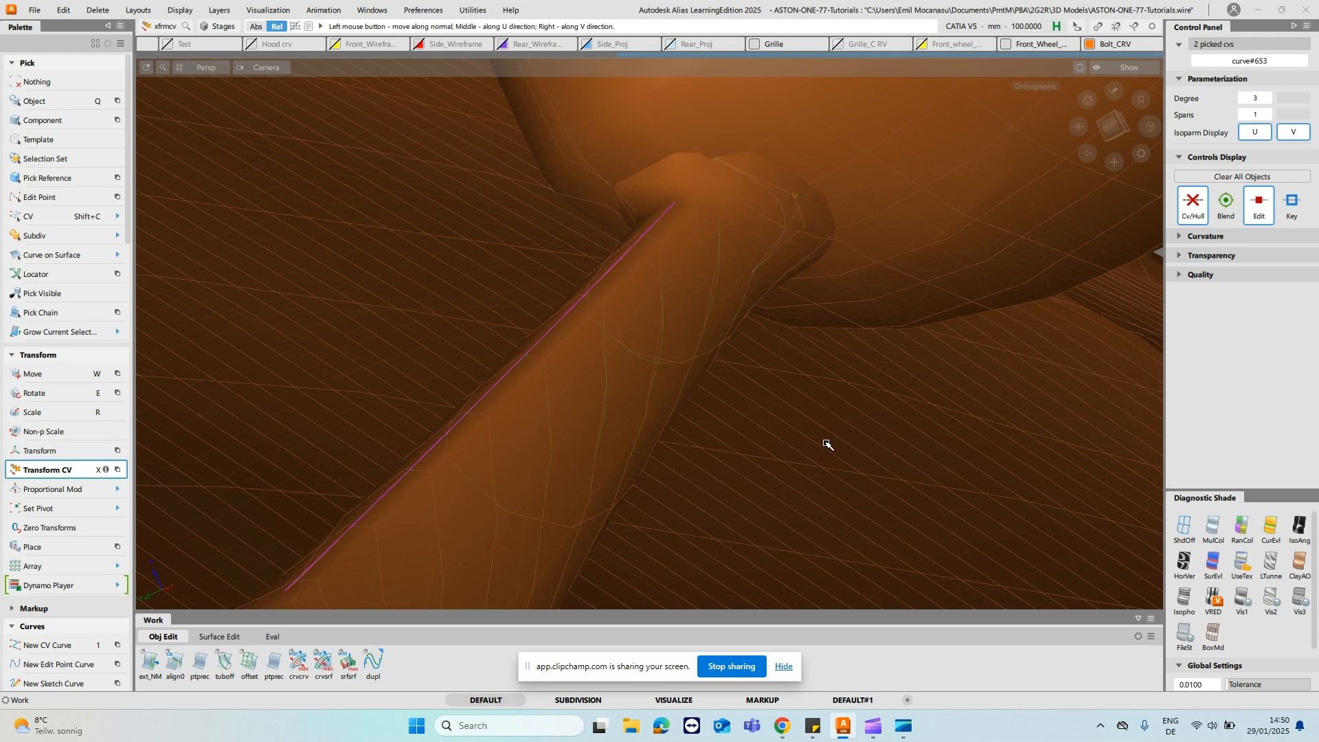
alt+shift+drag(754, 247, 754, 280)
ctrl+shift+click(827, 257)
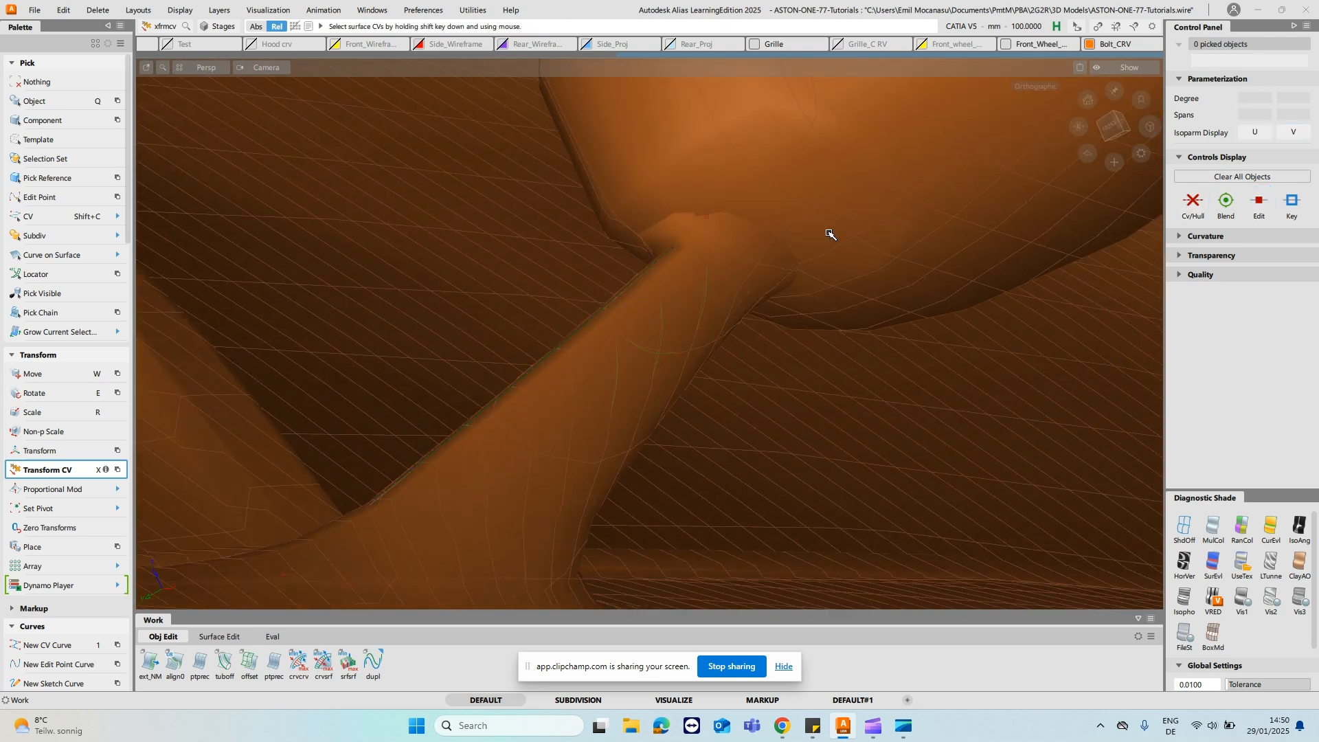
- Slide a middle CV of the upper cross curve with Transform CV to match the mesh stalk near the mirror housing
key(shift+c)
click(775, 252)
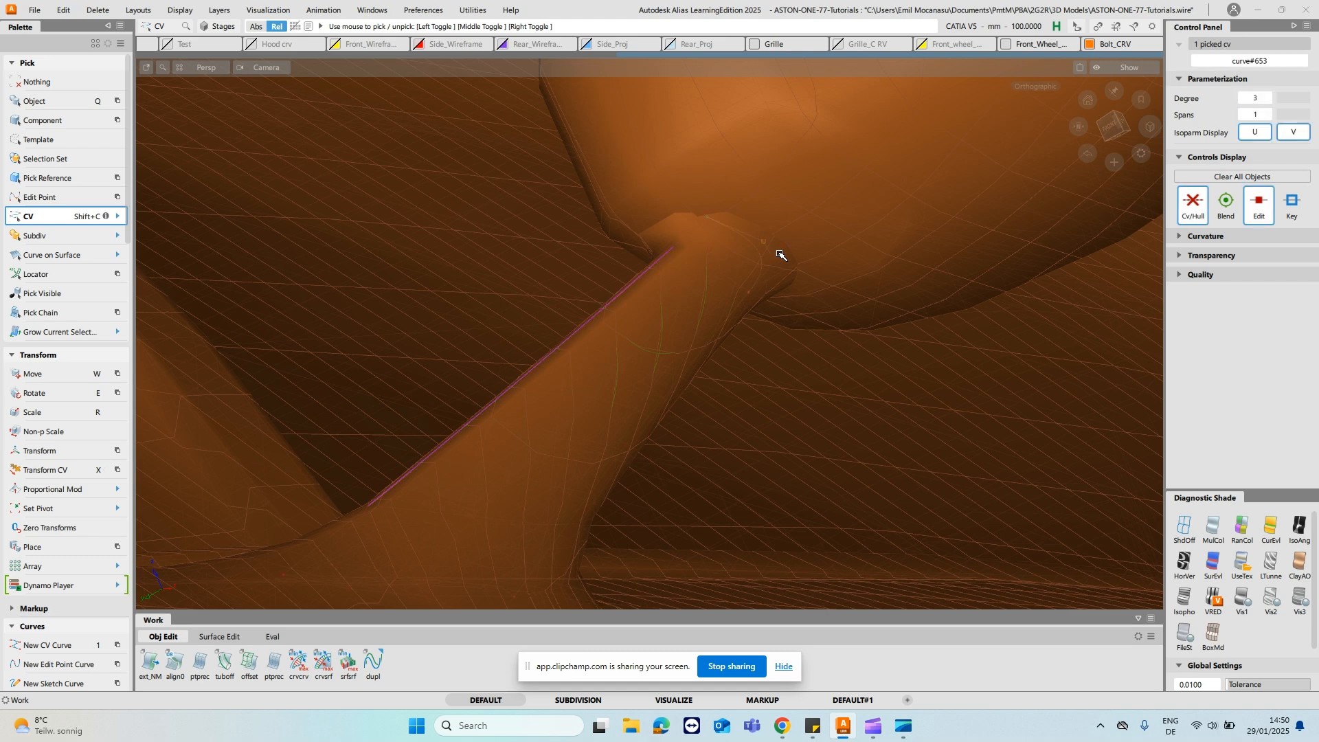
key(x)
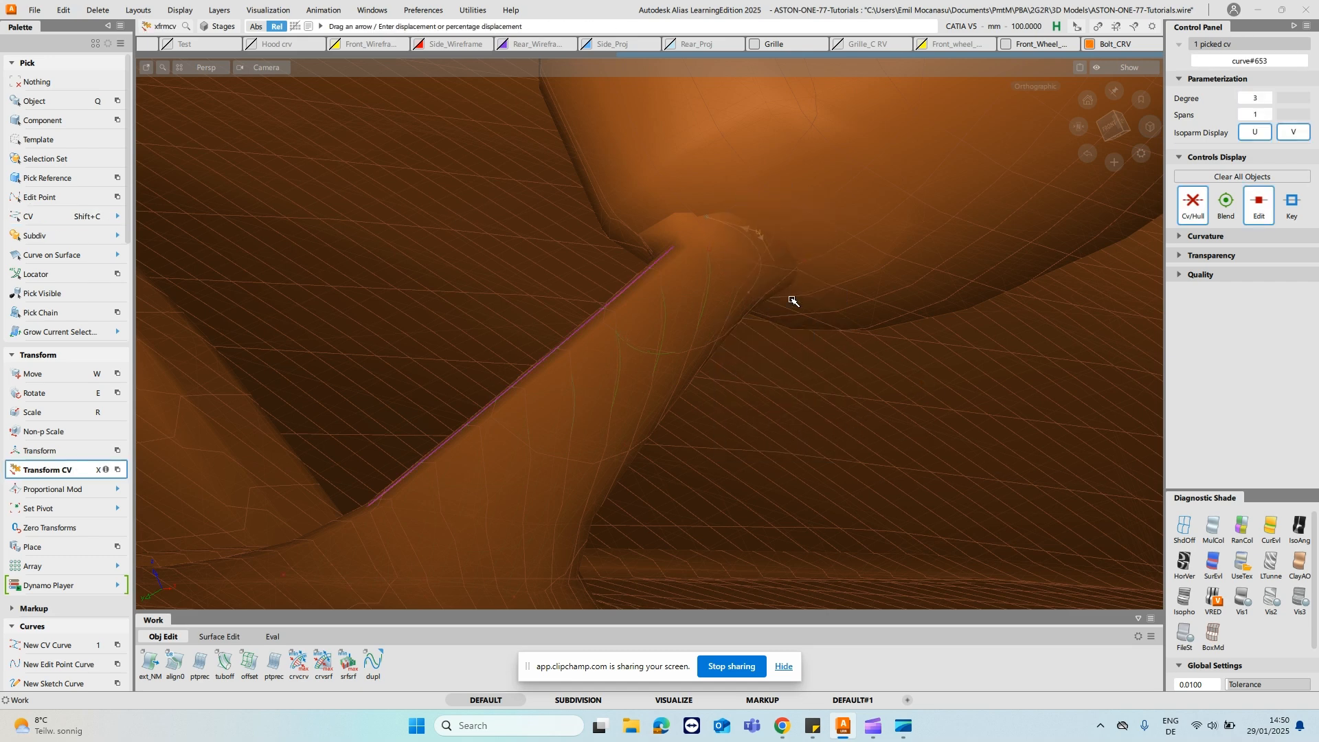
alt+shift+drag(822, 323, 783, 280)
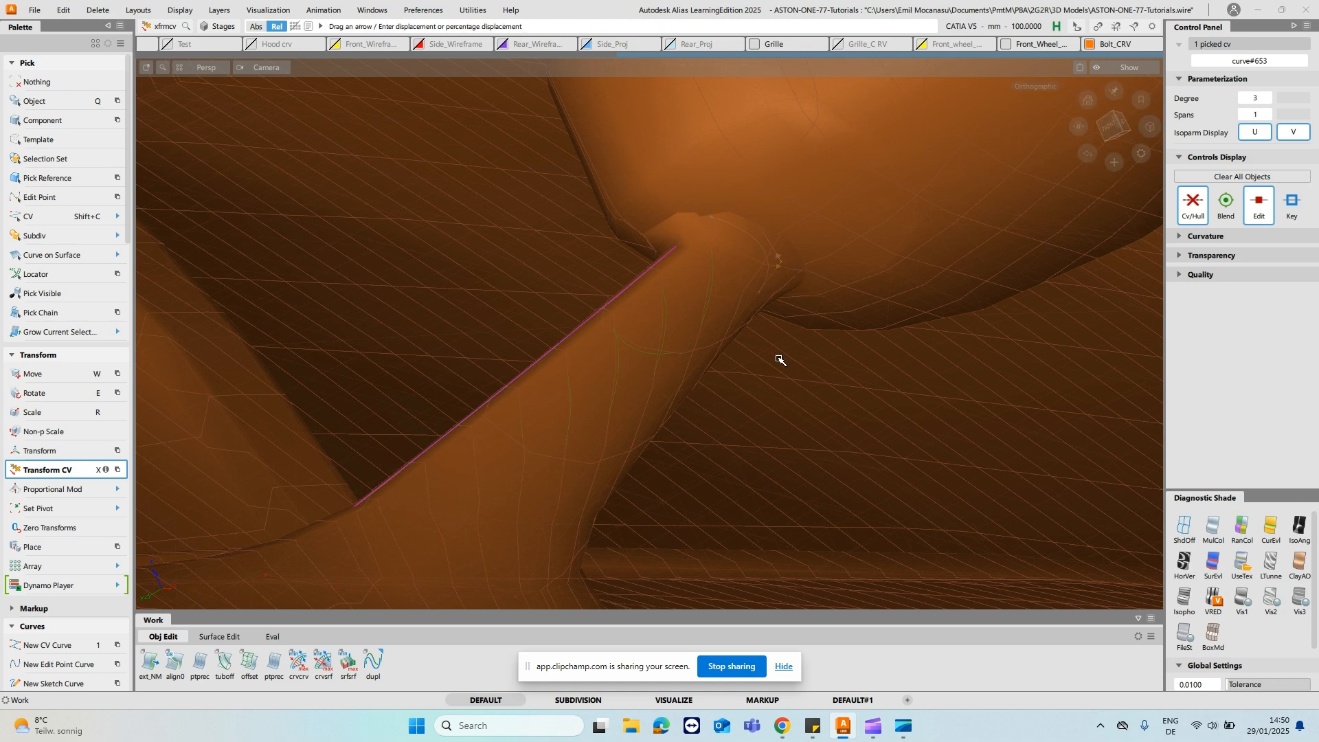
alt+shift+drag(879, 419, 722, 362)
ctrl+shift+drag(741, 272, 808, 284)
alt+shift+drag(822, 290, 834, 324)
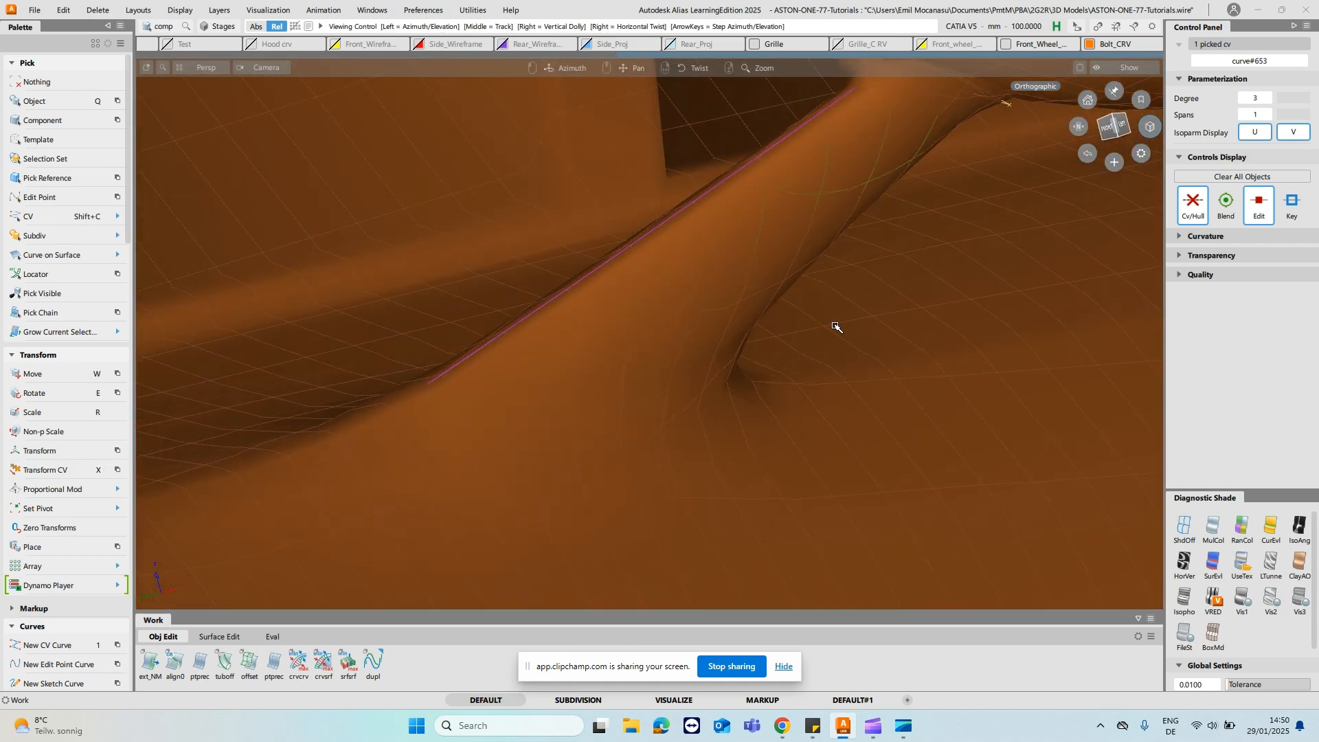
- Turn off shading and move the lower cross curve's middle CVs in Transform CV's NUV mode
click(1185, 529)
key(shift+c)
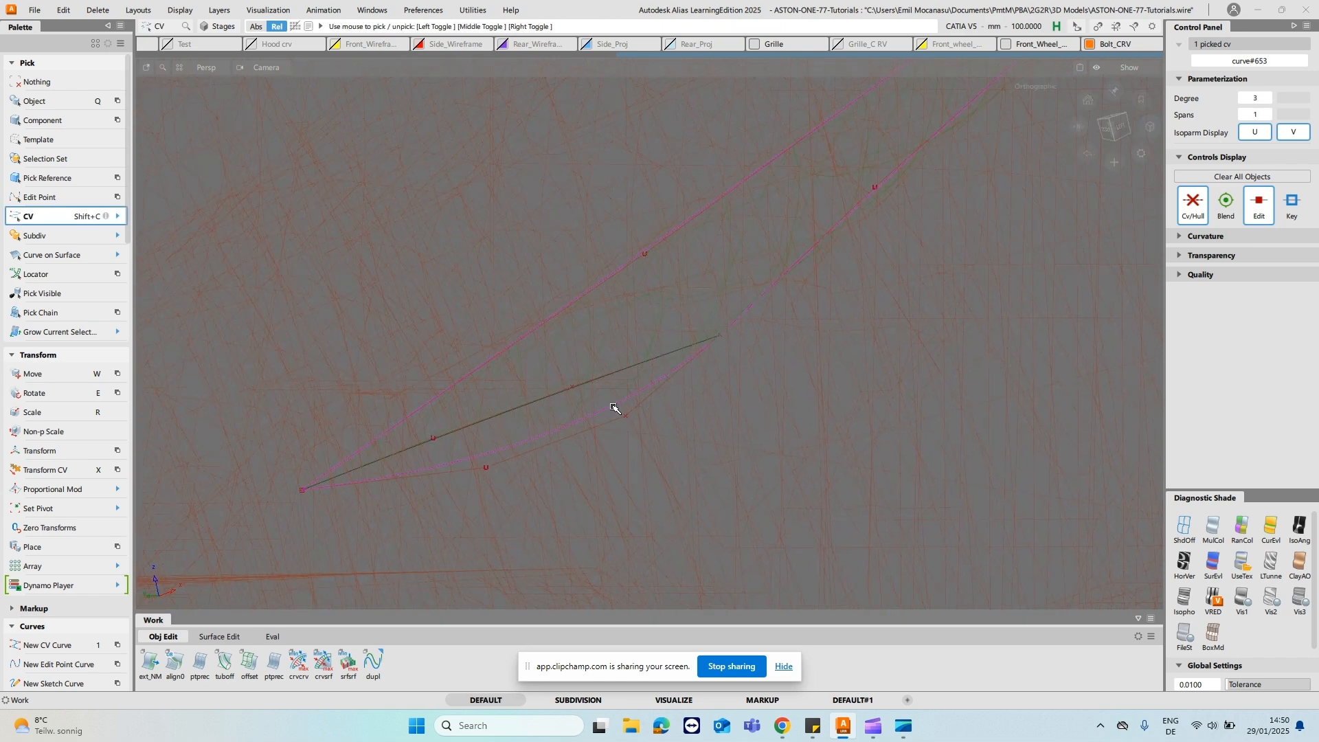
click(630, 409)
key(x)
right_click(564, 499)
click(506, 463)
drag(786, 550, 794, 553)
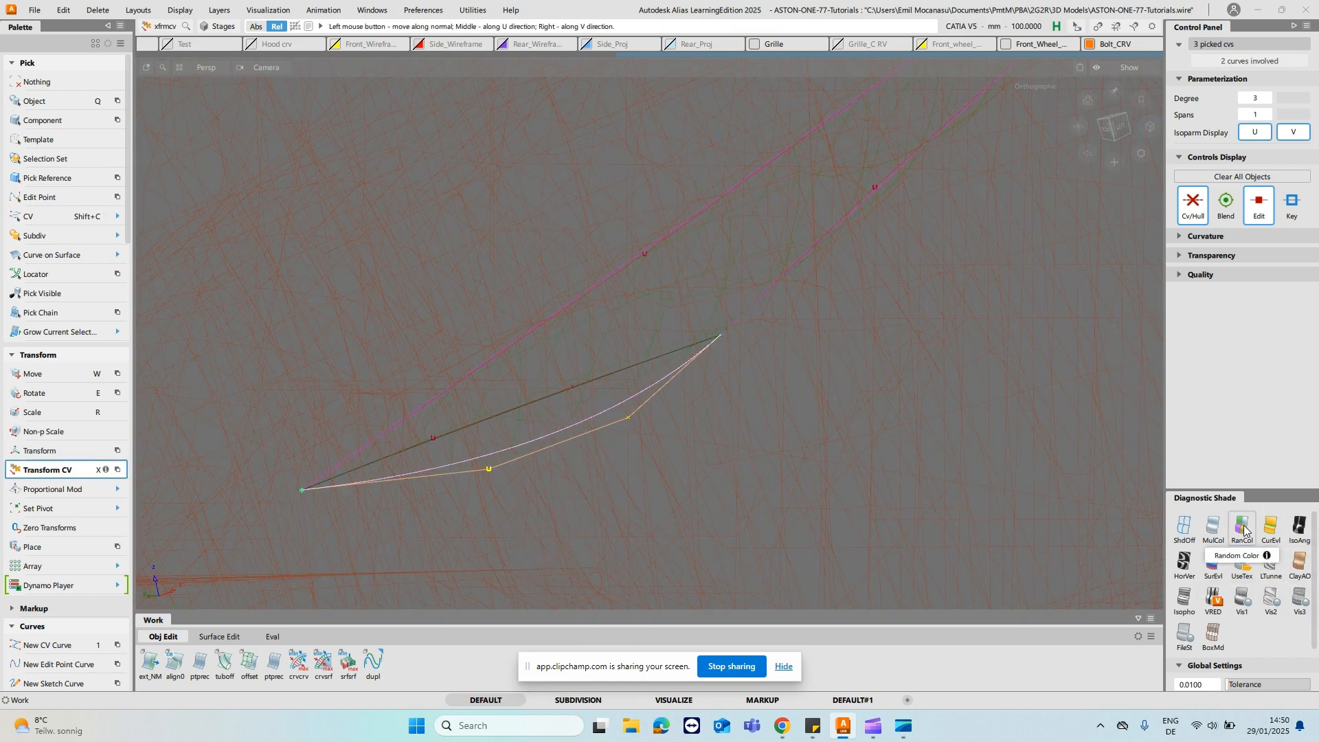
- Apply random colour shading and slide a middle CV of the lower cross curve to fit the stalk surface to the mesh
click(1273, 560)
mouse_move(919, 462)
mouse_down()
mouse_move(1056, 459)
mouse_move(863, 453)
mouse_move(975, 428)
mouse_move(815, 356)
mouse_move(589, 364)
mouse_move(660, 339)
mouse_move(742, 371)
mouse_up()
key(shift+c)
click(699, 369)
key(x)
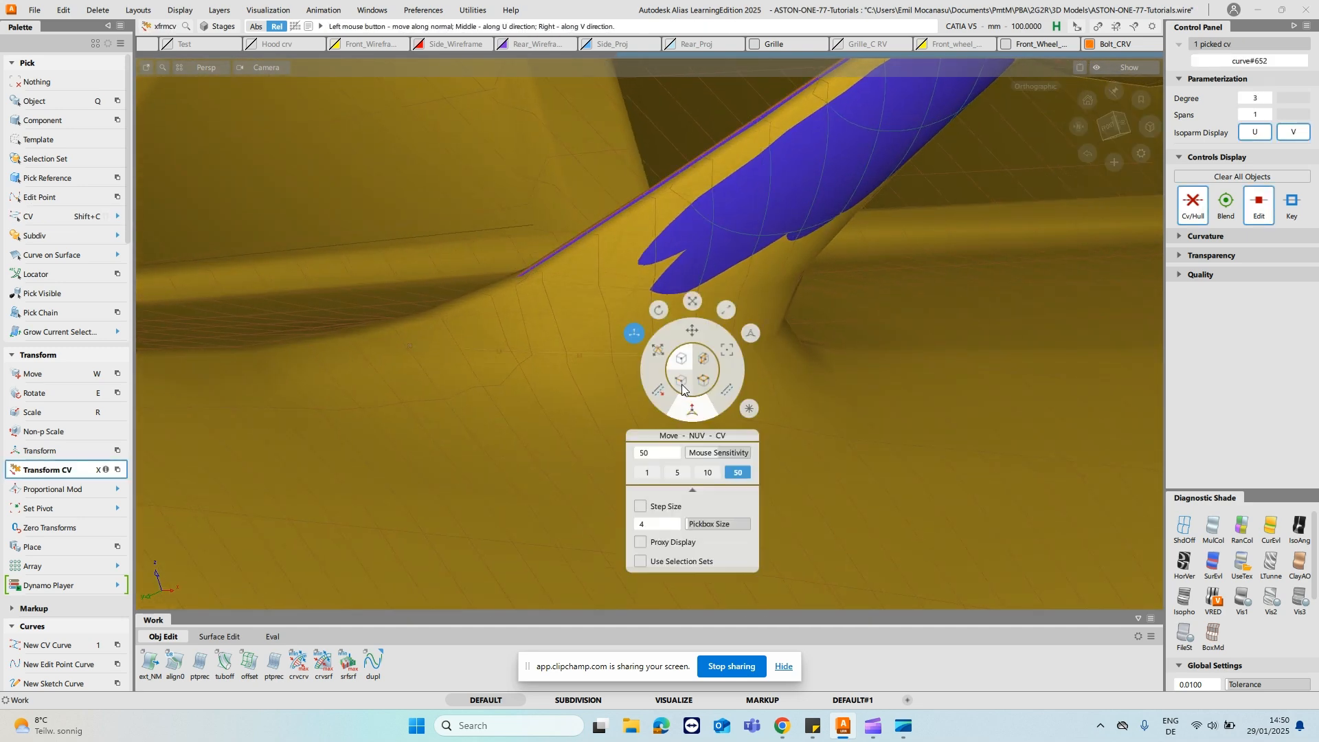
click(659, 355)
mouse_move(720, 427)
alt+shift+mouse_down()
mouse_move(524, 382)
mouse_move(731, 451)
alt+shift+mouse_up()
alt+shift+drag(994, 452, 1114, 463)
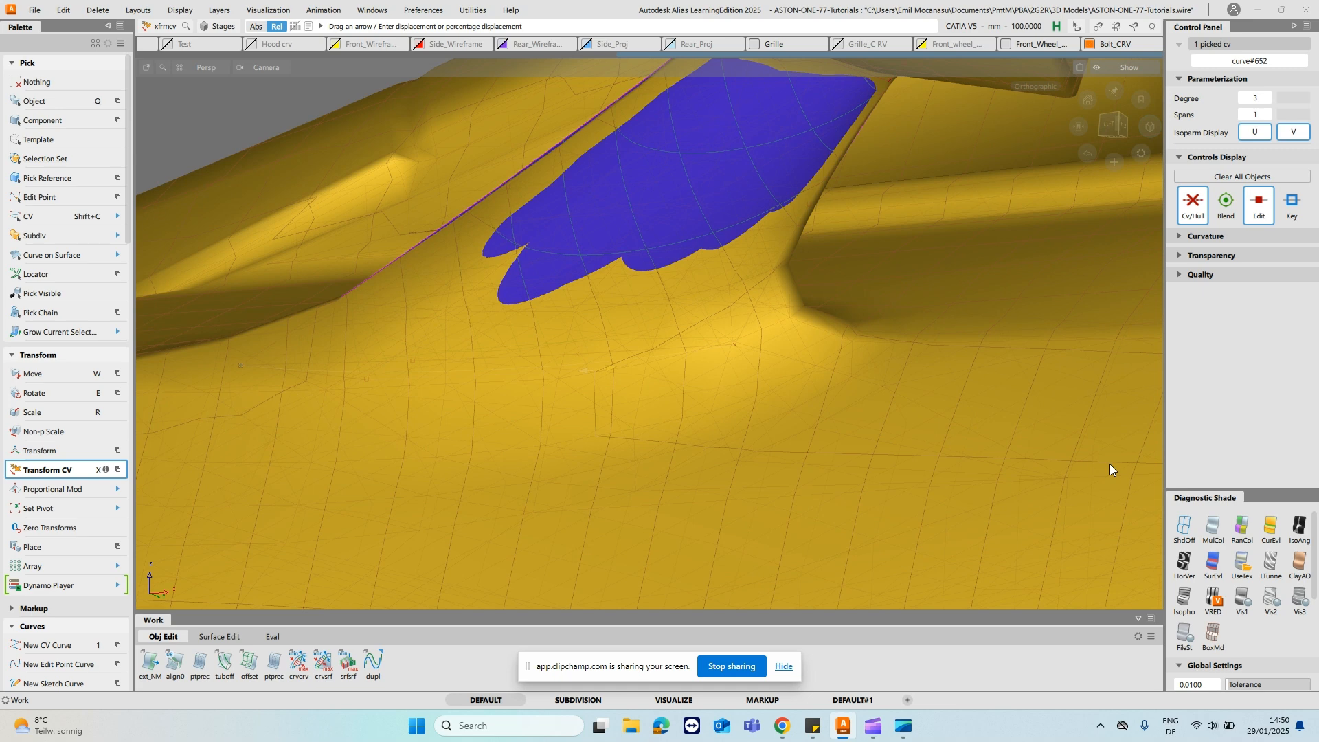
alt+shift+drag(804, 344, 905, 406)
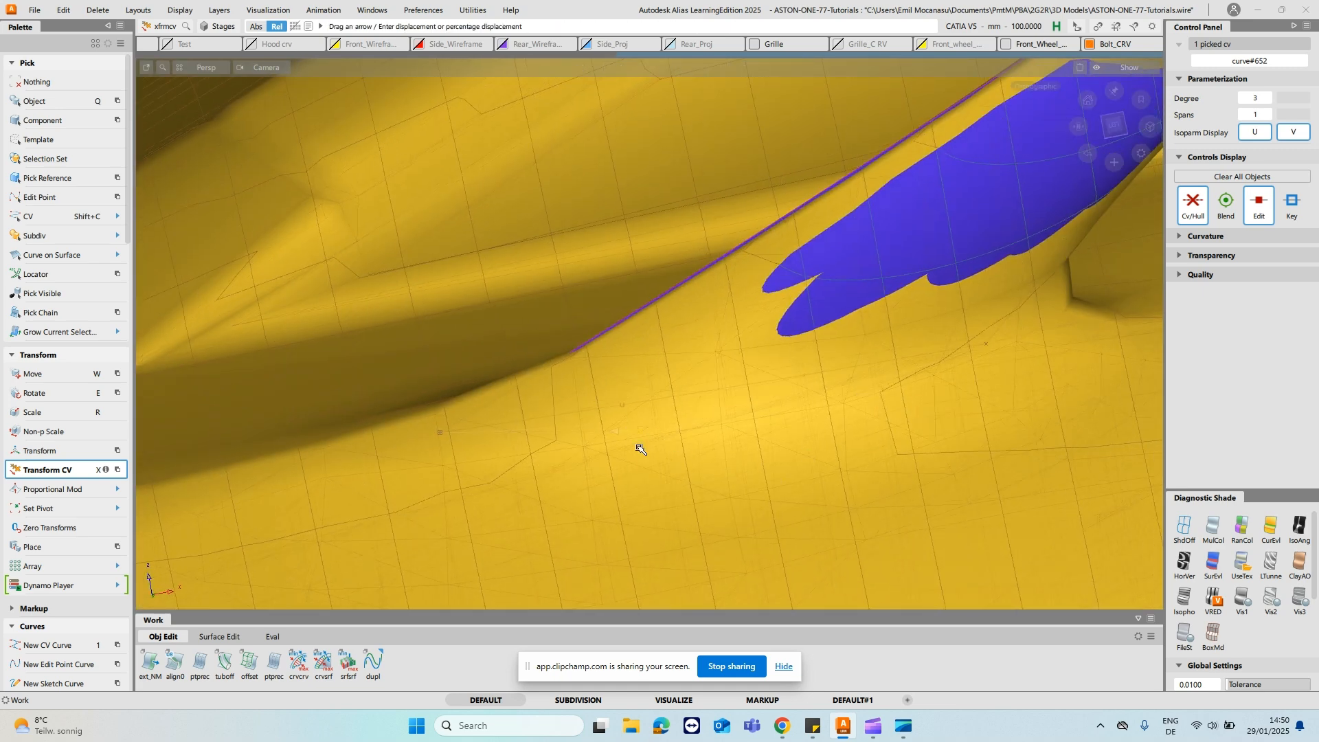
drag(850, 469, 813, 496)
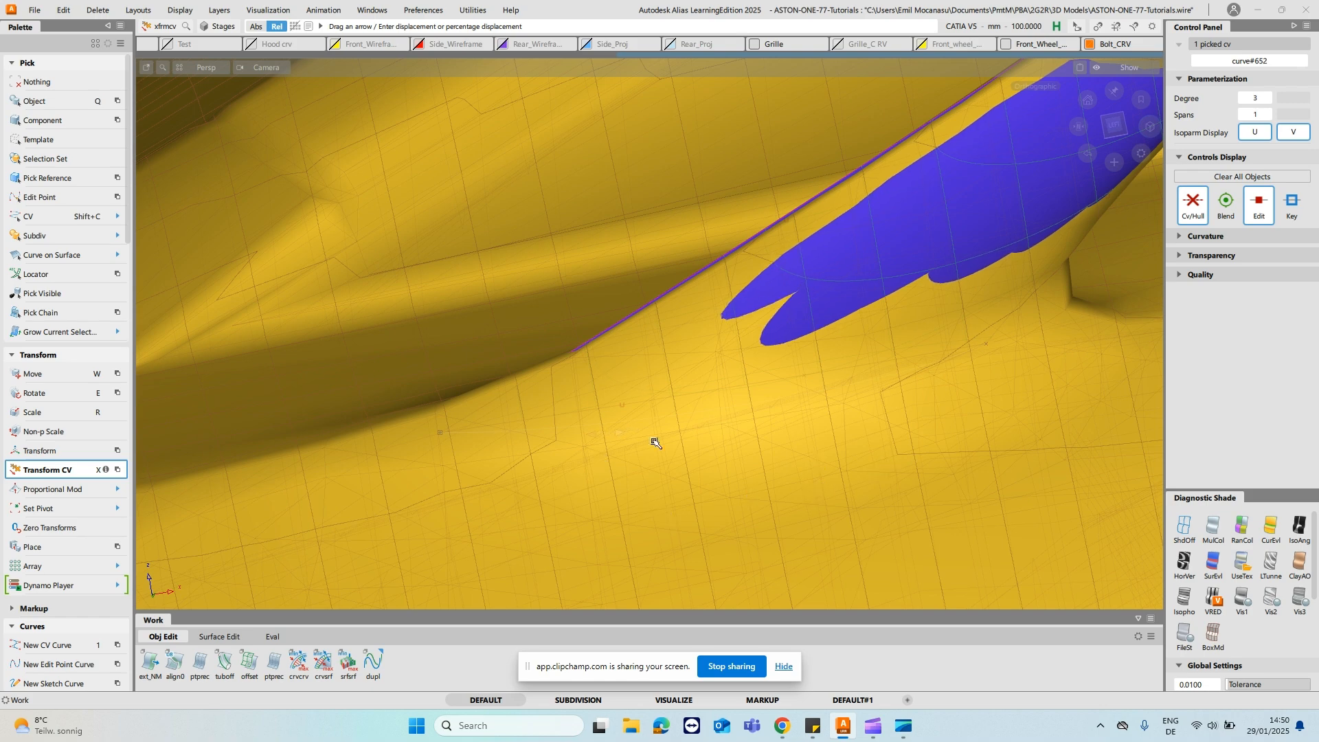
alt+shift+drag(834, 286, 869, 279)
alt+shift+drag(967, 315, 937, 358)
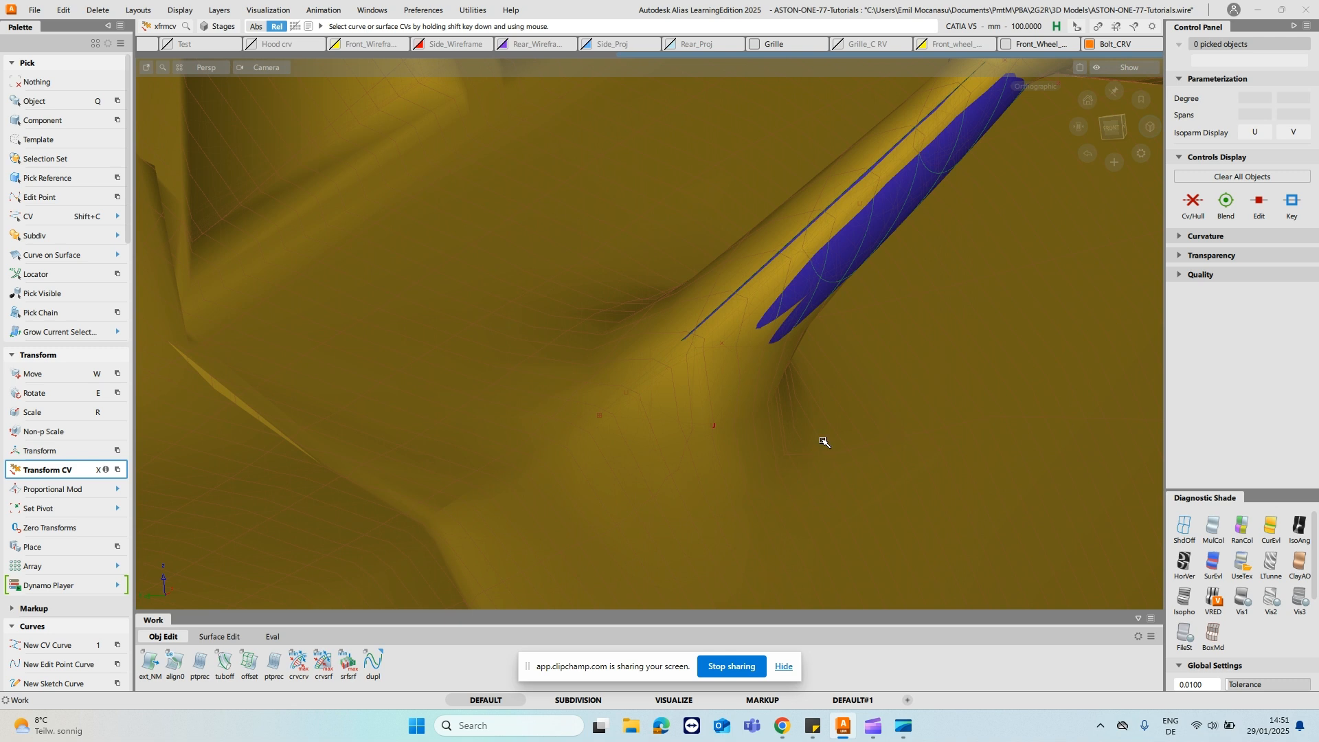
- Move the lower cross curve's middle CV in NUV mode to bring the stalk surface closer to the mesh
alt+shift+drag(759, 406, 731, 435)
key(shift+c)
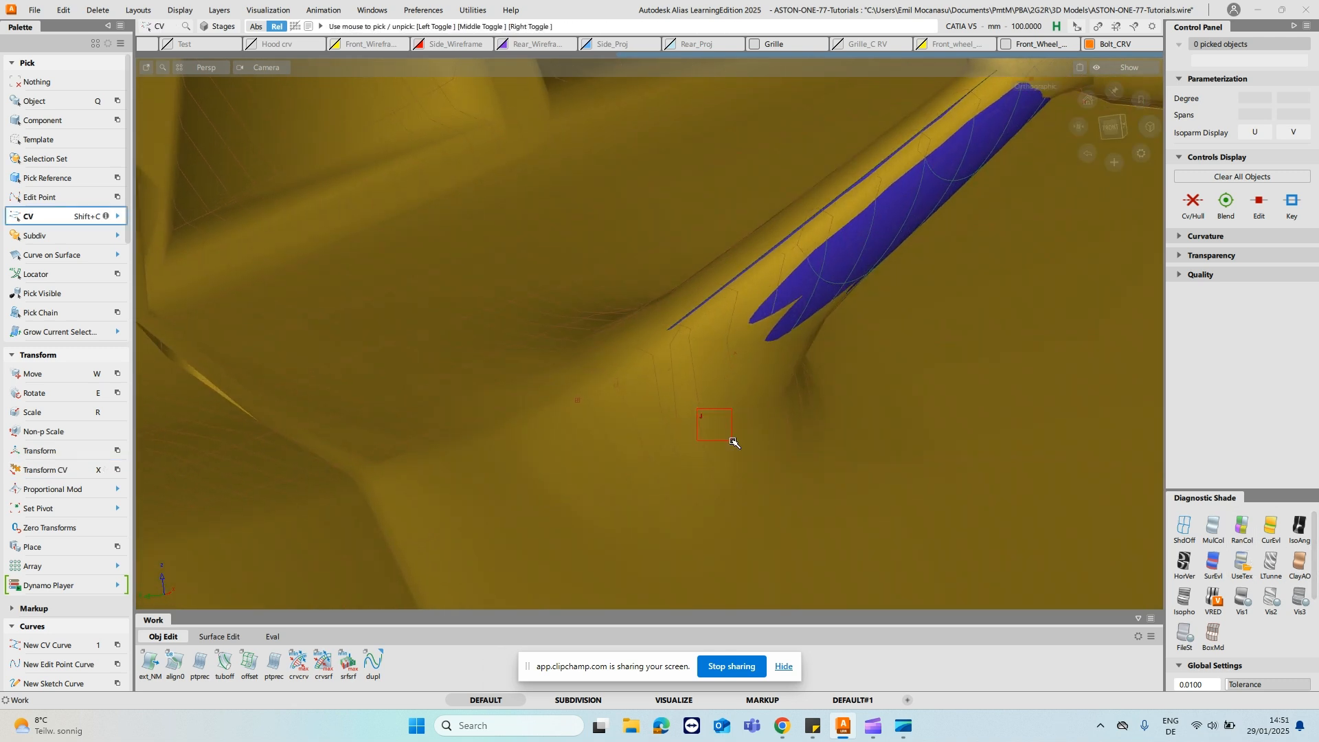
key(x)
click(722, 458)
click(720, 488)
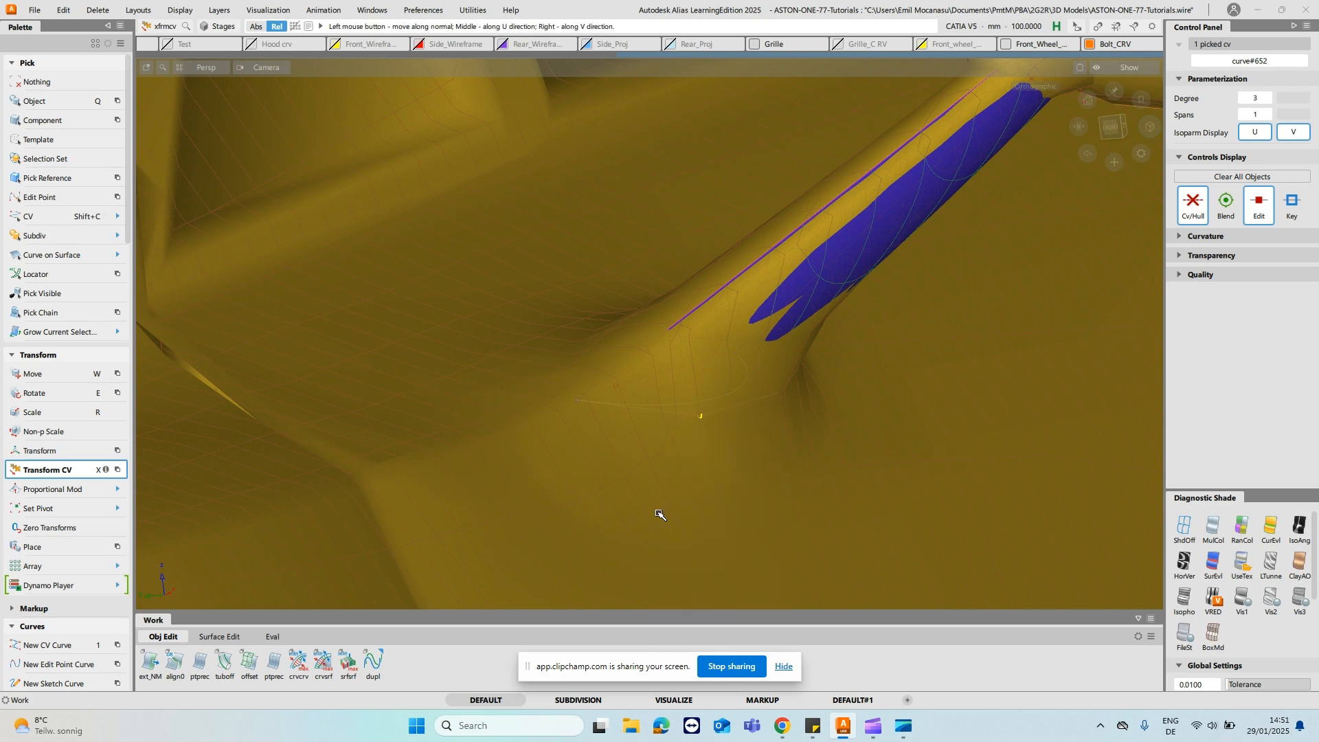
middle_drag(662, 512, 862, 556)
alt+shift+drag(969, 530, 682, 434)
alt+shift+drag(644, 457, 683, 446)
- Check the stalk from several angles and turn off shading on its adjusted rail surface
click(703, 367)
alt+shift+drag(703, 367, 789, 356)
alt+shift+drag(663, 282, 1019, 377)
alt+shift+middle_drag(990, 351, 751, 385)
ctrl+shift+drag(670, 360, 813, 215)
click(676, 368)
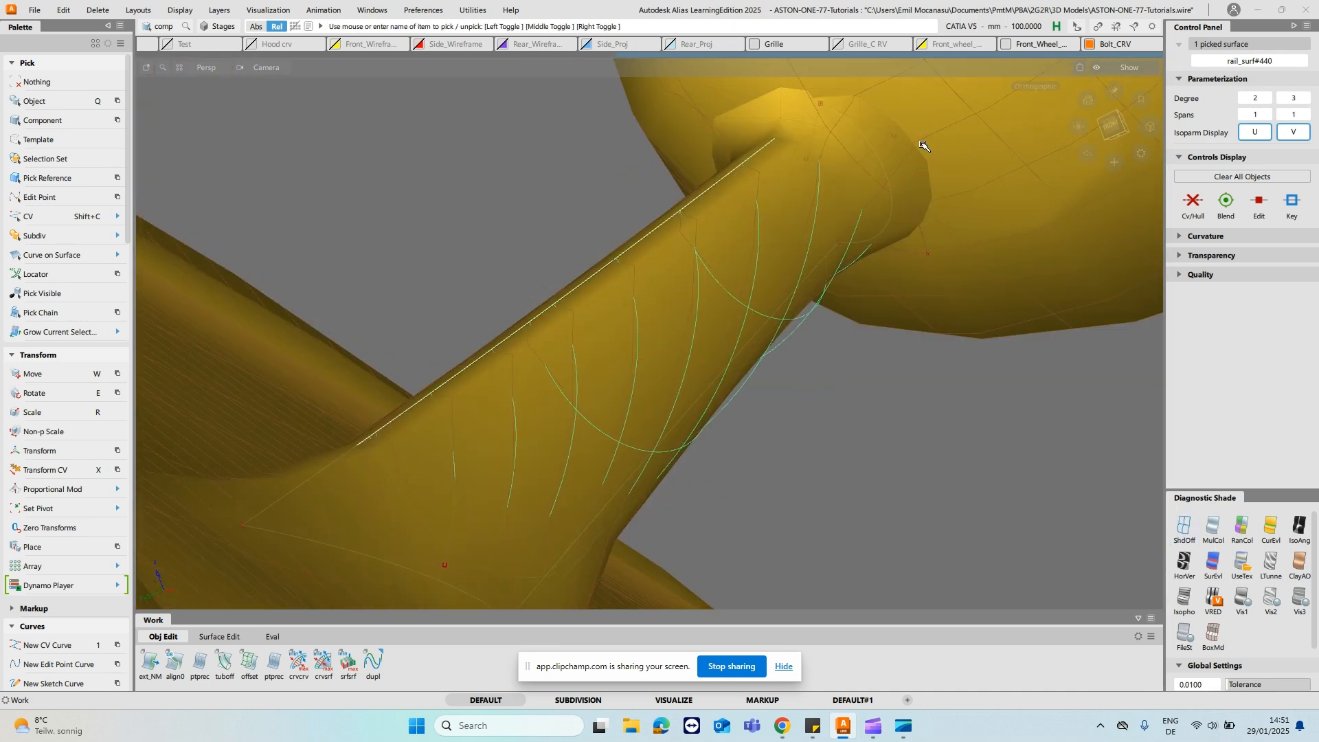
- Move one CV of the upper cross curve in NUV mode to follow the mesh beside the mirror housing
ctrl+shift+drag(909, 182, 1027, 199)
key(shift+c)
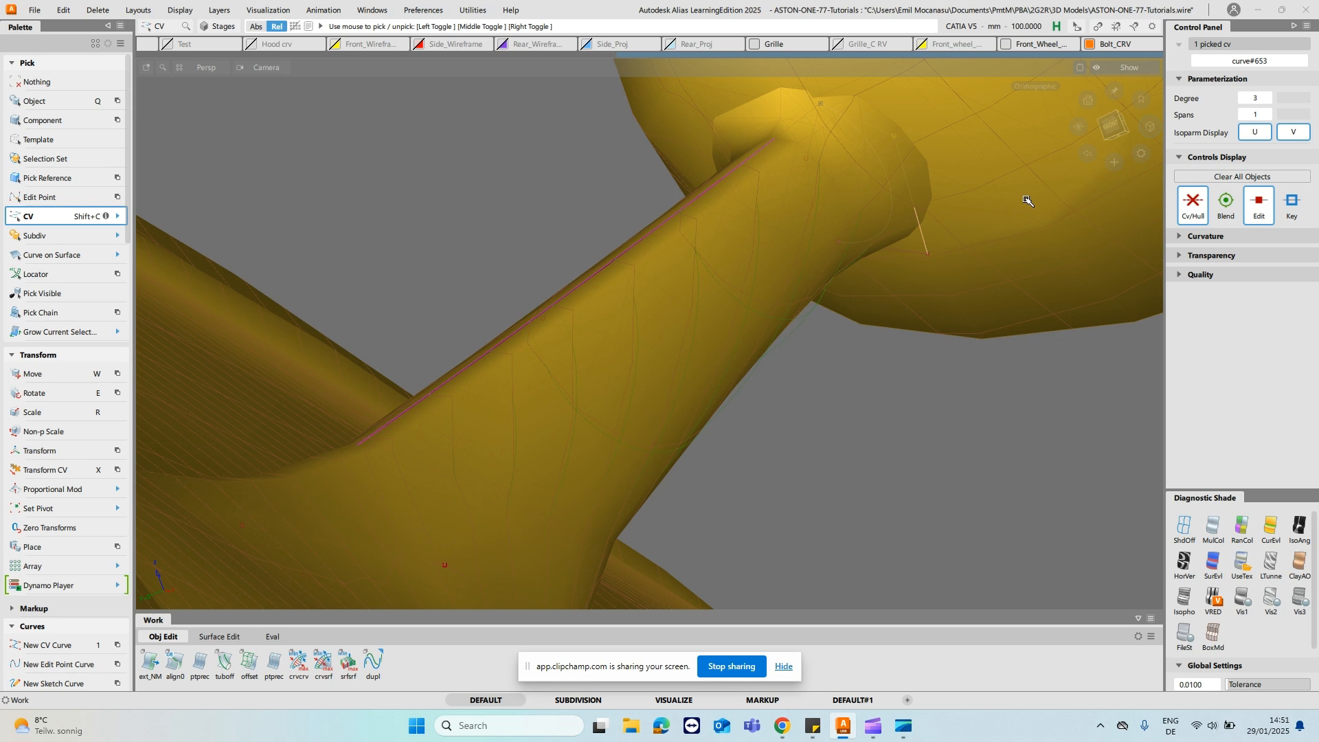
key(x)
click(906, 294)
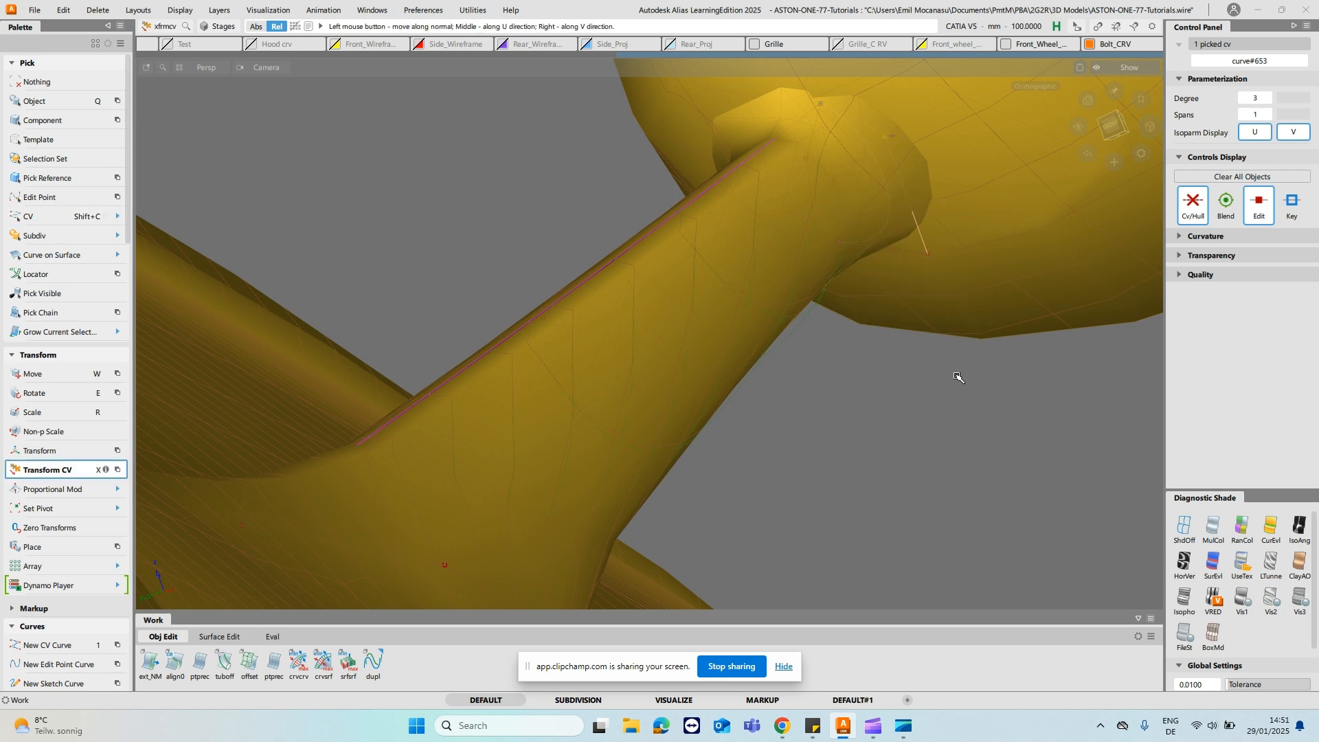
ctrl+shift+drag(859, 191, 990, 134)
ctrl+shift+drag(903, 195, 942, 195)
- Pick the upper and lower cross curves of the stalk and set their degree to 5
click(905, 218)
alt+shift+middle_drag(515, 389, 538, 378)
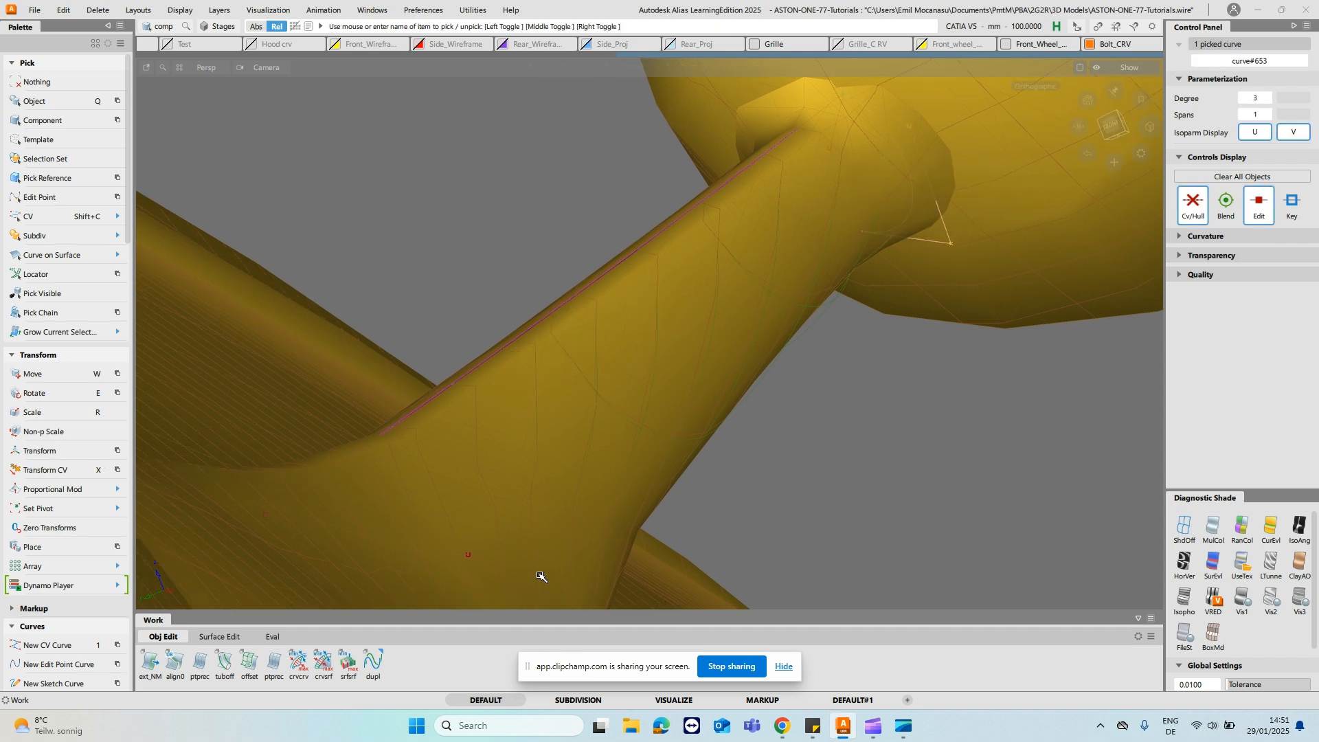
alt+shift+middle_drag(532, 573, 653, 426)
click(596, 419)
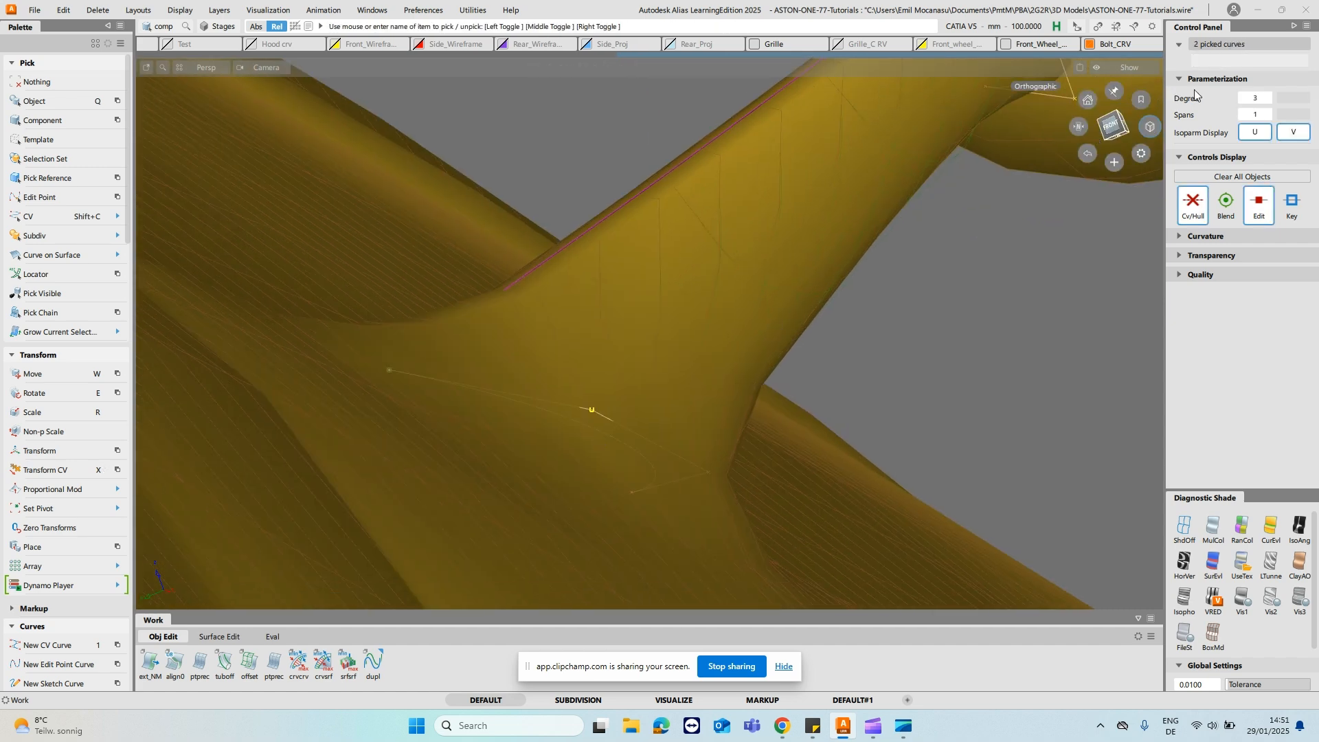
click(1268, 98)
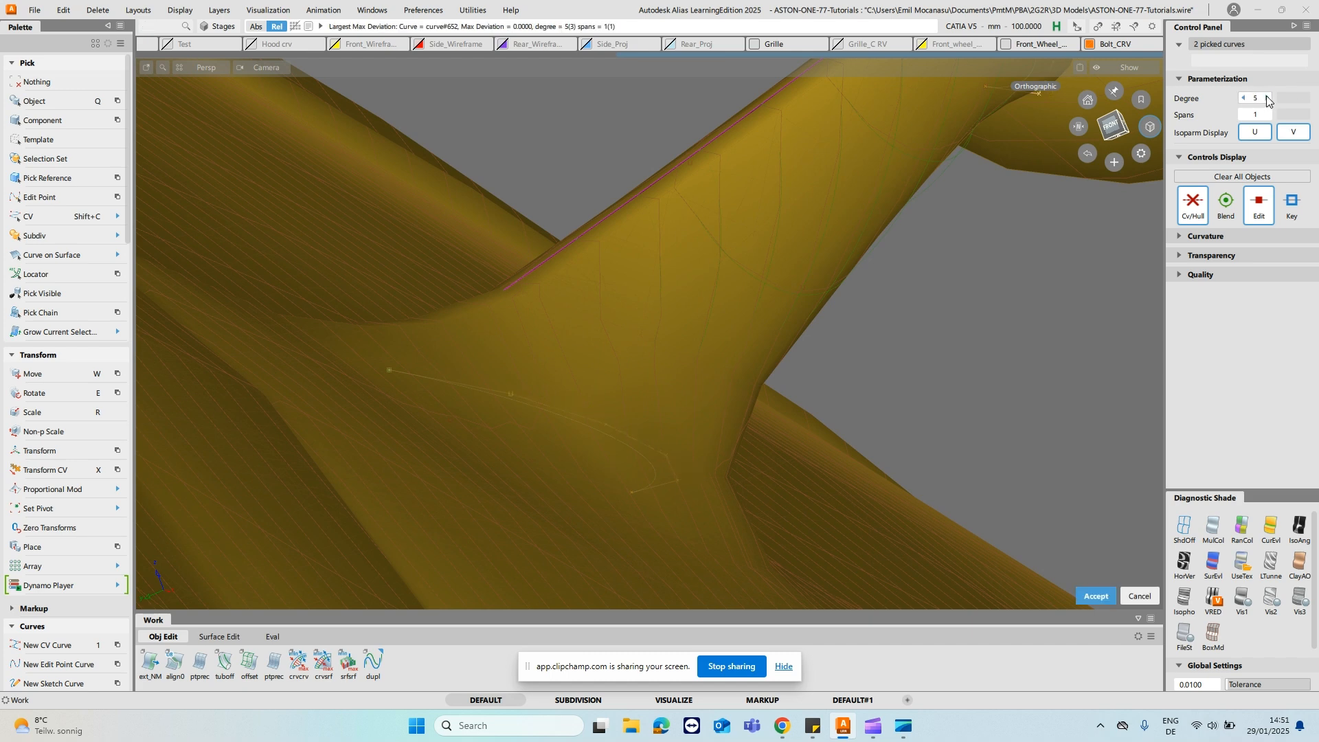
- Move the middle CVs of the degree 5 lower cross curve in NUV mode to fit the mesh at the stalk base
alt+shift+drag(845, 300, 615, 399)
key(shift+c)
click(493, 460)
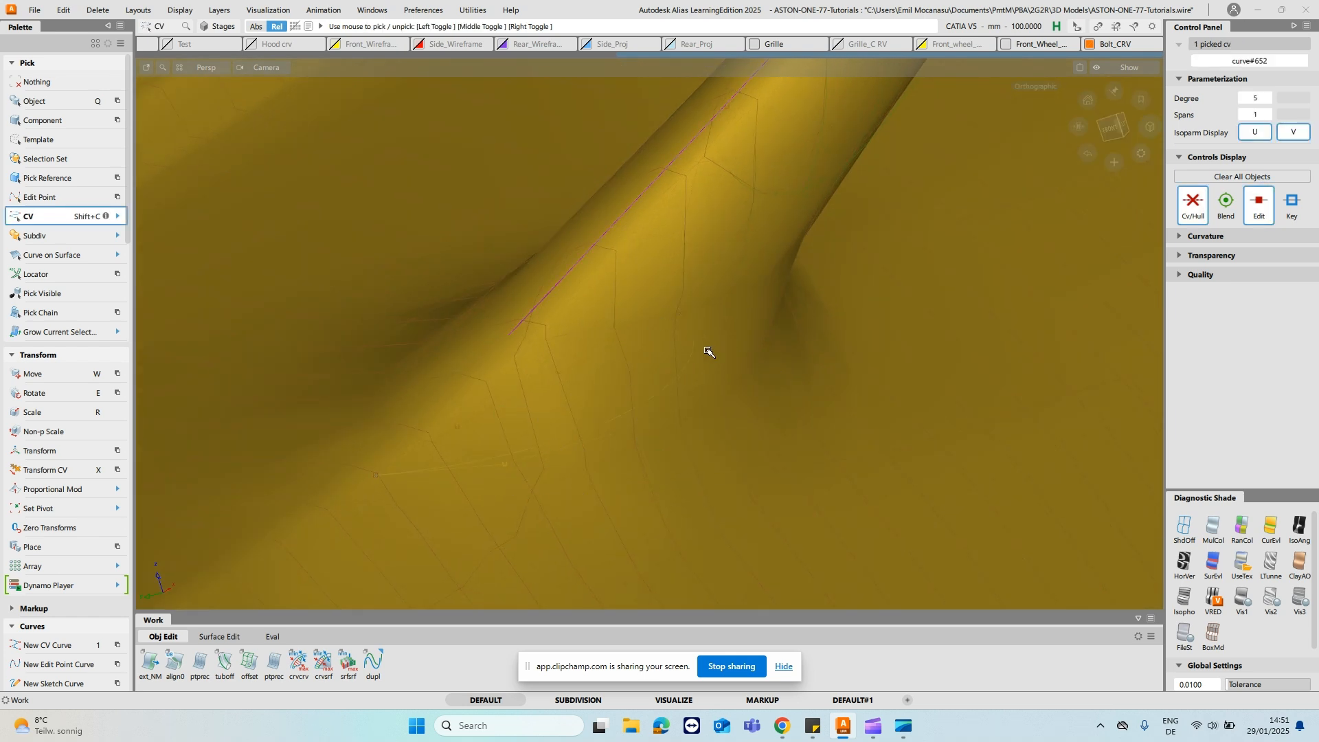
key(x)
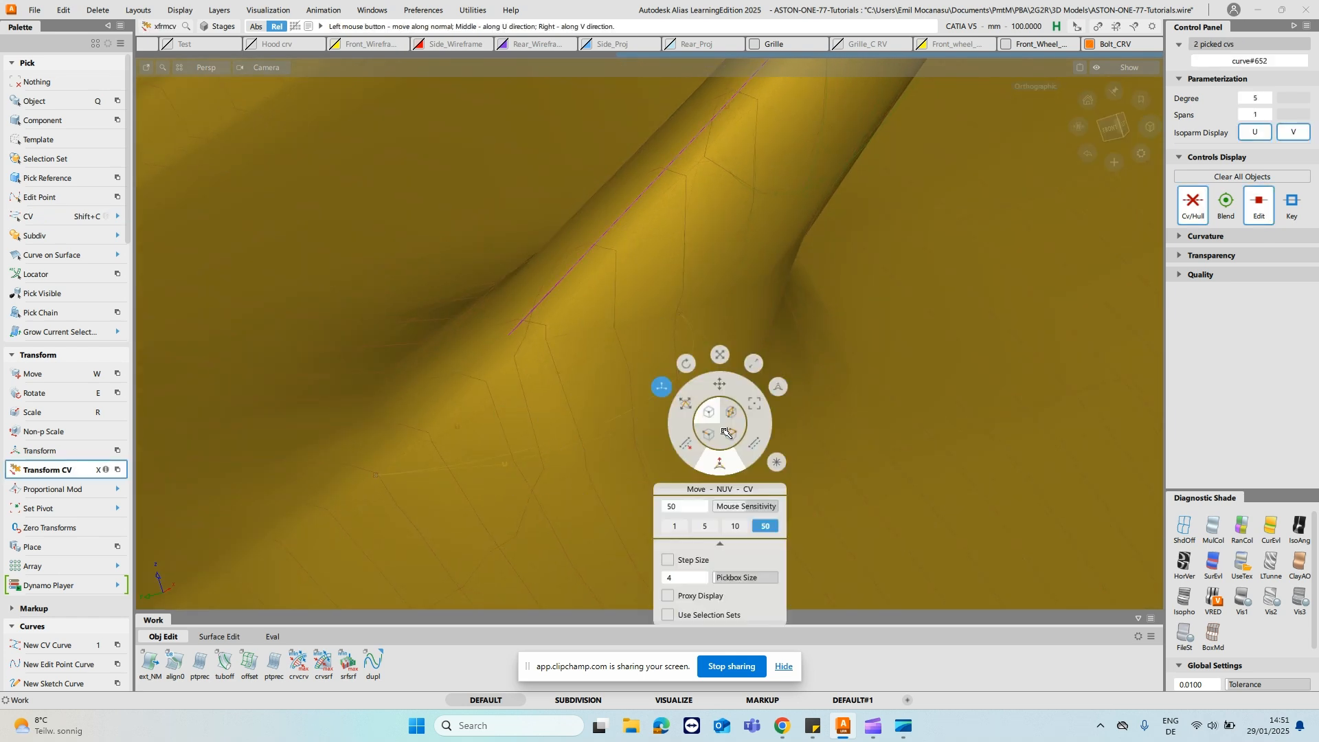
click(720, 467)
alt+shift+drag(727, 553, 811, 472)
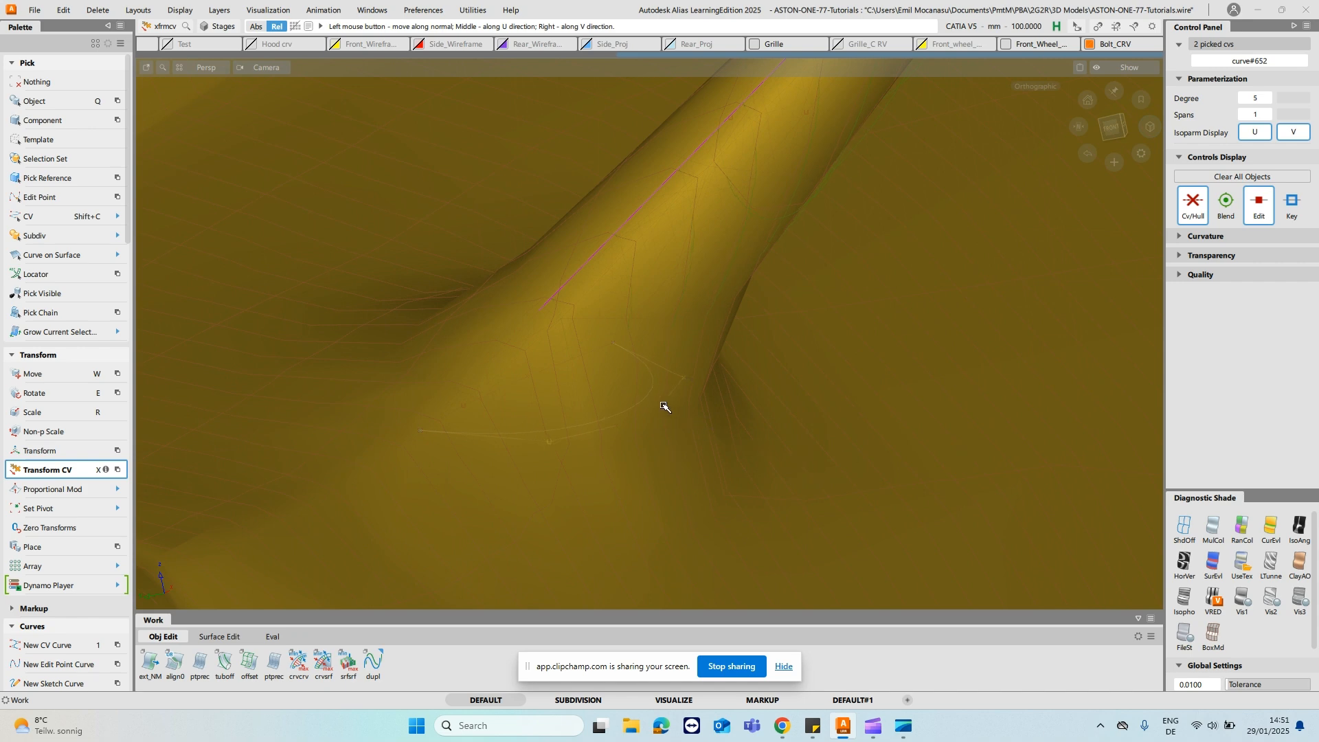
alt+shift+drag(834, 511, 855, 487)
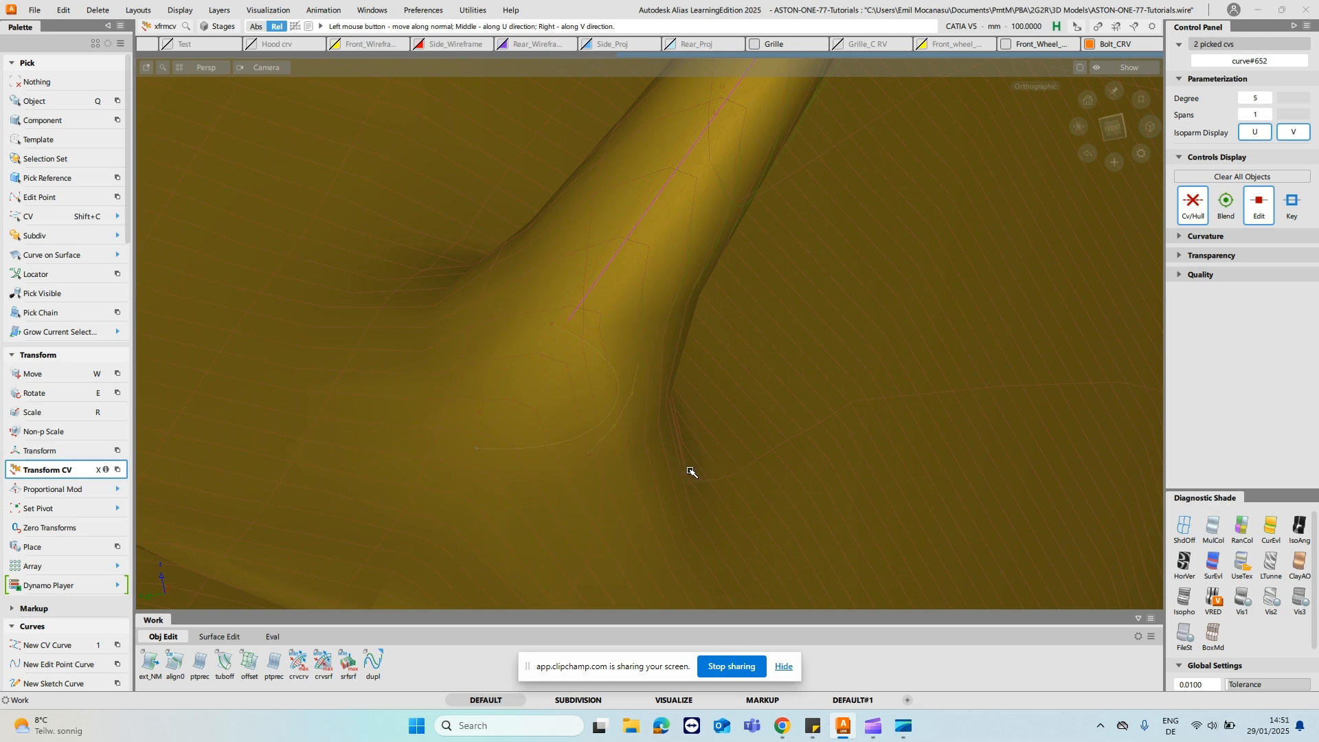
alt+shift+drag(836, 360, 889, 401)
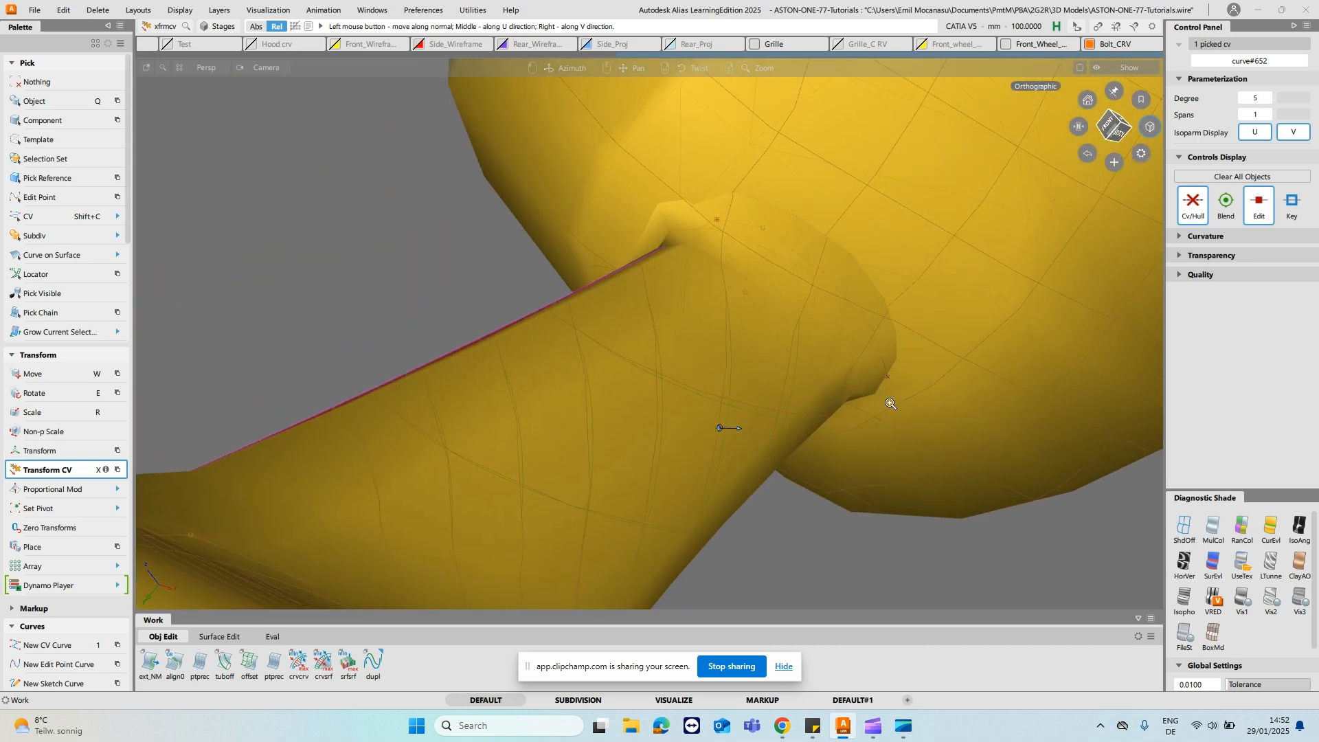
- Pick two CVs at the upper cross curve's underside end and move them in NUV mode to fit the mesh
alt+shift+right_drag(889, 400, 890, 350)
ctrl+shift+drag(834, 218, 926, 218)
alt+shift+drag(864, 249, 943, 241)
key(shift+c)
alt+shift+drag(996, 280, 1038, 319)
key(x)
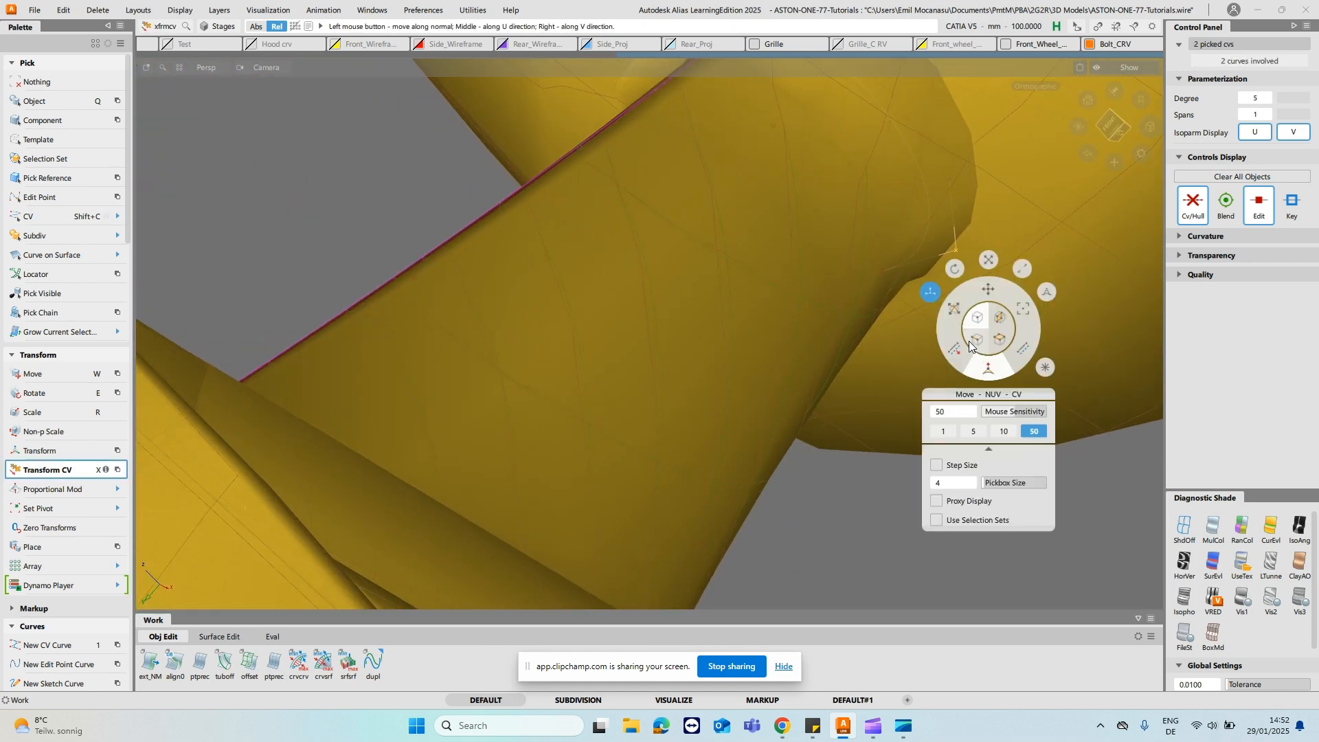
click(989, 371)
drag(1106, 412, 1058, 428)
alt+shift+drag(904, 413, 947, 312)
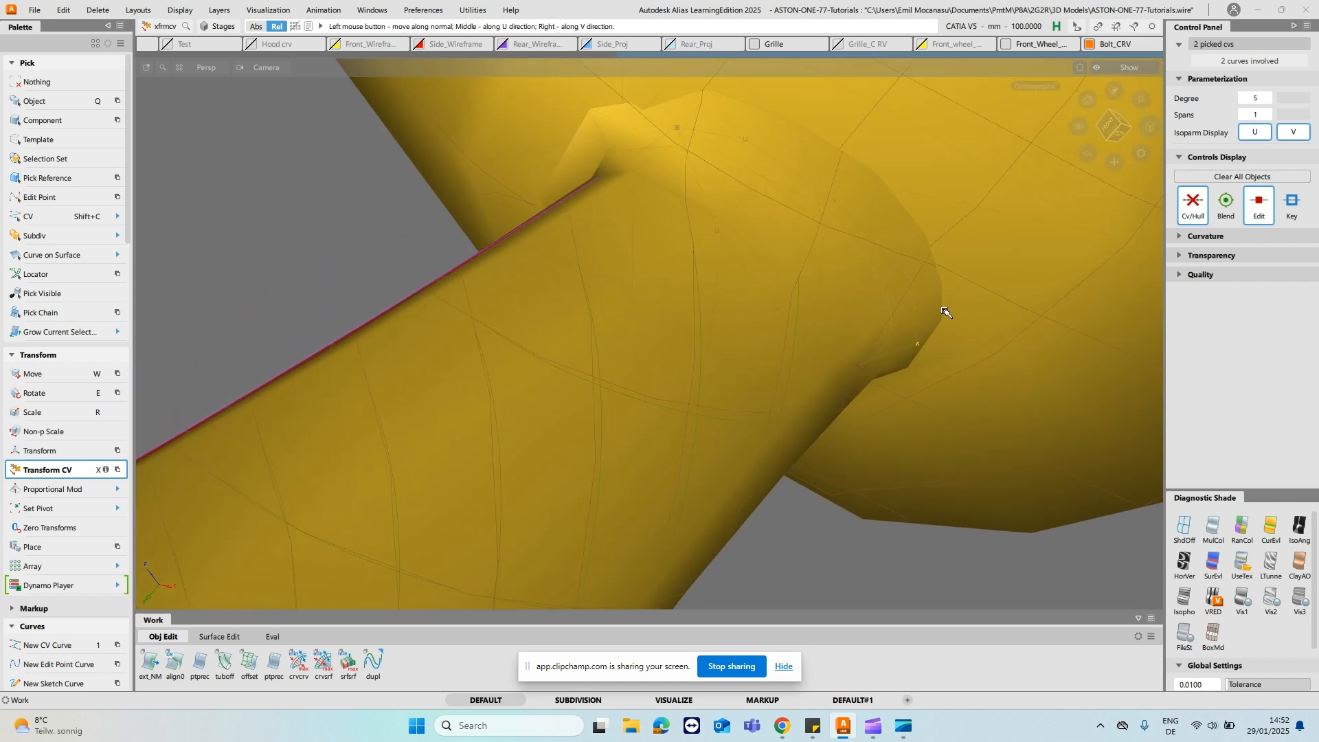
- Refine a single CV of the upper cross curve with Transform CV, using Slide and NUV modes
click(907, 281)
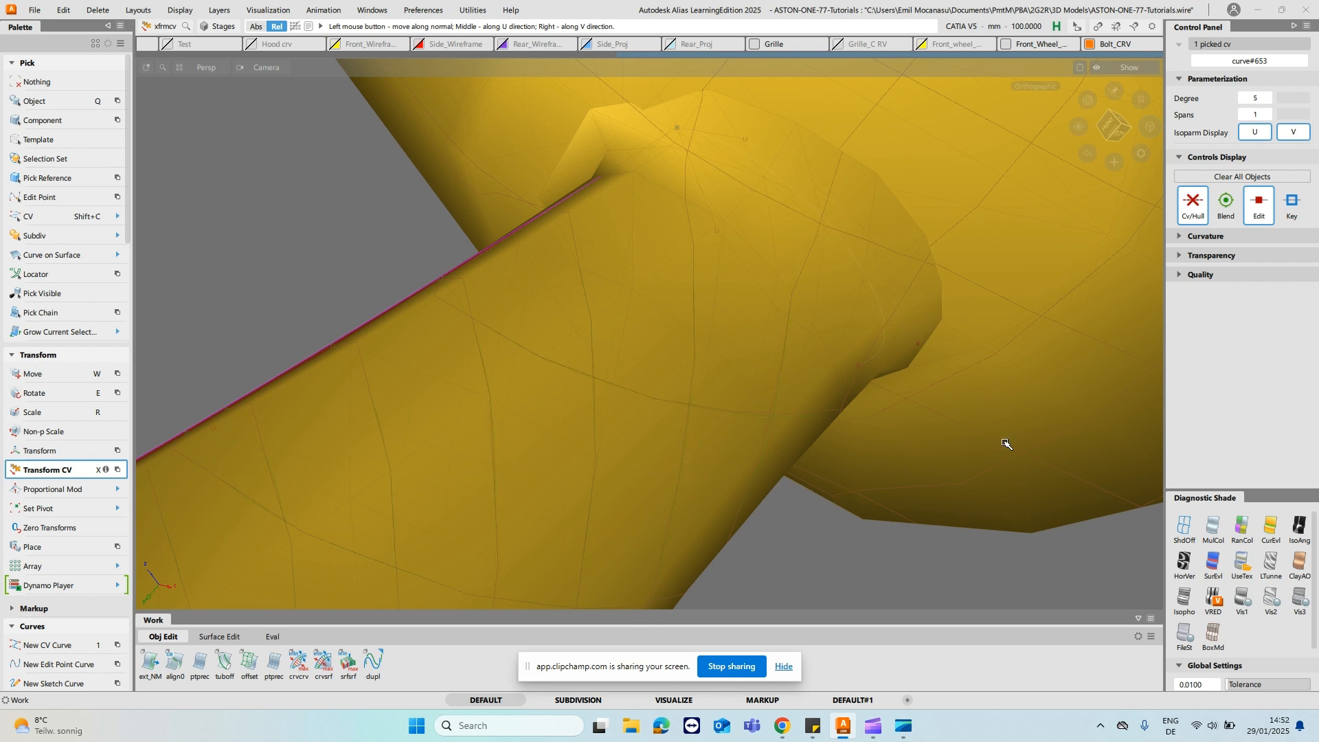
key(space)
click(892, 349)
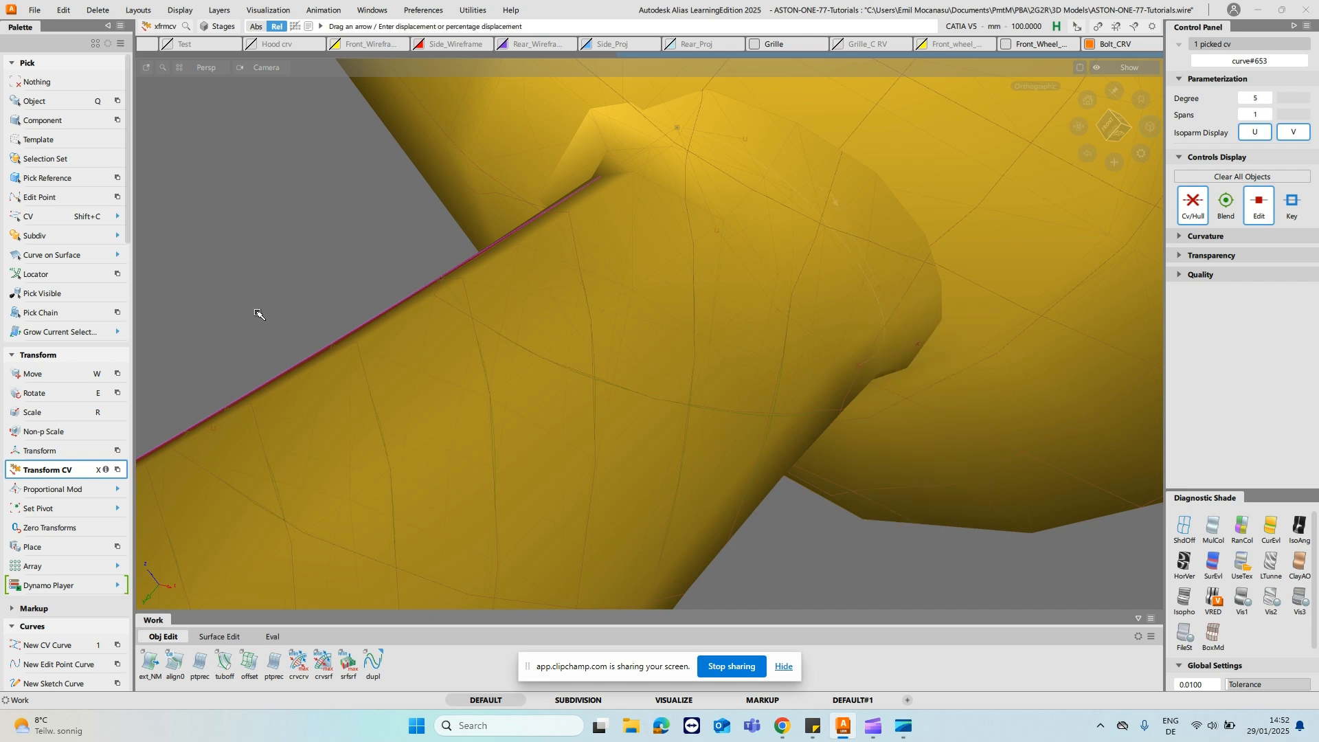
key(space)
click(778, 410)
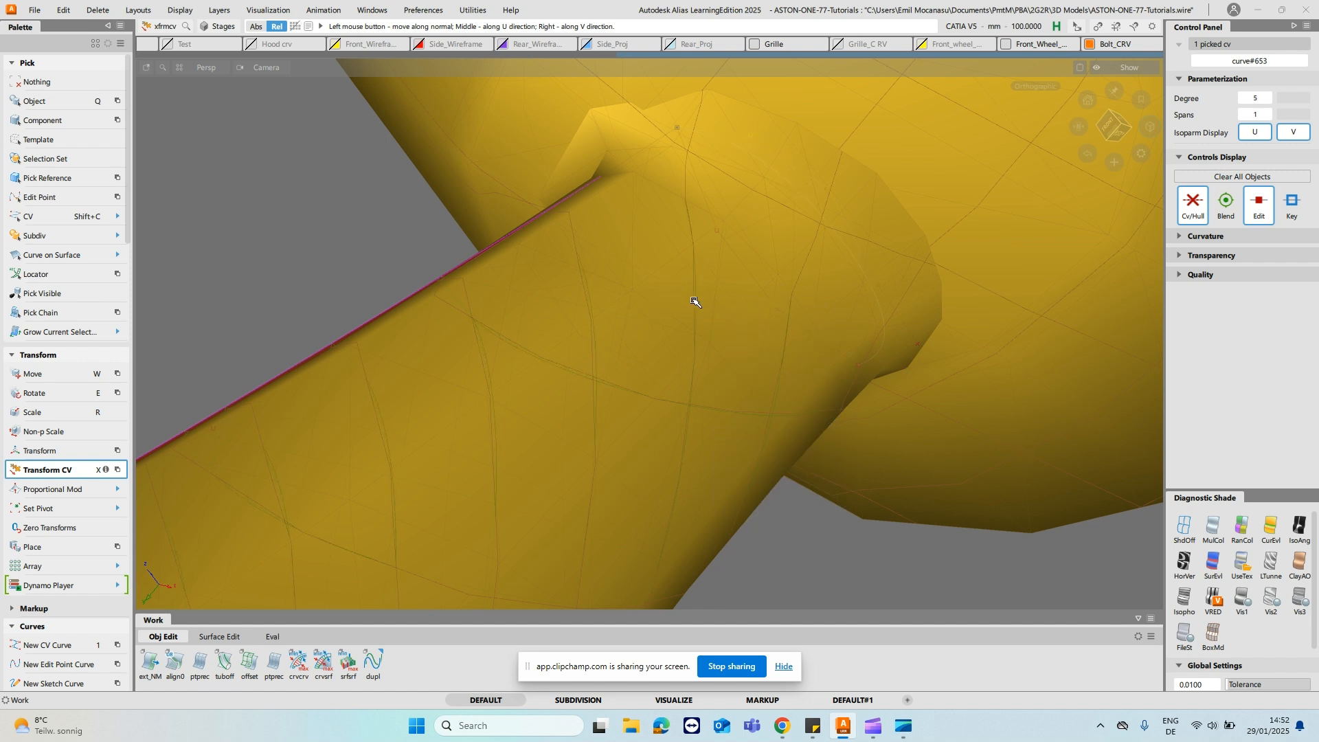
- Pick the stalk's two rail surfaces one after the other and apply random color diagnostic shading to each
alt+shift+drag(607, 280, 733, 394)
alt+shift+drag(547, 445, 830, 385)
ctrl+shift+drag(734, 412, 734, 441)
click(784, 365)
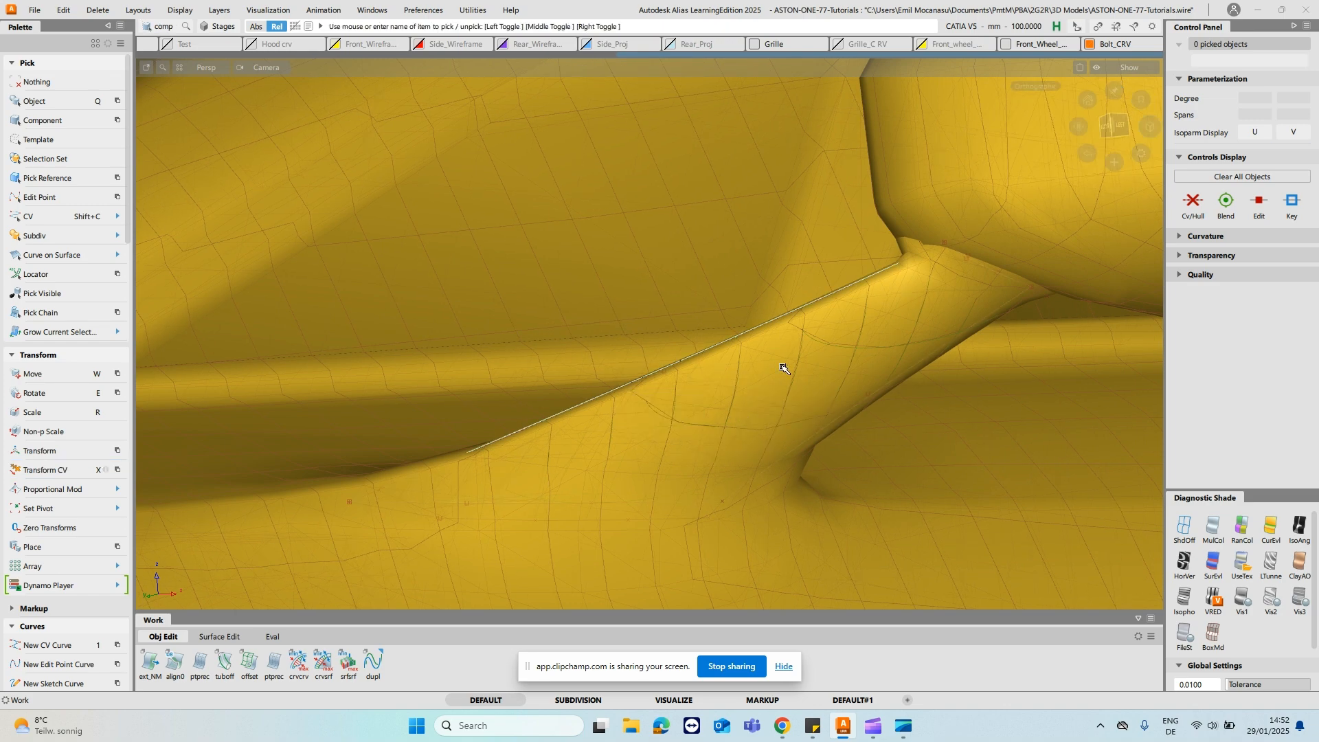
alt+shift+drag(584, 383, 846, 379)
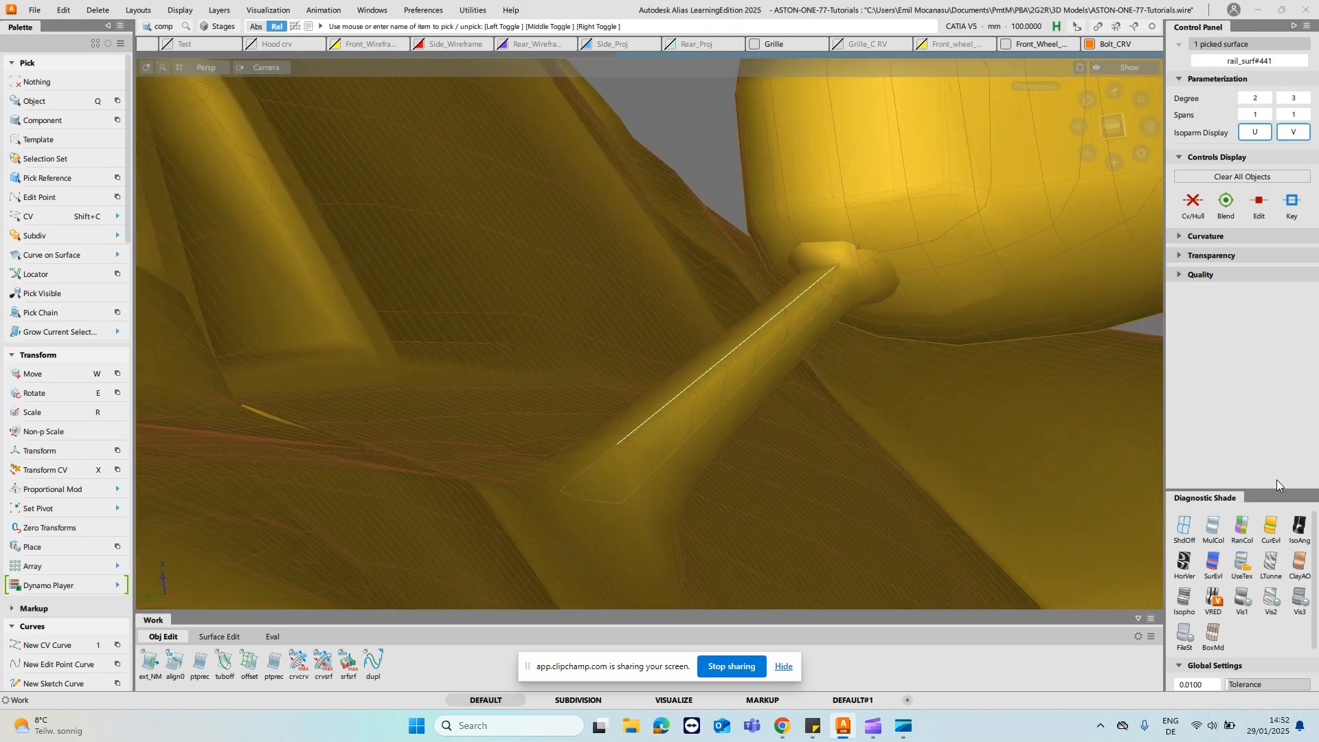
click(1242, 527)
alt+shift+drag(745, 324, 662, 324)
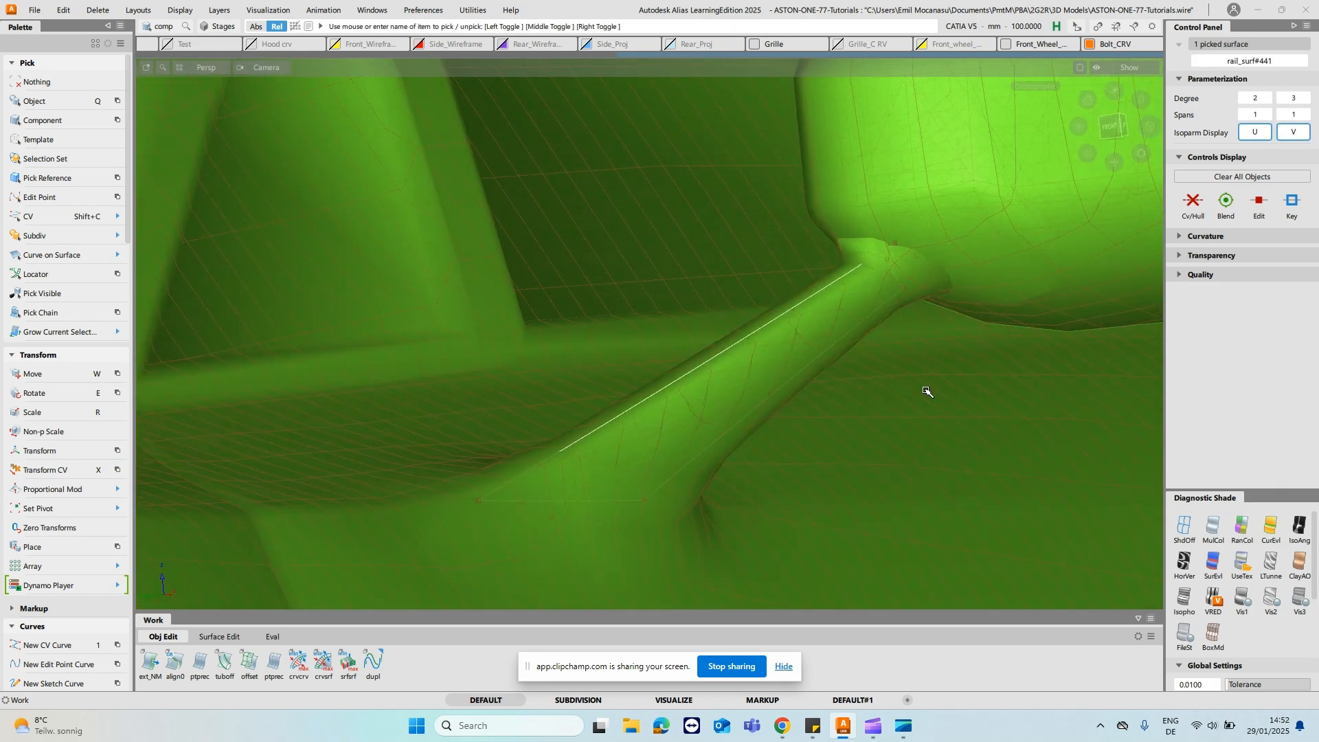
ctrl+shift+drag(747, 354, 747, 354)
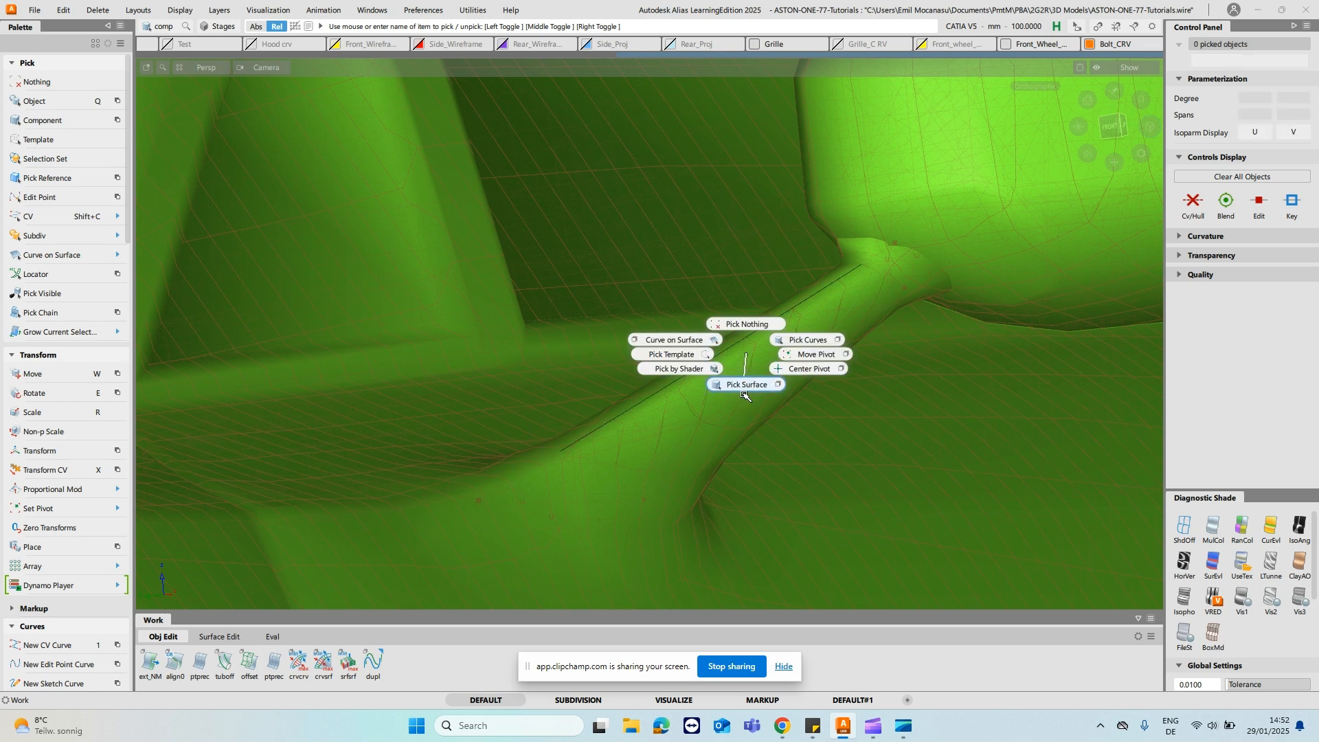
ctrl+shift+drag(742, 389, 743, 386)
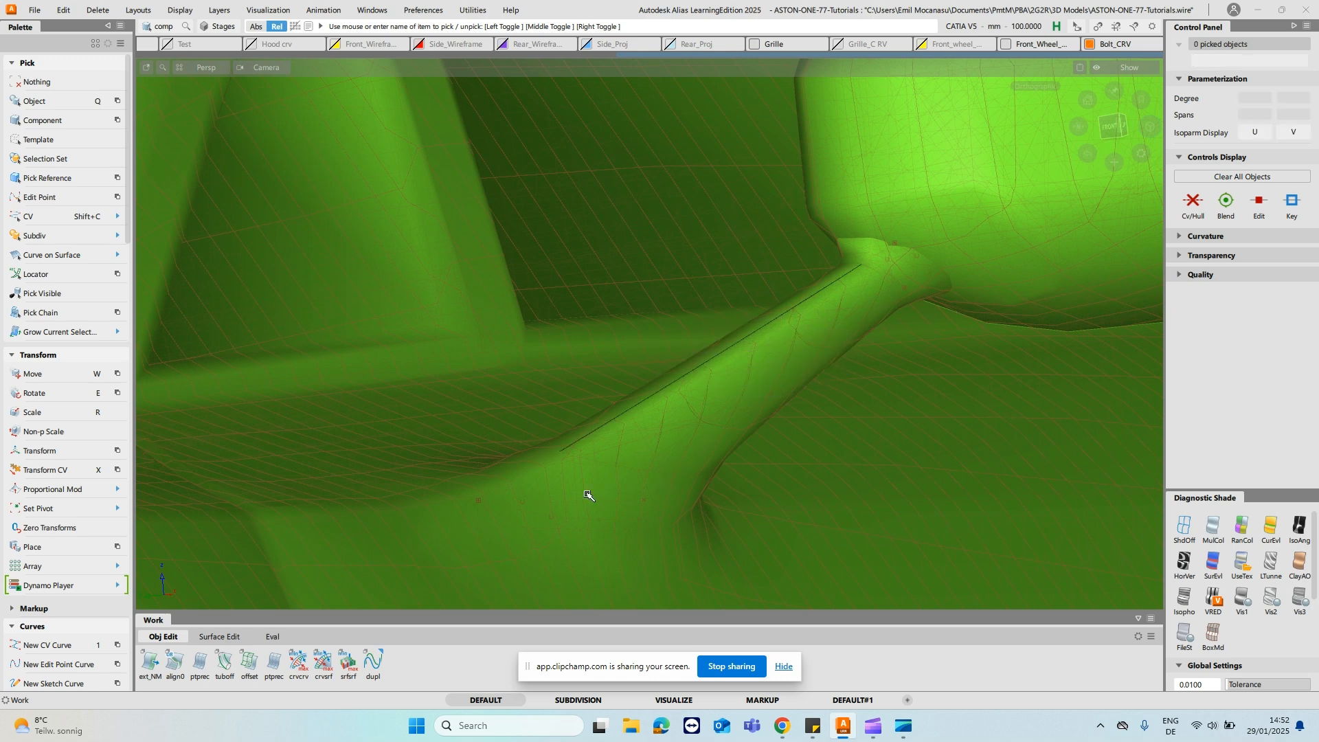
click(585, 536)
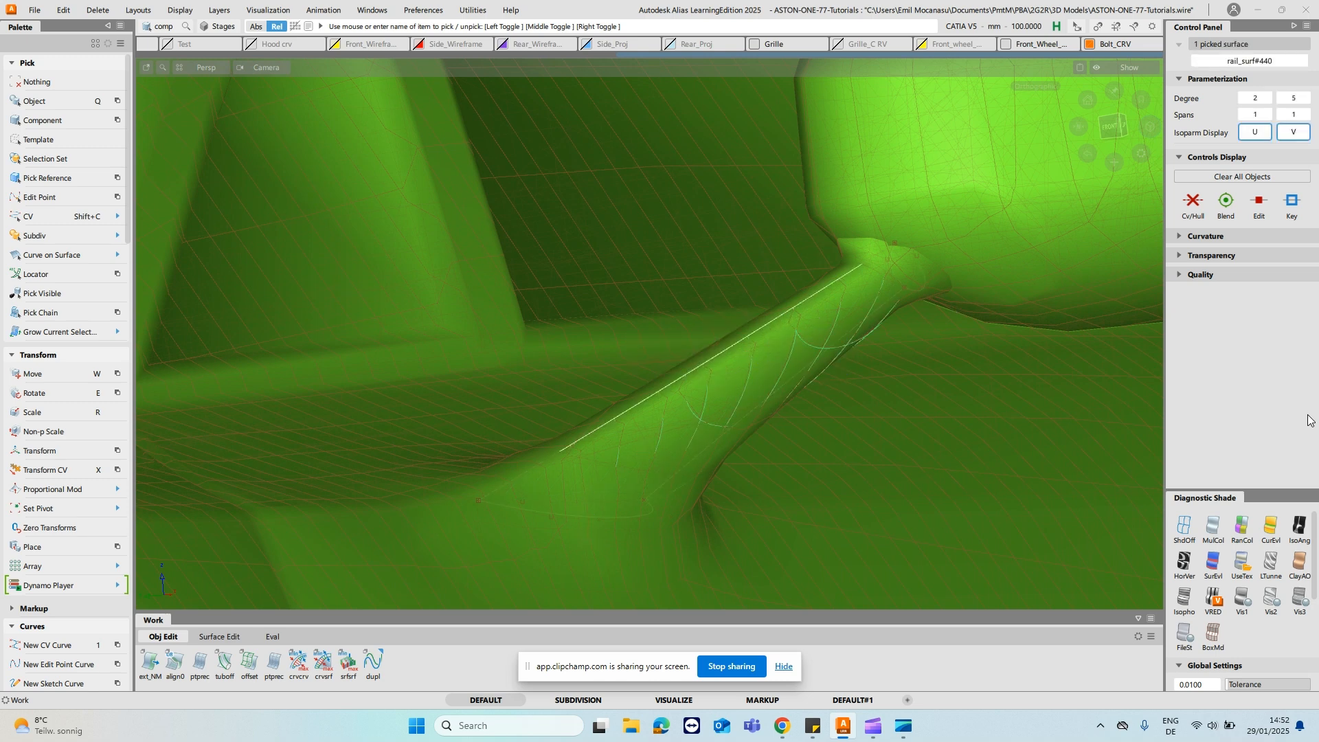
click(1244, 529)
- Pick two CVs of the degree 3 cross curve at the mirror housing end and move them about 7.8 mm along Y
alt+shift+drag(636, 336, 801, 366)
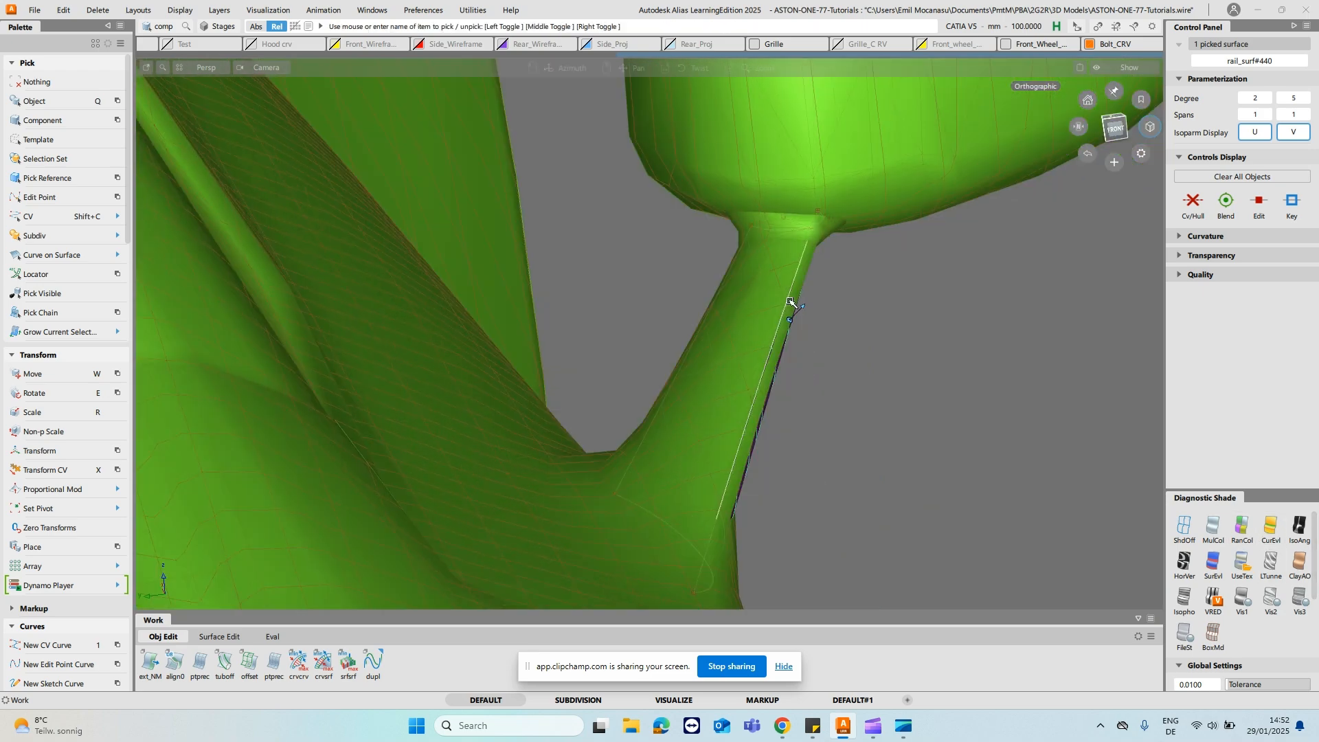
click(866, 286)
alt+shift+drag(866, 287, 778, 260)
alt+shift+right_drag(778, 260, 828, 235)
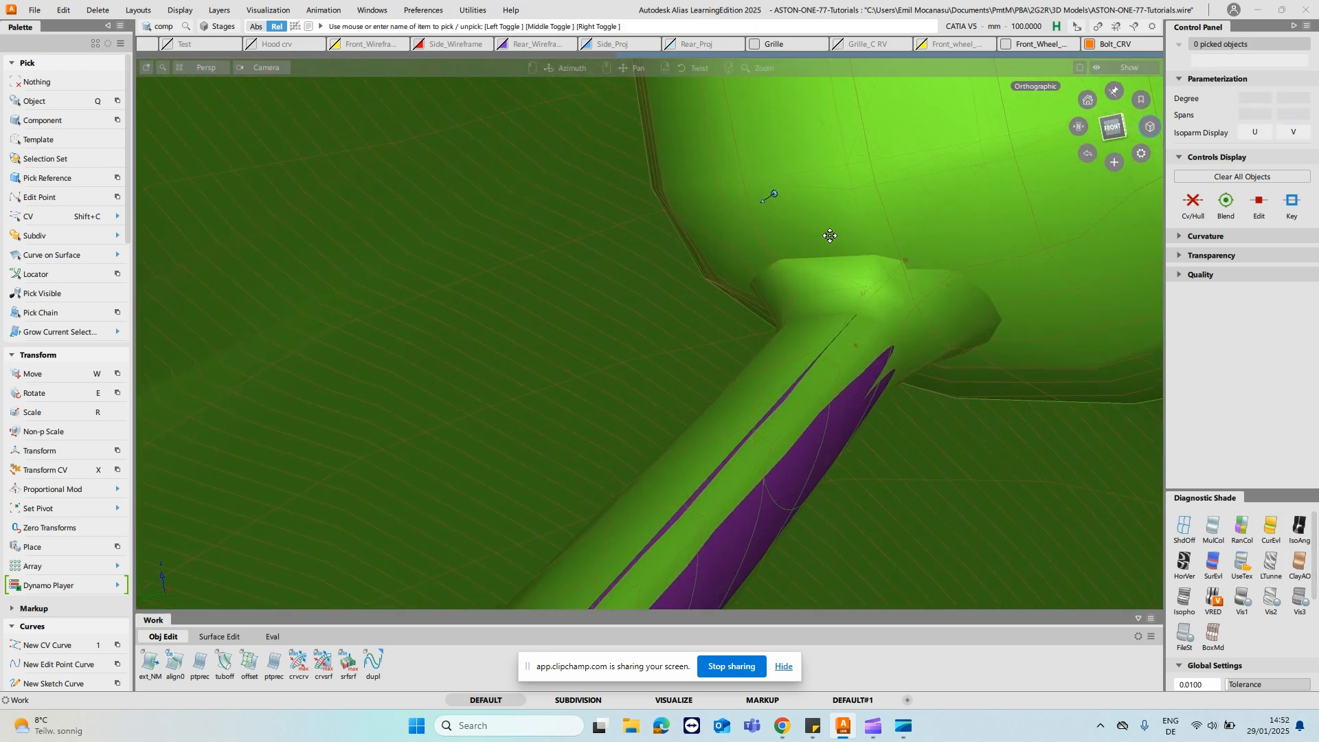
alt+shift+middle_drag(827, 236, 803, 325)
mouse_move(802, 325)
alt+shift+mouse_down()
mouse_move(828, 343)
mouse_move(823, 318)
alt+shift+mouse_up()
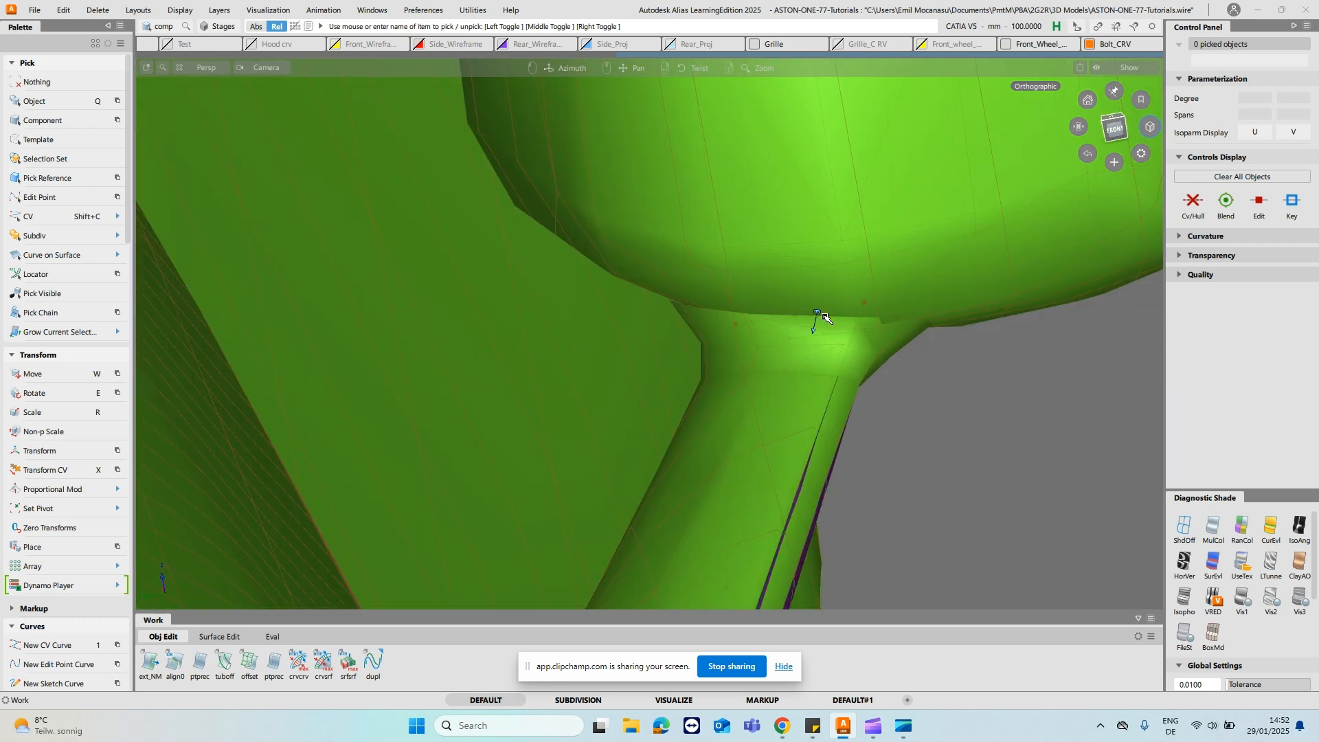
key(shift+c)
click(801, 318)
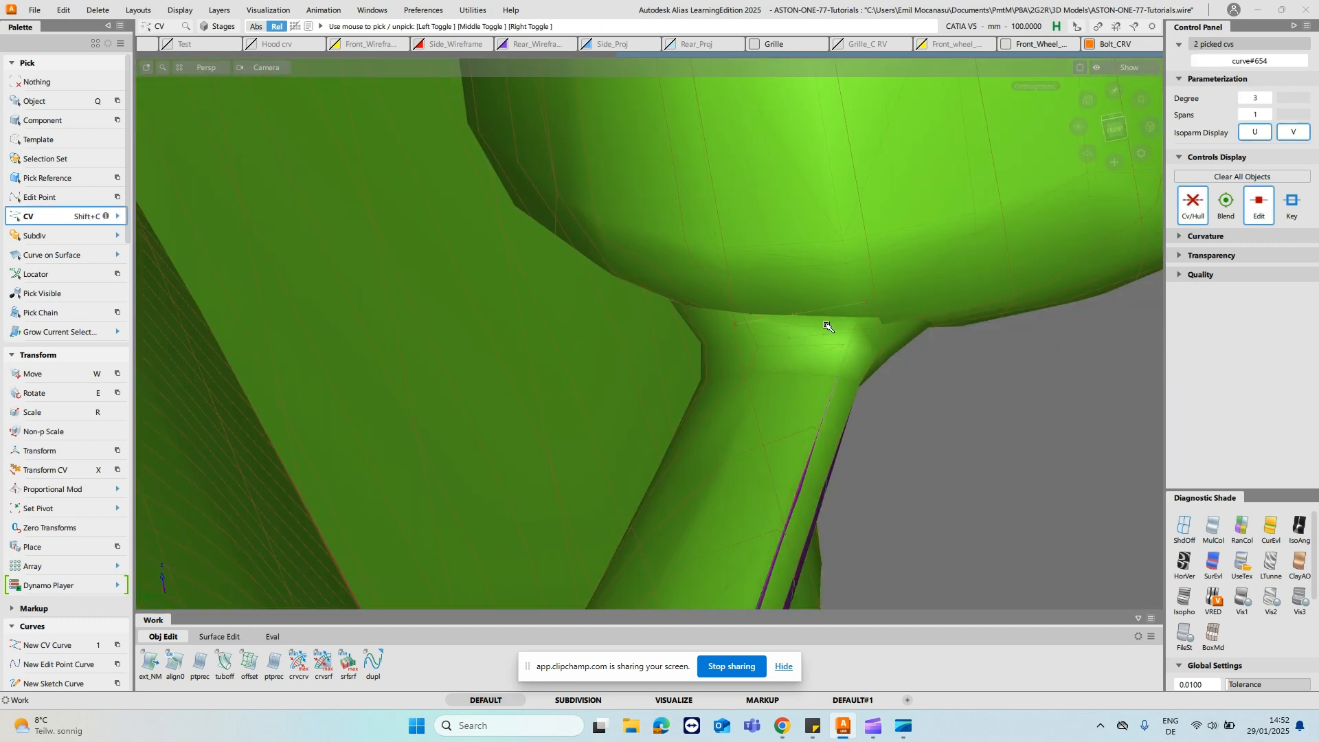
alt+shift+middle_drag(829, 327, 878, 226)
key(w)
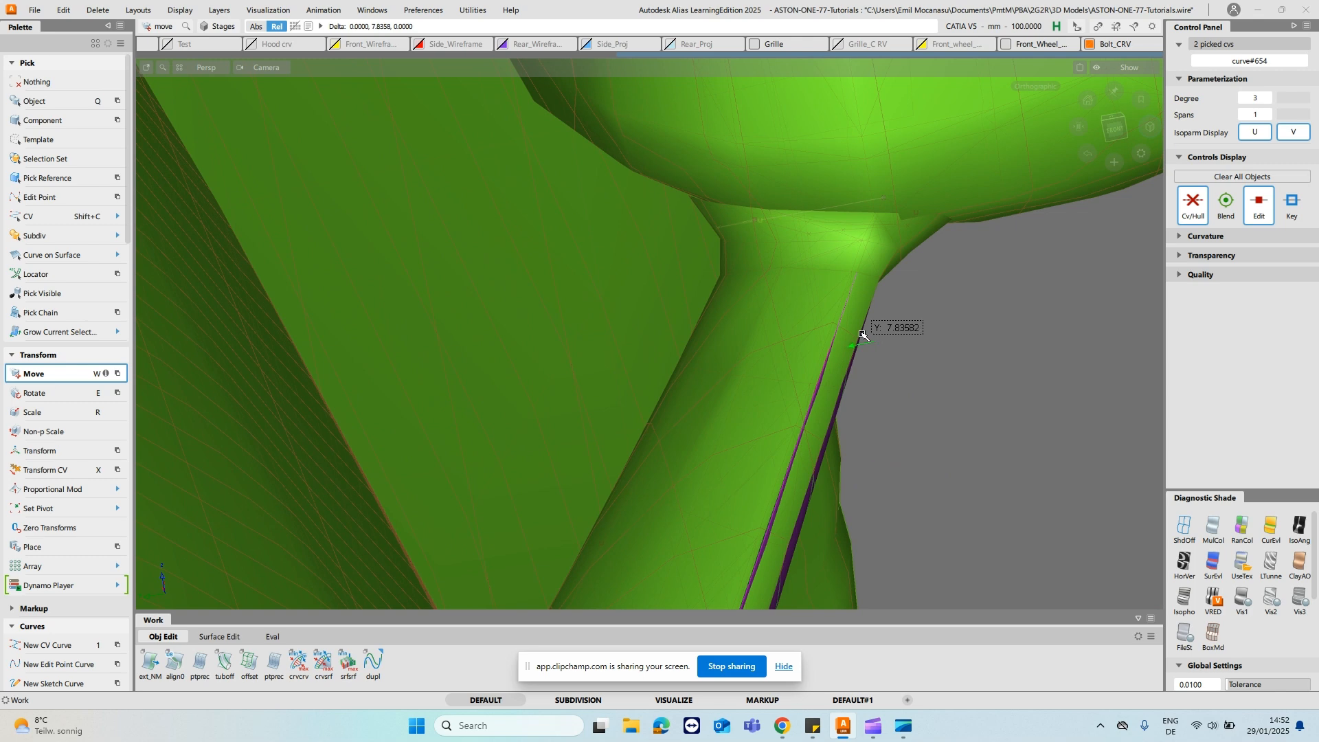
middle_drag(867, 334, 864, 334)
- Turn off the shading, pick the two middle CVs of the degree 3 base cross curve and move them along X to bulge the curve outward
alt+shift+right_drag(795, 306, 736, 405)
mouse_move(735, 406)
alt+shift+middle_down()
mouse_move(875, 371)
mouse_move(798, 350)
mouse_move(720, 402)
alt+shift+middle_up()
ctrl+shift+drag(720, 402, 749, 418)
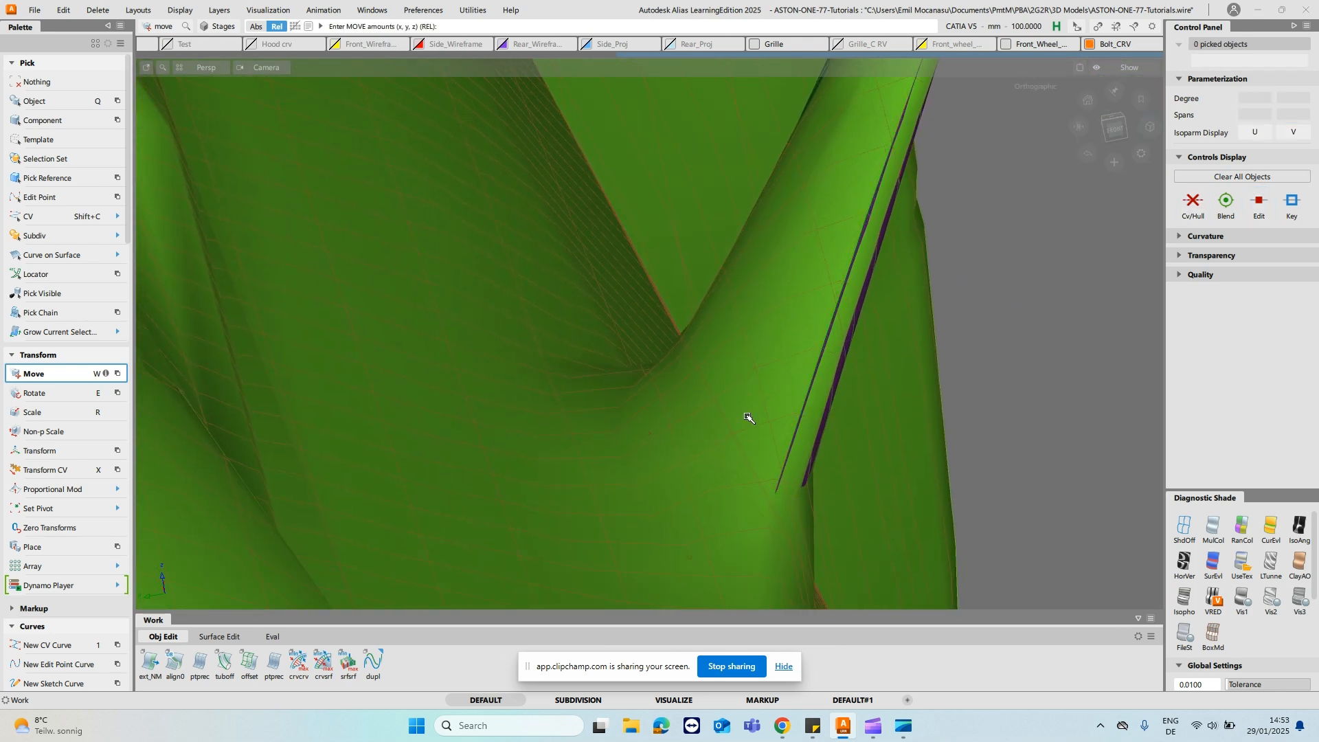
click(1184, 529)
key(shift+c)
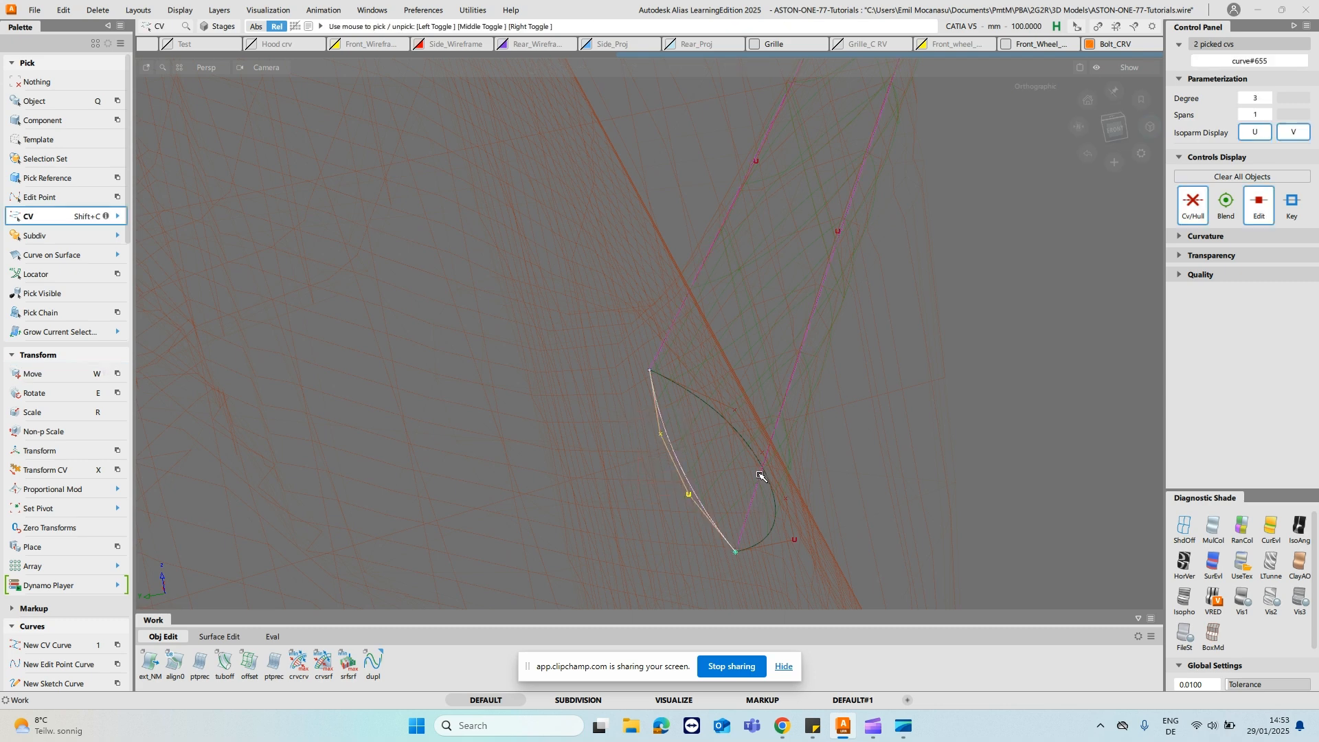
mouse_move(855, 442)
alt+shift+mouse_down()
mouse_move(834, 432)
mouse_move(842, 457)
alt+shift+mouse_up()
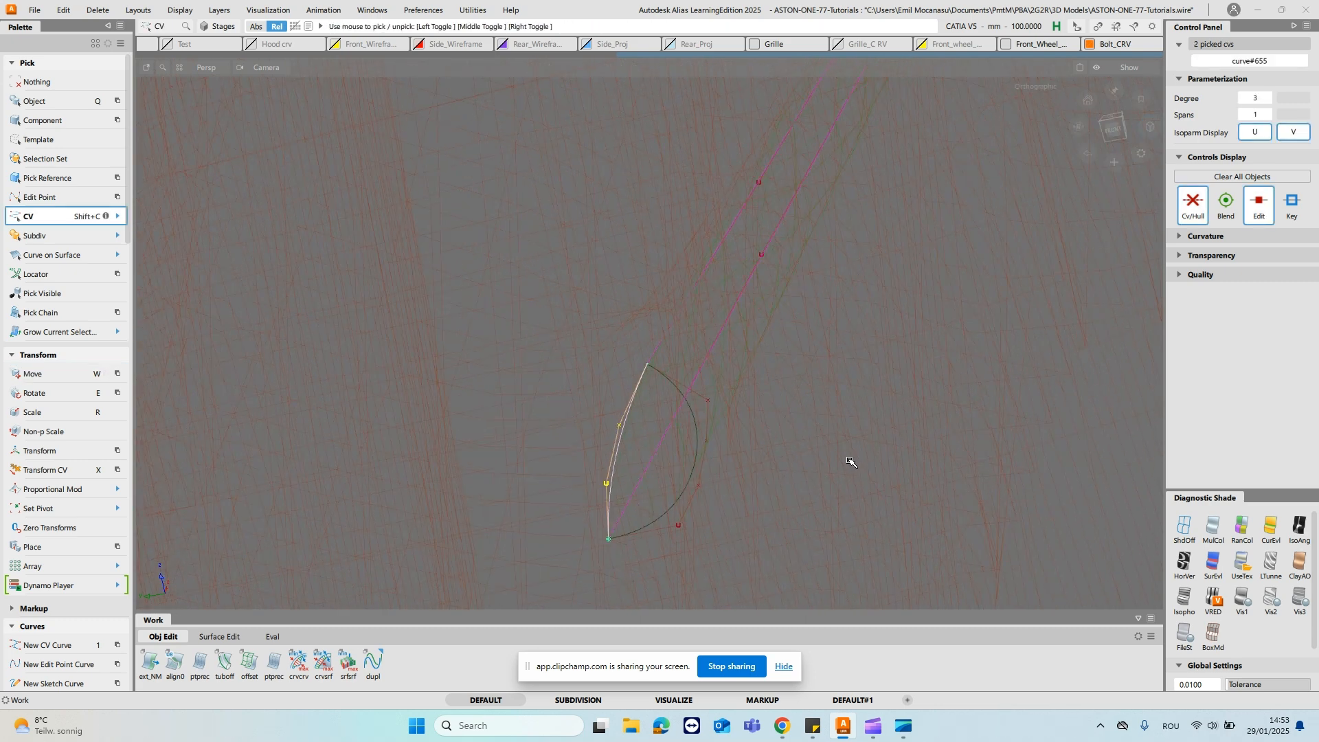
key(w)
alt+shift+drag(951, 480, 860, 394)
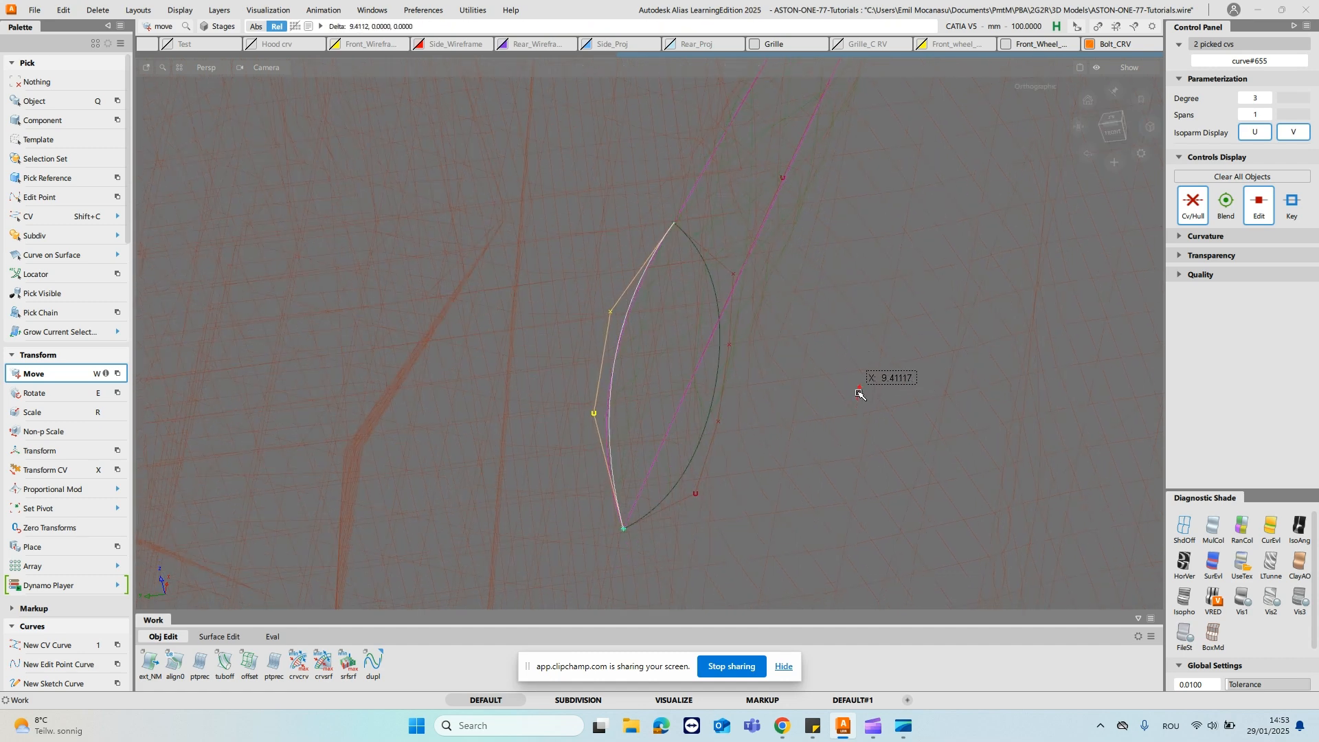
drag(950, 417, 855, 420)
middle_drag(952, 427, 865, 413)
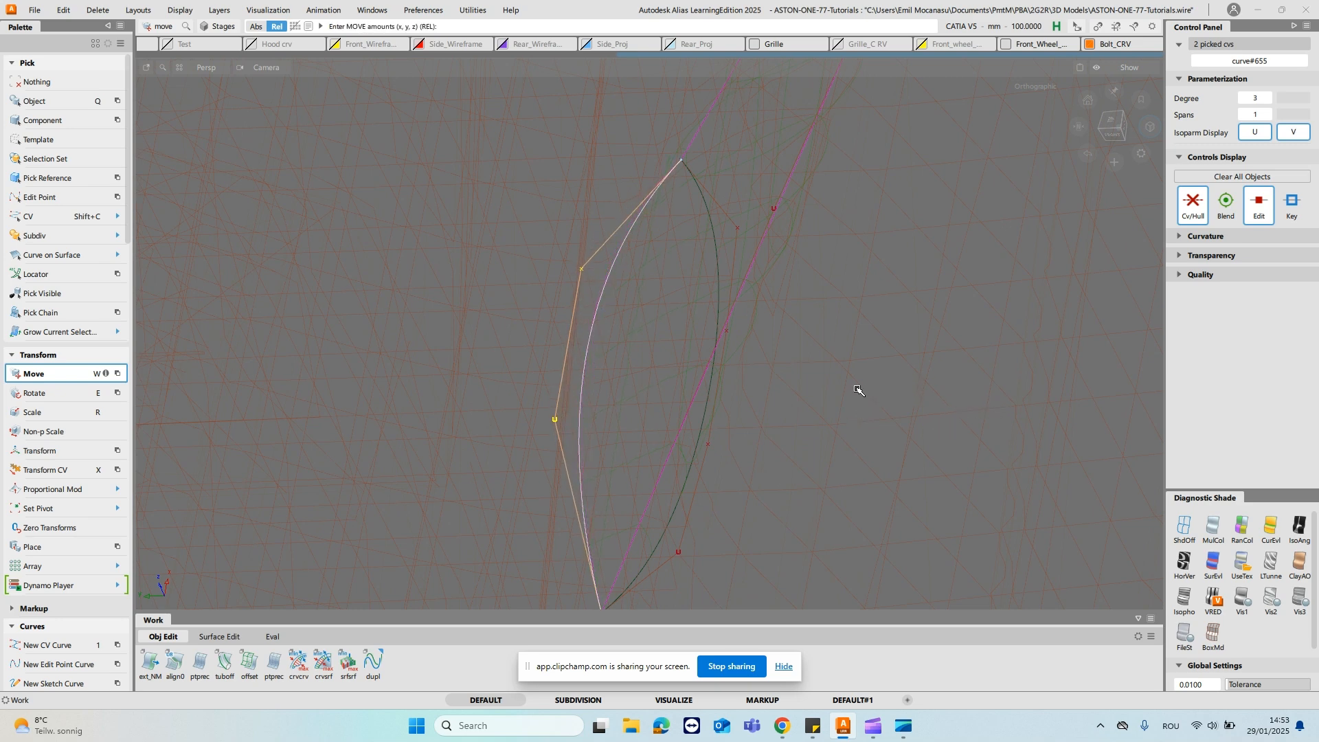
ctrl+shift+drag(858, 389, 842, 314)
- Shade the mesh again and apply diagnostic shading to both rail surfaces of the stalk to compare their fit
alt+shift+drag(678, 403, 810, 342)
ctrl+shift+drag(702, 480, 765, 498)
alt+shift+middle_drag(835, 350, 839, 380)
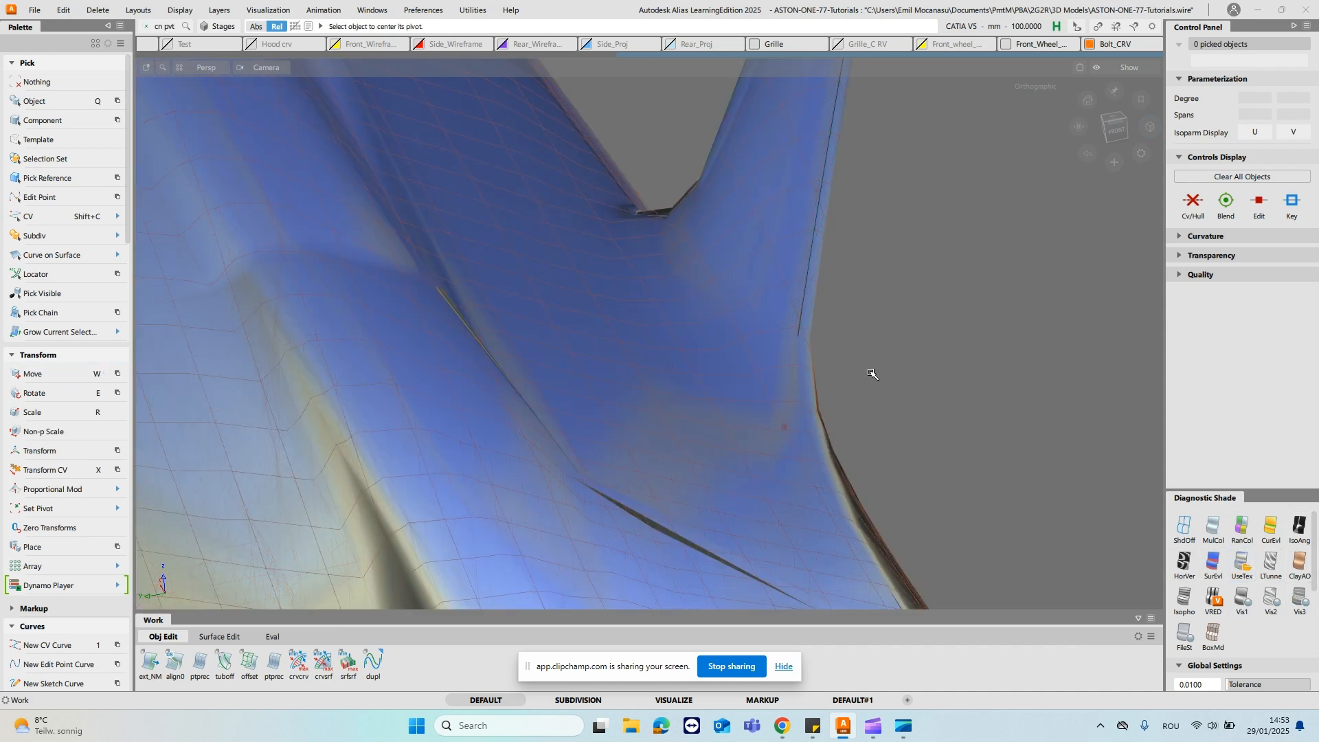
ctrl+shift+drag(719, 318, 725, 344)
drag(732, 242, 790, 260)
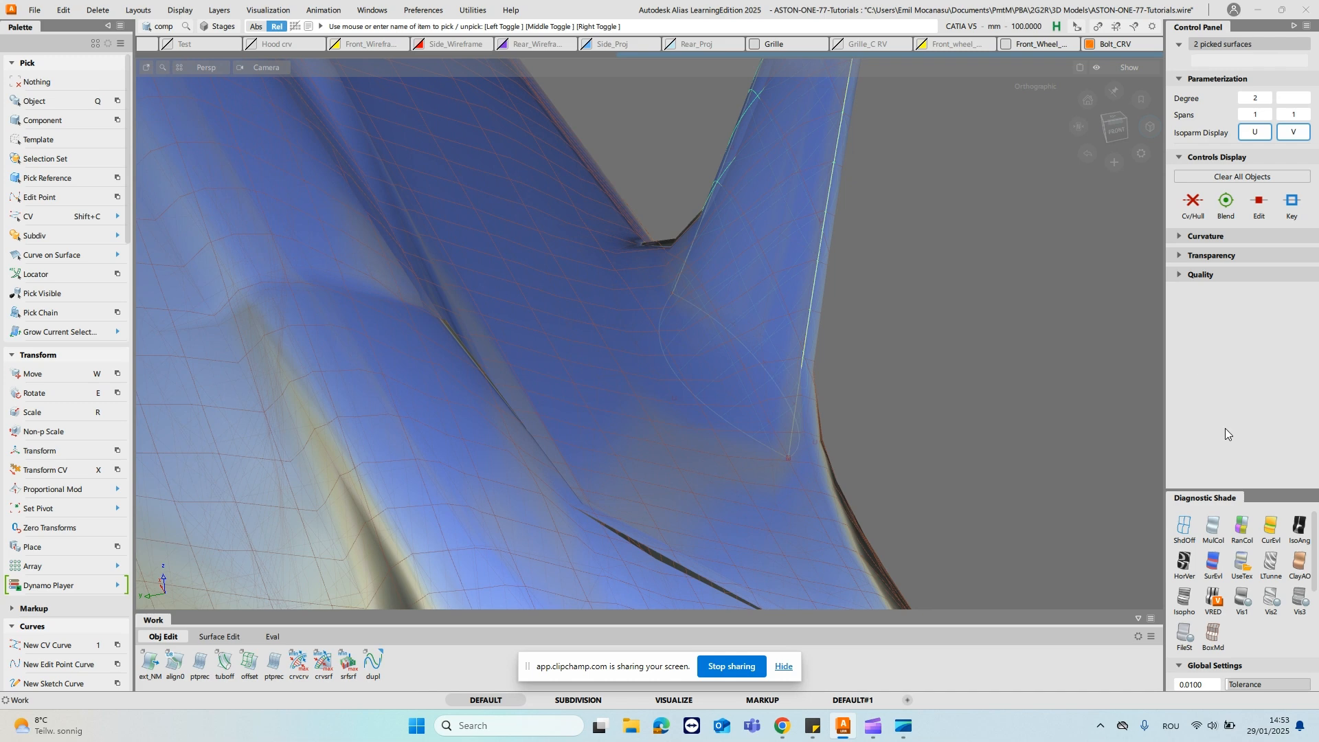
alt+shift+middle_drag(845, 264, 851, 353)
ctrl+shift+drag(804, 282, 825, 203)
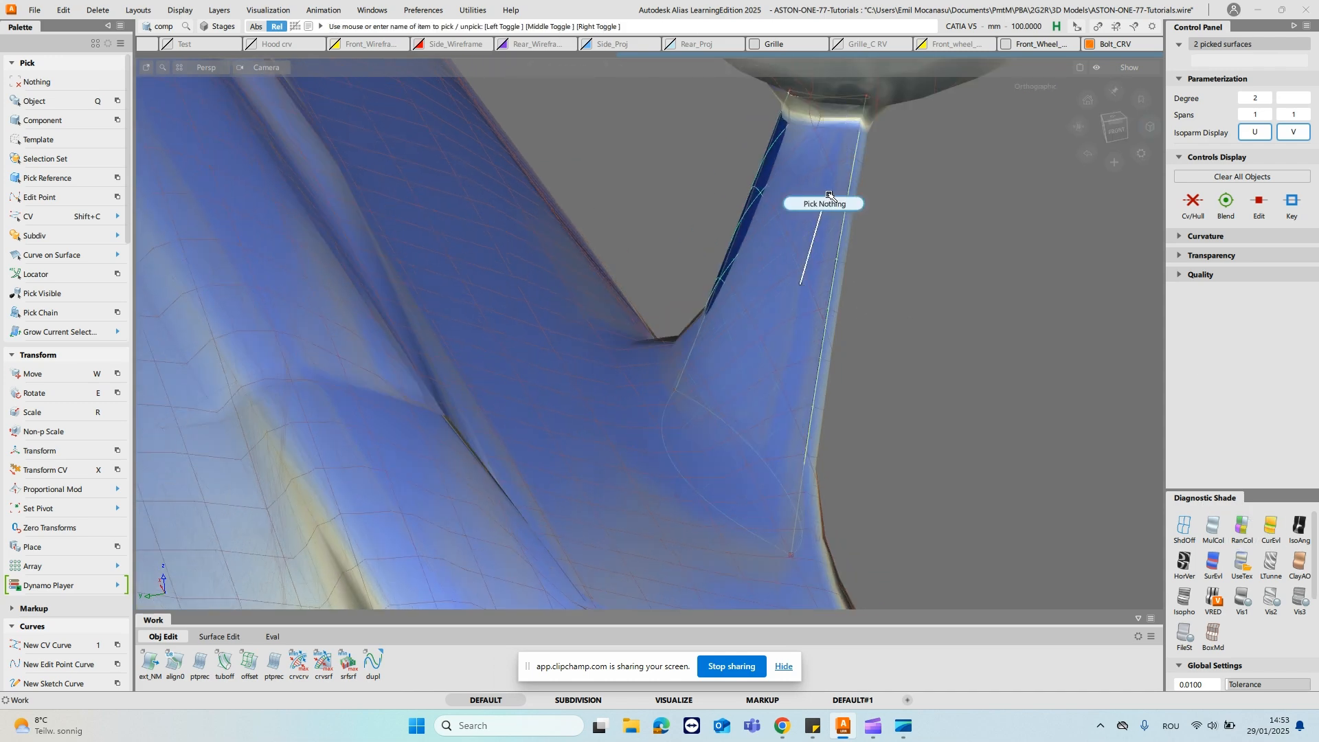
- Pick a single middle CV of the degree 3 base cross curve and adjust it with Transform CV in NUV mode
mouse_move(836, 427)
alt+shift+mouse_down()
mouse_move(795, 426)
mouse_move(827, 447)
mouse_move(759, 441)
alt+shift+mouse_up()
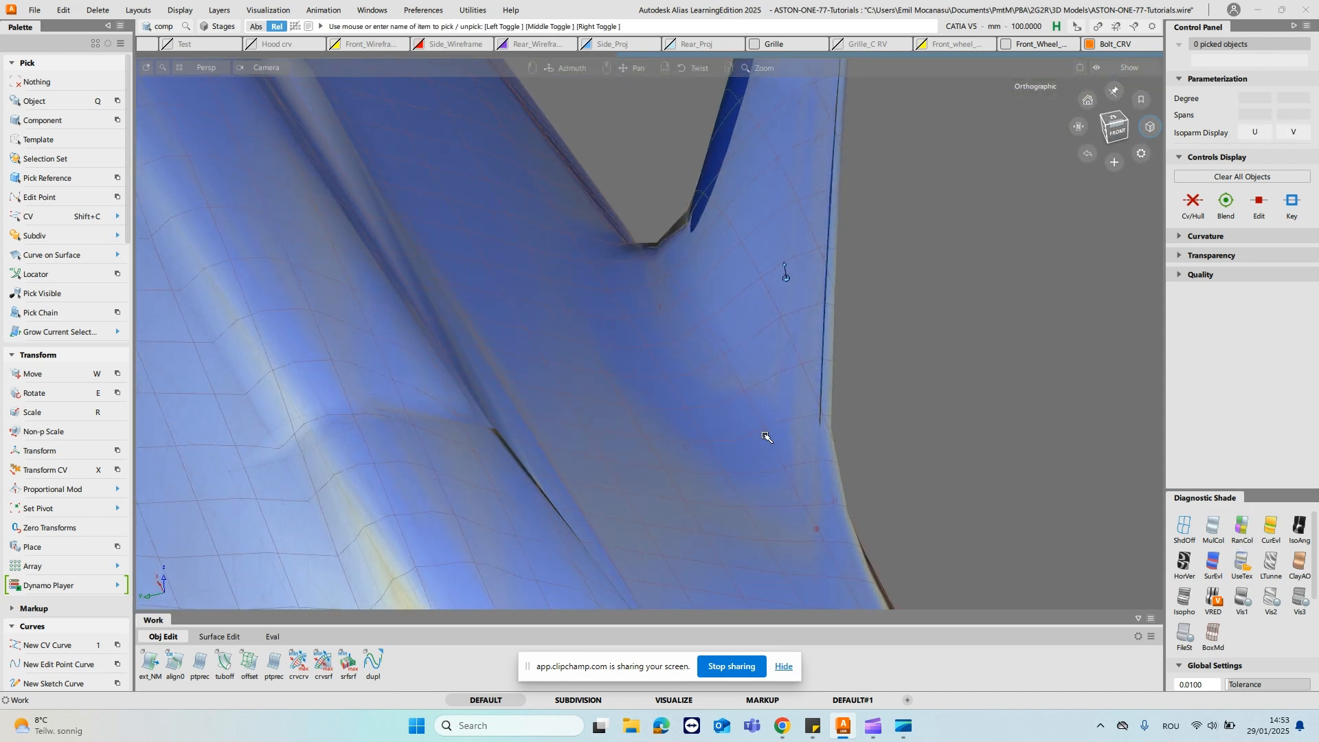
key(shift+c)
click(730, 454)
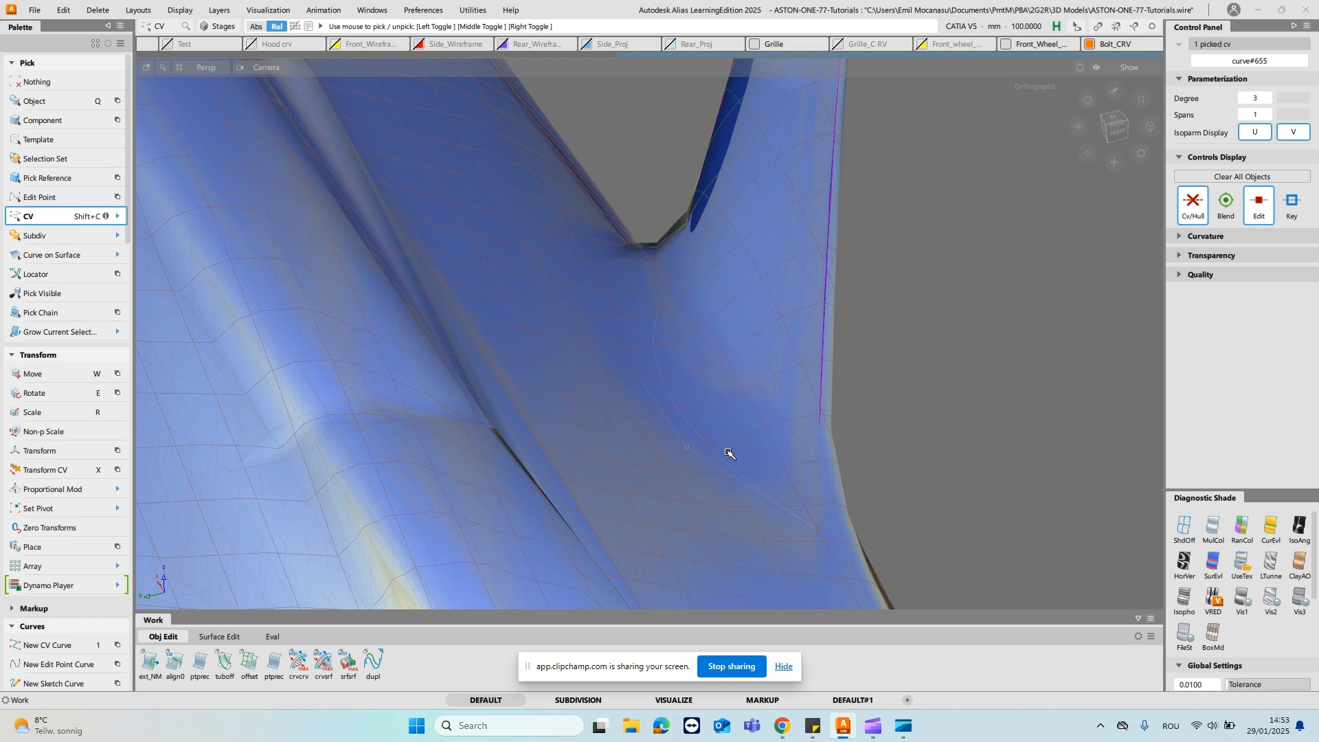
key(x)
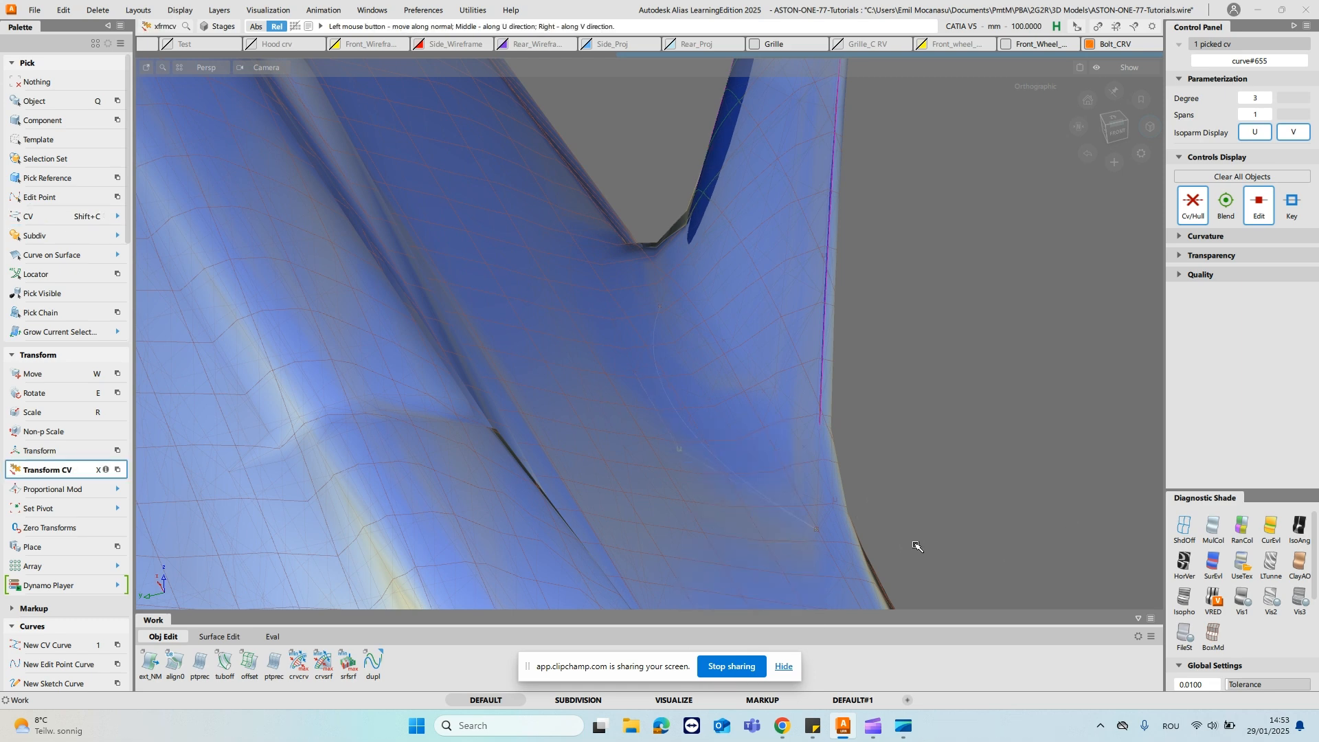
alt+shift+drag(918, 547, 975, 480)
key(x)
click(777, 463)
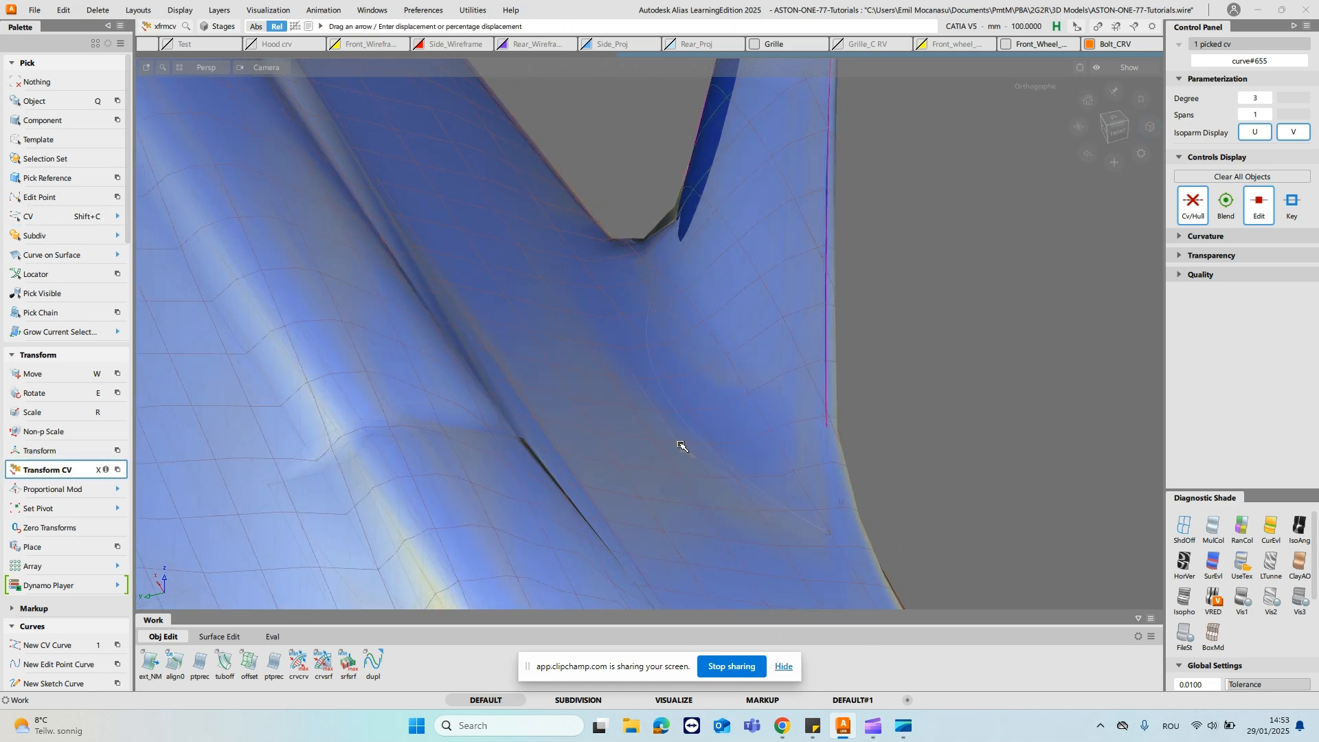
click(775, 240)
- Pick the degree 3 cross curve at the stalk base and set its degree to 5
ctrl+shift+drag(681, 491, 752, 530)
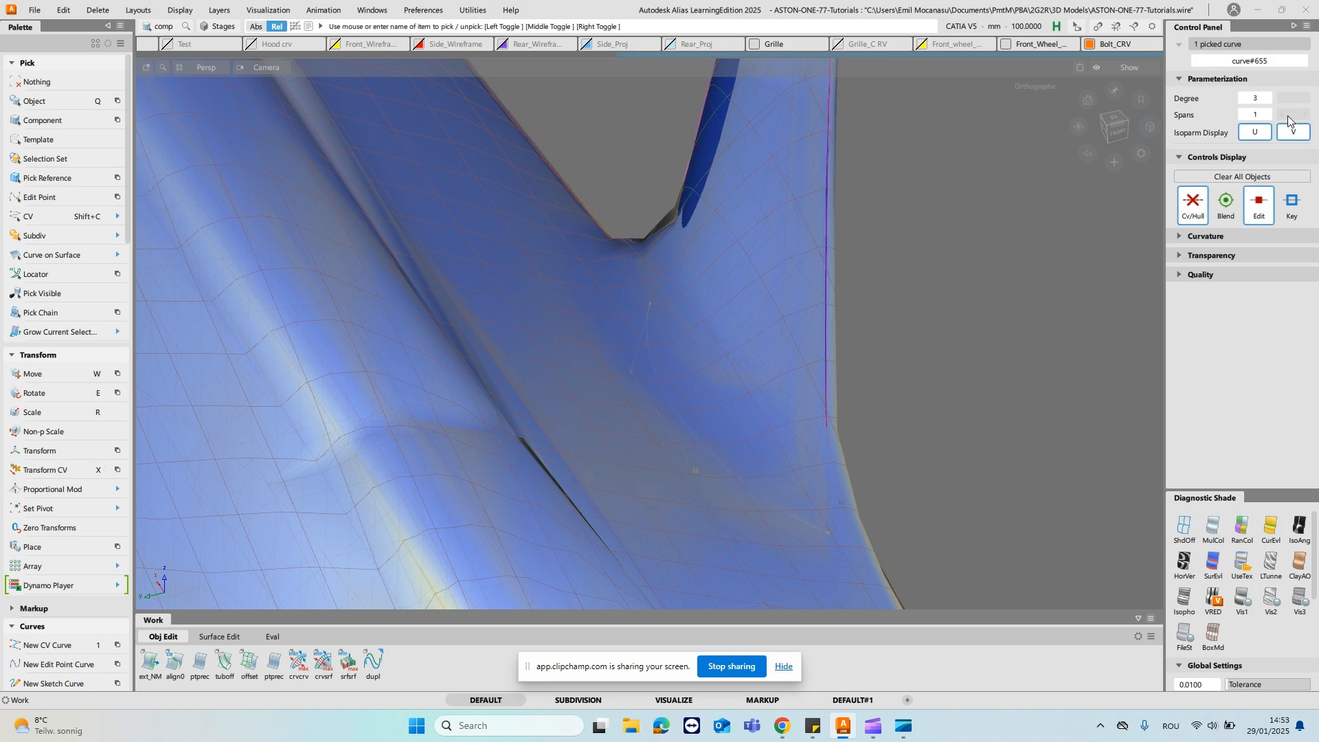
click(1266, 98)
text(5)
key(Return)
- Pick one CV near the end of the degree 5 base cross curve and move it in NUV mode to fit the mesh
ctrl+shift+drag(760, 437, 779, 370)
ctrl+shift+drag(773, 384, 786, 527)
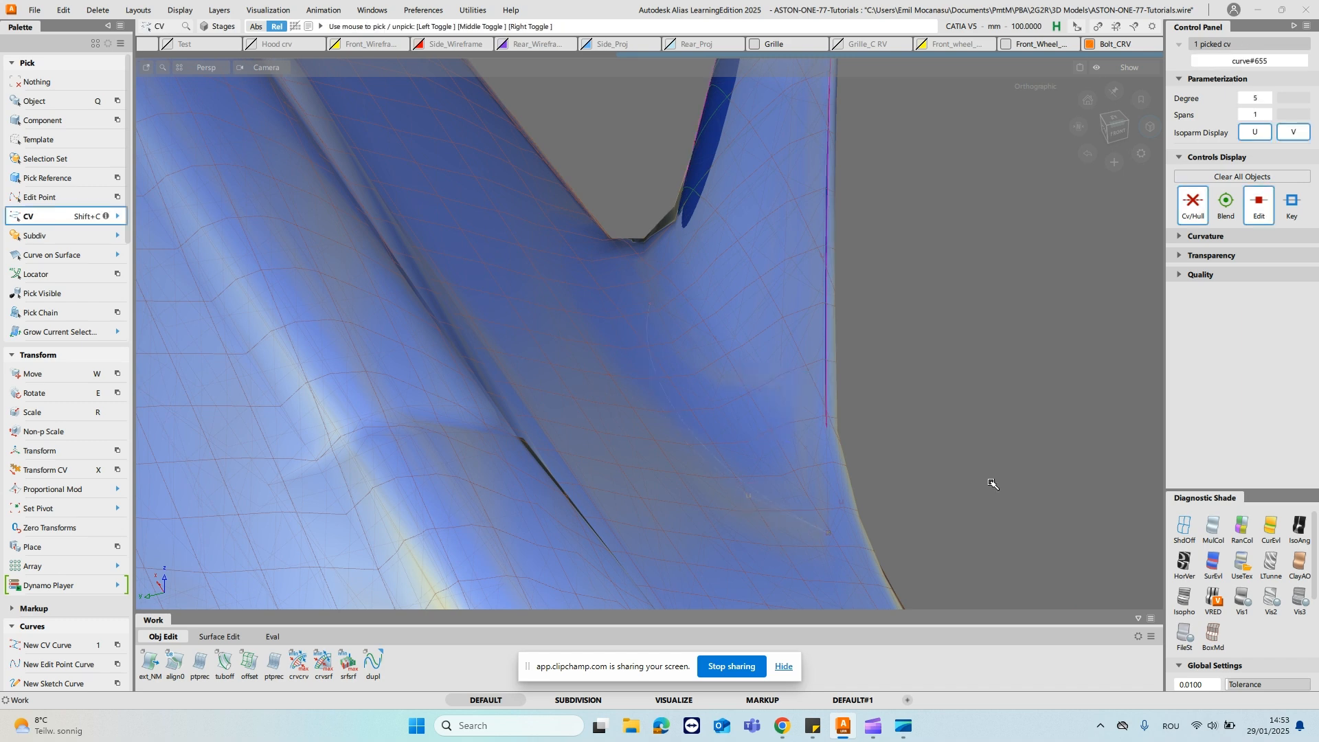
key(x)
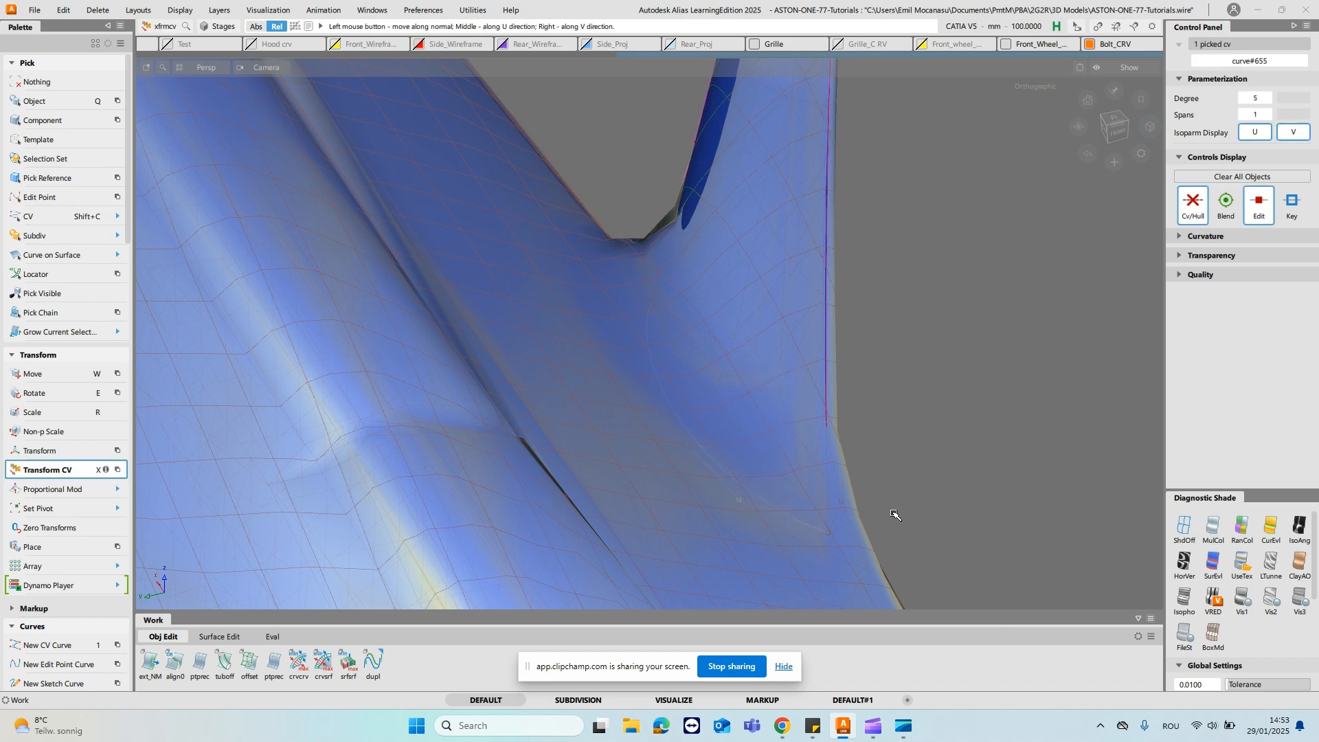
alt+shift+drag(969, 480, 840, 254)
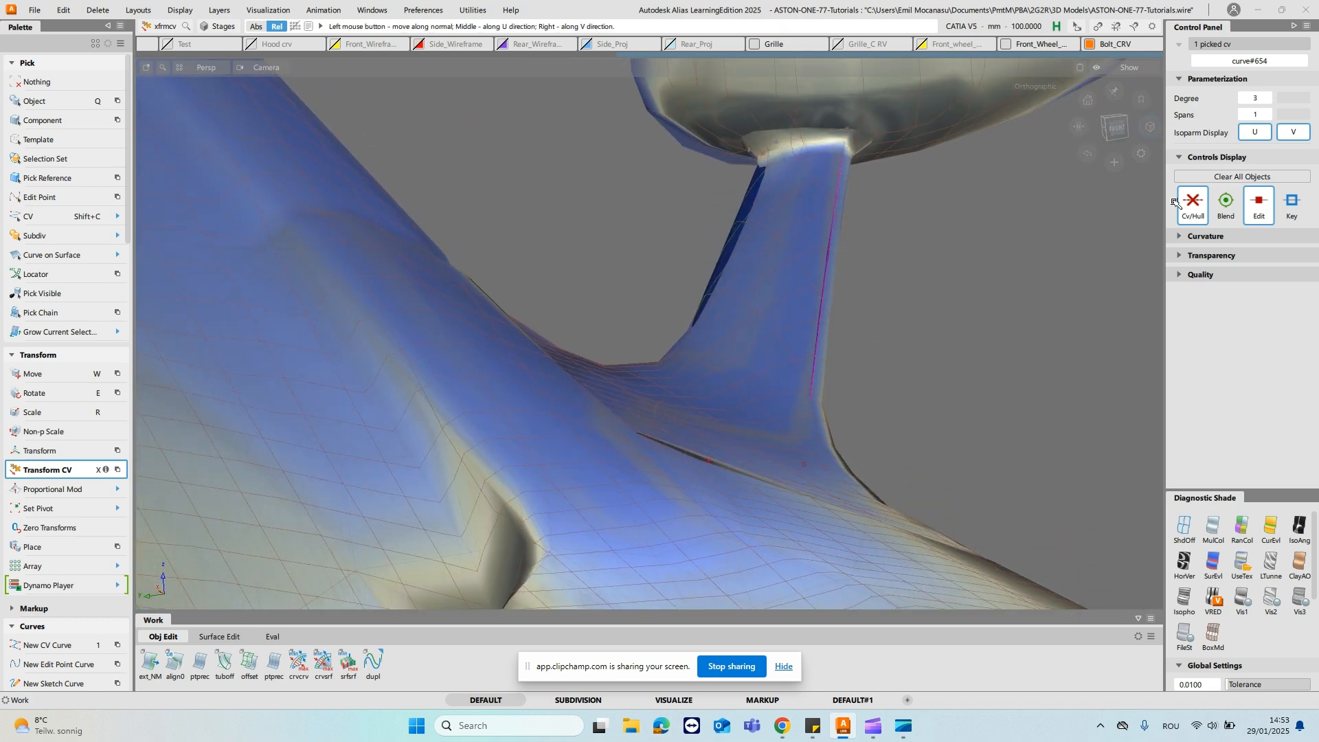
- Refine a single CV of the degree 3 cross curve at the mirror housing with Transform CV to fit the mesh
alt+shift+drag(955, 213, 992, 220)
key(x)
click(816, 141)
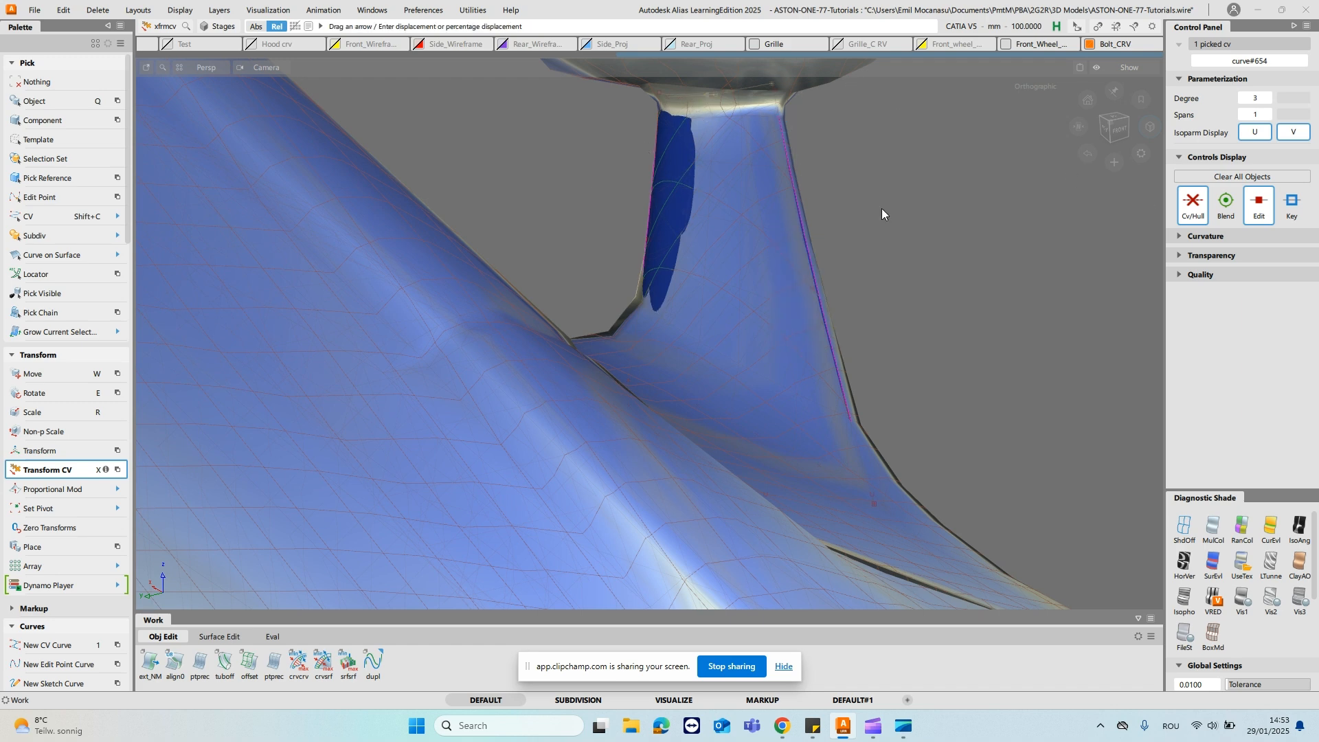
mouse_move(866, 263)
mouse_down()
mouse_move(1075, 306)
mouse_move(904, 318)
mouse_move(1044, 314)
mouse_move(944, 308)
mouse_move(1021, 299)
mouse_move(869, 235)
mouse_move(833, 283)
mouse_move(790, 275)
mouse_move(827, 246)
mouse_move(827, 417)
mouse_up()
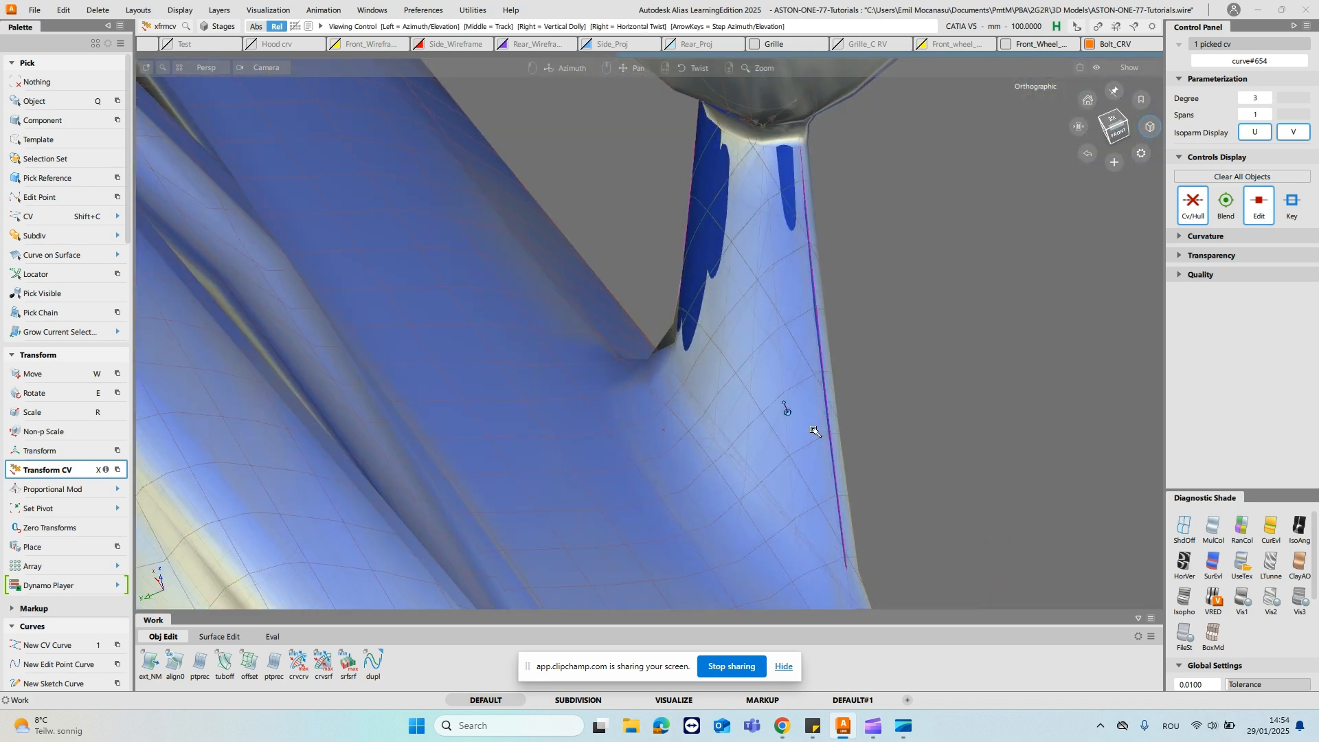
alt+shift+middle_drag(827, 416, 819, 366)
- Clear the CV selection and turn off diagnostic shading on the stalk's rail_surf#441
click(969, 385)
alt+shift+middle_drag(830, 258, 849, 555)
alt+shift+drag(849, 556, 927, 402)
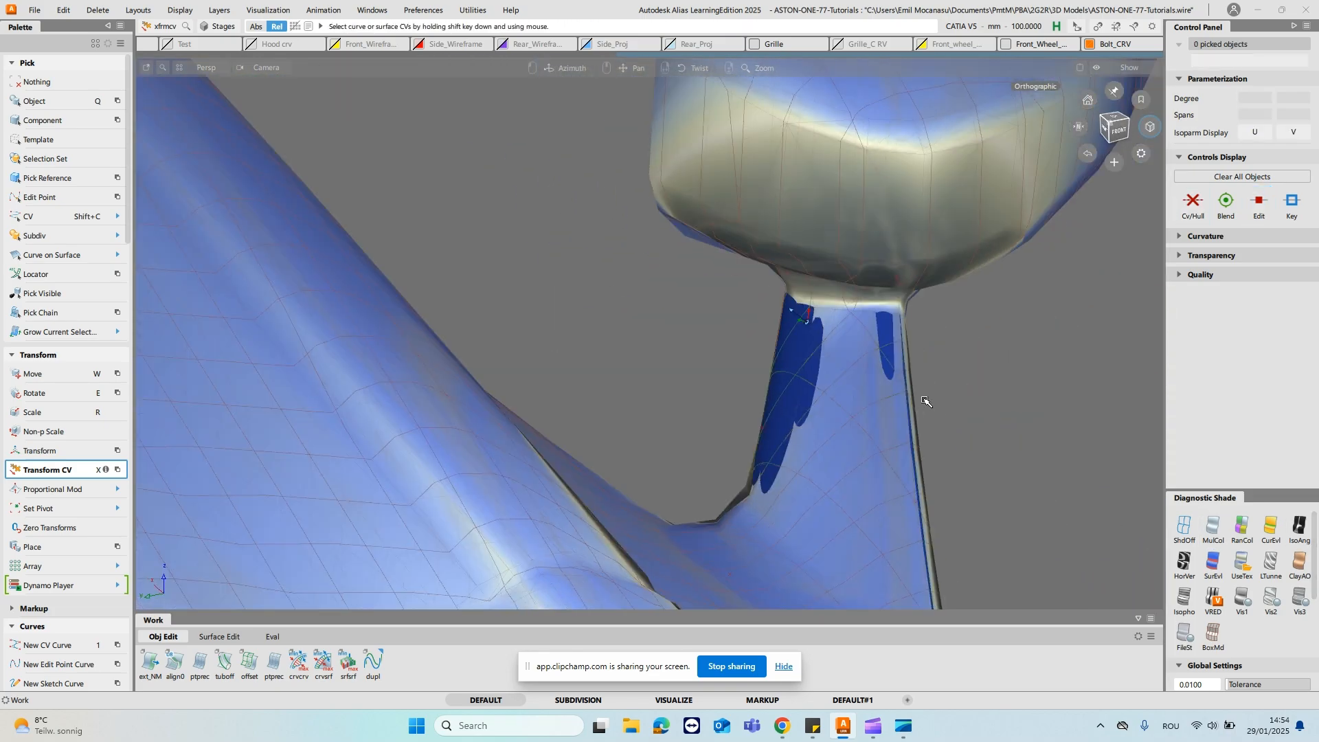
alt+shift+right_drag(893, 440, 898, 330)
ctrl+shift+drag(713, 354, 714, 382)
click(818, 382)
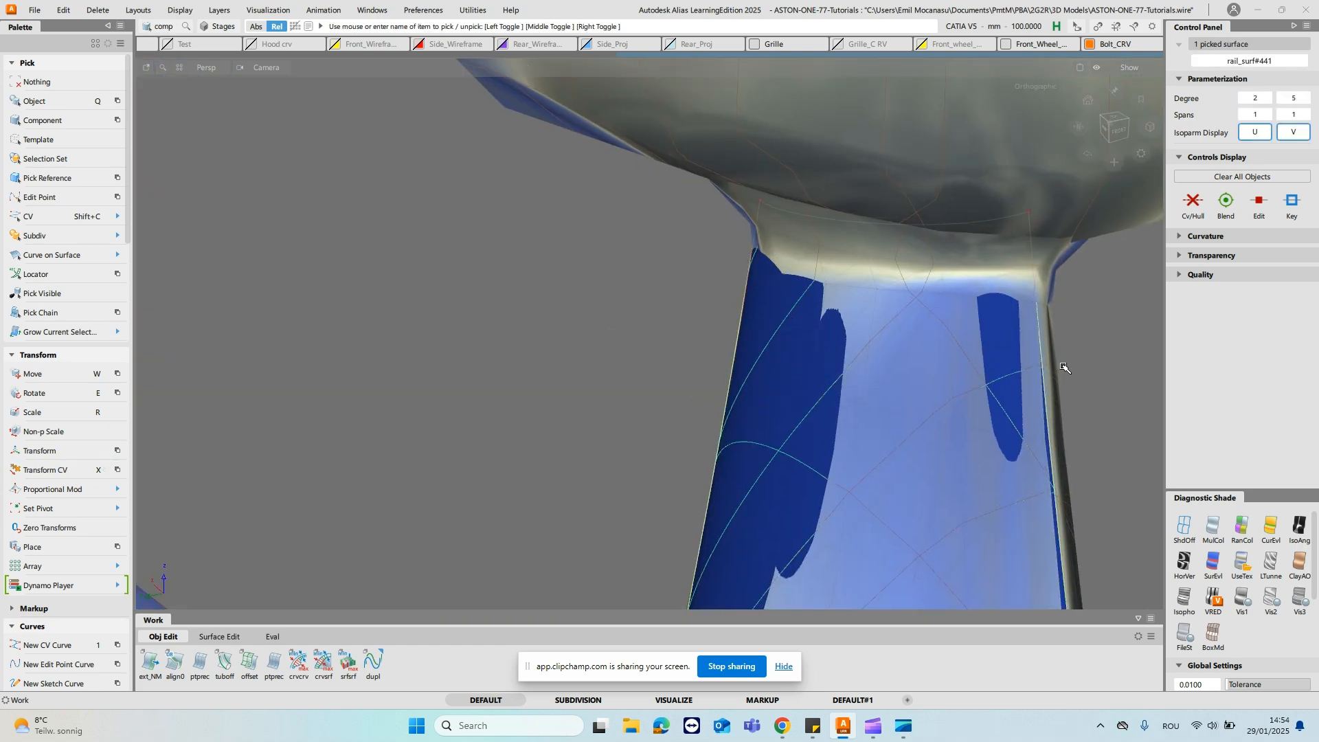
click(1184, 526)
mouse_move(993, 398)
alt+shift+mouse_down()
mouse_move(795, 311)
mouse_move(795, 329)
alt+shift+mouse_up()
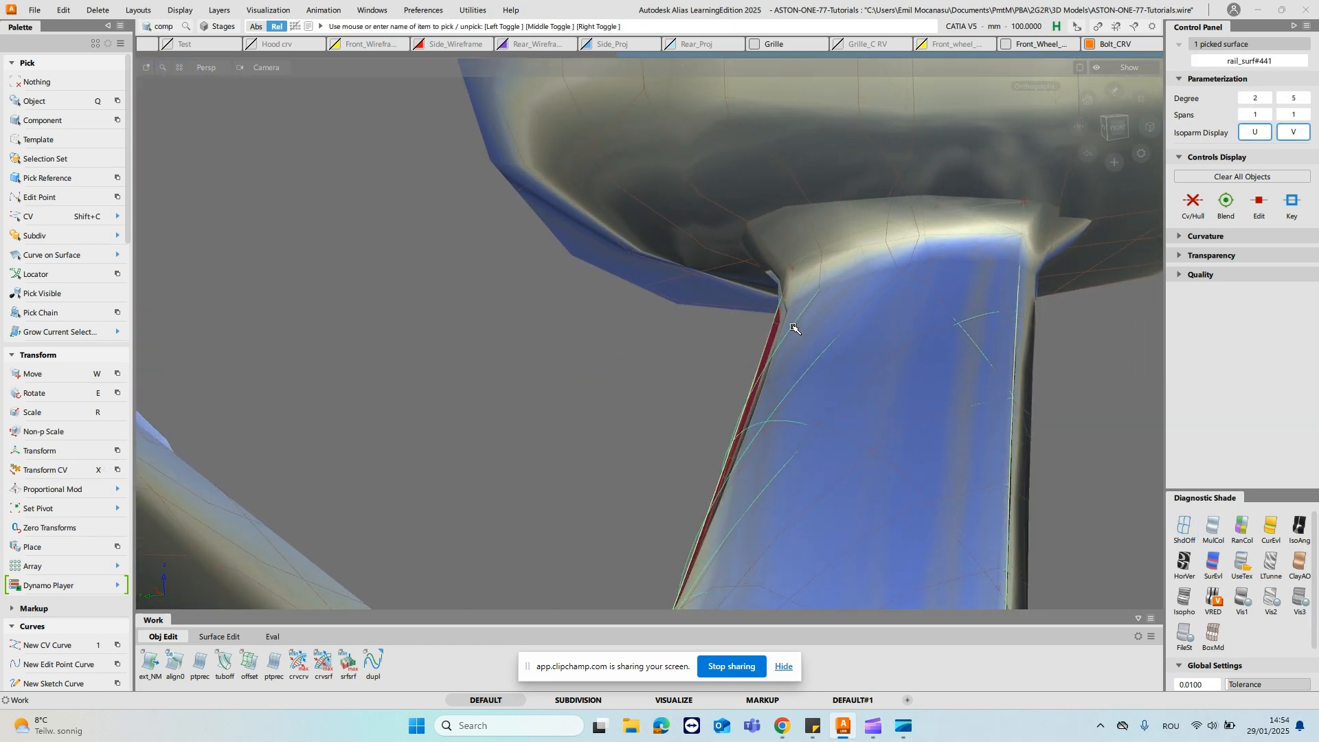
alt+shift+drag(834, 266, 840, 301)
ctrl+shift+drag(891, 414, 894, 382)
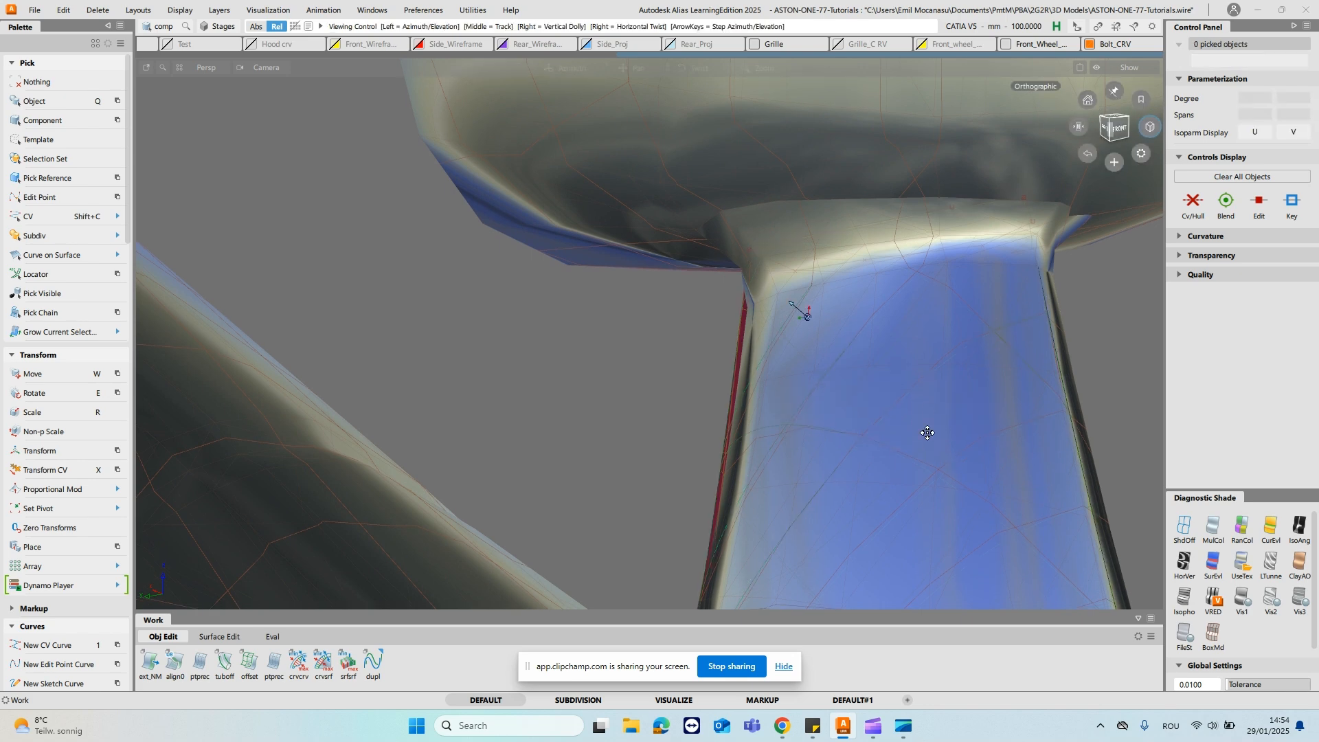
alt+shift+middle_drag(927, 433, 894, 238)
alt+shift+drag(894, 238, 824, 327)
- Turn off diagnostic shading and move a middle CV of the degree 5 base cross curve outward in NUV mode
click(1185, 528)
mouse_move(994, 489)
alt+shift+mouse_down()
mouse_move(975, 488)
mouse_move(854, 339)
mouse_move(722, 335)
alt+shift+mouse_up()
key(shift+c)
click(660, 461)
alt+shift+drag(686, 480, 713, 430)
key(x)
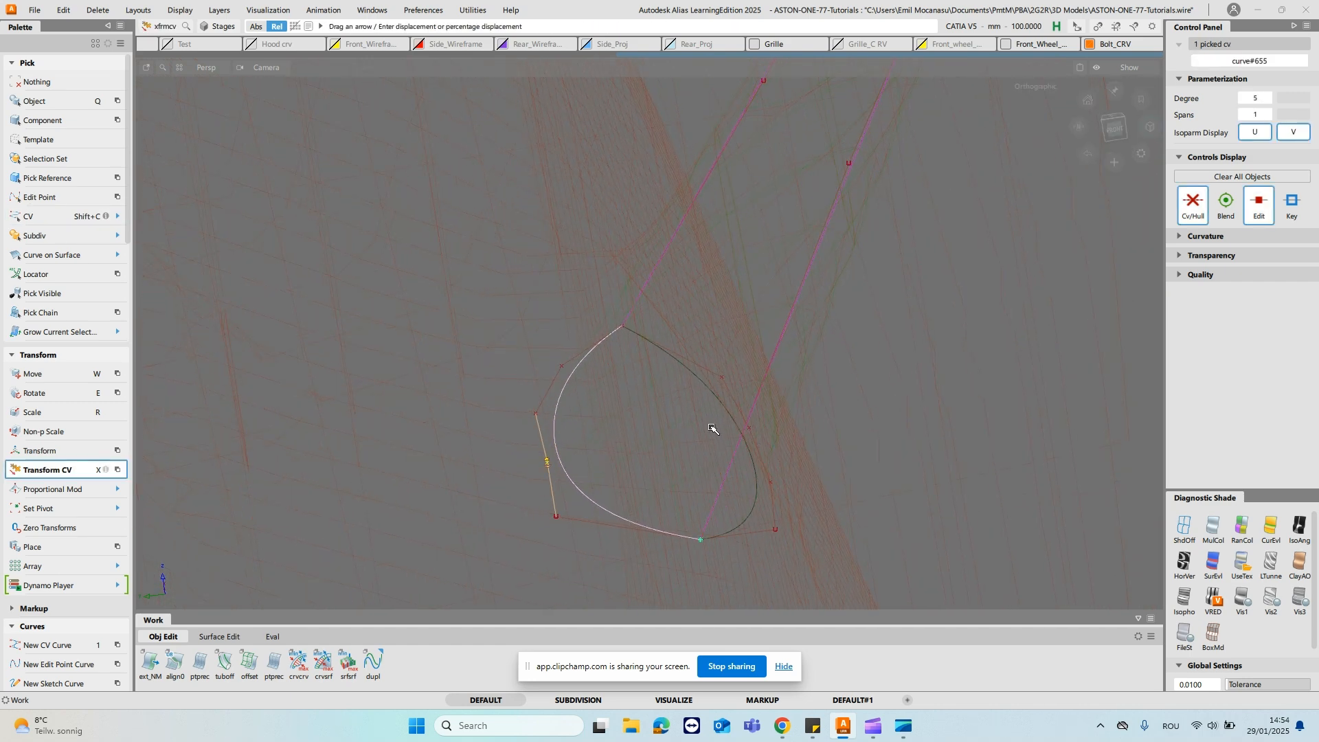
click(711, 478)
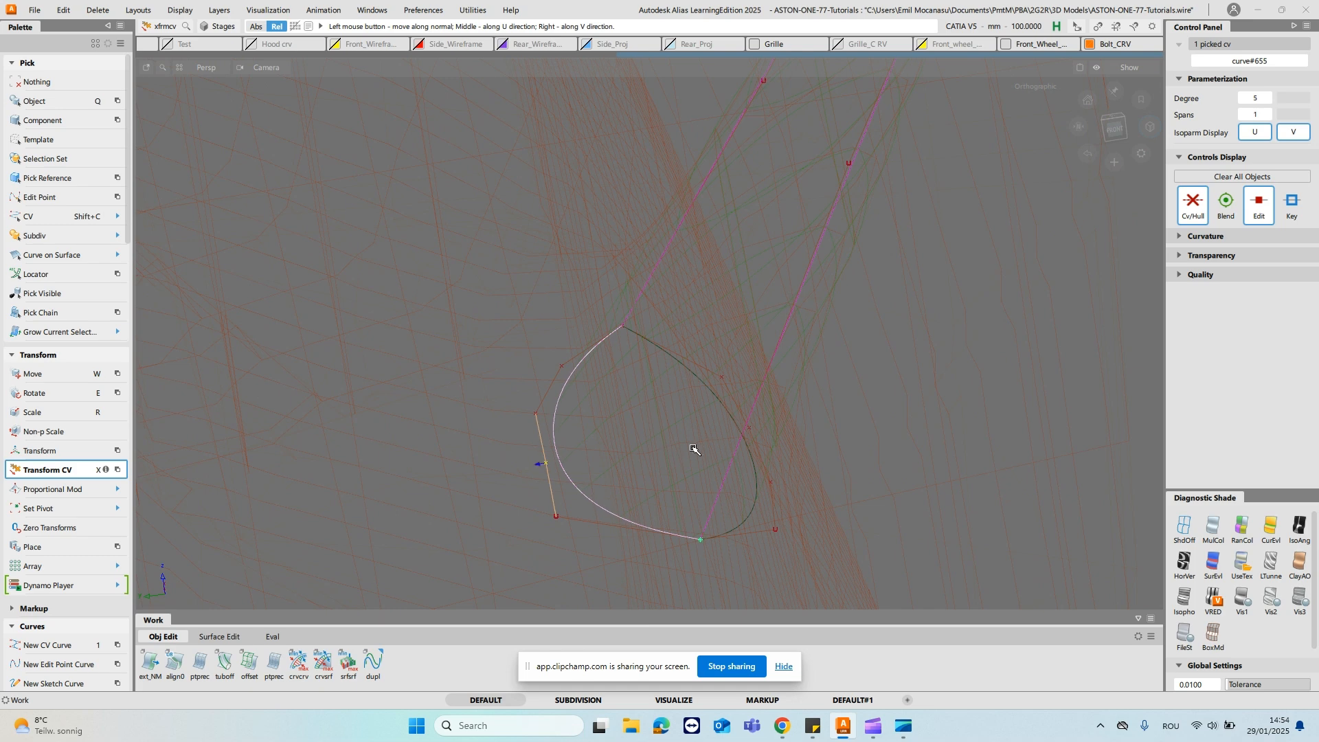
alt+shift+drag(578, 450, 598, 339)
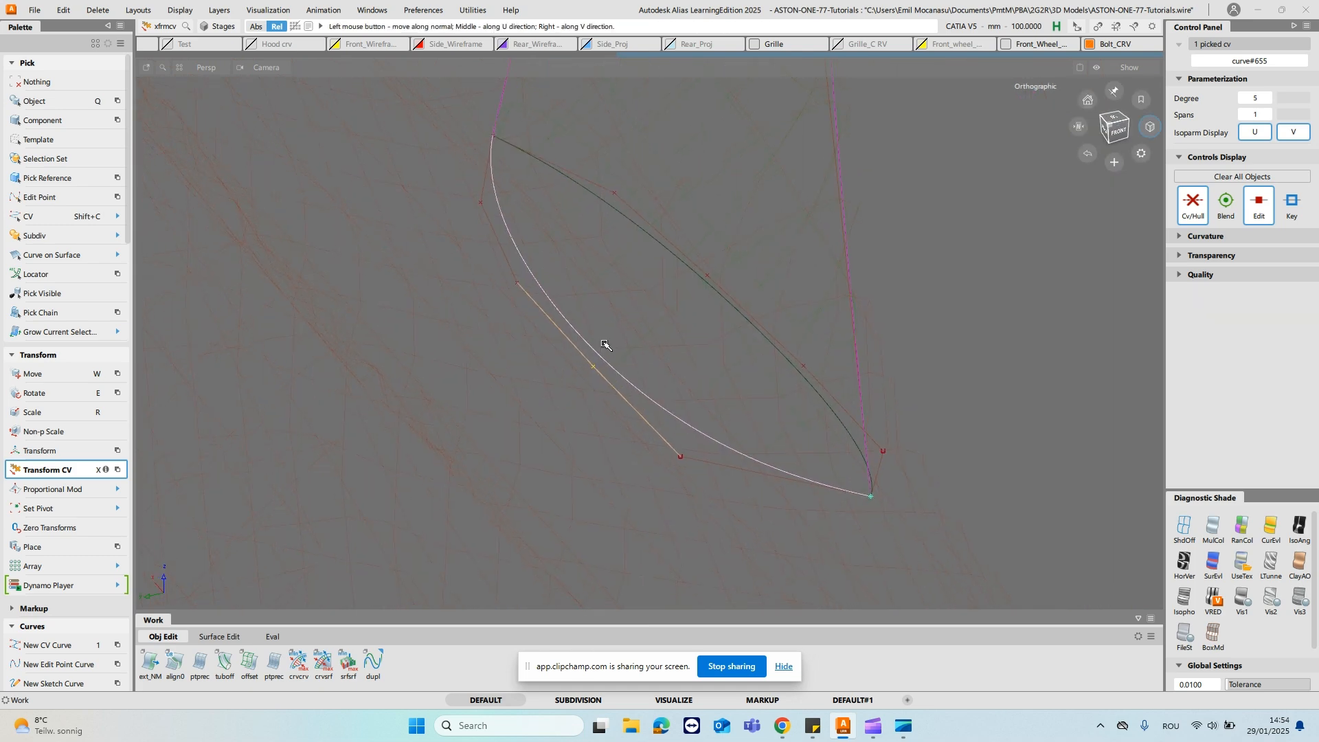
- Slide the same base curve CV along its hull to even out the CV spacing and clear the selection
key(x)
click(584, 336)
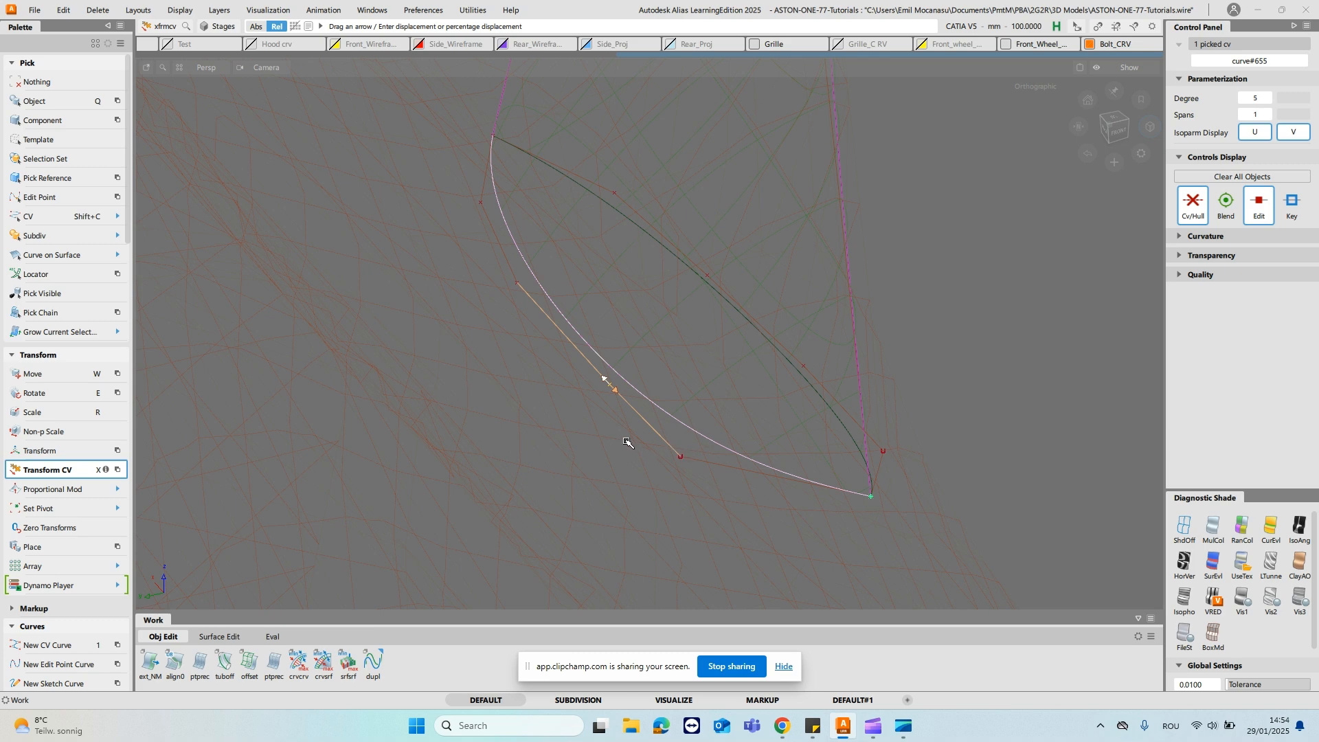
alt+shift+drag(827, 477, 775, 377)
ctrl+shift+drag(763, 257, 831, 186)
alt+shift+drag(808, 229, 840, 237)
ctrl+shift+click(700, 365)
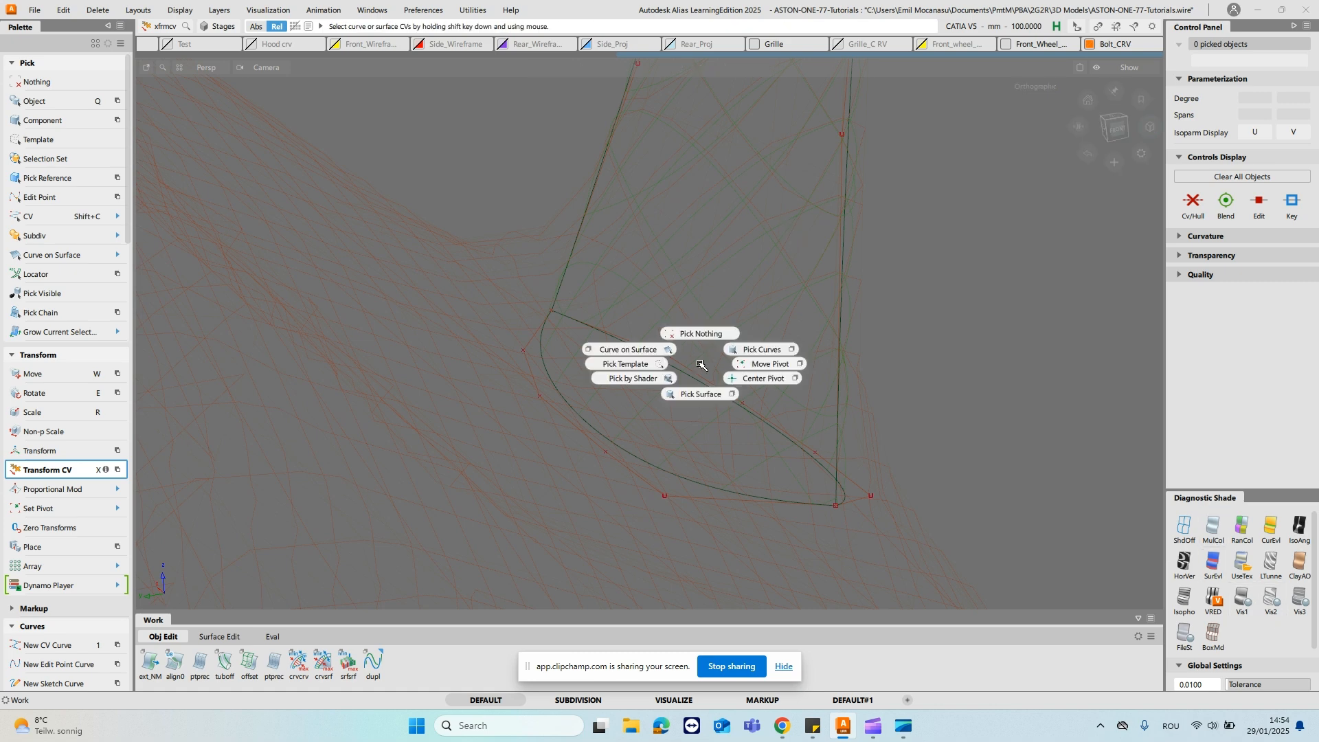
click(705, 399)
- Pick the degree 3 cross curve at the mirror housing and set its degree to 5
alt+shift+middle_drag(828, 272, 839, 356)
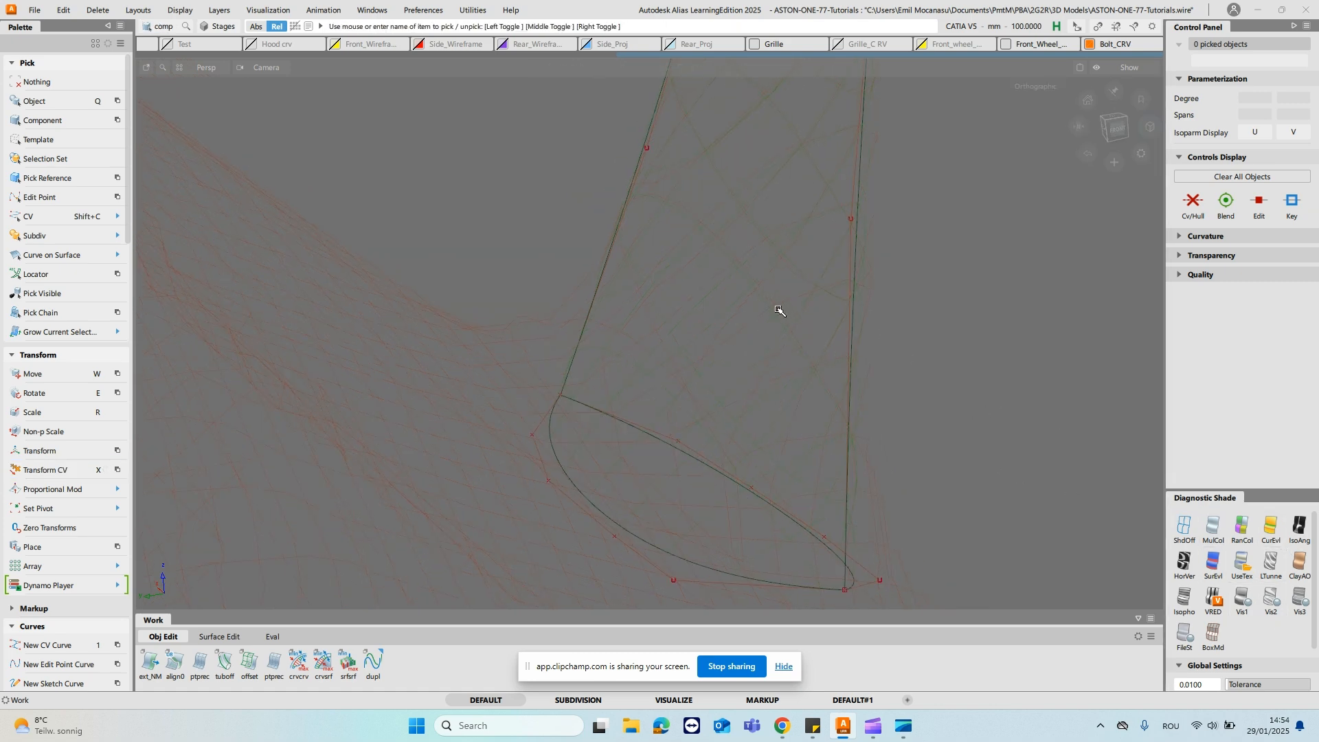
key(q)
click(785, 286)
alt+shift+middle_drag(783, 245, 812, 512)
alt+shift+middle_drag(694, 89, 712, 263)
alt+shift+click(874, 345)
alt+shift+drag(881, 354, 941, 382)
alt+shift+drag(887, 345, 913, 421)
ctrl+shift+drag(845, 390, 854, 418)
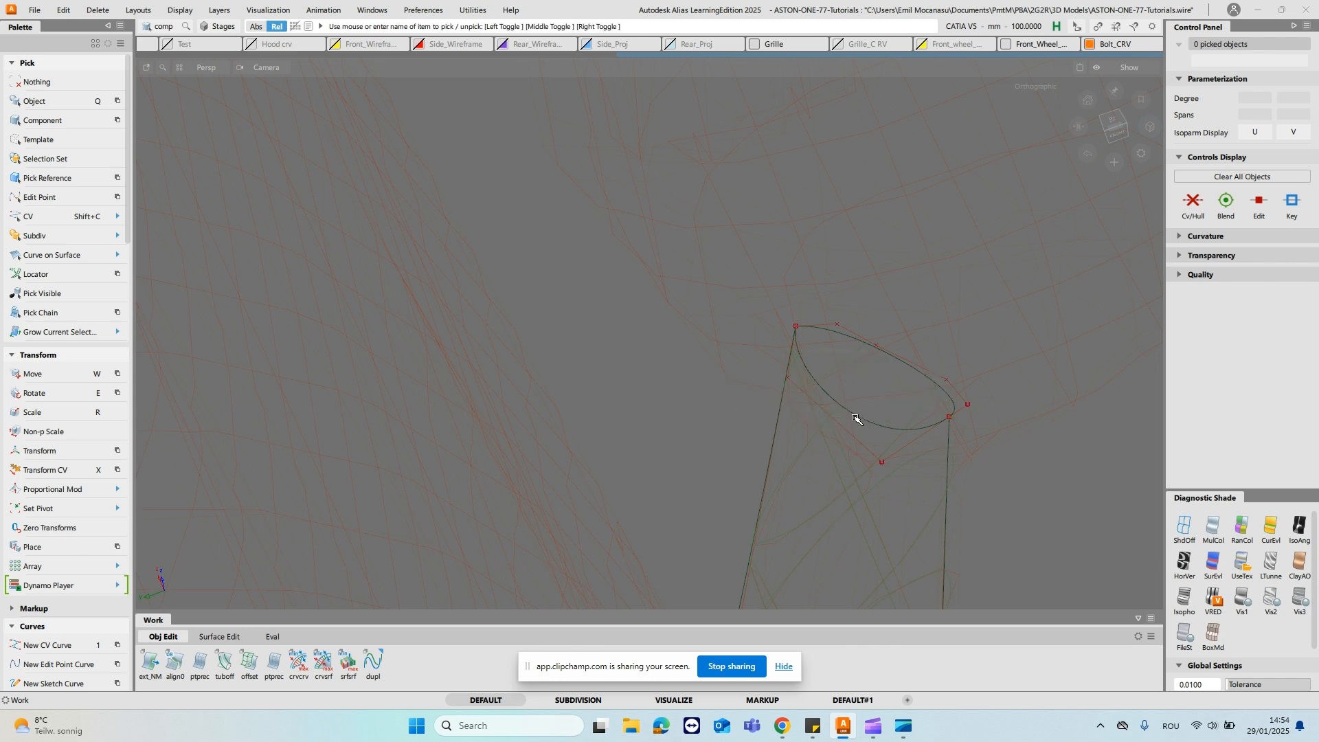
click(971, 407)
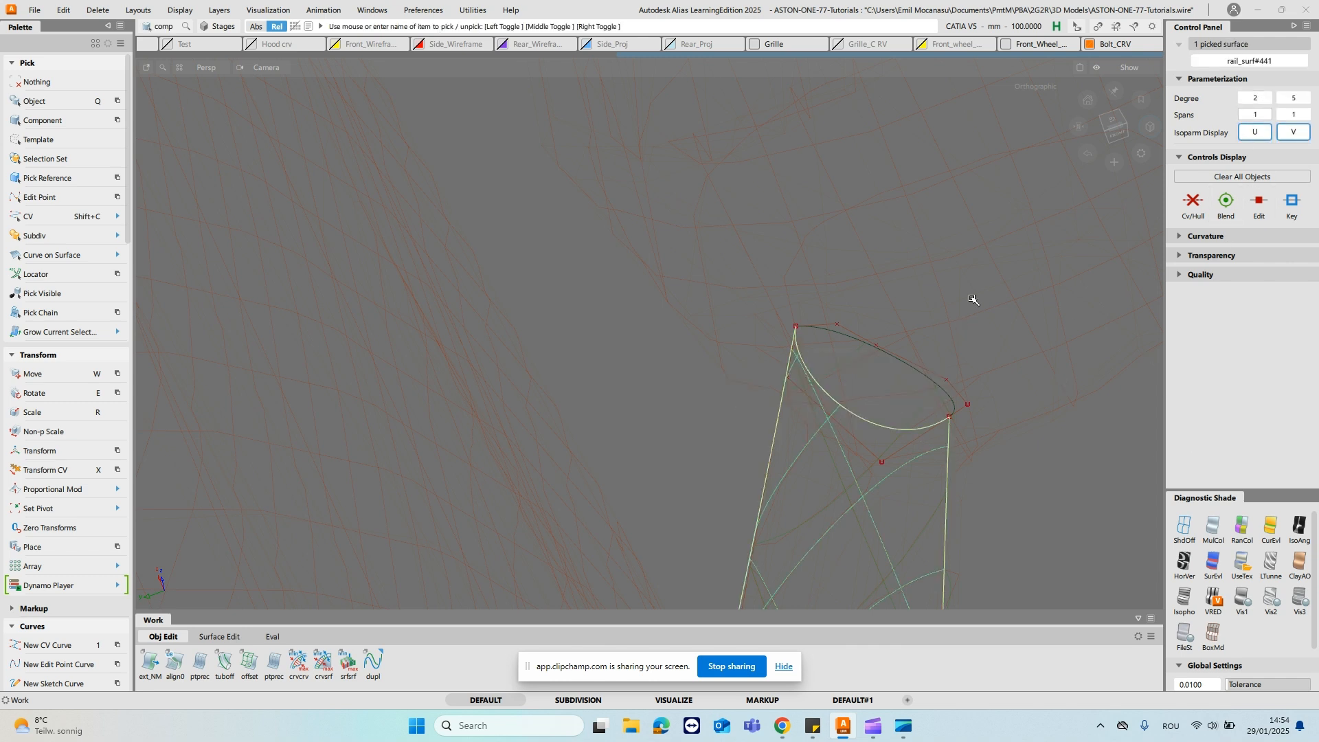
click(968, 330)
ctrl+shift+drag(863, 449, 884, 438)
click(875, 456)
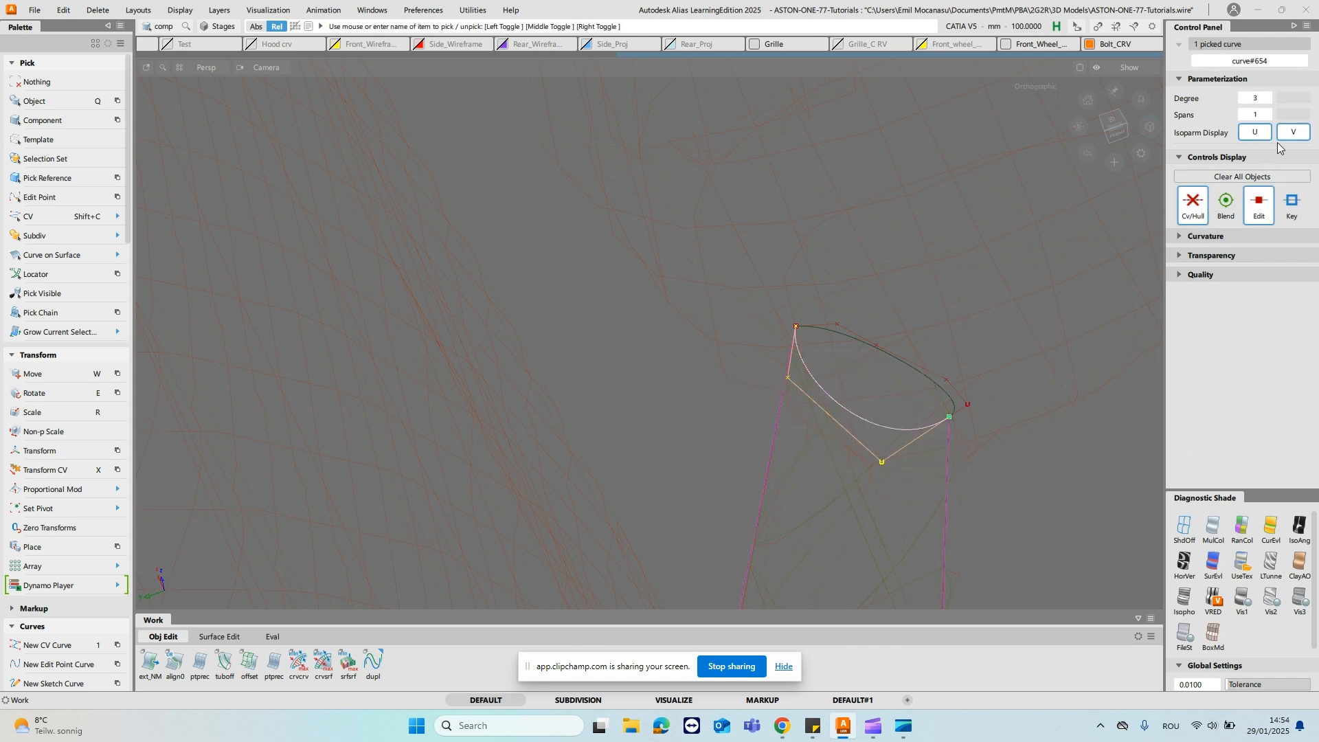
click(1267, 97)
click(1267, 98)
- Pick a middle CV of the opposite housing cross curve, curve#653, and move it slightly outward in NUV mode
alt+shift+drag(1107, 268, 927, 257)
ctrl+shift+drag(910, 372, 931, 403)
alt+shift+middle_drag(931, 404, 802, 400)
alt+shift+right_drag(802, 400, 848, 216)
drag(744, 328, 782, 350)
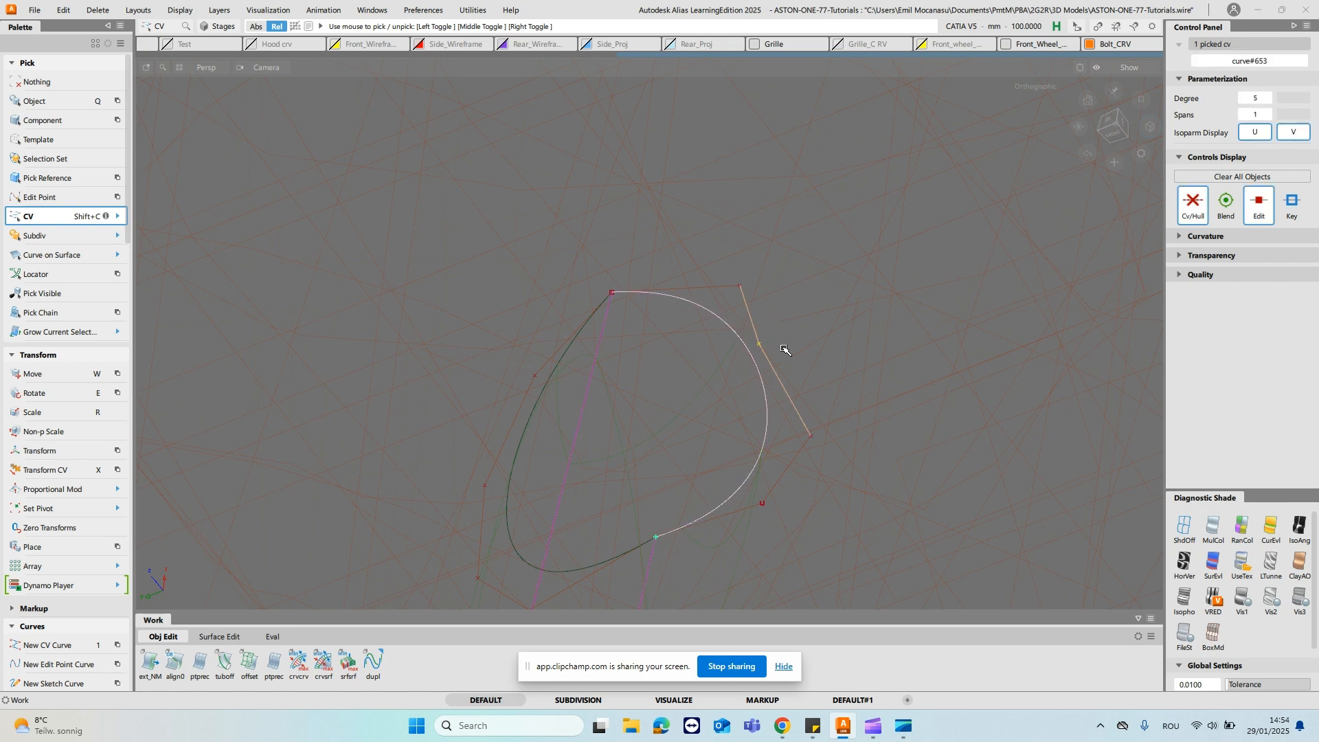
key(x)
click(786, 387)
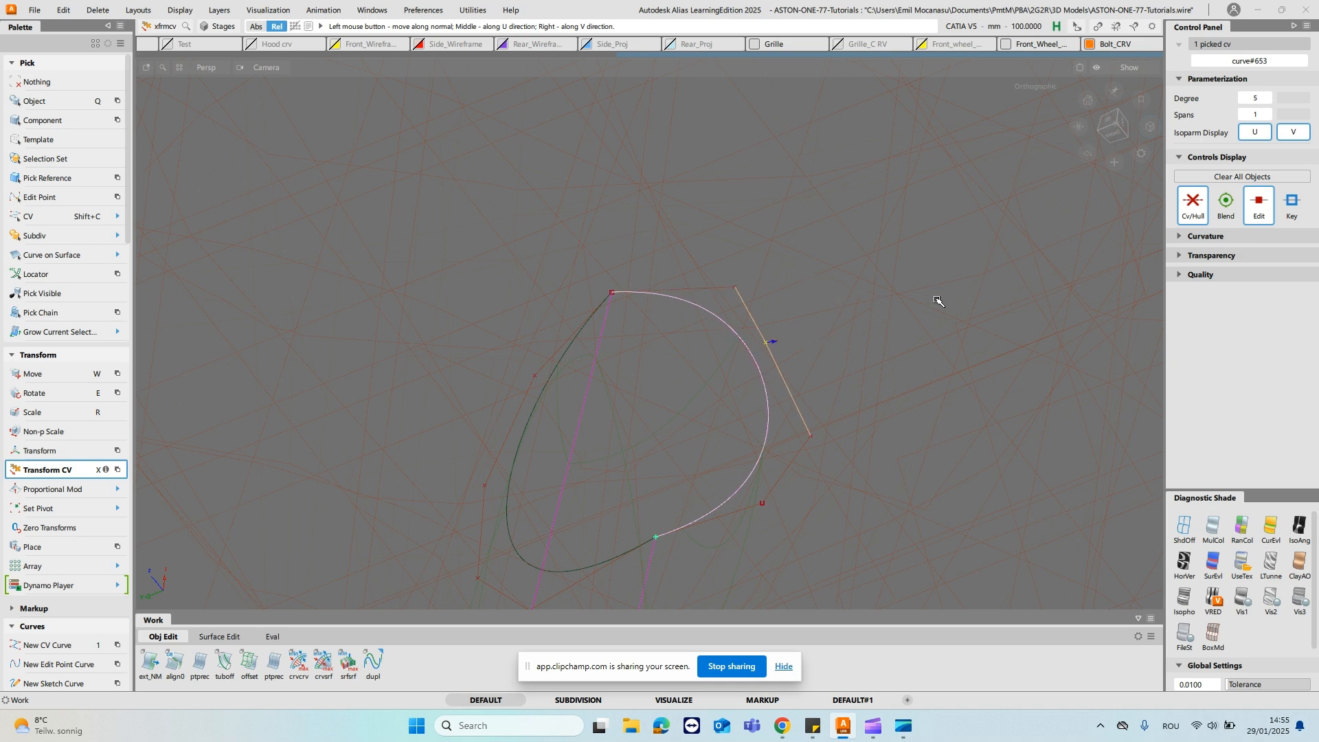
click(852, 302)
- Refine a middle CV of the raised-degree housing cross curve, curve#654, in NUV mode to fit the mesh
alt+shift+right_drag(852, 302, 765, 401)
alt+shift+middle_drag(766, 400, 834, 277)
alt+shift+drag(660, 315, 688, 262)
click(685, 220)
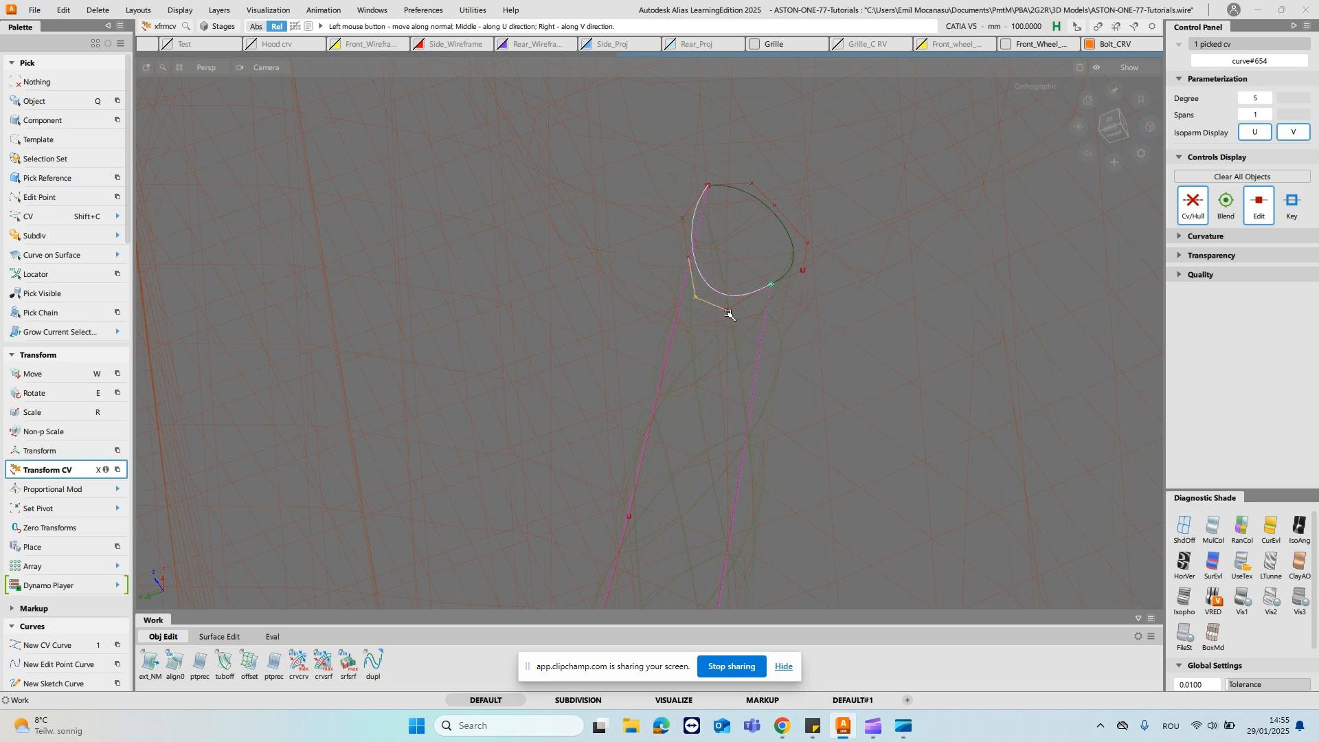
alt+shift+right_drag(856, 389, 814, 425)
alt+shift+middle_drag(814, 424, 886, 331)
ctrl+shift+drag(827, 356, 815, 316)
ctrl+shift+drag(733, 310, 737, 346)
- Turn on diagnostic shading and examine how the stalk surfaces follow the mesh from housing to base
click(1215, 531)
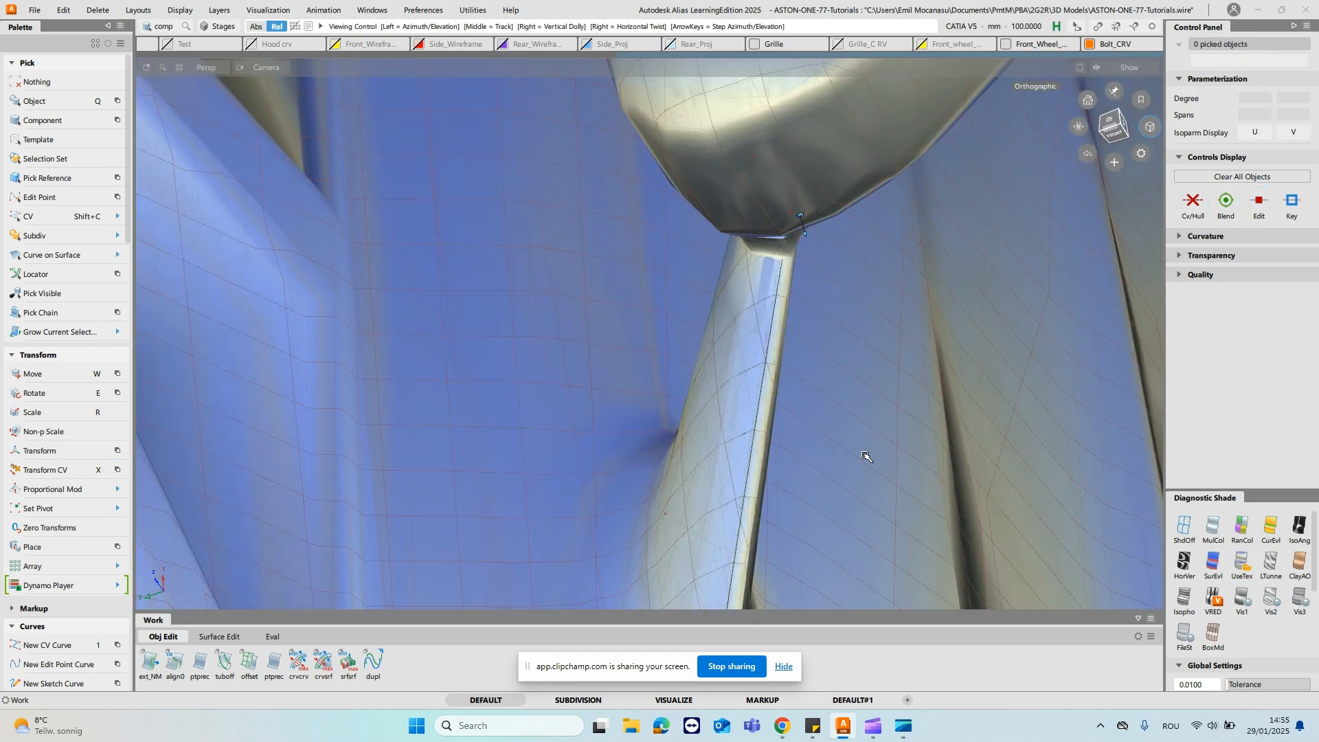
alt+shift+drag(869, 456, 824, 362)
alt+shift+middle_drag(824, 362, 847, 276)
alt+shift+drag(715, 274, 775, 264)
alt+shift+right_drag(775, 264, 871, 172)
alt+shift+middle_drag(872, 172, 839, 268)
ctrl+shift+drag(839, 268, 823, 305)
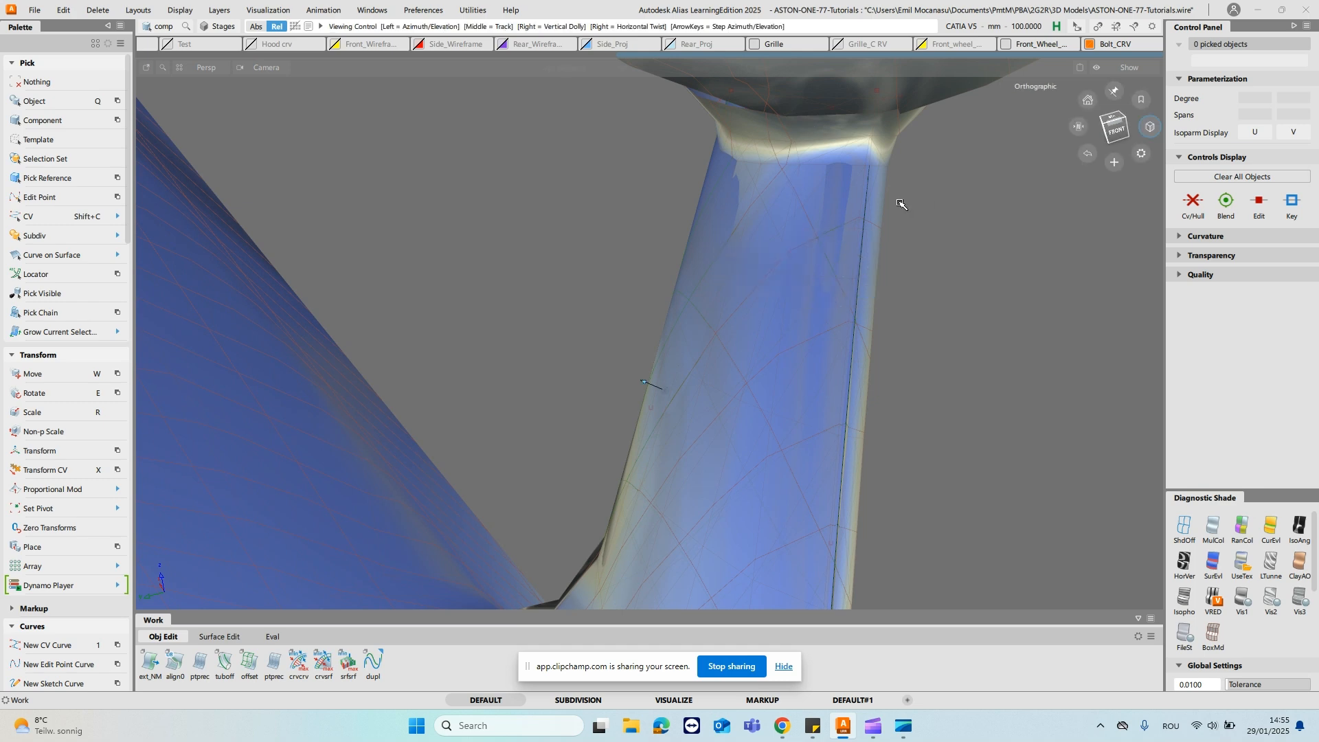
alt+shift+drag(921, 195, 831, 197)
alt+shift+right_drag(831, 198, 764, 272)
alt+shift+middle_drag(764, 271, 838, 183)
alt+shift+drag(665, 479, 655, 530)
- Pick two neighbouring CVs of the base cross curve, curve#655, and move them in NUV mode to fit the mesh
click(667, 603)
alt+shift+drag(641, 465, 632, 499)
click(663, 470)
click(653, 544)
click(609, 544)
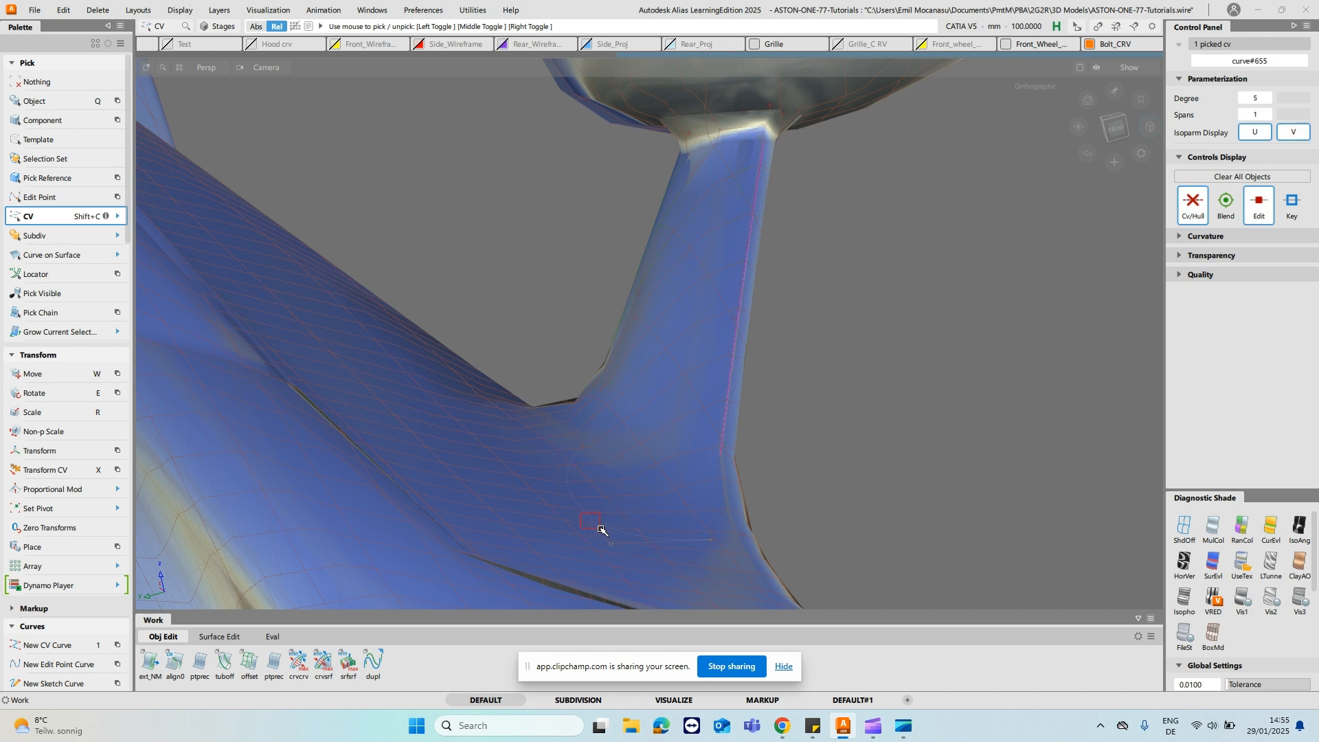
key(x)
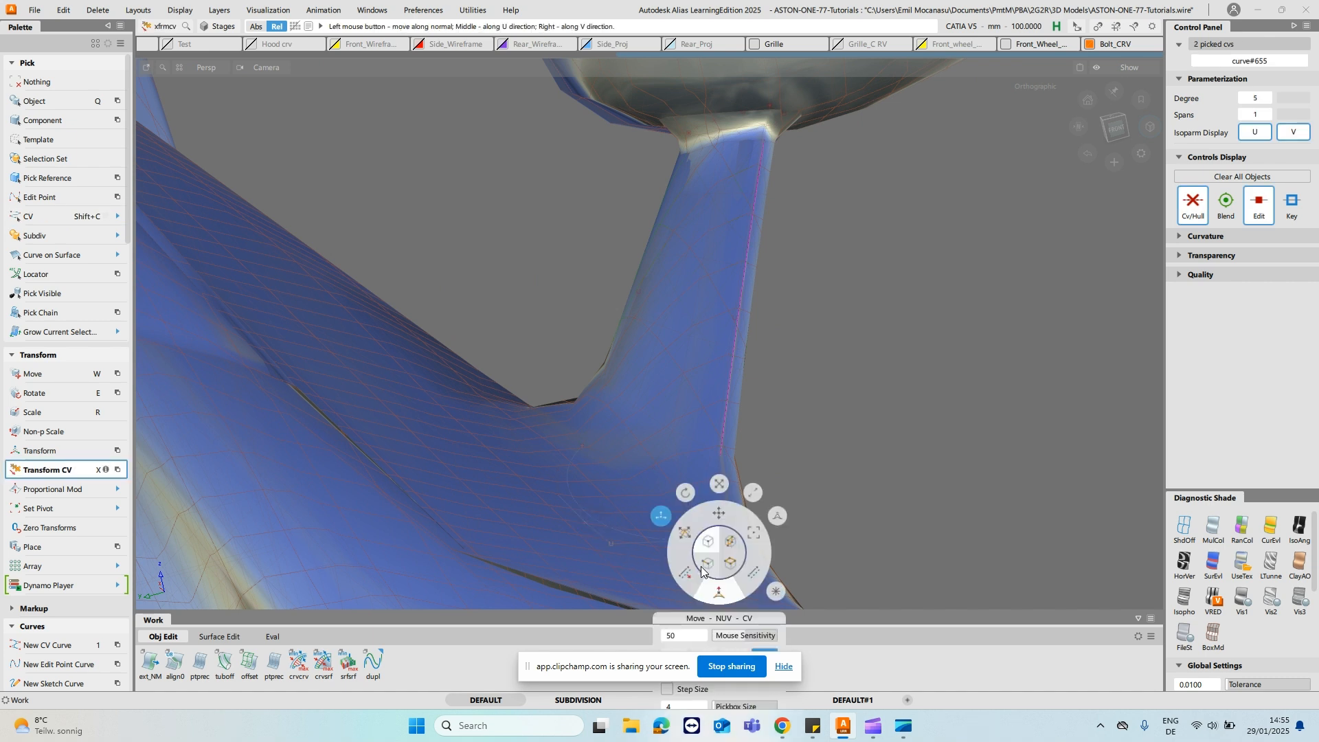
click(720, 600)
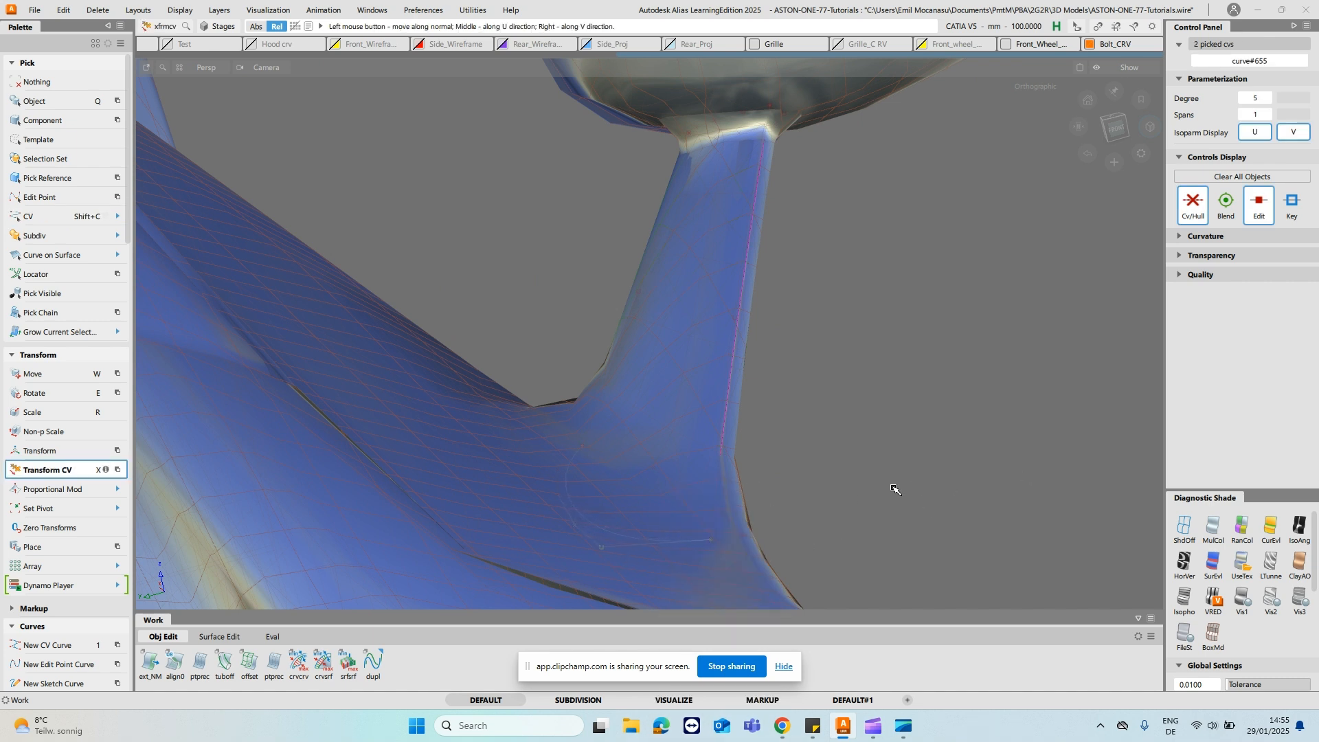
alt+shift+drag(789, 415, 664, 290)
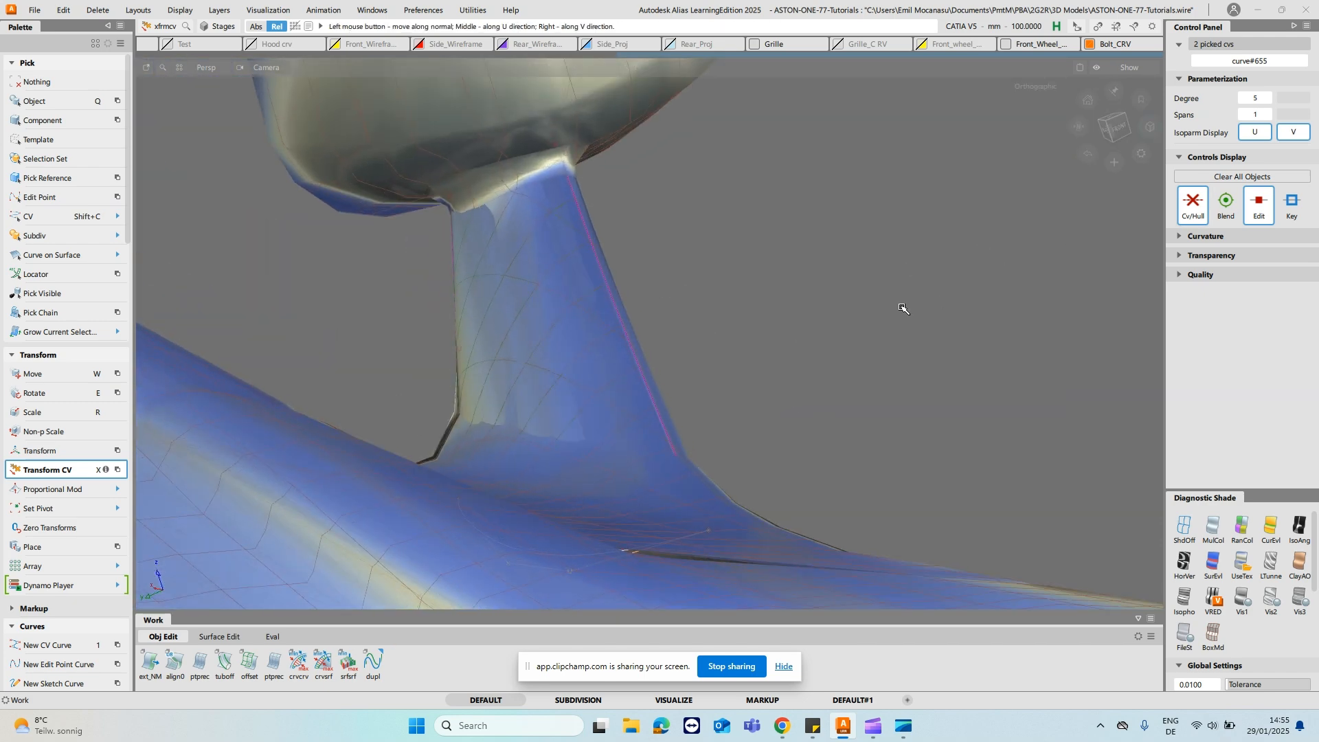
- Slide the two picked base curve CVs along their hull and clear the selection
alt+shift+drag(909, 338, 913, 392)
key(x)
click(873, 364)
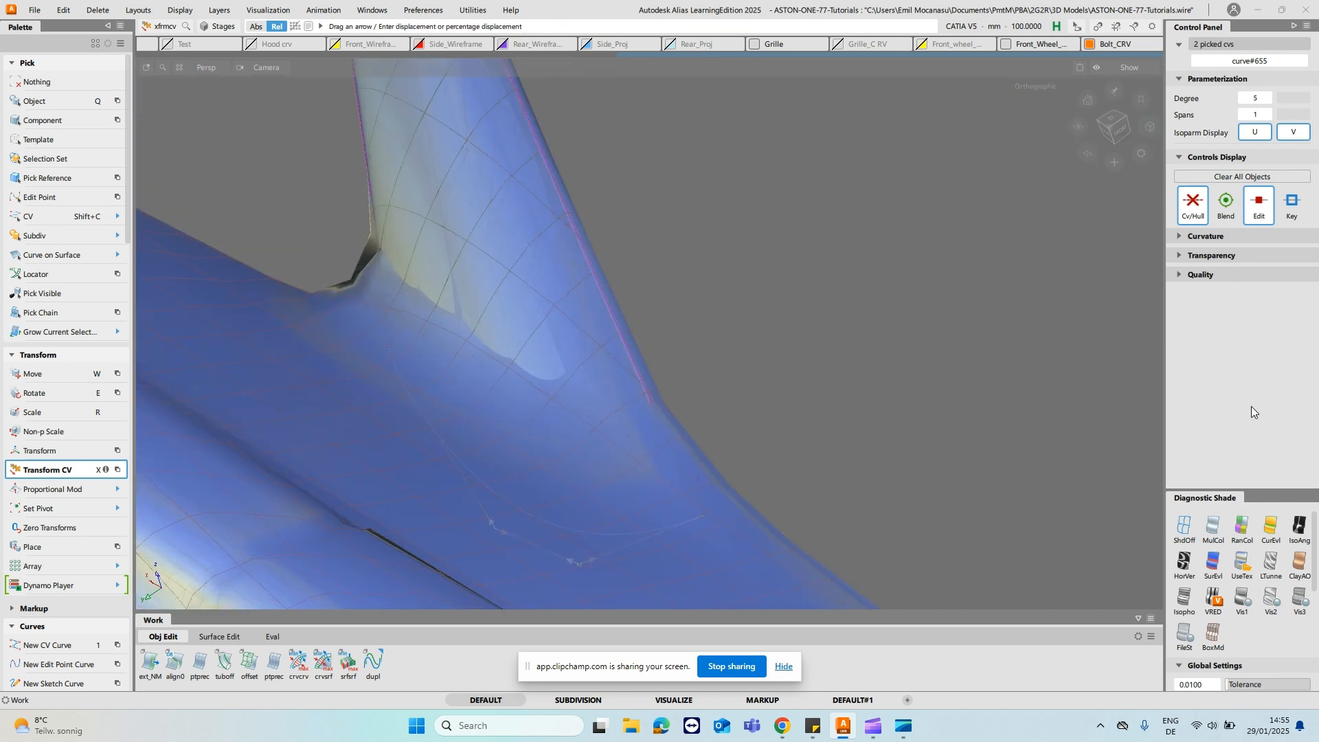
alt+shift+drag(789, 342, 730, 325)
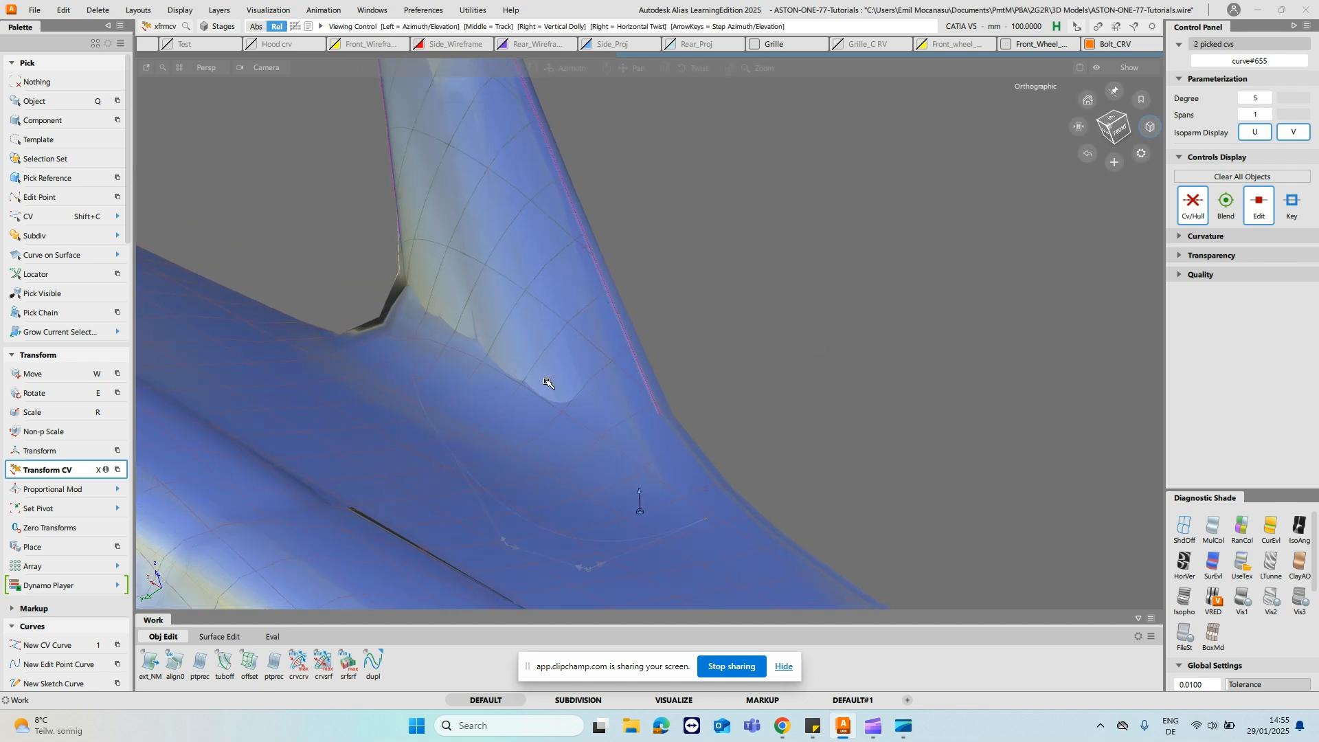
click(659, 495)
alt+shift+middle_drag(643, 504, 654, 430)
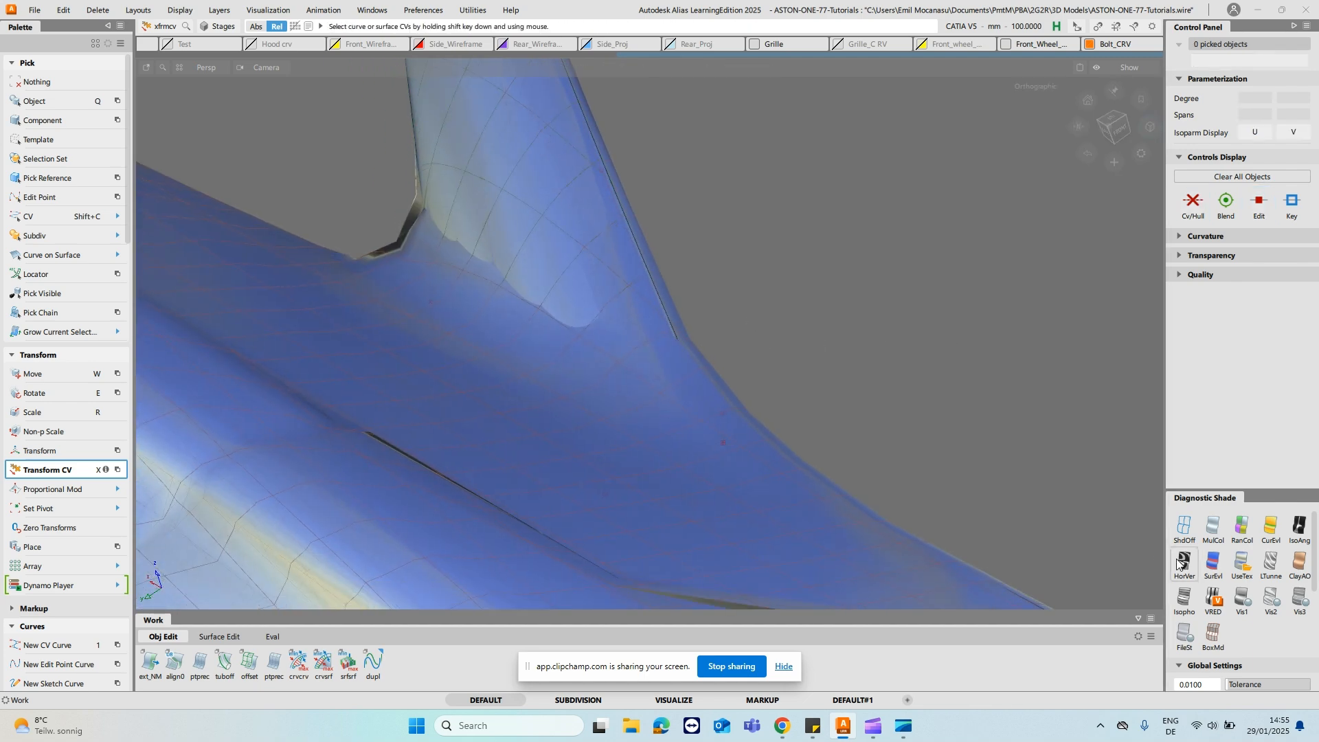
- Turn off shading and adjust the two CVs nearest the upper end of the base cross curve in NUV mode
click(1184, 528)
key(shift+c)
drag(496, 394, 506, 395)
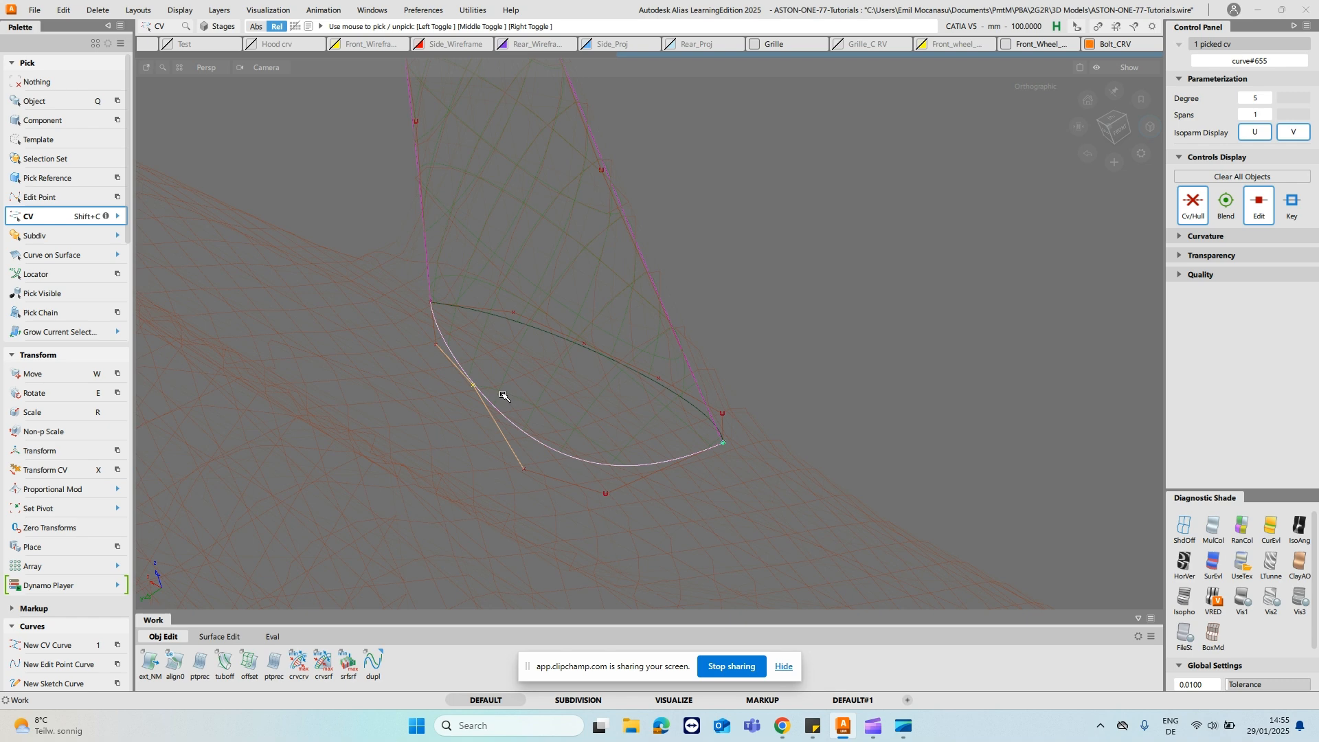
key(x)
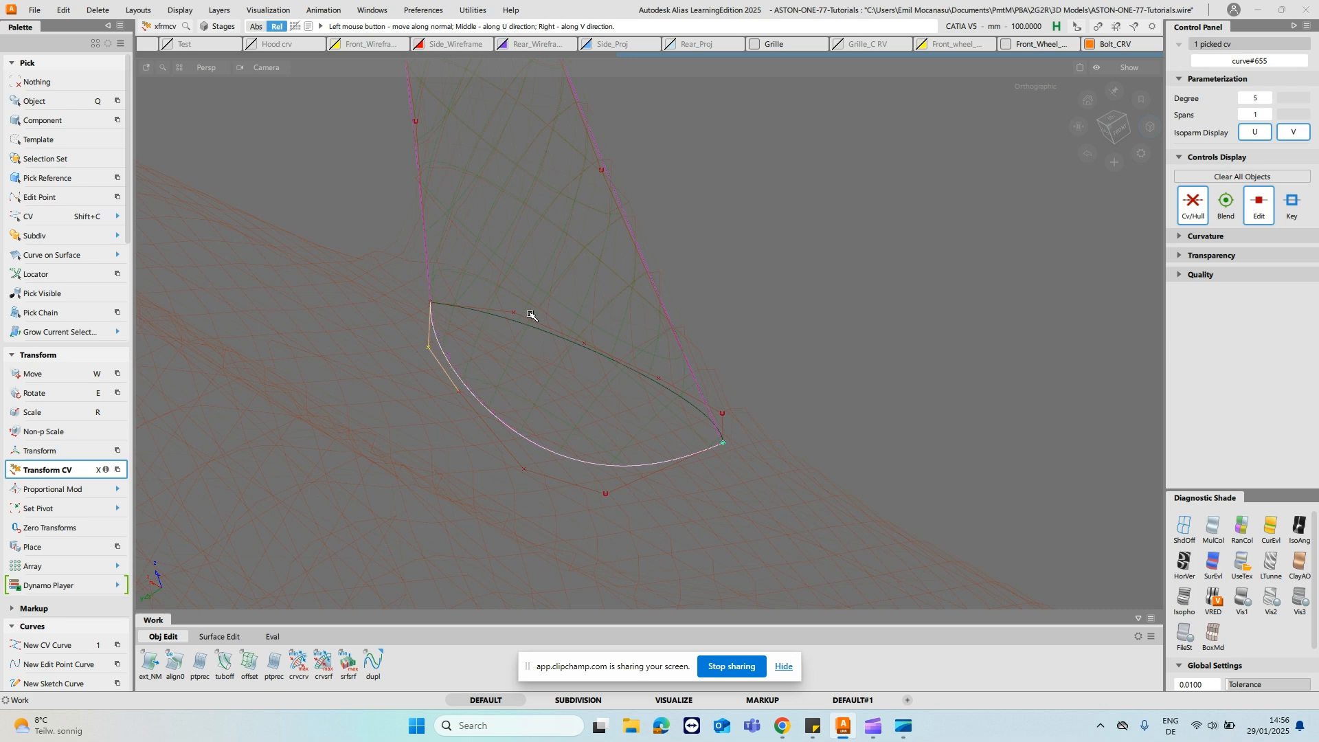
ctrl+shift+drag(532, 278, 530, 176)
alt+shift+middle_drag(491, 114, 565, 326)
alt+shift+drag(566, 326, 716, 367)
alt+shift+right_drag(716, 366, 614, 288)
alt+shift+drag(615, 288, 480, 327)
alt+shift+right_drag(481, 327, 507, 378)
alt+shift+middle_drag(507, 378, 513, 230)
alt+shift+right_drag(512, 230, 553, 327)
alt+shift+middle_drag(552, 327, 542, 245)
- Slide the third CV of the base cross curve along its hull toward the curve's upper end
key(shift+c)
click(600, 465)
key(x)
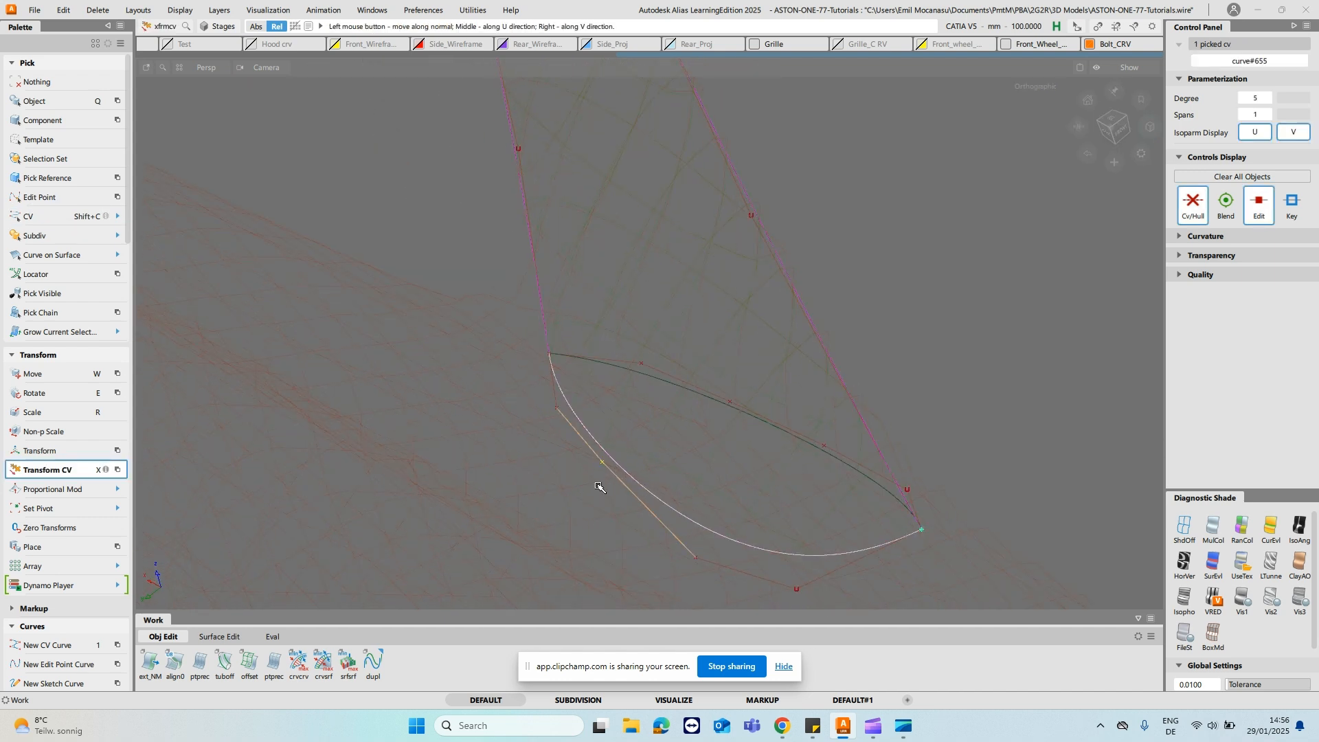
click(591, 471)
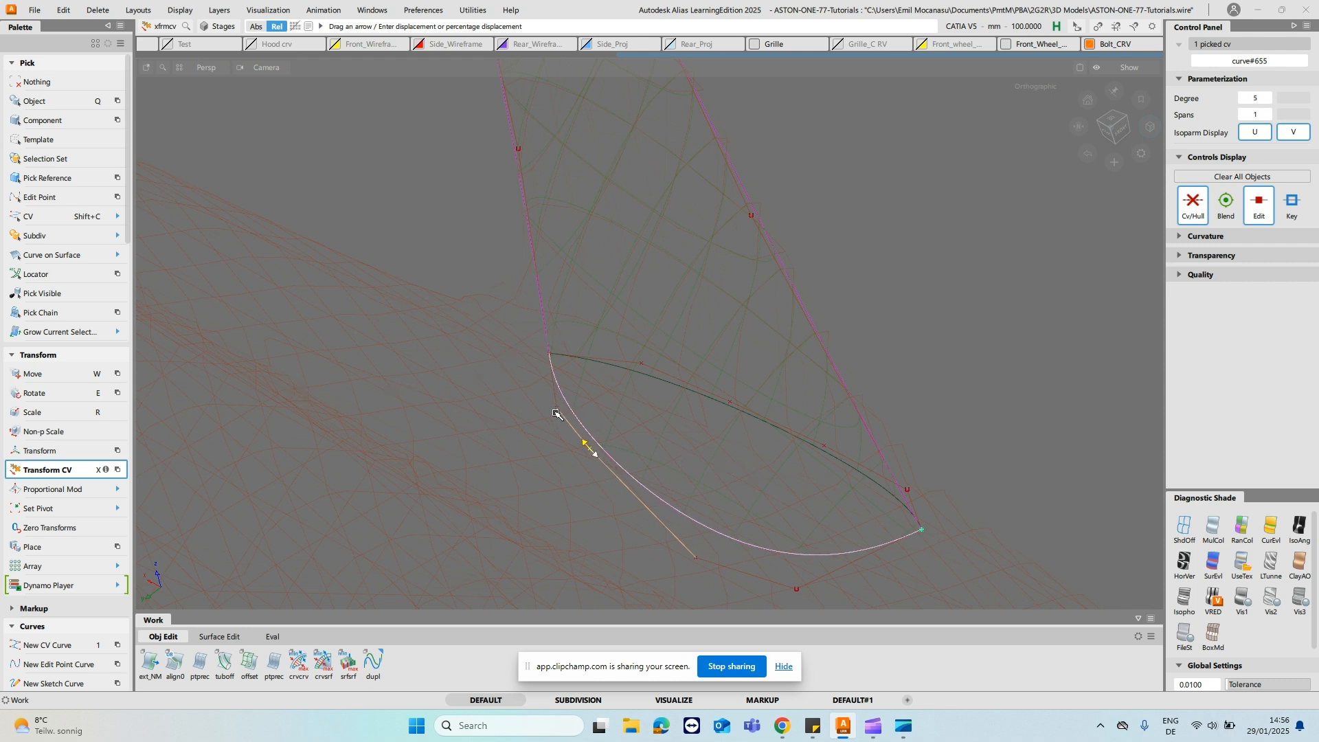
ctrl+shift+drag(569, 299, 572, 268)
- Apply random color shading to the surfaces and hide the mesh layer through the Object Lister
click(1273, 539)
mouse_move(883, 323)
alt+shift+mouse_down()
mouse_move(677, 421)
mouse_move(704, 372)
mouse_move(659, 380)
mouse_move(509, 356)
mouse_move(671, 316)
mouse_move(886, 441)
mouse_move(754, 465)
mouse_move(898, 378)
mouse_move(839, 559)
mouse_move(1067, 536)
mouse_move(783, 431)
mouse_move(809, 390)
alt+shift+mouse_up()
key(ctrl+l)
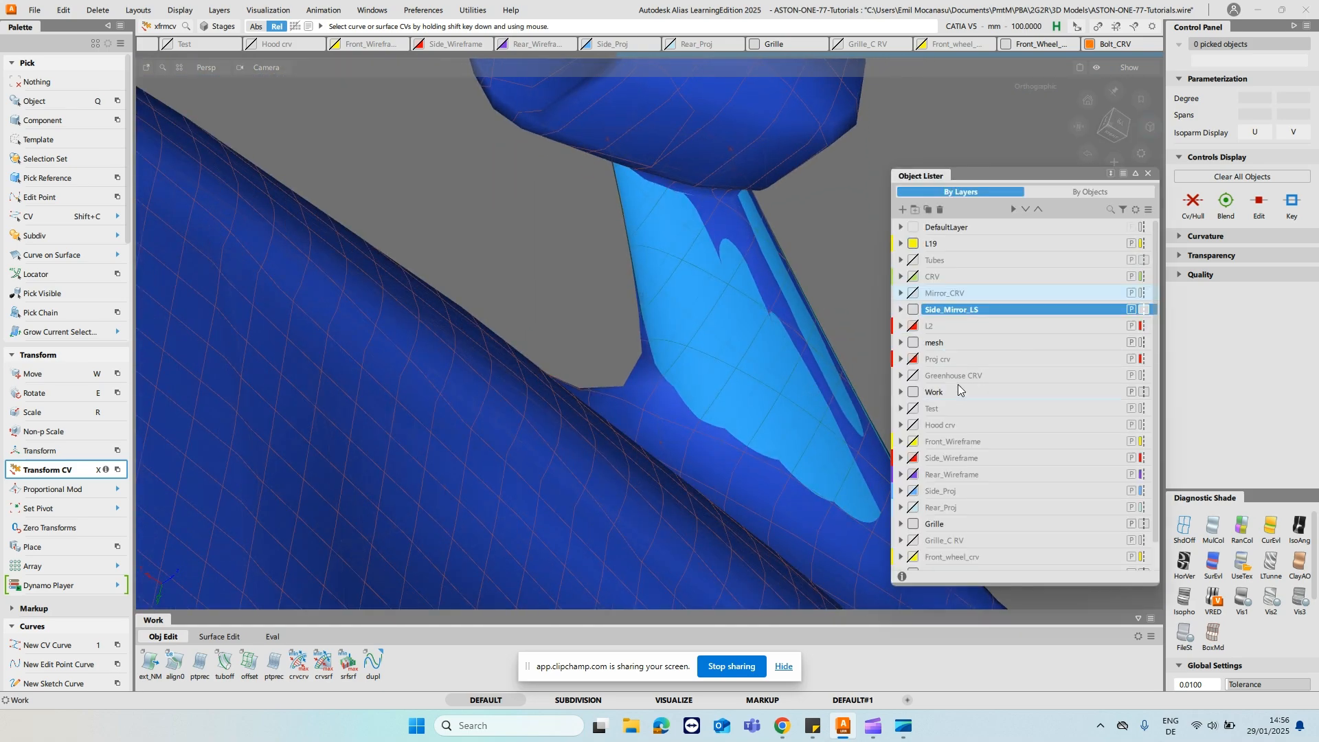
click(914, 343)
alt+shift+drag(790, 309, 653, 269)
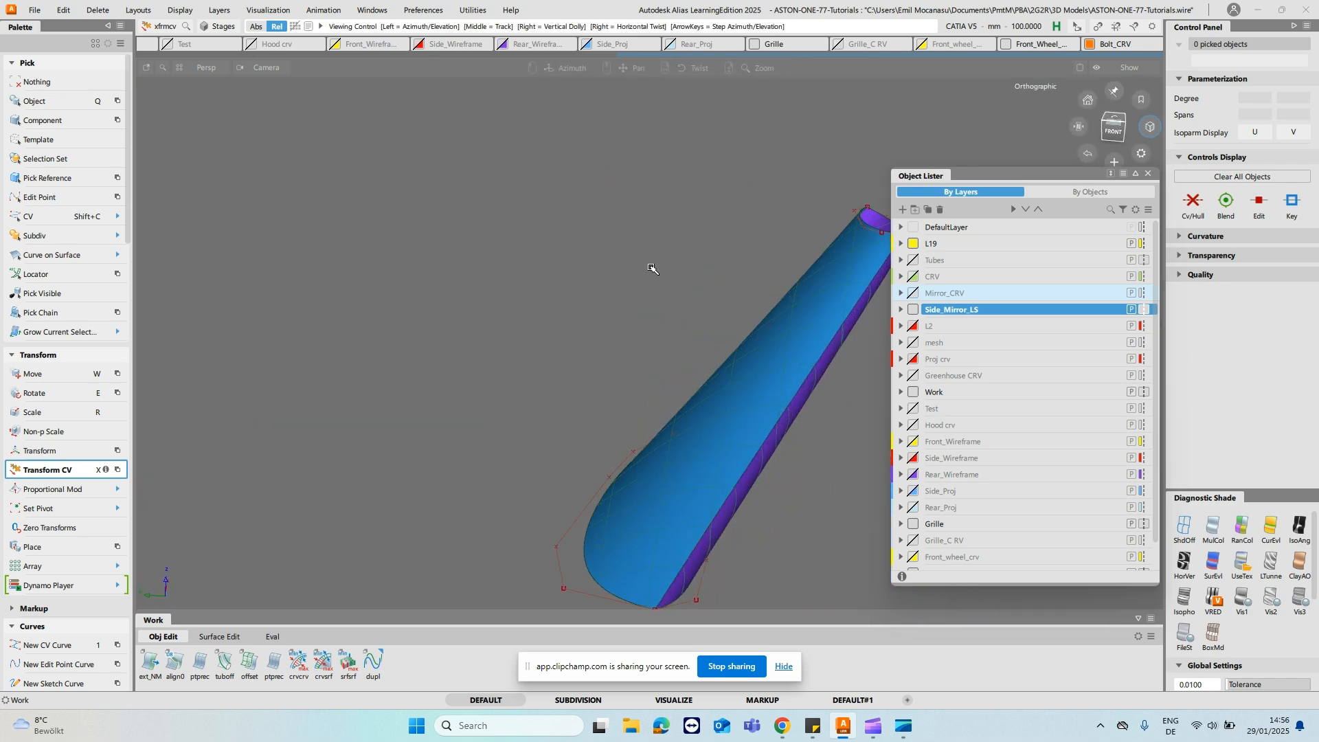
alt+shift+middle_drag(653, 268, 357, 272)
alt+shift+drag(604, 307, 532, 307)
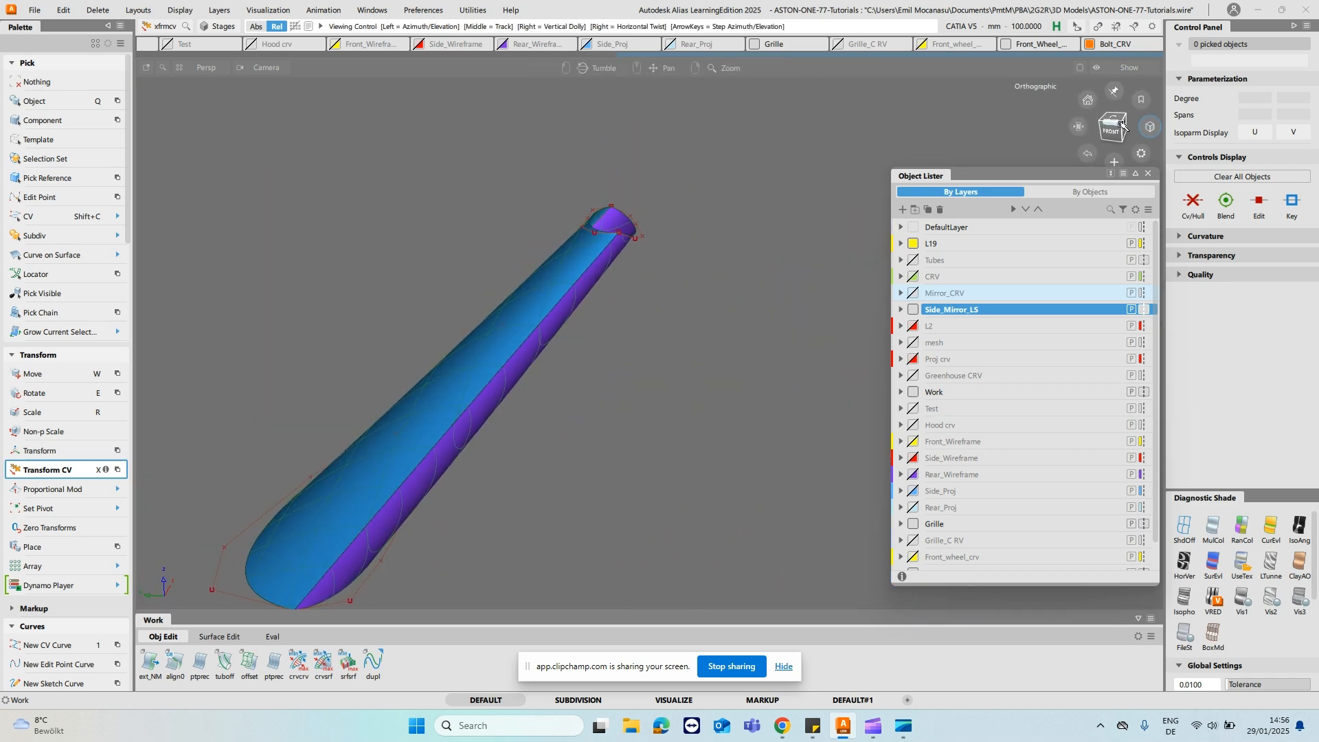
click(1147, 173)
- Change the diagnostic shading and examine the stalk's shape and its meeting with the door and mirror housing
alt+shift+drag(790, 413, 670, 415)
alt+shift+right_drag(671, 415, 658, 338)
alt+shift+middle_drag(658, 338, 830, 211)
drag(546, 347, 573, 394)
click(1244, 575)
mouse_move(821, 374)
alt+shift+mouse_down()
mouse_move(803, 421)
mouse_move(774, 291)
mouse_move(659, 481)
alt+shift+mouse_up()
alt+shift+middle_drag(652, 493, 642, 568)
mouse_move(847, 444)
alt+shift+mouse_down()
mouse_move(880, 386)
mouse_move(763, 353)
mouse_move(839, 171)
mouse_move(872, 327)
mouse_move(996, 203)
alt+shift+mouse_up()
mouse_move(839, 285)
alt+shift+mouse_down()
mouse_move(851, 318)
mouse_move(777, 247)
mouse_move(907, 233)
mouse_move(978, 277)
mouse_move(1016, 274)
mouse_move(859, 341)
mouse_move(825, 264)
alt+shift+mouse_up()
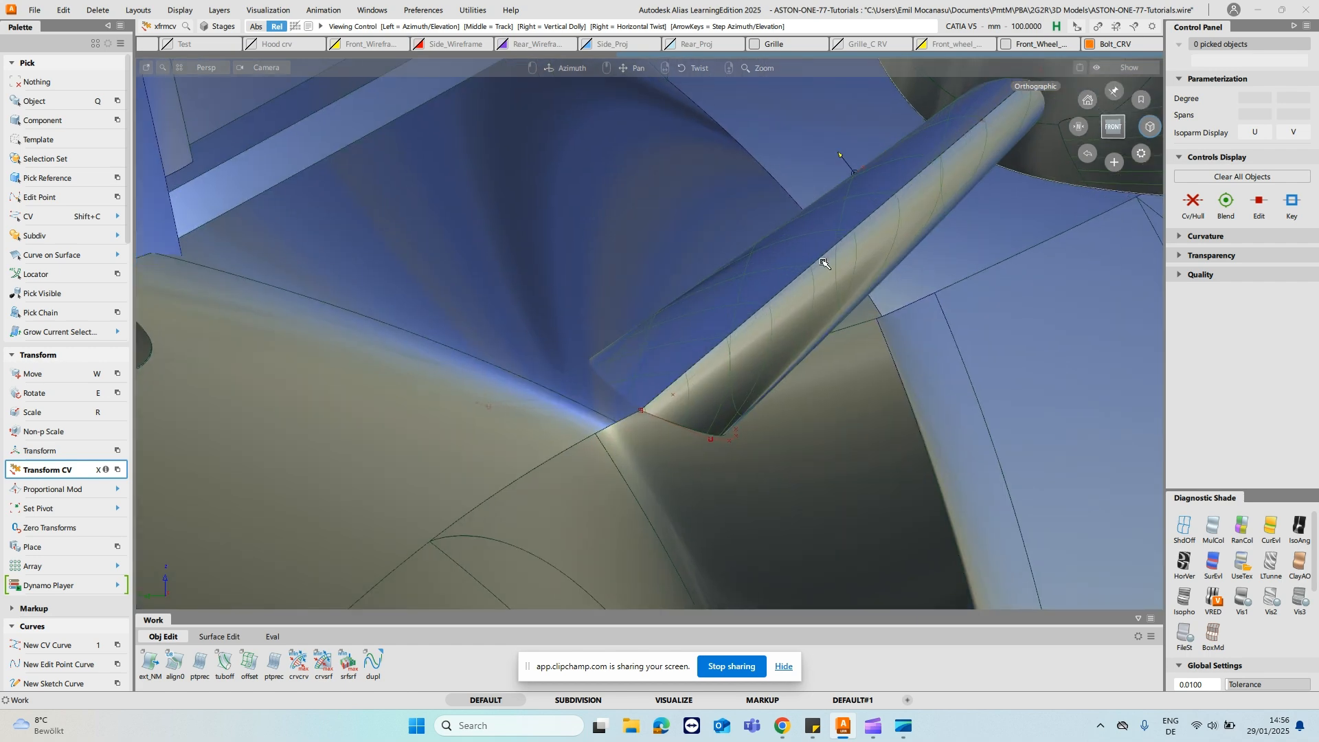
alt+shift+drag(892, 307, 685, 375)
click(739, 347)
alt+shift+middle_drag(739, 347, 529, 540)
alt+shift+drag(733, 318, 826, 406)
alt+shift+drag(721, 503, 570, 458)
alt+shift+drag(586, 406, 646, 442)
alt+shift+drag(788, 303, 748, 385)
mouse_move(748, 387)
ctrl+shift+mouse_down()
mouse_move(754, 361)
mouse_move(739, 403)
ctrl+shift+mouse_up()
- Pick the stalk surface rail_surf#440 and the body surface rail_surf#50 beneath it and isolate the two
click(756, 394)
alt+shift+drag(584, 355, 703, 411)
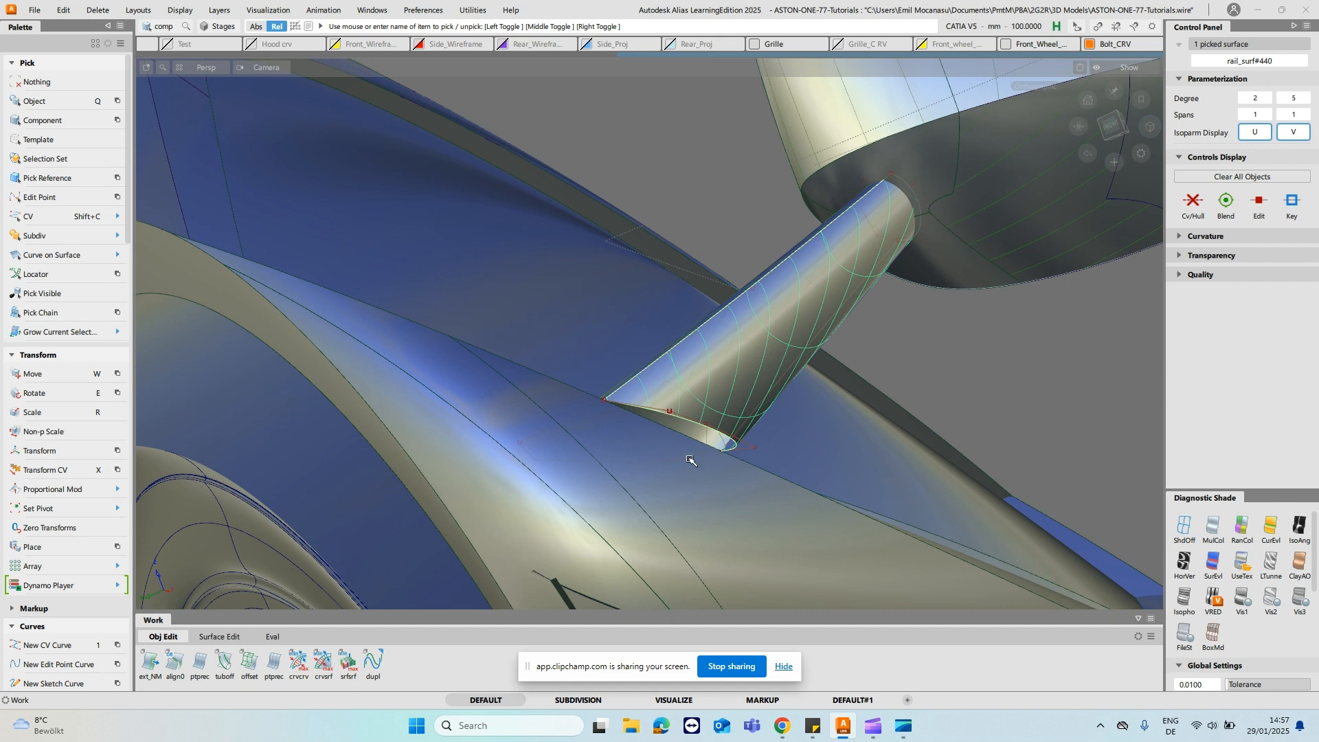
alt+shift+drag(700, 471, 597, 454)
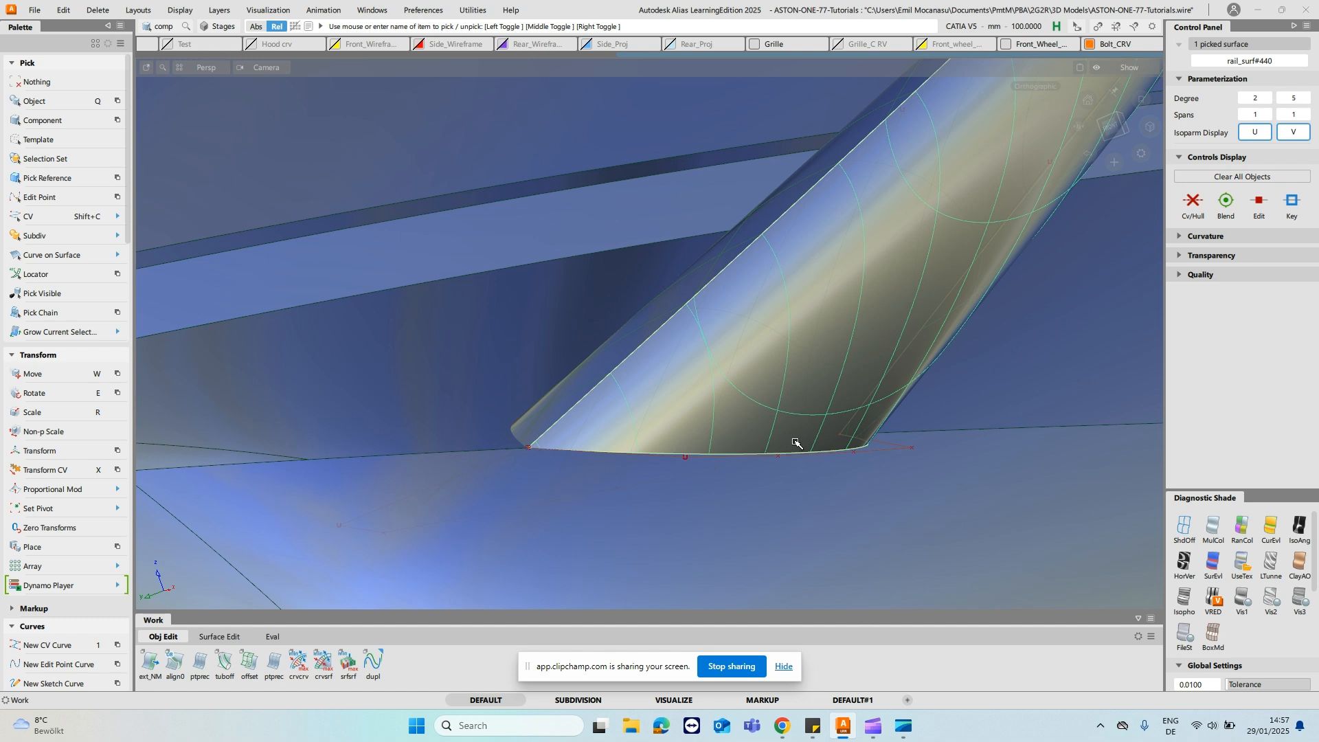
key(Delete)
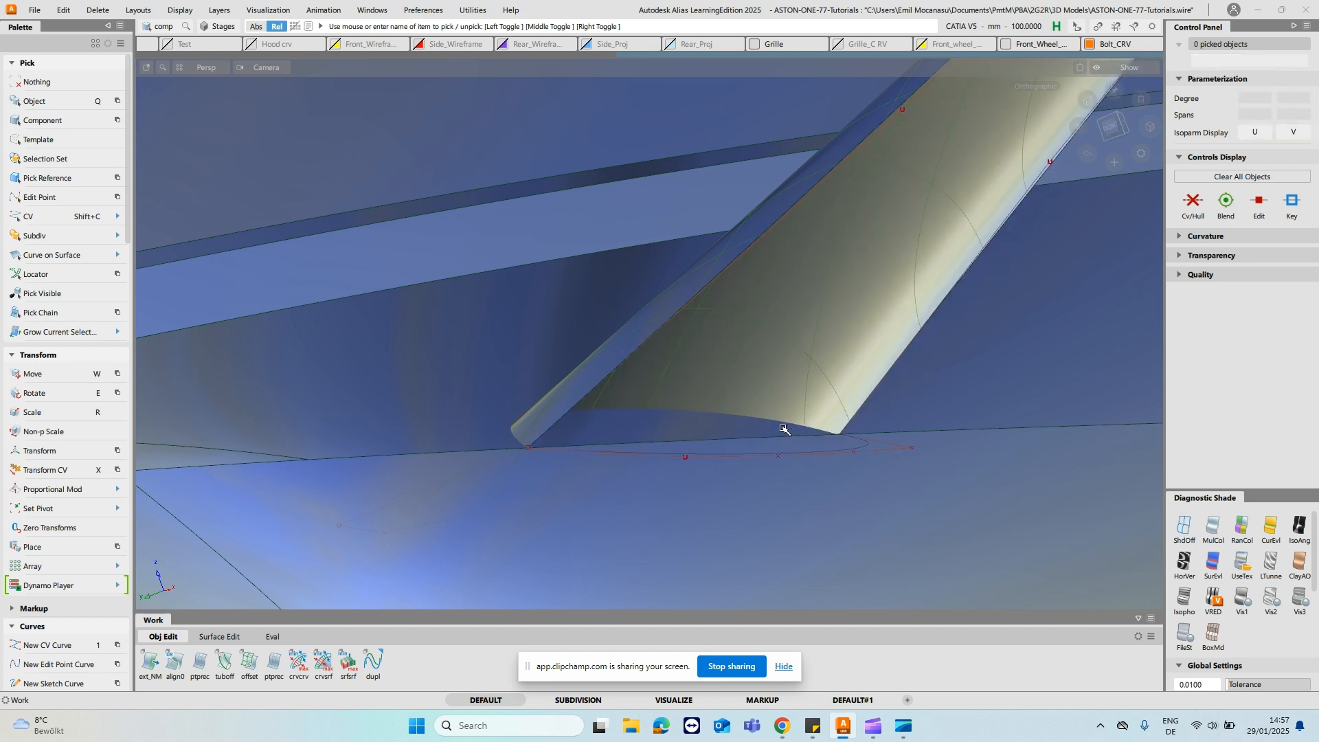
click(591, 487)
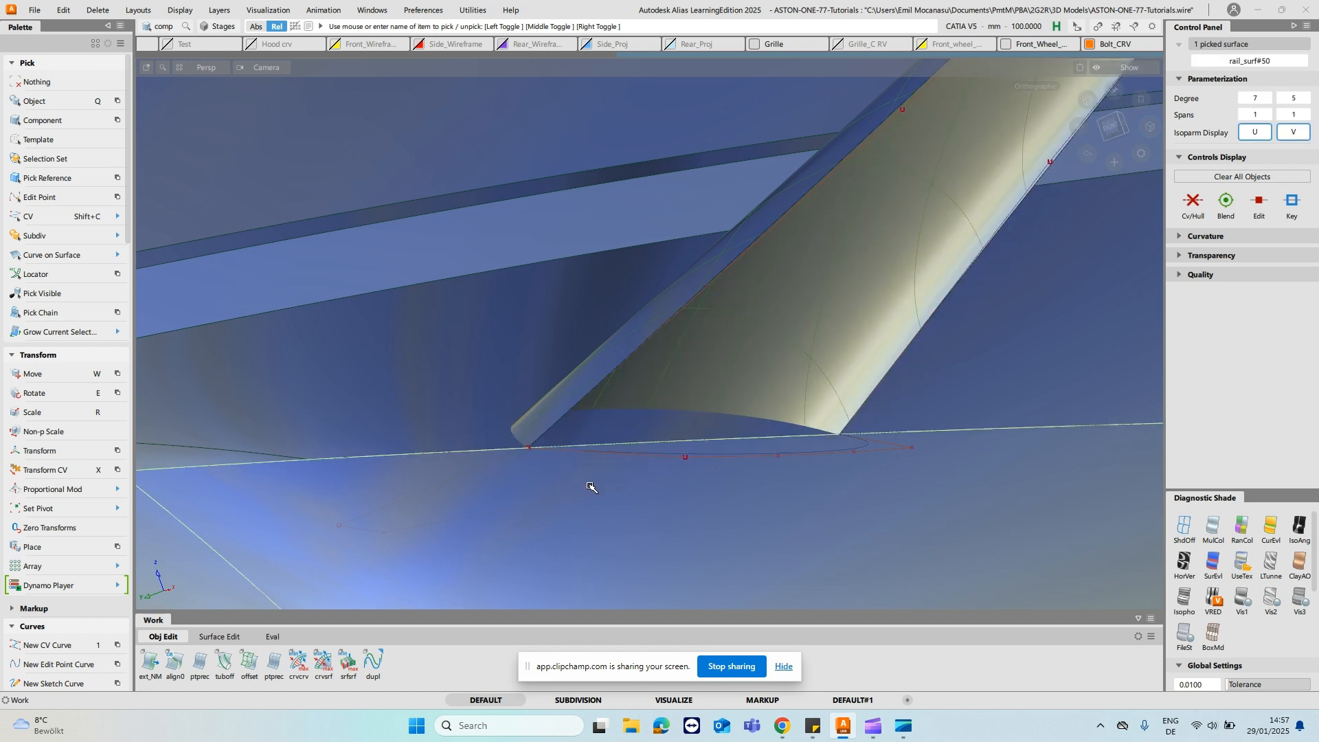
key(Delete)
alt+shift+drag(589, 488, 774, 318)
ctrl+shift+right_drag(452, 321, 475, 353)
- Extend the stalk surface's base edge past the body surface with the Extrapolate type and Merge off
click(303, 312)
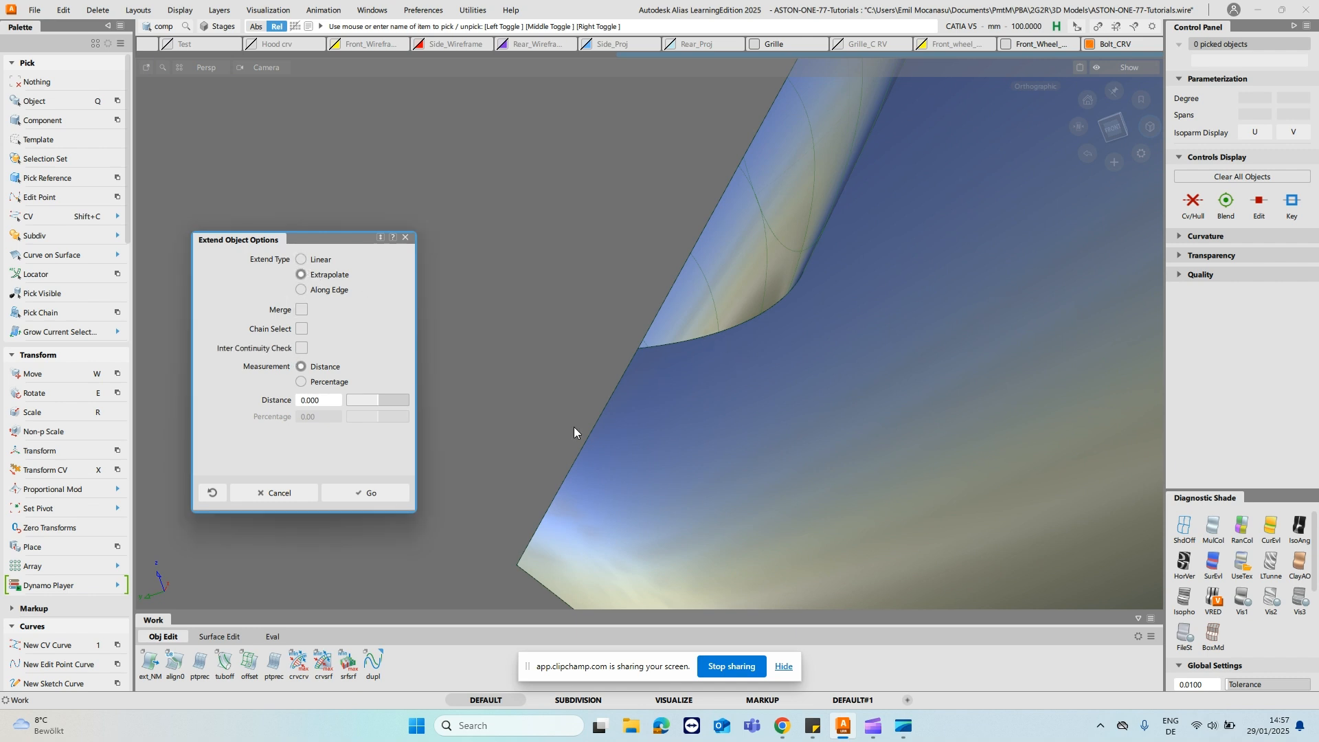
click(385, 492)
click(682, 343)
drag(746, 575, 825, 549)
alt+shift+drag(825, 550, 907, 278)
alt+shift+drag(1016, 256, 1004, 282)
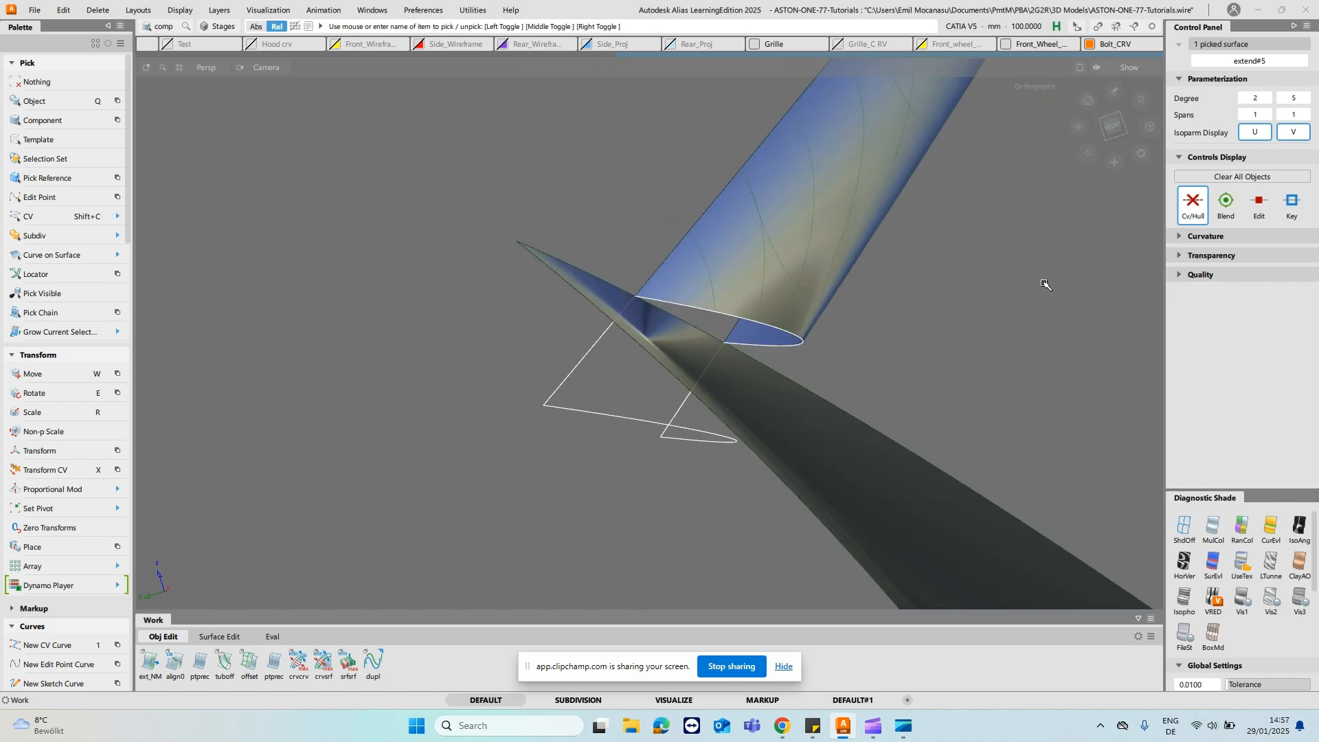
click(1008, 308)
click(1239, 573)
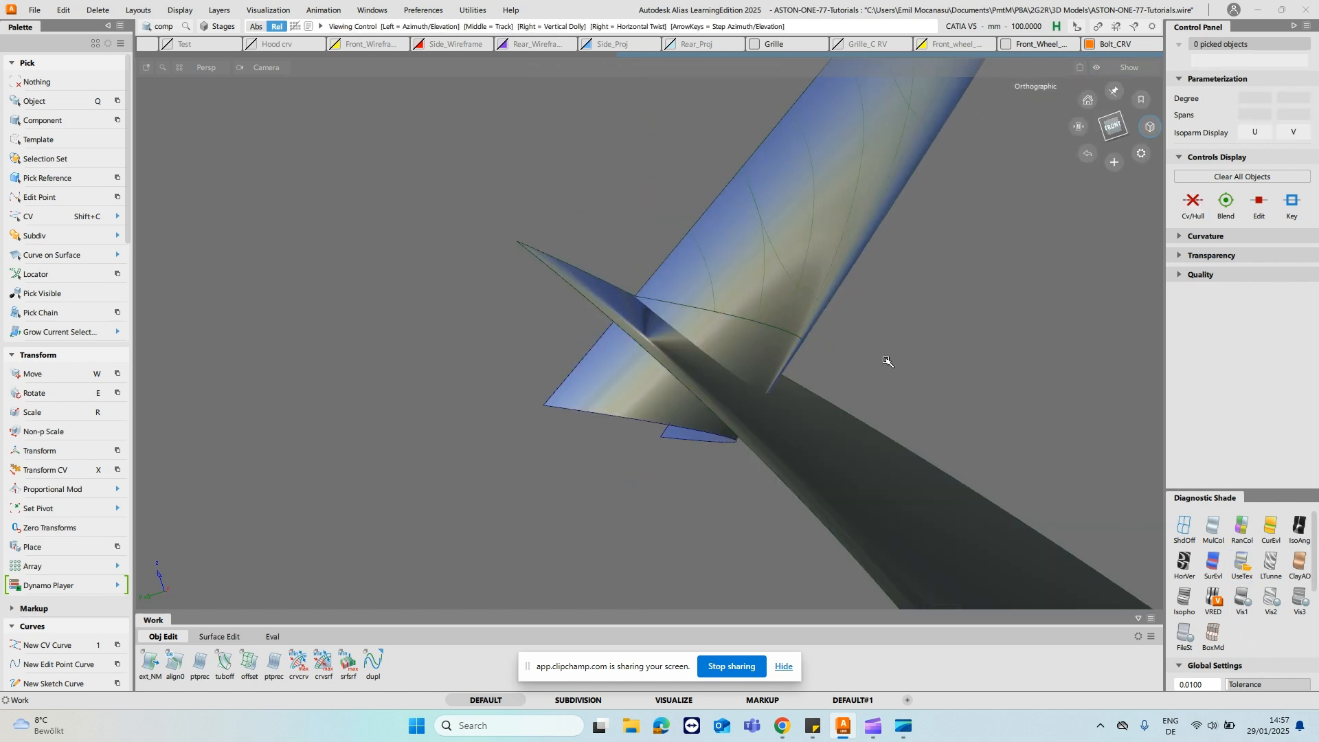
alt+shift+drag(885, 359, 838, 342)
ctrl+shift+middle_drag(775, 283, 761, 330)
click(760, 331)
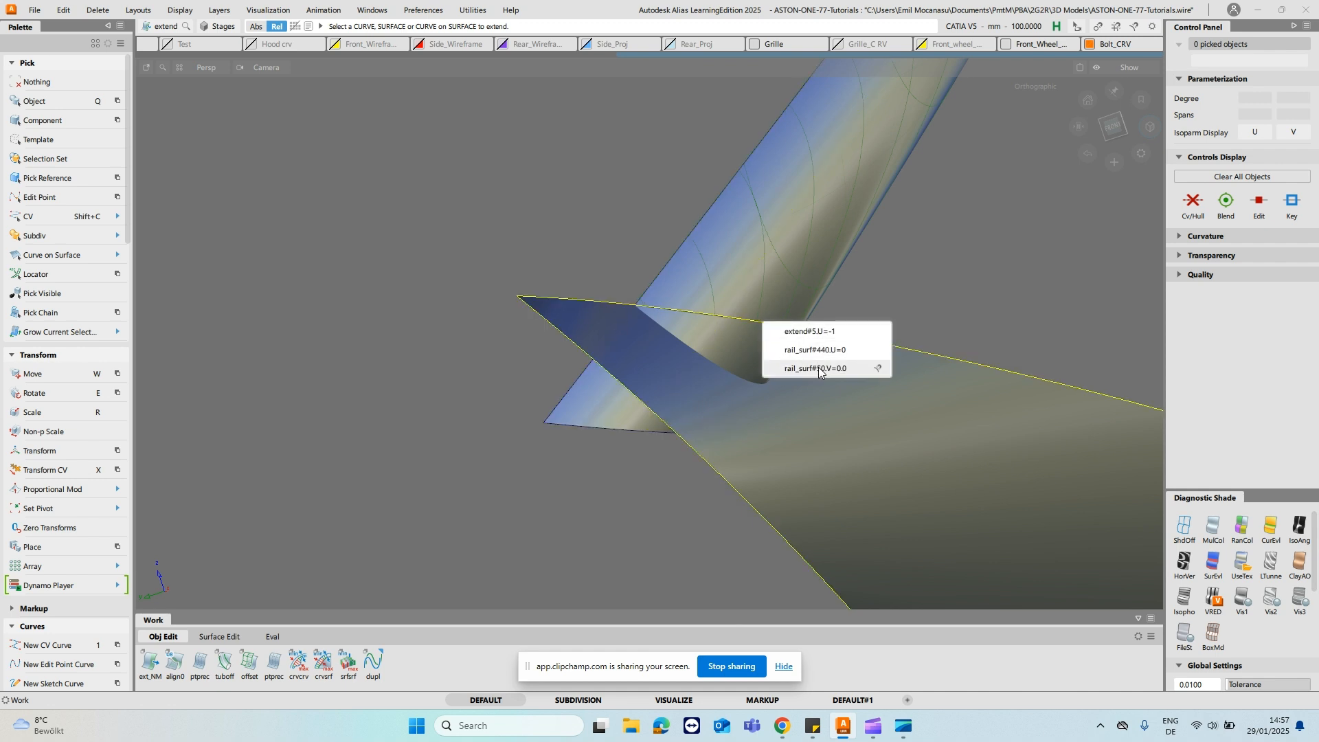
click(821, 333)
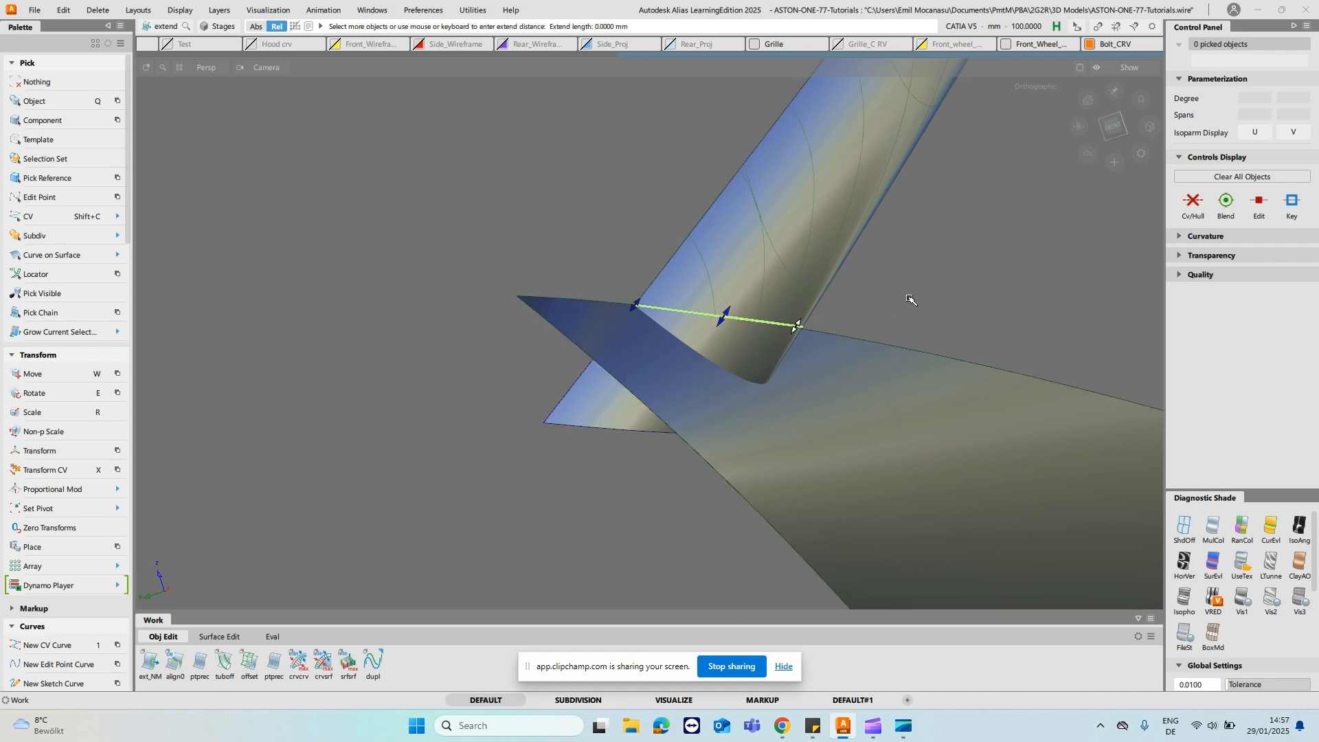
key(ctrl+z)
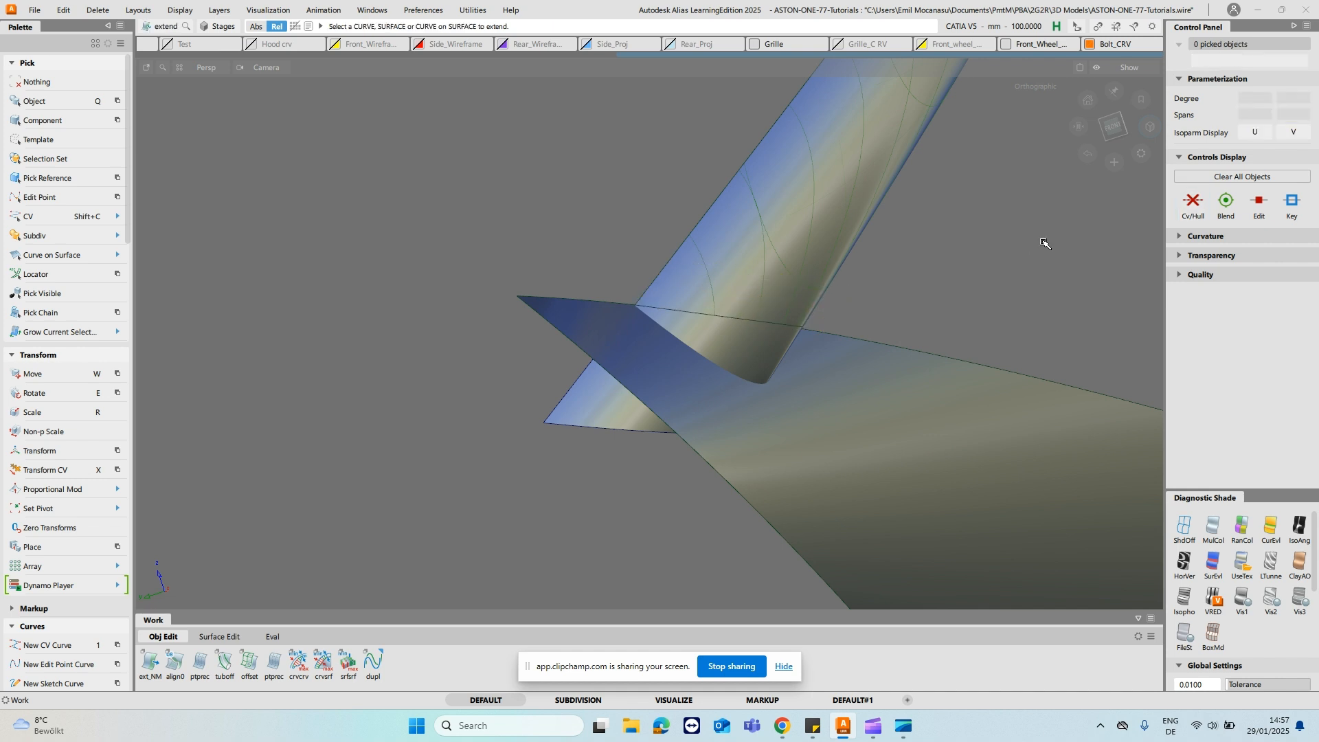
- Extend the upper edge of the base extension surface back up along the stalk by about 14 mm
ctrl+shift+right_click(783, 194)
ctrl+shift+right_drag(825, 233, 808, 224)
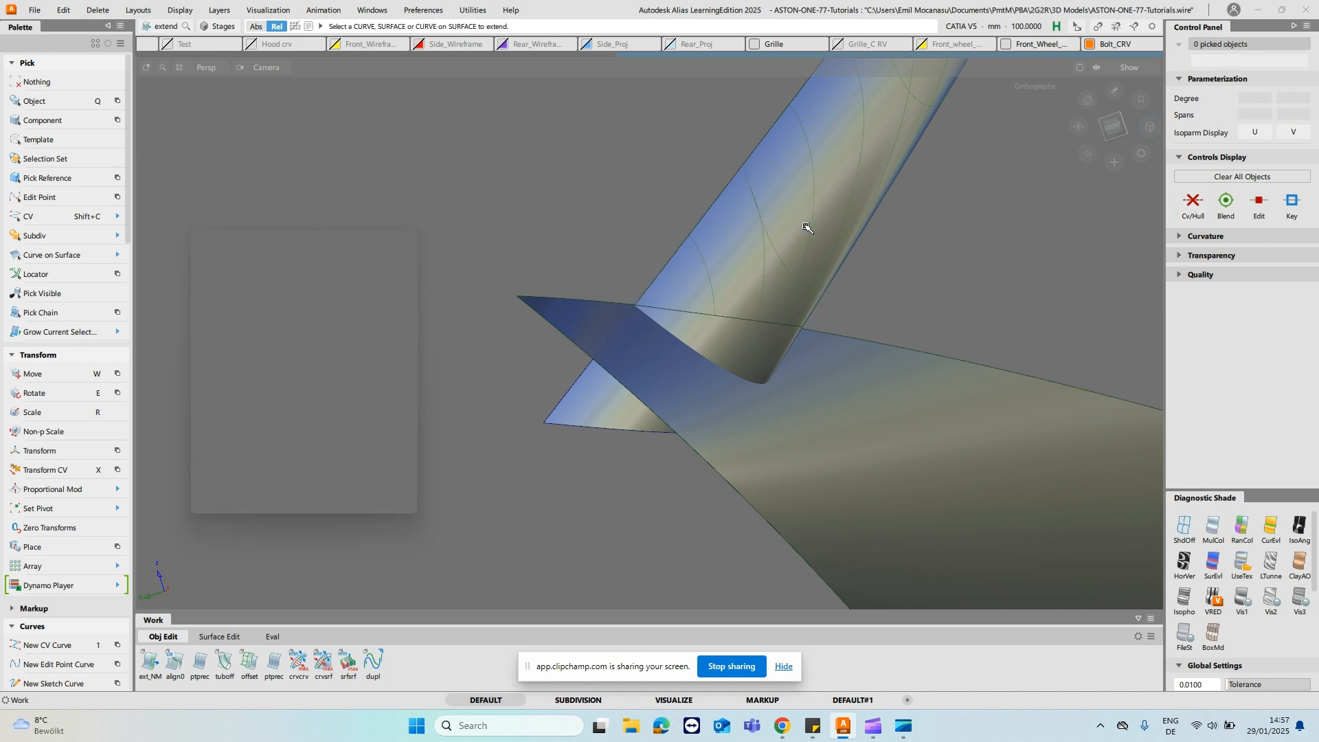
click(378, 492)
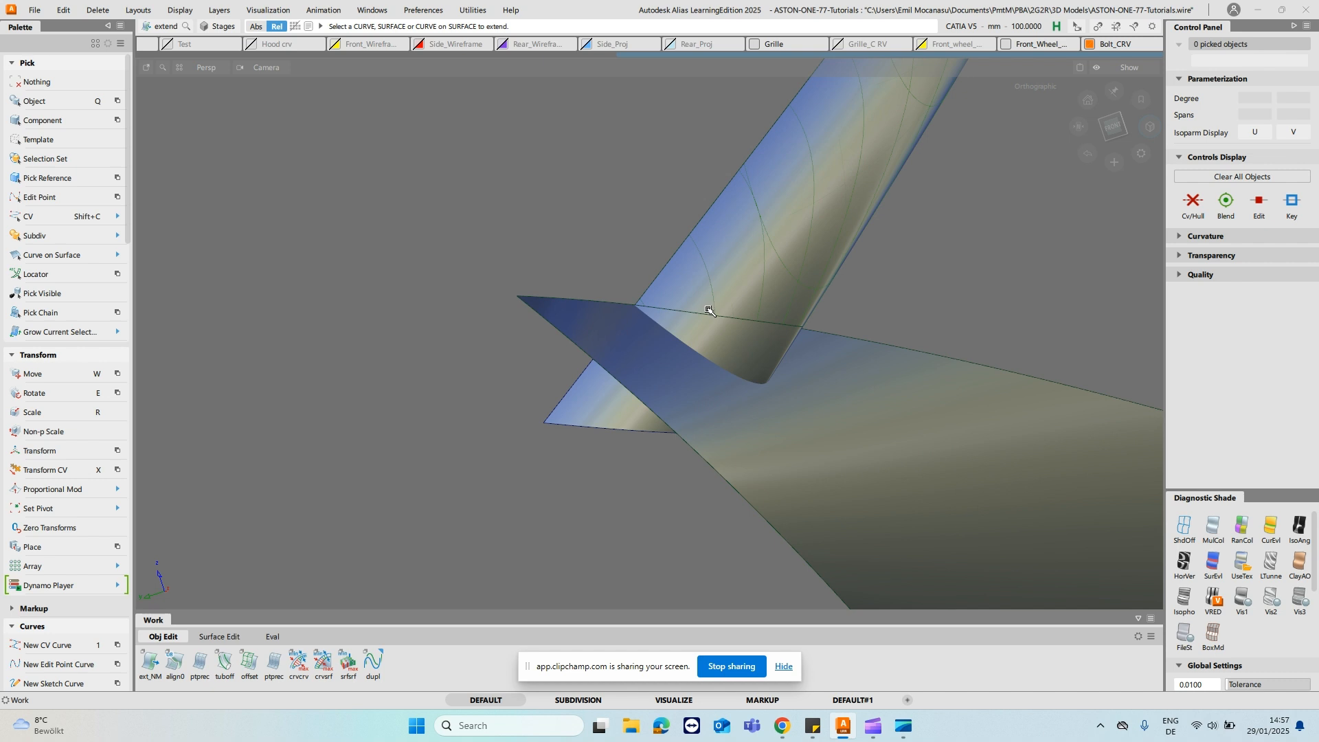
click(708, 315)
click(756, 326)
drag(919, 297, 1045, 204)
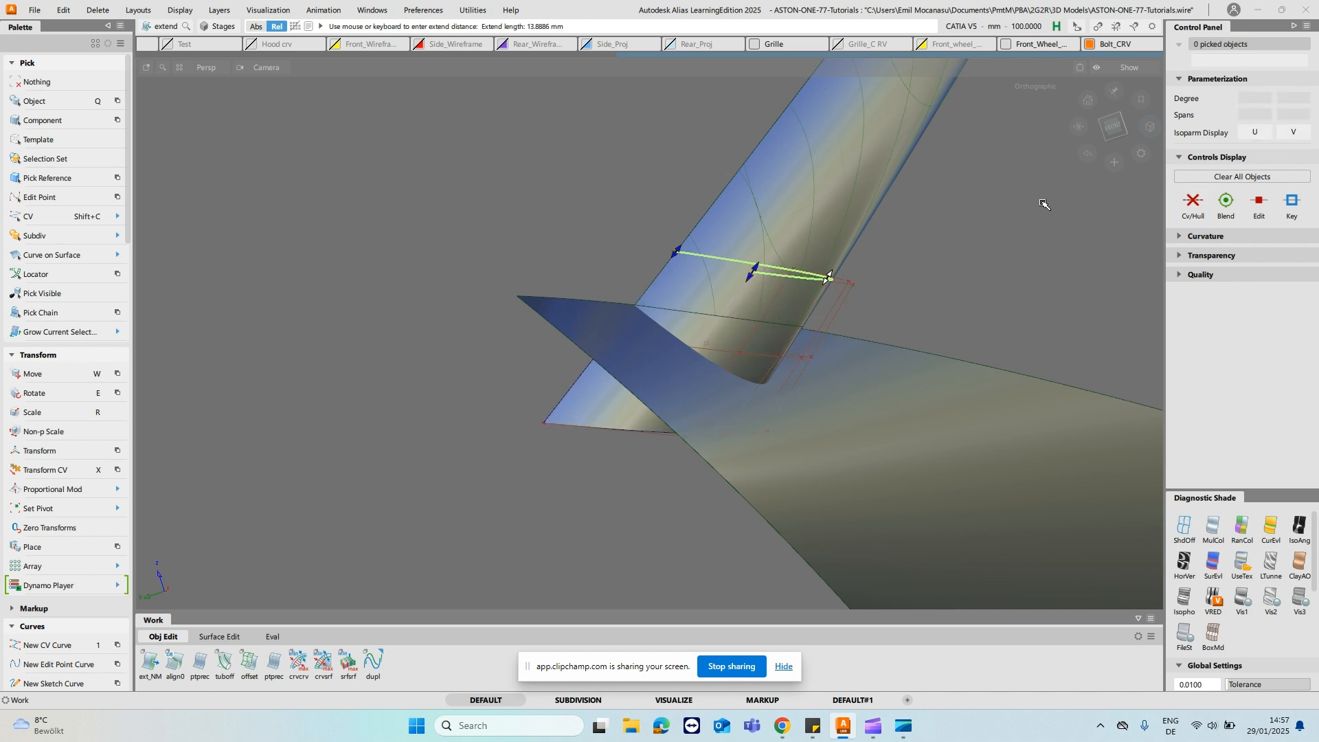
click(646, 287)
mouse_move(646, 289)
alt+shift+mouse_down()
mouse_move(839, 362)
mouse_move(661, 293)
alt+shift+mouse_up()
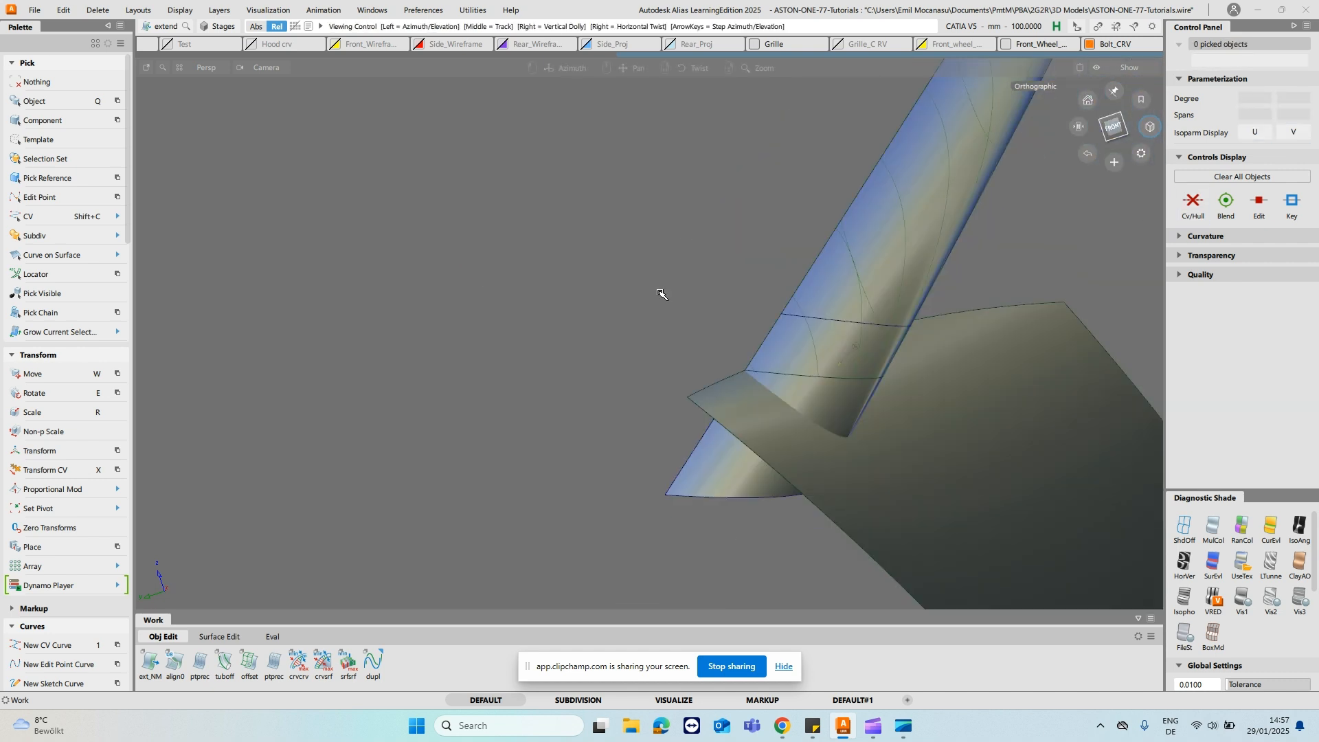
- Draw a straight degree-1 curve from the point where the stalk's side edge crosses the body surface edge, running down across the extension
key(alt+shift)
alt+shift+drag(722, 402, 663, 286)
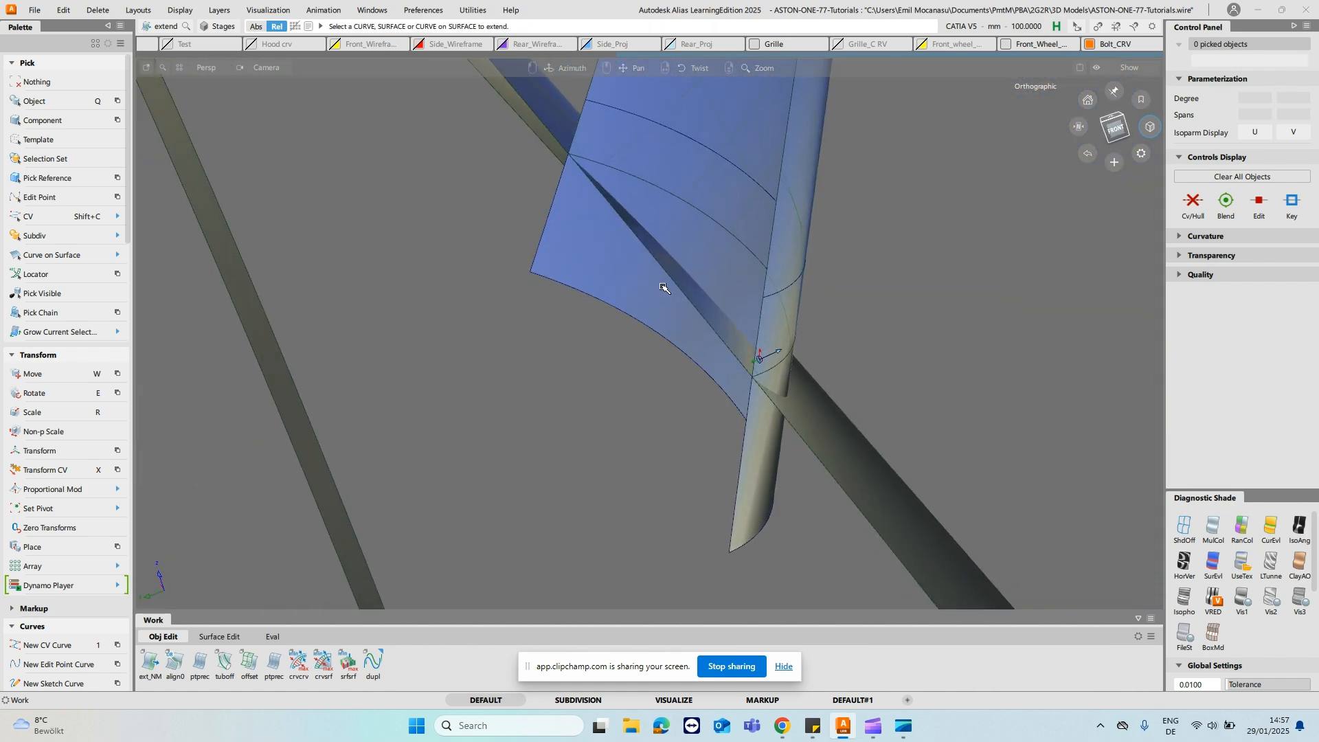
key(1)
click(650, 259)
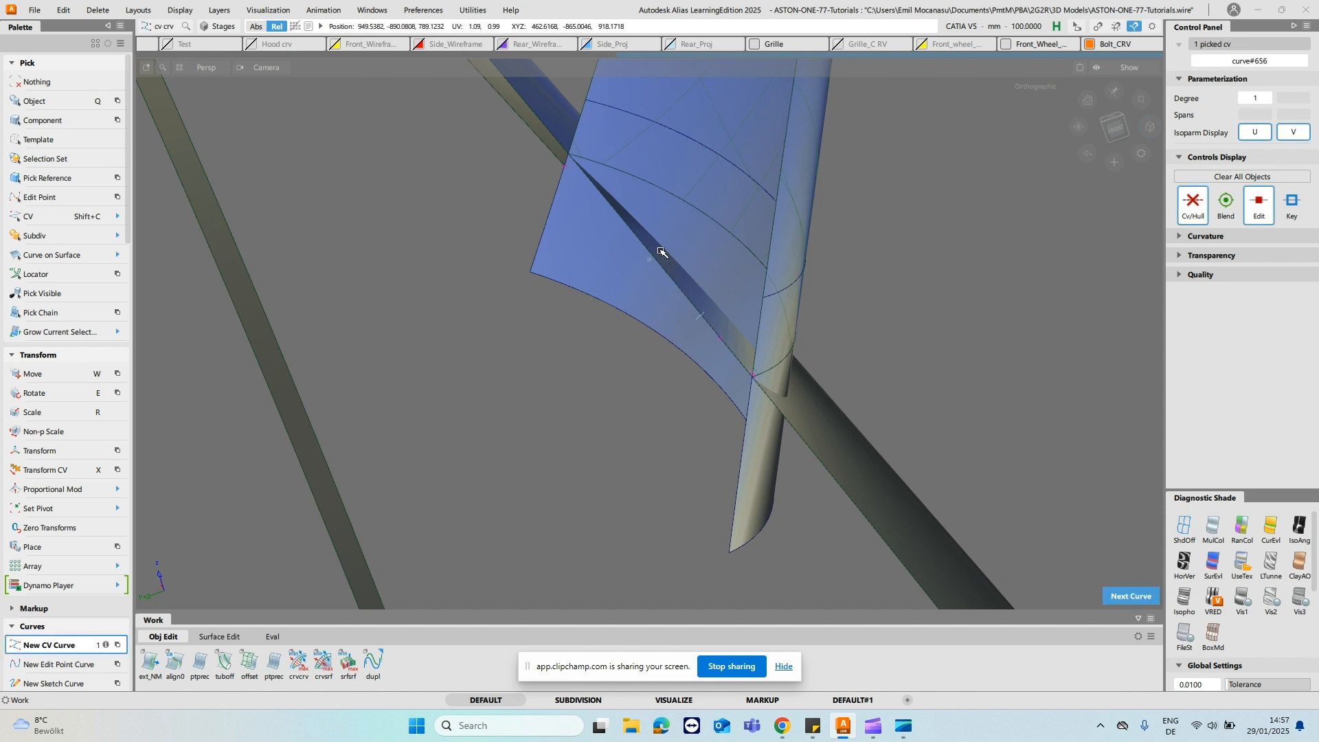
key(ctrl+z)
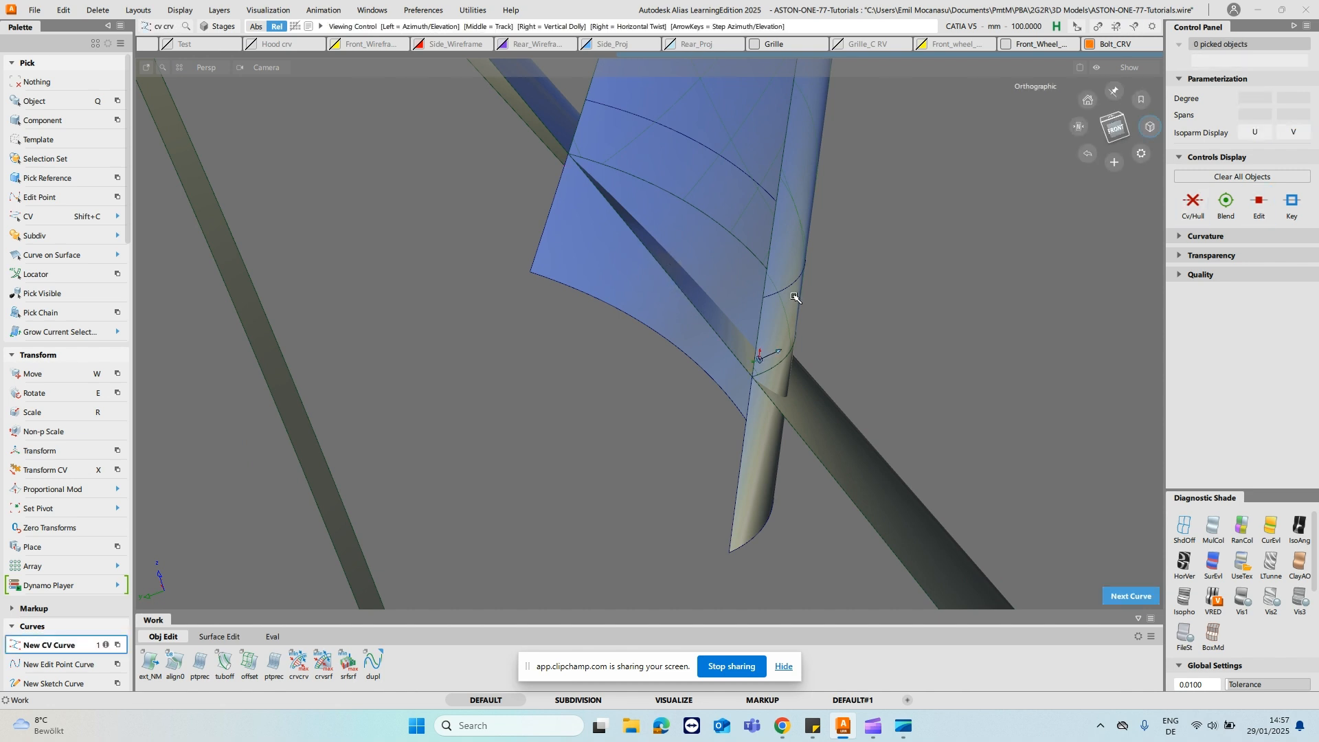
alt+shift+drag(794, 295, 743, 286)
alt+shift+drag(847, 382, 776, 484)
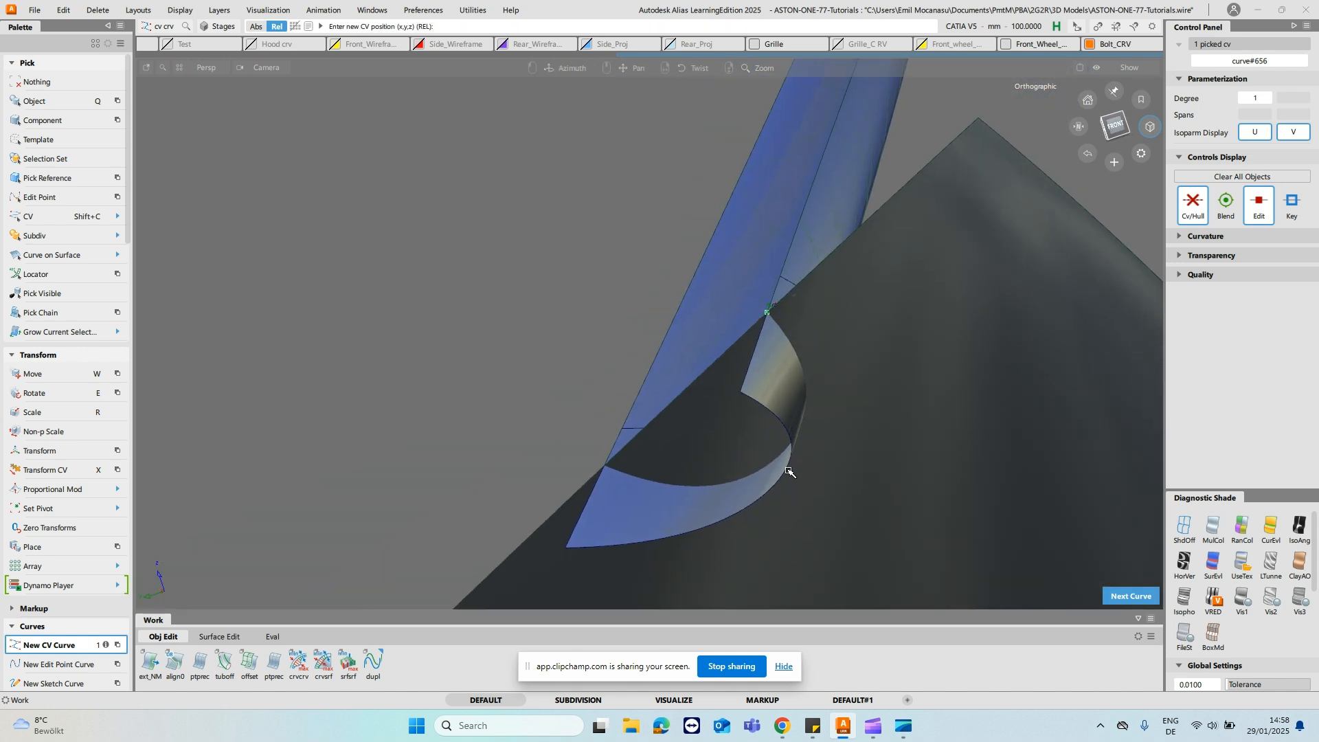
click(772, 487)
alt+shift+drag(770, 417, 732, 370)
ctrl+shift+drag(731, 369, 753, 318)
alt+shift+drag(996, 371, 951, 382)
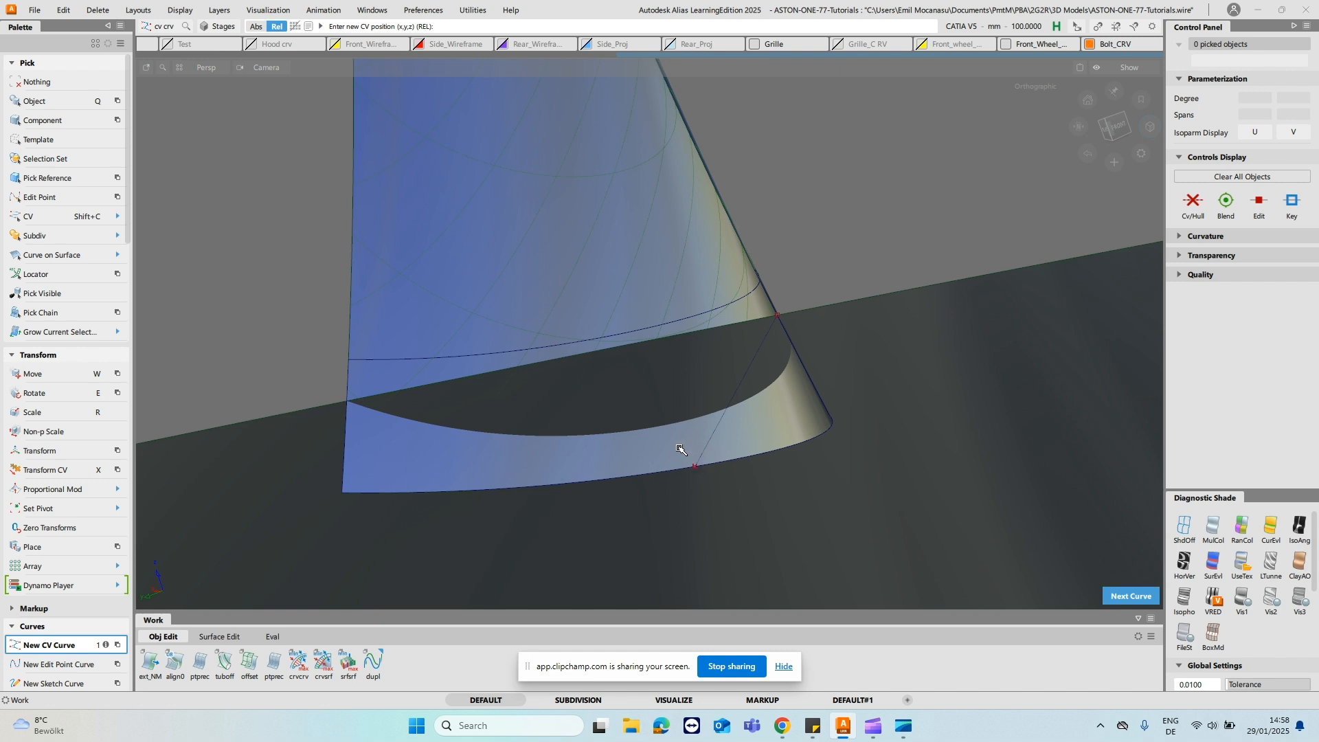
- Stretch the straight curve's free end to readjust its direction across the body surface
key(s)
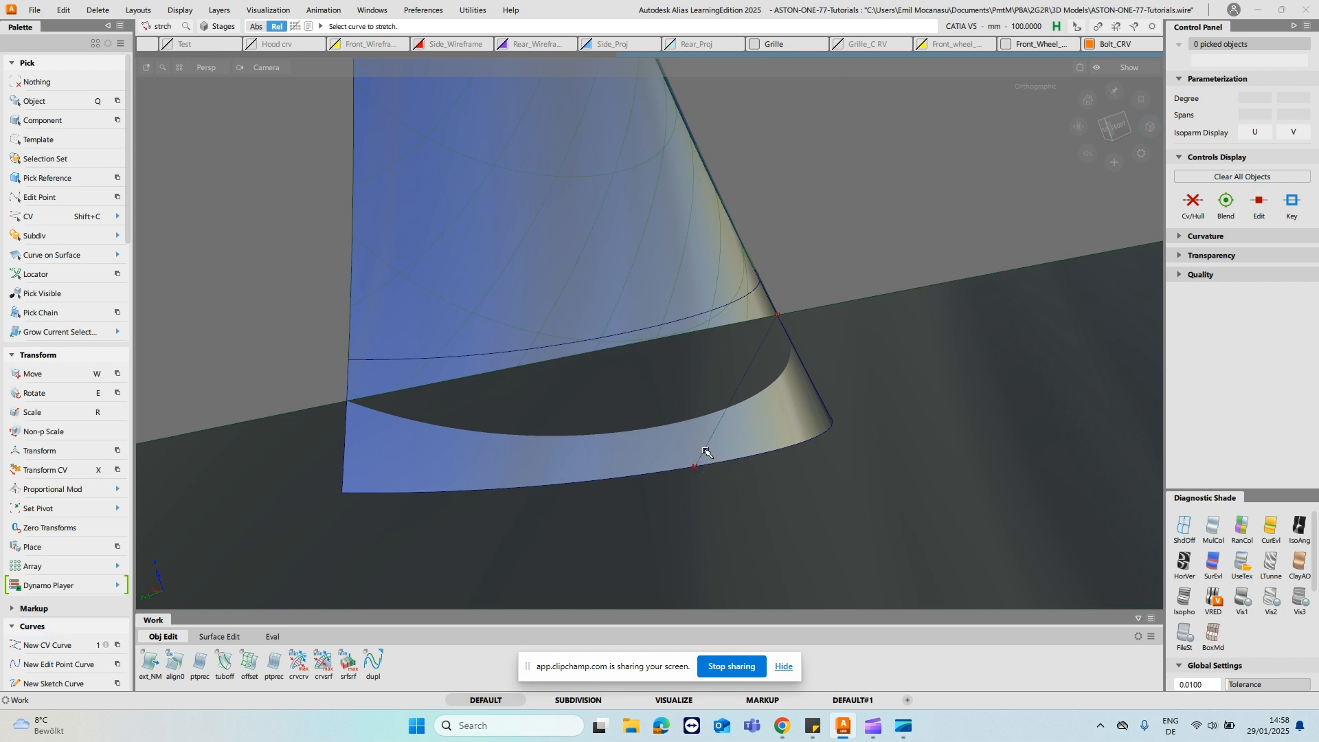
click(703, 454)
right_drag(741, 528, 797, 516)
click(785, 239)
- Build a profile surface by sweeping the straight curve along the body surface's edge
key(p)
drag(869, 323, 897, 198)
key(space)
click(757, 368)
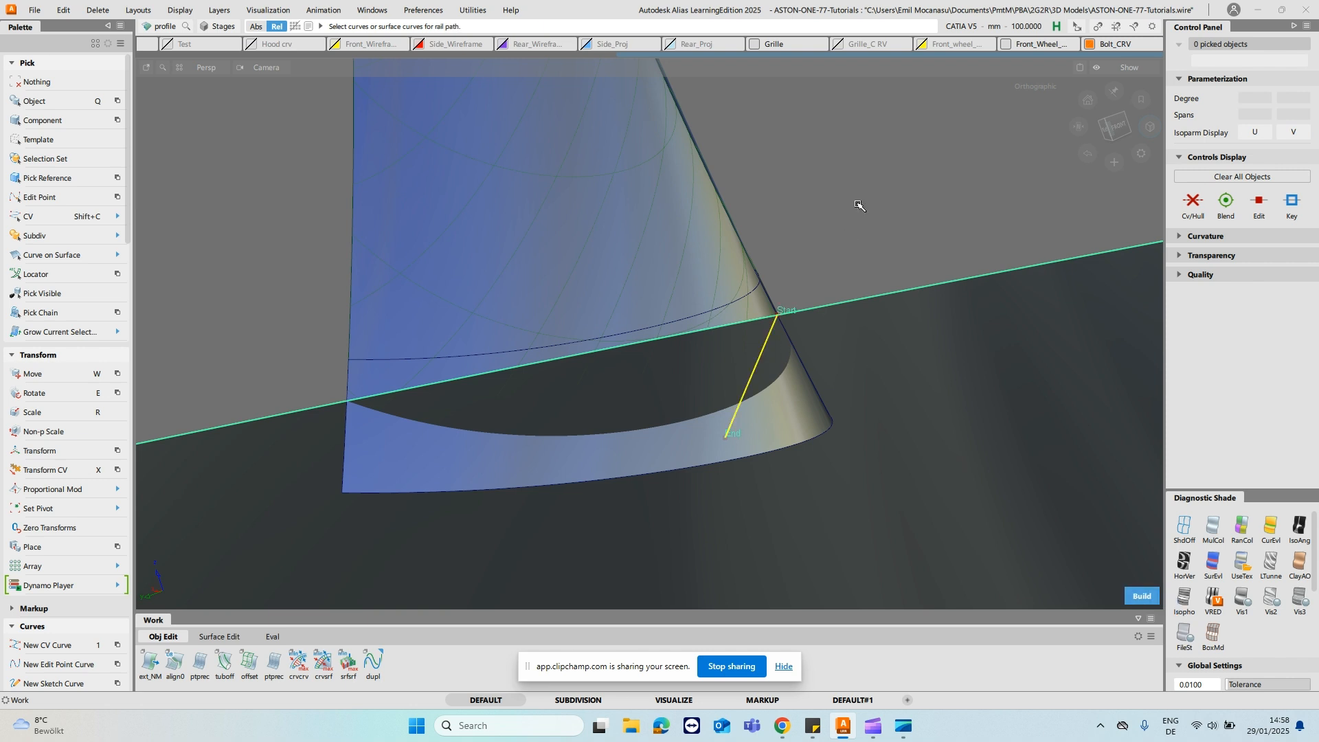
ctrl+shift+drag(663, 390, 734, 241)
alt+shift+drag(880, 297, 938, 314)
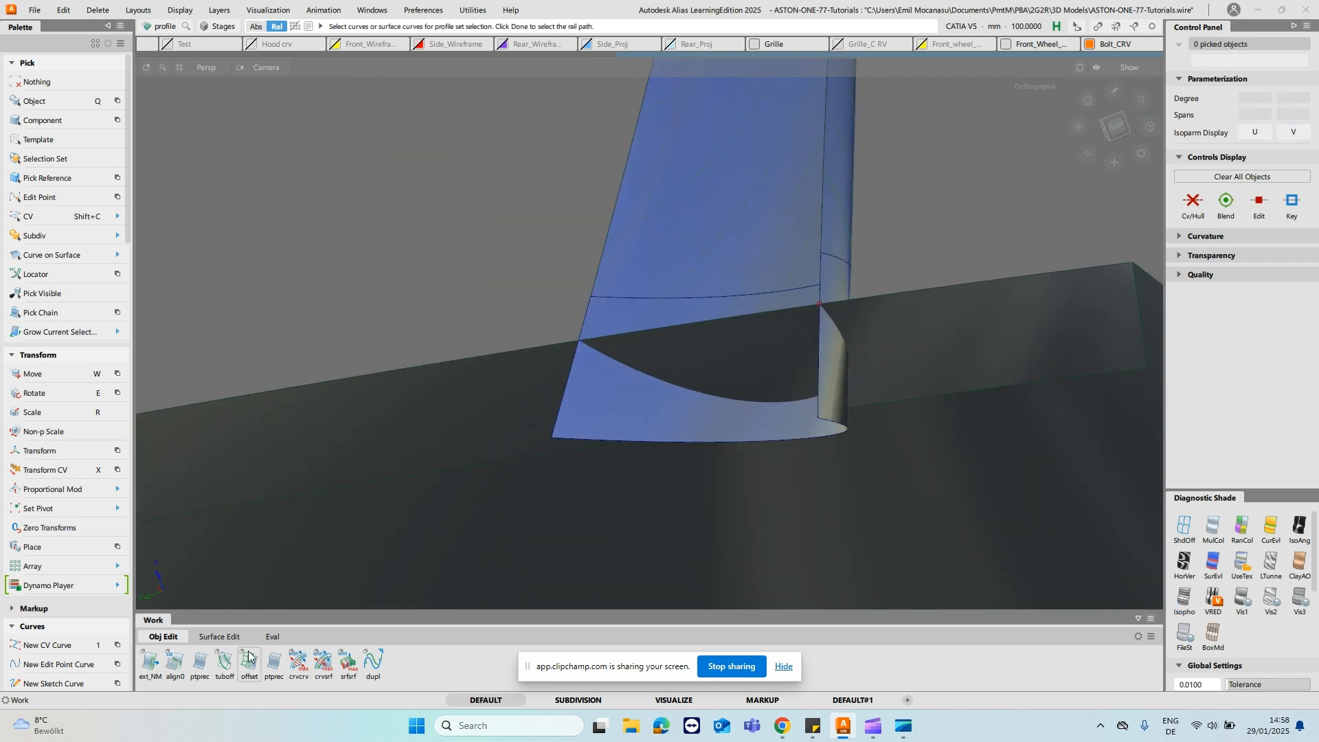
- Trim-convert the stalk's extension surface where it crosses the body, using 3D Trimming with Intersect, degrees 2 and 5, and single spans
click(224, 638)
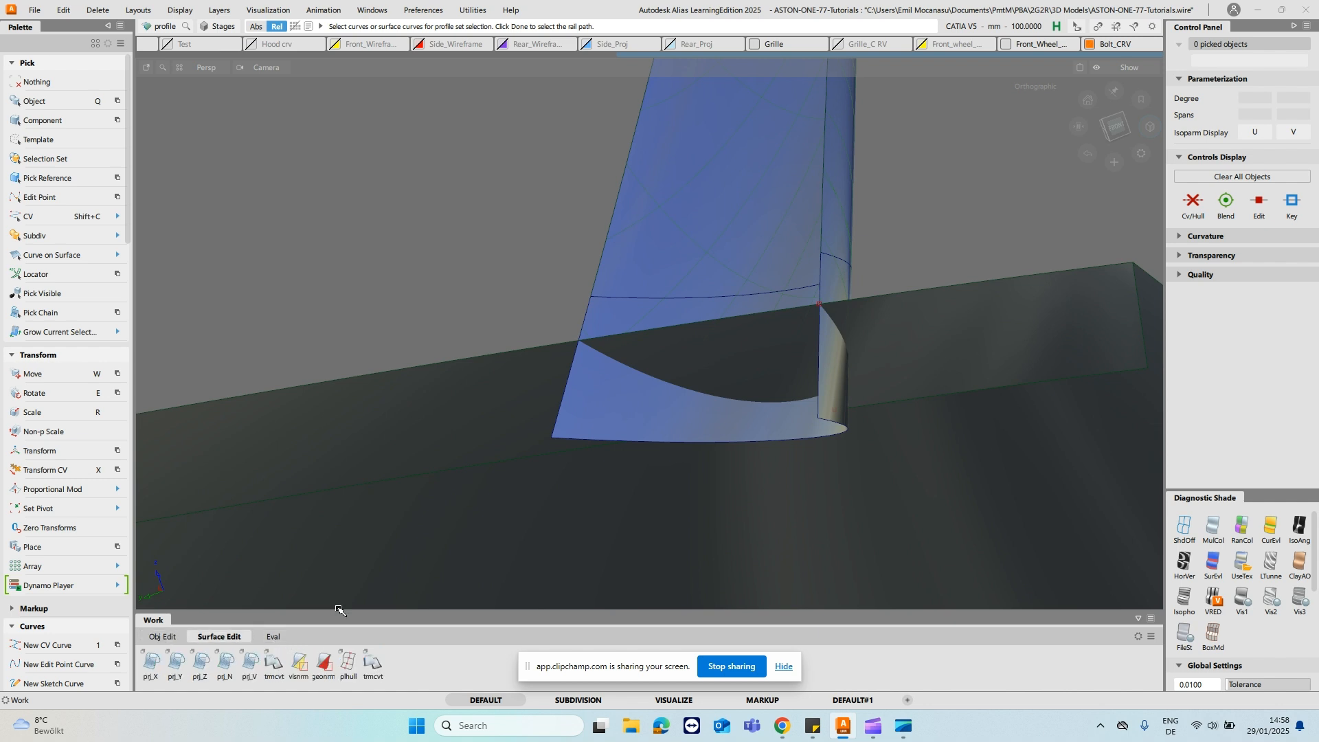
click(272, 664)
click(754, 433)
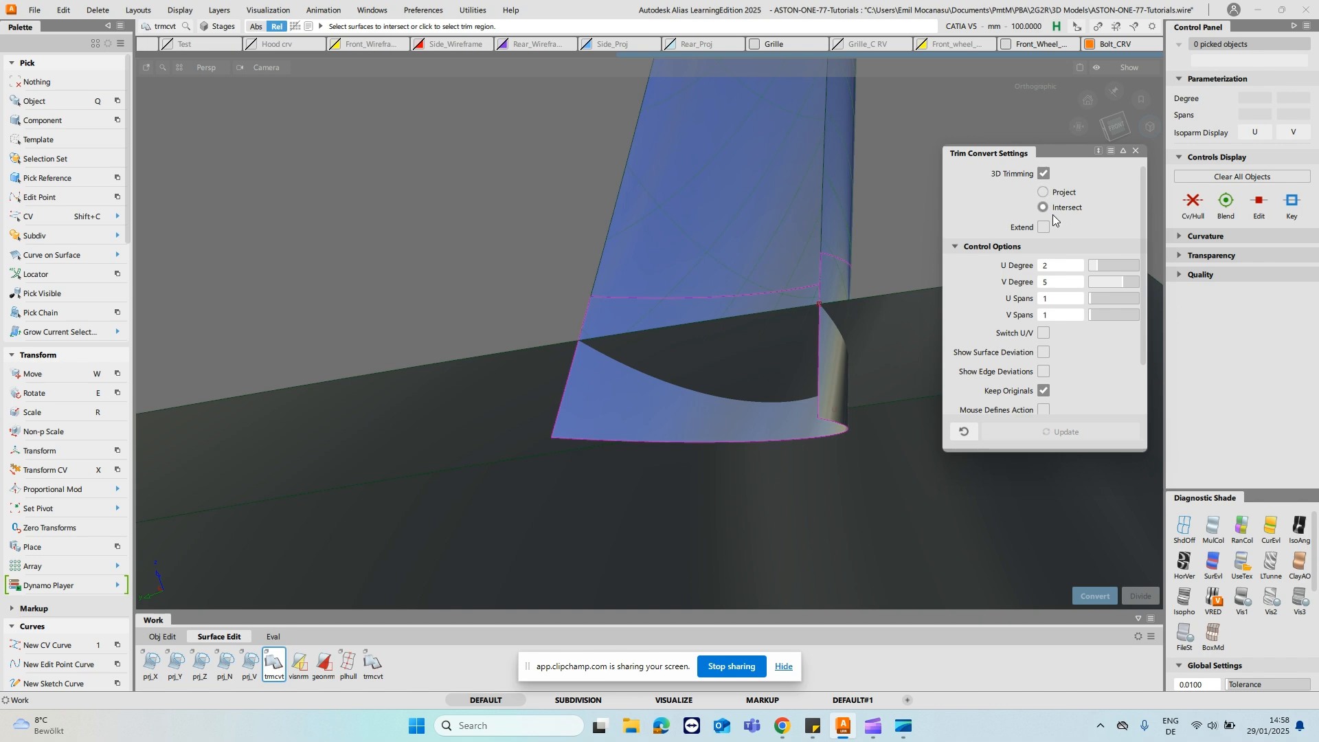
alt+shift+drag(754, 419, 879, 470)
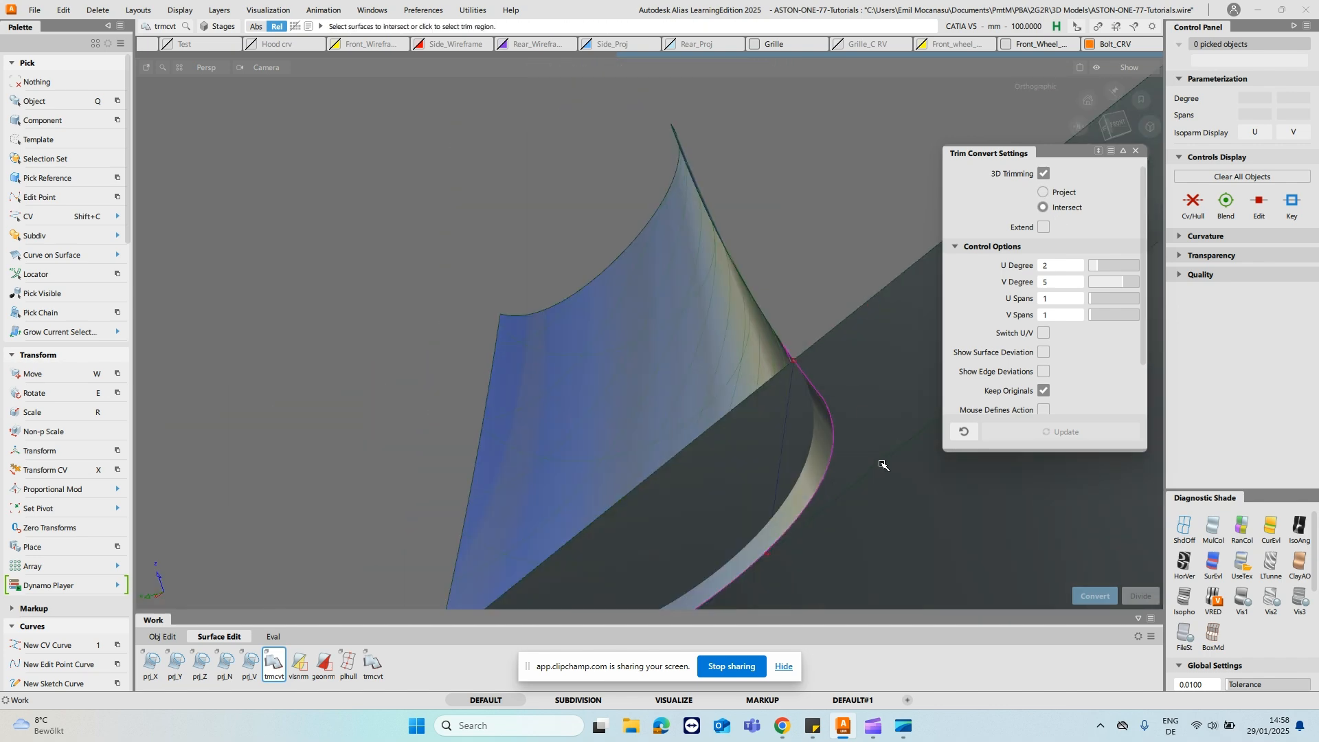
alt+shift+drag(856, 339, 852, 397)
click(712, 235)
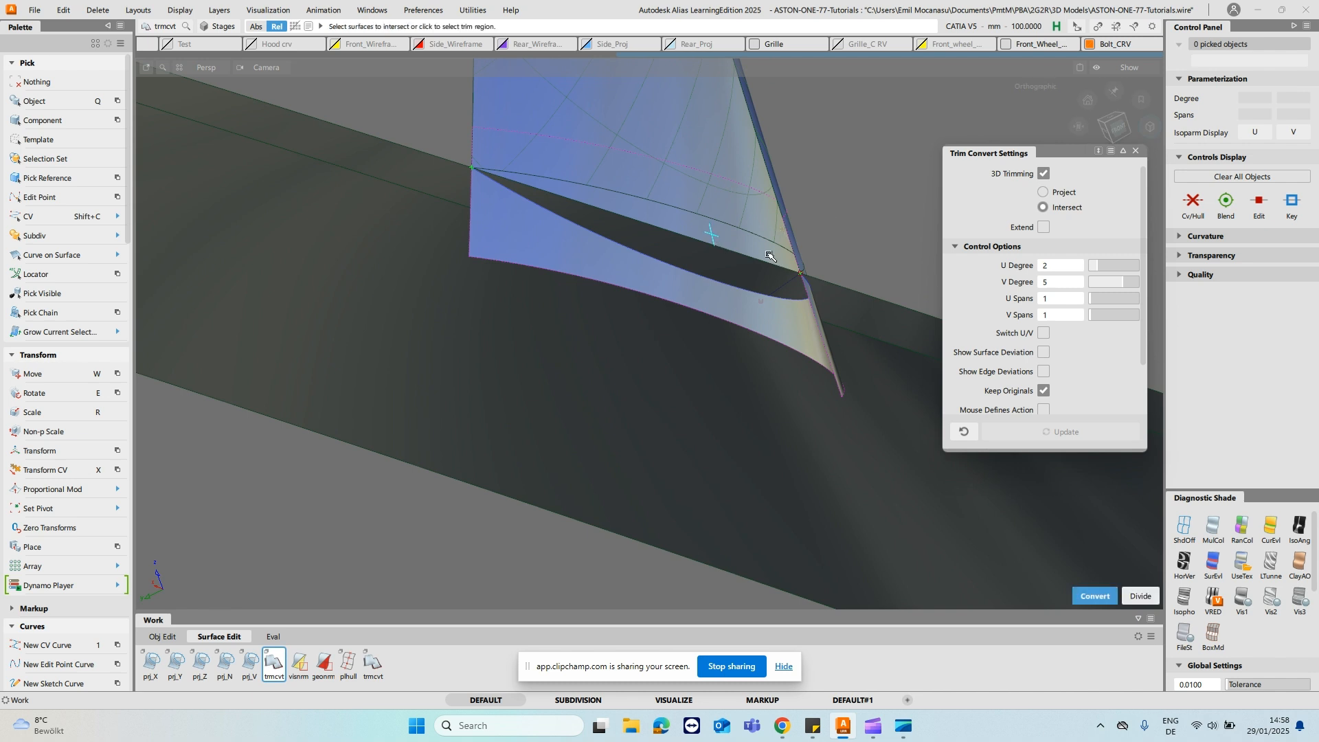
ctrl+shift+drag(694, 299, 787, 352)
click(775, 352)
ctrl+shift+drag(874, 301, 880, 337)
- Delete the straight helper curve and the strip surface swept from it along the body edge
click(901, 342)
click(903, 342)
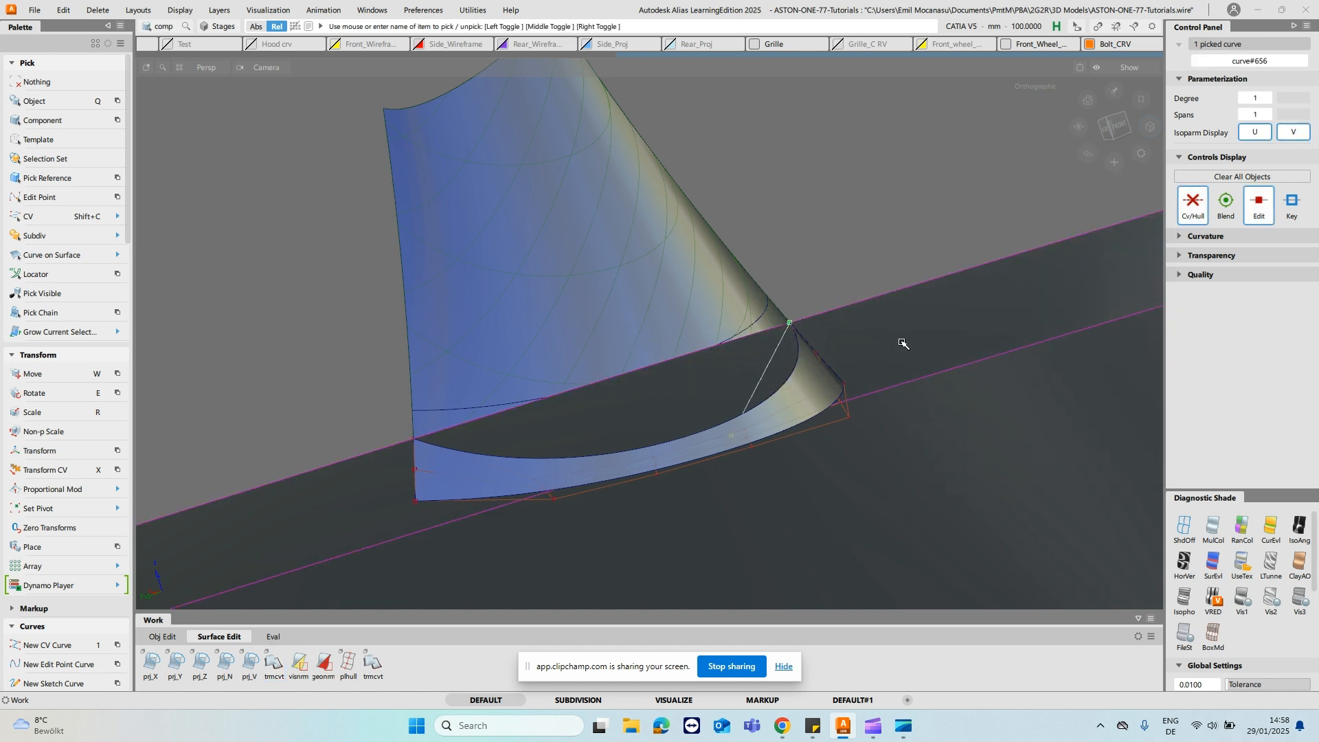
key(q)
click(903, 343)
key(Escape)
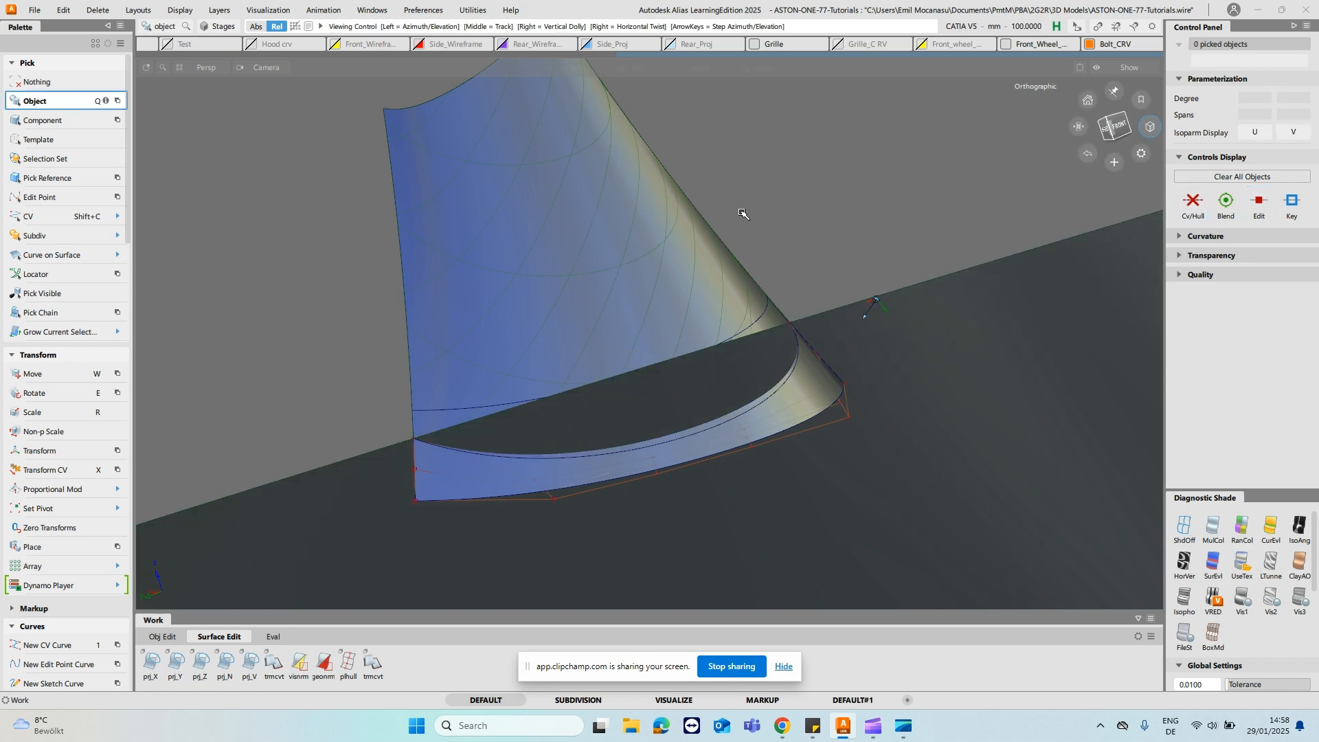
alt+shift+drag(742, 211, 743, 248)
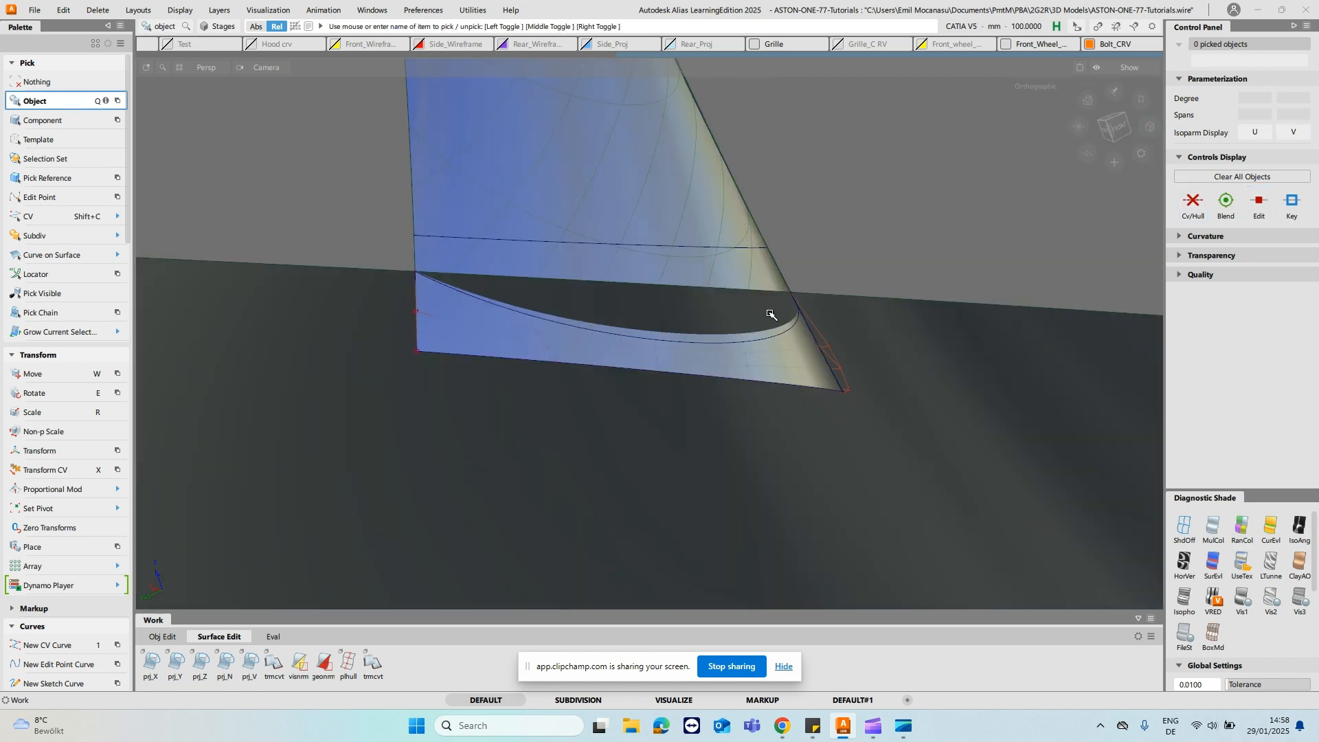
- Show all hidden surfaces and pick the stalk's base curve, curve#652, where it meets the door
key(ctrl+shift+h)
alt+shift+drag(738, 275, 725, 312)
ctrl+shift+click(703, 344)
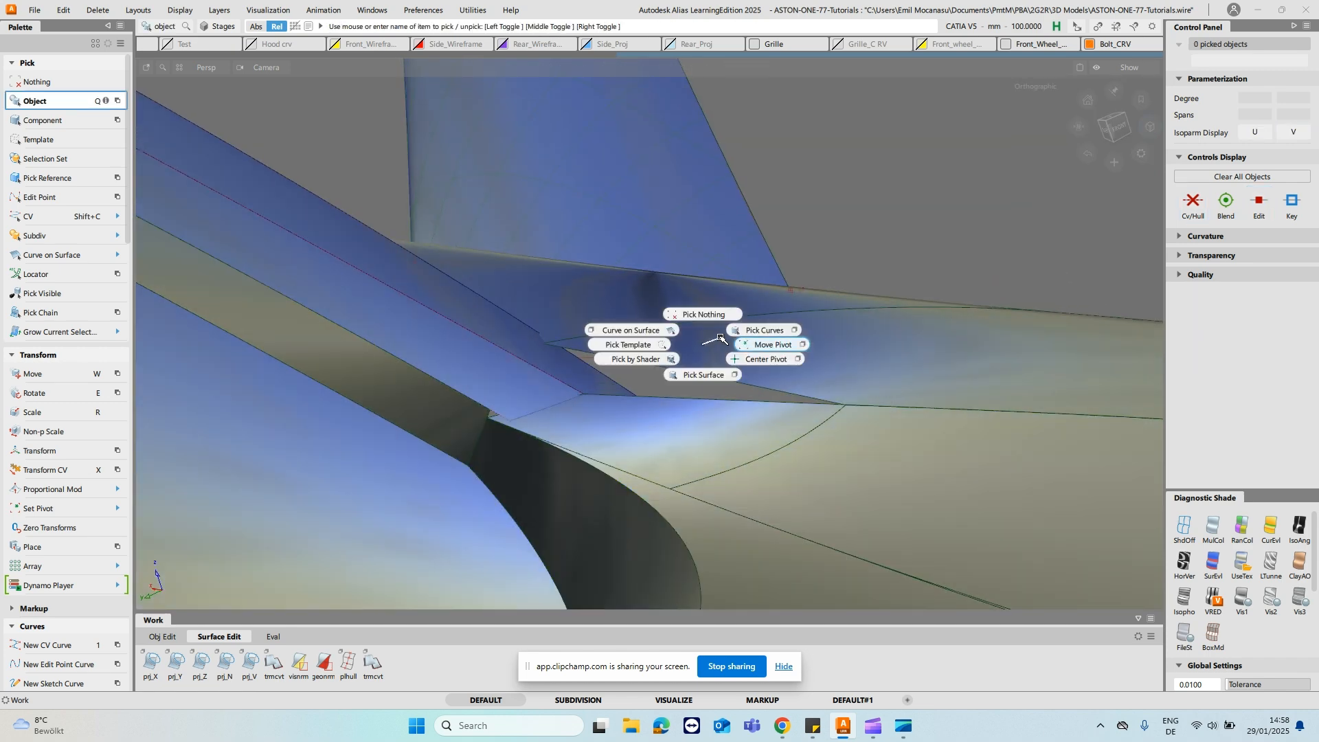
click(764, 330)
click(678, 377)
alt+shift+drag(928, 261, 818, 286)
click(894, 282)
click(876, 291)
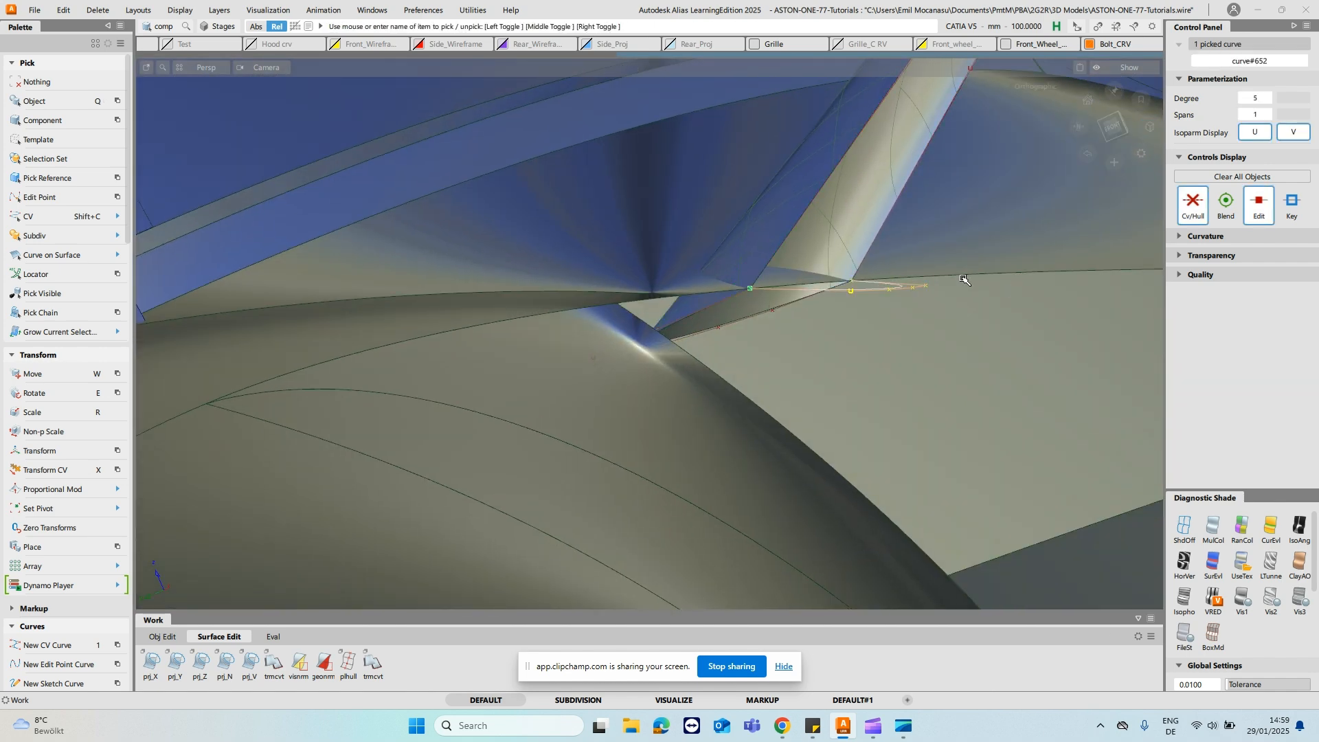
key(Delete)
- Remove the leftover extension surface and isolate the stalk surface, its base curve and the converted base patch
alt+shift+drag(964, 280, 791, 337)
ctrl+shift+drag(715, 317, 887, 339)
click(714, 229)
click(712, 224)
click(1042, 355)
key(Delete)
alt+shift+middle_drag(886, 339, 839, 298)
alt+shift+right_drag(839, 298, 679, 317)
alt+shift+drag(679, 317, 582, 311)
- Move the inner CVs of the stalk's base curve#652 onto the matching CVs along the converted patch's upper edge
key(w)
drag(459, 383, 714, 346)
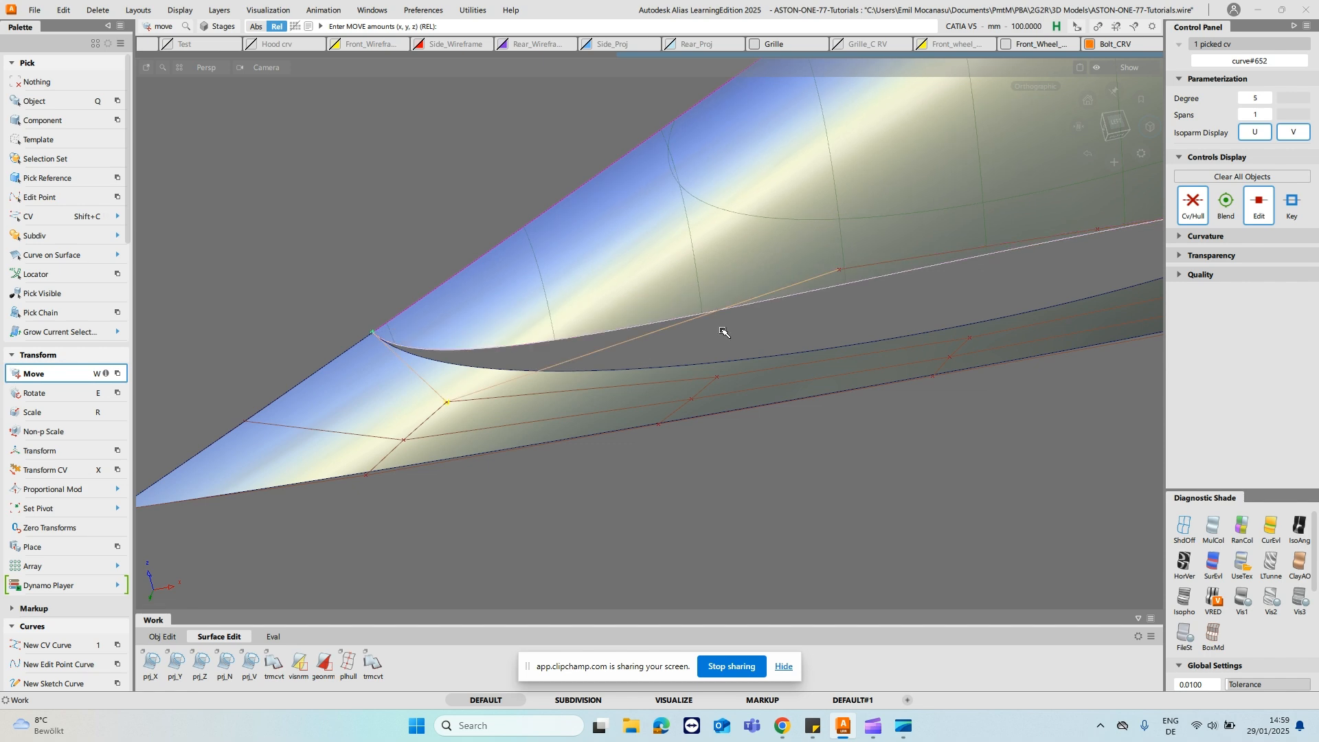
click(844, 270)
ctrl+click(736, 357)
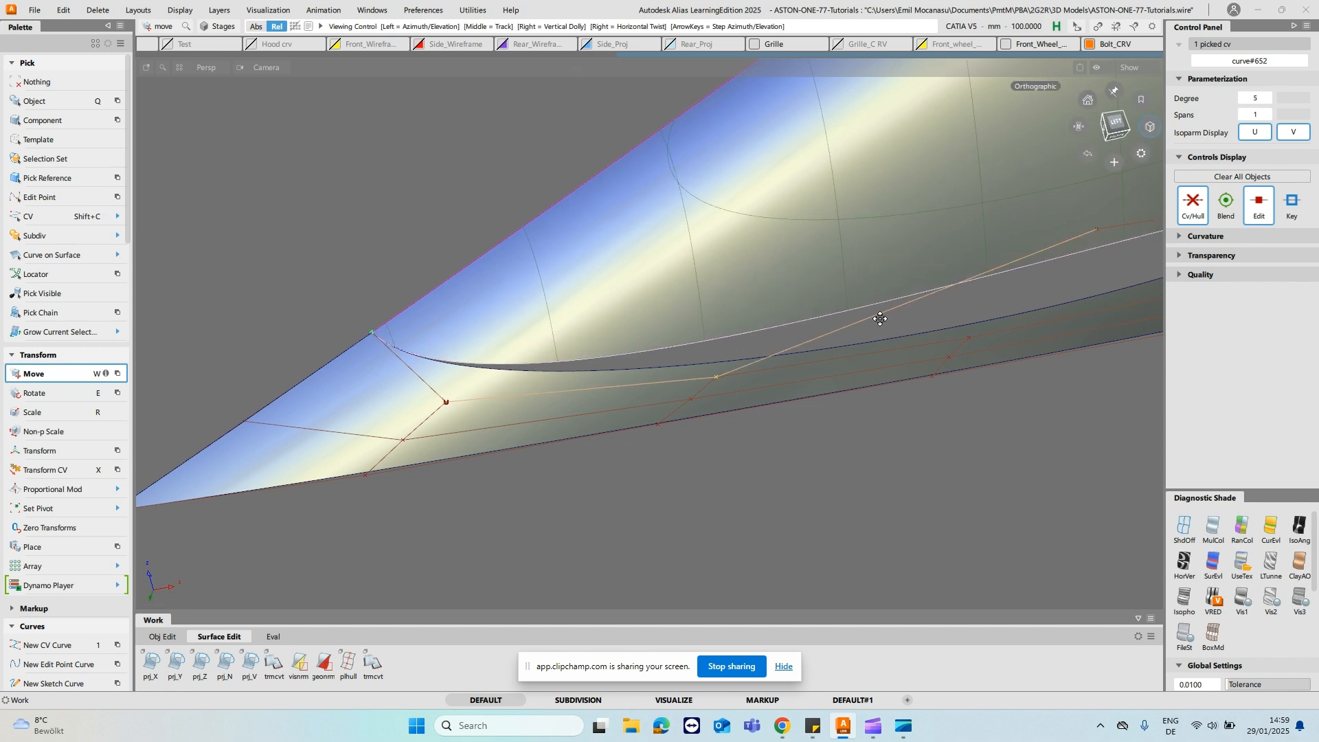
alt+shift+middle_drag(880, 318, 719, 350)
click(727, 350)
ctrl+click(599, 446)
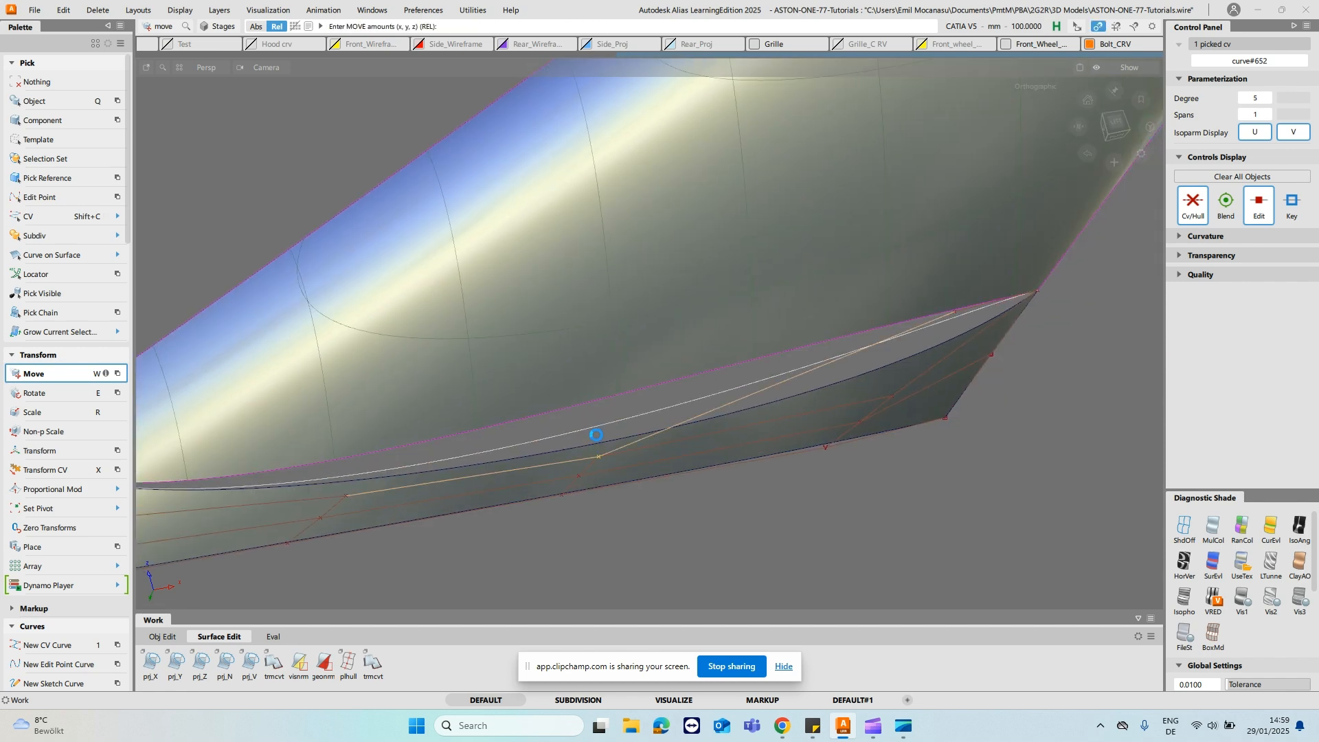
click(954, 314)
ctrl+click(899, 377)
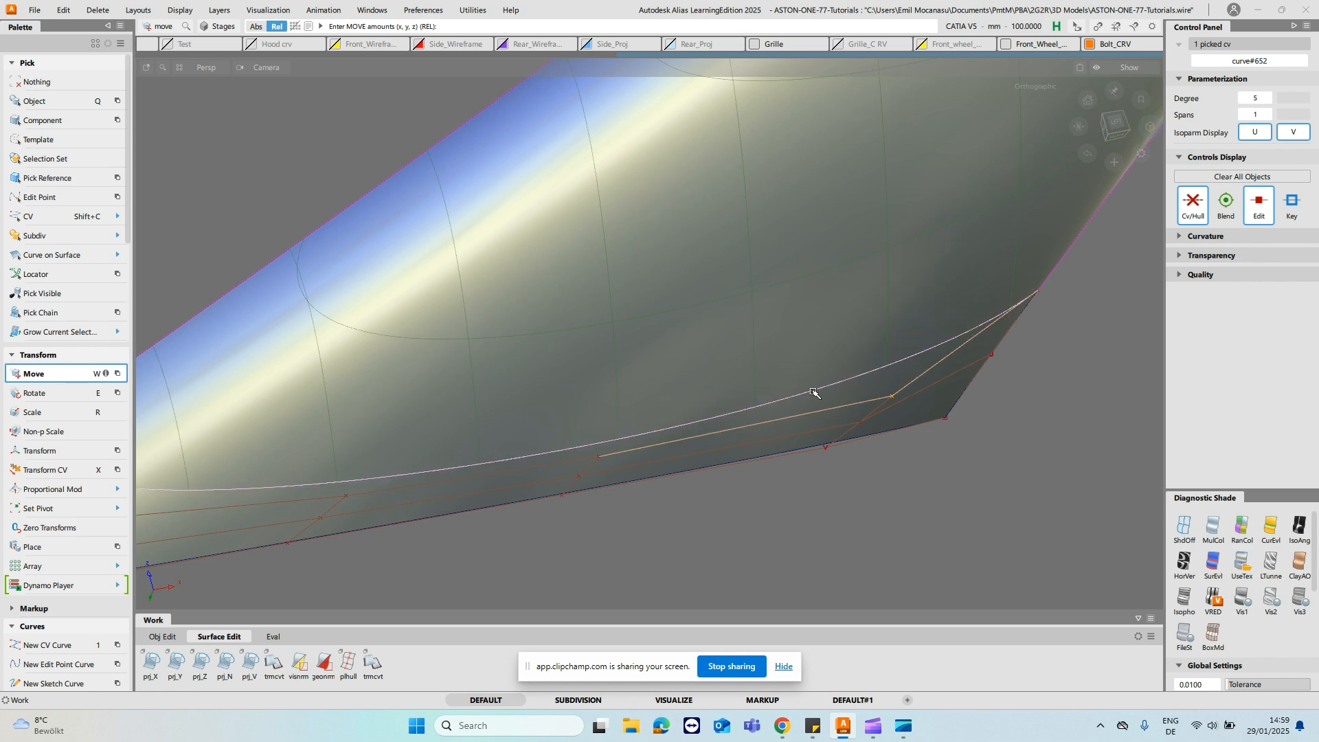
- Deselect the base curve and delete the converted patch surface#41 below the stalk
ctrl+shift+drag(804, 397, 818, 326)
alt+shift+right_drag(818, 326, 790, 337)
alt+shift+drag(791, 336, 780, 406)
mouse_move(746, 335)
alt+shift+mouse_down()
mouse_move(750, 382)
mouse_move(752, 352)
alt+shift+mouse_up()
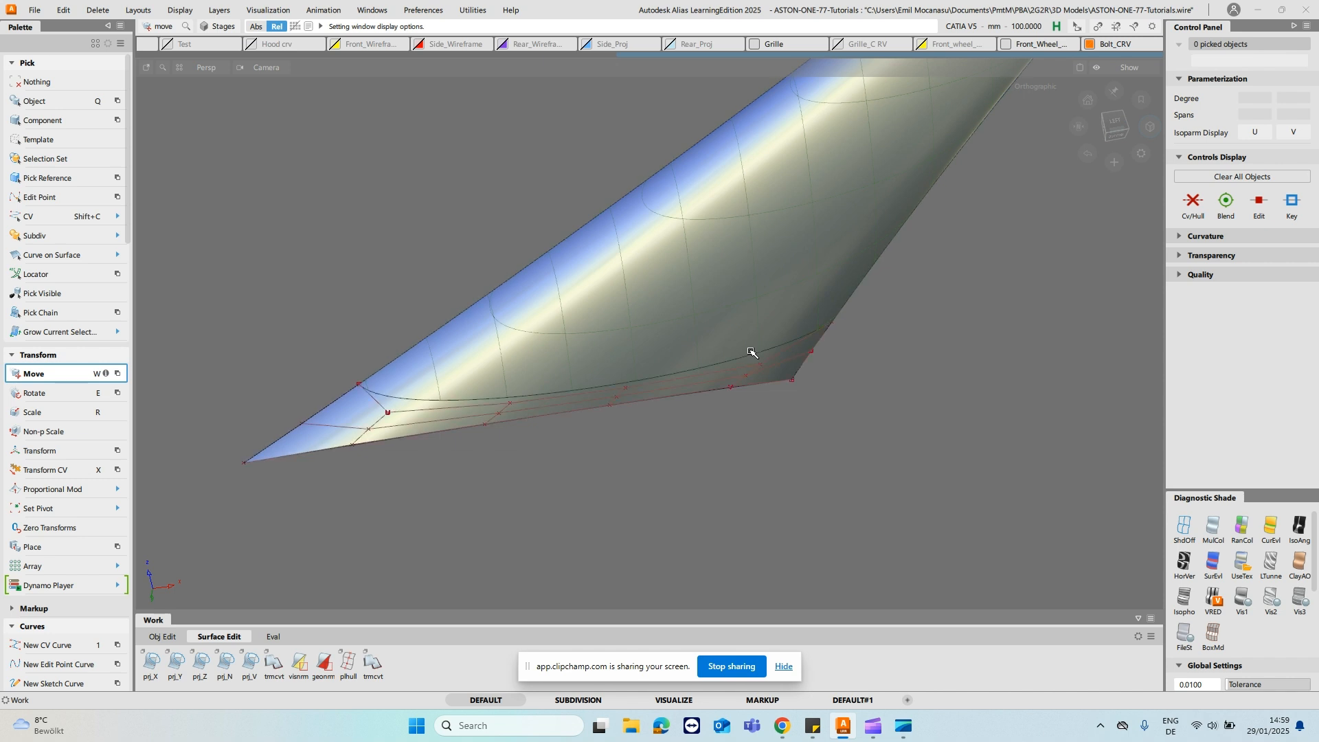
ctrl+shift+drag(407, 330, 408, 364)
click(372, 426)
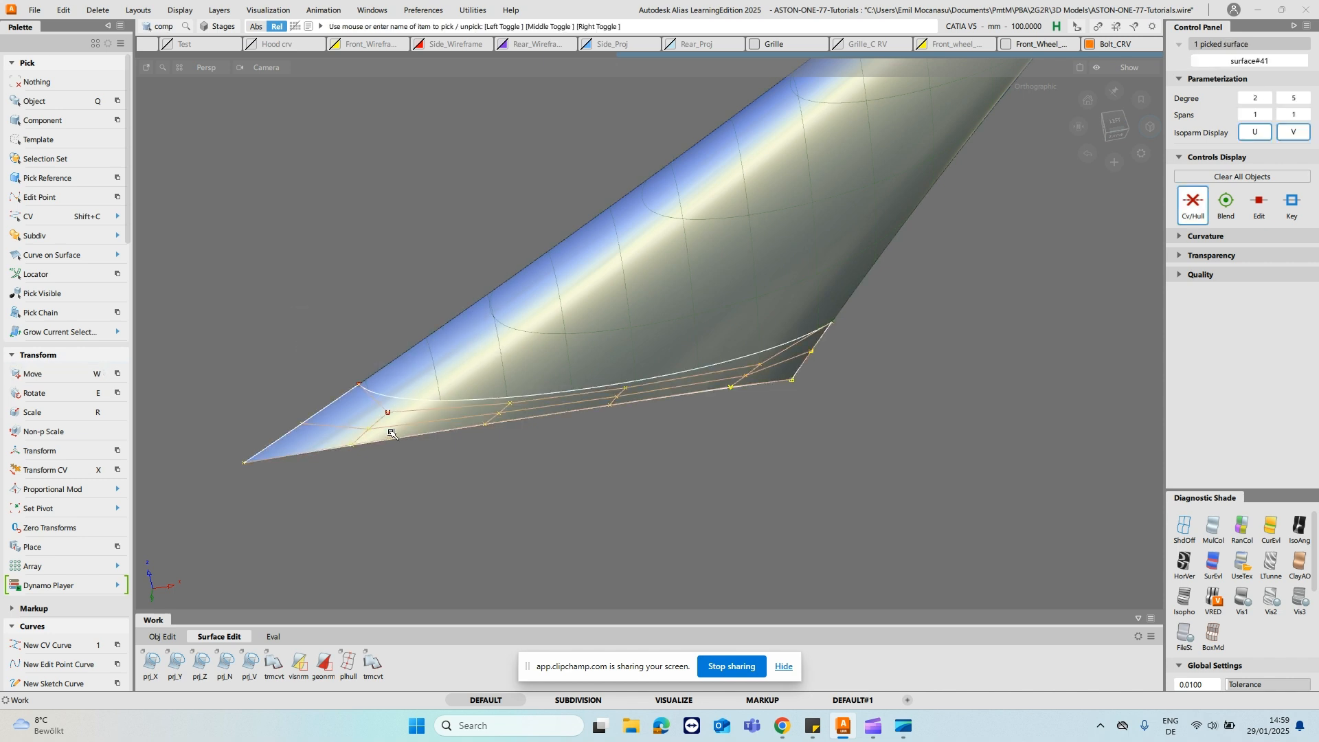
key(Delete)
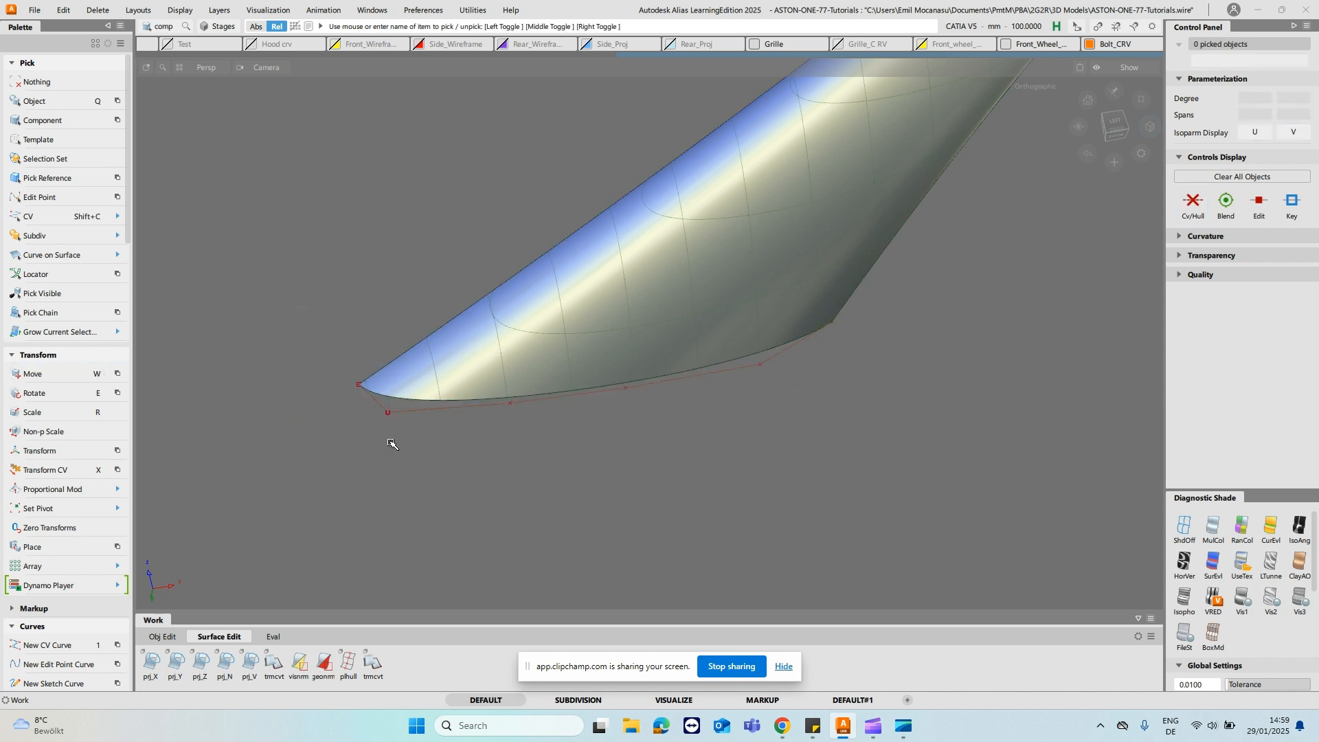
- Show the surrounding surfaces and examine how the stalk's base meets the door body beneath the mirror housing
alt+shift+drag(392, 443, 551, 407)
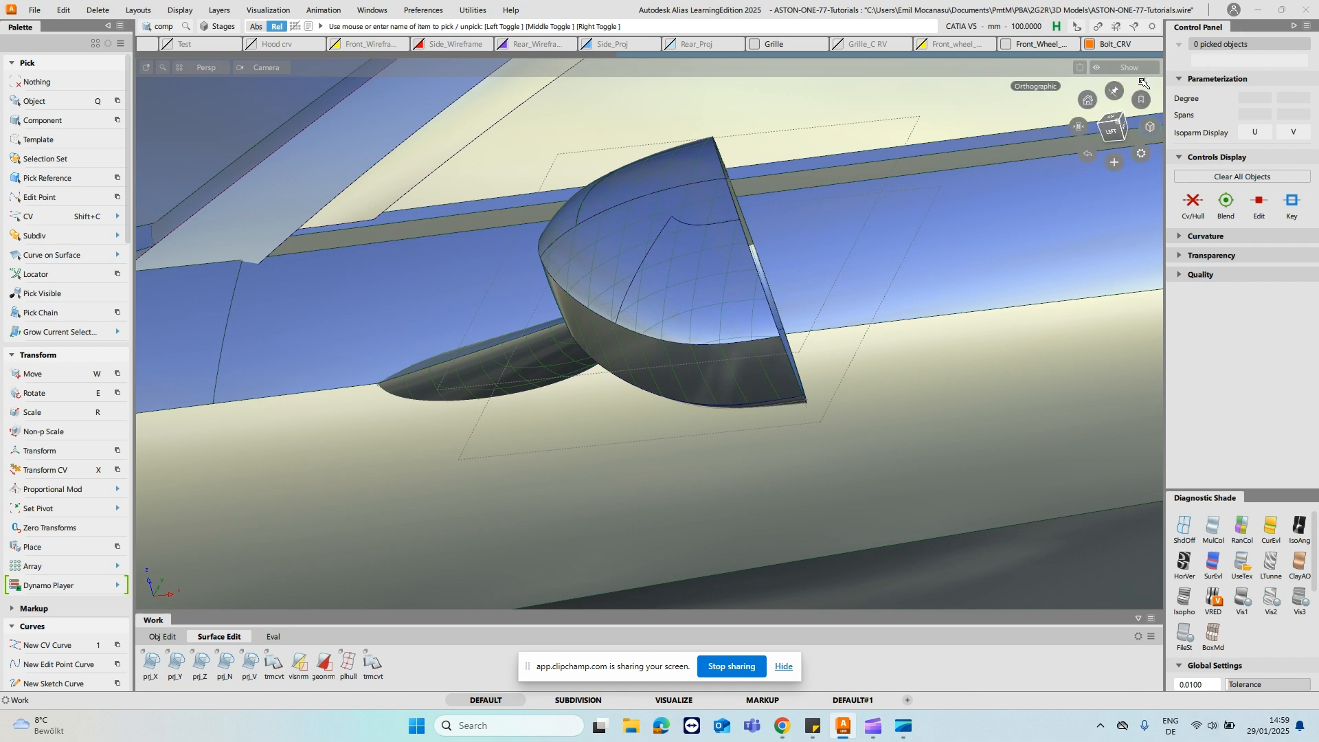
click(1113, 127)
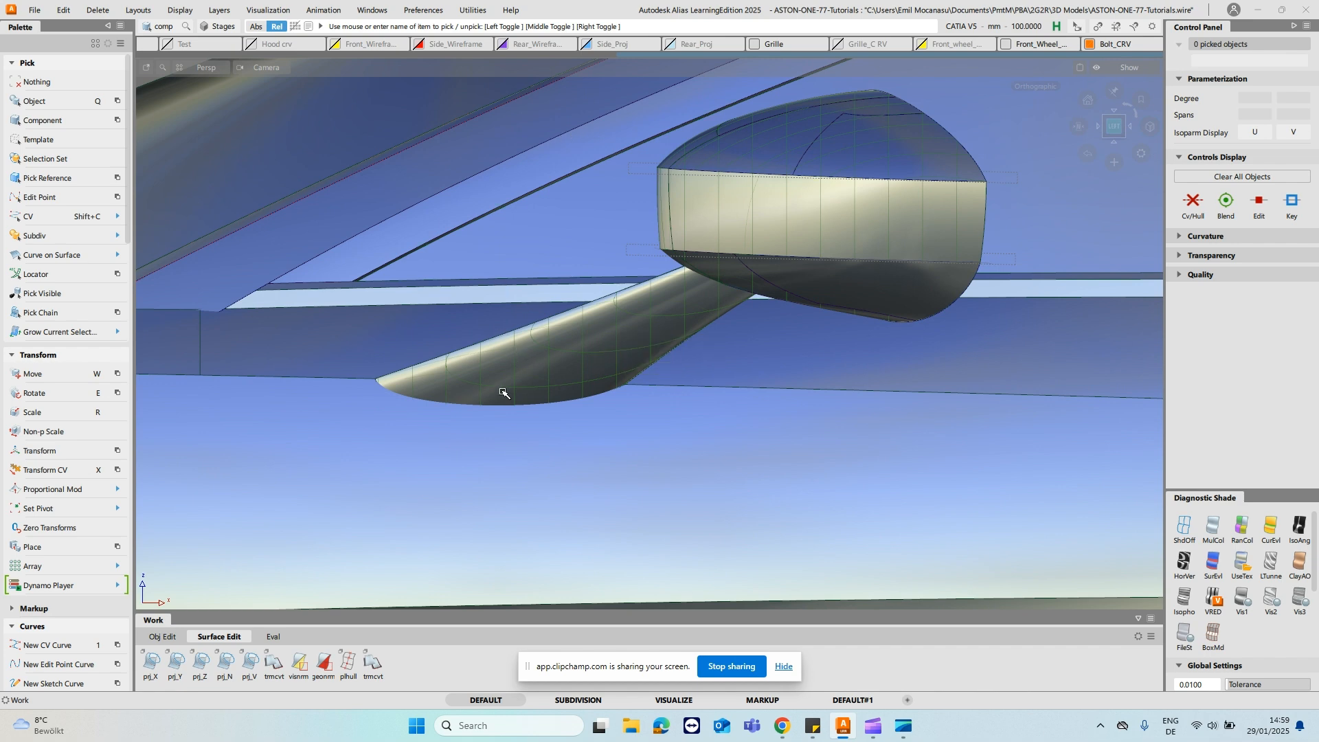
mouse_move(596, 375)
alt+shift+mouse_down()
mouse_move(698, 418)
mouse_move(442, 392)
mouse_move(550, 385)
mouse_move(536, 363)
alt+shift+mouse_up()
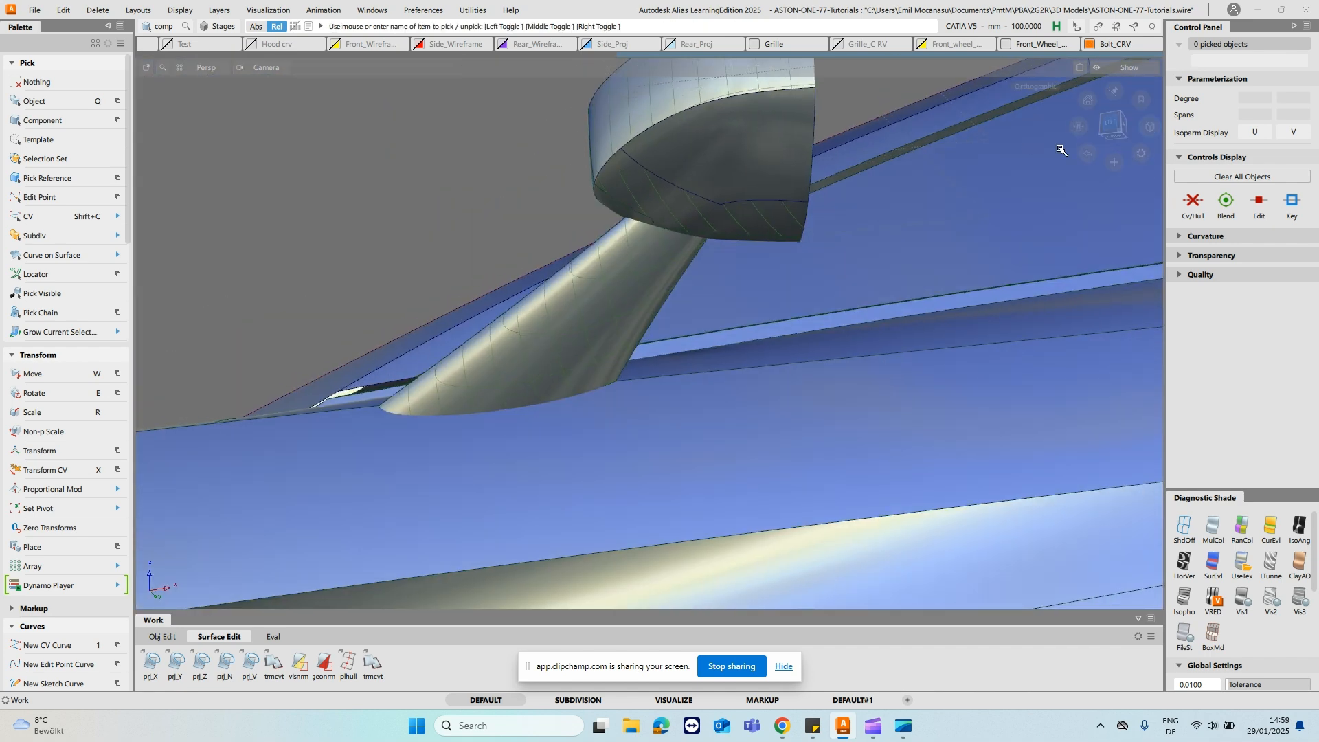
- Start a Surface Fillet between the door body surface and the mirror stalk surface at the stalk's base
click(1112, 134)
click(1115, 122)
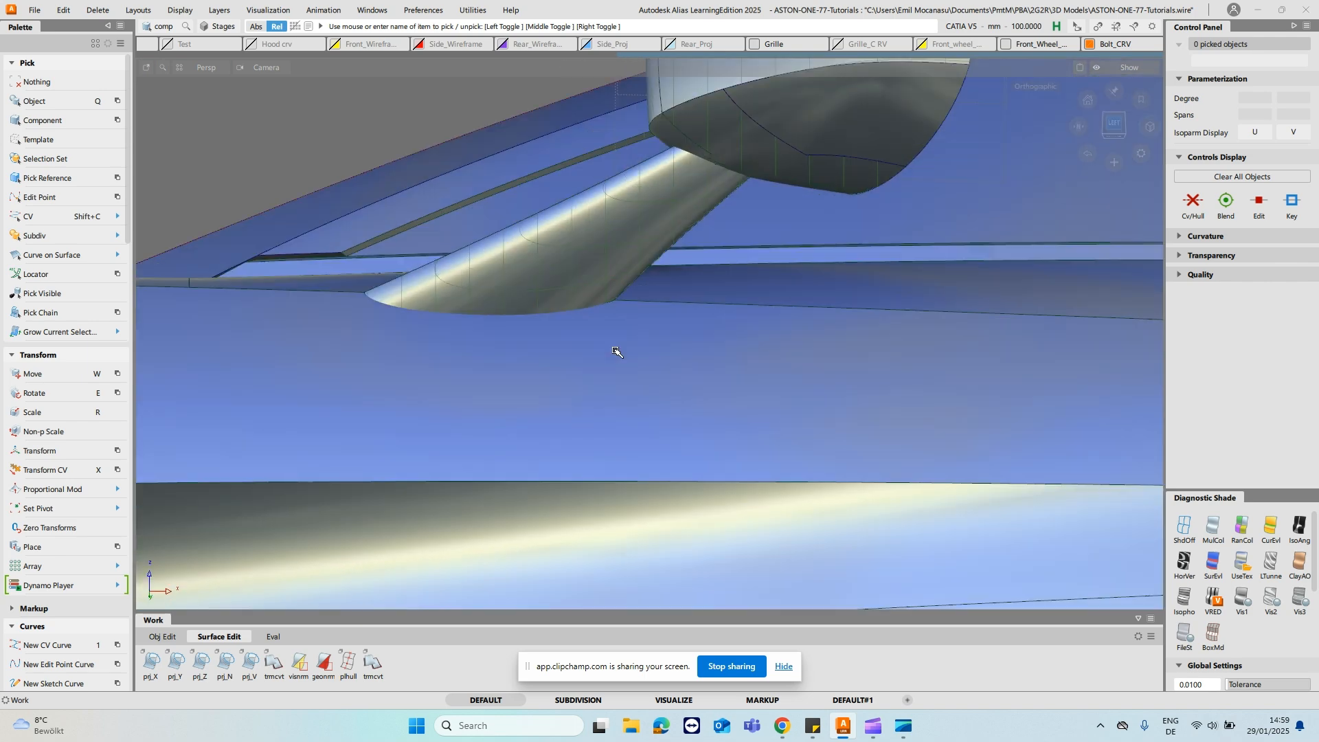
alt+shift+right_drag(501, 374, 545, 394)
alt+shift+middle_drag(545, 395, 509, 402)
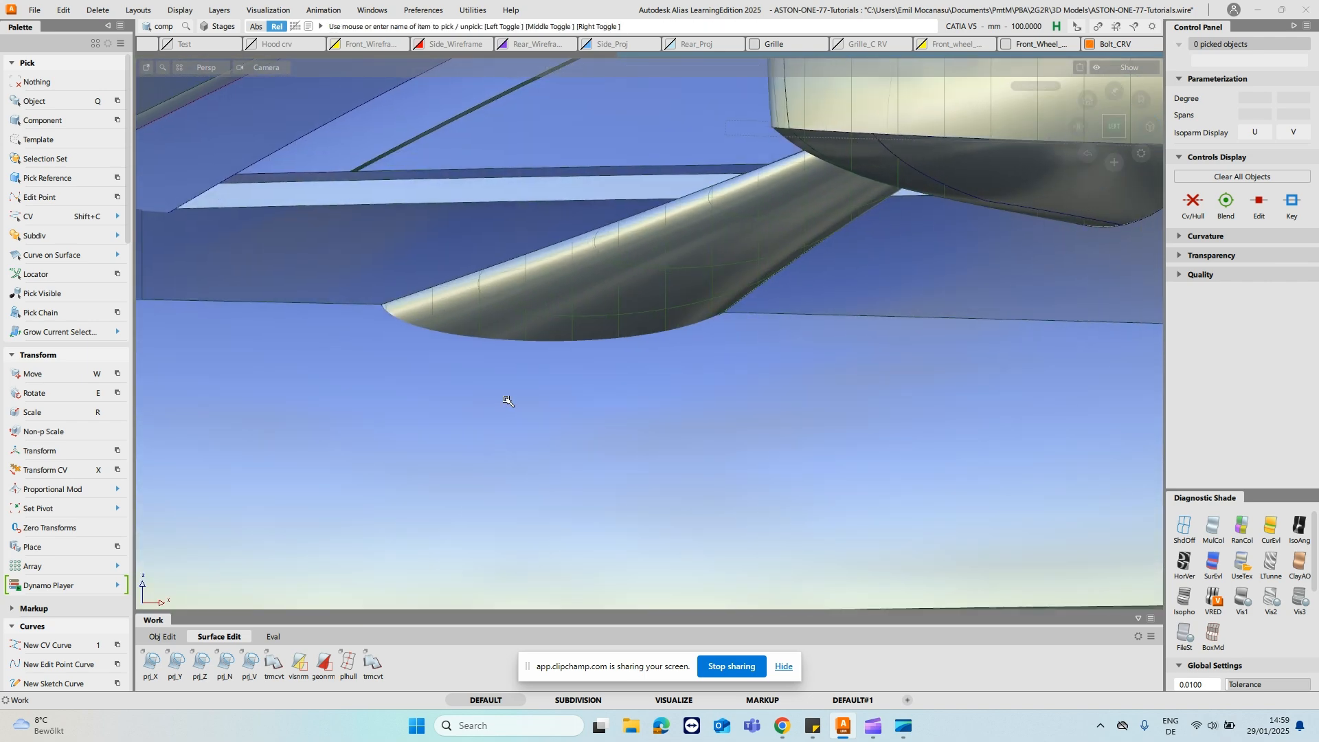
key(ctrl+f)
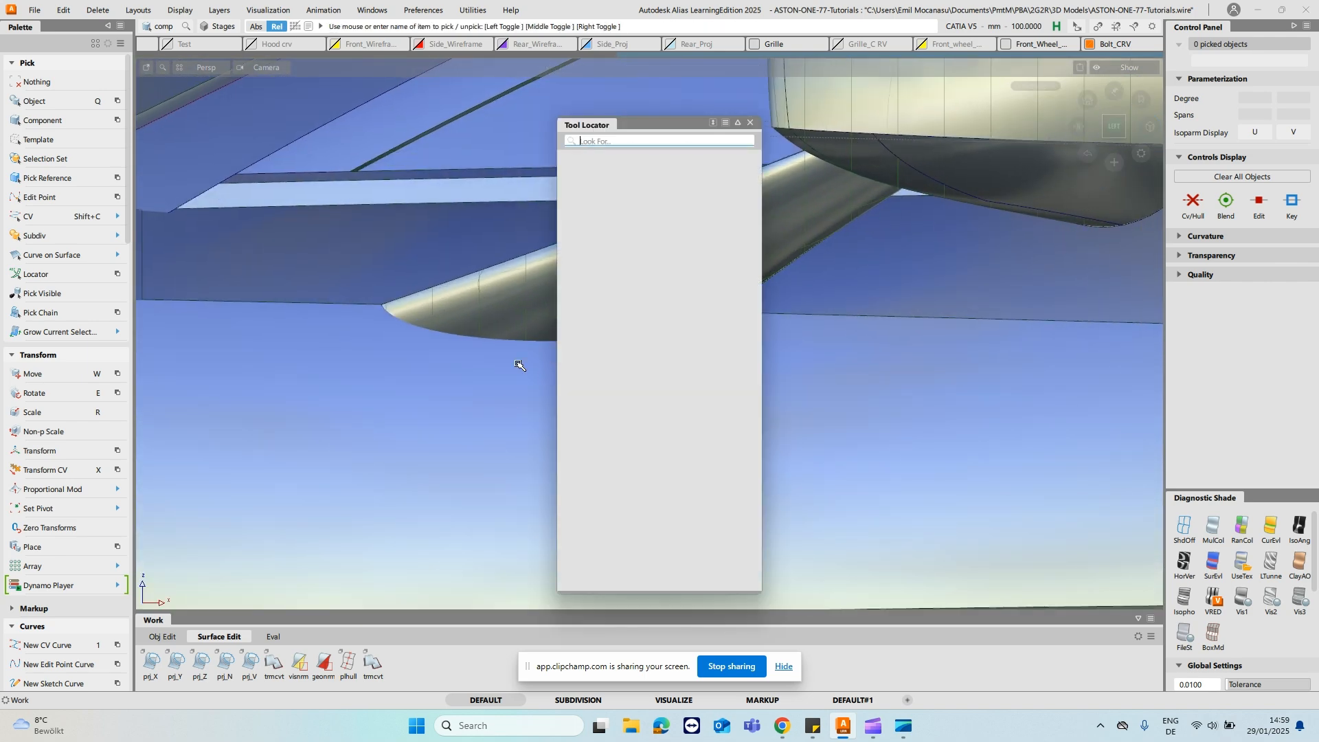
click(750, 124)
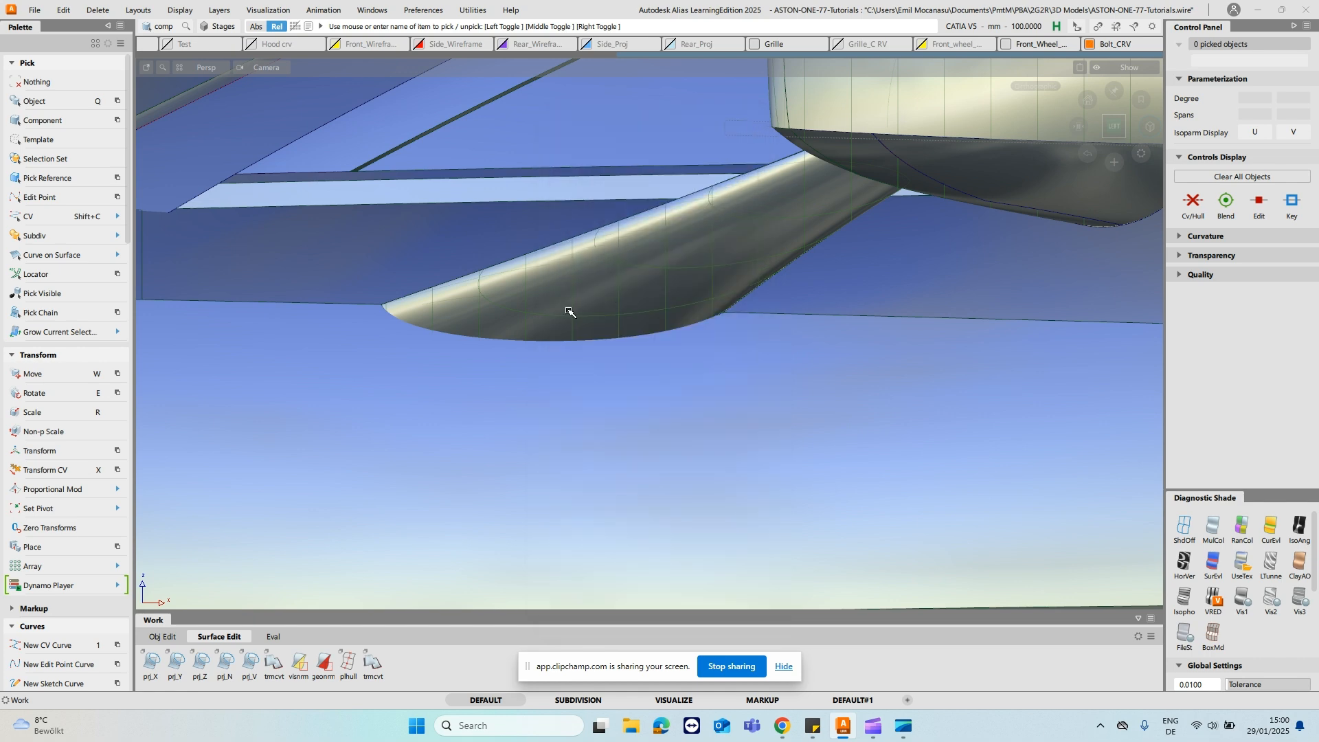
key(shift+f)
click(509, 390)
click(661, 277)
alt+shift+drag(622, 282, 810, 313)
click(483, 198)
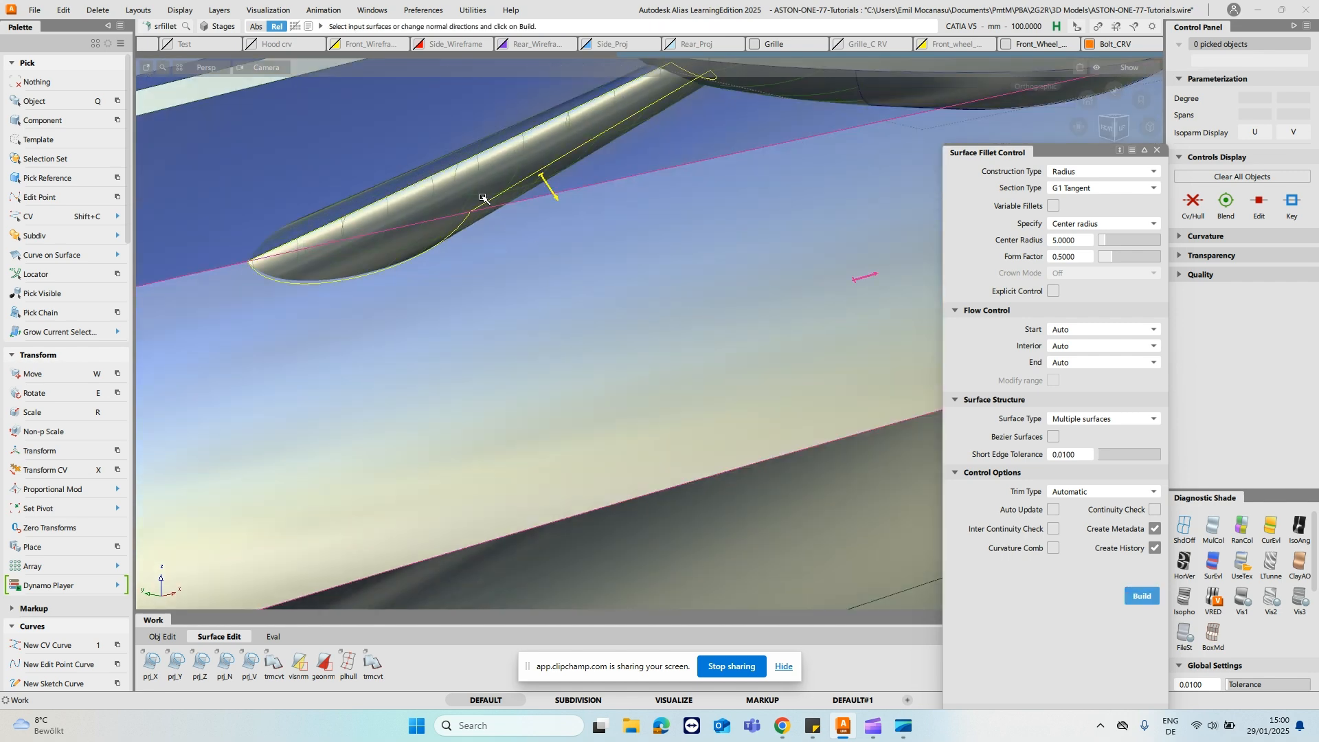
alt+shift+drag(726, 244, 642, 273)
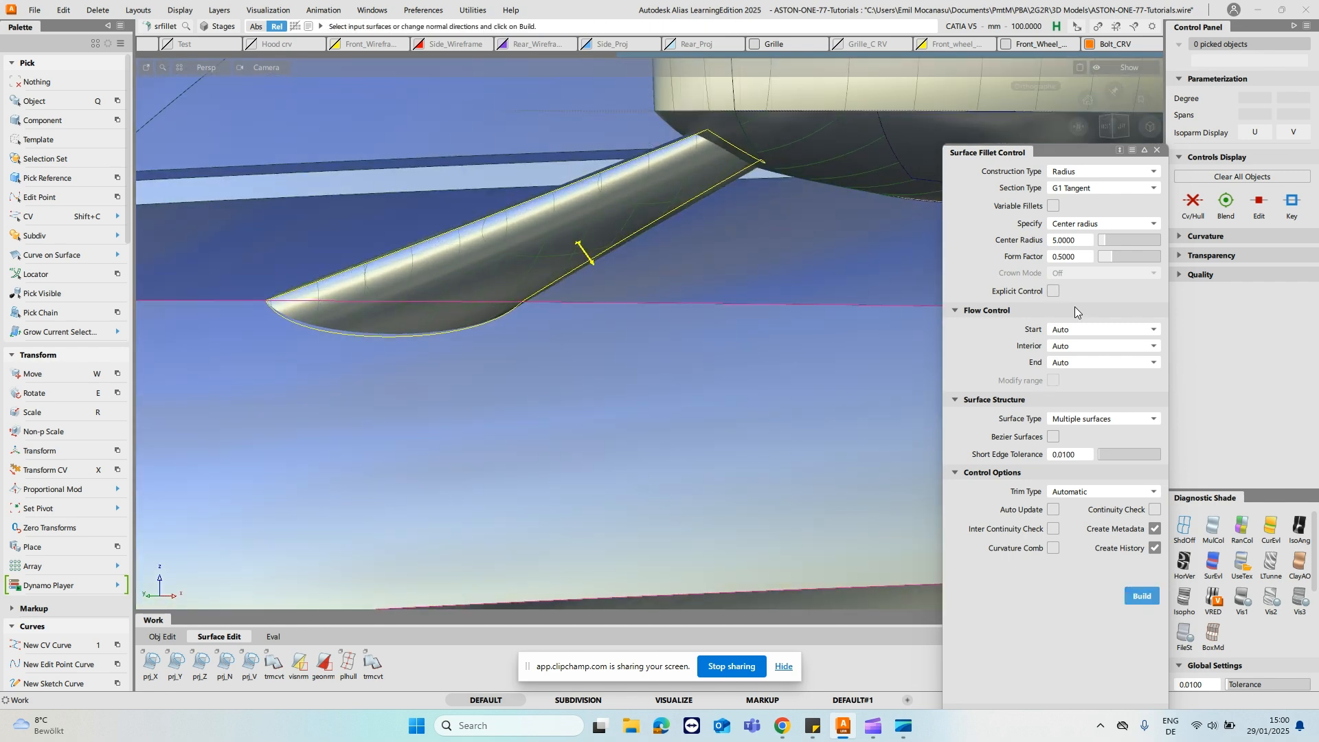
- Build the stalk-base fillet as Arc (Chord) with a G2 Curvature section and a form factor of 1
click(1098, 172)
click(1095, 204)
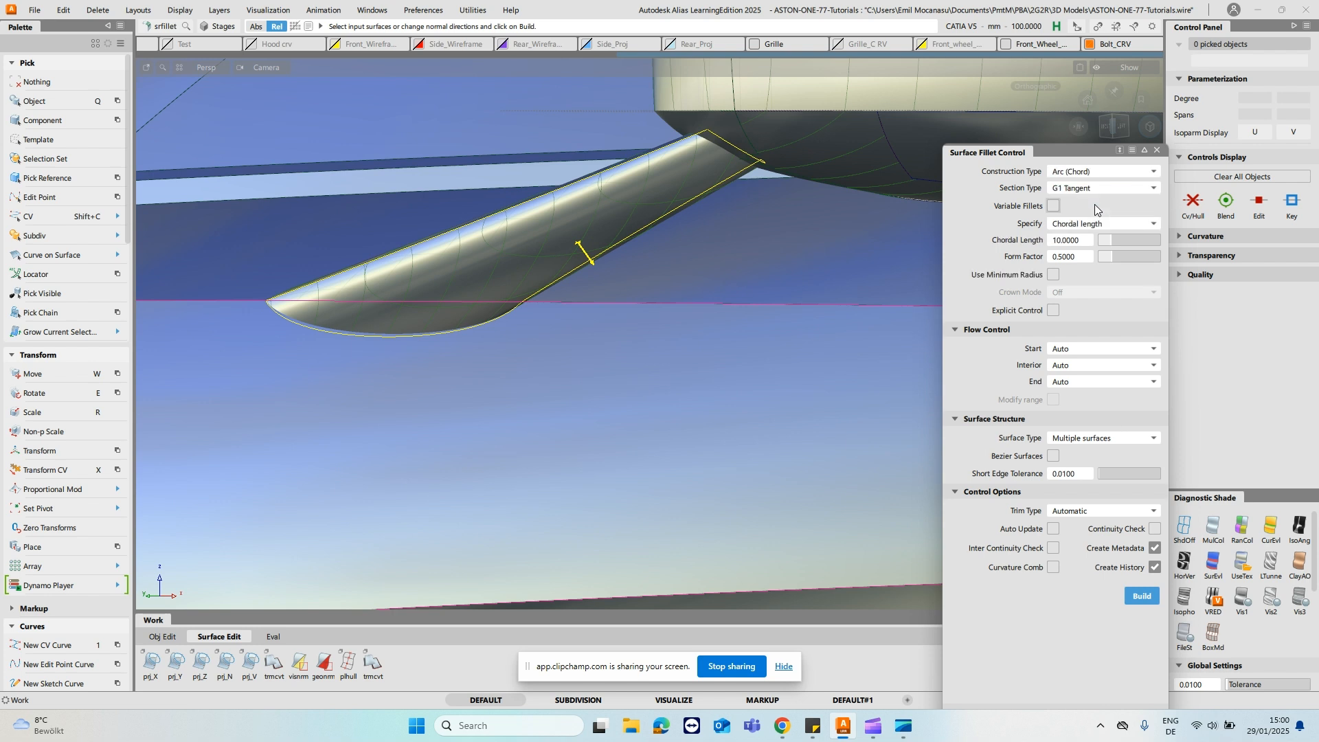
click(1096, 191)
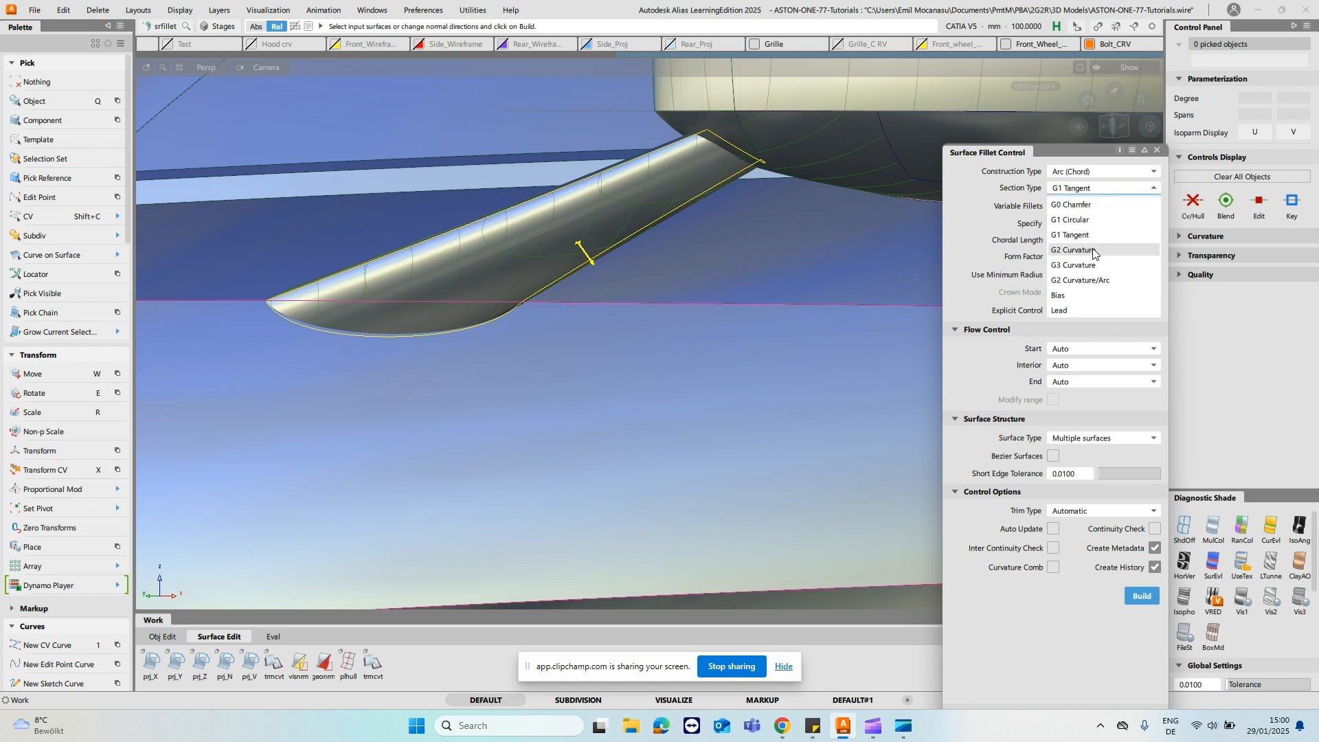
click(1094, 251)
text(1)
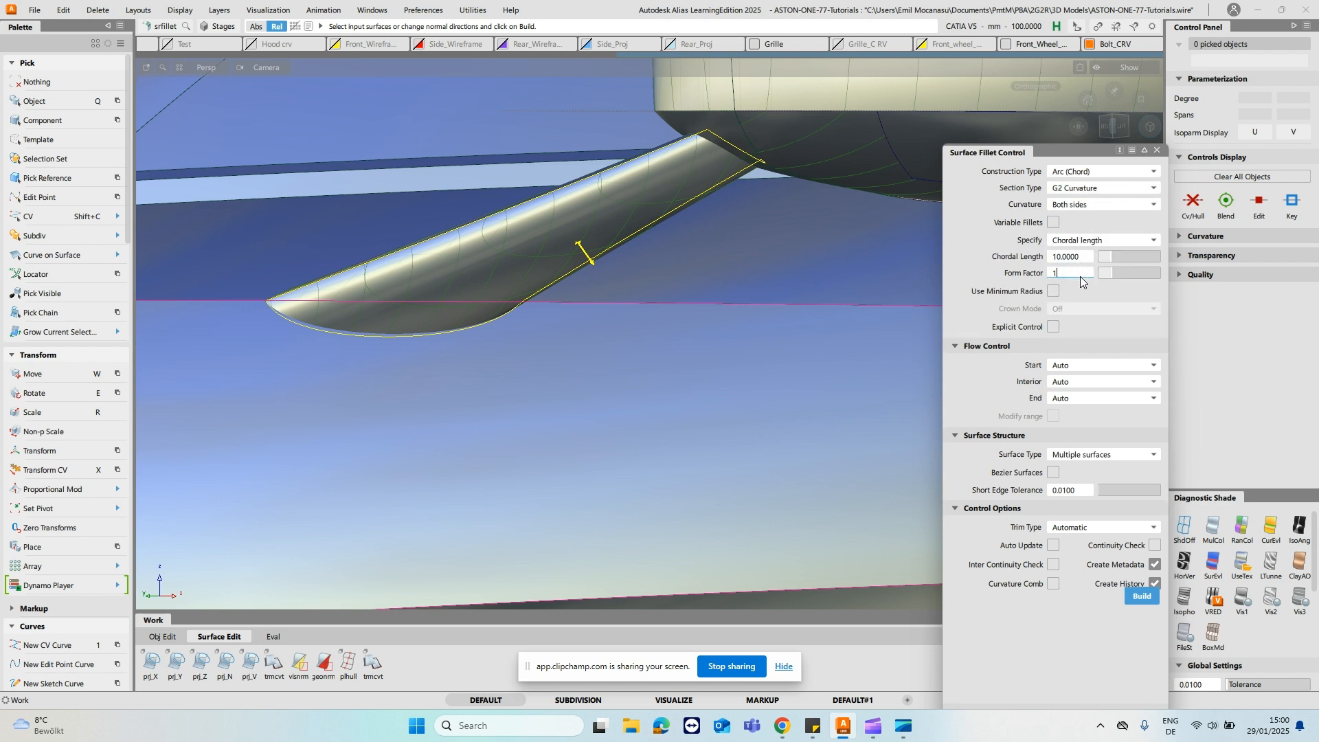
alt+shift+right_drag(505, 247, 550, 371)
alt+shift+drag(550, 371, 732, 393)
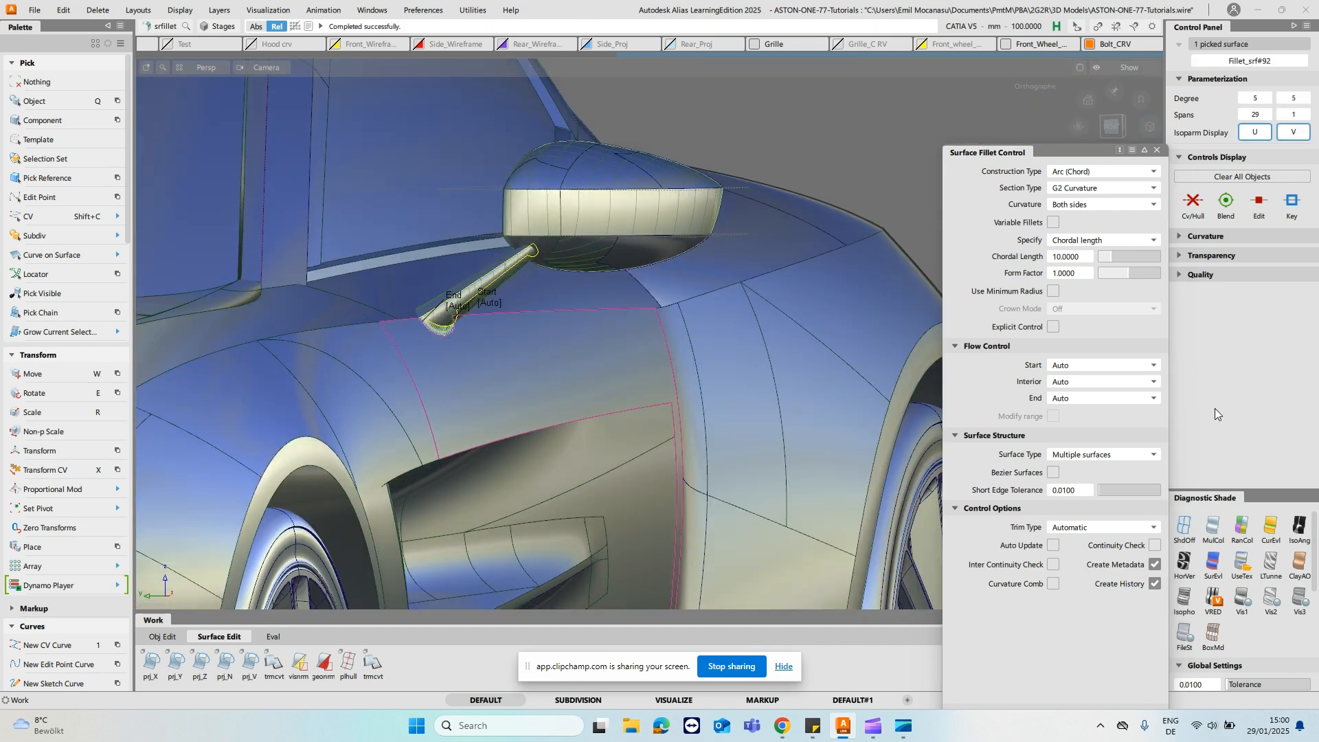
- Set the fillet's start and end flow control to Edge align and enable Auto Update
click(1150, 367)
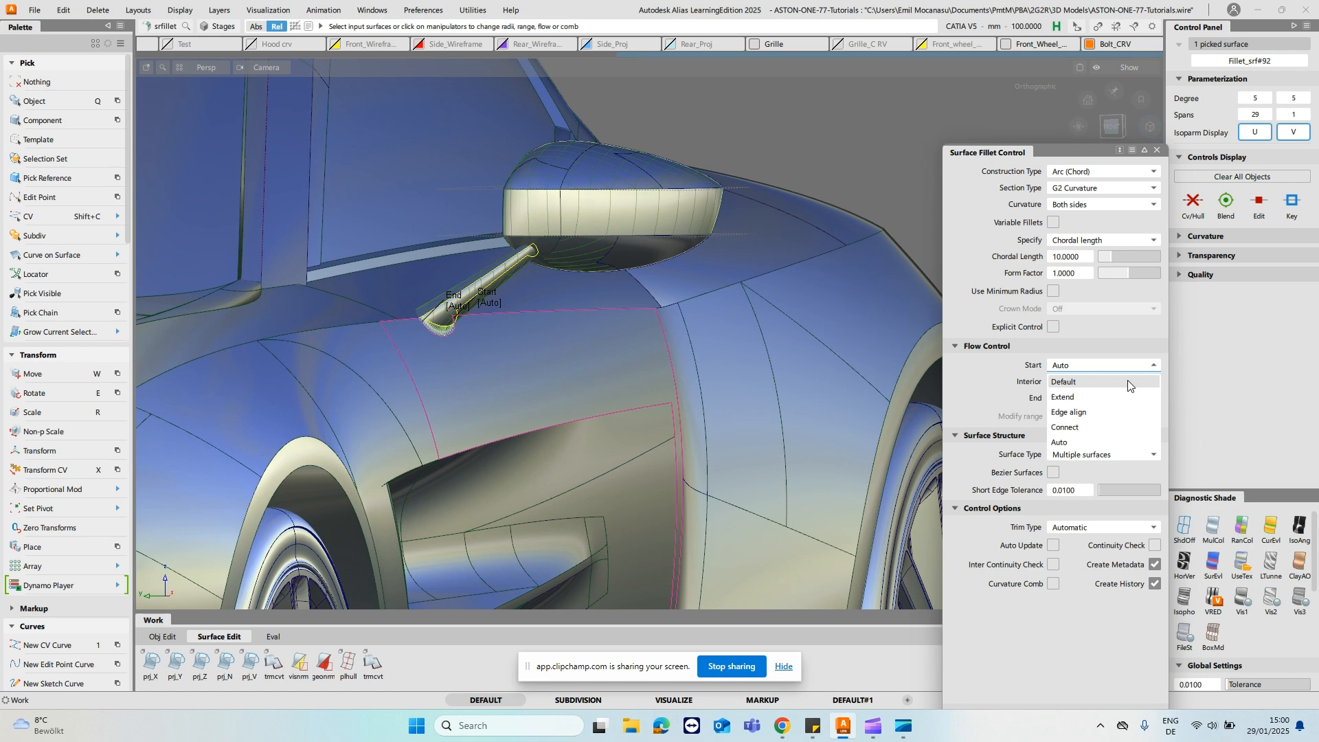
click(1124, 412)
click(1127, 399)
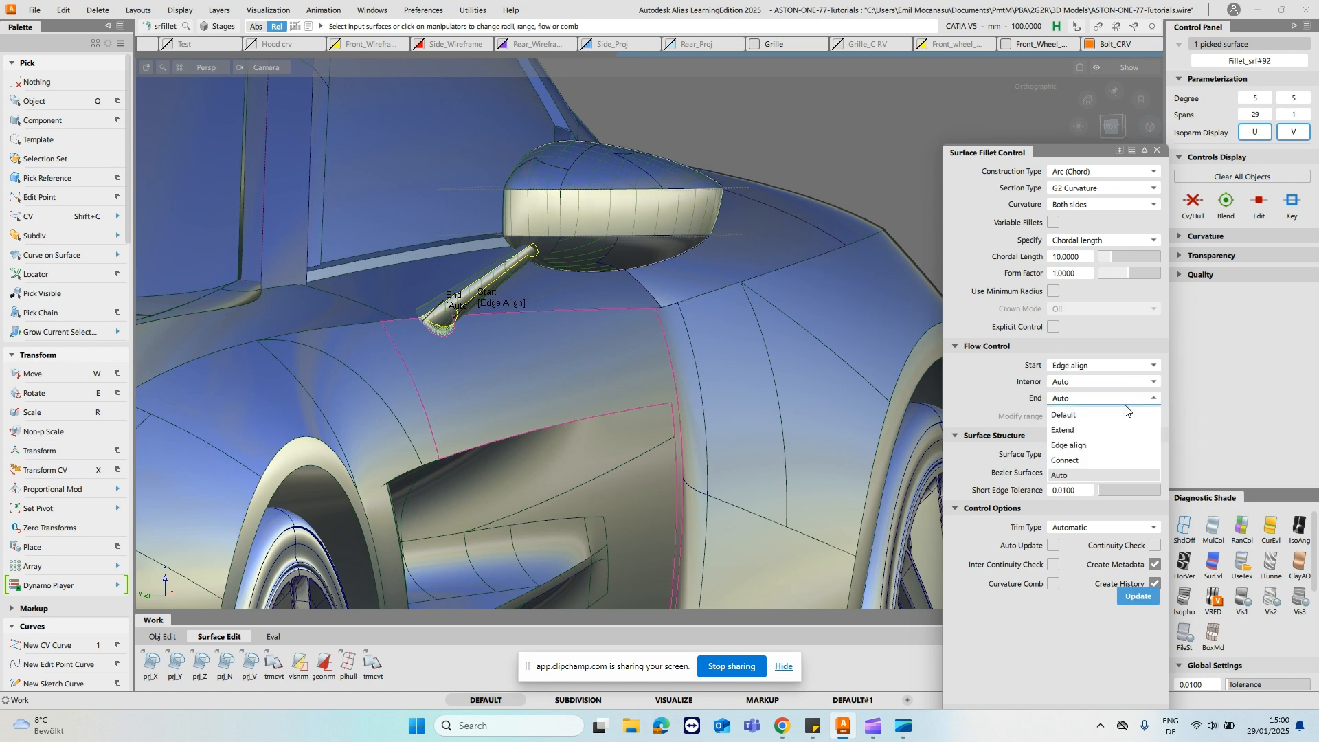
click(1121, 443)
alt+shift+drag(676, 317, 557, 431)
alt+shift+right_drag(557, 431, 574, 337)
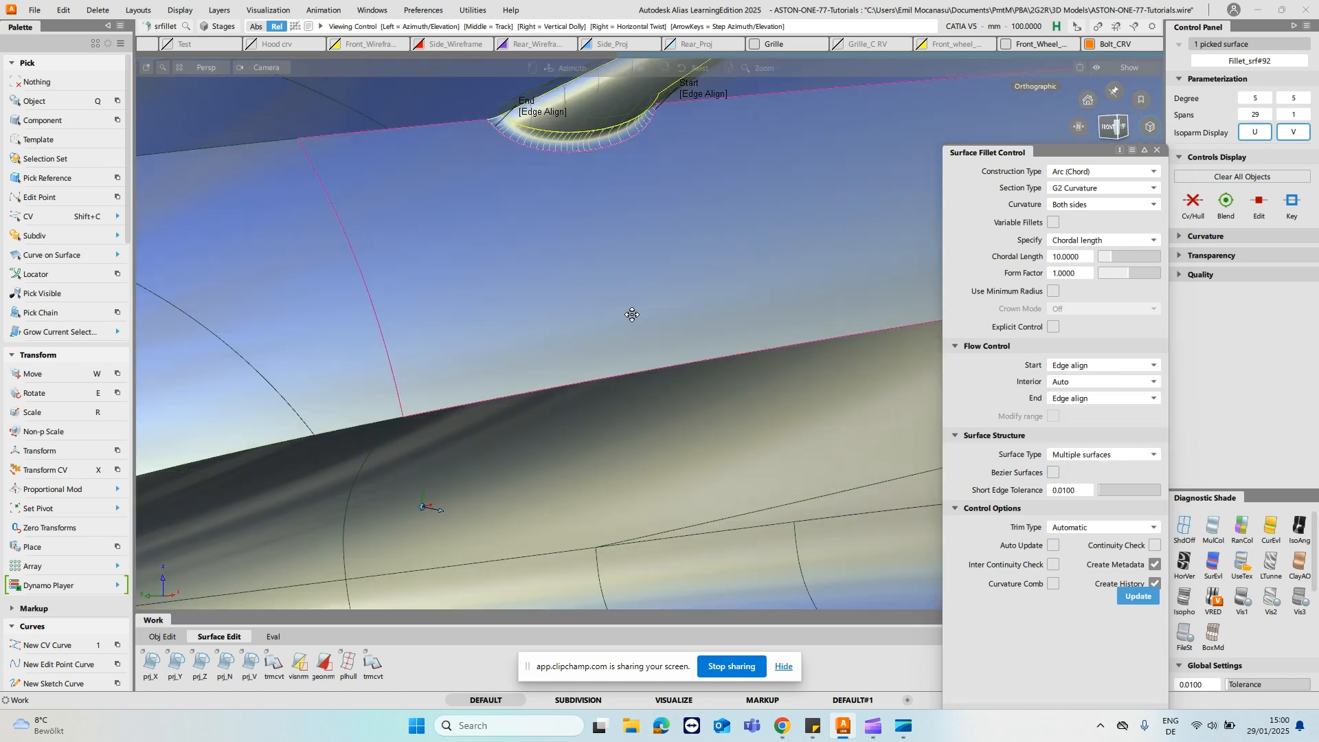
alt+shift+middle_drag(645, 263, 632, 345)
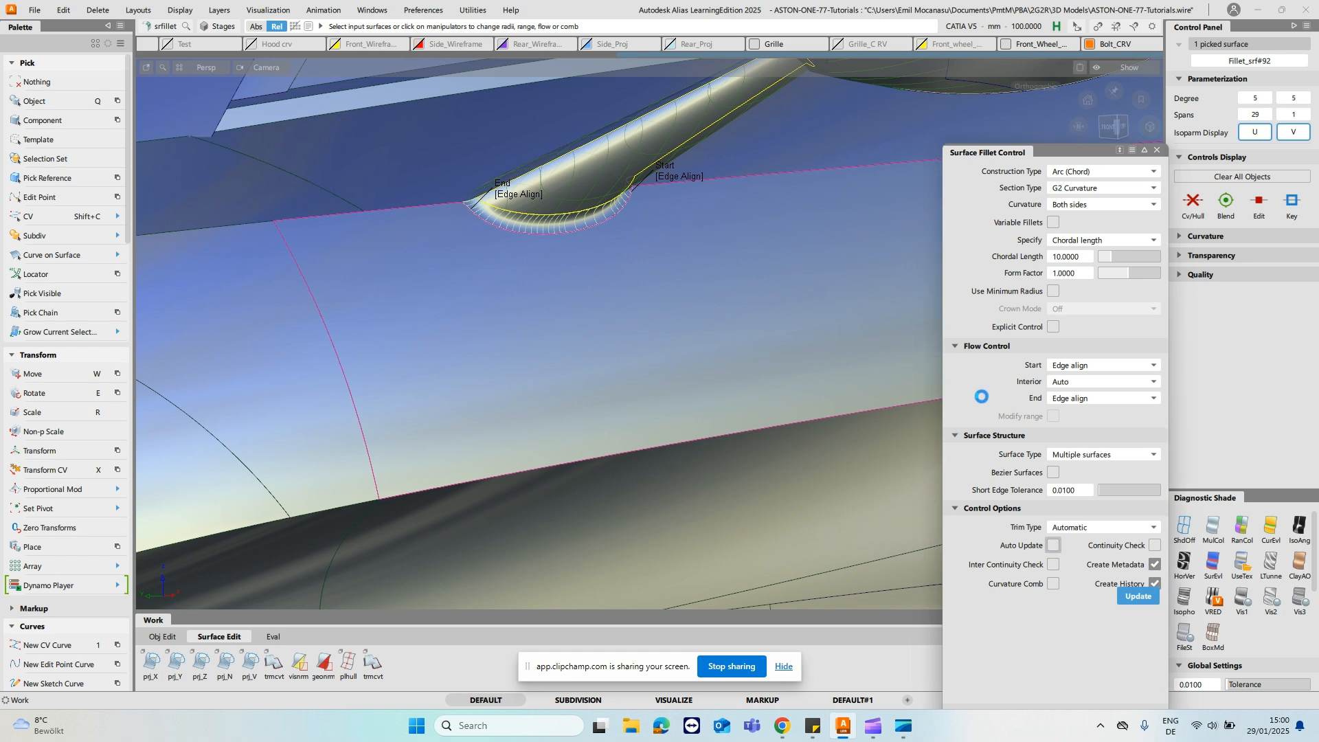
alt+shift+drag(768, 311, 739, 310)
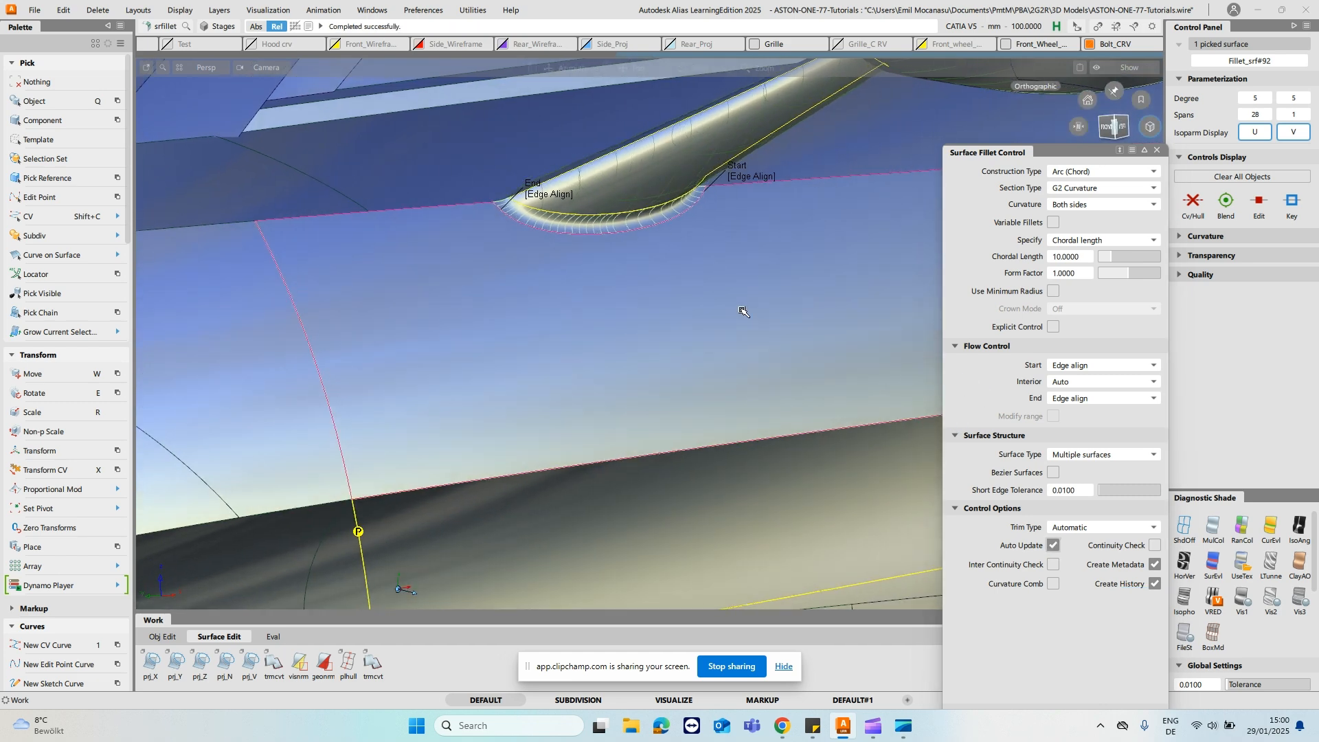
- Open the stalk-base fillet's chordal length for editing
double_click(1085, 257)
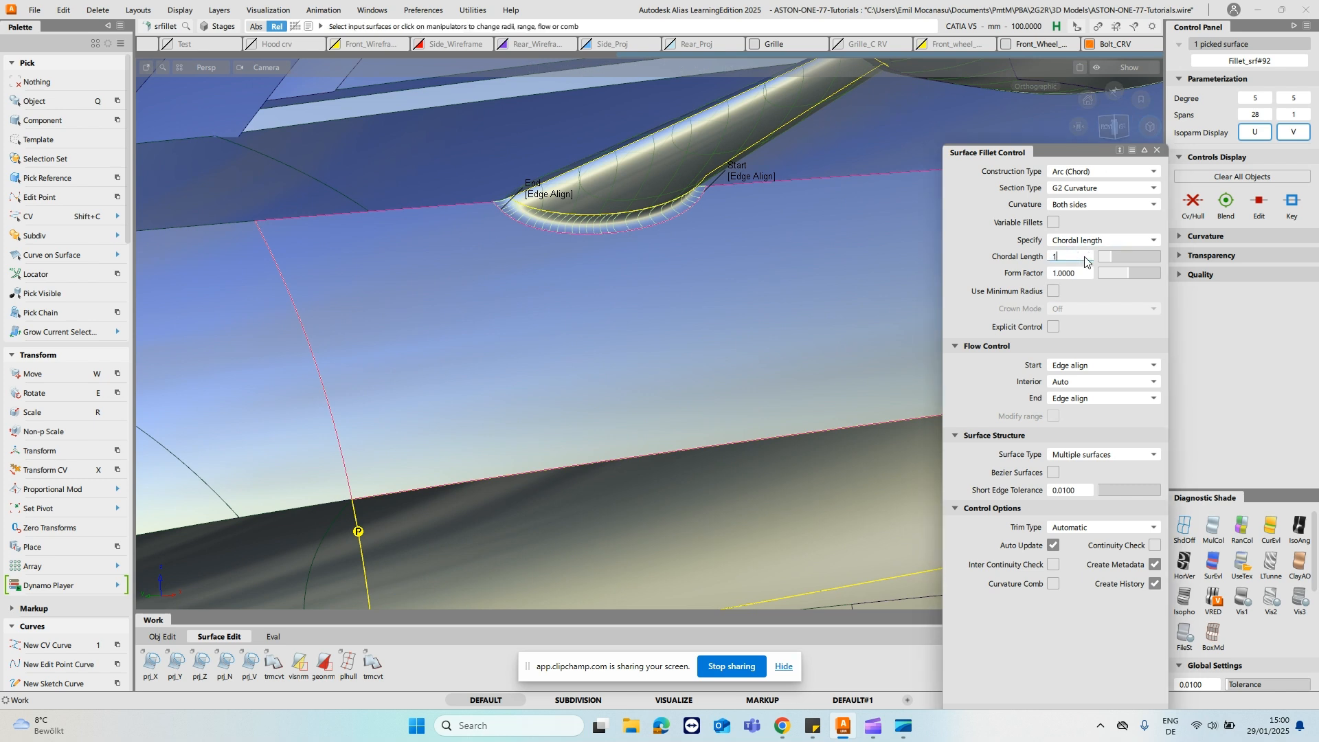
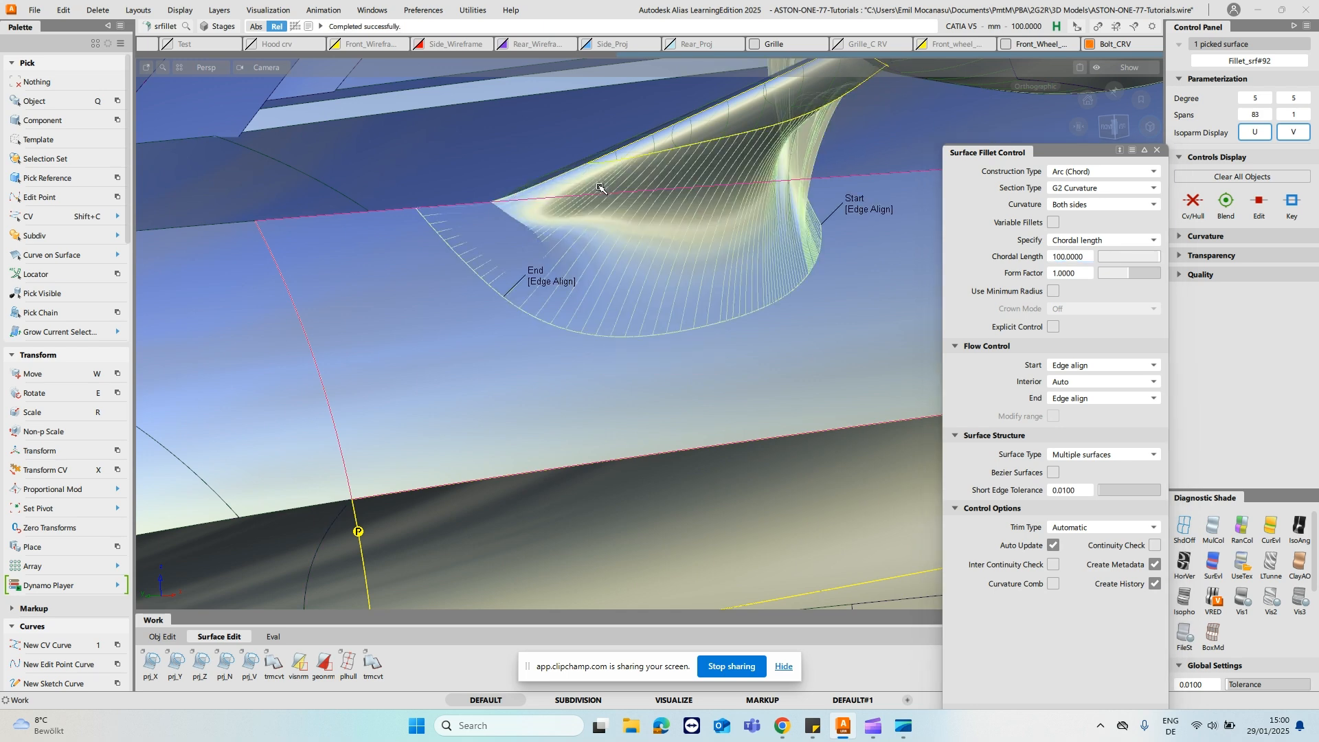
- Set the stalk-base fillet's chordal length to 50
alt+shift+drag(672, 336, 643, 198)
alt+shift+drag(787, 364, 783, 327)
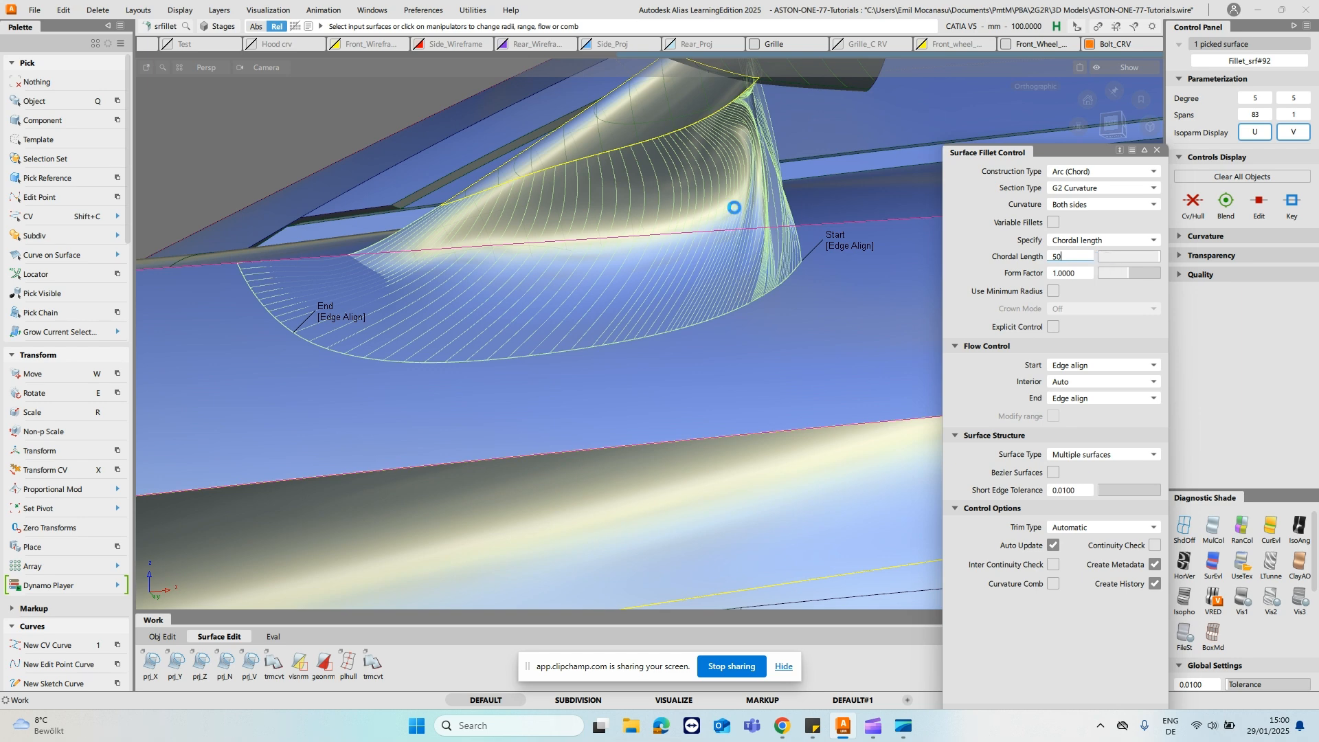
key(Return)
- Reopen the stalk-base fillet for editing, turn on Explicit Control, and close its settings
alt+shift+drag(529, 183, 480, 268)
key(space)
alt+shift+drag(400, 297, 465, 292)
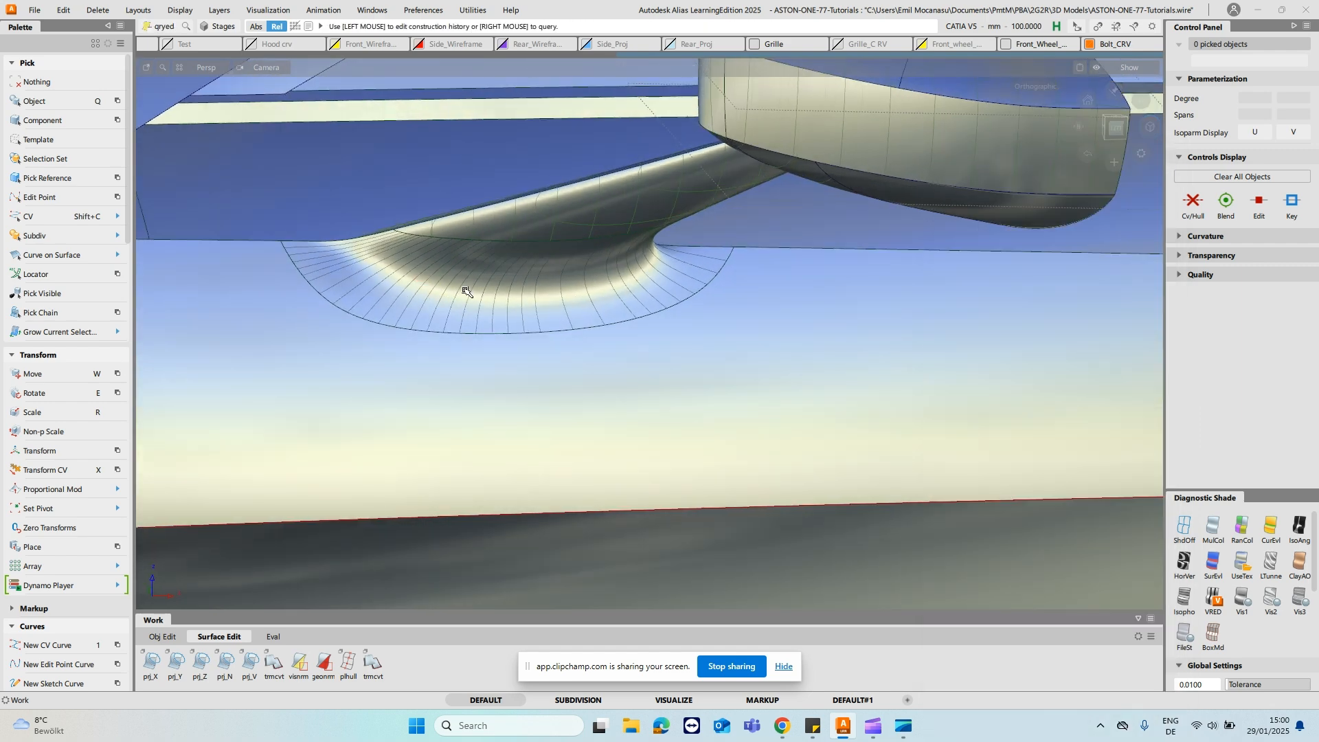
click(466, 292)
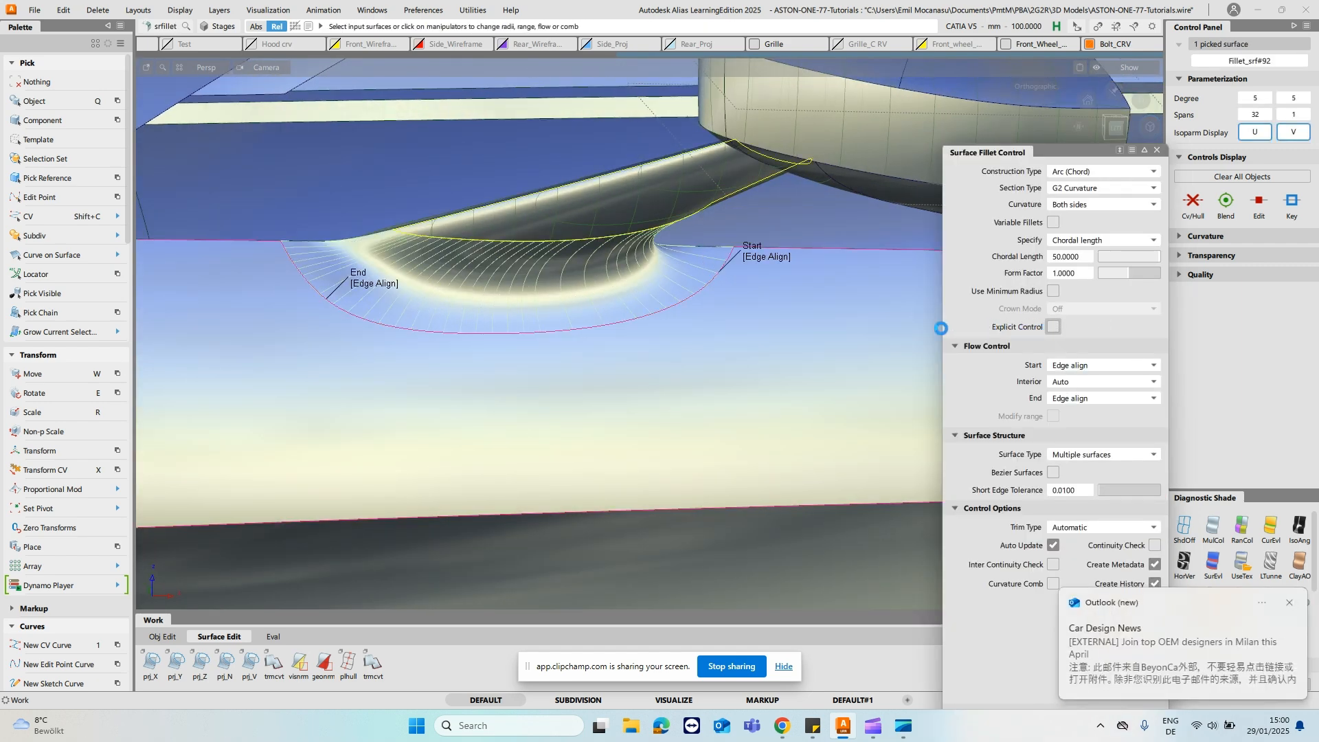
click(1289, 606)
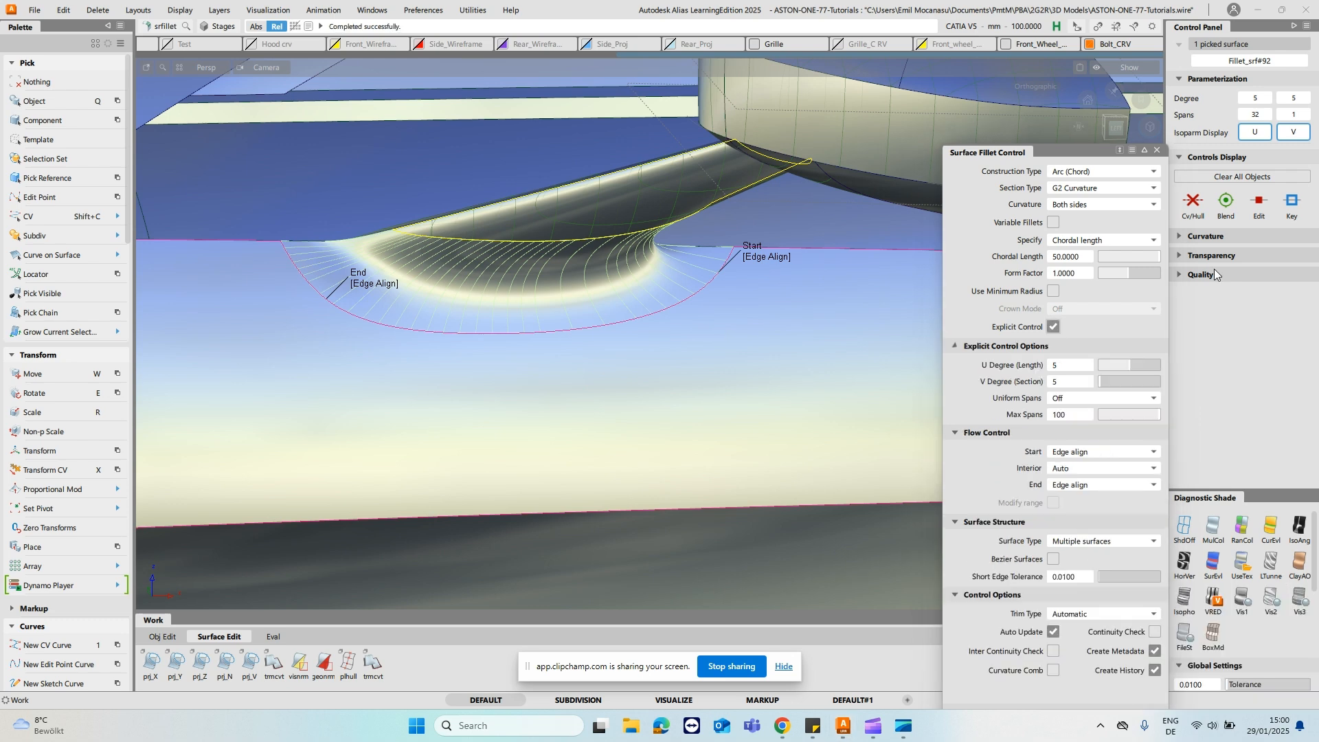
click(1158, 151)
- Show the mesh layer in a left side view for comparing the stalk base with the scanned body
alt+shift+drag(648, 385, 639, 230)
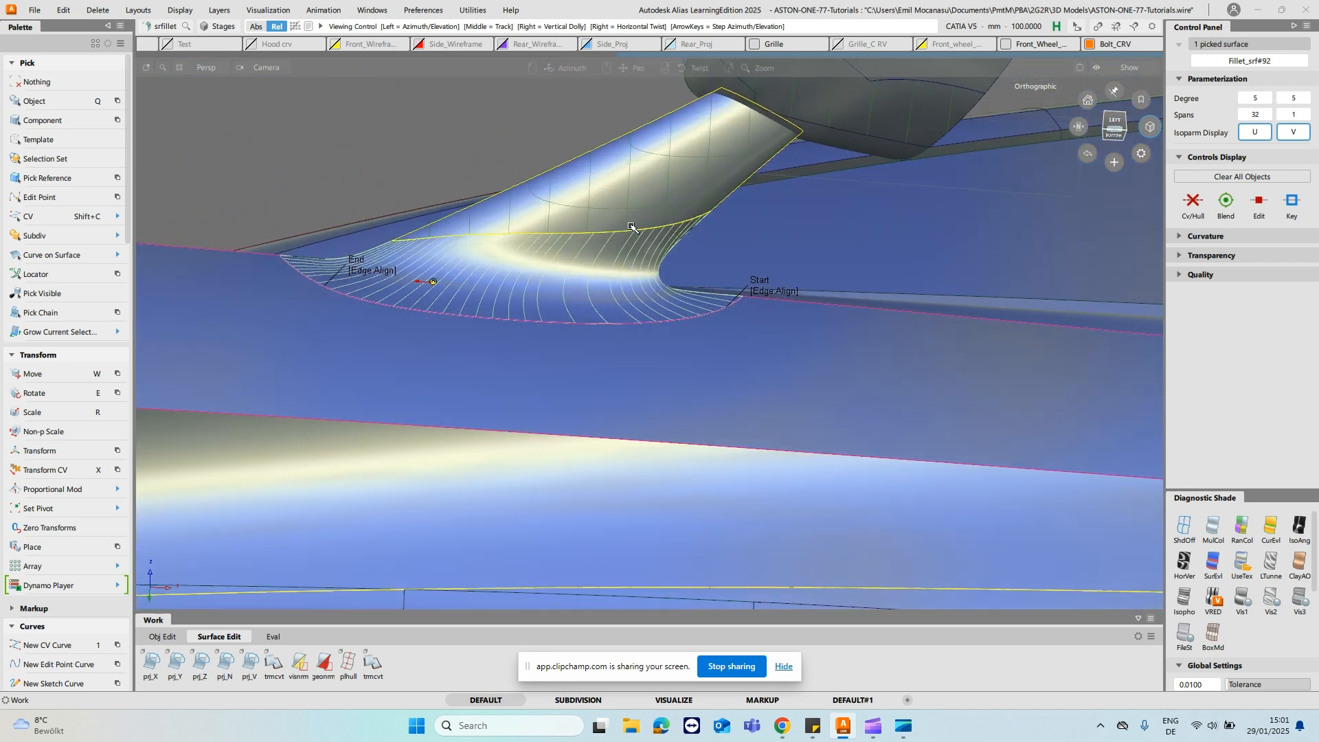
click(1114, 121)
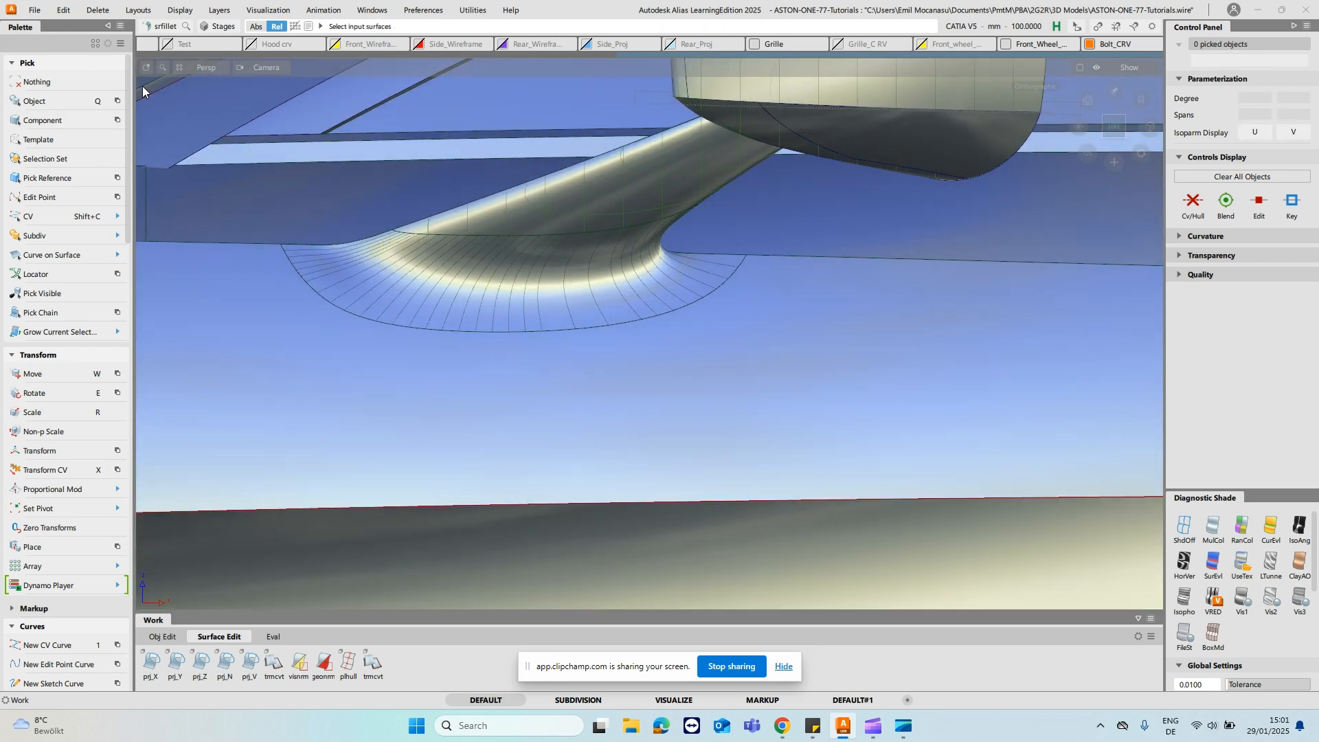
key(o)
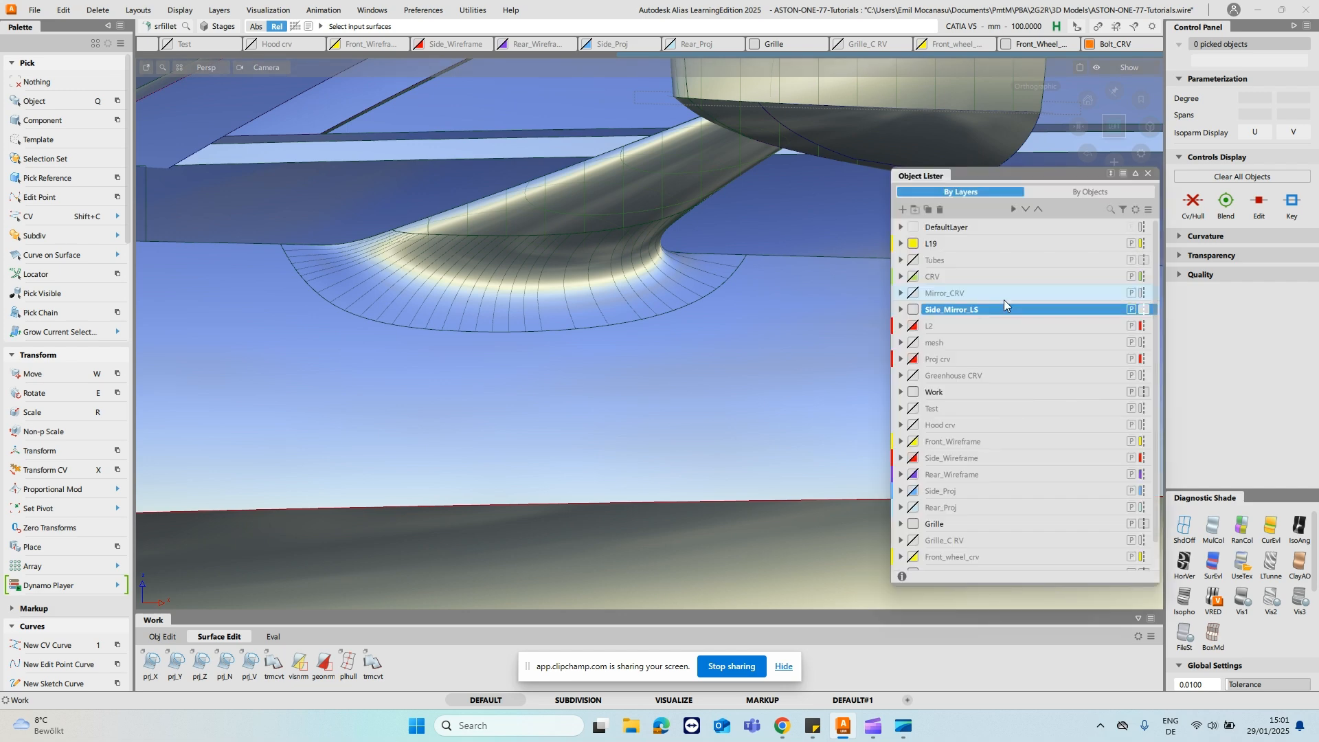
click(912, 343)
click(913, 343)
click(912, 342)
click(913, 343)
click(912, 342)
alt+shift+middle_drag(342, 192, 677, 241)
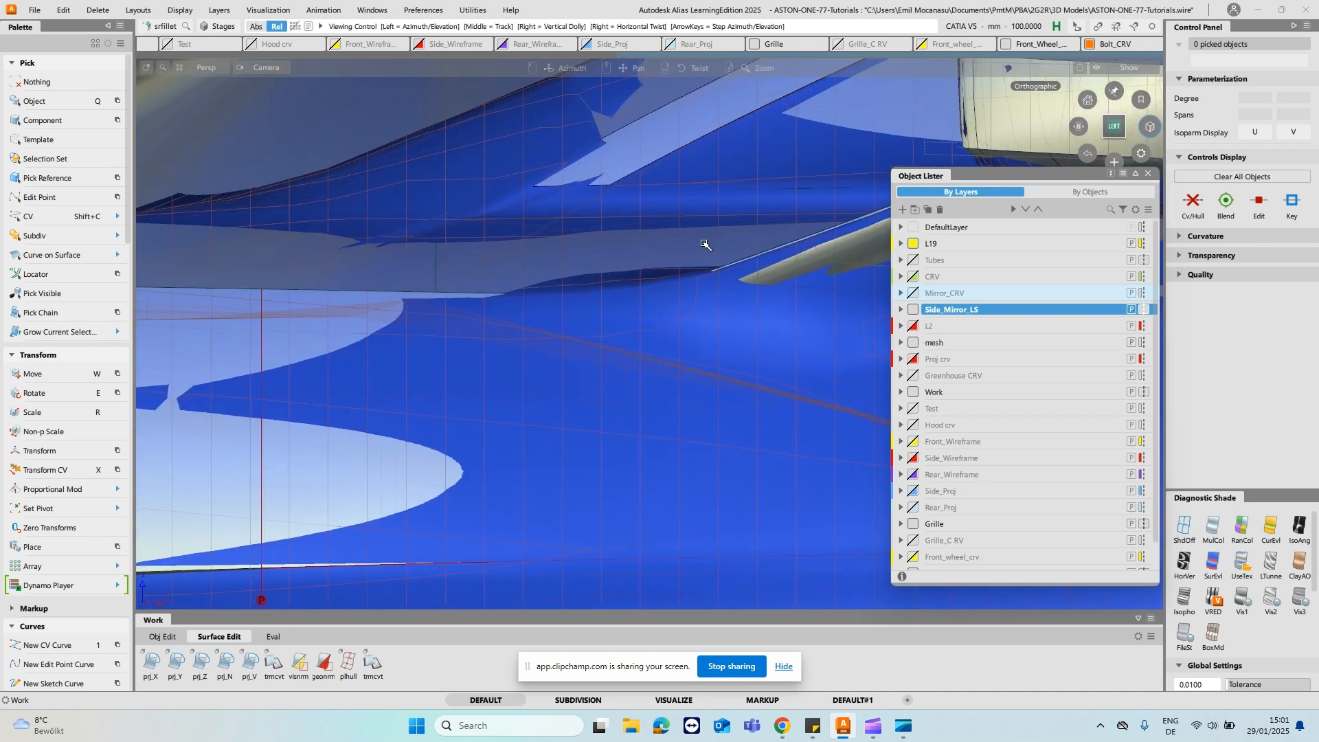
- Draw two vertical degree-1 CV lines marking the mesh fillet's front limits, one at the stalk's upper edge and one at the door's upper edge
key(1)
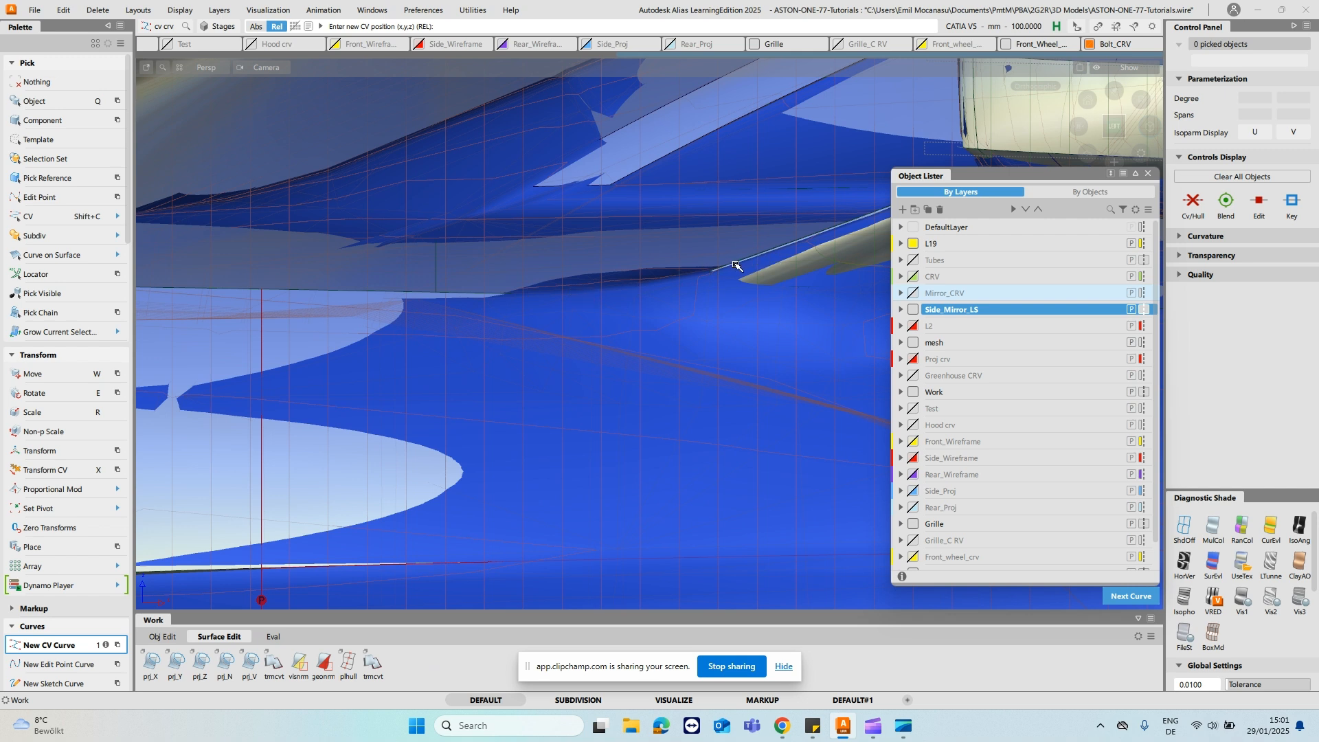
click(770, 251)
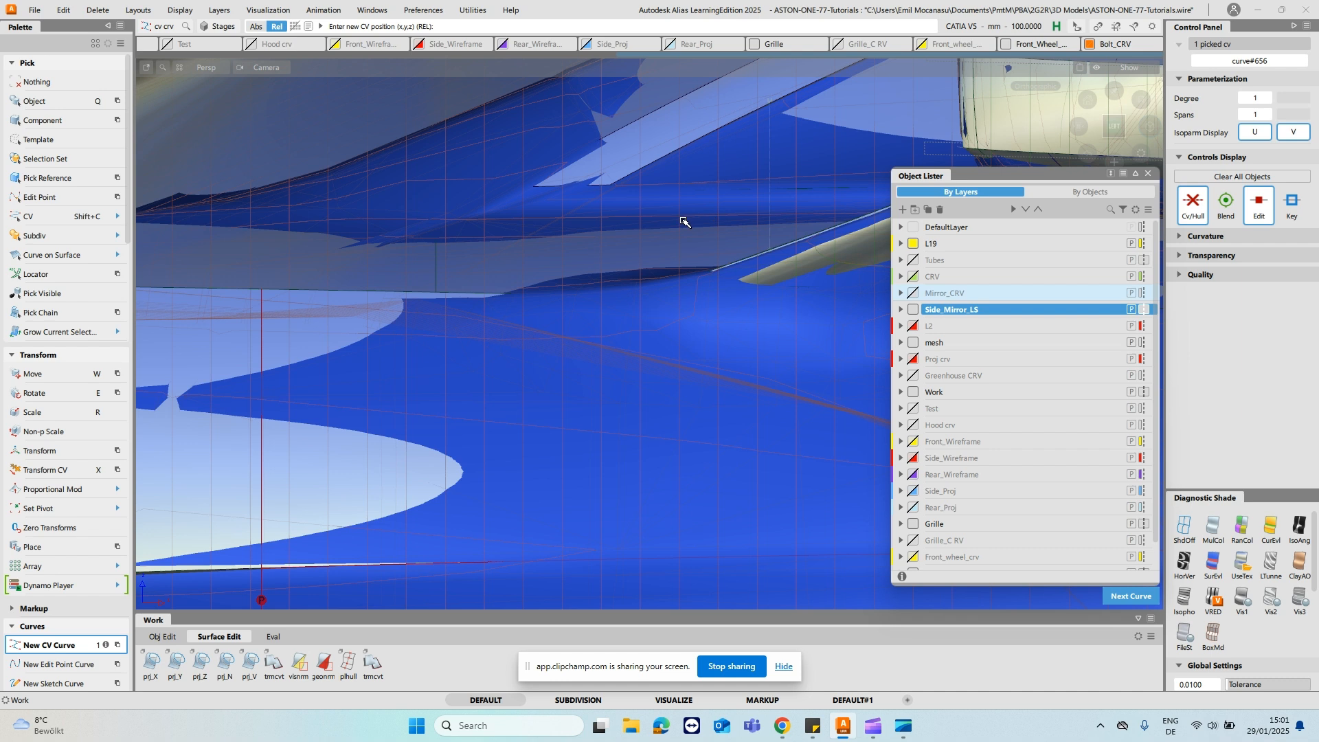
key(ctrl+z)
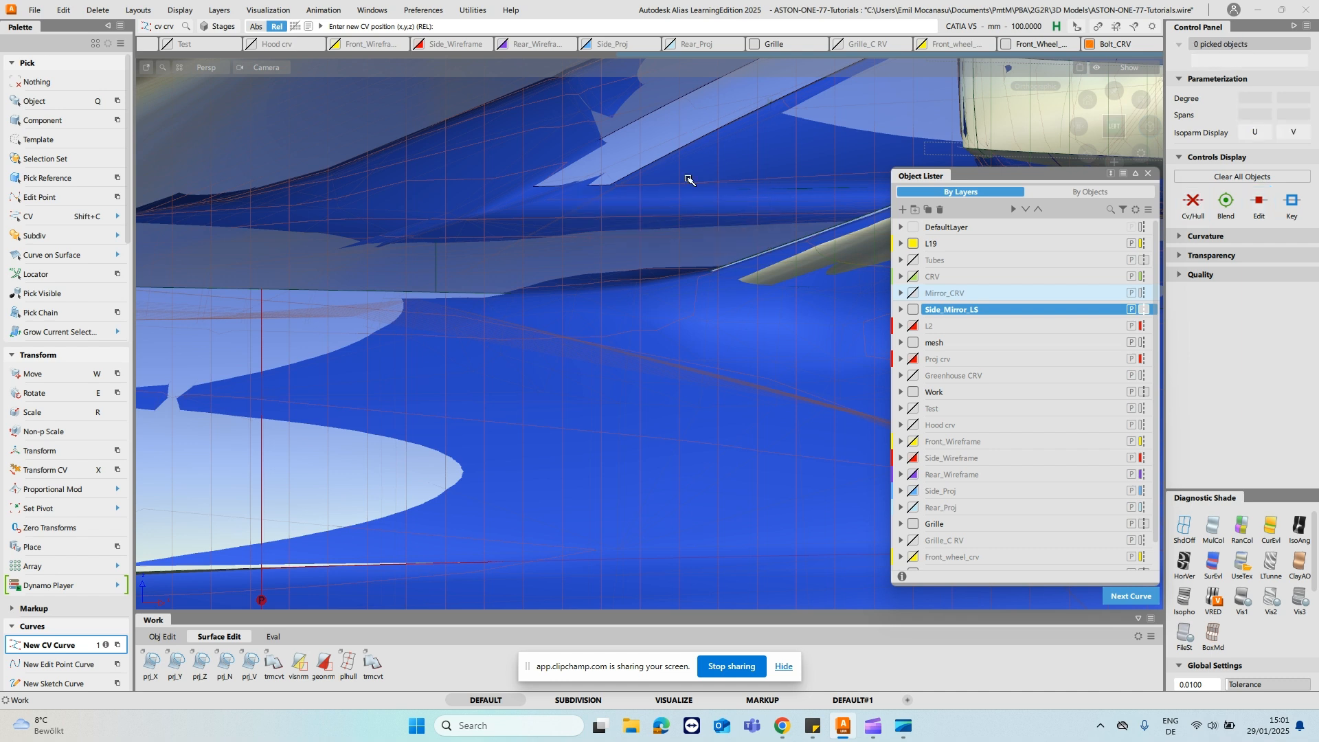
click(402, 292)
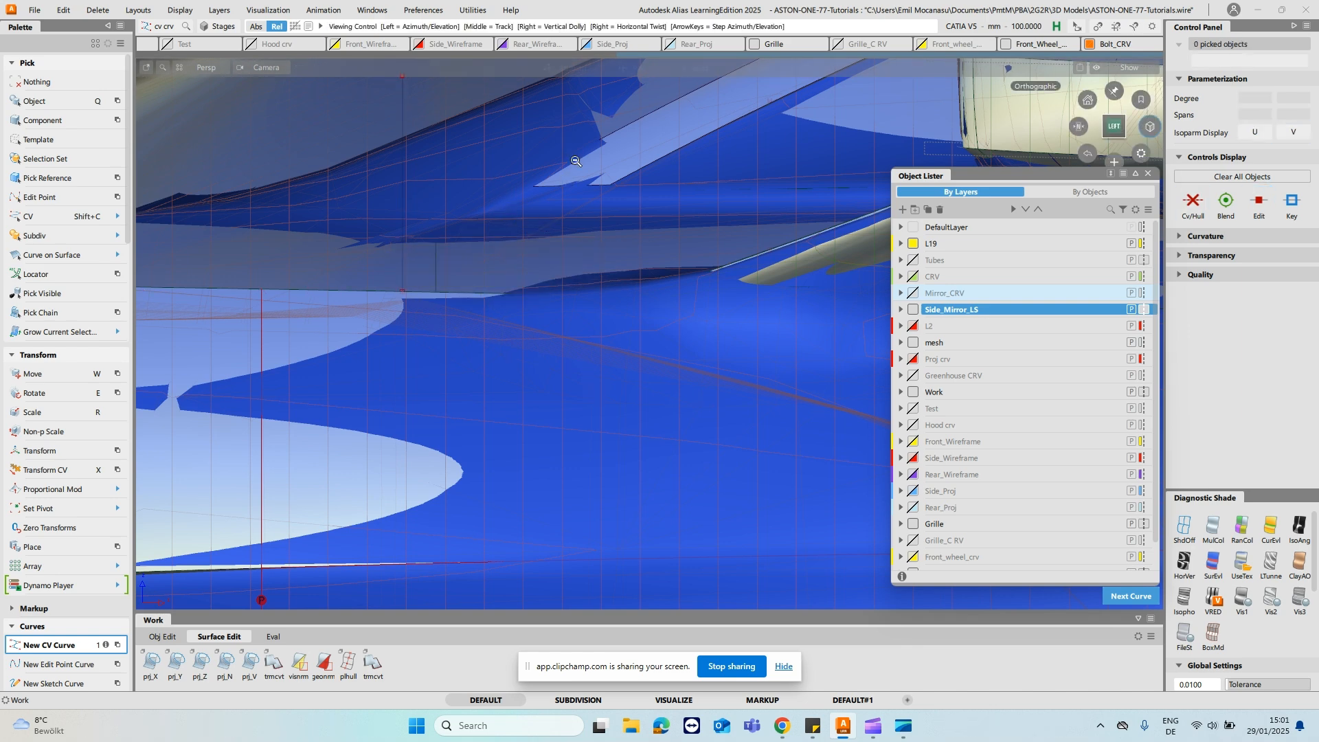
- Draw a slanted degree-1 CV line from the mesh fillet's rear end on the door to the stalk's underside, and hide the mesh layer
alt+shift+right_drag(576, 161, 586, 202)
alt+shift+middle_drag(637, 218, 420, 207)
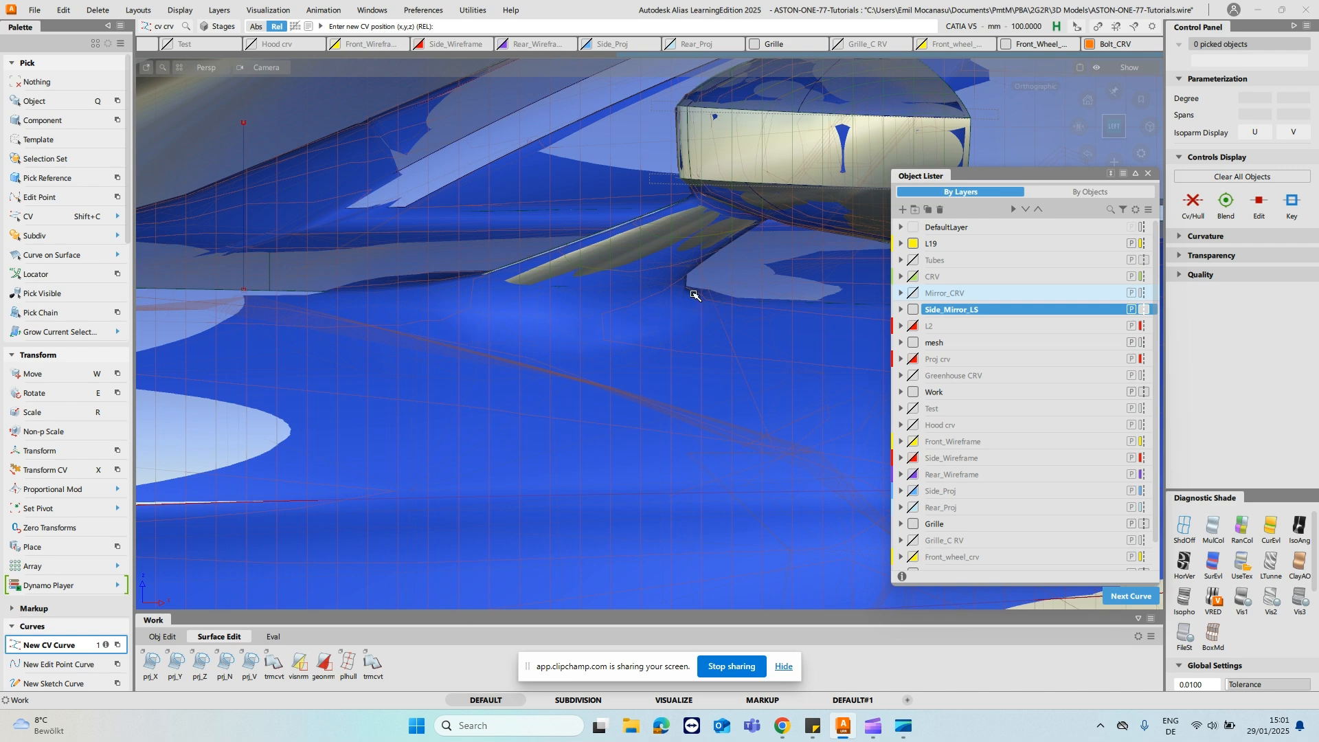
alt+shift+right_drag(720, 340, 771, 335)
alt+shift+middle_drag(772, 334, 571, 368)
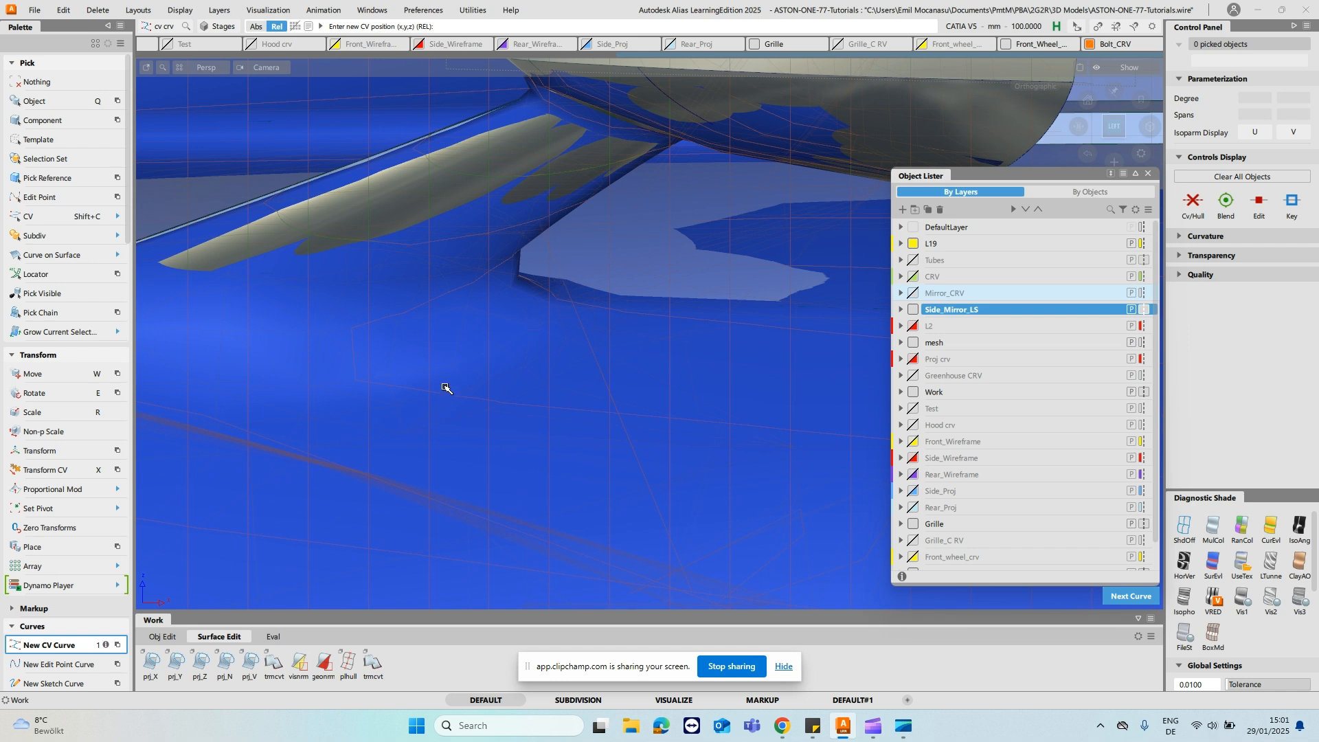
click(624, 312)
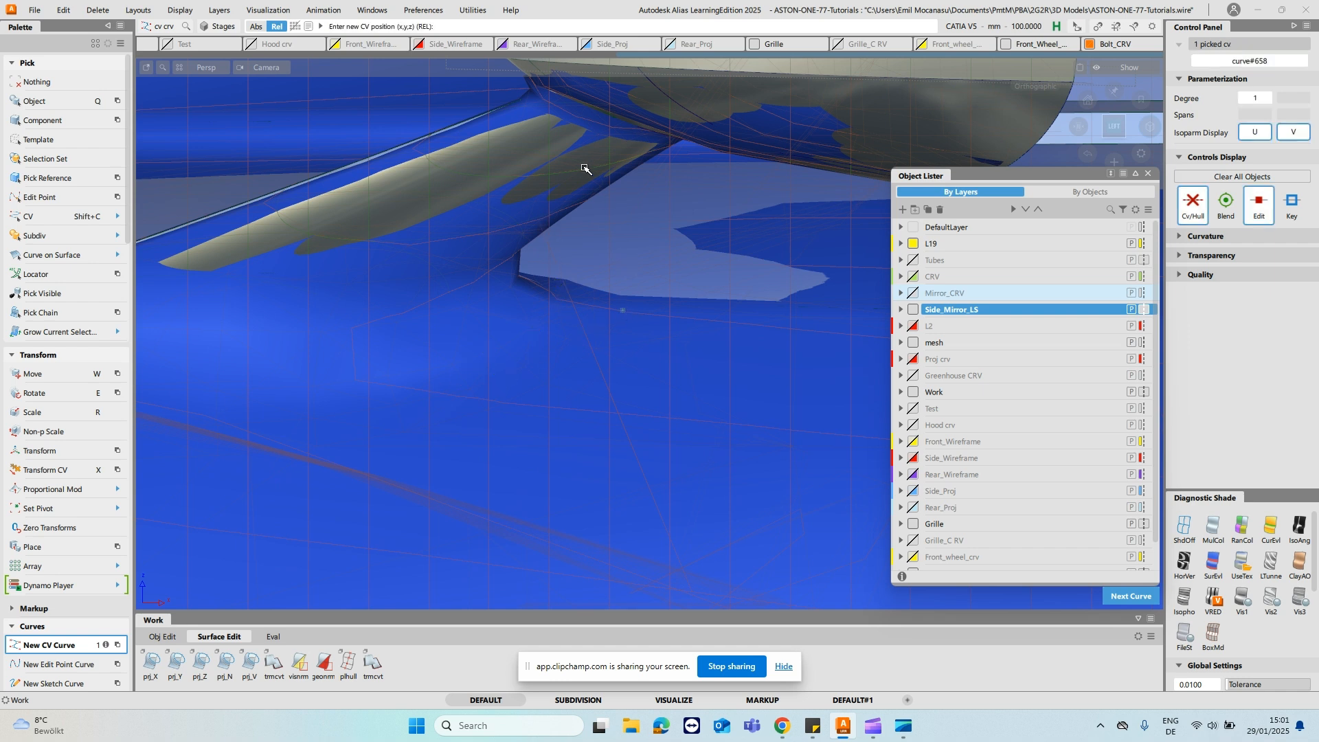
click(547, 222)
key(ctrl+z)
click(909, 341)
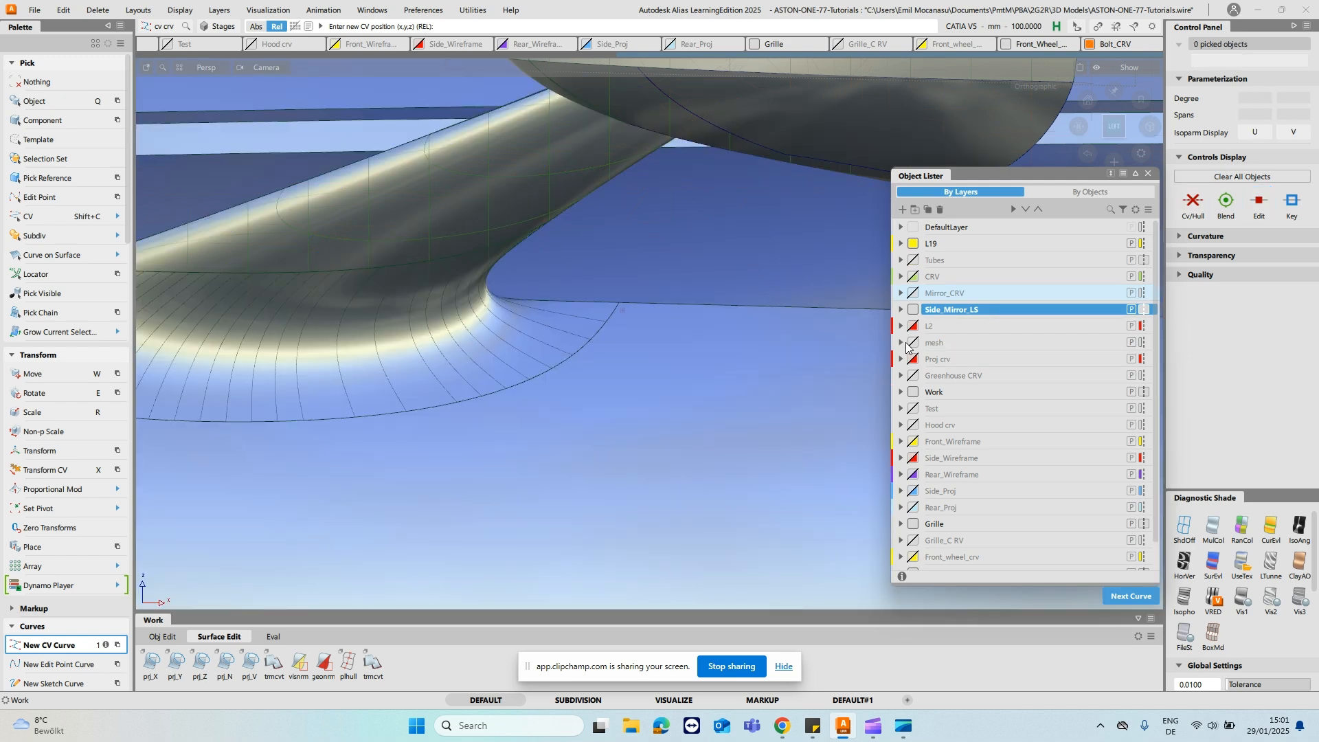
alt+shift+right_drag(651, 290, 653, 276)
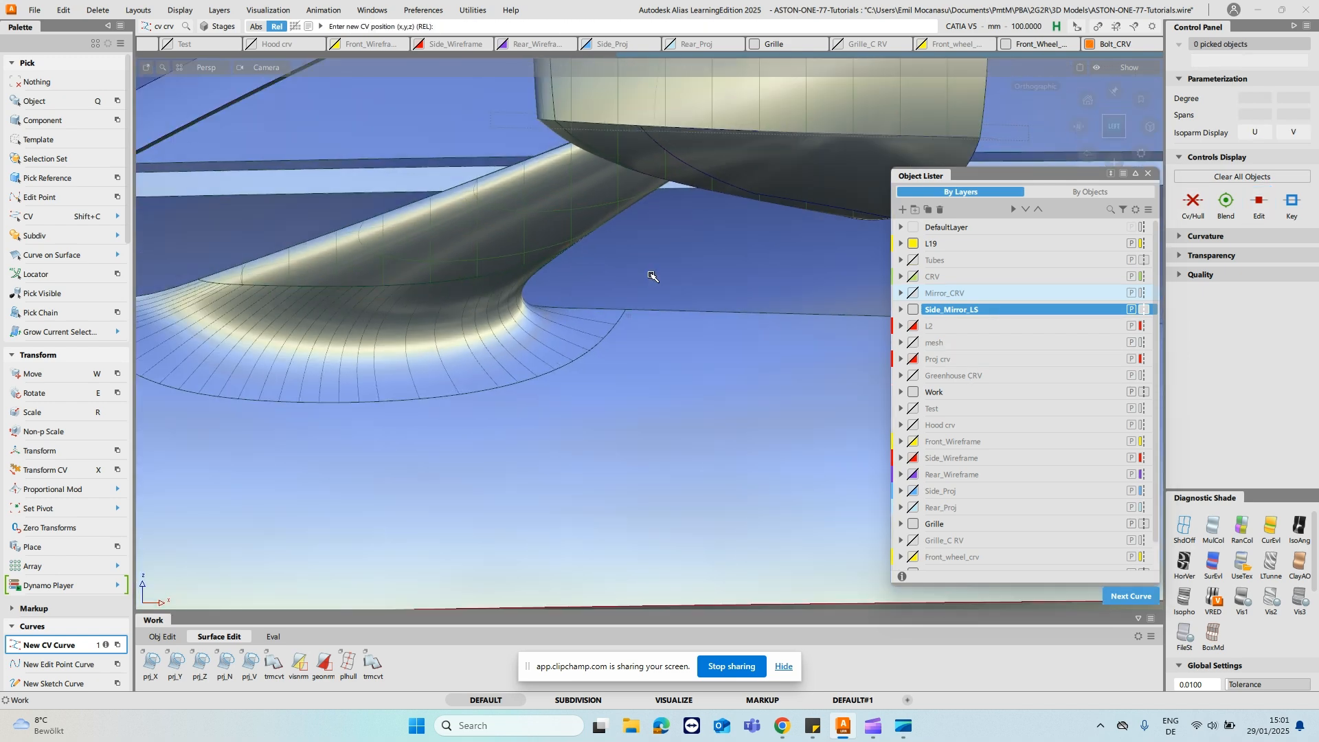
- Stretch the slanted rear guide line so its lower end sits on the door's upper edge
key(2)
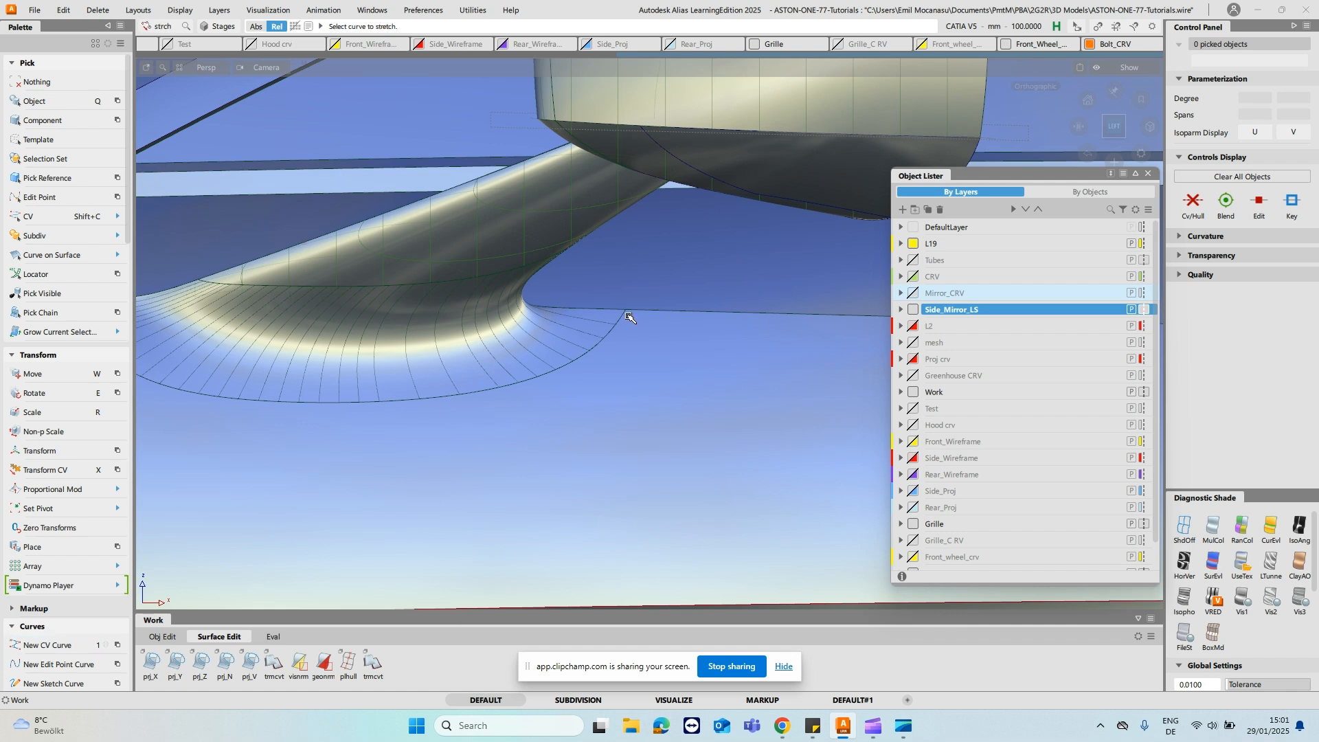
mouse_move(637, 316)
ctrl+shift+mouse_down()
mouse_move(639, 333)
mouse_move(654, 318)
mouse_move(620, 307)
ctrl+shift+mouse_up()
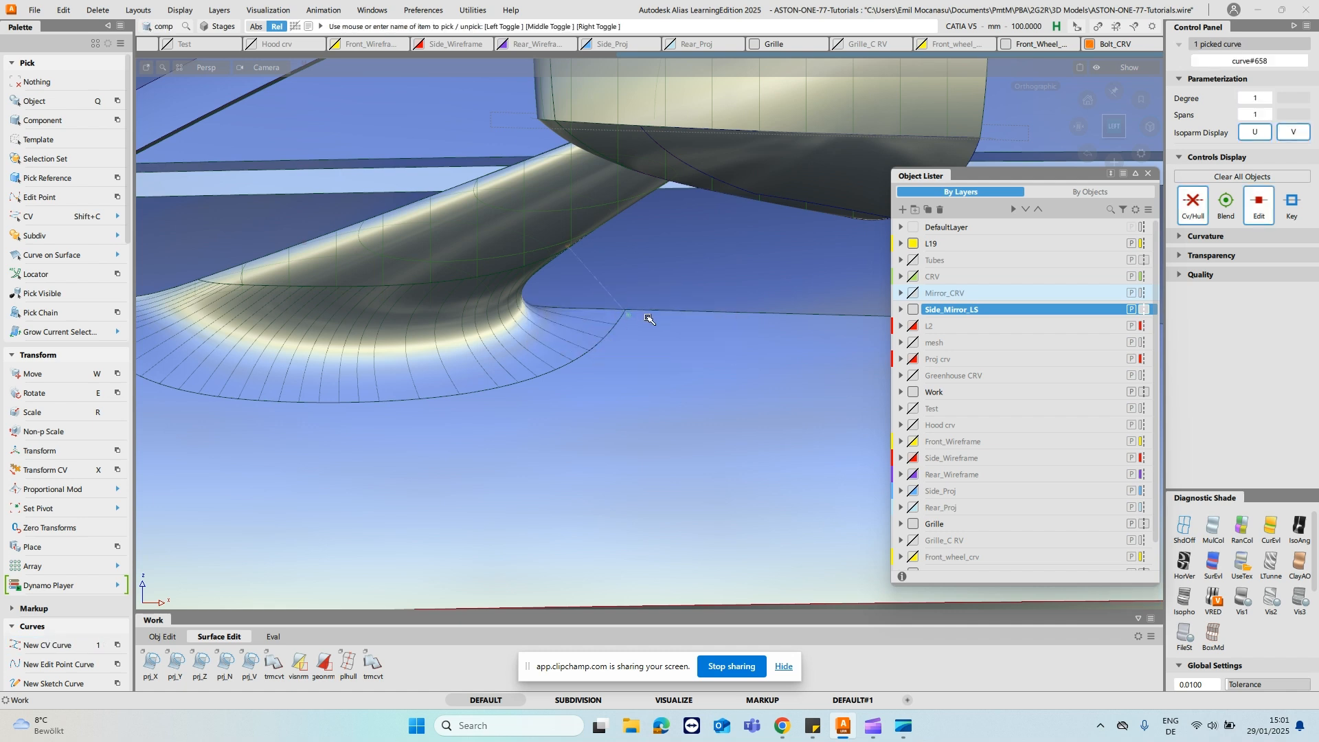
key(w)
key(s)
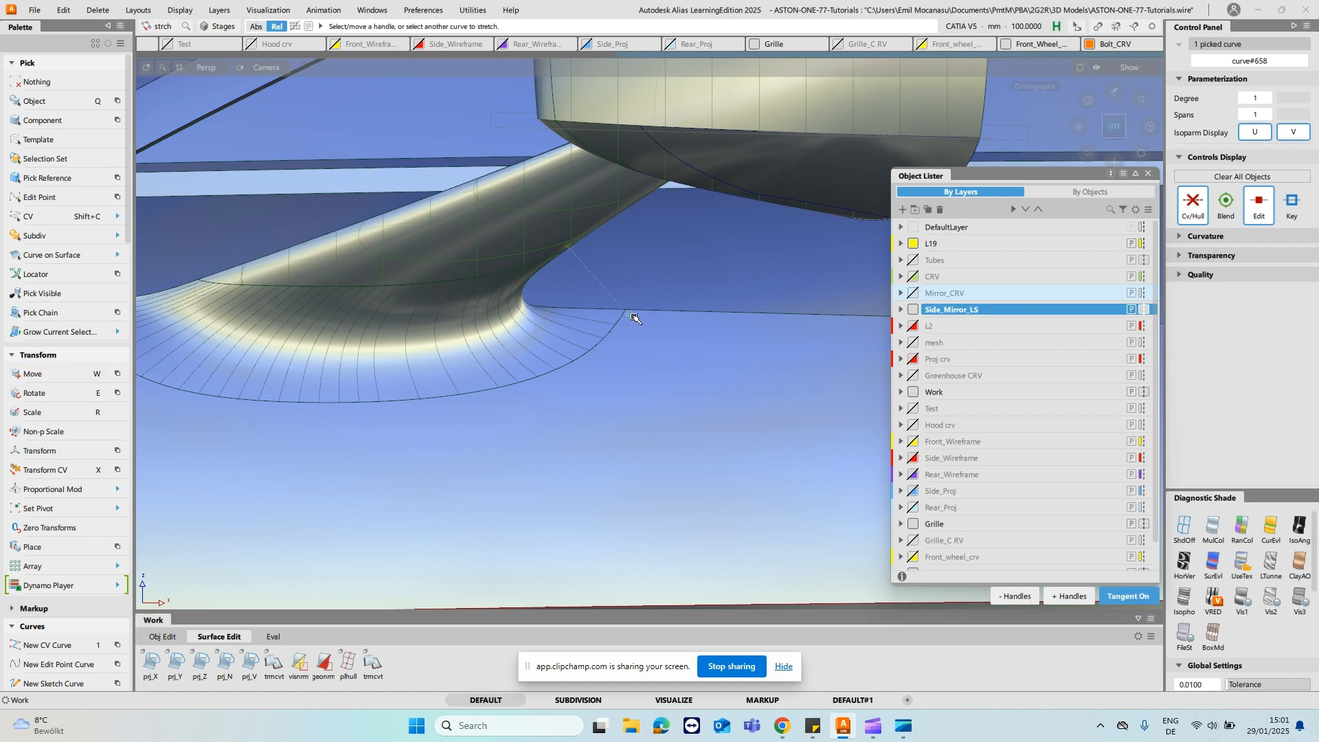
ctrl+alt+drag(651, 311, 643, 311)
alt+shift+right_drag(674, 196, 669, 291)
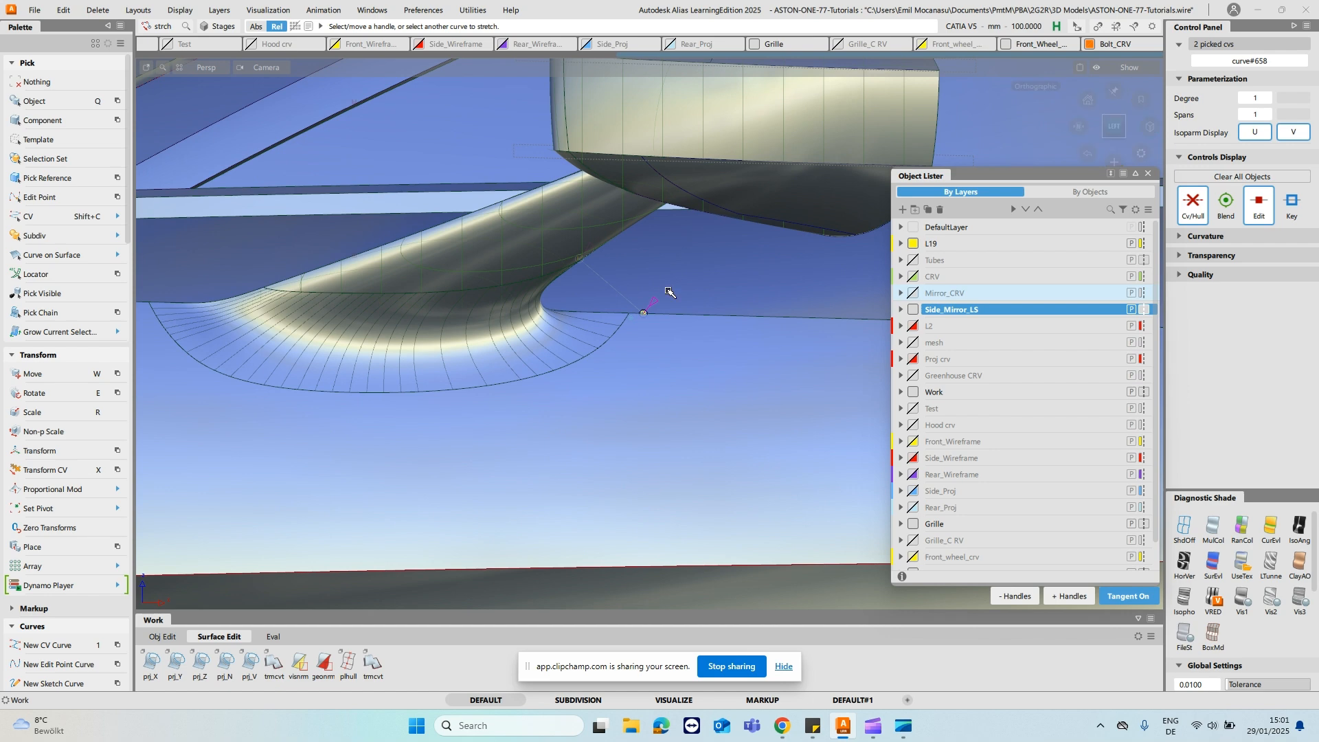
click(669, 291)
- Turn shading off and move the stalk's vertical guide line so its lower end meets the stalk's upper edge
alt+shift+right_drag(657, 180, 631, 277)
alt+shift+middle_drag(507, 288, 641, 291)
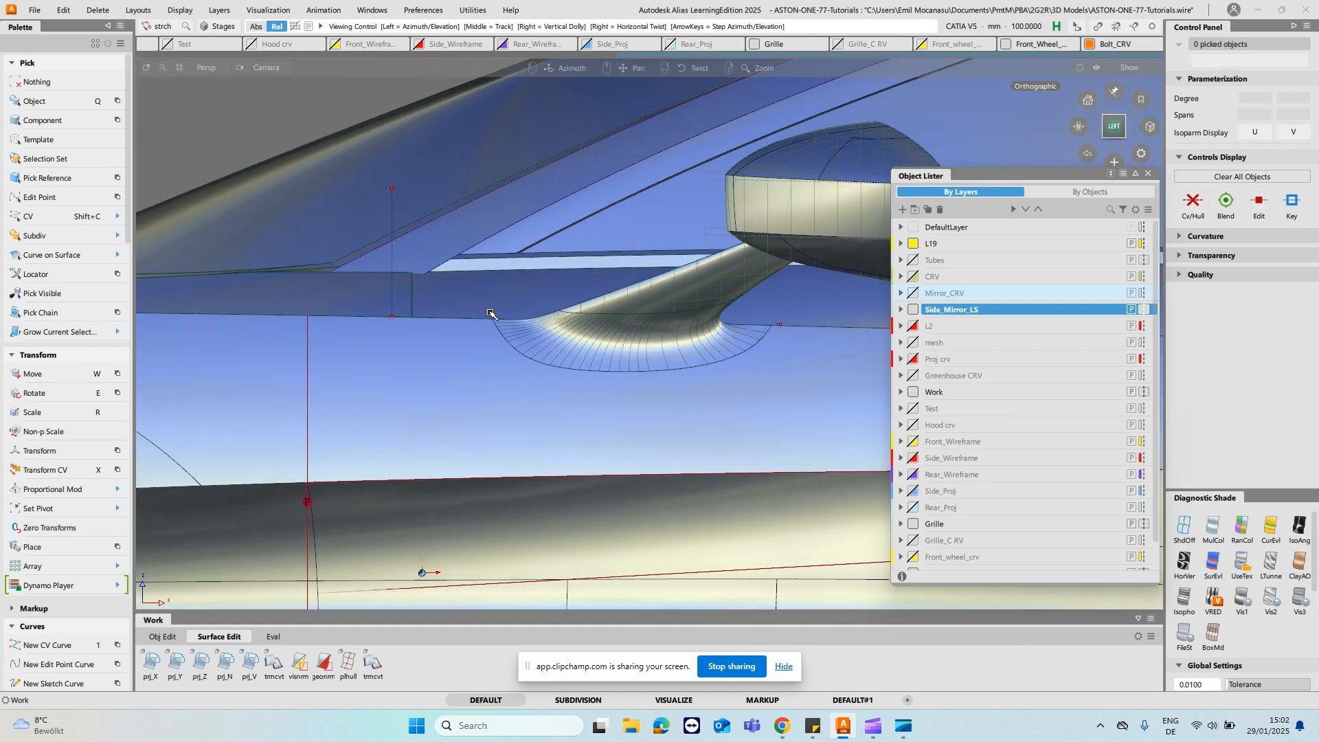
key(ctrl+z)
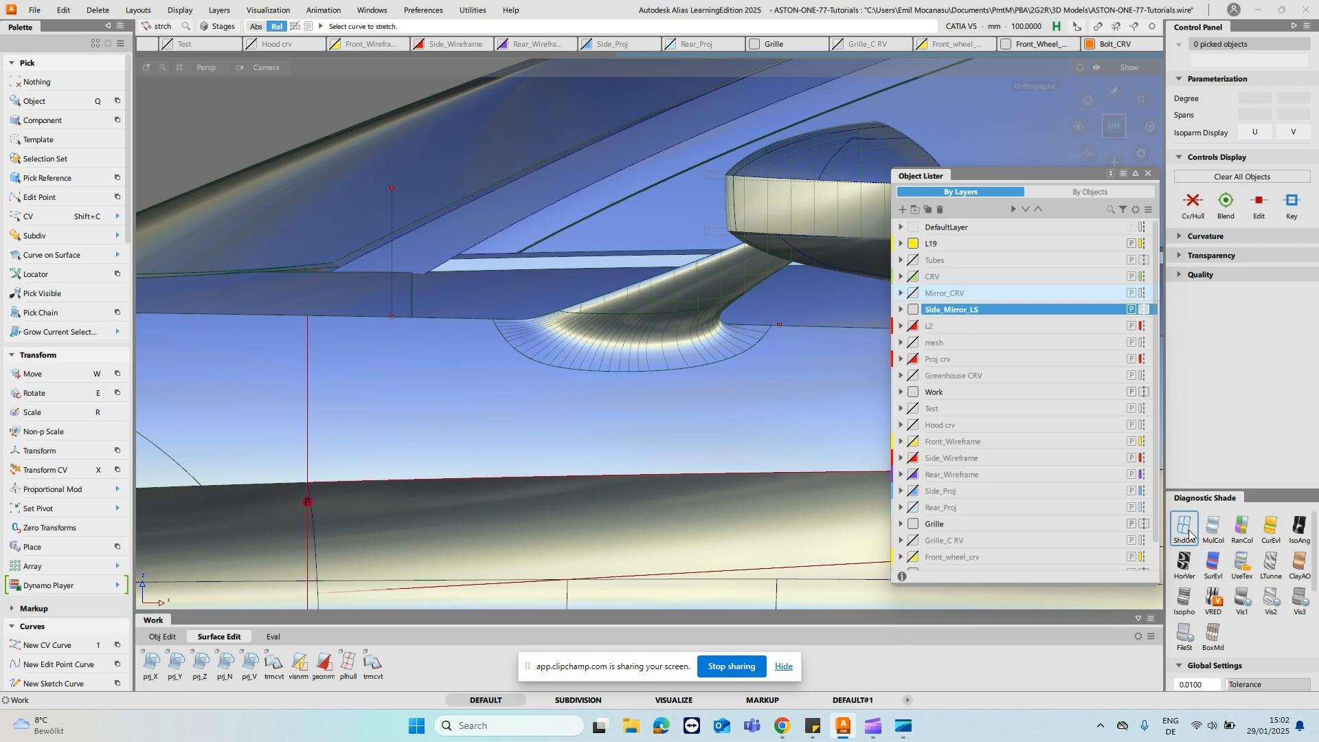
click(1188, 533)
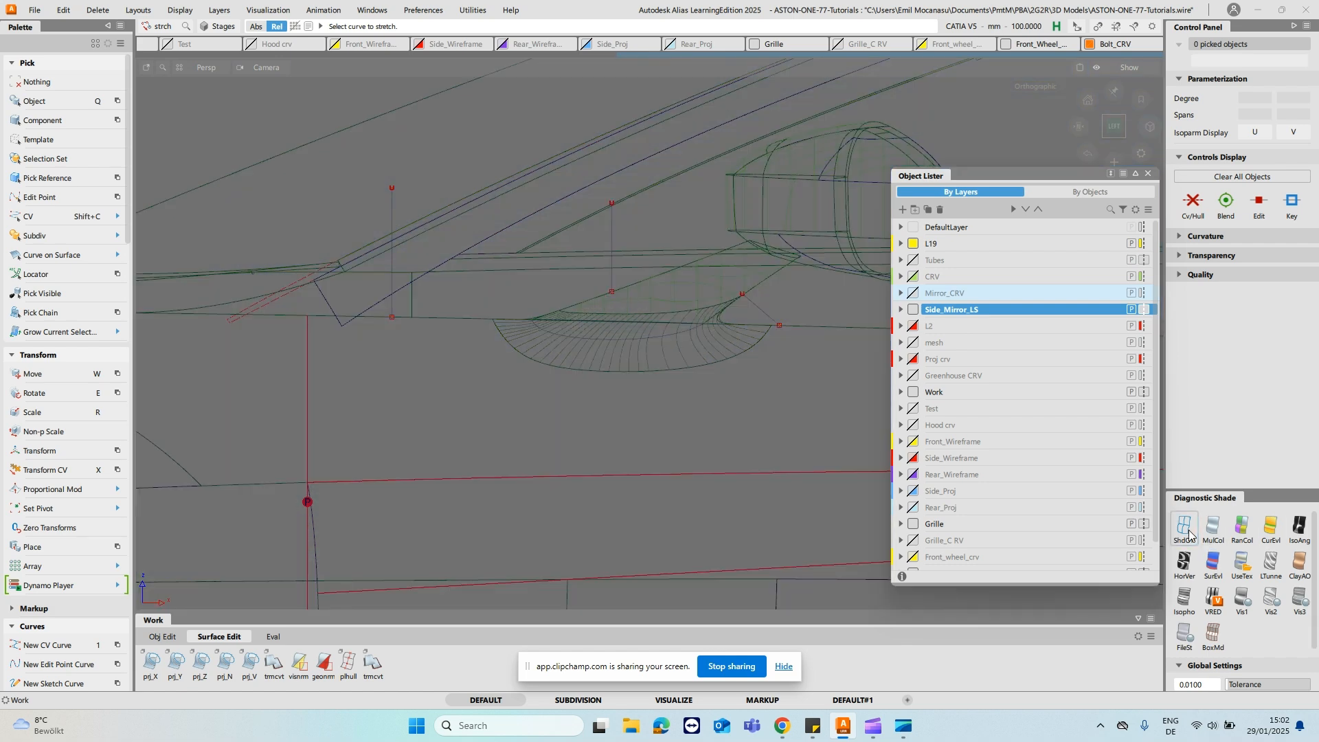
ctrl+shift+drag(615, 294, 624, 239)
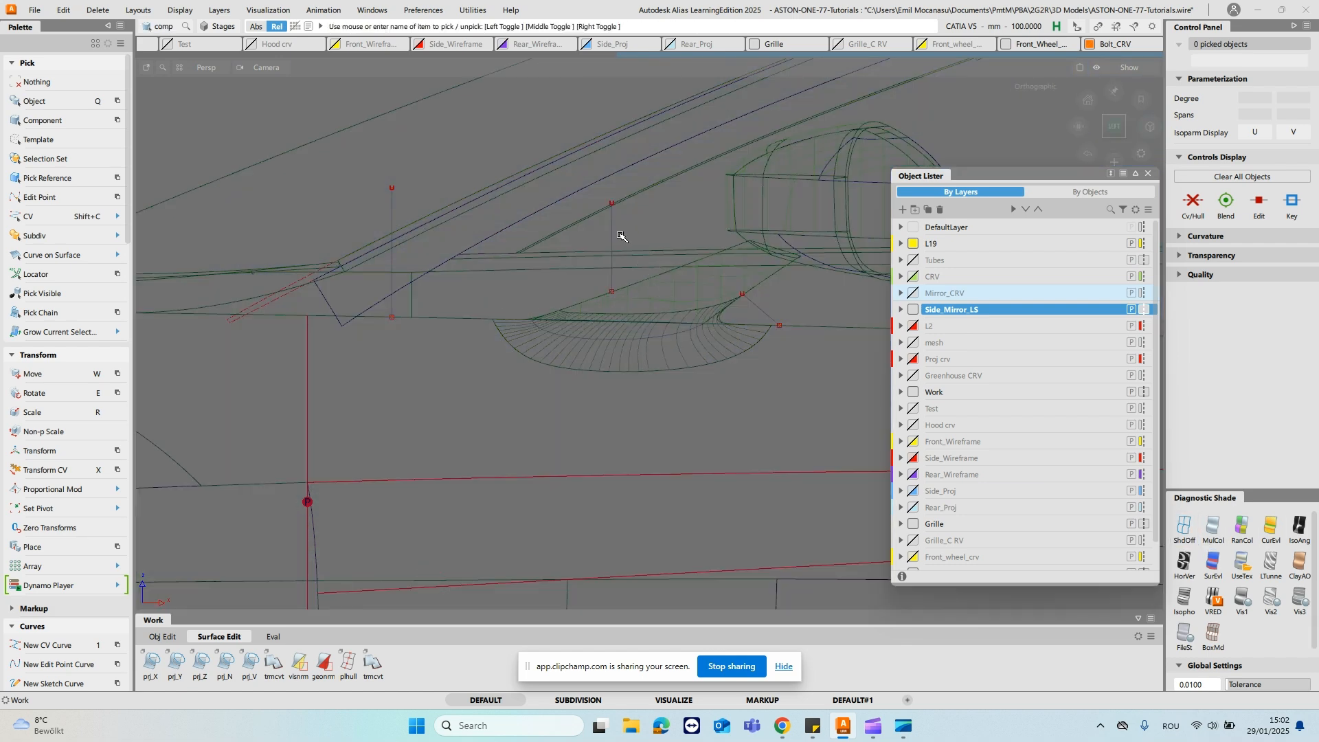
click(613, 231)
key(w)
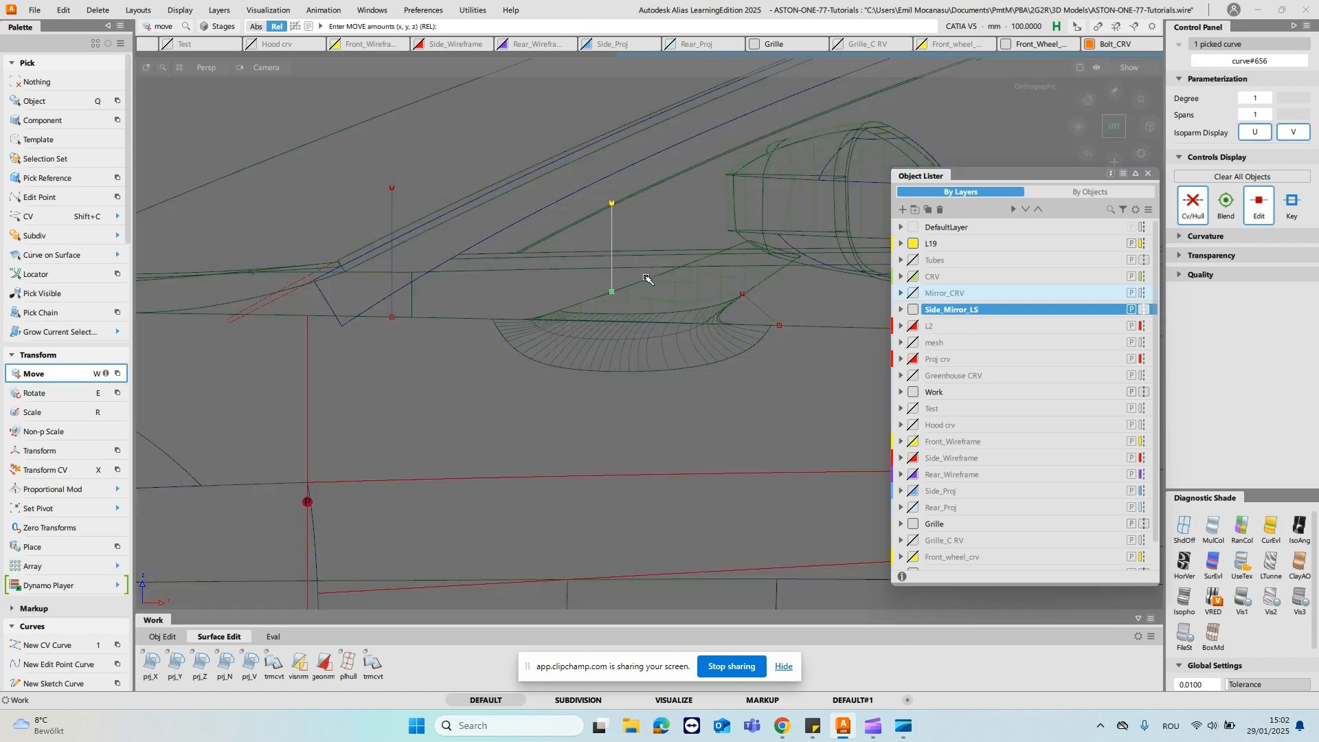
drag(648, 281, 551, 228)
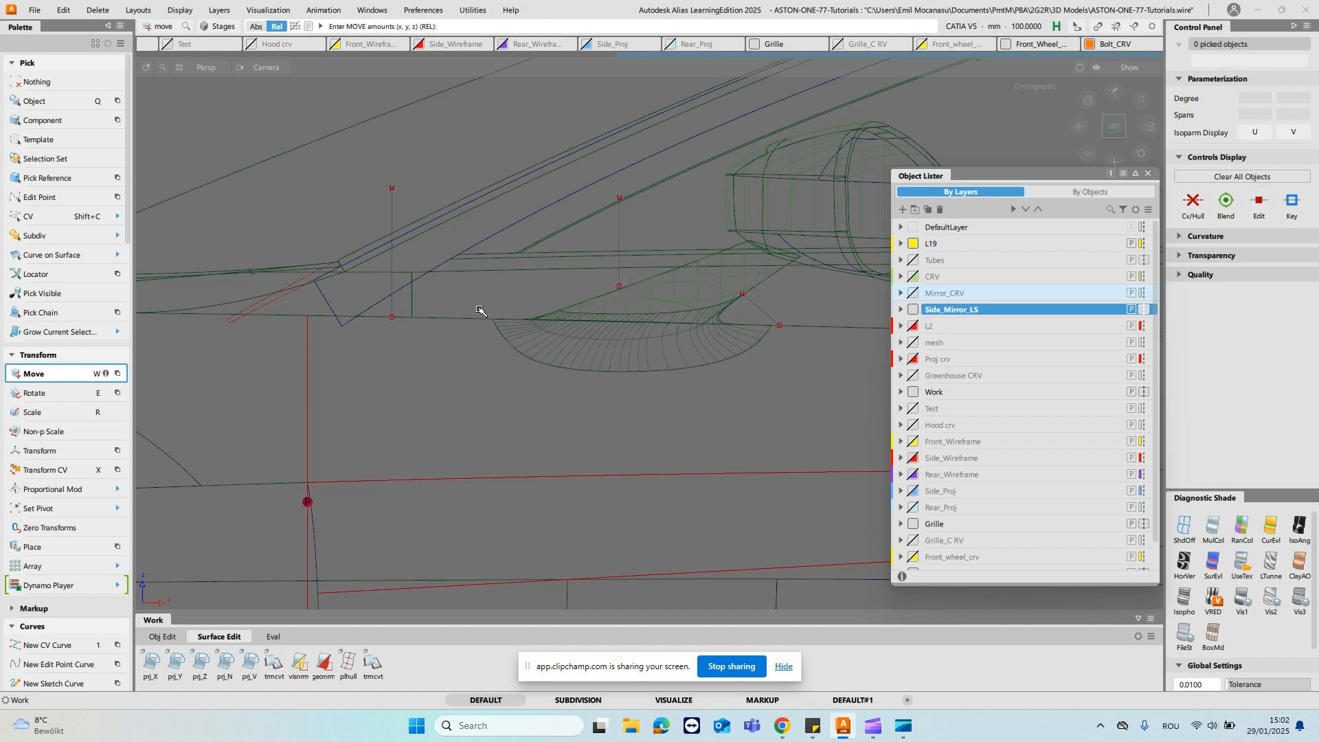
- Move the front vertical guide line onto the short vertical seam at the door's upper edge
click(393, 297)
ctrl+click(414, 317)
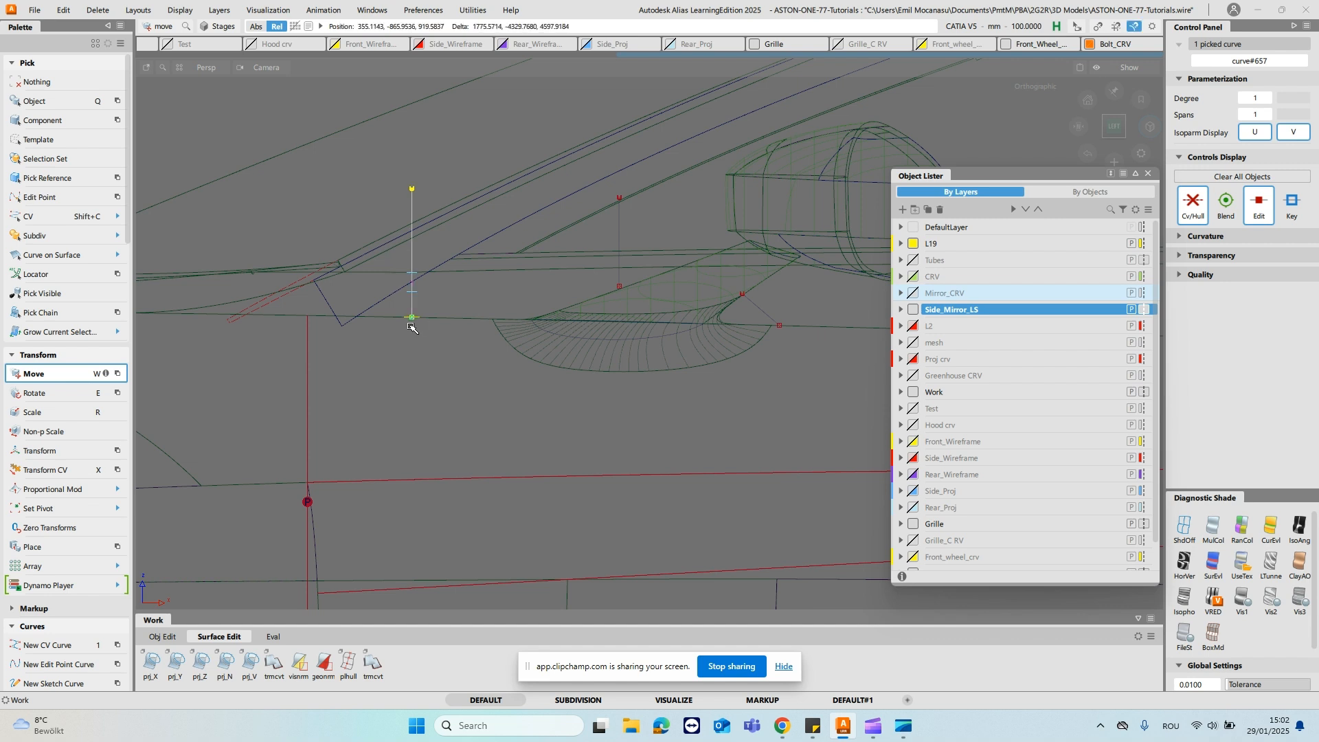
ctrl+shift+drag(443, 323, 477, 250)
ctrl+shift+drag(505, 323, 511, 237)
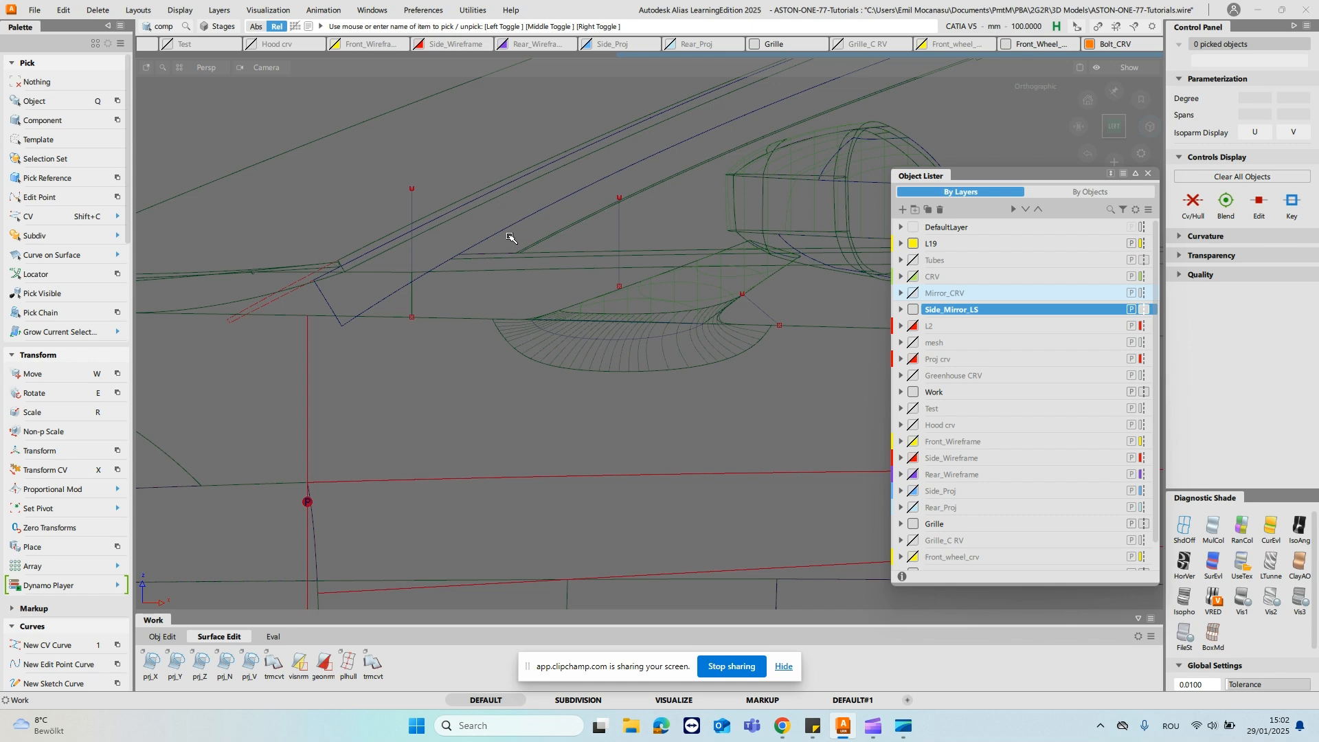
- Reopen the stalk-base surface fillet and undo it completely
ctrl+shift+drag(574, 293, 581, 337)
click(593, 352)
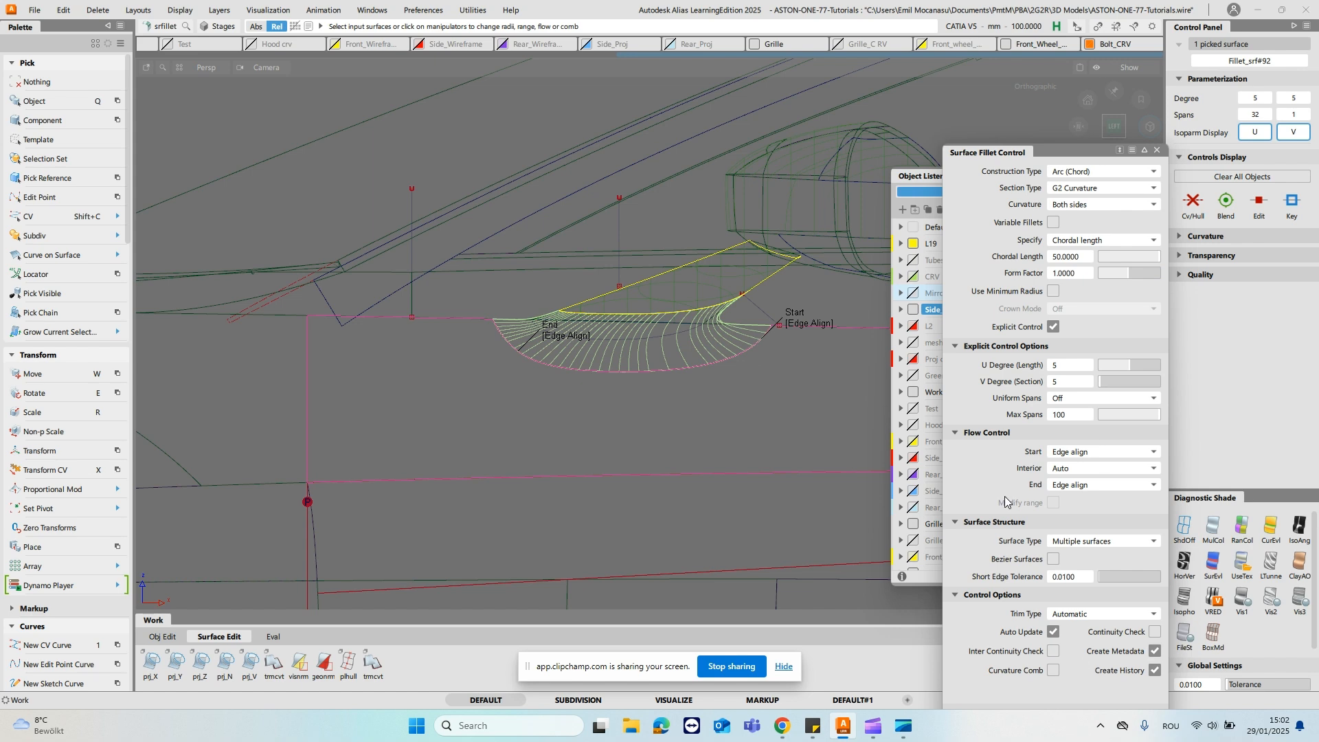
drag(1091, 147, 1006, 73)
click(1049, 647)
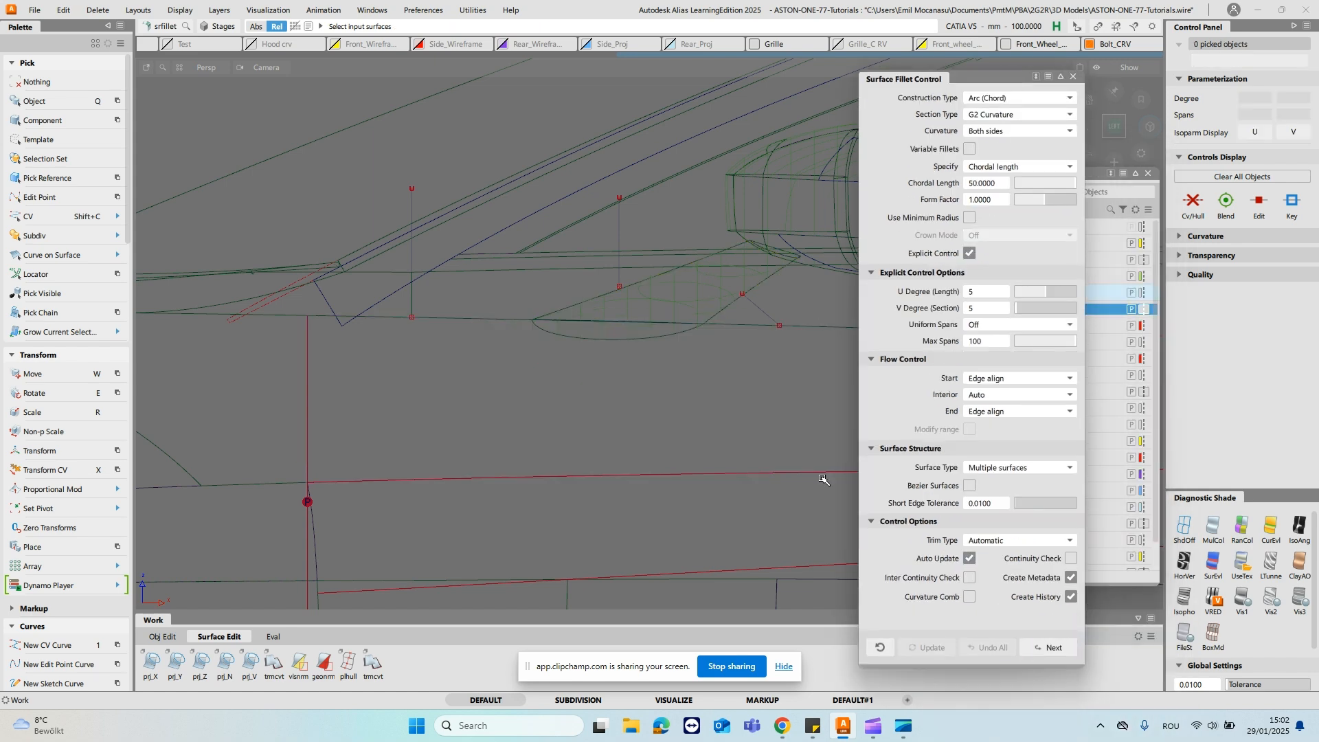
- Isolate the door body surface, the mirror stalk surface and the three guide lines by hiding everything else
ctrl+shift+drag(618, 279, 610, 362)
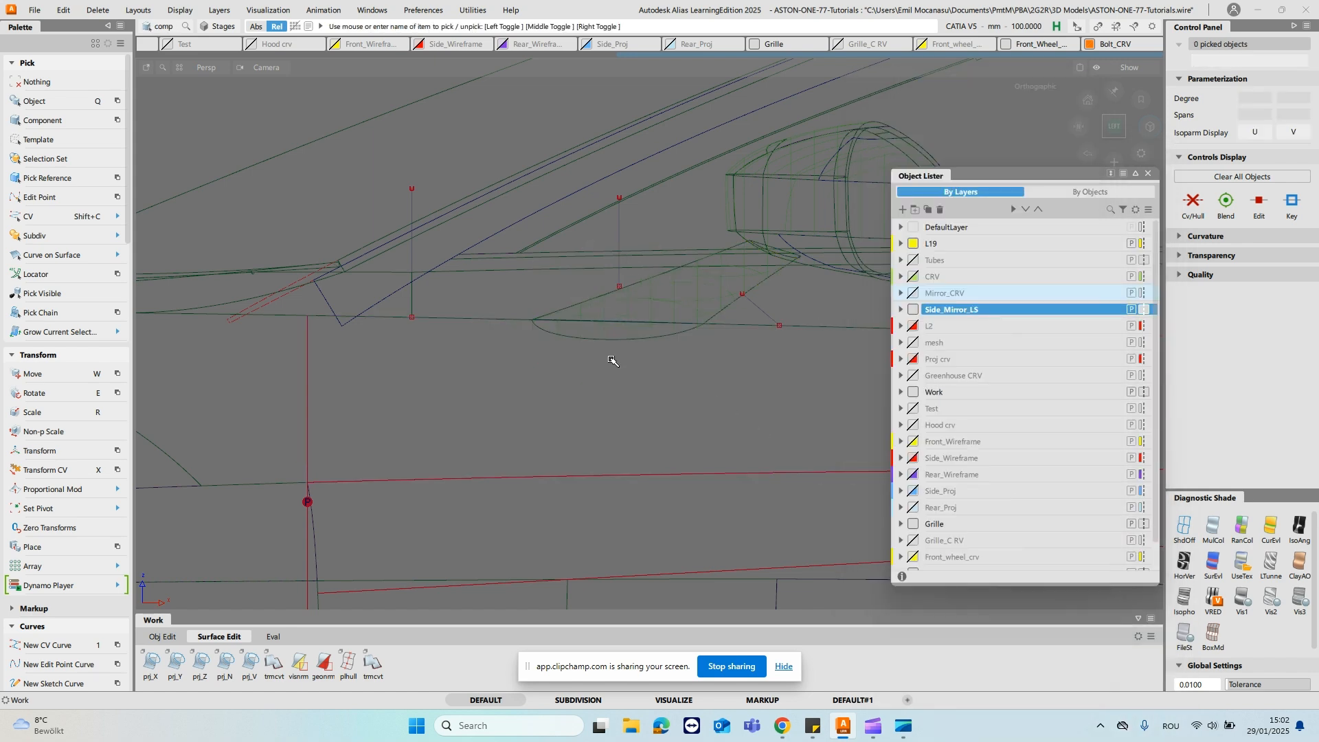
click(658, 317)
ctrl+shift+drag(663, 292, 683, 313)
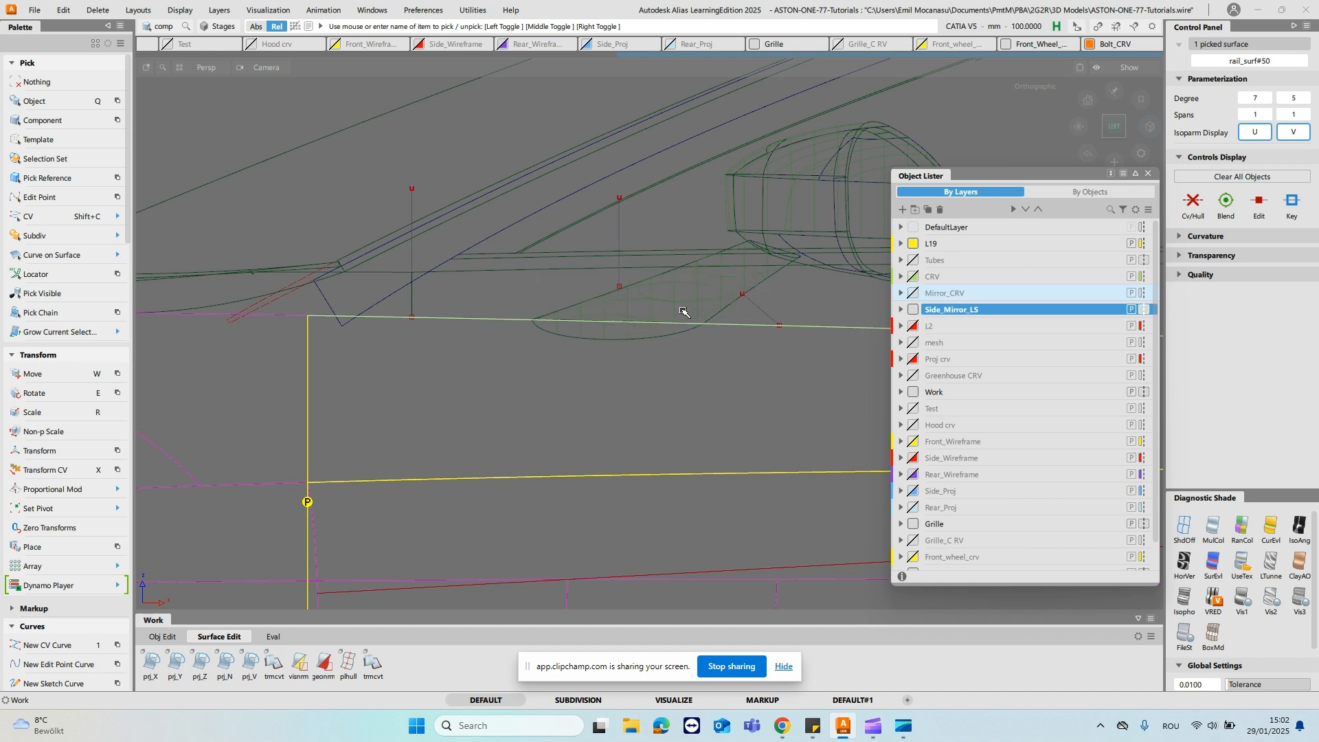
click(603, 342)
ctrl+shift+drag(621, 268, 620, 233)
click(621, 233)
click(412, 267)
click(761, 316)
ctrl+shift+drag(759, 307, 690, 347)
ctrl+shift+drag(717, 262, 719, 349)
alt+shift+middle_drag(711, 344, 645, 356)
- Create a blend curve from the front guide line's lower end on the door edge to the stalk guide line's lower end
key(1)
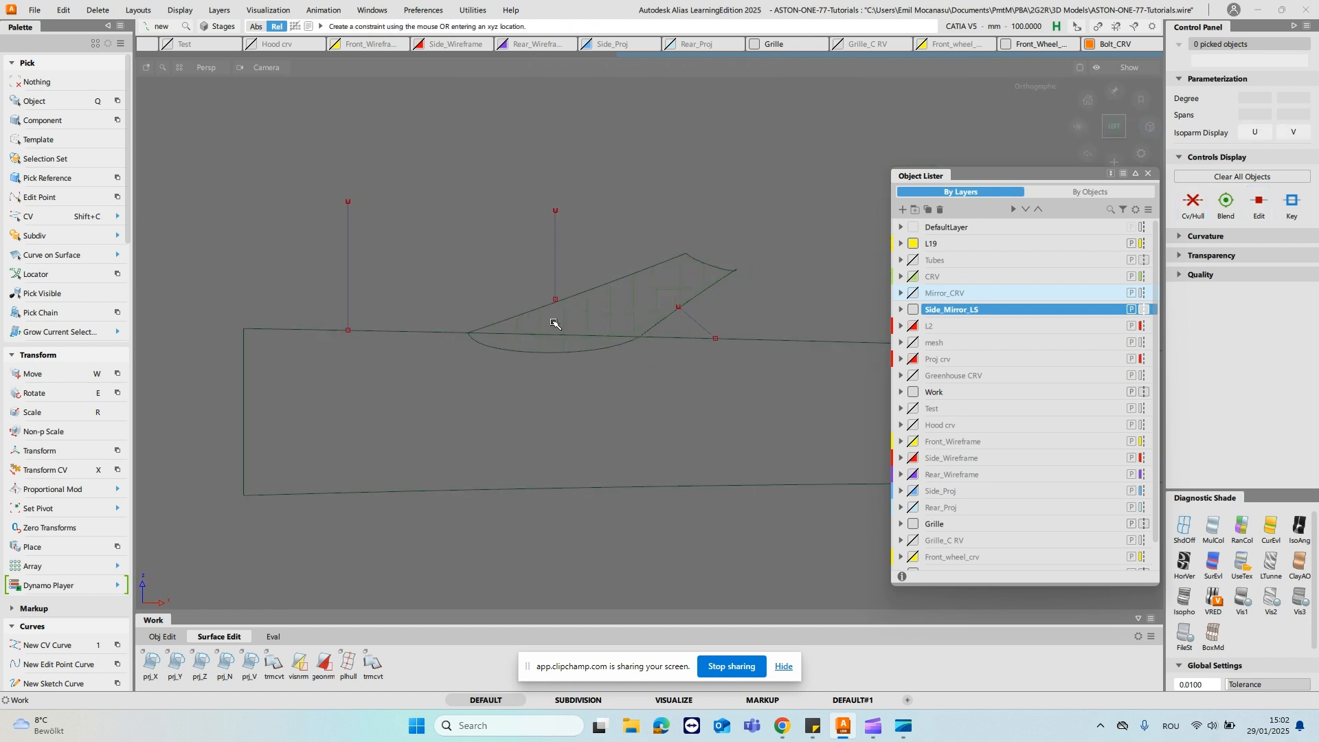
click(563, 303)
drag(289, 332, 347, 331)
ctrl+shift+drag(502, 298, 483, 283)
click(481, 320)
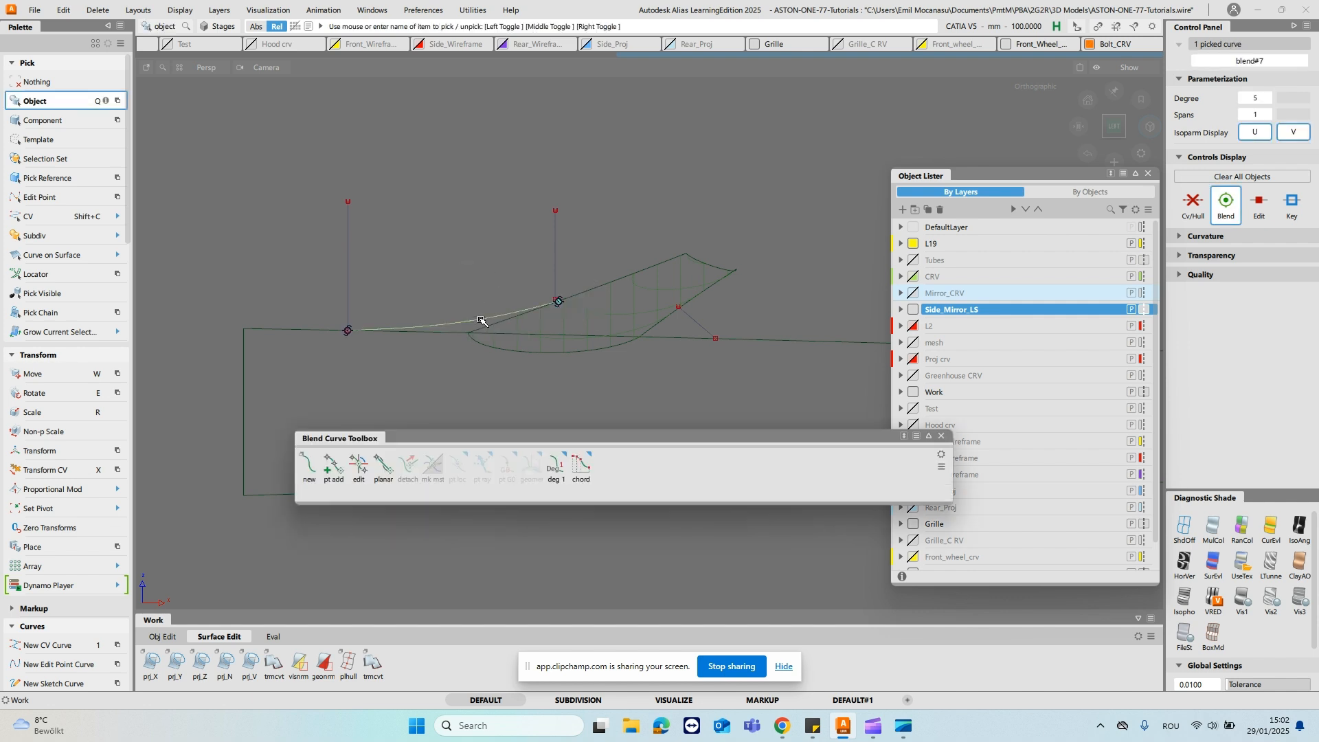
- Align the front blend curve's ends tangentially to the stalk's front edge and the door's upper edge
click(359, 466)
click(559, 302)
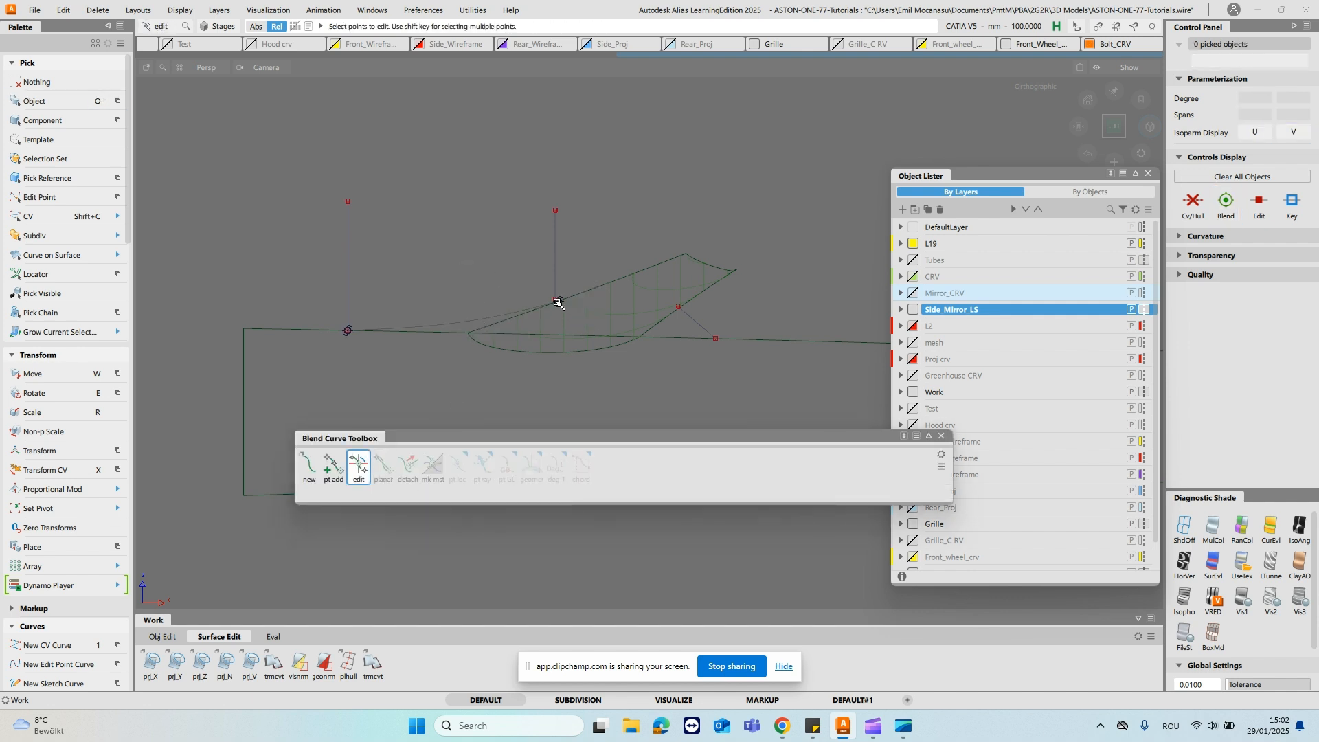
drag(590, 293, 625, 277)
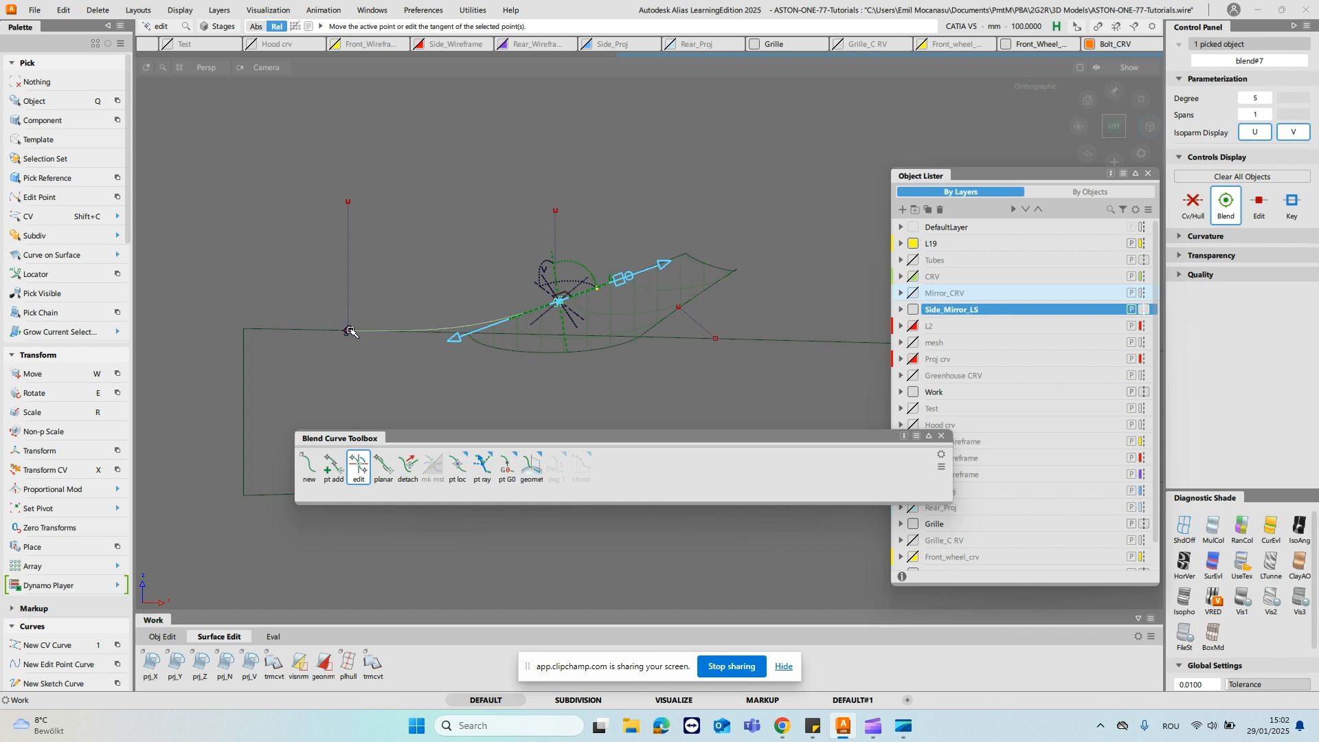
click(349, 330)
ctrl+shift+drag(441, 282, 456, 143)
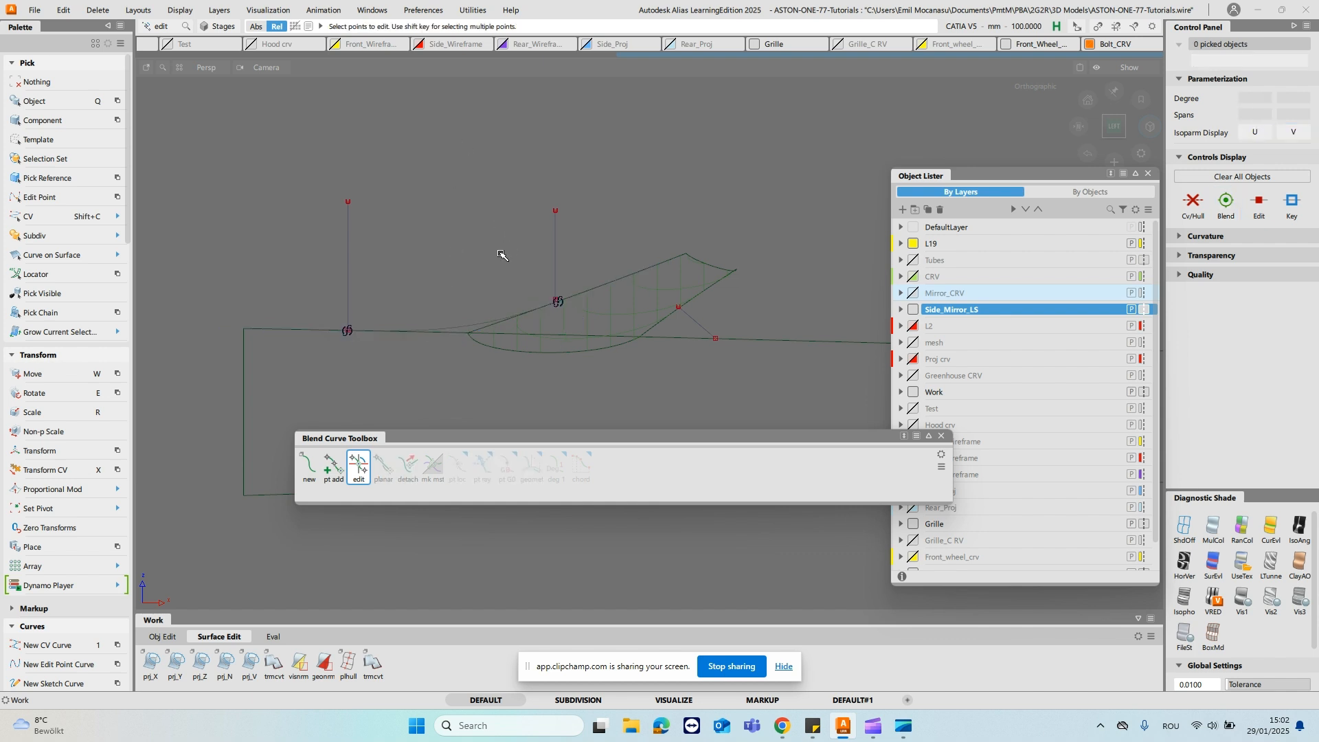
- Slide the front blend curve's stalk end slightly up the stalk edge, keeping its door end at the front guide line
key(shift+q)
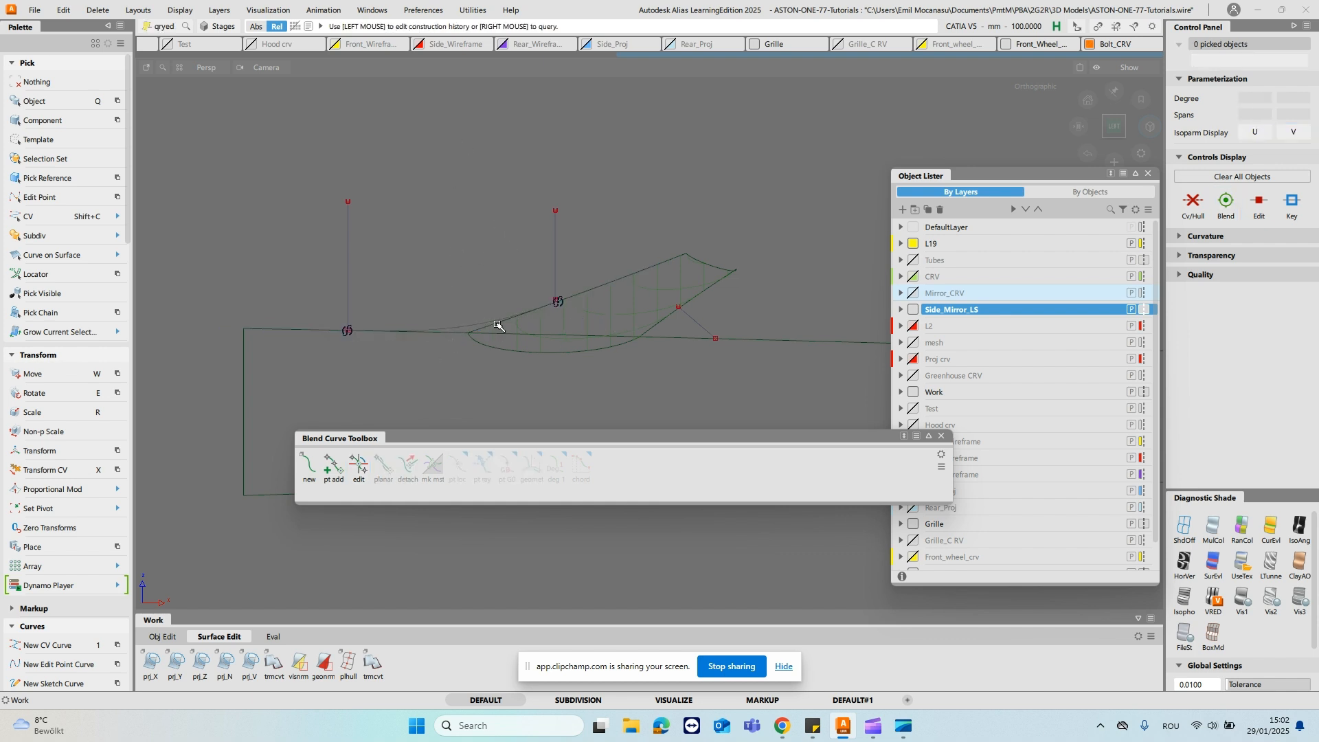
click(357, 468)
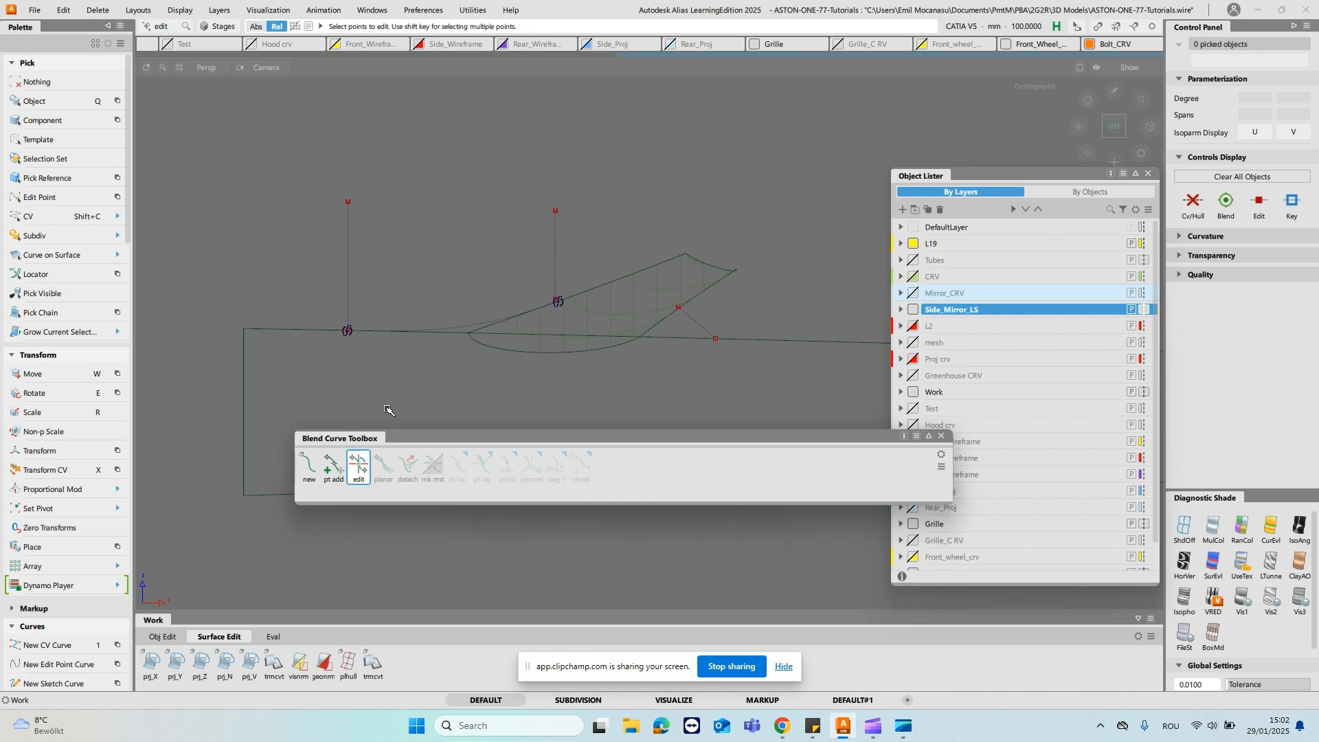
click(349, 332)
drag(347, 331, 332, 335)
click(559, 303)
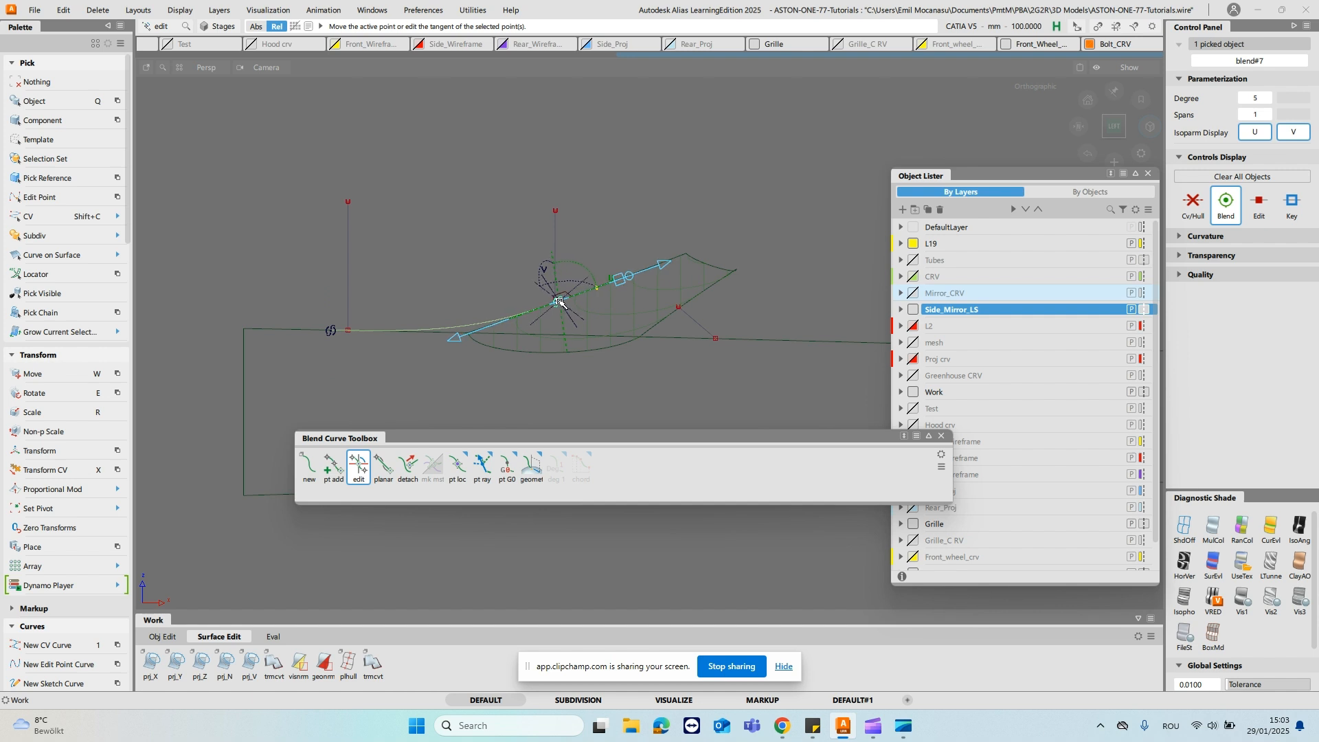
click(332, 332)
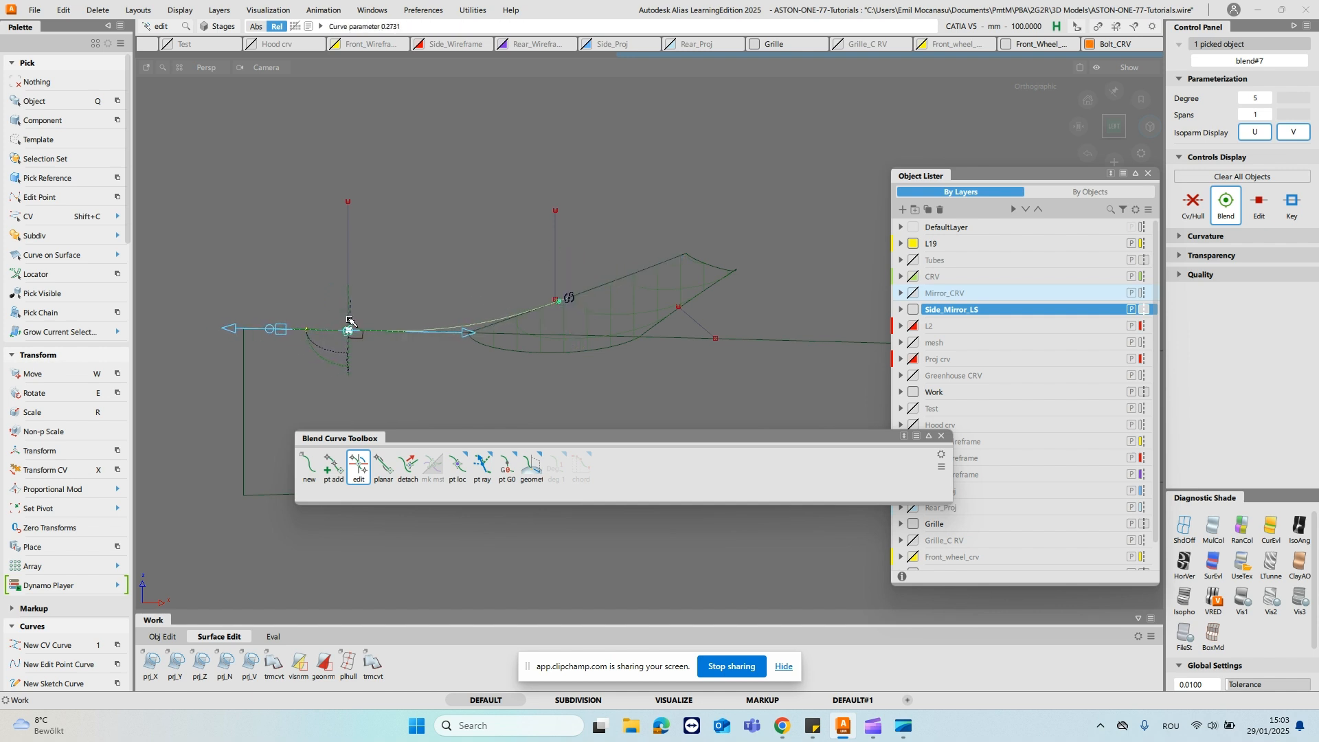
ctrl+shift+drag(468, 292, 470, 261)
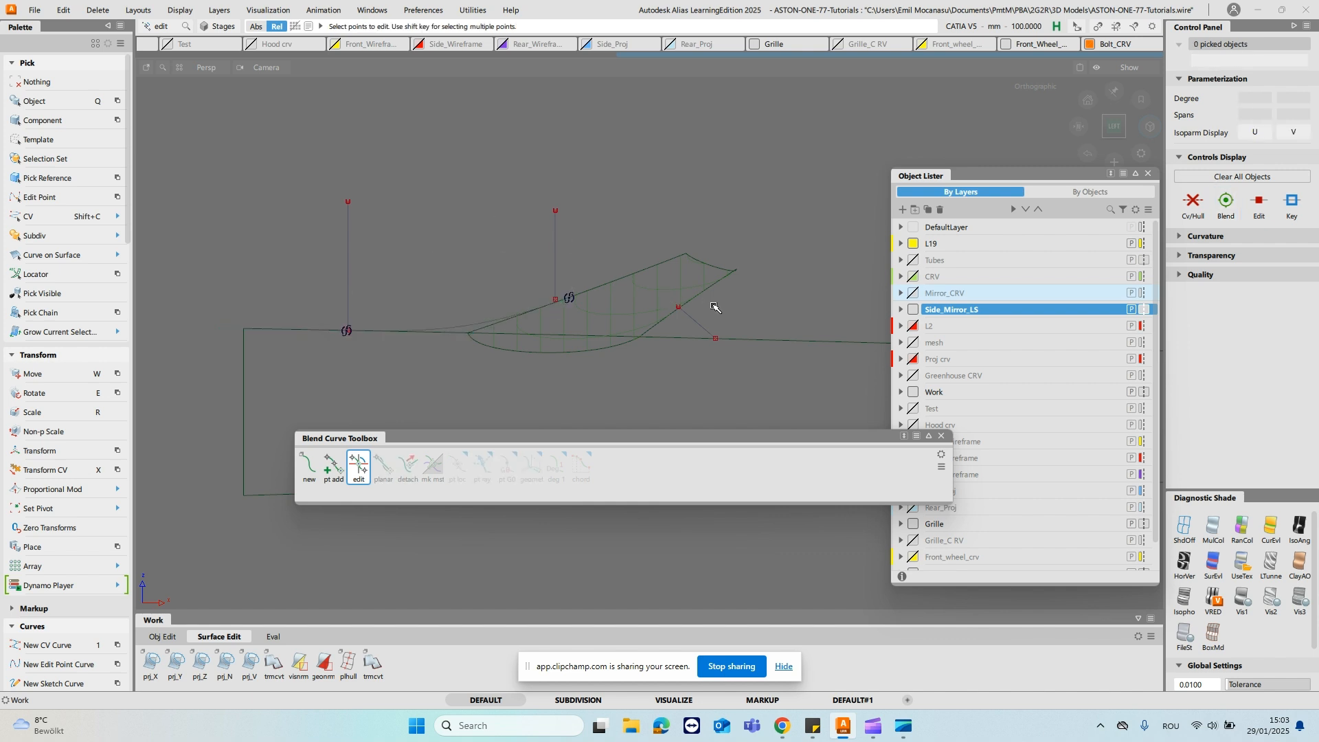
- Create a blend curve from the rear guide line's upper end on the stalk edge to its lower end on the door edge
alt+shift+right_drag(729, 393, 518, 315)
alt+shift+middle_drag(518, 315, 533, 307)
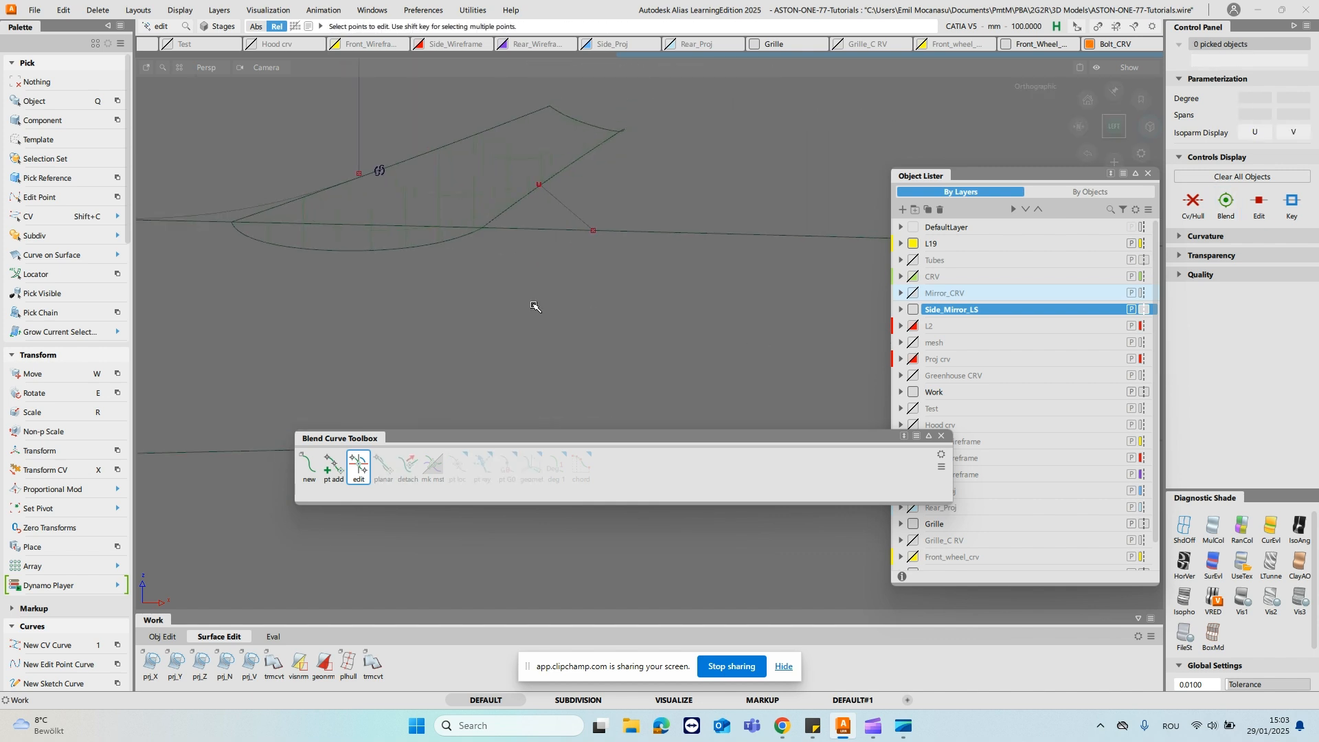
key(b)
ctrl+alt+drag(582, 161, 540, 185)
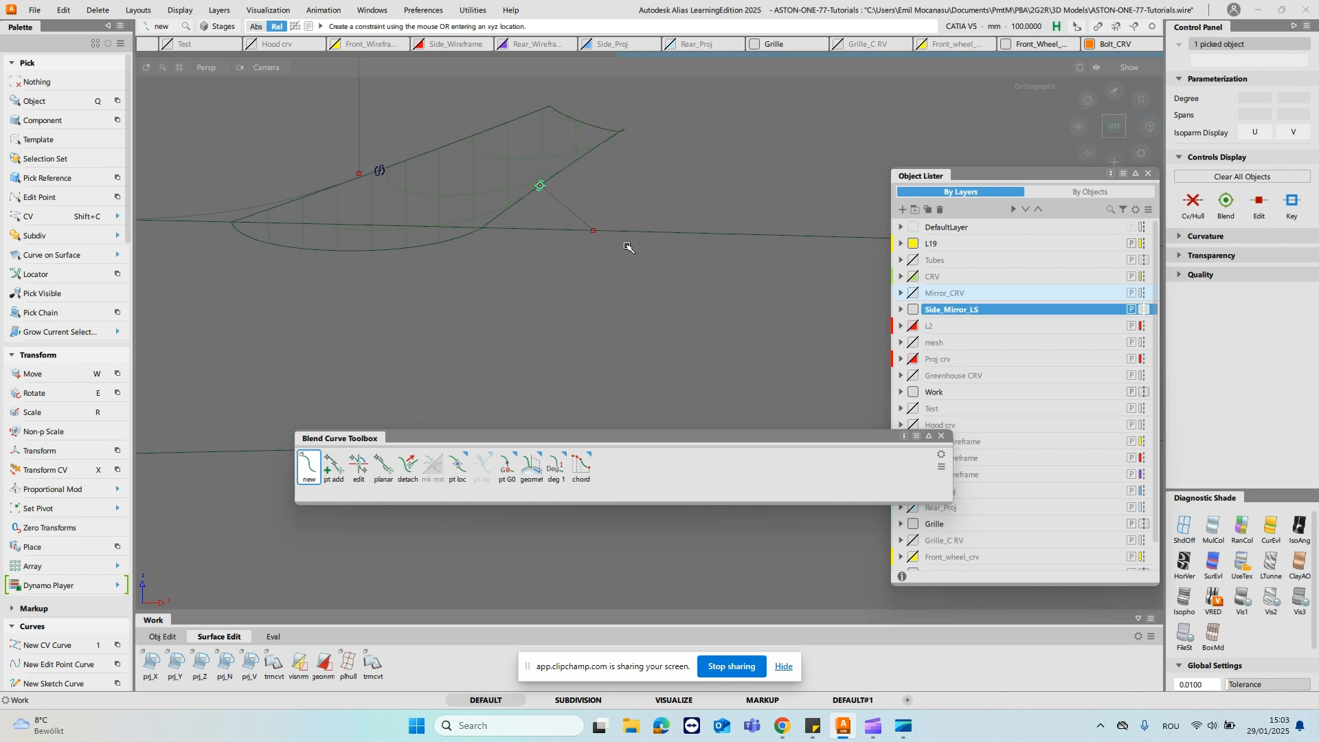
ctrl+alt+drag(652, 235, 595, 253)
key(q)
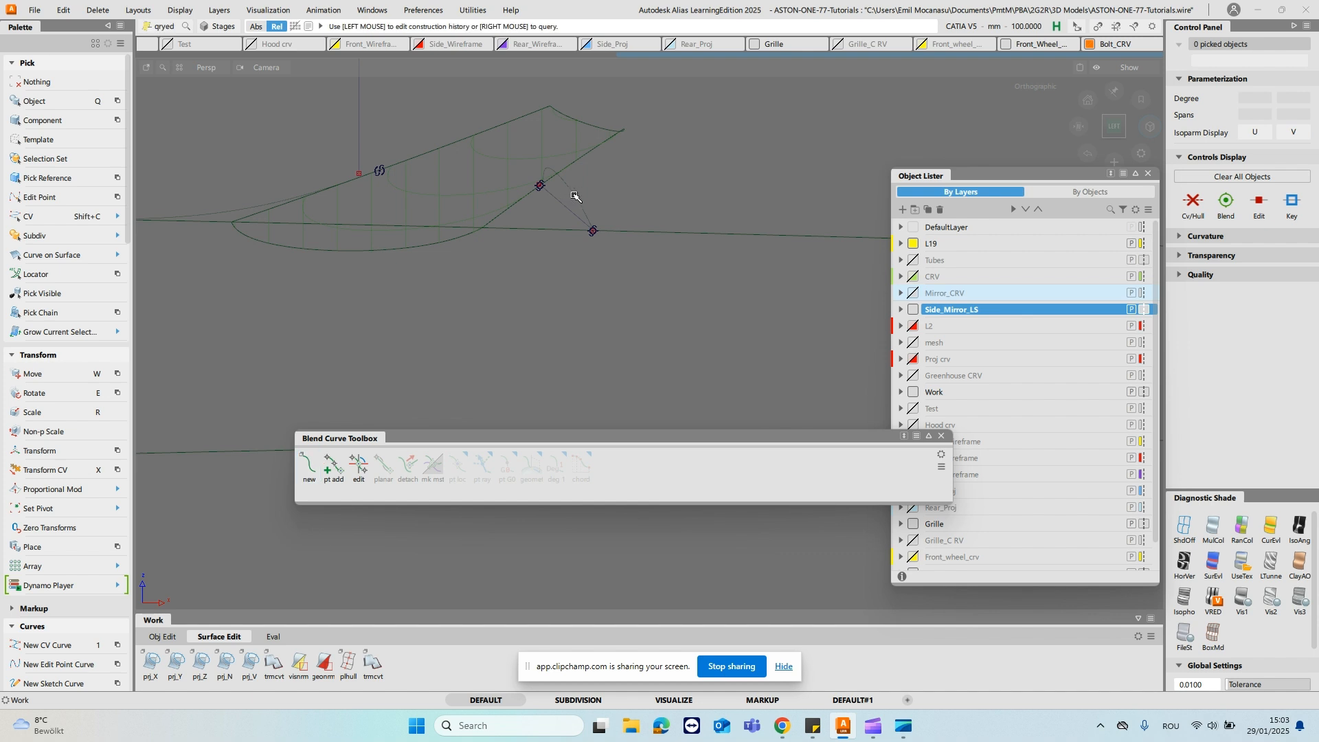
- Align the rear blend curve's ends tangentially to the door's upper edge and the stalk's rear edge
click(359, 467)
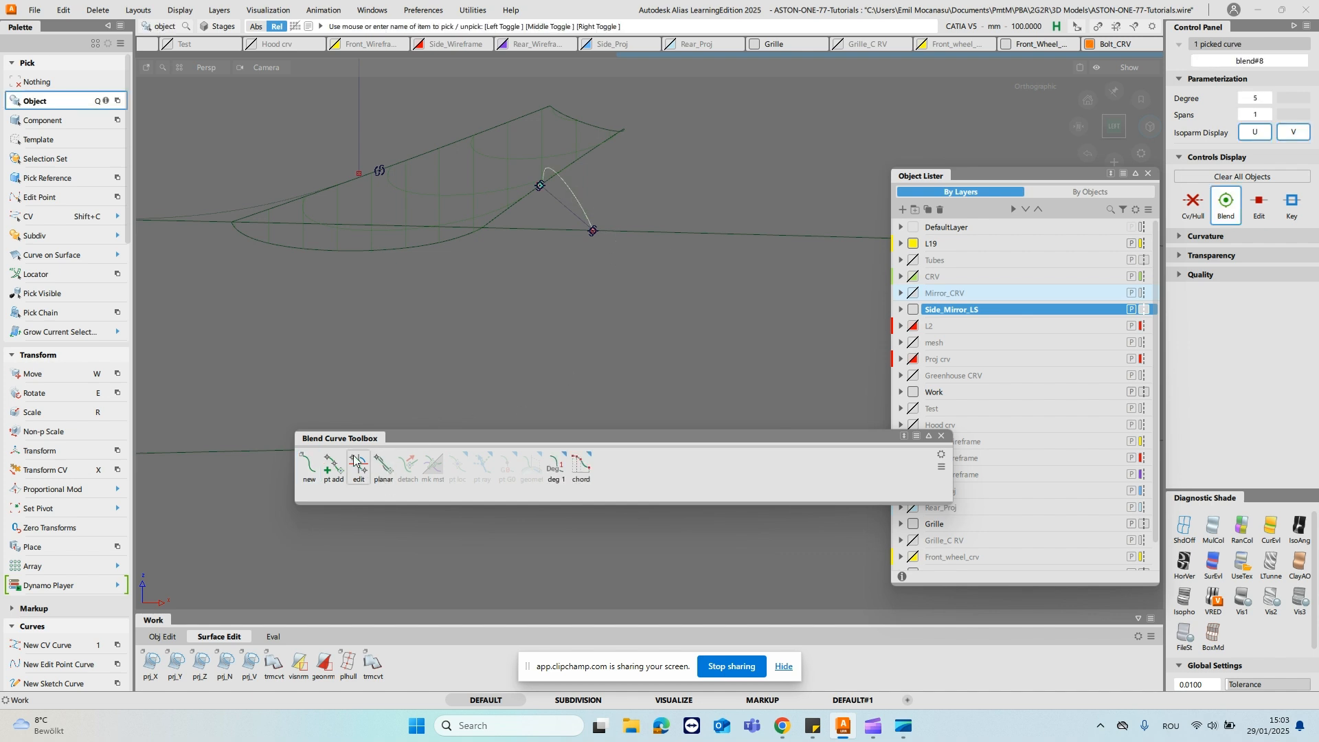
click(594, 231)
click(650, 232)
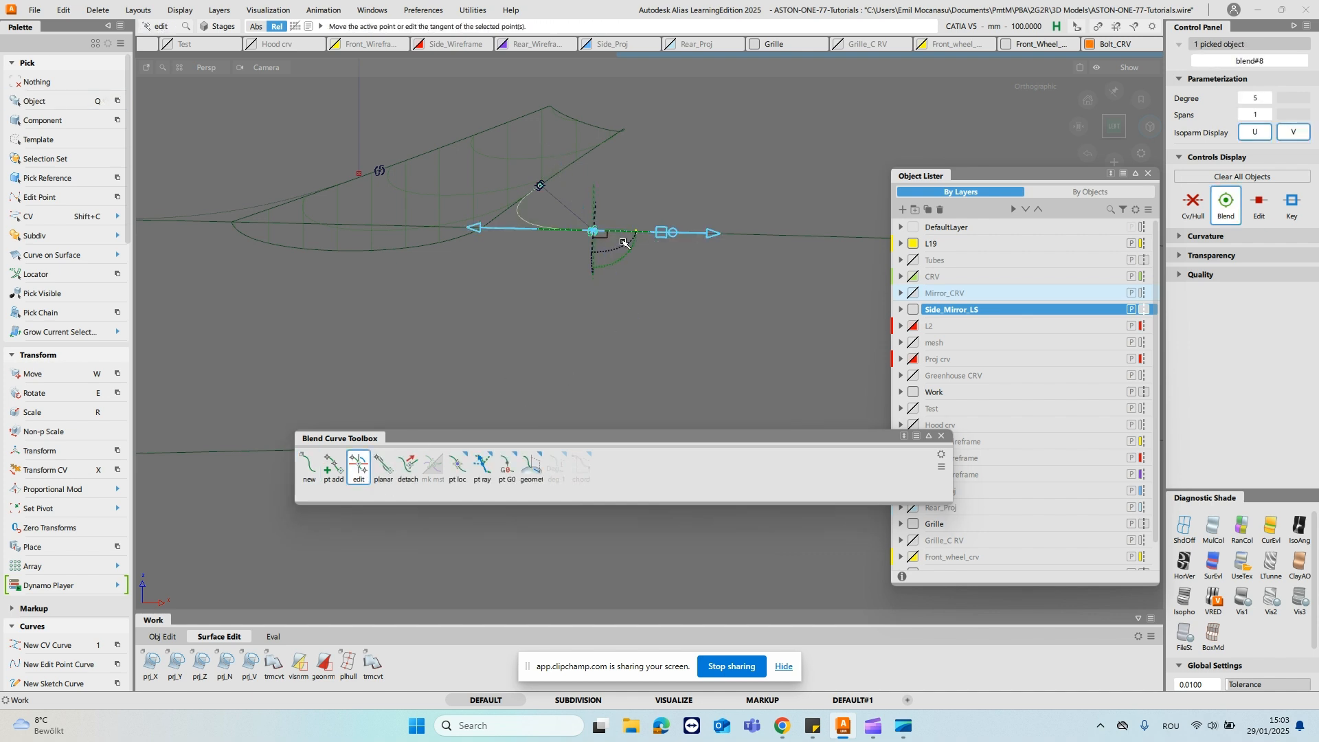
click(541, 185)
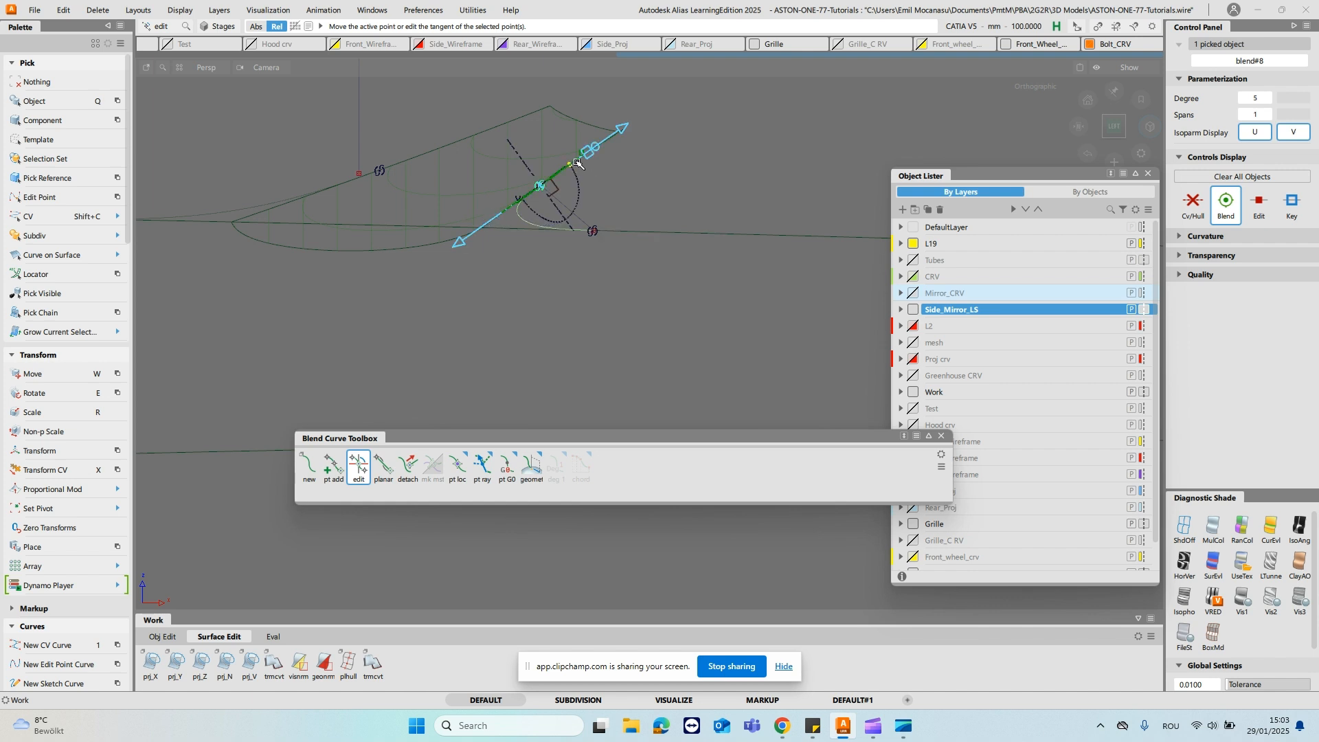
- Slide the rear blend curve's stalk end slightly up the stalk edge and its door end slightly rearward along the door edge
drag(542, 188, 559, 176)
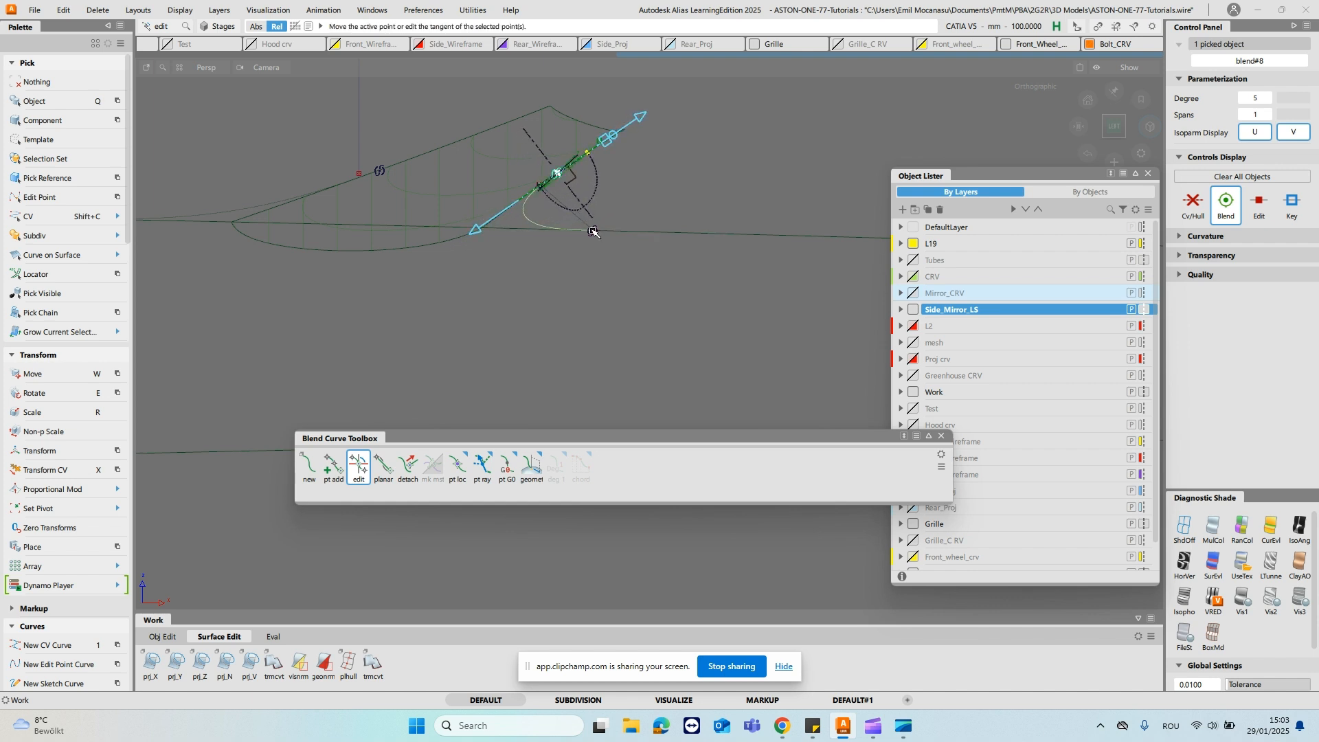
click(595, 231)
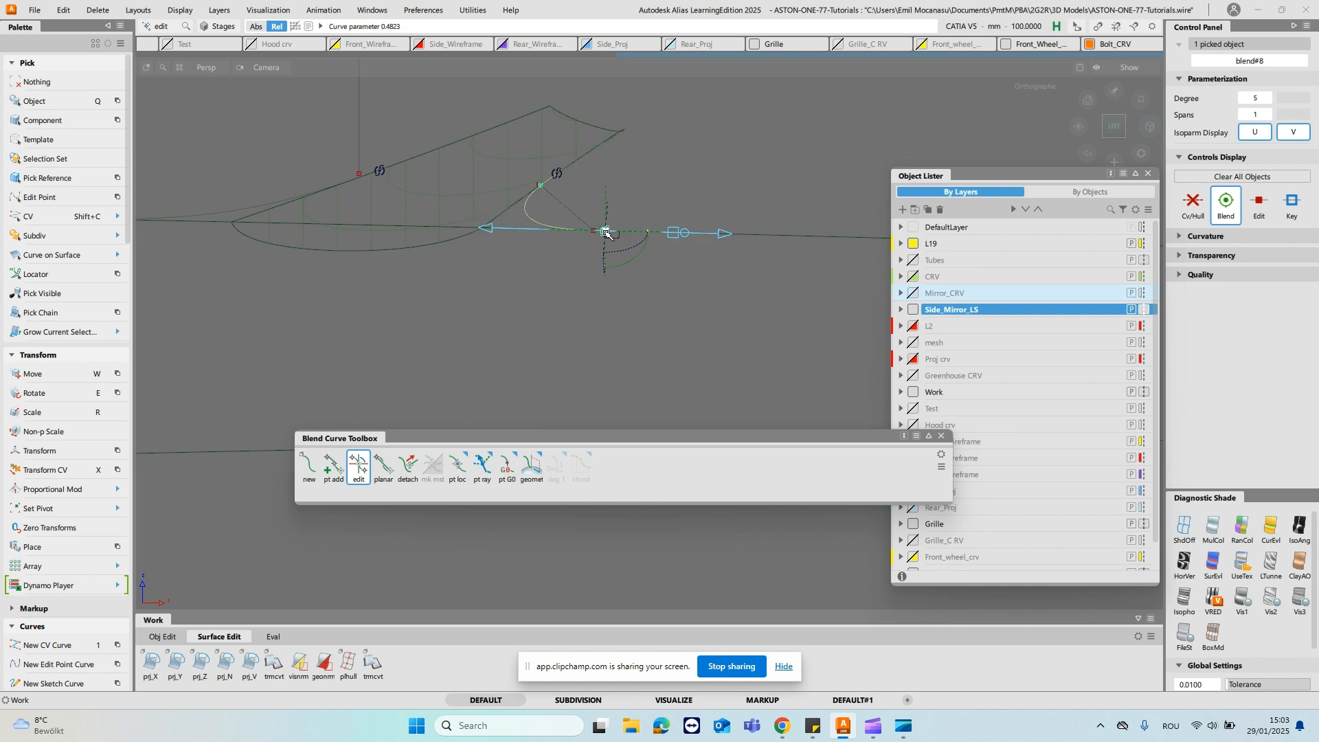
click(656, 169)
alt+shift+right_drag(655, 168, 521, 209)
alt+shift+middle_drag(521, 209, 615, 194)
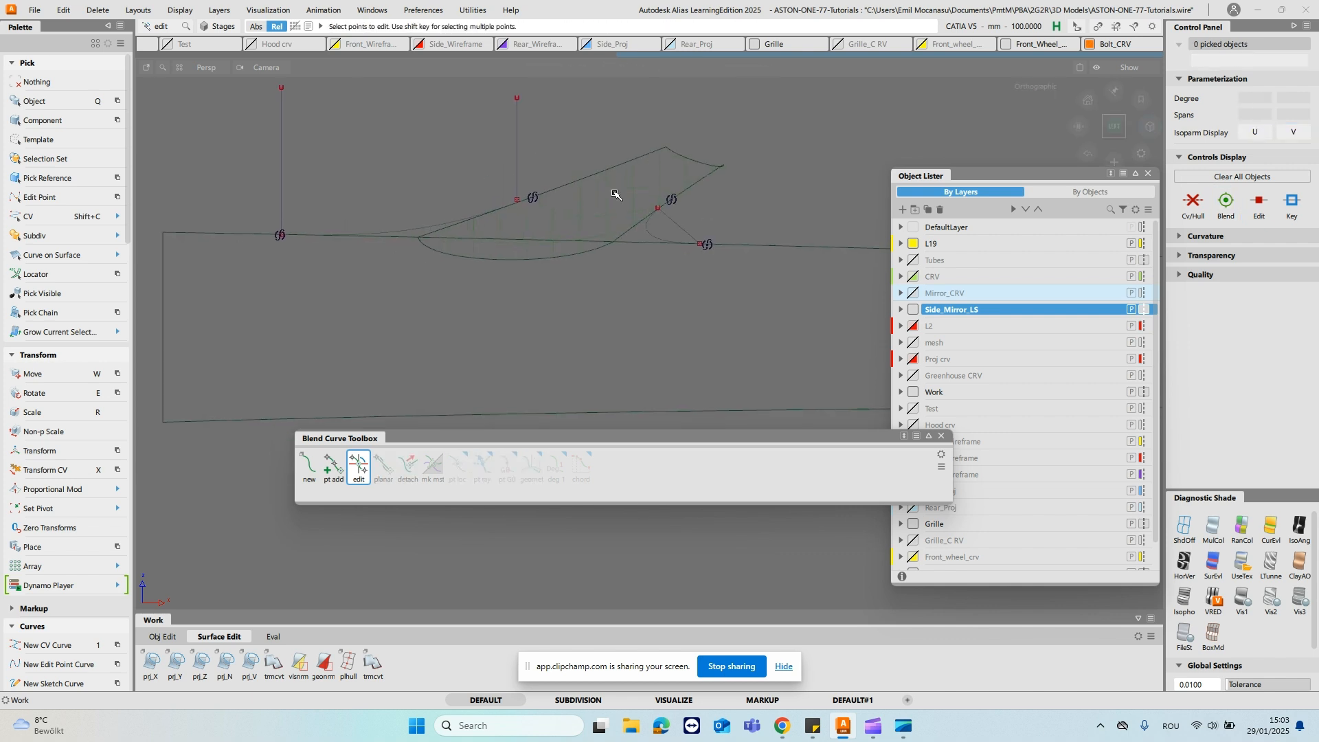
- Delete the guide lines at the stalk's front edge and at the rear blend curve
ctrl+shift+drag(659, 224, 685, 221)
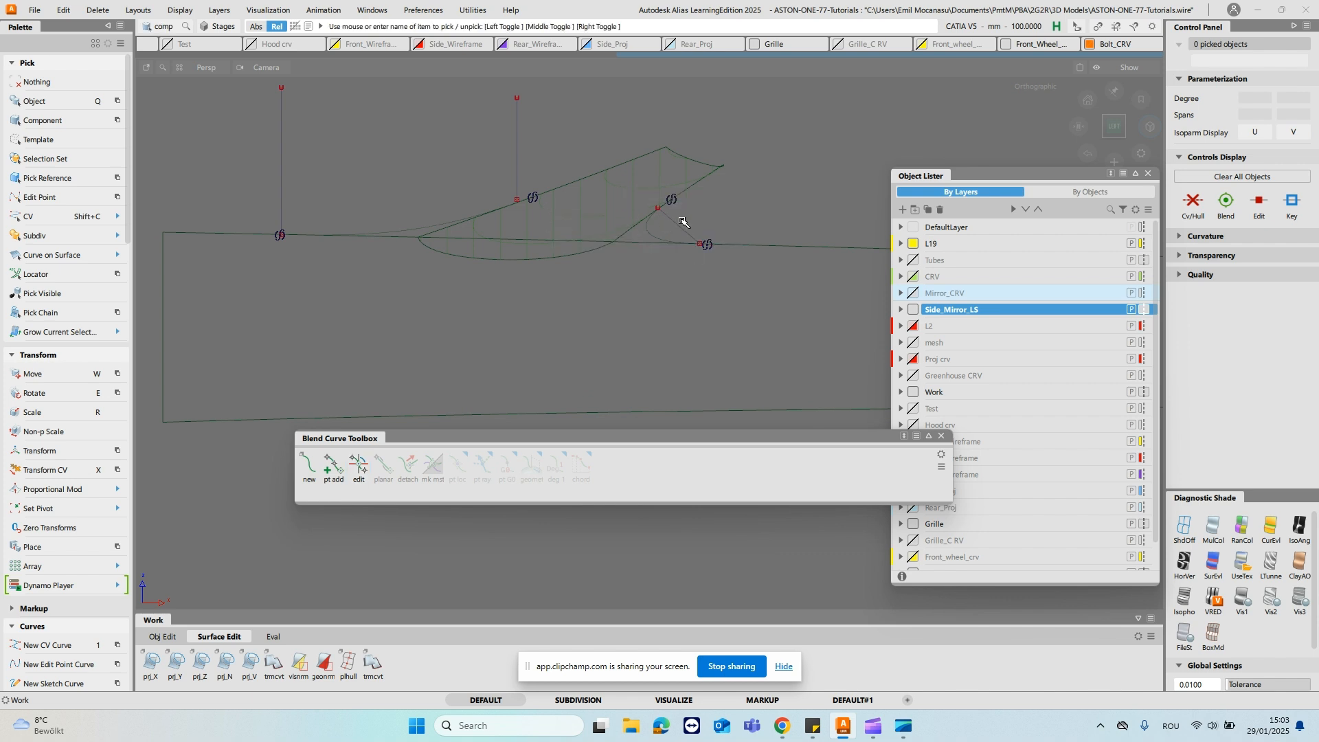
click(682, 235)
click(518, 155)
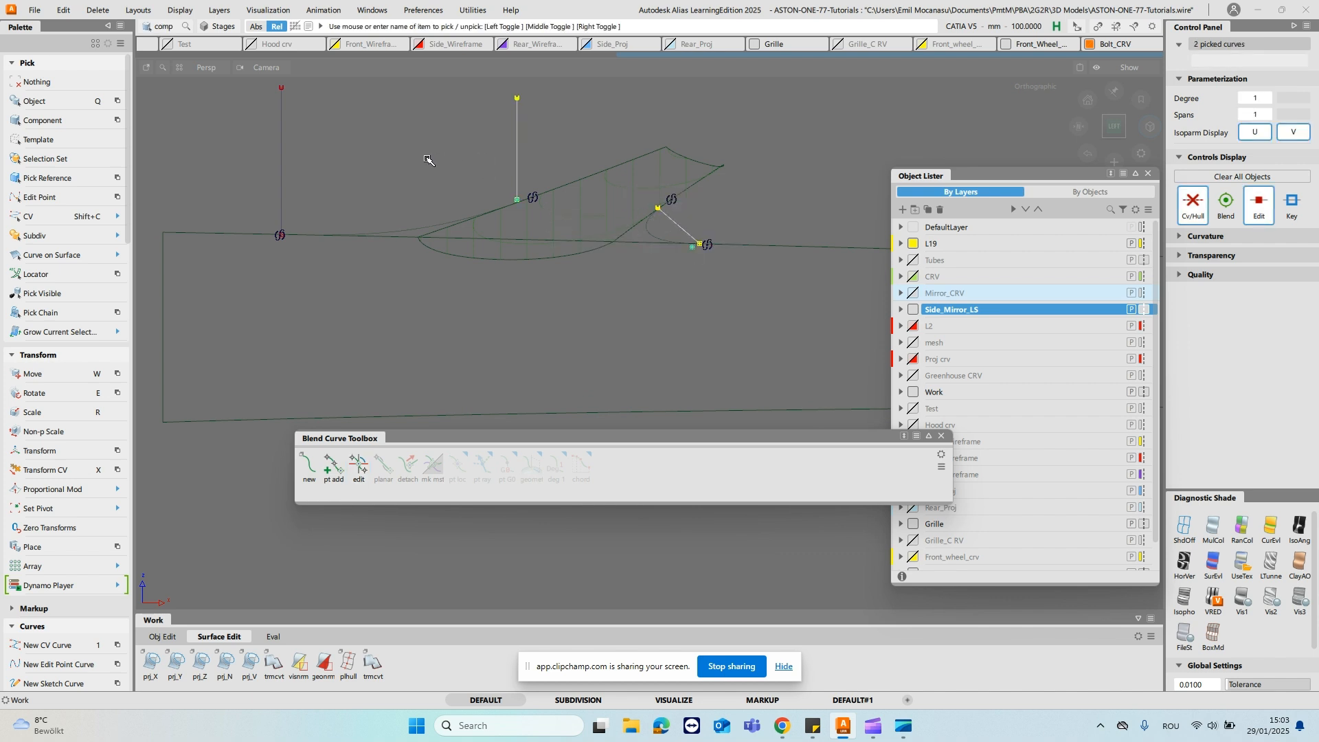
key(Delete)
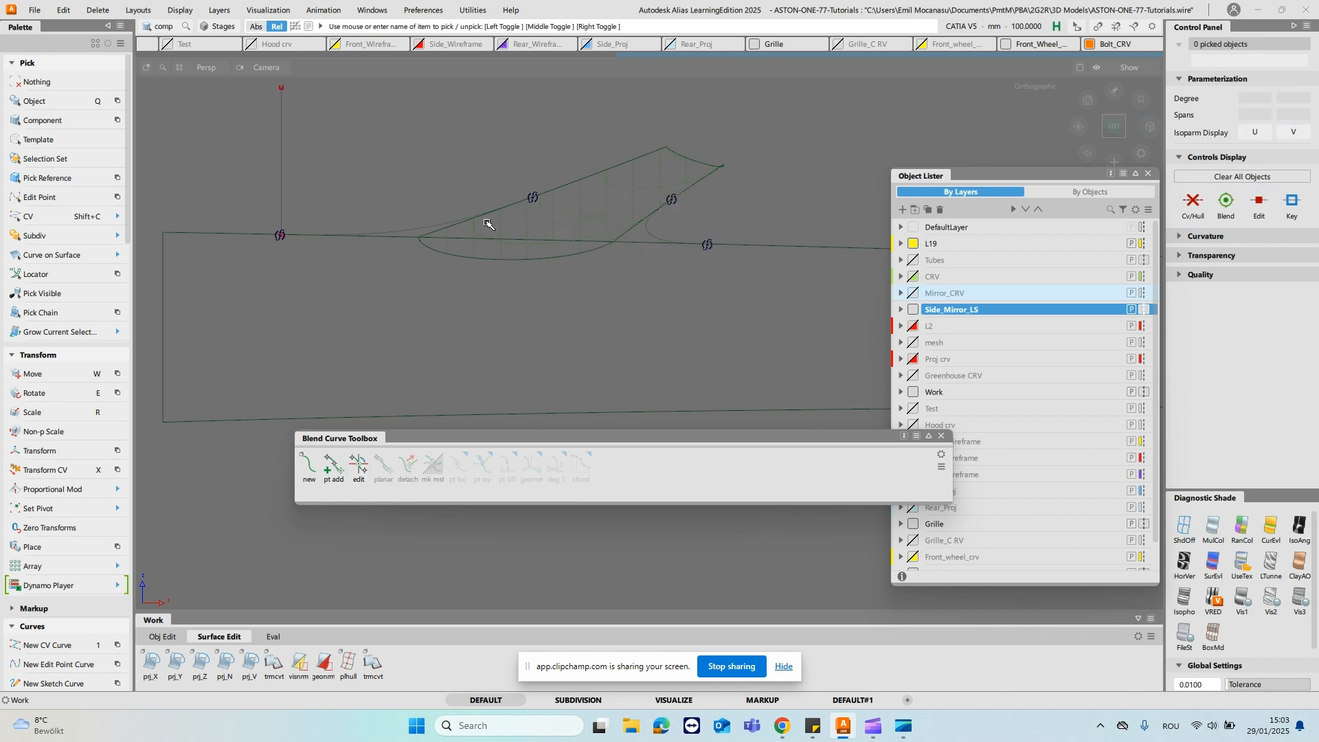
- Draw a straight CV curve across the stalk, snapped between the stalk ends of the front and rear blend curves
key(1)
ctrl+click(525, 165)
ctrl+click(698, 202)
alt+shift+drag(630, 220, 666, 171)
key(space)
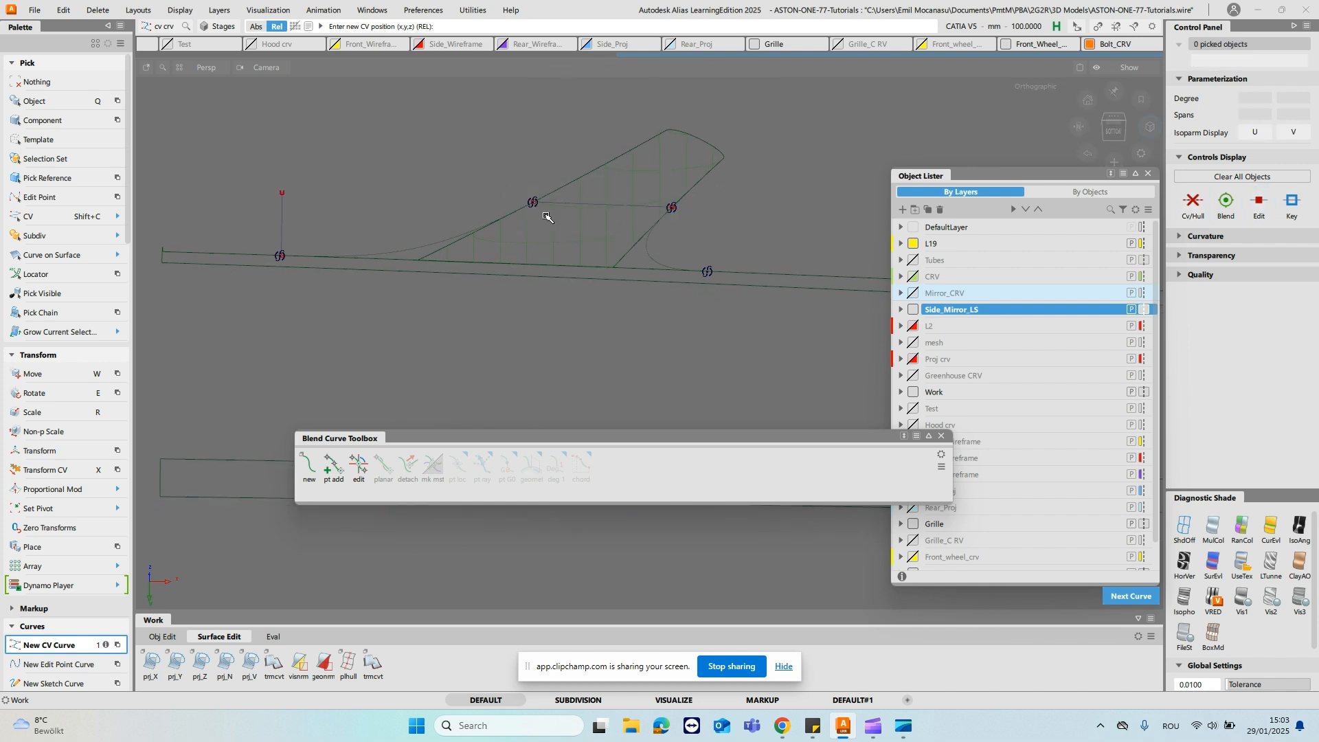
- Project the straight curve onto the mirror stalk surface along the current view direction
click(249, 661)
click(636, 201)
key(space)
click(635, 204)
key(space)
alt+shift+drag(671, 100, 673, 196)
click(1052, 75)
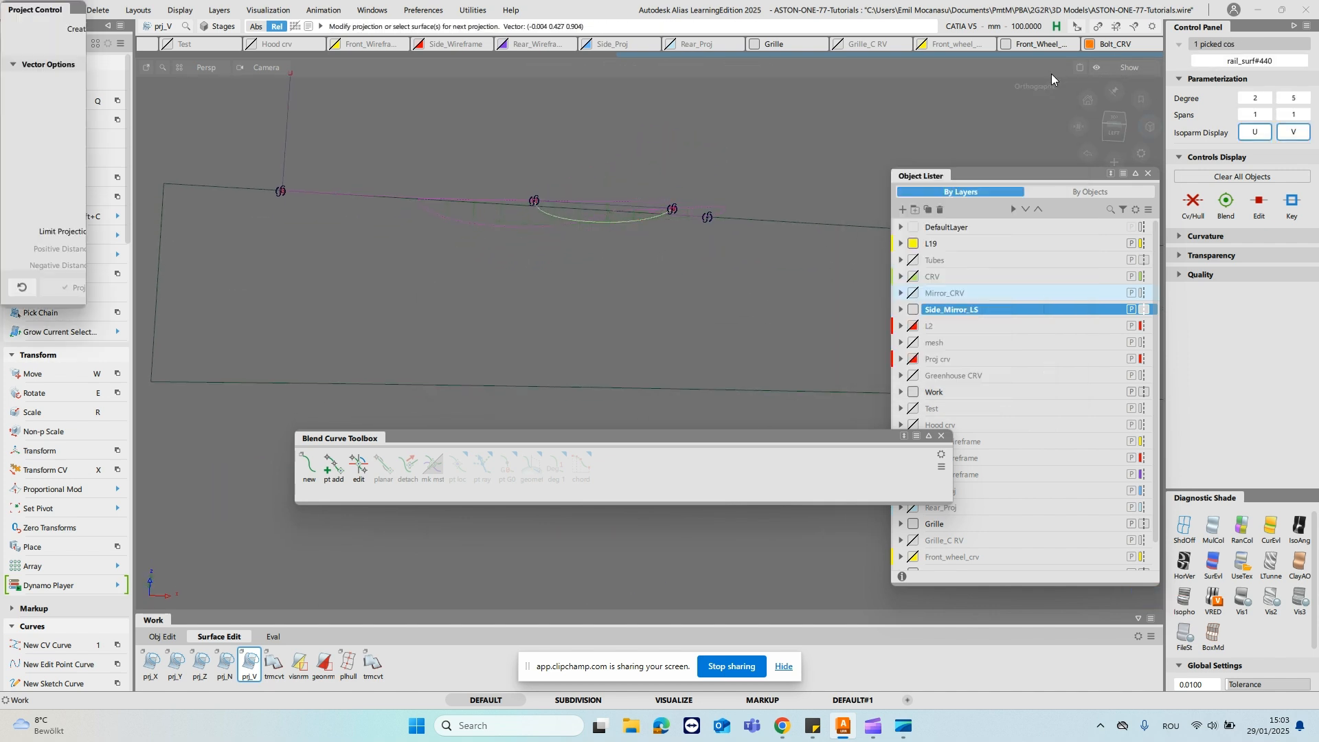
- Close the Object Lister and the Blend Curve Toolbox and return to the left view
click(1152, 173)
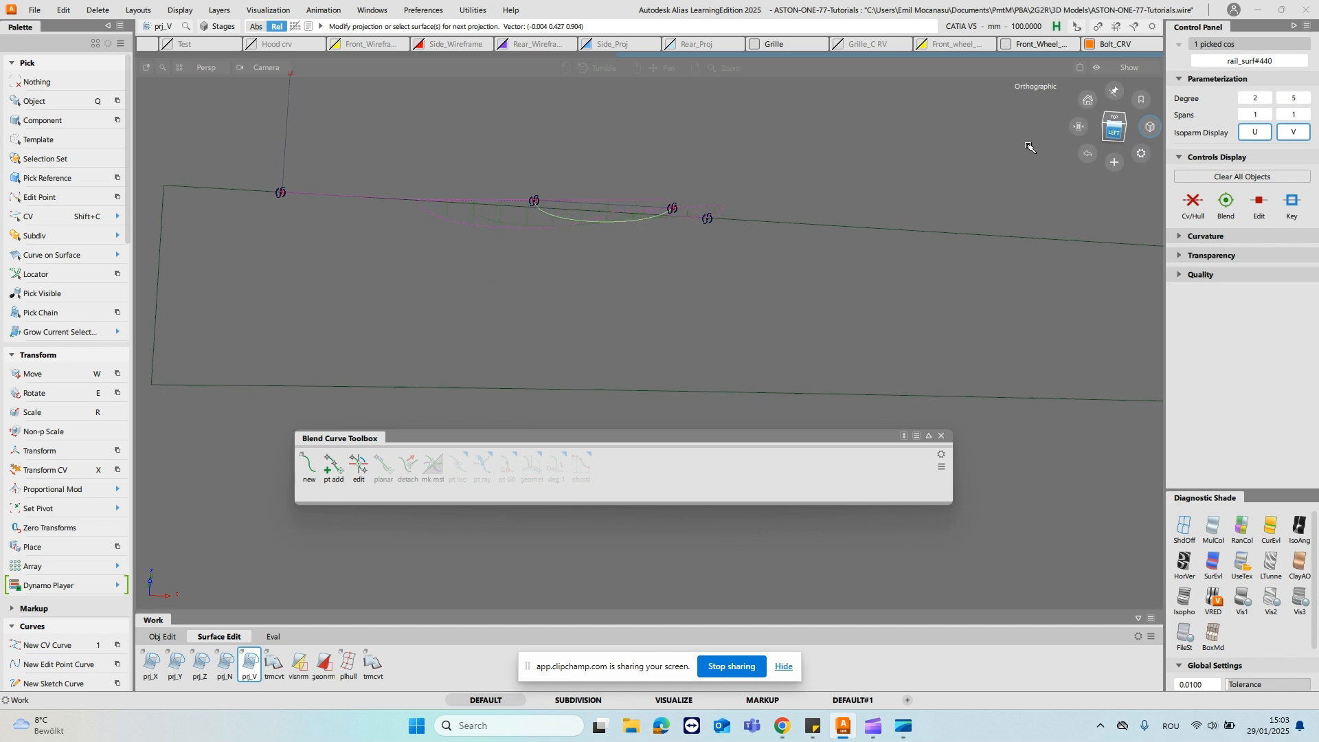
click(1114, 127)
click(942, 436)
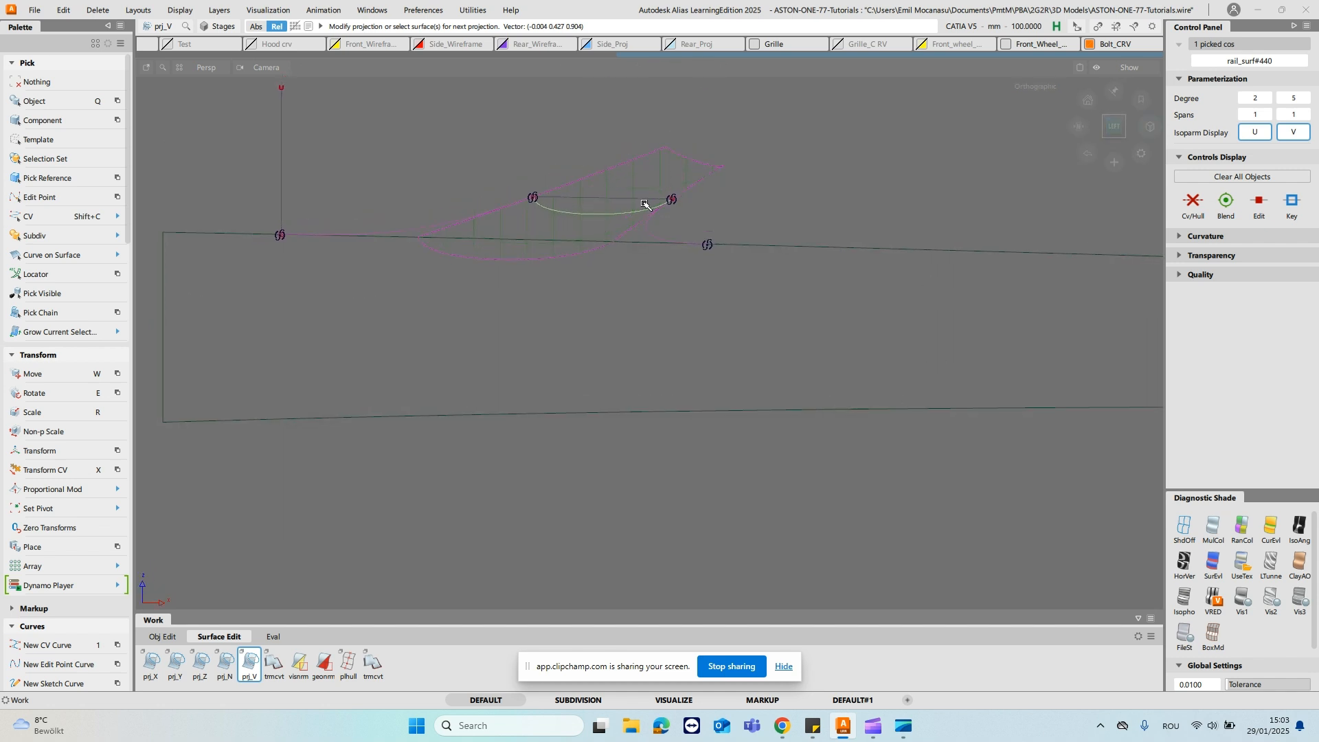
- Create a degree 5 fit curve from the projected curve on the stalk surface
click(579, 224)
alt+shift+right_drag(636, 369, 658, 283)
key(2)
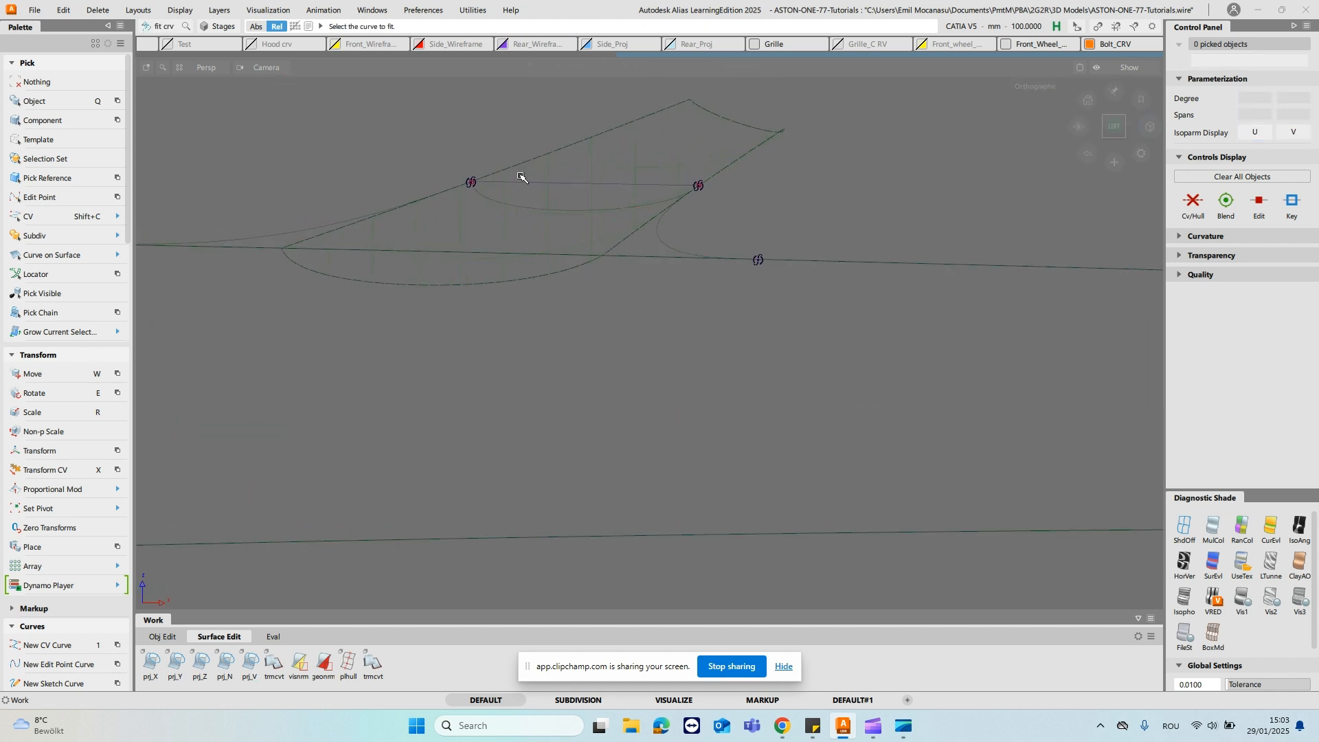
click(563, 211)
alt+shift+middle_drag(515, 218, 585, 213)
click(665, 160)
ctrl+shift+drag(623, 203, 650, 240)
- Set the fit curve's pivot at its front end and move it onto the front blend curve's end on the door edge
ctrl+shift+right_drag(940, 197, 860, 215)
alt+shift+right_drag(584, 194, 564, 206)
alt+shift+middle_drag(563, 206, 686, 209)
mouse_move(657, 153)
ctrl+shift+mouse_down()
mouse_move(712, 172)
mouse_move(720, 157)
ctrl+shift+mouse_up()
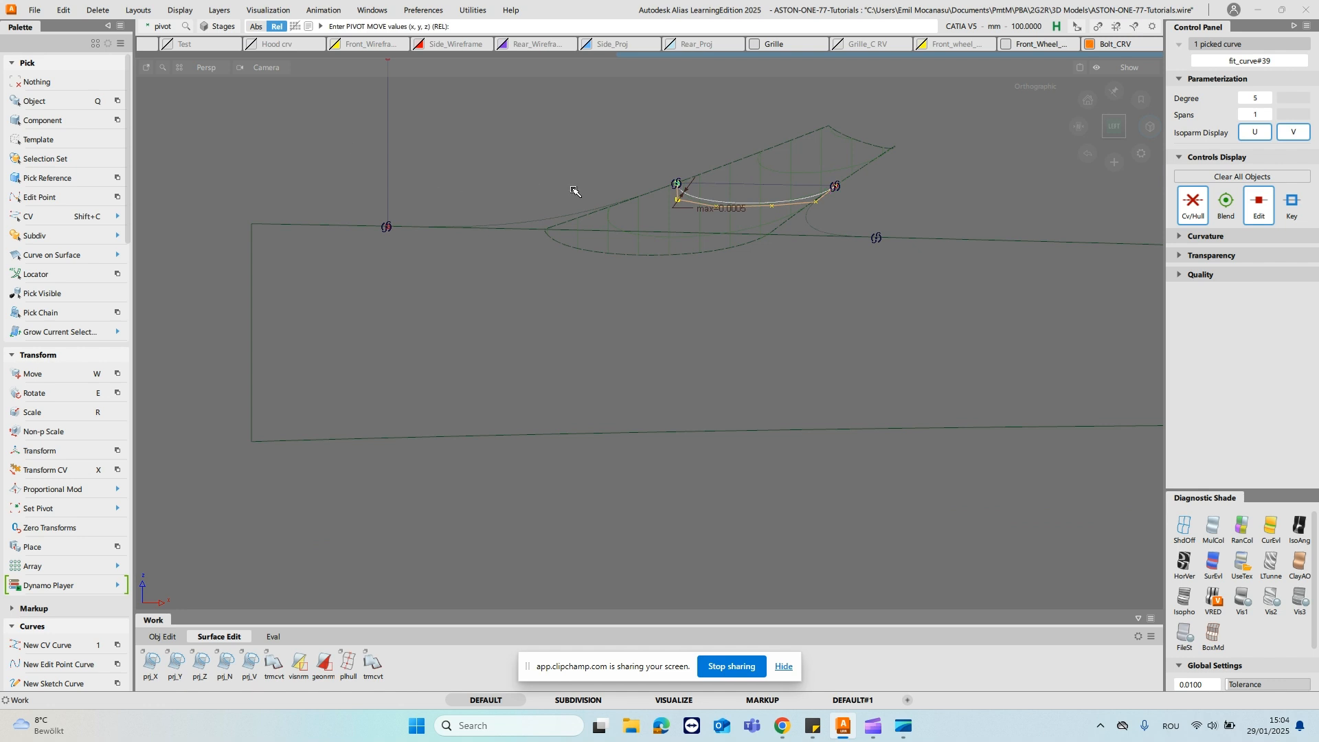
key(w)
ctrl+alt+drag(447, 278, 391, 261)
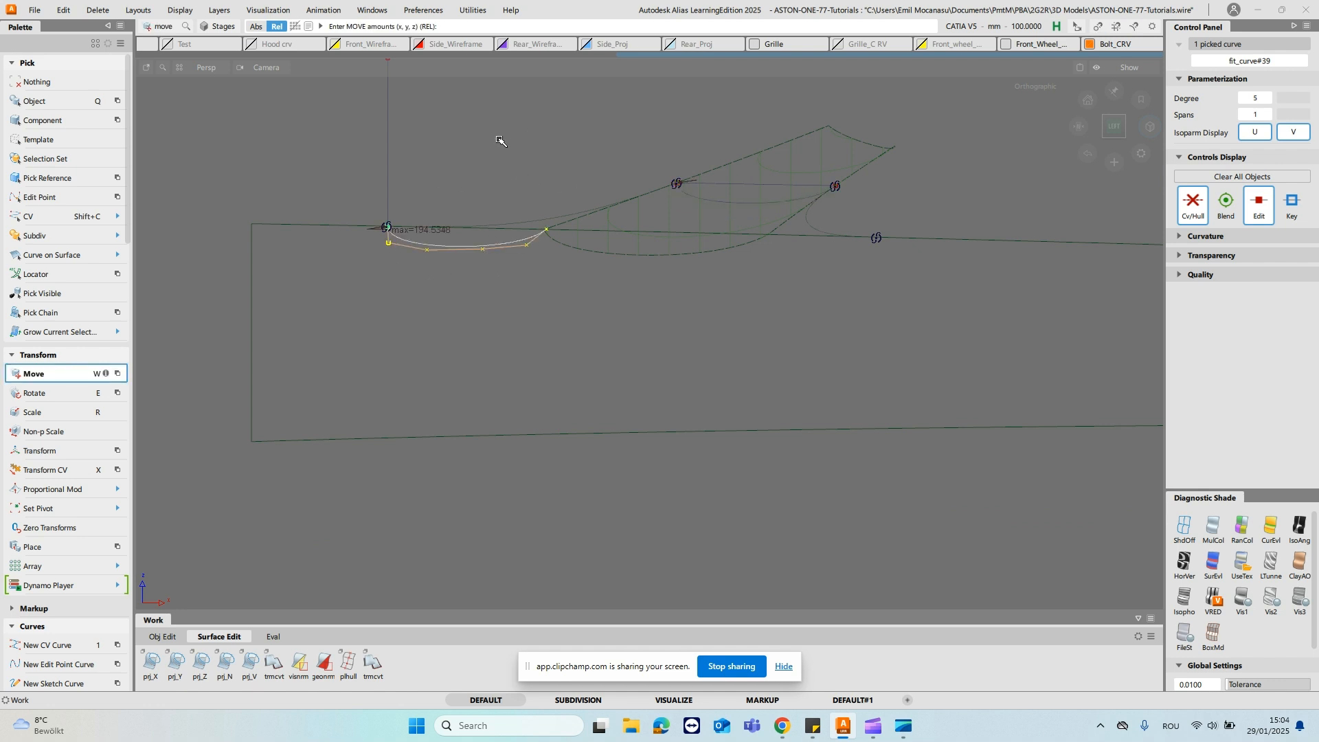
- Scale the fit curve up from its front end until it spans to the rear blend curve's end on the door edge
key(r)
drag(484, 148, 693, 139)
alt+shift+right_drag(791, 211, 939, 238)
alt+shift+middle_drag(969, 266, 801, 302)
alt+shift+right_drag(617, 239, 864, 248)
ctrl+shift+drag(864, 246, 873, 193)
ctrl+shift+right_drag(899, 207, 894, 230)
- Stretch the fit curve's rear end so it snaps to the rear blend curve's end on the door edge
click(799, 320)
ctrl+alt+click(823, 319)
ctrl+shift+right_drag(777, 327, 788, 323)
click(788, 324)
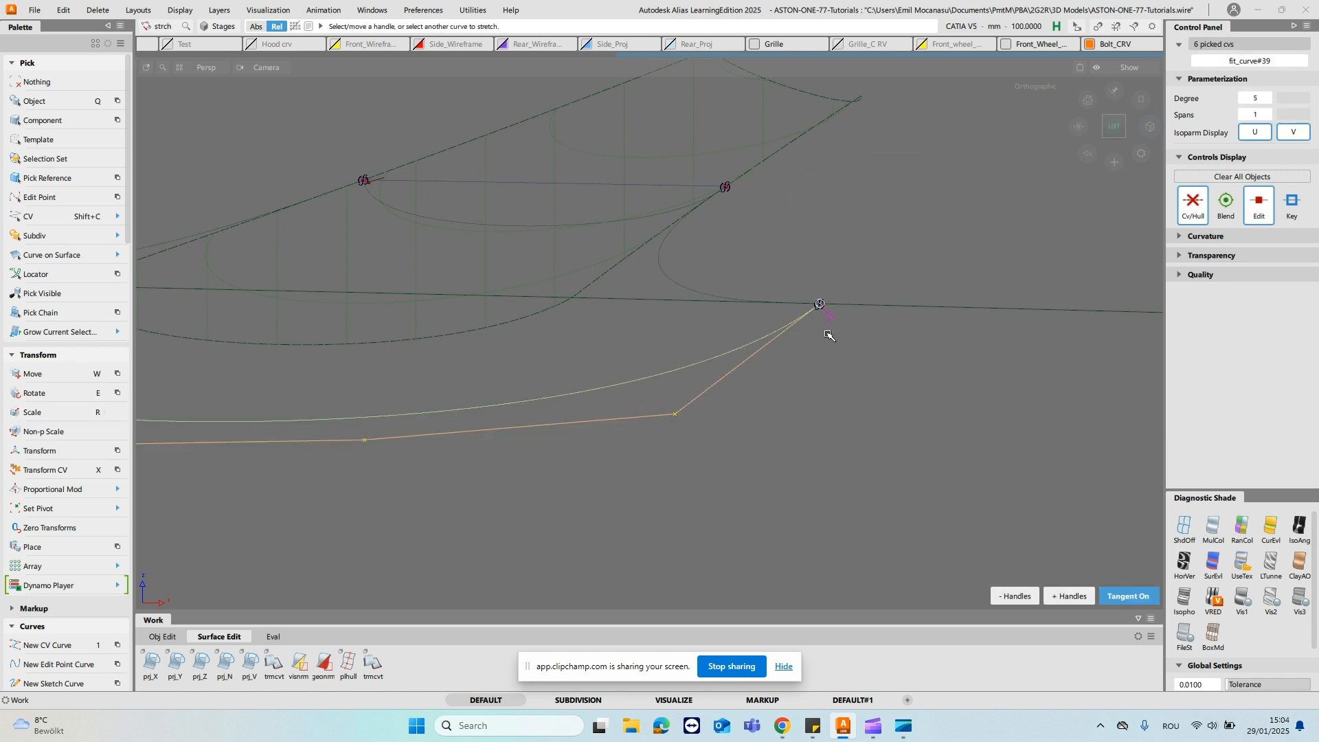
ctrl+shift+drag(786, 244, 813, 103)
alt+shift+right_drag(859, 237, 788, 262)
alt+shift+middle_drag(788, 262, 889, 249)
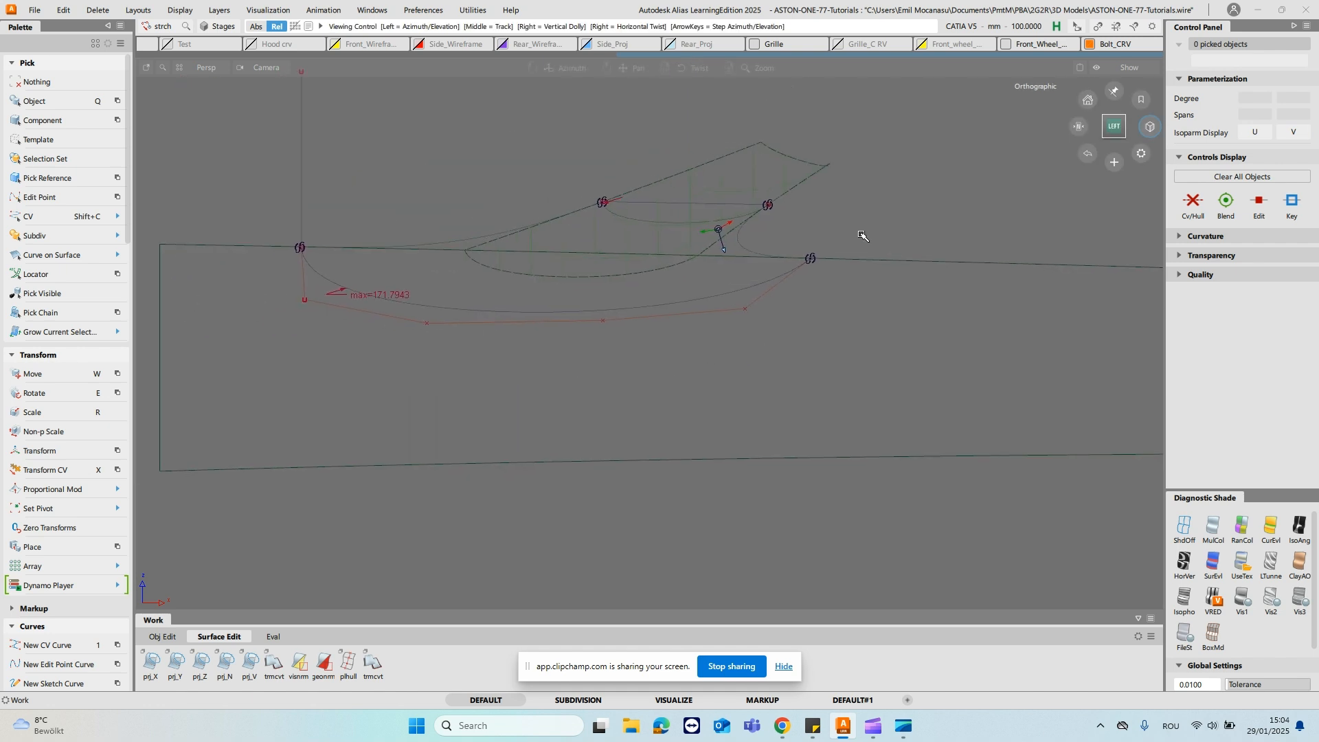
- Project the enlarged fit curve onto the door body surface along the Y axis
key(y)
click(693, 422)
key(space)
drag(682, 284, 687, 349)
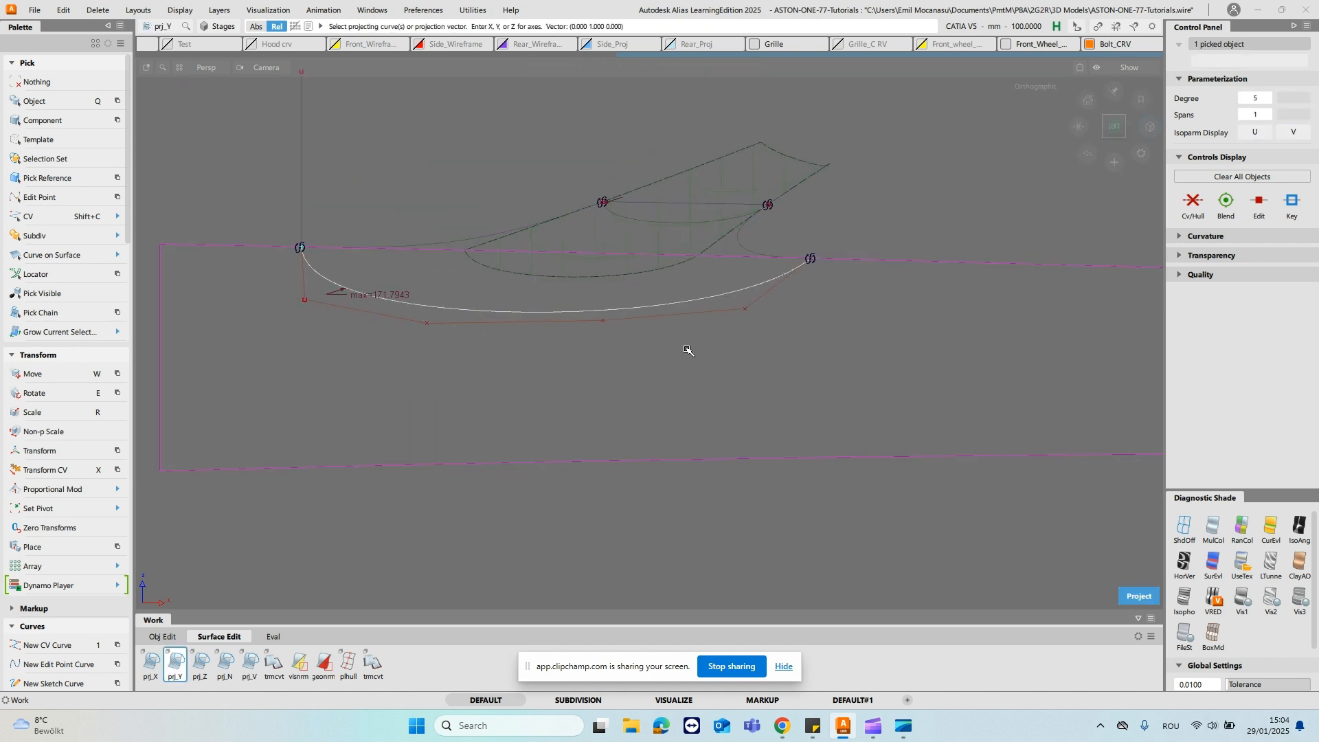
key(space)
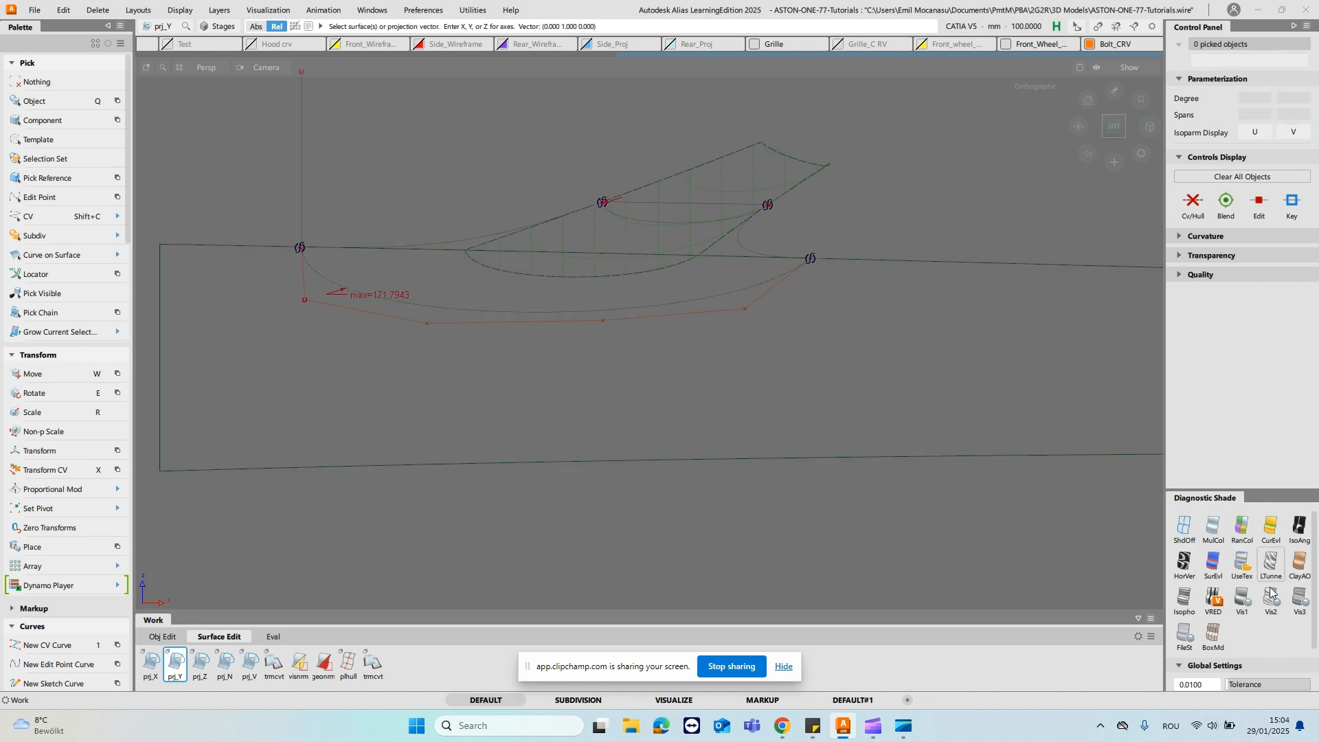
- Apply the UseTex diagnostic shading to the stalk and door surfaces and inspect the curves in a perspective angle
click(1239, 562)
mouse_move(832, 281)
alt+shift+mouse_down()
mouse_move(875, 271)
mouse_move(1161, 303)
mouse_move(1077, 270)
mouse_move(586, 312)
mouse_move(601, 341)
mouse_move(947, 210)
alt+shift+mouse_up()
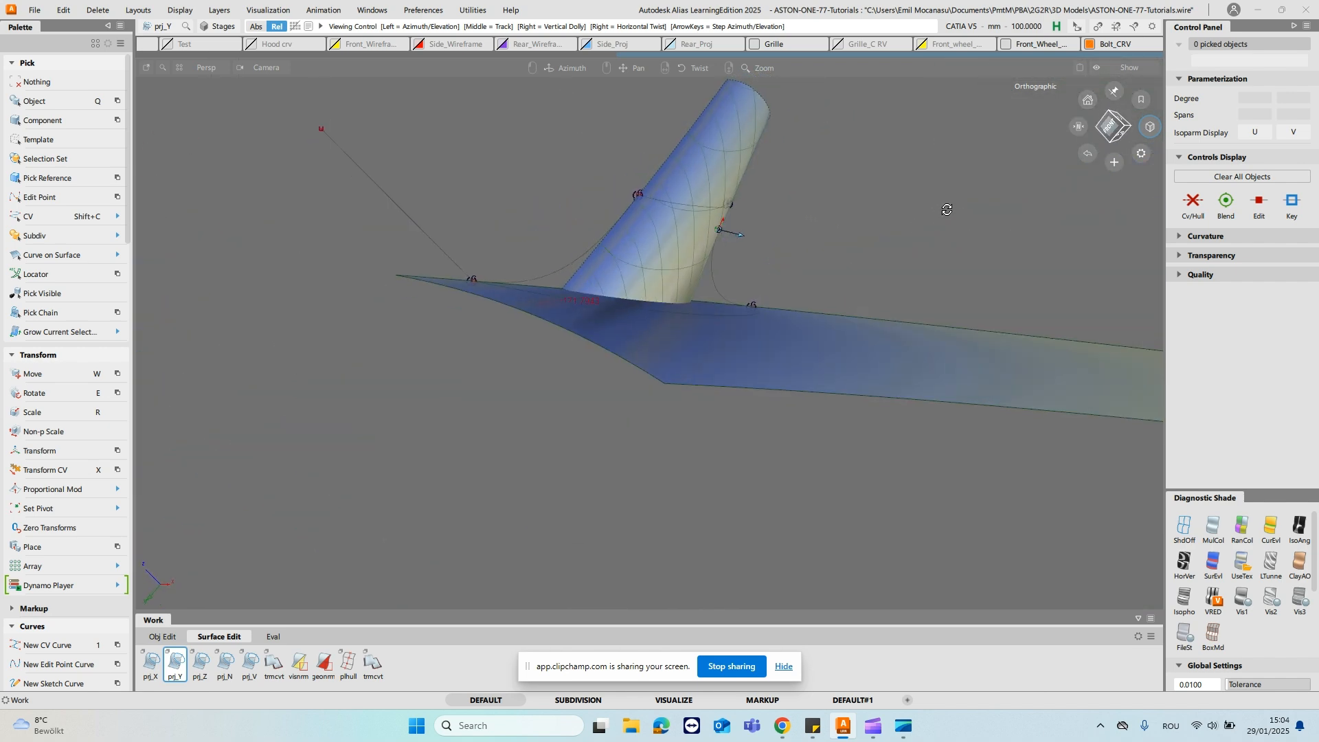
alt+shift+drag(1054, 235, 651, 229)
- Try to build a 2G_2R rail surface from the stalk curve to the door curve, using the front and rear blend curves as rails
ctrl+shift+right_click(651, 227)
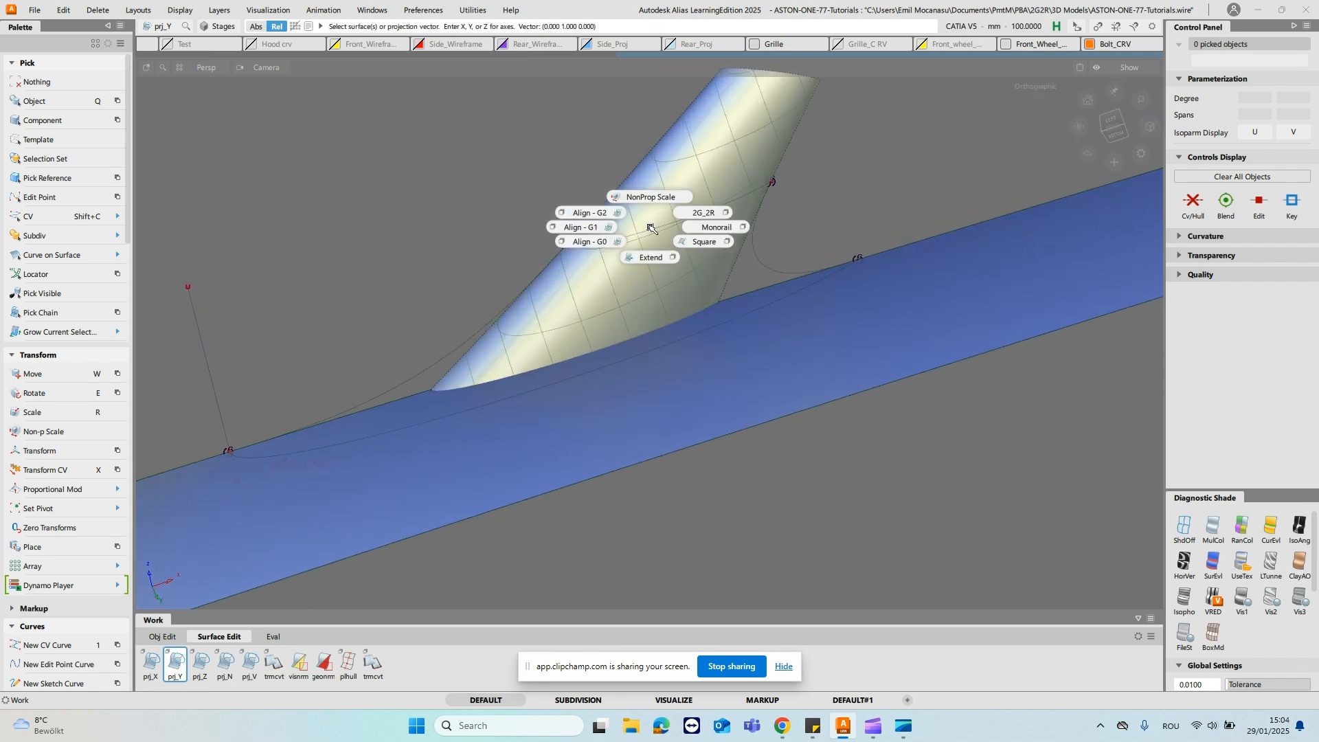
click(611, 215)
alt+shift+drag(749, 256, 611, 228)
ctrl+shift+right_click(611, 227)
click(657, 212)
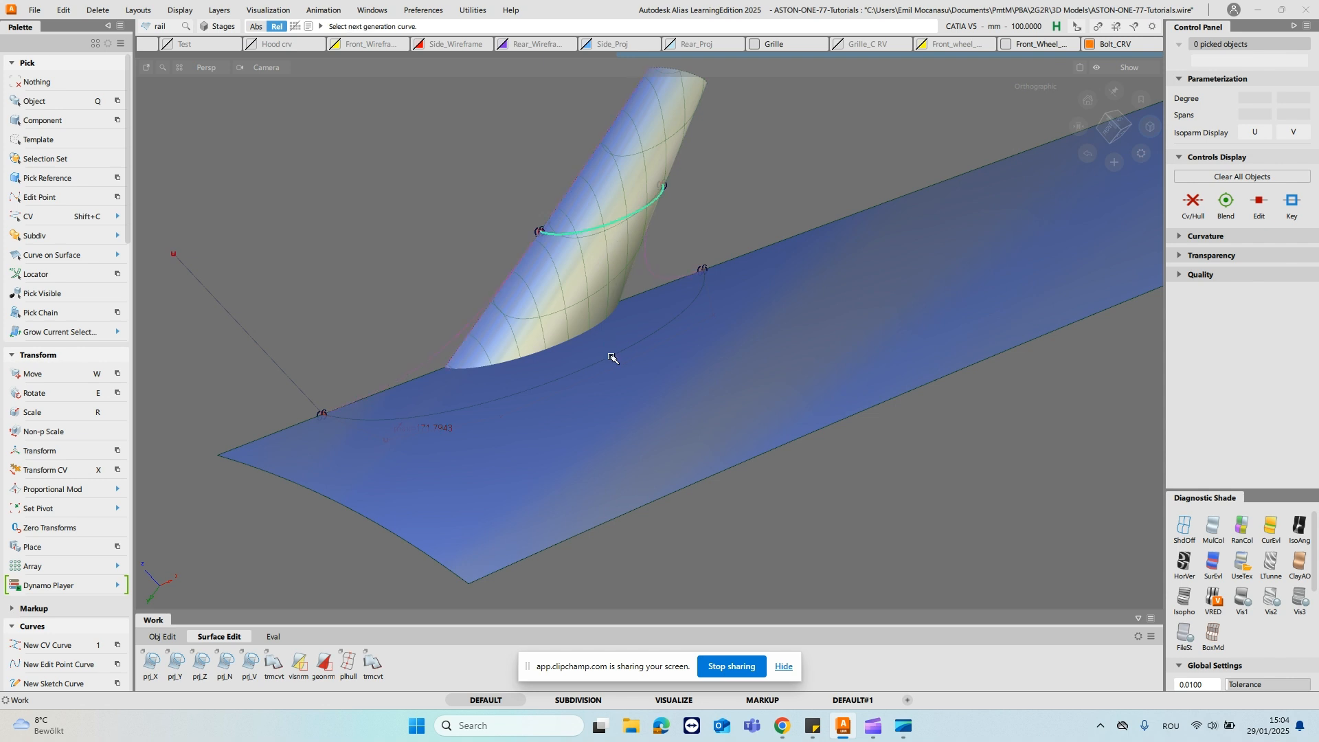
click(611, 357)
click(657, 387)
click(650, 273)
click(440, 353)
- Scale the straight line between the stalk curve's two ends so it extends well beyond both edges of the stalk
alt+shift+drag(622, 315, 818, 200)
ctrl+shift+drag(653, 216, 688, 204)
click(682, 248)
key(s)
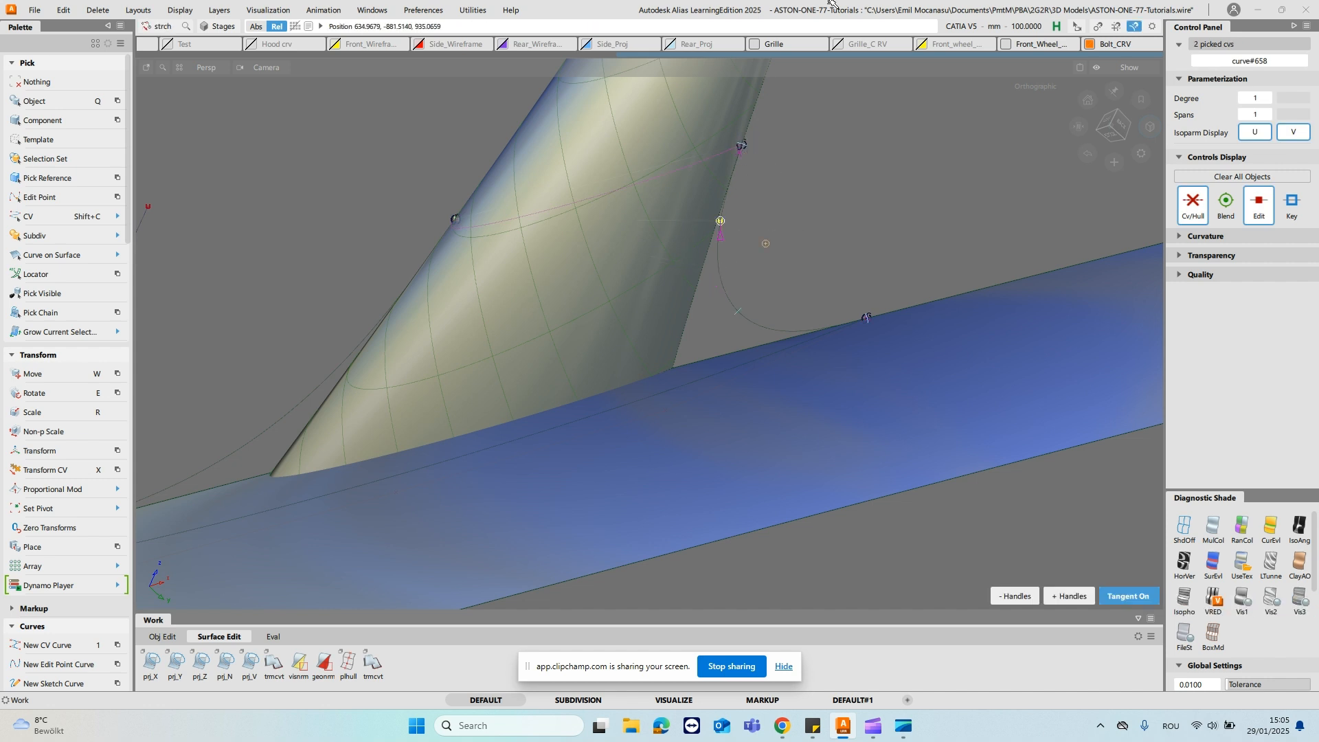
ctrl+shift+drag(808, 195, 854, 99)
ctrl+shift+drag(644, 185, 650, 134)
ctrl+shift+drag(609, 204, 655, 192)
drag(624, 70, 921, 207)
ctrl+shift+middle_click(844, 206)
key(r)
ctrl+shift+drag(833, 209, 692, 240)
- Try again to rail the stalk curve to the door curve along the rear and front blend curves
ctrl+shift+middle_drag(639, 208, 670, 191)
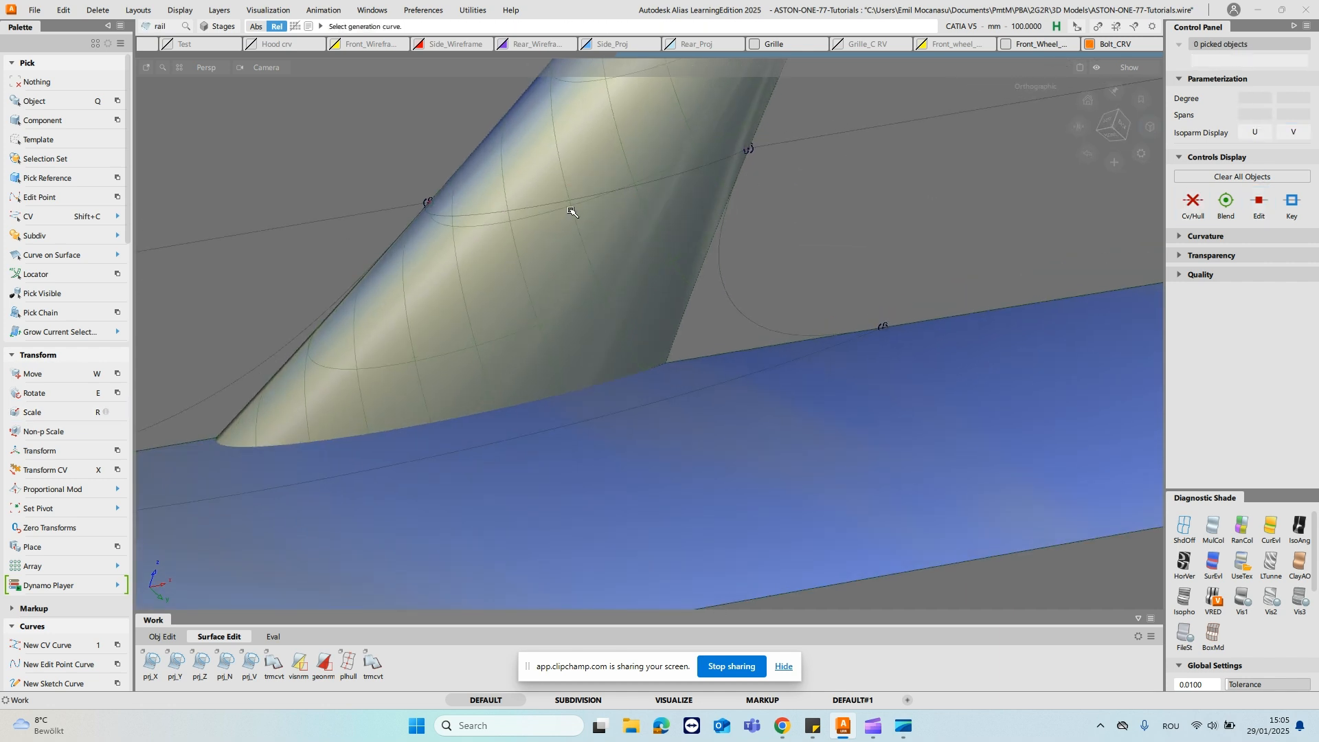
click(565, 220)
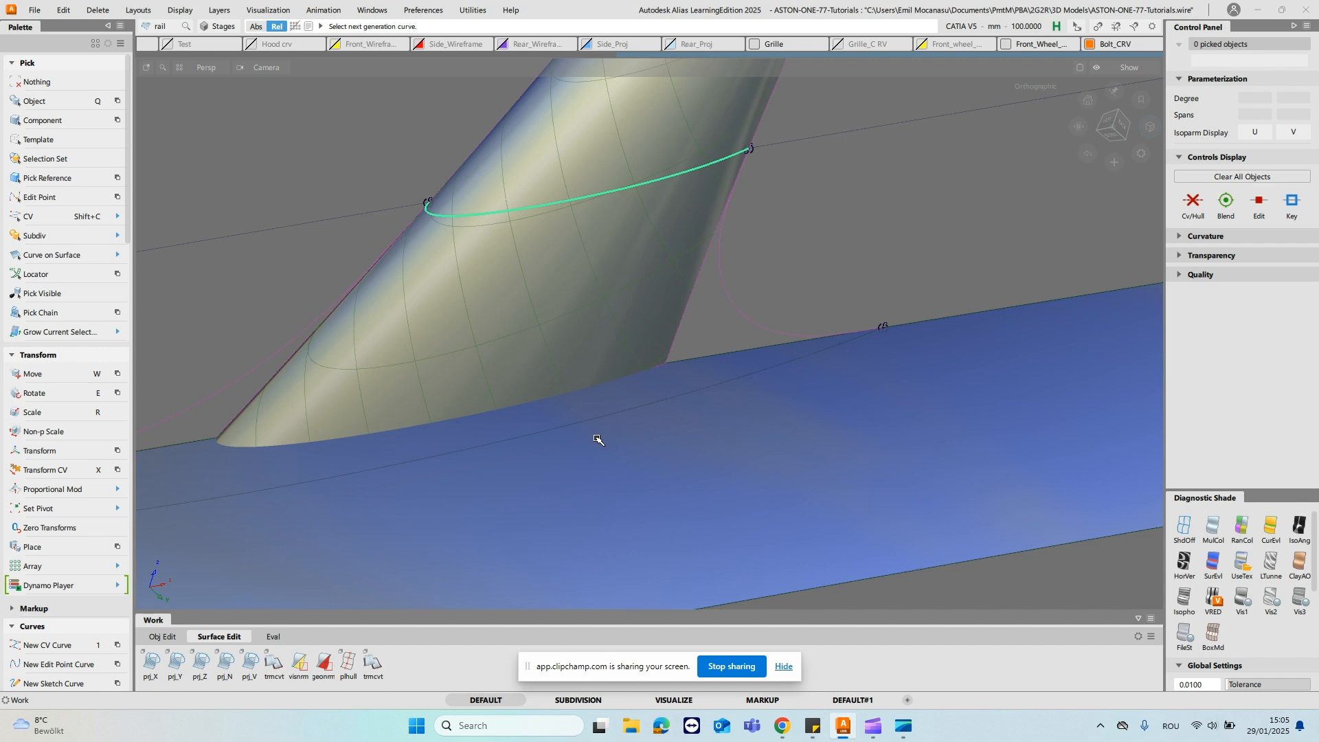
click(597, 420)
click(728, 305)
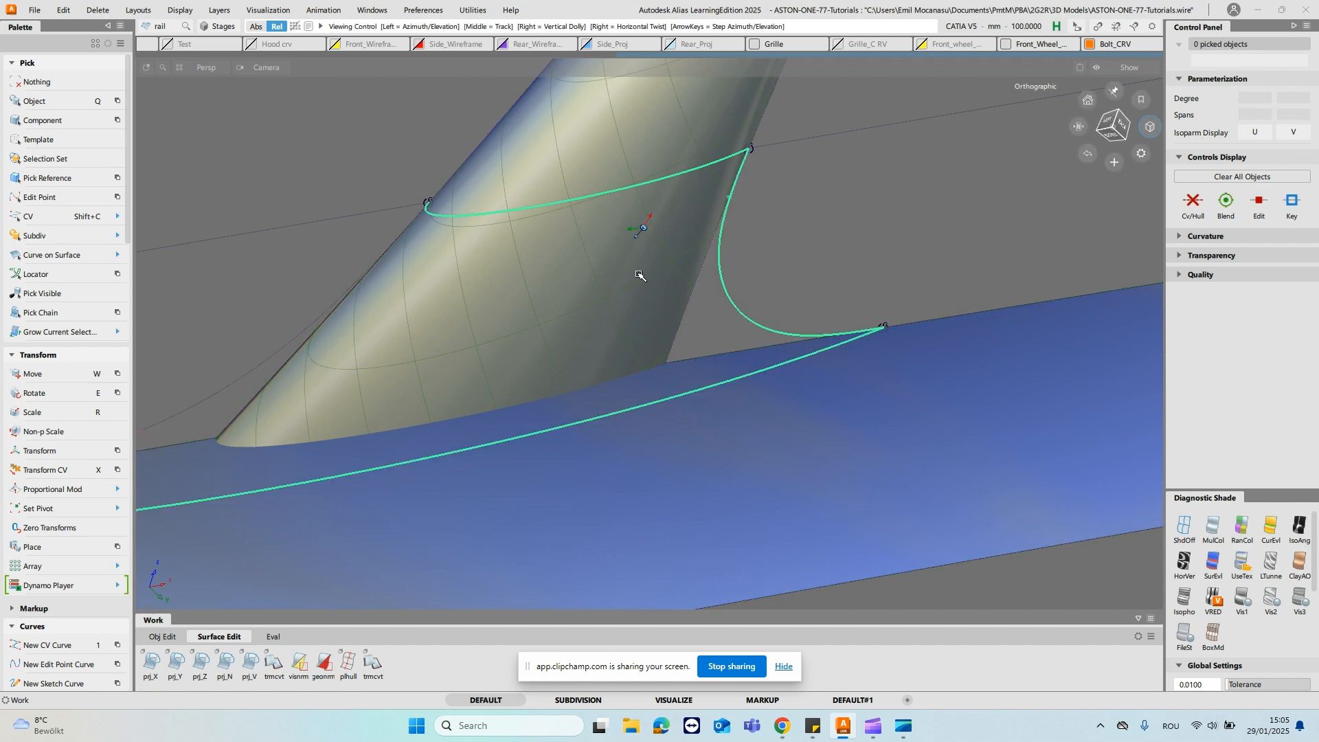
alt+shift+drag(728, 305, 486, 338)
click(477, 360)
- Stretch the fit curve's rear end in the left view with shading off, snapping it to the rear blend curve's end
alt+shift+right_drag(557, 200, 660, 302)
alt+shift+middle_drag(919, 184, 813, 272)
alt+shift+drag(985, 279, 990, 357)
click(1138, 171)
alt+shift+click(1110, 132)
click(890, 347)
ctrl+shift+middle_drag(980, 369, 993, 347)
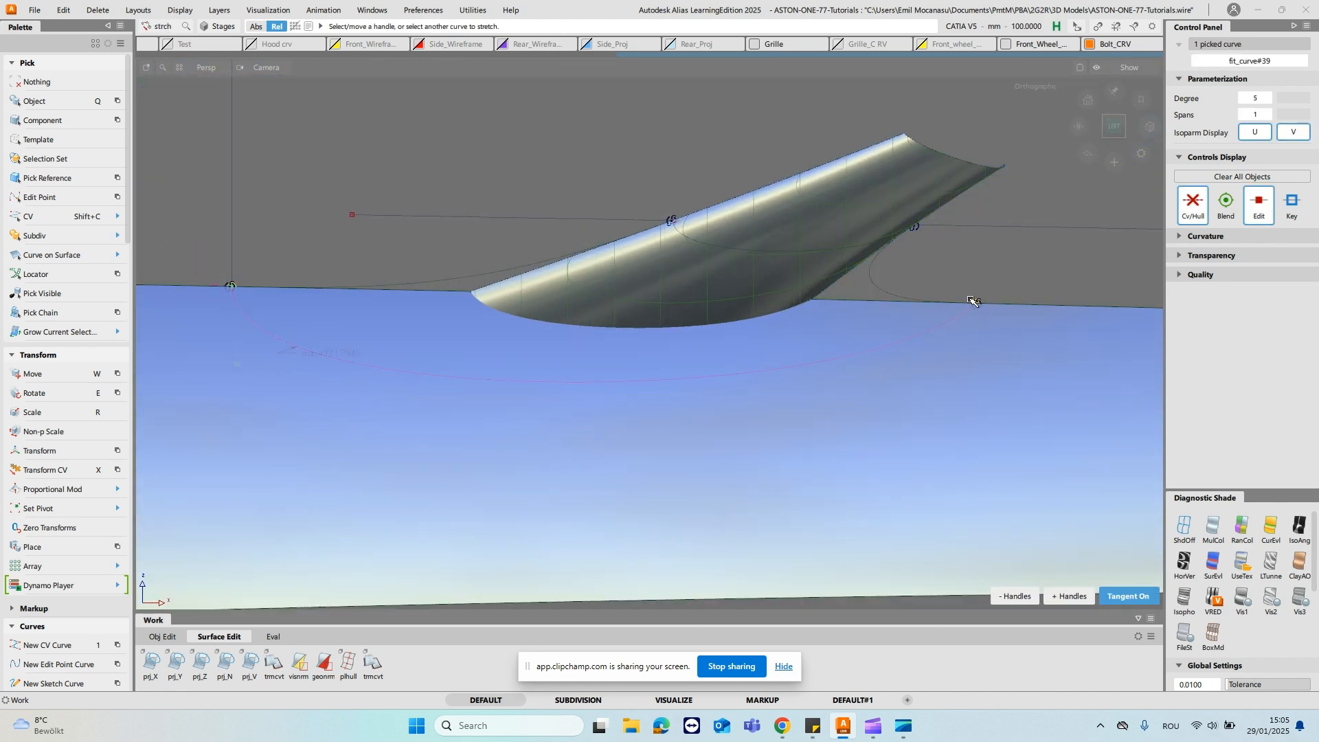
alt+shift+right_drag(1061, 430, 1001, 299)
alt+shift+middle_drag(1001, 298, 437, 275)
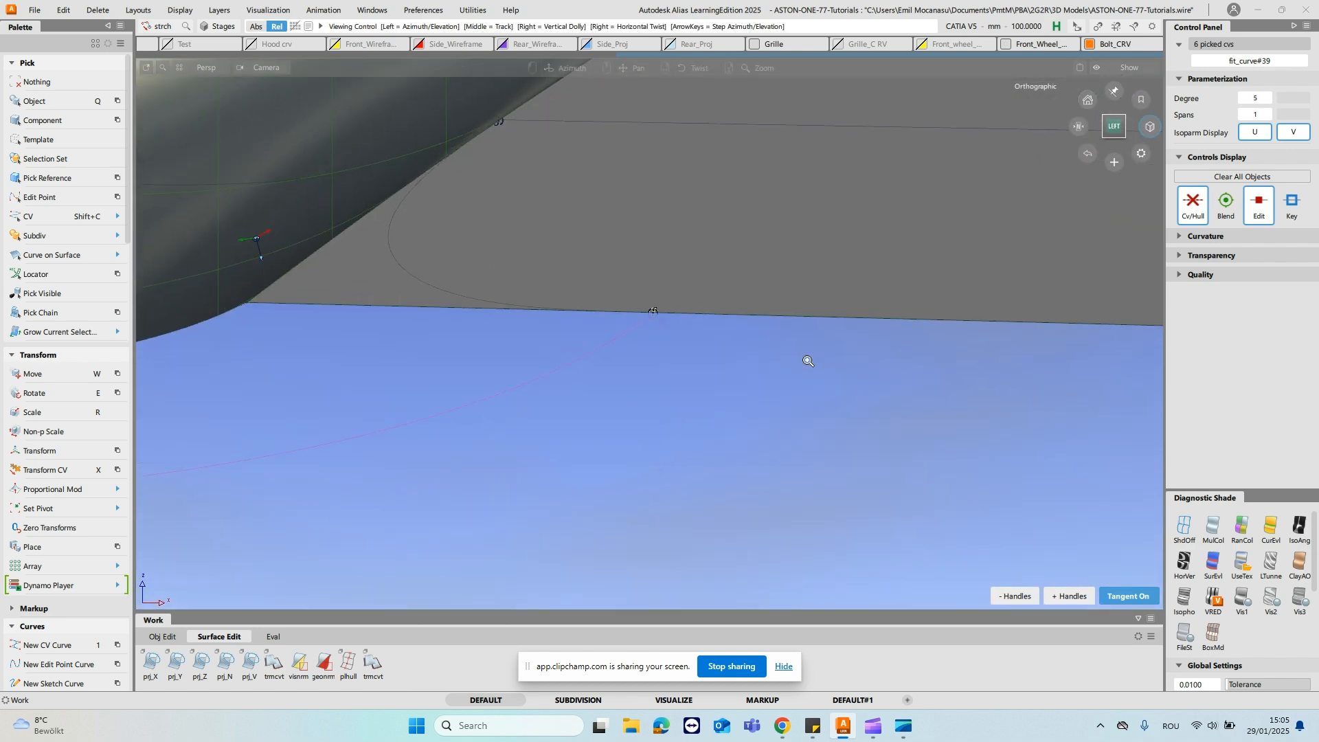
alt+shift+right_drag(805, 360, 735, 312)
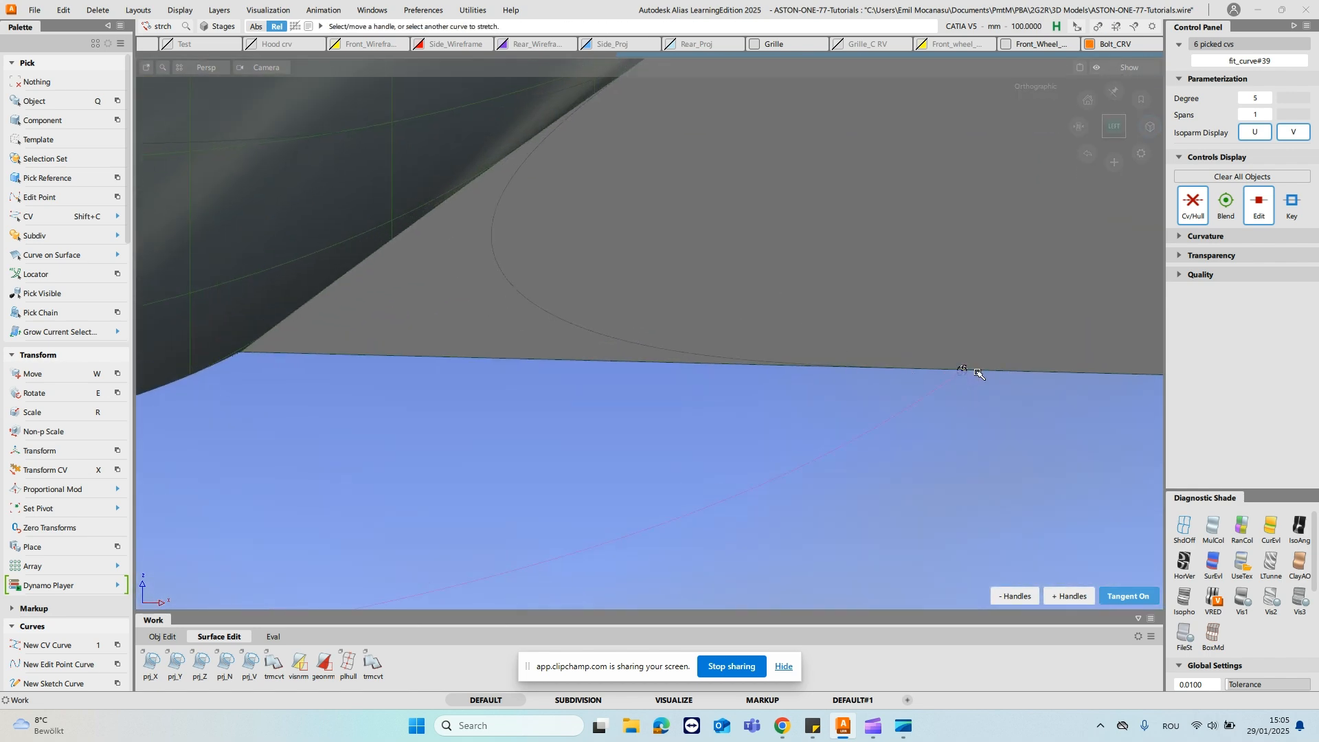
click(1187, 531)
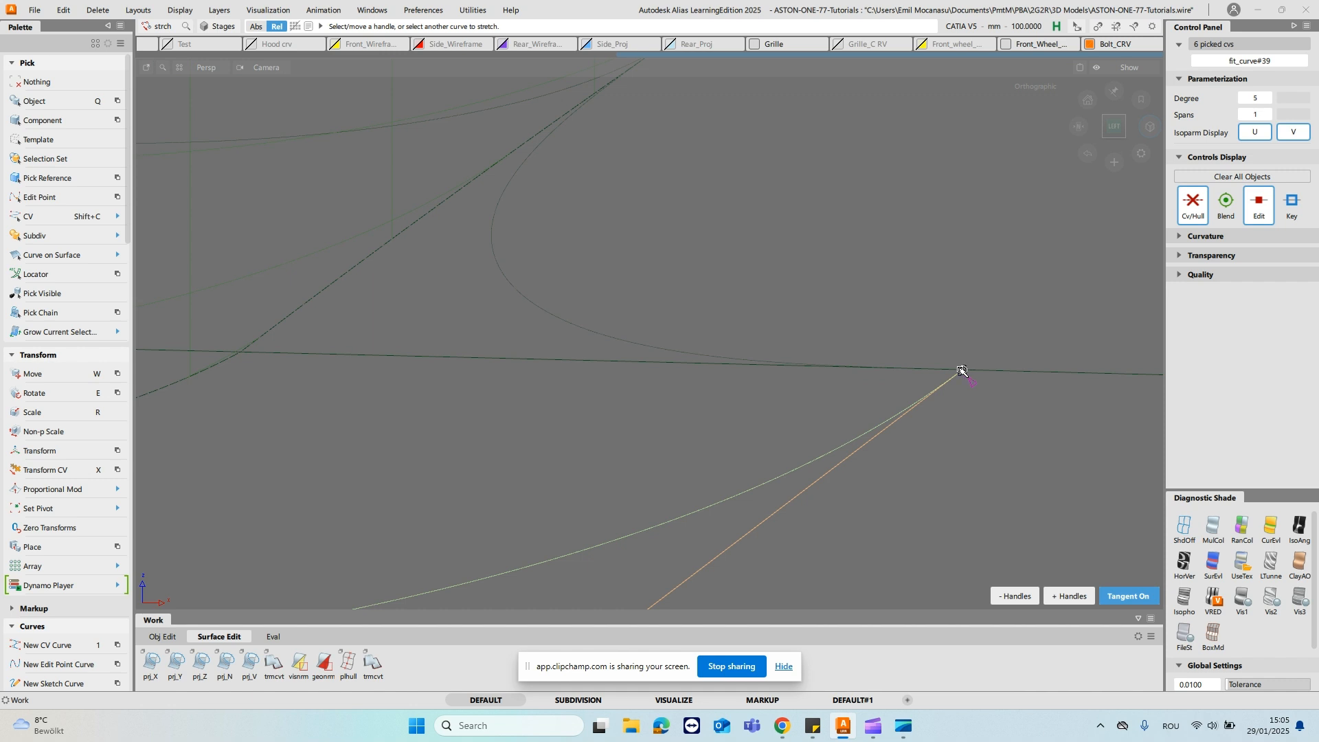
ctrl+alt+drag(667, 354, 963, 371)
- Use Extend on the fit curve's rear end at the door edge
ctrl+shift+drag(719, 342, 737, 268)
alt+shift+right_drag(740, 267, 679, 270)
ctrl+shift+middle_drag(674, 271, 674, 301)
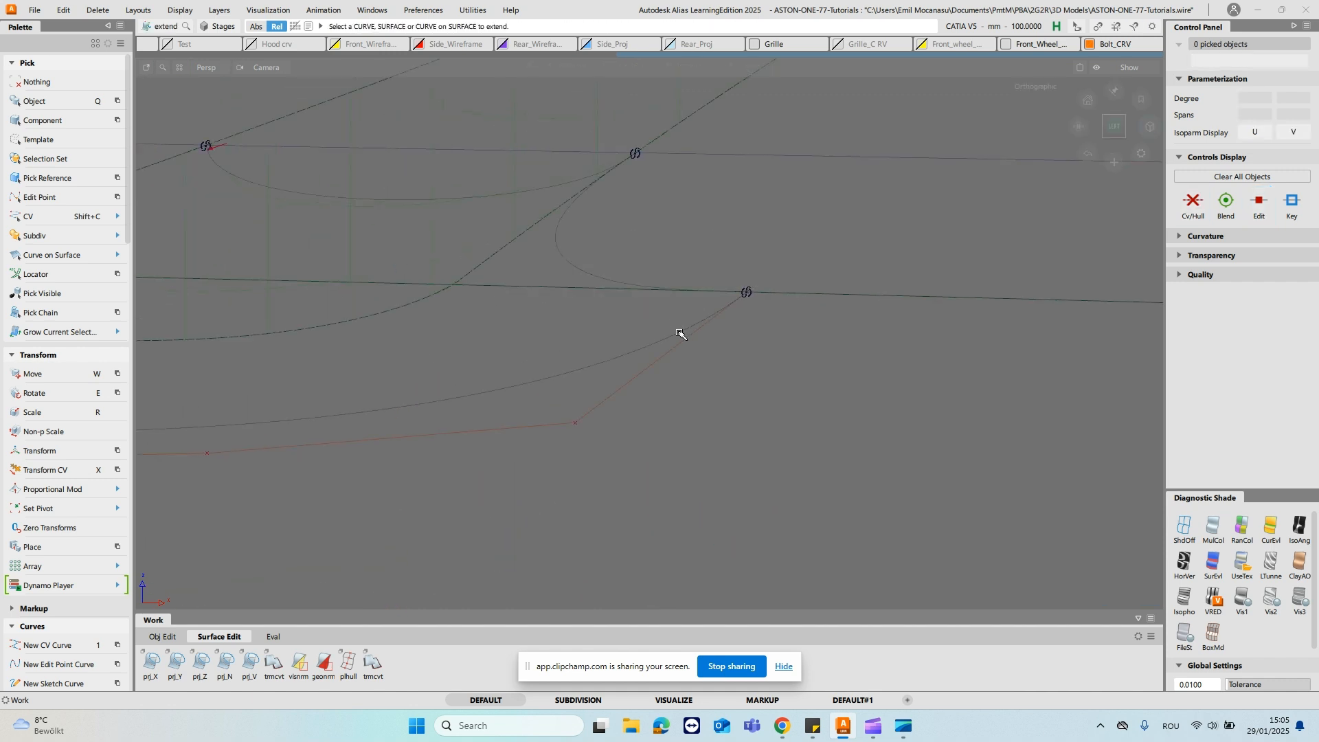
alt+shift+right_drag(755, 246, 755, 246)
ctrl+shift+middle_drag(754, 279, 1035, 350)
click(716, 320)
click(711, 274)
- Build a two-rail surface from the stalk curve to the door's curve on surface along both blend curves, displayed with UseTex shading
alt+shift+right_drag(1035, 350, 676, 371)
alt+shift+drag(675, 371, 674, 312)
ctrl+shift+middle_drag(677, 298, 724, 284)
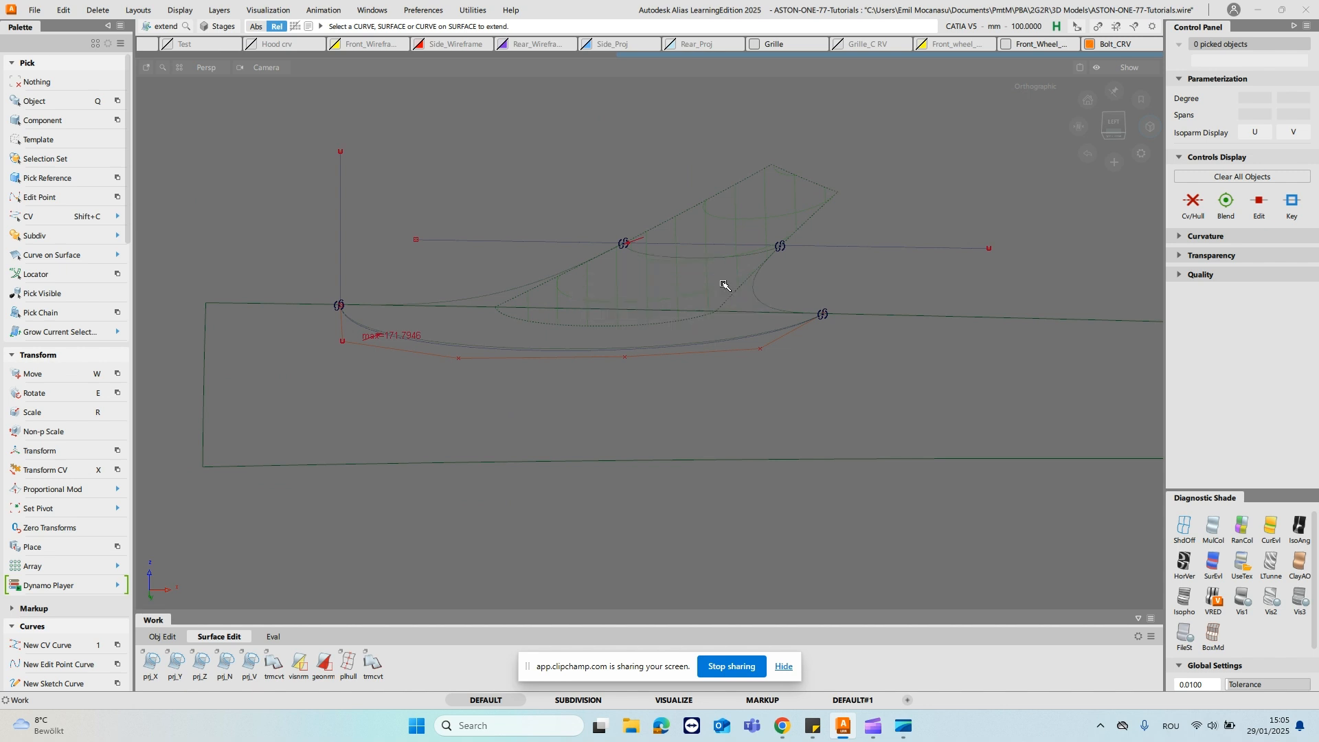
click(710, 344)
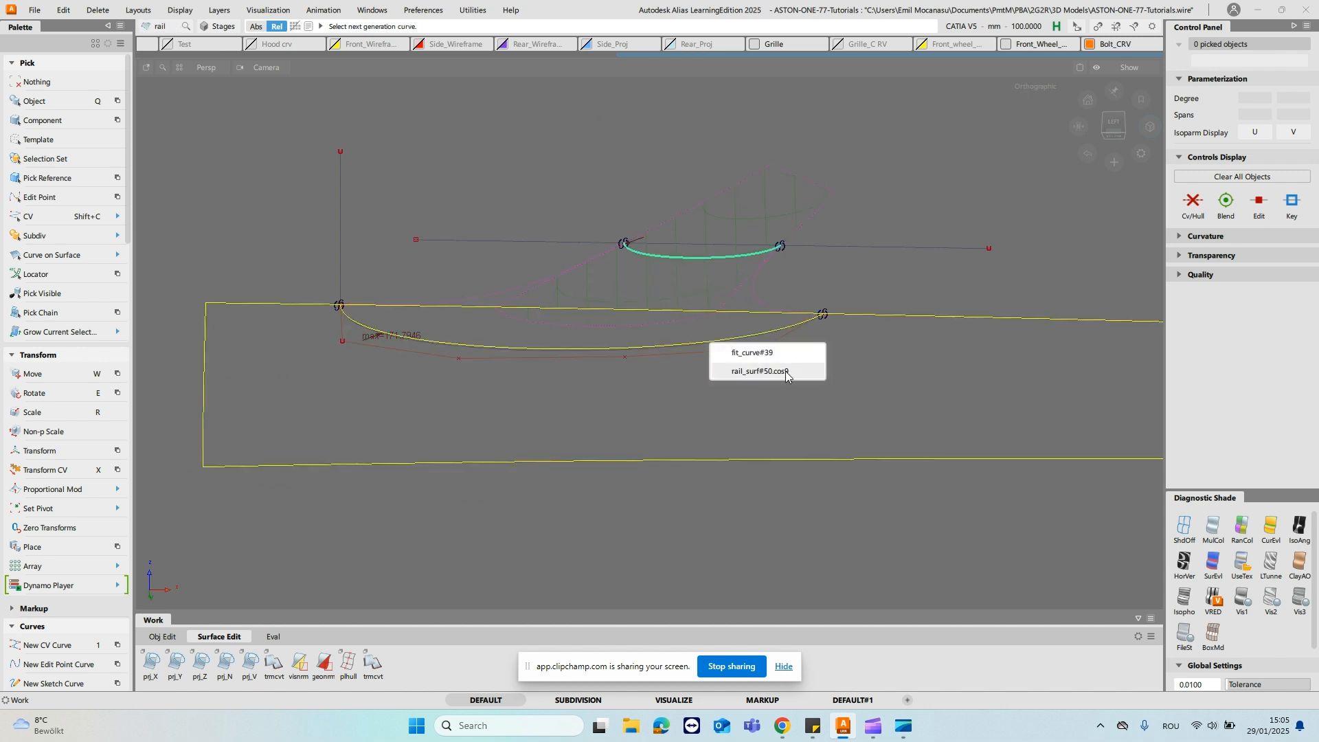
click(785, 371)
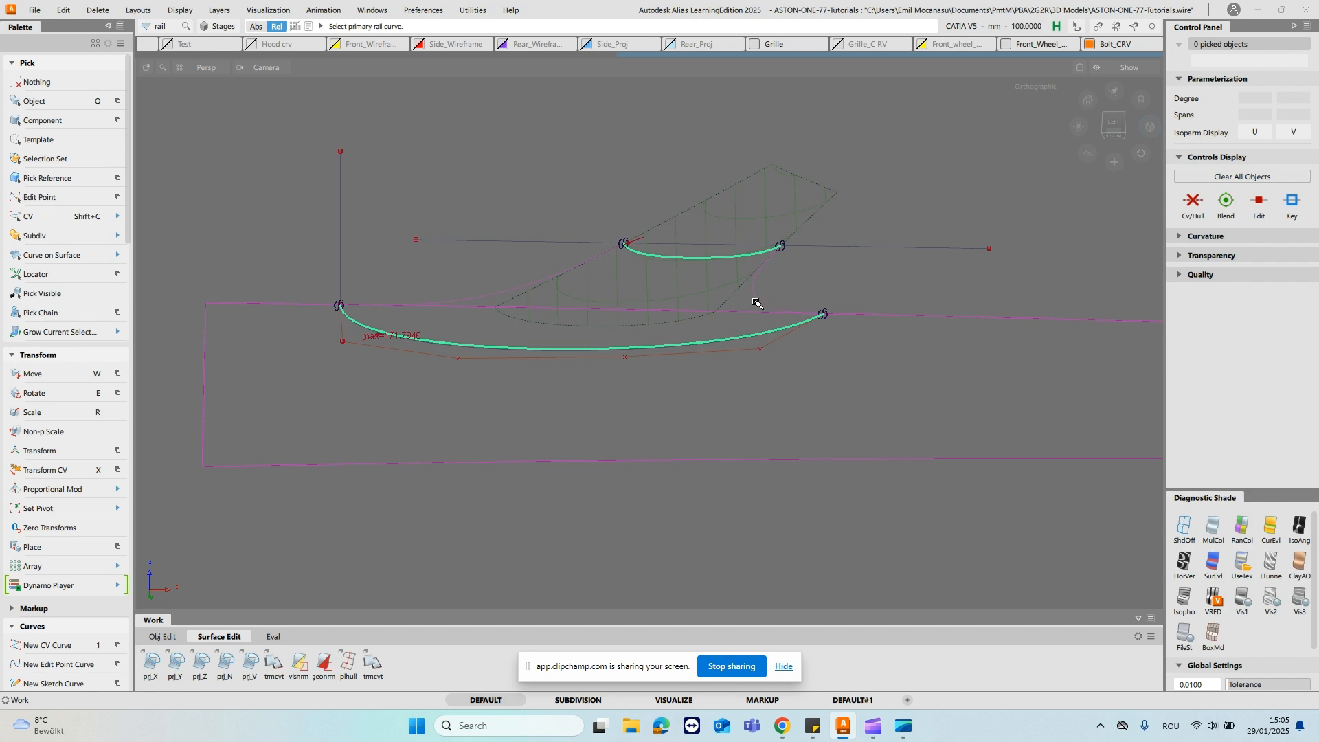
click(510, 292)
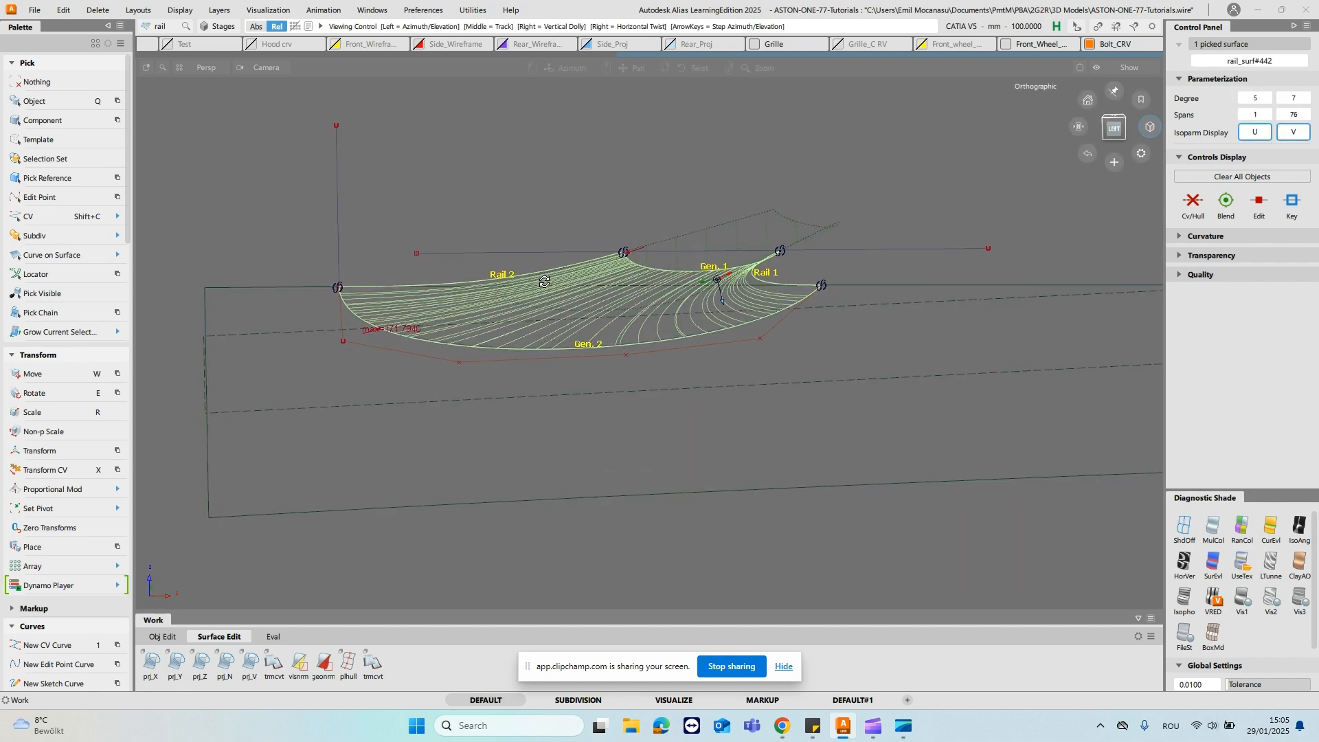
click(1257, 558)
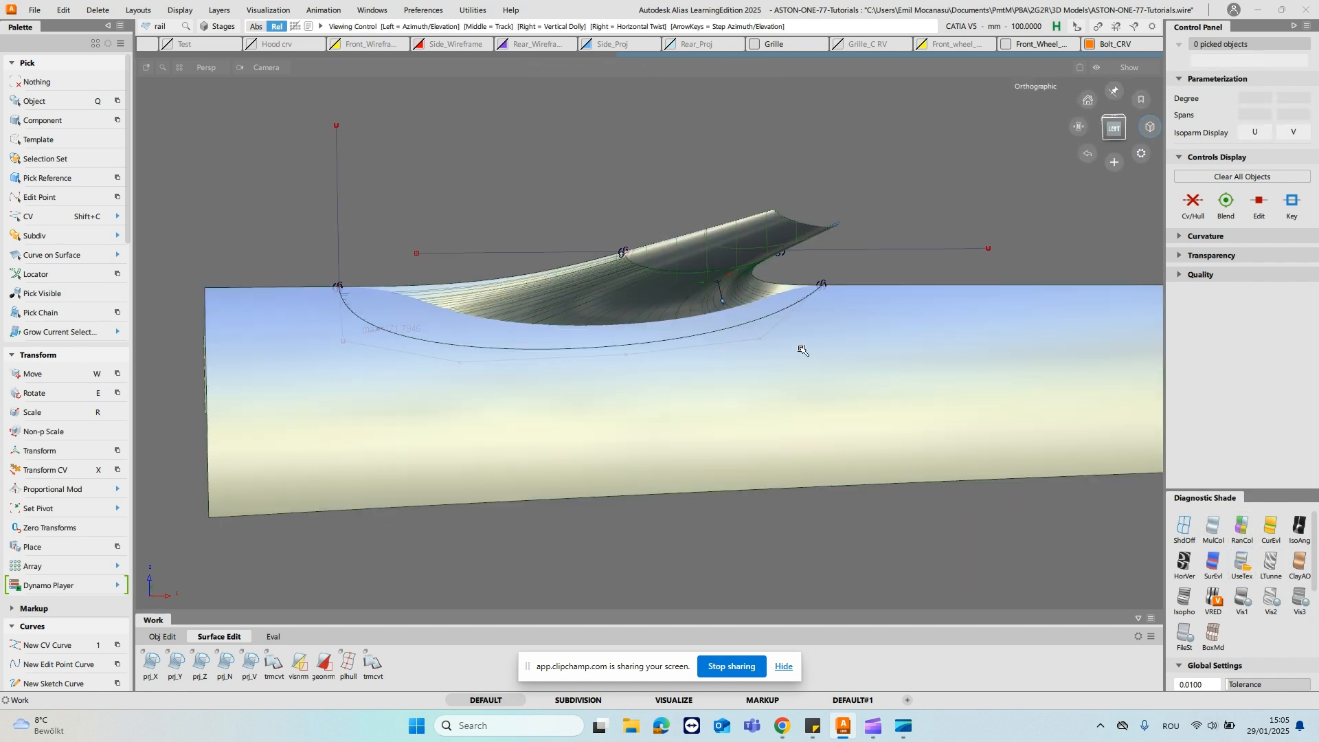
alt+shift+drag(522, 321, 622, 254)
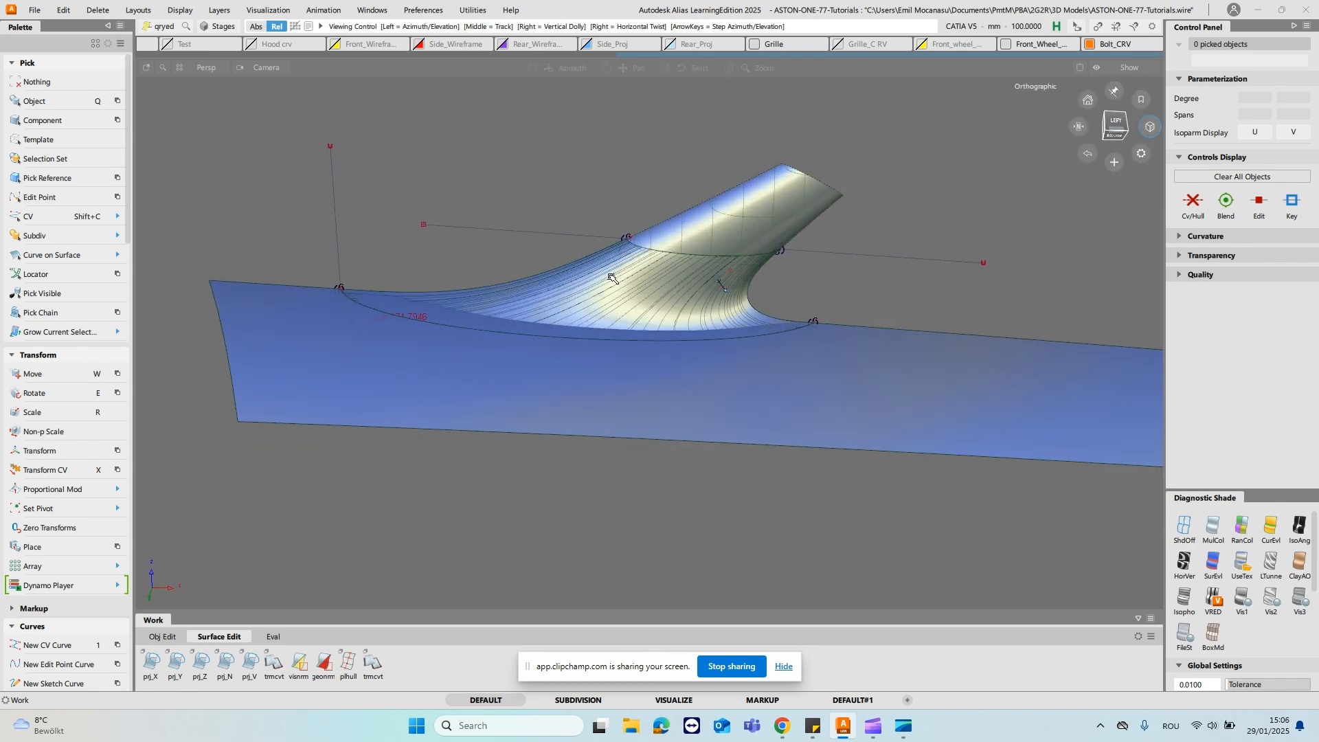
- Reopen the rail surface's settings, enable Explicit Control, and set Generation 1 and Generation 2 to G2 Curvature
click(685, 278)
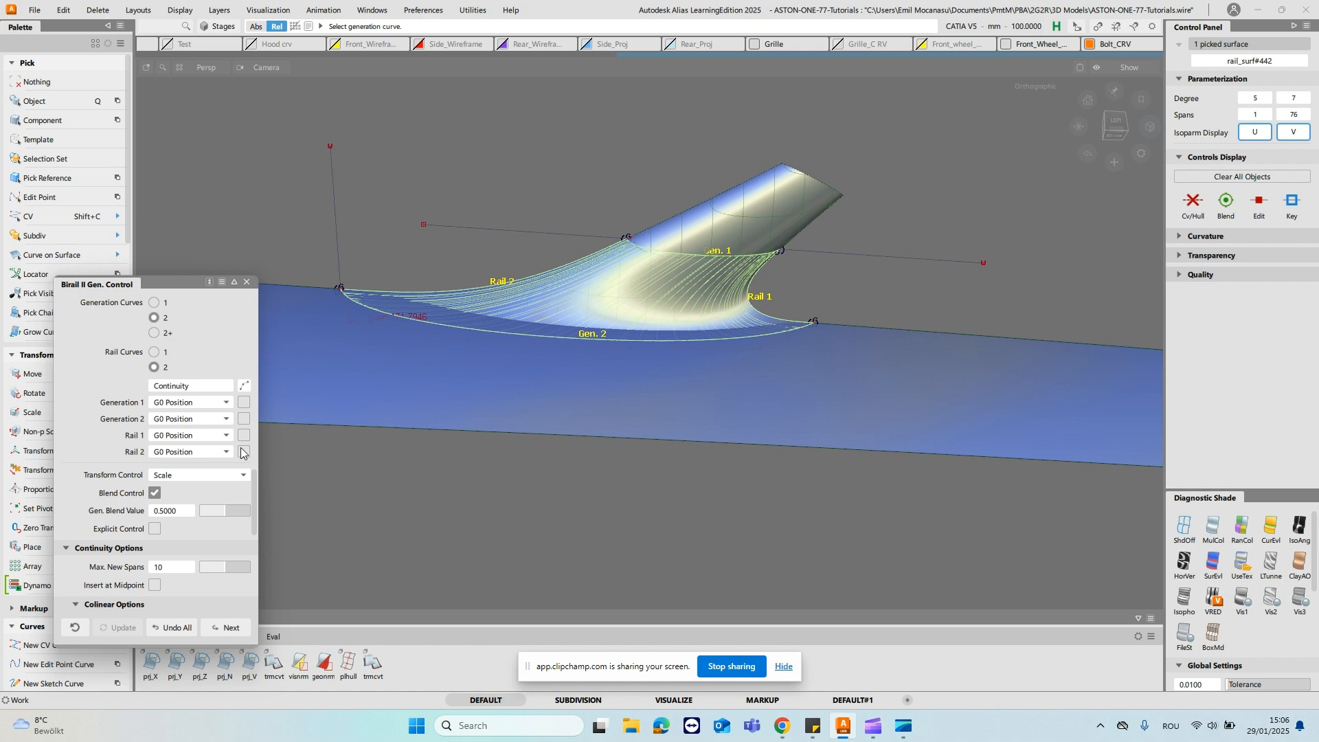
click(154, 528)
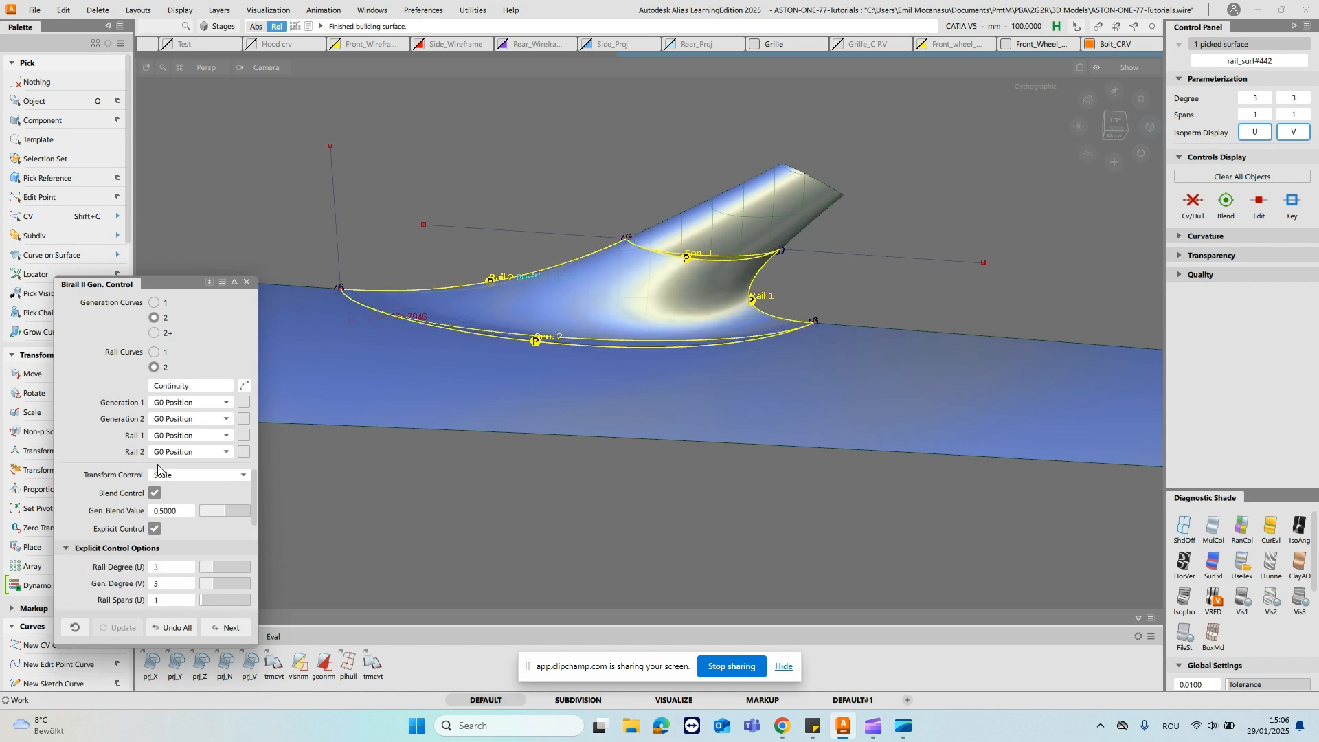
click(193, 402)
click(210, 433)
alt+shift+drag(777, 280, 679, 298)
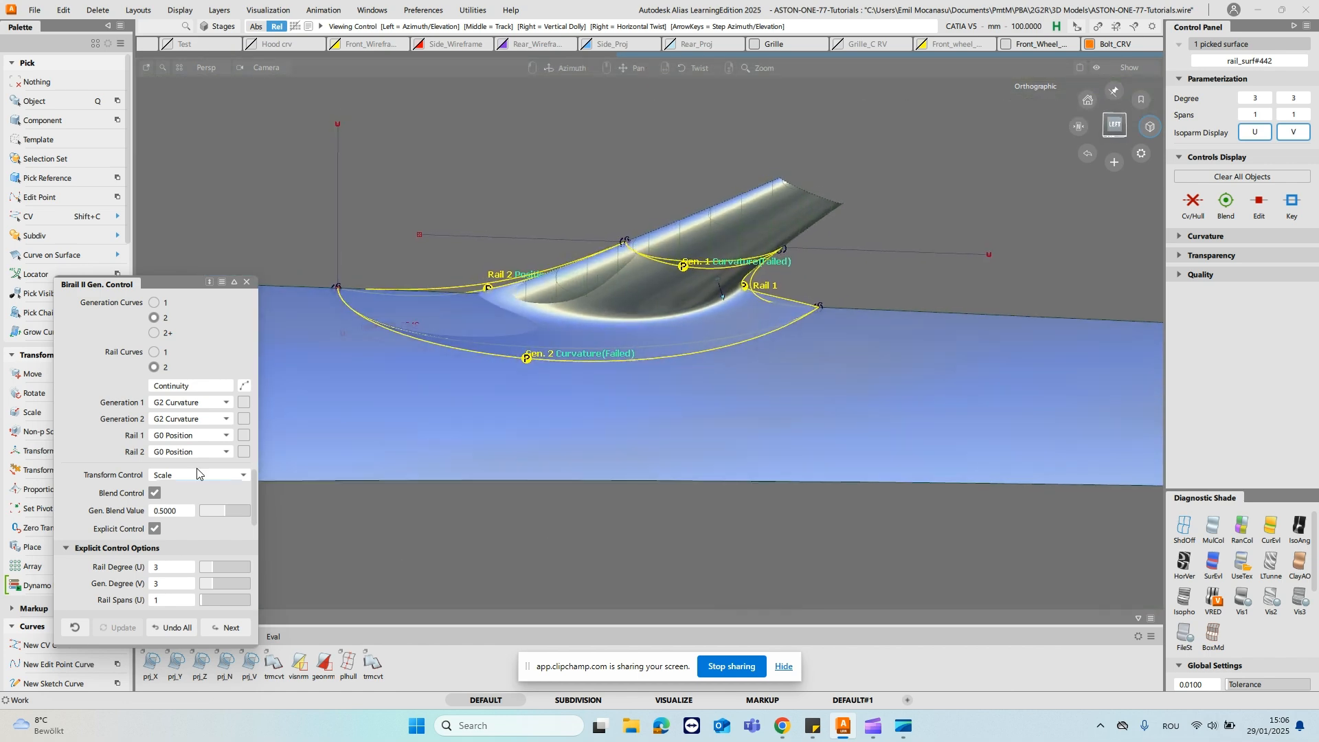
- Set the rail surface's Rail Degree (U) and Gen. Degree (V) to 5
drag(213, 565, 231, 565)
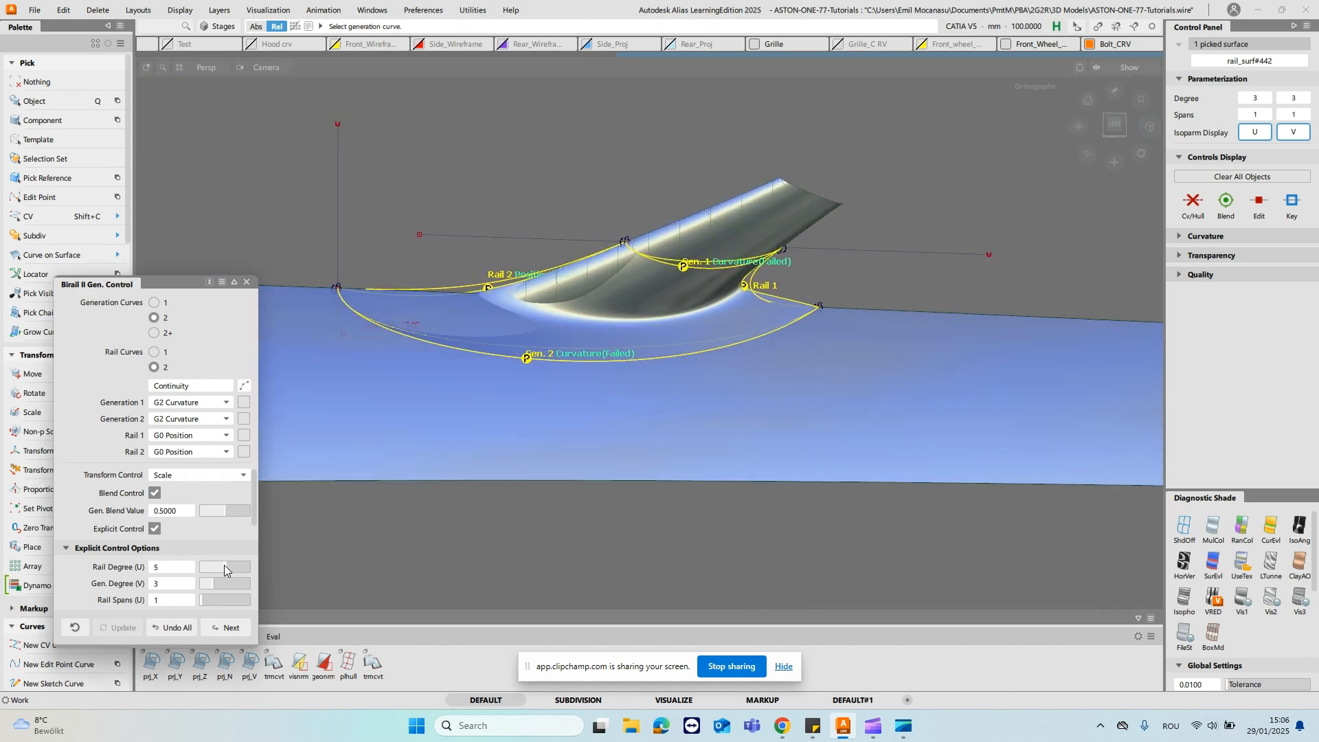
alt+shift+drag(738, 412, 687, 218)
alt+shift+drag(708, 264, 592, 199)
ctrl+shift+right_drag(578, 171, 645, 189)
alt+shift+drag(645, 189, 654, 279)
- Examine the transition between stalk, blend surface and door using IsoAng stripes and UseTex shading from several angles
alt+shift+drag(739, 277, 1036, 352)
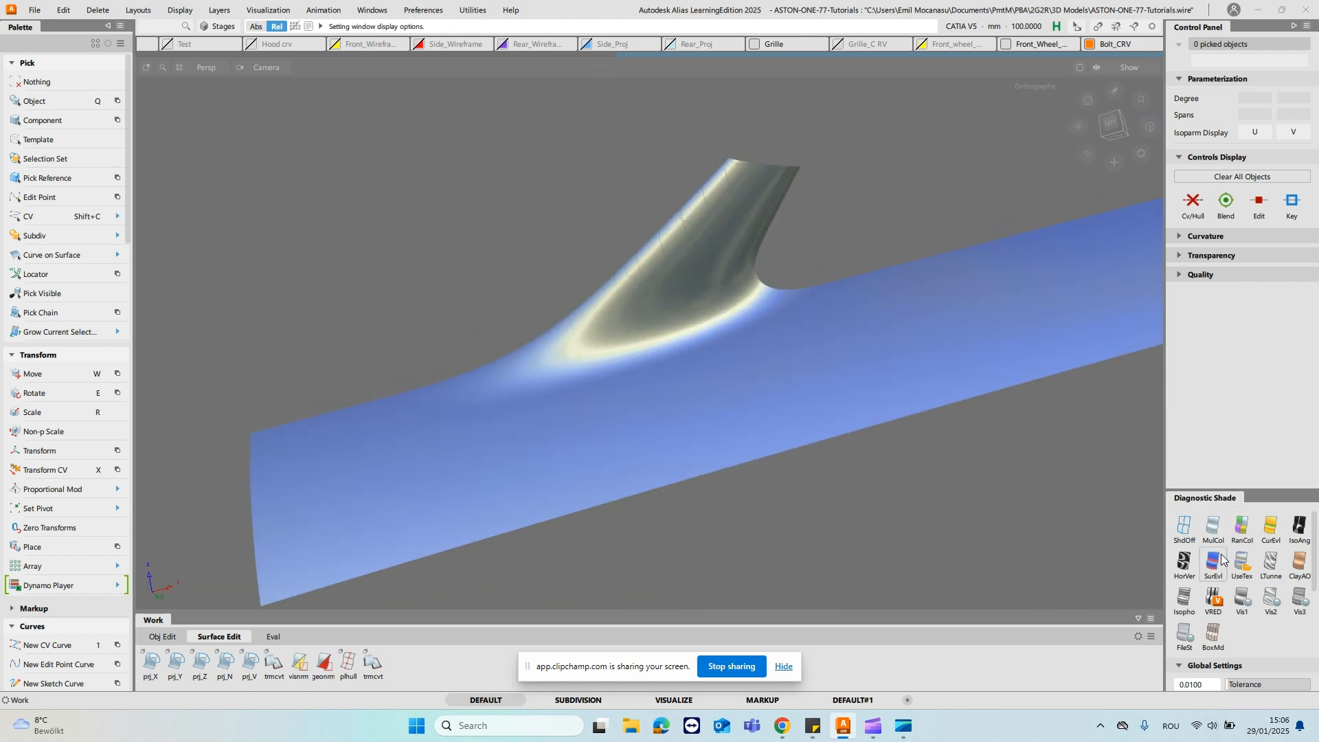
click(1300, 529)
mouse_move(800, 360)
alt+shift+mouse_down()
mouse_move(824, 412)
mouse_move(756, 385)
mouse_move(711, 345)
mouse_move(687, 357)
mouse_move(634, 339)
alt+shift+mouse_up()
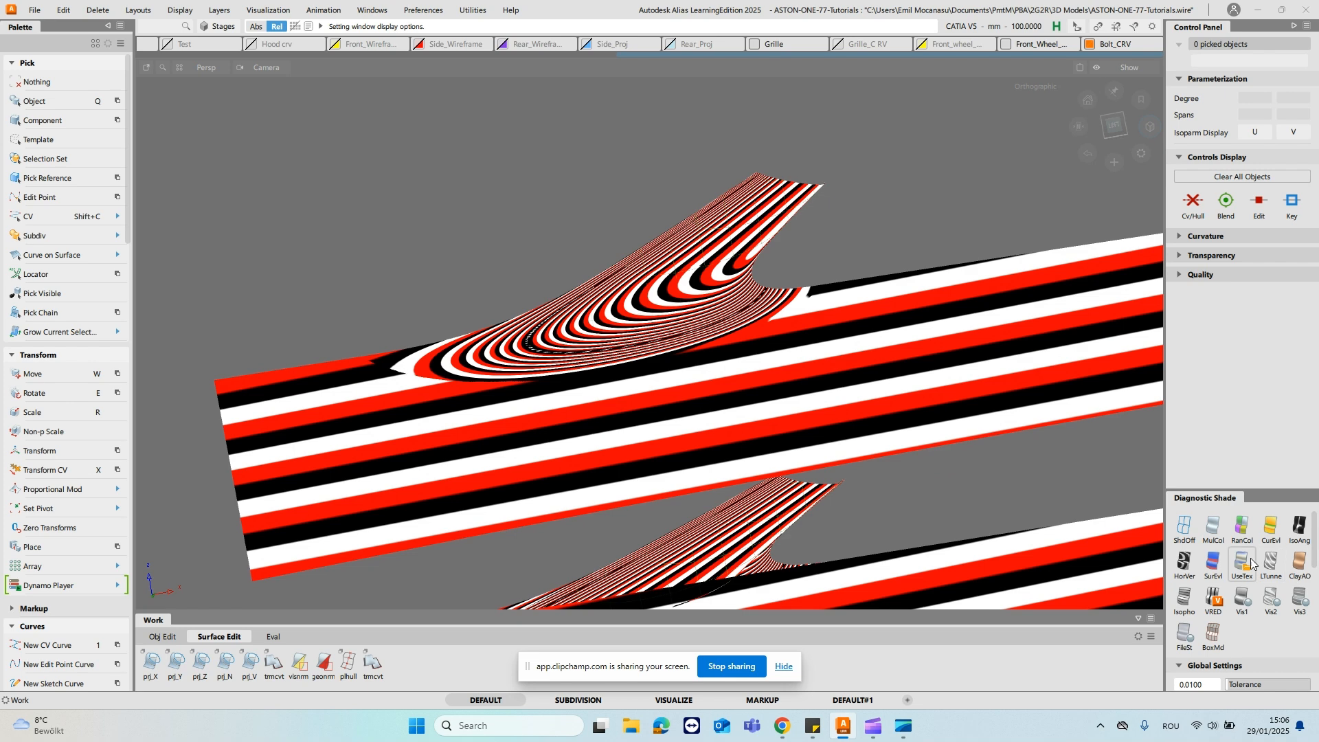
click(1243, 562)
mouse_move(501, 236)
alt+shift+mouse_down()
mouse_move(471, 385)
mouse_move(940, 354)
alt+shift+mouse_up()
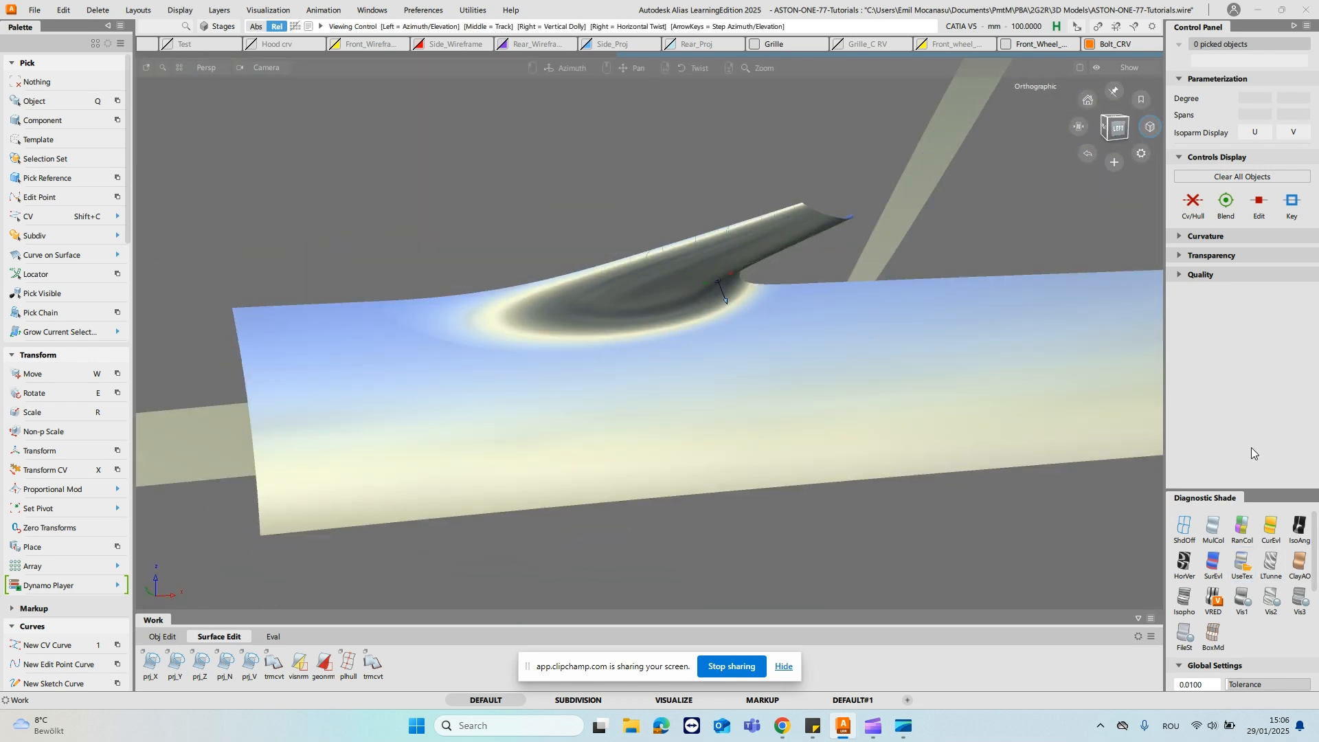
alt+shift+drag(633, 302, 565, 257)
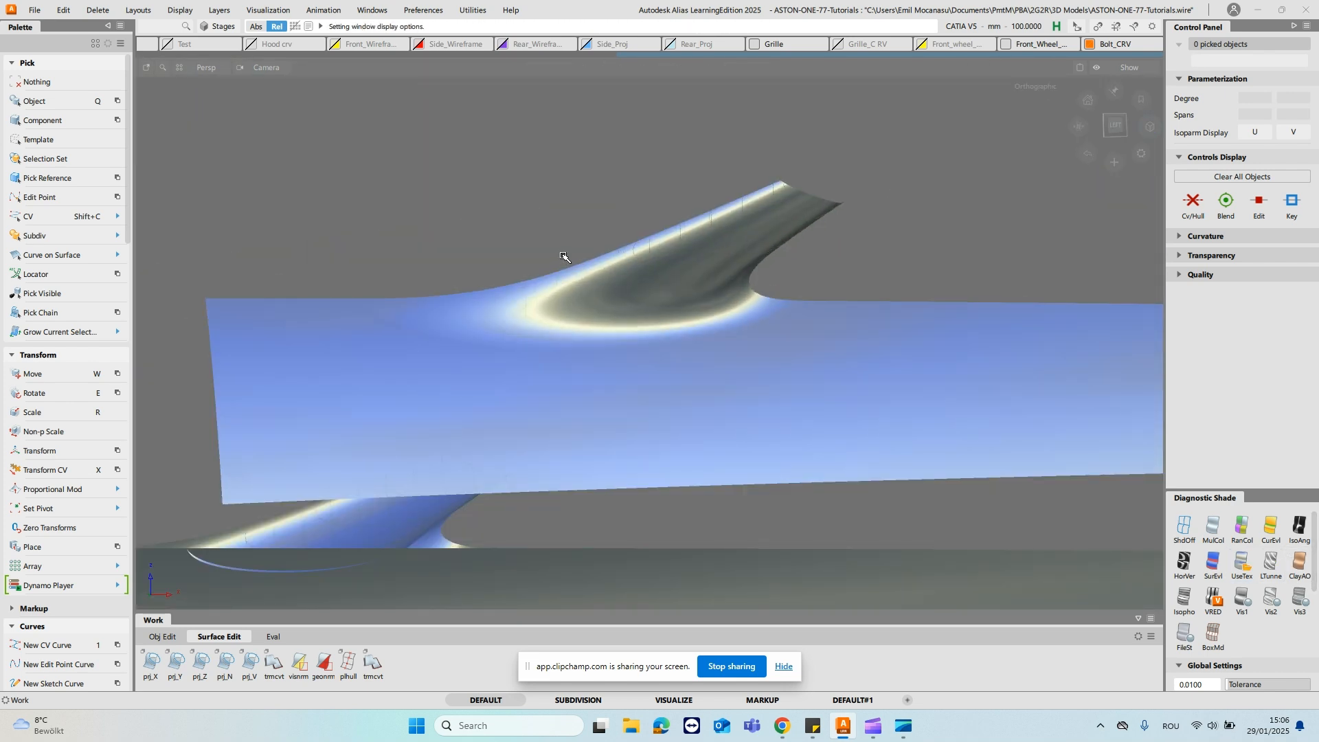
click(565, 260)
alt+shift+drag(783, 274, 625, 294)
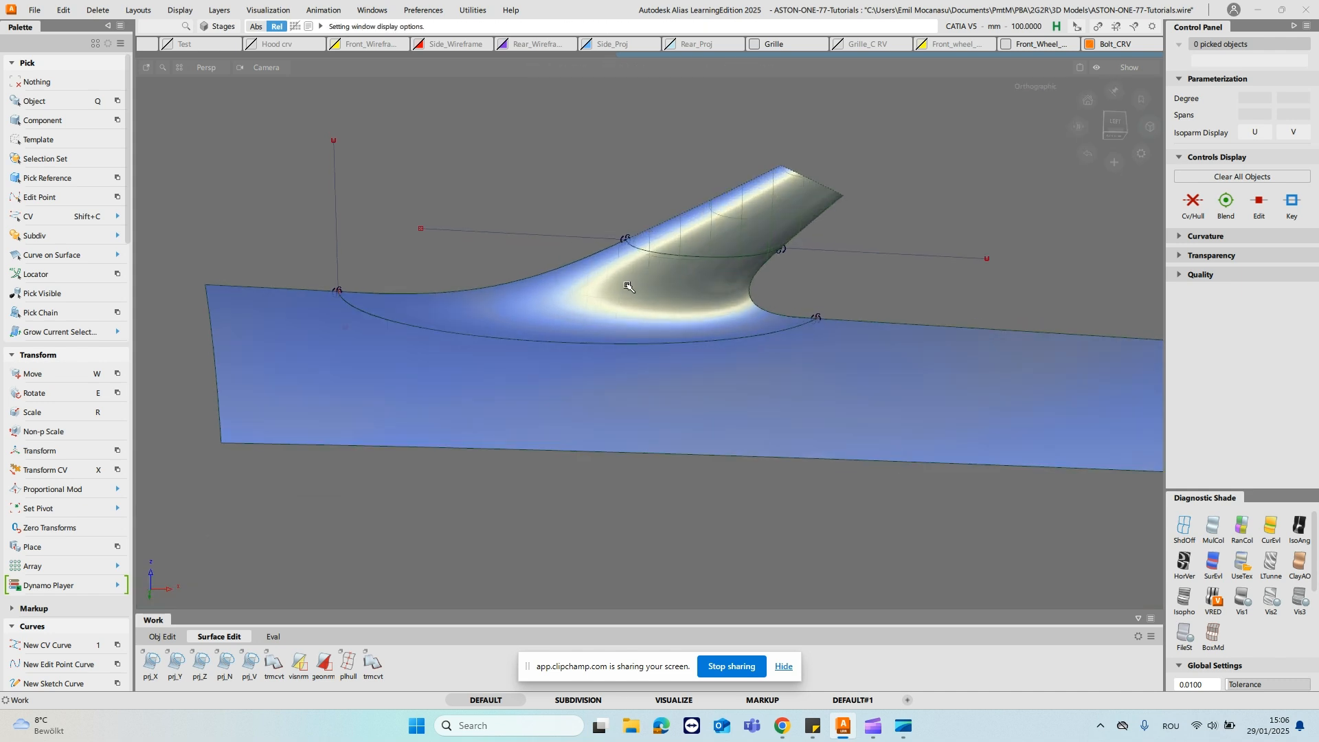
- Turn on the rail surface's control hull and set its Gen. Degree (V) to 7
scroll(180, 550, down, 3)
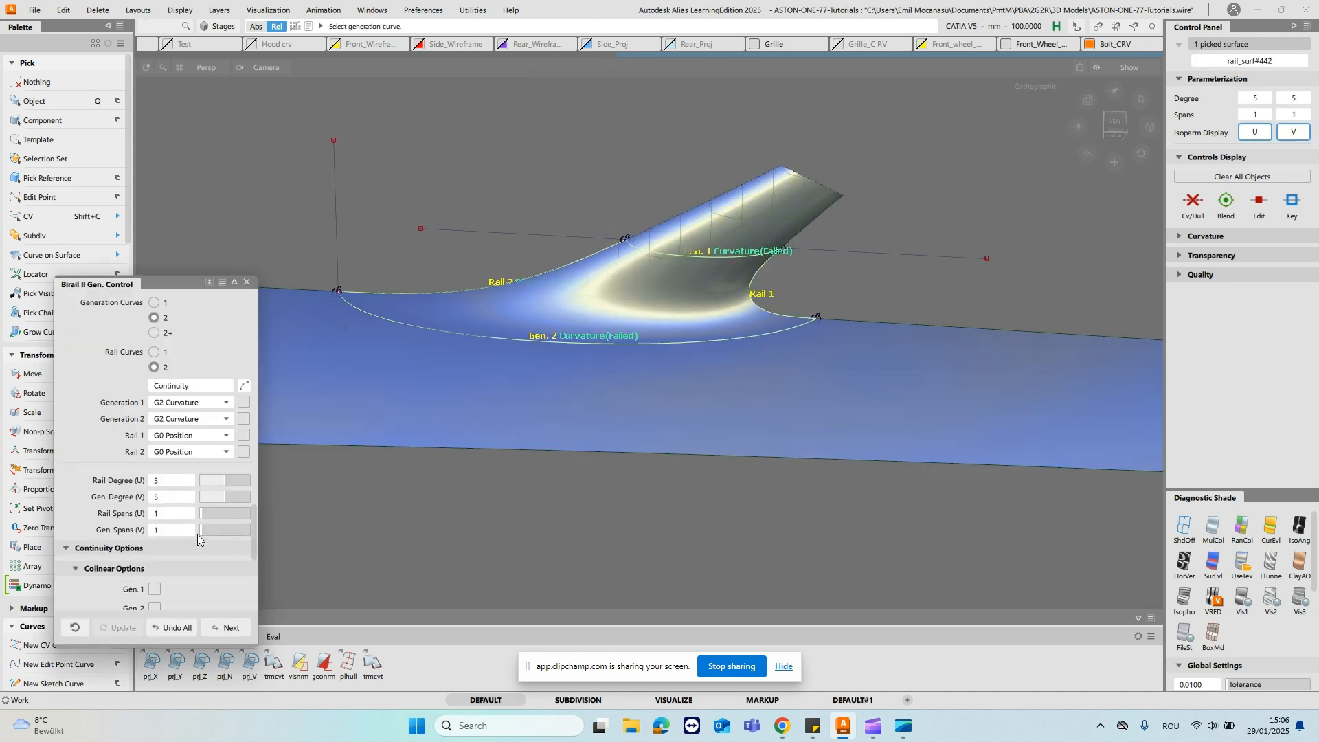
ctrl+shift+right_click(547, 358)
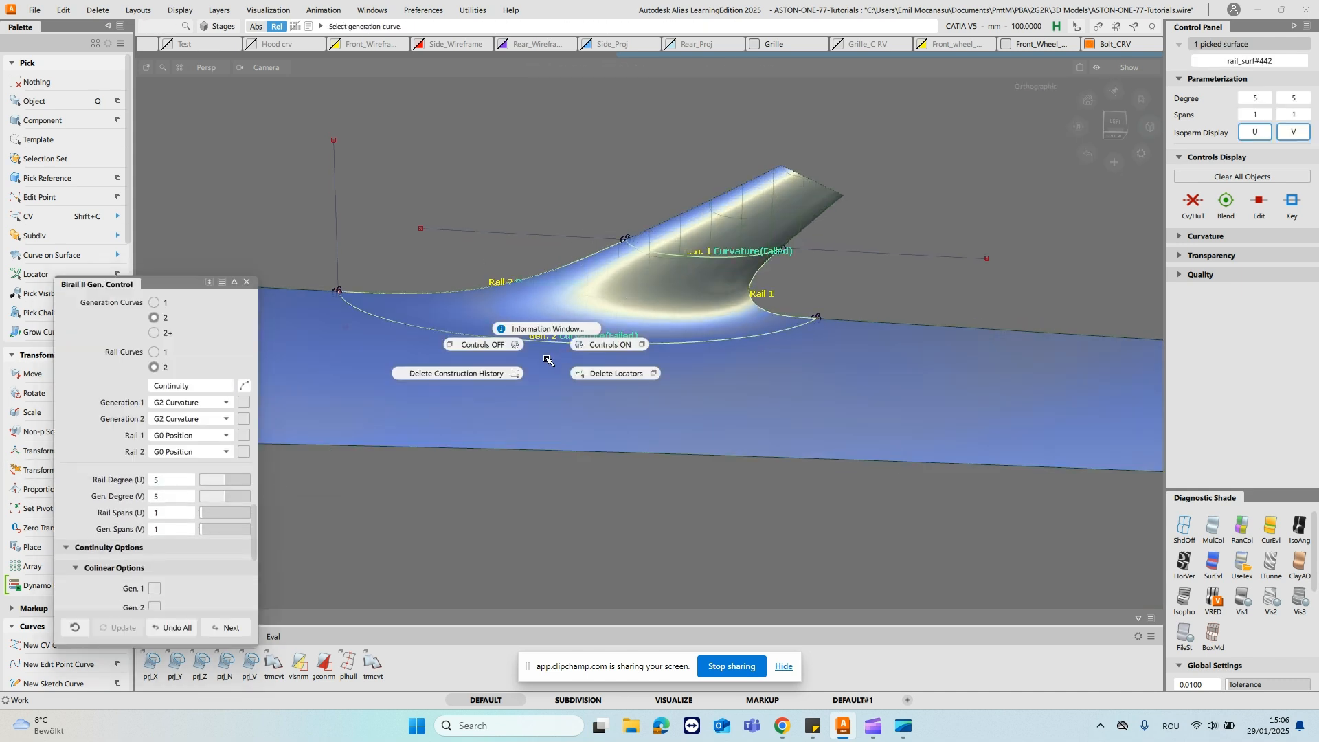
click(617, 345)
alt+shift+drag(505, 359, 505, 370)
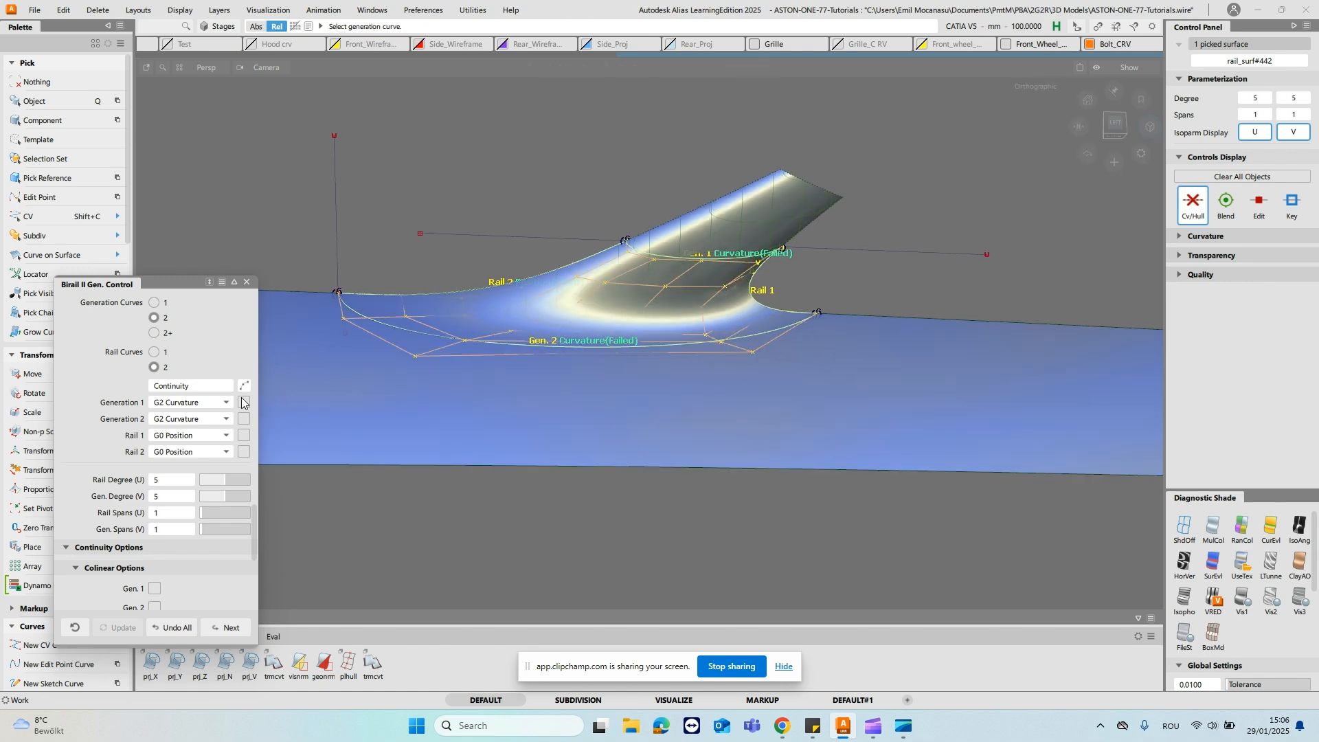
drag(228, 495, 237, 496)
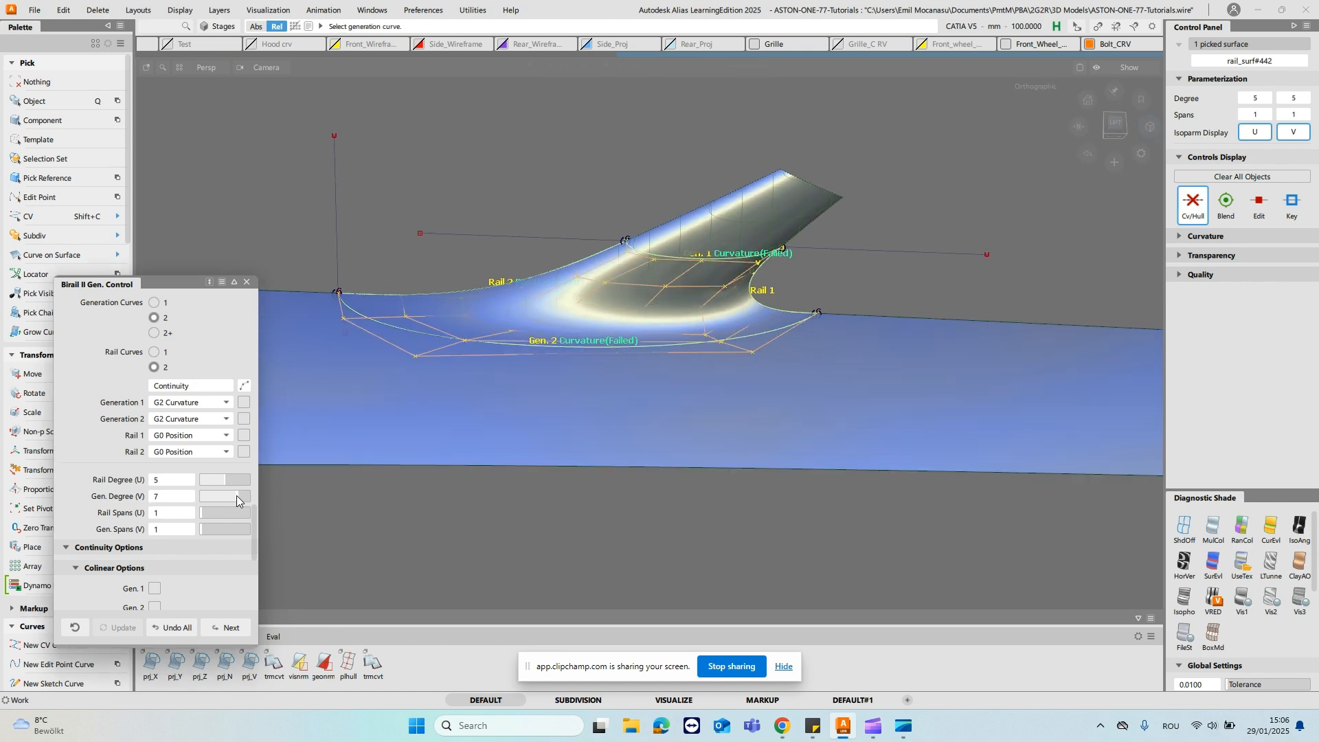
alt+shift+drag(760, 385, 732, 397)
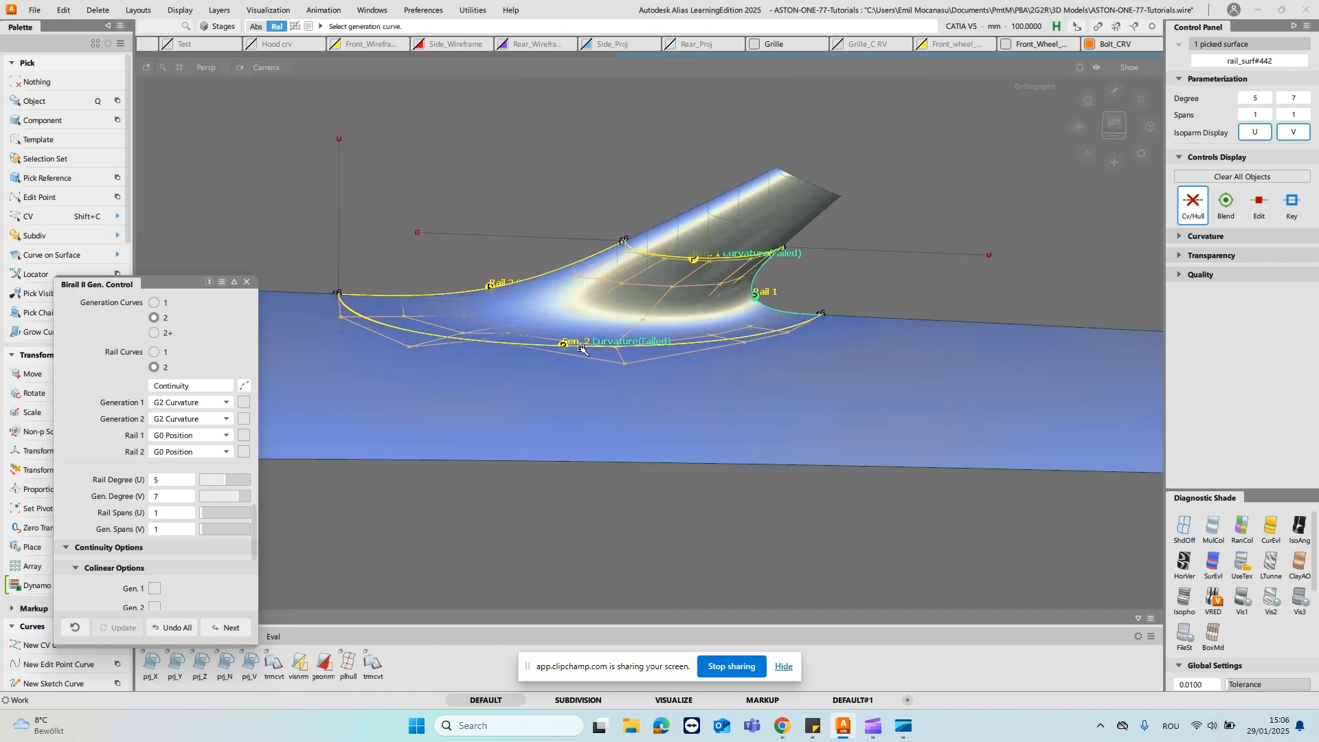
- Enable the checkbox options beside the G2 Curvature settings of Generation 1 and Generation 2
click(243, 420)
alt+shift+drag(797, 412, 657, 388)
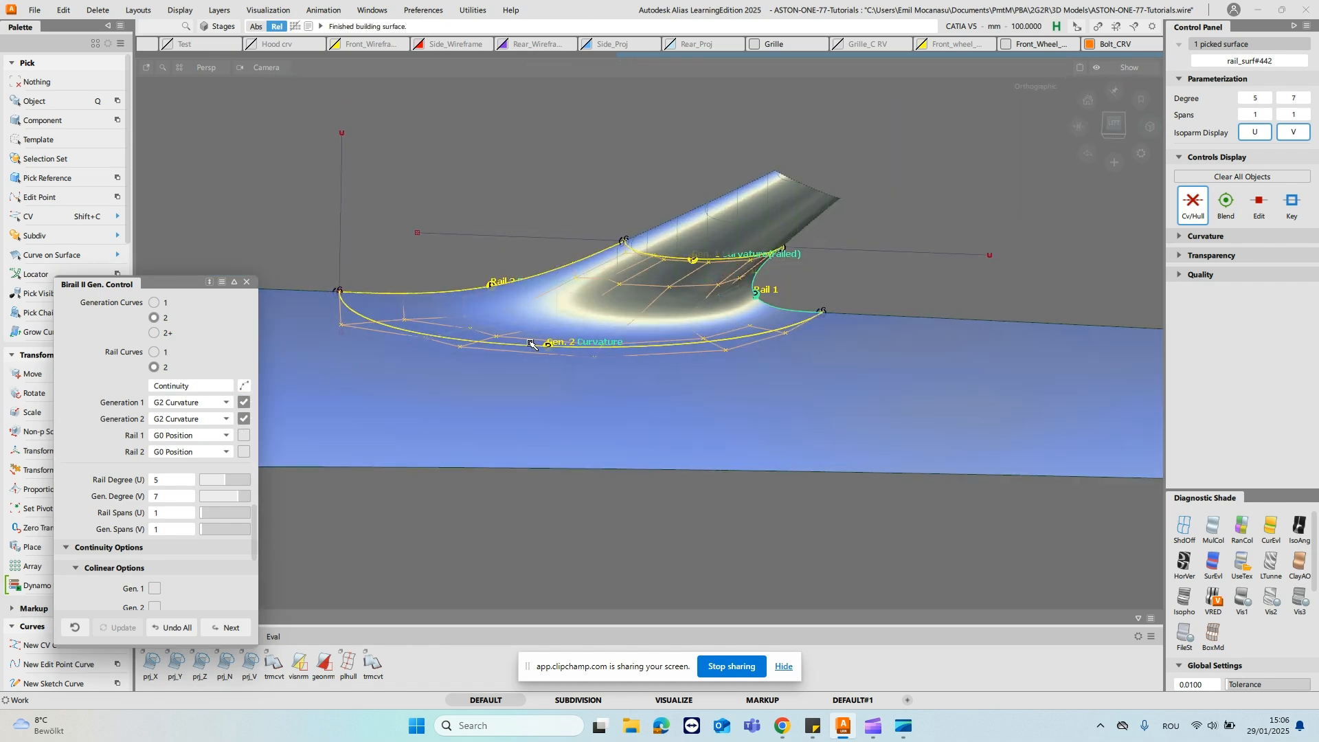
alt+shift+drag(652, 311, 653, 364)
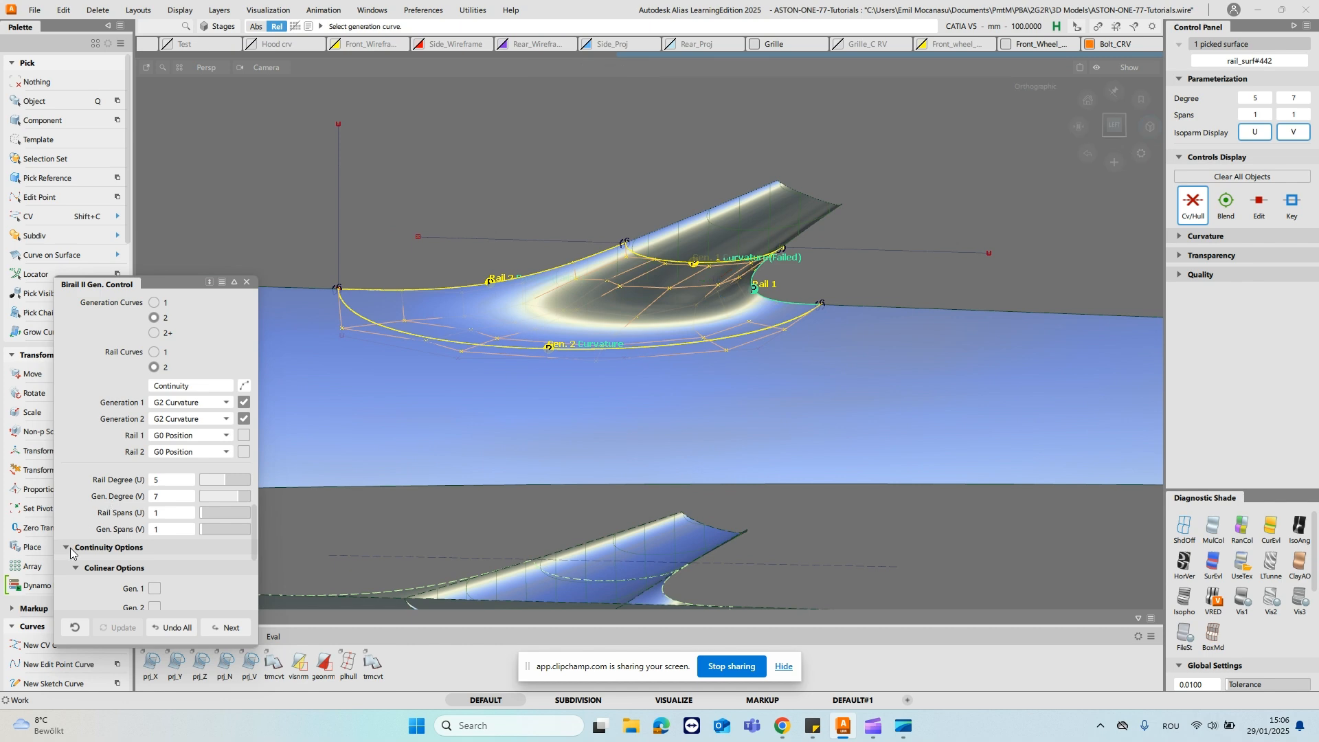
- Set the rail surface's Gen. Spans (V) to 3 and its Gen. Degree (V) to 6
click(204, 531)
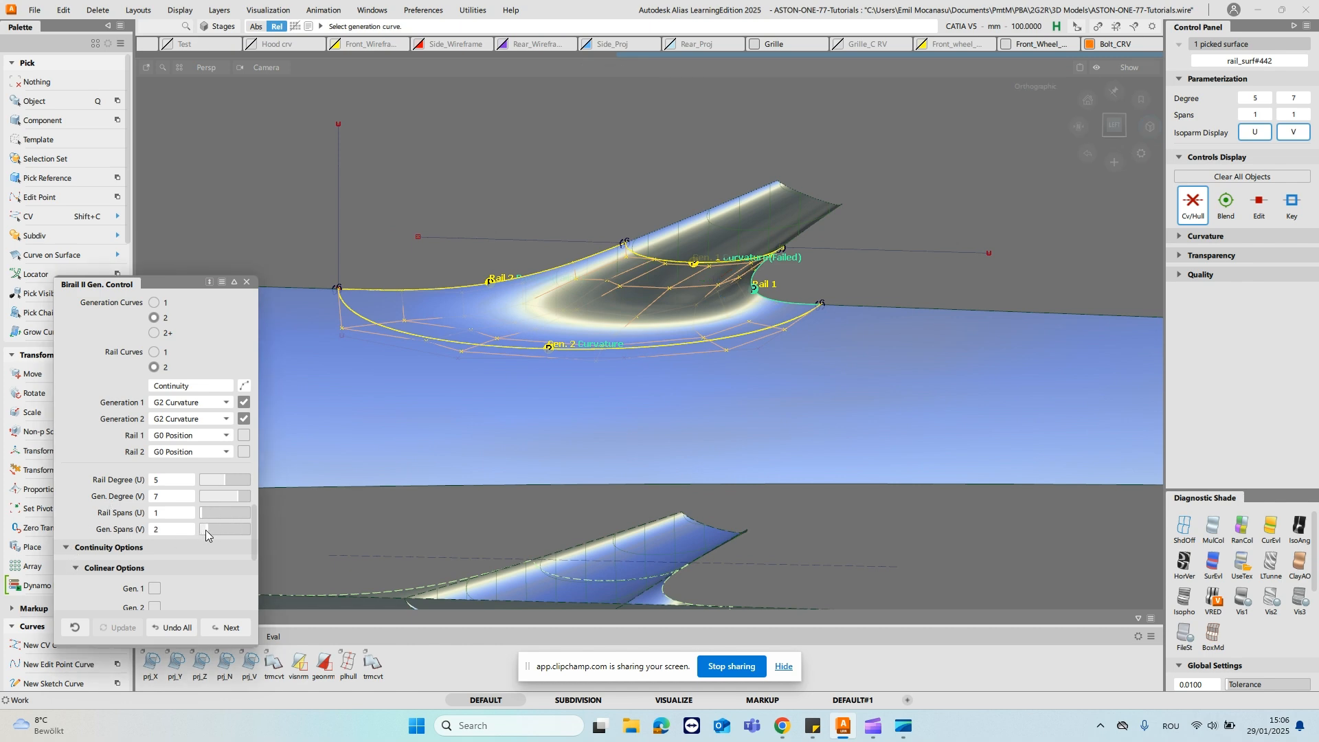
mouse_move(713, 380)
alt+shift+mouse_down()
mouse_move(692, 434)
mouse_move(693, 367)
mouse_move(690, 382)
alt+shift+mouse_up()
click(234, 496)
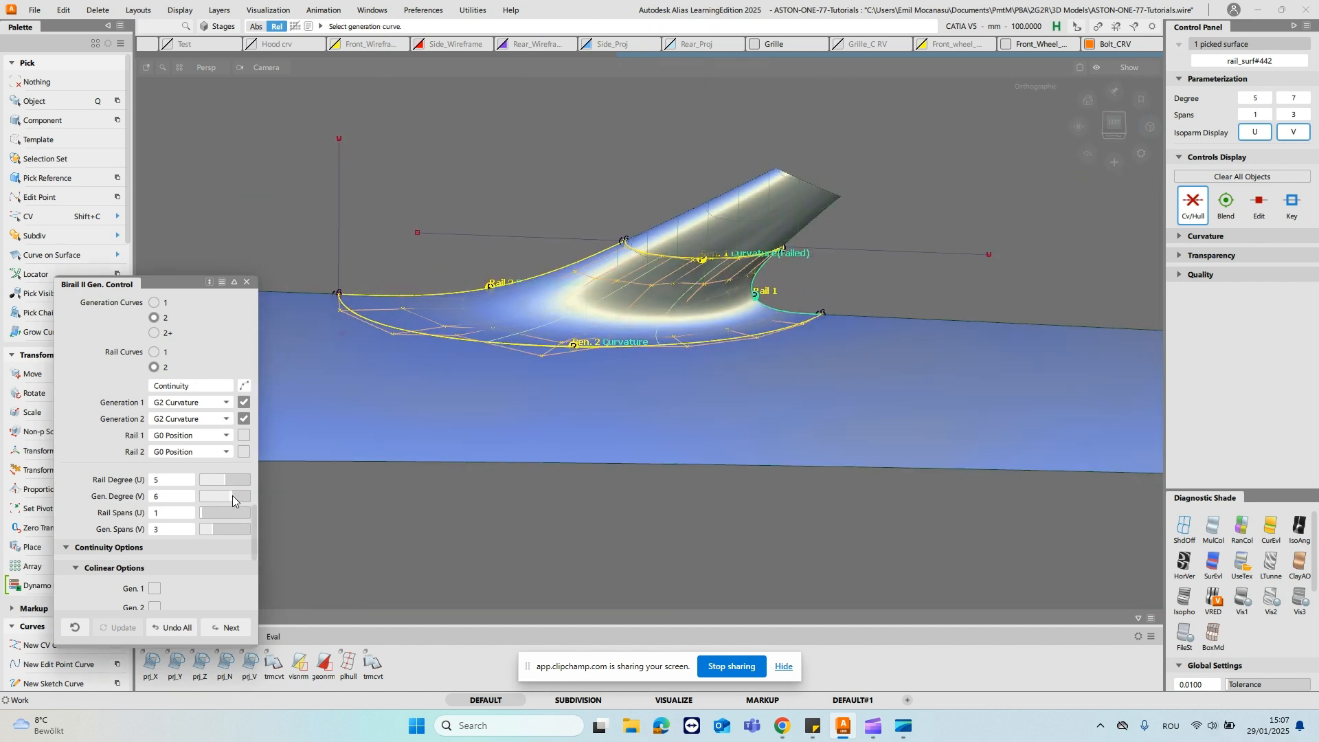
- Check the continuity of the blend surface's edges against the stalk and door surfaces
alt+shift+drag(648, 421, 631, 465)
ctrl+shift+drag(617, 360, 592, 272)
alt+shift+drag(505, 275, 883, 280)
key(c)
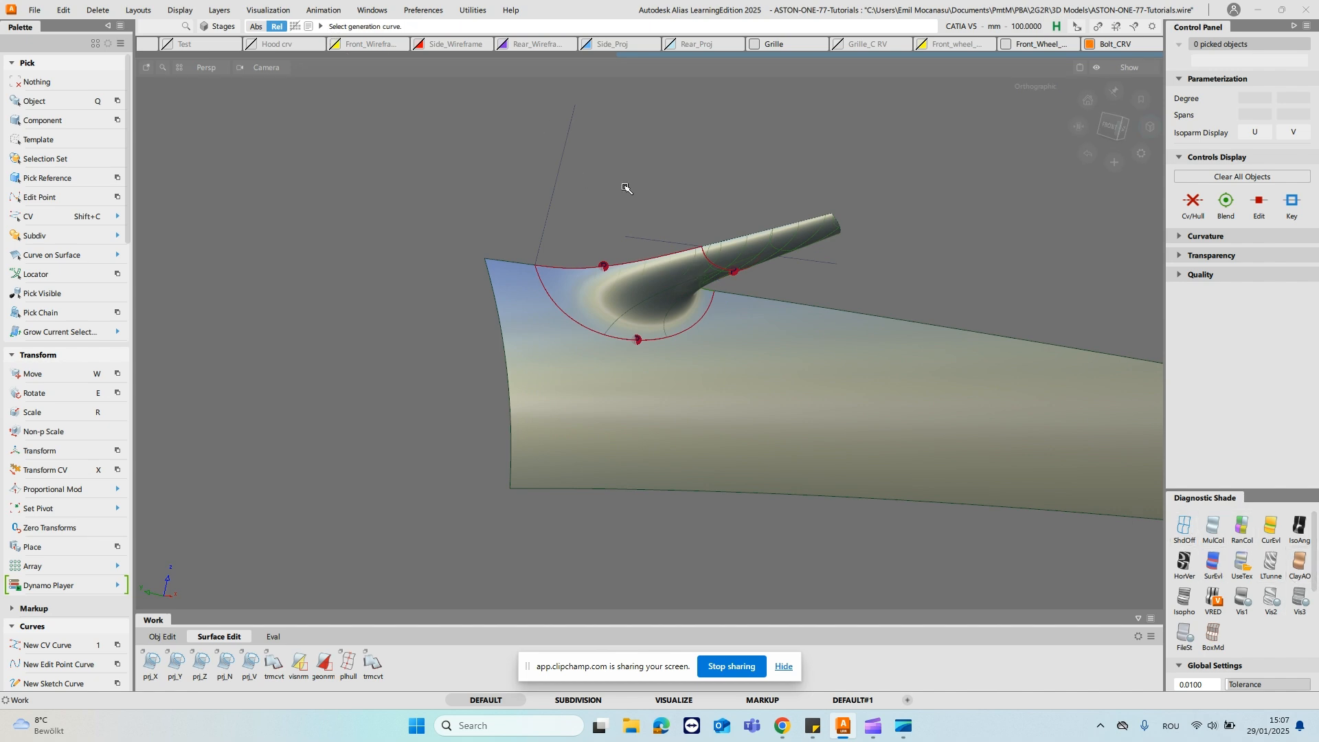
- Show the mesh layer from the Object Lister and compare the mirror stalk with the reference car body
key(o)
click(919, 343)
alt+shift+drag(724, 307, 577, 329)
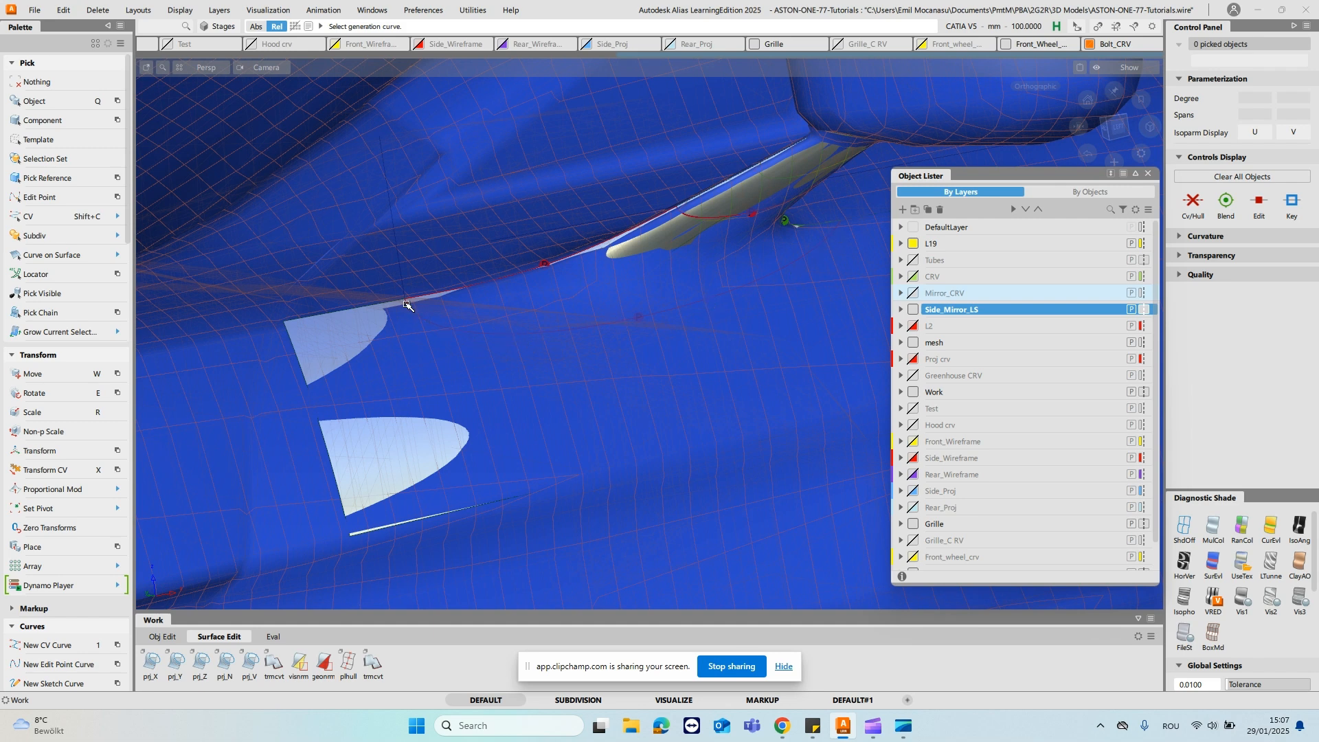
- Close the Object Lister and turn off the diagnostic shading to expose the blend's boundary curves in wireframe
alt+shift+drag(734, 295, 694, 297)
click(1147, 173)
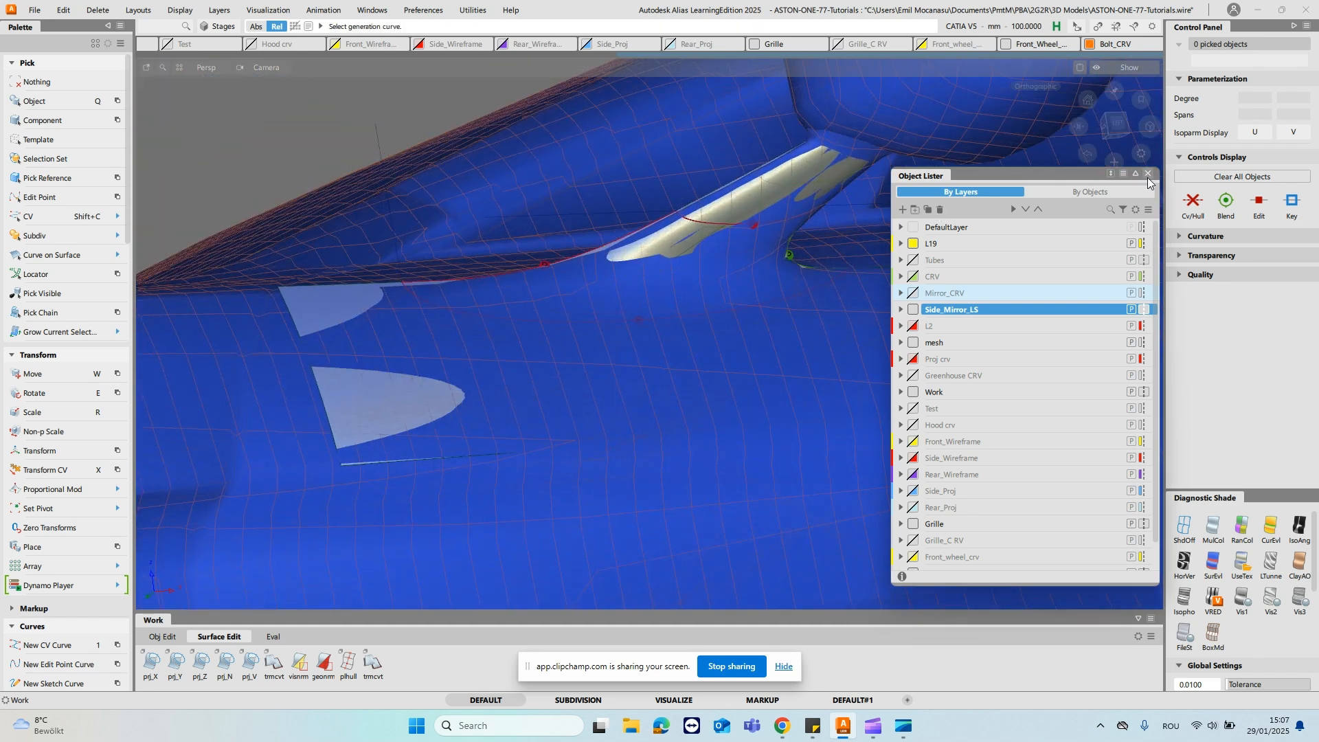
click(1192, 539)
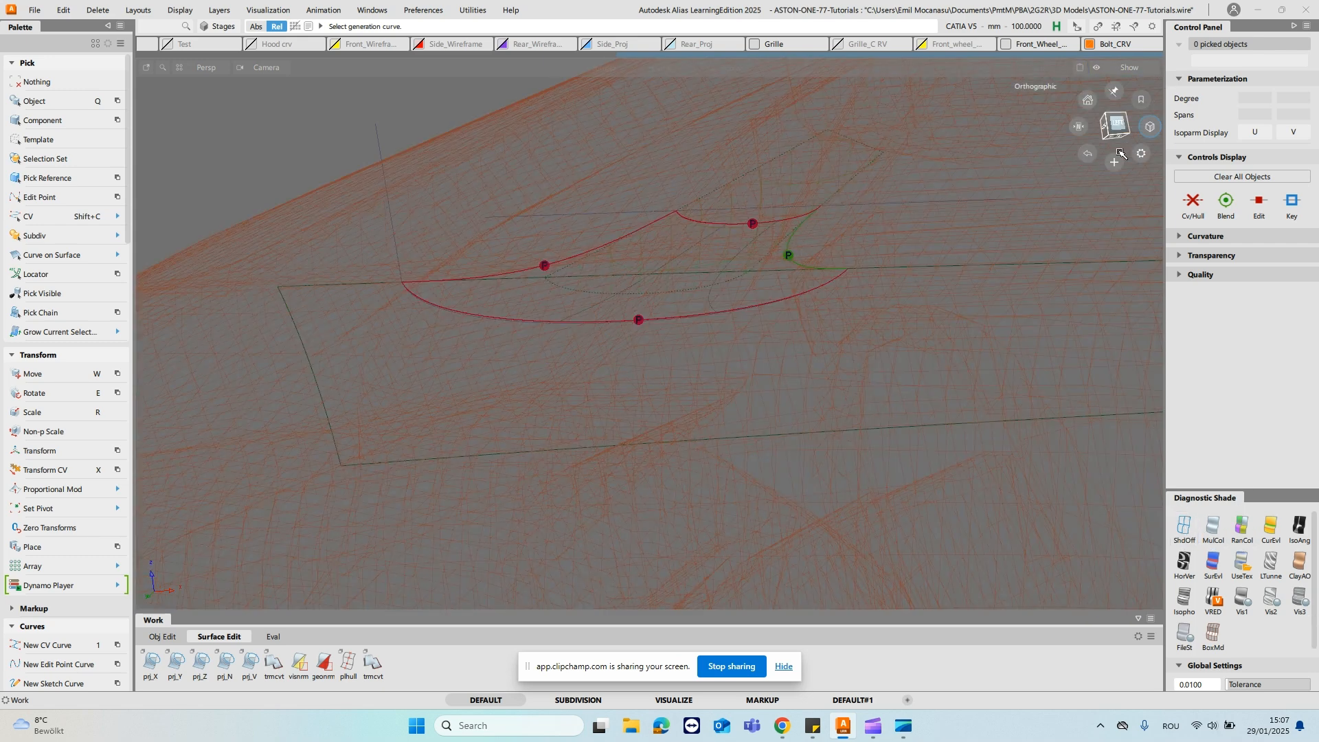
ctrl+shift+drag(629, 356, 735, 337)
alt+shift+right_drag(733, 423, 704, 430)
alt+shift+middle_drag(703, 430, 666, 476)
ctrl+shift+drag(474, 406, 417, 404)
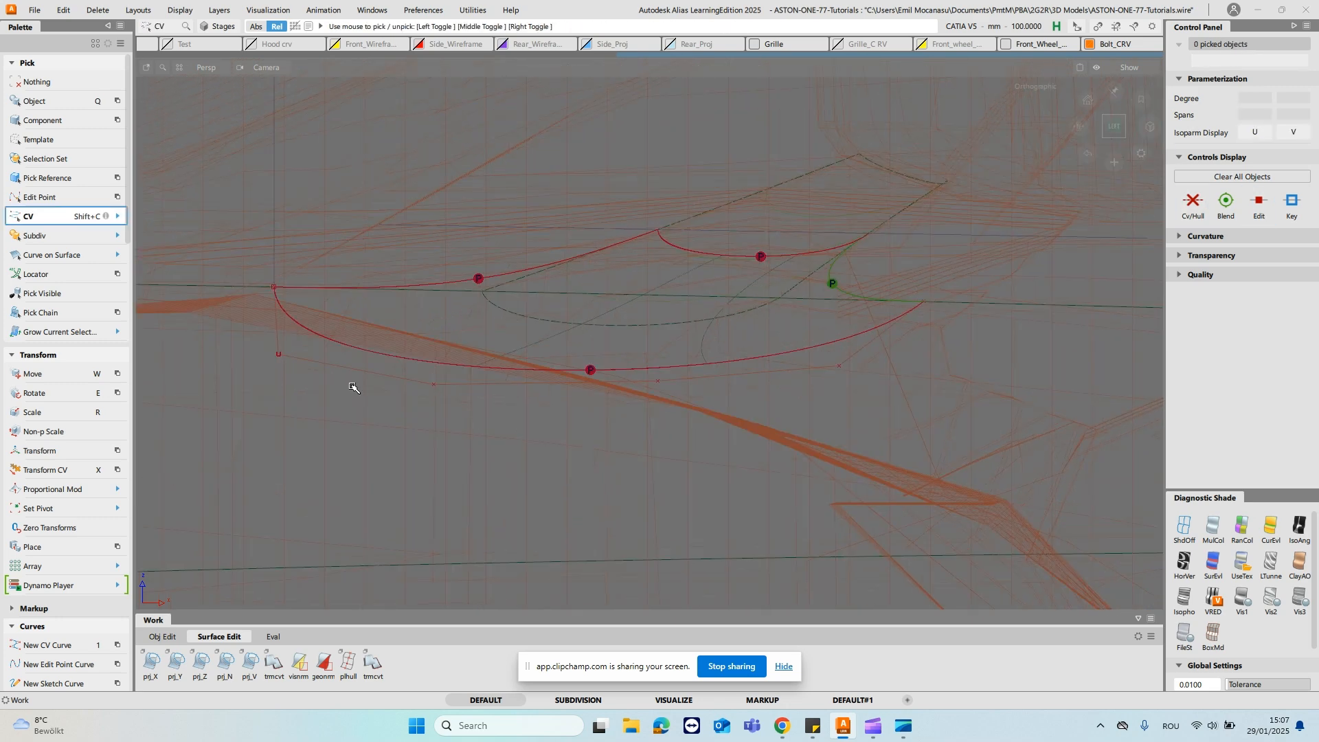
- Move the four inner CVs of the blend's lower boundary curve outward along their normals to enlarge the footprint on the door
drag(400, 349, 821, 435)
ctrl+shift+drag(625, 404, 626, 377)
ctrl+shift+drag(706, 406, 751, 387)
drag(768, 483, 832, 338)
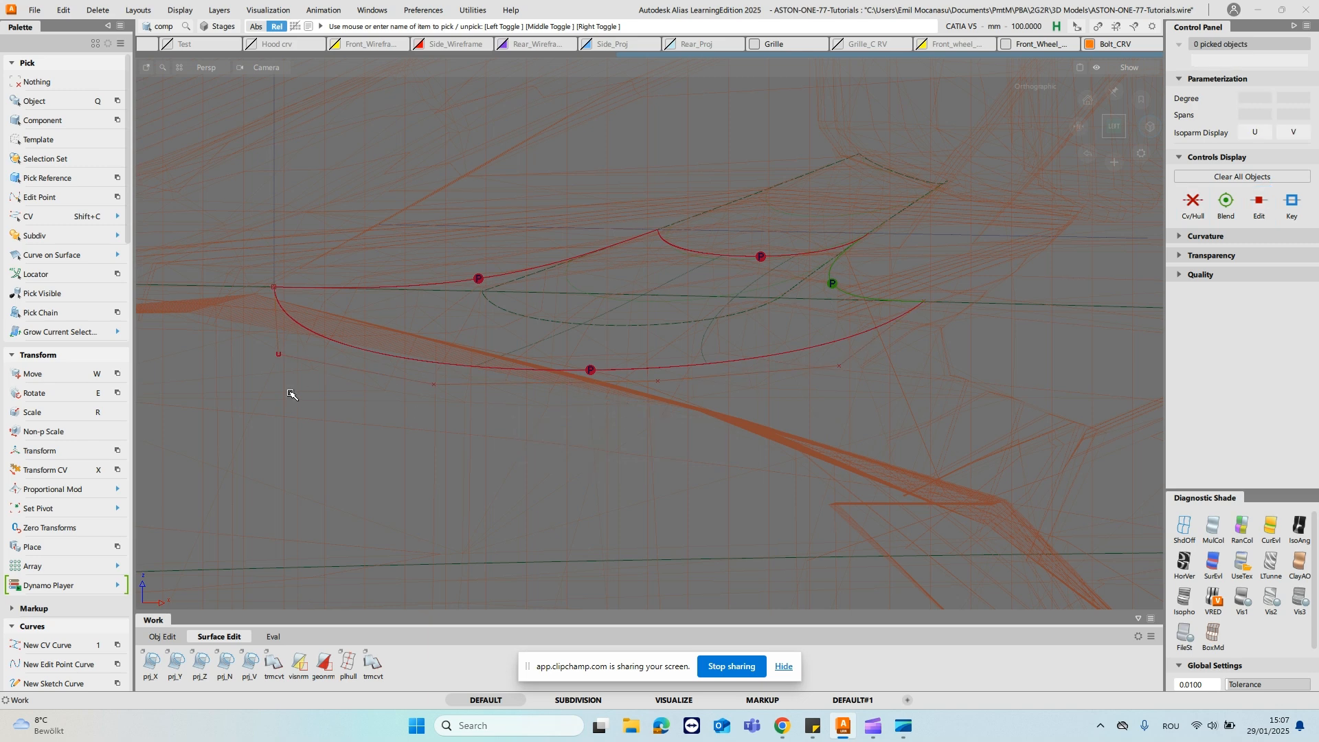
key(shift+c)
drag(266, 349, 871, 486)
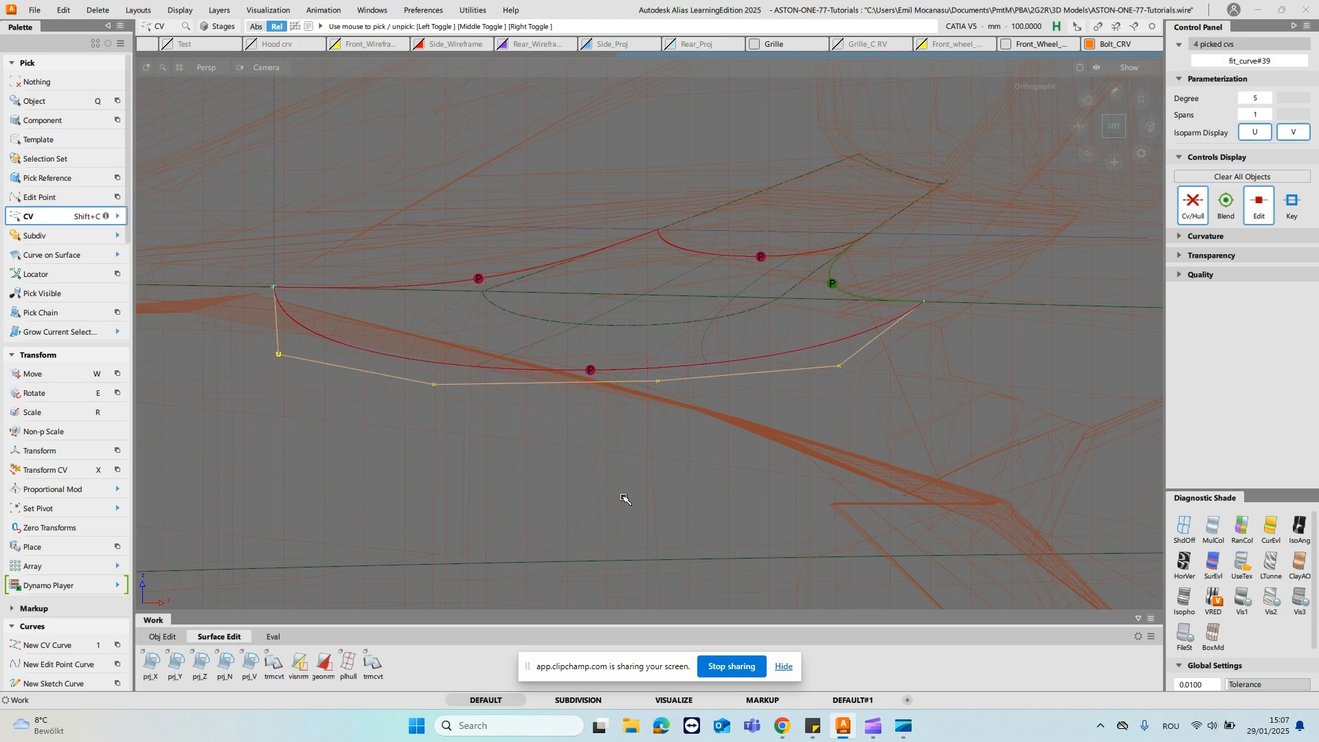
key(x)
click(617, 539)
drag(614, 515, 1234, 220)
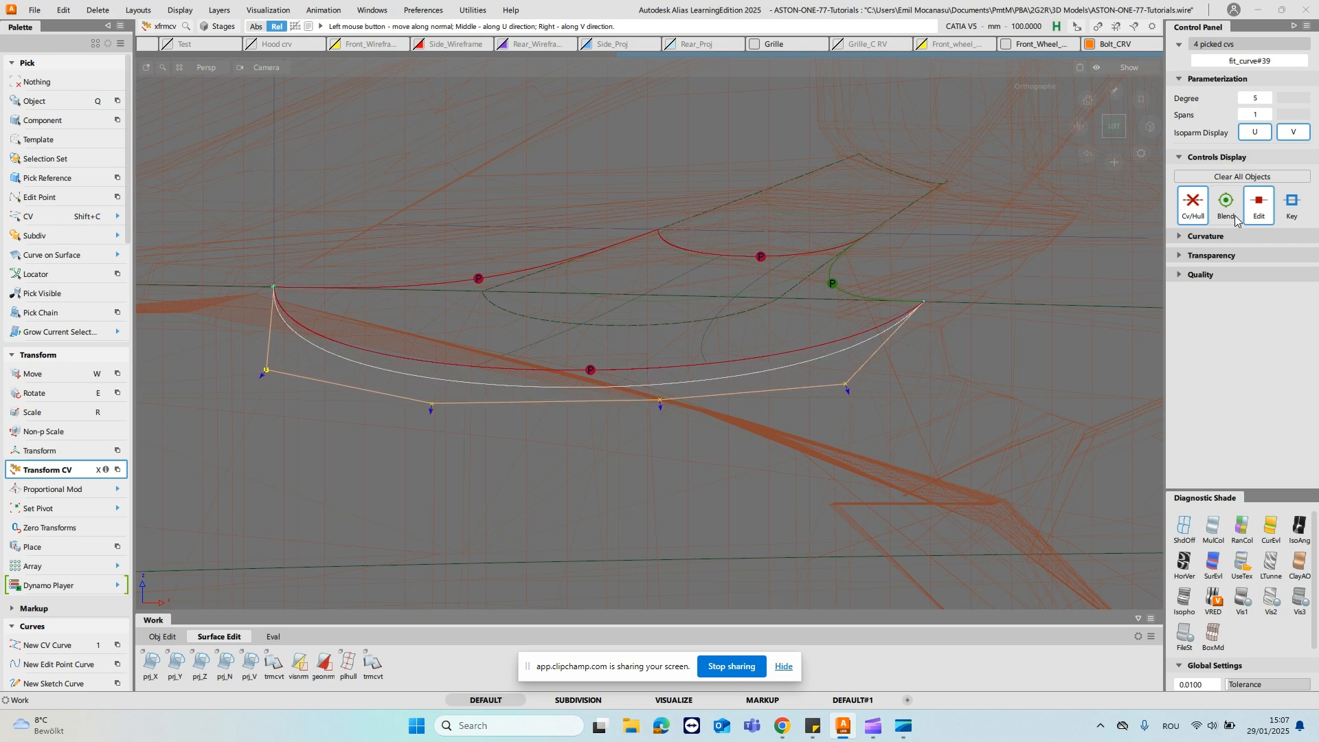
drag(575, 531, 1078, 416)
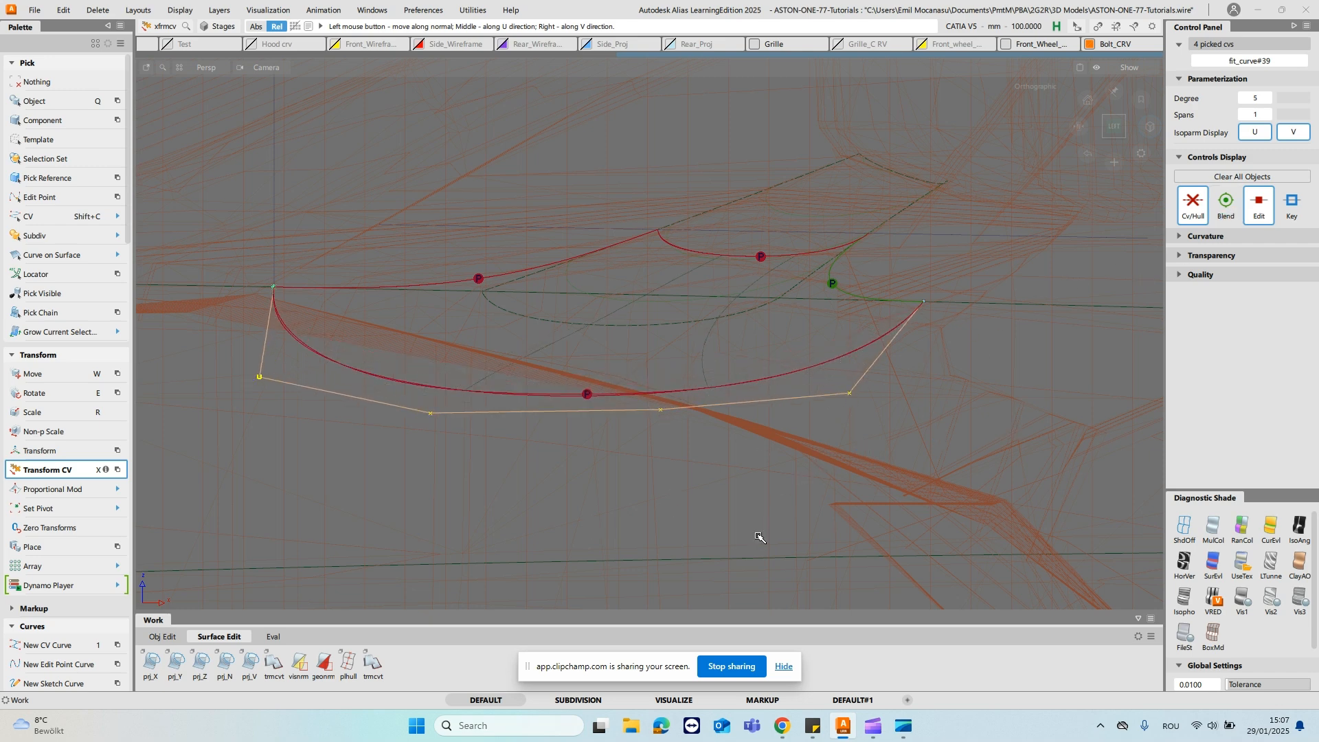
- Shade the model with the UseTex diagnostic and display X and Y axis aligned cross sections on the blend surface
ctrl+shift+drag(585, 359, 645, 345)
mouse_move(657, 419)
ctrl+shift+mouse_down()
mouse_move(654, 389)
mouse_move(662, 435)
mouse_move(624, 351)
mouse_move(670, 285)
ctrl+shift+mouse_up()
click(1247, 567)
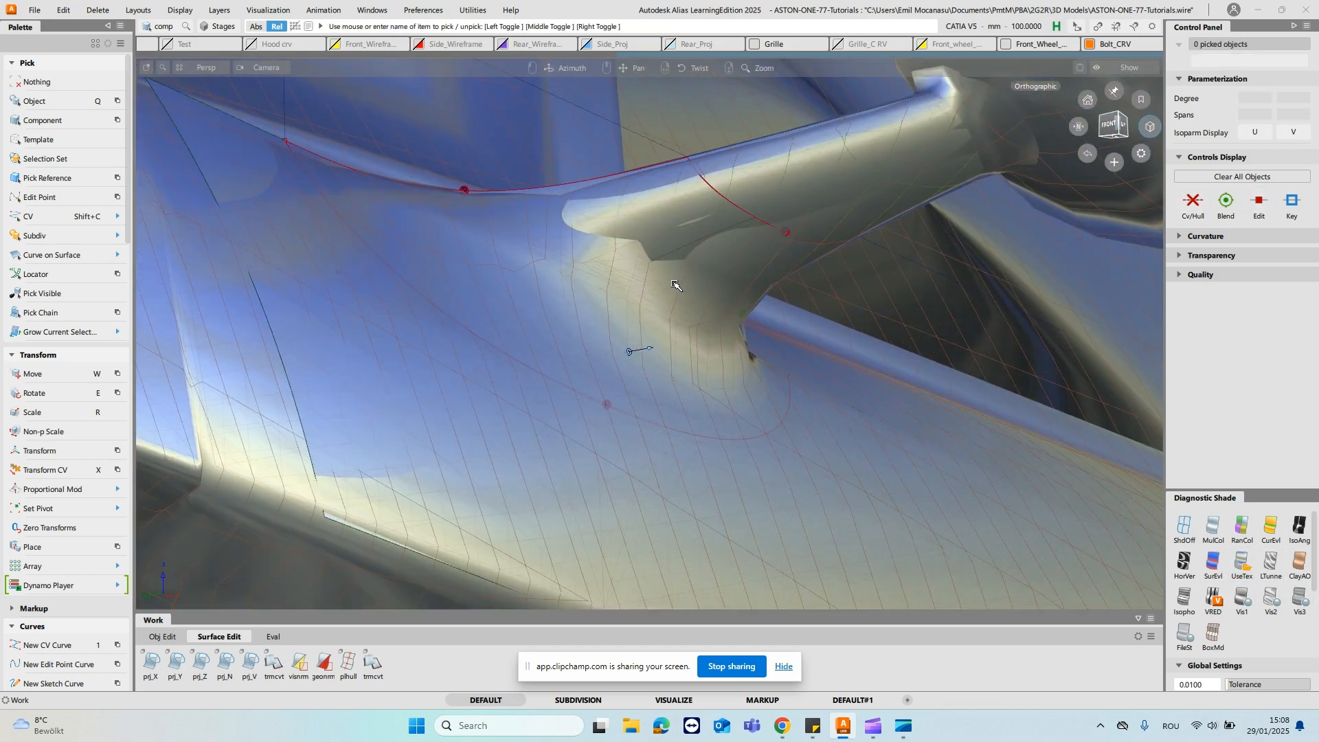
click(653, 224)
alt+shift+drag(652, 224, 674, 255)
key(shift+x)
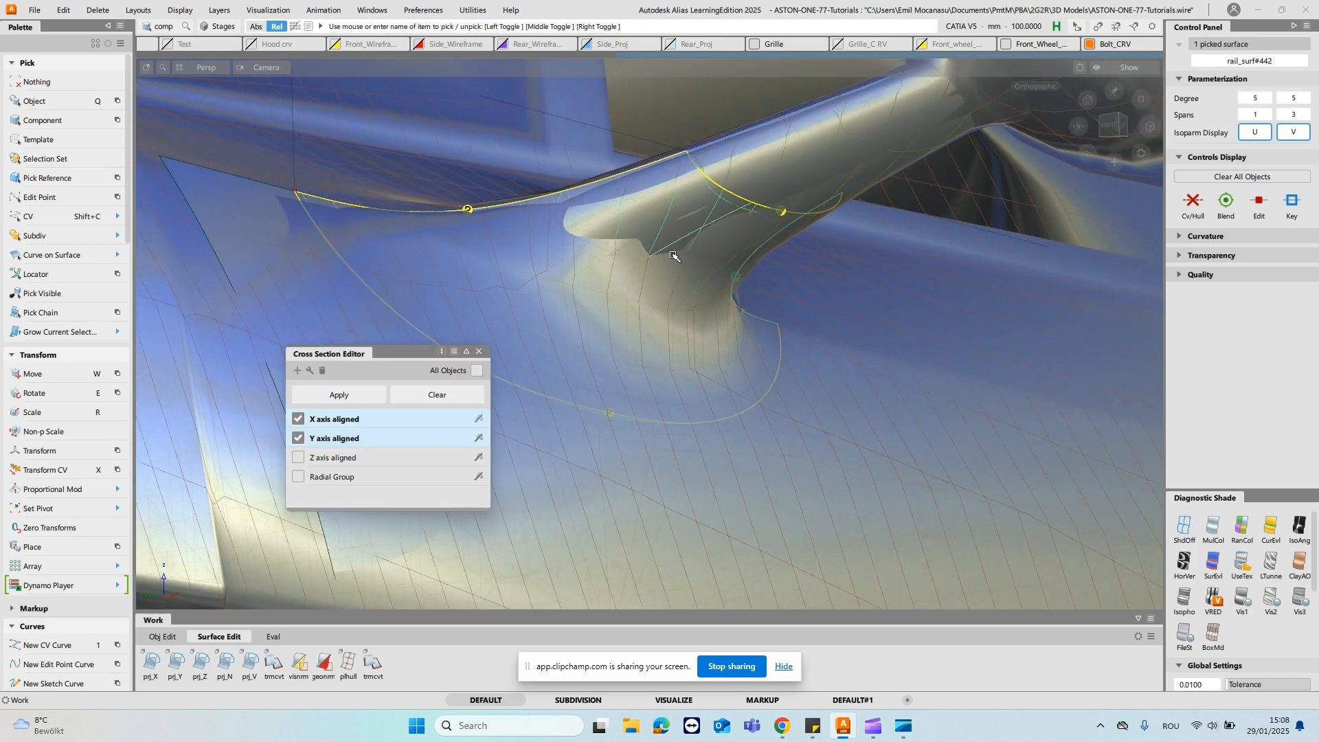
click(697, 355)
- Turn off the shading, select the door surface beneath the blend and close the Cross Section Editor
click(1183, 528)
alt+shift+drag(780, 481, 754, 492)
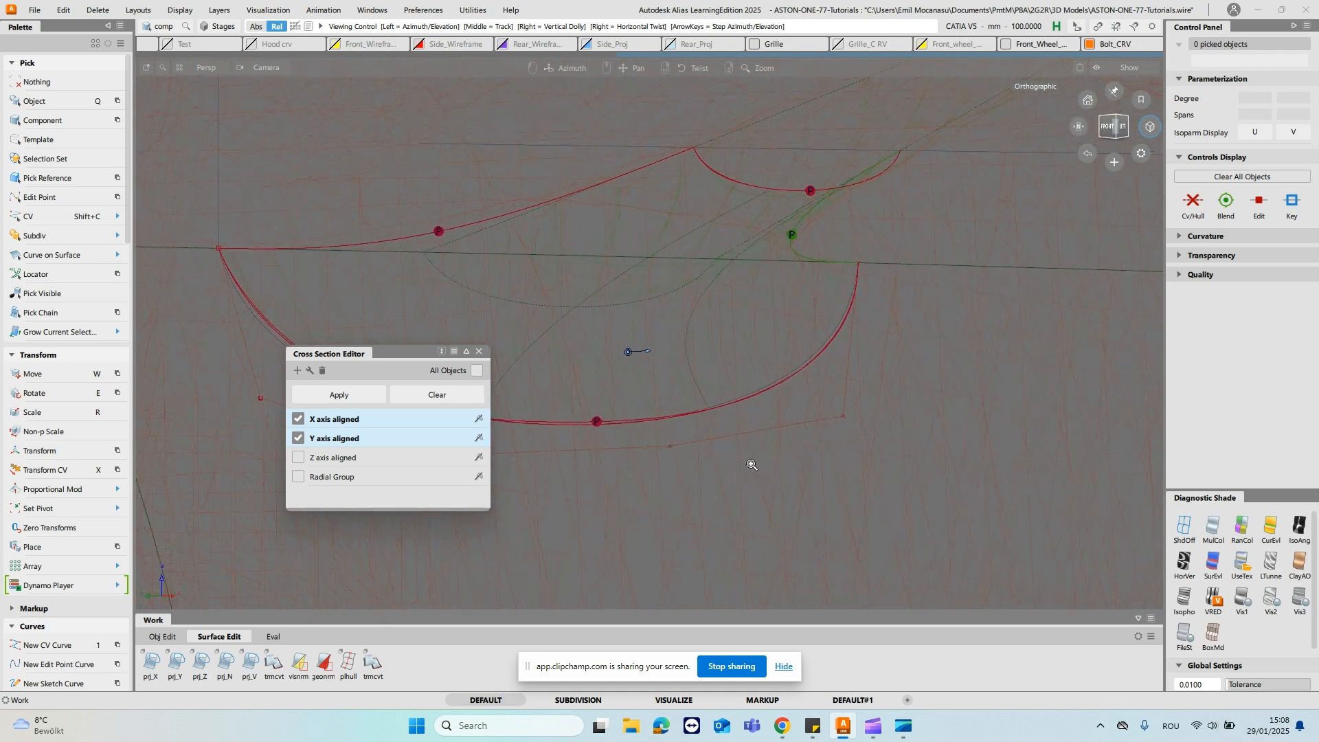
alt+shift+right_drag(753, 492, 606, 362)
ctrl+shift+drag(606, 360, 748, 444)
click(636, 383)
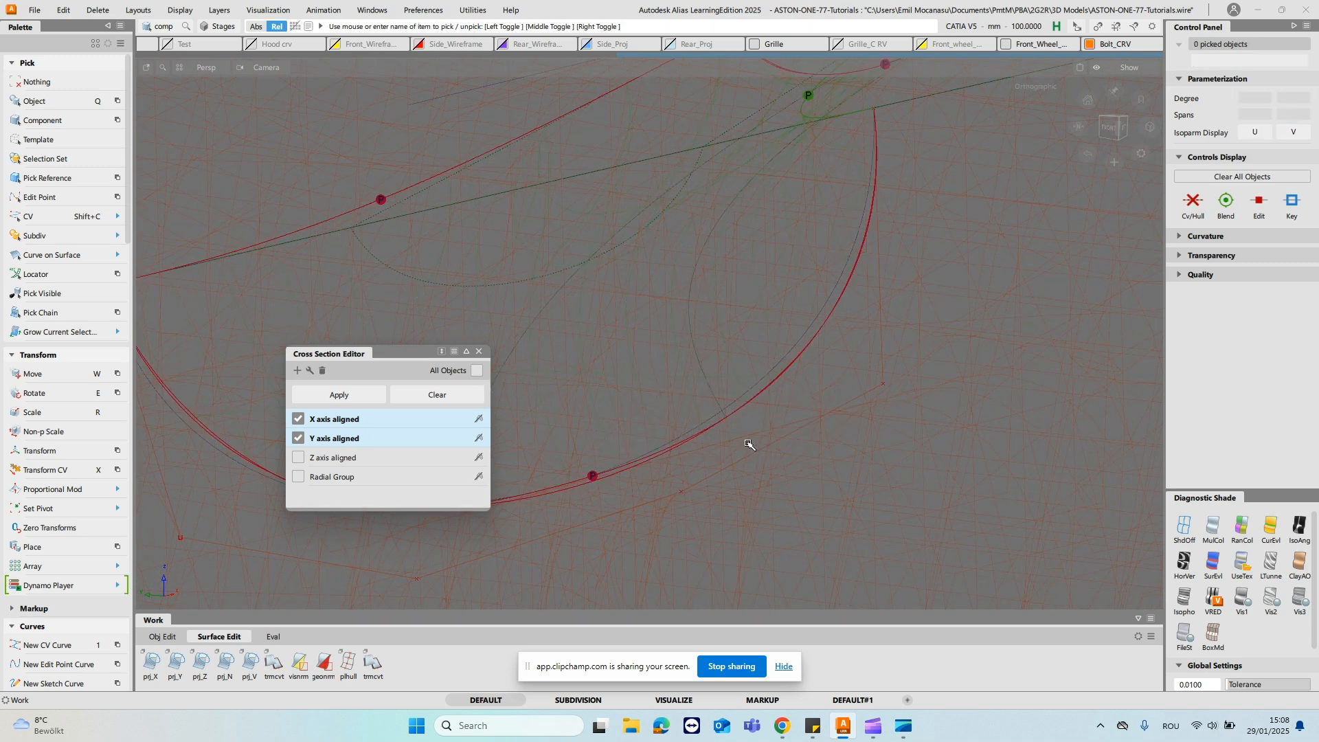
click(885, 347)
alt+shift+right_drag(887, 348, 742, 503)
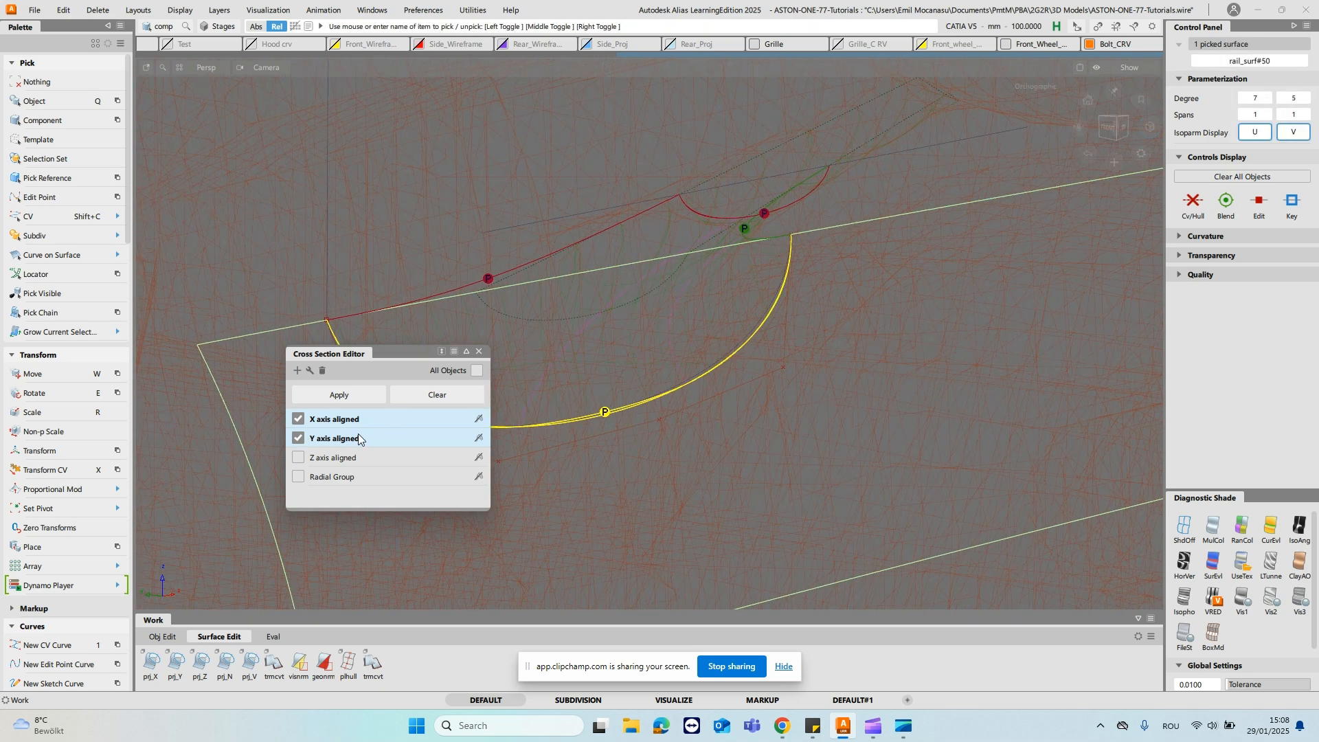
click(479, 351)
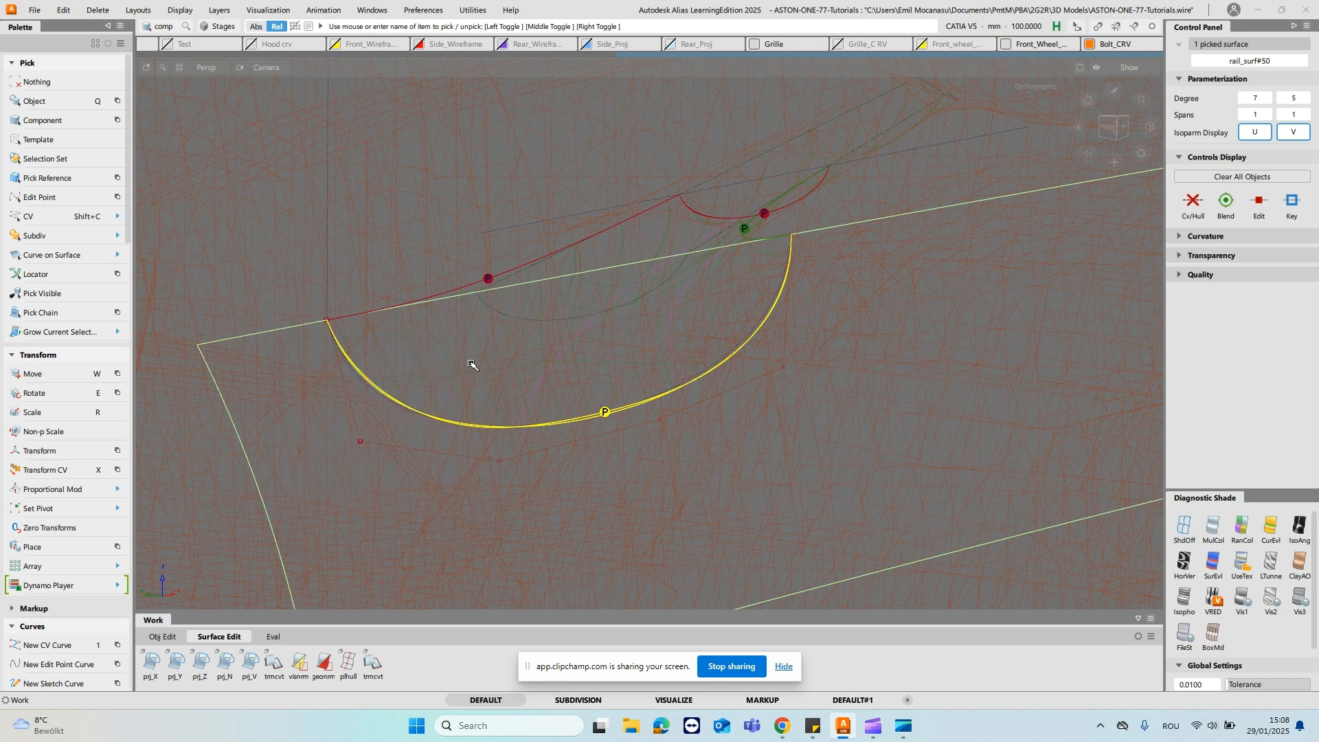
alt+shift+drag(651, 360, 636, 351)
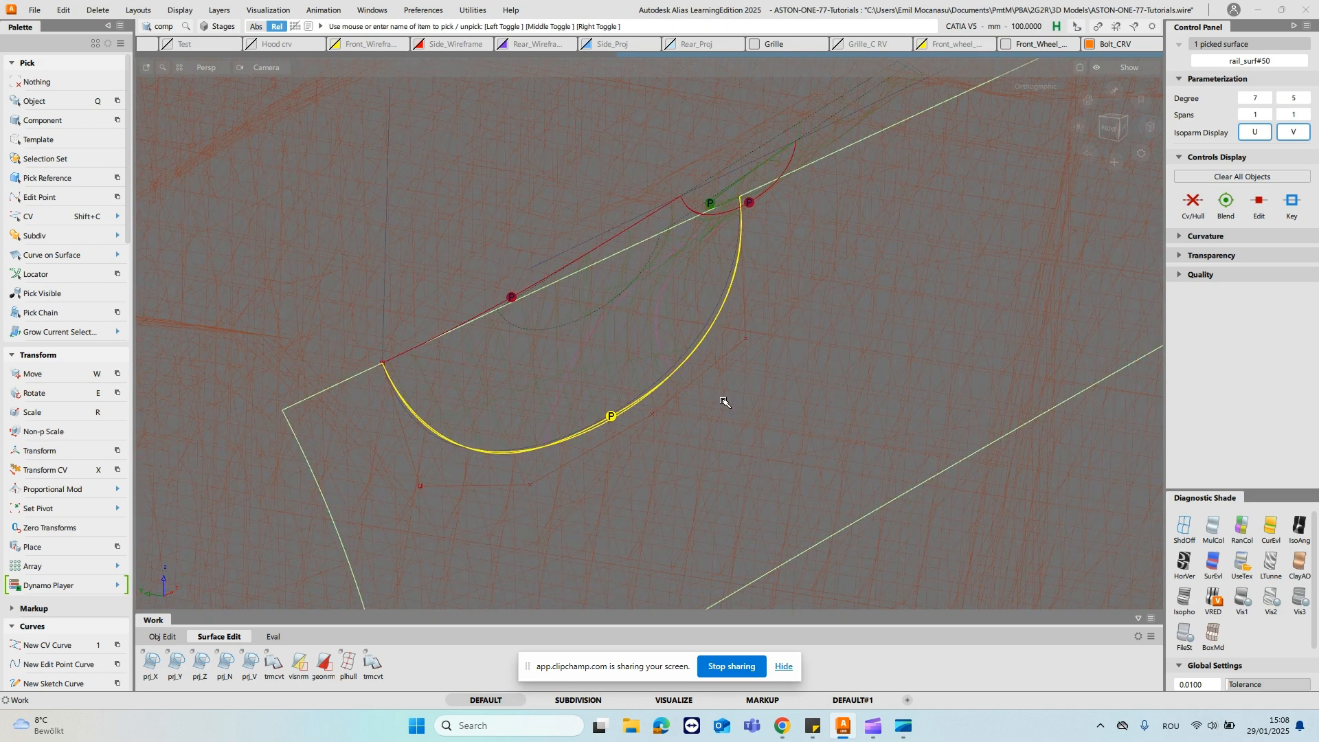
- Display X and Y axis aligned cross sections on the door surface and restore the UseTex shading
key(ctrl+5)
alt+shift+drag(801, 466, 753, 415)
alt+shift+right_drag(824, 471, 866, 419)
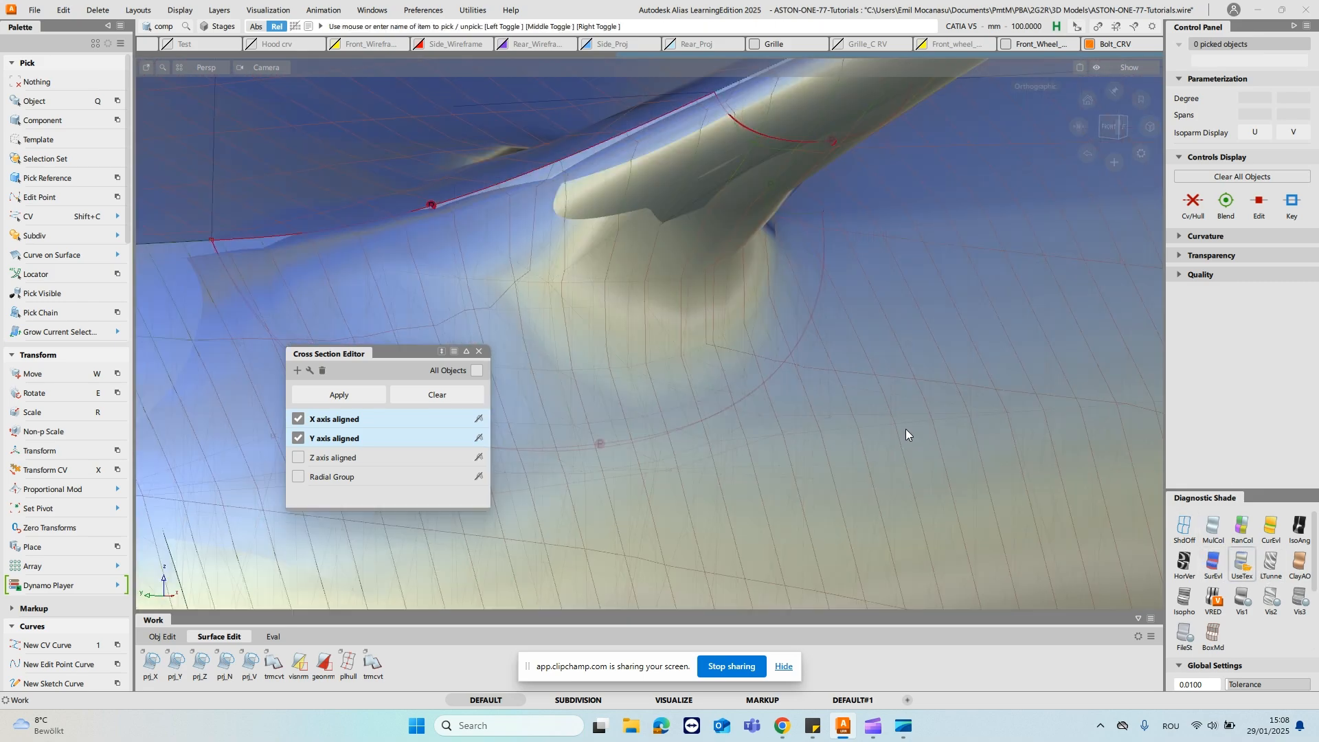
alt+shift+middle_drag(906, 429, 913, 341)
alt+shift+right_drag(914, 341, 907, 419)
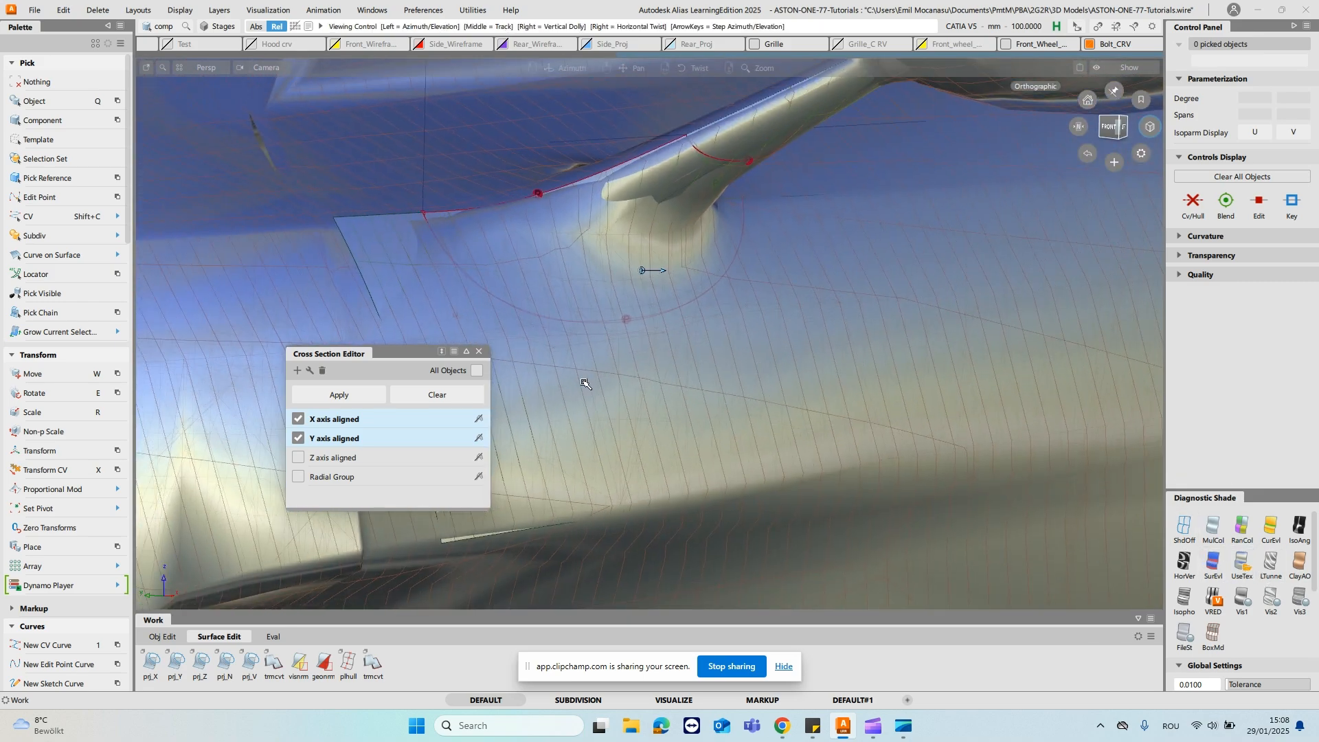
click(479, 352)
alt+shift+drag(481, 351, 691, 334)
alt+shift+drag(784, 392, 808, 383)
ctrl+shift+drag(602, 394, 698, 408)
- Shade the selected door surface with the IsoAng diagnostic and examine its stripes against the reference mesh
click(632, 409)
alt+shift+right_drag(882, 456, 881, 483)
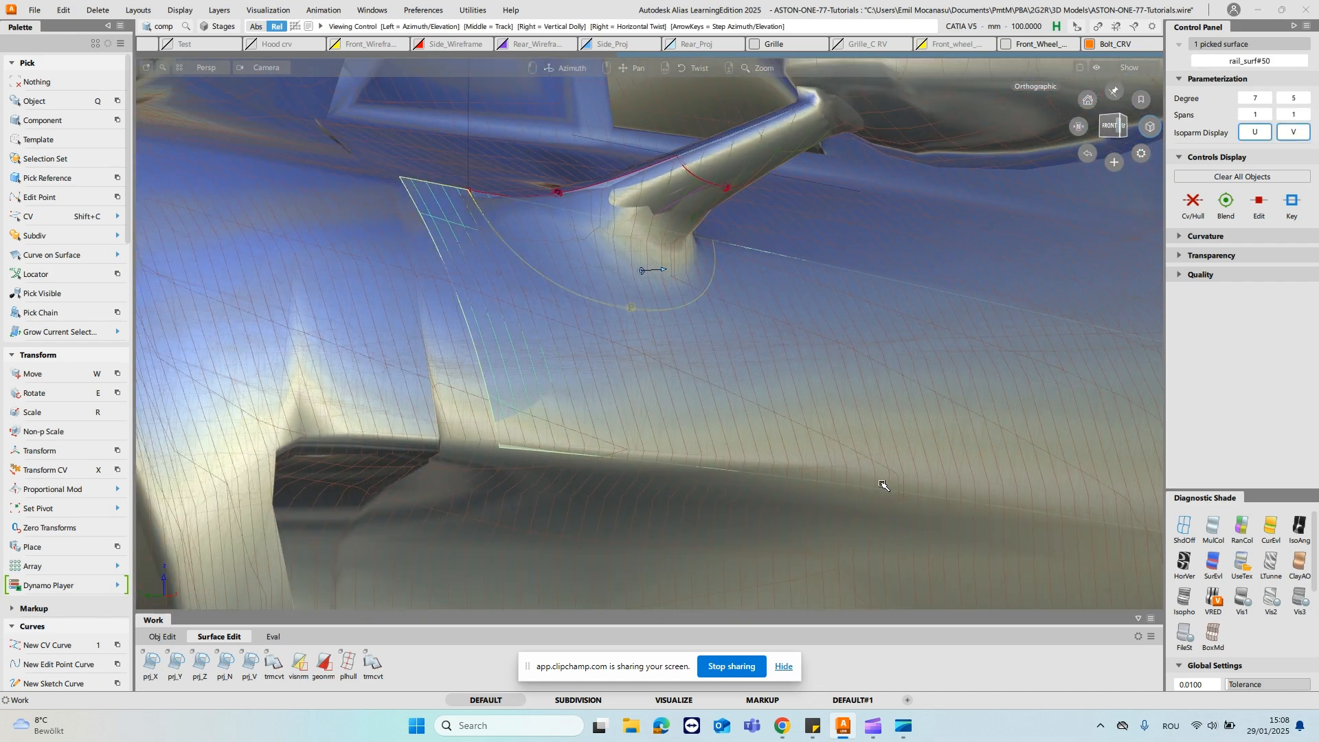
alt+shift+middle_drag(880, 483, 542, 367)
alt+shift+drag(819, 328, 748, 268)
alt+shift+drag(332, 292, 592, 307)
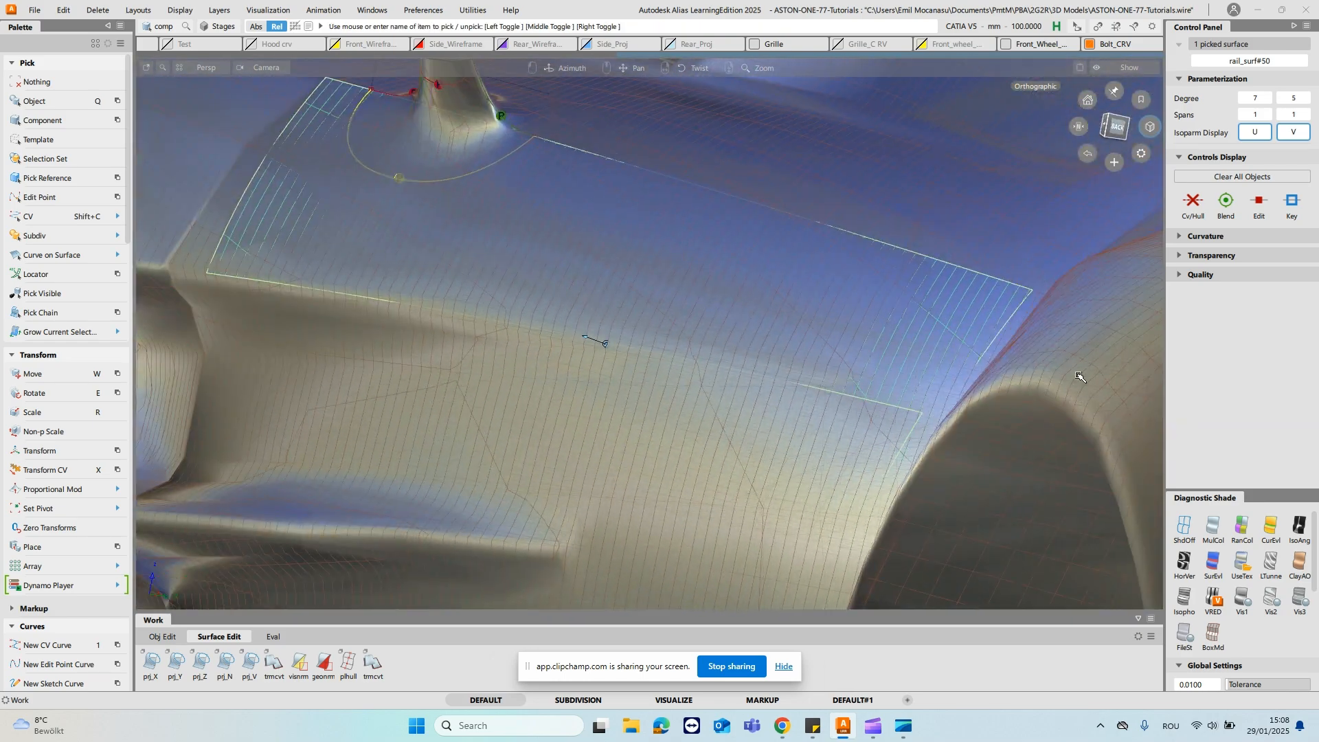
click(1297, 525)
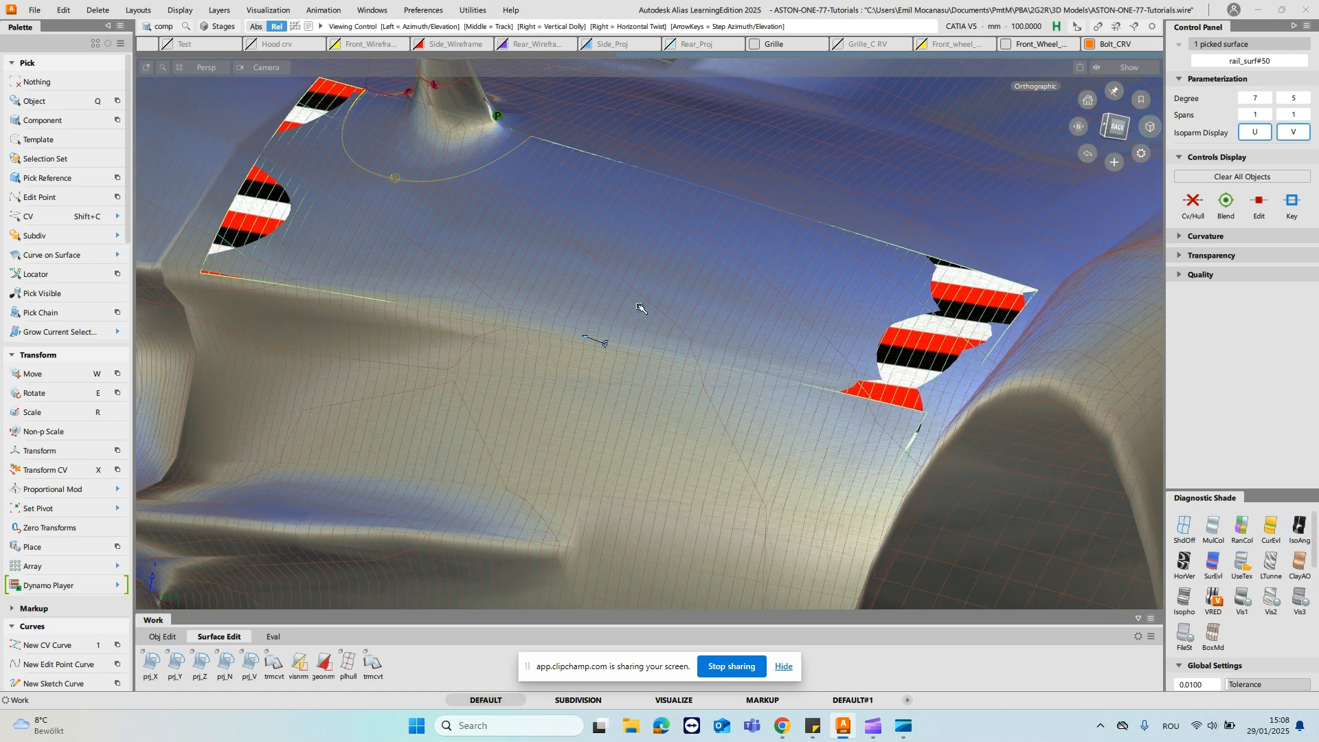
alt+shift+right_drag(633, 307, 694, 317)
key(alt+h)
ctrl+shift+drag(541, 276, 604, 162)
alt+shift+right_drag(604, 162, 562, 215)
alt+shift+middle_drag(562, 215, 694, 269)
key(alt+v)
ctrl+shift+drag(548, 298, 583, 270)
- Select the reference car mesh, shade it with the IsoAng diagnostic and examine the stripe flow around the mirror
key(w)
key(q)
click(633, 333)
click(564, 298)
key(q)
click(686, 408)
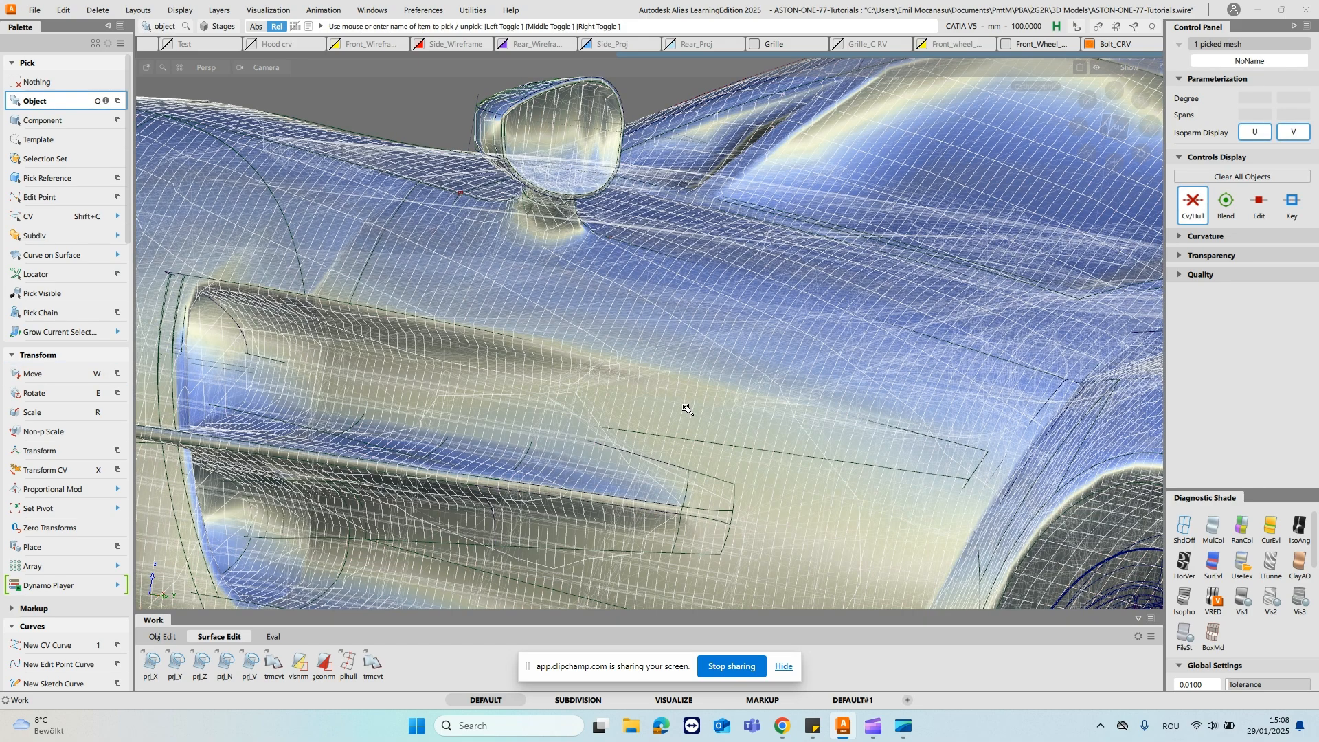
click(1299, 529)
mouse_move(674, 275)
alt+shift+mouse_down()
mouse_move(643, 222)
mouse_move(248, 249)
alt+shift+mouse_up()
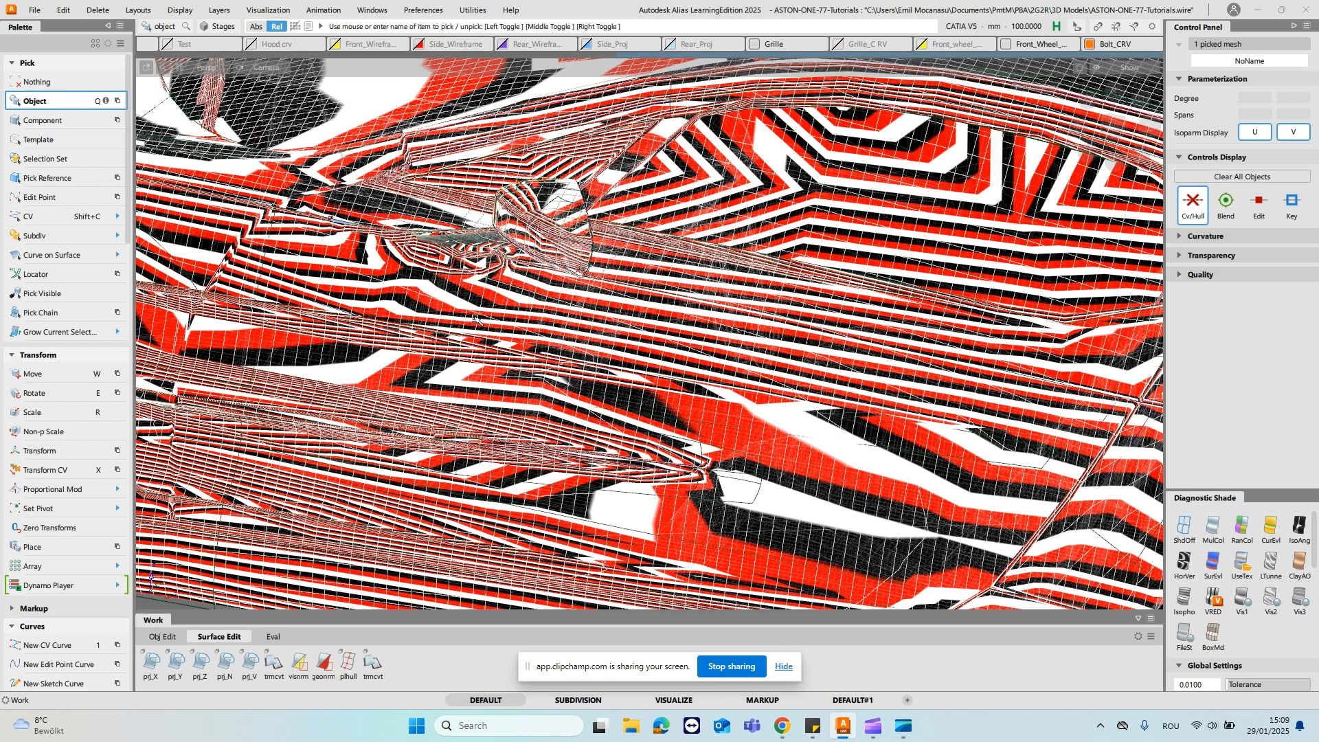
alt+shift+drag(360, 282, 348, 263)
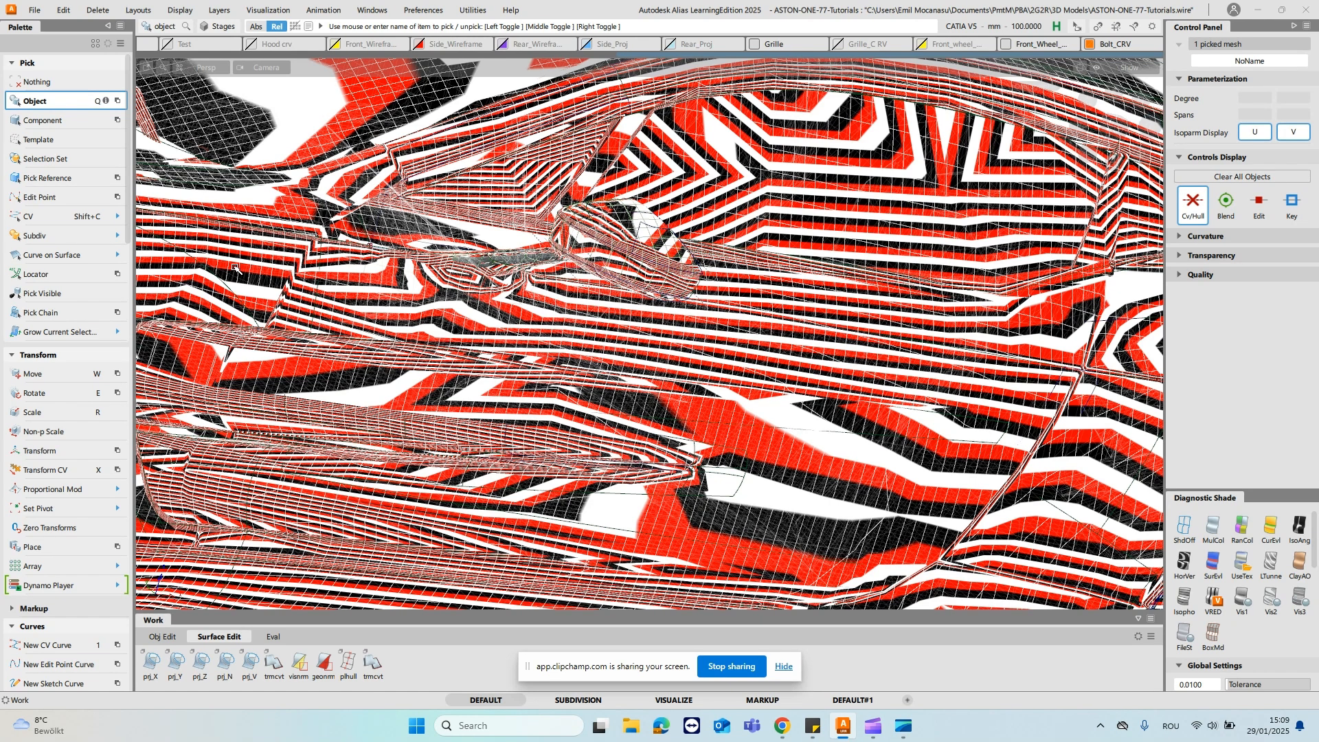
- Switch the car mesh back to UseTex shading and hide the mesh layer in the Object Lister
click(1244, 565)
click(624, 191)
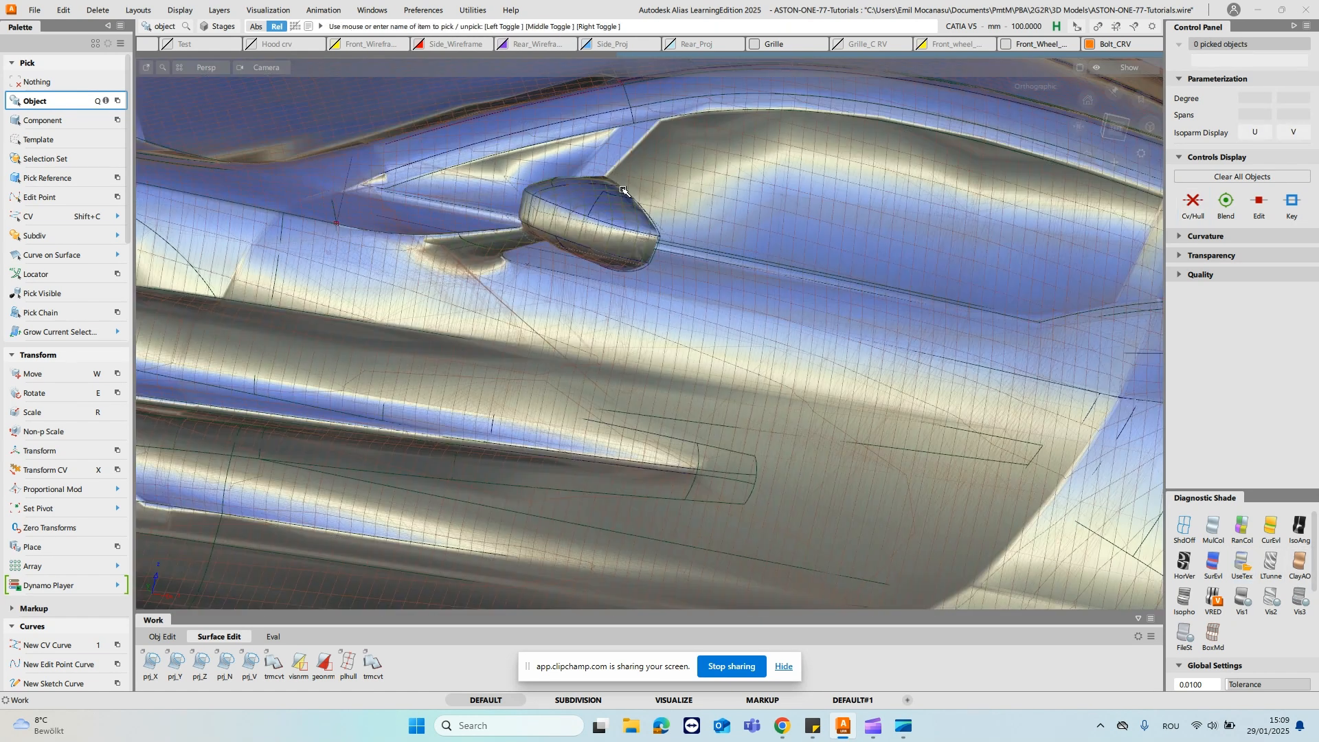
key(h)
mouse_move(647, 213)
alt+shift+mouse_down()
mouse_move(598, 237)
mouse_move(679, 274)
alt+shift+mouse_up()
click(1290, 560)
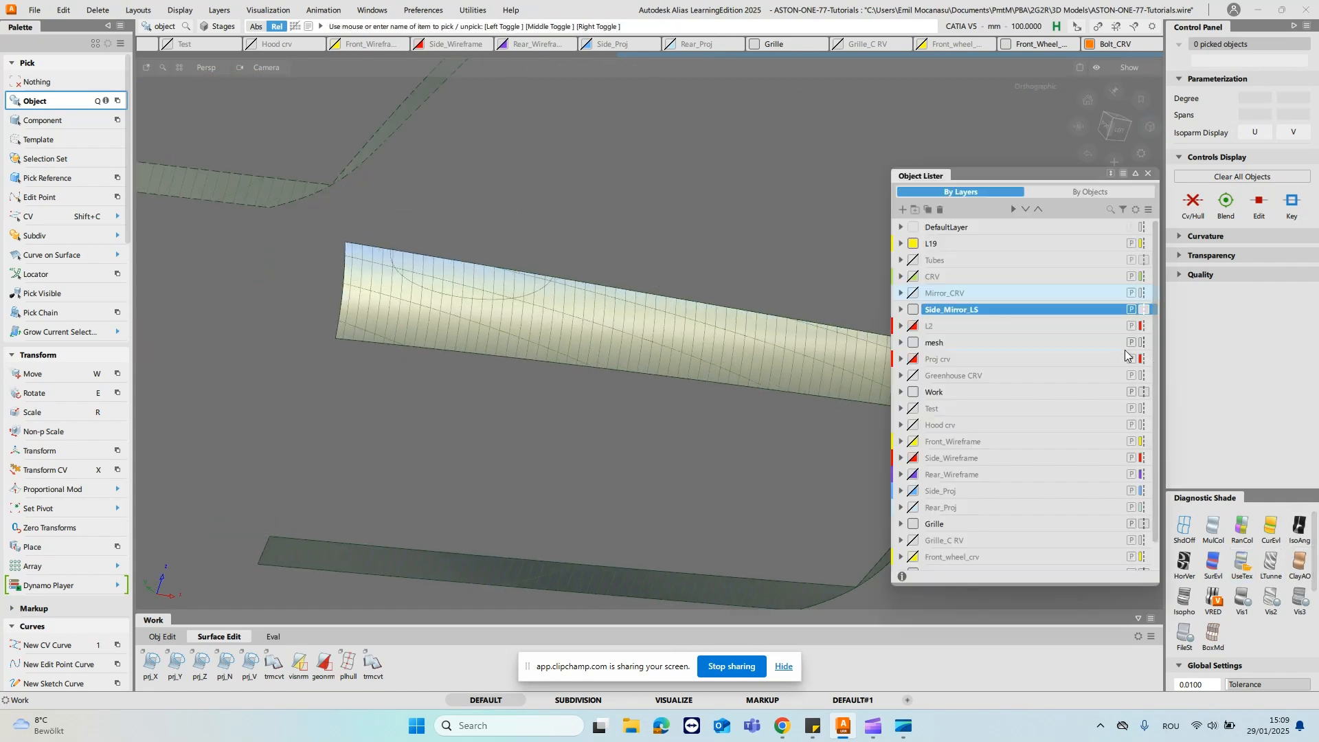
alt+shift+drag(450, 340, 457, 329)
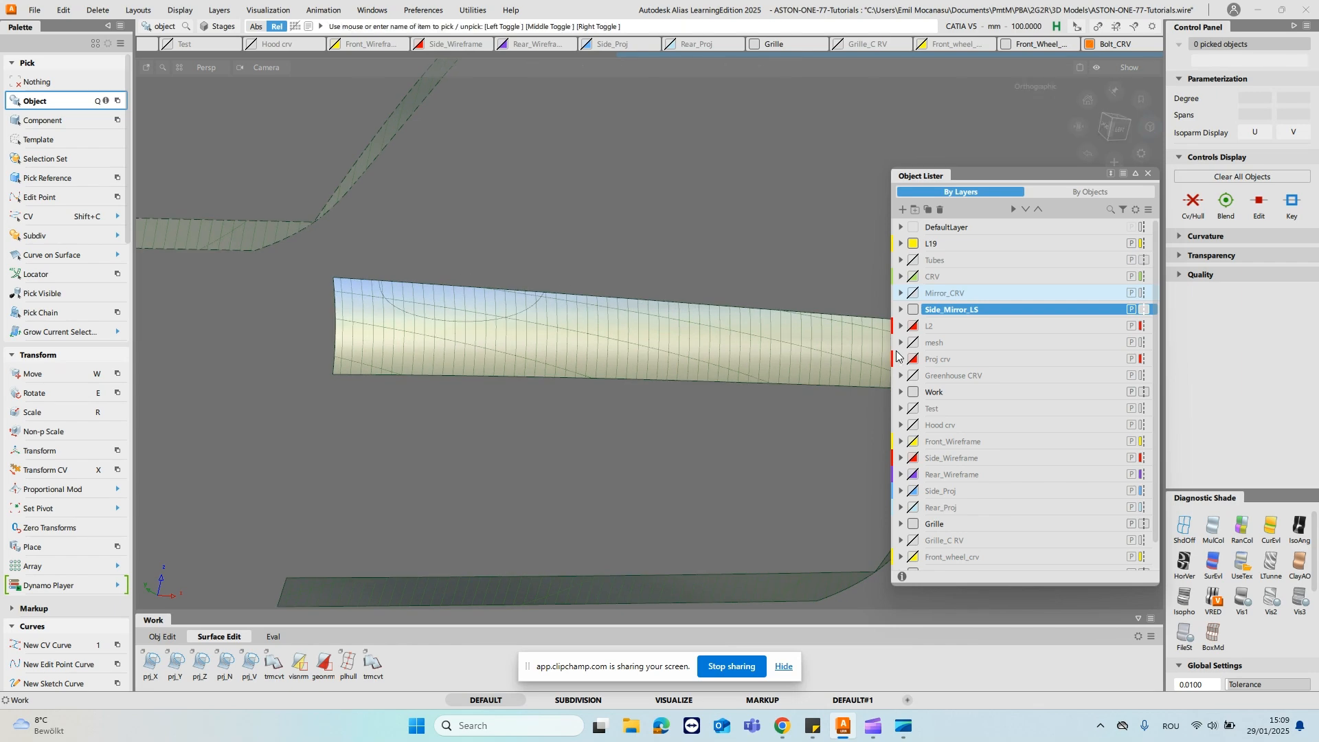
alt+shift+drag(591, 325, 487, 312)
click(1148, 174)
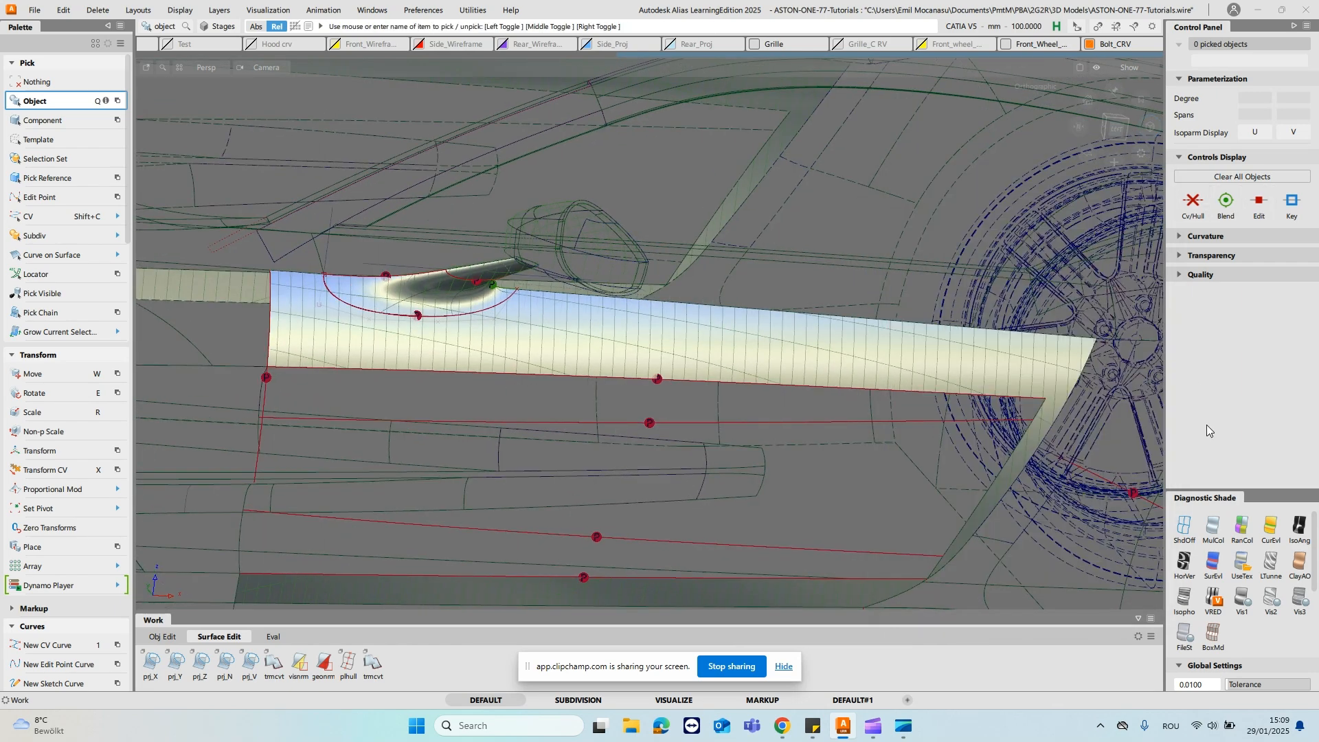
- Turn off the shading and move the two middle CVs of the blend's lower boundary curve farther down the door
click(1191, 522)
alt+shift+right_drag(368, 301, 442, 289)
alt+shift+middle_drag(442, 289, 648, 356)
key(shift+c)
drag(364, 329, 611, 398)
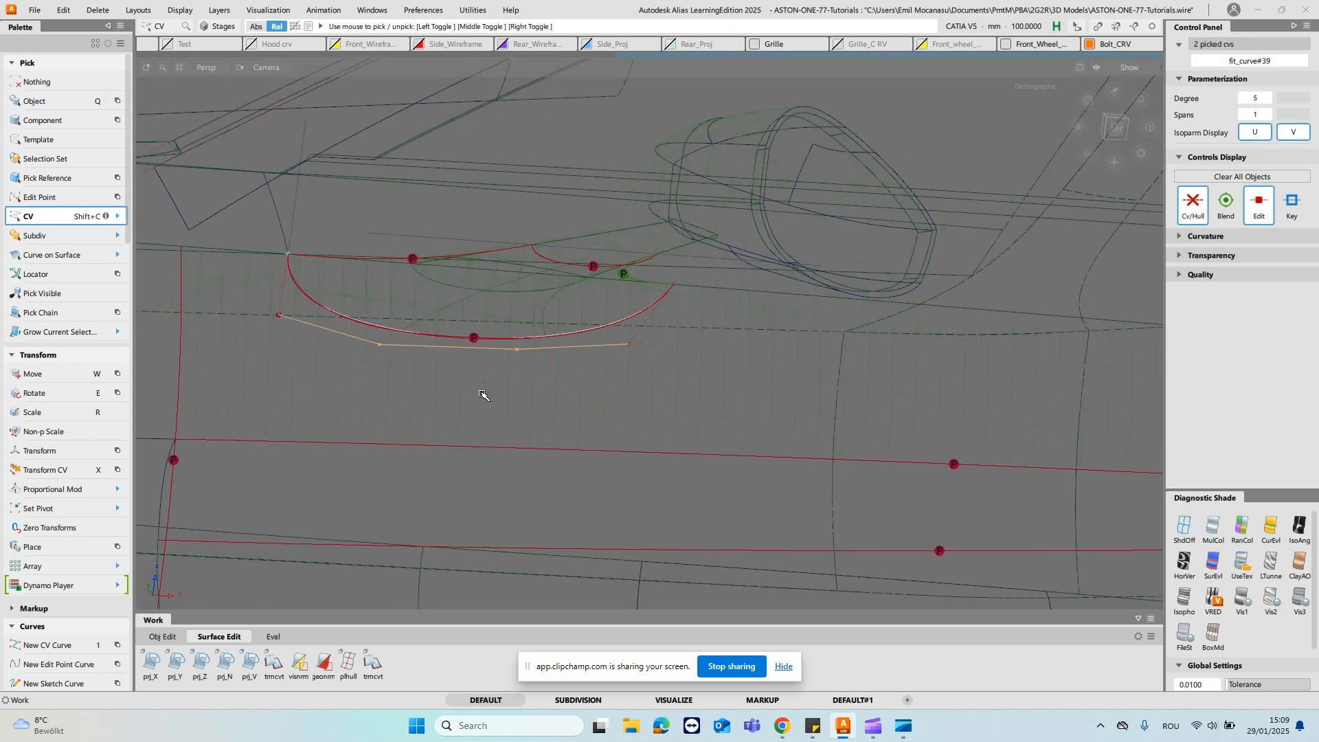
key(x)
click(522, 430)
drag(421, 442, 924, 291)
drag(780, 342, 735, 355)
ctrl+shift+drag(647, 370, 652, 342)
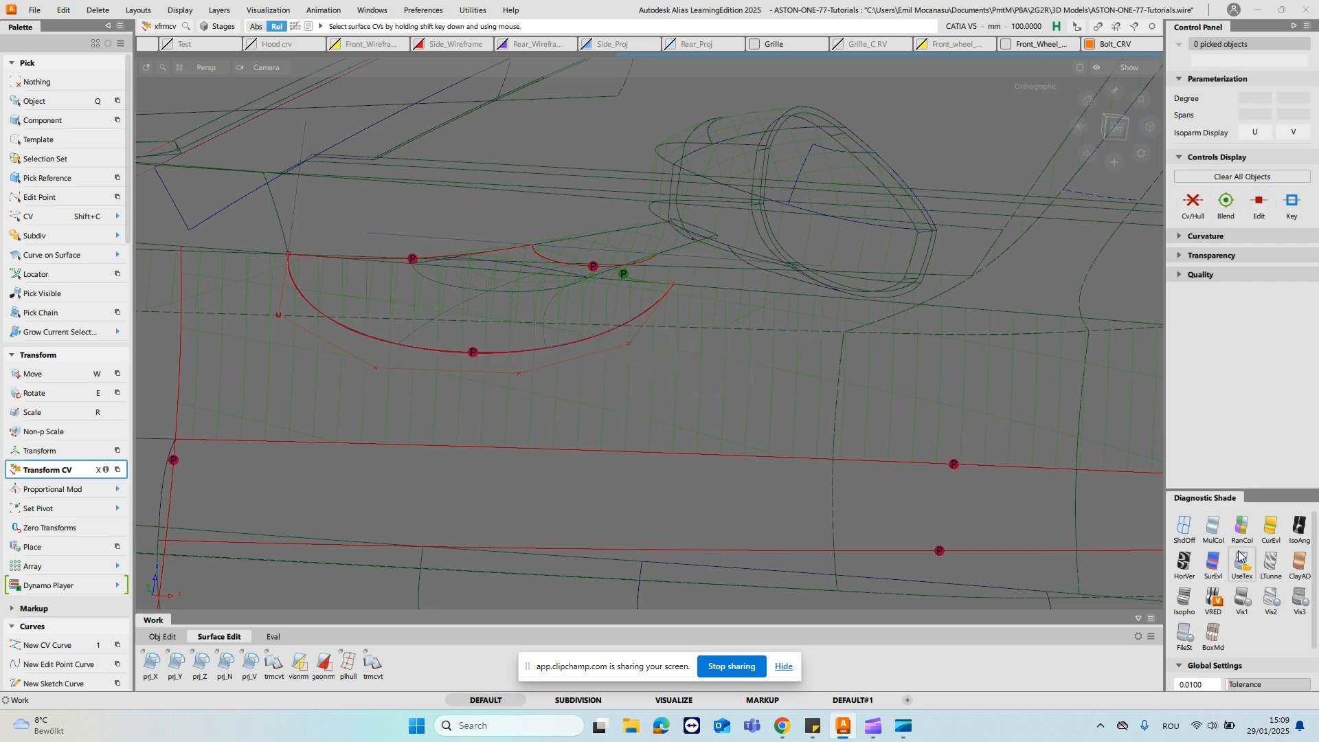
- Shade the model with UseTex and toggle the mesh layer's visibility to compare the reshaped mirror blend with the reference
alt+shift+drag(739, 406, 633, 327)
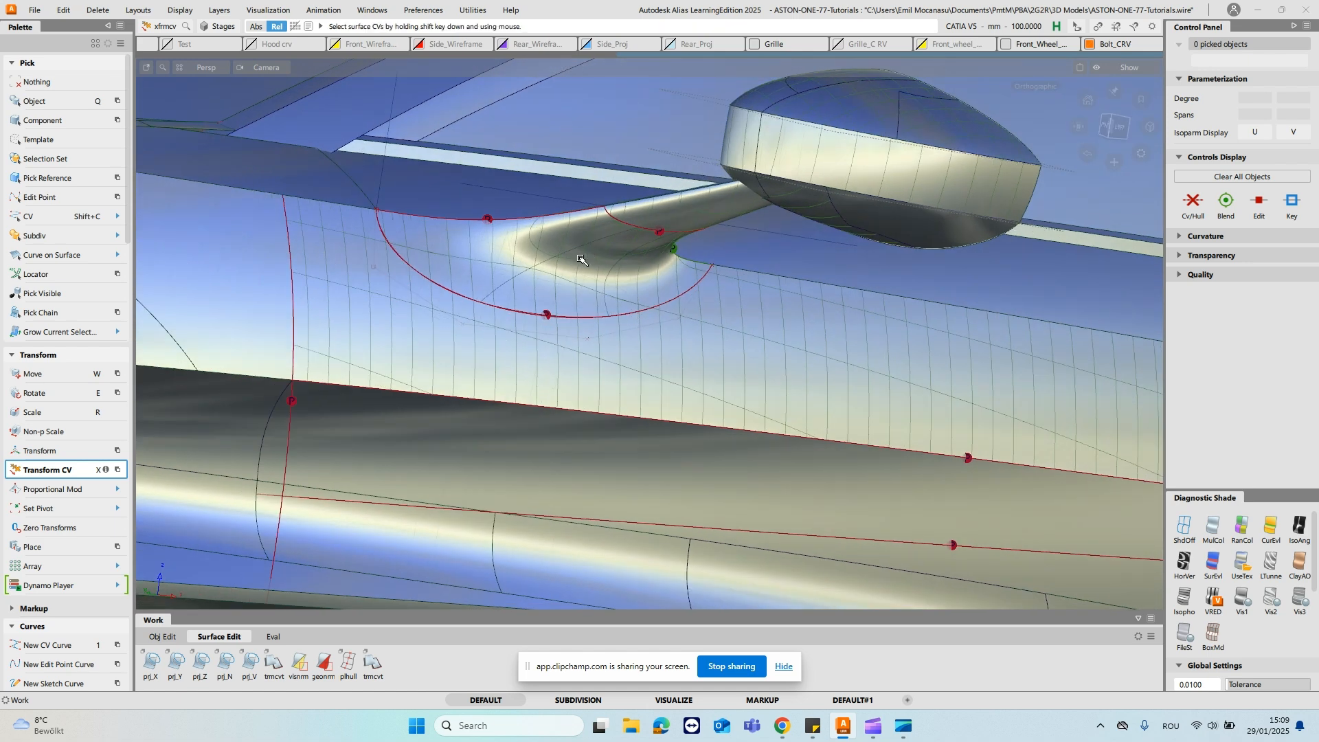
alt+shift+drag(518, 290, 658, 315)
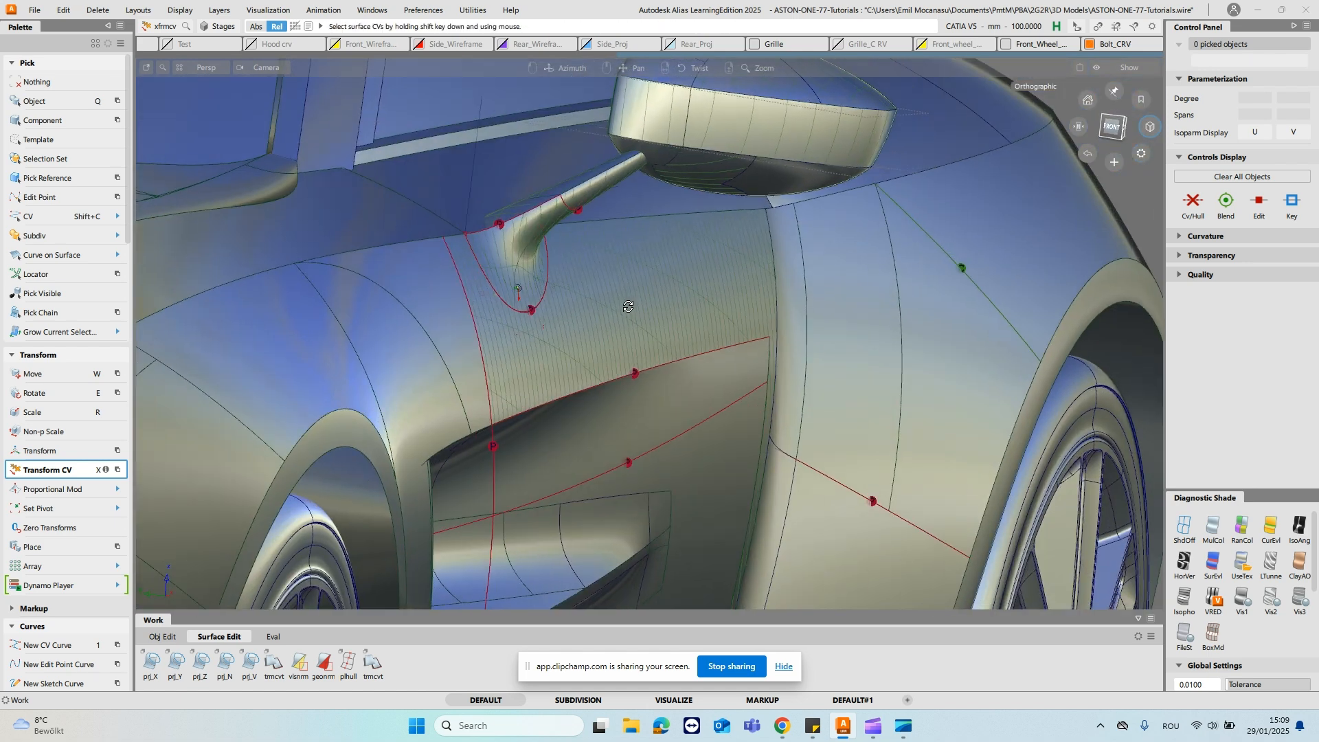
alt+shift+drag(362, 307, 686, 389)
key(ctrl+l)
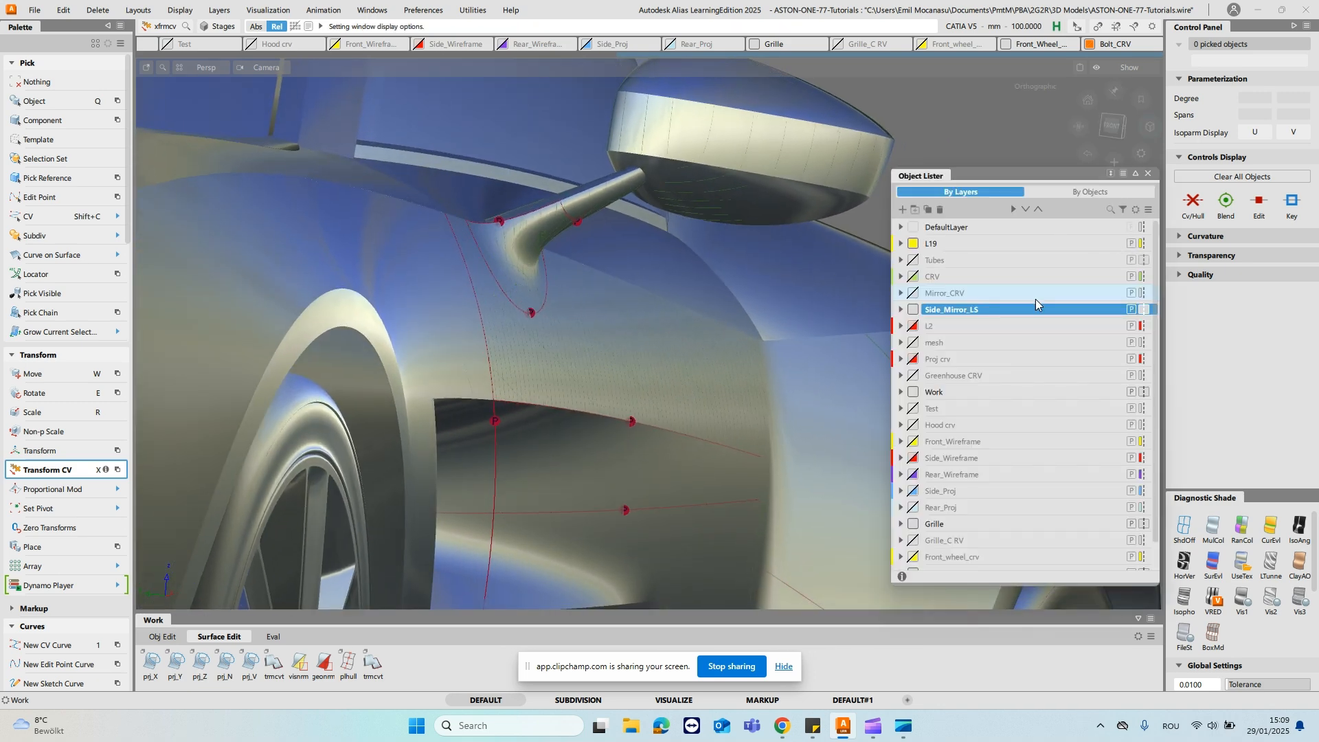
click(916, 343)
click(916, 344)
click(916, 343)
click(916, 344)
click(916, 344)
click(915, 343)
alt+shift+drag(518, 288, 234, 282)
mouse_move(716, 195)
alt+shift+mouse_down()
mouse_move(567, 155)
mouse_move(700, 193)
alt+shift+mouse_up()
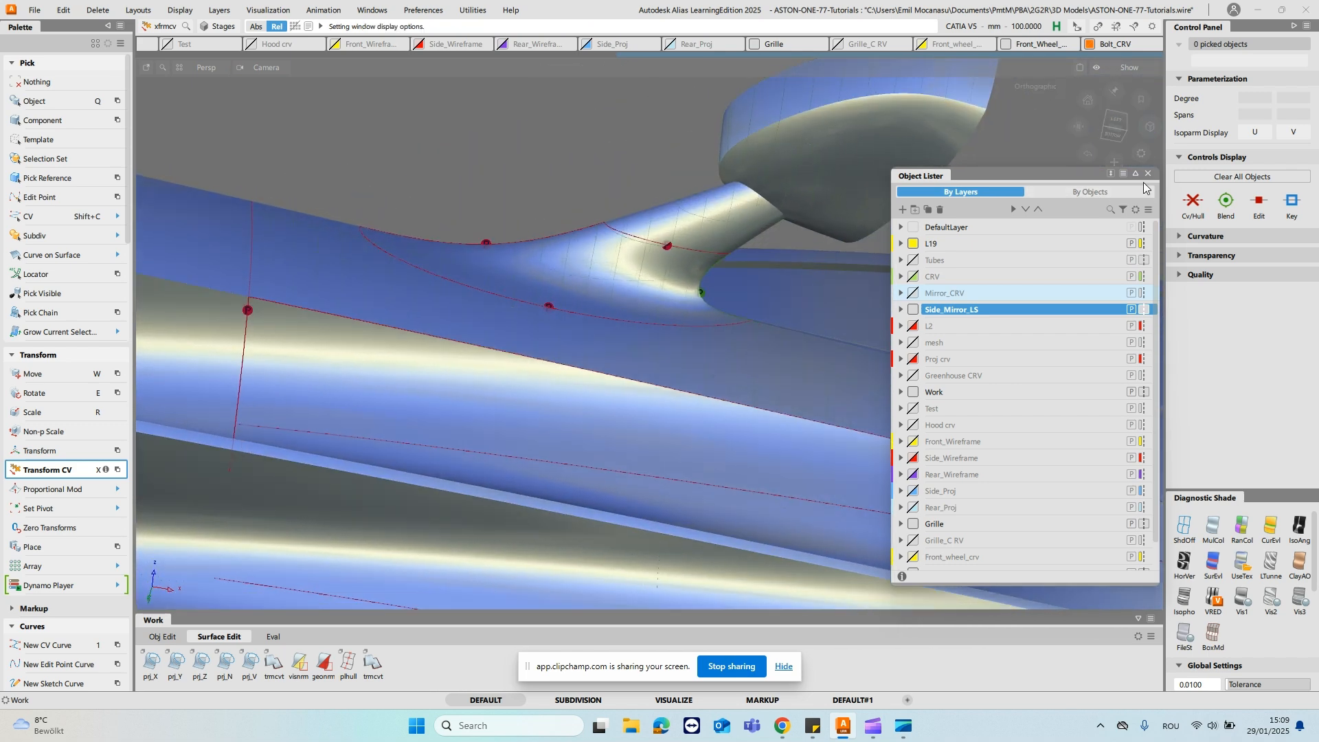
- Close the Object Lister and inspect the mirror blend from below, both in wireframe and with UseTex shading
click(1147, 173)
click(1184, 526)
alt+shift+right_drag(967, 453, 936, 343)
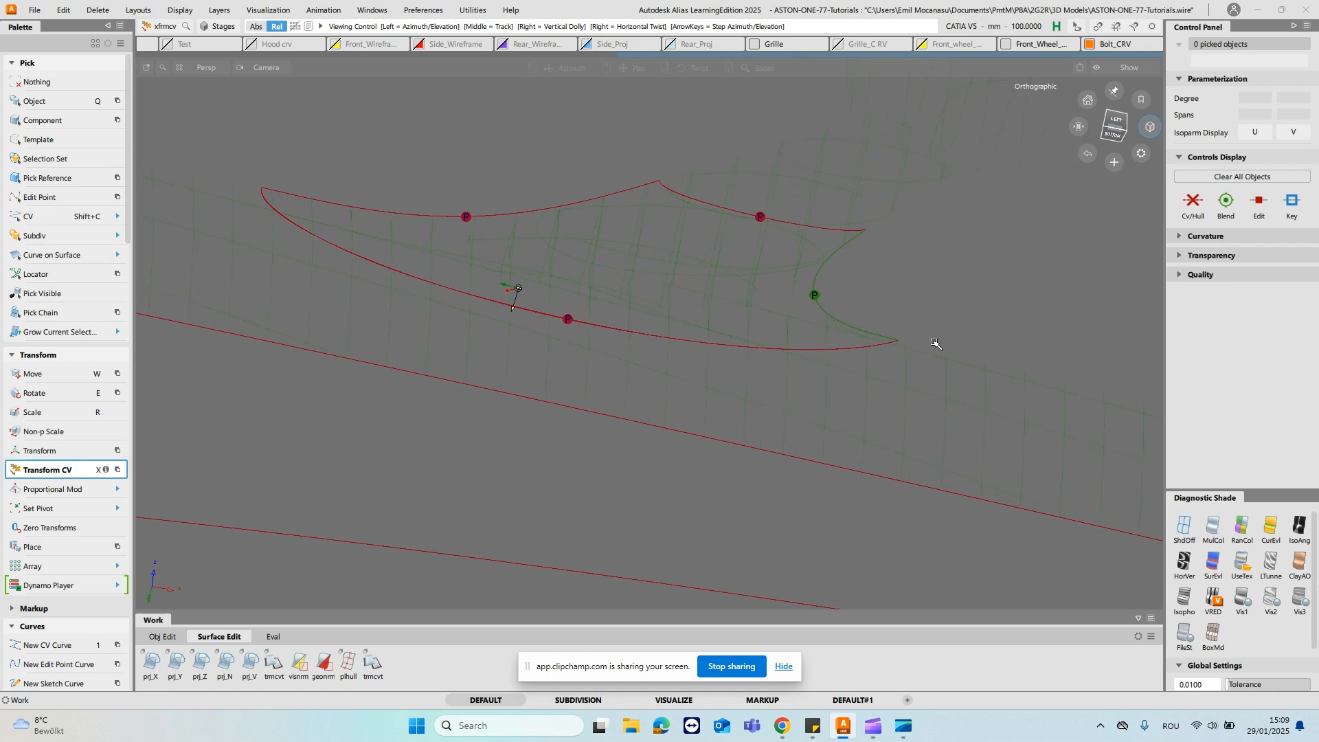
alt+shift+middle_drag(862, 301, 801, 416)
alt+shift+drag(666, 365, 749, 369)
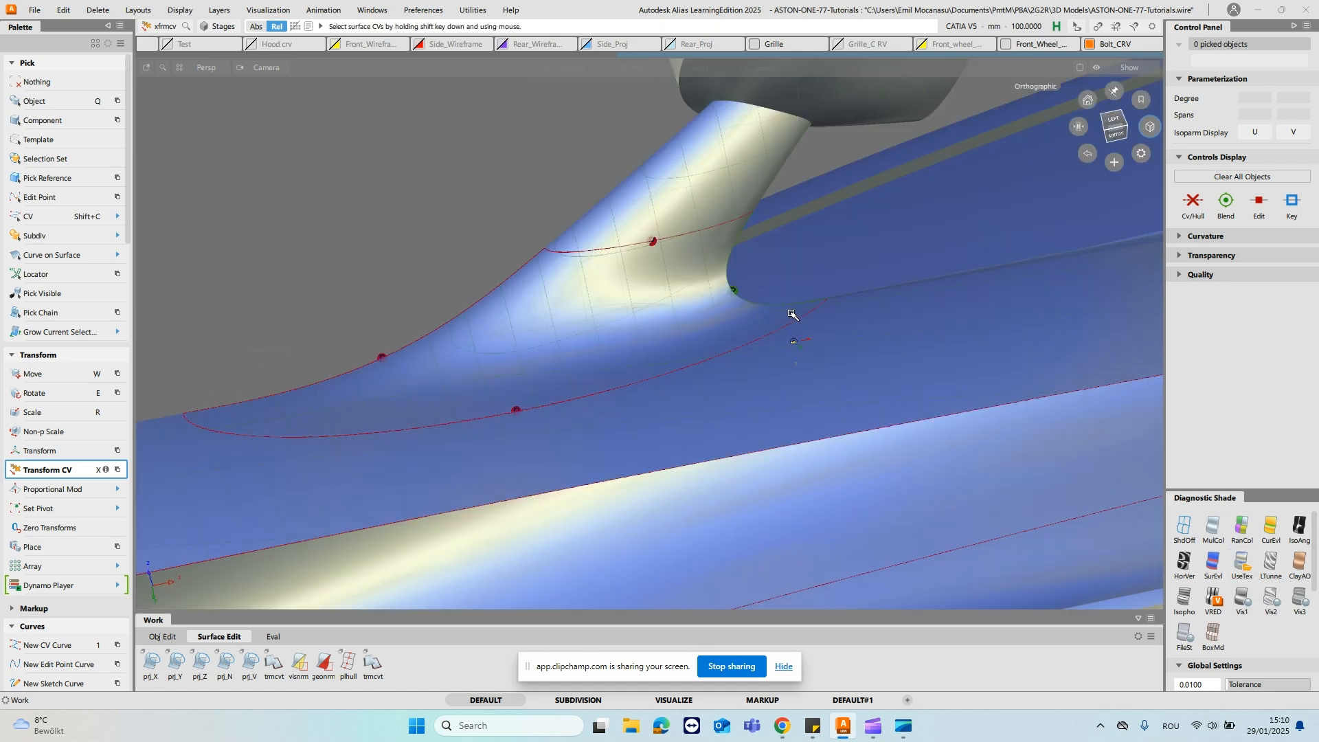
alt+shift+middle_drag(789, 316, 796, 337)
key(m)
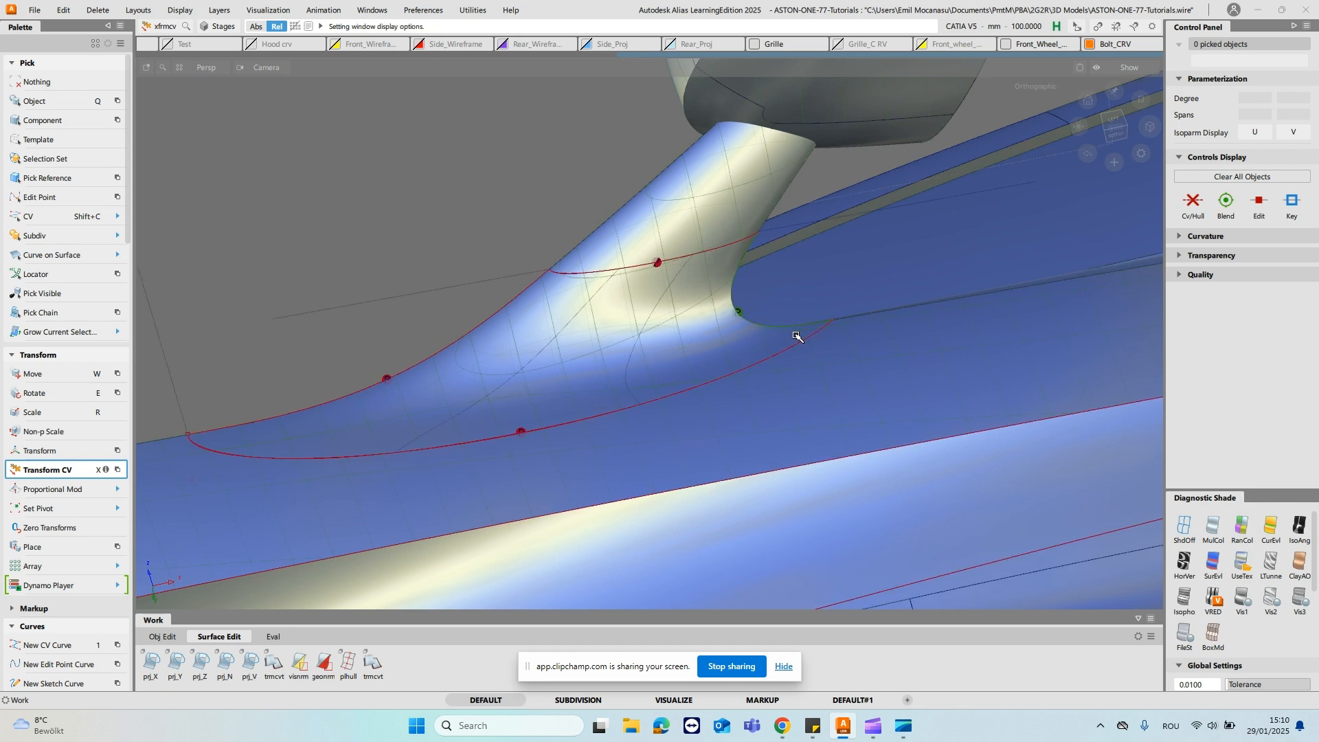
- Pick the mirror stalk surface and query the projection history of its trim curve, rail_surf#440.cos1
alt+shift+drag(798, 315, 758, 282)
ctrl+shift+click(838, 238)
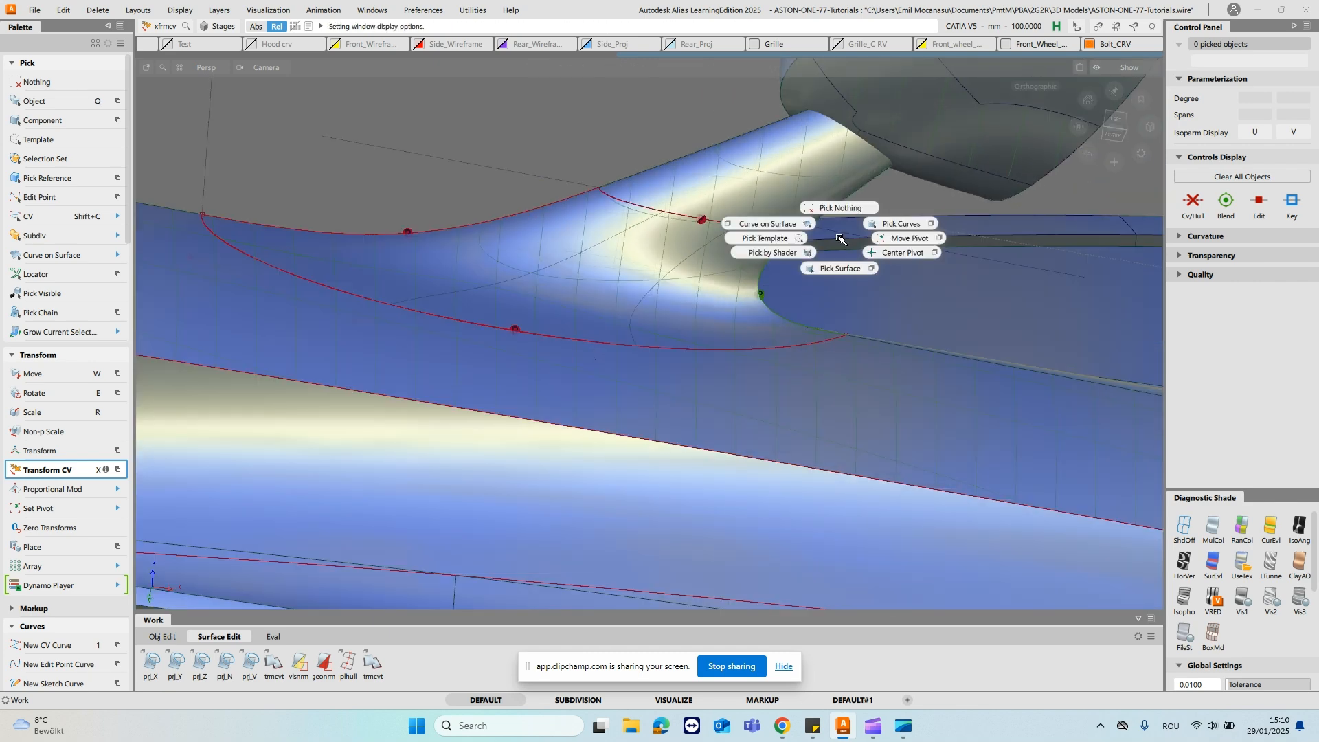
key(shift+t)
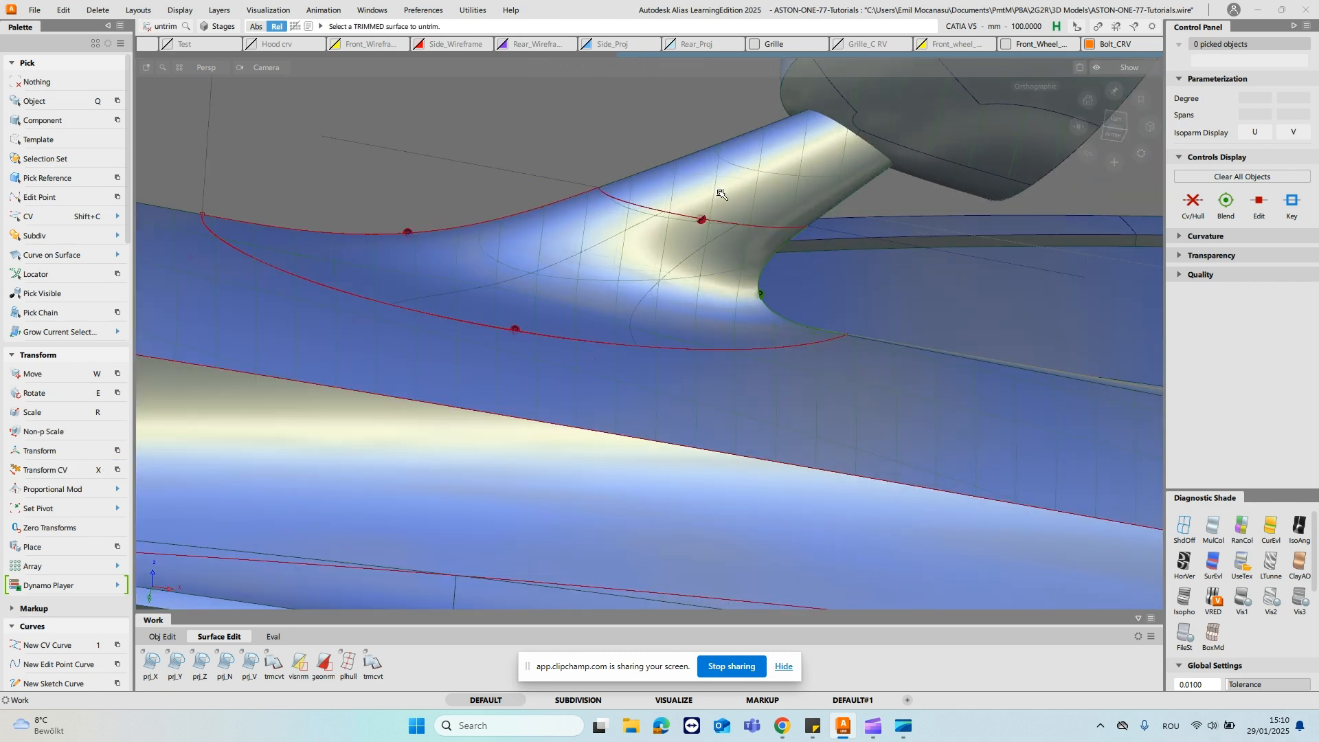
ctrl+shift+drag(699, 190, 700, 214)
click(710, 189)
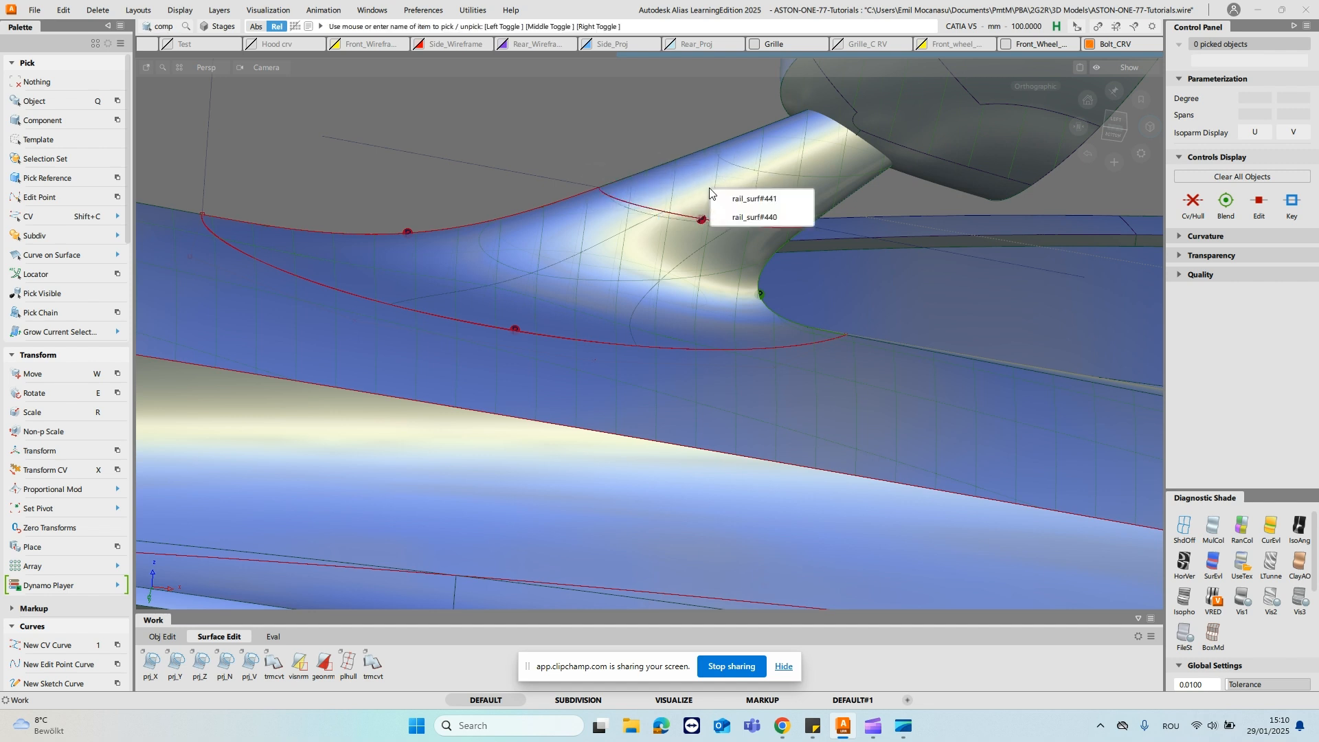
click(759, 216)
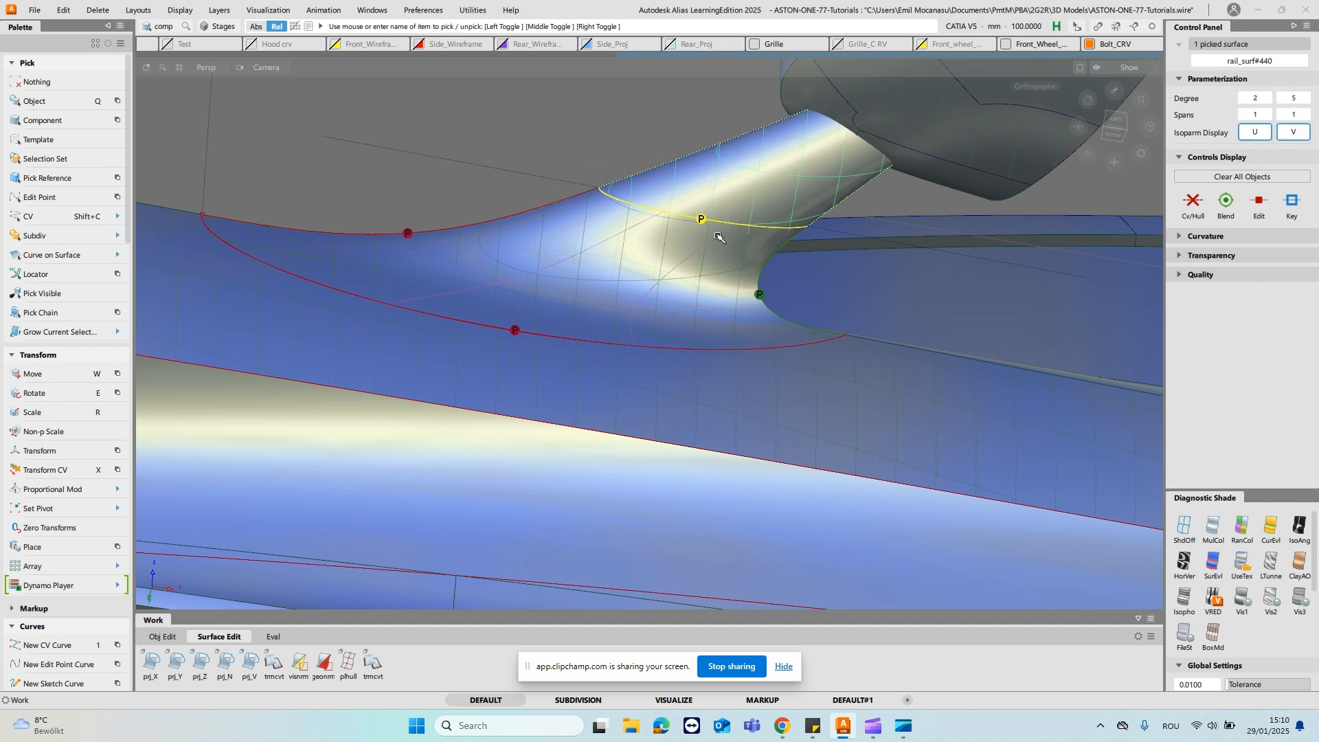
key(ctrl+q)
click(649, 210)
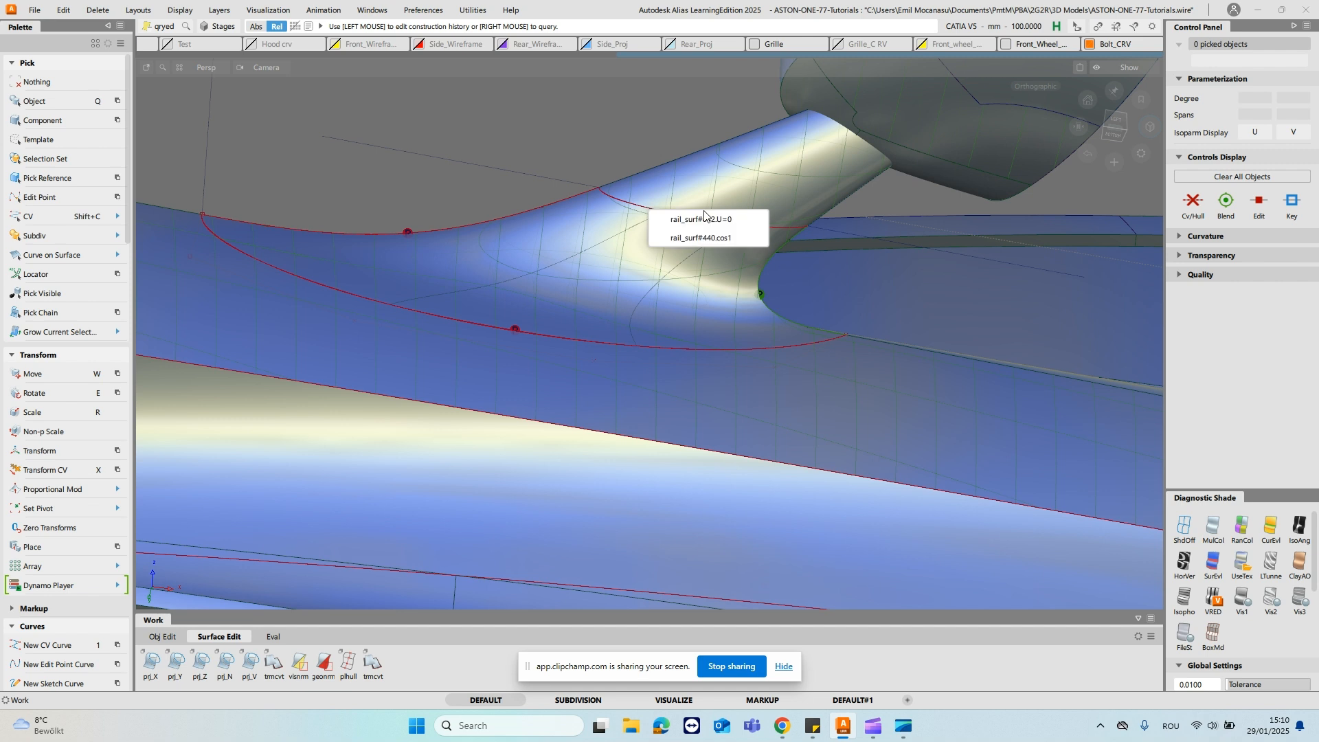
click(705, 239)
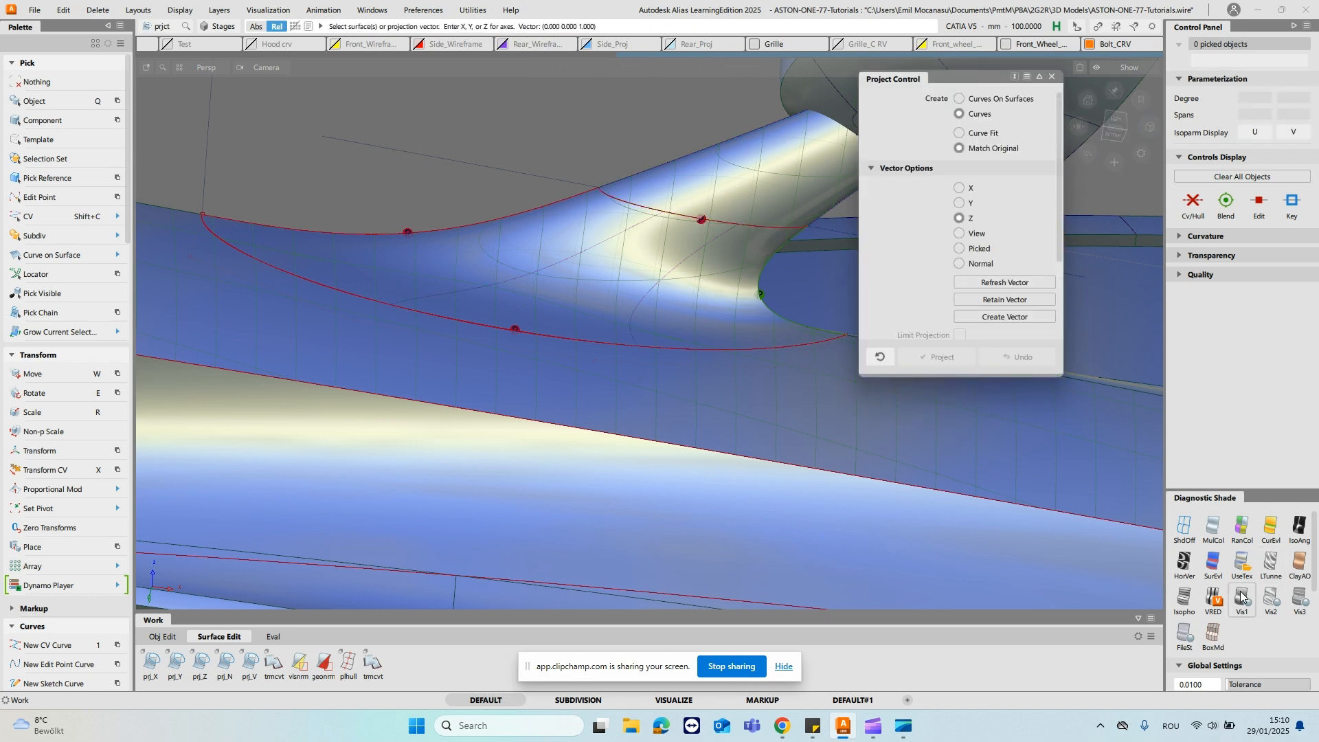
- Turn off the shading and refresh the view vector of the stalk's projected trim curve from the current view
click(1184, 529)
alt+shift+middle_drag(648, 212, 545, 241)
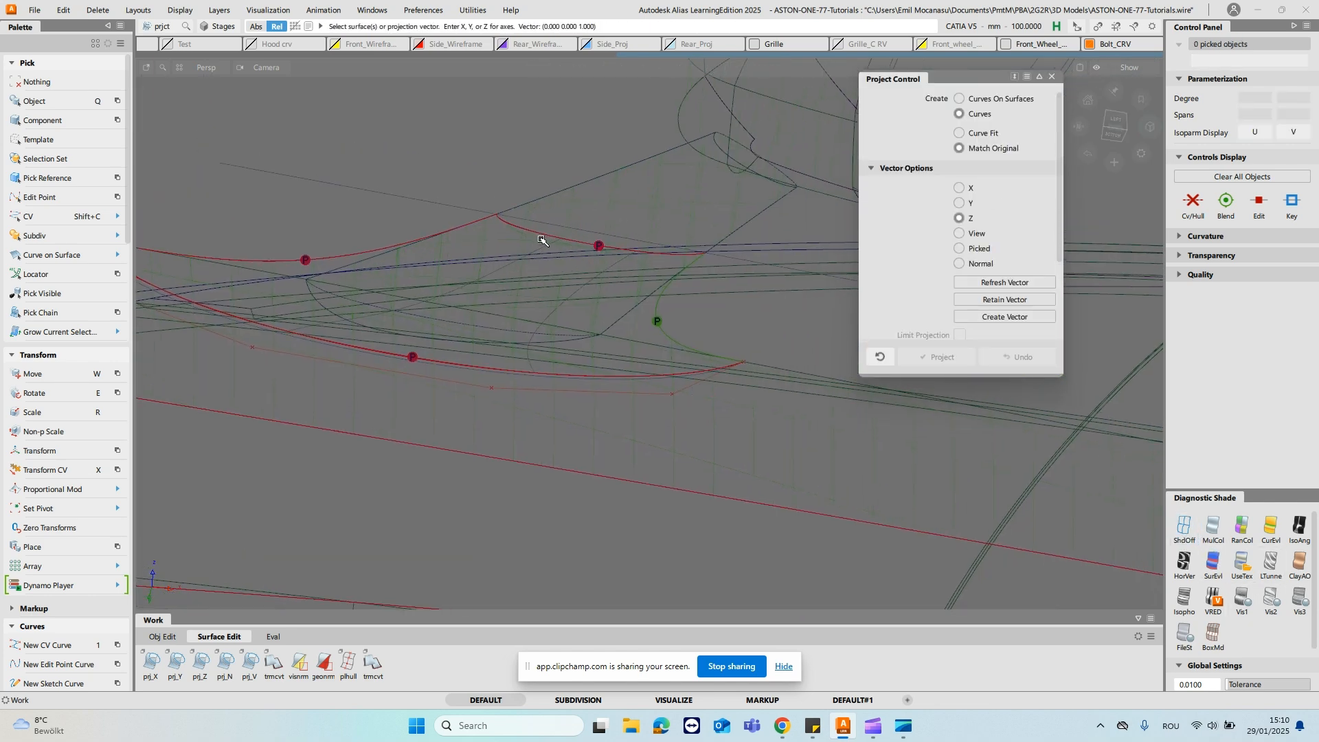
click(538, 234)
click(605, 265)
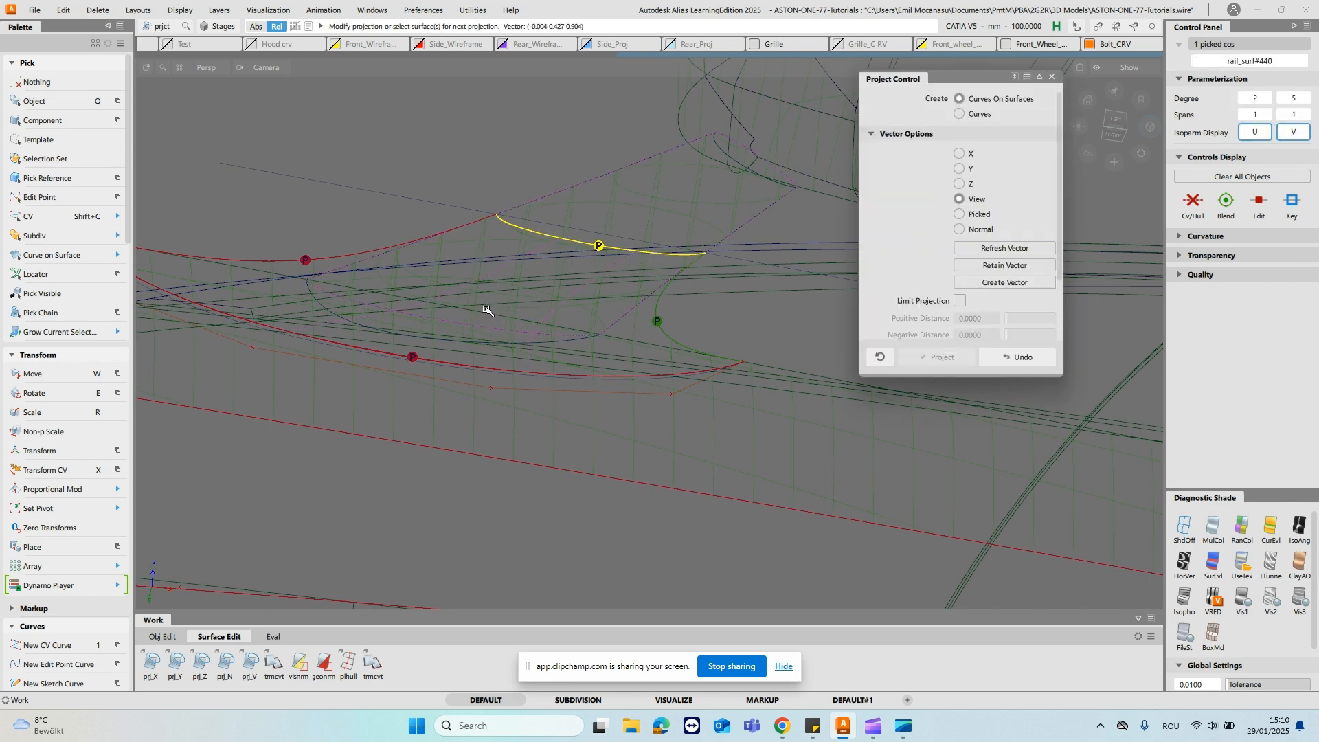
alt+shift+drag(621, 283, 569, 254)
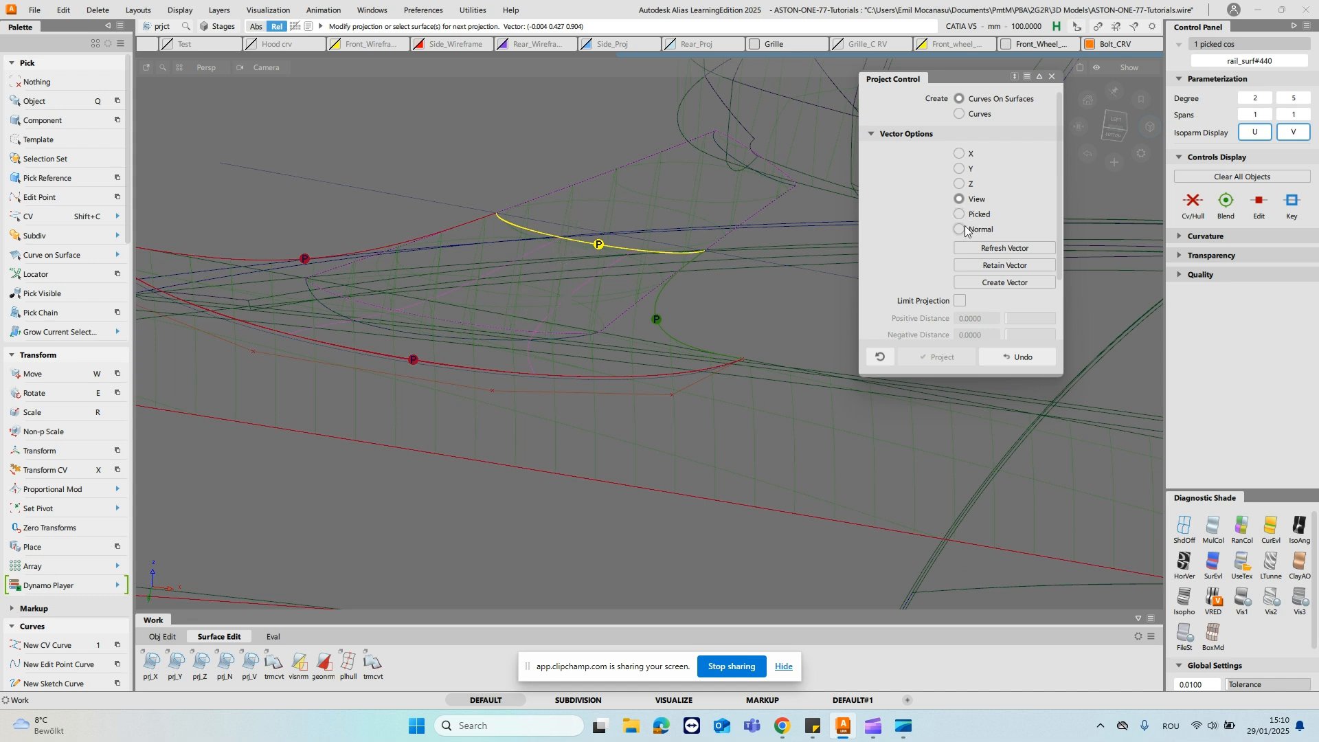
click(1011, 254)
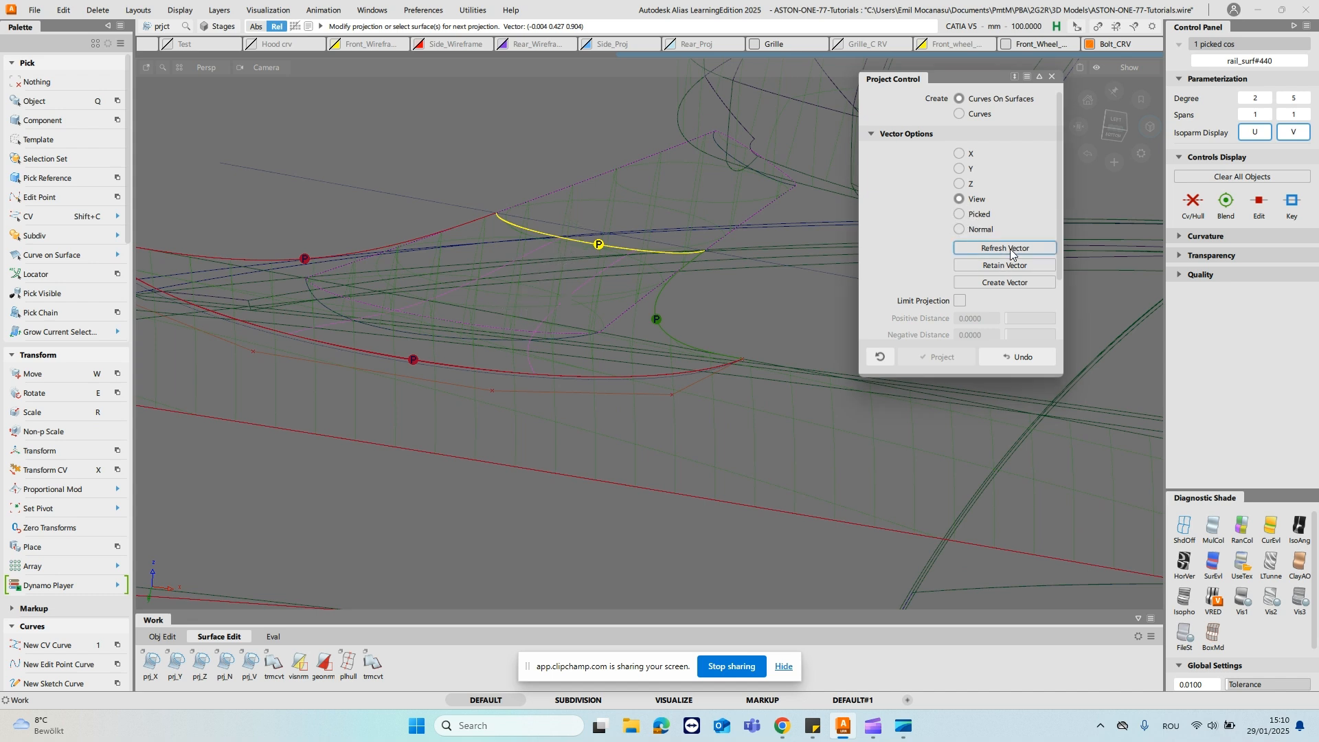
ctrl+shift+drag(531, 277, 598, 144)
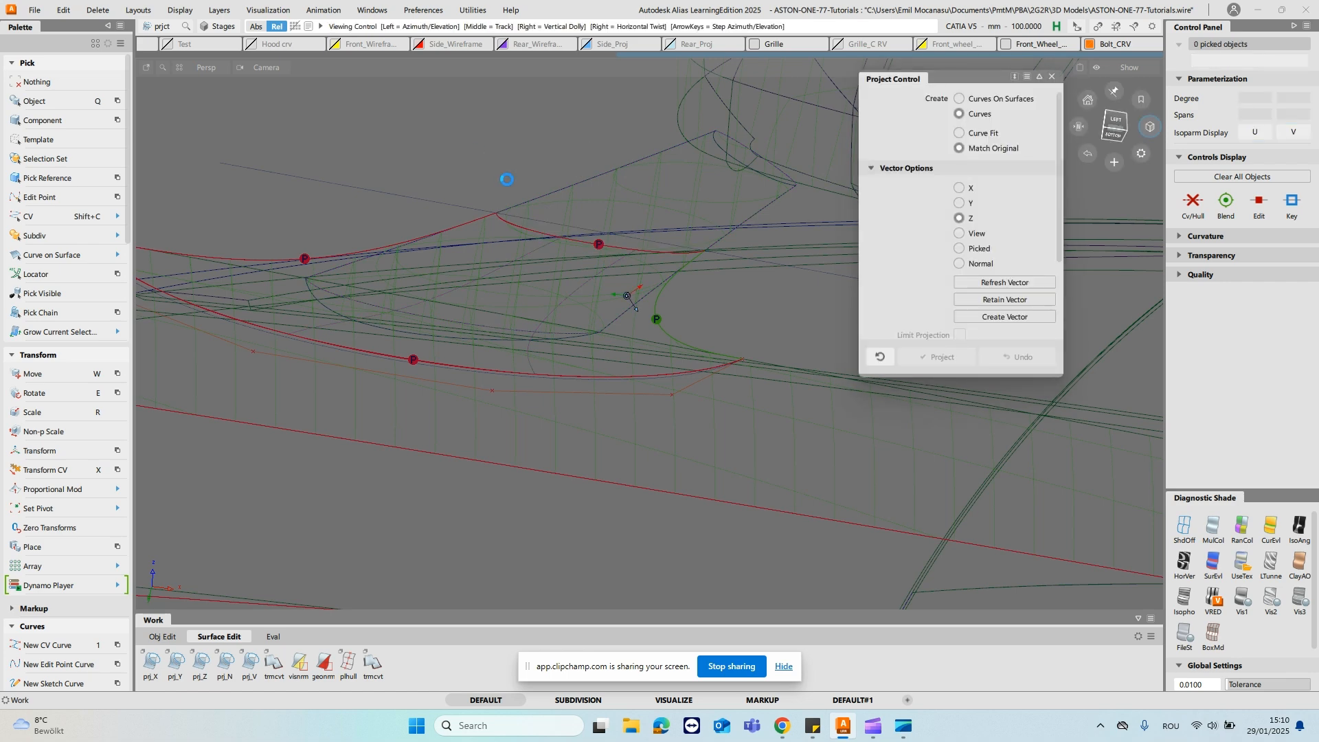
alt+shift+drag(506, 177, 575, 214)
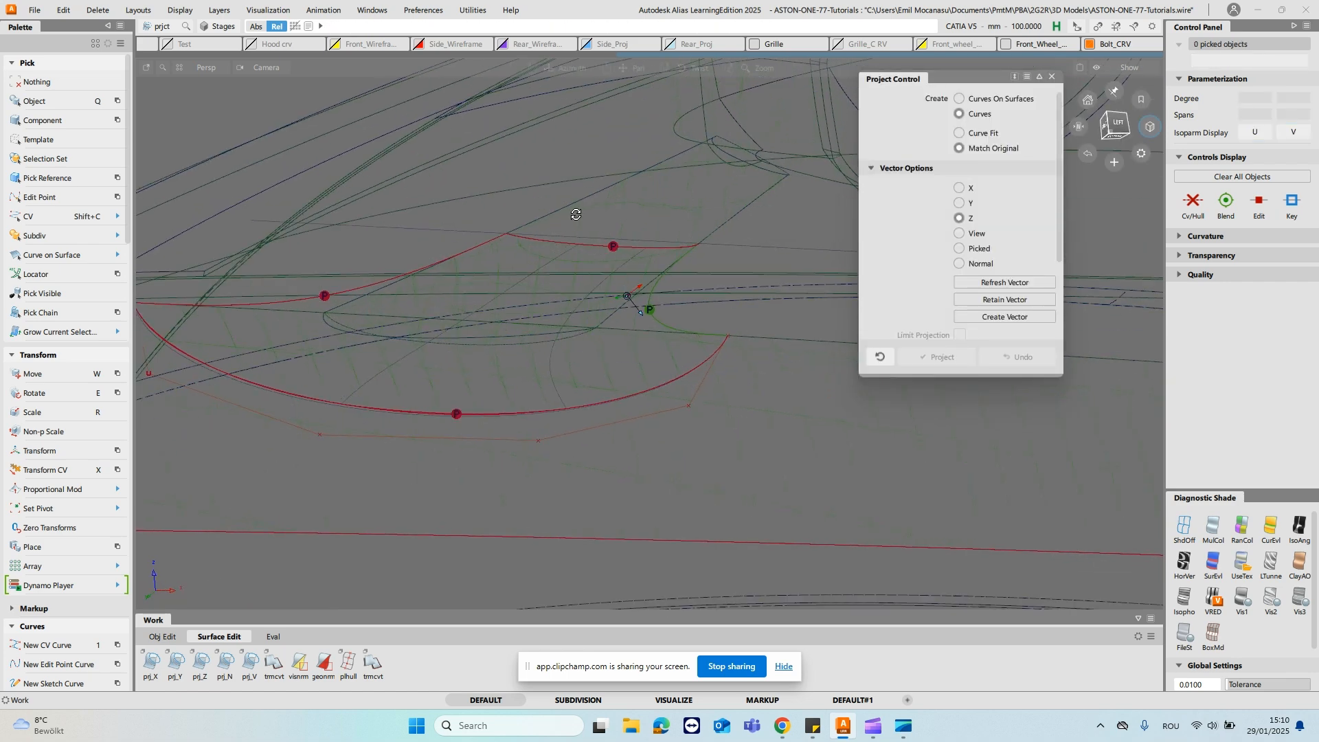
- Shade the model with UseTex, inspect the stalk and door blend from several angles, and close the projection settings
click(1241, 562)
mouse_move(628, 347)
alt+shift+mouse_down()
mouse_move(661, 229)
mouse_move(615, 328)
alt+shift+mouse_up()
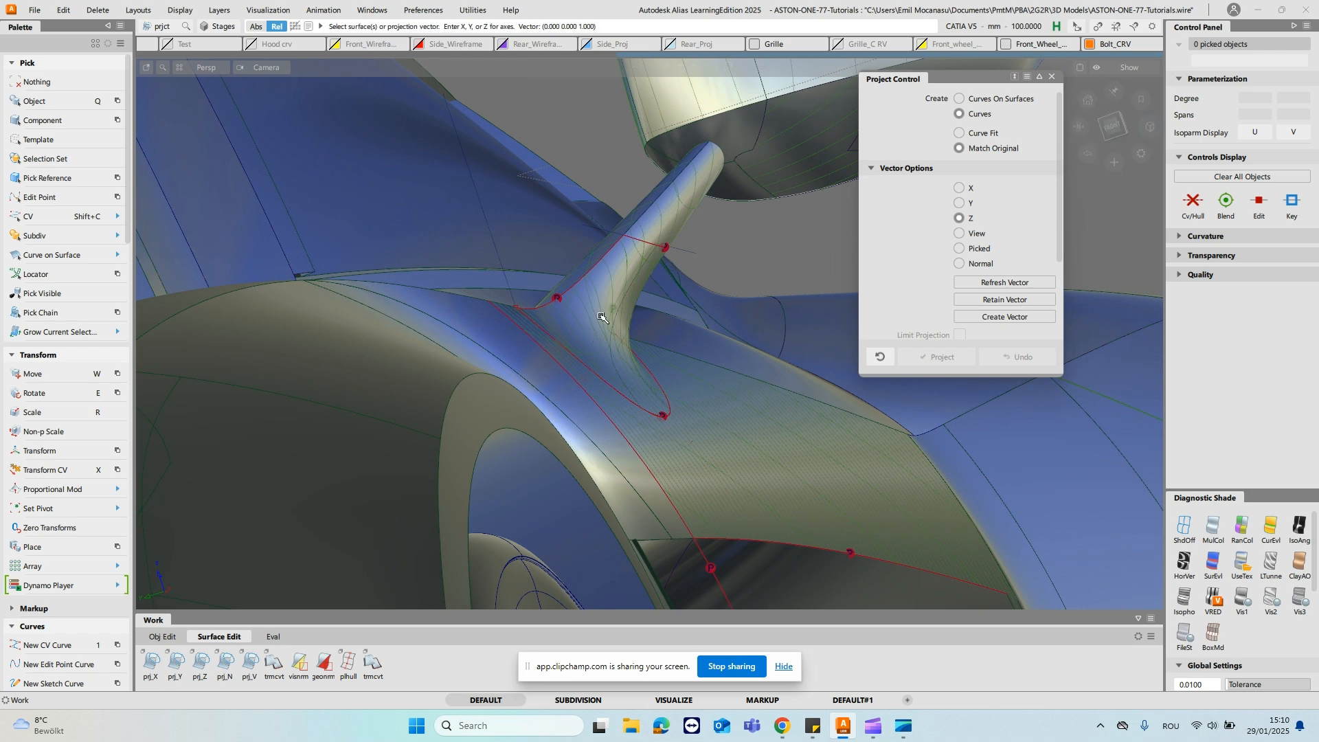
alt+shift+drag(740, 368, 376, 405)
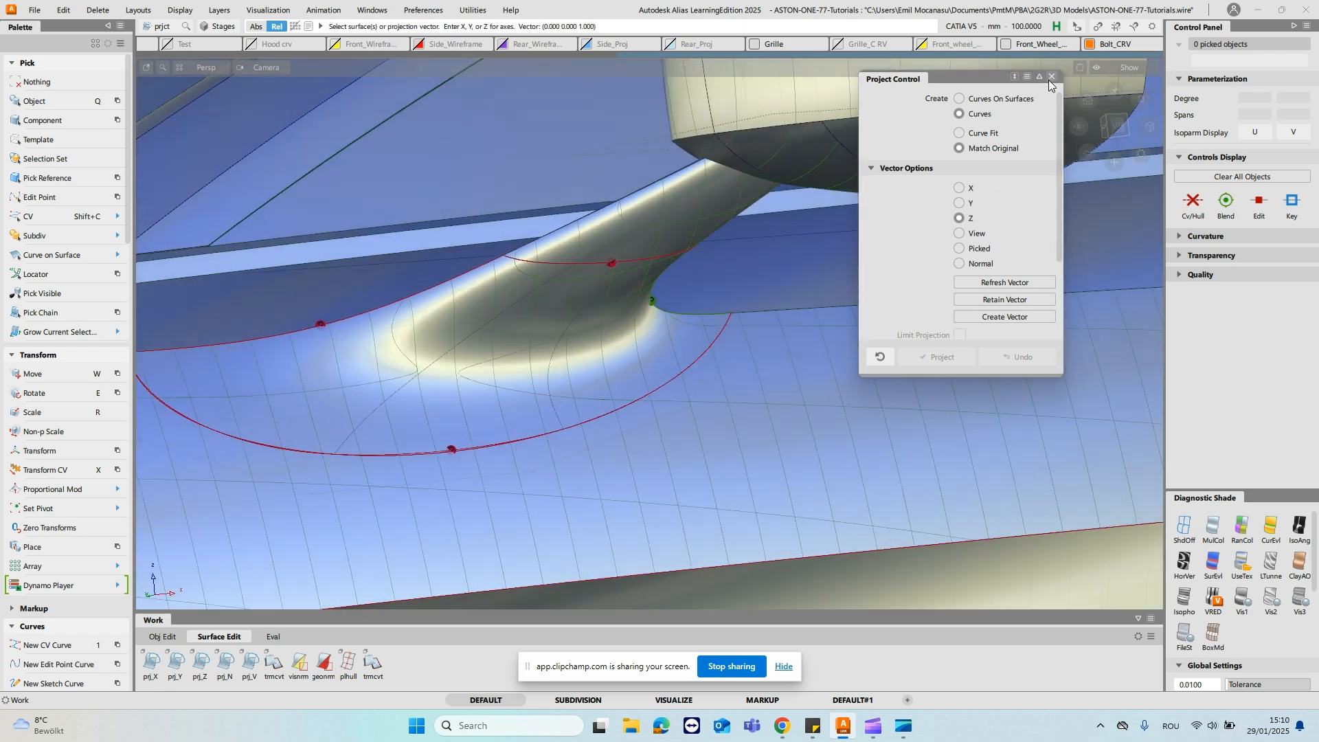
click(1052, 77)
- In an unshaded side view, slide the two lower middle CVs of the blend's lower boundary curve along their hulls
click(1114, 126)
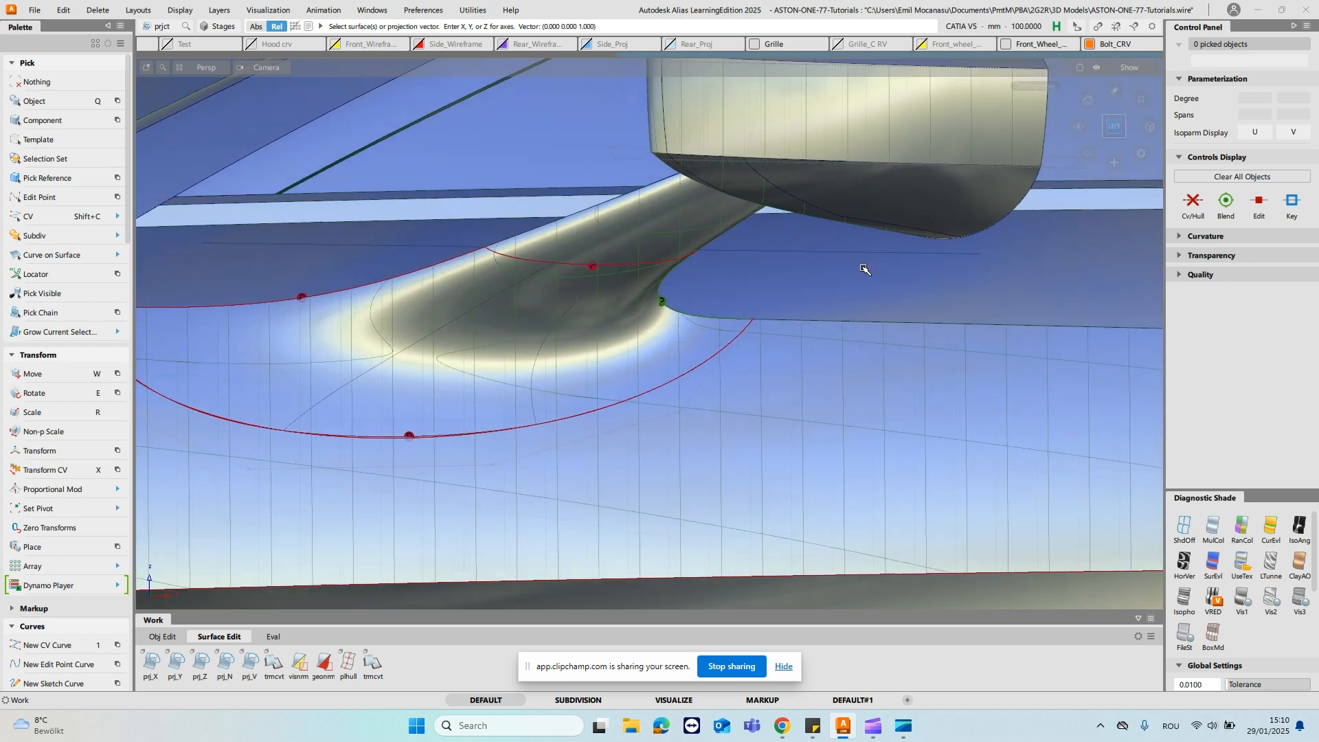
alt+shift+middle_drag(739, 391, 831, 390)
click(1183, 529)
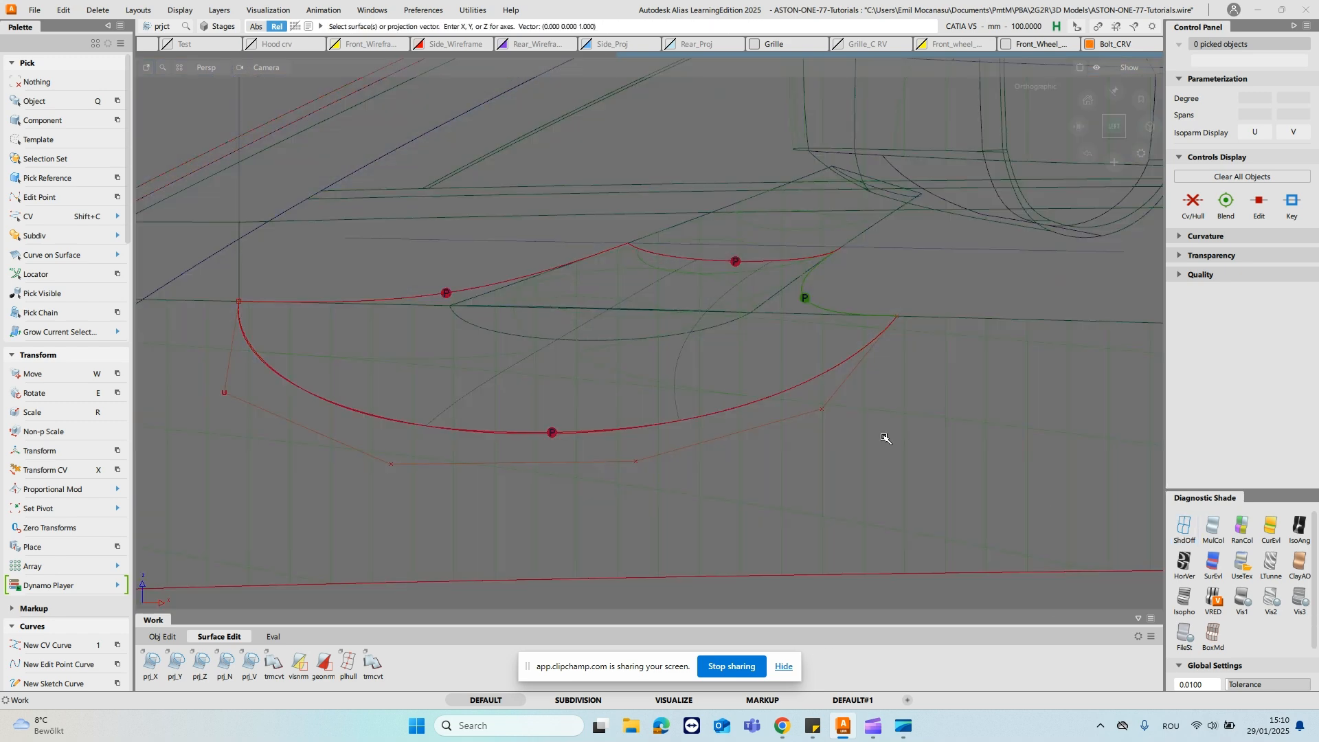
key(shift+c)
drag(589, 427, 735, 487)
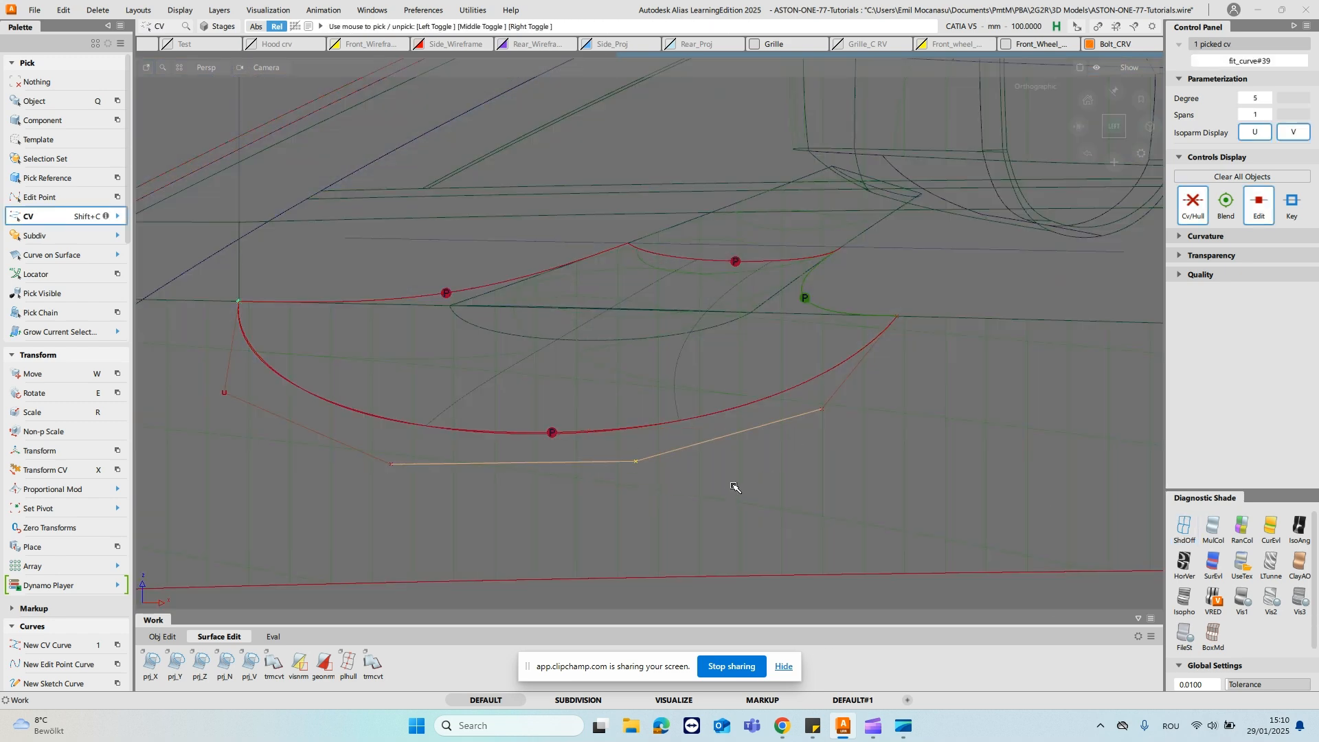
key(x)
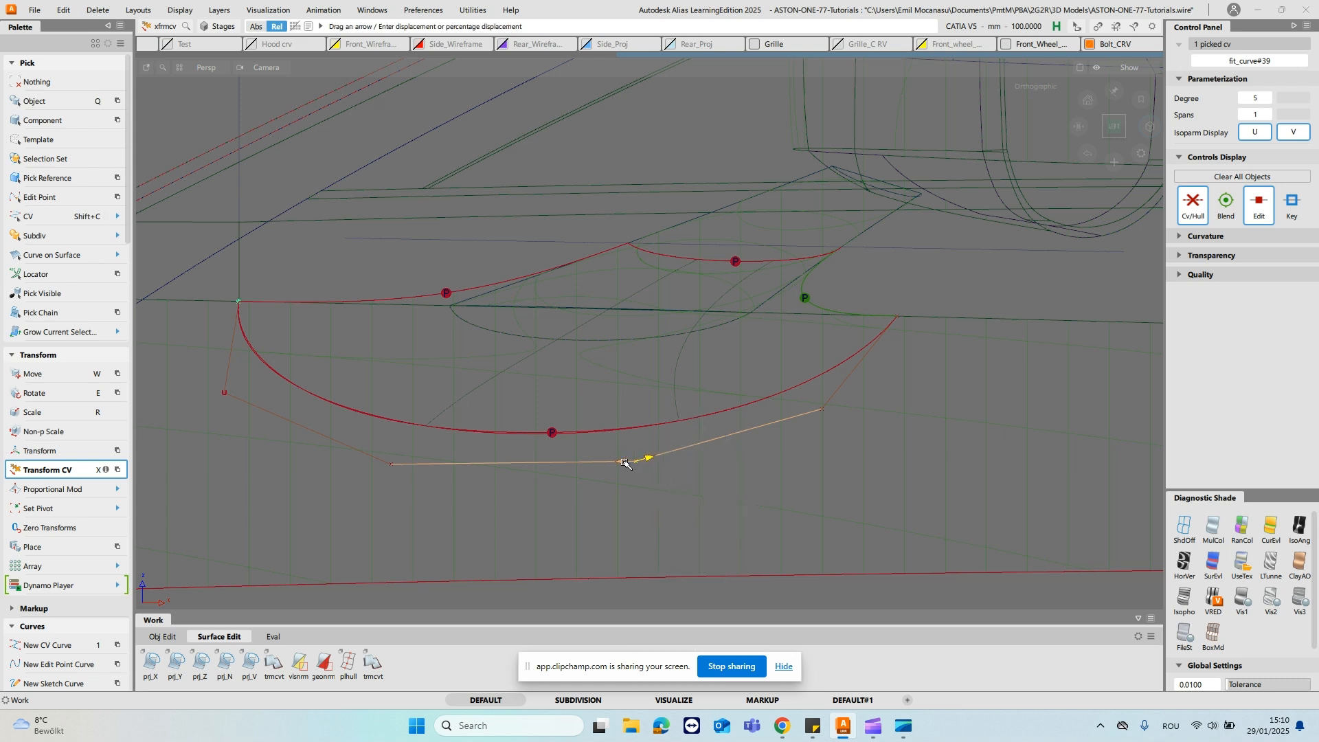
drag(519, 491, 1150, 577)
drag(586, 501, 1266, 593)
click(391, 465)
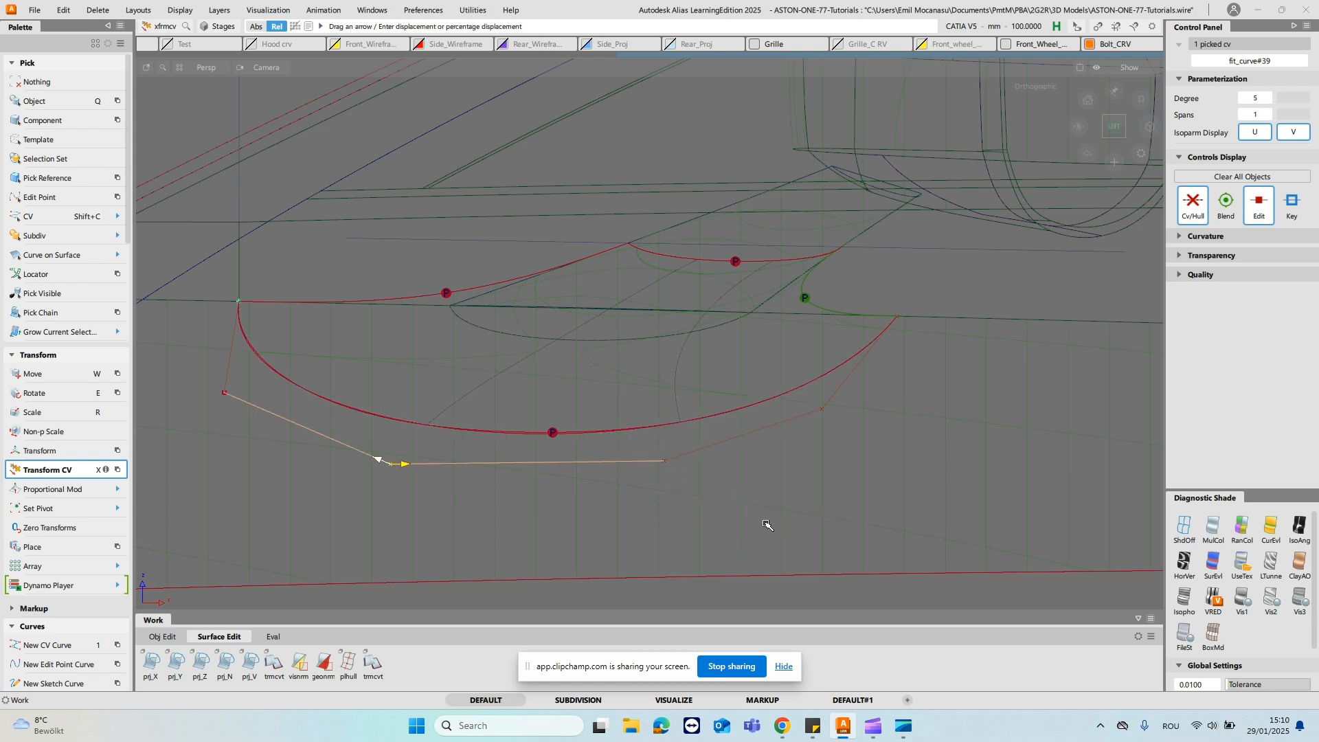
drag(744, 517, 659, 468)
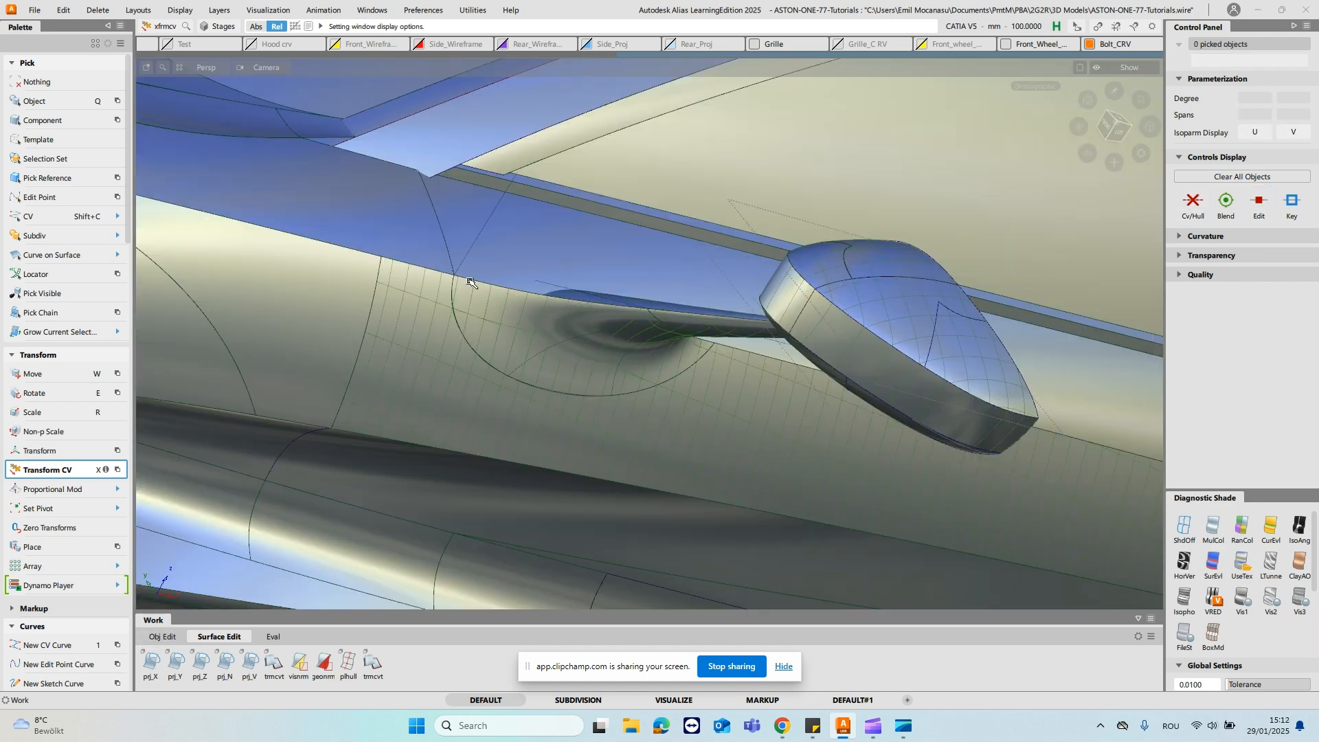
- Inspect the shaded mirror housing, stalk and door blend from above, the front and close up
alt+shift+drag(557, 356, 498, 377)
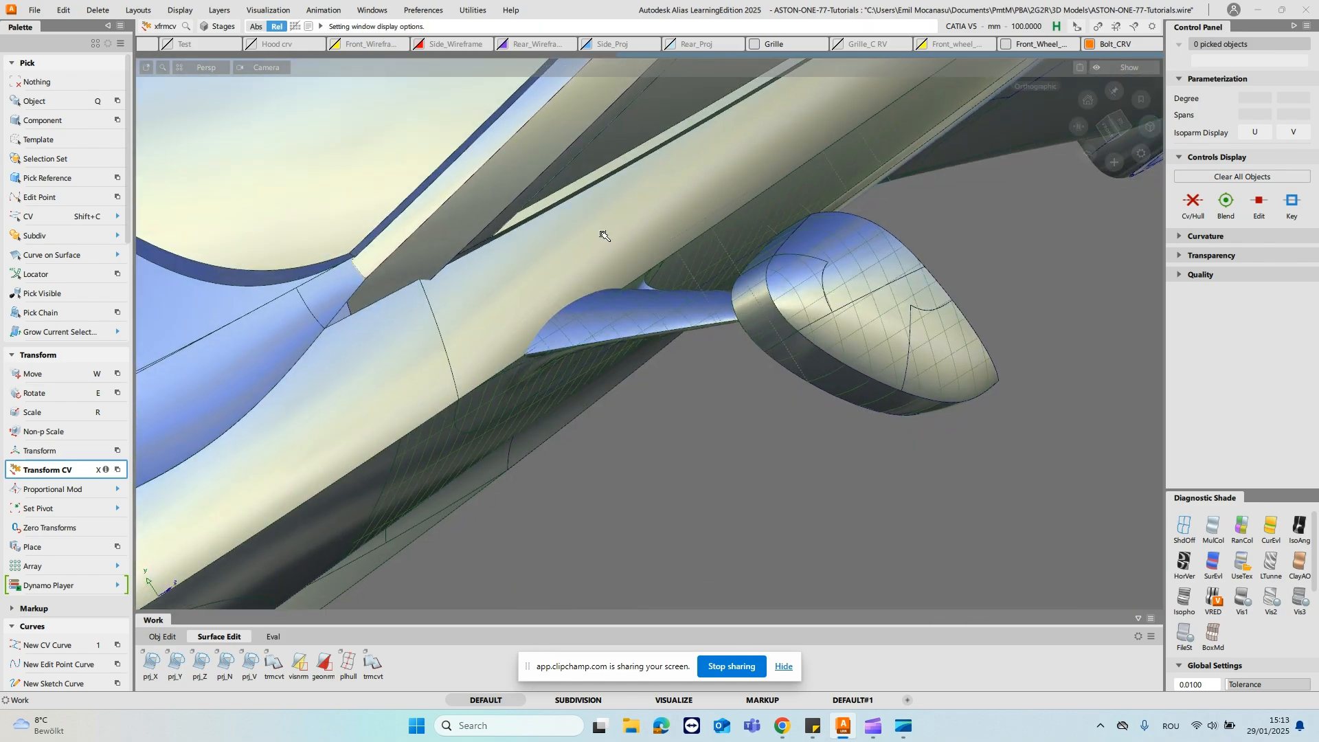
alt+shift+drag(444, 236, 737, 338)
alt+shift+drag(770, 504, 626, 335)
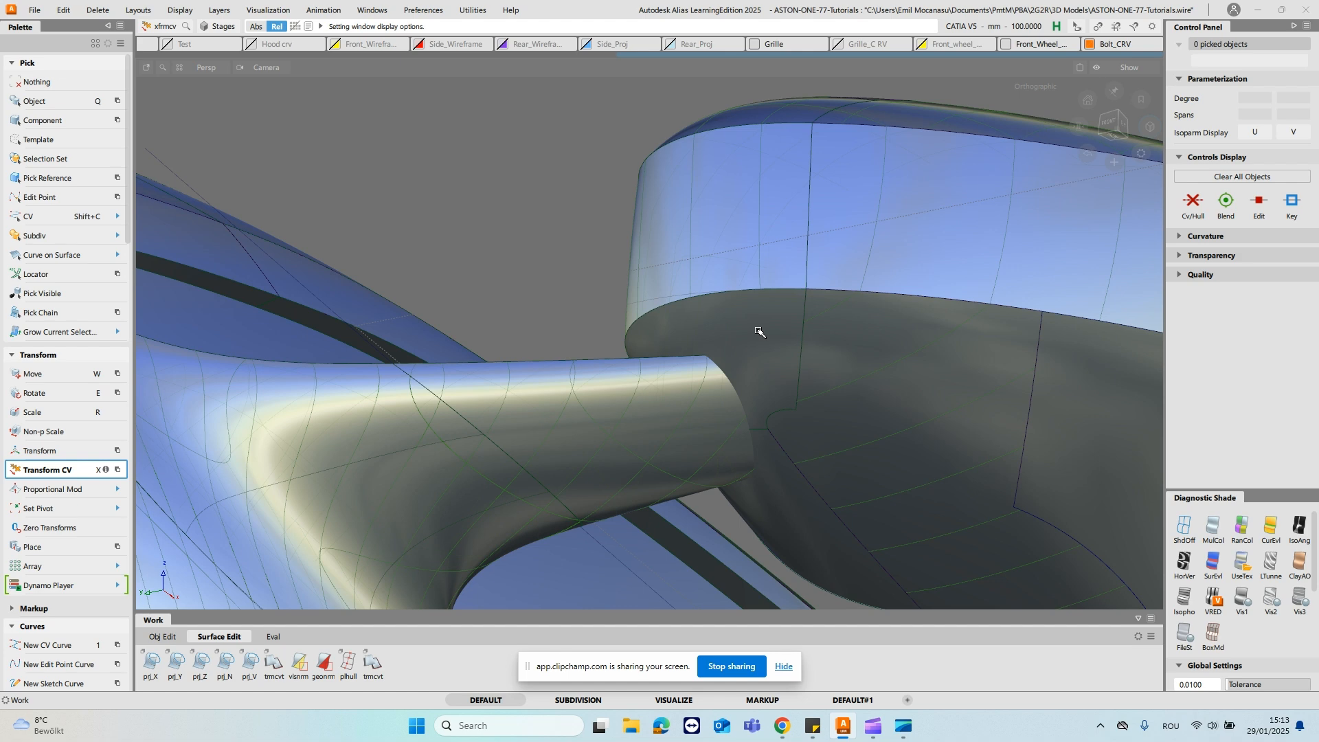
alt+shift+drag(618, 182, 678, 321)
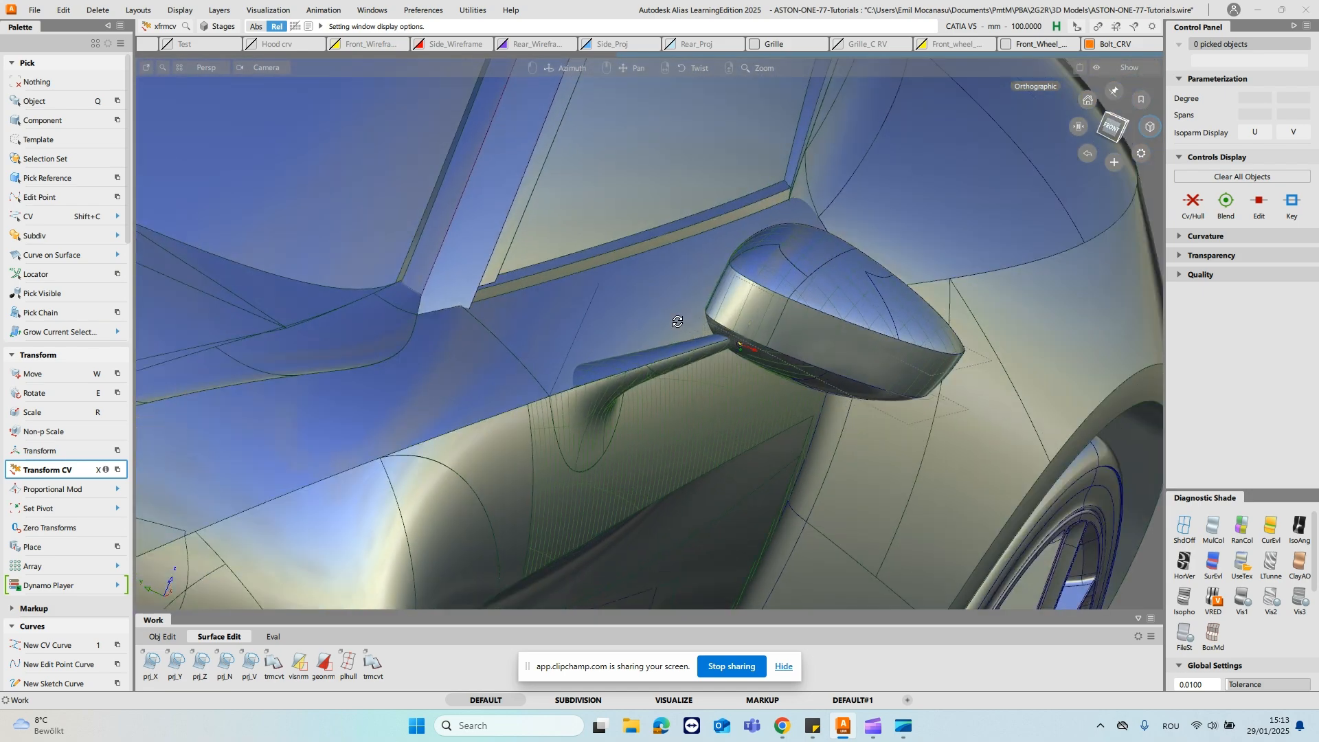
alt+shift+drag(791, 347, 671, 245)
- Try projecting a curve along the view direction onto the mirror stalk, from above and from below
click(254, 661)
click(715, 254)
key(space)
click(879, 223)
alt+shift+drag(875, 167, 804, 18)
key(ctrl+z)
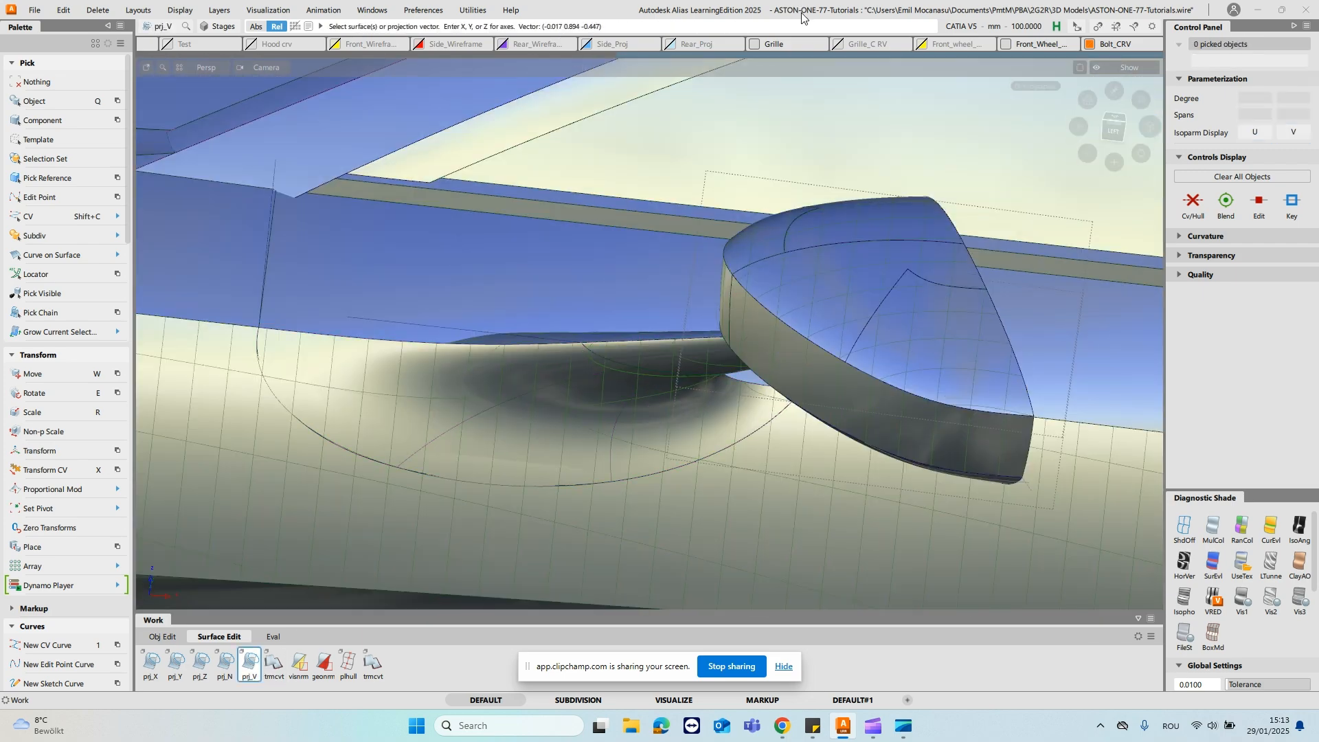
alt+shift+drag(654, 142, 642, 261)
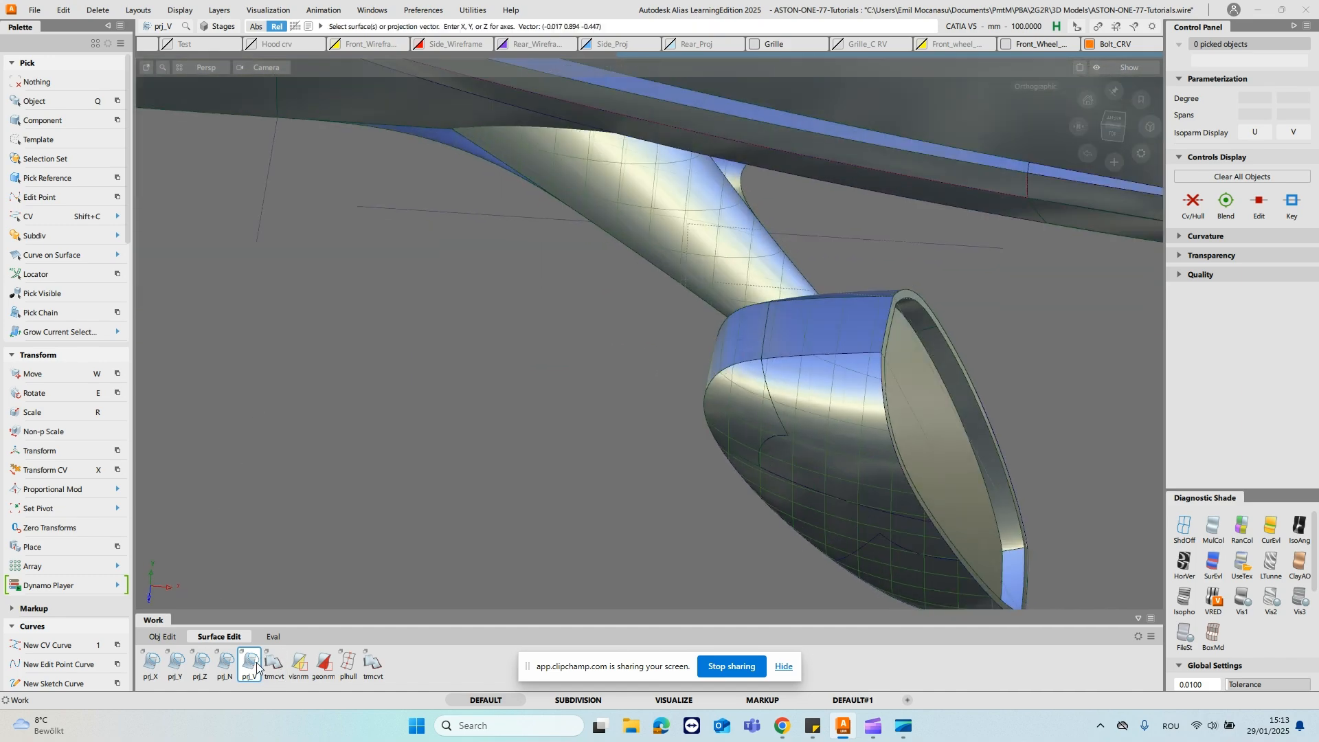
alt+shift+drag(725, 256, 723, 196)
click(701, 209)
key(space)
click(824, 191)
alt+shift+drag(820, 180, 757, 206)
key(ctrl+z)
- Fit a single-span degree 5 curve to the stalk's trim curve on surface, rail_surf#441.cos1
alt+shift+drag(565, 188, 598, 271)
click(647, 254)
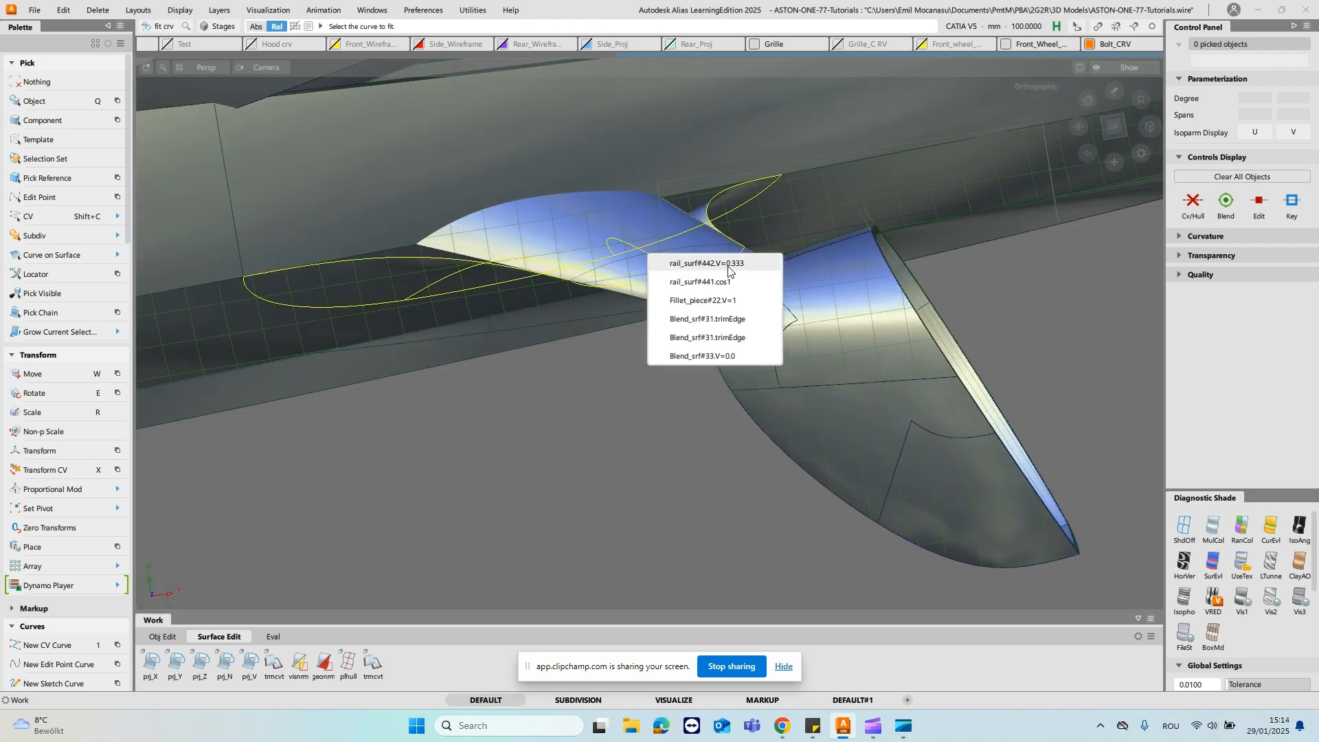
click(726, 281)
alt+shift+drag(568, 309, 626, 230)
ctrl+shift+drag(623, 257, 736, 255)
click(637, 253)
click(628, 277)
ctrl+shift+drag(674, 274, 674, 300)
click(691, 300)
alt+shift+drag(748, 326, 540, 279)
- Isolate the fitted curve with the blend's two side rail curves and remove the fitted curve's construction history
click(592, 215)
alt+shift+drag(636, 210, 779, 160)
click(834, 253)
ctrl+shift+drag(613, 172, 710, 223)
click(621, 223)
ctrl+shift+right_drag(710, 224, 695, 227)
click(695, 227)
alt+shift+drag(694, 227, 824, 295)
ctrl+shift+drag(626, 243, 660, 307)
click(661, 262)
ctrl+shift+drag(617, 294, 660, 292)
ctrl+alt+click(559, 293)
ctrl+shift+middle_drag(649, 323, 574, 338)
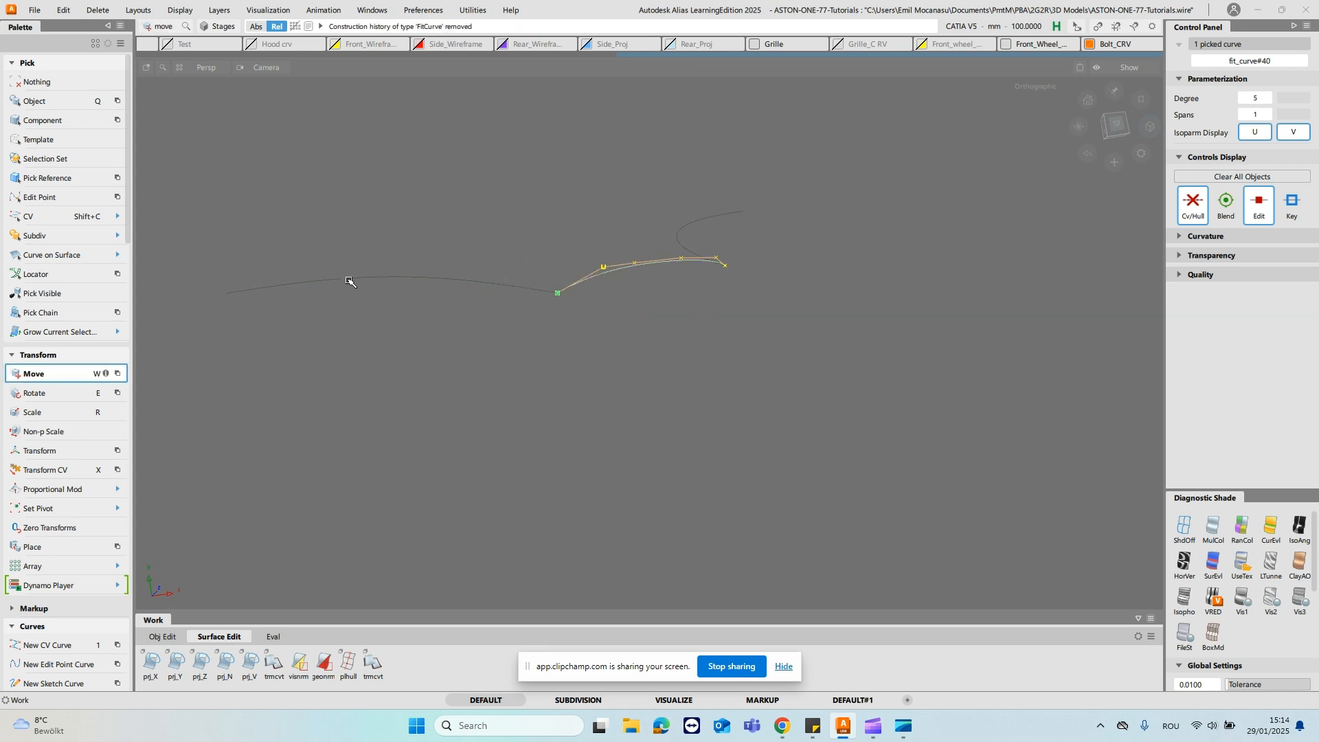
- Move, scale and stretch the fitted curve so it spans the outer ends of the two side rail curves
alt+shift+drag(569, 204, 678, 189)
key(r)
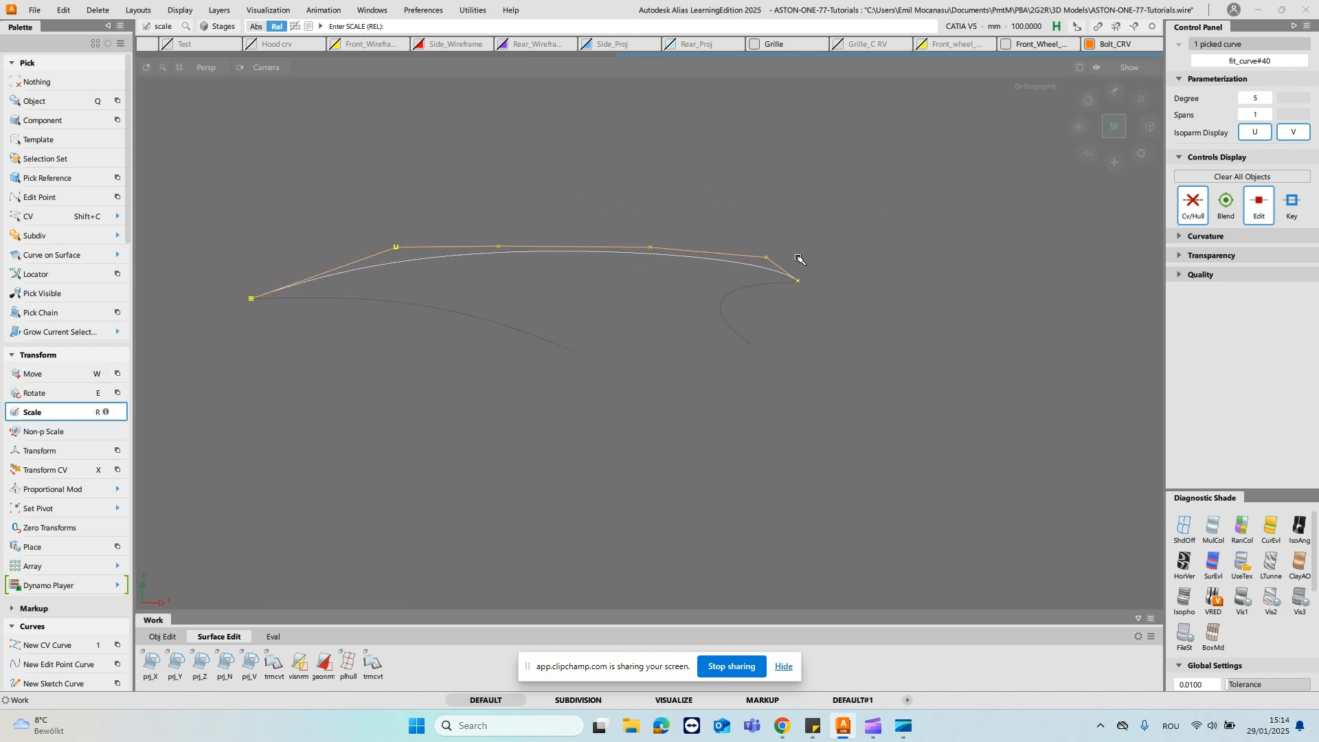
ctrl+shift+middle_drag(787, 236, 764, 264)
ctrl+click(734, 294)
click(857, 252)
alt+shift+middle_drag(550, 227, 709, 271)
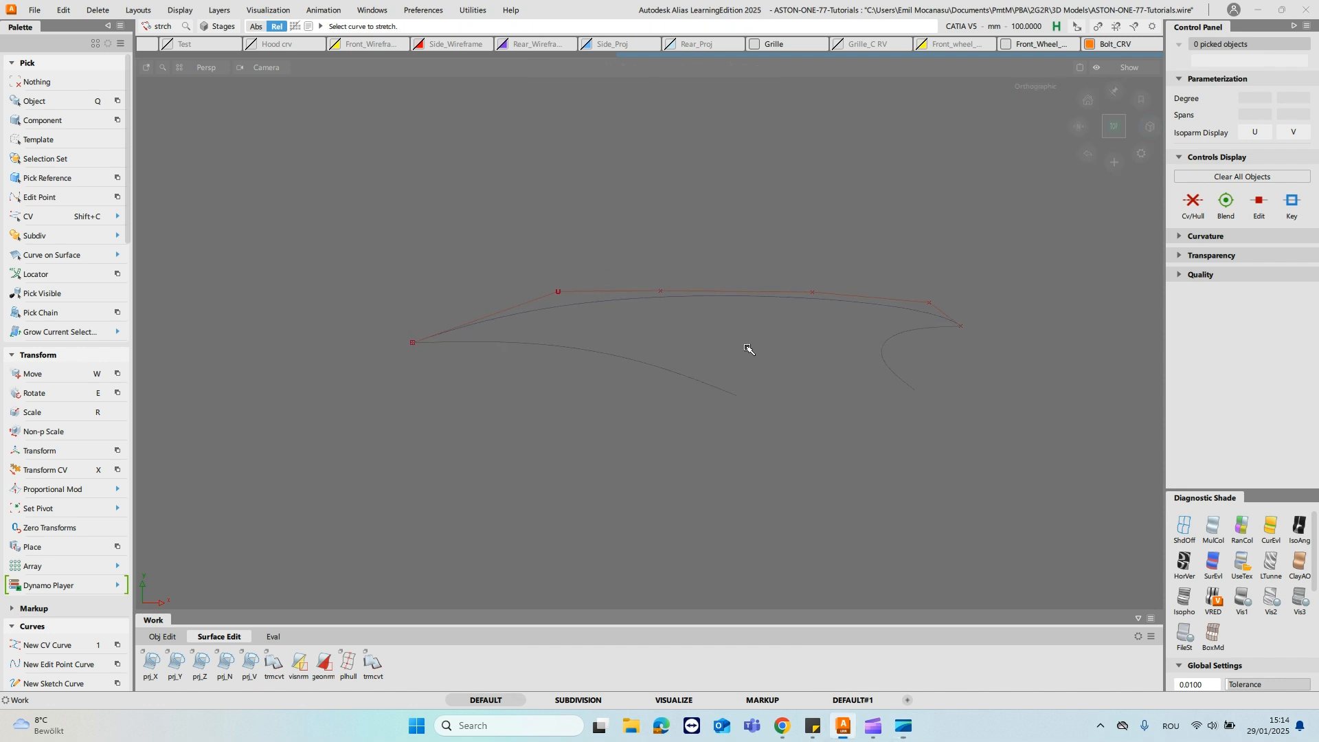
ctrl+shift+right_drag(766, 317, 732, 278)
click(684, 265)
- Show the door and stalk surfaces again alongside the isolated curves
ctrl+shift+drag(675, 307, 693, 186)
click(810, 384)
key(h)
key(shift+h)
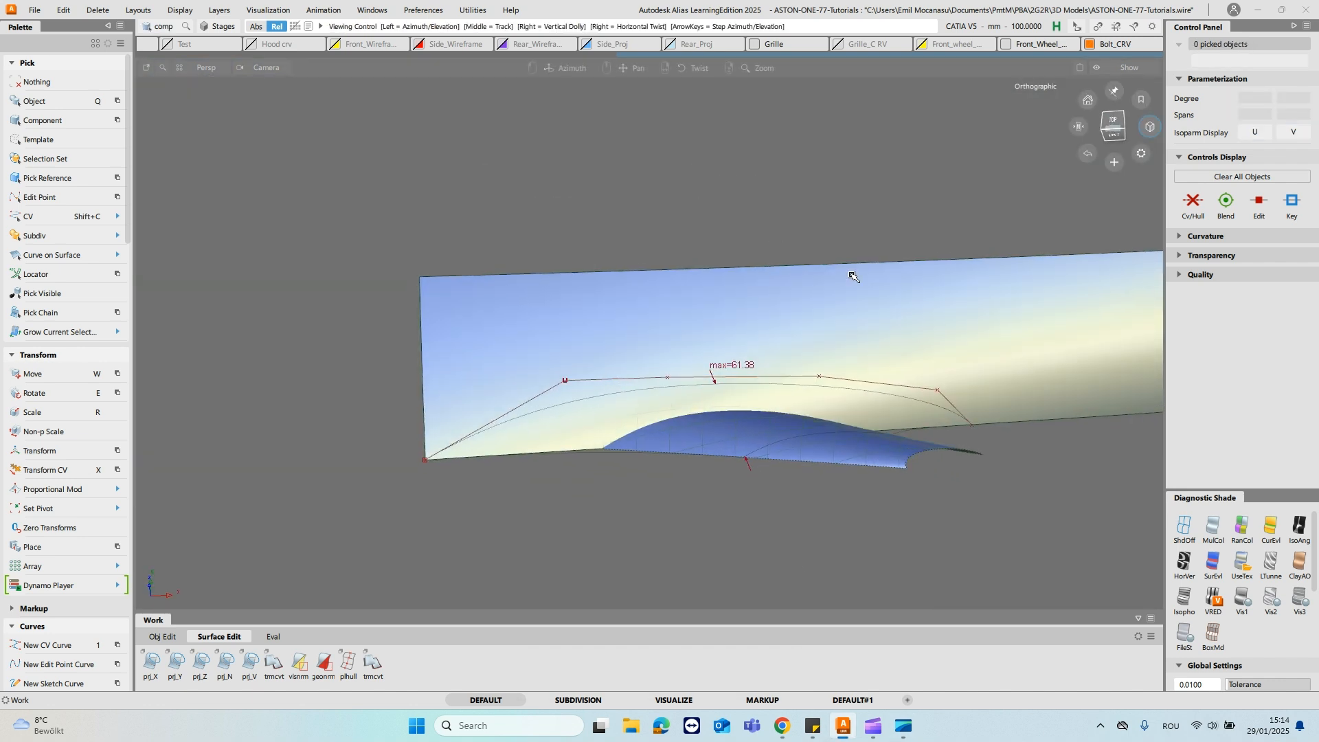
alt+shift+drag(835, 430, 867, 467)
- Move the inner CVs of the lower boundary curve farther away from the stalk to deepen its arc on the door
key(shift+c)
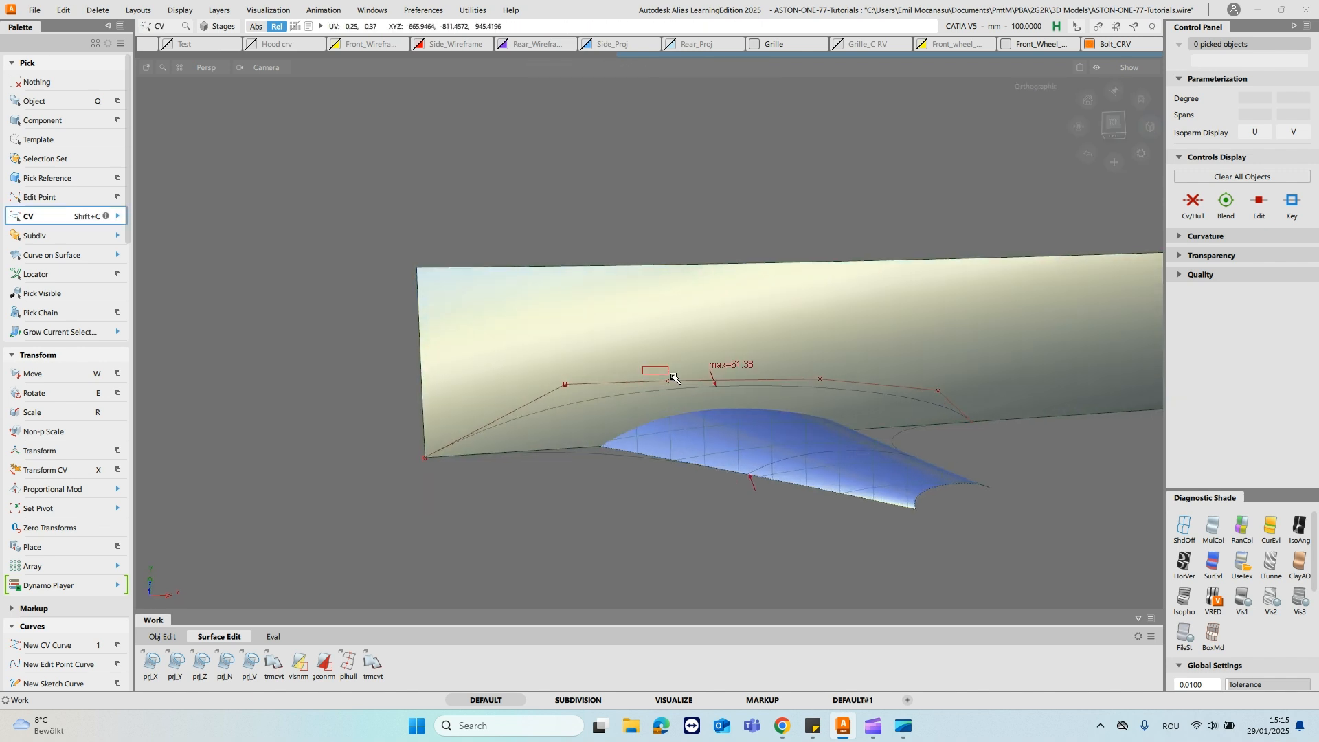
drag(646, 367, 681, 390)
drag(781, 364, 824, 382)
key(x)
click(729, 500)
drag(900, 214, 919, 209)
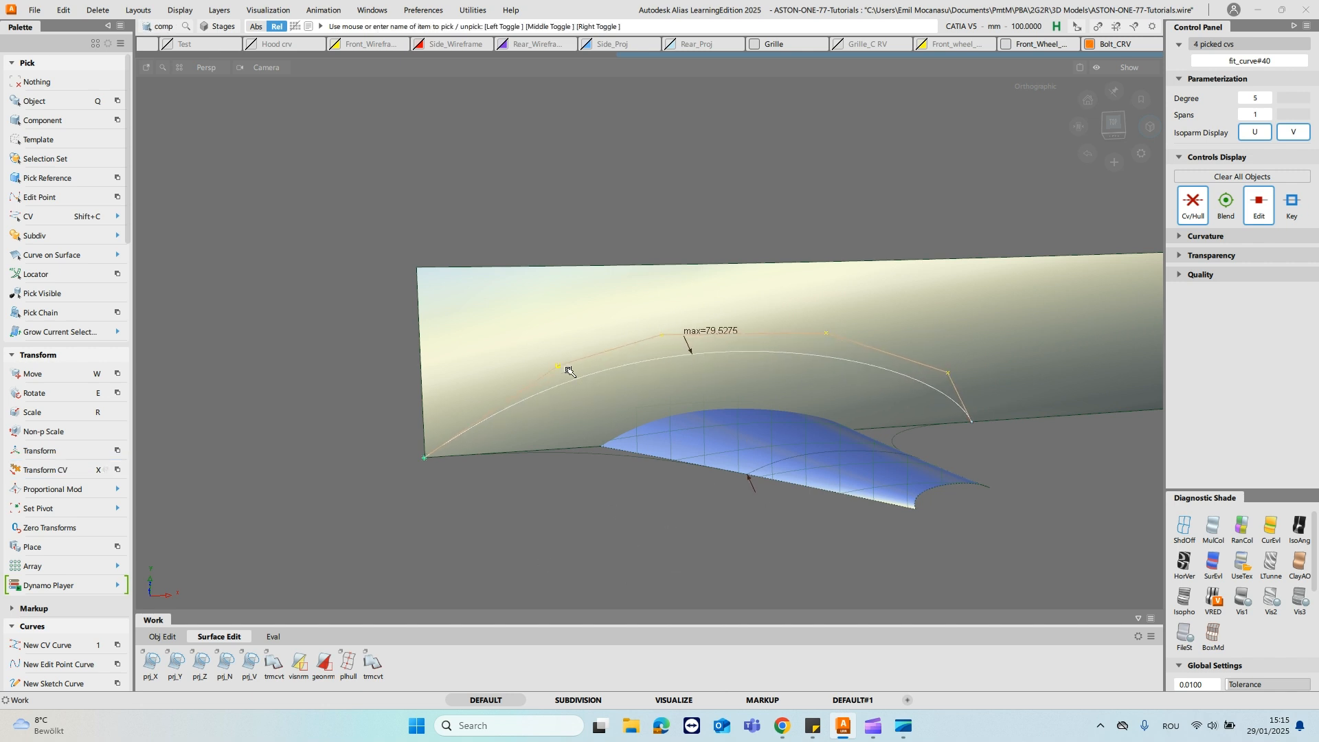
click(918, 374)
alt+shift+drag(922, 376, 775, 393)
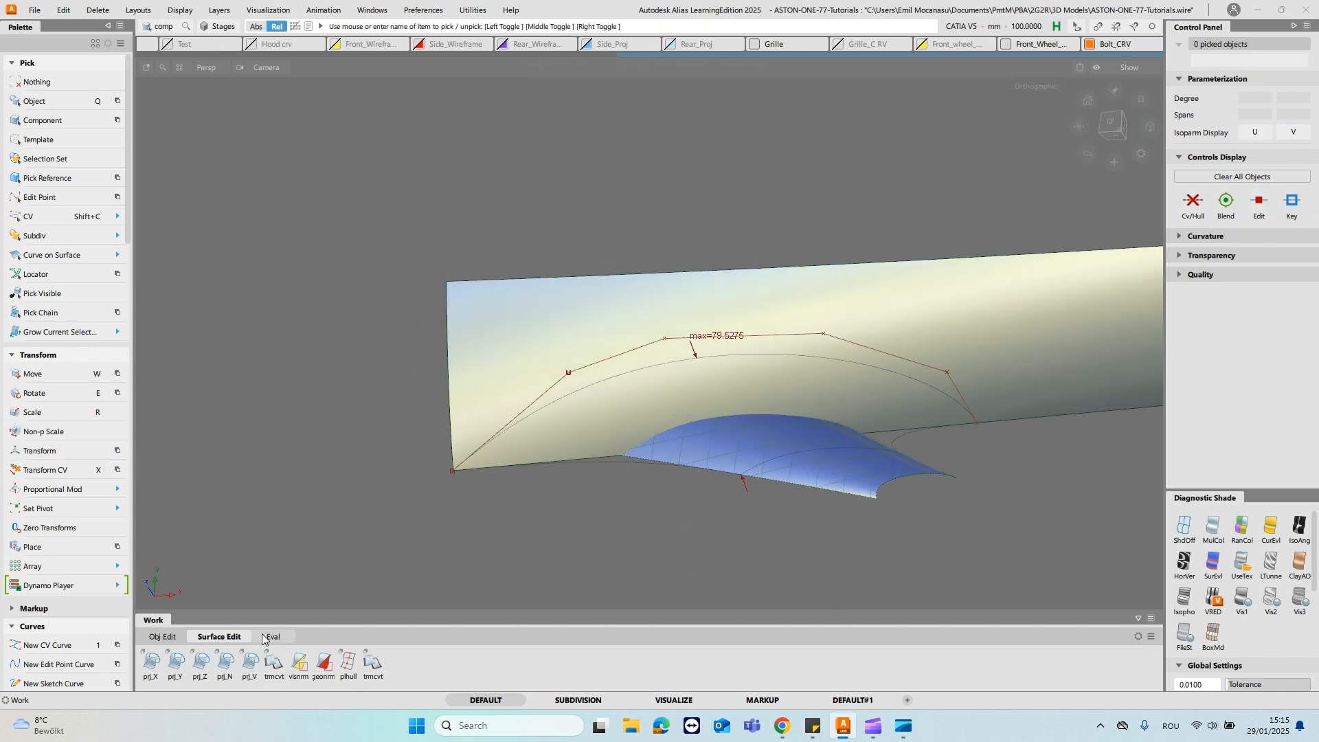
- Project the reshaped lower boundary curve onto the door surface along the current view
click(249, 662)
click(906, 376)
alt+shift+drag(914, 375, 898, 422)
key(Escape)
- Try to build a rail surface between the stalk's trim edge and the projected curve on the door
alt+shift+drag(893, 416, 927, 403)
ctrl+shift+drag(877, 453, 965, 474)
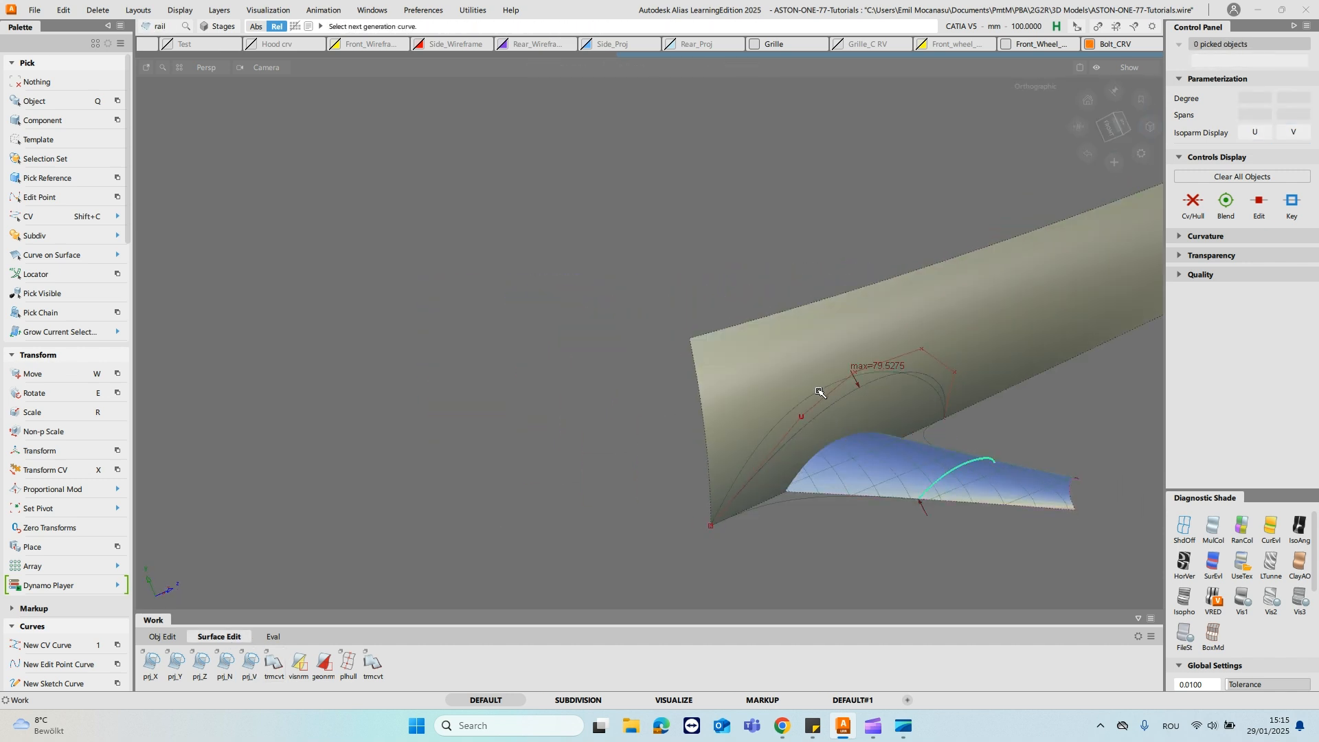
click(788, 499)
alt+shift+drag(800, 496, 886, 474)
click(922, 448)
- Examine closely how the ends of the boundary curves meet the door surface at its front corner
alt+shift+drag(1013, 439, 921, 405)
ctrl+shift+drag(648, 488, 647, 458)
alt+shift+middle_drag(859, 374, 946, 141)
alt+shift+right_drag(827, 277, 845, 161)
alt+shift+drag(560, 428, 662, 411)
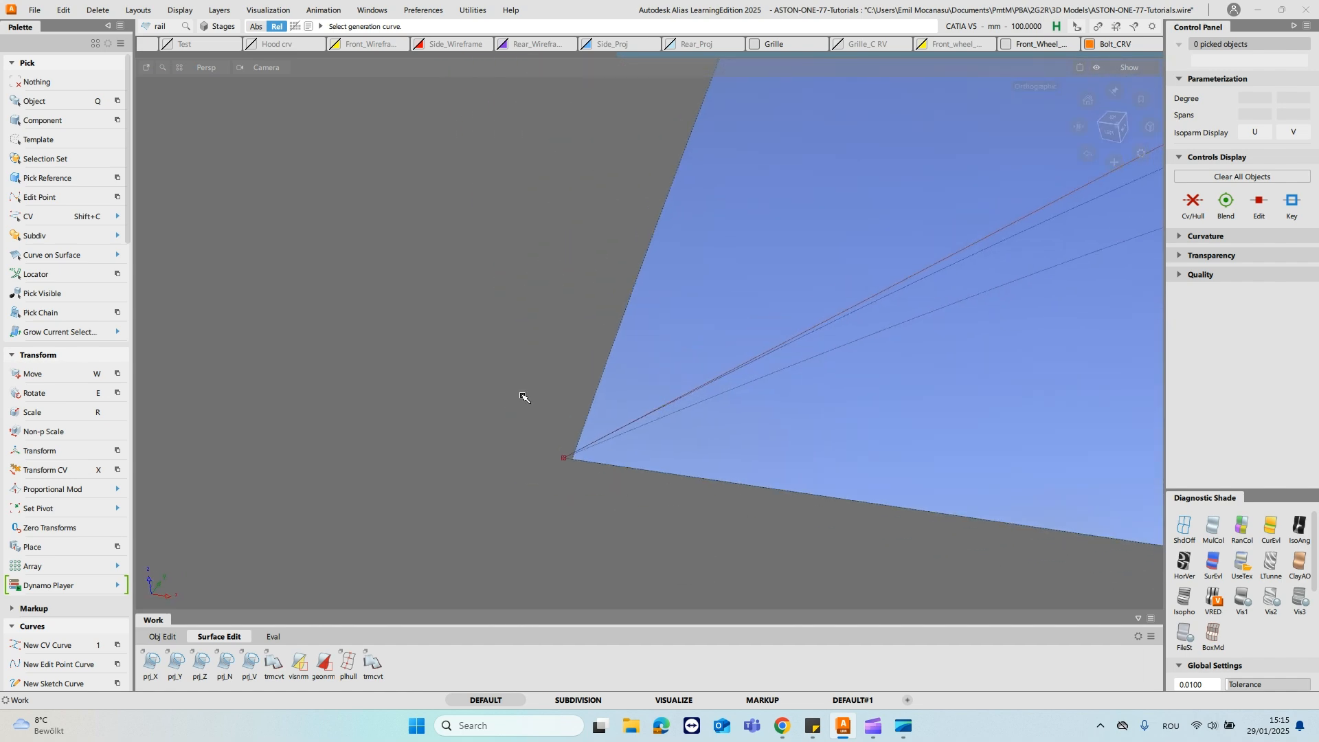
- Display the edit points, hulls and CVs of the blend curve that ends at the door's front corner
click(576, 459)
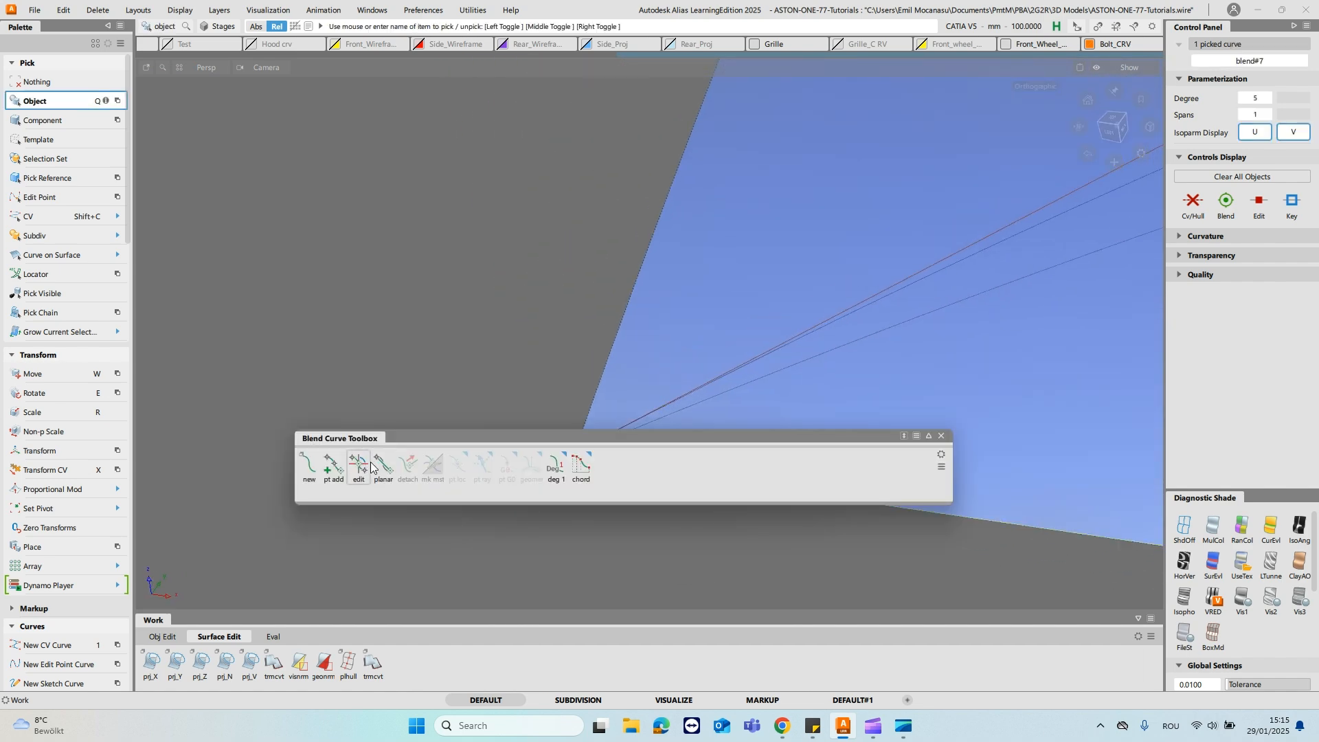
click(940, 438)
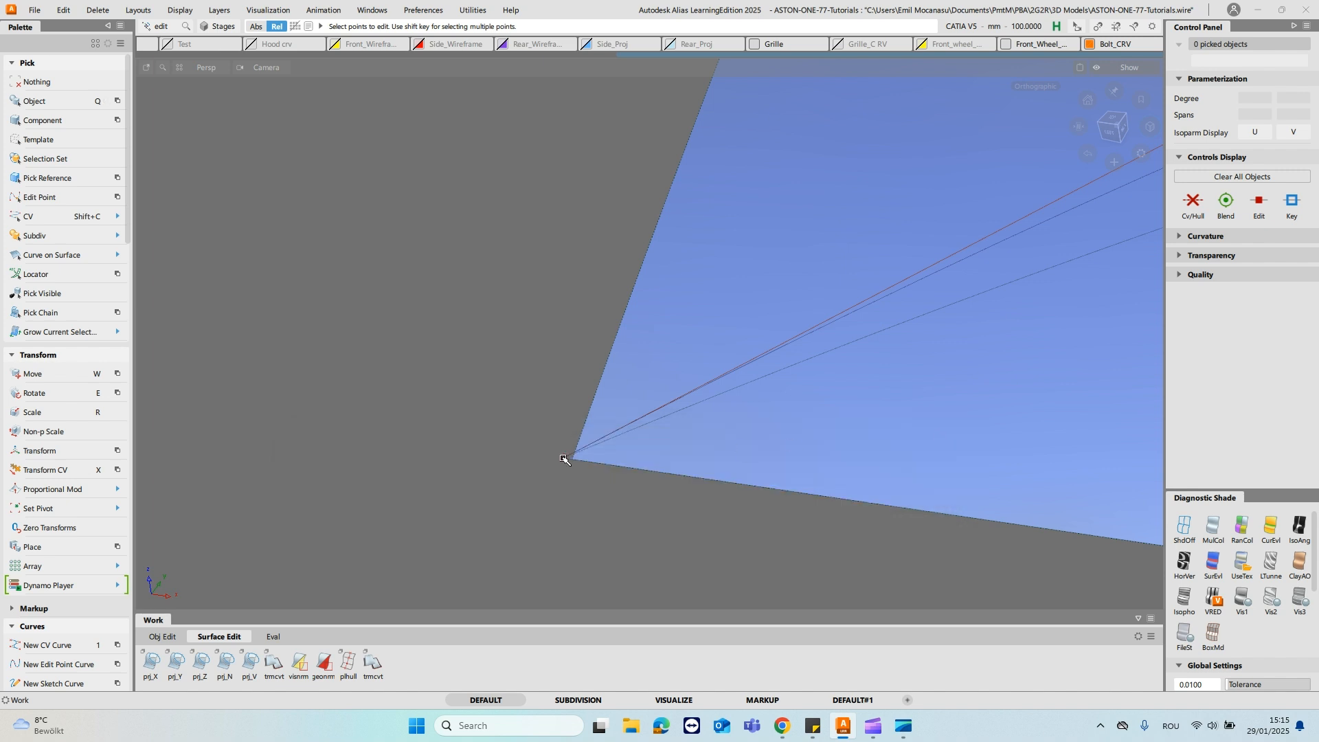
ctrl+shift+drag(641, 453, 703, 468)
click(751, 499)
click(1258, 204)
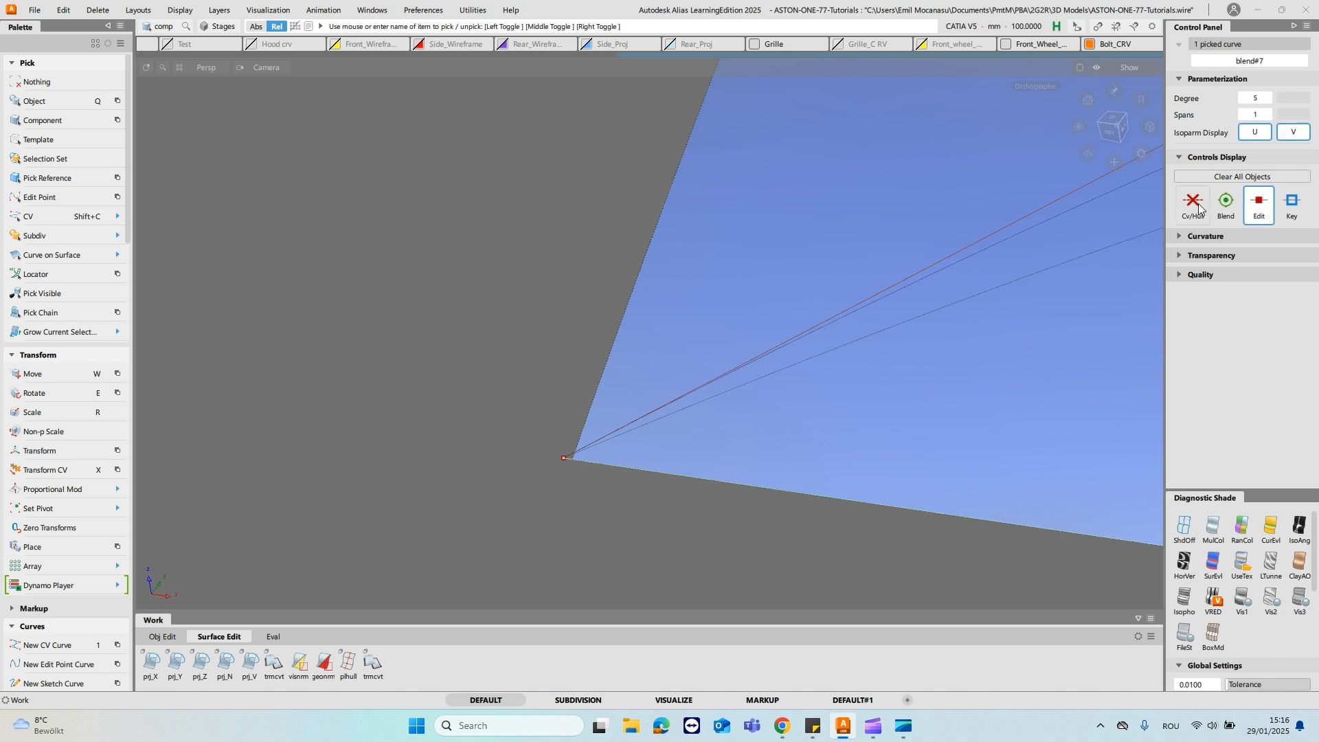
alt+shift+right_drag(673, 376, 701, 571)
alt+shift+drag(701, 570, 854, 357)
click(849, 429)
alt+shift+drag(831, 398, 766, 275)
- Snap the blend curve's front end point onto the corner of the door surface with the blend curve edit tool
click(360, 468)
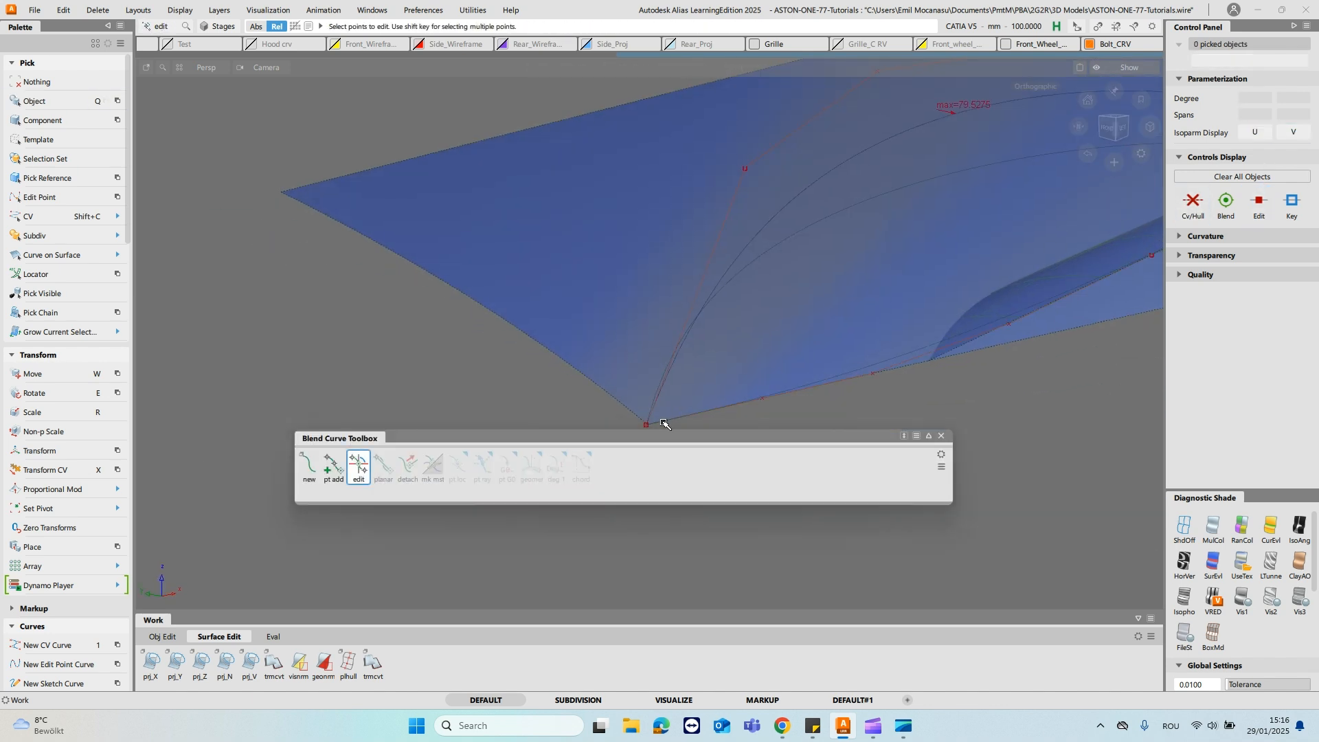
drag(507, 434, 502, 521)
ctrl+shift+drag(851, 395, 899, 379)
click(894, 363)
alt+shift+drag(784, 381, 828, 330)
click(1293, 208)
click(1227, 206)
click(277, 578)
click(355, 554)
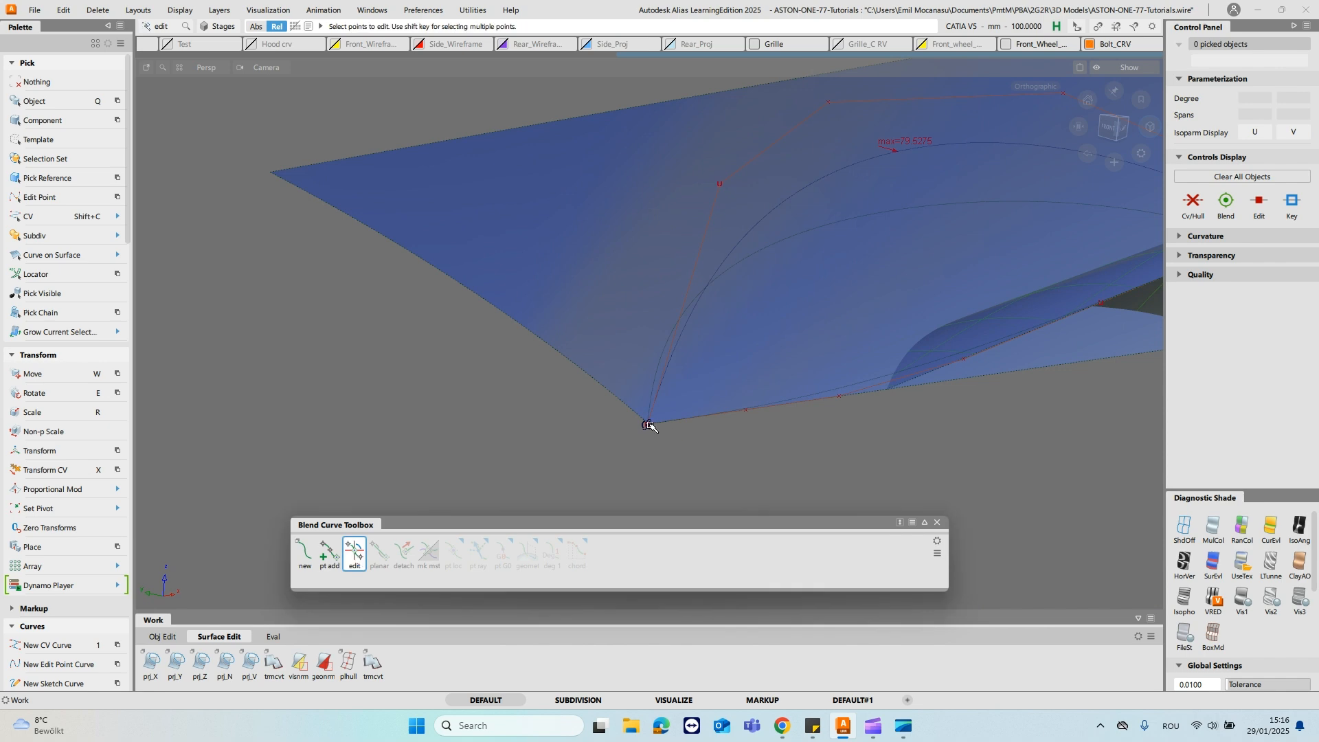
click(650, 425)
alt+shift+drag(671, 430, 584, 382)
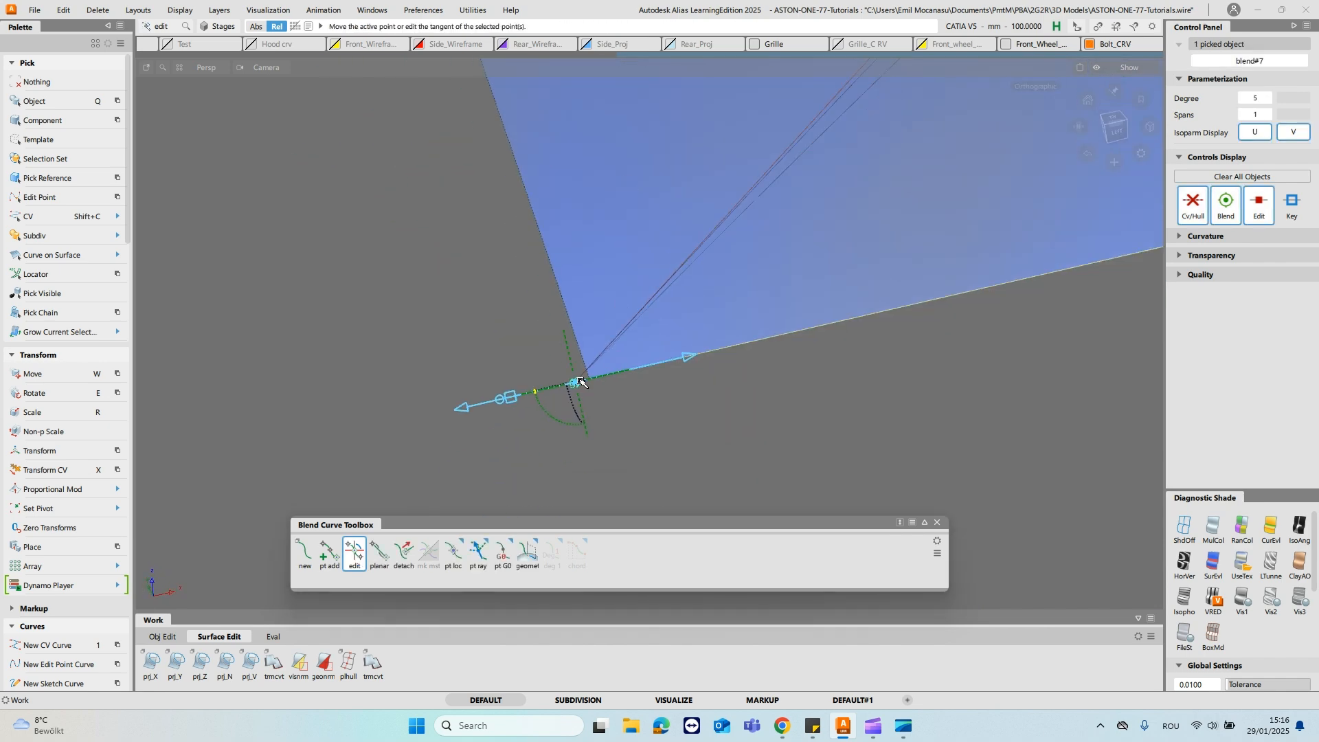
alt+shift+drag(648, 336, 680, 267)
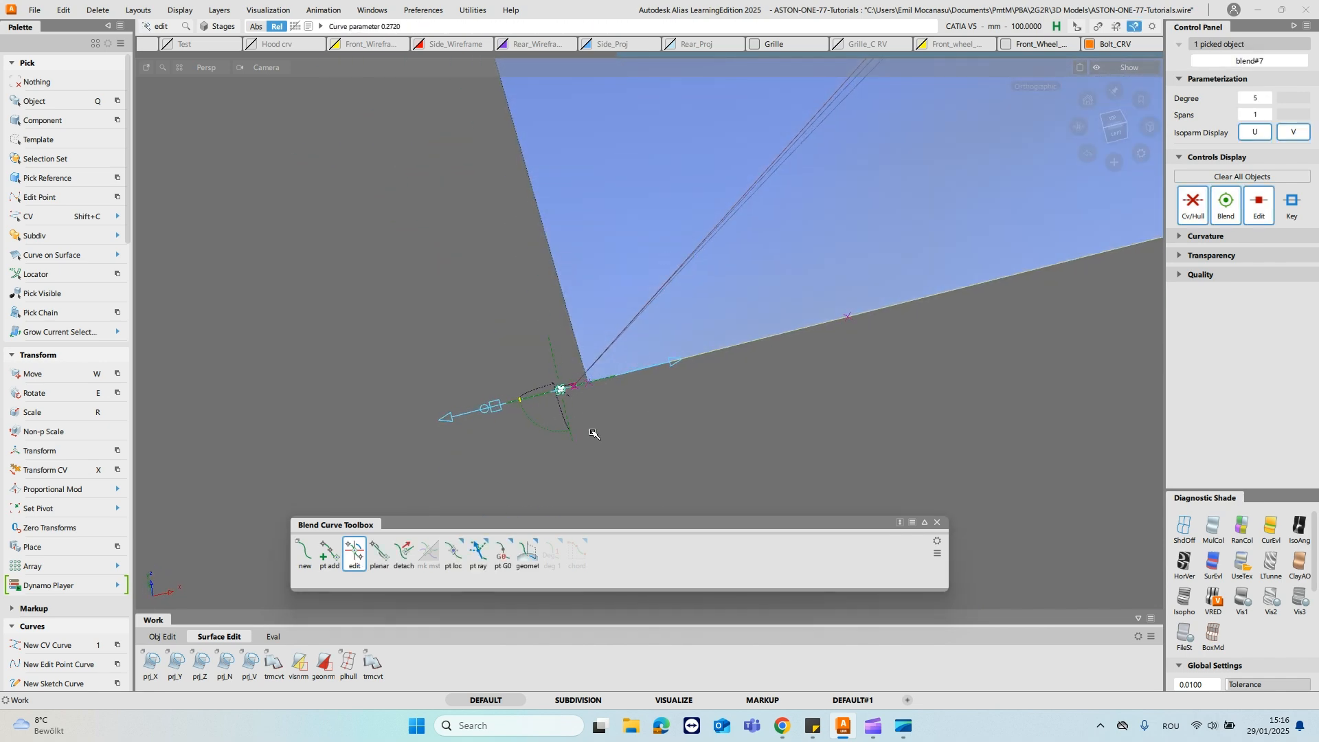
ctrl+shift+drag(655, 317, 656, 294)
- Move the front end CV of the projected upper boundary curve onto the door surface's corner
key(shift+c)
drag(558, 357, 648, 433)
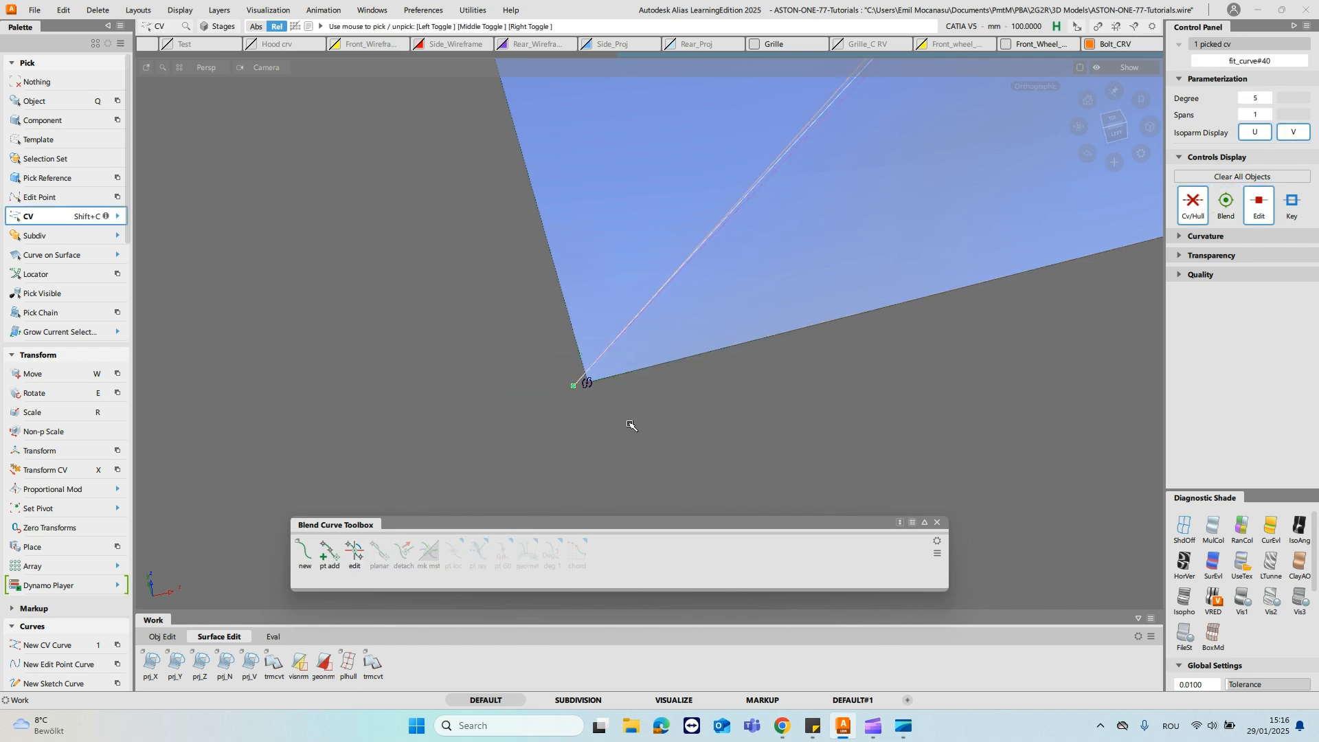
key(w)
ctrl+click(601, 410)
- Build a two-rail surface between the stalk's trim edge and the projected curve on the door
ctrl+shift+drag(649, 336, 735, 162)
alt+shift+right_drag(735, 162, 701, 227)
alt+shift+drag(700, 226, 716, 306)
ctrl+shift+right_drag(651, 175, 611, 169)
ctrl+shift+right_drag(697, 164, 698, 164)
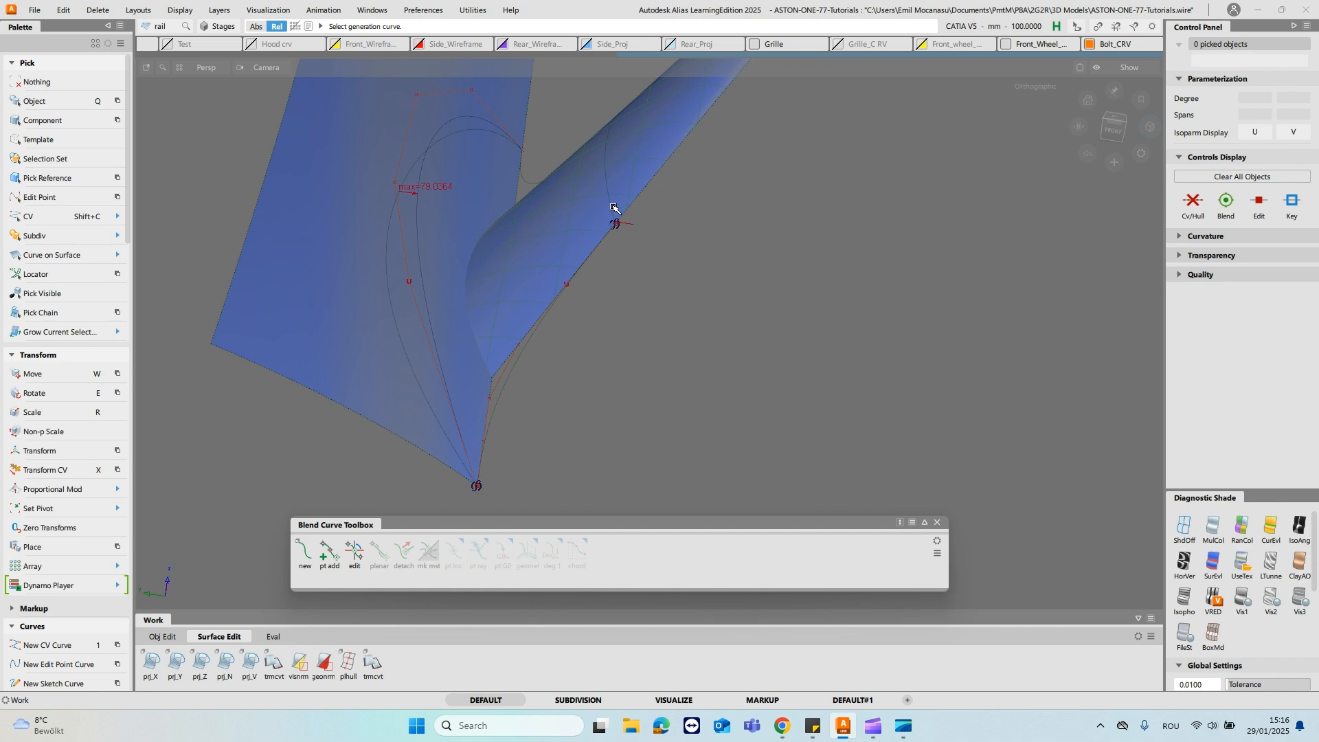
click(530, 182)
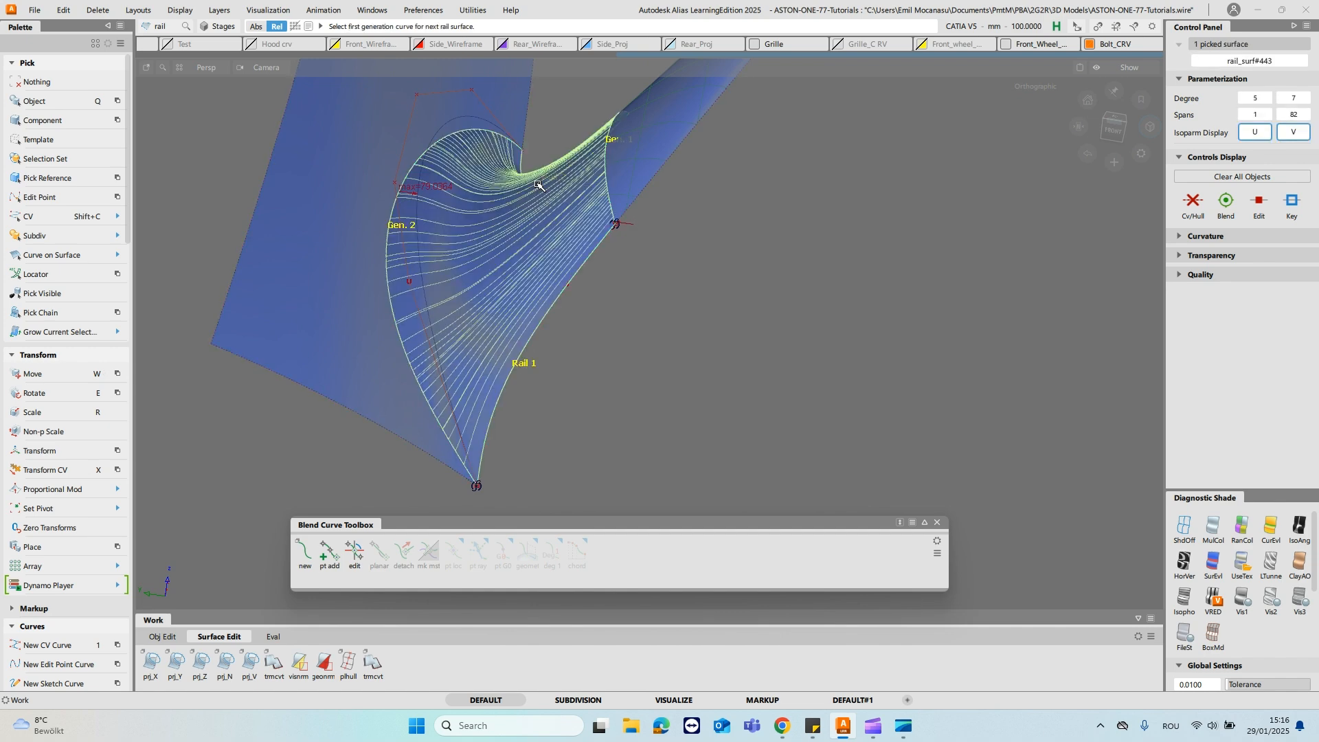
alt+shift+drag(542, 185, 522, 268)
ctrl+shift+right_drag(522, 268, 683, 220)
- Set the rail surface's continuity to G2 Curvature on both Generation 1 and Generation 2
click(193, 405)
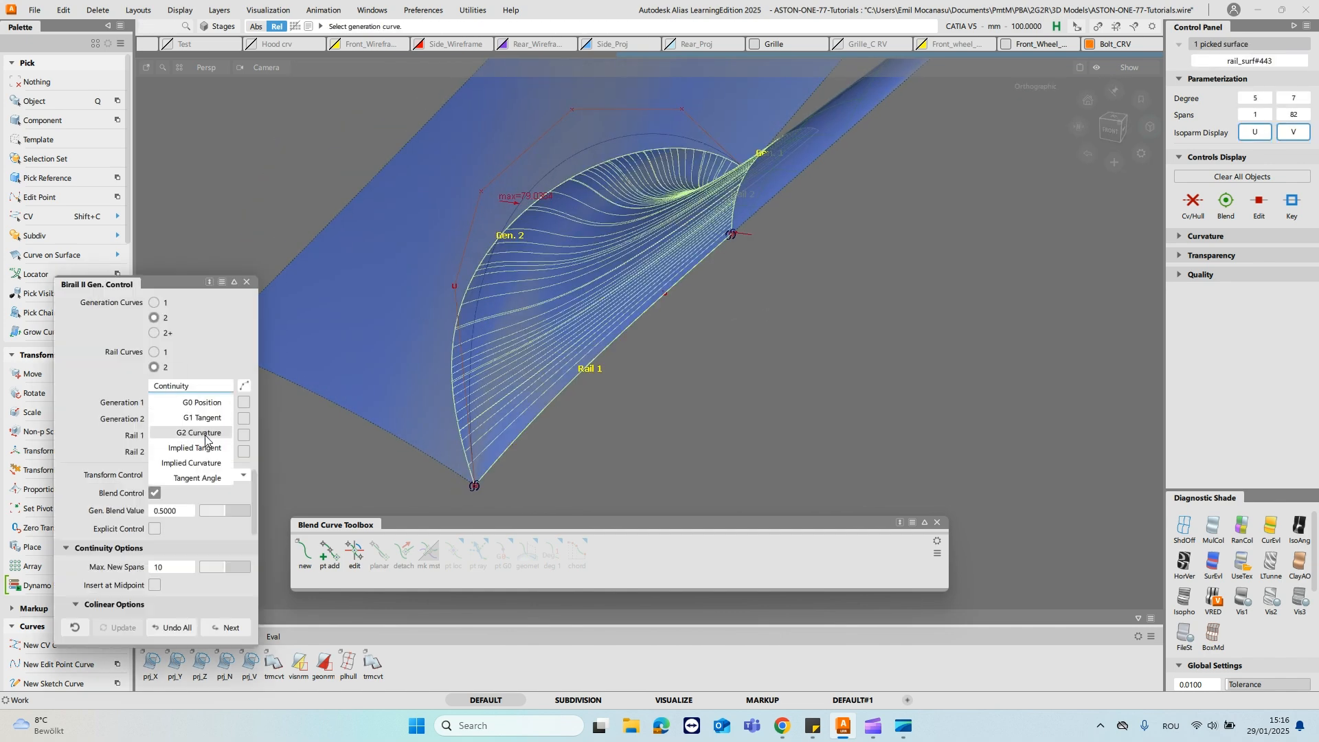
click(610, 284)
alt+shift+drag(494, 254, 581, 260)
click(228, 404)
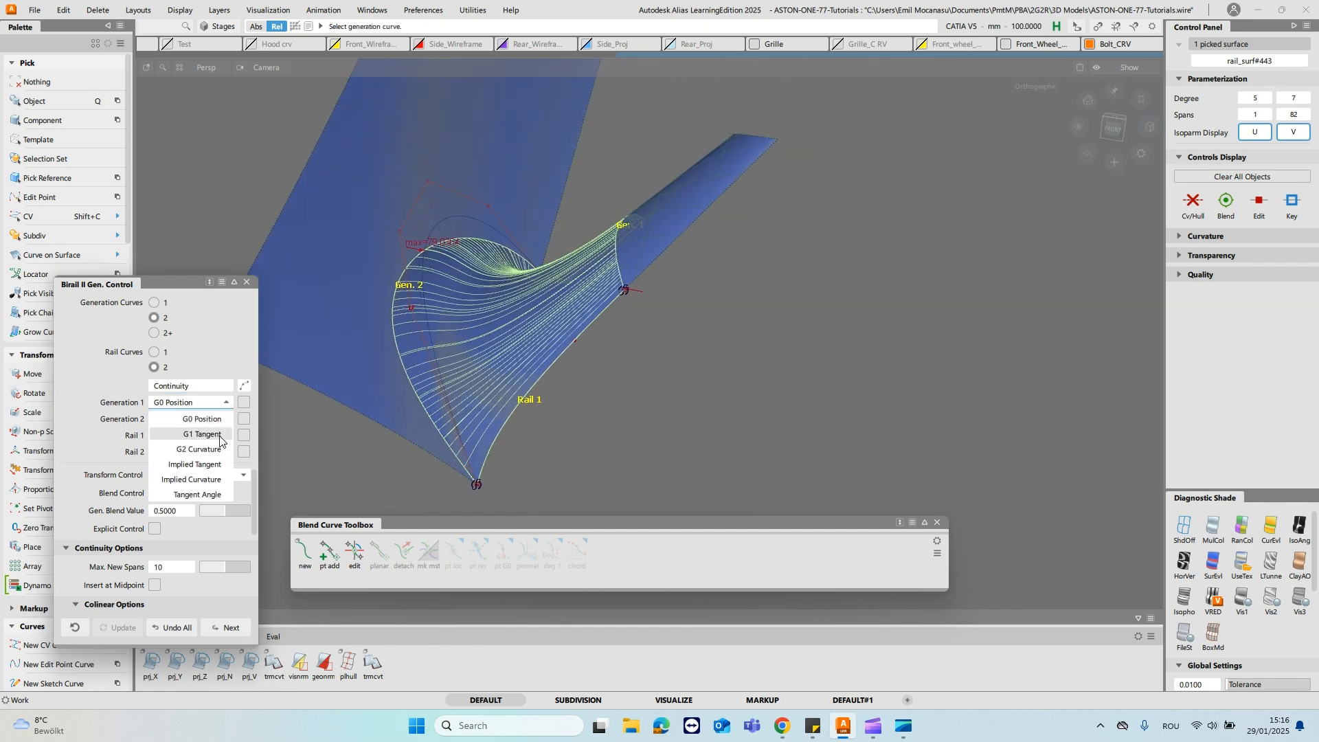
click(211, 450)
click(192, 418)
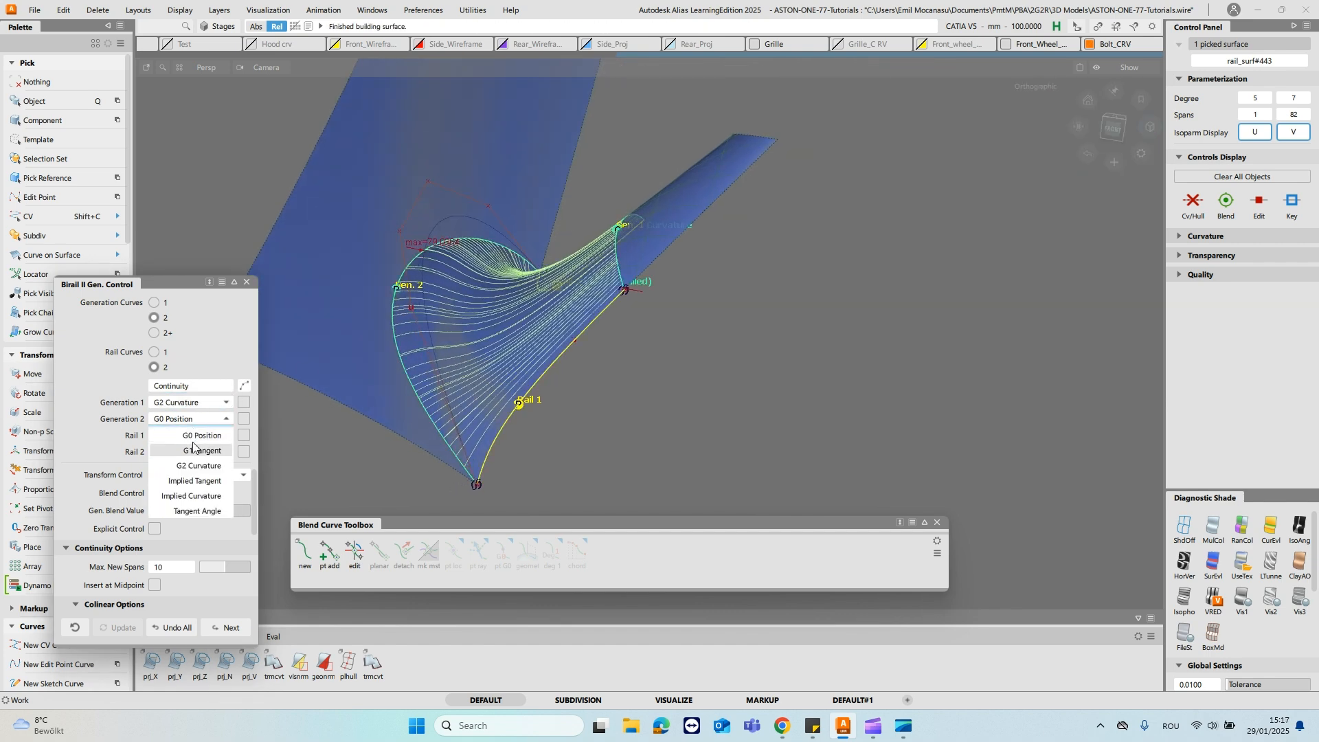
click(199, 466)
- Turn on explicit control for the rail surface with degree 5 in both directions, keeping single spans
click(154, 528)
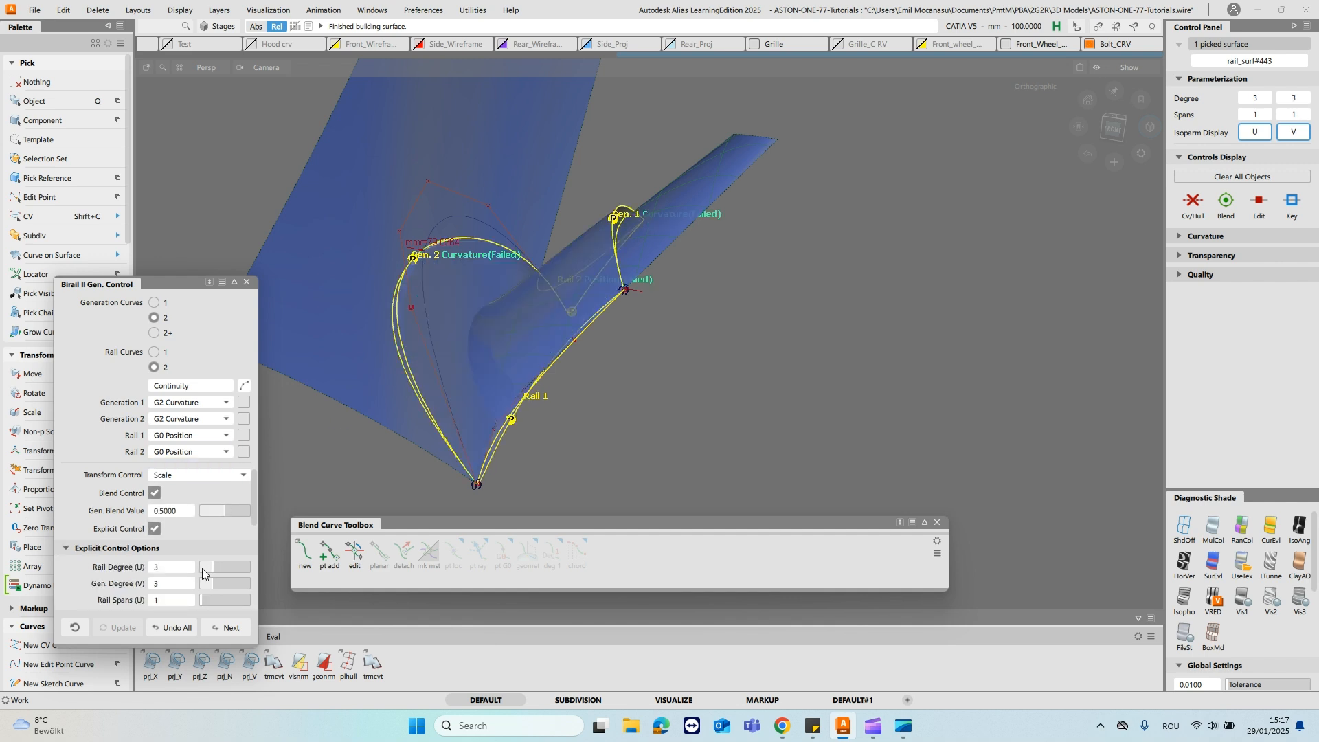
drag(225, 565, 226, 566)
scroll(207, 560, down, 2)
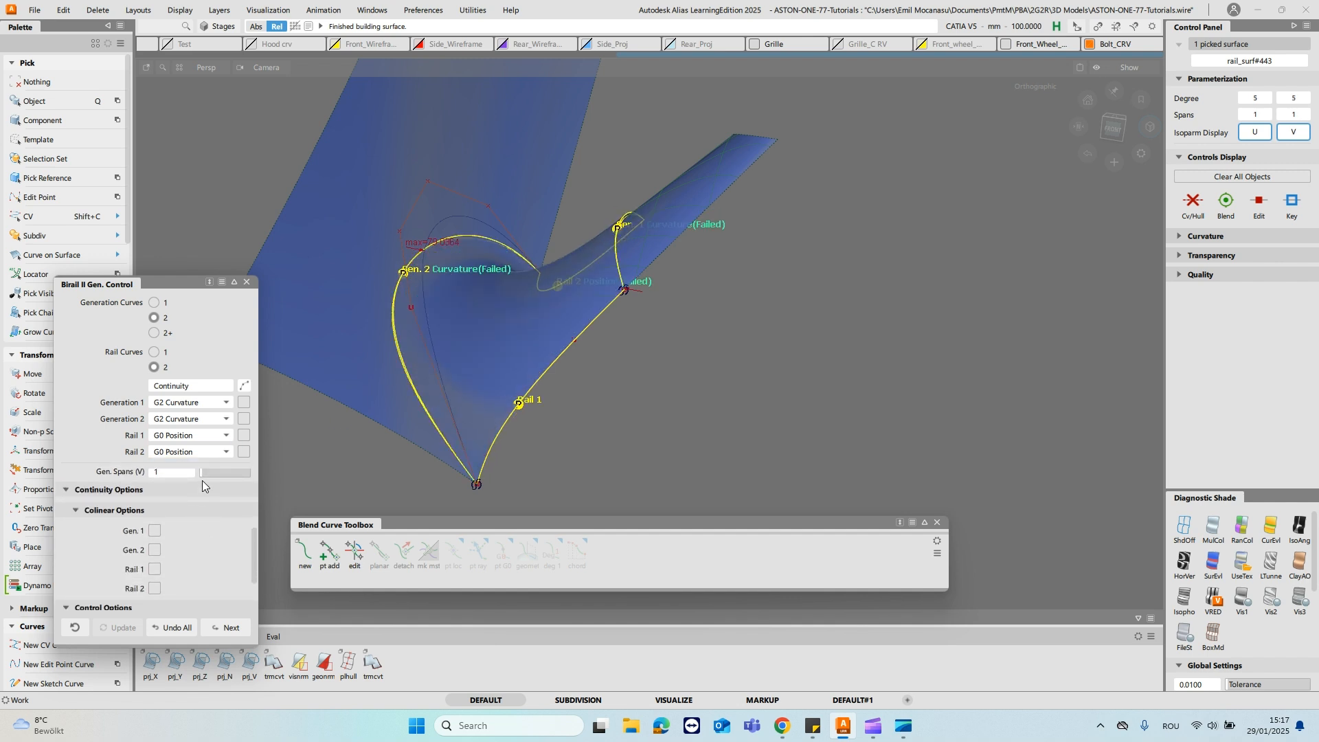
alt+shift+drag(381, 422, 880, 299)
alt+shift+middle_drag(880, 299, 676, 299)
key(Escape)
- Isolate the lower boundary curve with the blend geometry and snap its front end CV to the door surface's corner
alt+shift+drag(598, 297, 744, 218)
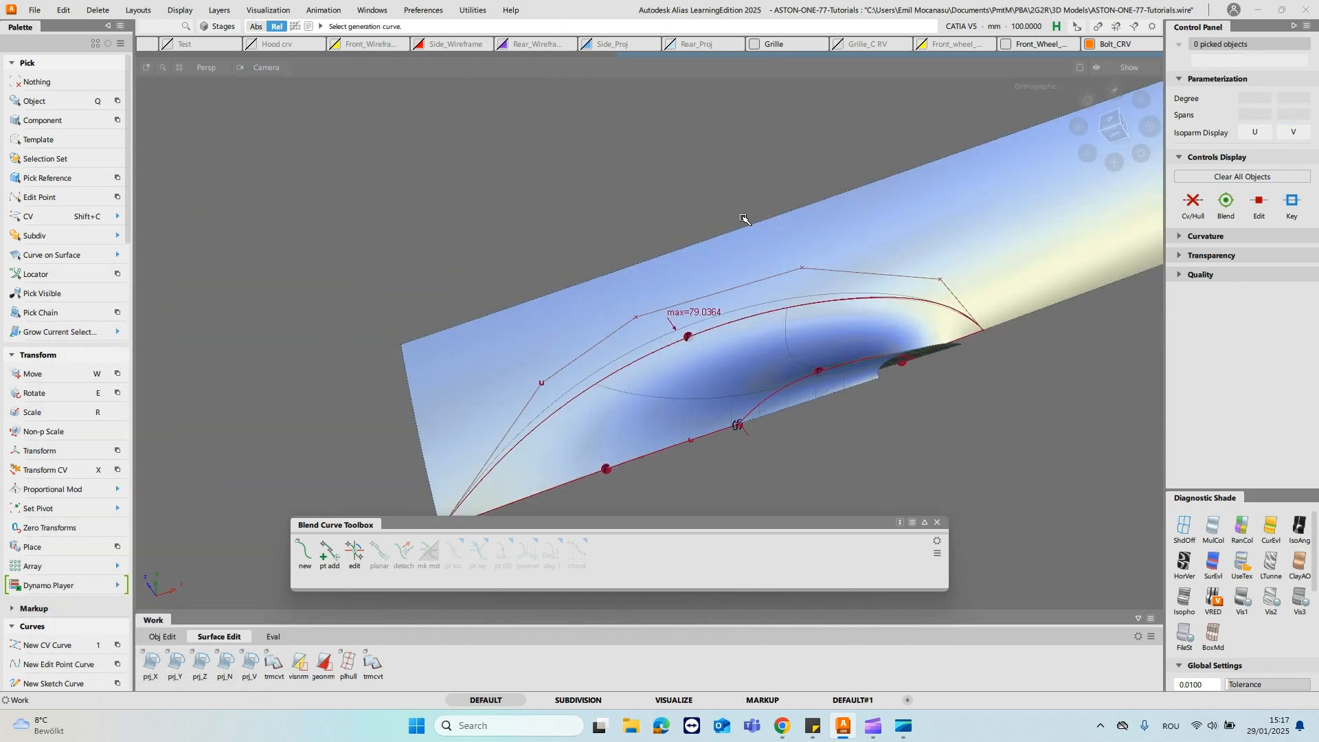
key(ctrl+h)
alt+shift+middle_drag(563, 400, 705, 225)
click(648, 441)
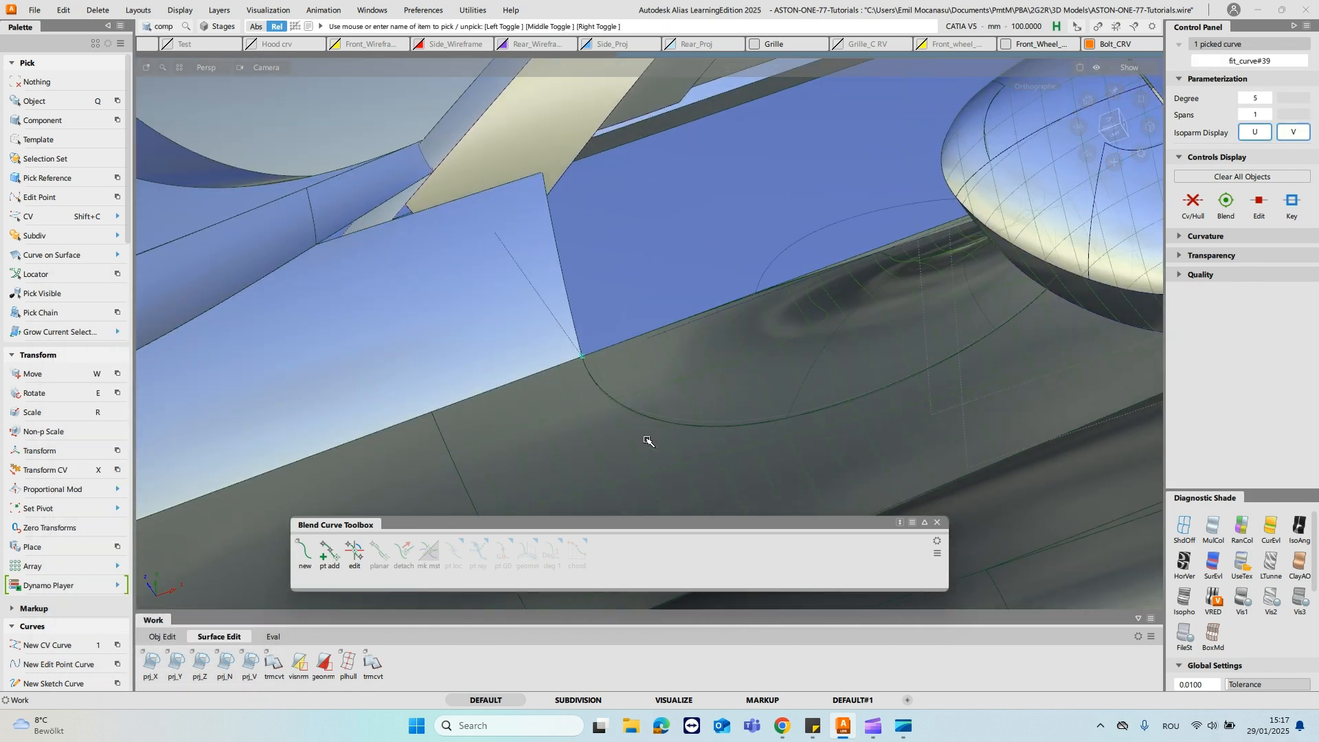
key(ctrl+h)
click(650, 409)
ctrl+shift+right_drag(651, 414, 592, 418)
key(shift+c)
drag(592, 424, 622, 460)
key(w)
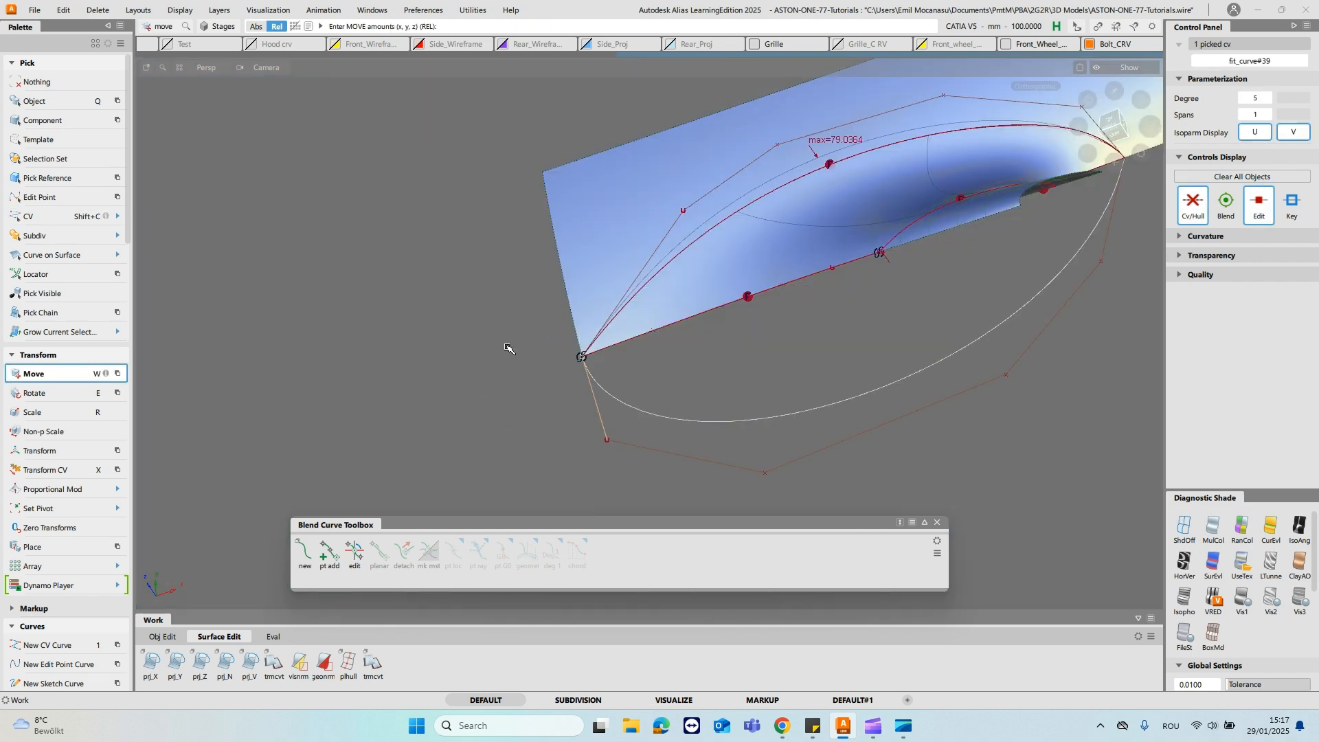
ctrl+shift+drag(610, 351, 613, 322)
alt+shift+right_drag(653, 257, 747, 262)
- Isolate the two door surfaces beside the stalk and trim away the region enclosed by the blend's boundary curves
key(ctrl+h)
alt+shift+drag(827, 233, 762, 313)
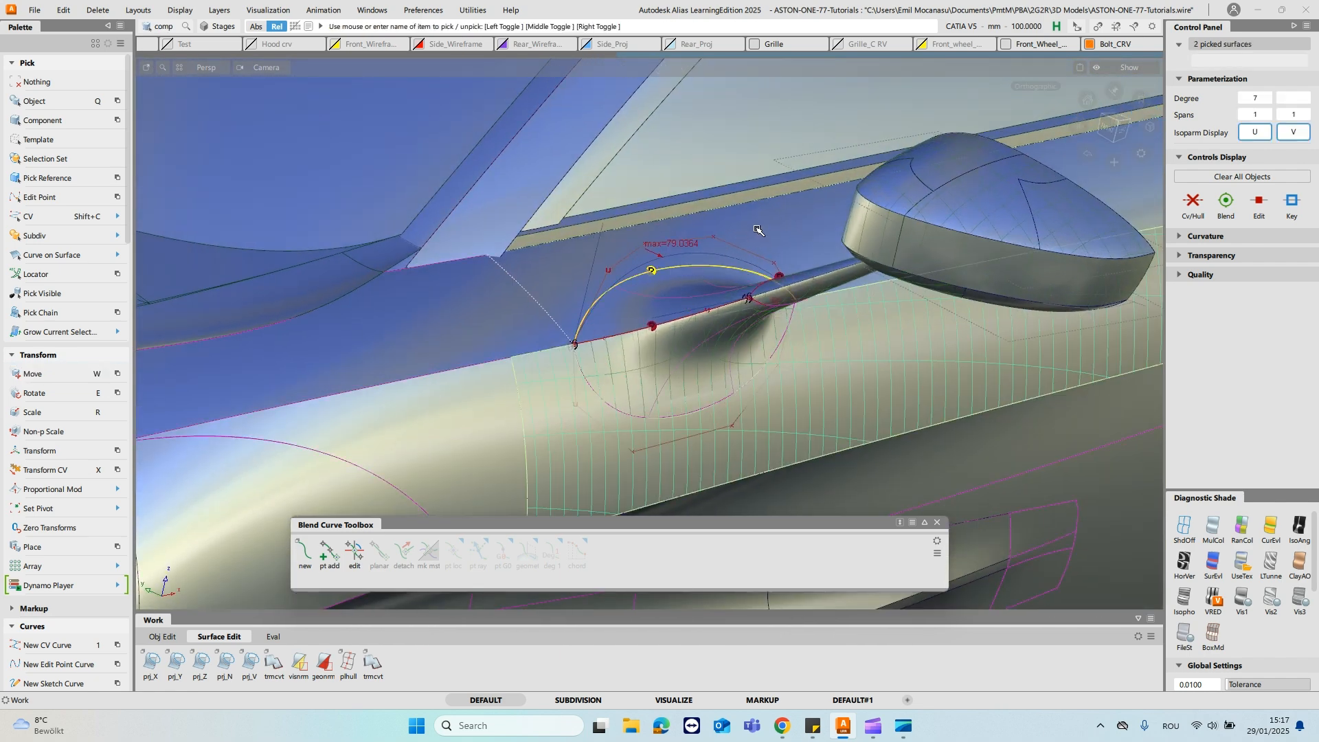
key(ctrl+h)
key(t)
click(675, 307)
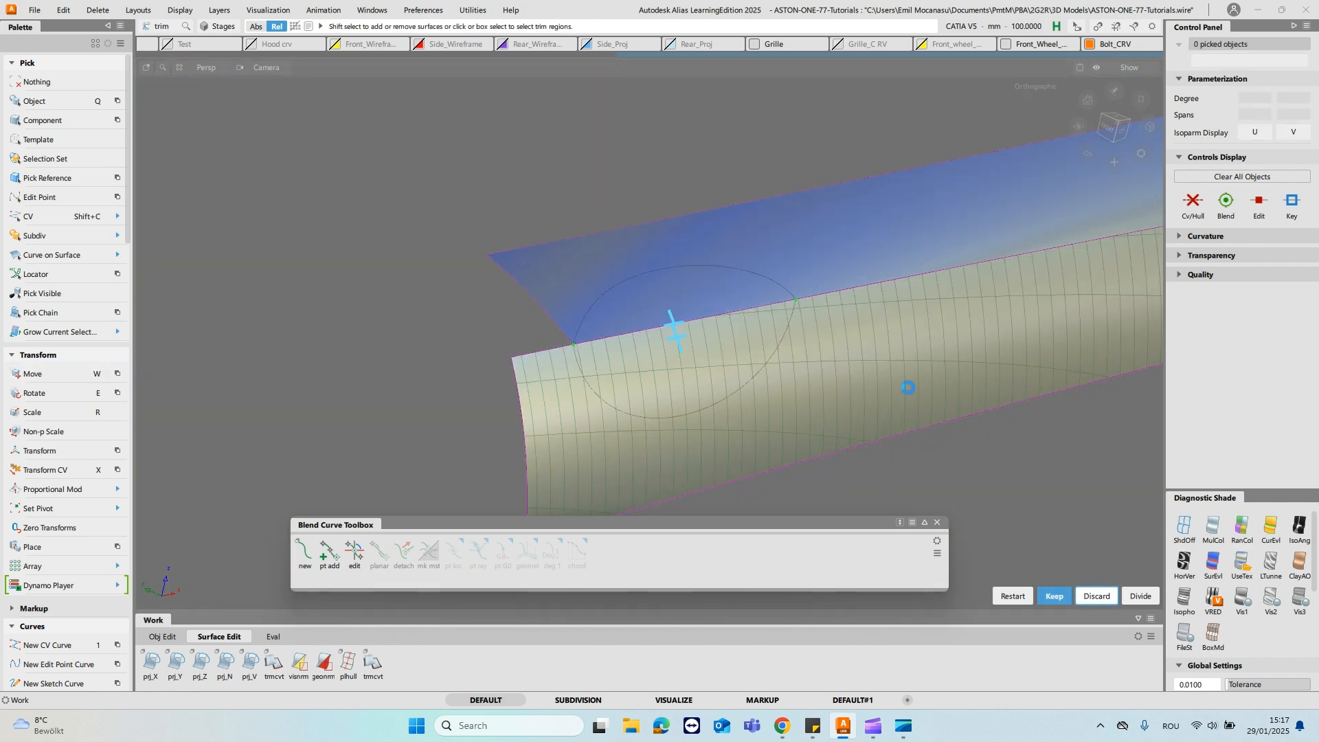
alt+shift+drag(849, 307, 818, 242)
key(ctrl+h)
- Examine the door surfaces around the stalk blend, both isolated and with the surrounding bodywork
alt+shift+right_drag(805, 318, 990, 328)
alt+shift+drag(990, 329, 1031, 275)
alt+shift+right_drag(1031, 275, 989, 263)
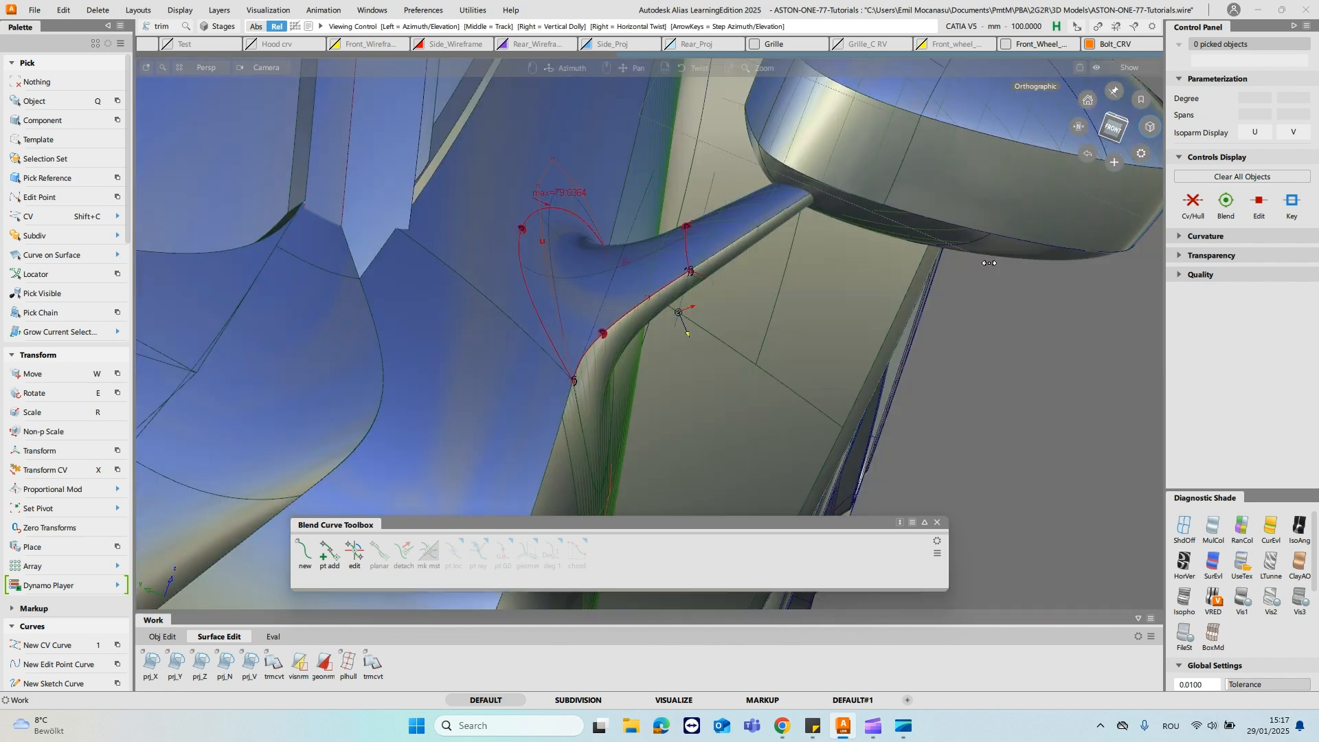
alt+shift+drag(990, 264, 961, 262)
ctrl+shift+drag(726, 227, 734, 255)
click(746, 245)
key(ctrl+h)
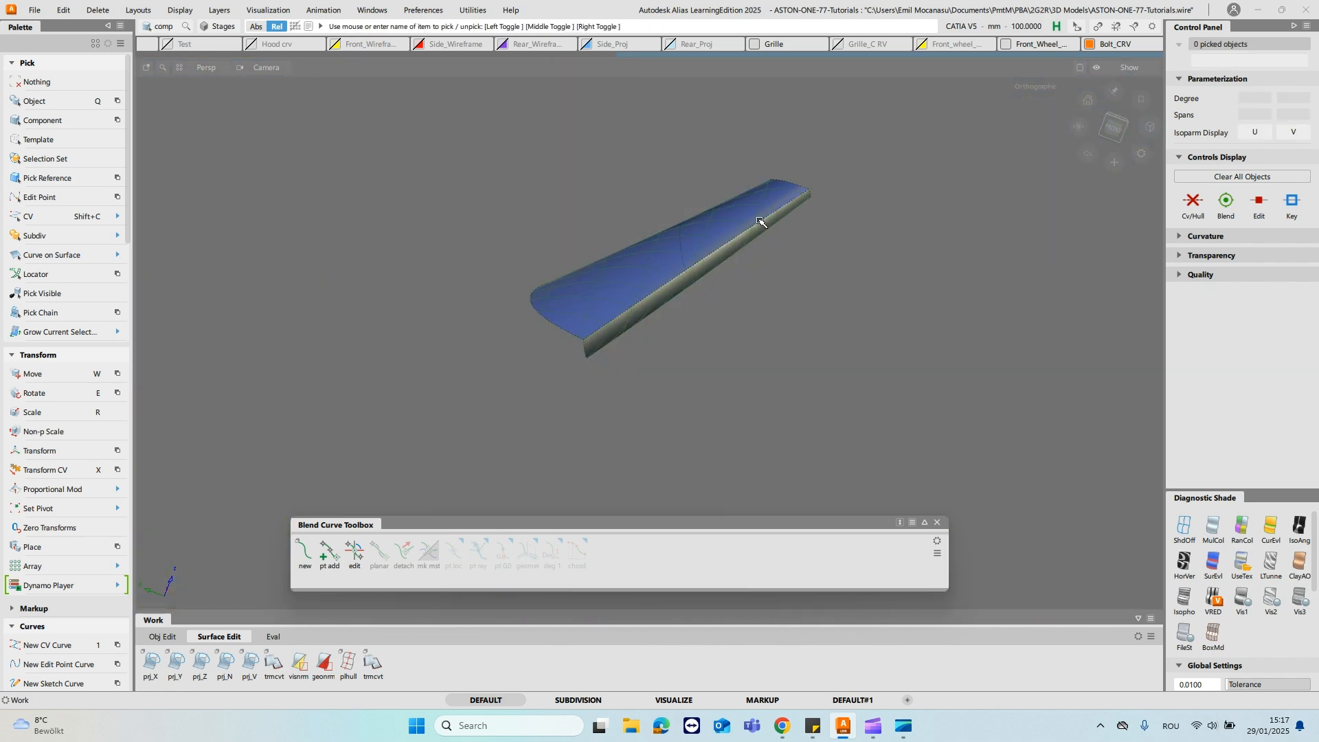
alt+shift+drag(771, 258, 618, 330)
key(ctrl+h)
ctrl+shift+right_drag(519, 178, 601, 194)
alt+shift+drag(601, 194, 563, 307)
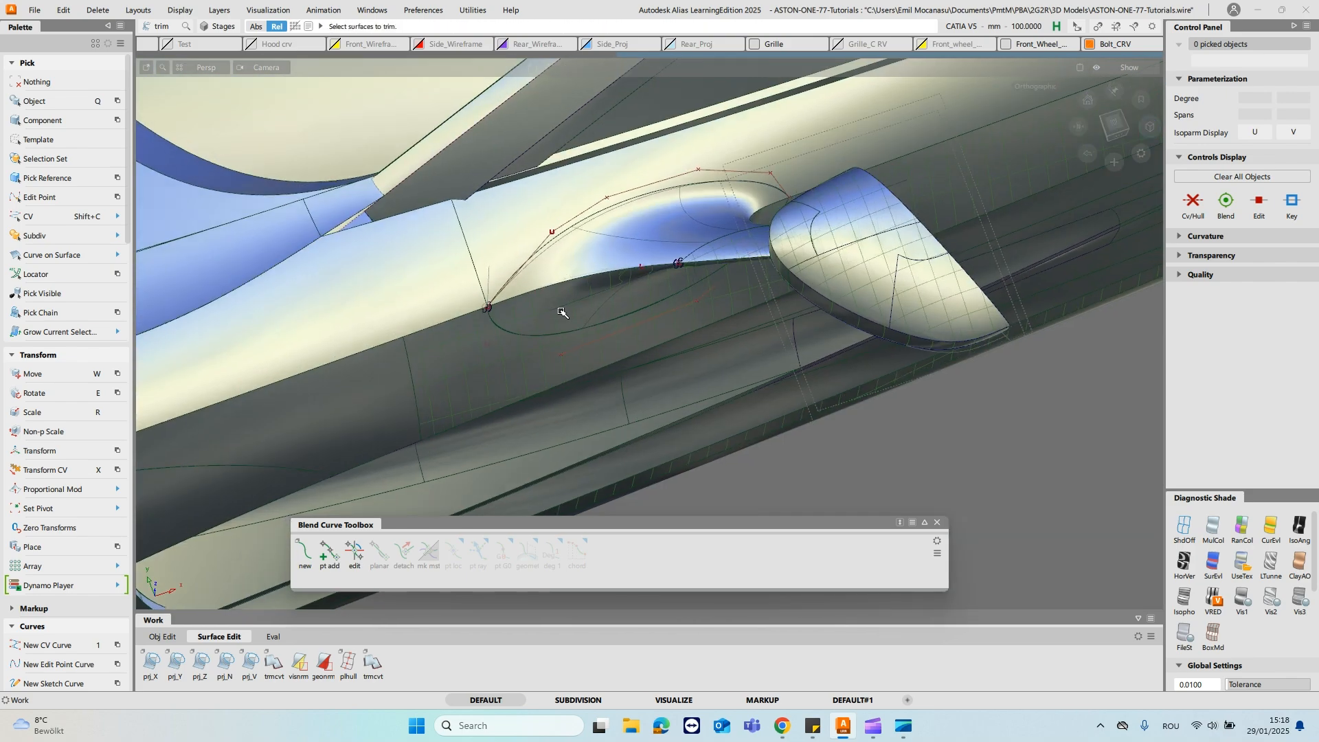
- Inspect the shaded stalk blend and both side mirrors from several angles on the whole car
click(1111, 128)
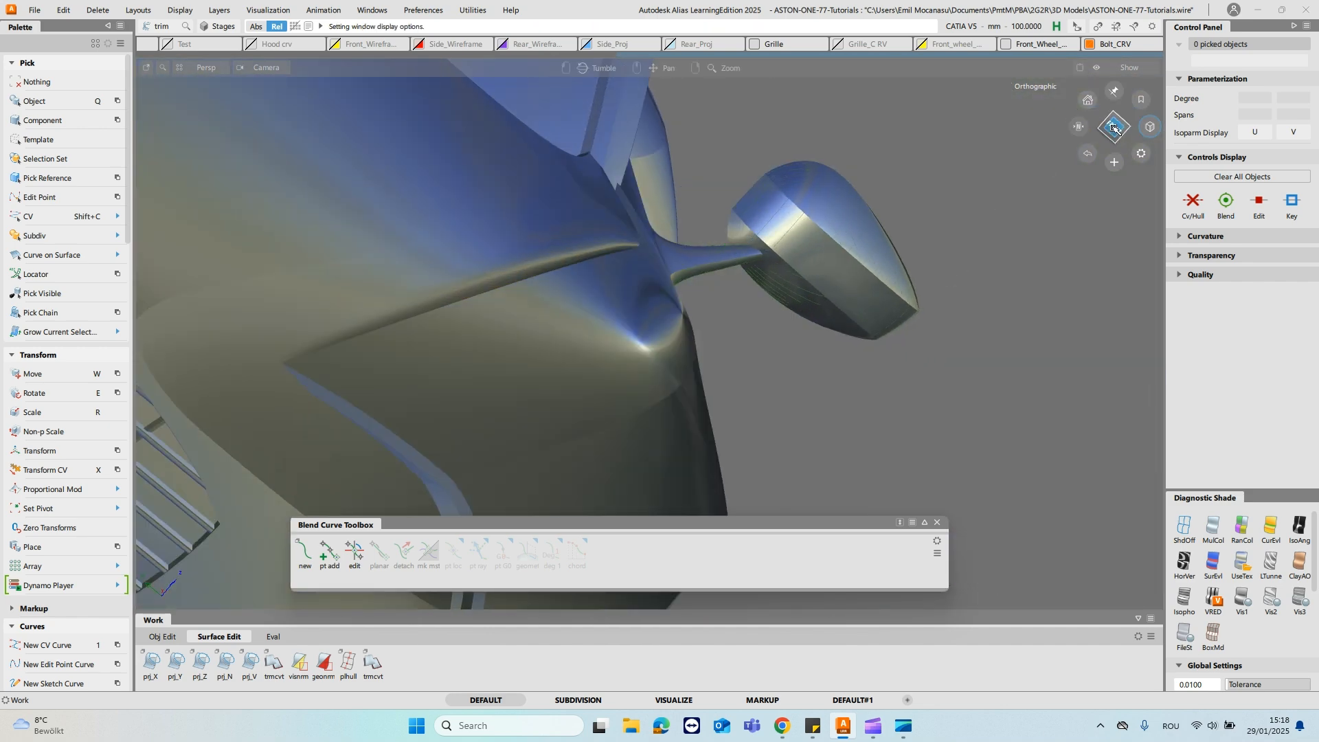
alt+shift+right_drag(739, 141, 629, 330)
alt+shift+middle_drag(629, 330, 1037, 292)
alt+shift+drag(1036, 293, 734, 326)
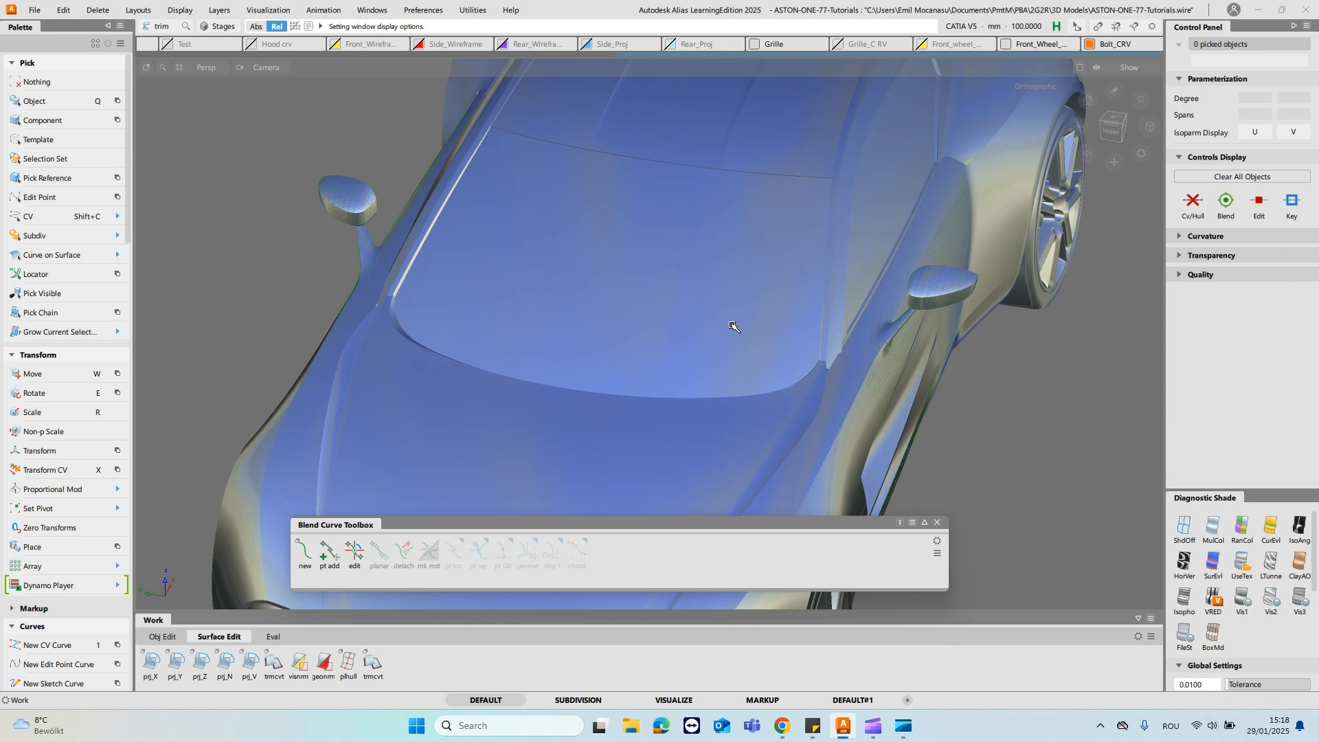
key(alt+m)
alt+shift+right_drag(733, 326, 1010, 298)
alt+shift+middle_drag(1010, 298, 763, 236)
ctrl+shift+drag(763, 236, 797, 225)
- Select the construction curves around the stalk blend and hide them
drag(708, 209, 845, 385)
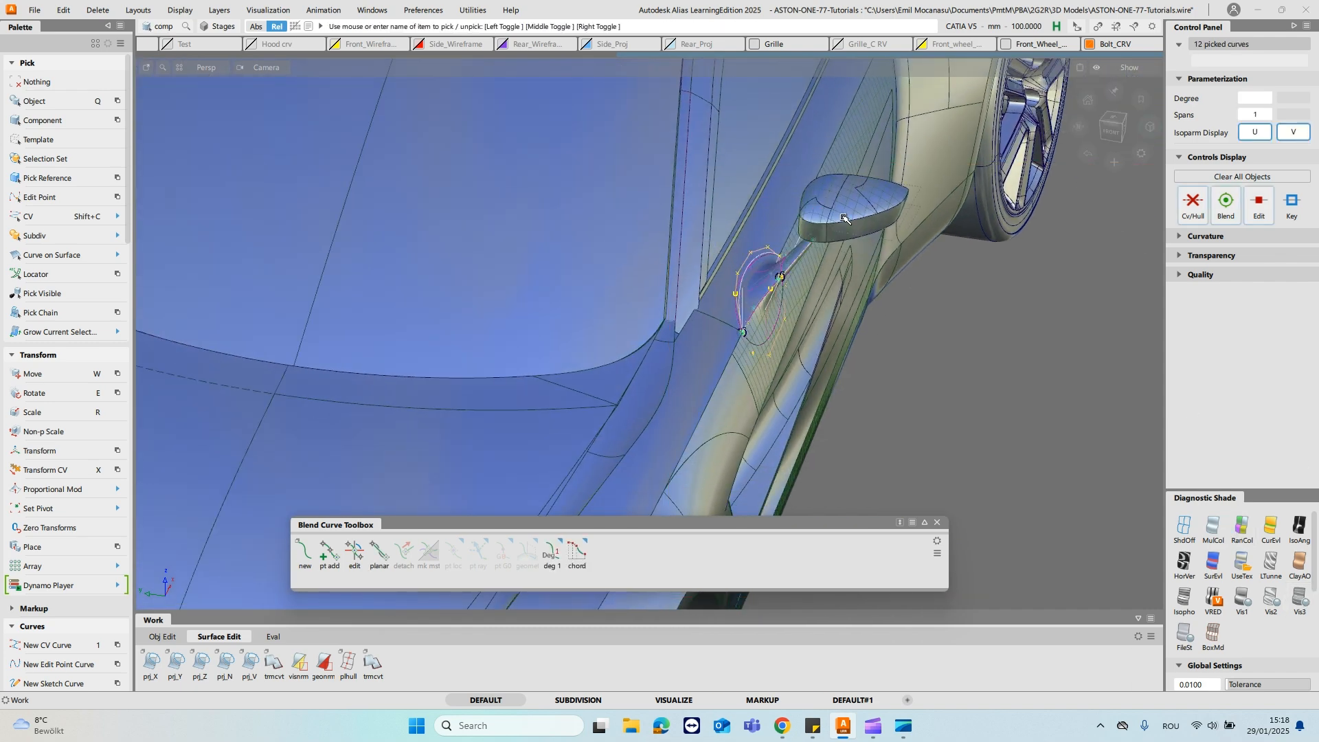
key(ctrl+9)
click(715, 189)
alt+shift+middle_drag(705, 190, 447, 196)
click(1147, 173)
- Isolate the mirror housing surfaces together with the stalk surfaces that run into them
alt+shift+drag(914, 344, 485, 257)
alt+shift+right_drag(485, 258, 653, 213)
ctrl+shift+drag(600, 286, 603, 325)
click(567, 331)
alt+shift+drag(566, 331, 701, 292)
alt+shift+right_drag(701, 292, 599, 292)
alt+shift+drag(600, 293, 658, 322)
click(551, 382)
click(694, 343)
click(748, 420)
ctrl+shift+right_drag(746, 433, 746, 474)
click(789, 286)
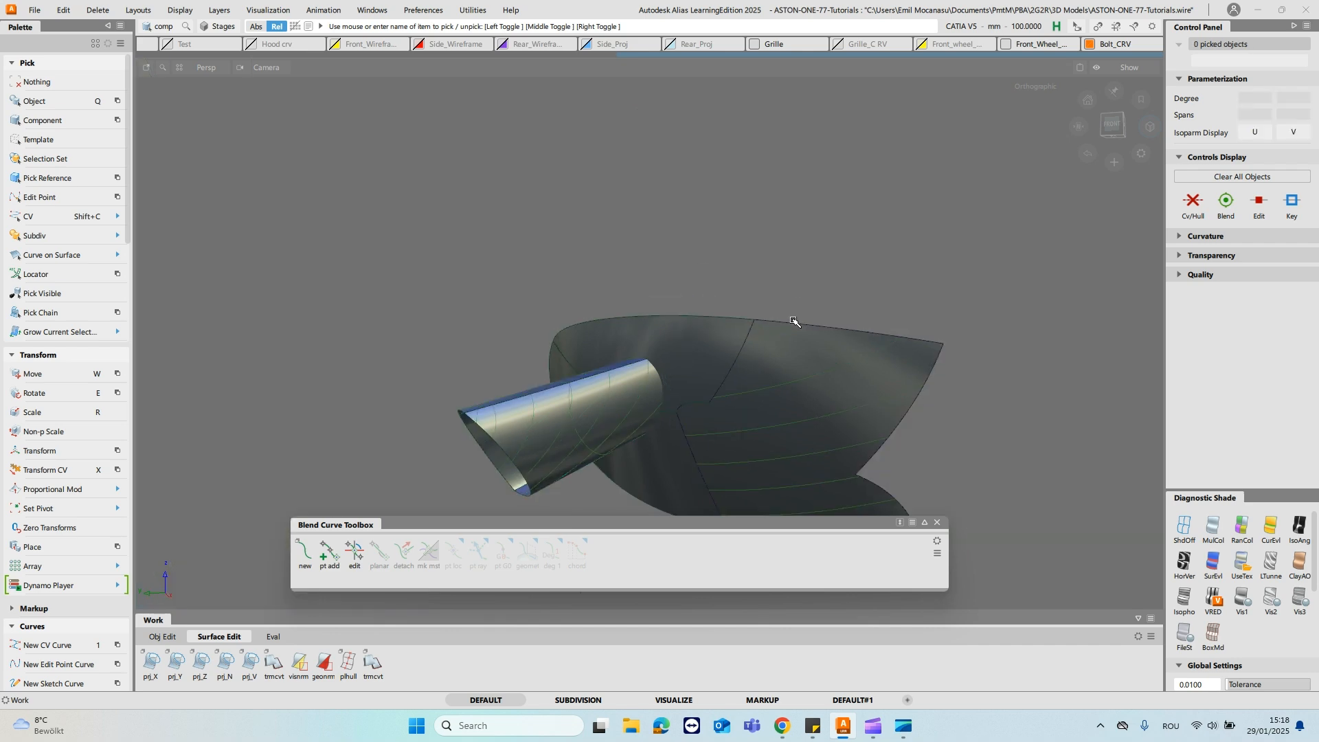
- Show the mesh layer briefly to compare the stalk's transition into the mirror housing, leaving the layer hidden
alt+shift+middle_drag(688, 332, 725, 248)
ctrl+shift+right_drag(725, 248, 616, 231)
click(913, 343)
alt+shift+drag(670, 323, 659, 165)
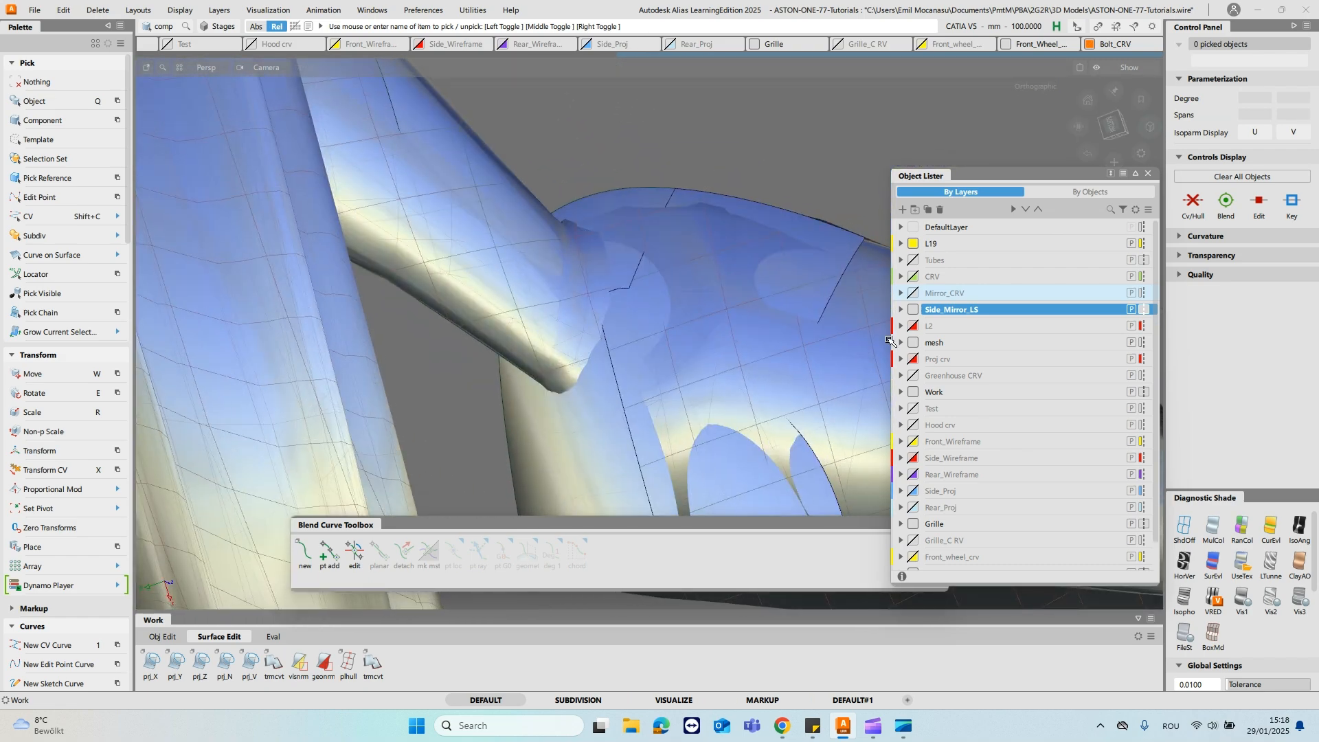
click(913, 342)
click(913, 343)
click(913, 343)
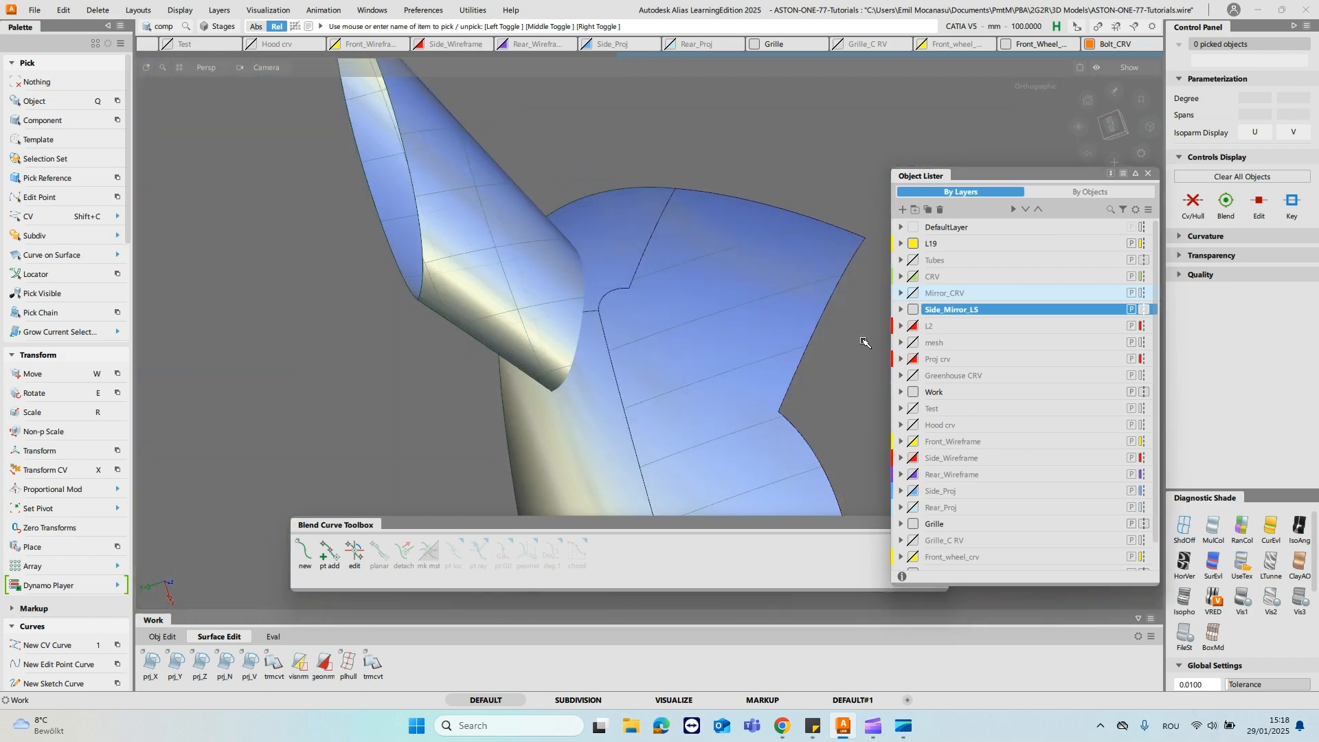
alt+shift+right_drag(644, 326, 670, 324)
- Set up a G2 surface fillet on the mirror housing with 20 mm chordal length and Default start and end flow
key(ctrl+f)
click(751, 123)
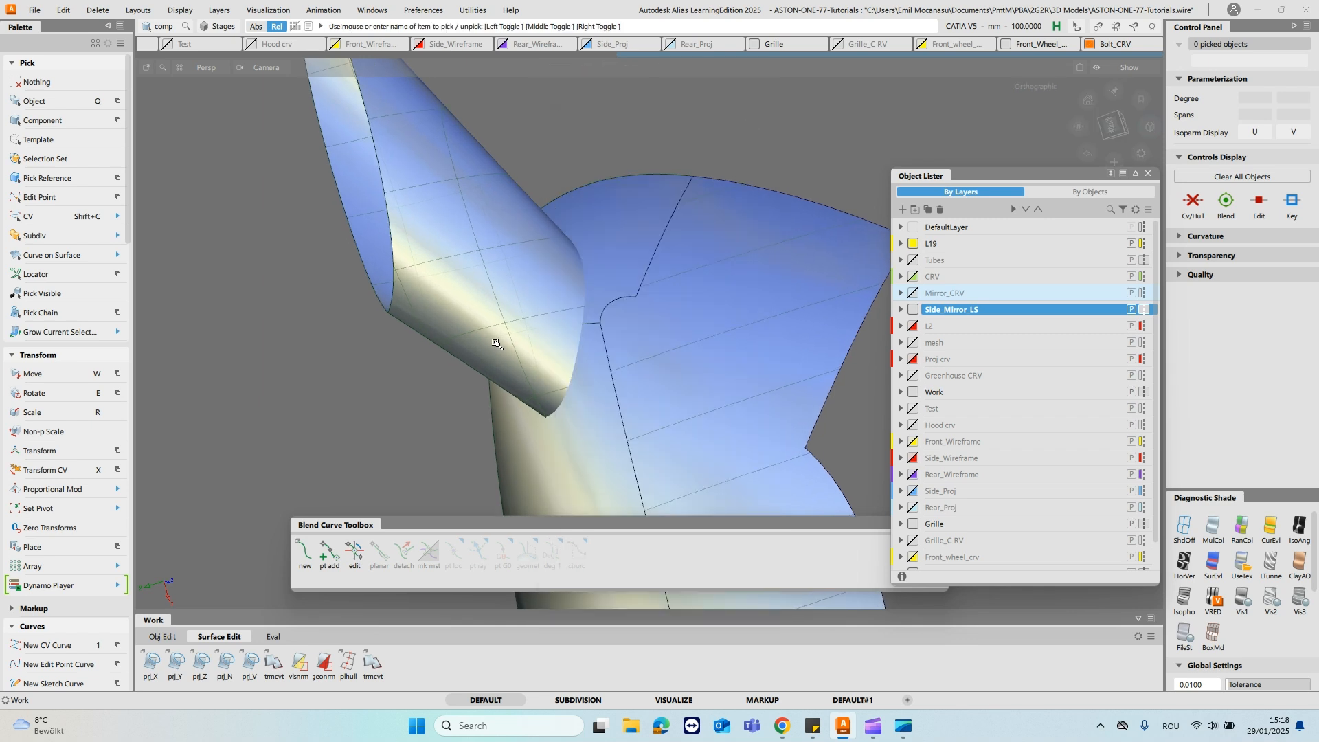
key(f)
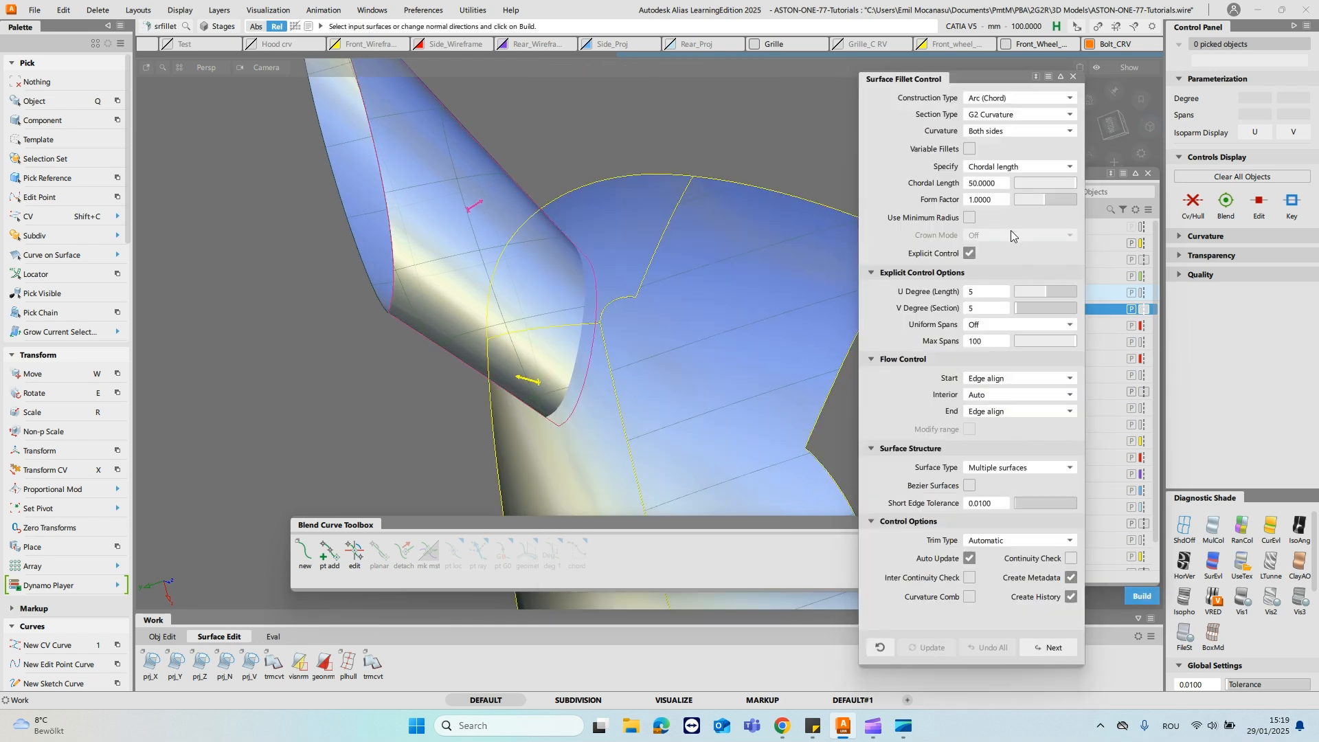
click(1016, 378)
click(1018, 401)
click(1013, 429)
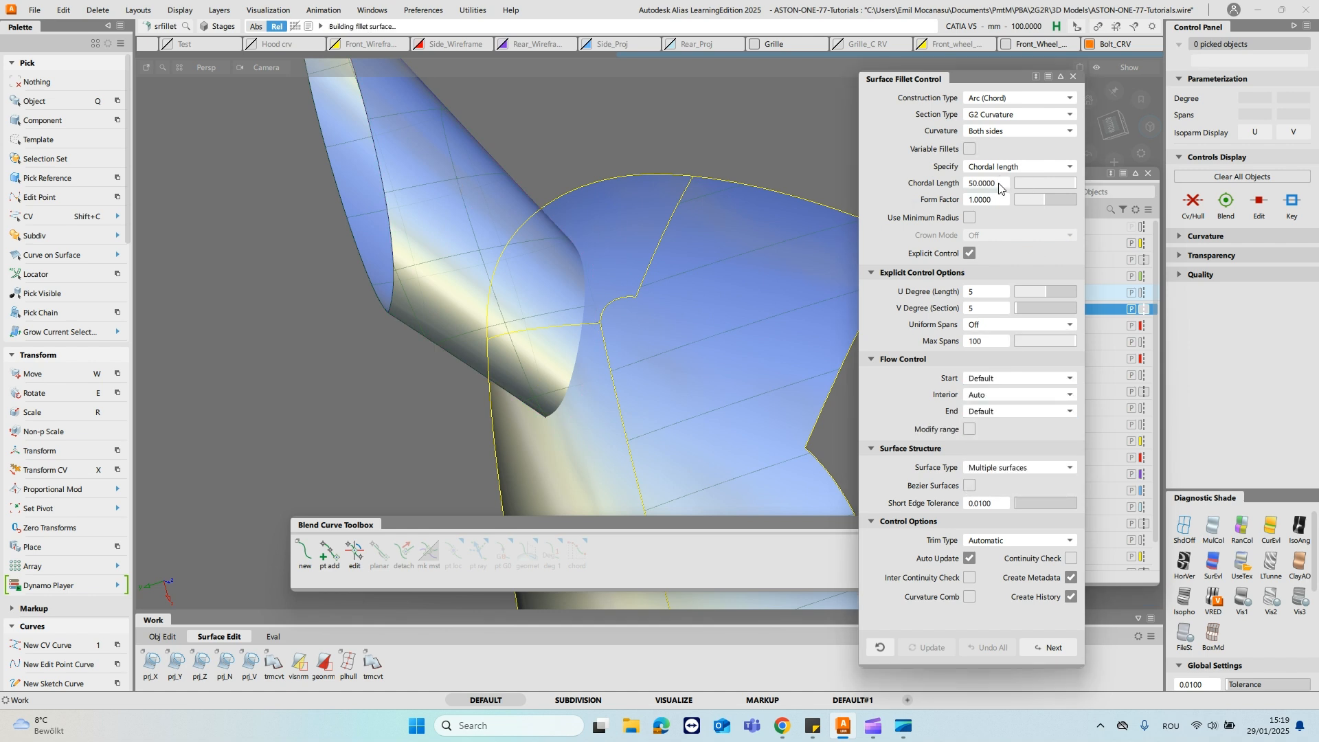
- Build the fillet between one half of the stalk and the mirror housing surfaces
click(392, 239)
key(space)
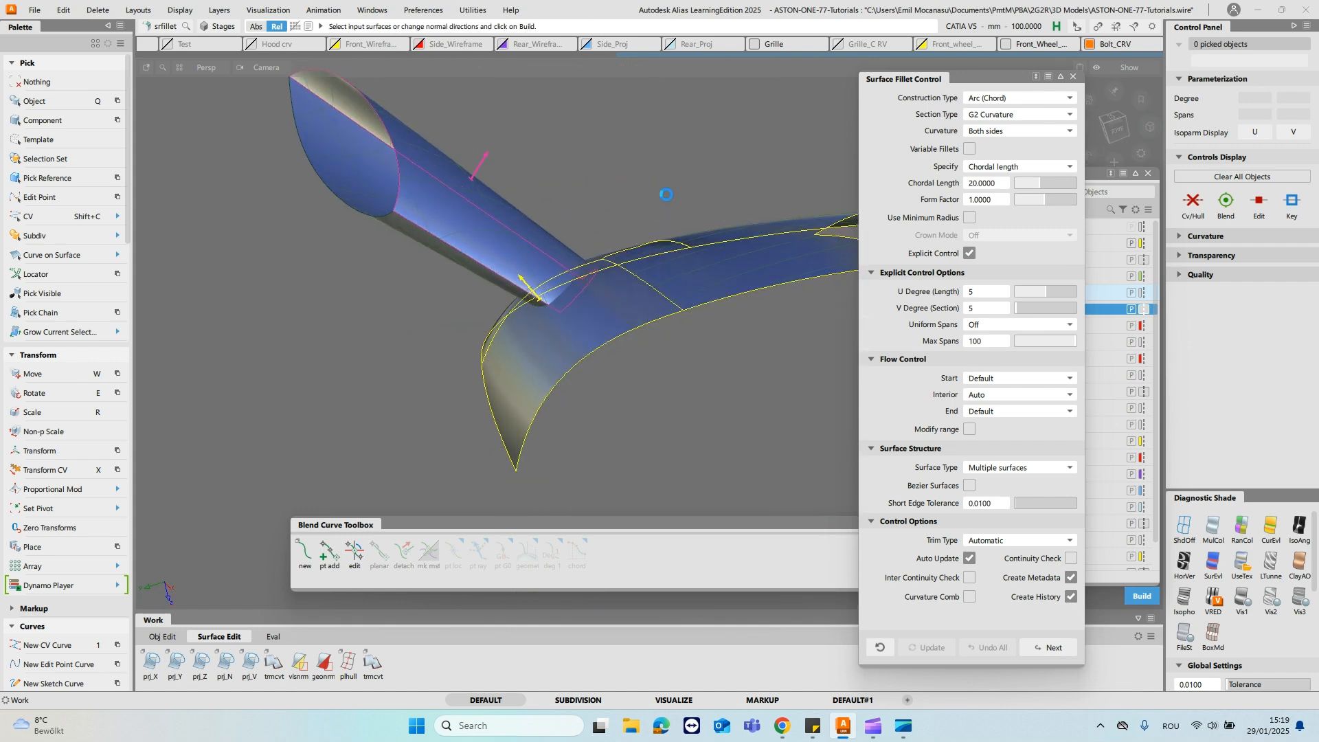
alt+shift+drag(693, 110, 455, 262)
key(space)
- Edit the new stalk fillet to use Maximum Spans/Deg for its uniform spans
click(455, 262)
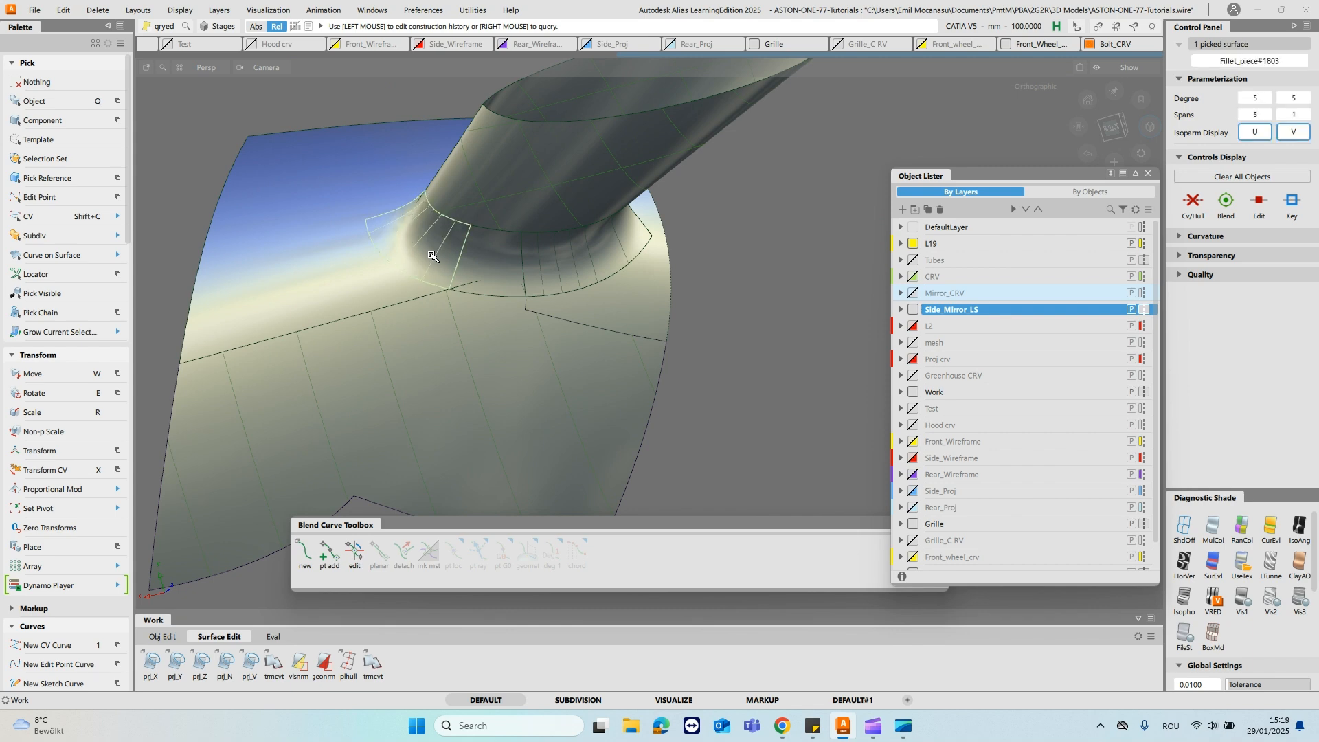
click(1025, 324)
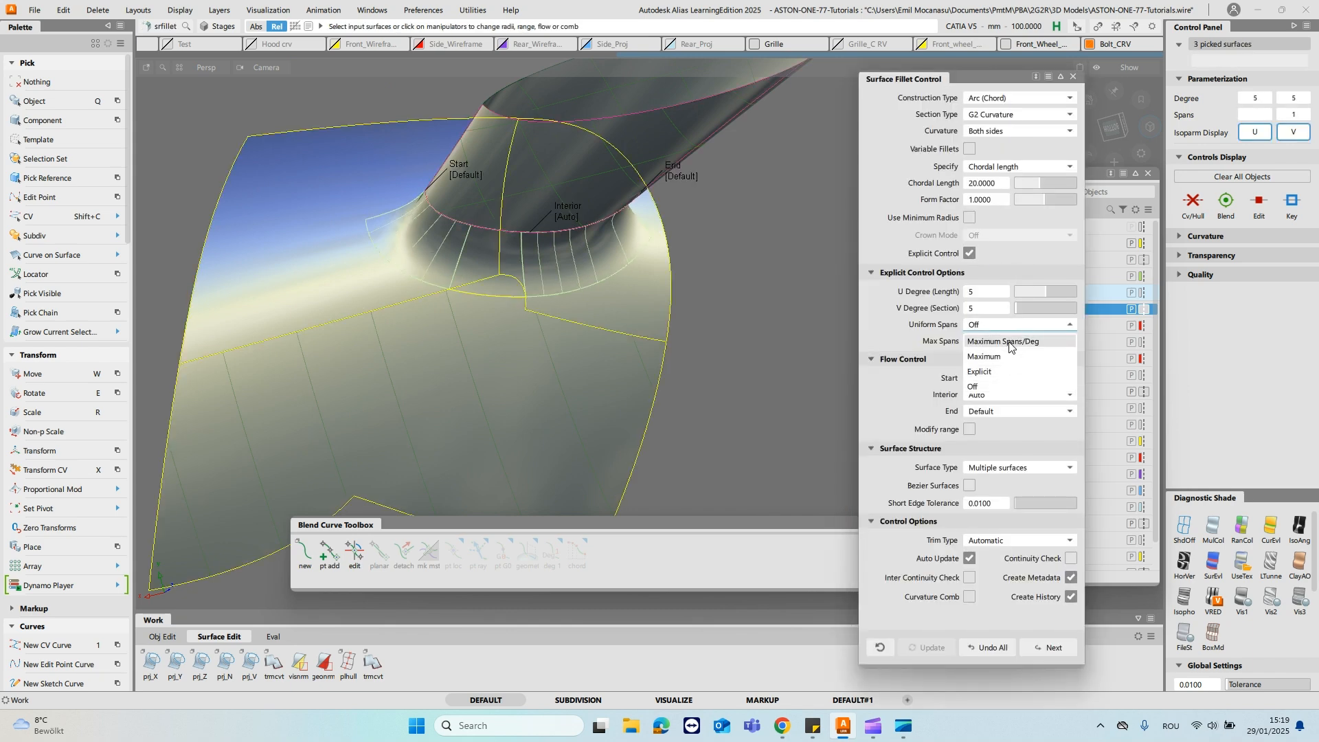
click(990, 342)
key(Return)
alt+shift+drag(688, 257, 486, 156)
click(1049, 648)
- Build a second fillet between the stalk's other half and the mirror housing
click(584, 131)
alt+shift+drag(584, 131, 577, 234)
click(681, 349)
alt+shift+drag(682, 350, 833, 212)
key(space)
- Set the second stalk fillet's chordal length to 16 mm and finish the fillet
double_click(999, 183)
text(15)
key(Return)
alt+shift+drag(578, 266, 559, 319)
key(Return)
alt+shift+right_drag(560, 319, 584, 240)
alt+shift+drag(583, 240, 769, 209)
click(1049, 648)
alt+shift+middle_drag(768, 209, 498, 241)
mouse_move(391, 295)
alt+shift+mouse_down()
mouse_move(731, 231)
mouse_move(422, 187)
mouse_move(601, 176)
mouse_move(605, 155)
mouse_move(584, 217)
mouse_move(608, 289)
mouse_move(647, 100)
mouse_move(660, 132)
mouse_move(638, 222)
alt+shift+mouse_up()
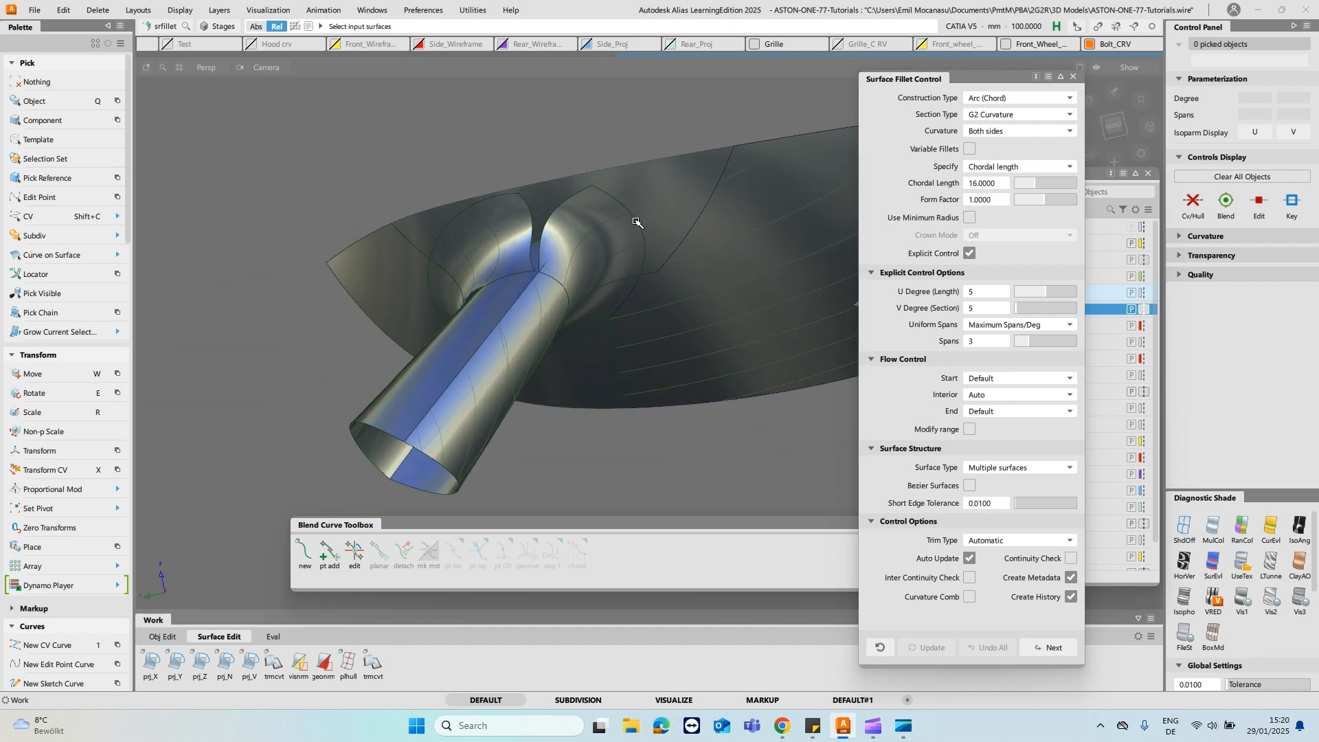
- Inspect both stalk-to-housing fillets and their flow into the mirror and door from several angles, and leave the fillet command
alt+shift+drag(354, 373, 766, 280)
key(ctrl+s)
alt+shift+drag(632, 290, 486, 274)
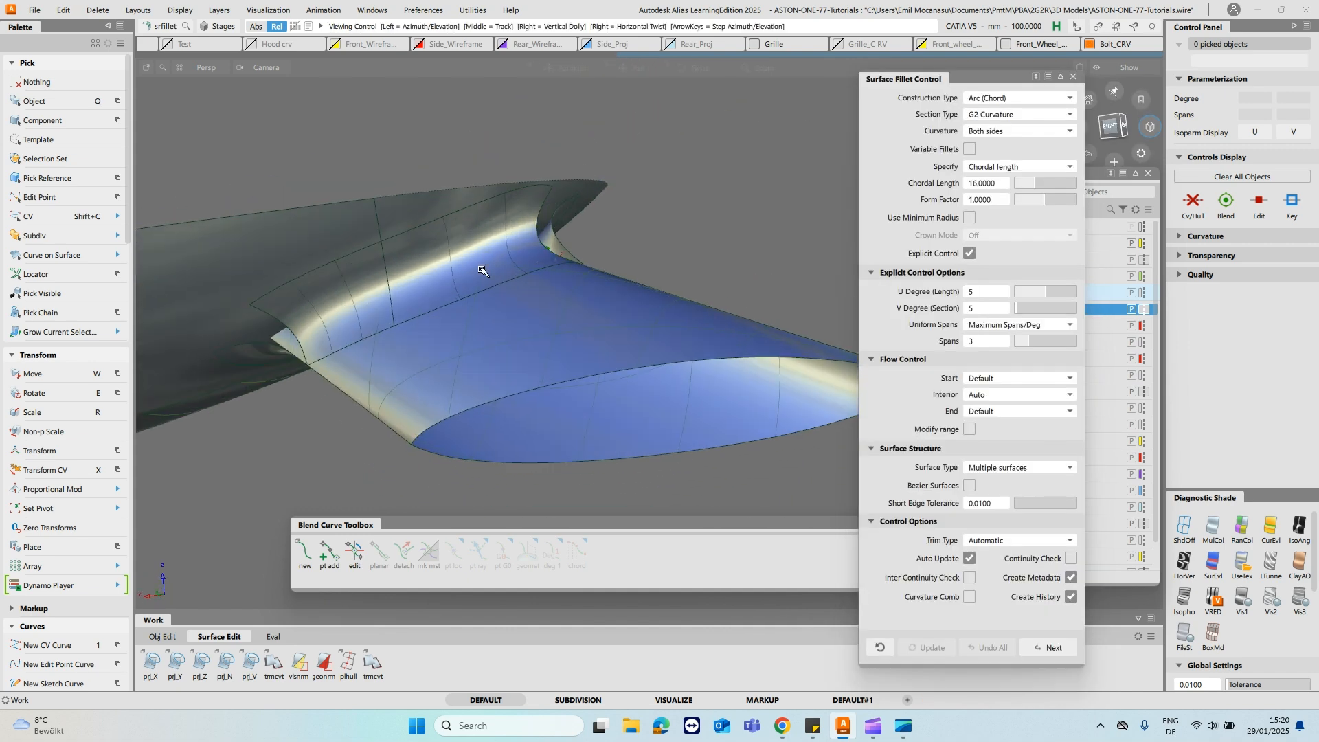
click(486, 256)
key(ctrl+s)
mouse_move(624, 309)
alt+shift+mouse_down()
mouse_move(657, 186)
mouse_move(577, 169)
mouse_move(756, 171)
mouse_move(646, 110)
mouse_move(705, 121)
alt+shift+mouse_up()
key(ctrl+s)
alt+shift+drag(633, 262, 701, 431)
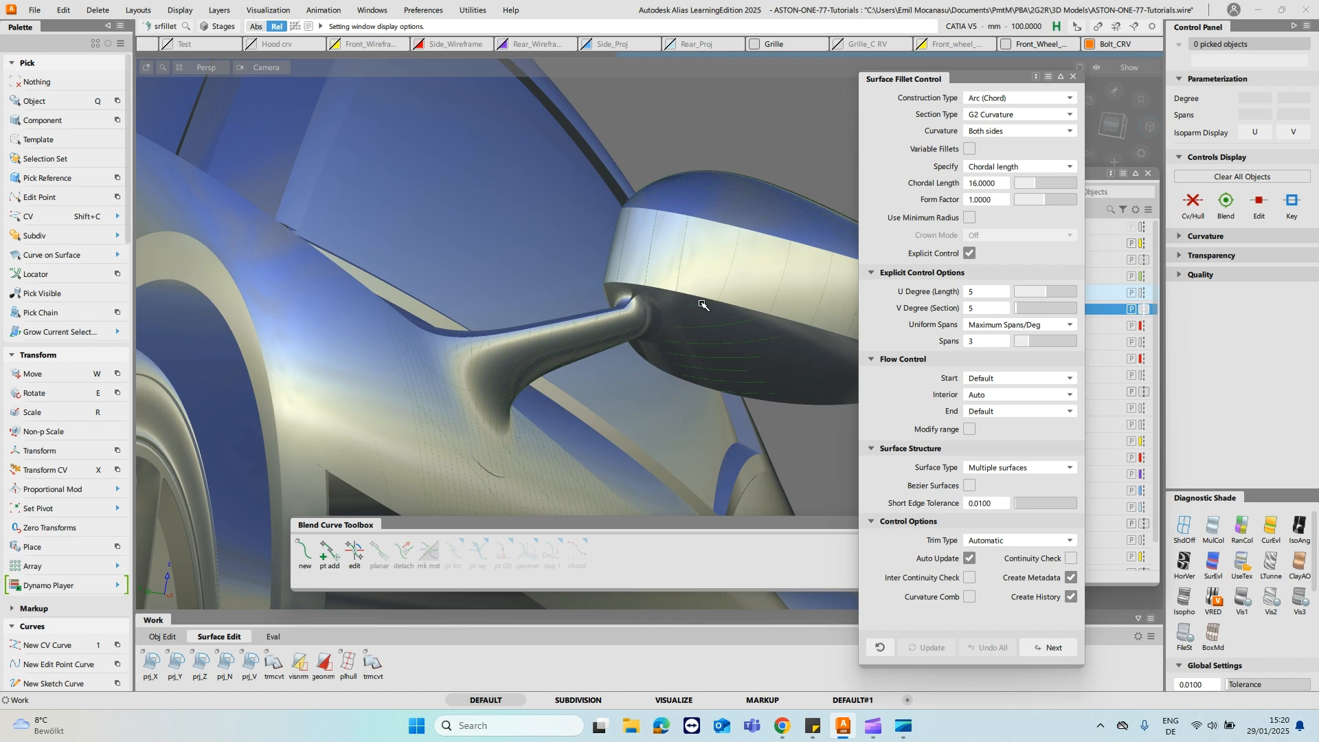
mouse_move(646, 308)
alt+shift+mouse_down()
mouse_move(701, 309)
mouse_move(668, 322)
alt+shift+mouse_up()
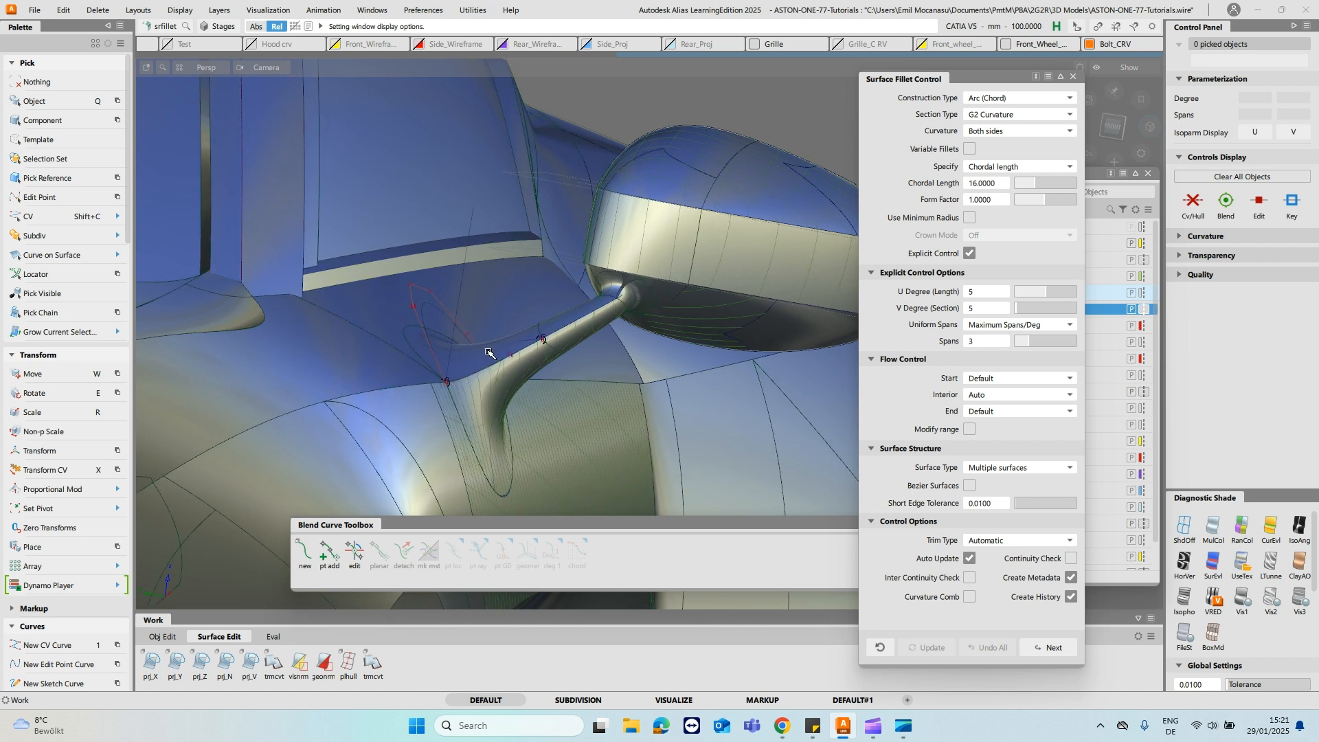
alt+shift+drag(652, 257, 592, 331)
alt+shift+right_drag(591, 331, 613, 288)
alt+shift+drag(612, 287, 635, 306)
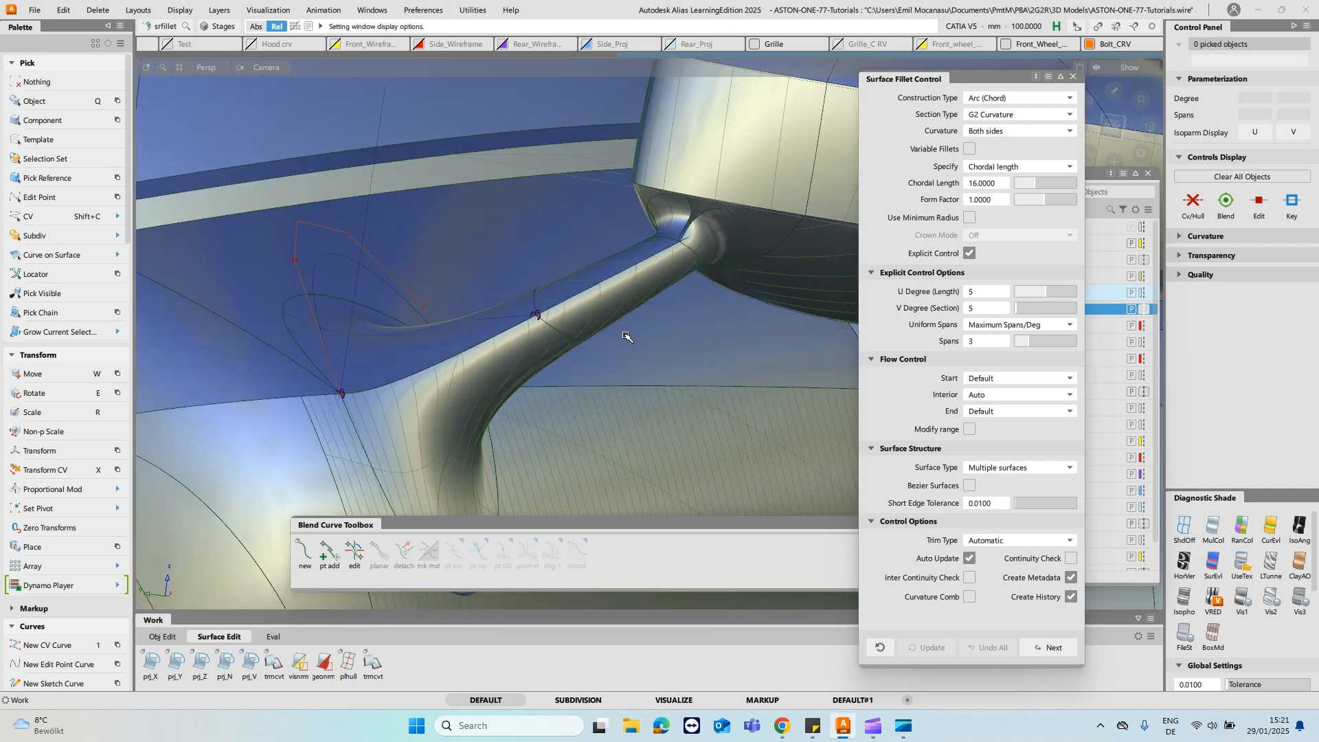
click(1074, 77)
- Pick the stalk's first construction line as a component and make the Side_Wireframe layer visible
ctrl+shift+drag(590, 307, 638, 274)
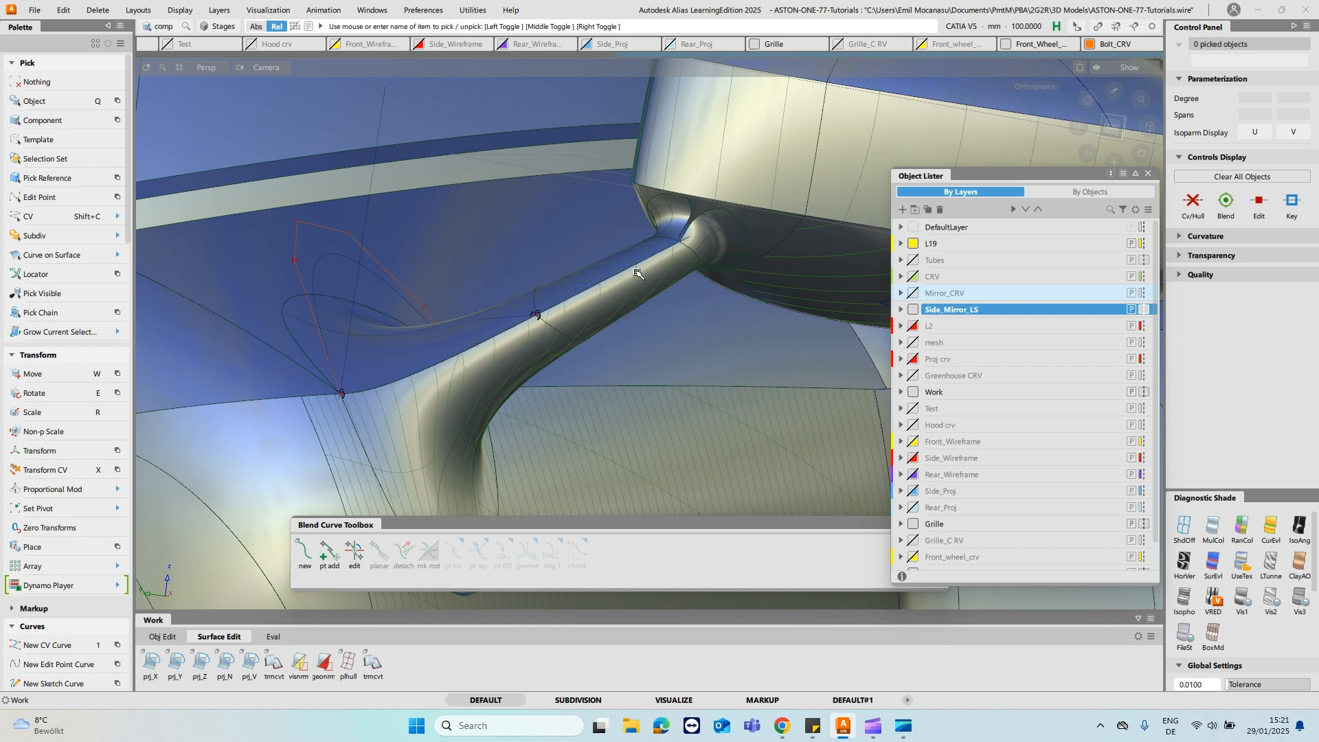
click(649, 262)
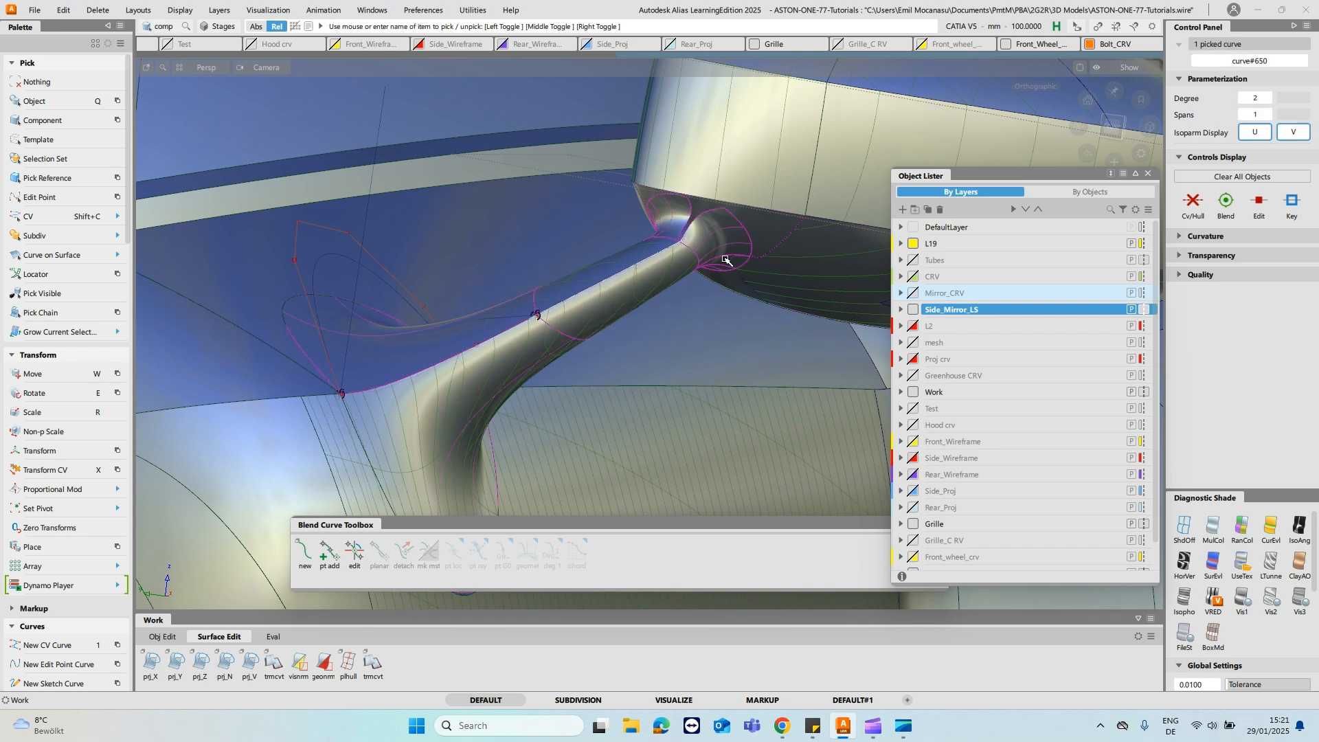
click(914, 277)
ctrl+shift+drag(598, 412, 624, 393)
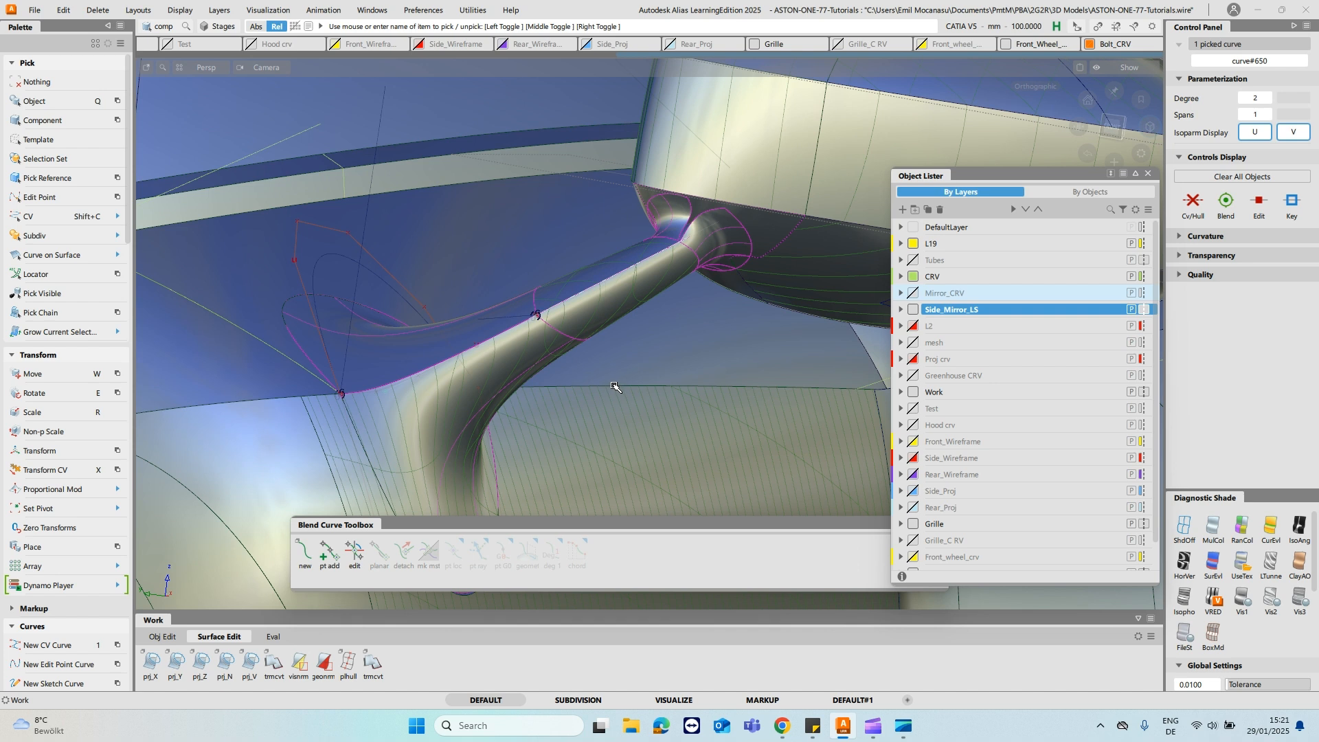
click(913, 277)
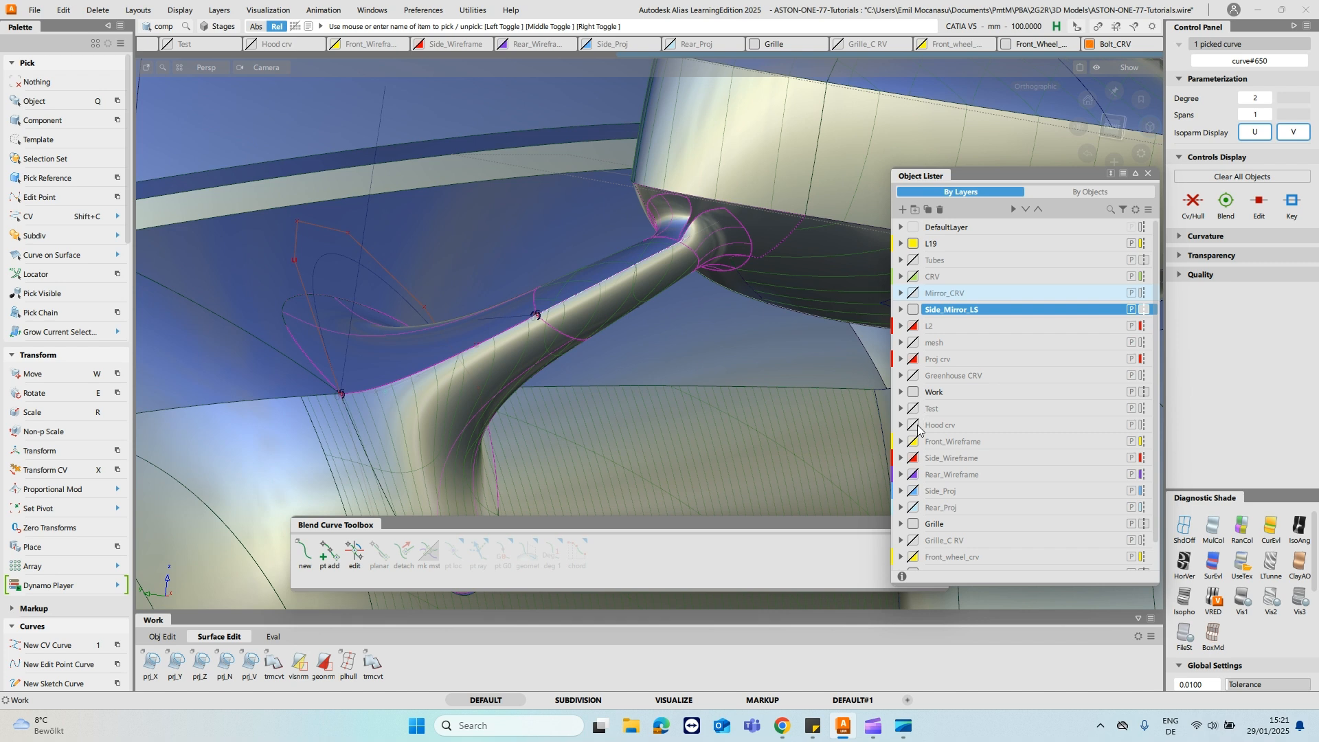
scroll(938, 507, down, 1)
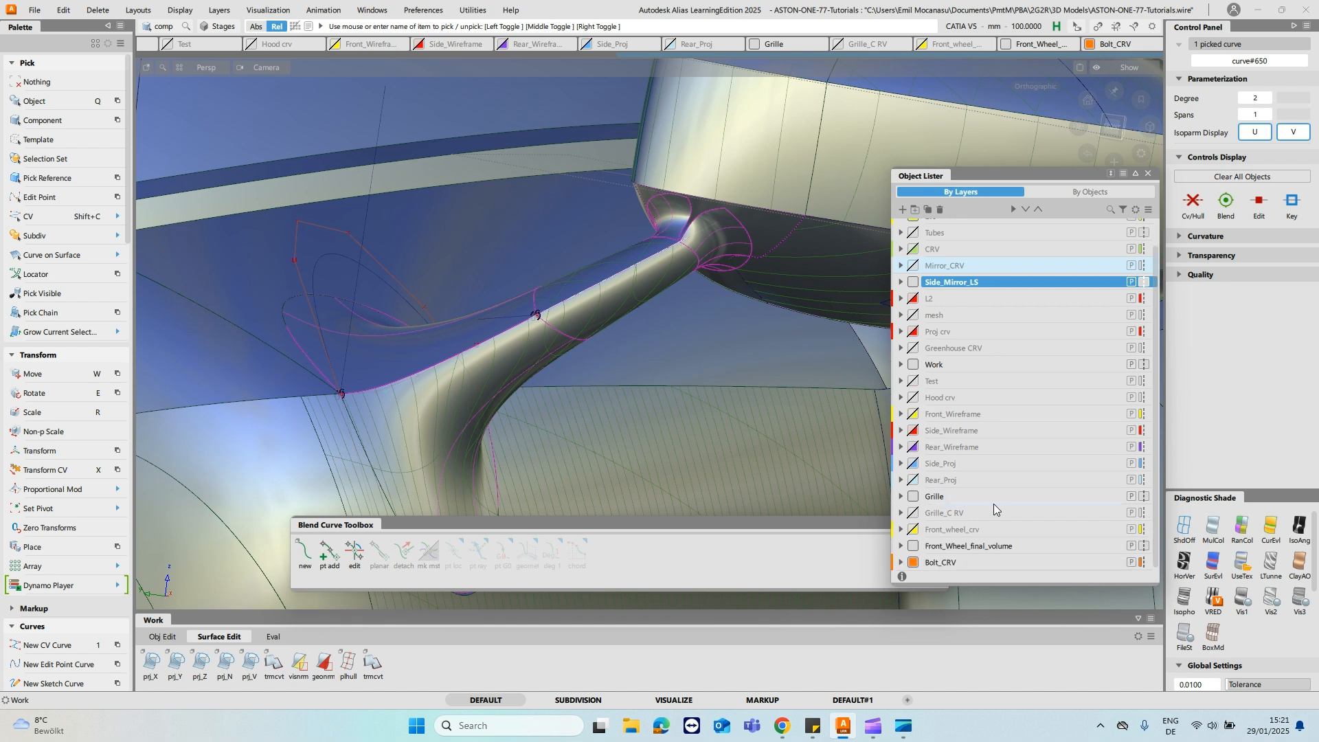
click(913, 432)
- Isolate the first stalk line with the red wireframe curve, inspect them, and bring the hidden geometry back
ctrl+shift+drag(598, 392, 614, 386)
click(615, 385)
key(alt+h)
ctrl+shift+drag(520, 372, 571, 355)
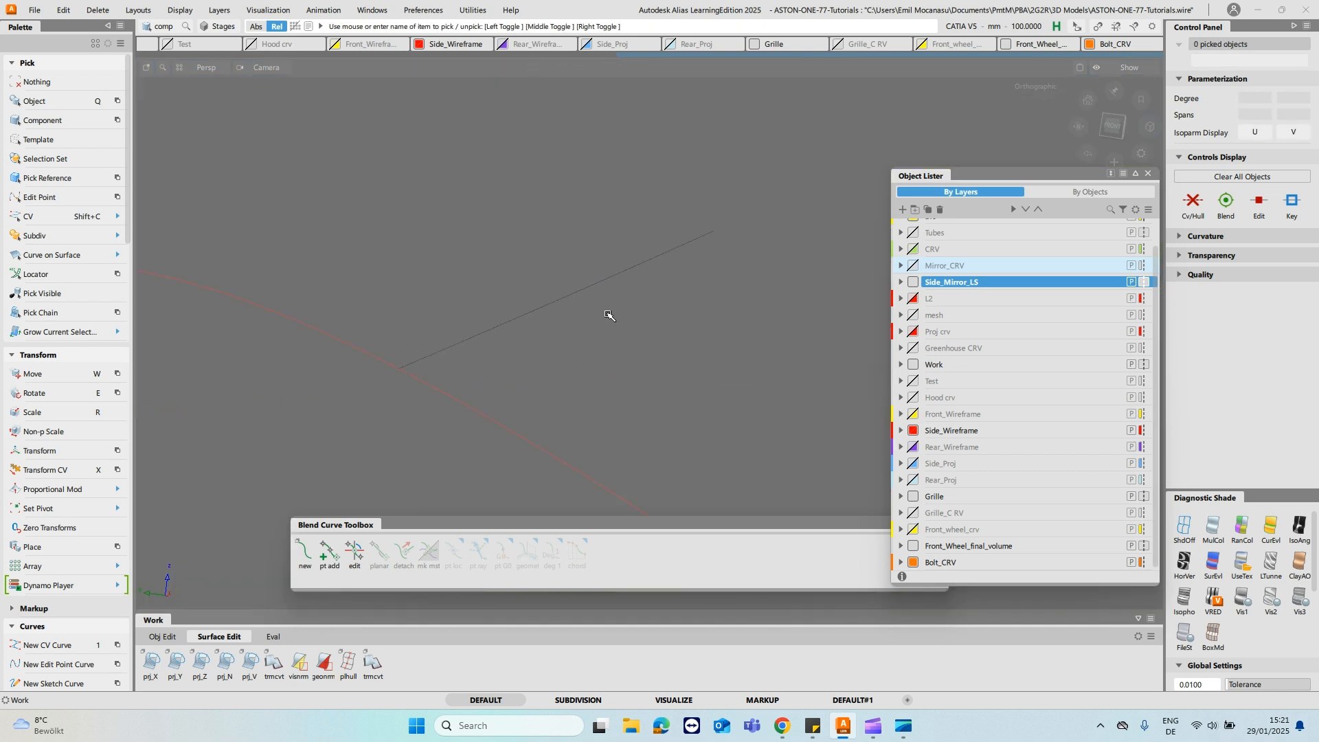
alt+shift+drag(512, 220, 508, 237)
key(shift+alt)
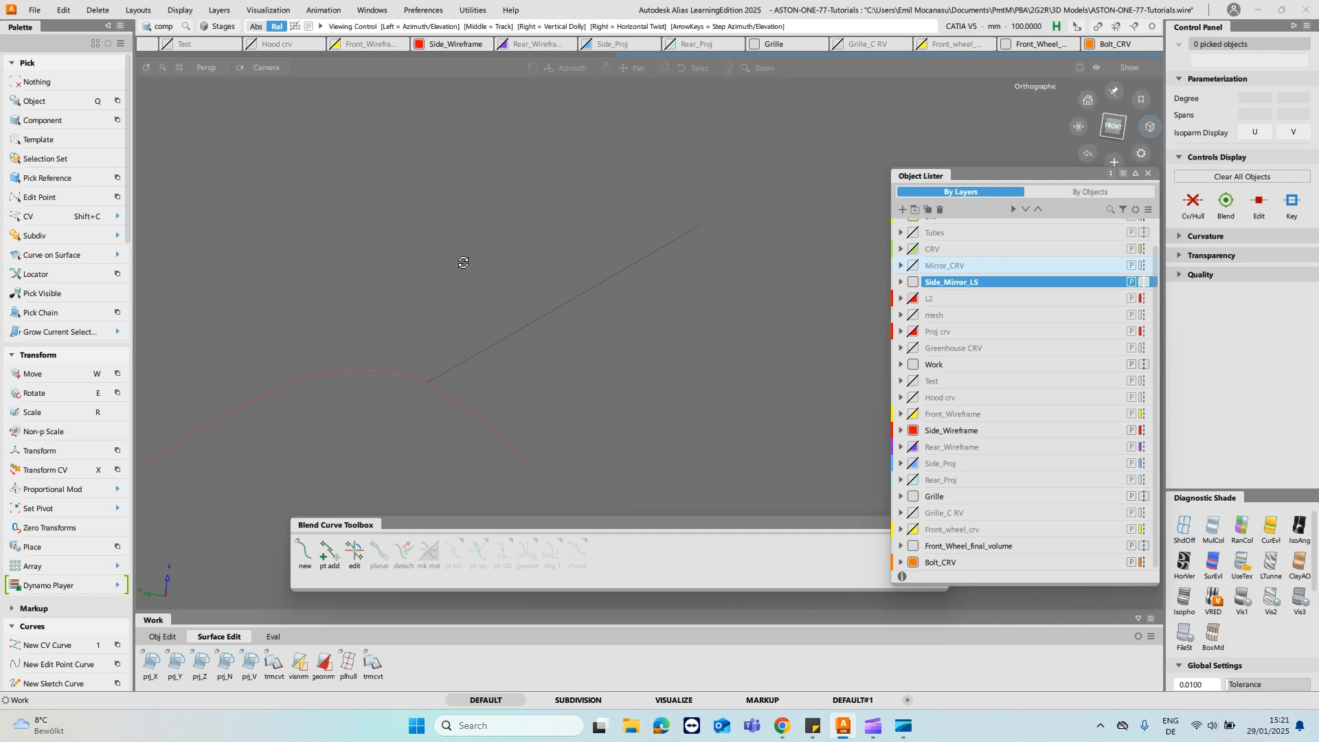
alt+shift+drag(453, 260, 457, 264)
ctrl+shift+right_drag(492, 379, 458, 403)
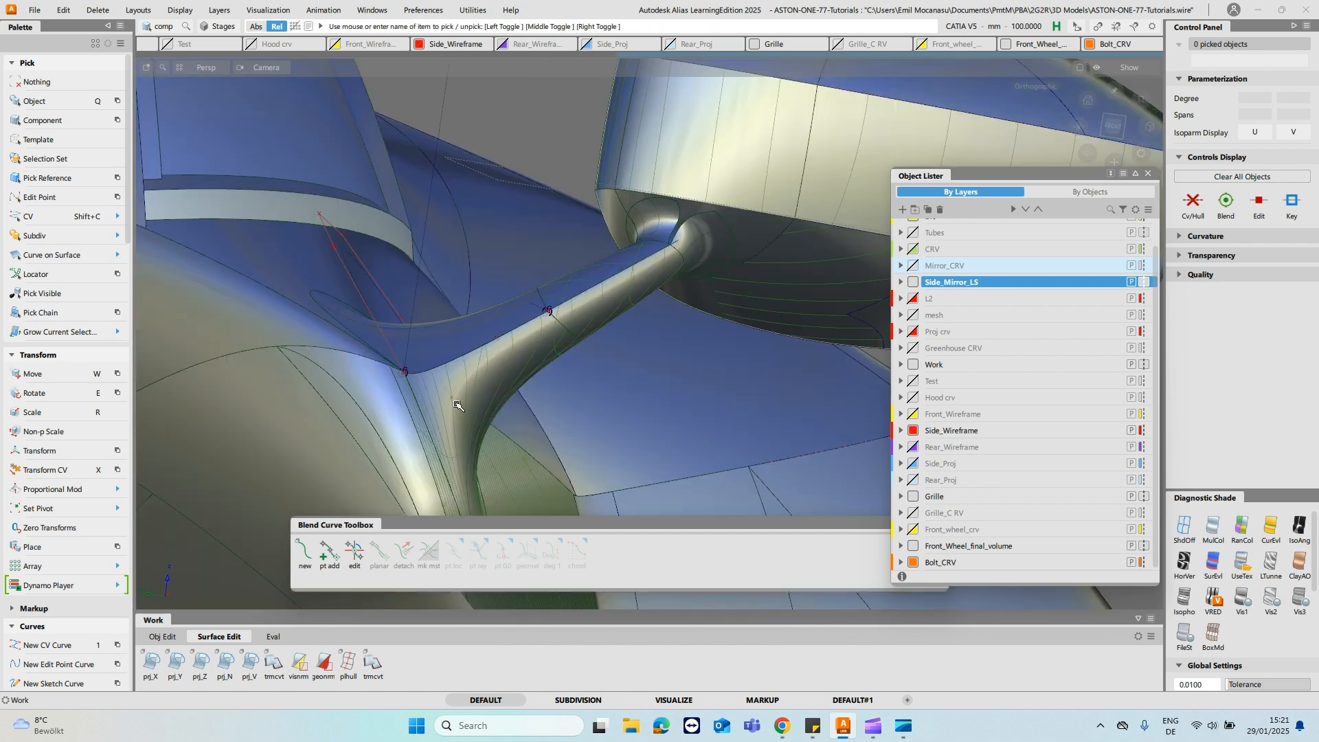
- Pick the second construction line of the mirror stalk as a component
mouse_move(597, 379)
alt+shift+mouse_down()
mouse_move(532, 338)
mouse_move(529, 319)
alt+shift+mouse_up()
ctrl+shift+drag(640, 379, 662, 376)
click(661, 369)
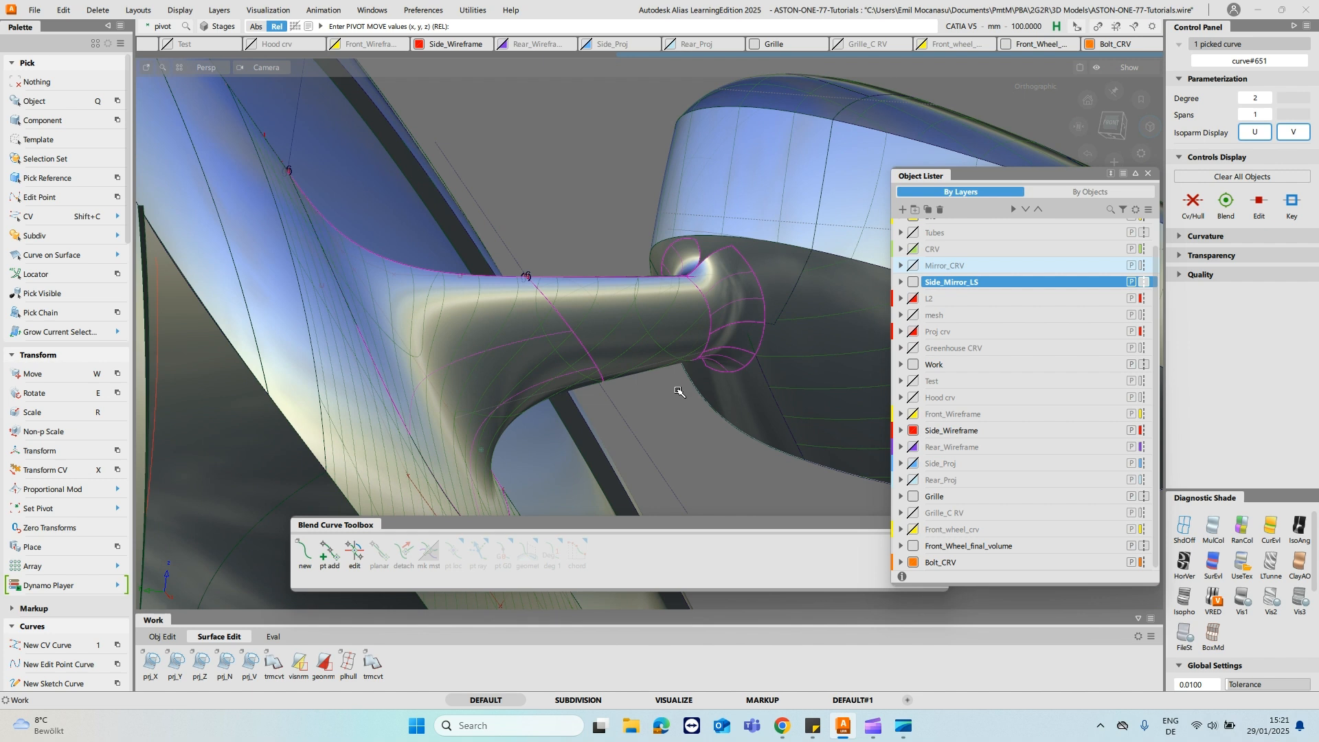
key(Delete)
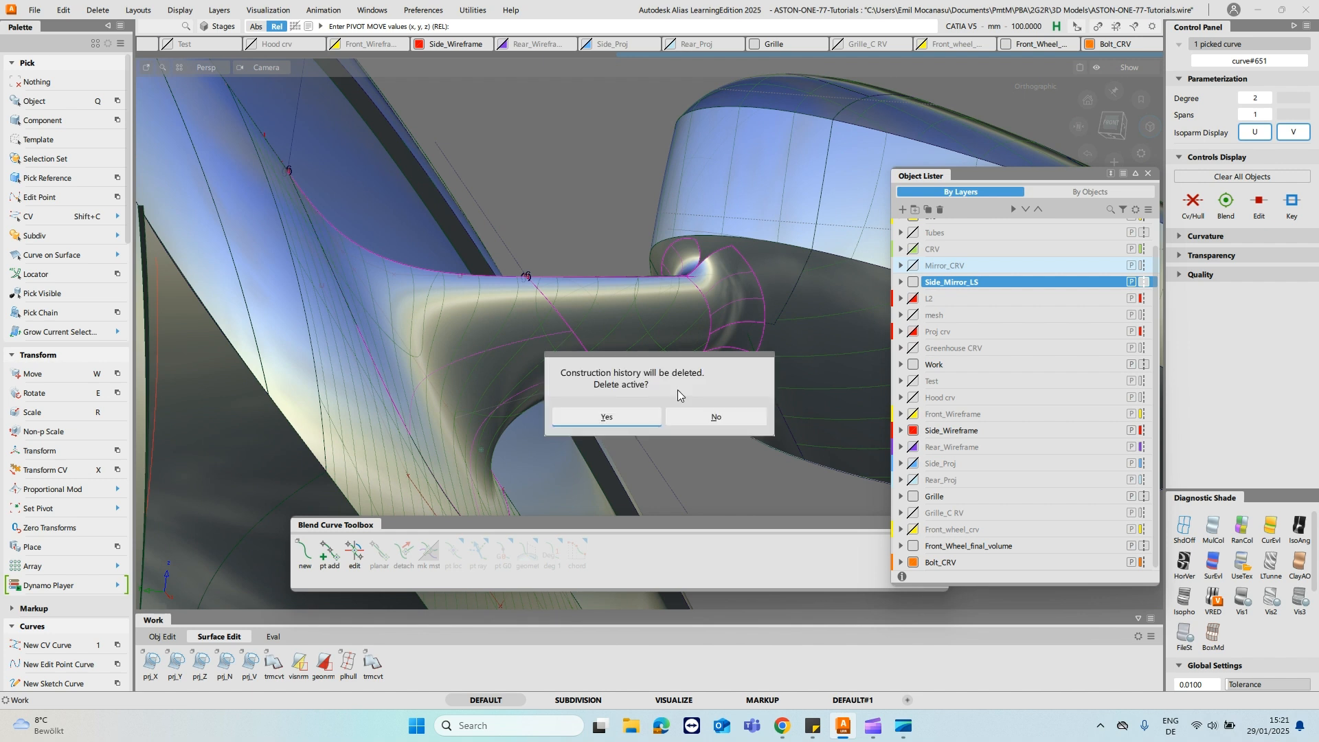
click(714, 416)
key(ctrl+z)
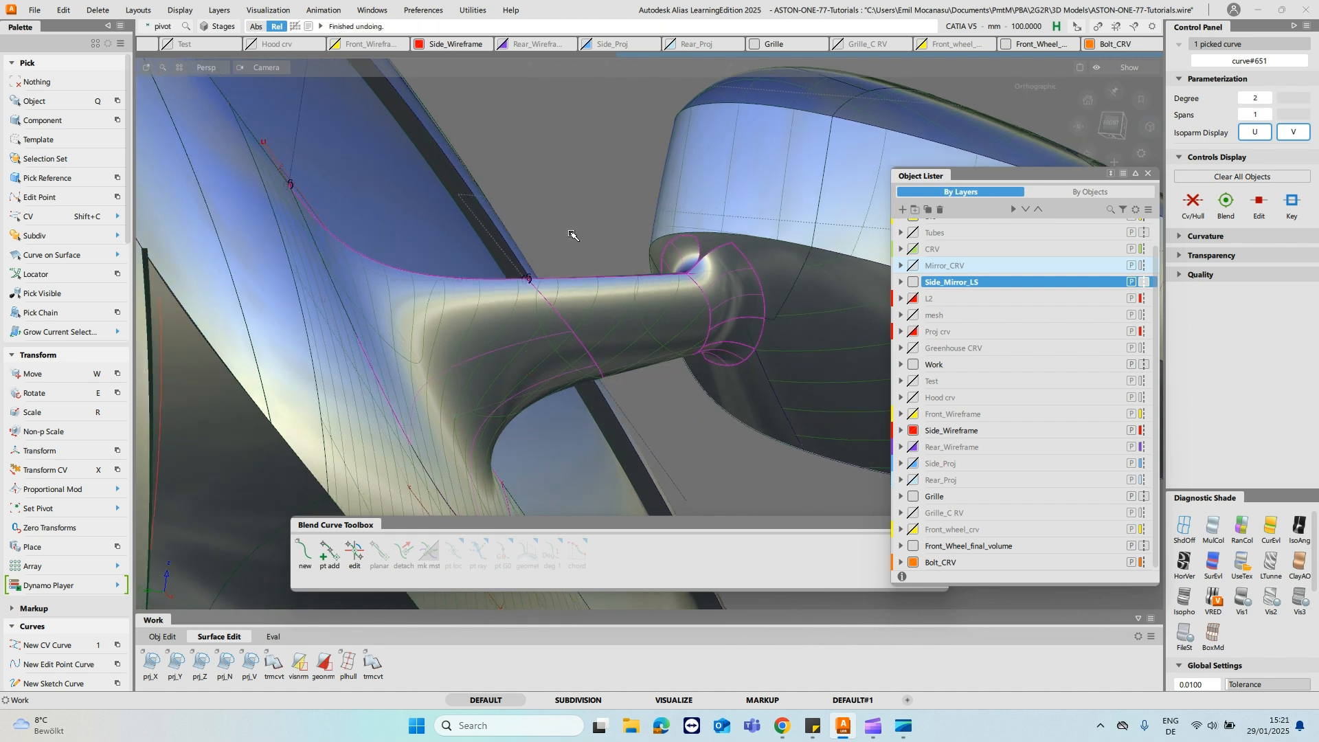
- Isolate the two stalk construction lines and the red wireframe curve, and start the Rail surface command
ctrl+shift+drag(612, 410, 605, 327)
alt+shift+drag(583, 268, 636, 396)
ctrl+shift+drag(633, 396, 674, 383)
click(664, 321)
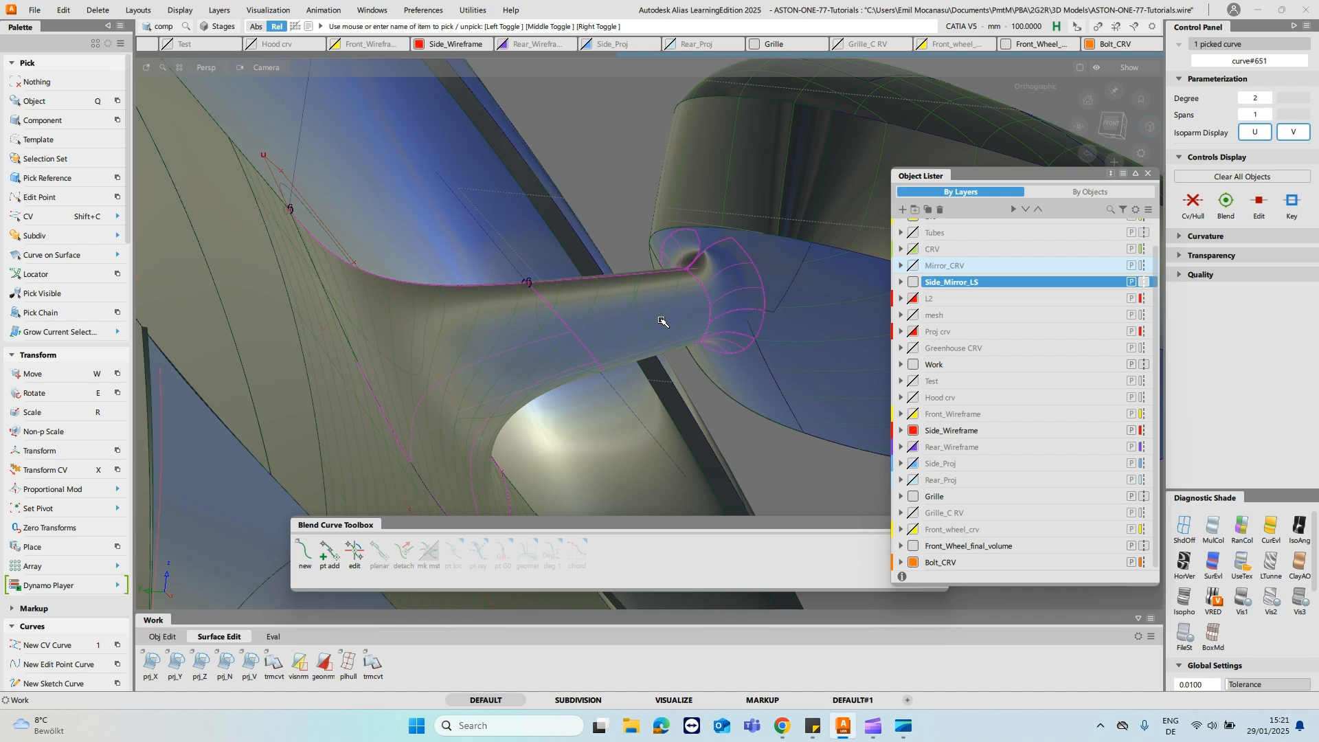
click(663, 321)
alt+shift+drag(661, 321, 650, 357)
alt+shift+right_drag(650, 356, 624, 318)
ctrl+shift+drag(479, 383, 543, 376)
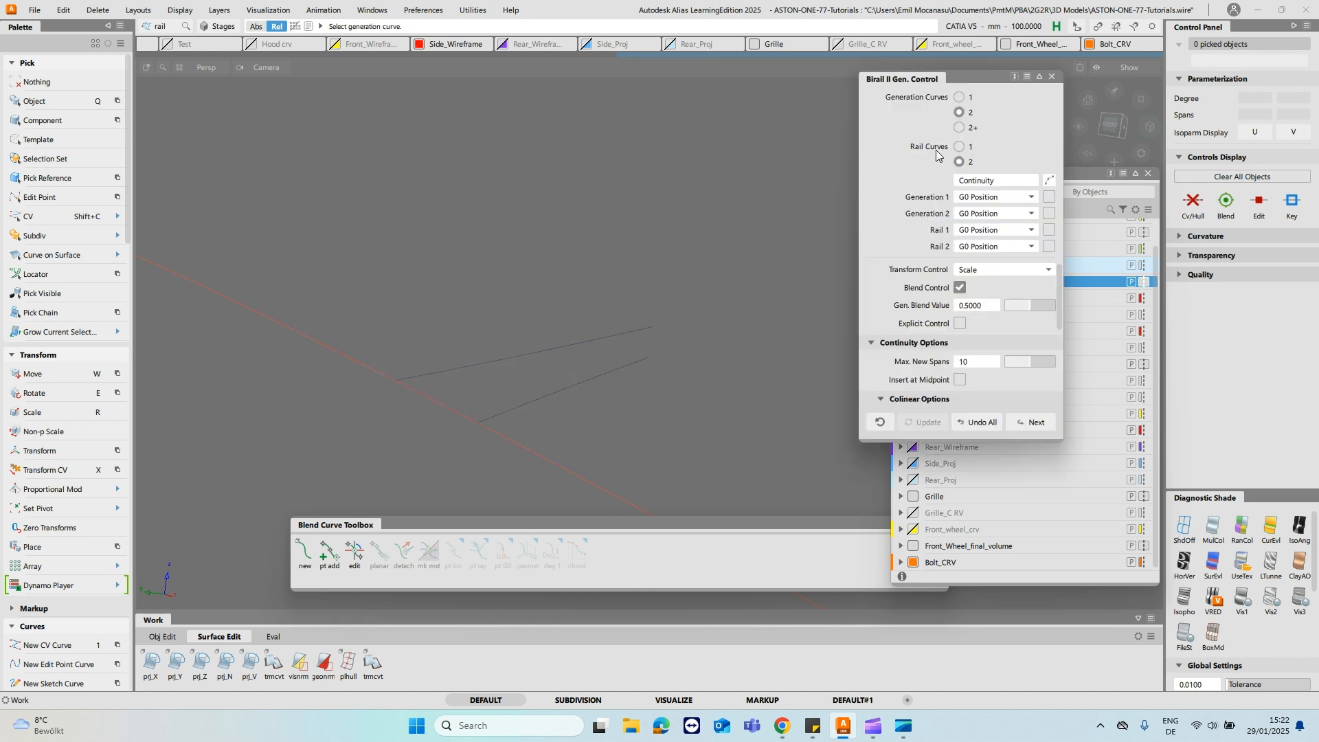
- Build a birail surface with one generation curve, using the red wireframe curve as generation and the two stalk lines as rails
click(960, 97)
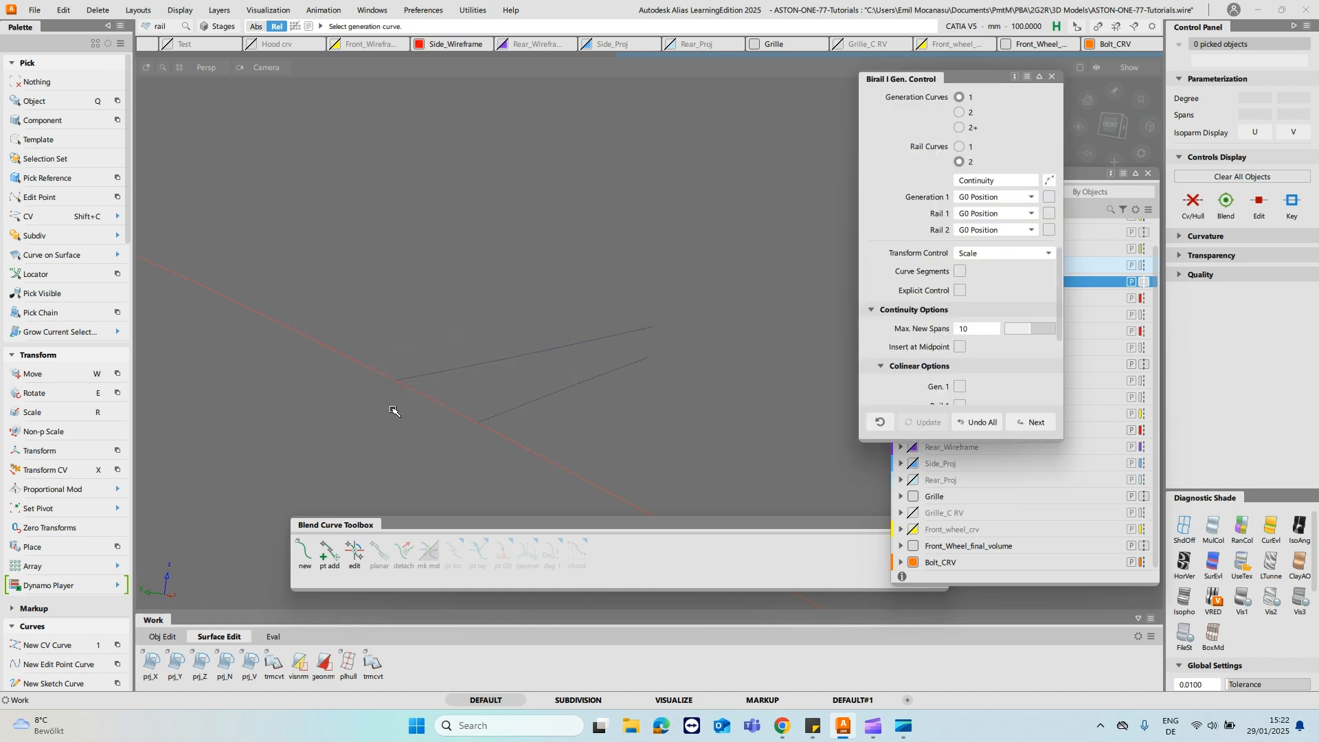
click(459, 419)
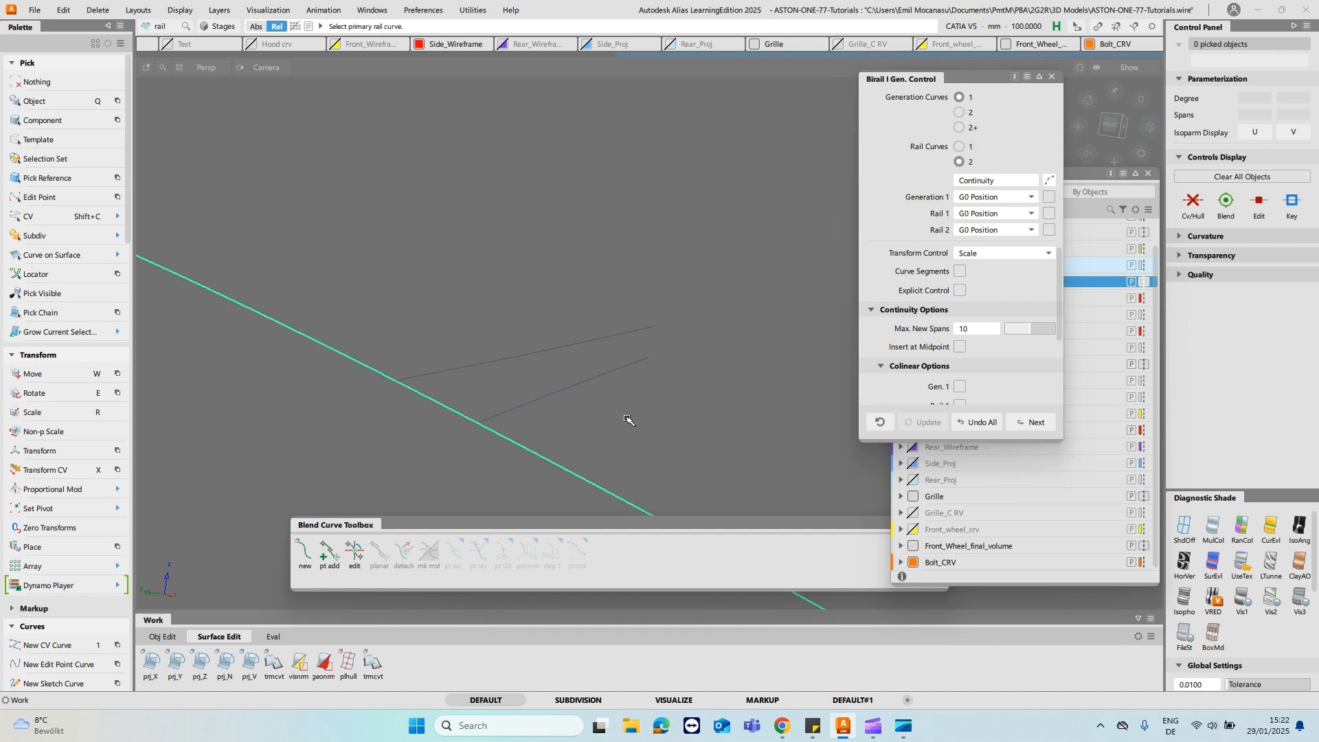
drag(626, 418, 643, 353)
alt+shift+drag(700, 414, 639, 352)
alt+shift+middle_drag(575, 233, 580, 349)
- Extend the edges of the new rail surface so it reaches well beyond the stalk's width and end
ctrl+shift+drag(473, 206, 481, 165)
ctrl+shift+right_drag(483, 130, 484, 173)
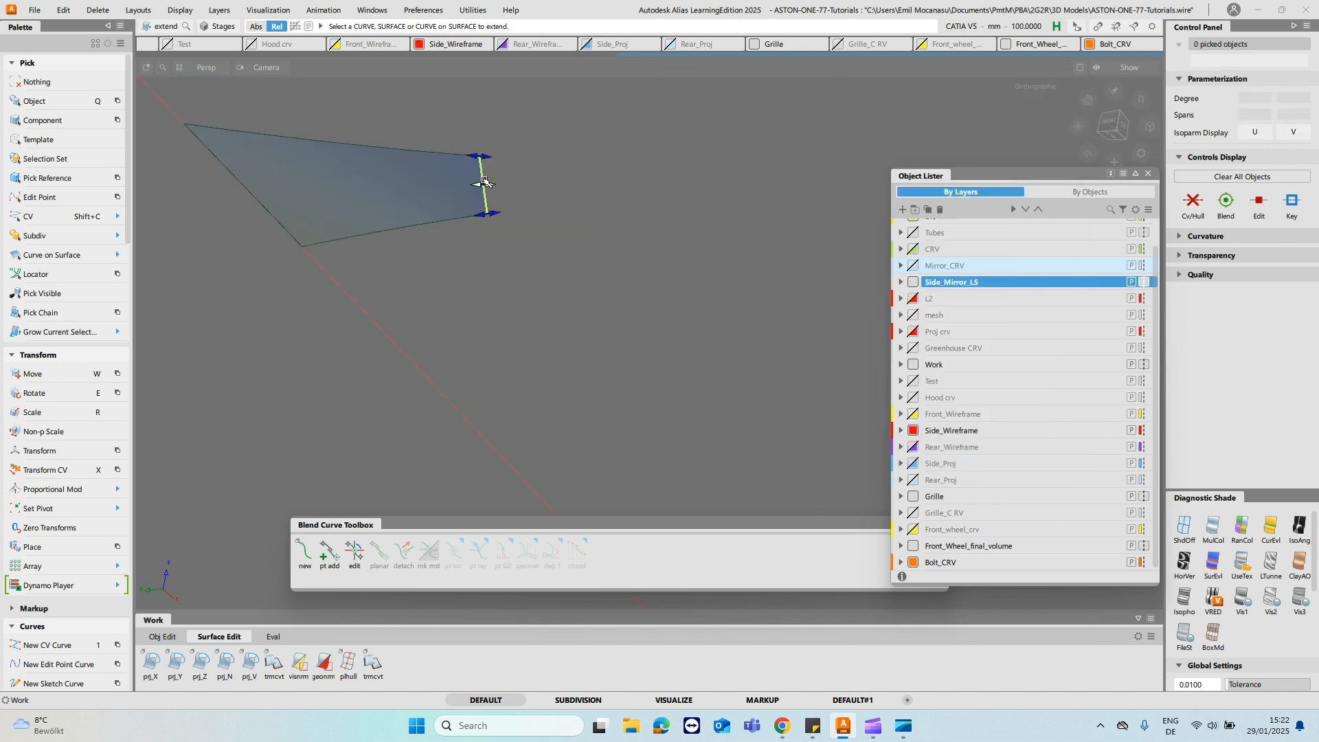
click(485, 182)
click(607, 451)
drag(560, 296, 618, 279)
ctrl+shift+drag(499, 194, 507, 162)
click(508, 160)
click(510, 212)
drag(531, 274, 1, 386)
alt+shift+drag(471, 184, 509, 303)
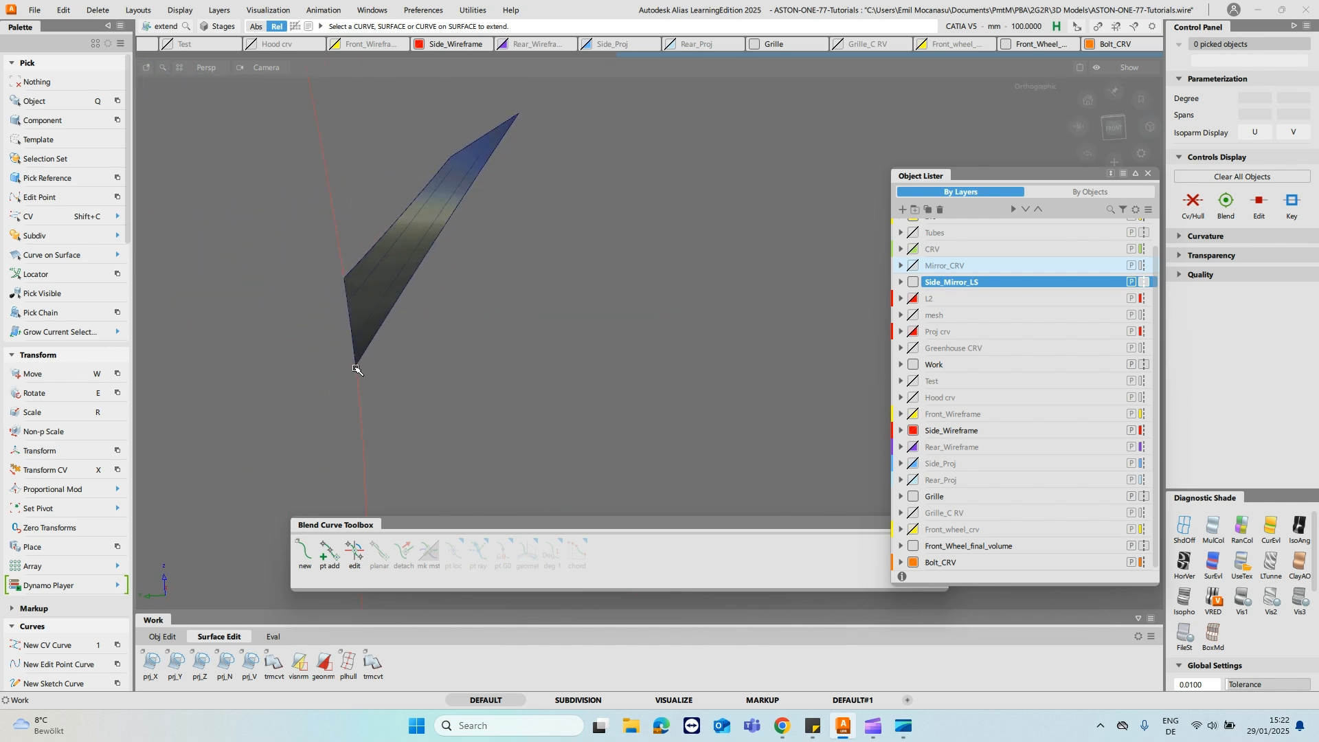
- Show the hidden mirror, stalk and door surfaces again together with the extended cutting surface
alt+shift+drag(357, 368, 452, 285)
mouse_move(522, 180)
alt+shift+mouse_down()
mouse_move(428, 146)
mouse_move(492, 215)
mouse_move(457, 283)
alt+shift+mouse_up()
key(q)
click(427, 287)
mouse_move(344, 280)
alt+shift+mouse_down()
mouse_move(483, 291)
mouse_move(365, 277)
alt+shift+mouse_up()
click(365, 277)
alt+shift+drag(618, 312, 527, 346)
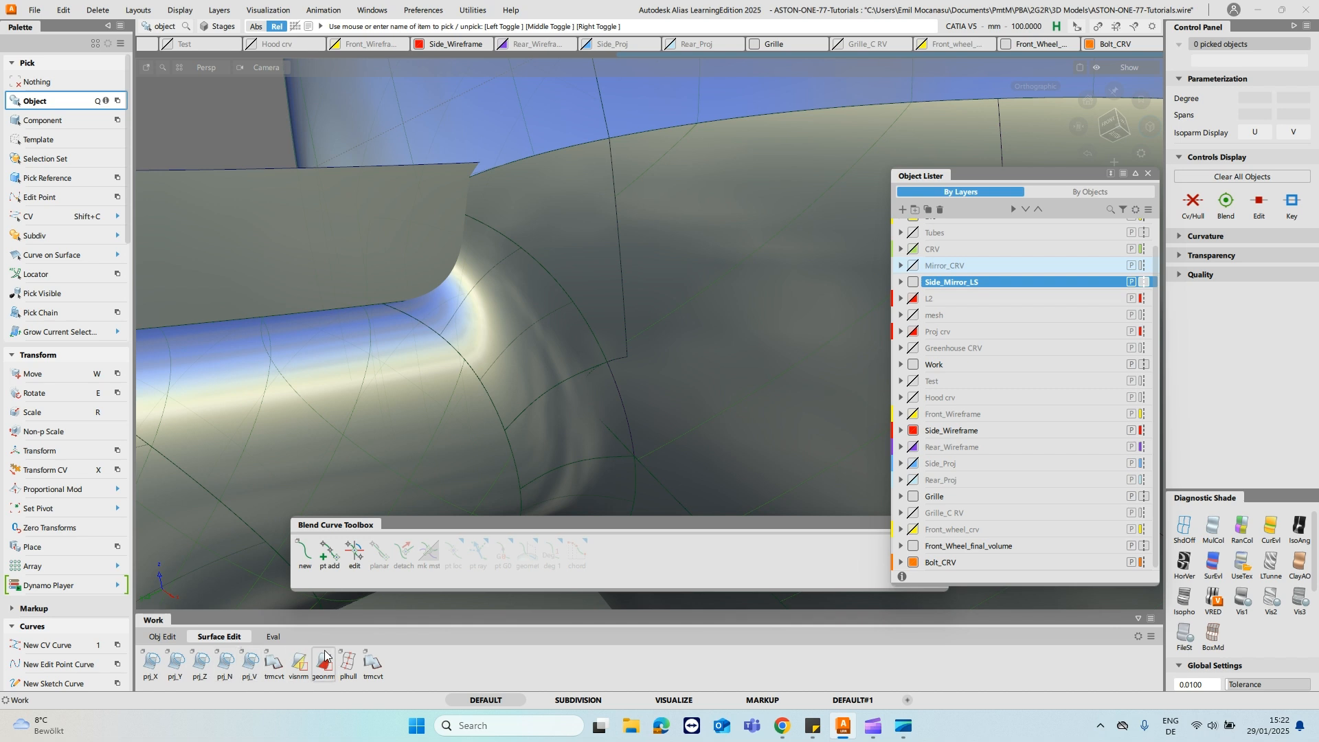
- Trim Convert the fillet's end patch against the extended cutting surface using Intersect, with Keep Originals off
double_click(275, 662)
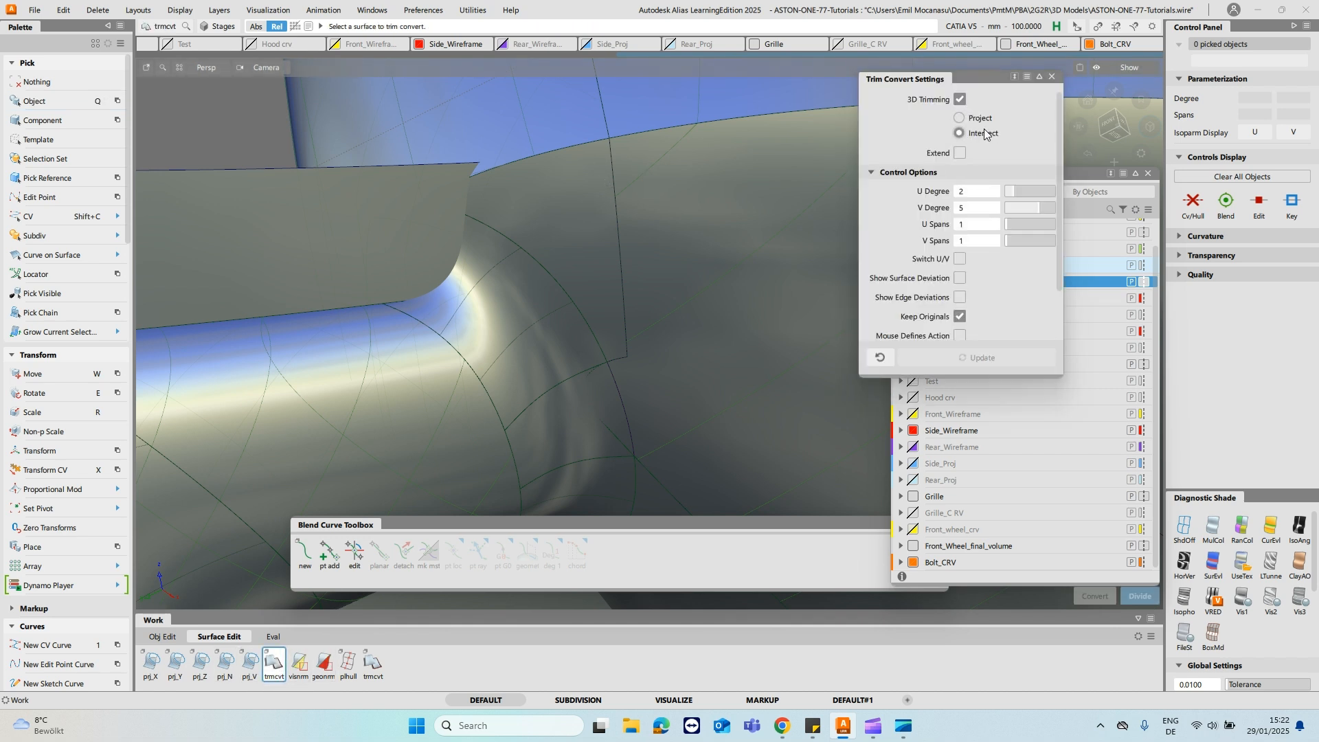
click(472, 295)
click(476, 299)
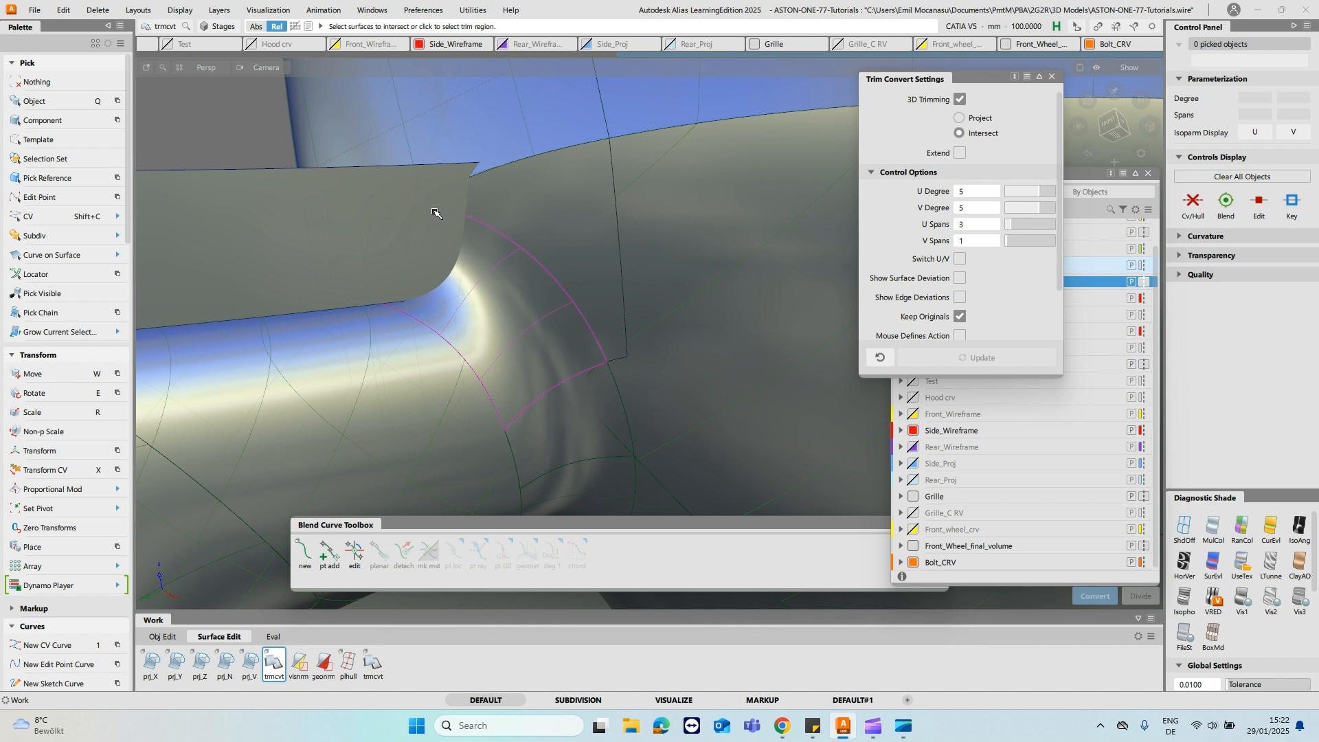
click(502, 298)
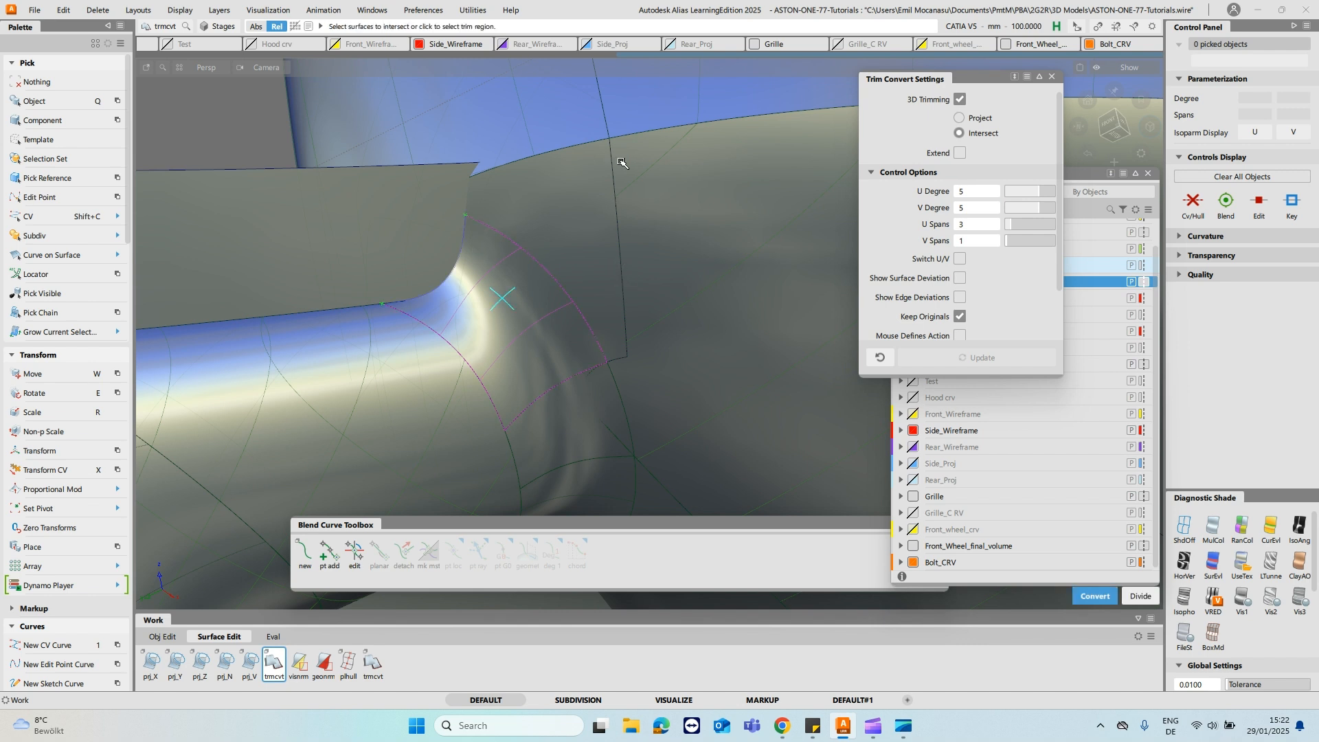
key(space)
click(961, 317)
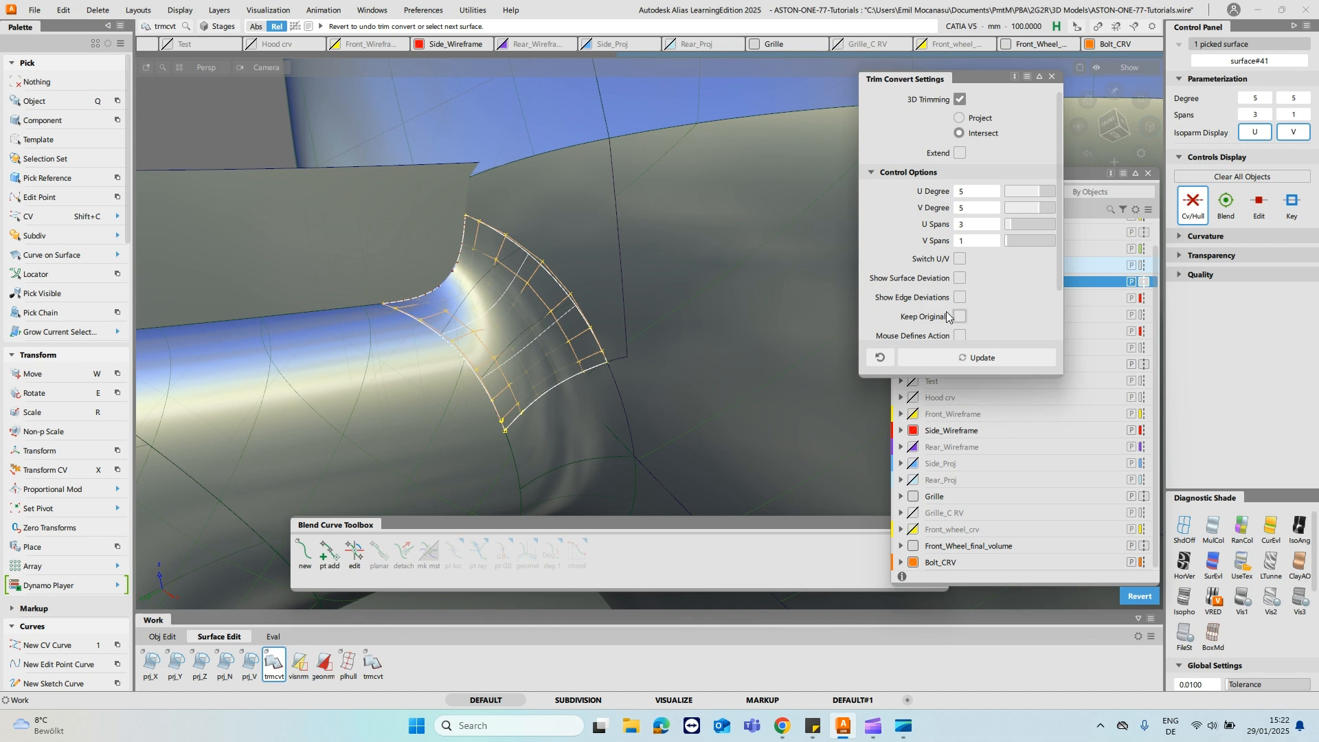
- Extend the end edge of the fillet patch on the stalk's opposite side by about 1 mm towards the cutting surface
ctrl+shift+drag(554, 265, 538, 241)
alt+shift+middle_drag(538, 241, 673, 43)
alt+shift+drag(648, 227, 638, 283)
alt+shift+right_drag(718, 350, 571, 213)
alt+shift+drag(571, 212, 570, 281)
click(587, 352)
click(662, 296)
click(661, 307)
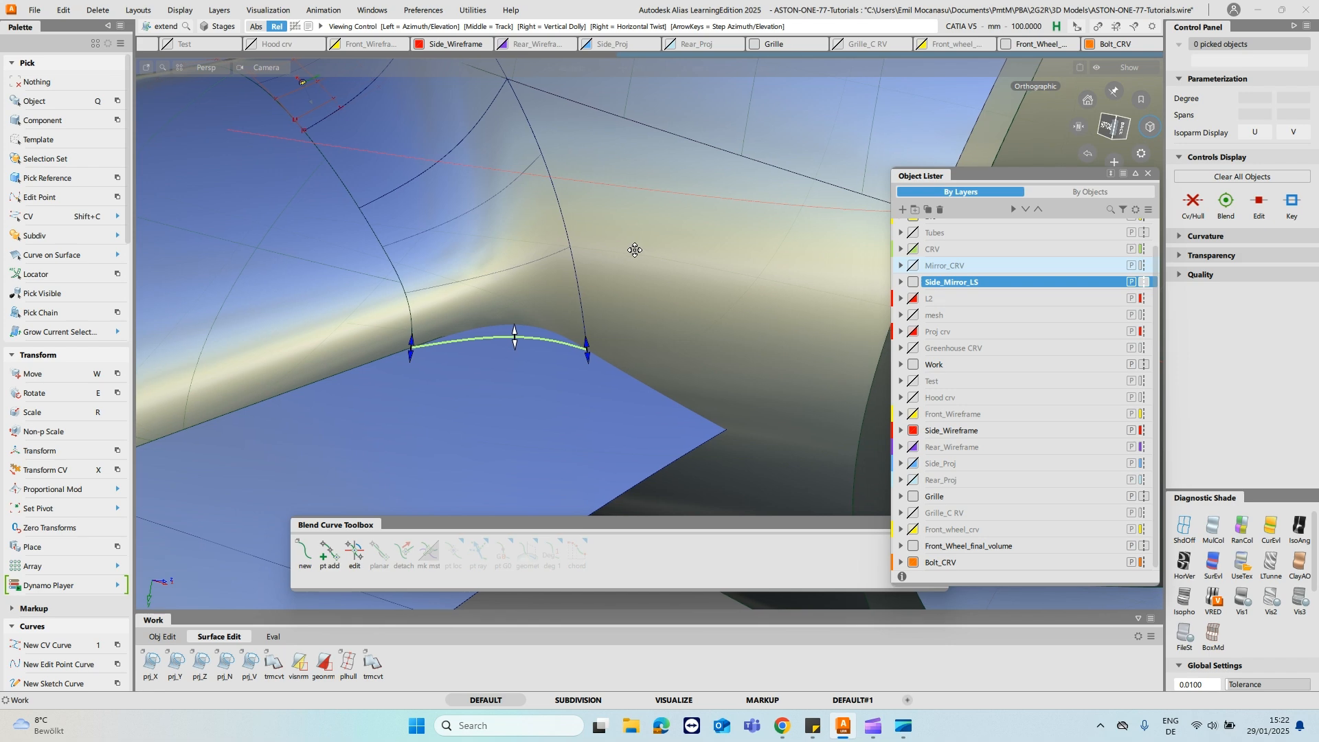
alt+shift+middle_drag(720, 220, 598, 227)
alt+shift+right_drag(598, 226, 474, 261)
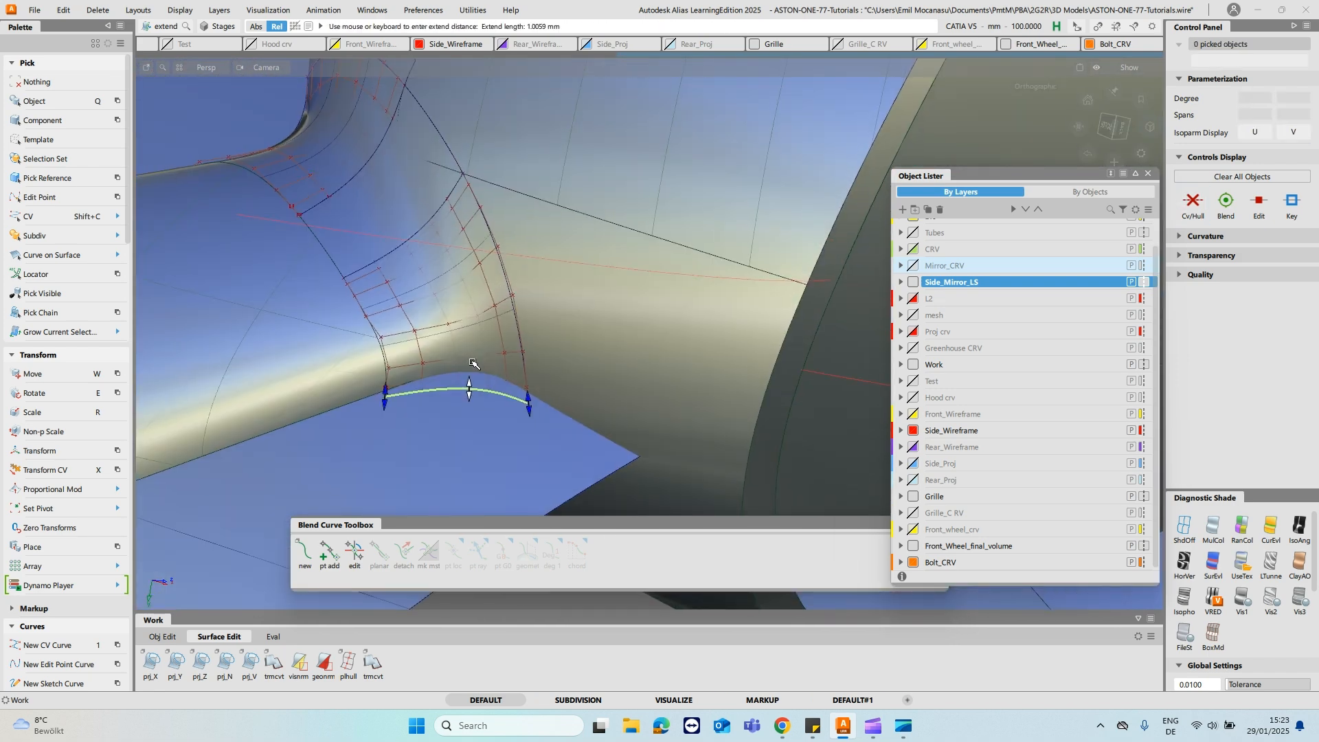
- Trim Convert the extended fillet patch where it intersects the cutting surface, without keeping the original
double_click(274, 662)
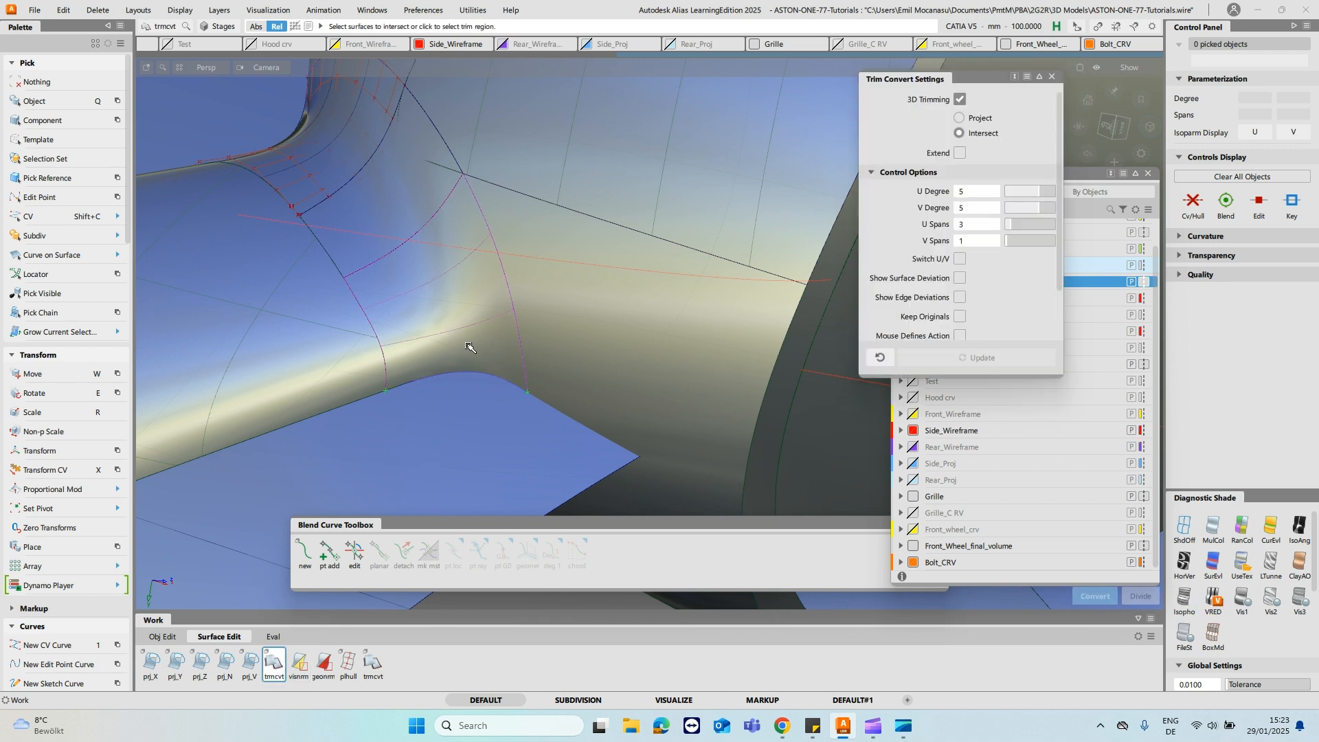
click(465, 321)
ctrl+shift+drag(573, 309, 588, 227)
ctrl+shift+drag(406, 281, 430, 350)
ctrl+shift+click(389, 340)
click(388, 371)
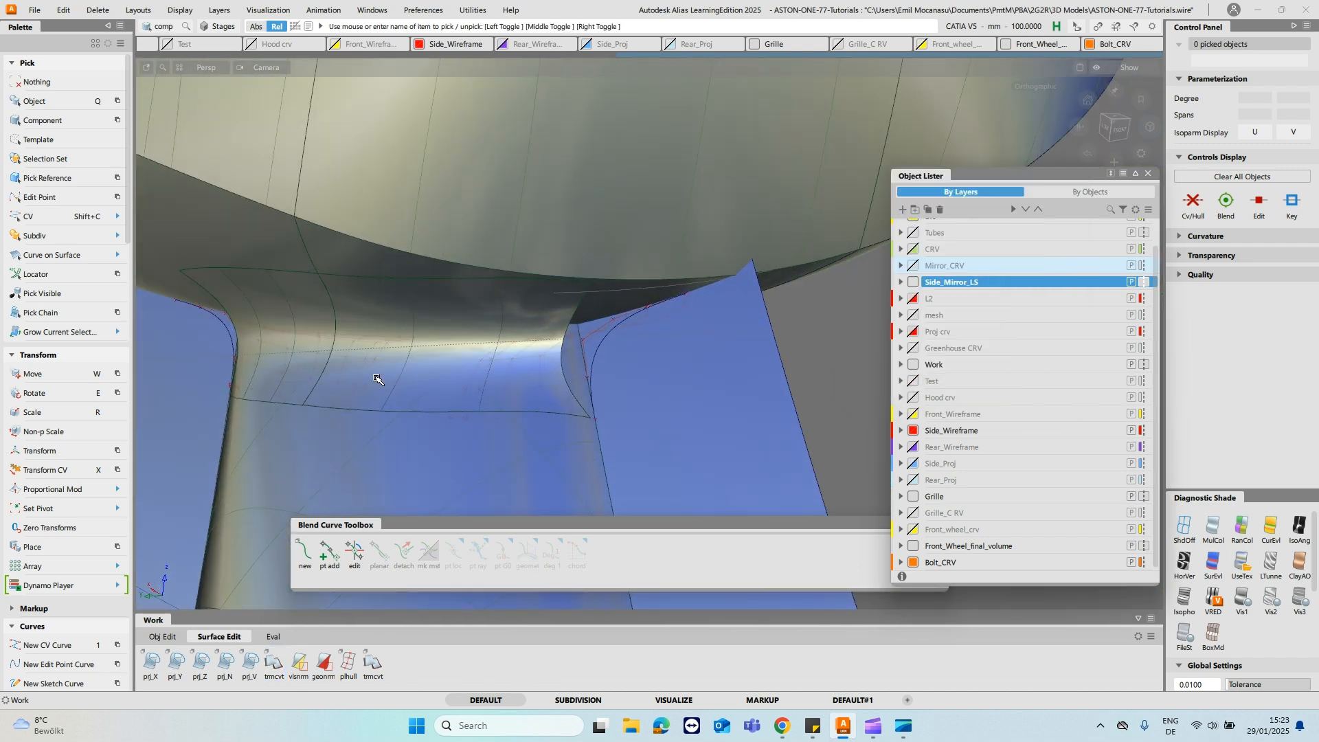
- Pick the five fillet surfaces around the stalk's end and hide them
click(395, 373)
alt+shift+drag(393, 371, 288, 304)
ctrl+shift+drag(674, 351, 744, 318)
click(668, 380)
click(827, 394)
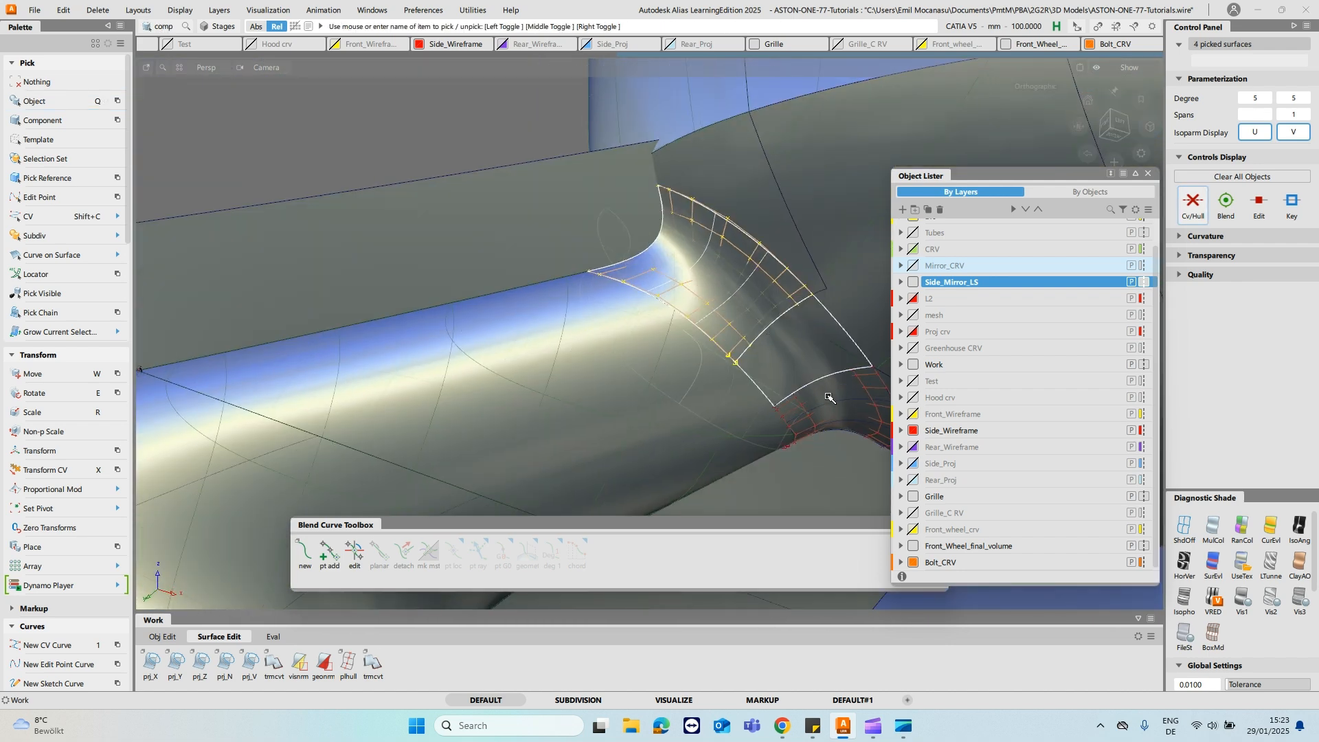
alt+shift+drag(609, 228, 618, 204)
alt+shift+middle_drag(452, 169, 296, 104)
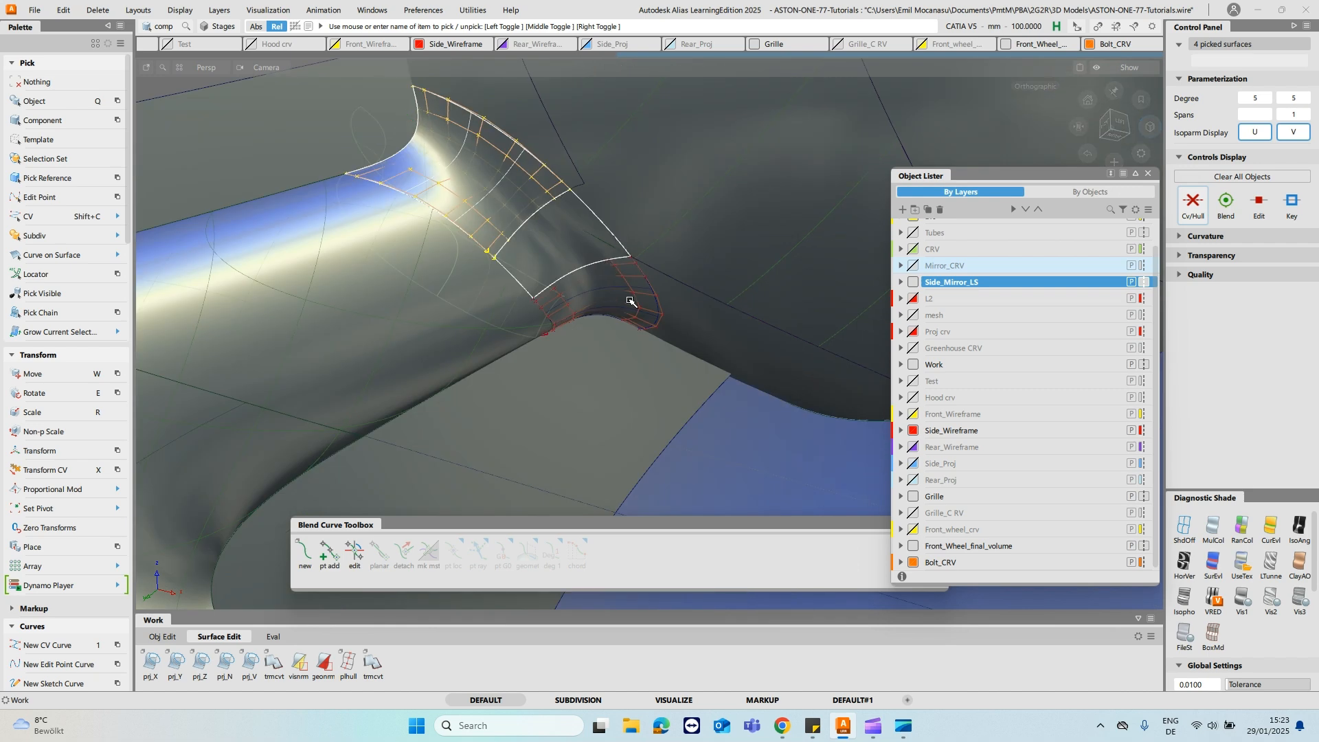
click(630, 293)
alt+shift+drag(622, 289, 318, 270)
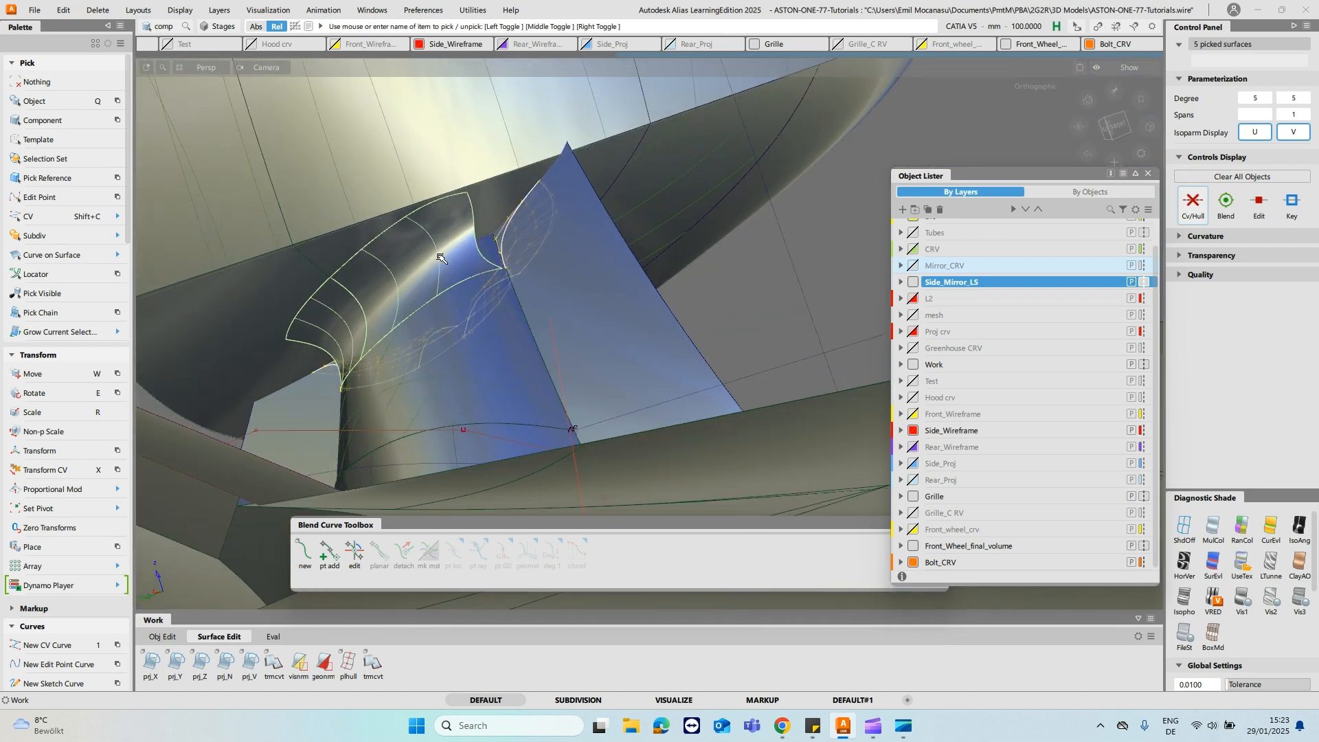
key(Delete)
- Hide the cutting surface and the adjoining mirror housing surfaces, and swap visibility to show them with the fillet alone
ctrl+shift+drag(342, 318, 338, 353)
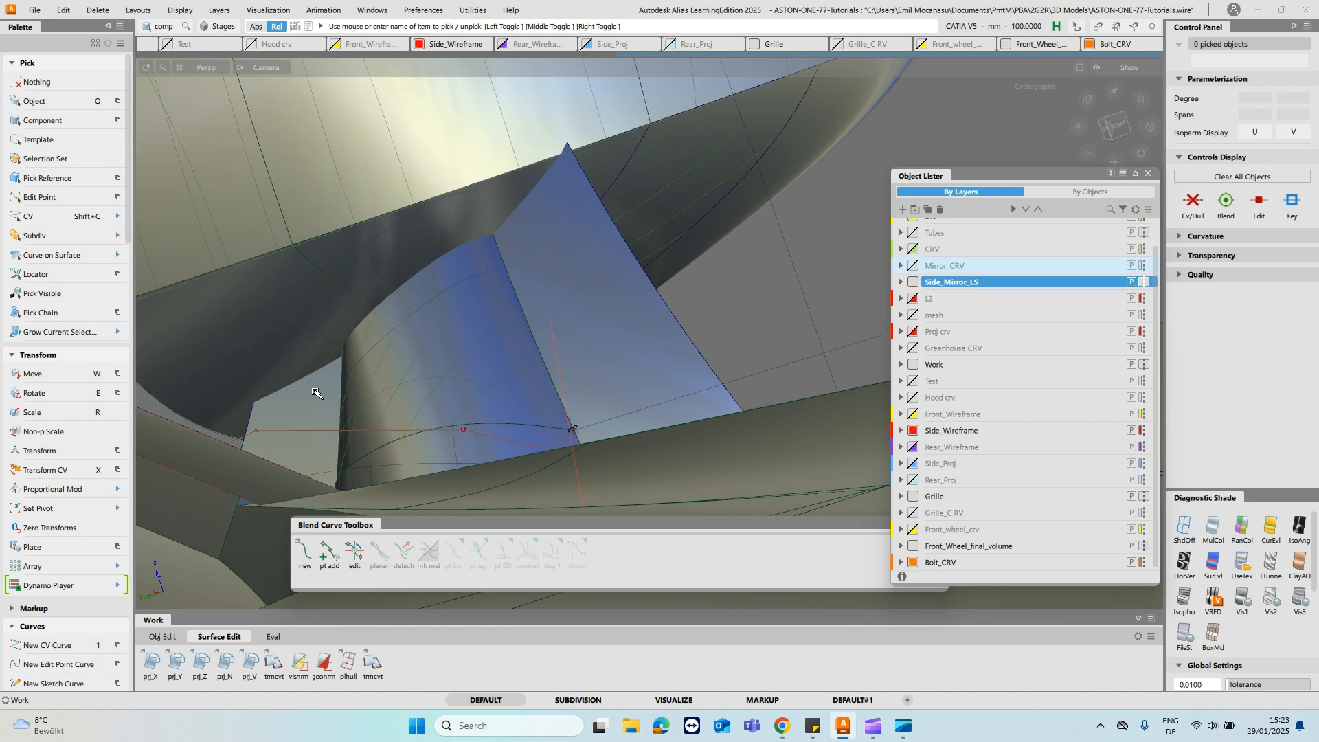
click(317, 393)
click(247, 297)
click(550, 195)
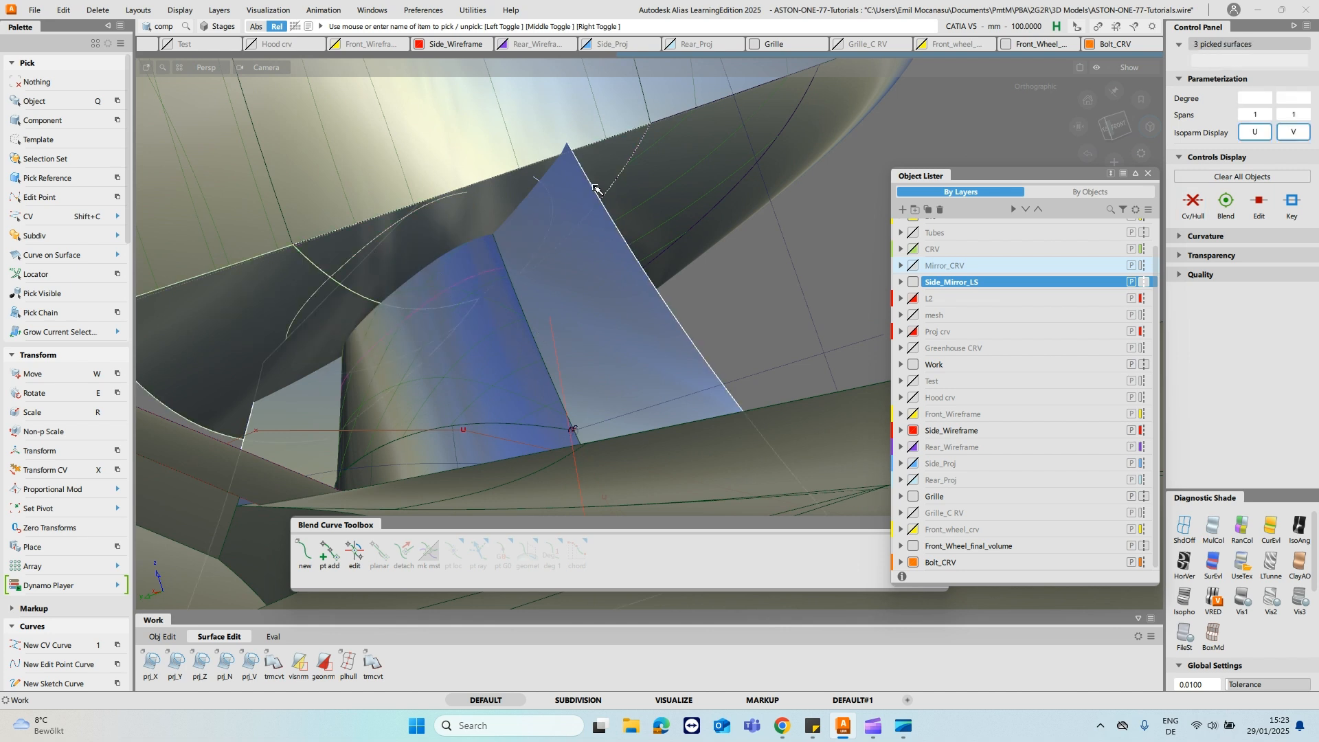
key(Delete)
alt+shift+drag(635, 182, 455, 202)
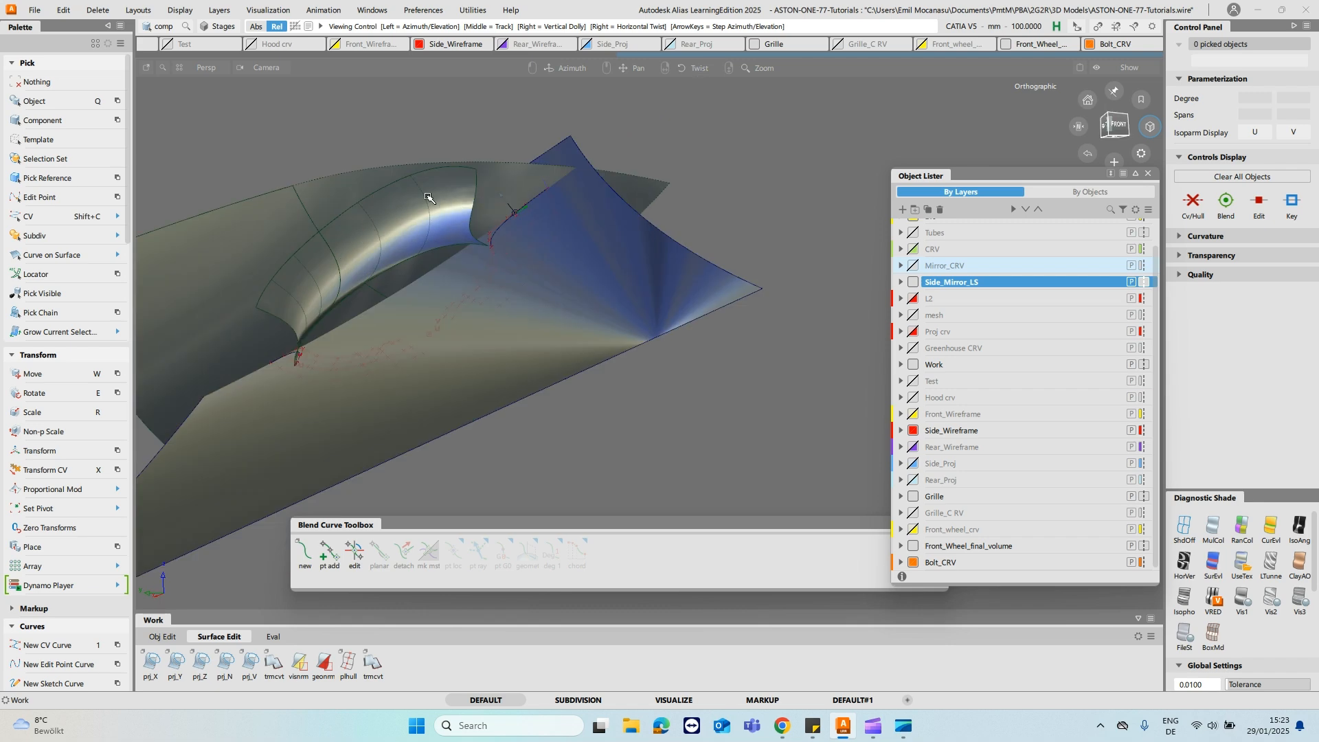
alt+shift+drag(531, 187, 422, 182)
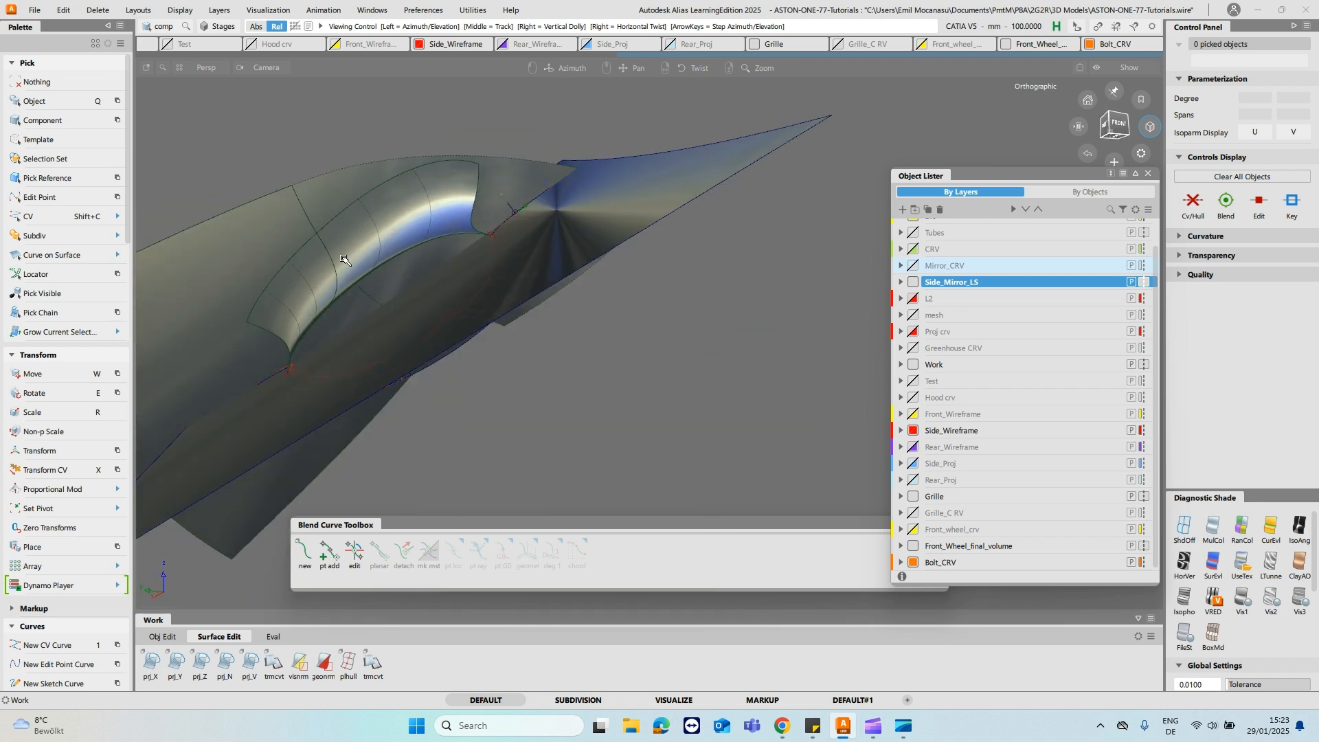
- Detach the fillet surface at its isoparm just before the pointed end of the stalk
alt+shift+drag(592, 184, 583, 241)
click(591, 196)
ctrl+alt+drag(631, 339, 820, 222)
alt+shift+drag(409, 269, 484, 213)
ctrl+shift+drag(451, 177, 451, 144)
alt+shift+drag(453, 212, 482, 212)
key(d)
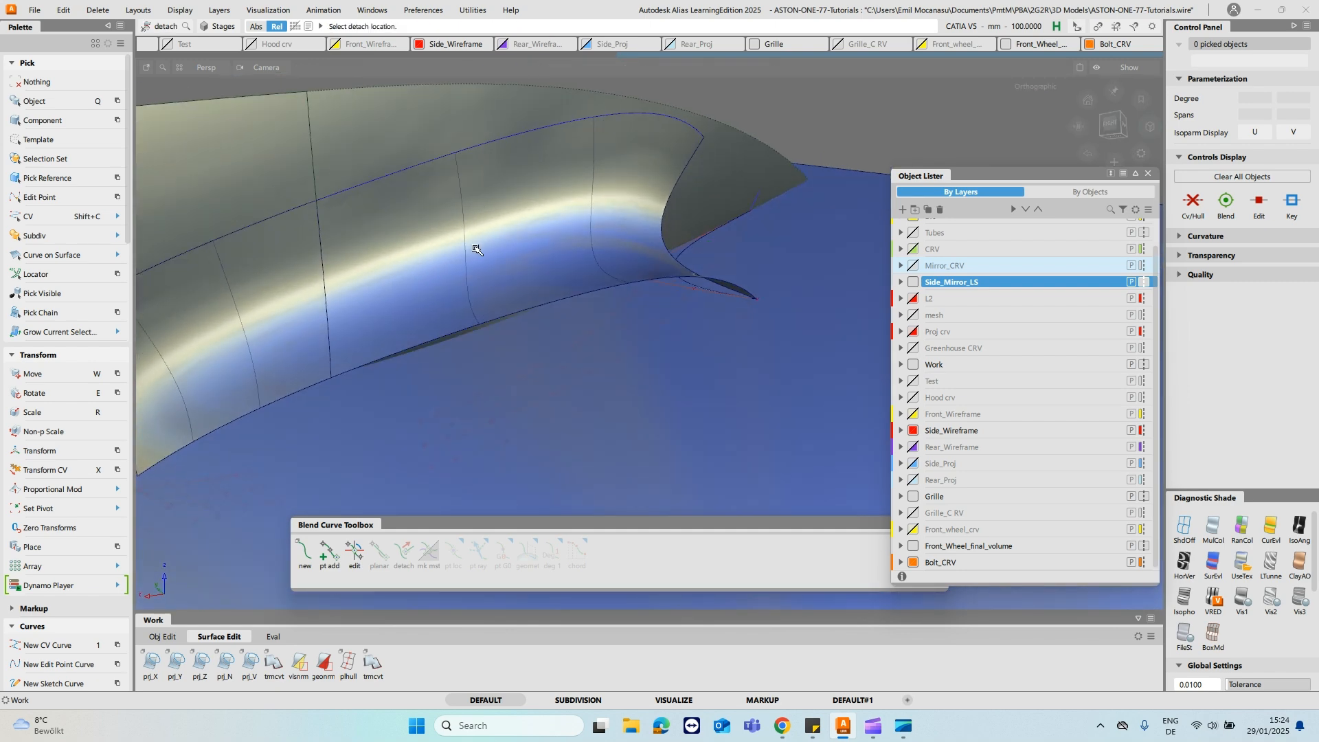
click(465, 206)
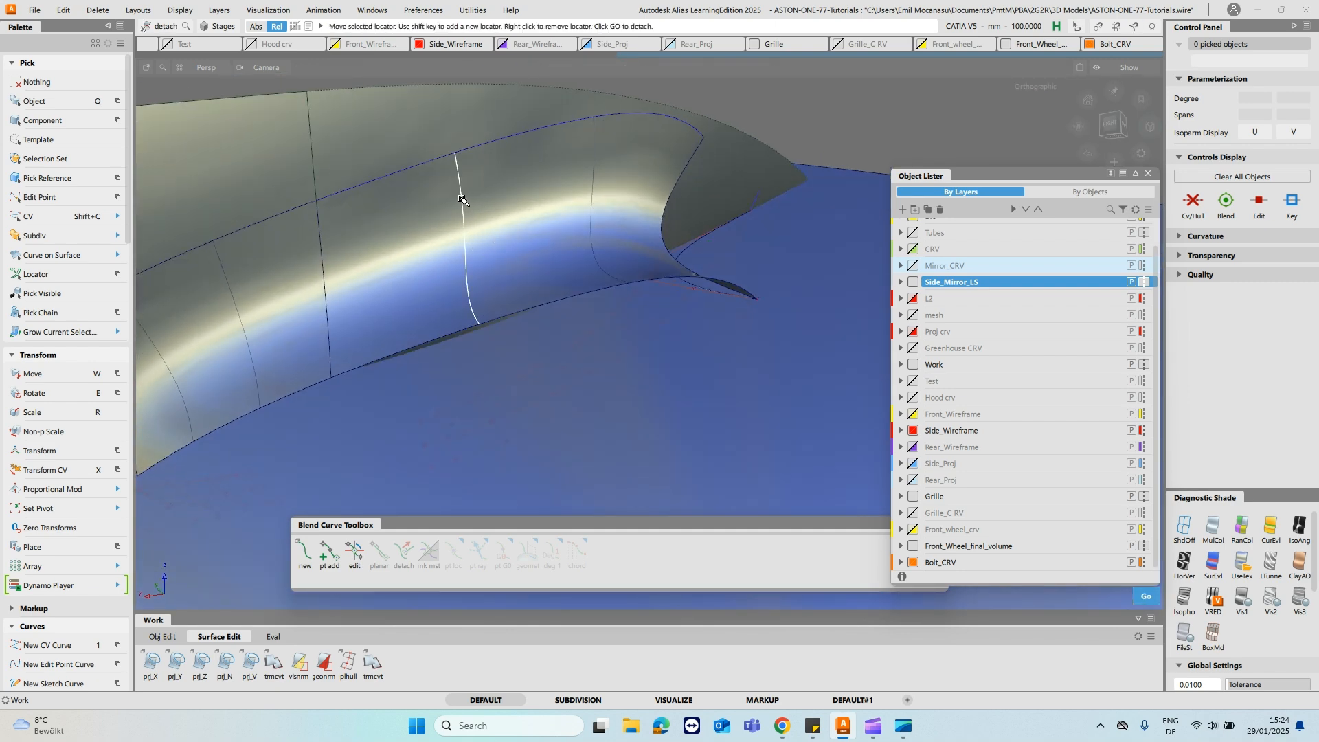
key(Return)
- Delete the detached fillet piece at the pointed end
ctrl+shift+drag(487, 187, 595, 194)
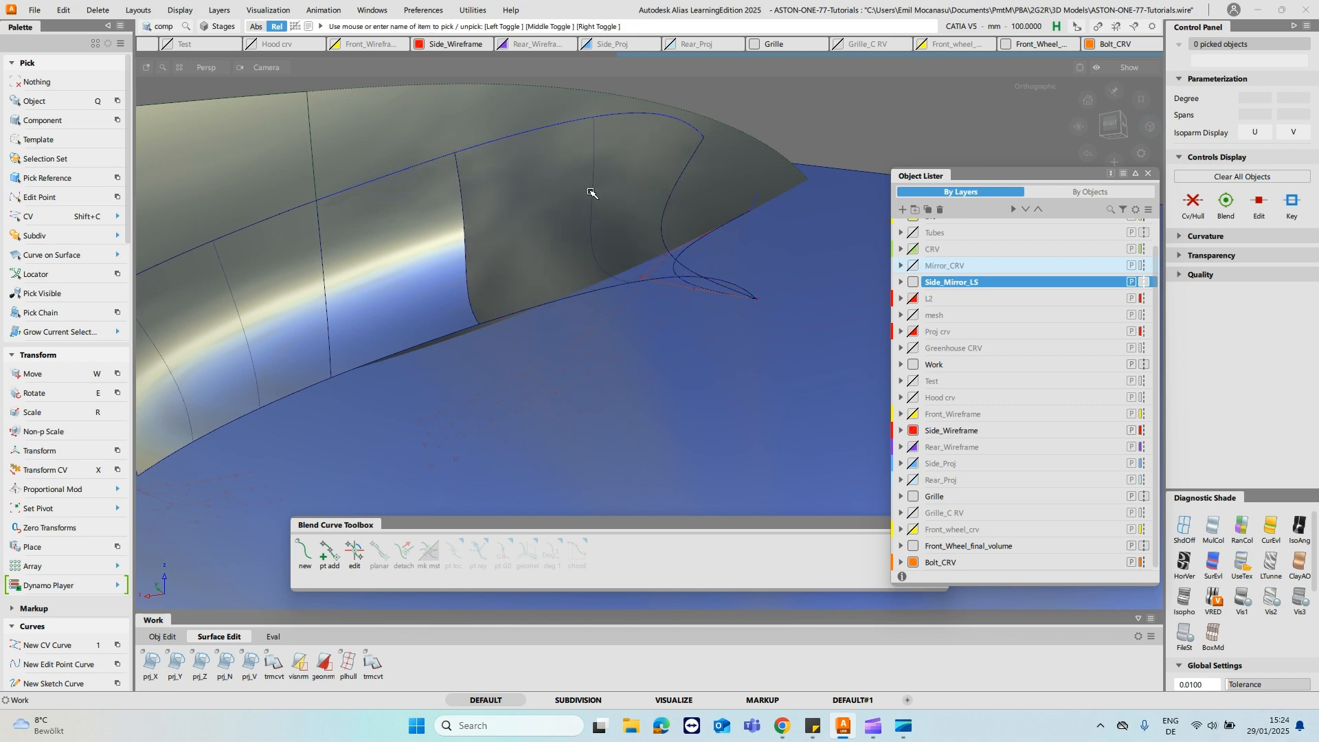
click(592, 193)
alt+shift+drag(723, 169, 666, 282)
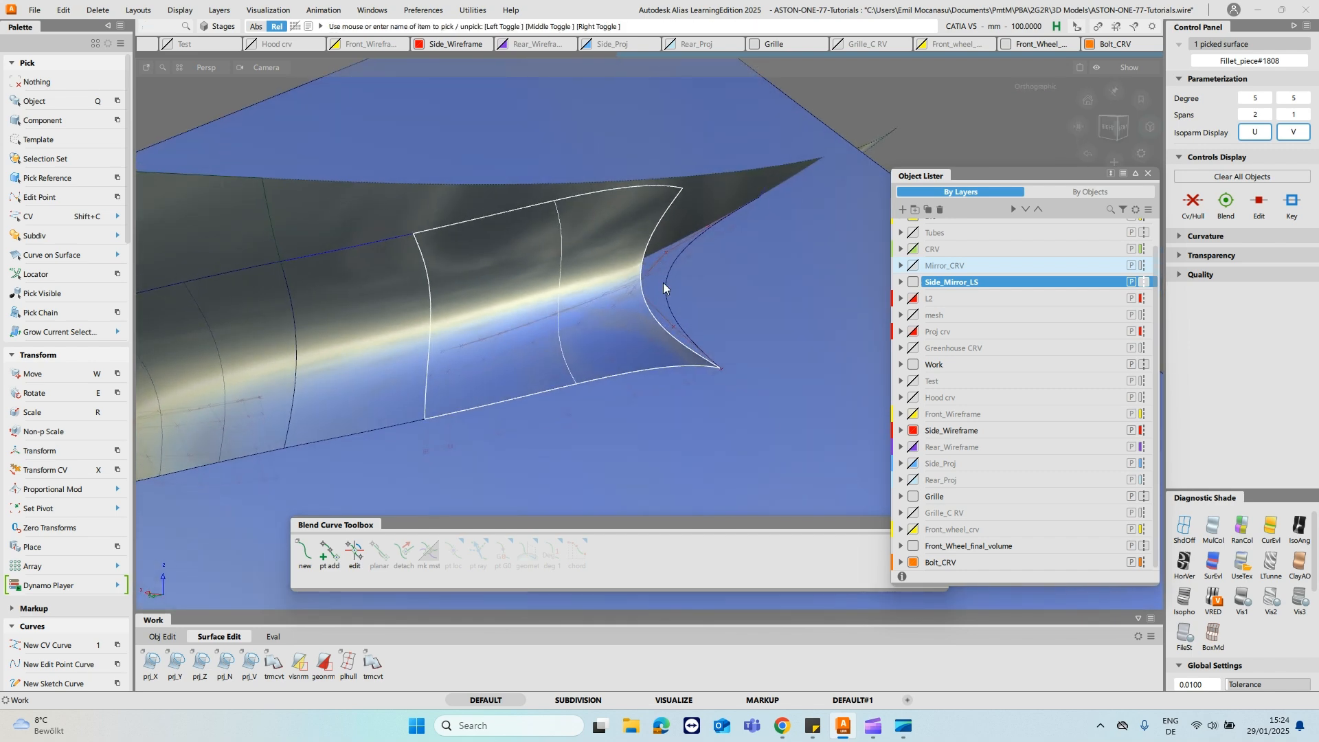
key(Delete)
- Create a fit curve along the lower edge of the remaining fillet's end section
alt+shift+drag(494, 295, 462, 330)
key(2)
click(420, 332)
click(720, 285)
alt+shift+drag(725, 289, 689, 289)
- Extend the free end of the fit curve past the fillet's cut end towards the opposite side, removing its construction history
ctrl+shift+right_click(510, 252)
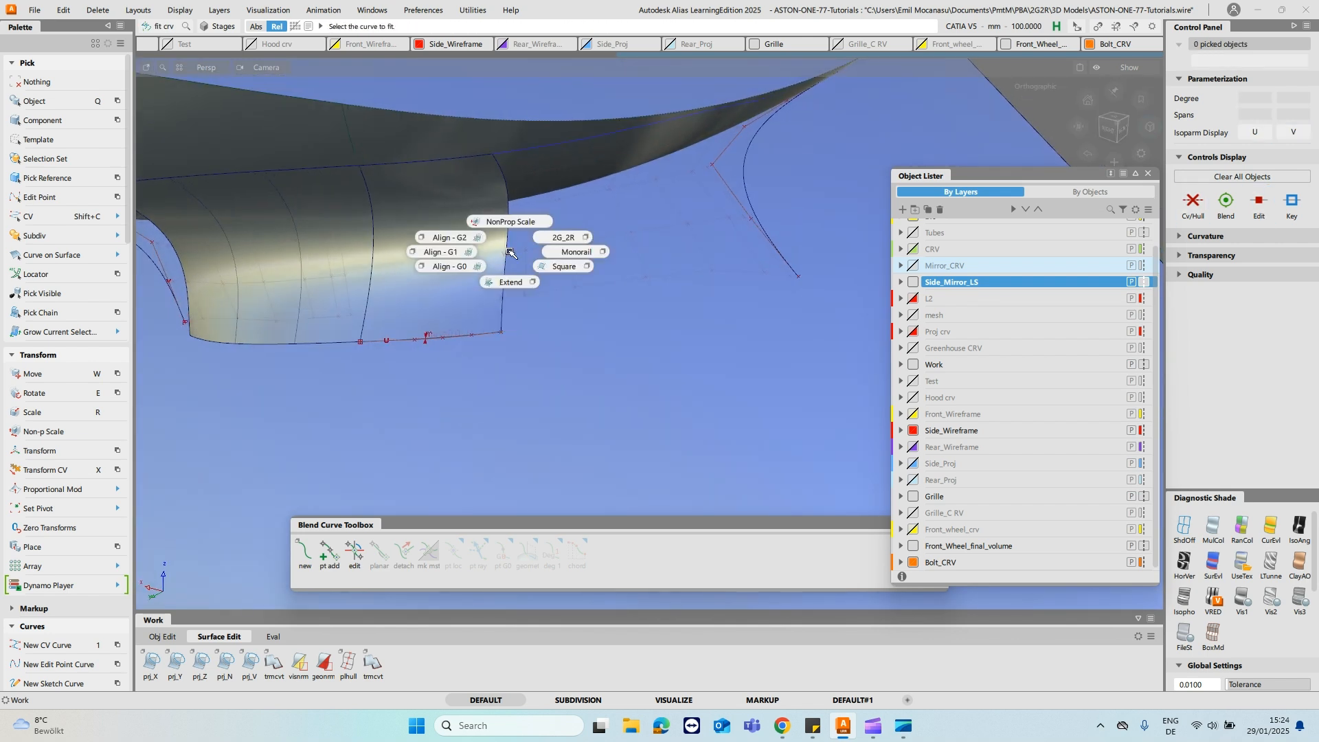
click(510, 281)
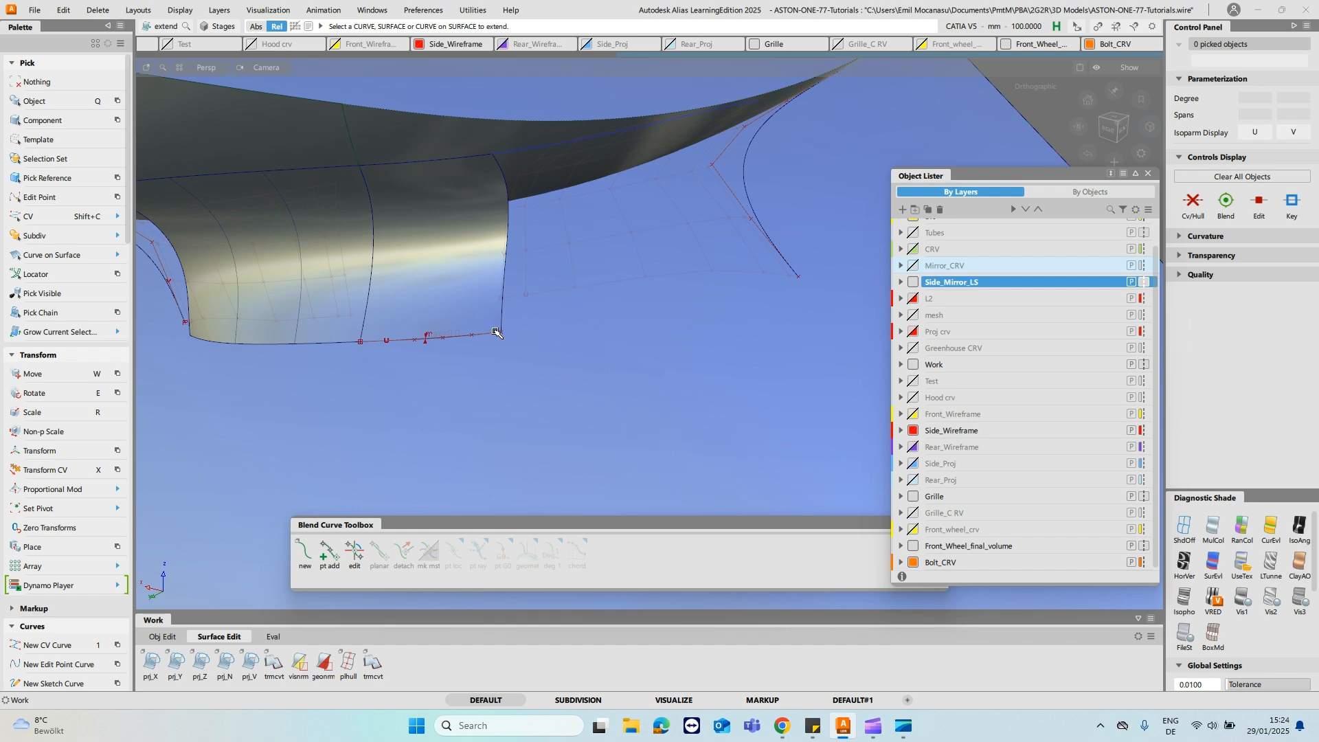
click(500, 333)
click(512, 361)
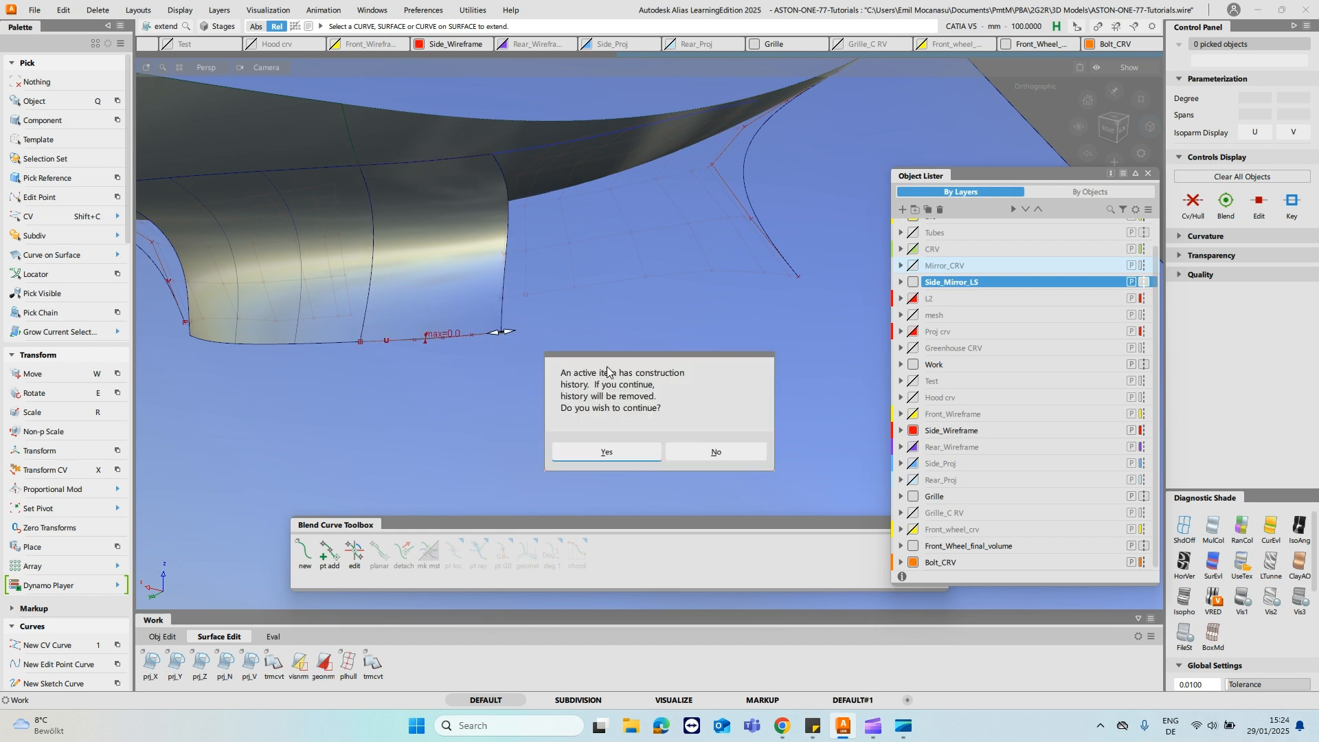
click(636, 450)
drag(692, 421, 962, 398)
- Pick the extended fit curve and set it to degree 2 with a single span
alt+shift+drag(663, 340, 529, 339)
ctrl+shift+drag(577, 303, 577, 288)
ctrl+shift+click(528, 328)
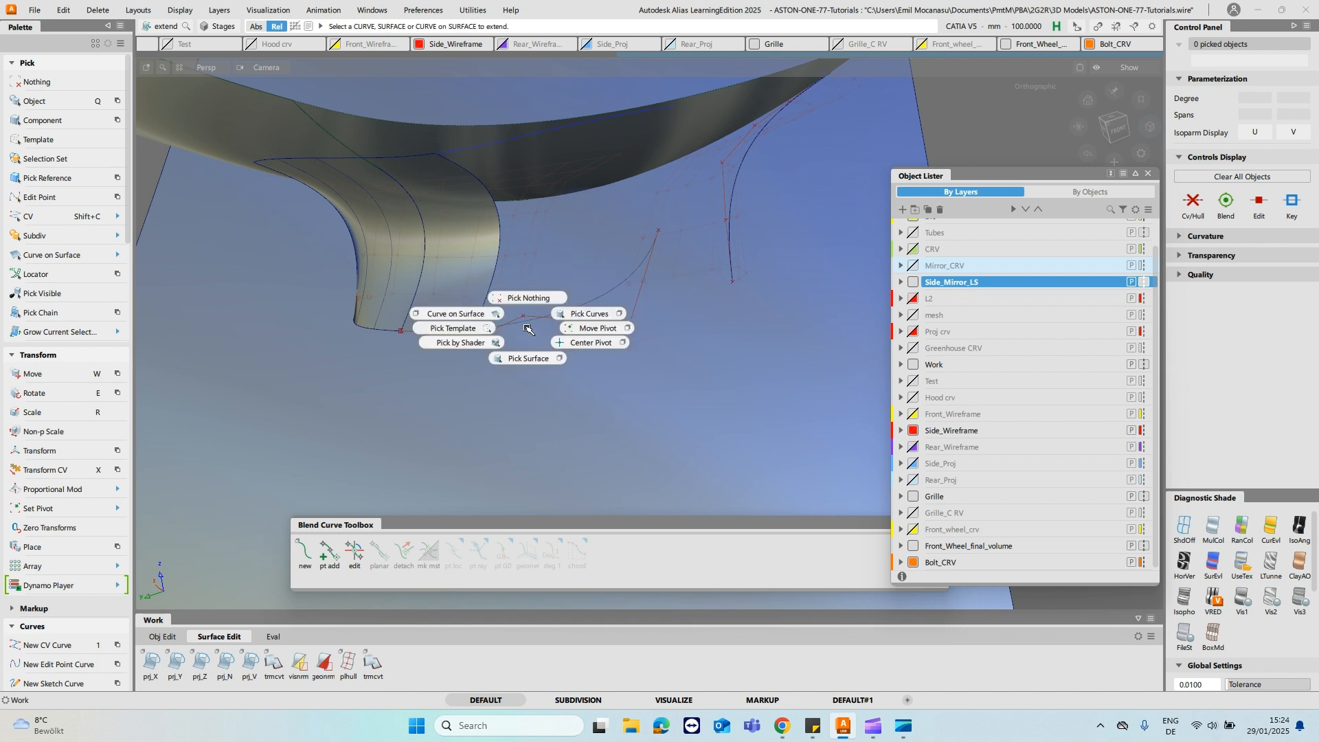
ctrl+shift+click(572, 316)
click(570, 310)
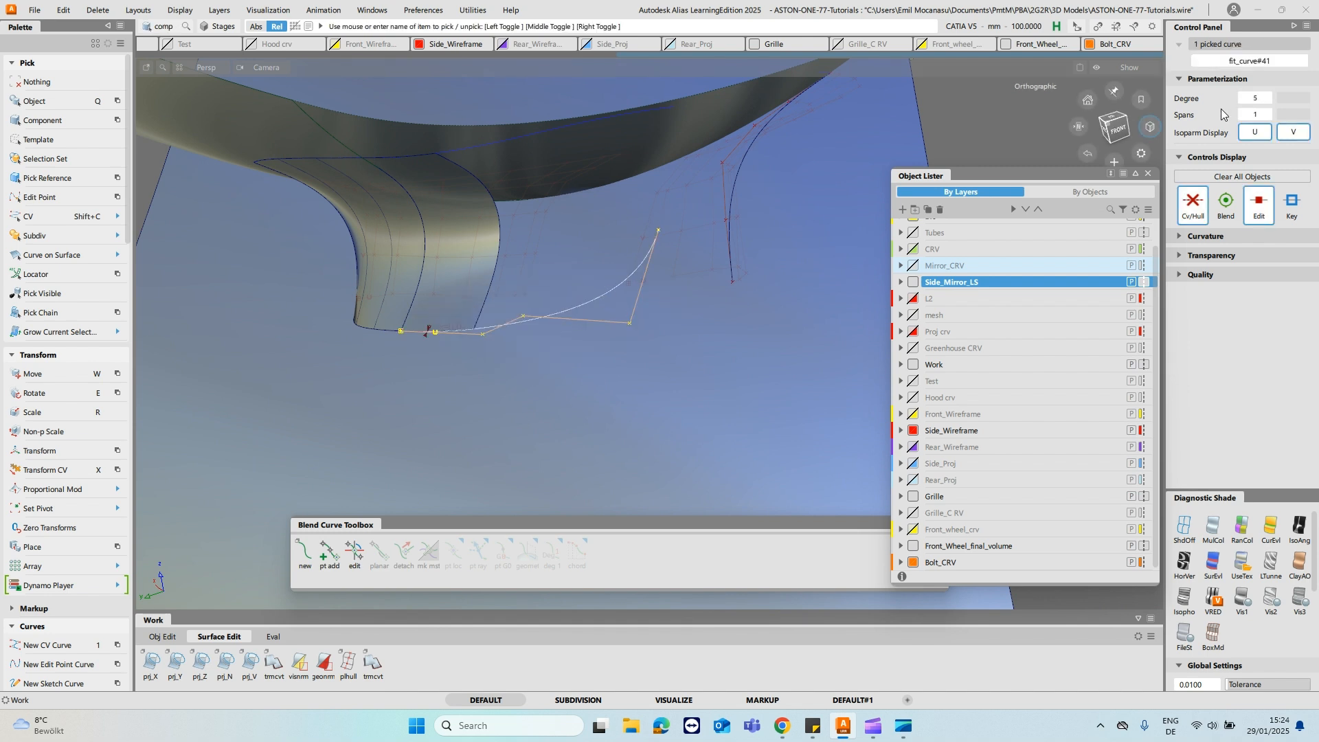
click(1268, 98)
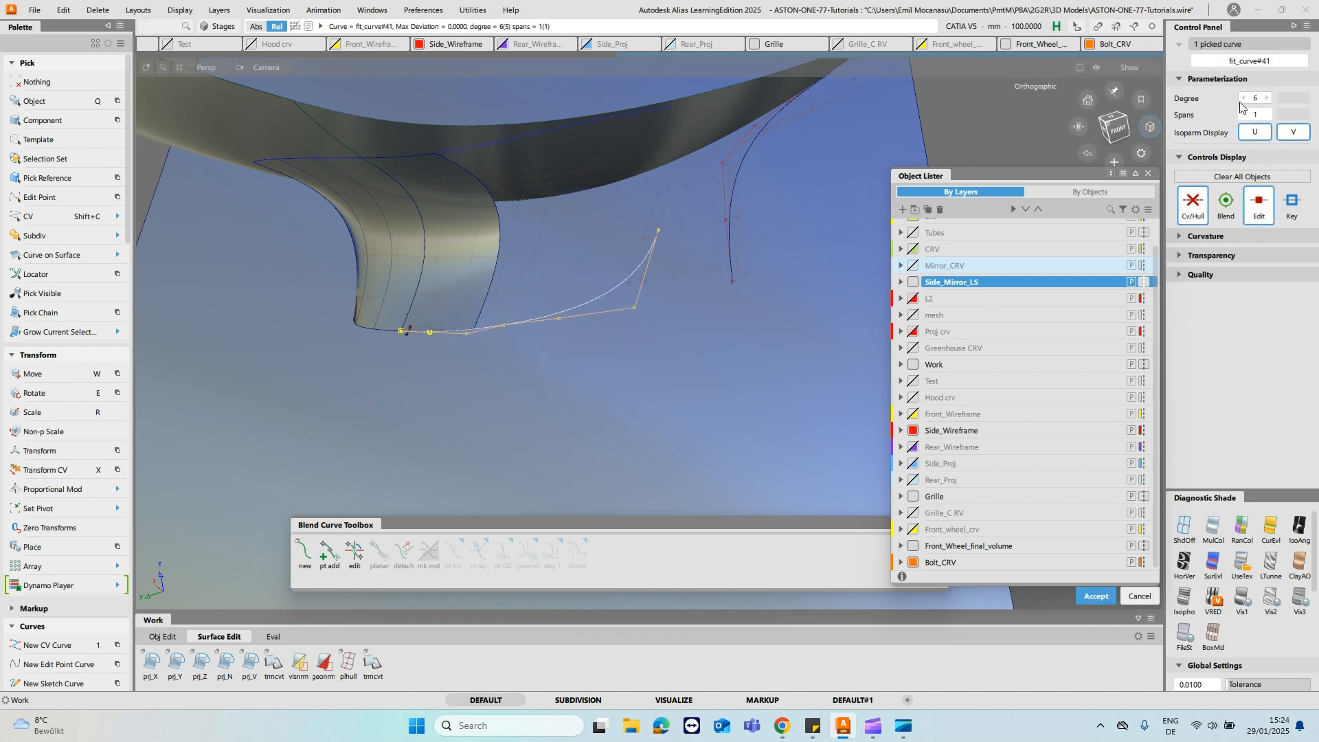
click(1244, 97)
click(1244, 97)
click(1244, 98)
click(1244, 97)
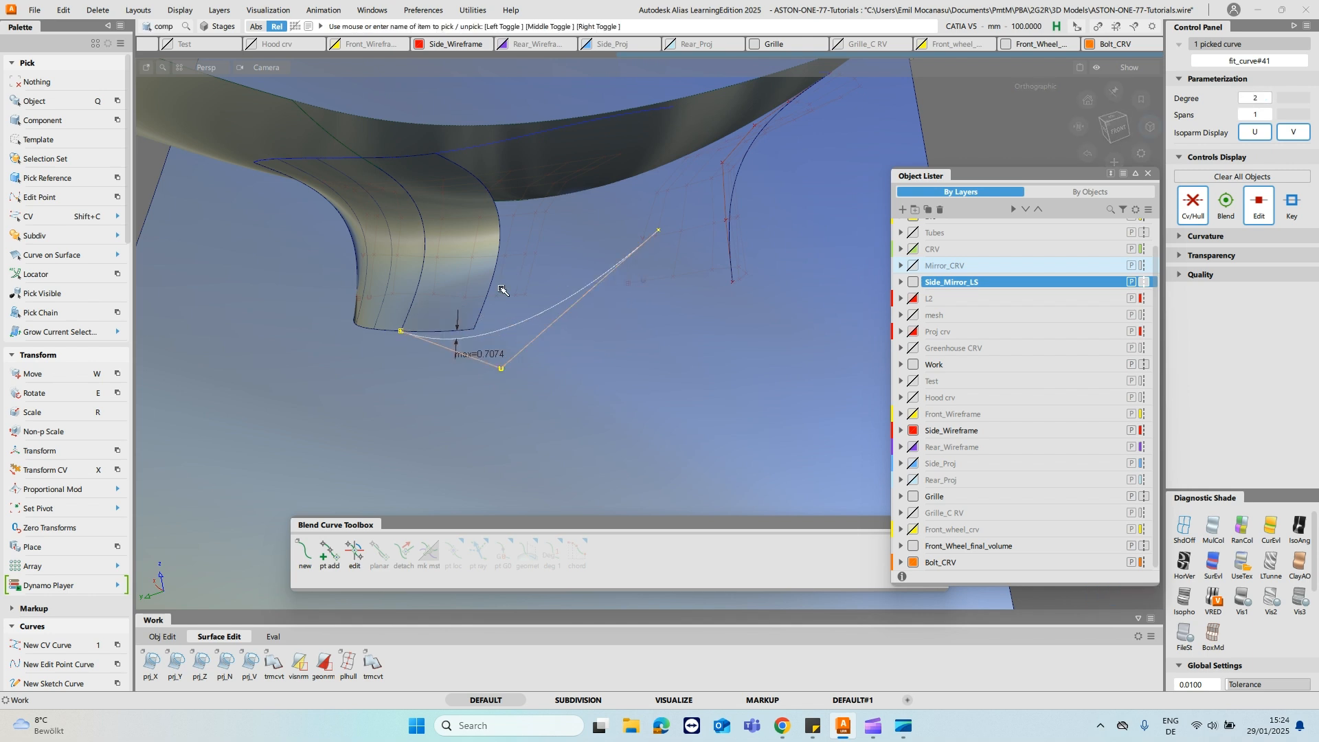
ctrl+shift+drag(501, 290, 562, 365)
- Align the fit curve with G1 continuity to the lower edge of the fillet
ctrl+shift+right_click(468, 229)
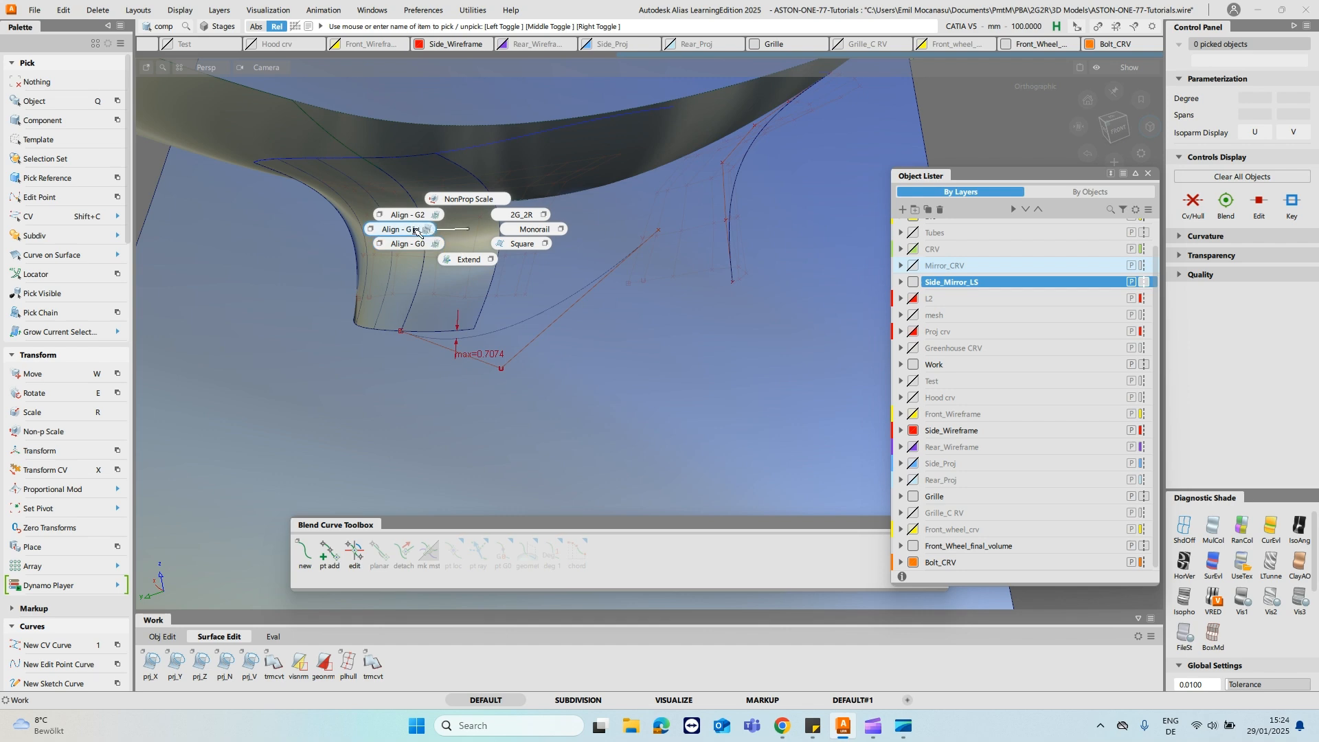
ctrl+shift+right_drag(416, 232, 414, 231)
click(441, 337)
click(389, 333)
alt+shift+drag(388, 333, 572, 290)
click(649, 285)
alt+shift+drag(654, 286, 633, 248)
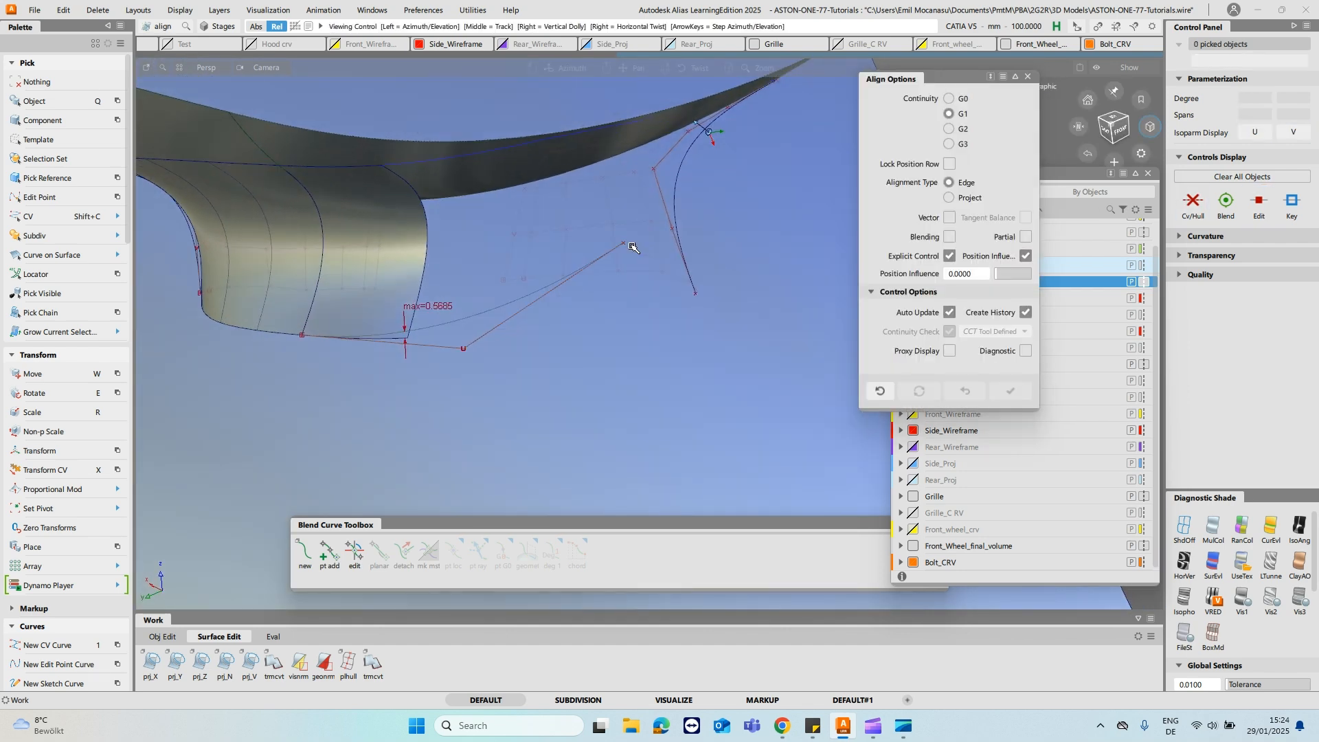
- Move the fit curve's free end CV to the lower end of the blend curve on the opposite side
key(shift+c)
click(624, 241)
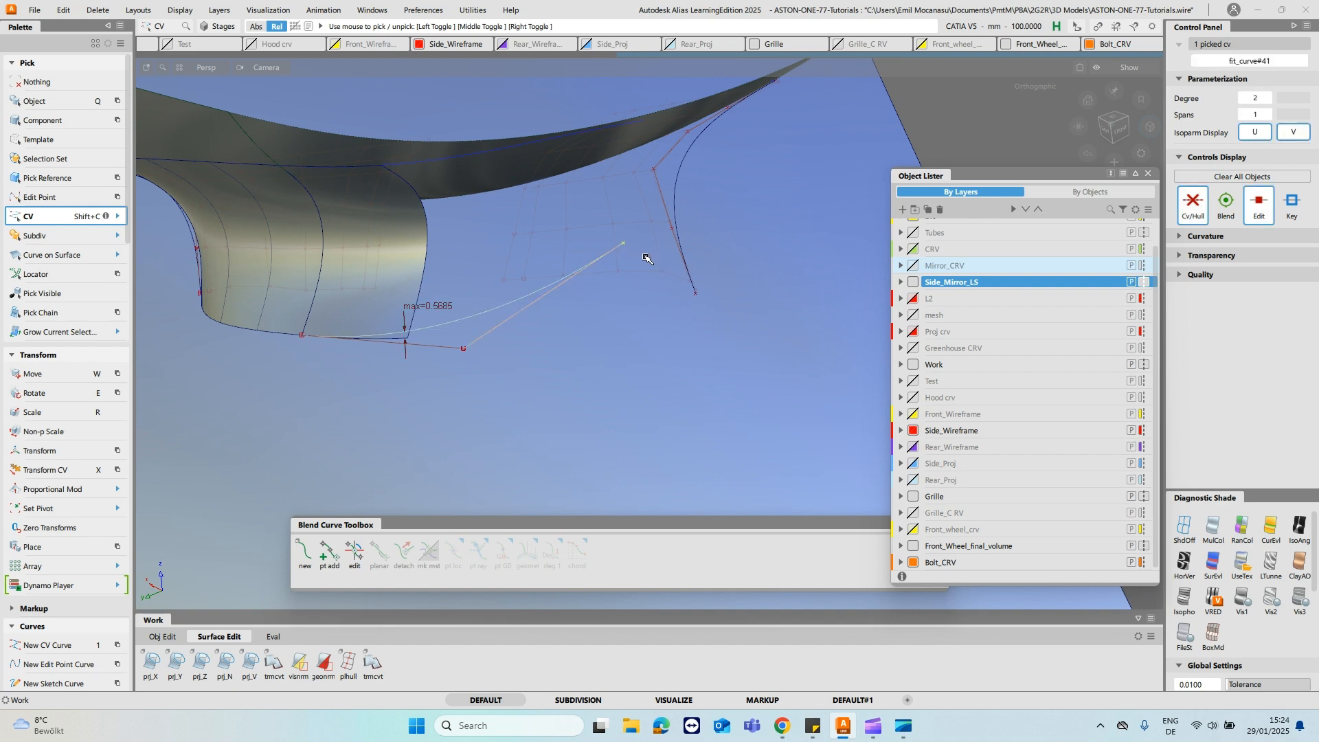
key(w)
drag(647, 269, 707, 314)
ctrl+shift+drag(632, 213, 544, 203)
click(545, 202)
- Set the G1 alignment's tangent scale to about 2.9 so the curve closely follows the fillet's lower edge
drag(570, 151, 643, 120)
alt+shift+drag(390, 139, 563, 336)
alt+shift+right_drag(563, 337, 563, 321)
alt+shift+middle_drag(563, 321, 538, 336)
ctrl+shift+drag(539, 336, 536, 356)
click(698, 456)
drag(696, 457, 684, 459)
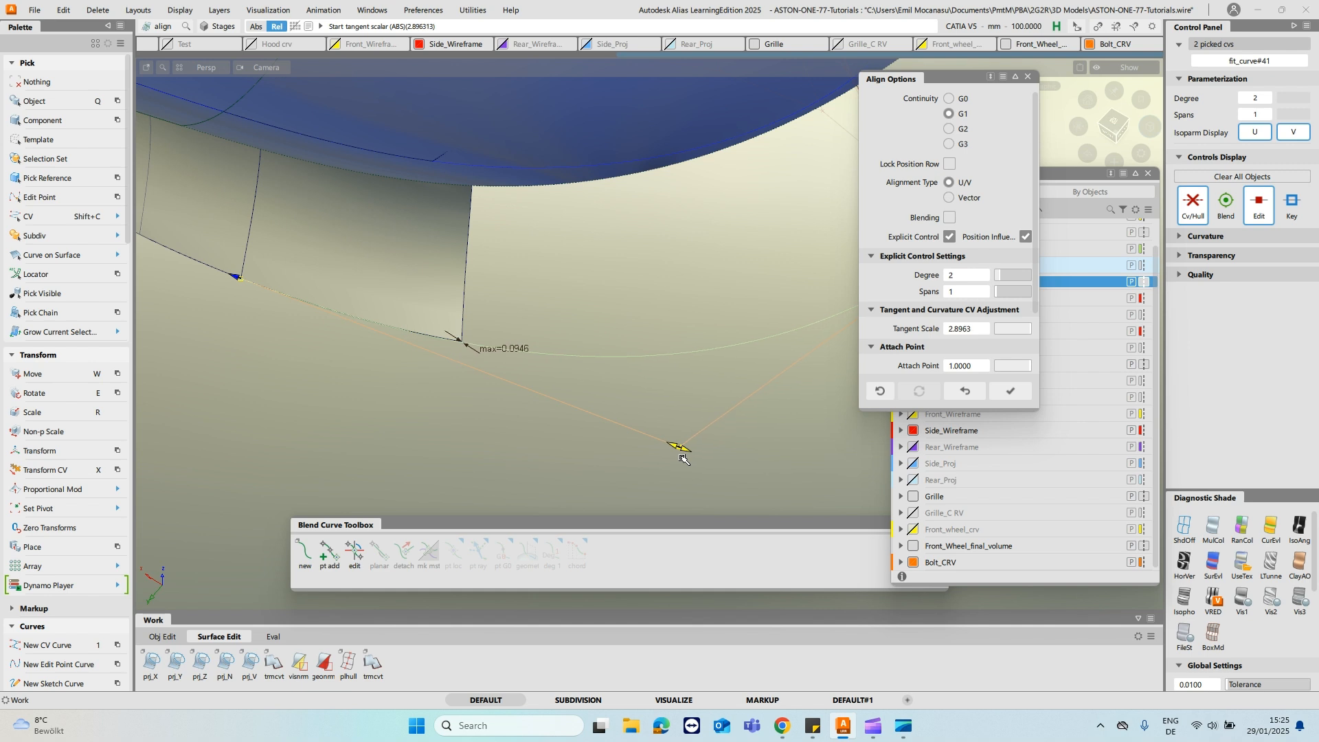
drag(685, 459, 687, 459)
click(443, 287)
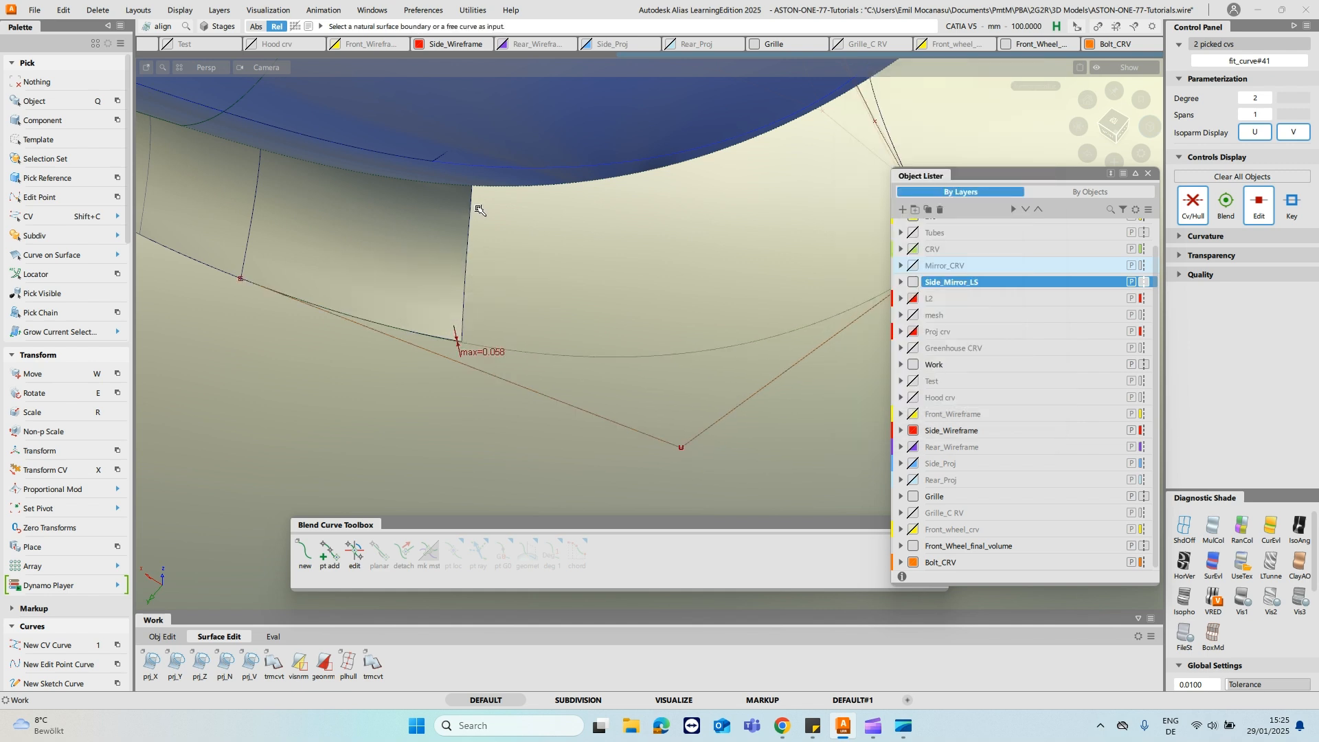
- Bring the hidden cutting surface back into view together with the fillet and the aligned curve
alt+shift+right_drag(444, 287, 498, 285)
alt+shift+drag(498, 286, 507, 239)
ctrl+shift+drag(427, 197, 424, 228)
click(418, 264)
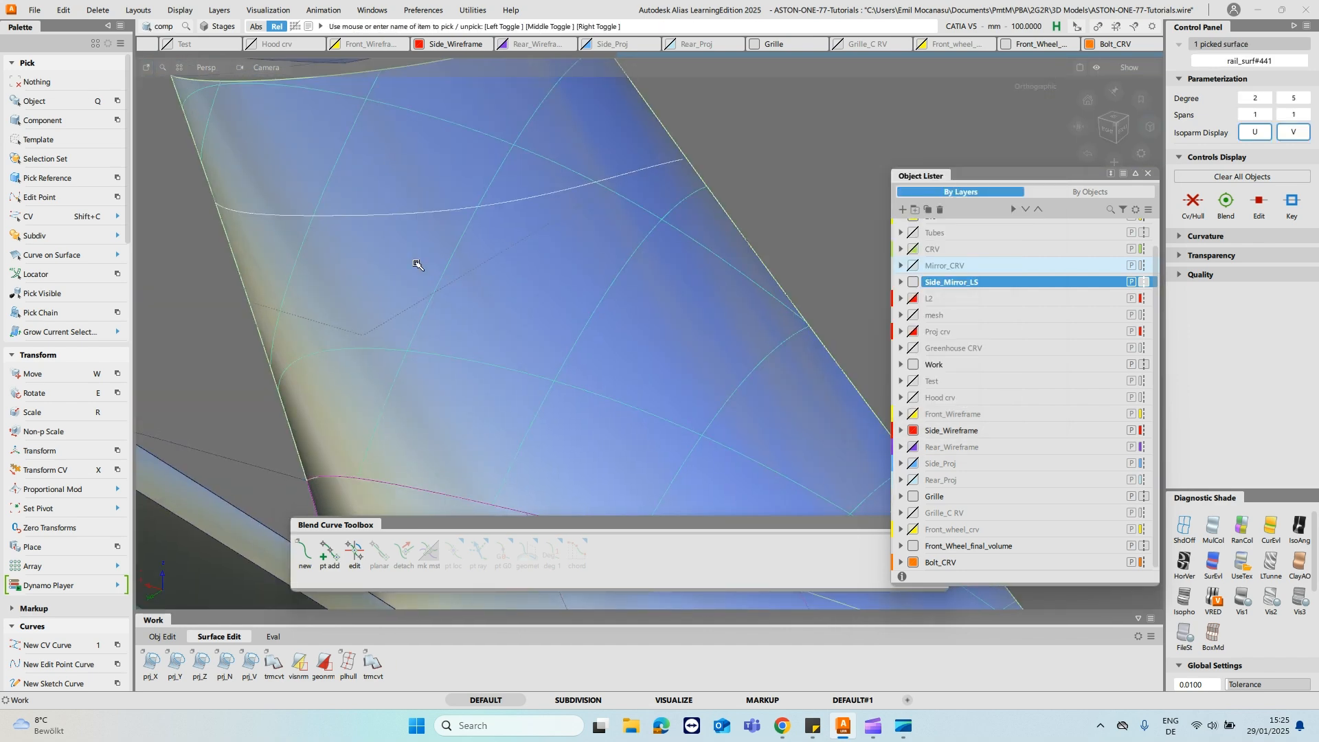
key(h)
key(shift+h)
- Delete the old curve-on-surface near the fillet's lower edge on the cutting surface
ctrl+shift+drag(465, 215, 411, 206)
click(530, 203)
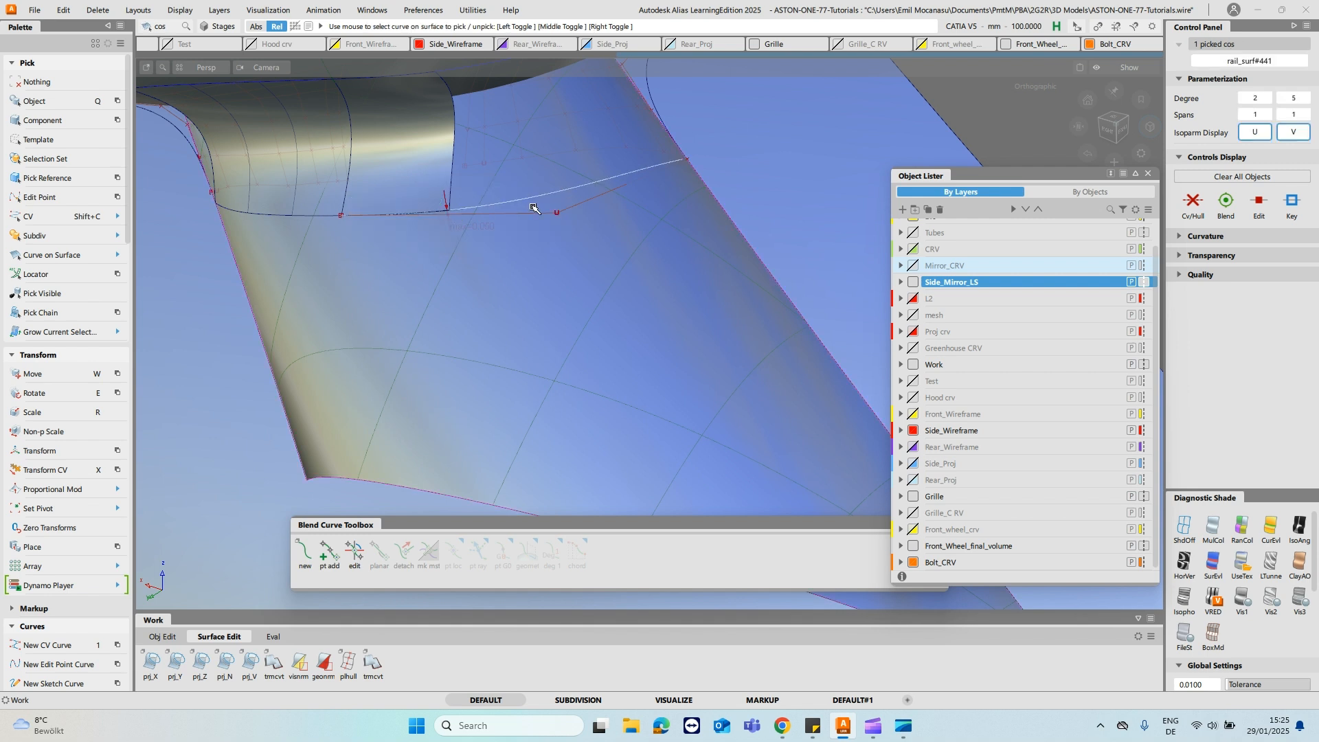
click(533, 207)
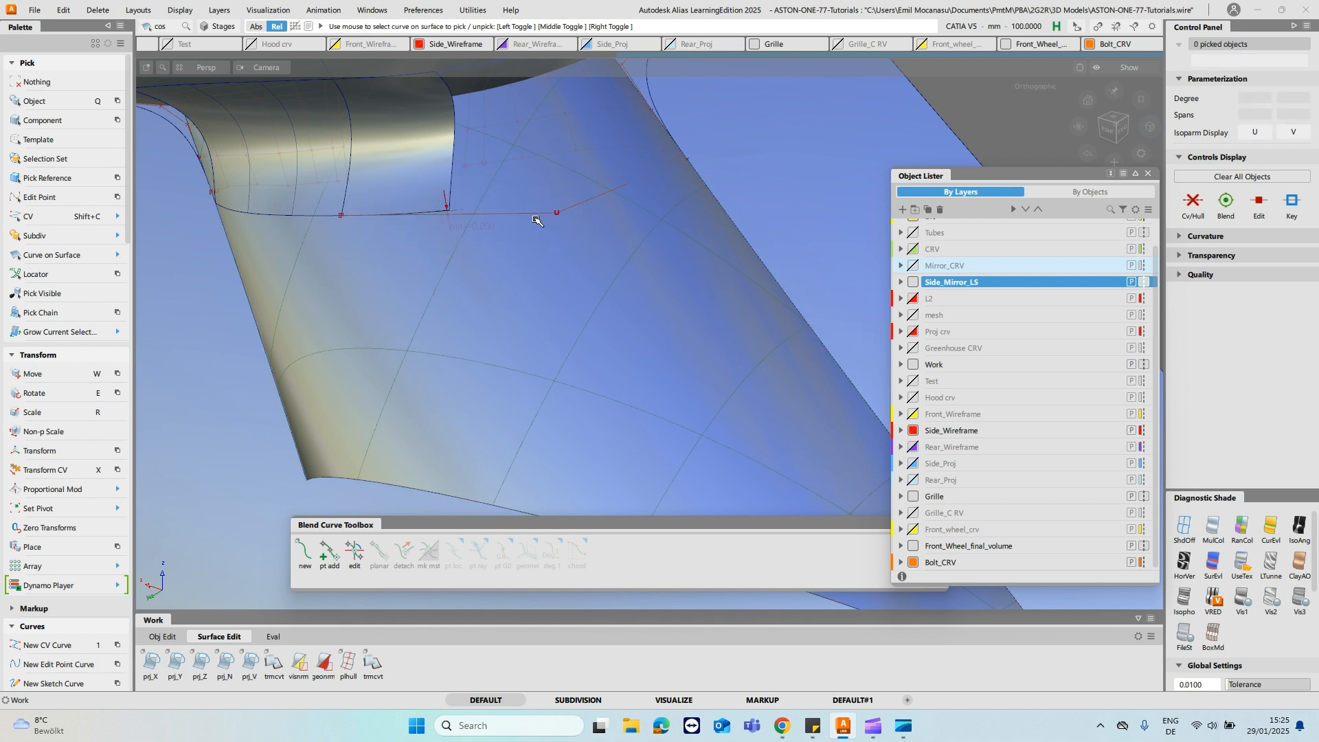
- Project the aligned curve along the surface normal onto the cutting surface
key(p)
click(542, 246)
drag(530, 190, 534, 218)
key(space)
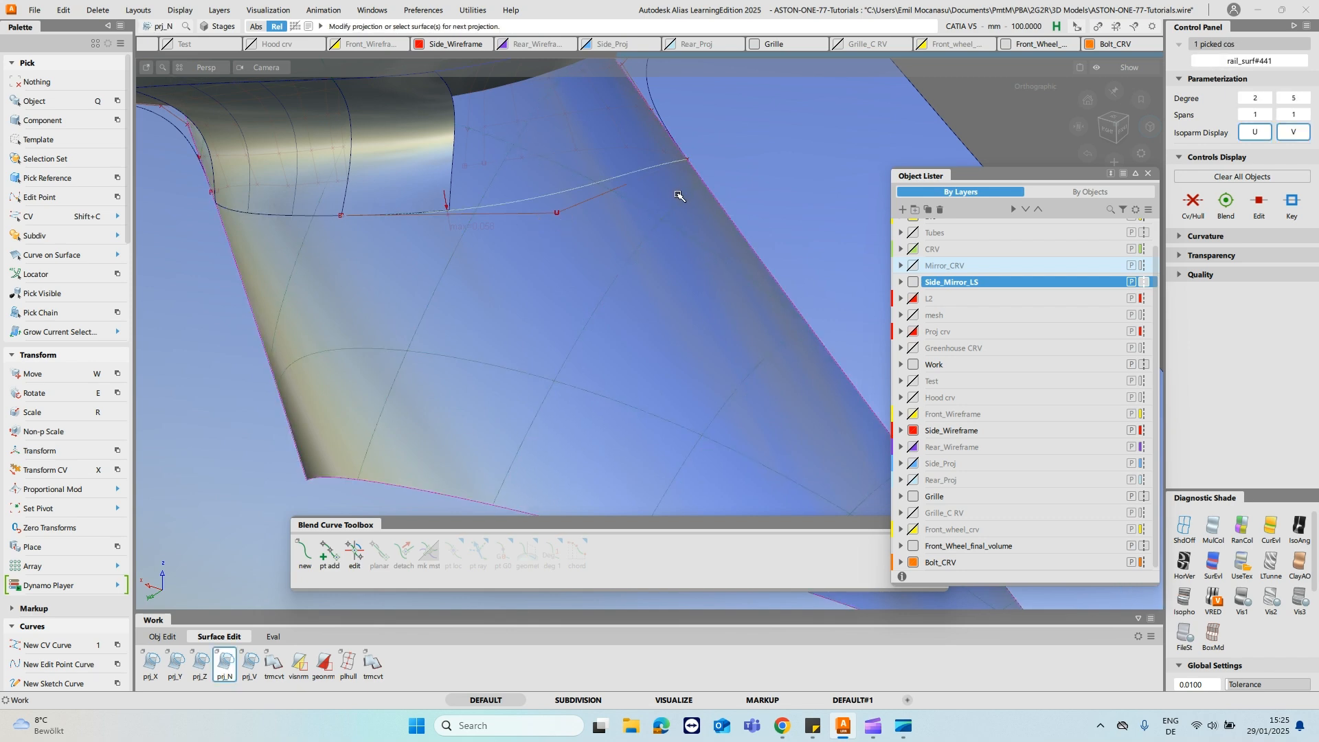
alt+shift+drag(734, 195, 550, 275)
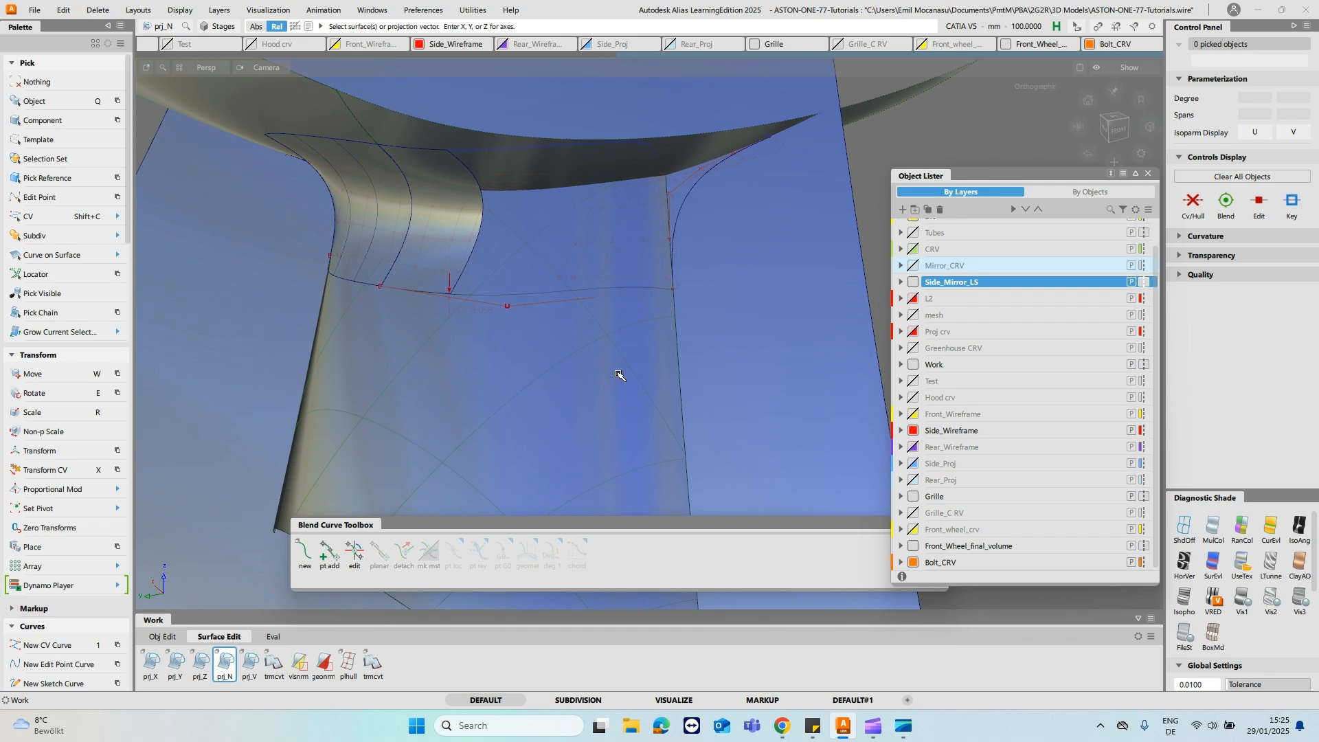
mouse_move(621, 168)
alt+shift+mouse_down()
mouse_move(624, 183)
mouse_move(650, 97)
mouse_move(615, 165)
mouse_move(689, 216)
mouse_move(569, 224)
mouse_move(621, 177)
mouse_move(617, 189)
alt+shift+mouse_up()
- Draw a degree 1 CV curve from the fillet's upper patch corner to the stalk edge at the pointed end
key(1)
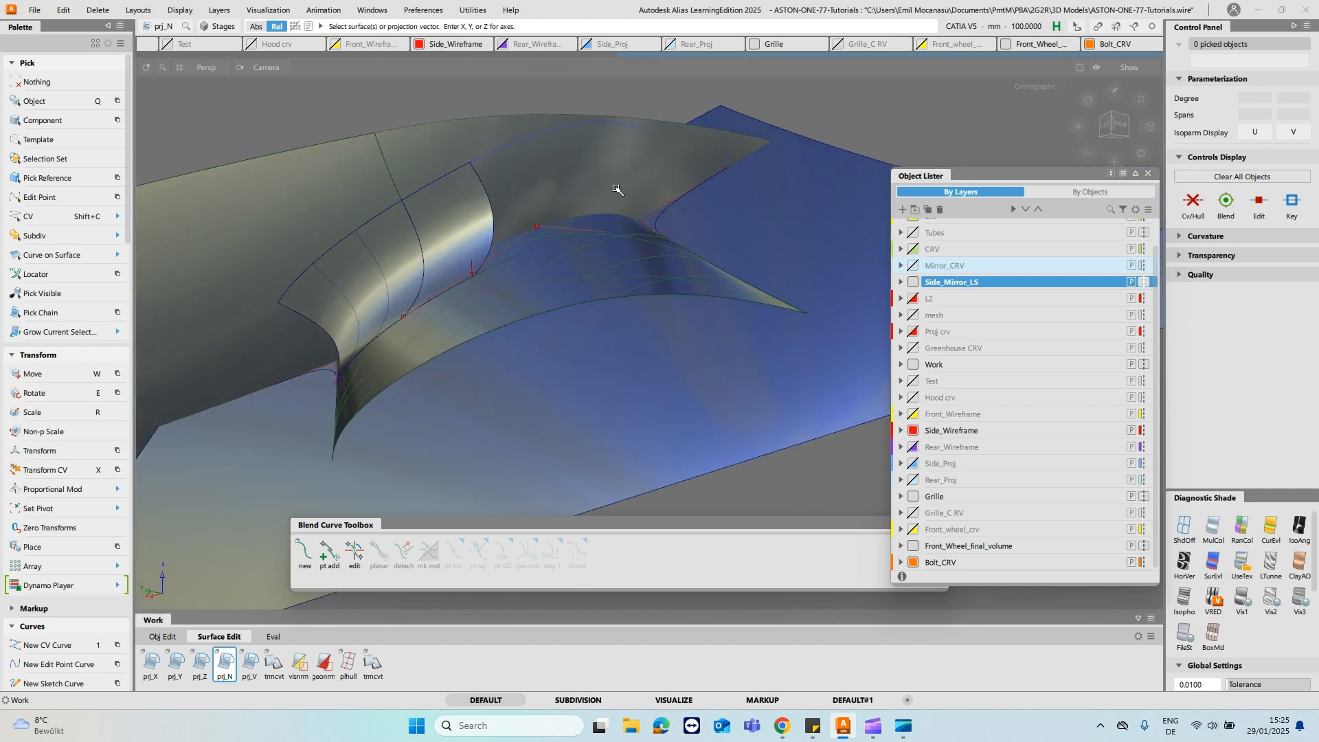
click(402, 201)
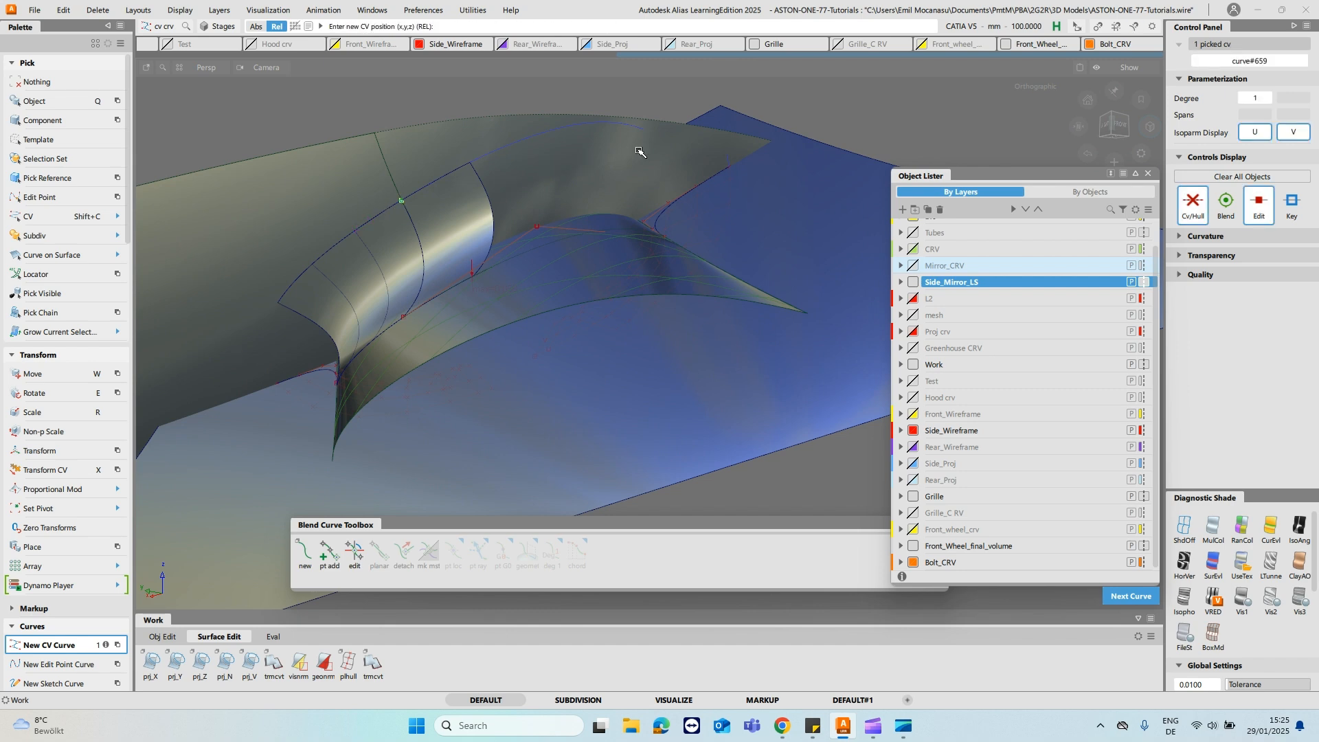
ctrl+shift+drag(621, 196, 664, 178)
drag(632, 138, 633, 209)
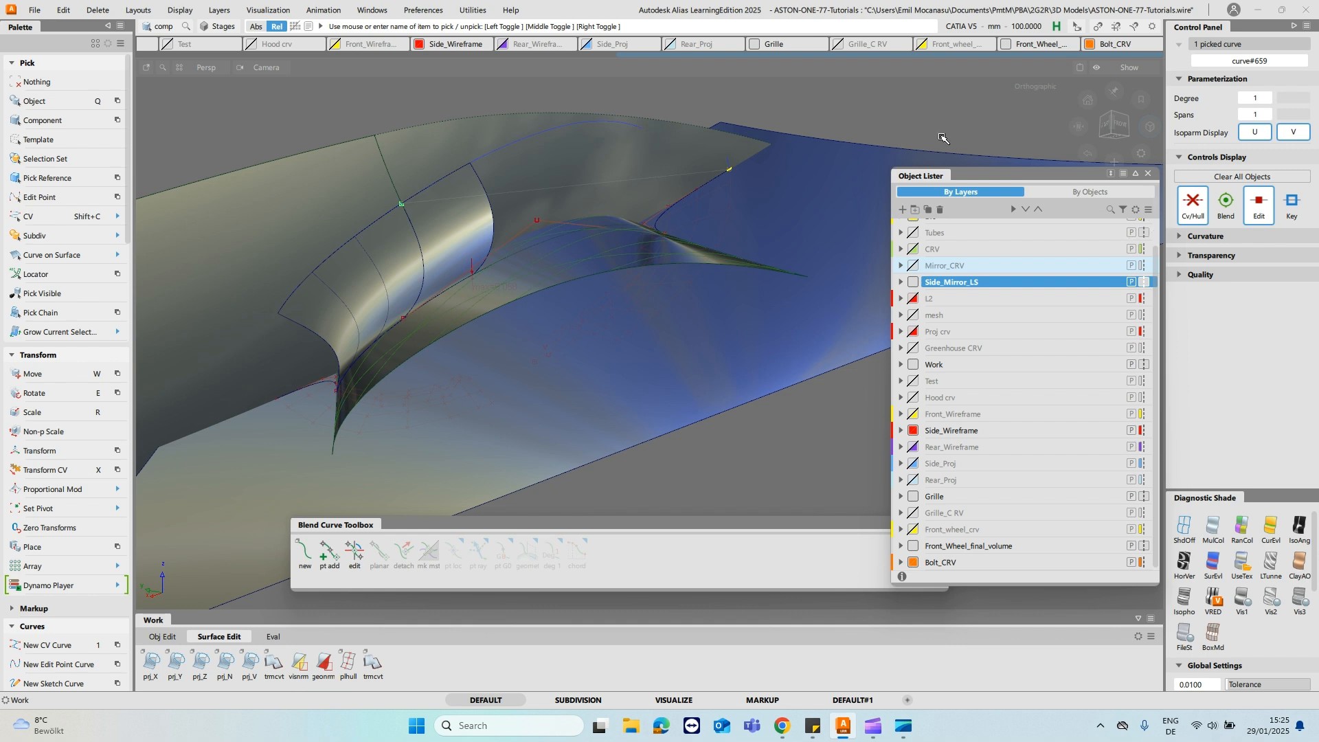
- Close the Object Lister and the Blend Curve Toolbox to clear the modelling view
key(Delete)
click(1147, 175)
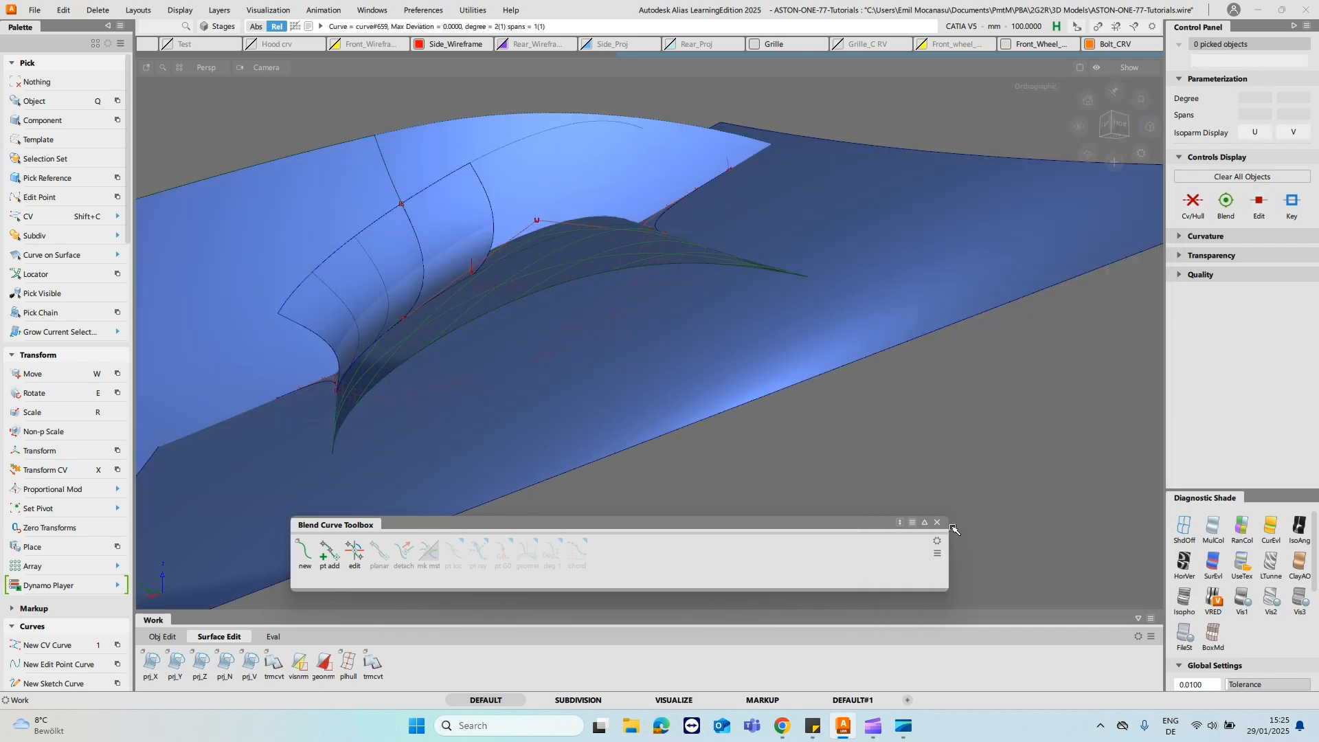
click(937, 523)
click(872, 723)
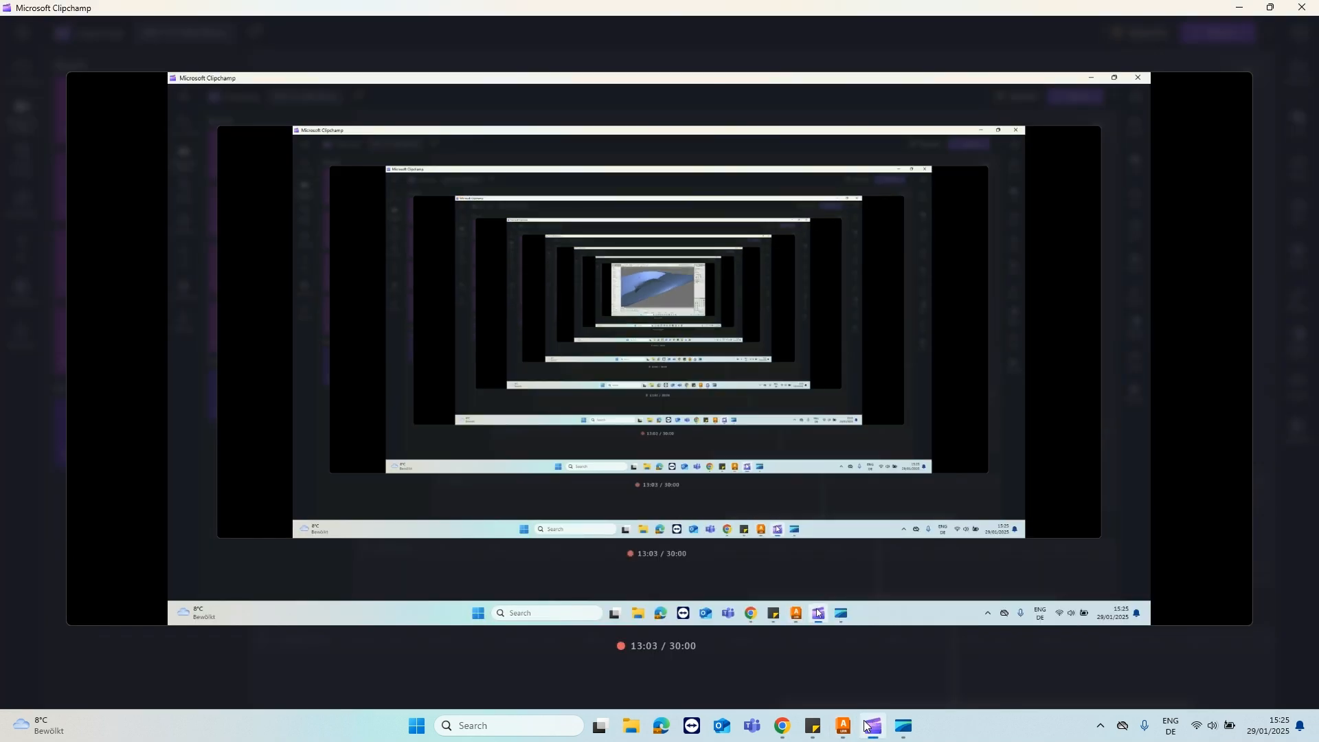
click(842, 725)
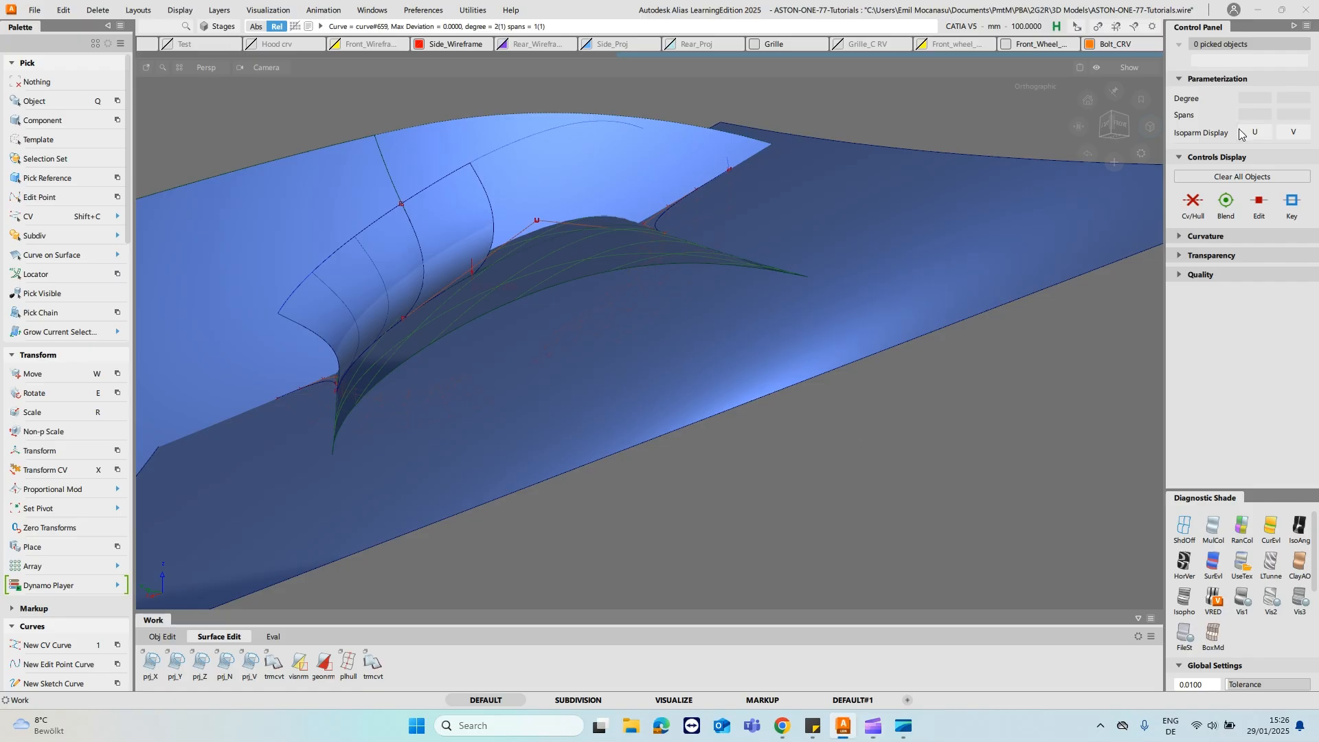
- Select the straight curve at the fillet's pointed end and raise its degree to 3
ctrl+shift+drag(504, 162, 537, 150)
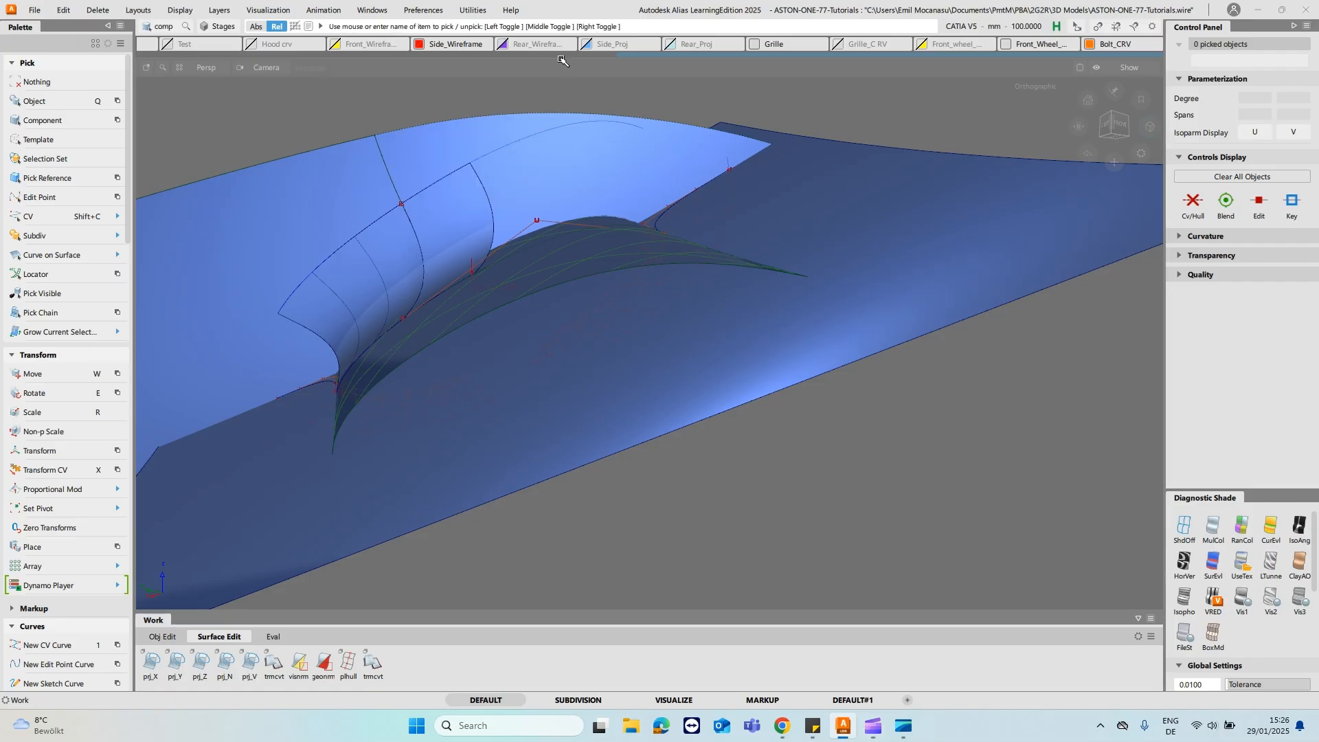
ctrl+shift+drag(714, 192, 742, 176)
drag(612, 195, 639, 82)
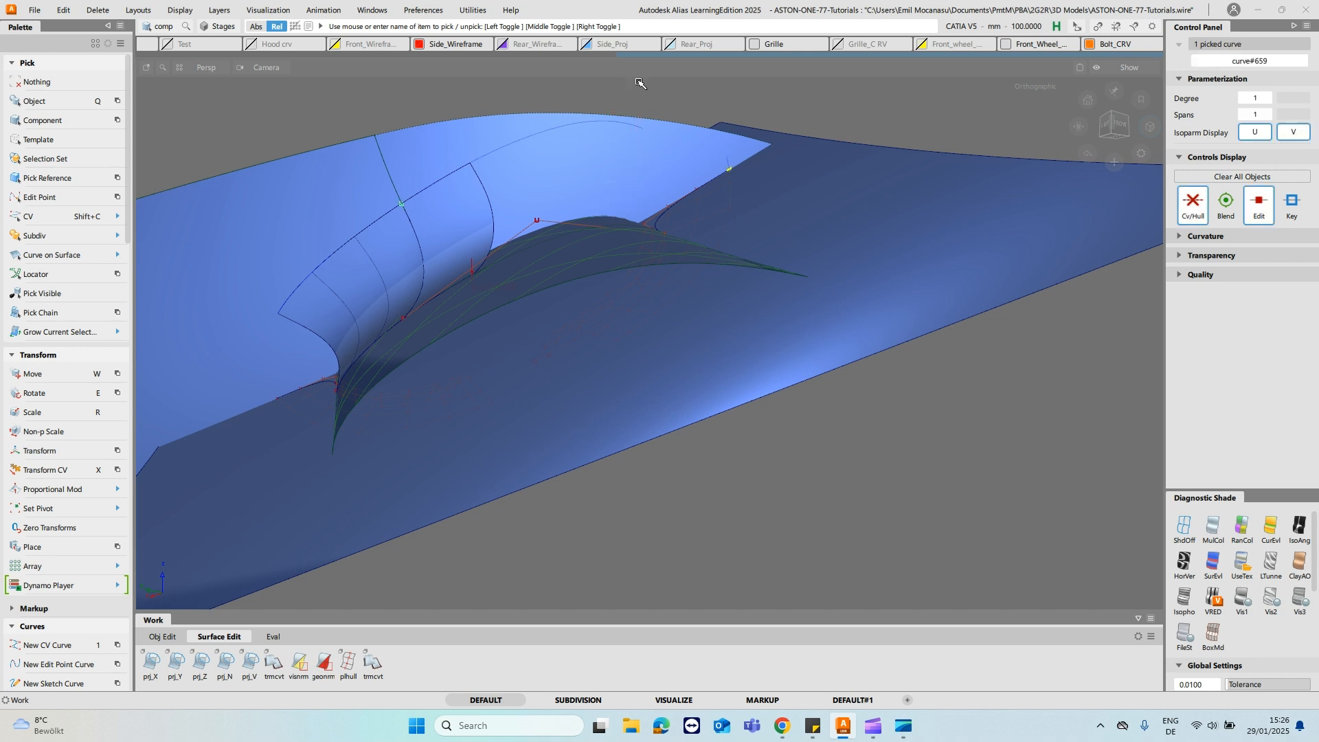
click(1268, 98)
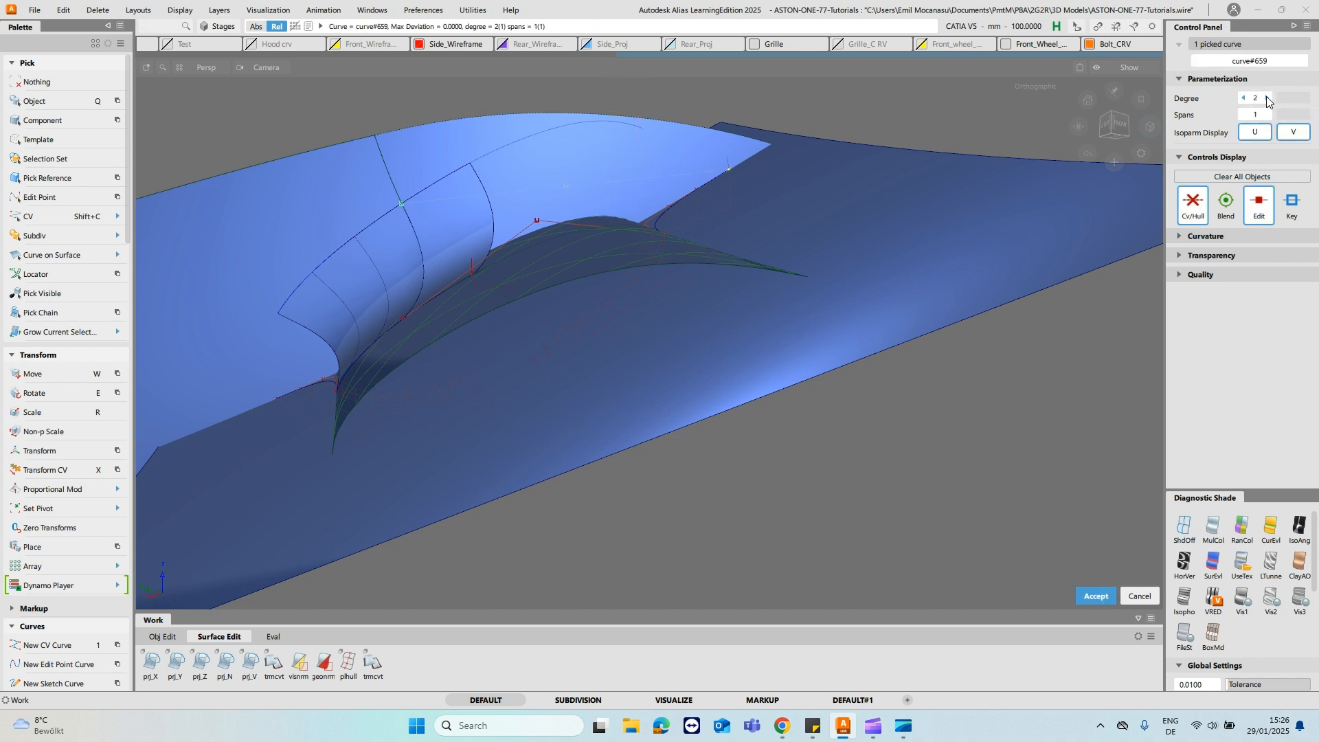
ctrl+shift+drag(554, 183, 548, 88)
- Align the curve's start to the fillet's upper edge with G2 continuity and lengthen its tangent to a scale of about 1.96
ctrl+shift+right_drag(555, 174, 509, 163)
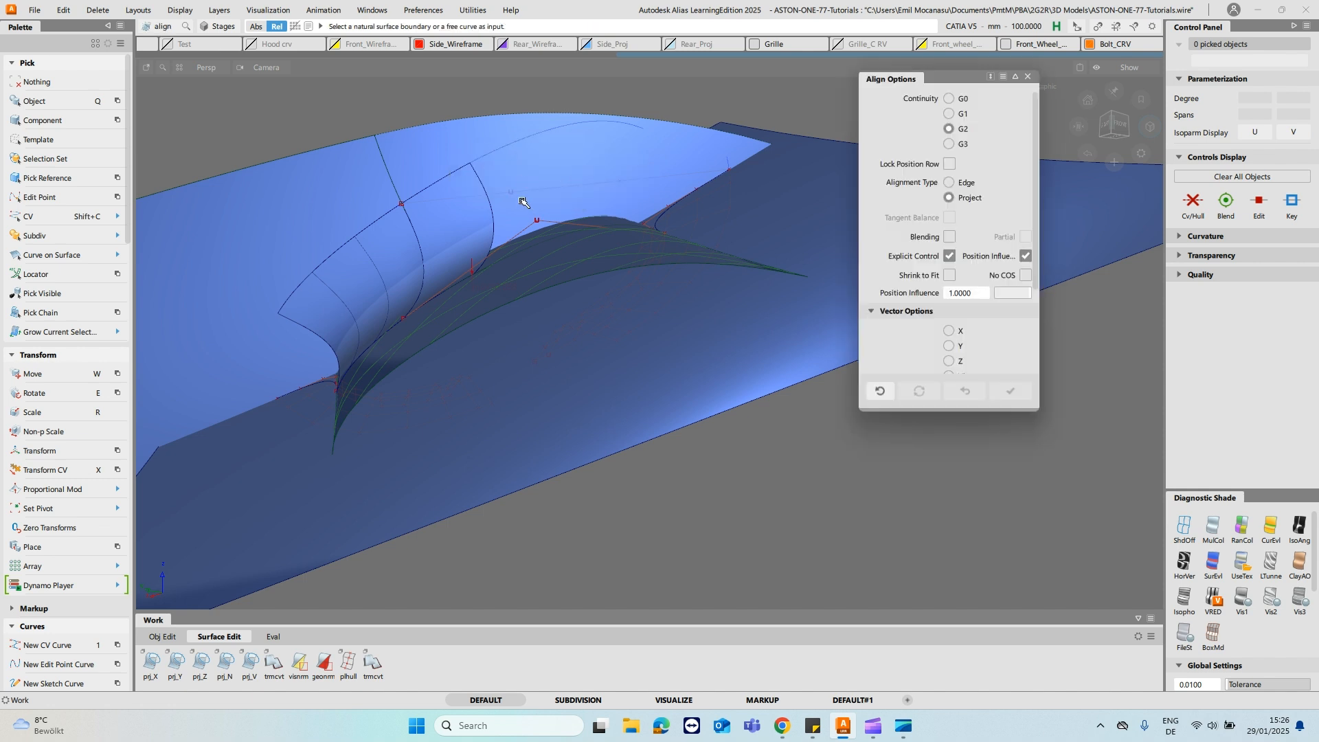
click(517, 192)
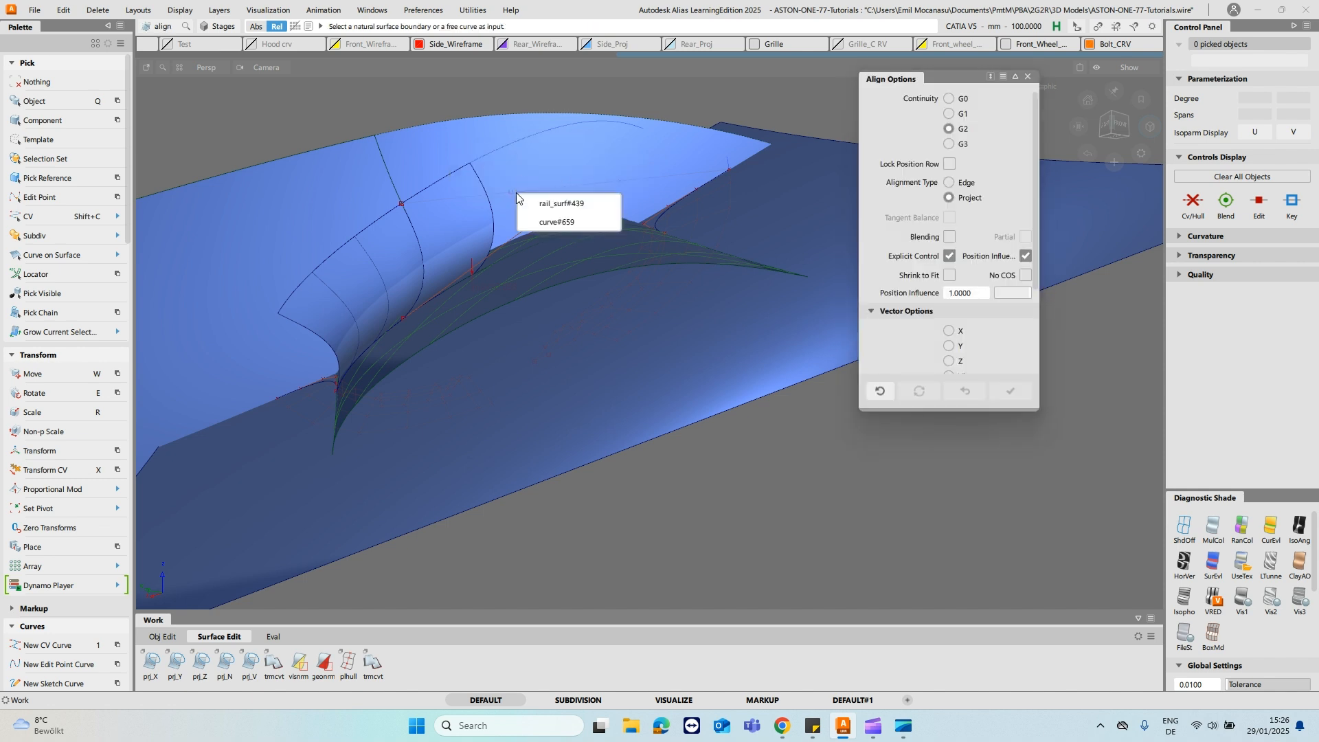
click(562, 204)
click(395, 214)
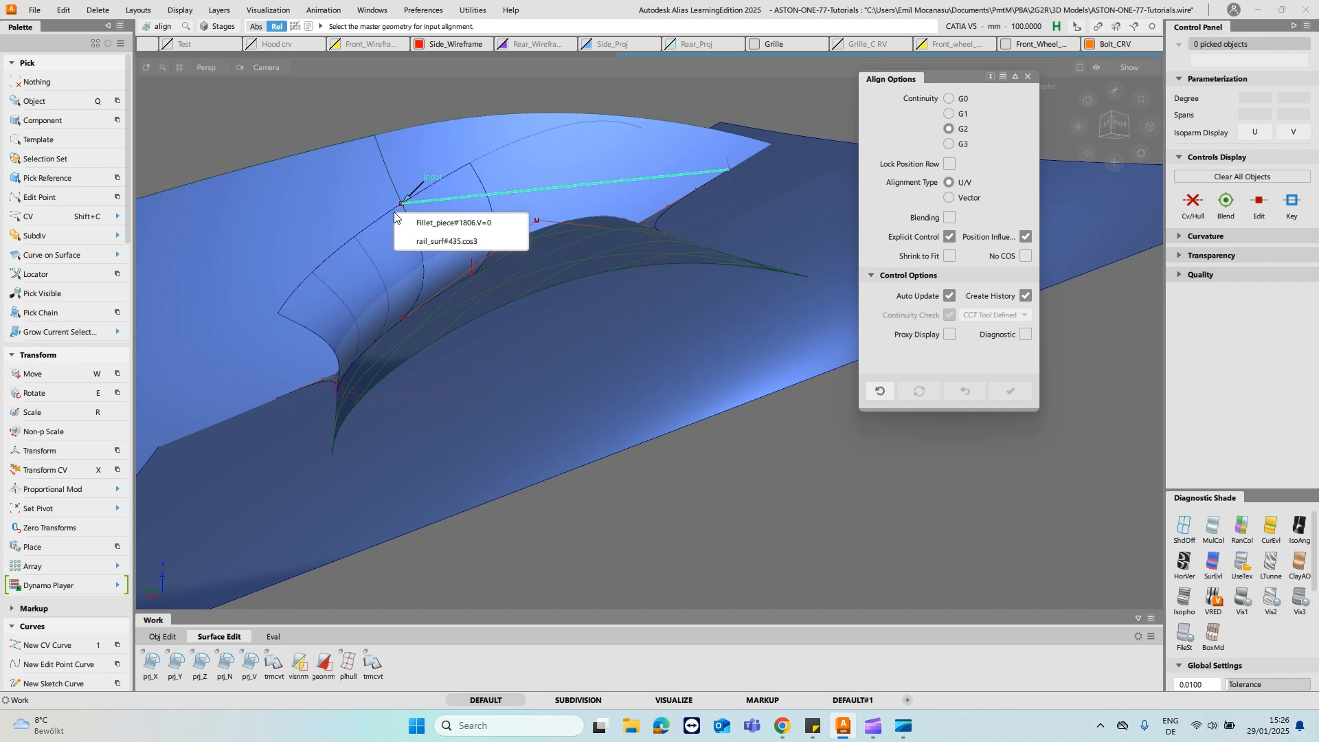
click(445, 217)
drag(483, 157, 749, 100)
drag(712, 31, 696, 36)
drag(488, 153, 773, 190)
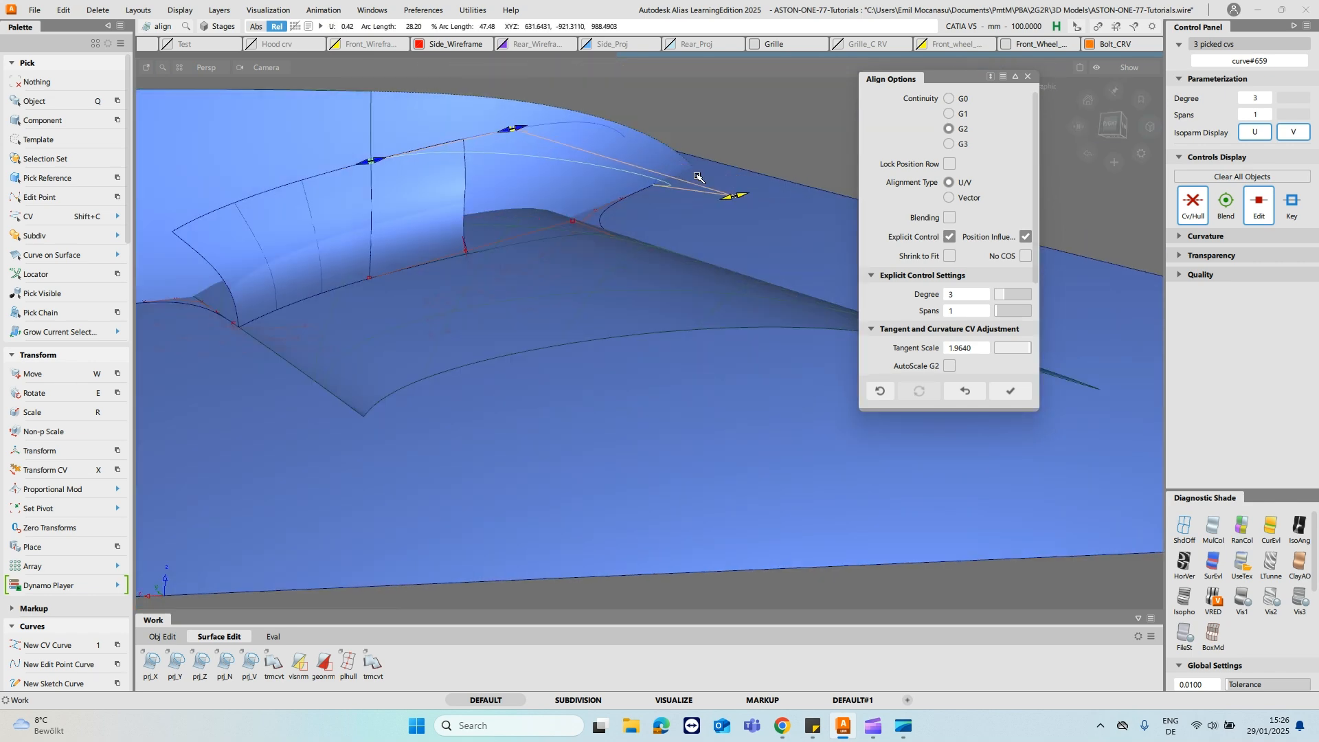
- Stretch the curve with an added handle, pulling its middle outward to follow the projected curve on the cutting surface
mouse_move(554, 168)
alt+shift+mouse_down()
mouse_move(669, 206)
mouse_move(526, 79)
mouse_move(571, 147)
mouse_move(570, 114)
mouse_move(550, 165)
mouse_move(575, 171)
alt+shift+mouse_up()
click(576, 172)
ctrl+shift+drag(740, 176, 680, 189)
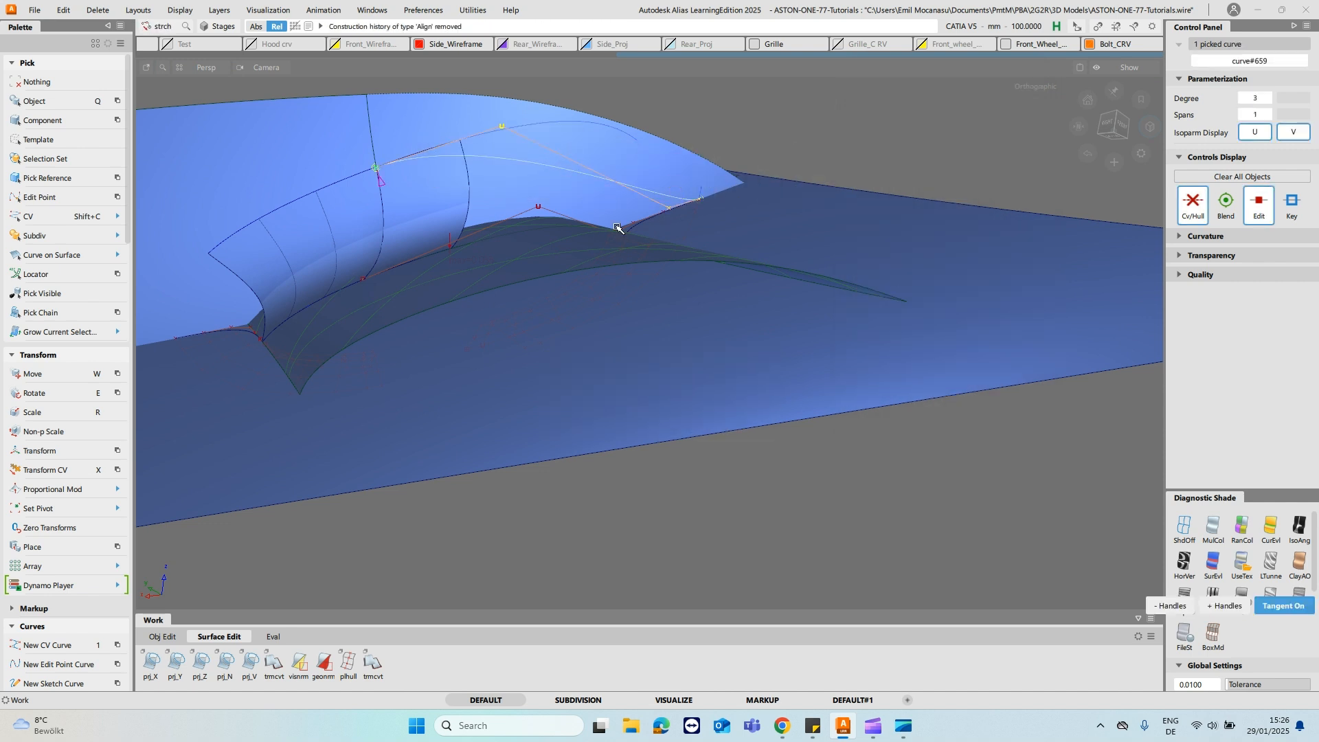
key(s)
click(1064, 595)
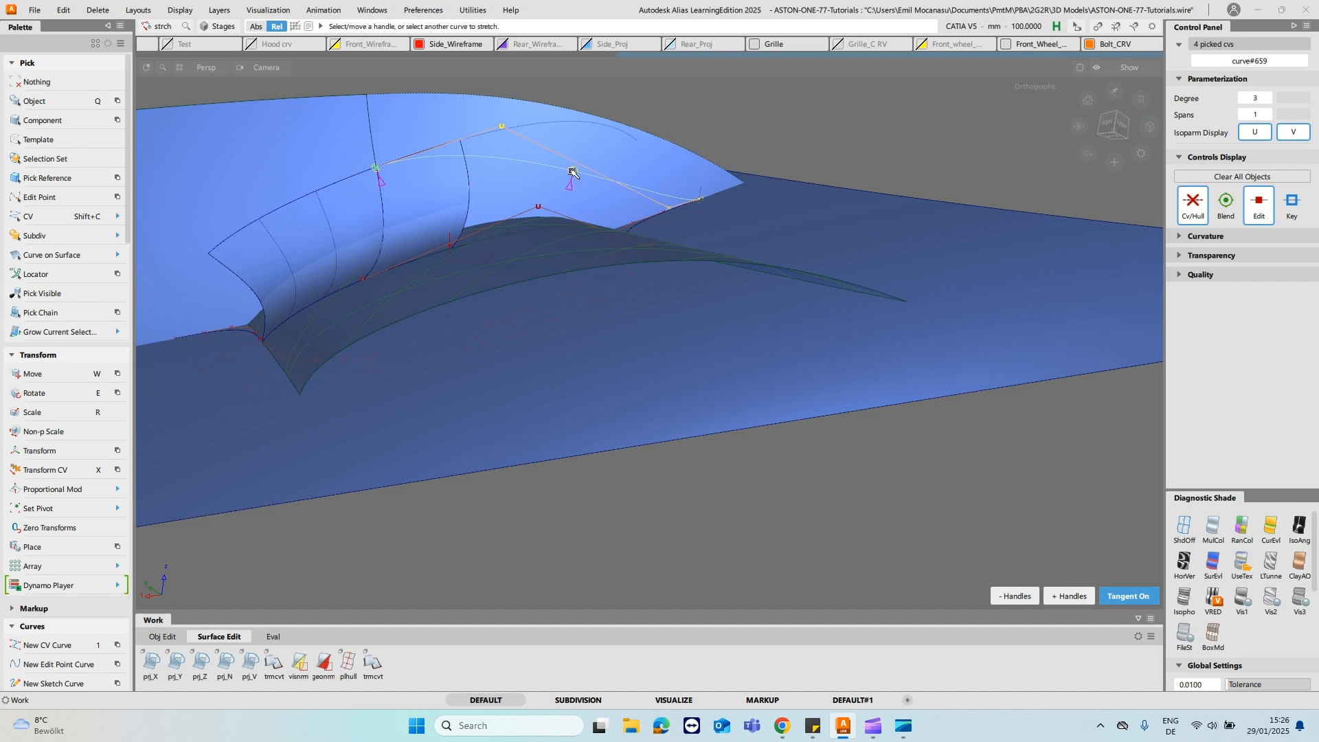
drag(562, 122, 641, 129)
click(638, 141)
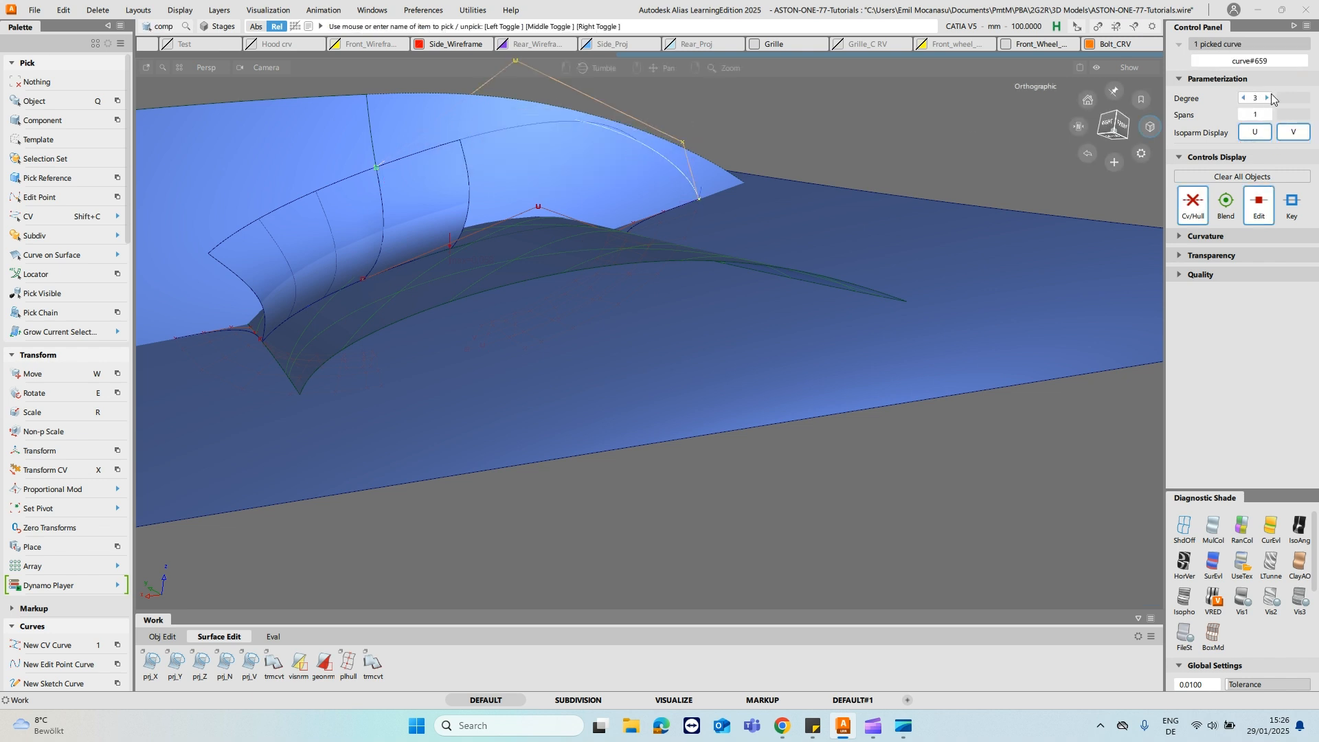
- Raise the stretched curve's degree to 5 and clear the selection
click(1269, 99)
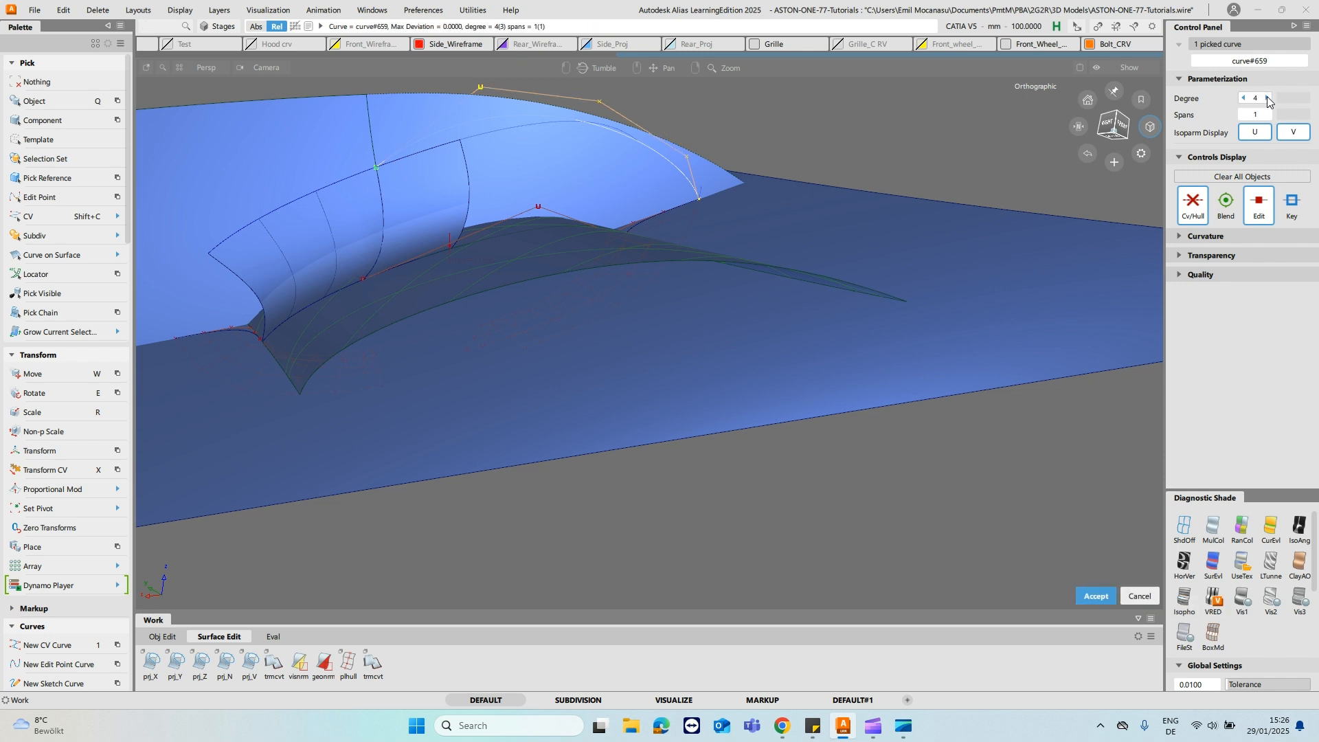
click(1267, 98)
ctrl+shift+drag(596, 155, 601, 105)
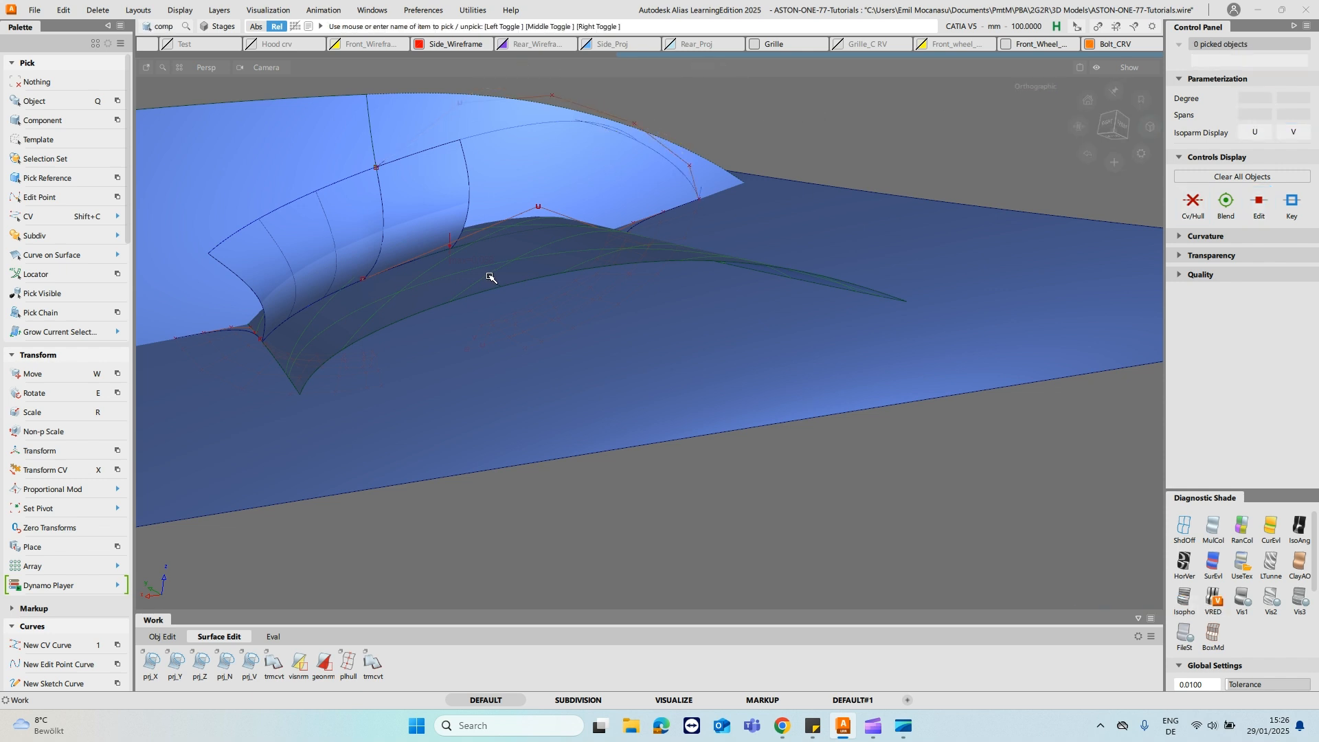
- Align the degree 5 curve's start with G2 continuity to the curve-on-surface along the fillet's upper edge
ctrl+shift+drag(527, 297, 462, 221)
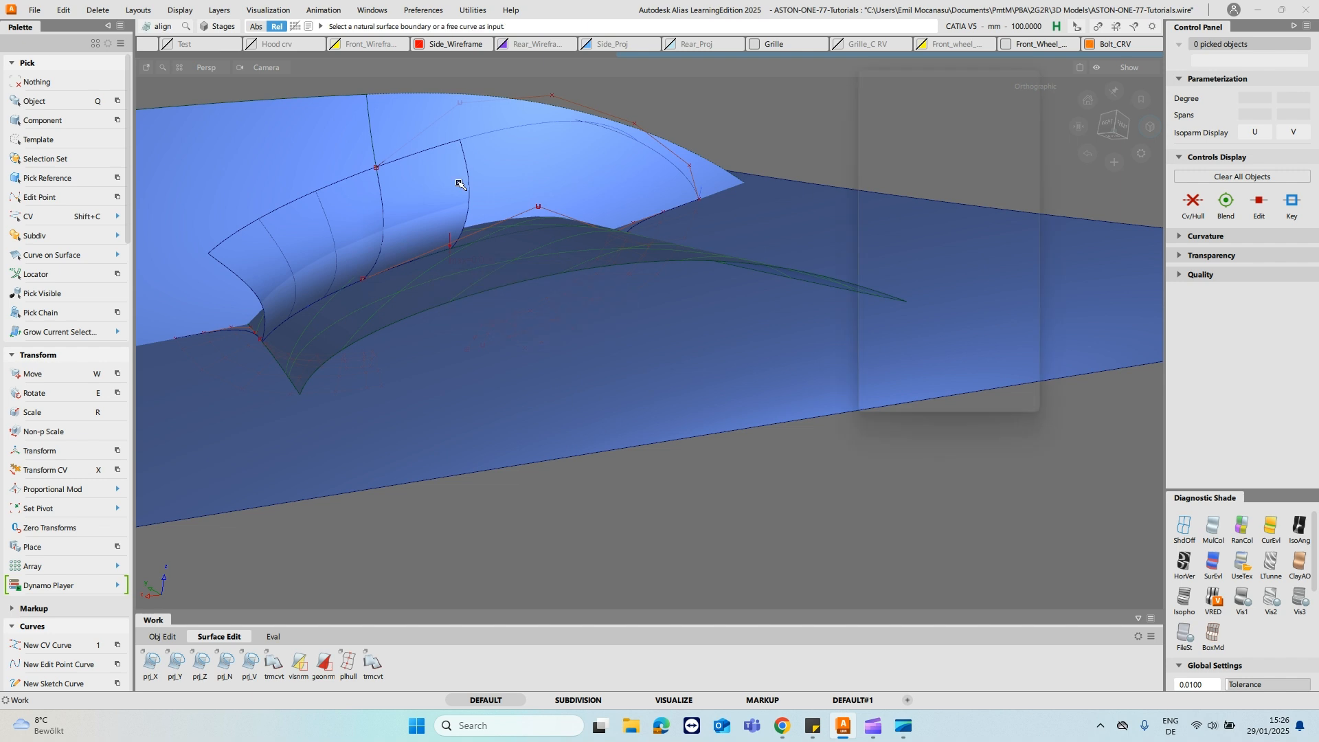
click(381, 166)
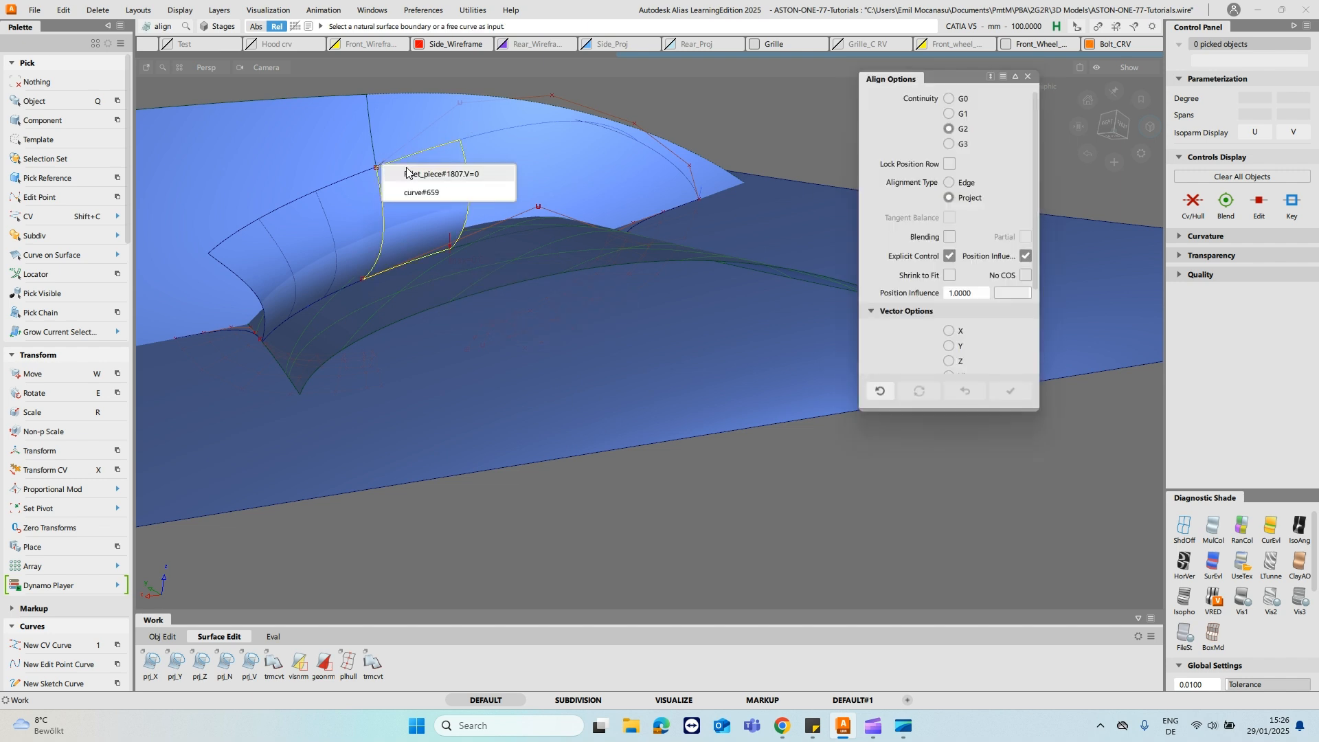
click(416, 194)
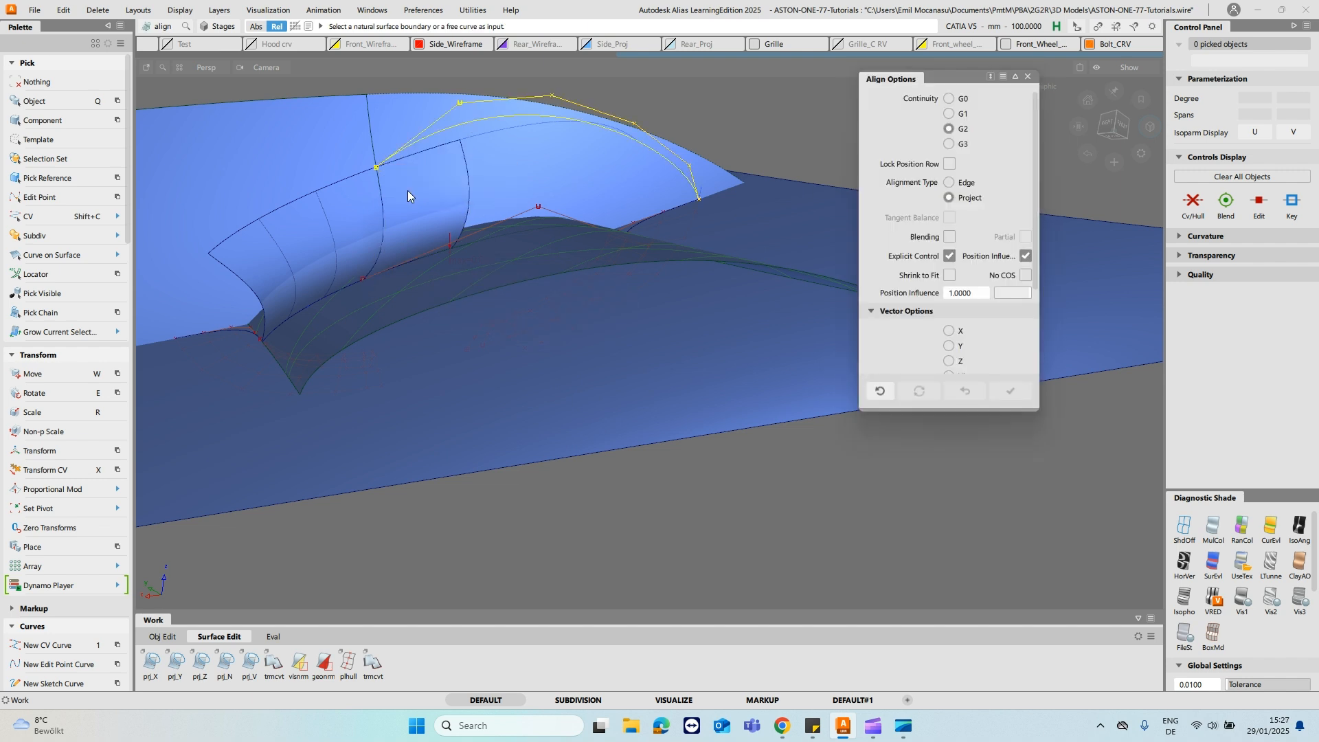
click(369, 174)
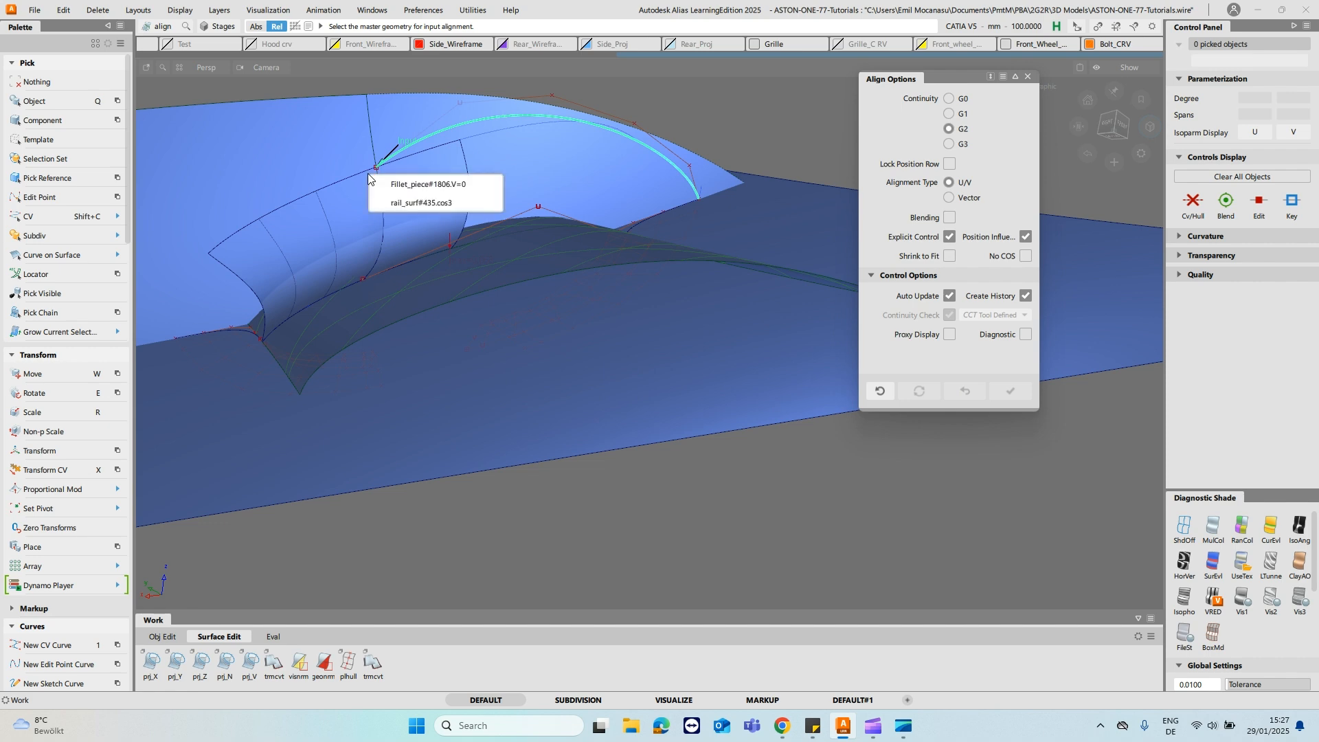
click(417, 204)
alt+shift+drag(608, 186, 543, 114)
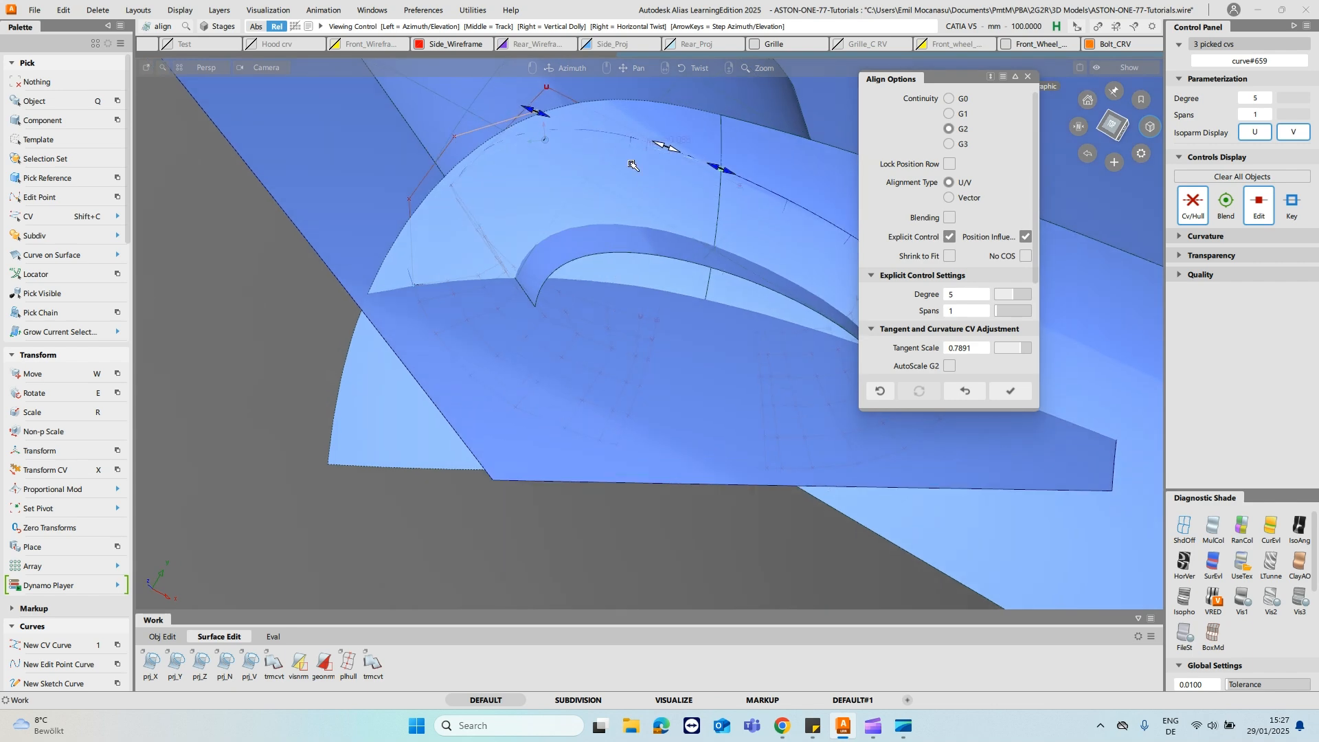
click(1010, 391)
- Turn off the shading, reopen the curve's alignment for editing and lengthen its tangent to a scale of about 1.54
click(1185, 527)
alt+shift+drag(633, 274, 563, 209)
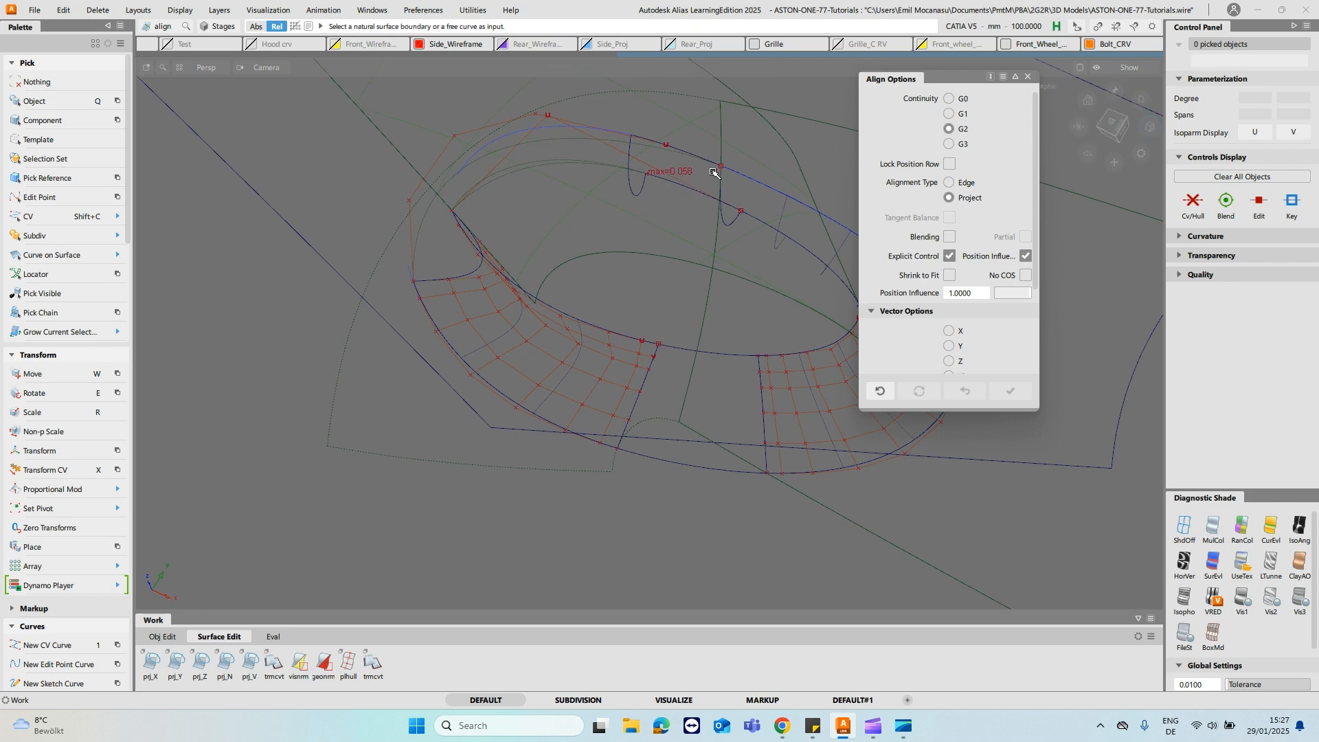
alt+shift+drag(460, 178, 500, 155)
key(ctrl+q)
click(500, 145)
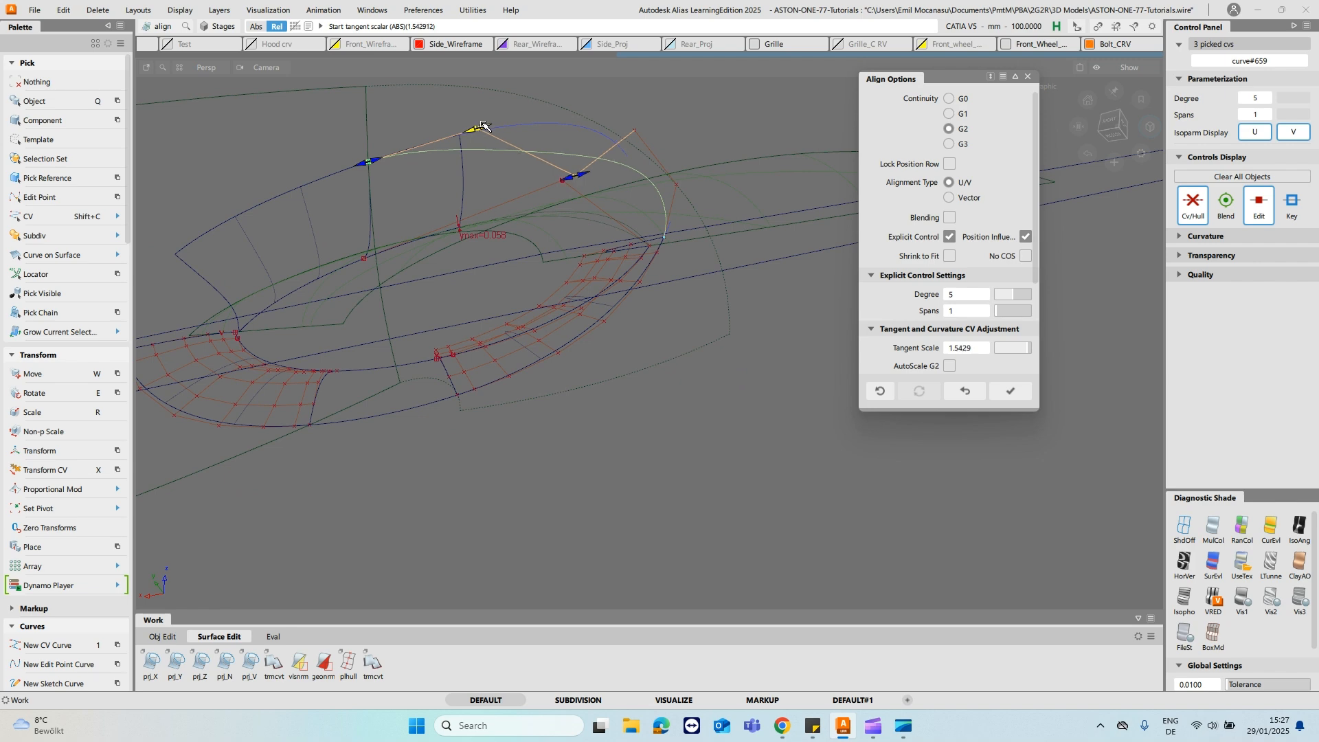
mouse_move(593, 150)
alt+shift+mouse_down()
mouse_move(577, 154)
mouse_move(606, 160)
alt+shift+mouse_up()
drag(492, 132, 479, 97)
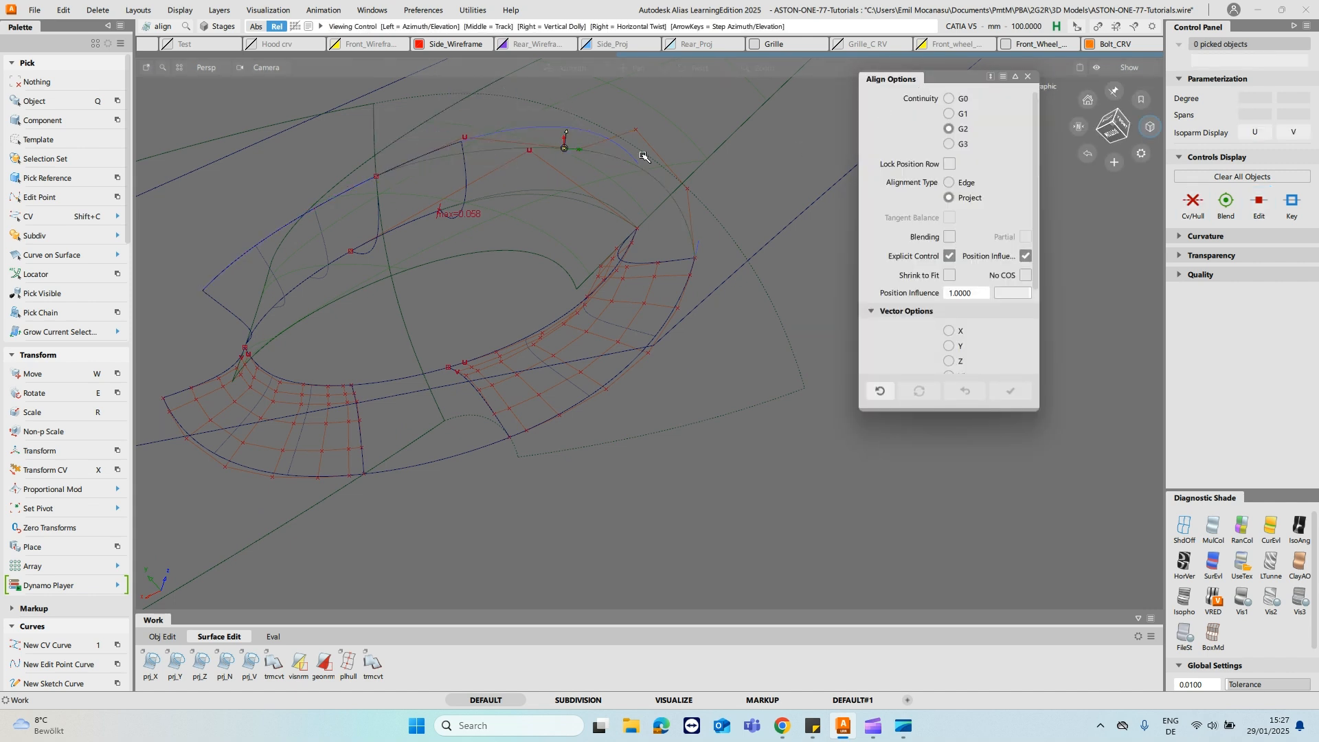
- Remove the curve's Align history and move its third CV outward toward the projected curve
ctrl+shift+drag(578, 161, 623, 144)
click(604, 149)
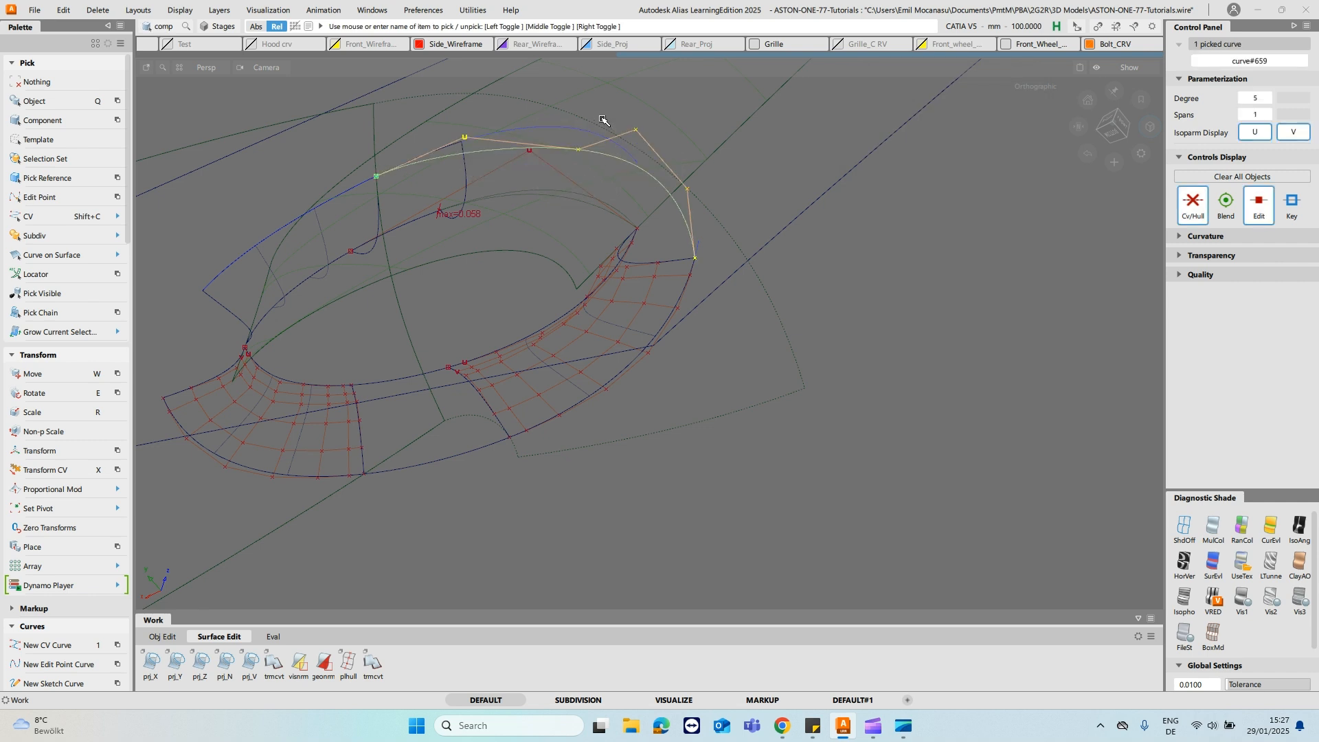
ctrl+shift+right_drag(709, 143, 632, 160)
key(shift+c)
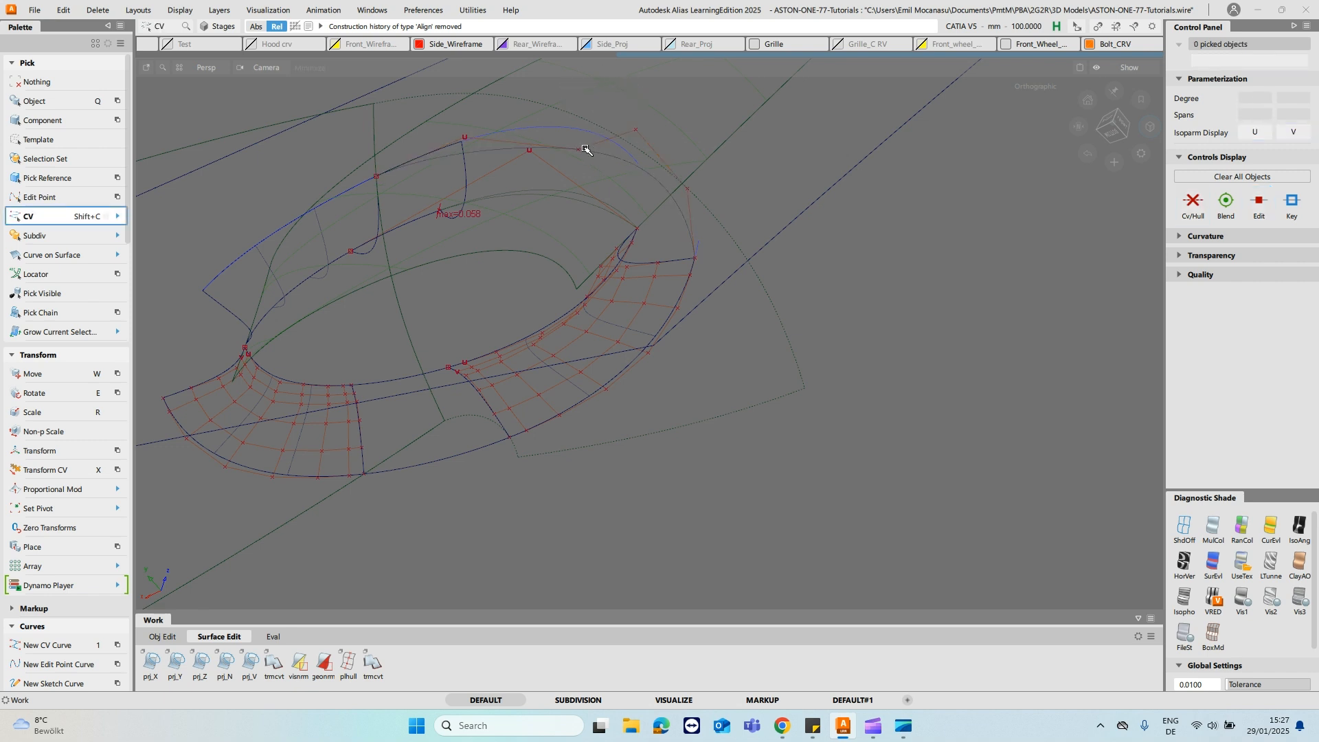
key(w)
drag(922, 208, 798, 252)
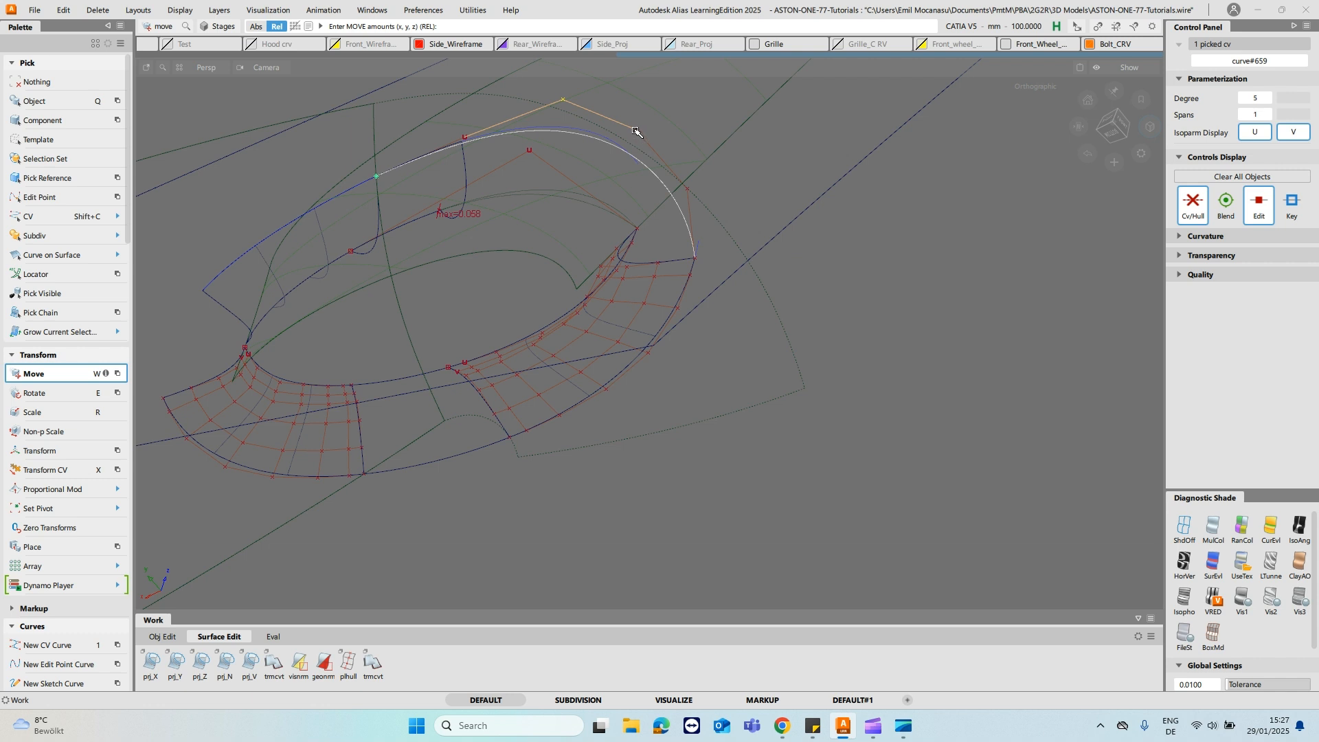
- Move the curve's fourth and fifth CVs to smooth its arc toward the stalk edge at the pointed end
middle_drag(921, 212, 895, 207)
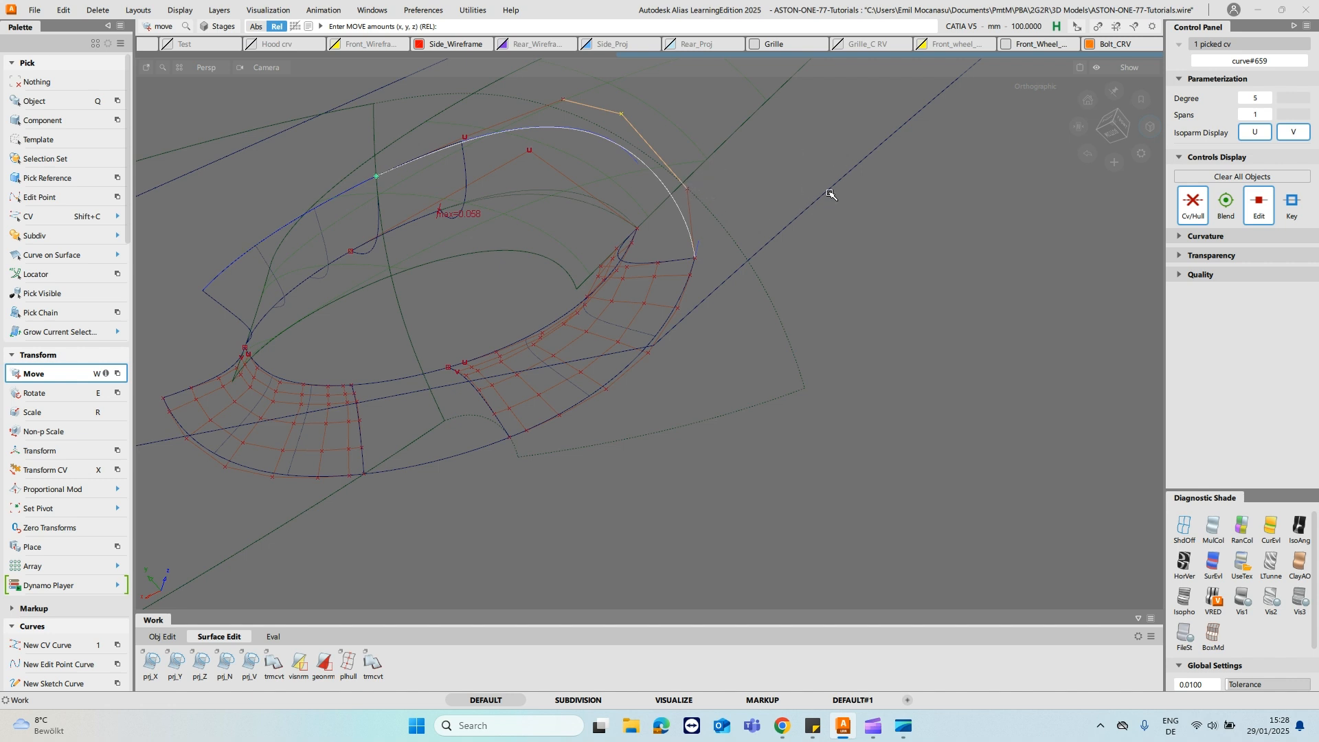
mouse_move(954, 265)
mouse_down()
mouse_move(928, 245)
mouse_move(949, 241)
mouse_up()
middle_drag(895, 214, 904, 226)
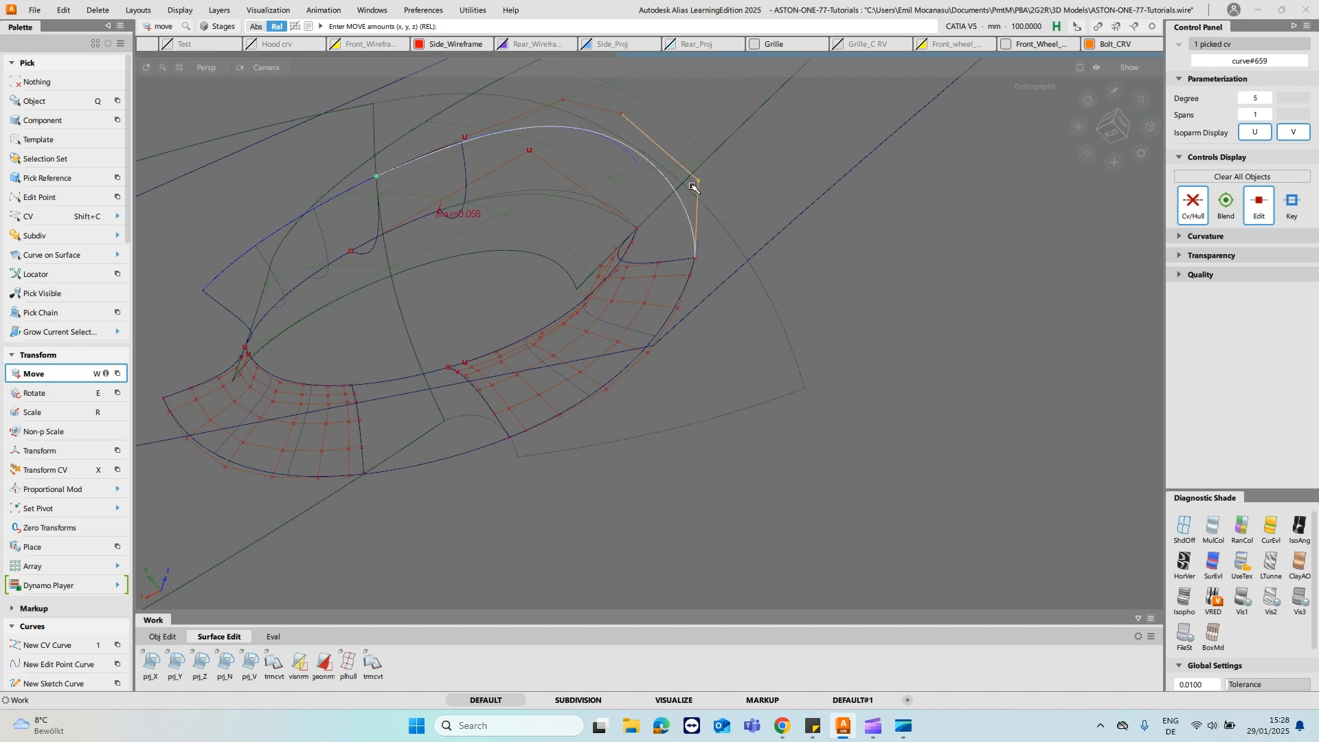
- Delete the old curve-on-surface from the cutting surface beside the reshaped curve
ctrl+shift+drag(689, 185, 689, 153)
ctrl+shift+drag(463, 135, 396, 123)
click(503, 132)
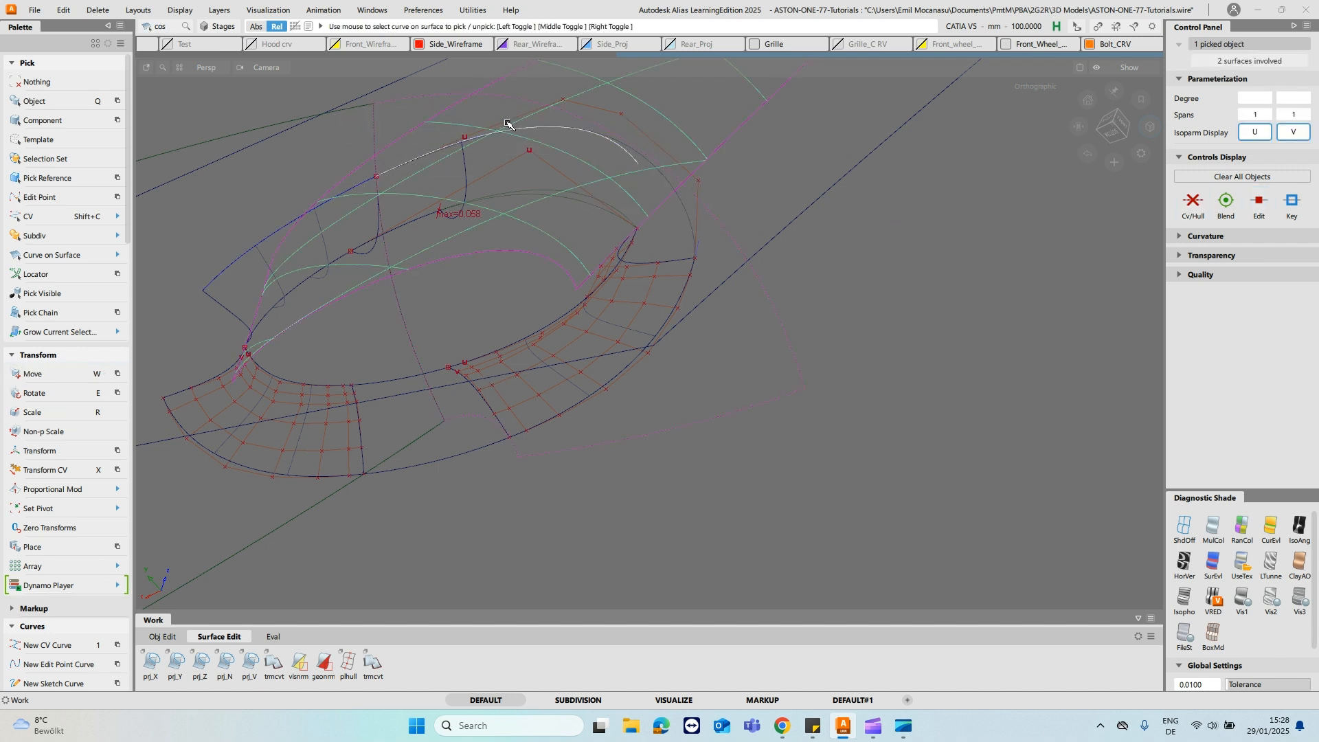
click(568, 159)
ctrl+shift+drag(531, 144, 474, 130)
click(554, 131)
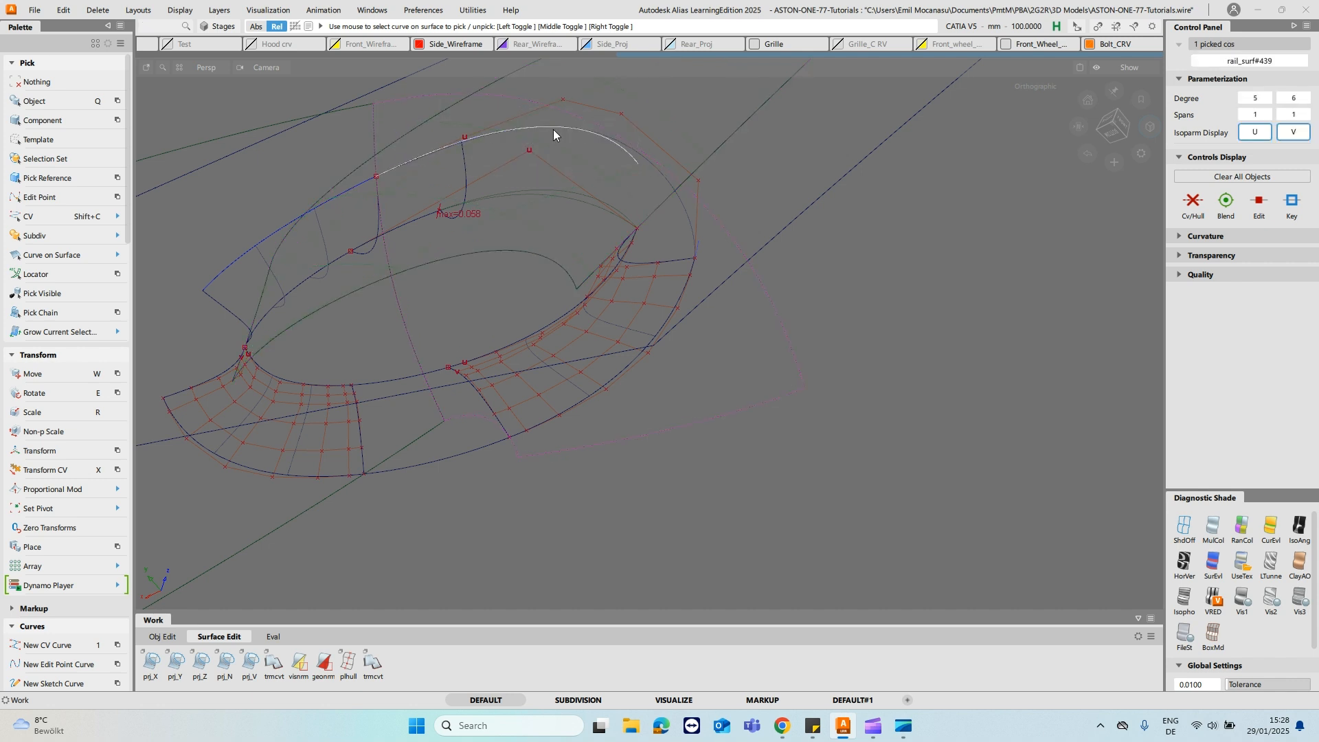
click(555, 132)
- Project the reshaped degree 5 curve along the current view vector onto the cutting surface
click(250, 663)
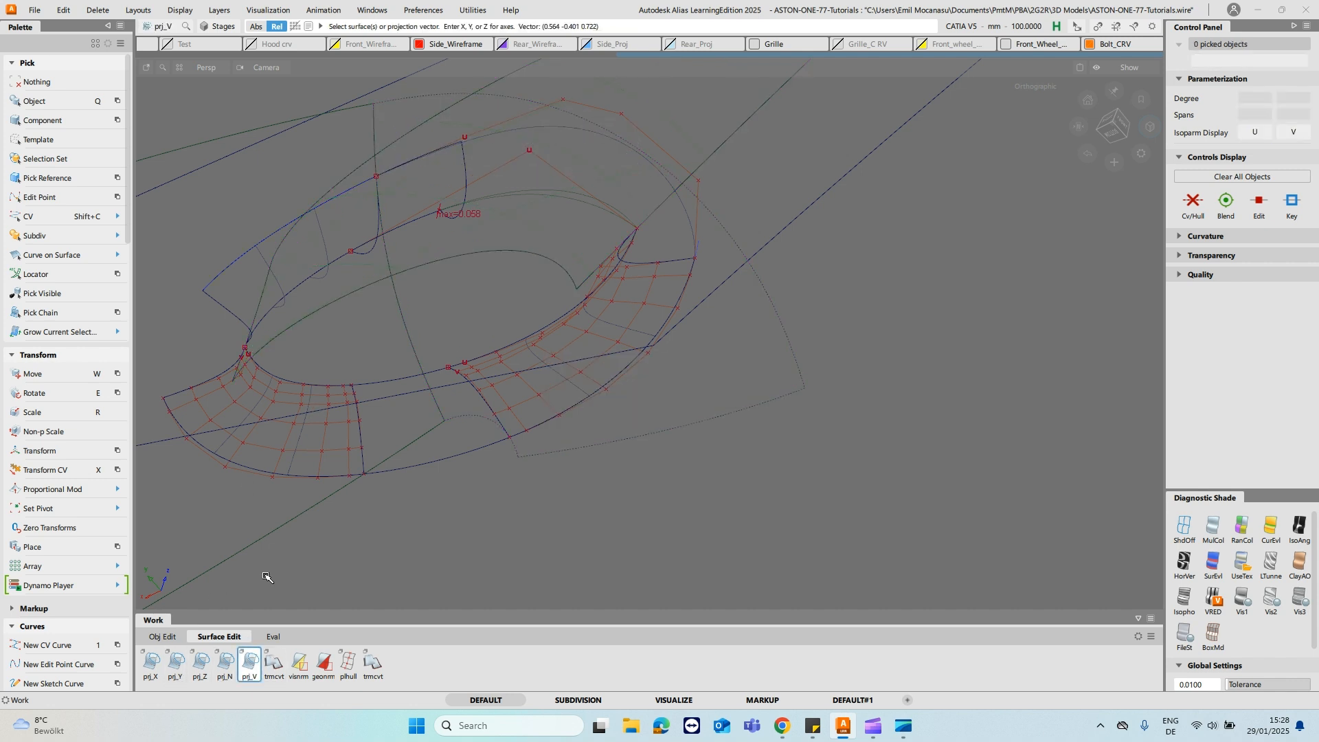
click(783, 330)
click(516, 130)
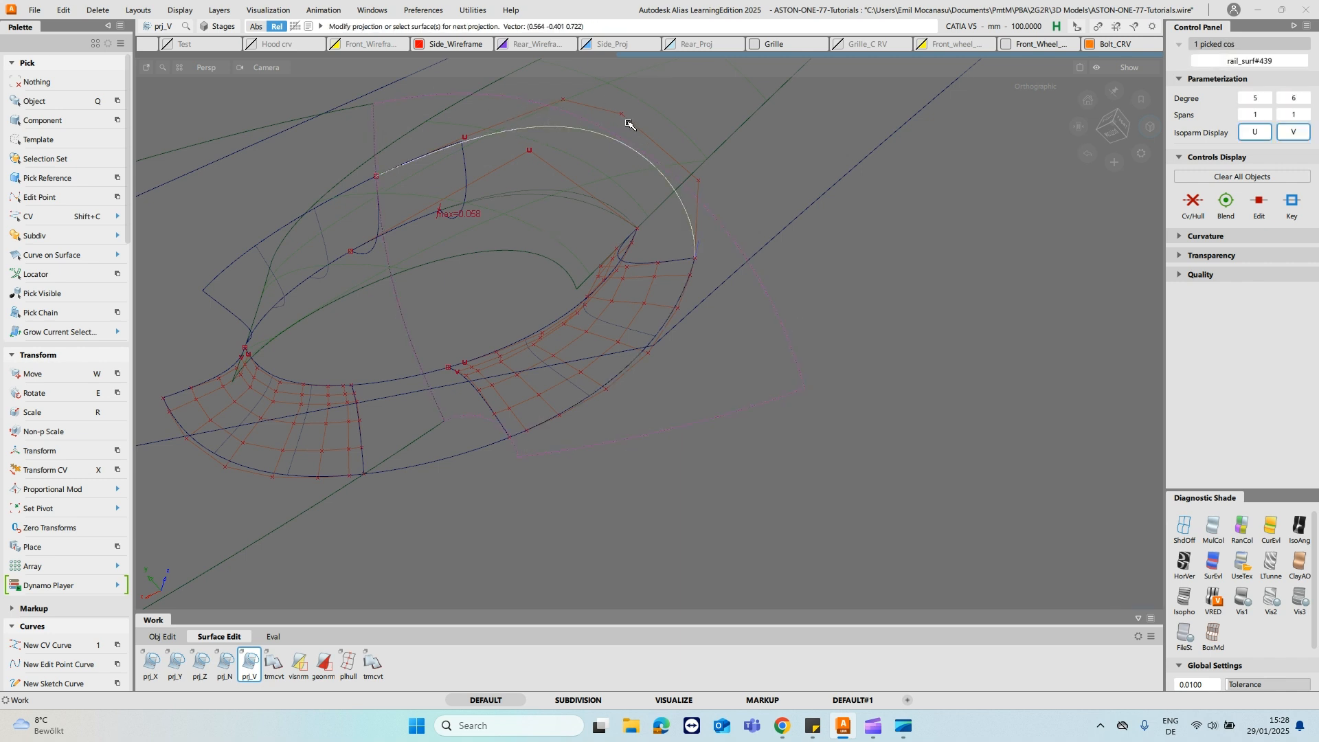
click(690, 124)
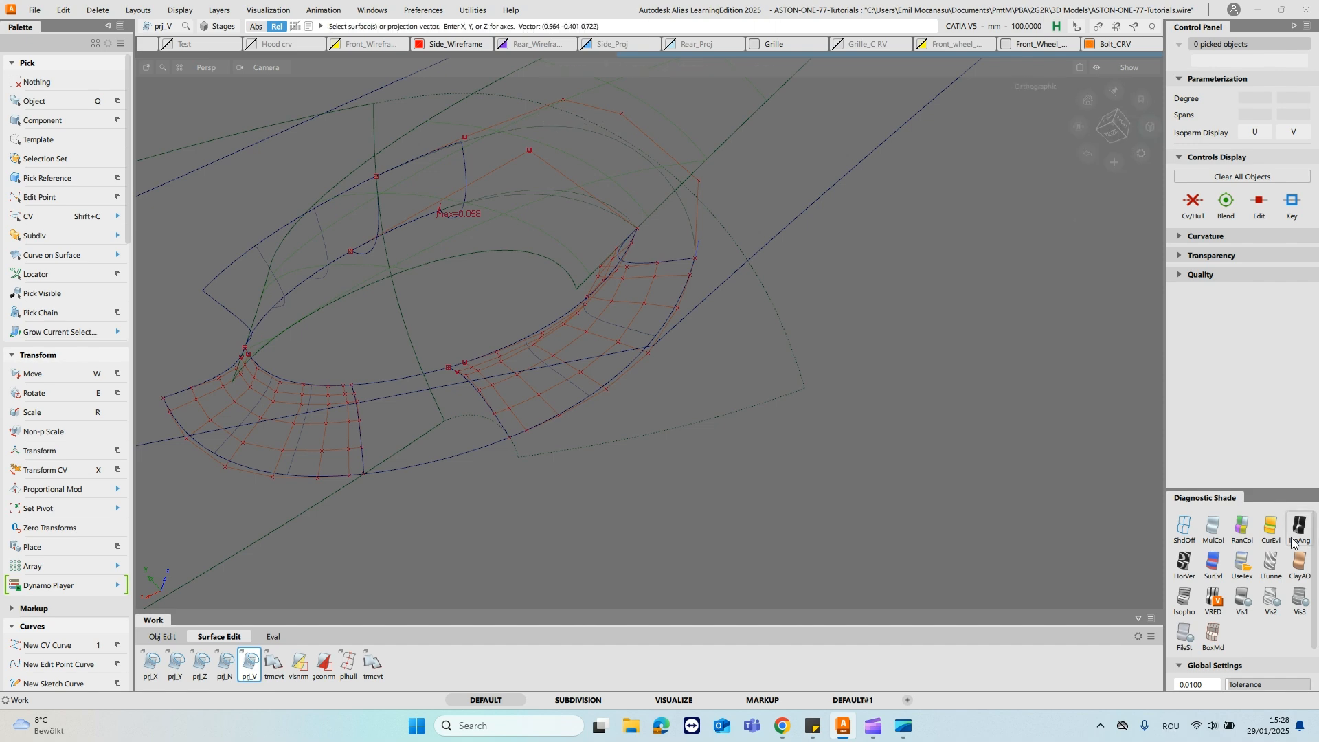
- Reduce the U degree of the fillet piece between the stalk and door curves to 1
alt+shift+drag(557, 192, 553, 308)
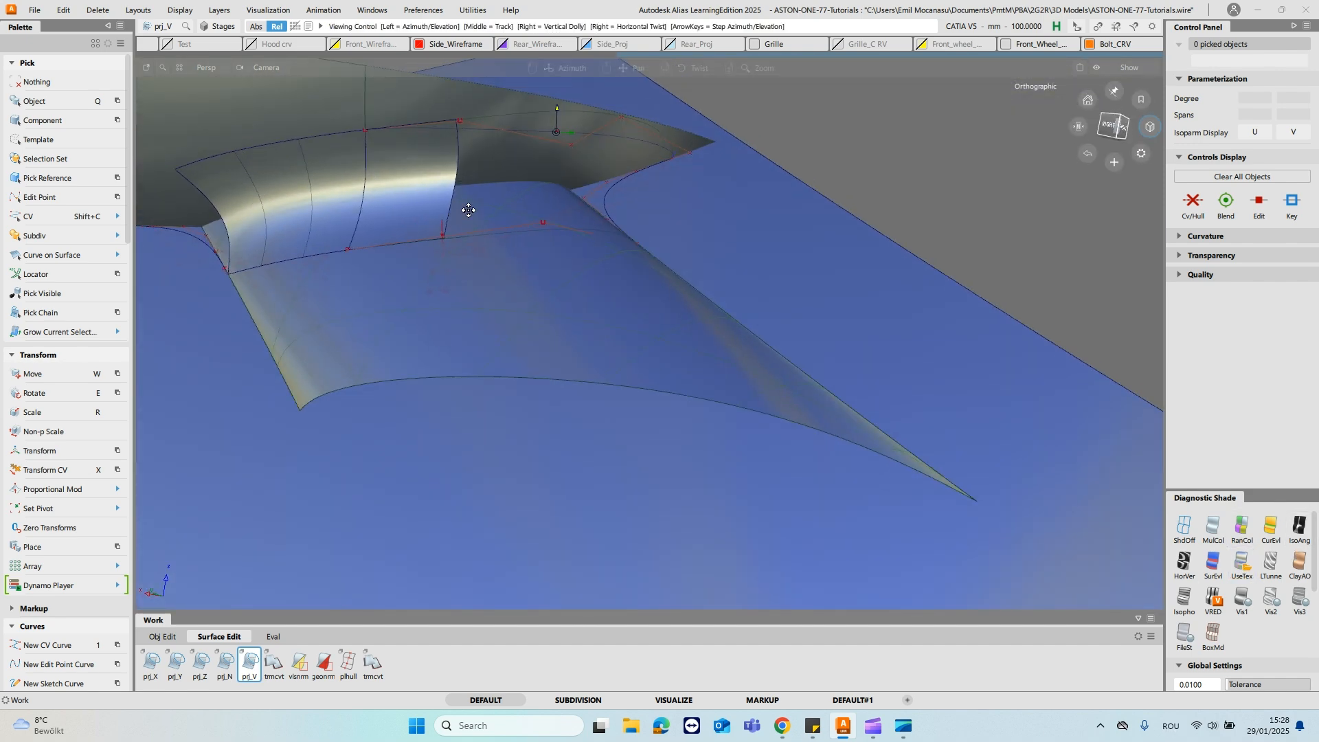
alt+shift+middle_drag(468, 210, 472, 260)
alt+shift+right_drag(472, 259, 484, 249)
ctrl+shift+drag(483, 247, 476, 281)
click(468, 284)
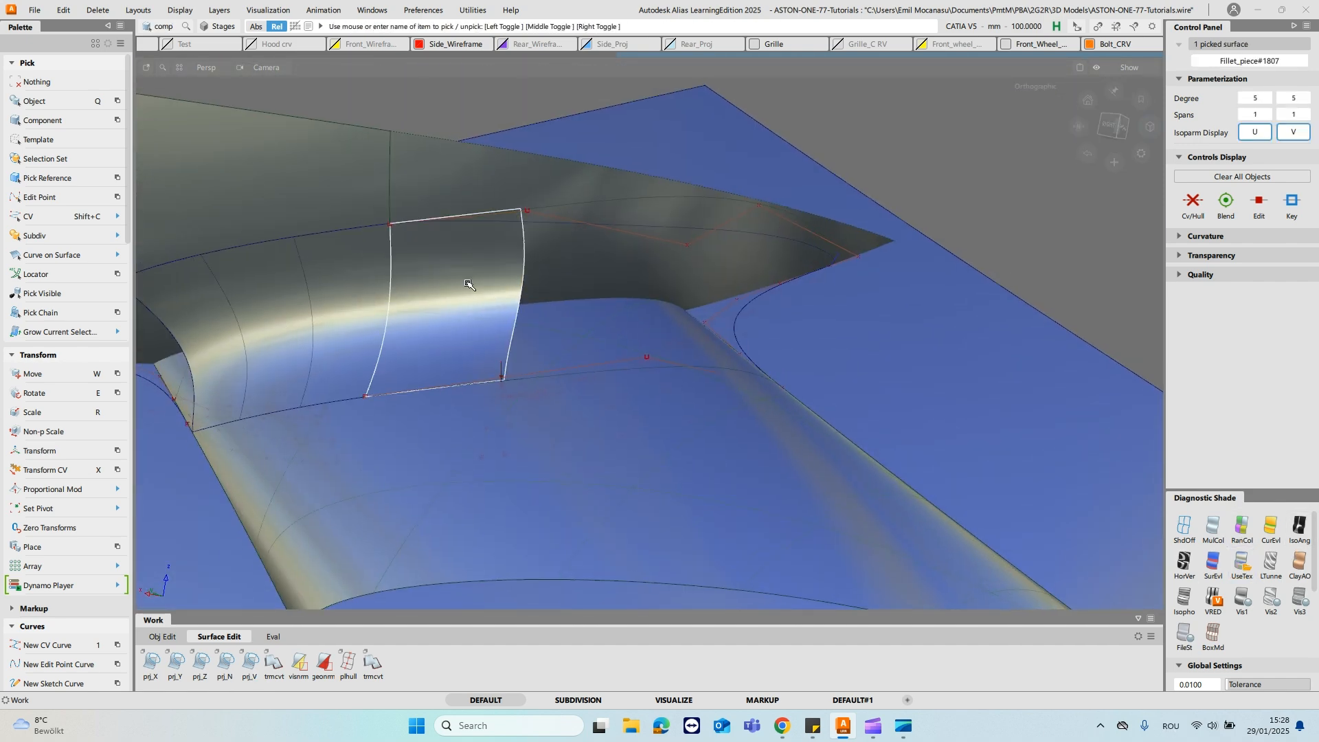
click(1244, 100)
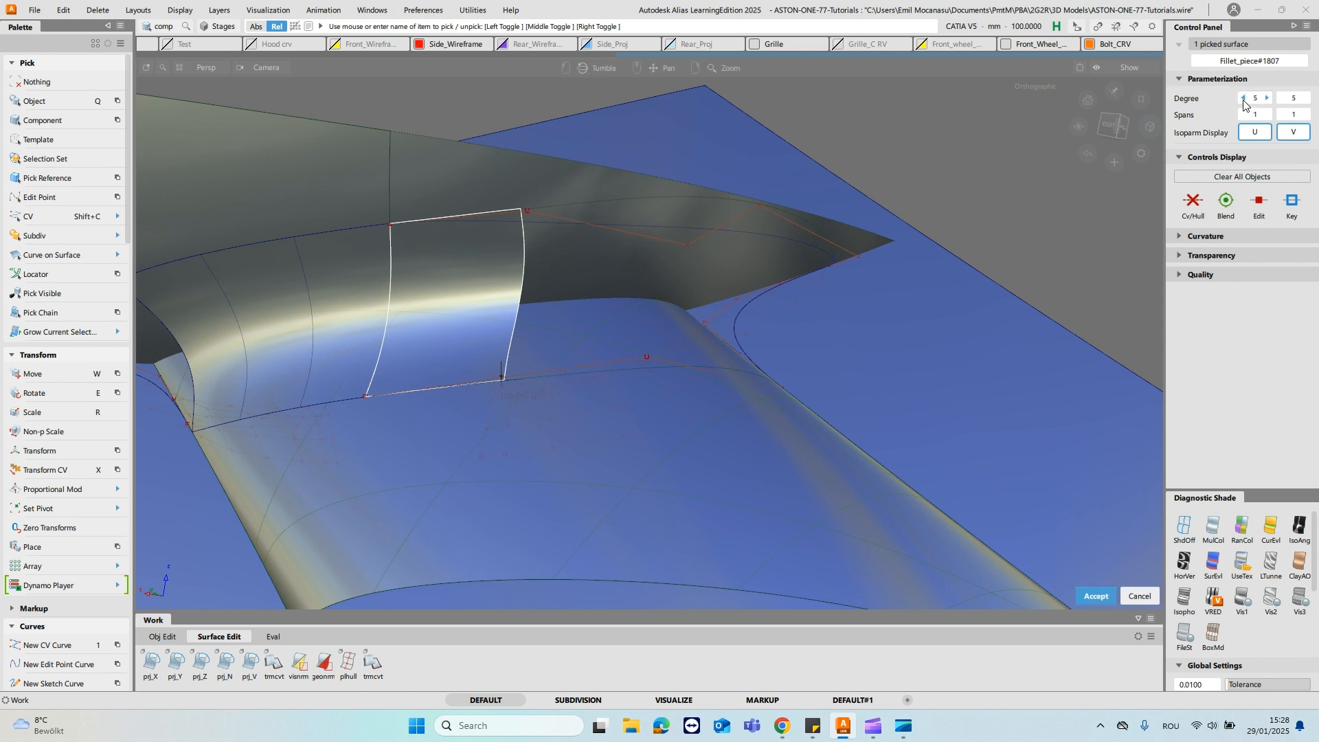
click(1243, 101)
click(1244, 100)
click(1244, 100)
key(Return)
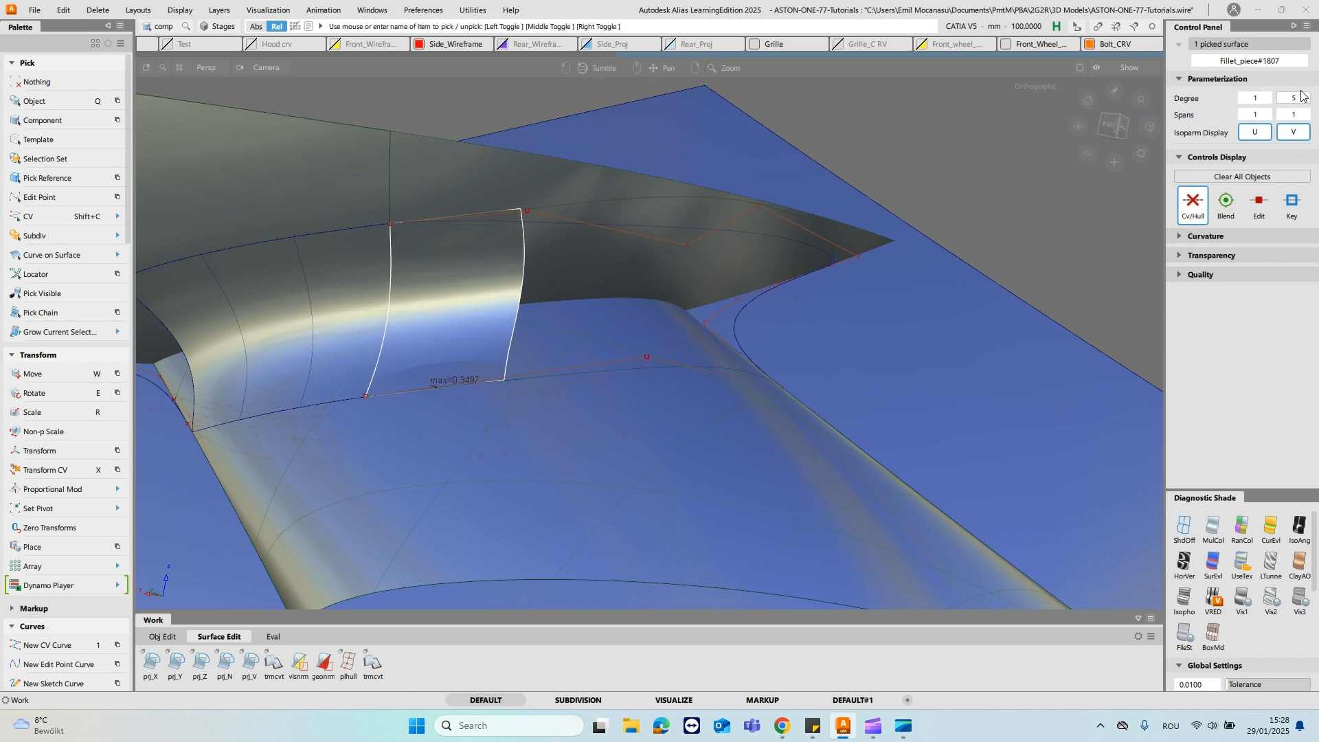
- Turn off the diagnostic shading and examine the reduced fillet piece's control hulls in wireframe
mouse_move(1086, 141)
alt+shift+mouse_down()
mouse_move(849, 177)
mouse_move(1067, 129)
alt+shift+mouse_up()
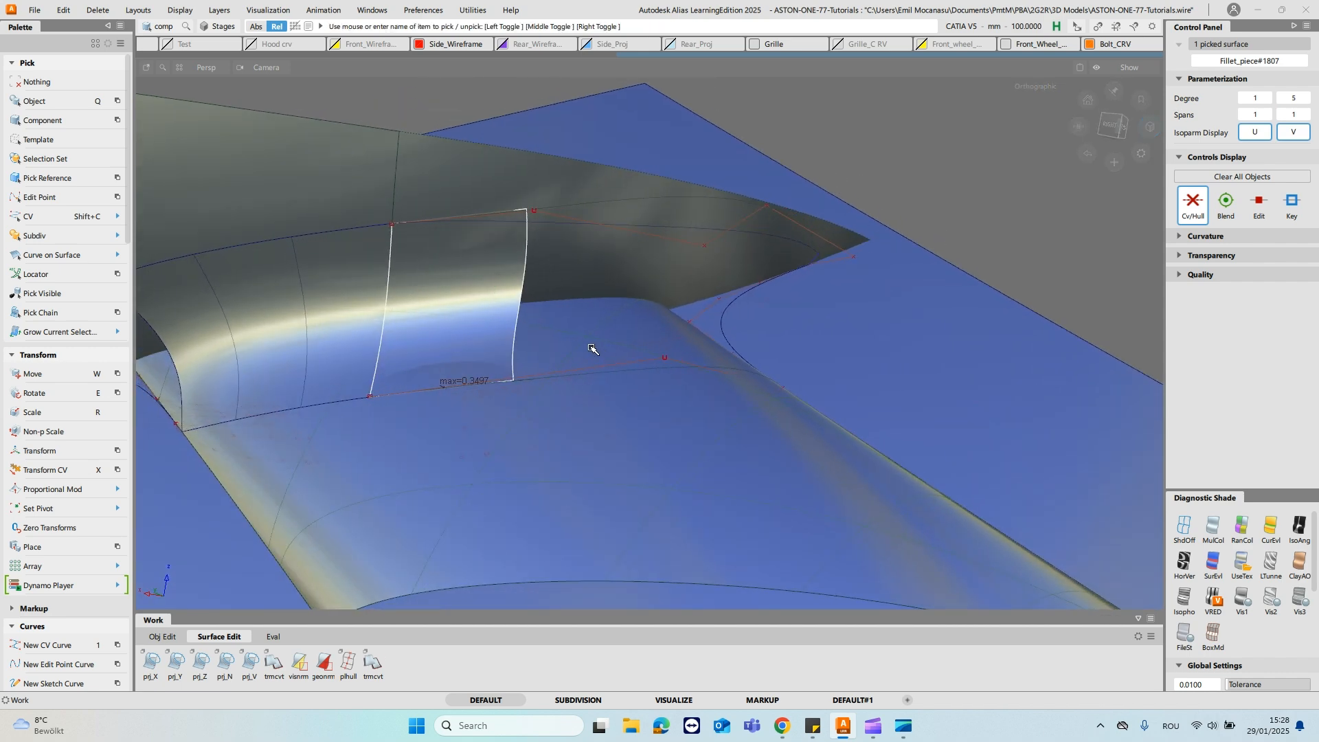
ctrl+shift+drag(588, 322, 588, 280)
click(1185, 525)
alt+shift+drag(813, 209, 781, 210)
ctrl+shift+drag(483, 302, 488, 329)
click(520, 302)
ctrl+shift+right_drag(586, 283, 628, 273)
mouse_move(593, 291)
alt+shift+mouse_down()
mouse_move(646, 279)
mouse_move(583, 283)
alt+shift+mouse_up()
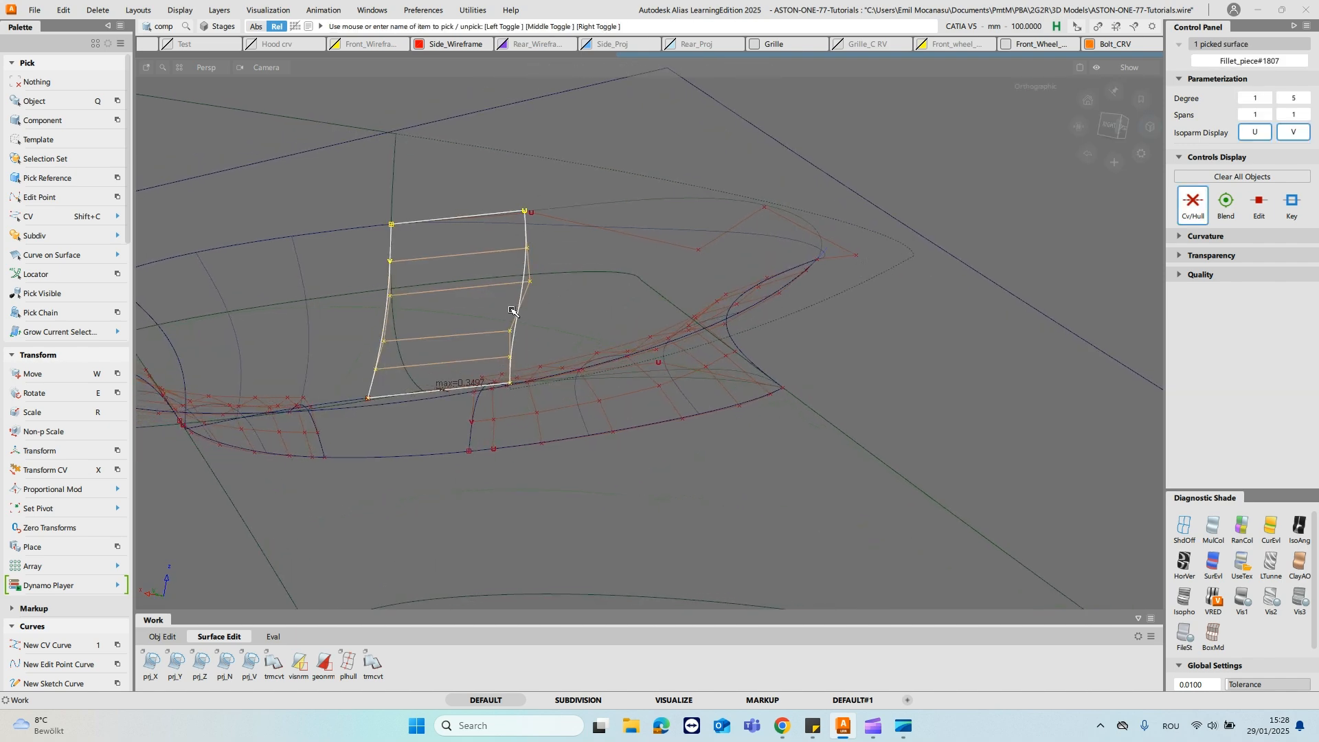
alt+shift+drag(571, 314, 576, 309)
click(573, 307)
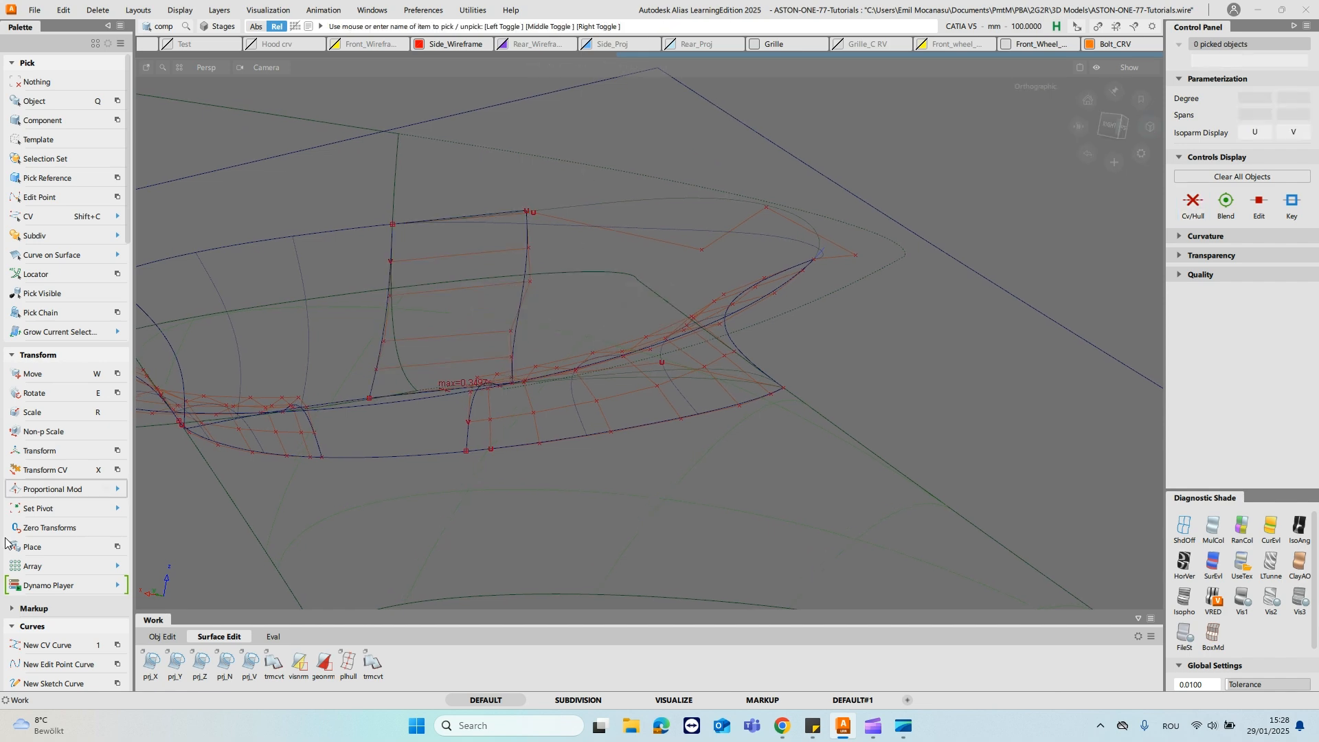
- Planarize the fillet piece's free end hull using the Single type with a view-based plane
scroll(79, 534, down, 10)
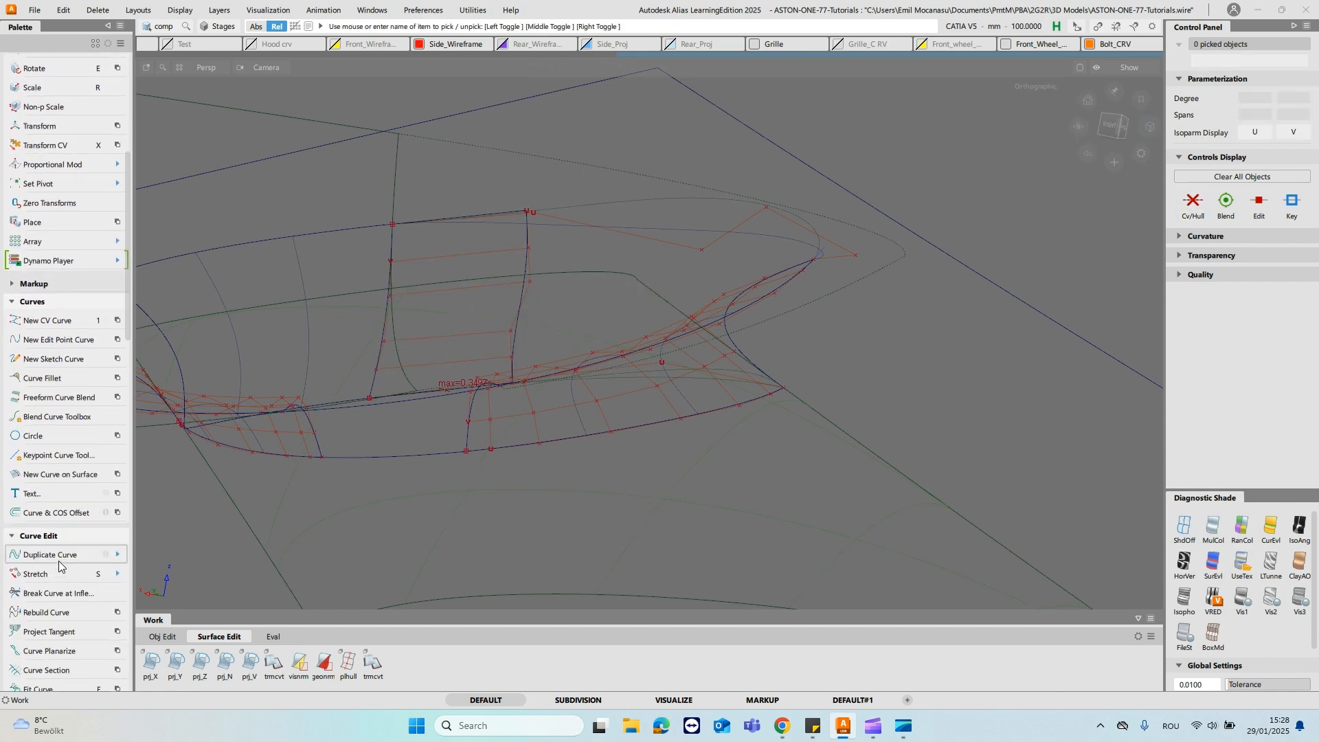
scroll(54, 548, down, 10)
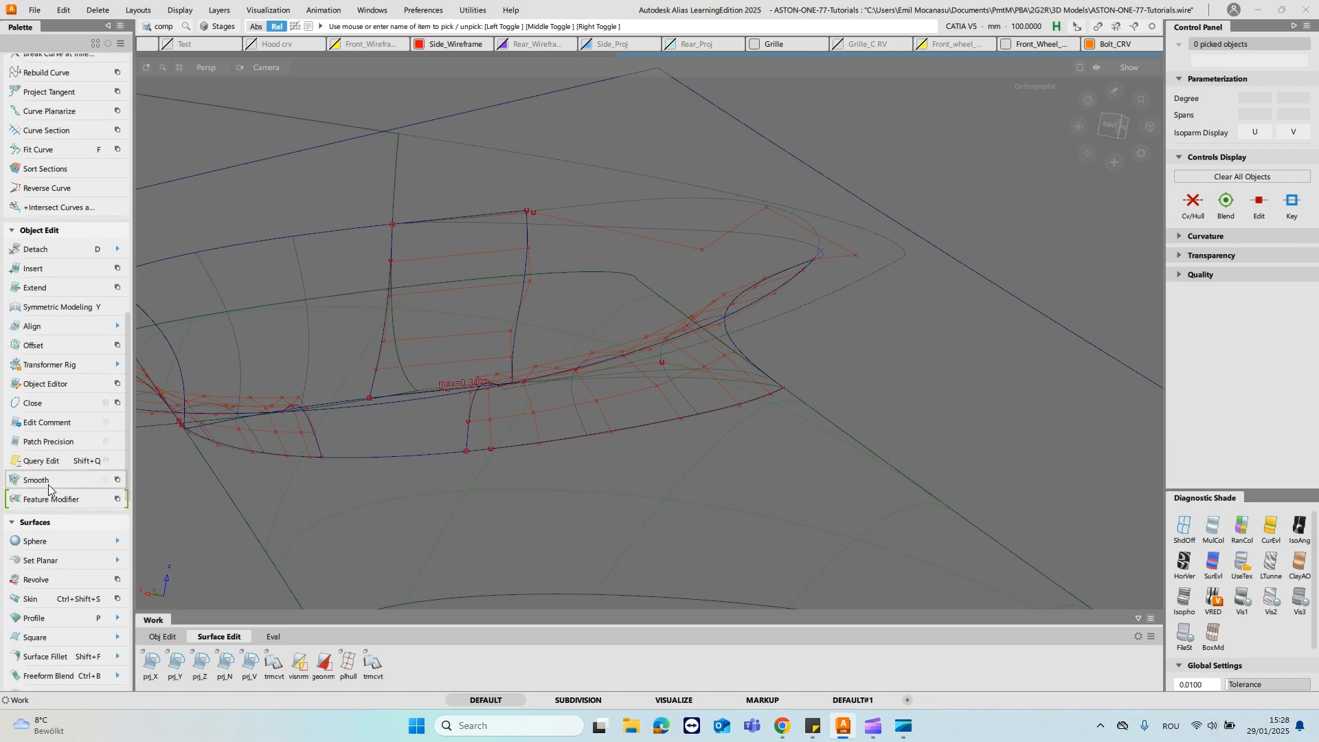
scroll(49, 486, down, 10)
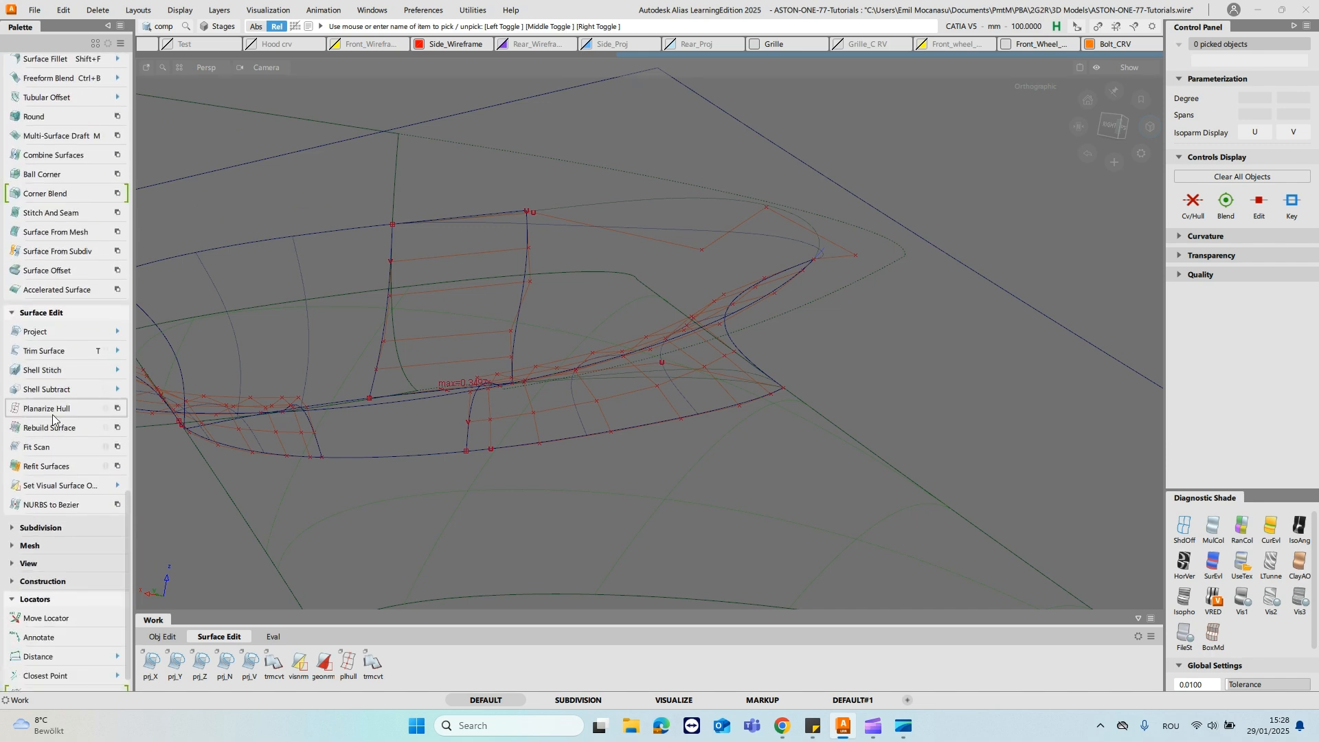
double_click(48, 395)
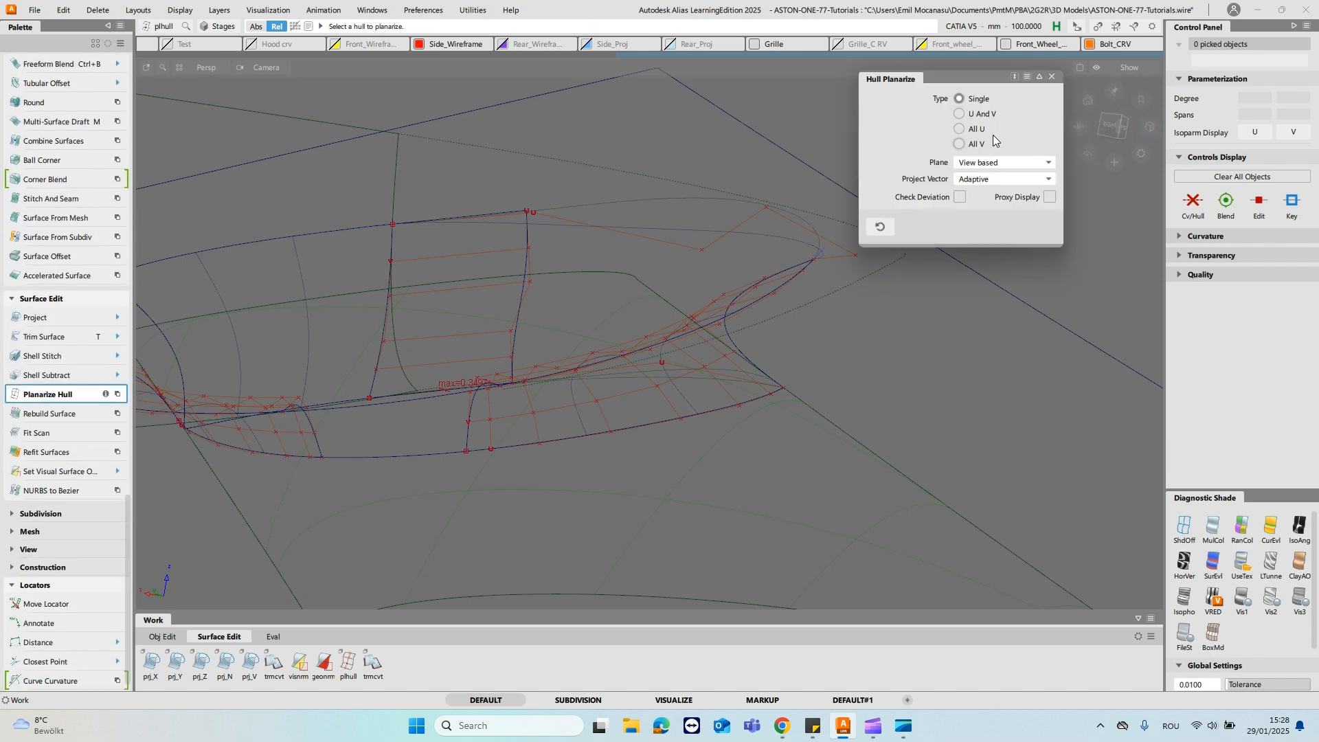
click(521, 309)
click(562, 204)
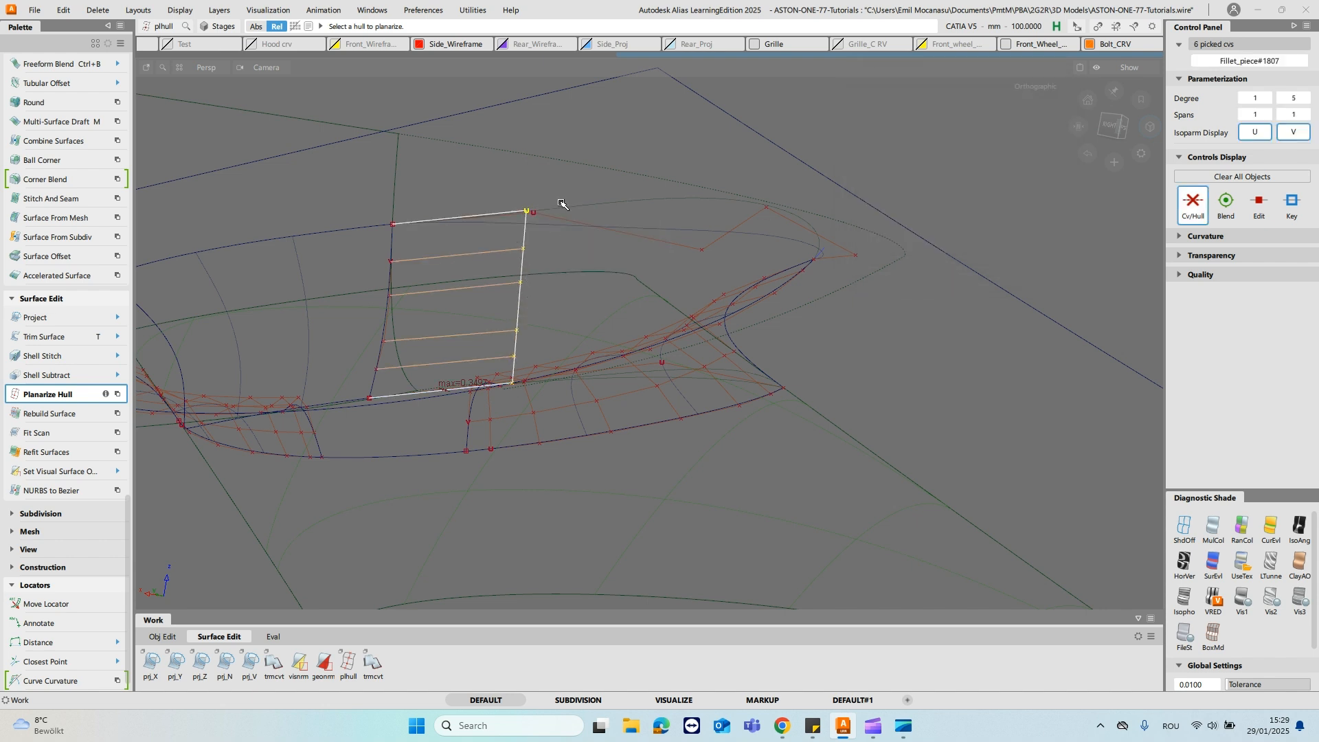
- Turn the diagnostic shading back on and raise the planarized fillet piece's U degree to 5
click(1249, 569)
alt+shift+drag(592, 310, 589, 274)
ctrl+shift+drag(492, 265, 486, 293)
click(487, 292)
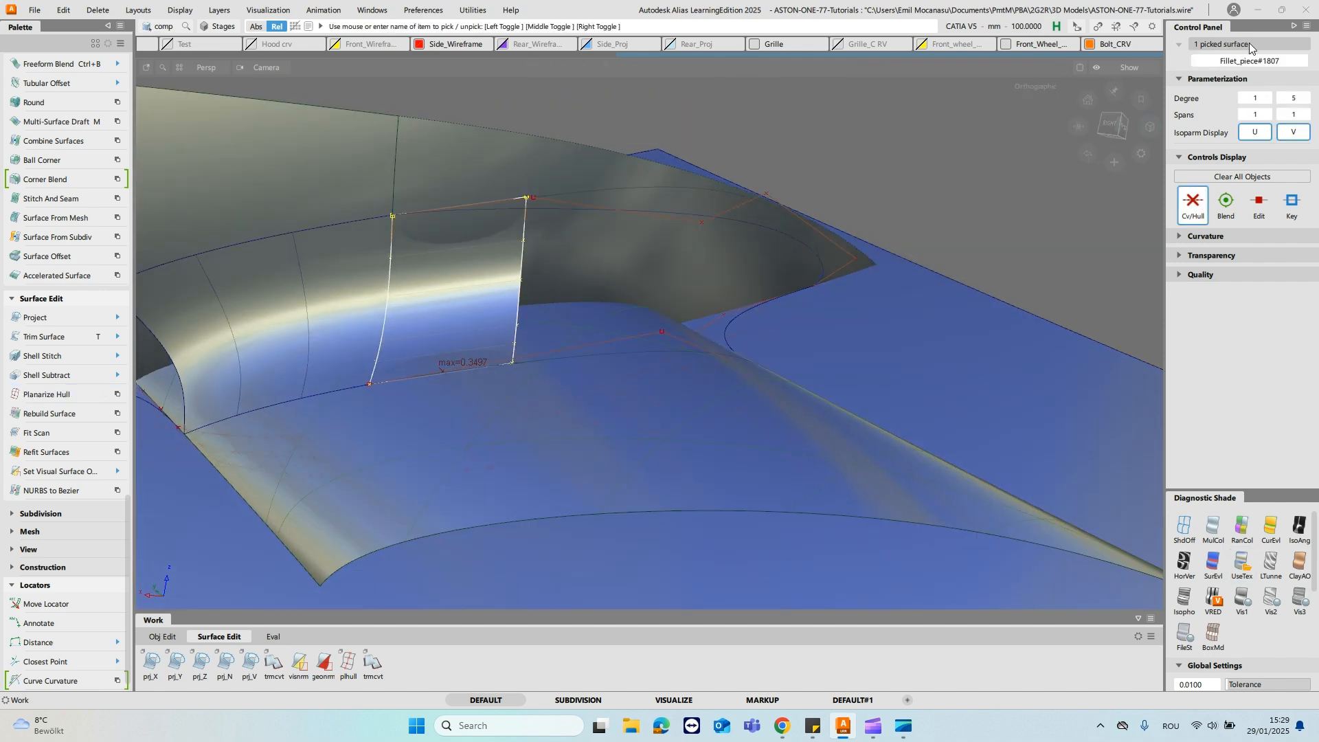
click(1268, 97)
click(1268, 98)
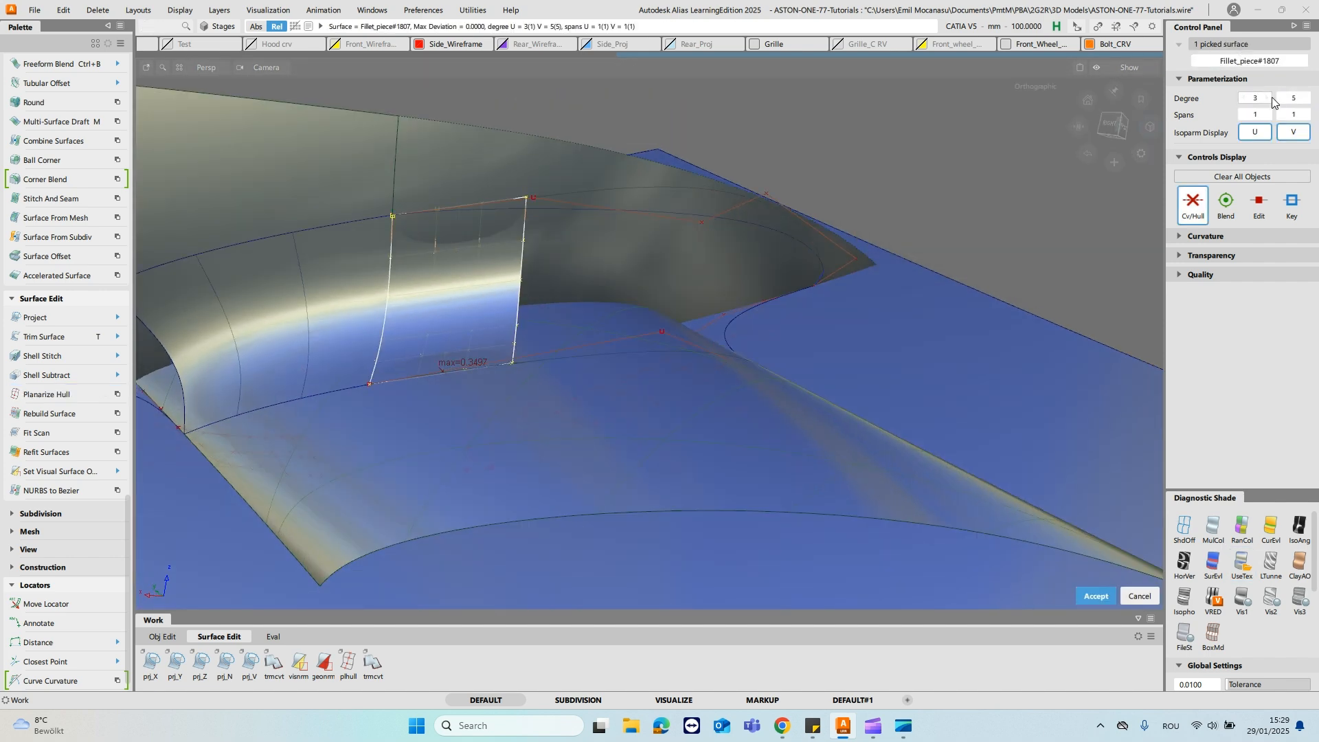
ctrl+shift+drag(524, 286, 614, 161)
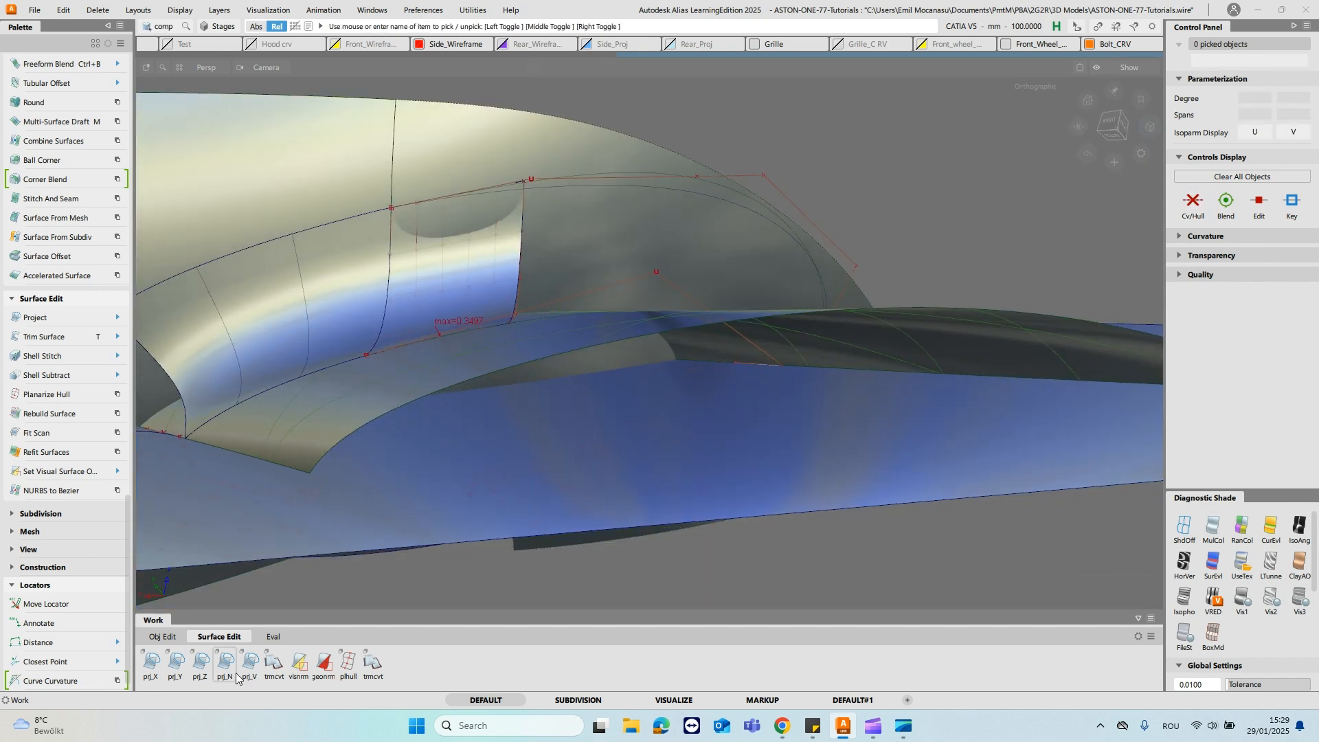
- Align the fillet piece's upper edge to the curve on the stalk surface at G2, using the Edge type with Partial enabled
alt+shift+drag(581, 427, 550, 405)
ctrl+shift+click(499, 247)
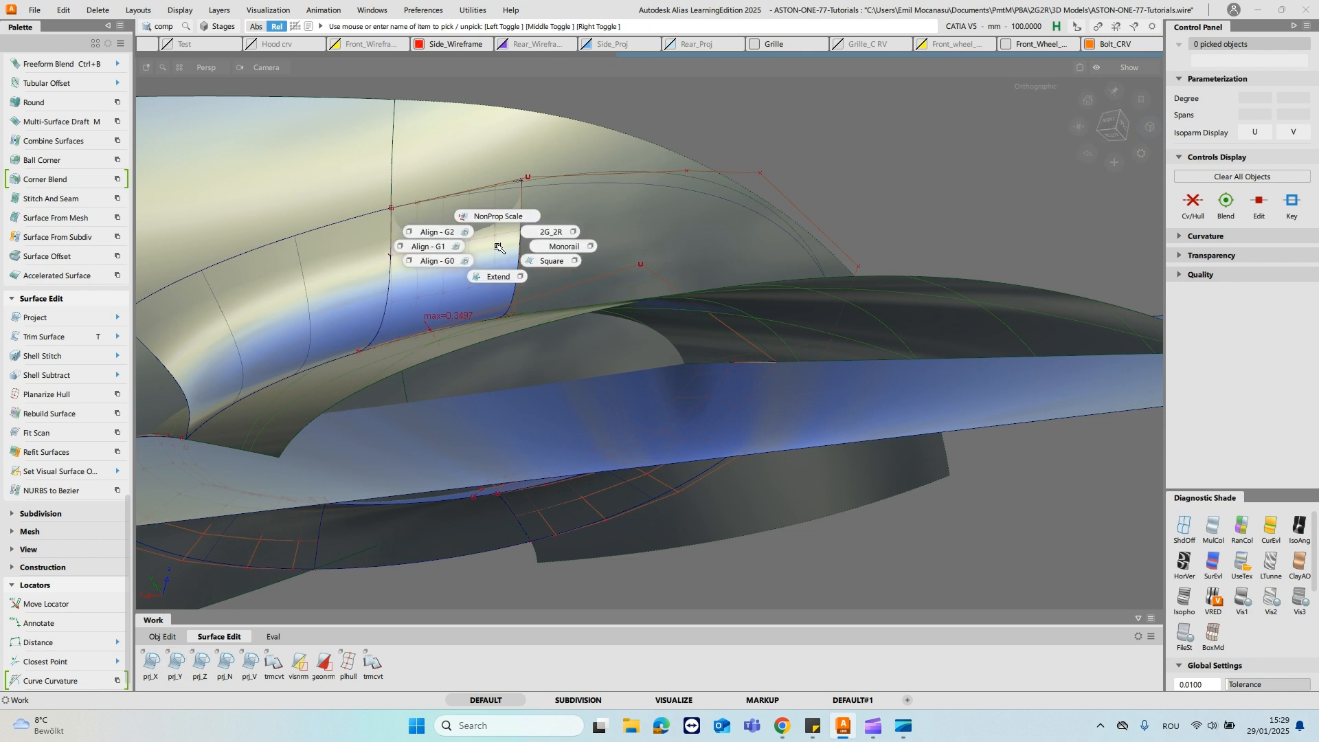
click(449, 234)
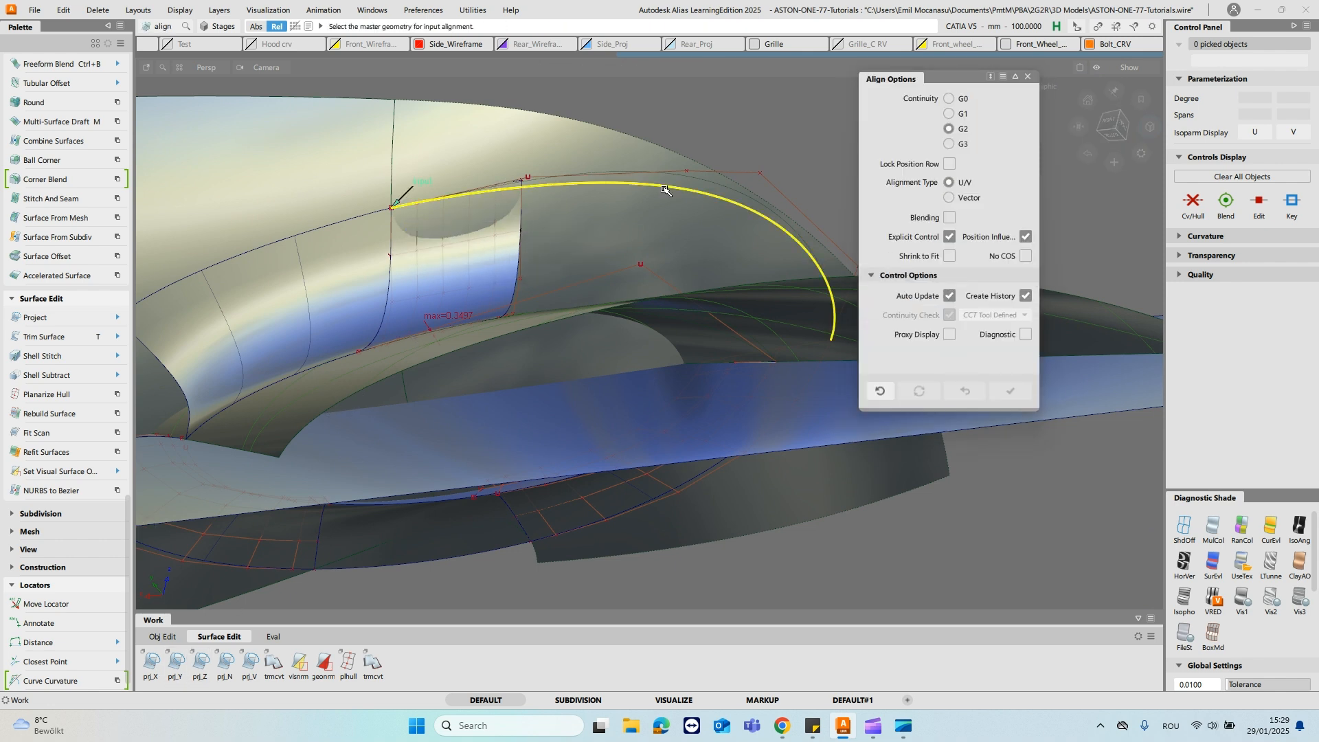
click(640, 187)
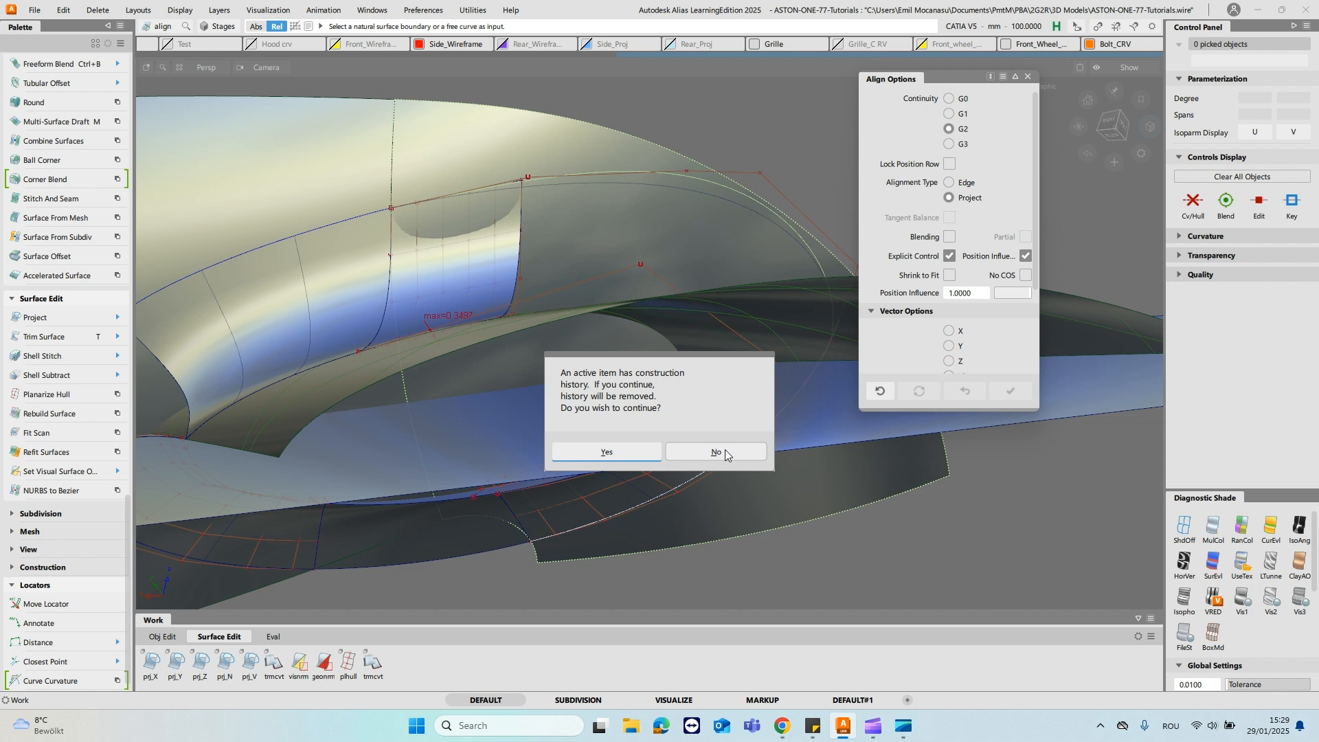
click(729, 456)
ctrl+shift+drag(642, 241, 677, 227)
click(628, 185)
click(577, 274)
ctrl+shift+middle_drag(533, 169, 485, 157)
click(512, 182)
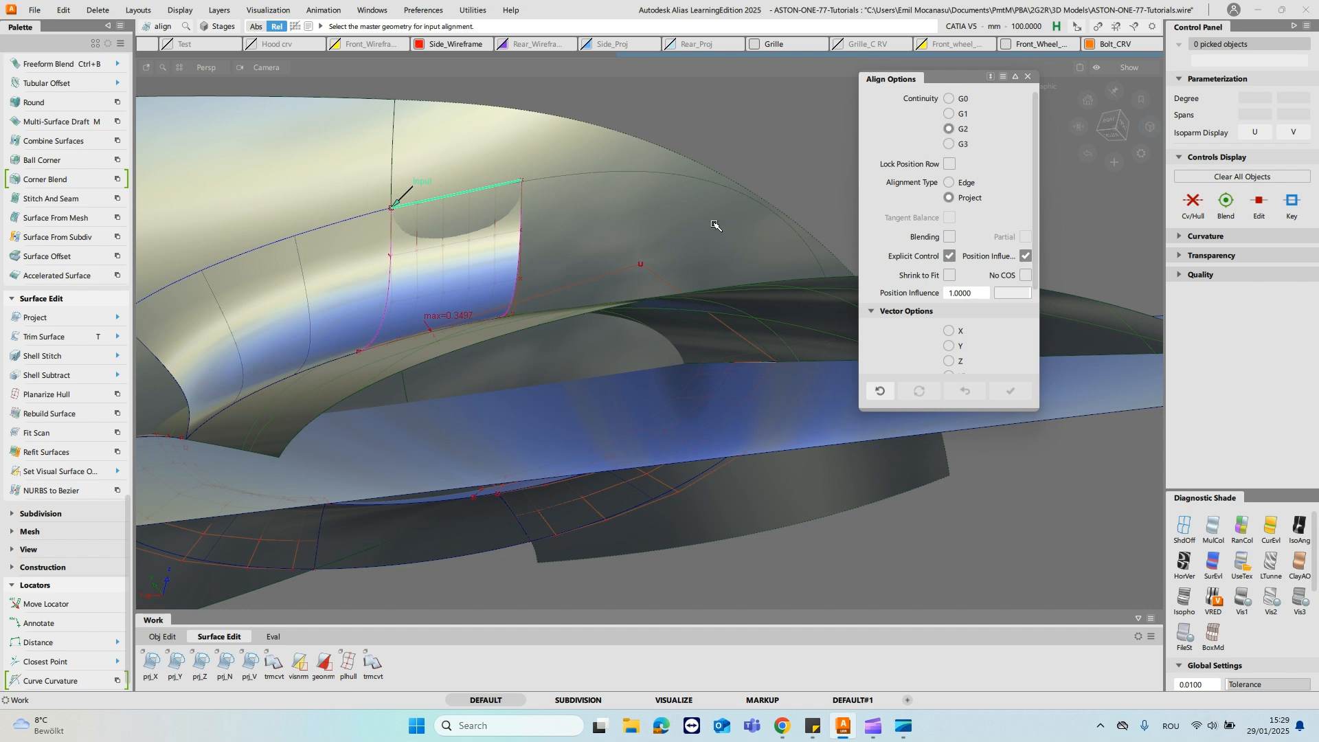
click(543, 180)
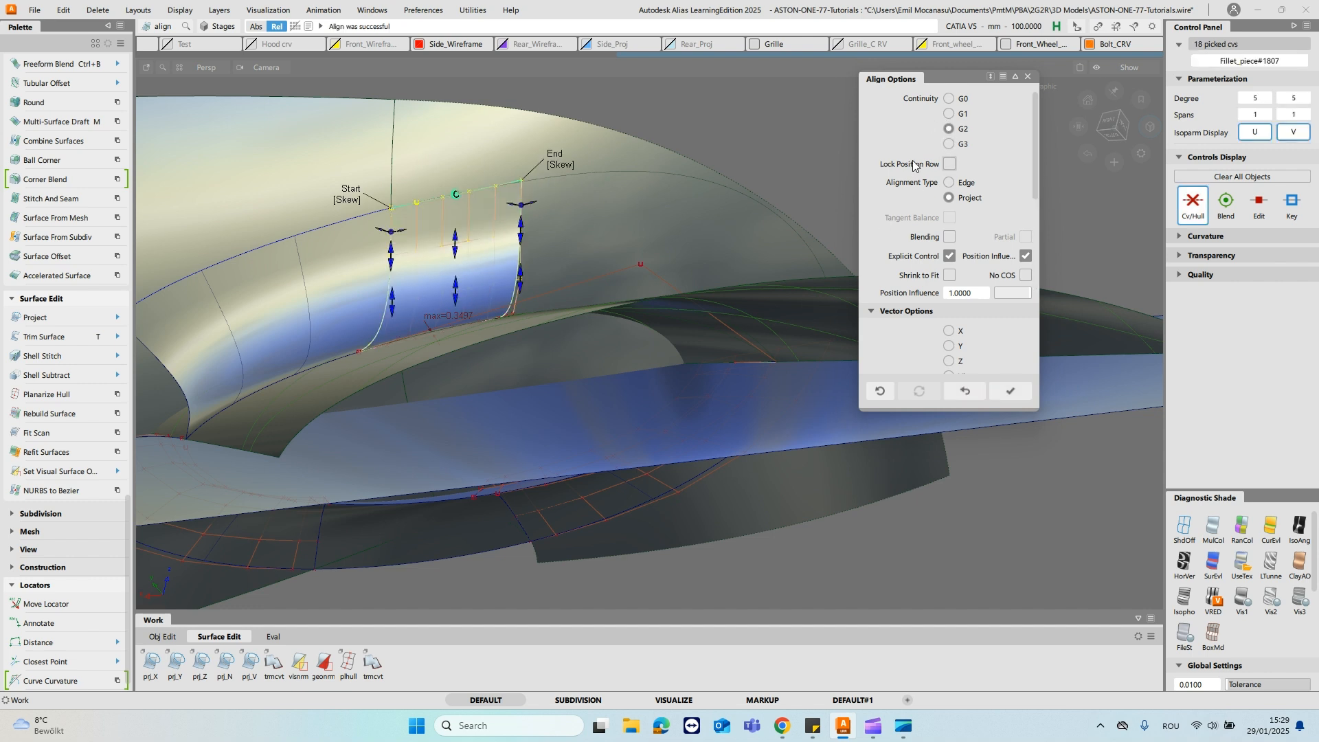
click(949, 183)
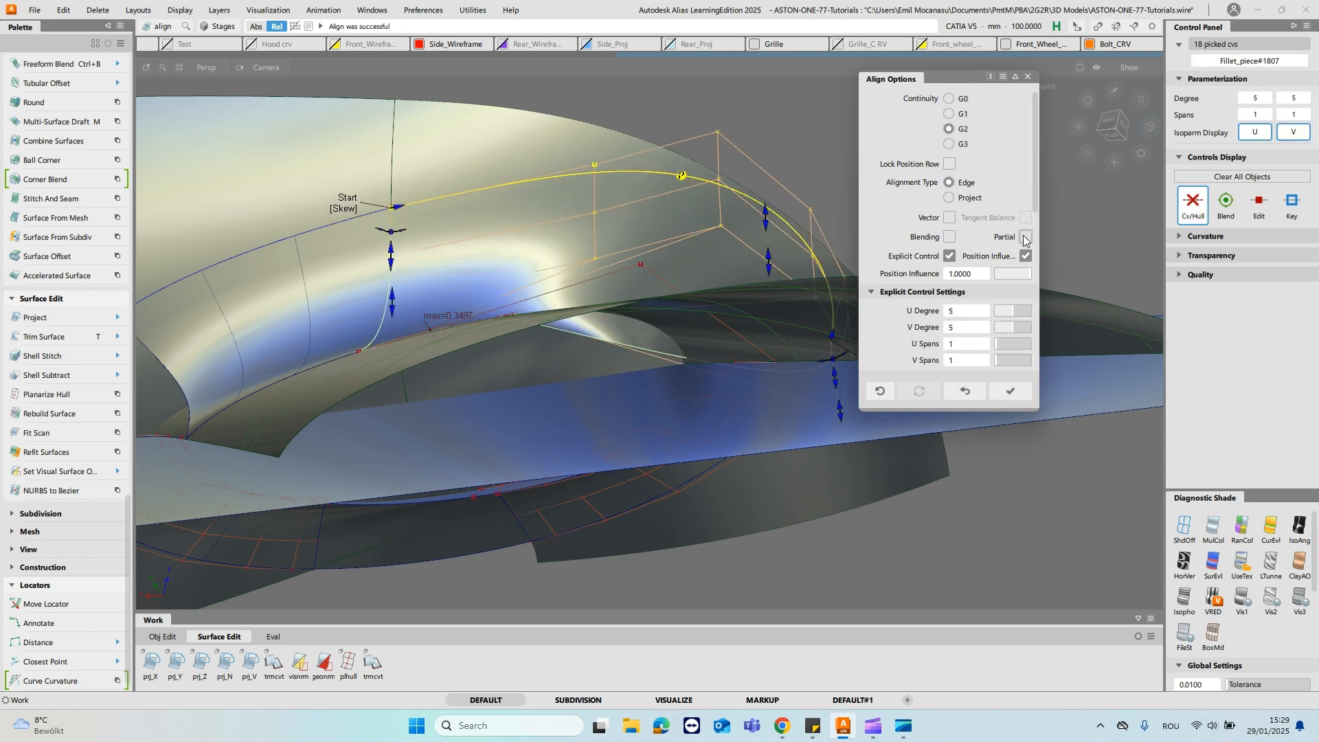
click(1025, 238)
- Align the fillet piece's lower edge to the curve-on-surface of the lower rail surface with partial G2 edge alignment
alt+shift+drag(626, 233, 514, 326)
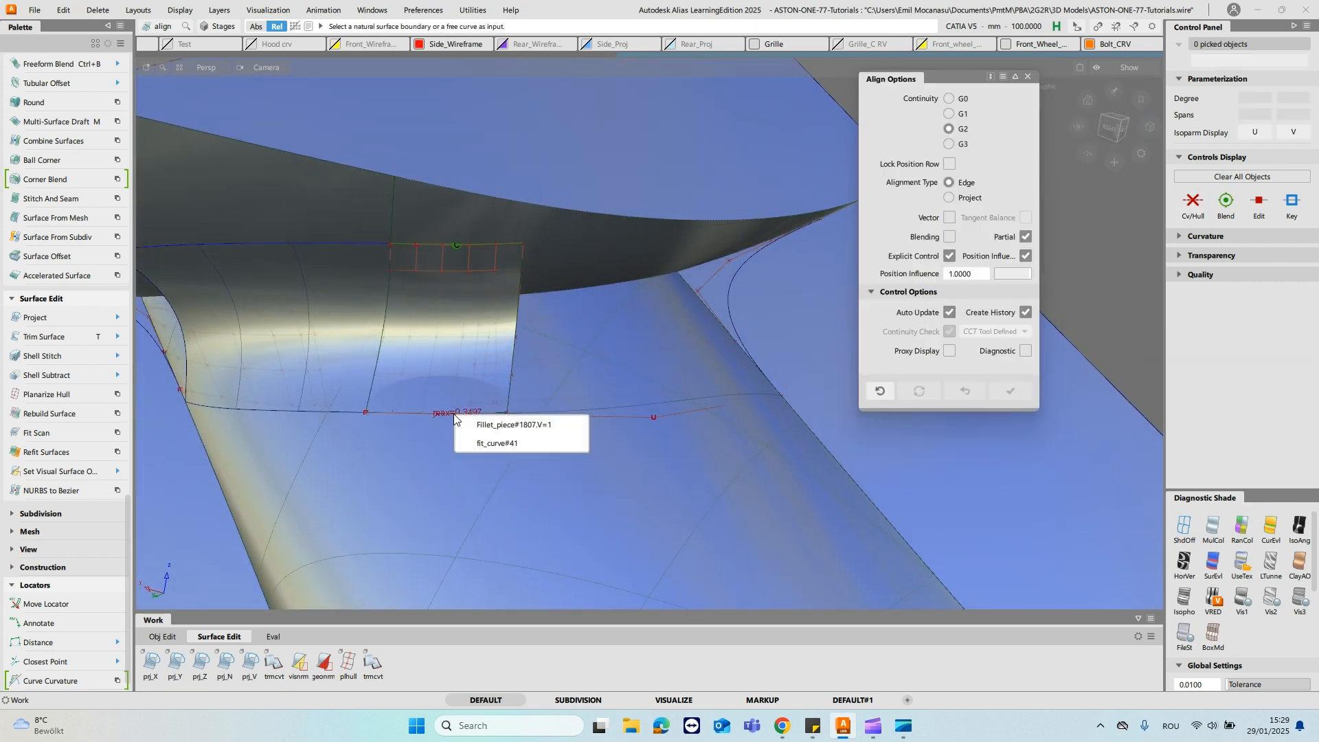
click(495, 421)
click(577, 415)
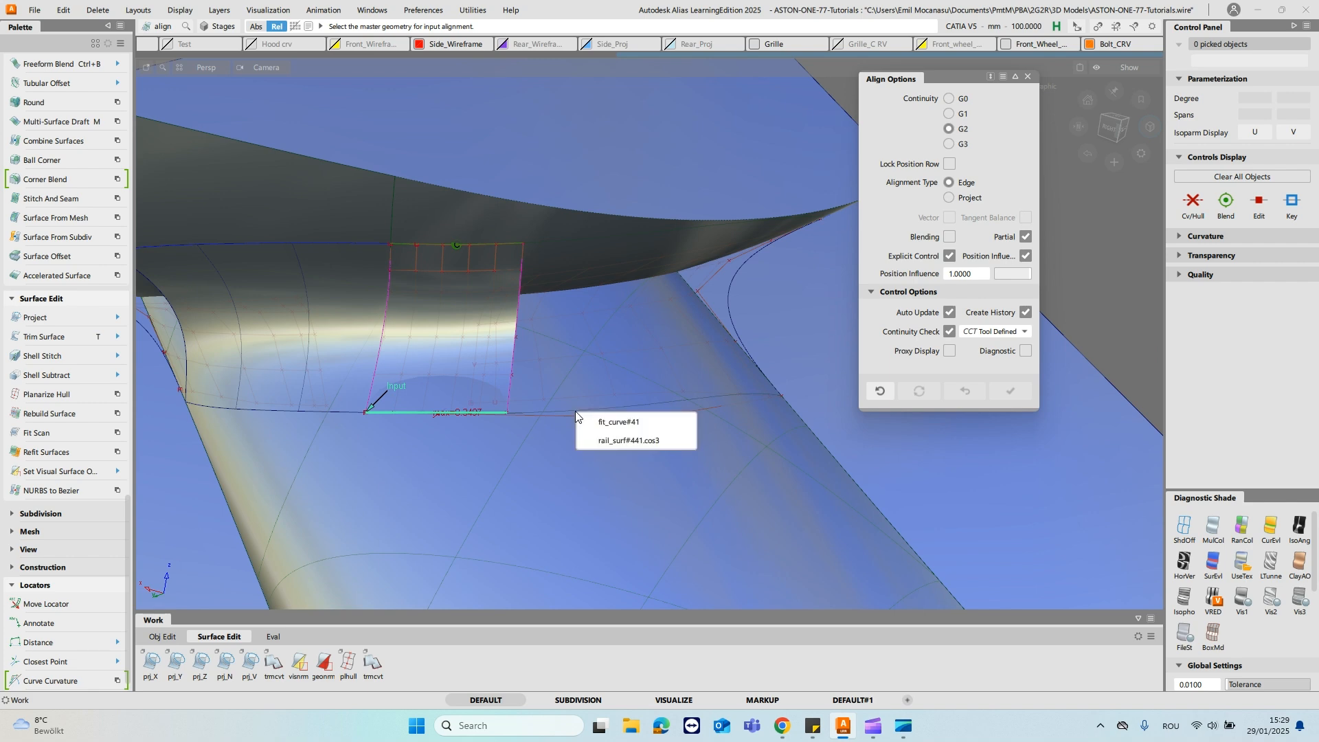
click(630, 440)
- Start a birail surface for the pointed end and configure it for two generation curves and two rail curves
alt+shift+drag(666, 374, 528, 287)
ctrl+shift+drag(713, 206, 486, 327)
ctrl+shift+click(488, 330)
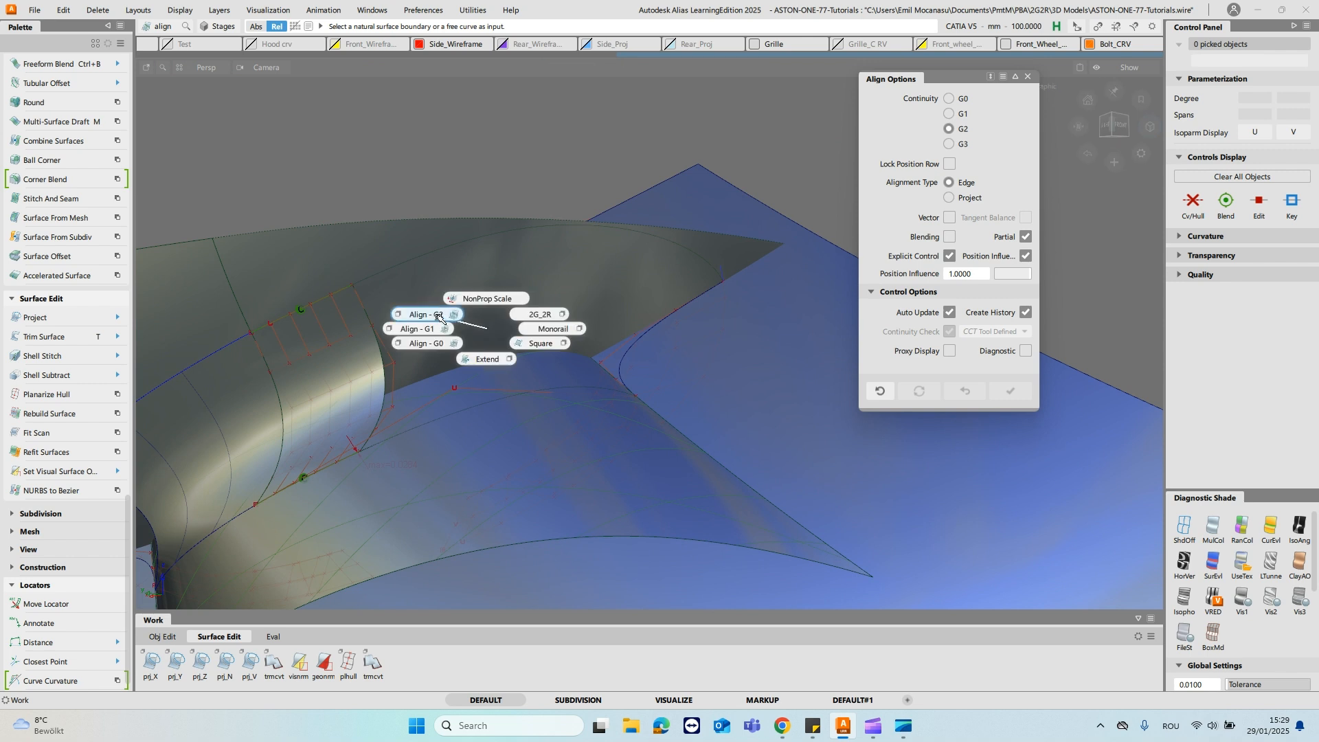
click(538, 314)
click(457, 413)
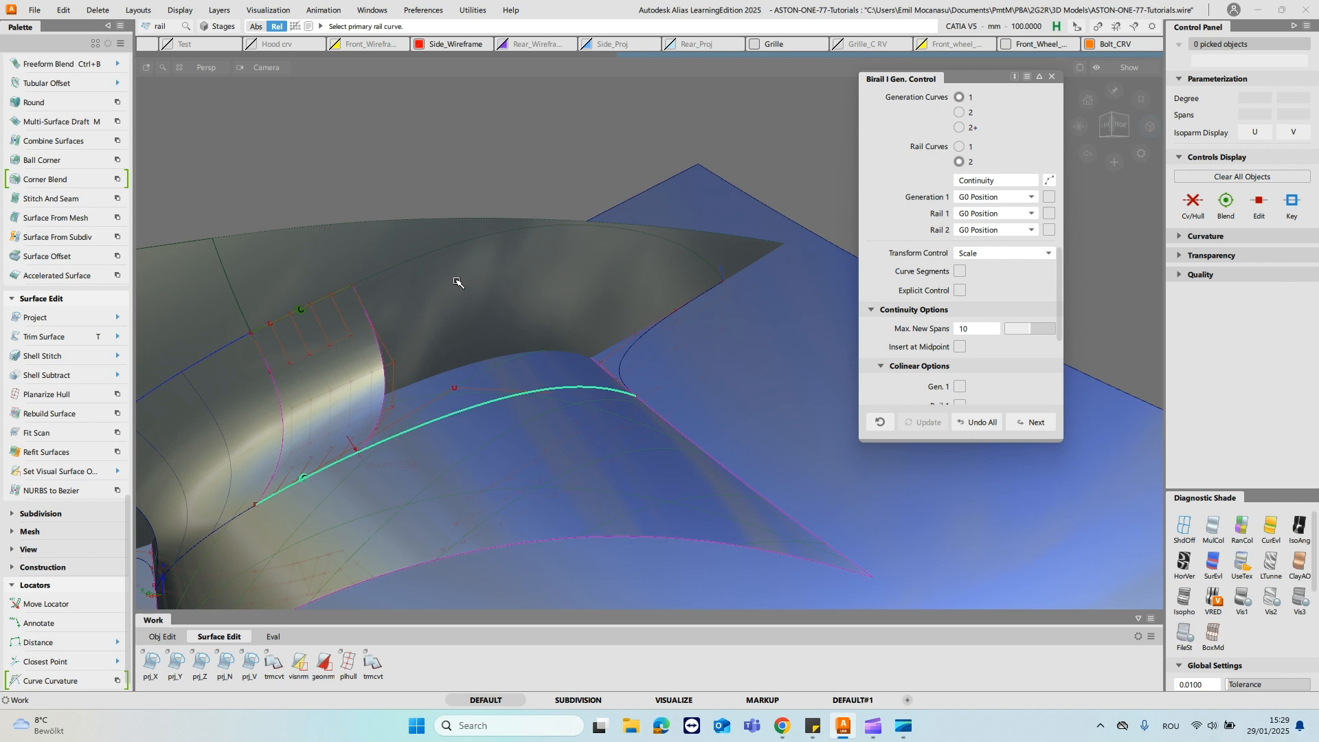
click(645, 236)
click(365, 313)
alt+shift+drag(367, 315, 627, 343)
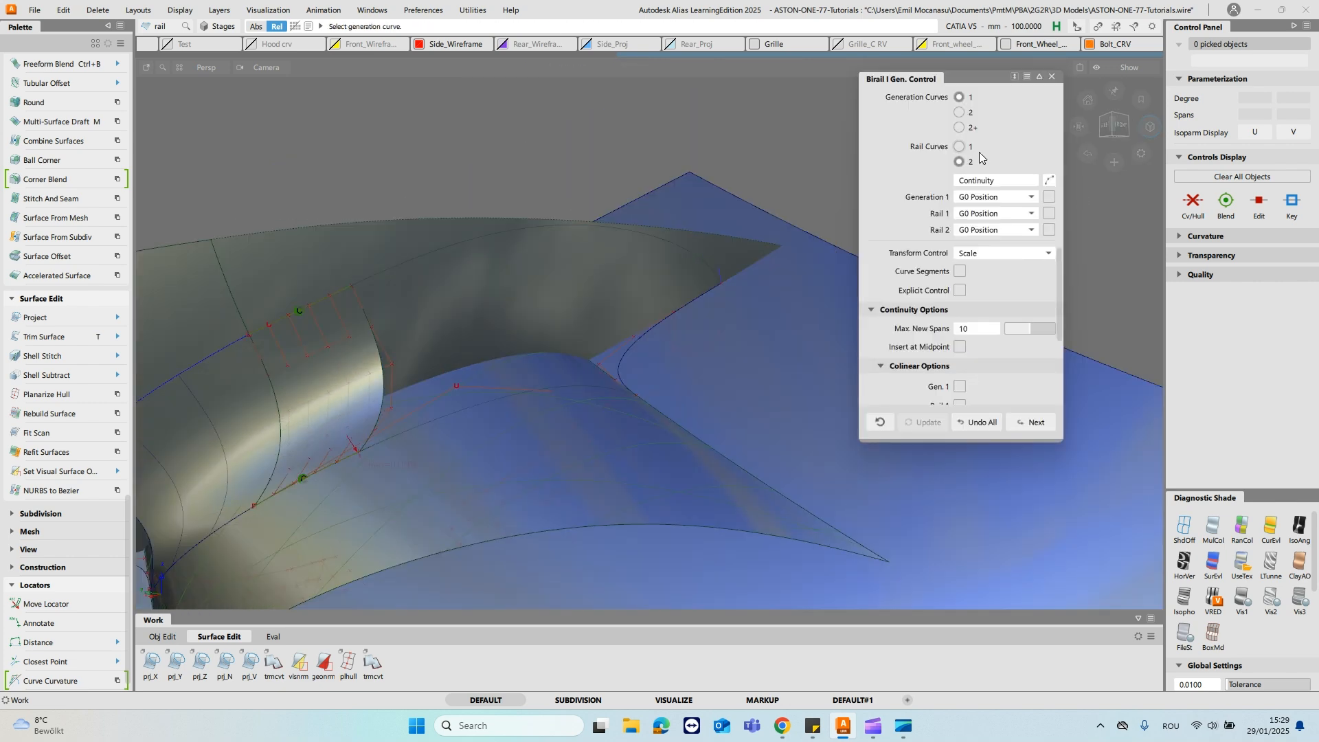
click(961, 112)
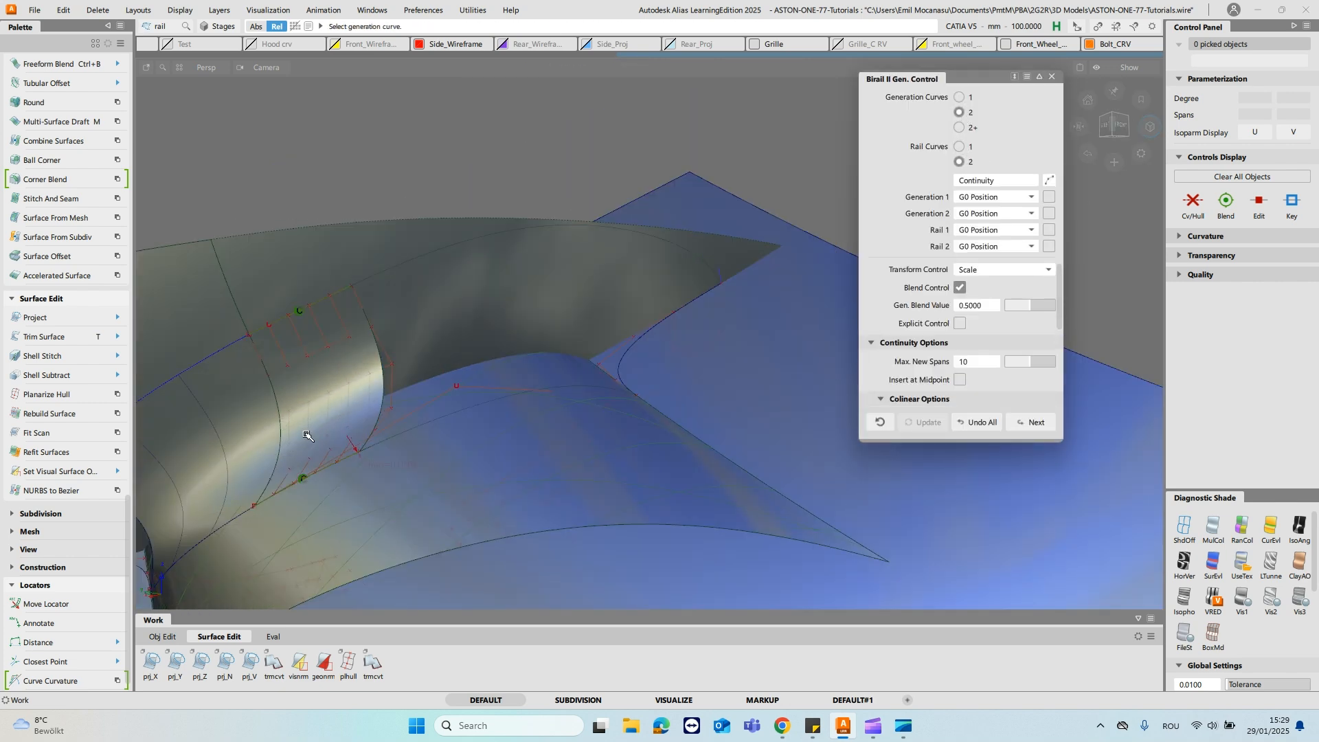
- Build the birail surface from the lower and upper curves as generations, with the fillet piece's end edge and tip curve as rails
click(420, 424)
click(479, 456)
click(467, 243)
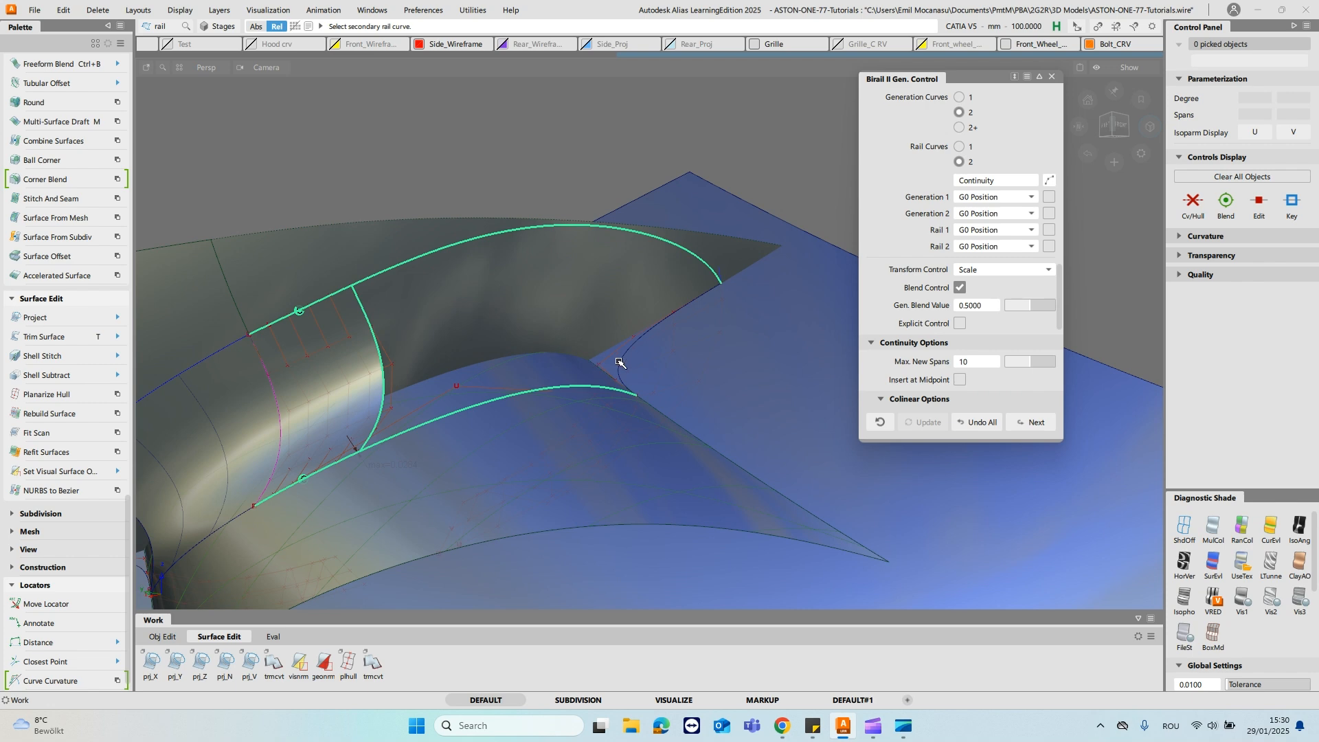
click(620, 366)
alt+shift+drag(621, 366, 576, 295)
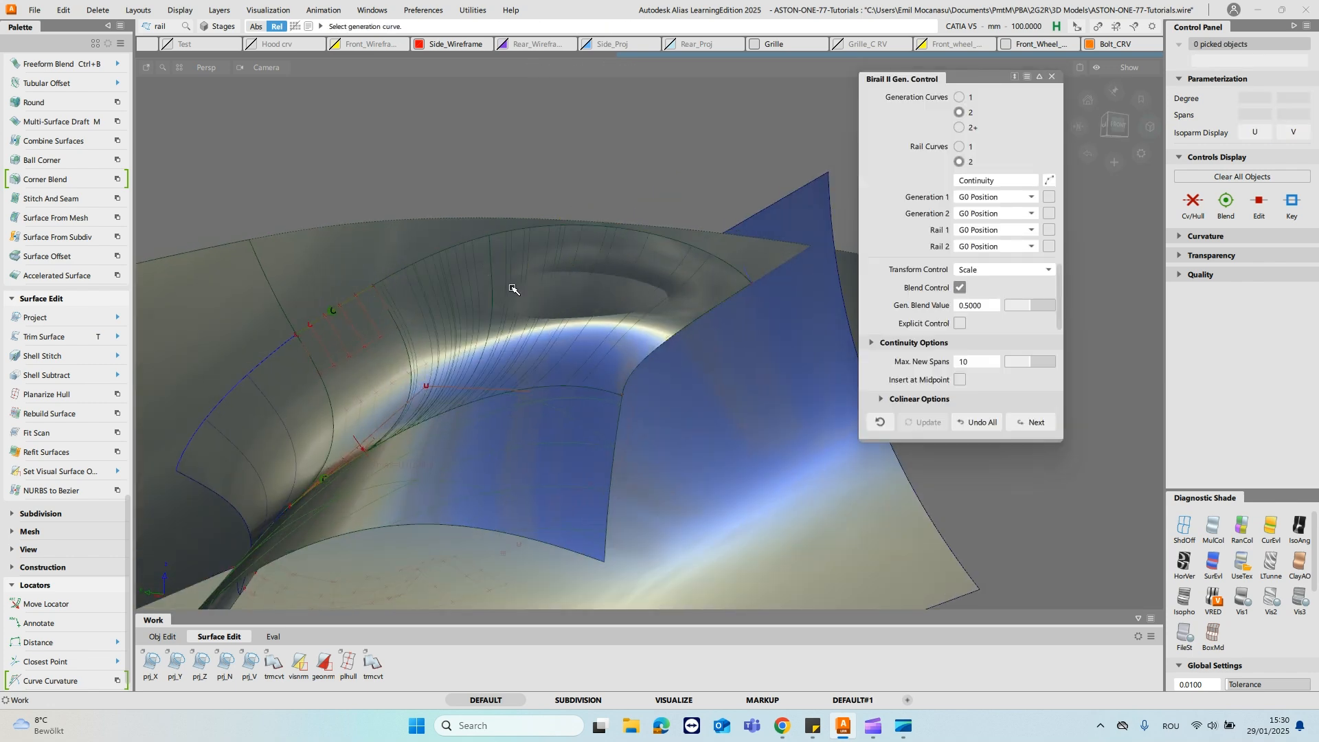
- Set the birail surface's Generation 1 and Generation 2 continuity to G2 Curvature
alt+shift+drag(480, 268, 541, 348)
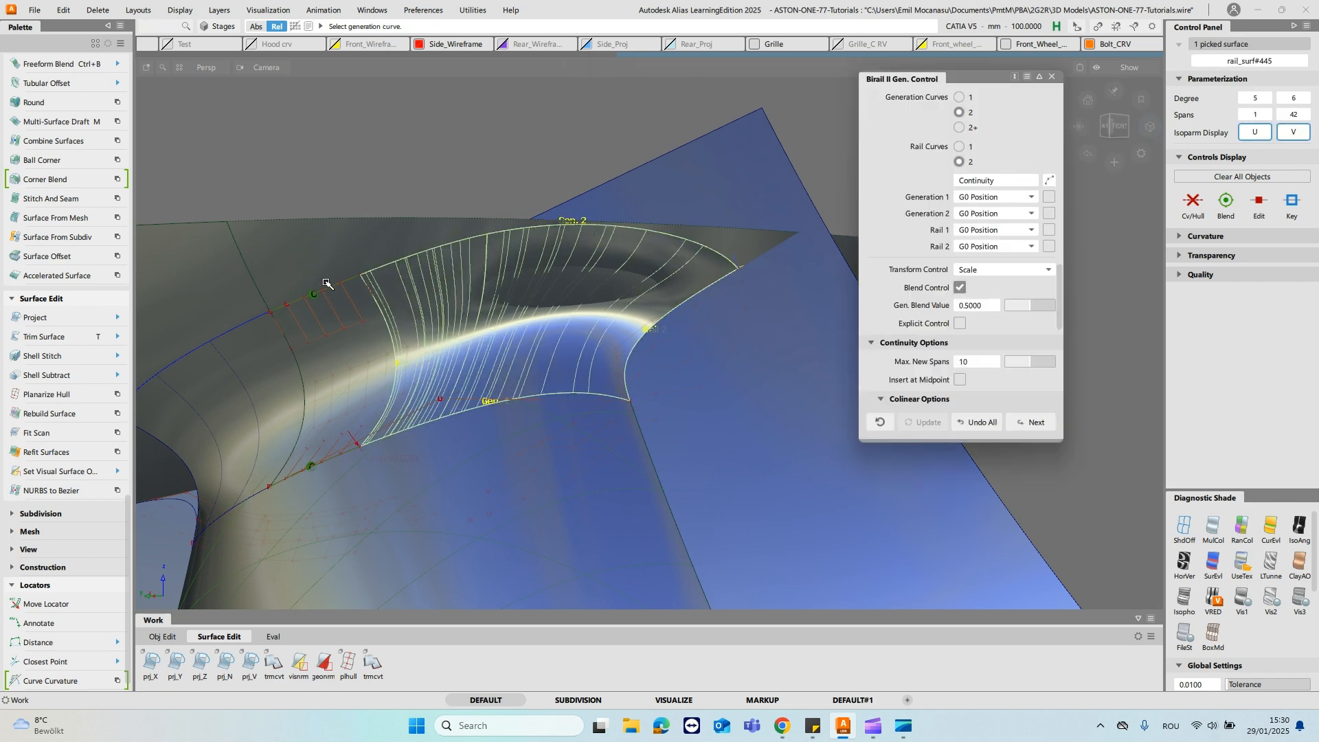
alt+shift+drag(559, 336, 520, 390)
click(993, 198)
click(1002, 242)
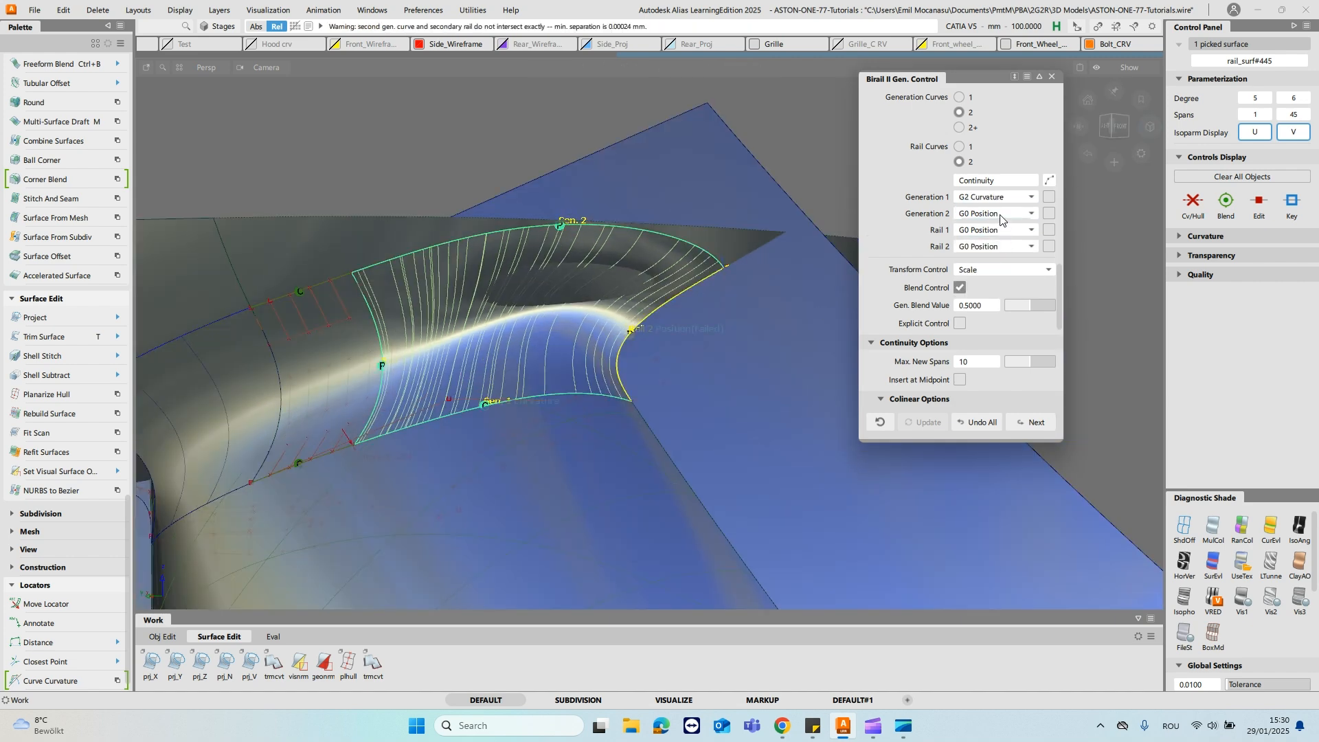
click(1001, 216)
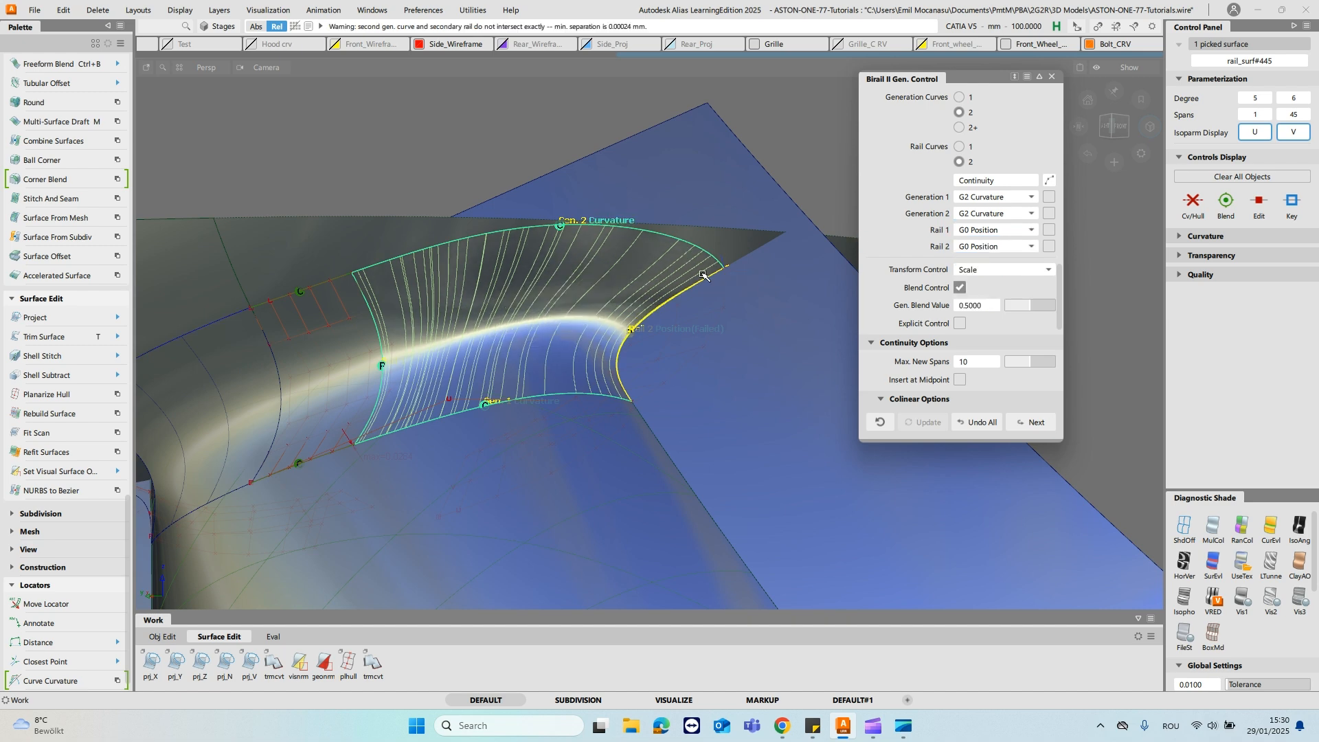
mouse_move(555, 331)
alt+shift+mouse_down()
mouse_move(549, 276)
mouse_move(551, 342)
alt+shift+mouse_up()
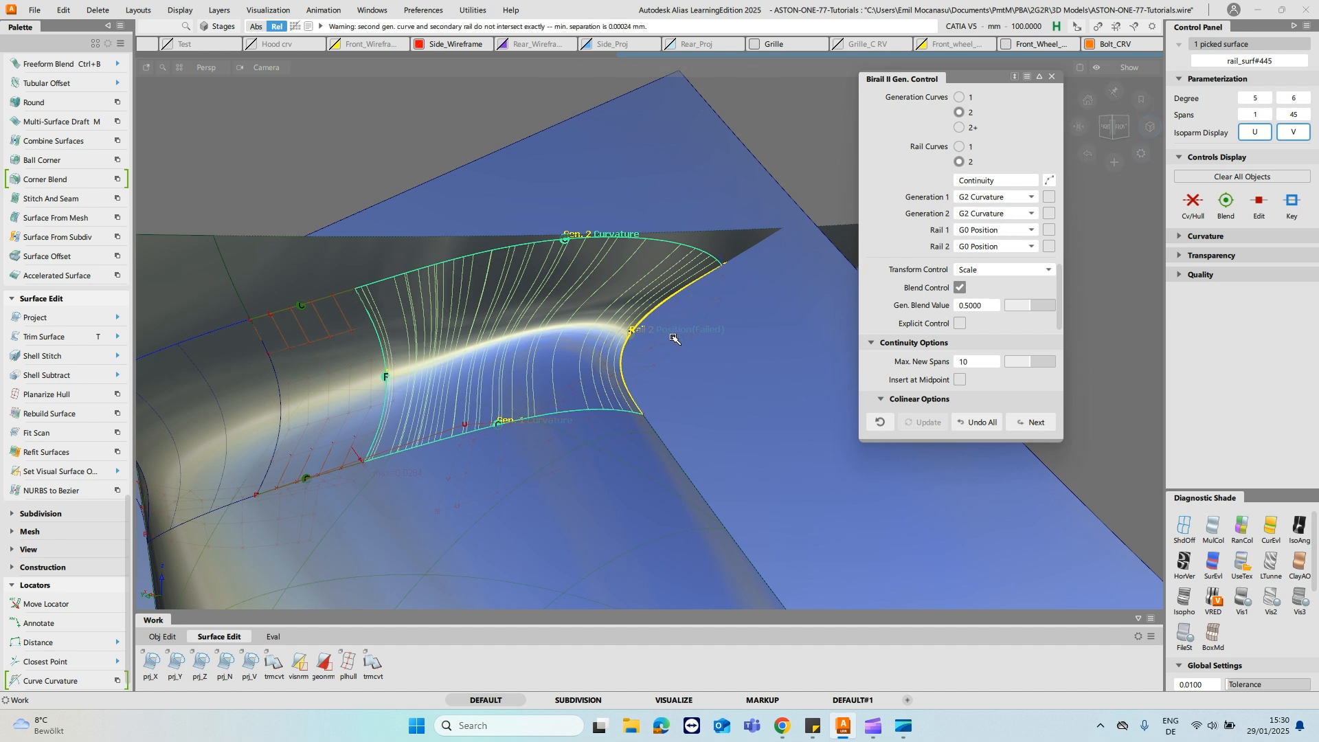
- Set the birail surface's Rail 1 continuity to G1 Tangent and enable Explicit Control
click(999, 231)
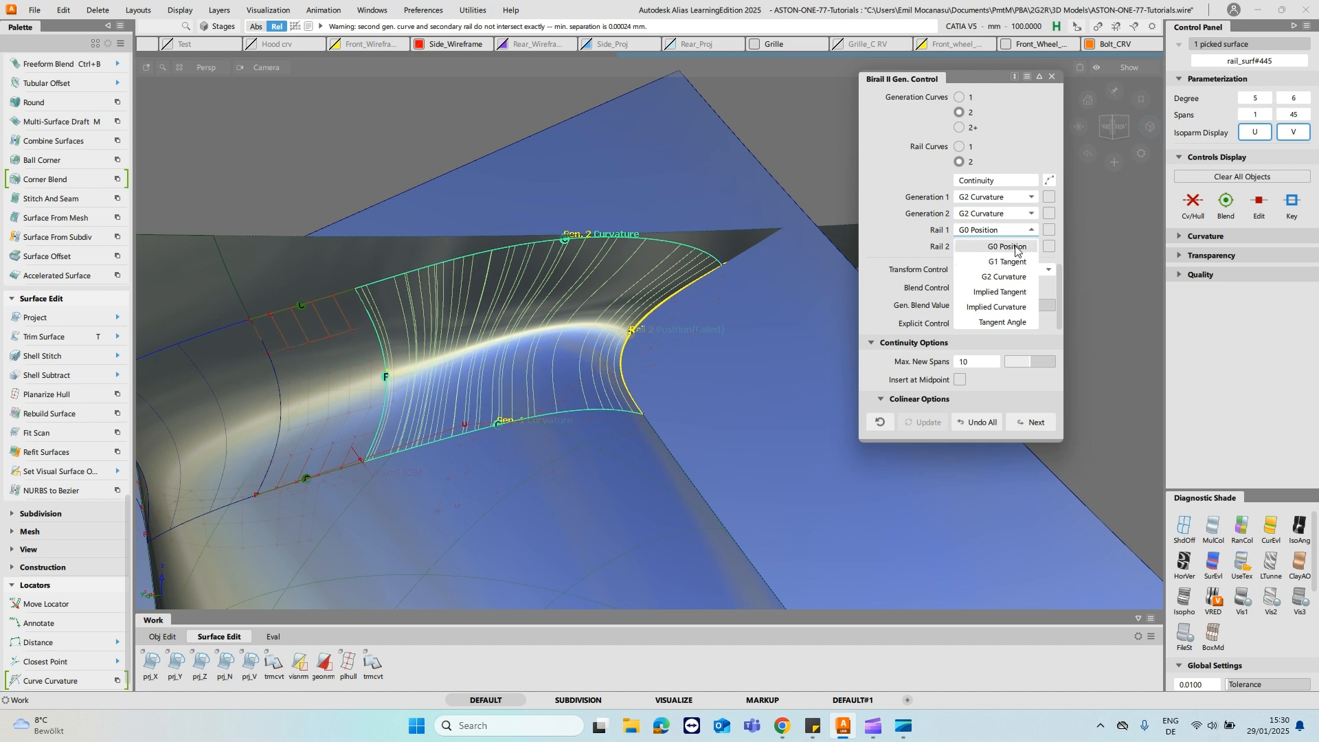
click(1009, 261)
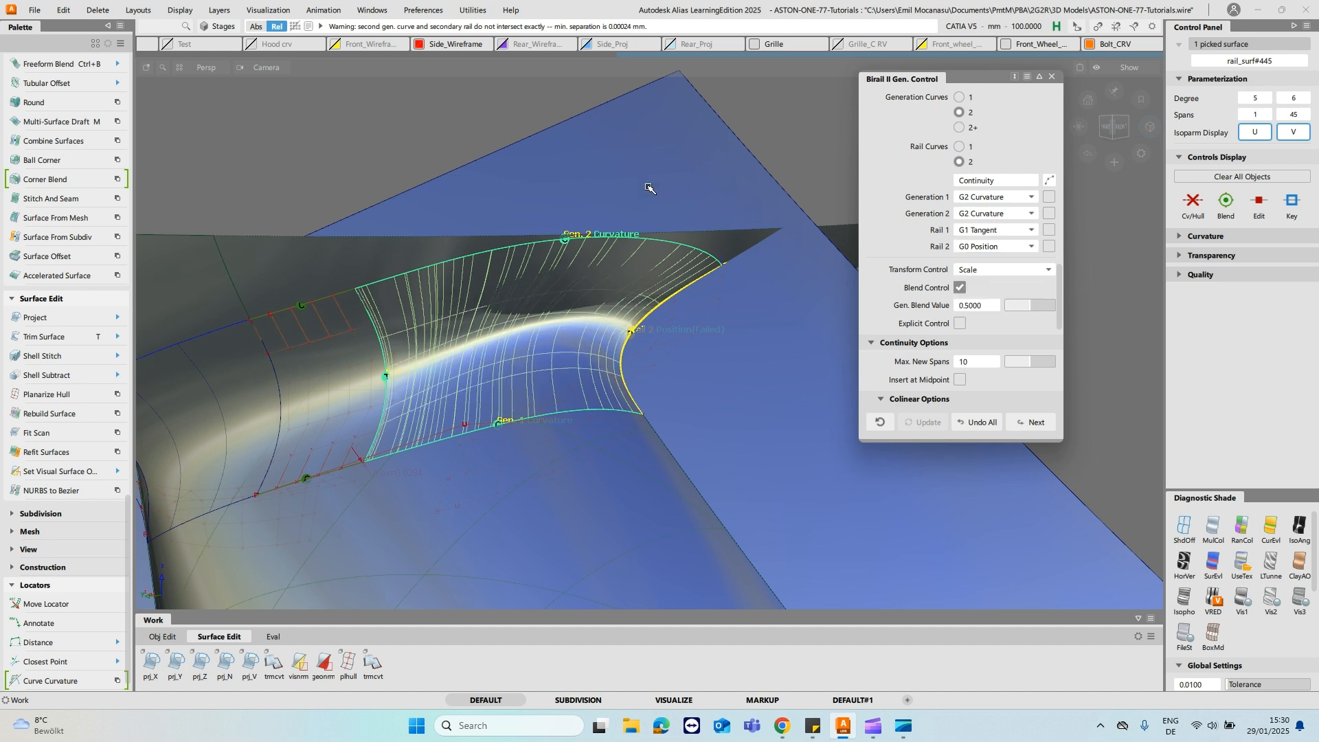
click(960, 323)
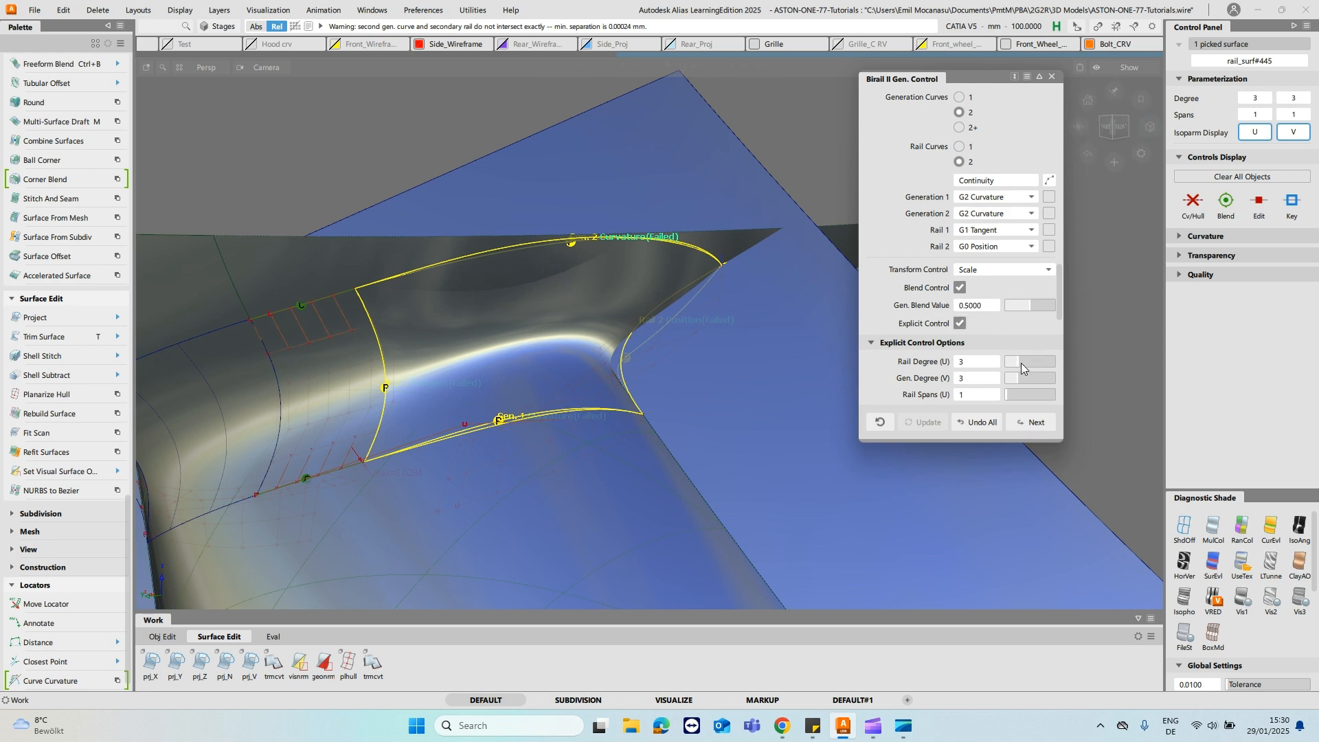
- Set the birail surface's Rail Degree (U) and Gen. Degree (V) to 5 and check the result from several angles
drag(1025, 361, 1028, 378)
mouse_move(560, 278)
alt+shift+mouse_down()
mouse_move(646, 320)
mouse_move(548, 273)
alt+shift+mouse_up()
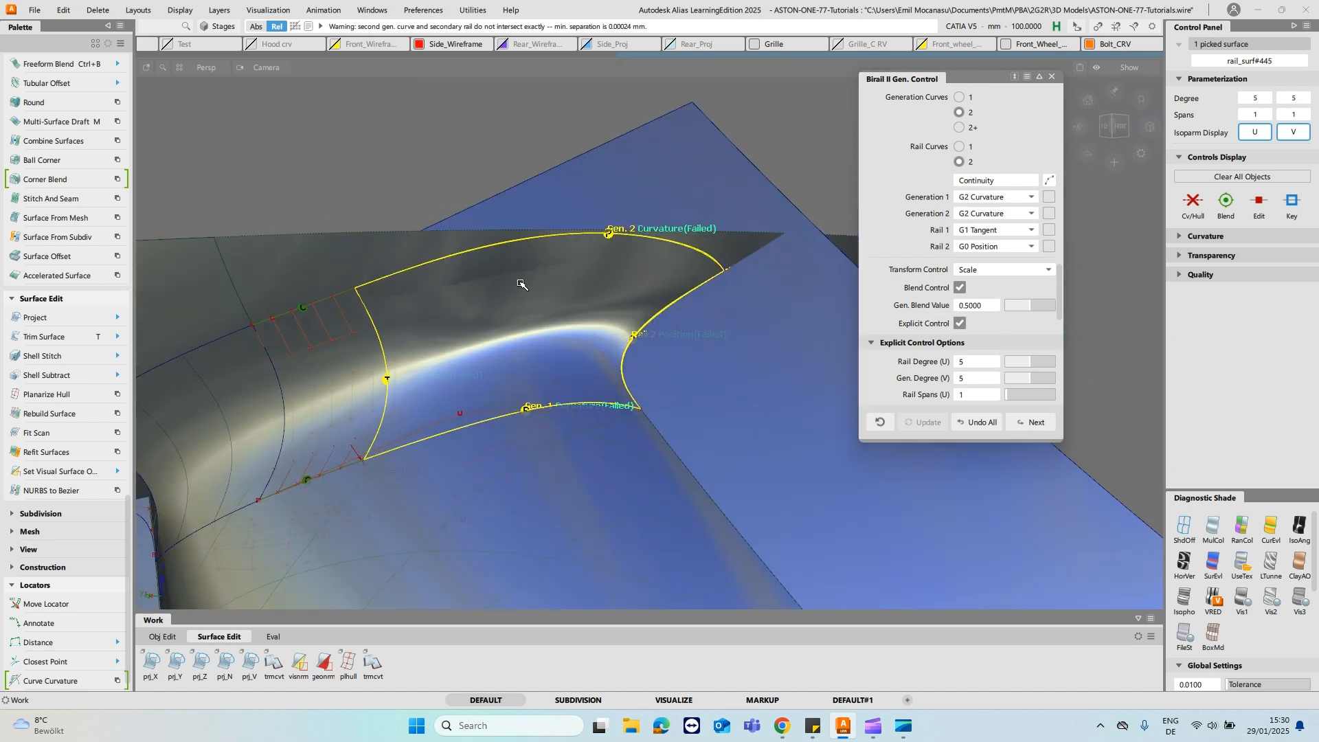
alt+shift+drag(575, 215, 796, 115)
ctrl+shift+drag(778, 272, 768, 237)
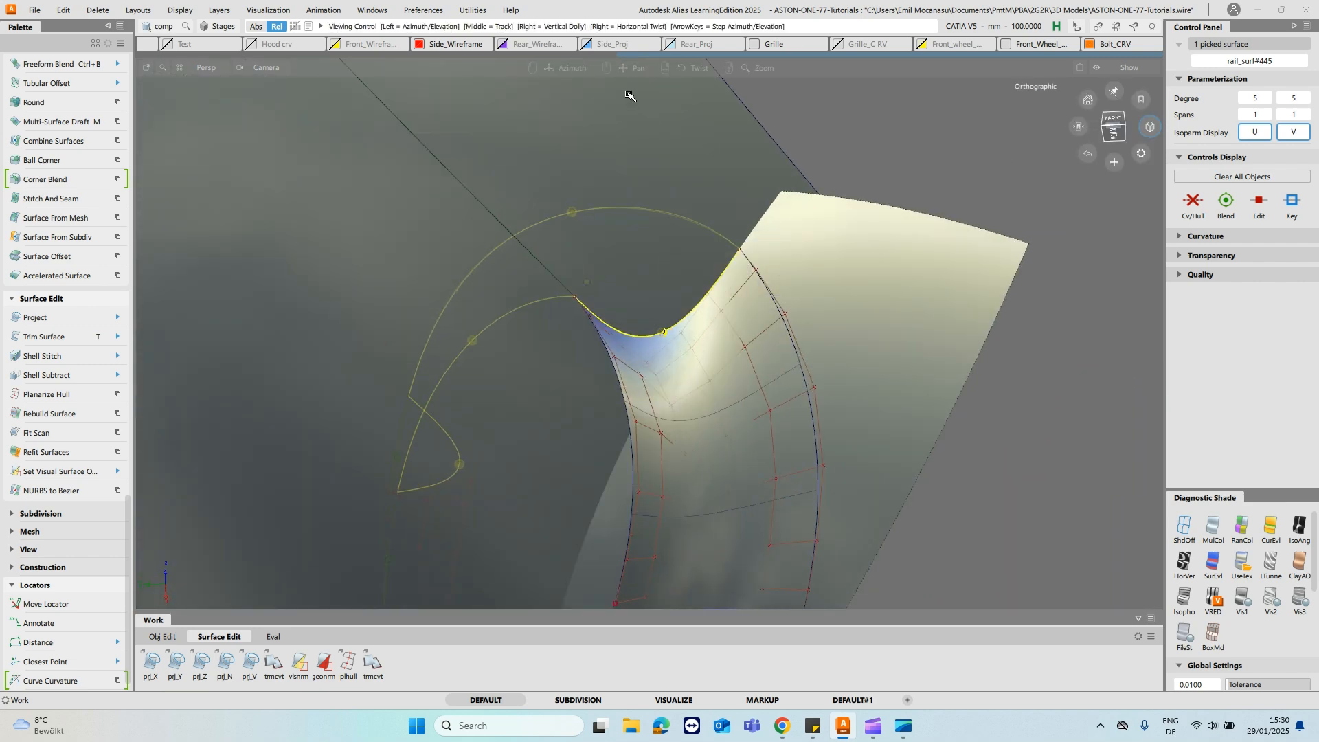
alt+shift+drag(630, 95, 727, 250)
alt+shift+drag(580, 268, 552, 227)
alt+shift+drag(521, 303, 588, 277)
ctrl+shift+drag(509, 241, 518, 221)
- Reopen the birail surface's settings and set its Gen. Spans (V) to 2
key(q)
click(485, 305)
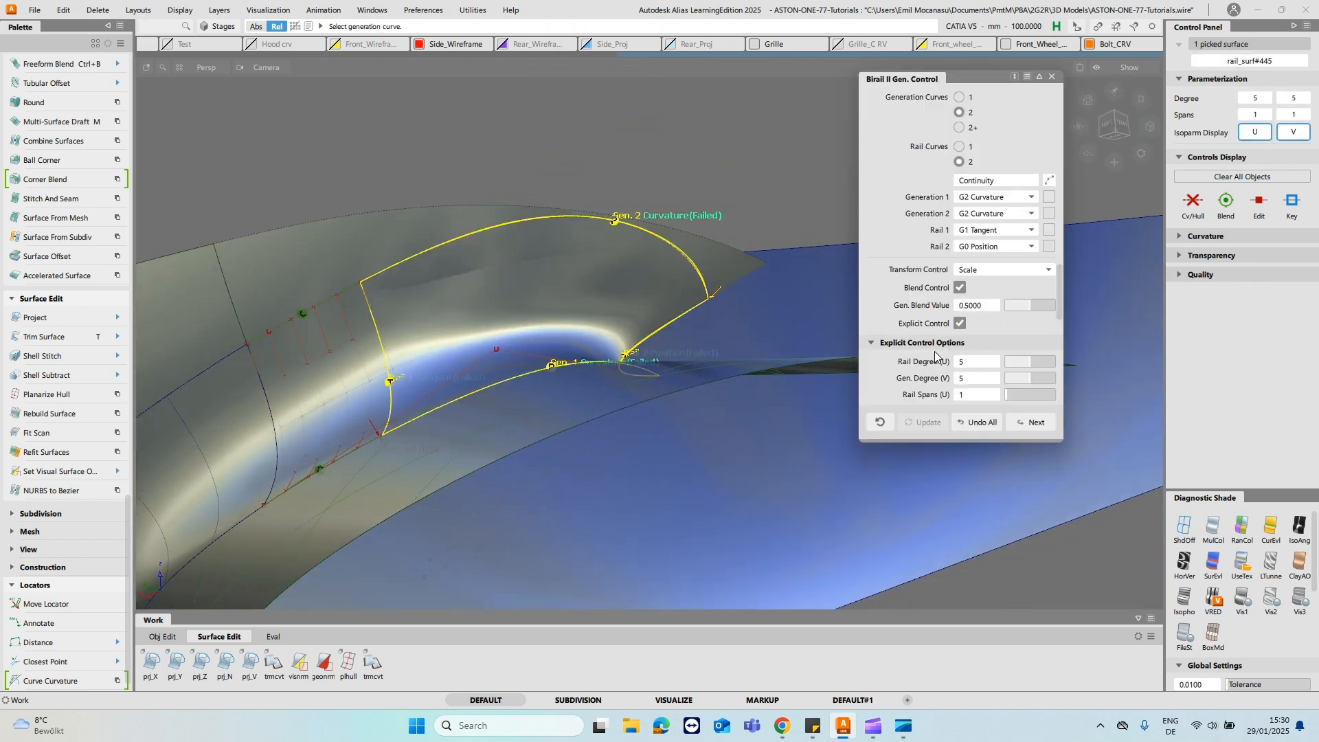
scroll(989, 344, down, 3)
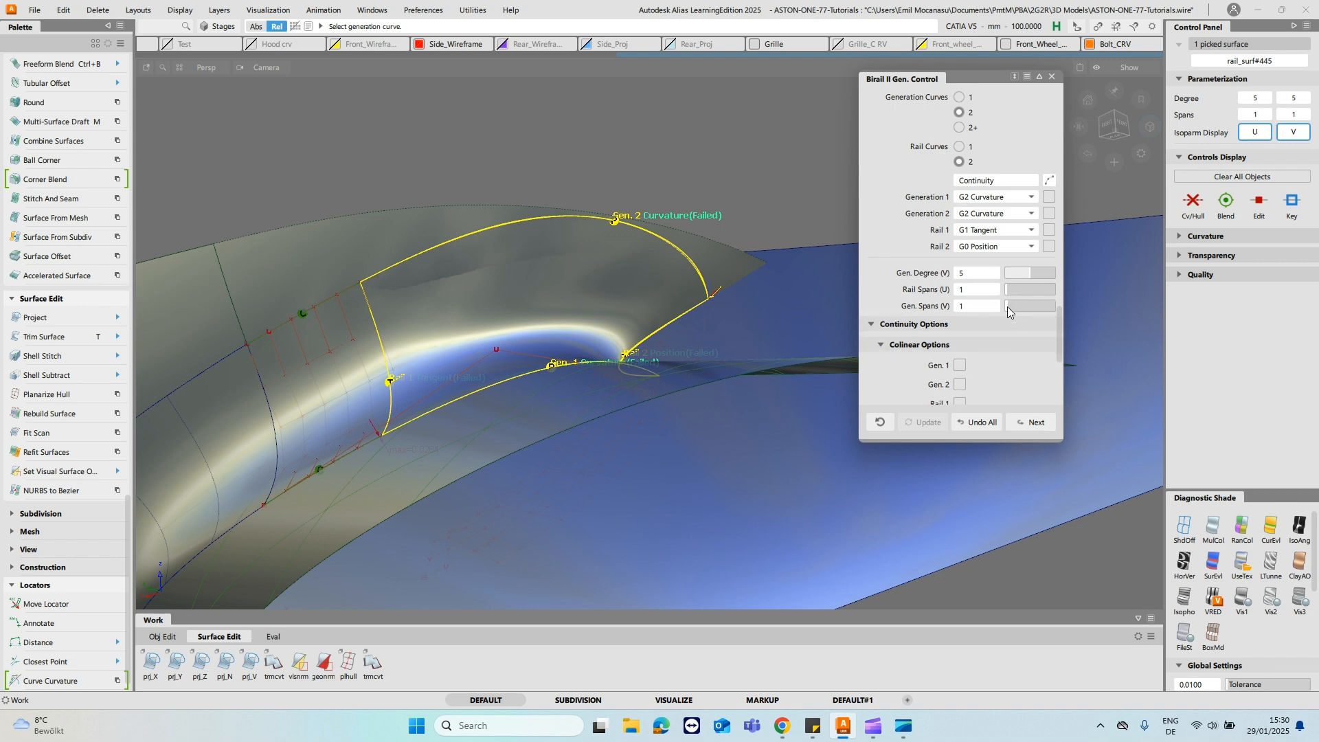
alt+shift+drag(694, 206, 540, 290)
alt+shift+drag(467, 344, 687, 318)
ctrl+shift+drag(489, 315, 481, 331)
click(481, 330)
mouse_move(470, 257)
ctrl+shift+mouse_down()
mouse_move(470, 276)
mouse_move(476, 234)
mouse_move(479, 276)
ctrl+shift+mouse_up()
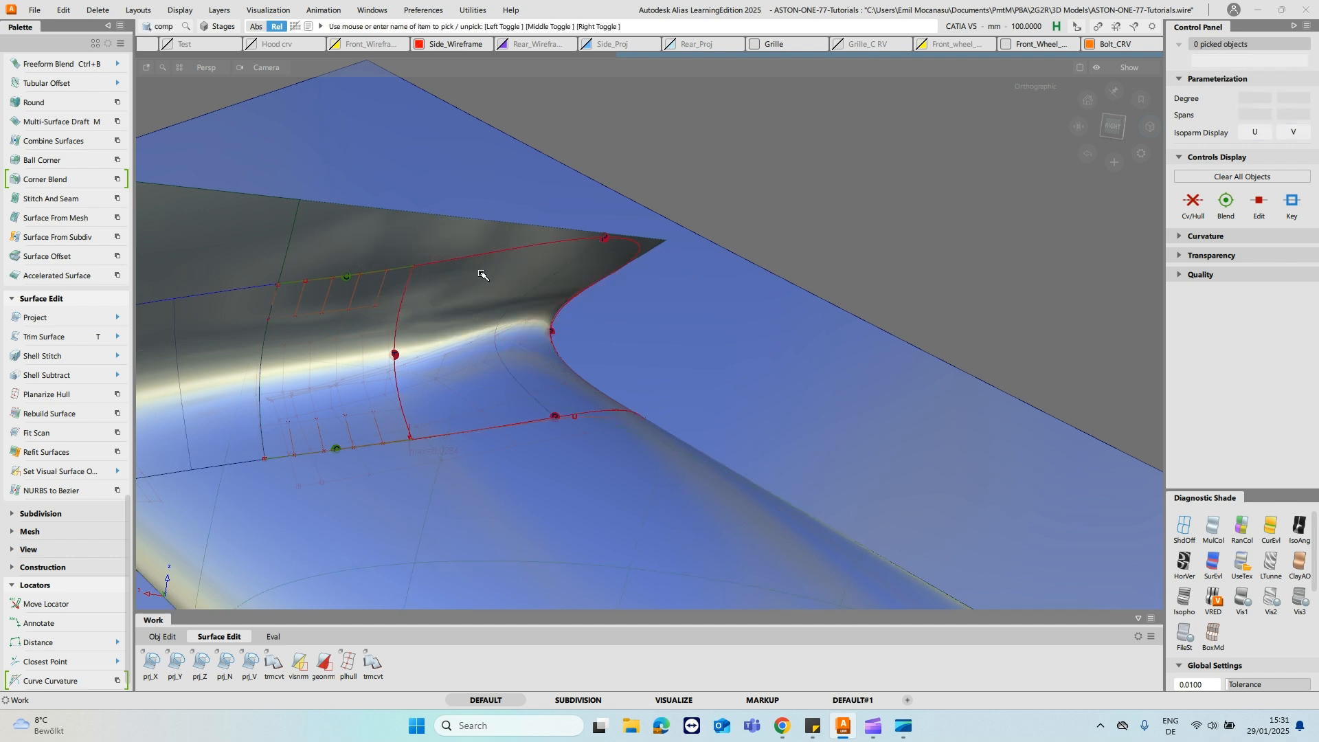
click(482, 275)
- Reopen the birail surface's settings and set its Transform Control to Non-prop scale
ctrl+shift+right_drag(798, 179, 848, 163)
alt+shift+drag(819, 257, 583, 291)
key(q)
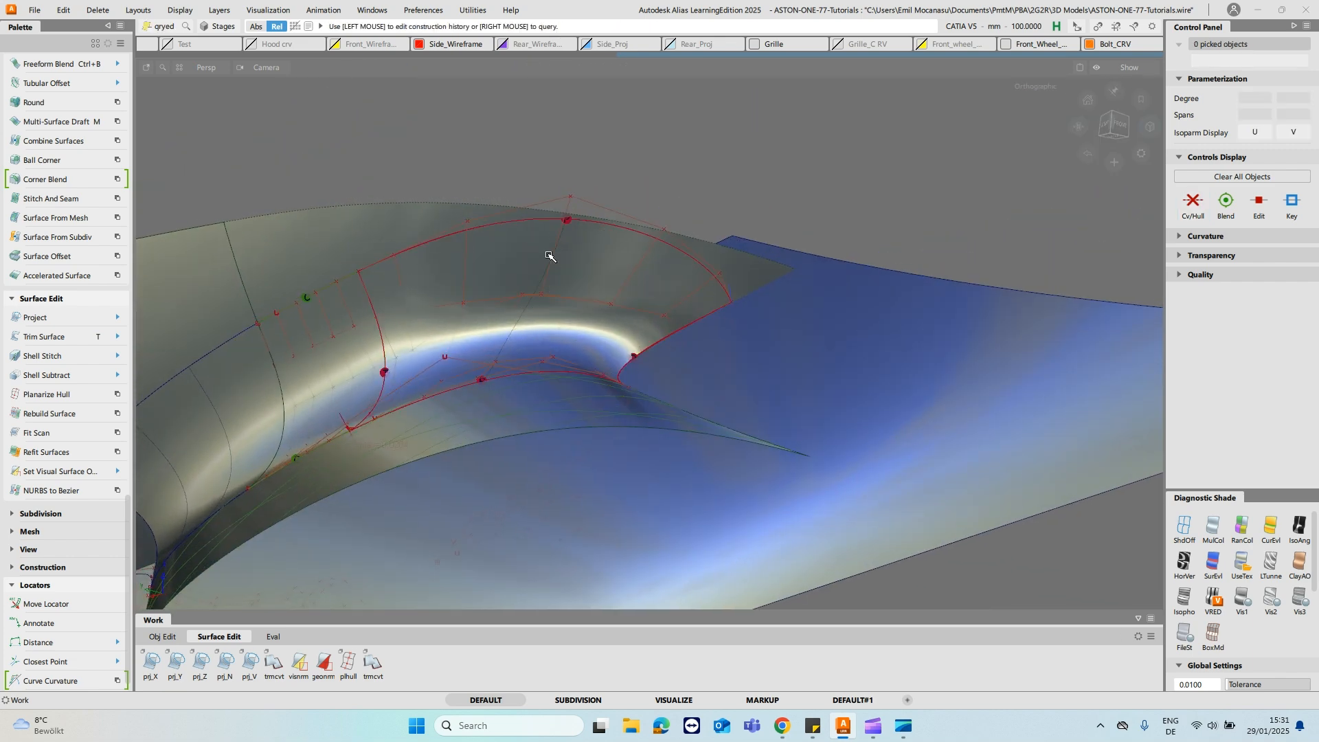
click(464, 278)
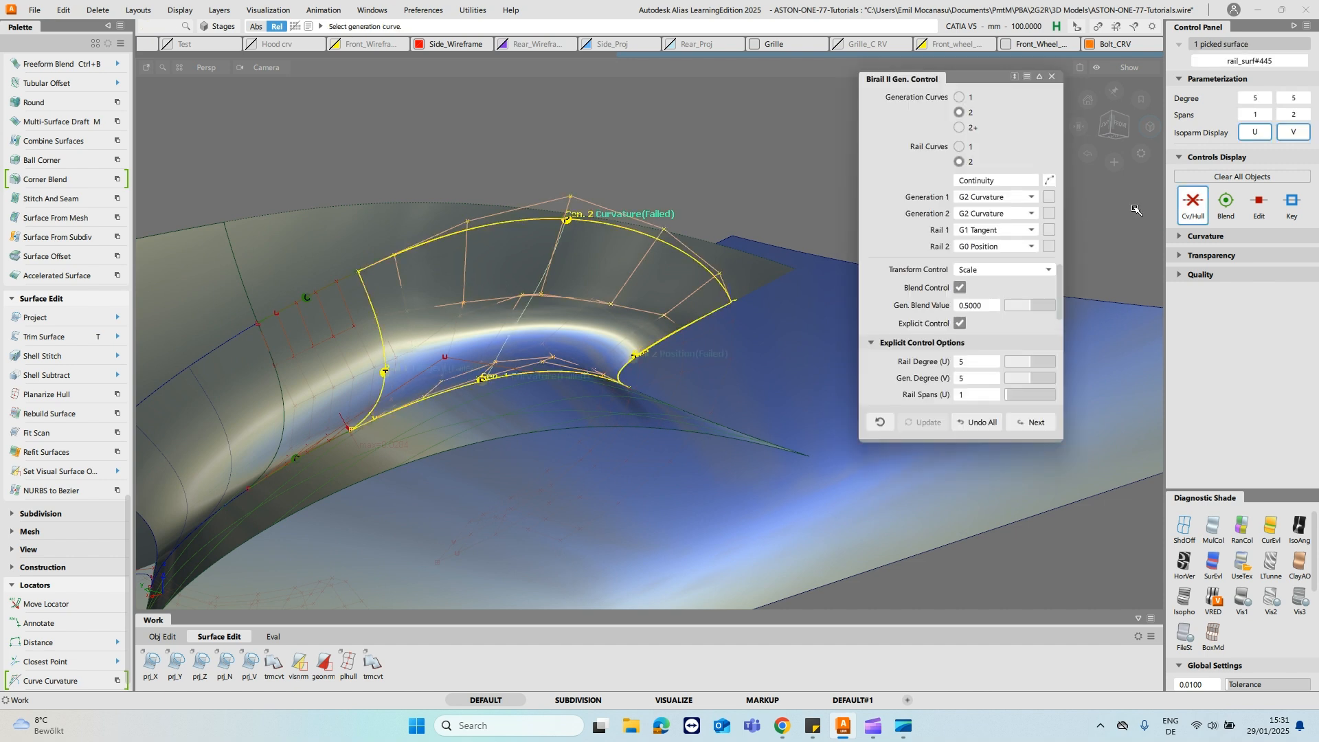
click(1020, 273)
click(1017, 284)
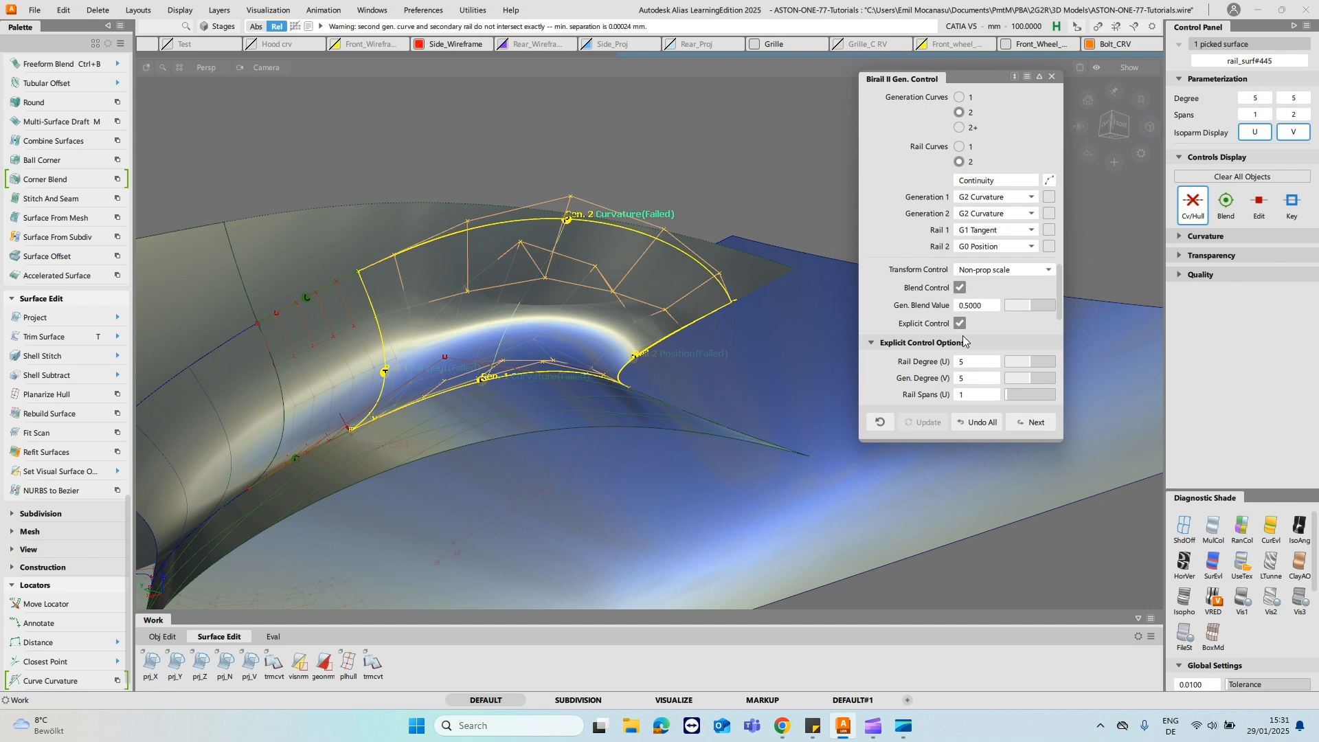
- Enable the Colinear option for Rail 1 and keep its continuity at G1 Tangent
scroll(951, 321, down, 3)
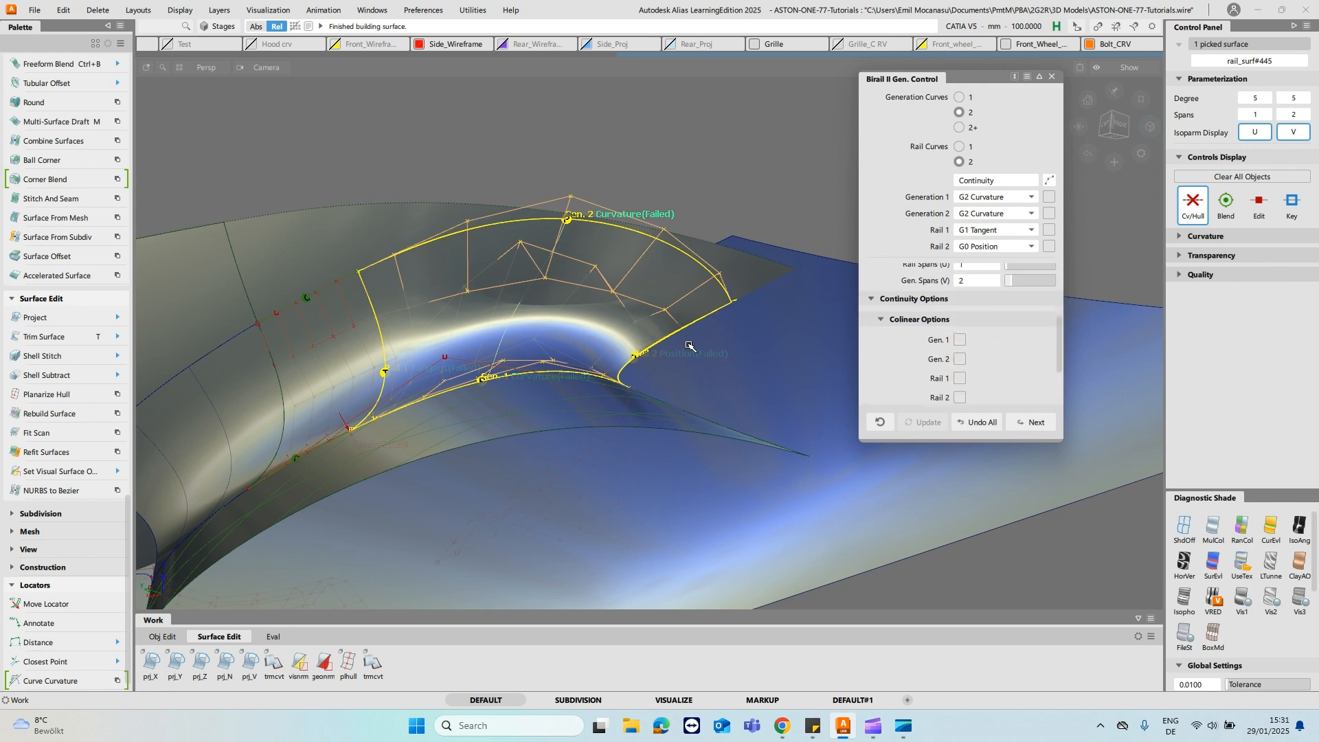
alt+shift+drag(505, 257, 507, 301)
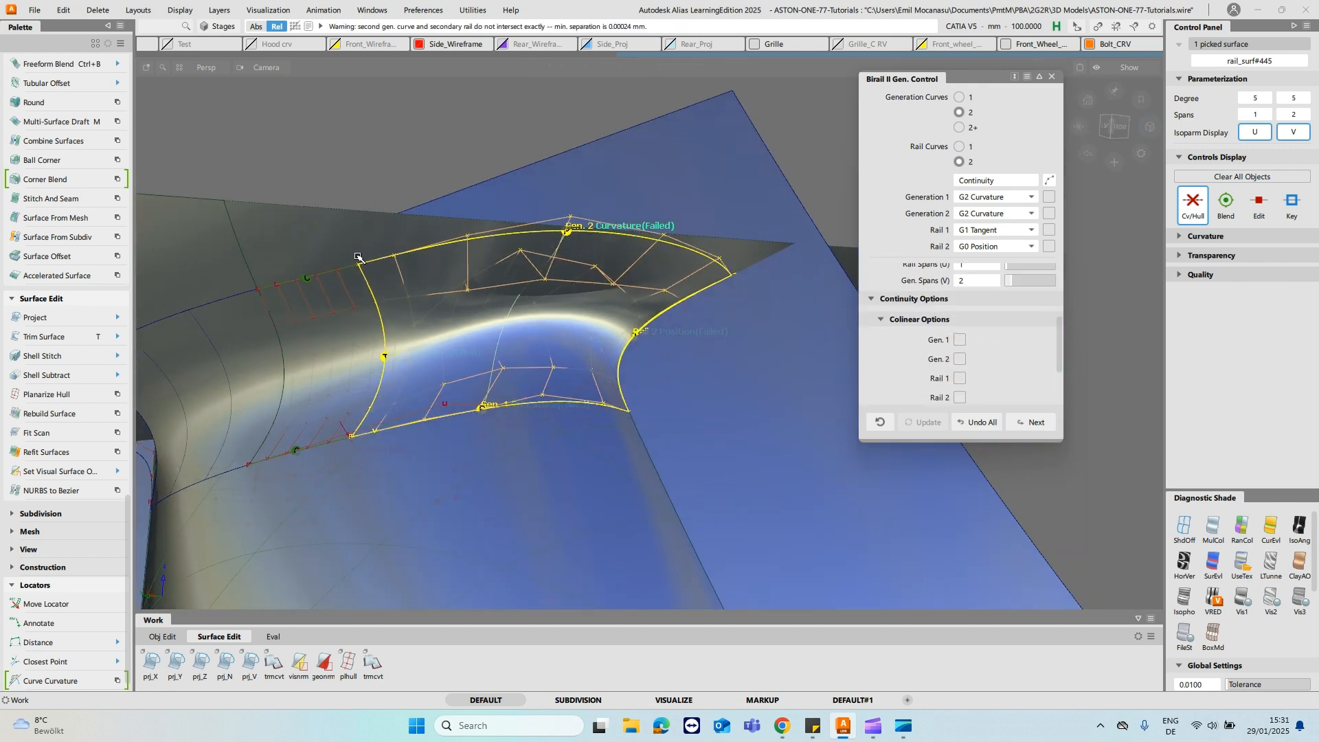
click(961, 378)
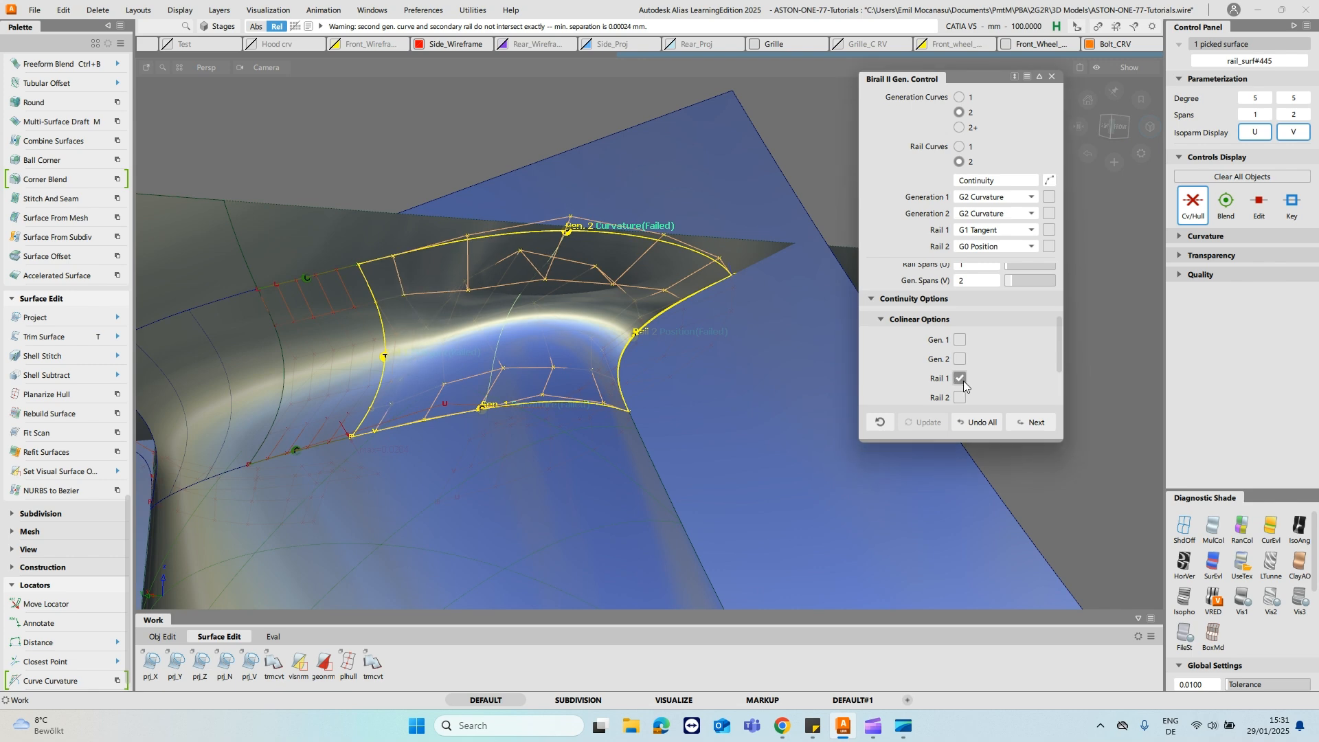
alt+shift+drag(821, 330, 796, 315)
click(996, 230)
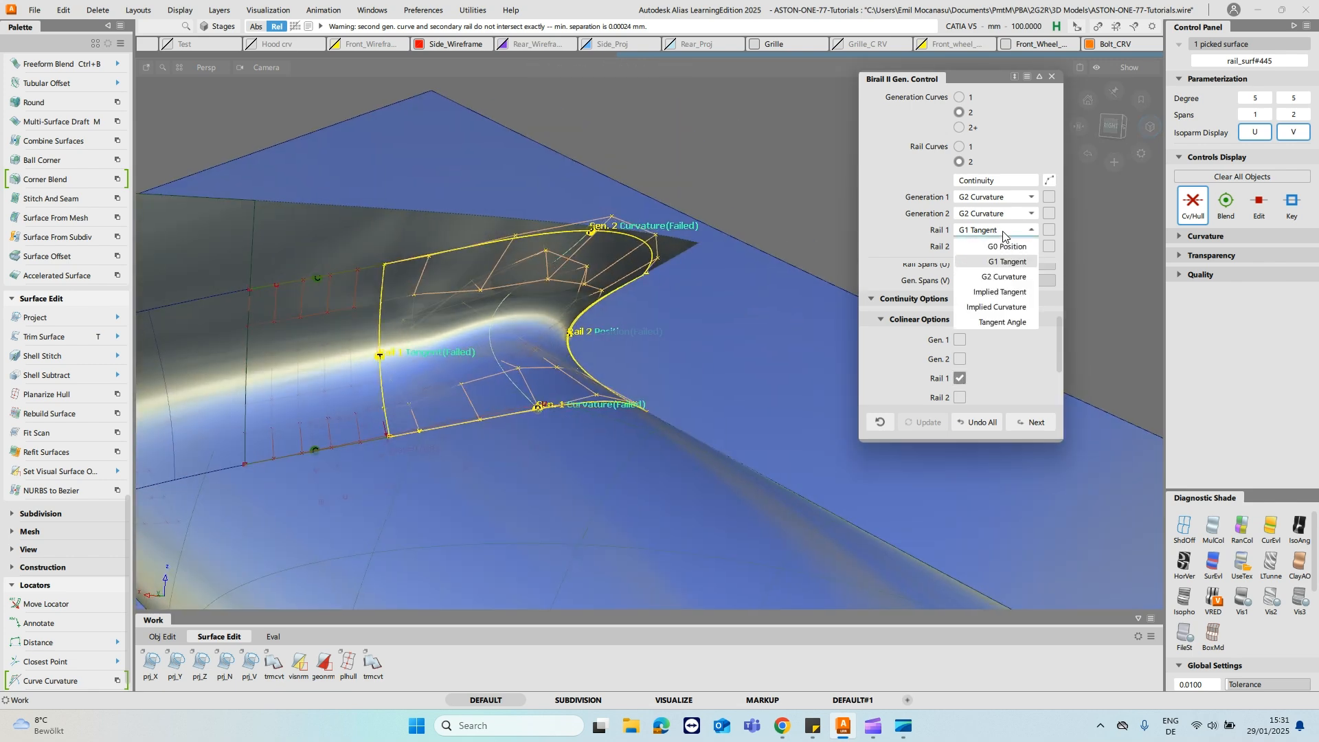
click(996, 260)
- Delete the birail surface's construction history and reduce its V spans to 1
alt+shift+drag(708, 292, 708, 203)
alt+shift+drag(564, 264, 580, 183)
ctrl+shift+drag(481, 261, 483, 301)
click(486, 294)
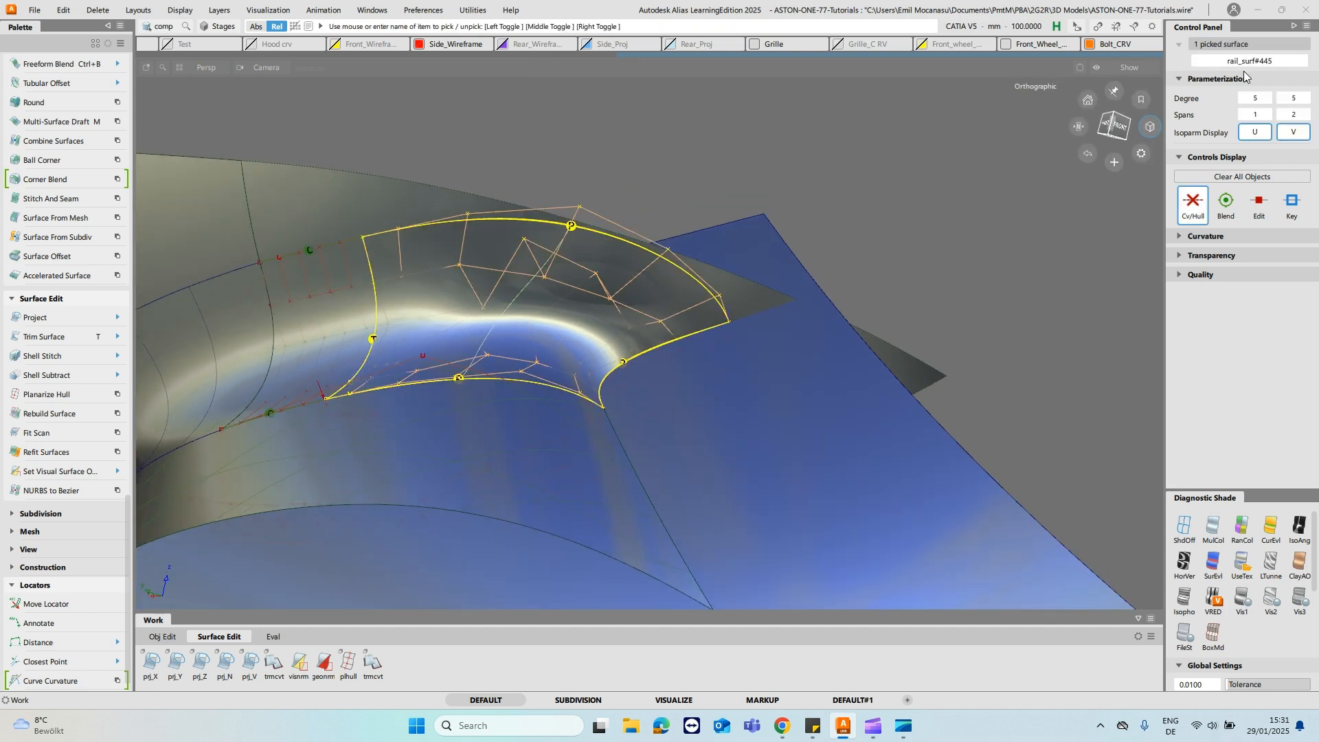
ctrl+shift+right_drag(630, 199, 539, 212)
key(Return)
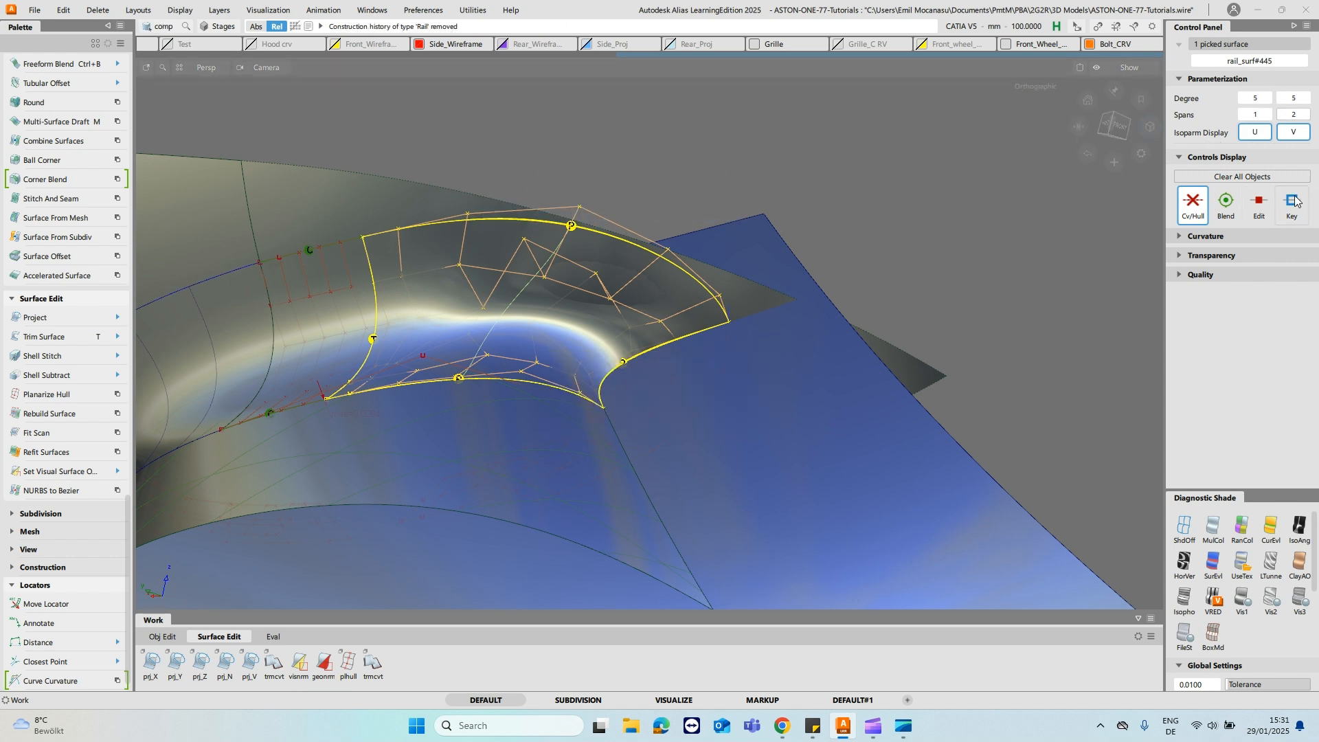
click(1282, 114)
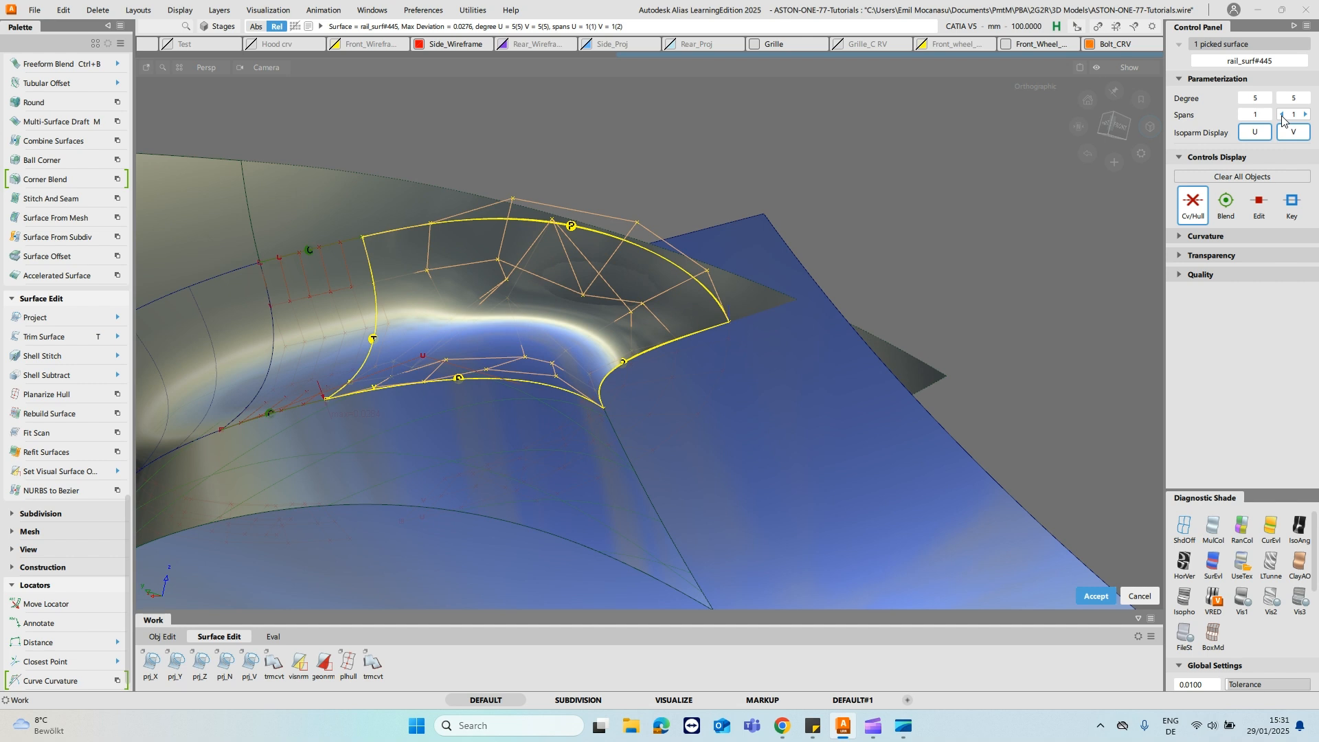
key(space)
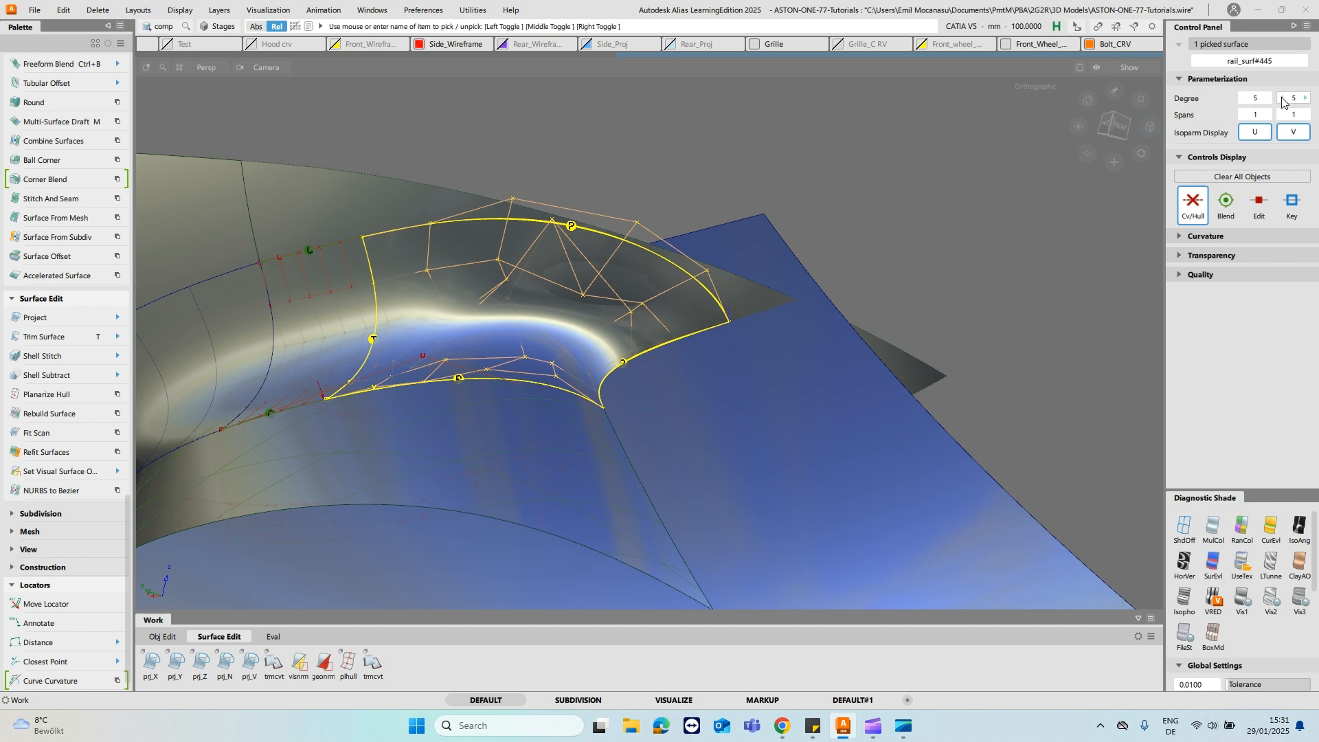
- Flatten the end surface's long edges by reducing its V degree to 1, and accept the degree changes
click(1282, 98)
click(1282, 98)
click(1283, 98)
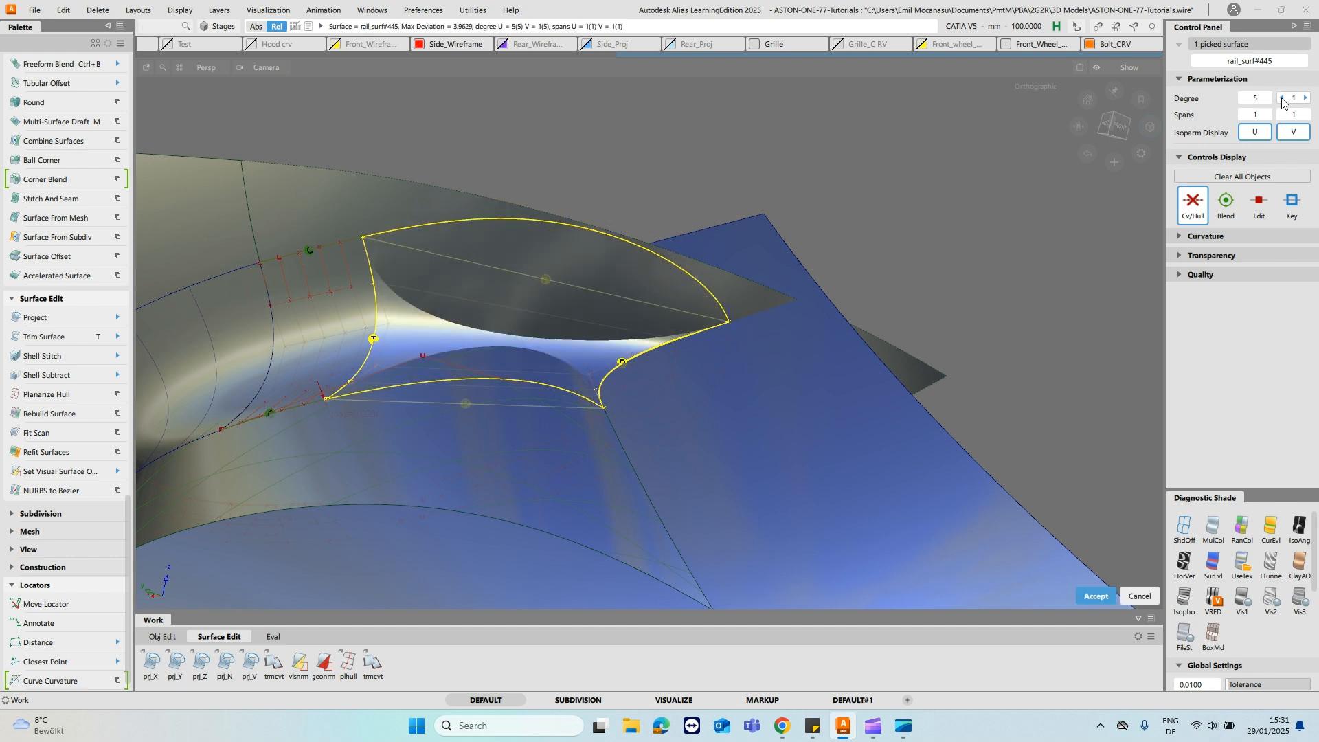
key(space)
click(1307, 98)
click(1307, 98)
key(space)
- Try to align the end surface's straight upper edge to the upper curve with G2 continuity
click(813, 112)
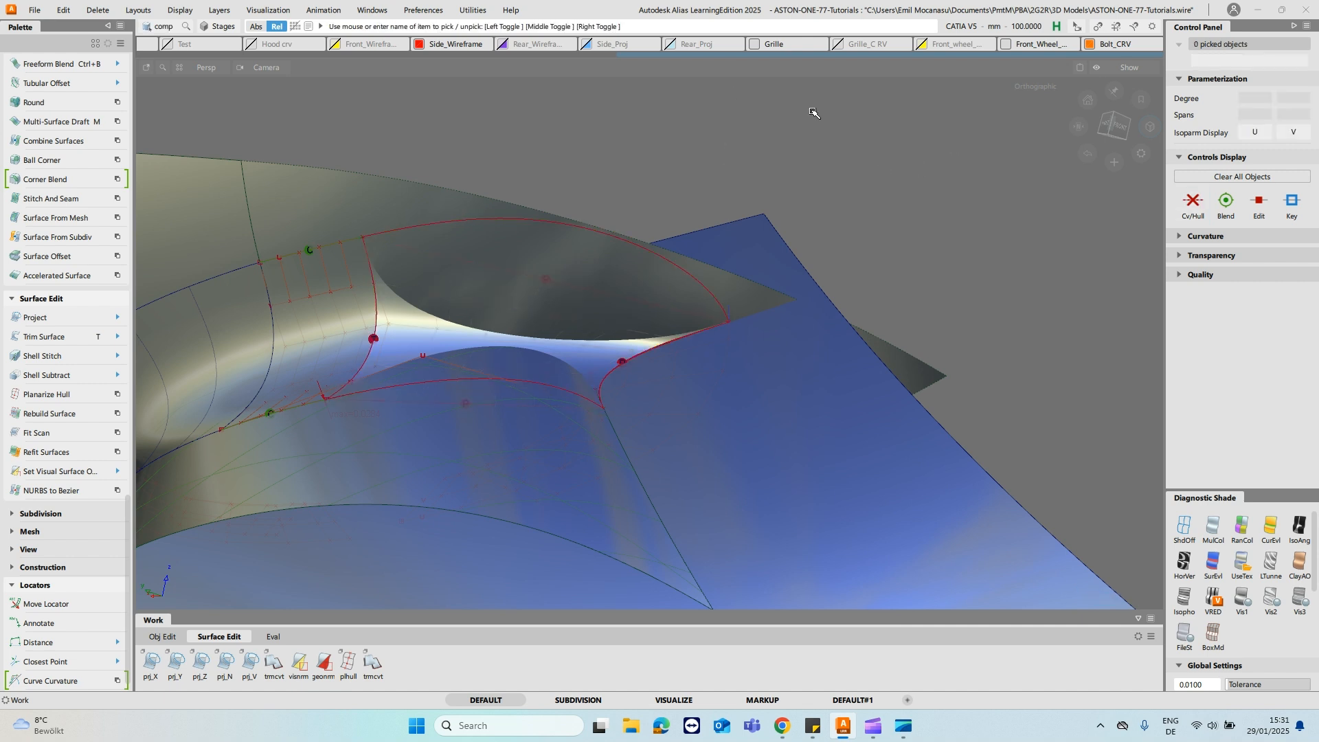
ctrl+shift+click(809, 144)
click(755, 128)
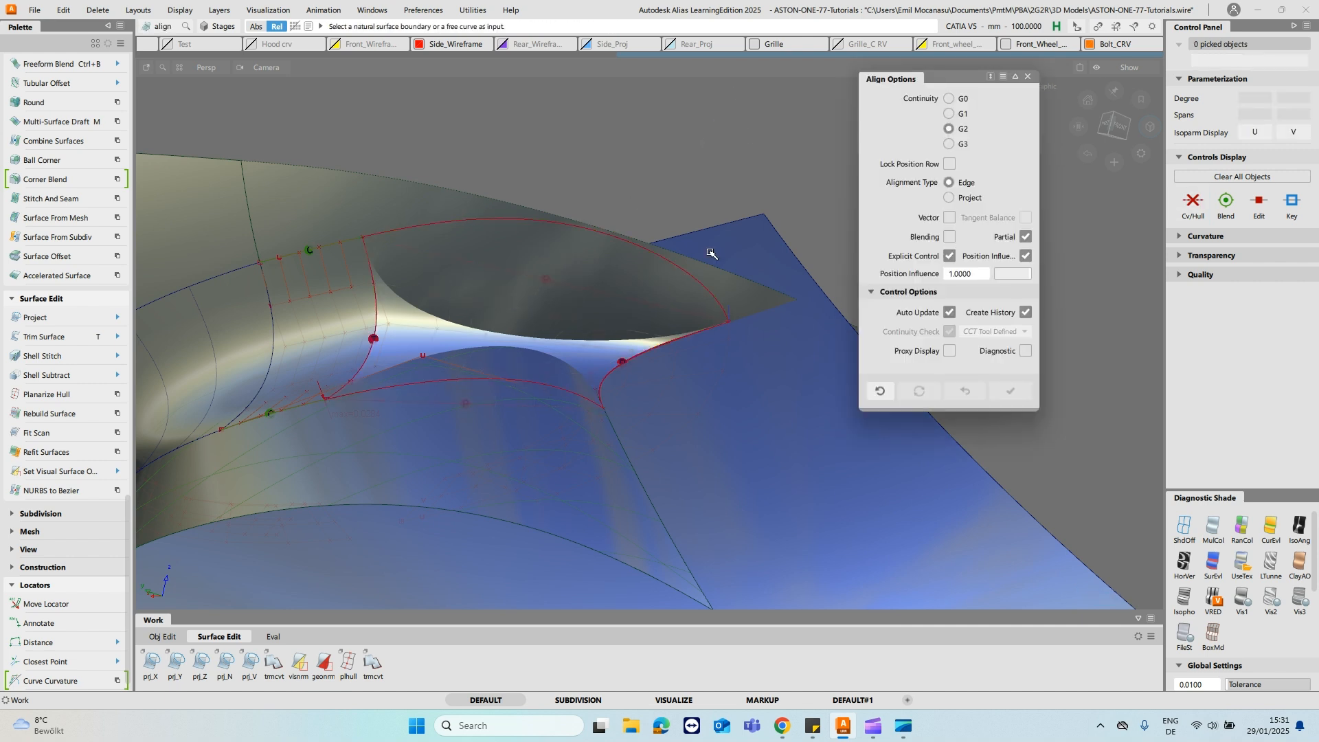
alt+shift+drag(633, 237, 578, 394)
click(544, 337)
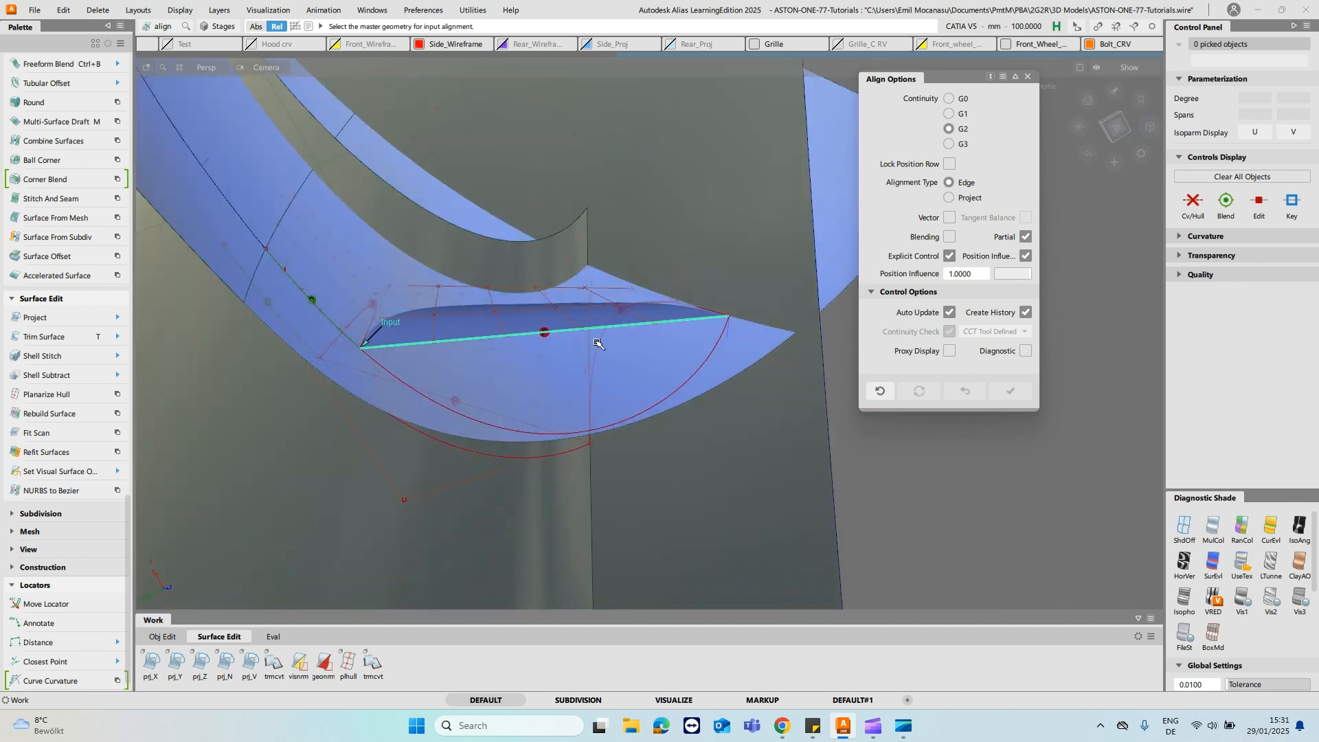
click(667, 402)
alt+shift+drag(651, 271, 560, 360)
ctrl+shift+click(555, 366)
ctrl+shift+click(556, 335)
alt+shift+drag(680, 259, 589, 358)
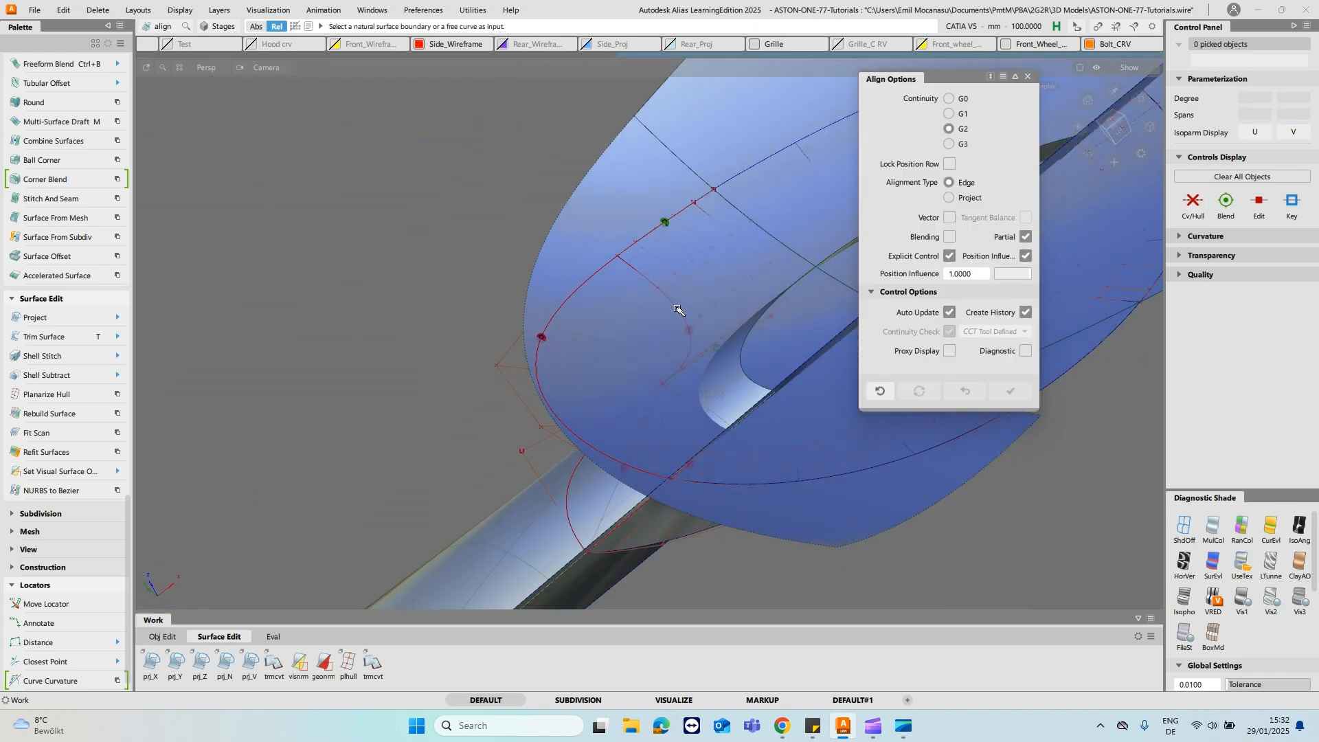
- Undo the G2 alignment of the end surface's upper edge
key(q)
alt+shift+drag(758, 382, 542, 339)
click(551, 389)
click(965, 395)
- Align the end surface's V=0 edge to the fillet piece with G2 continuity, with Start and End set to Edge
alt+shift+middle_drag(542, 339, 637, 220)
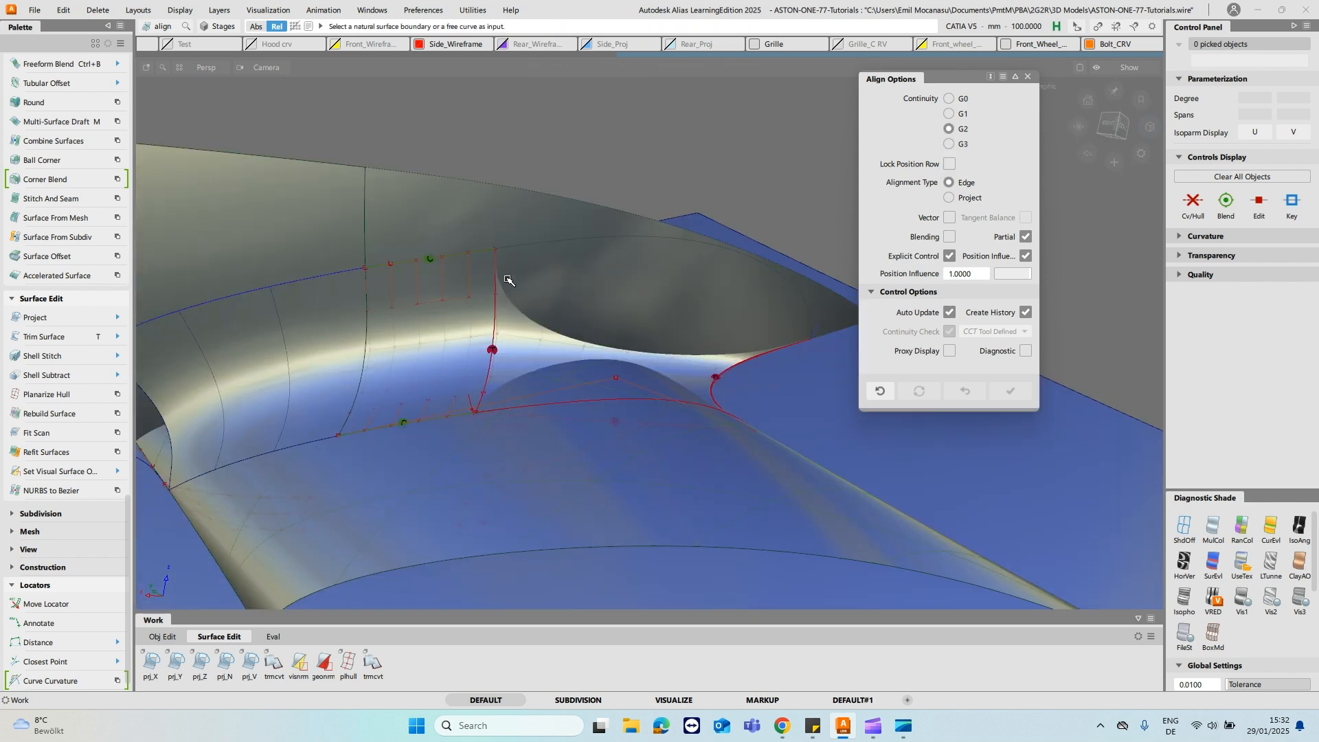
click(506, 330)
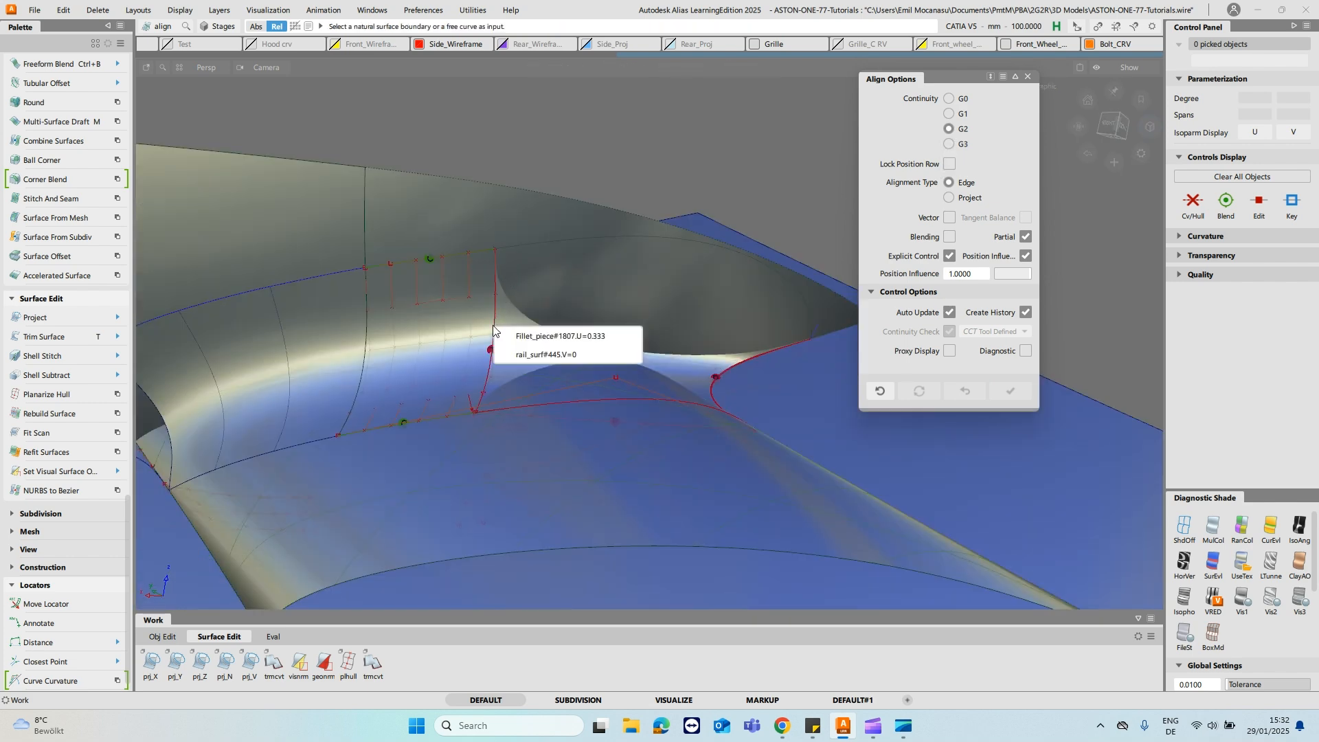
click(529, 346)
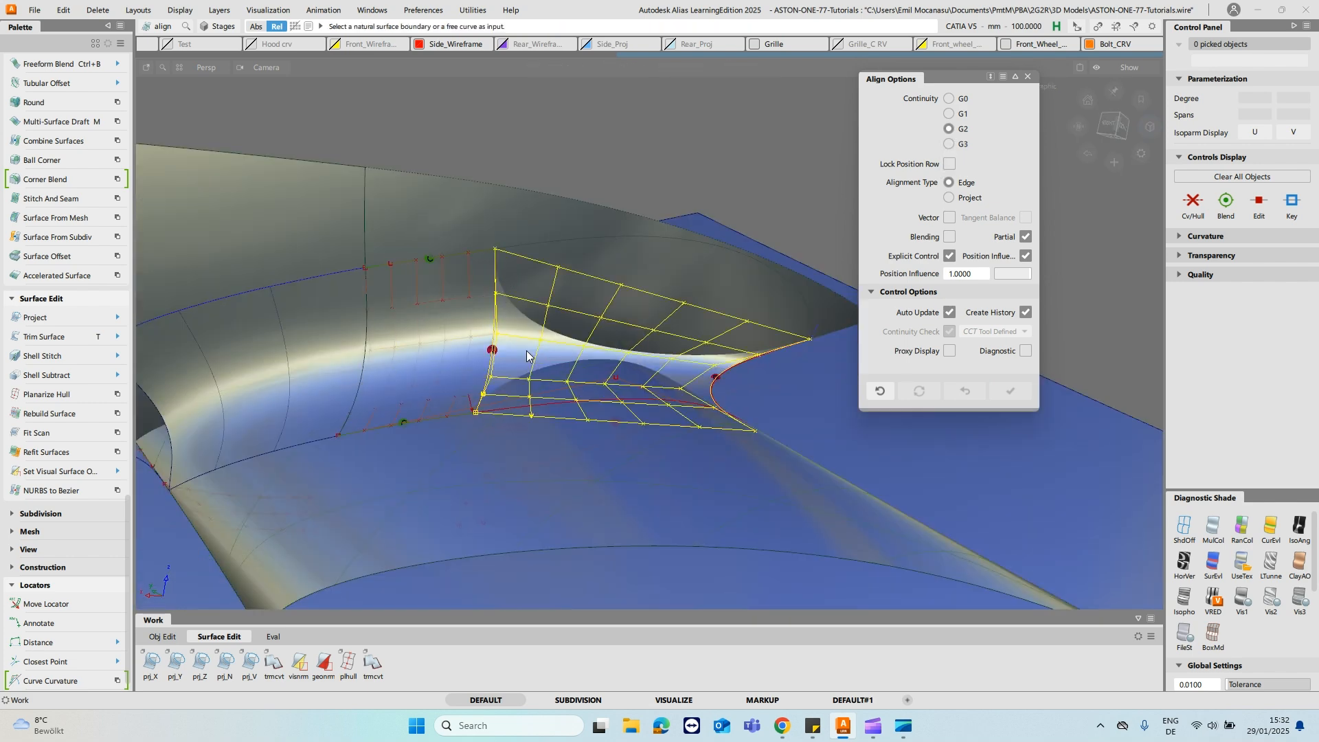
click(492, 343)
alt+shift+drag(492, 344, 463, 209)
click(464, 212)
alt+shift+drag(613, 149, 426, 501)
click(472, 217)
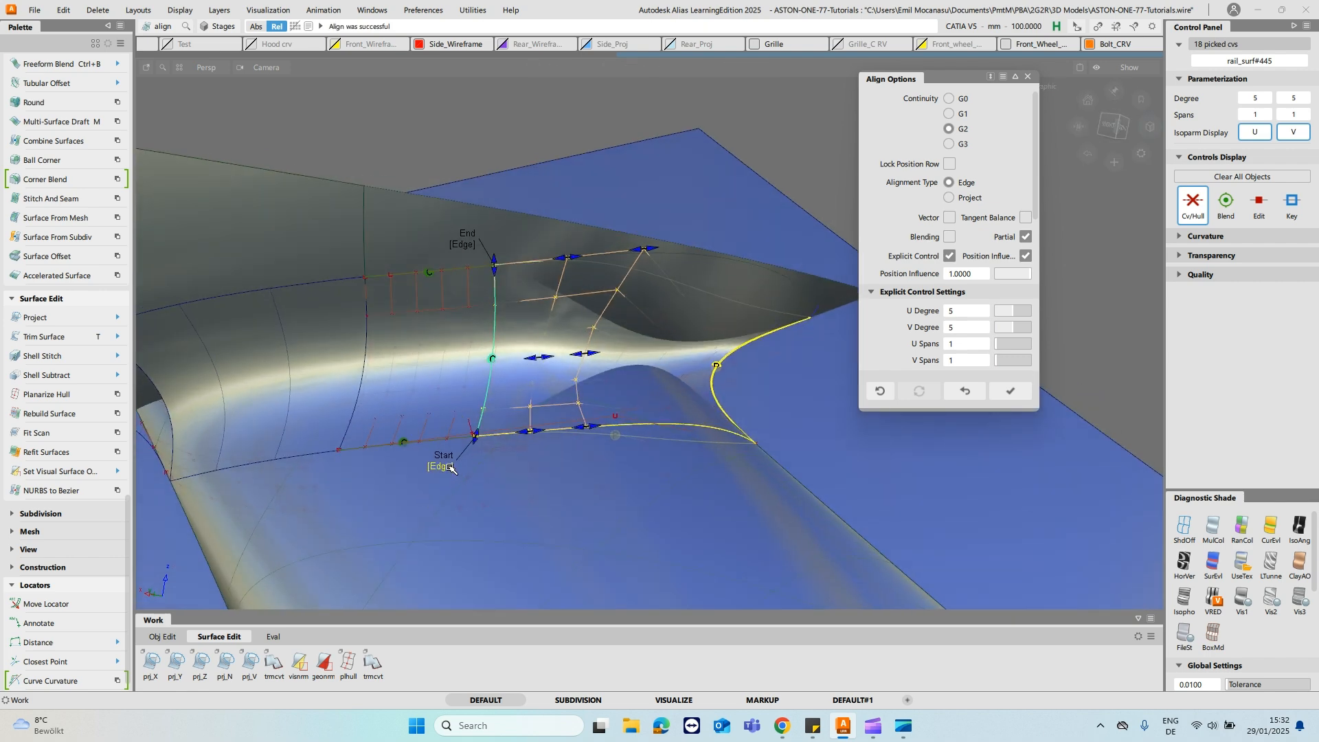
- Turn off Partial for the G2 alignment to the fillet piece and accept the result
alt+shift+drag(612, 440, 615, 371)
click(1025, 237)
alt+shift+drag(575, 322, 529, 374)
ctrl+shift+drag(530, 370, 530, 339)
alt+shift+drag(601, 369, 465, 264)
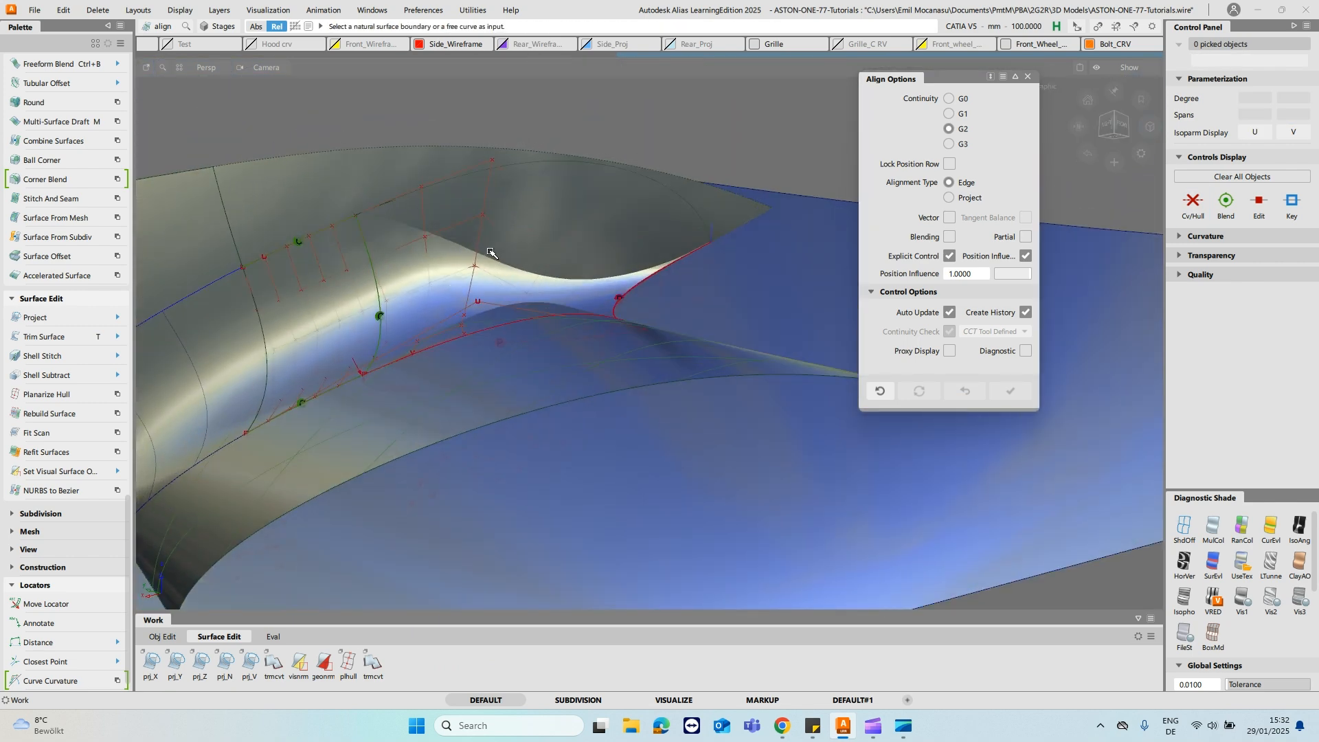
click(455, 278)
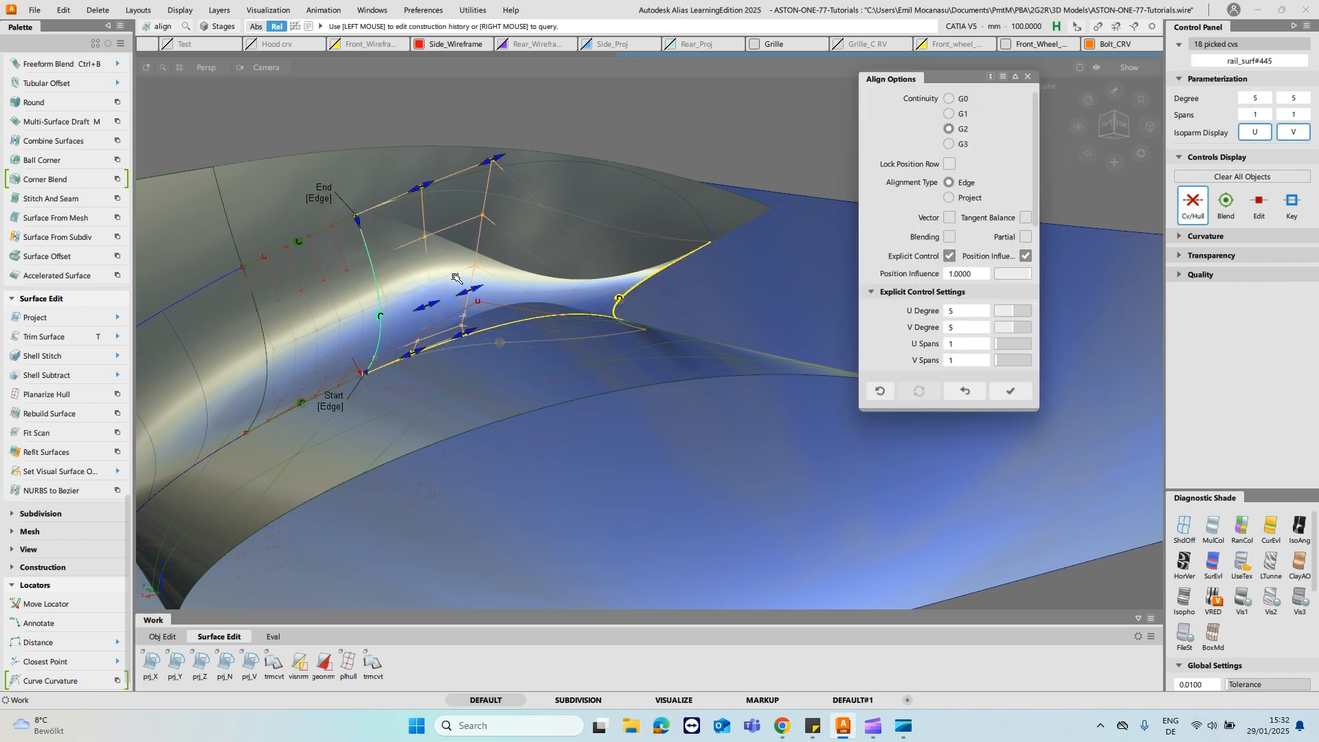
click(1010, 391)
- Align the end surface's straight upper edge to the curved upper boundary with G0 continuity
alt+shift+drag(517, 184, 518, 288)
ctrl+shift+click(491, 248)
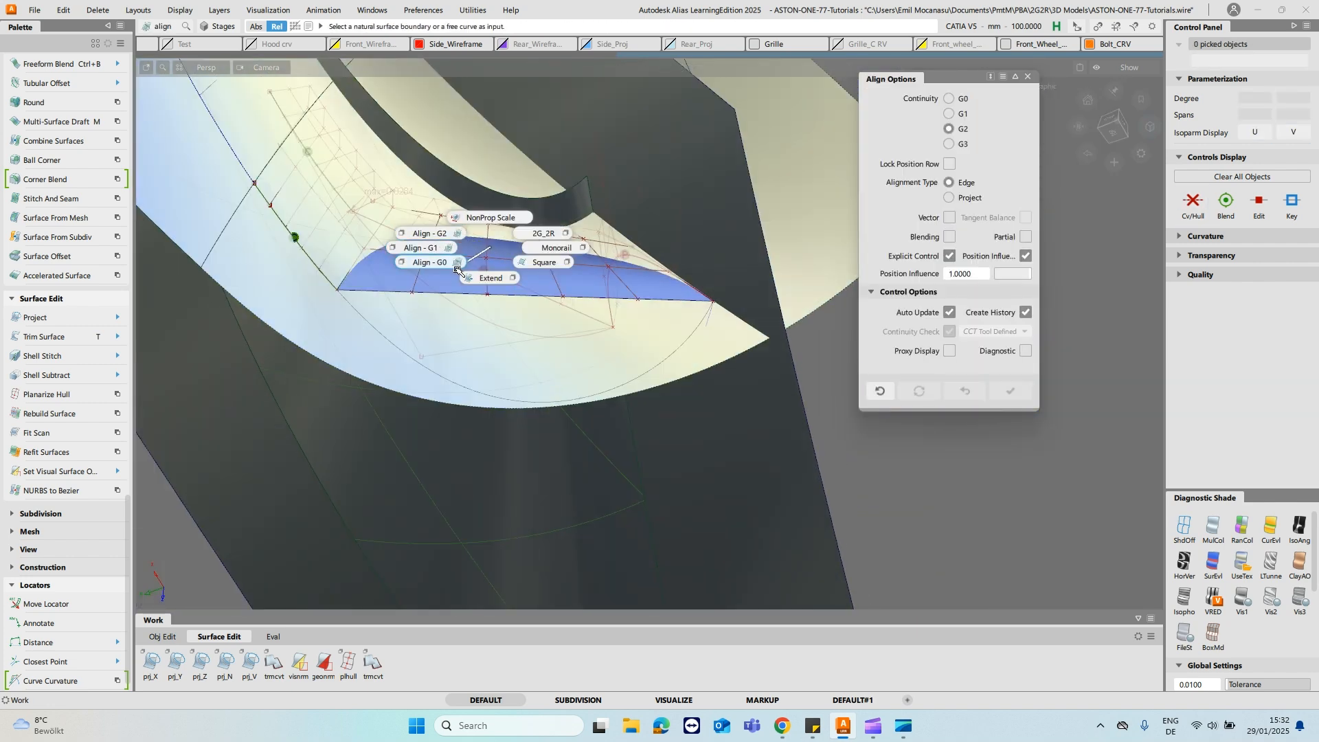
click(443, 262)
click(489, 294)
click(467, 389)
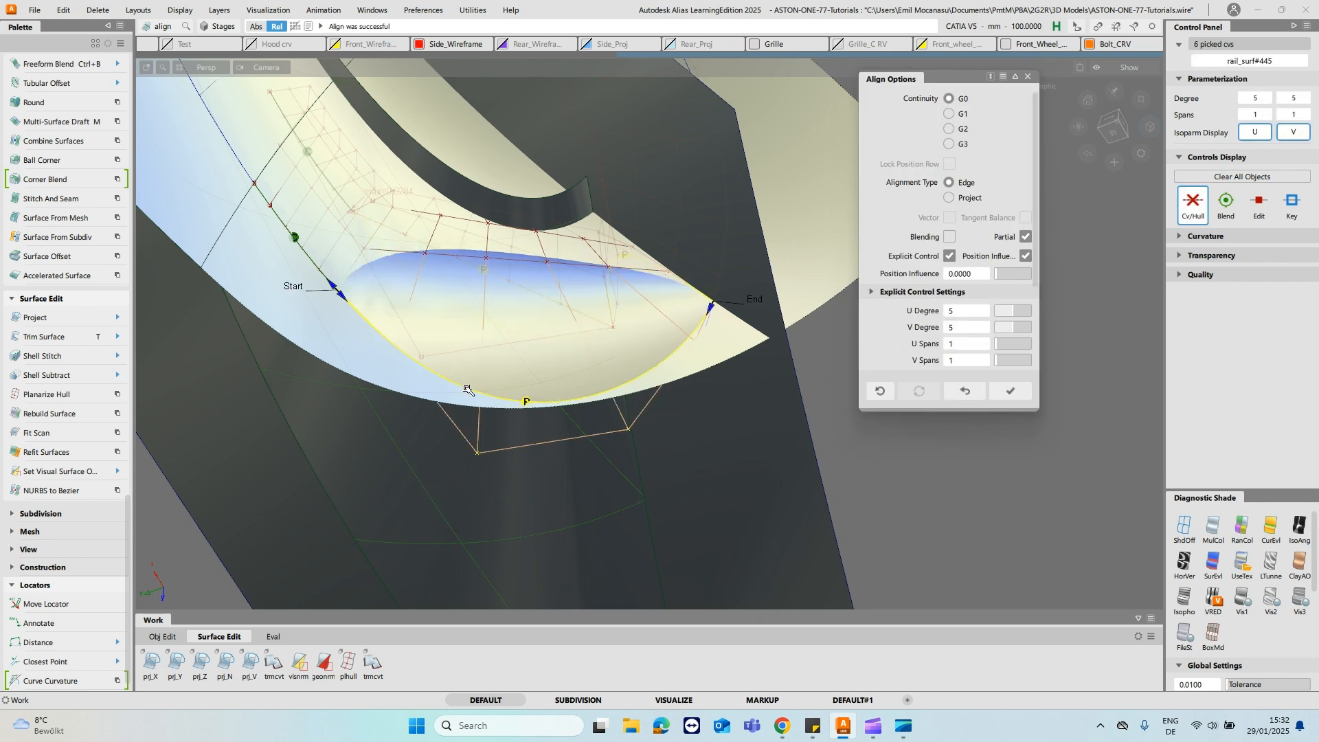
alt+shift+drag(529, 410, 558, 271)
- Enable Blending for the upper edge's G0 alignment and set its Position Influence to 1.0000
click(950, 237)
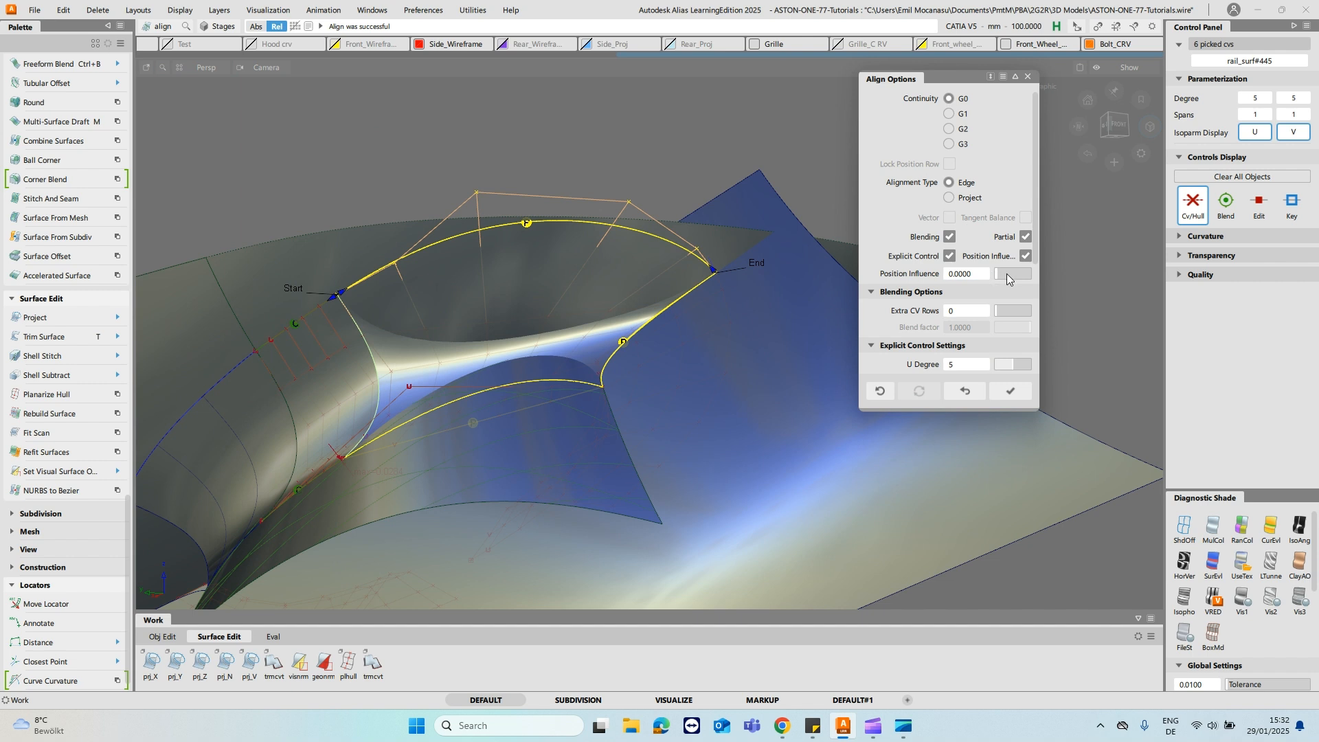
drag(1114, 273, 1188, 262)
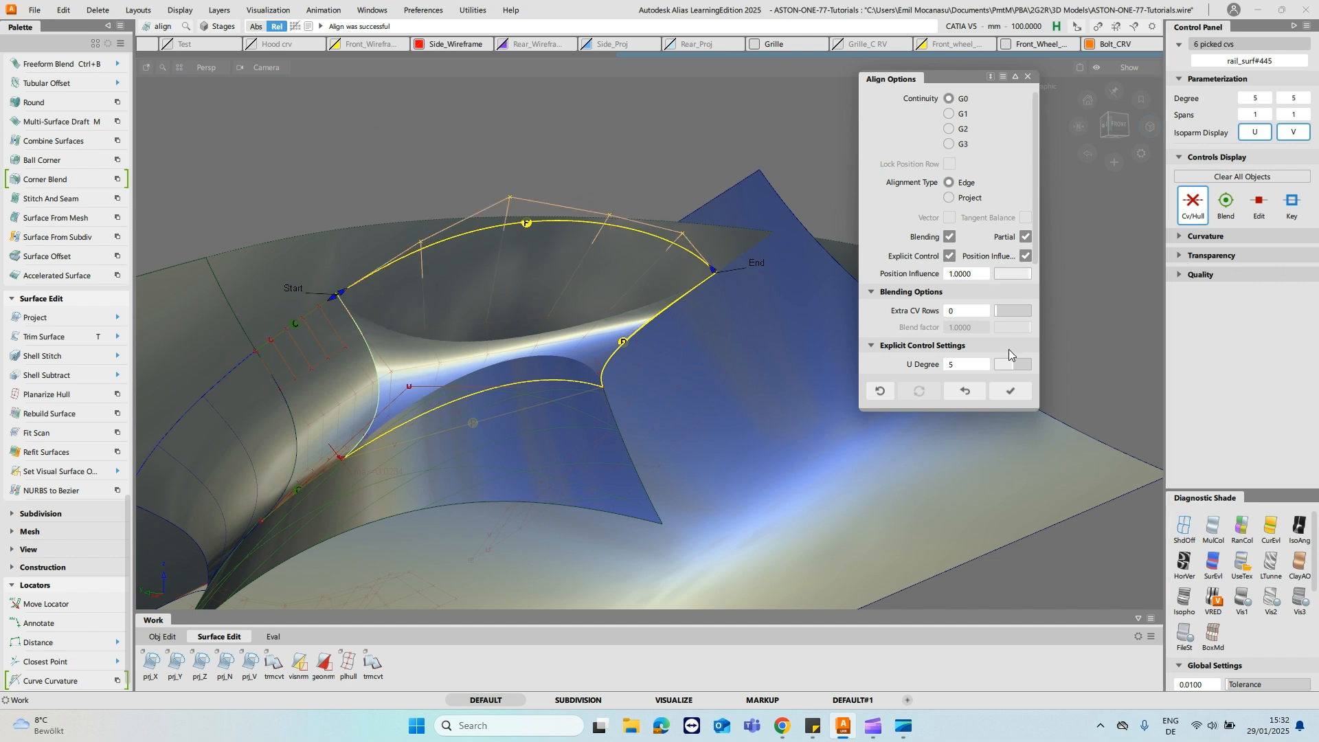
drag(1030, 280, 819, 273)
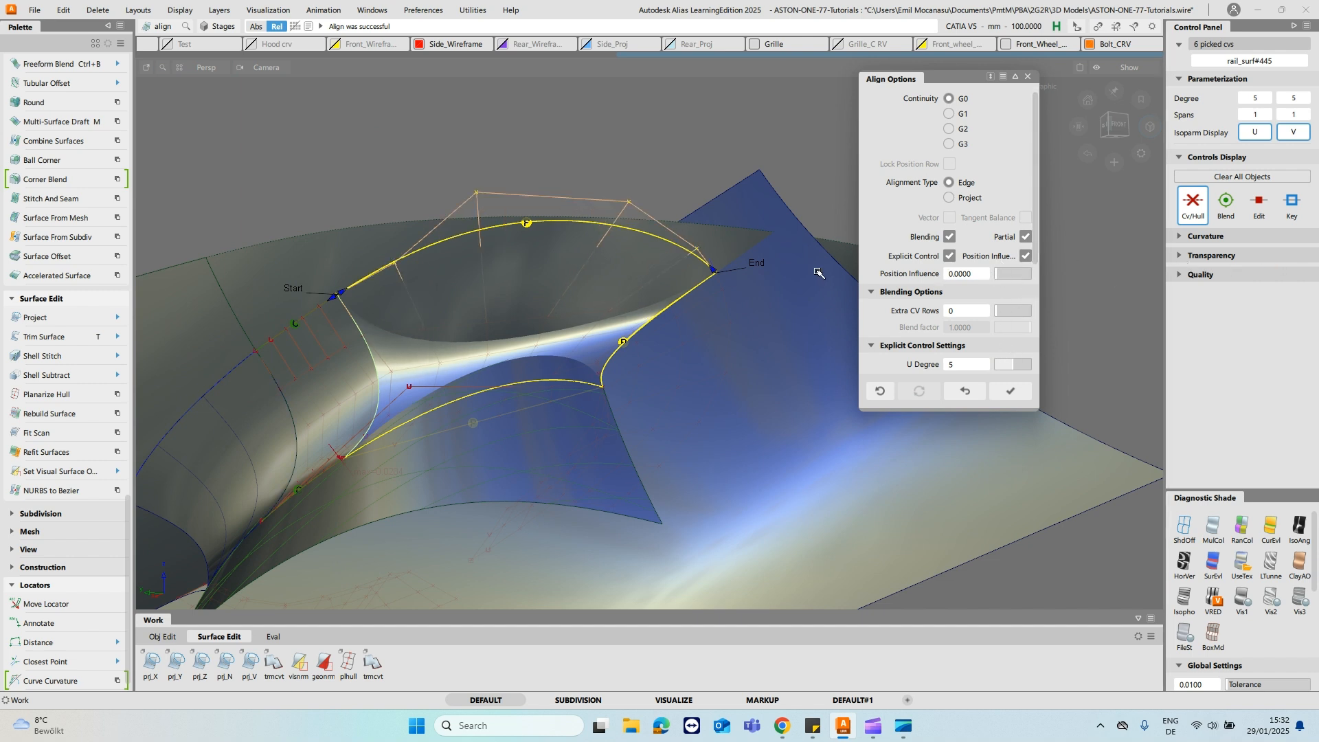
drag(997, 276, 1129, 268)
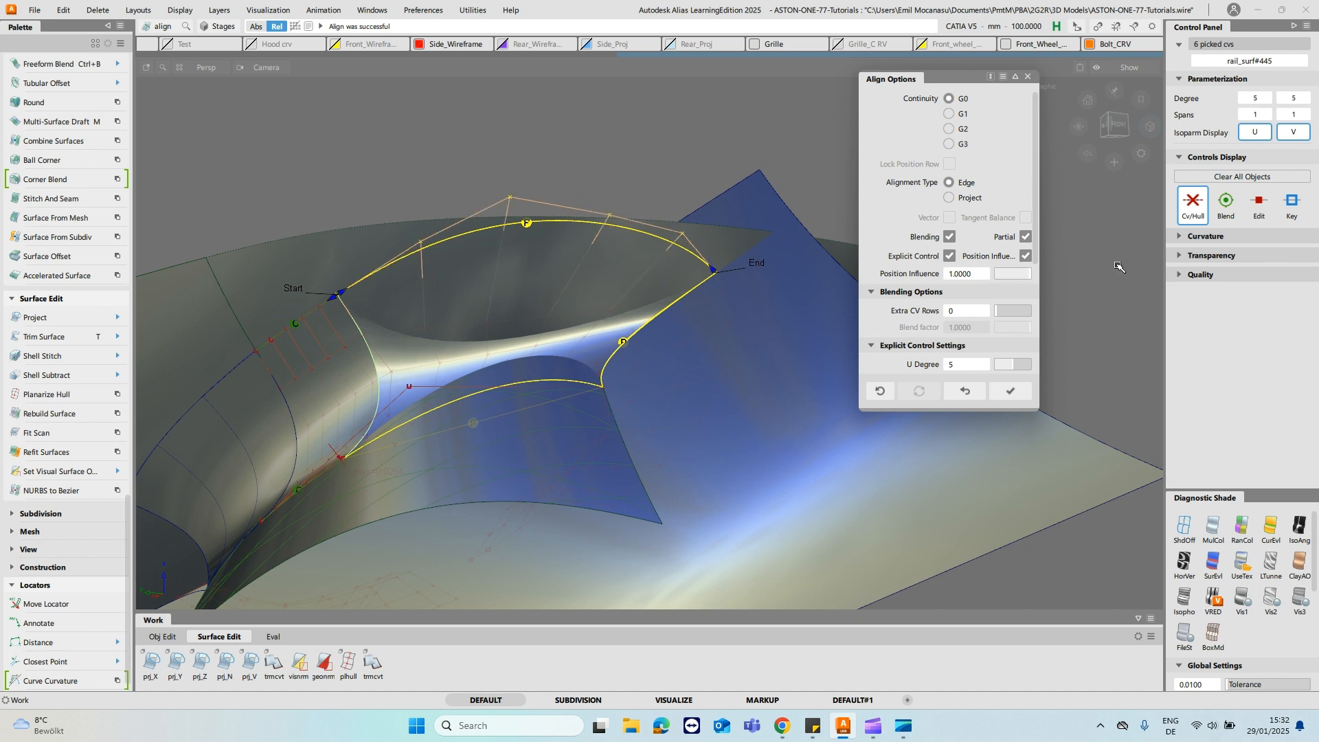
- Set the G0 alignment's Extra CV Rows to 2 and its Blend factor to 0.0000, and inspect the hull
click(1002, 312)
drag(1028, 330, 650, 320)
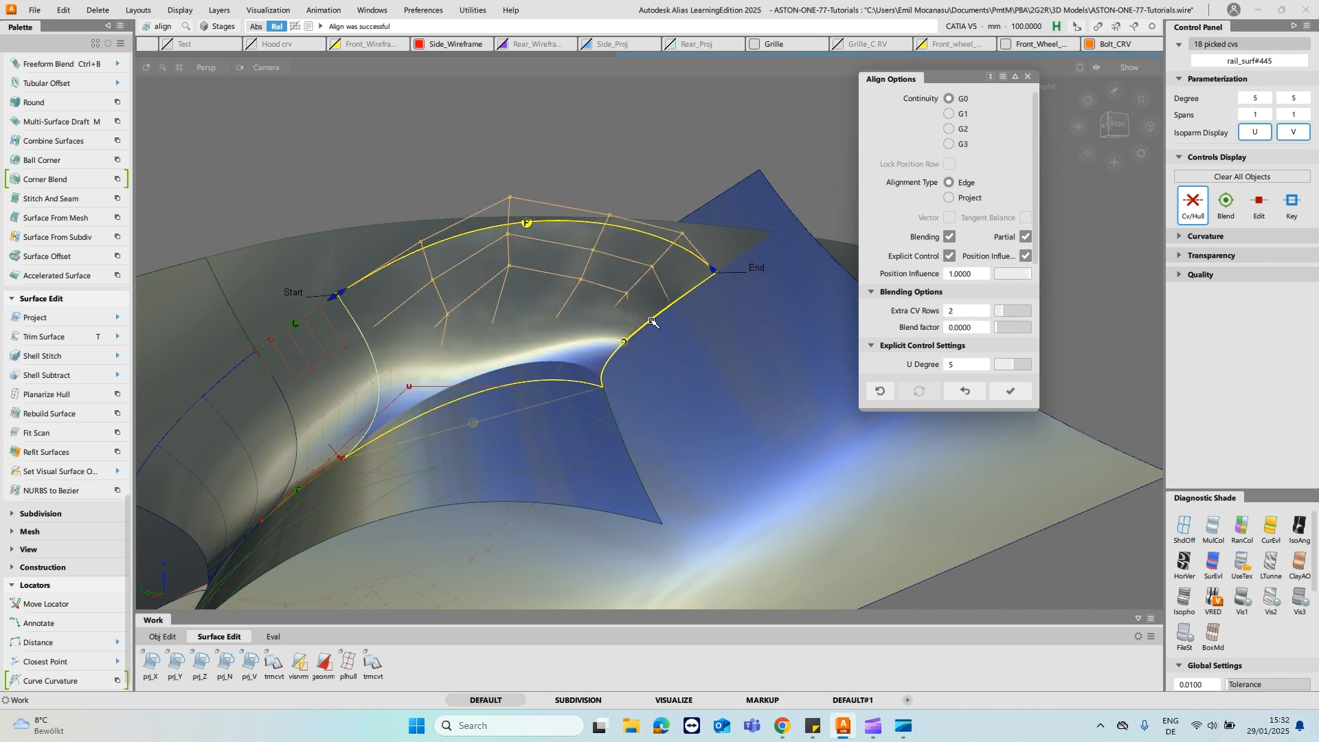
alt+shift+drag(662, 265, 739, 326)
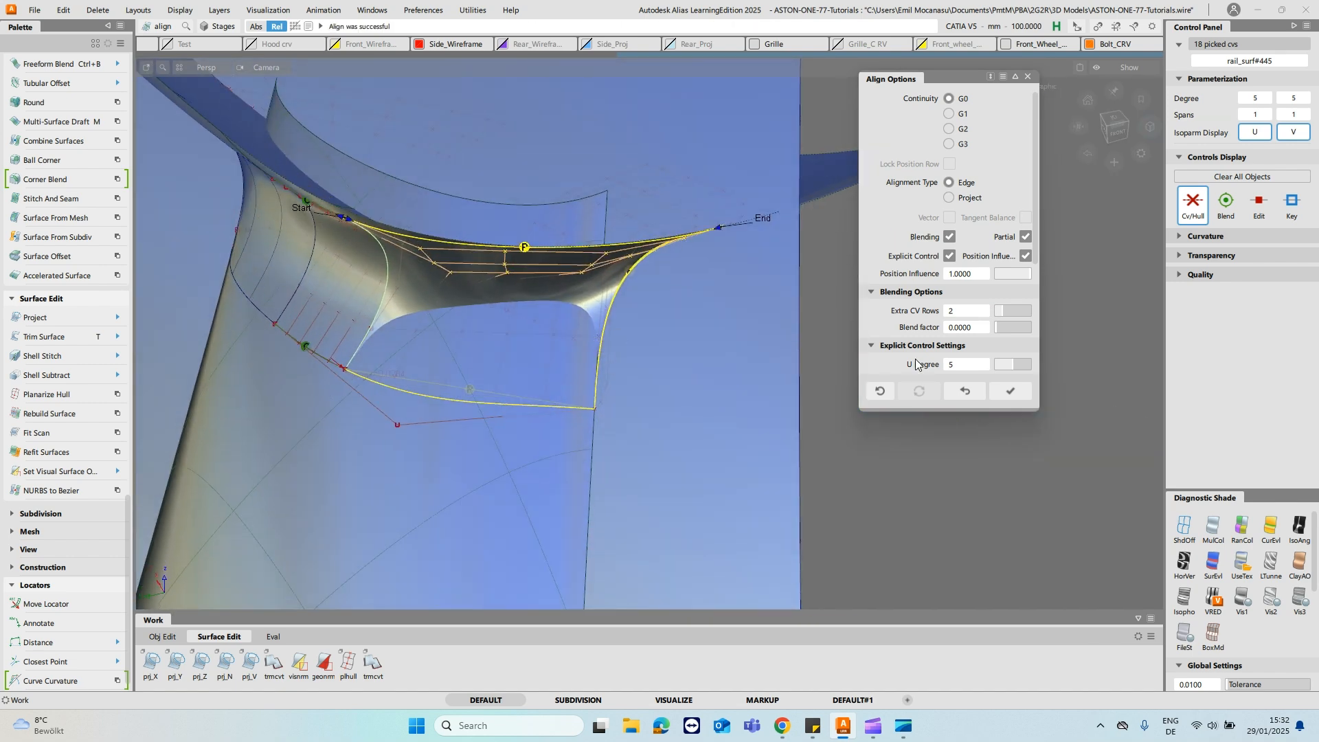
- Align the end surface's straight lower edge to the fitted curve below it with G0 continuity
ctrl+shift+drag(469, 332, 391, 385)
click(397, 389)
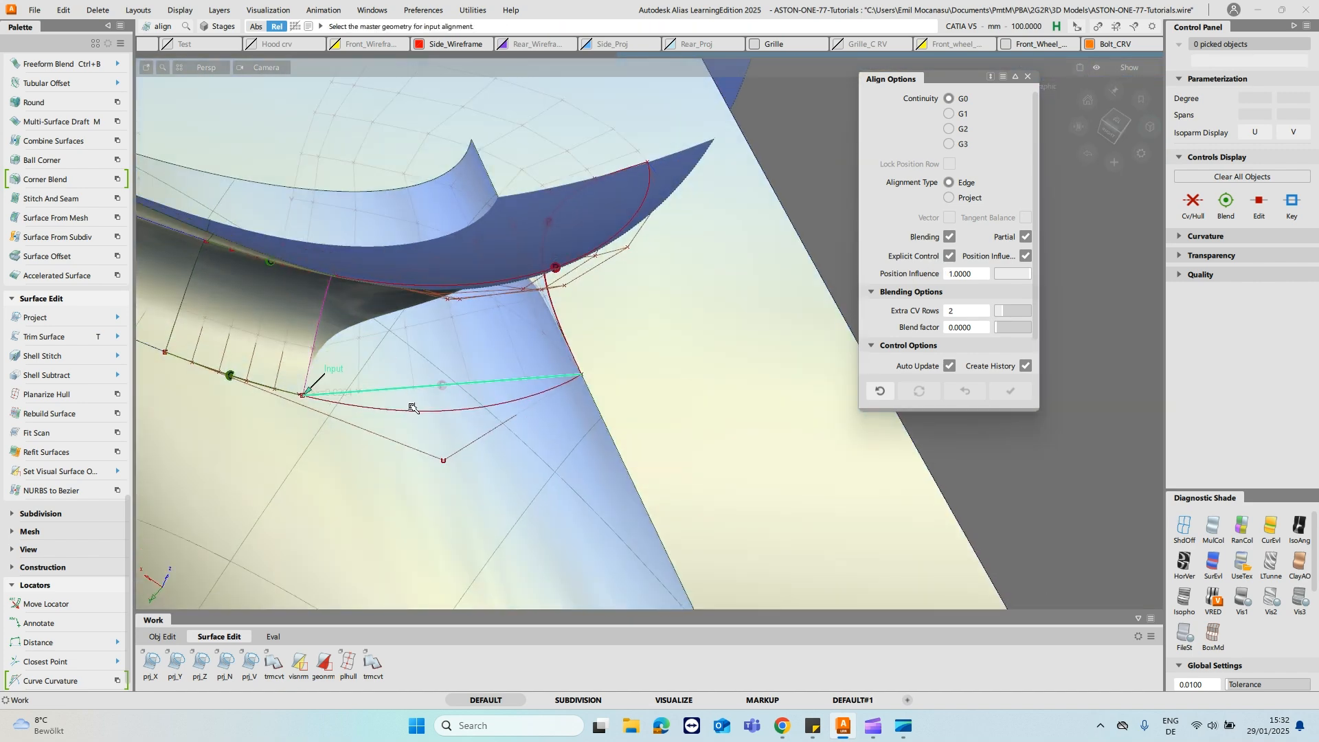
click(418, 413)
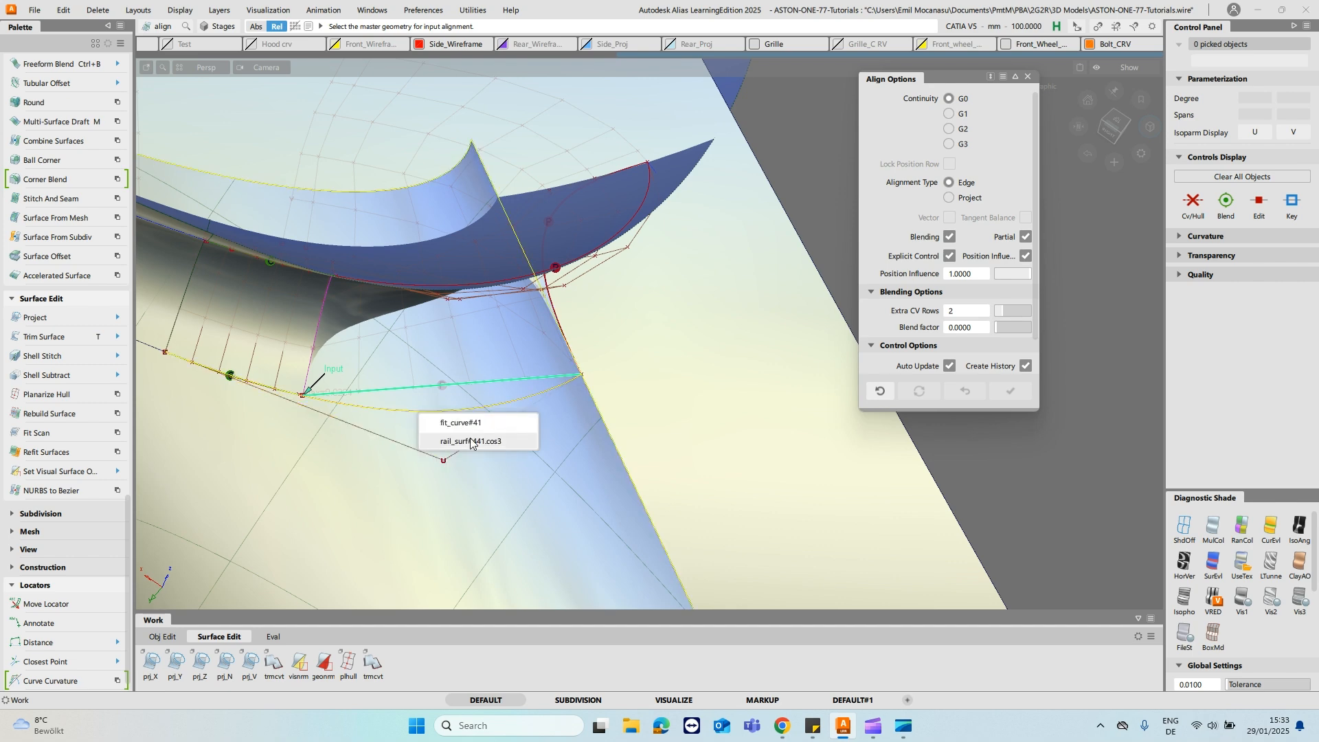
click(502, 424)
alt+shift+drag(502, 424, 472, 259)
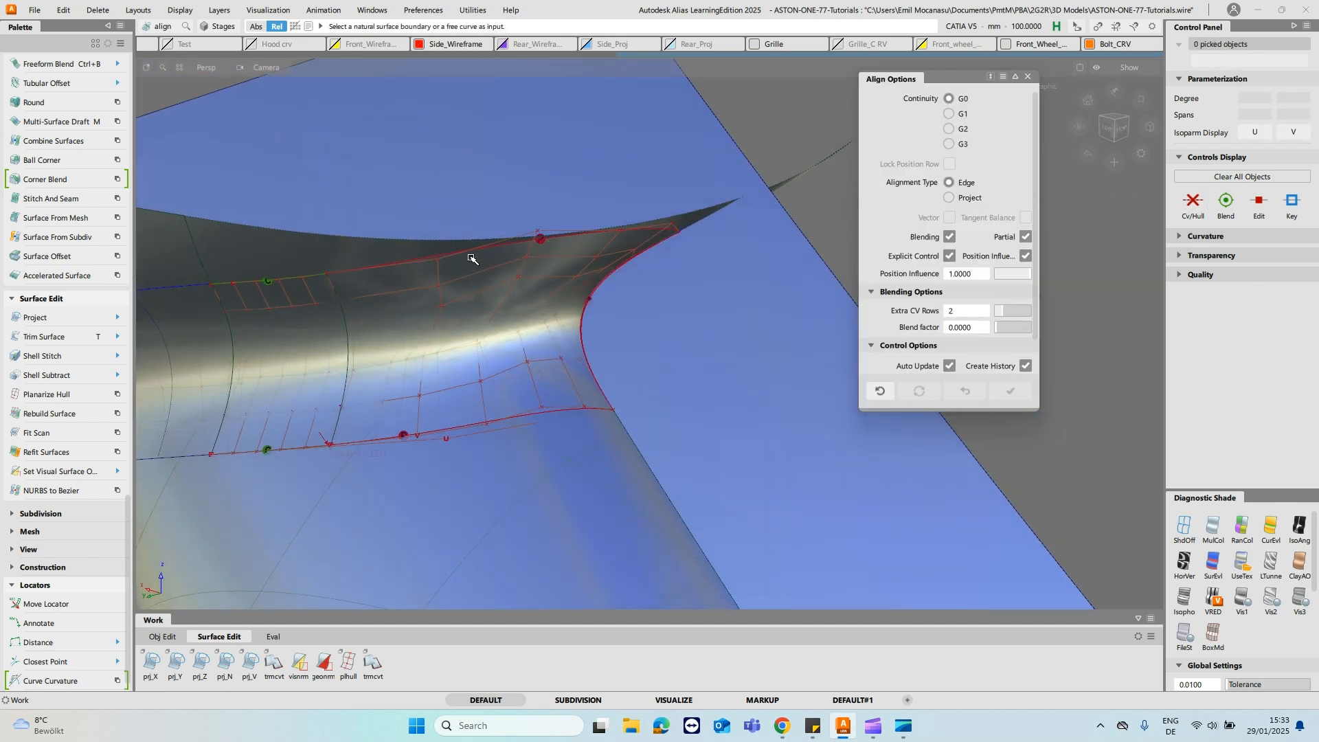
- Align the end surface's inner side edge to the adjoining fillet piece with G2 continuity and edge alignment, leaving Vector off
ctrl+shift+right_drag(474, 317, 421, 307)
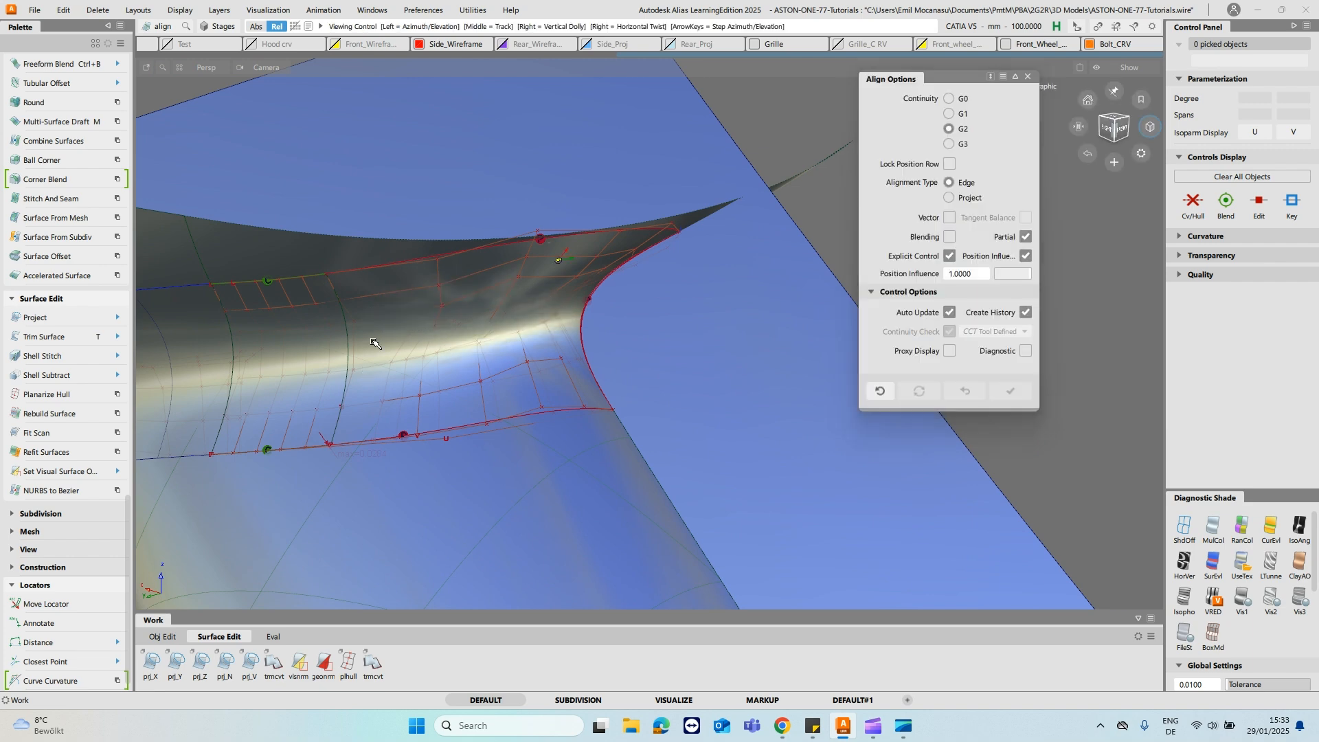
alt+shift+drag(364, 370, 388, 311)
click(349, 357)
key(Return)
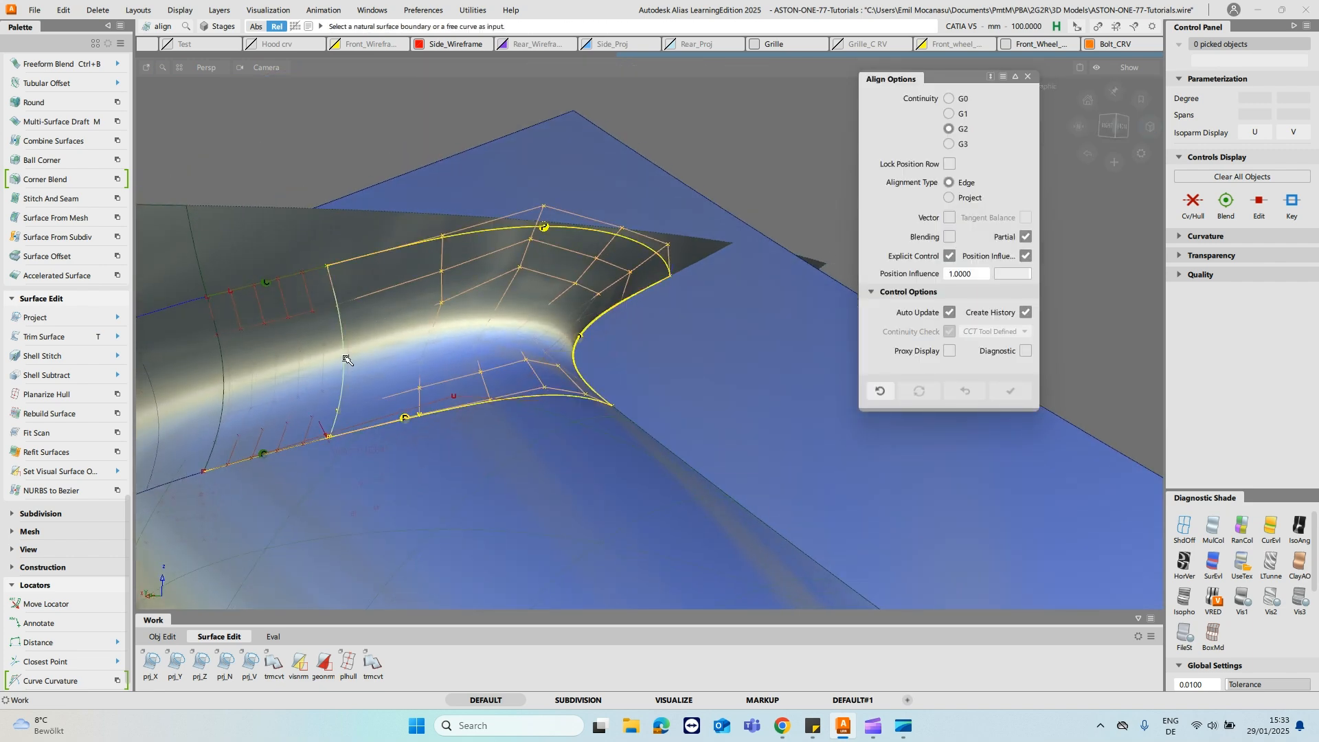
click(344, 358)
alt+shift+drag(540, 307, 561, 266)
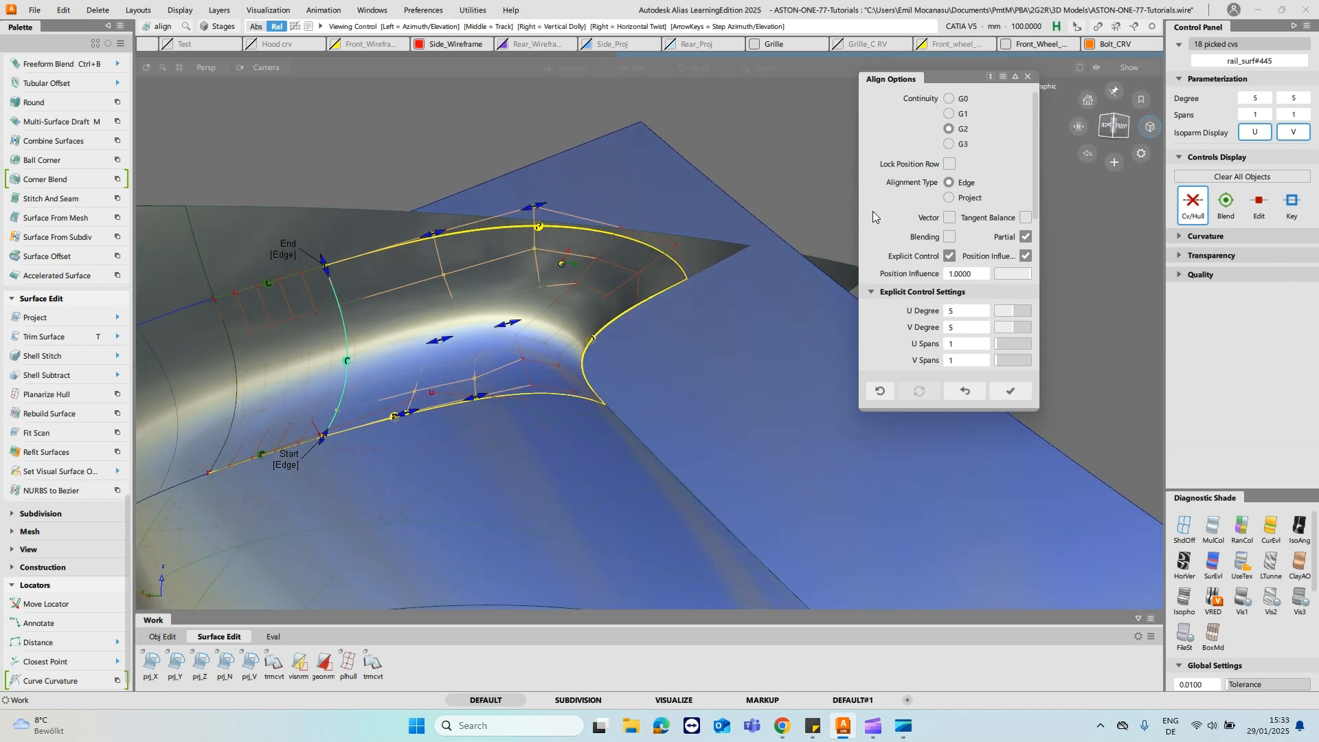
click(949, 218)
alt+shift+drag(596, 210, 621, 230)
click(949, 217)
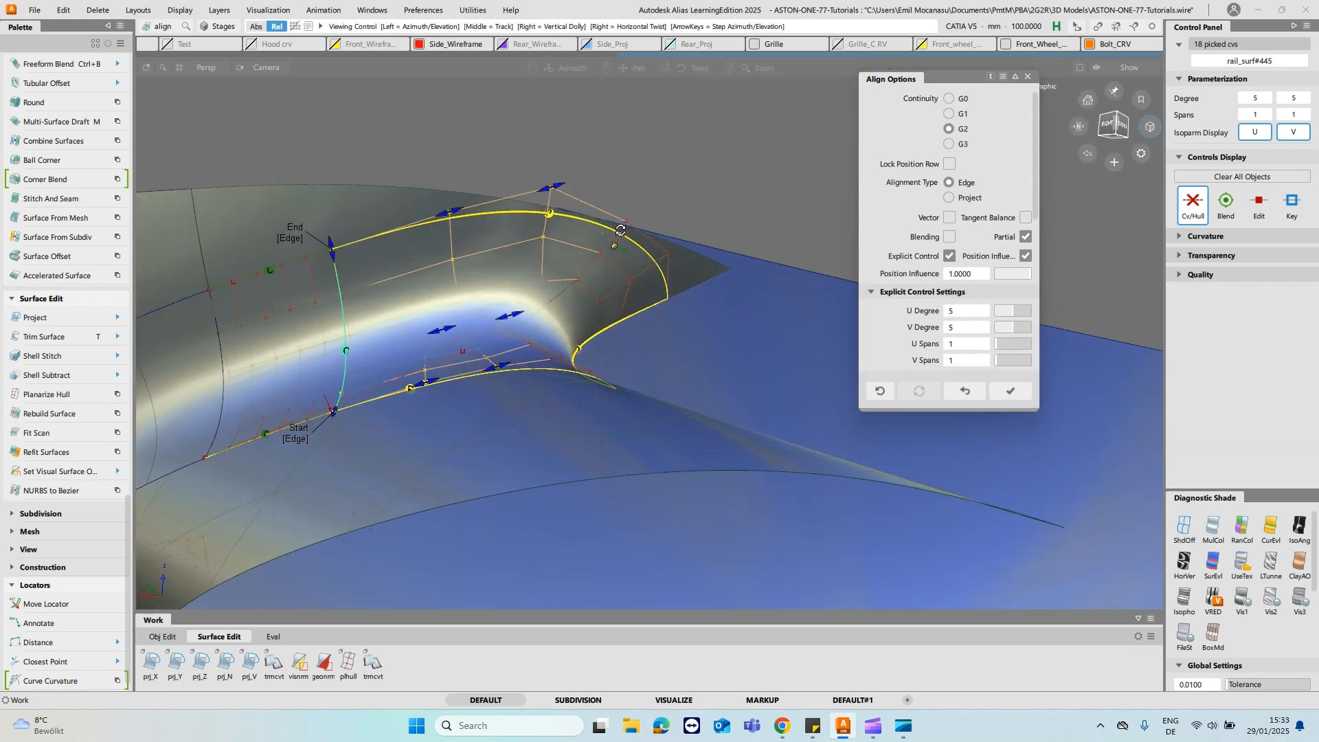
- Lower the Position Influence of the side edge's G2 alignment and inspect the end surface's hull
alt+shift+drag(389, 342, 836, 348)
drag(1025, 273, 704, 279)
alt+shift+drag(804, 310, 510, 288)
alt+shift+drag(434, 366, 533, 278)
ctrl+shift+drag(424, 278, 426, 311)
click(580, 318)
alt+shift+drag(695, 318, 588, 307)
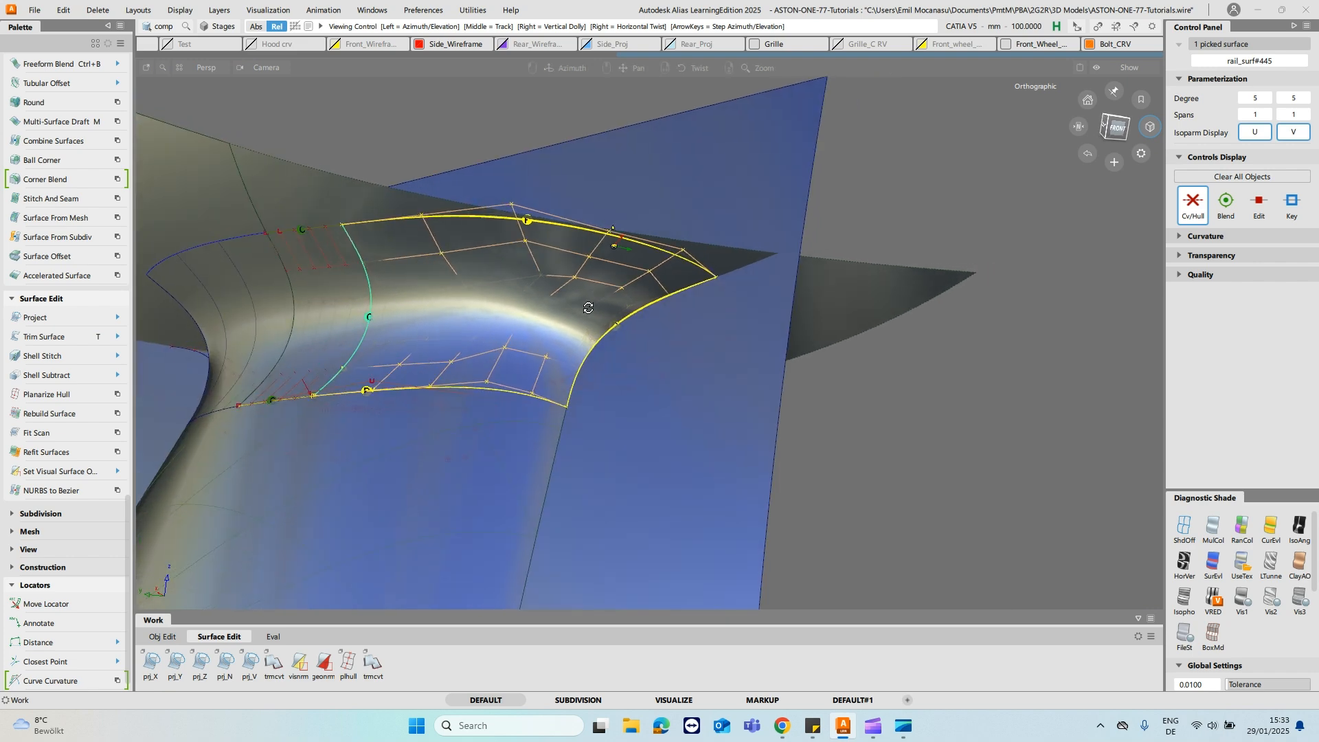
alt+shift+drag(688, 255, 677, 223)
ctrl+shift+right_drag(611, 219, 536, 230)
- Align the end surface's upper edge to the adjoining upper surface with G2 continuity and enable Vector
click(503, 198)
alt+shift+drag(509, 250, 393, 192)
mouse_move(474, 257)
ctrl+shift+right_down()
mouse_move(413, 258)
mouse_move(420, 244)
ctrl+shift+right_up()
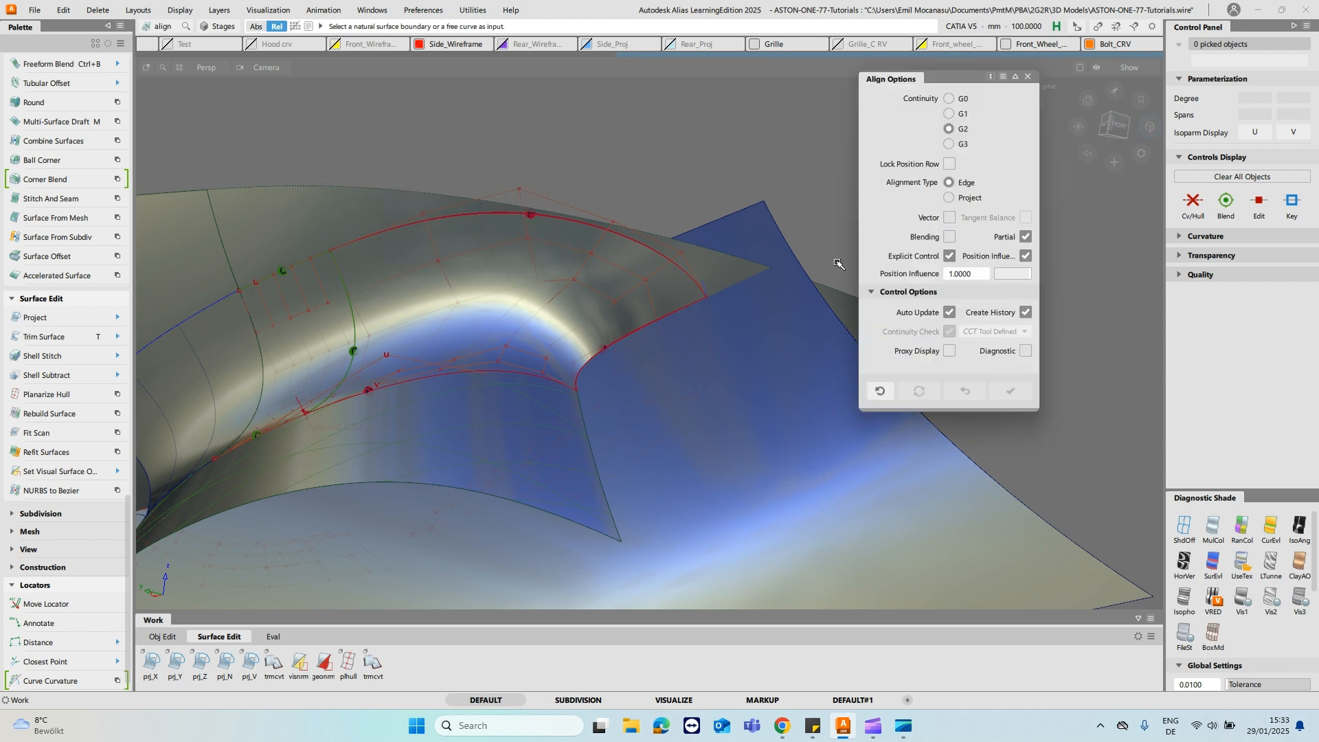
click(448, 216)
alt+shift+drag(499, 196, 986, 230)
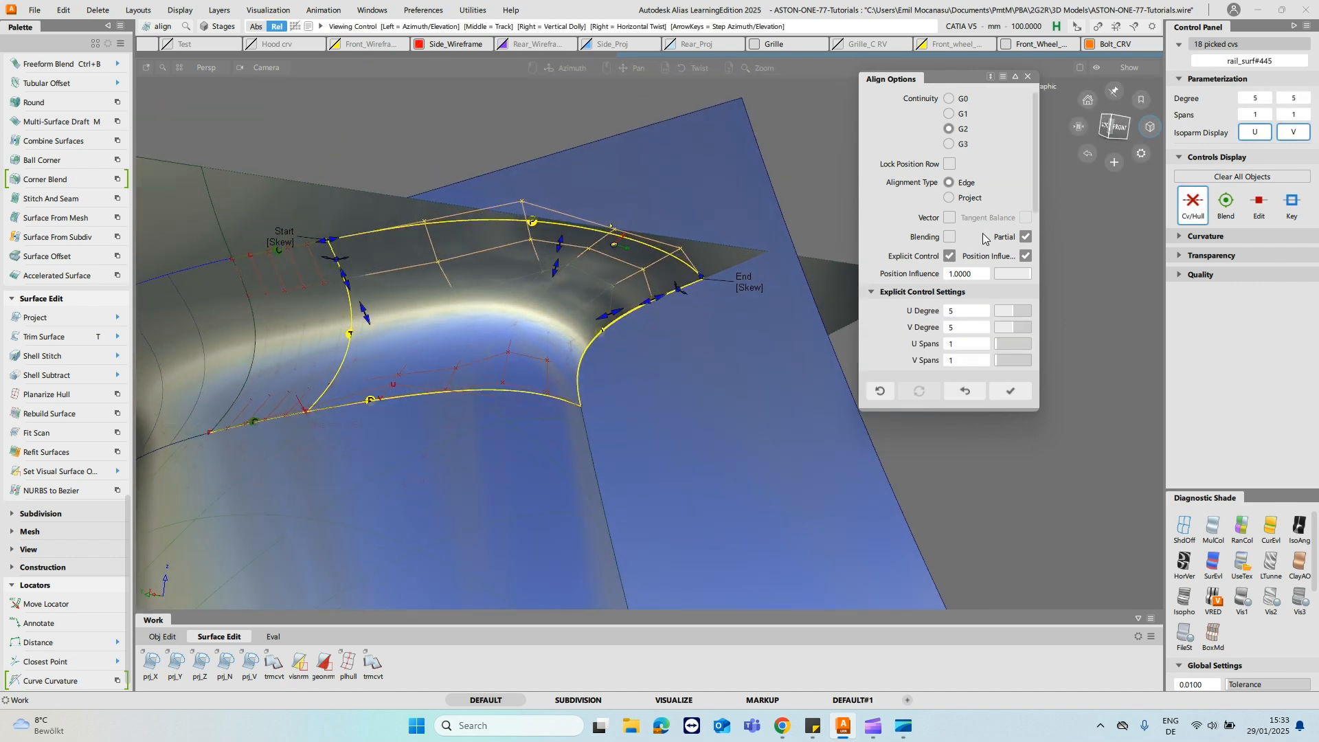
click(950, 217)
alt+shift+drag(722, 236, 553, 223)
- Align the end surface's lower edge to the adjoining lower surface with G2 continuity and enable Vector
alt+shift+drag(603, 281, 539, 315)
ctrl+shift+drag(539, 315, 542, 276)
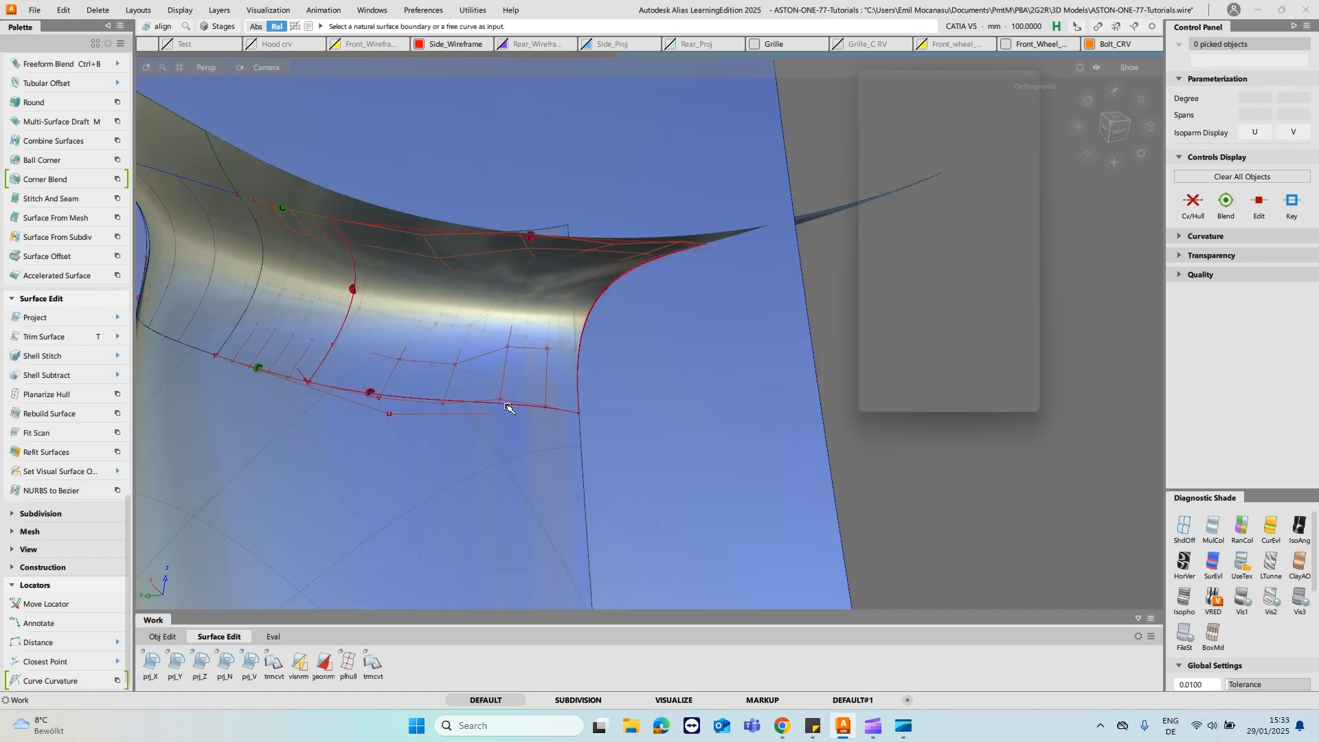
click(510, 406)
alt+shift+drag(642, 385, 602, 322)
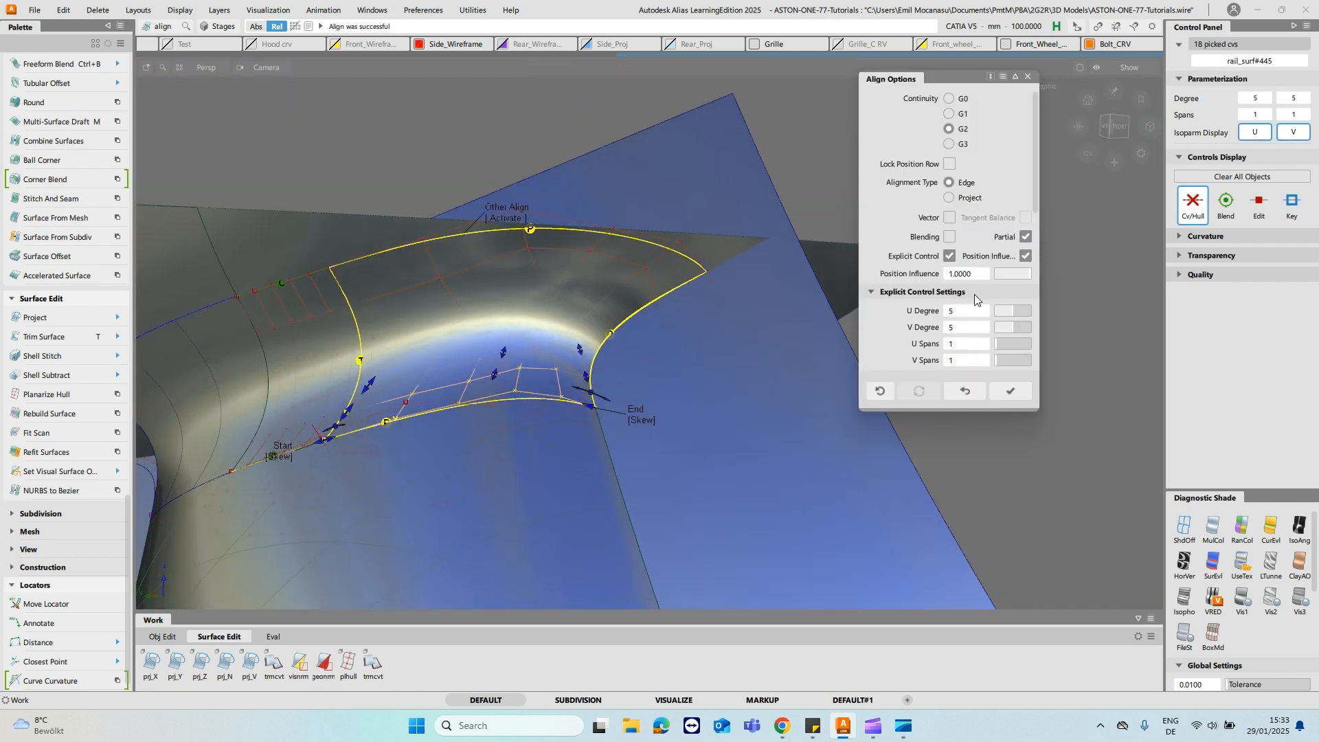
click(950, 218)
alt+shift+drag(520, 313, 511, 318)
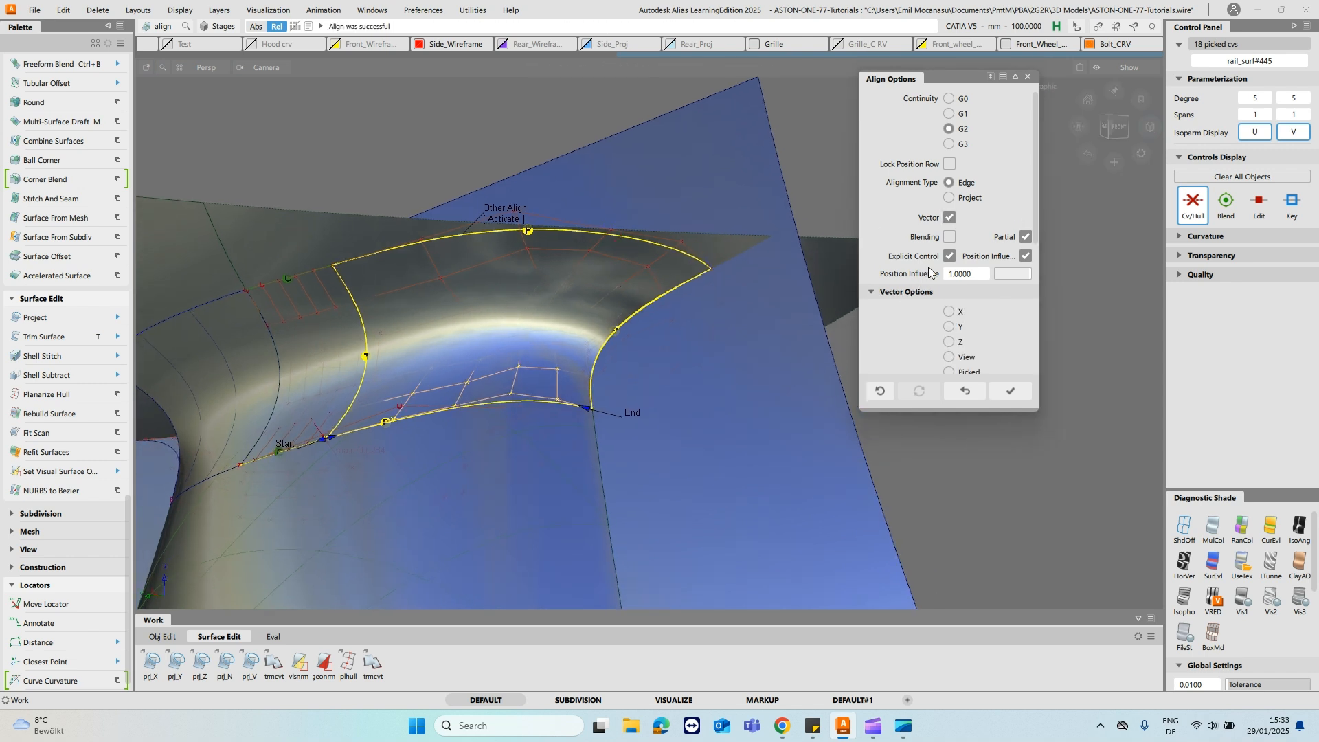
- Set the lower edge alignment's Position Influence to 0.0000 and its U Spans to 2, and accept the alignment
drag(1024, 274, 757, 294)
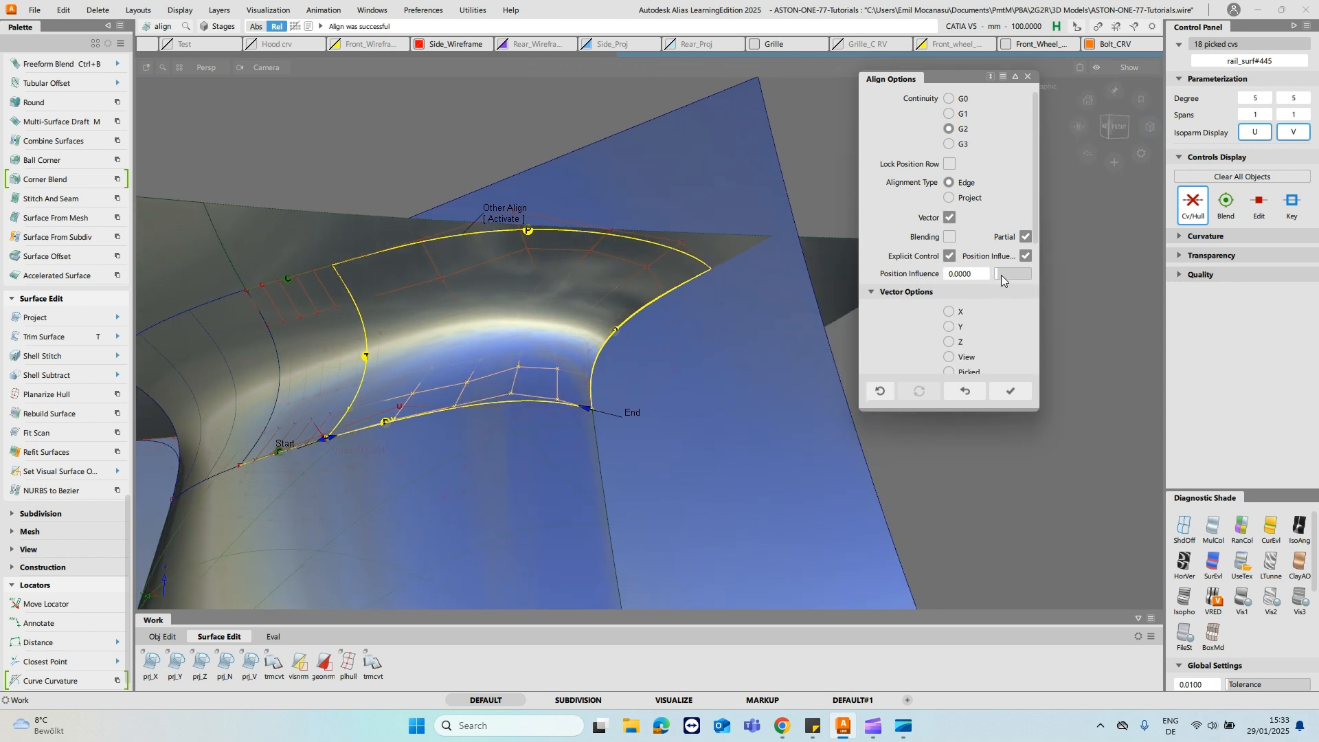
scroll(1000, 274, down, 6)
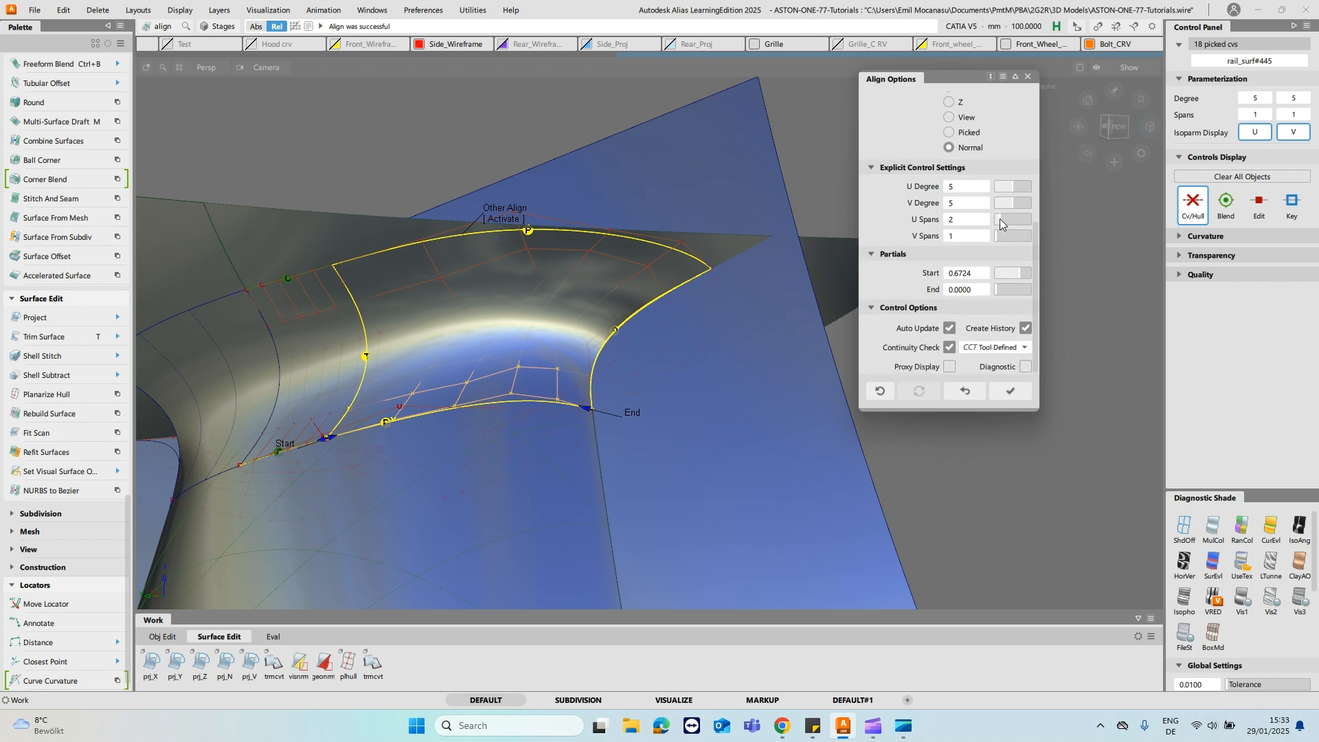
drag(1000, 219, 997, 222)
alt+shift+drag(594, 336, 602, 276)
alt+shift+drag(445, 479, 537, 272)
key(space)
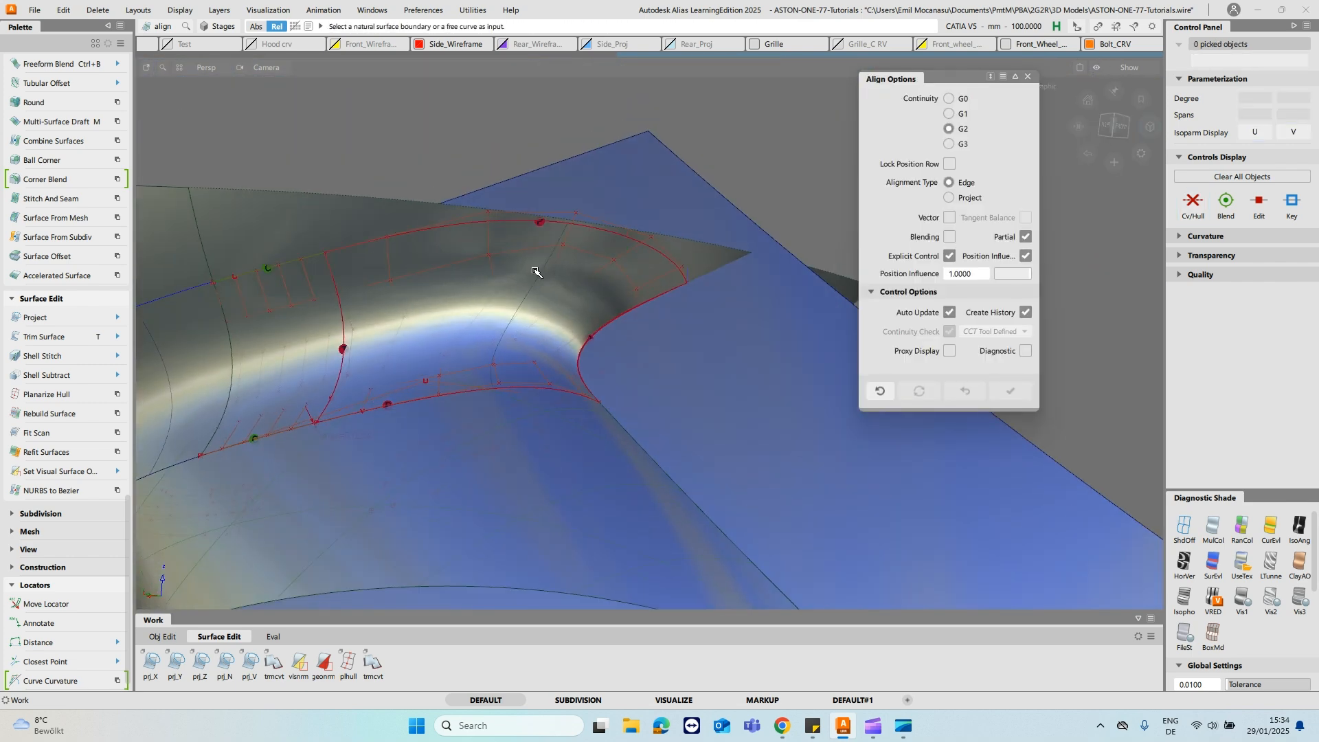
- Show the whole stalk assembly and delete all locators
scroll(536, 272, down, 5)
alt+shift+drag(607, 247, 23, 280)
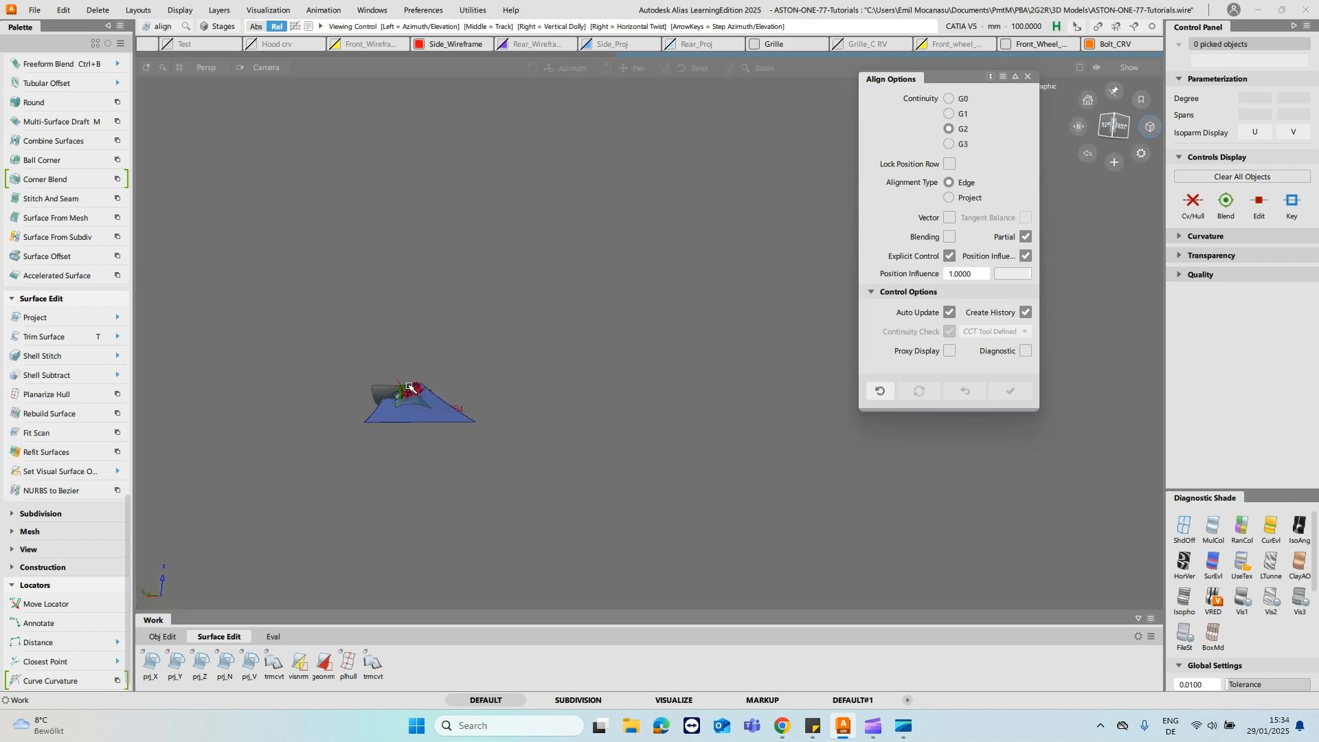
alt+shift+right_drag(459, 496, 476, 283)
alt+shift+drag(477, 283, 386, 377)
ctrl+shift+right_click(438, 283)
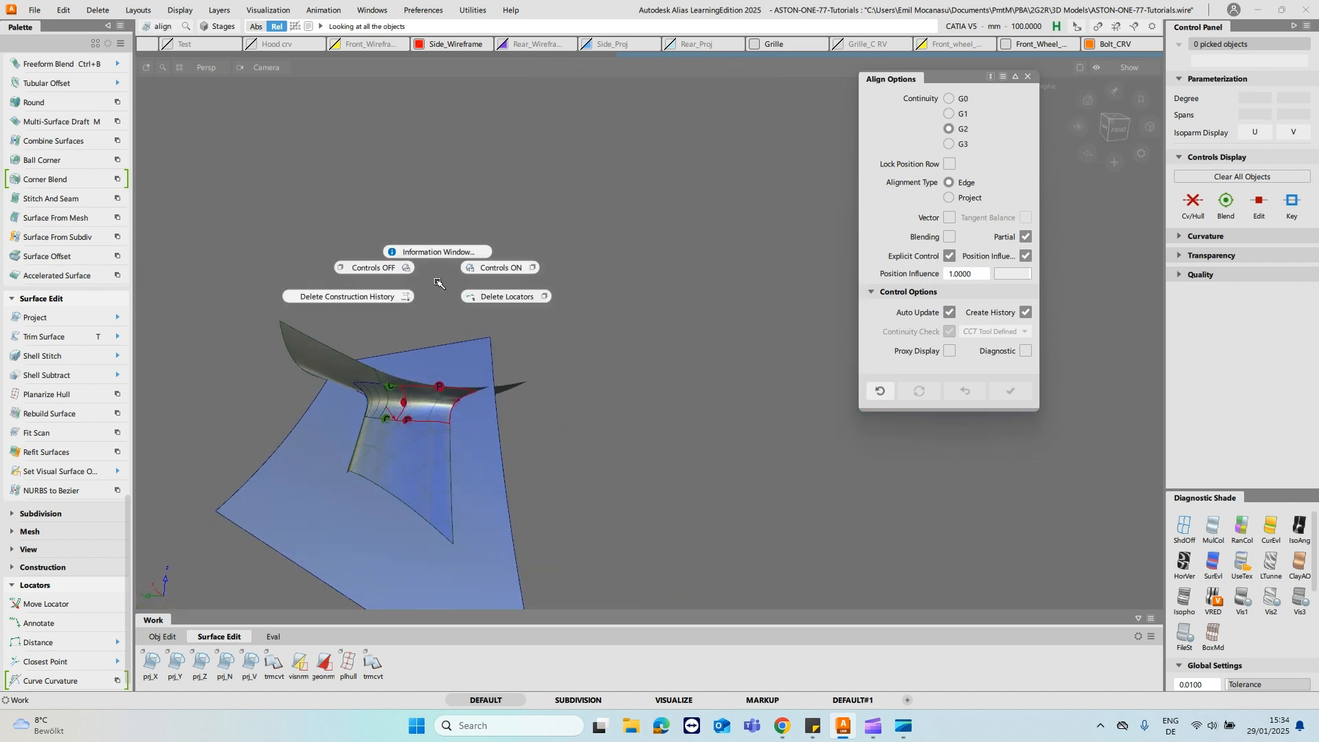
ctrl+shift+right_drag(525, 294, 528, 296)
- Fit a degree 3, single-span curve to the upper boundary of the fillet piece beside the open gap
alt+shift+drag(668, 354, 460, 336)
ctrl+shift+drag(412, 292, 415, 328)
click(430, 353)
alt+shift+middle_drag(453, 433, 511, 365)
click(1186, 527)
mouse_move(790, 331)
alt+shift+mouse_down()
mouse_move(681, 311)
mouse_move(365, 319)
mouse_move(352, 242)
mouse_move(430, 330)
mouse_move(657, 326)
mouse_move(786, 286)
mouse_move(576, 320)
alt+shift+mouse_up()
alt+shift+drag(674, 359, 656, 263)
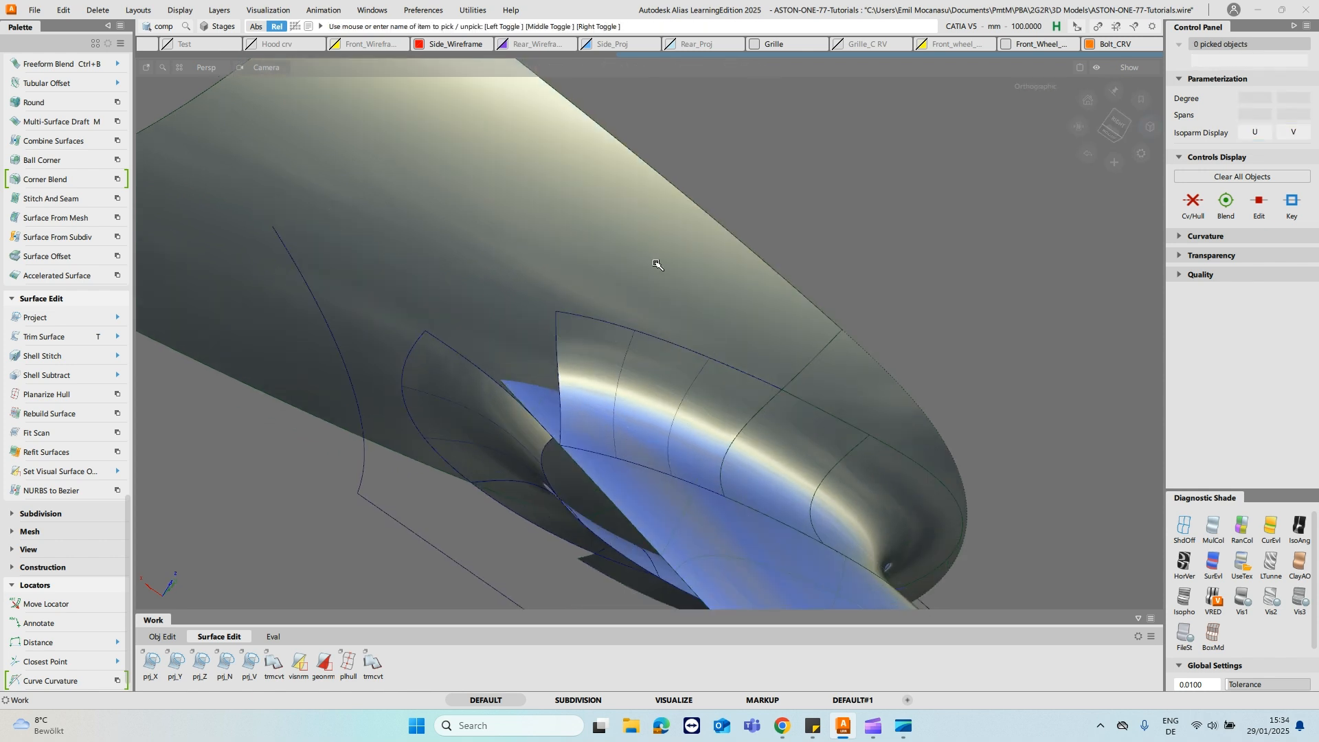
click(603, 326)
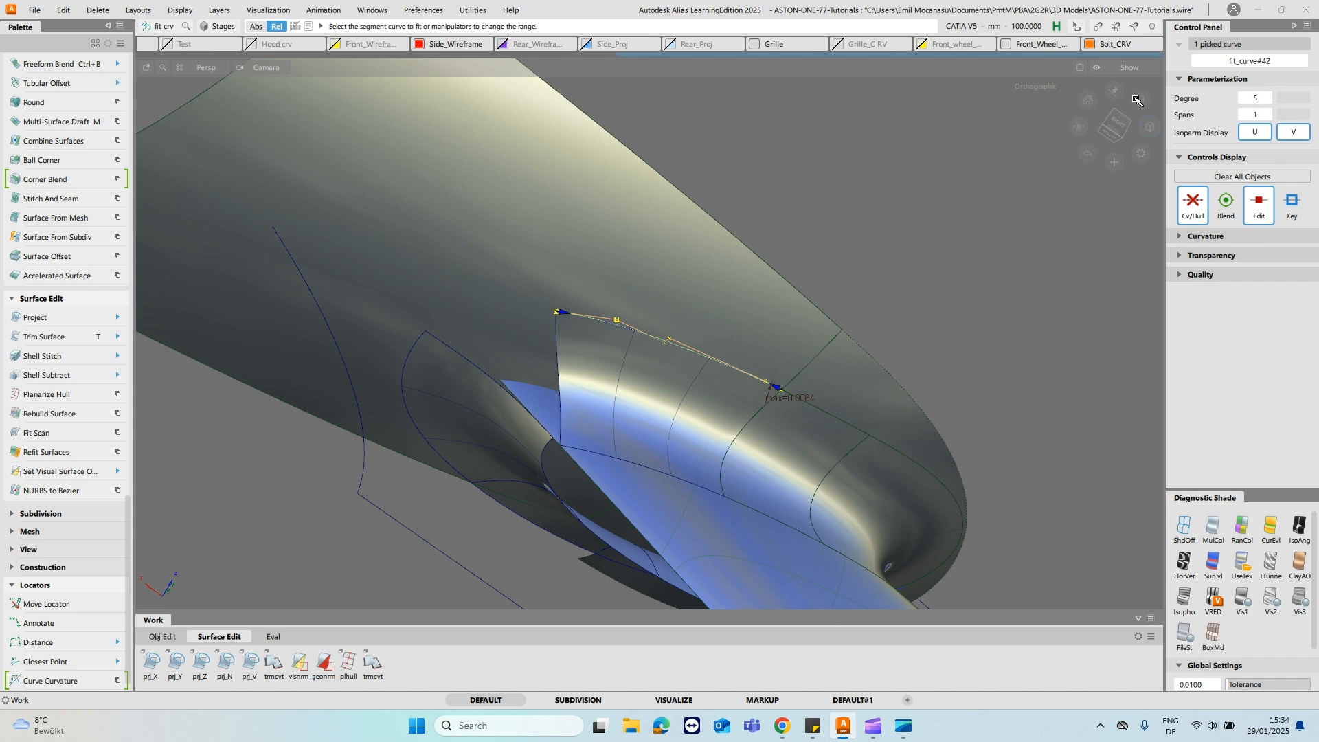
click(1243, 97)
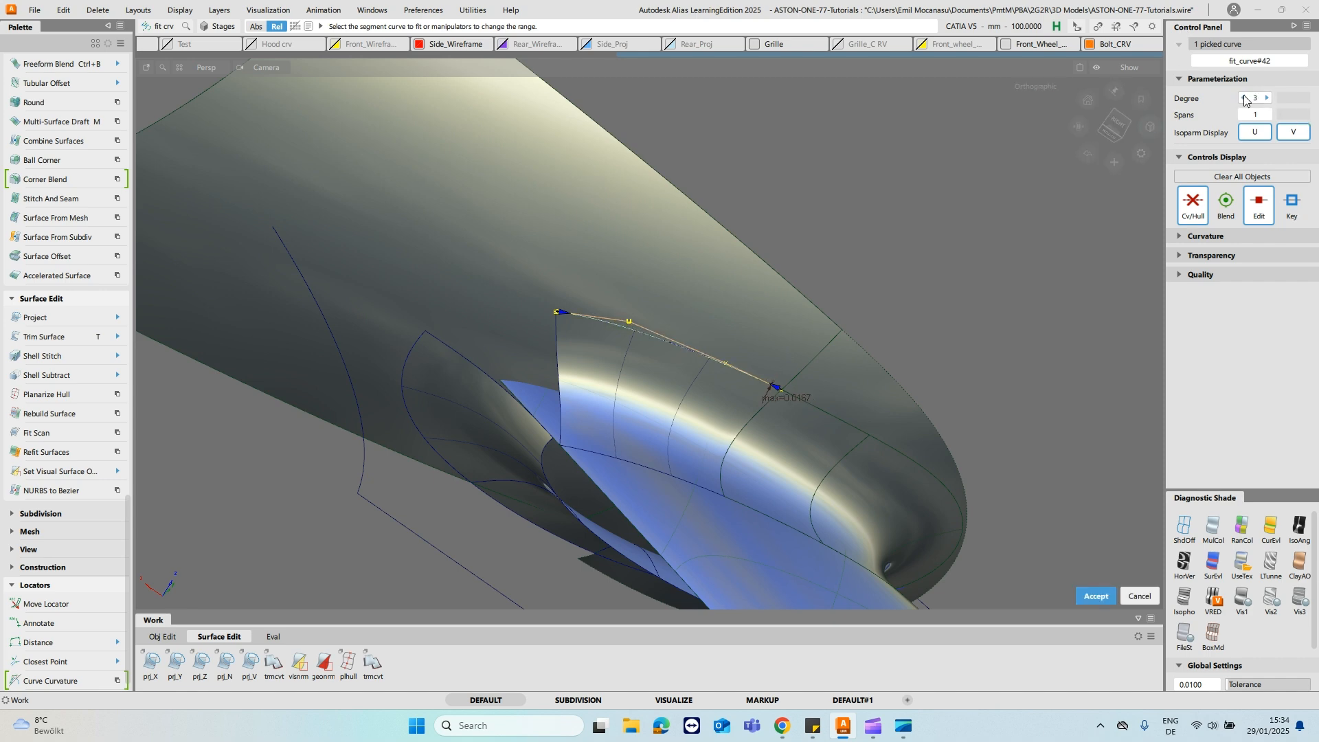
- Extend the fitted curve about 17.6 mm past the fillet's open end and move its end CV onto the opposite fillet's corner
key(shift+alt)
alt+shift+drag(659, 268, 577, 278)
click(575, 322)
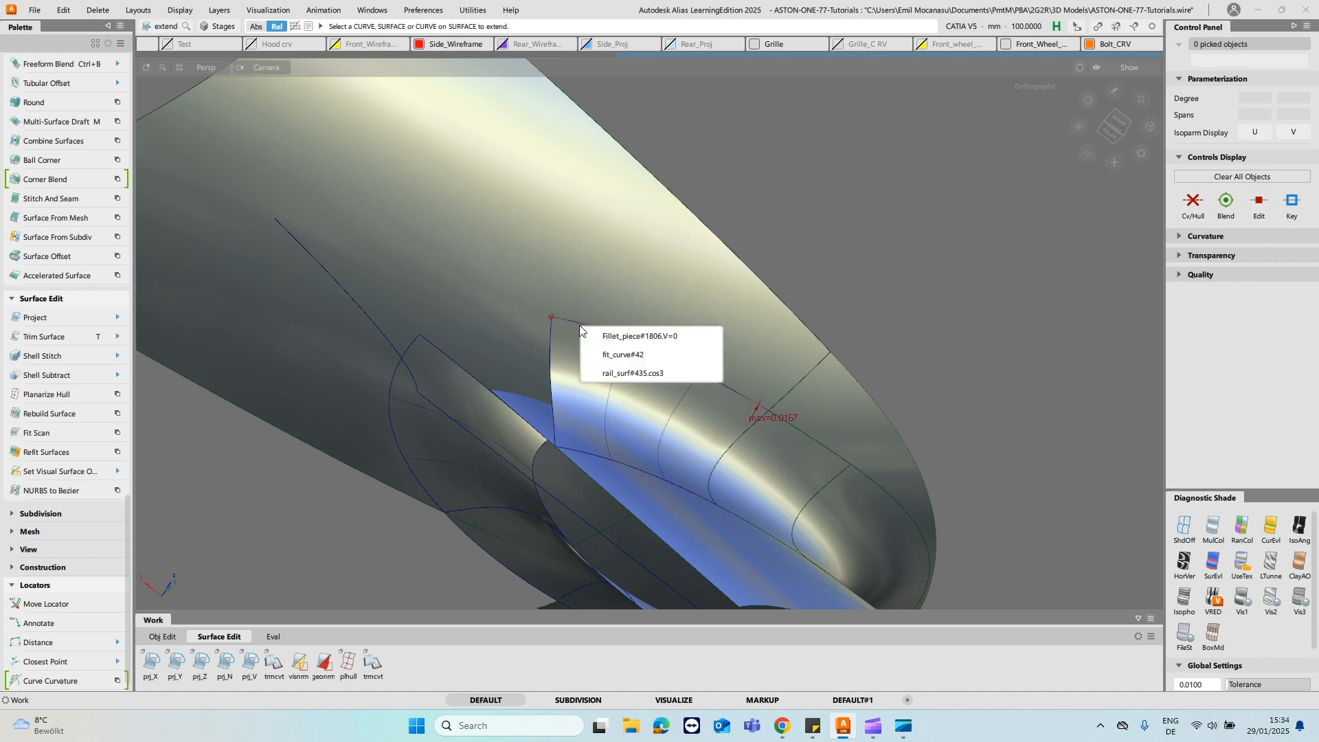
click(628, 359)
key(Return)
click(503, 354)
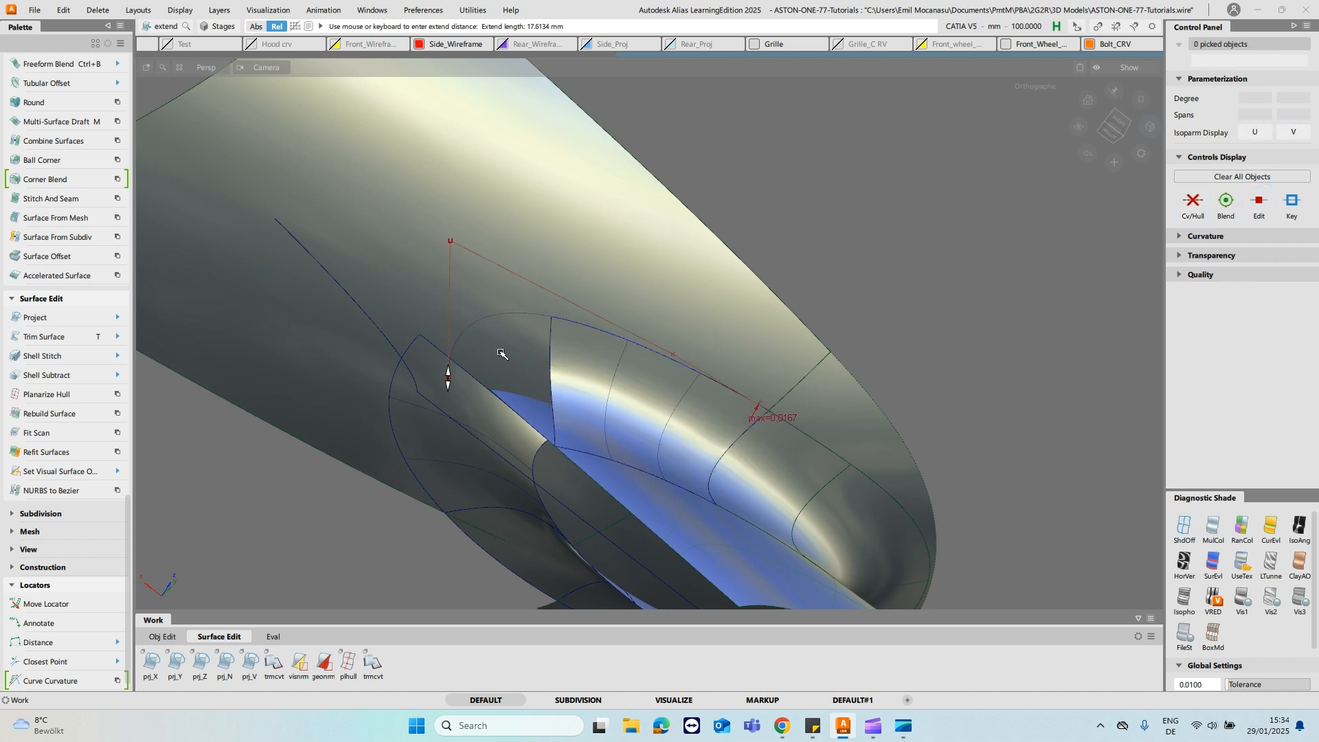
click(467, 395)
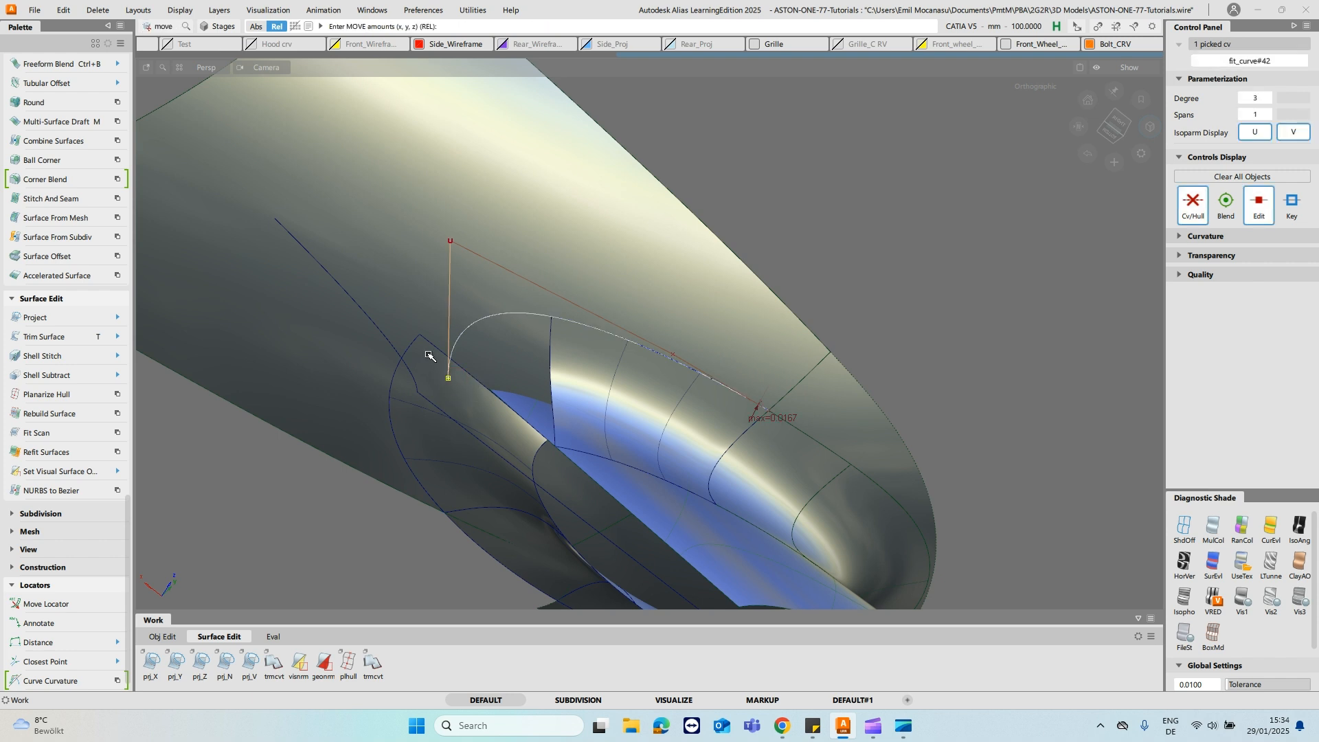
ctrl+alt+drag(437, 349, 514, 260)
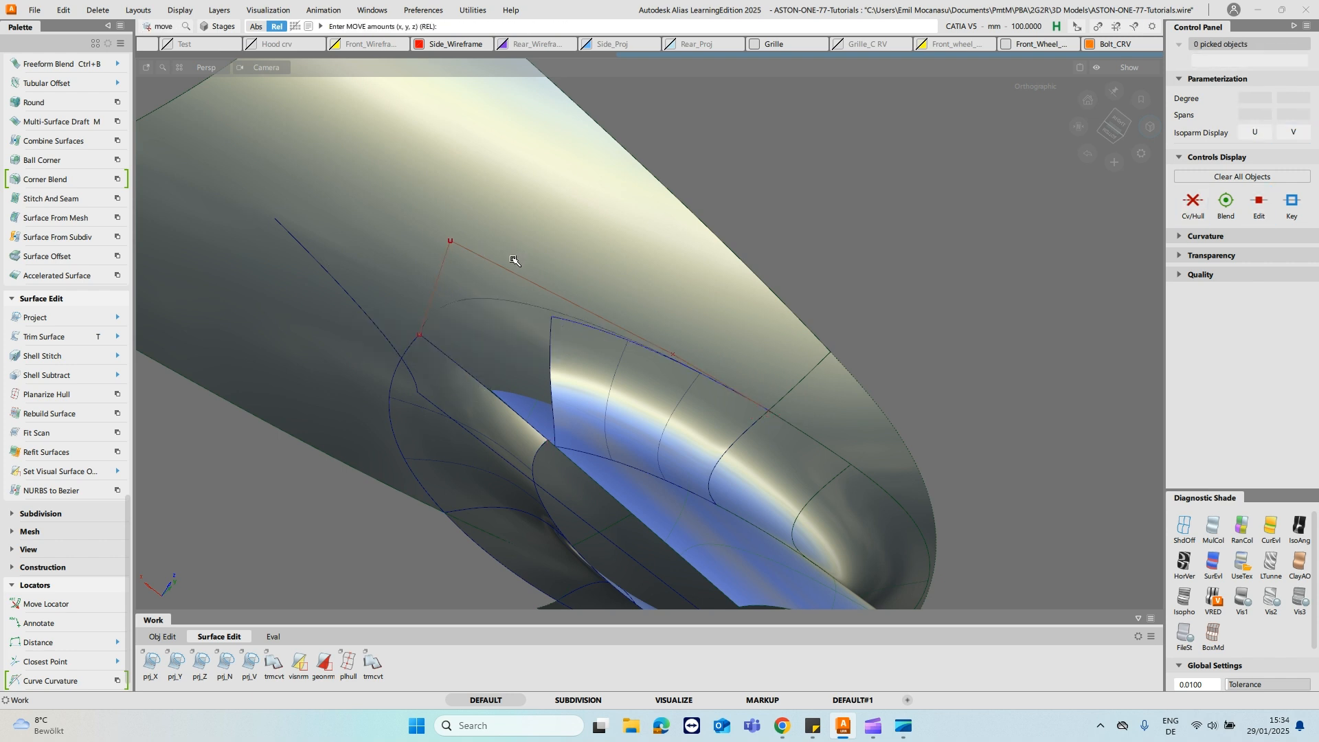
ctrl+shift+drag(408, 352, 362, 337)
- Align the fitted curve to the neighbouring fillet piece's upper edge with G2 continuity and adjust its Curvature Scale to about 3.5
click(594, 323)
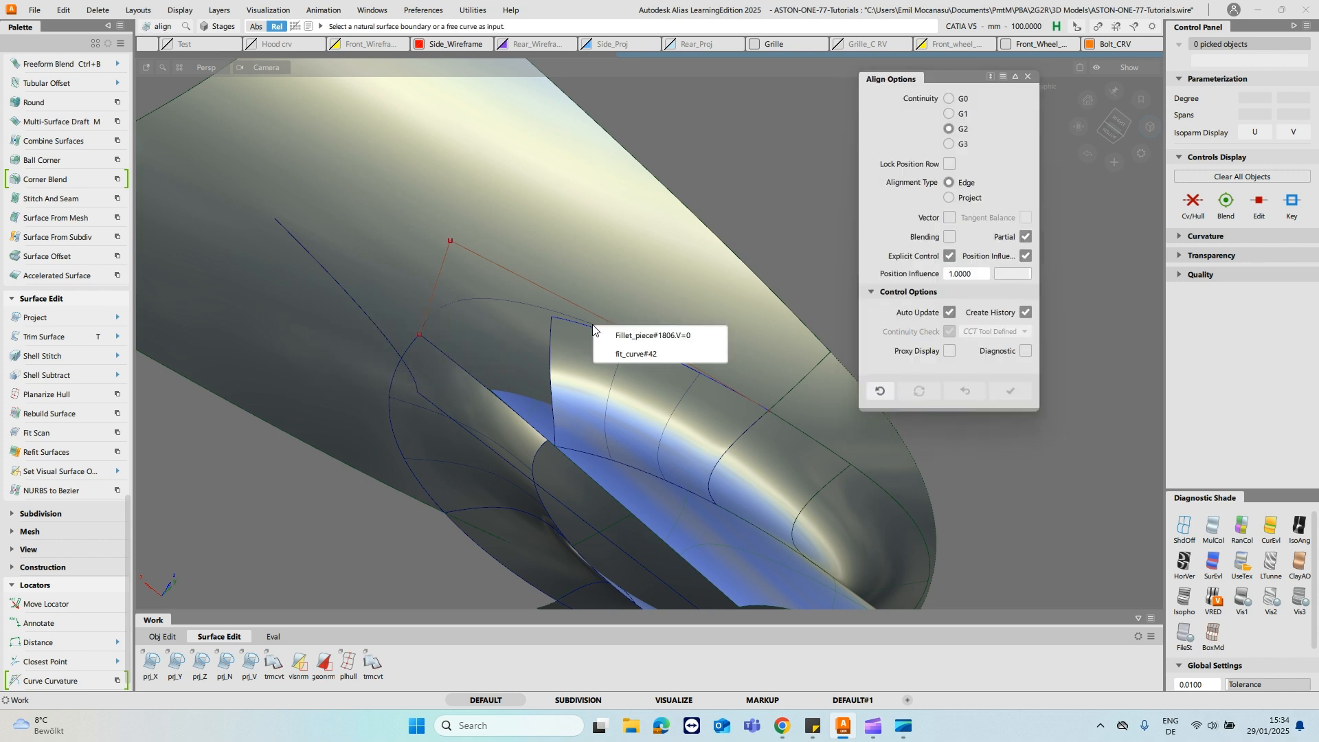
click(638, 357)
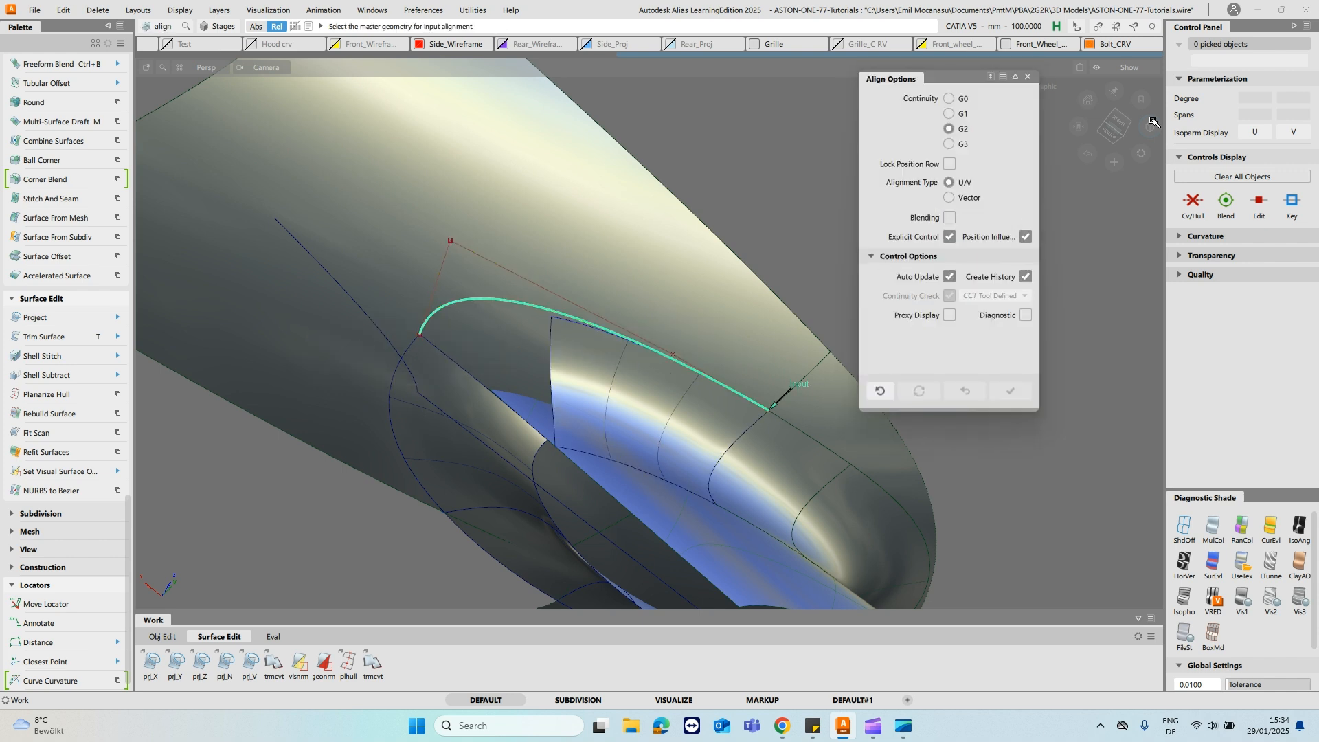
click(789, 418)
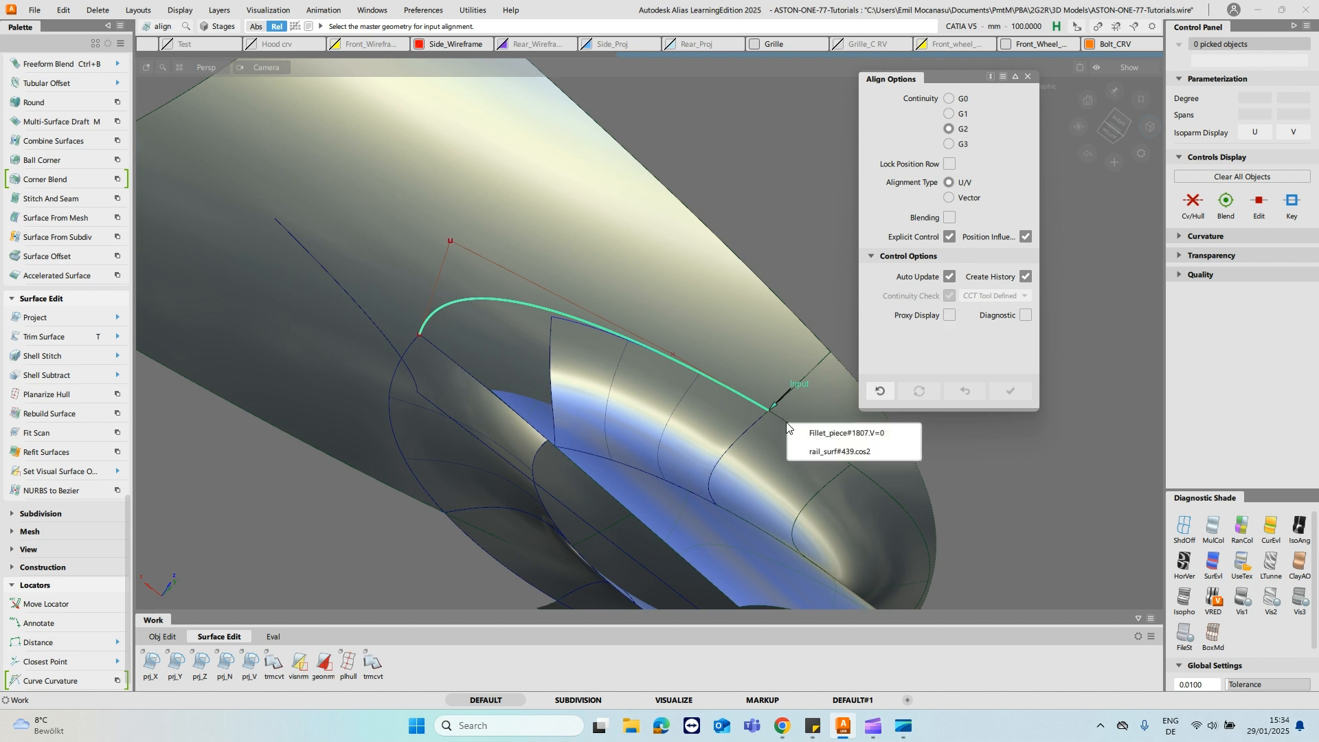
click(818, 433)
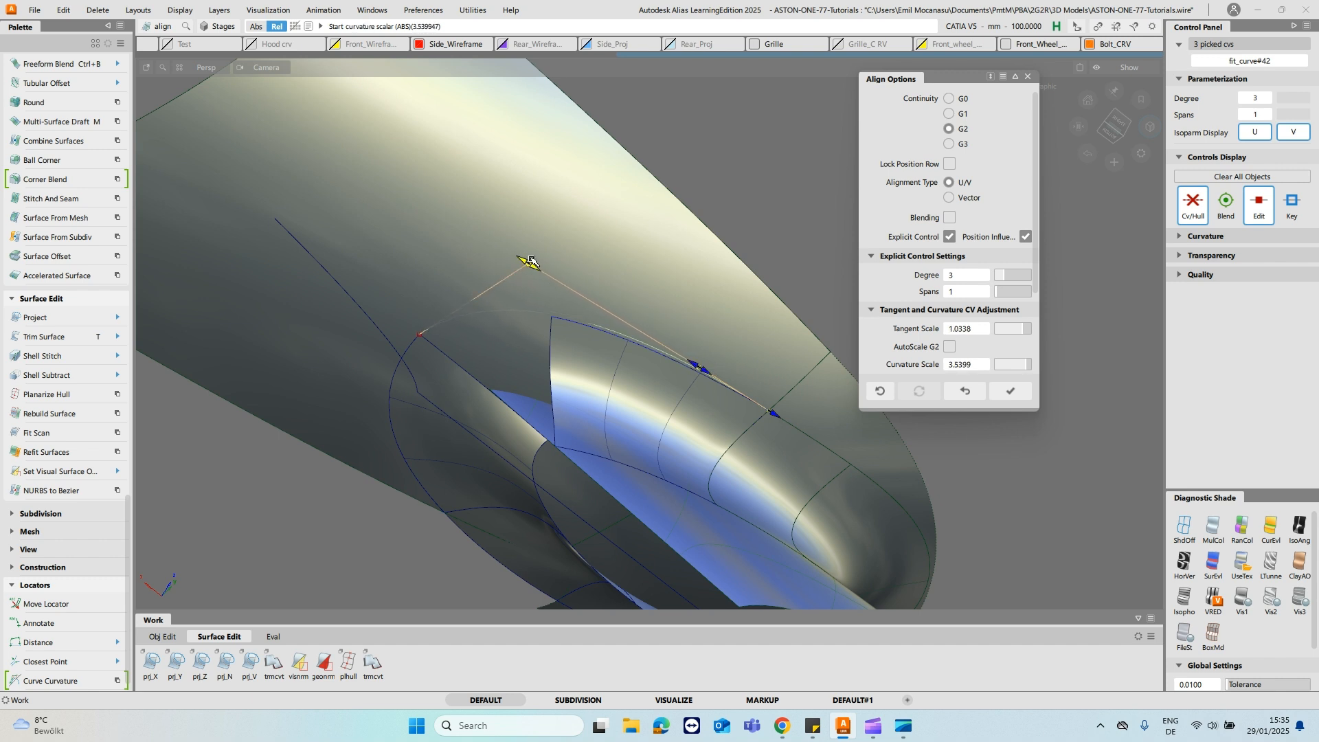
ctrl+shift+drag(627, 280, 627, 250)
ctrl+shift+drag(595, 332, 538, 316)
- Delete the curve-on-surface along the fillet's upper edge and project the aligned curve onto the large upper surface along a vector
click(616, 340)
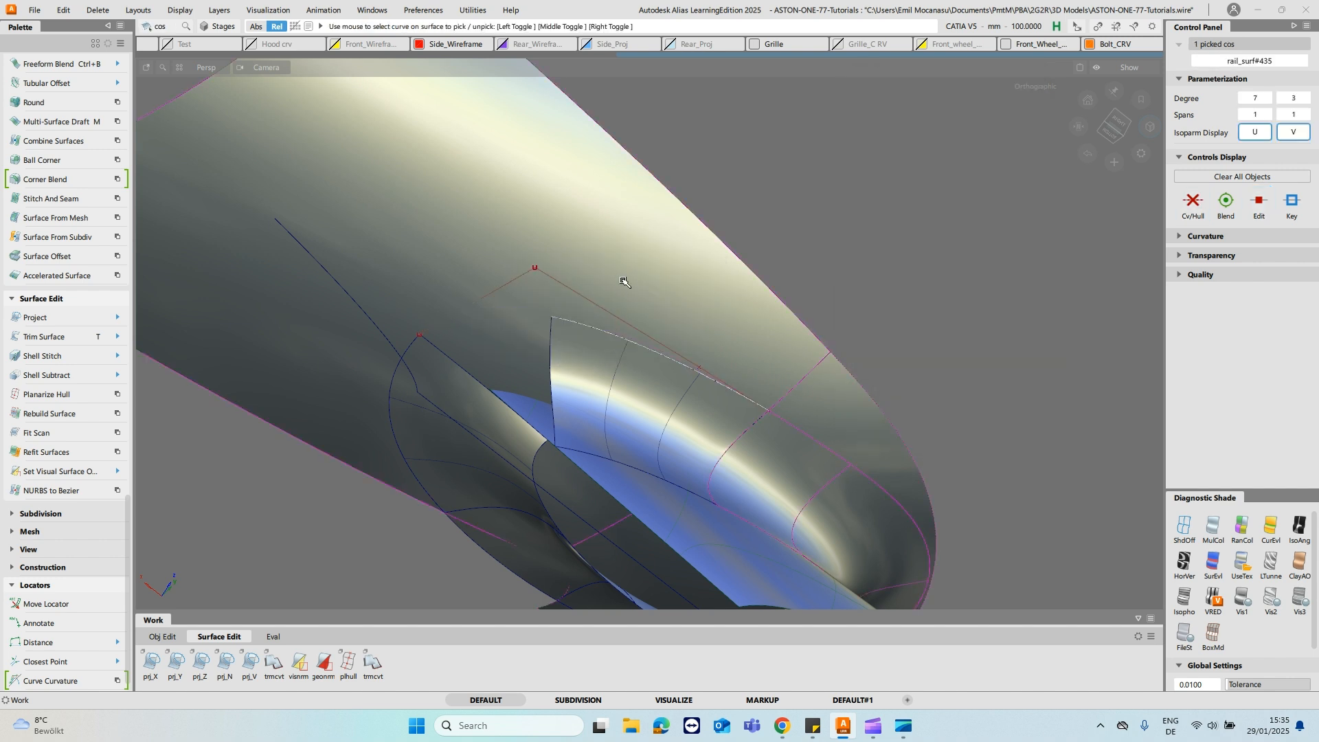
key(Delete)
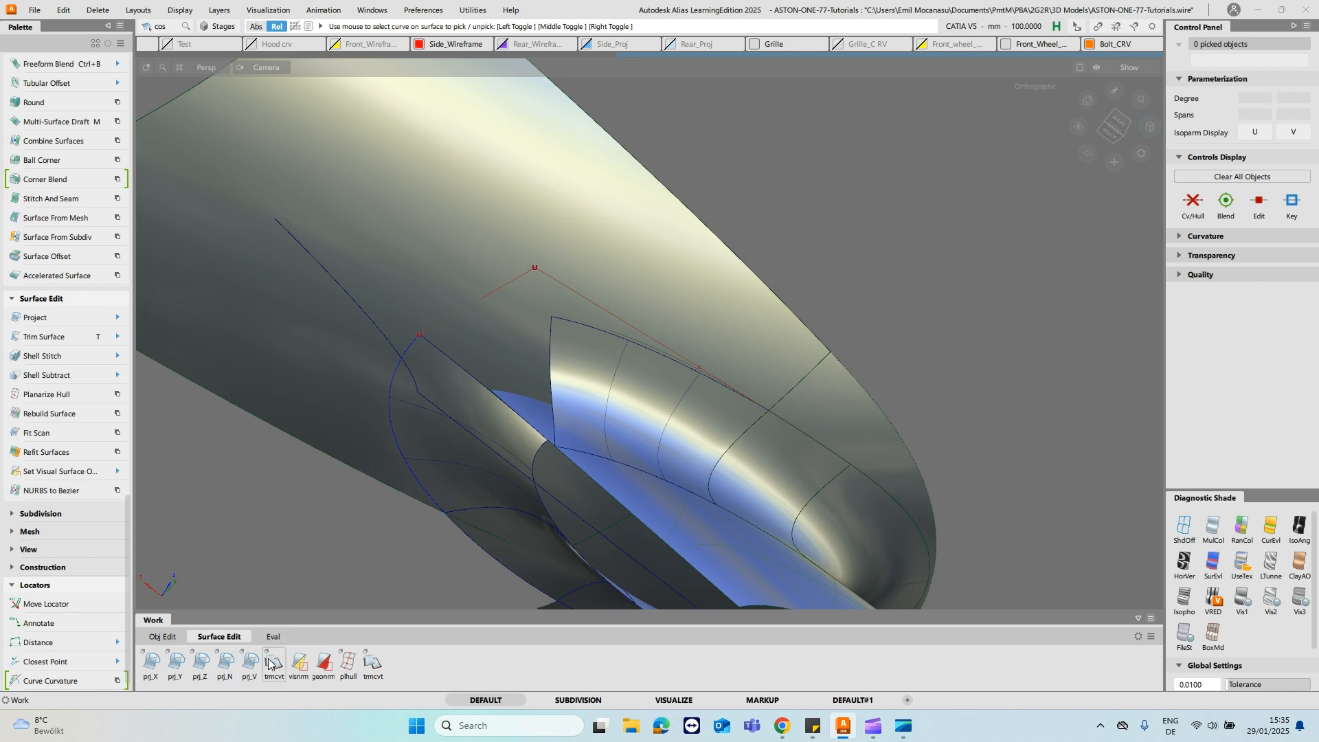
click(673, 203)
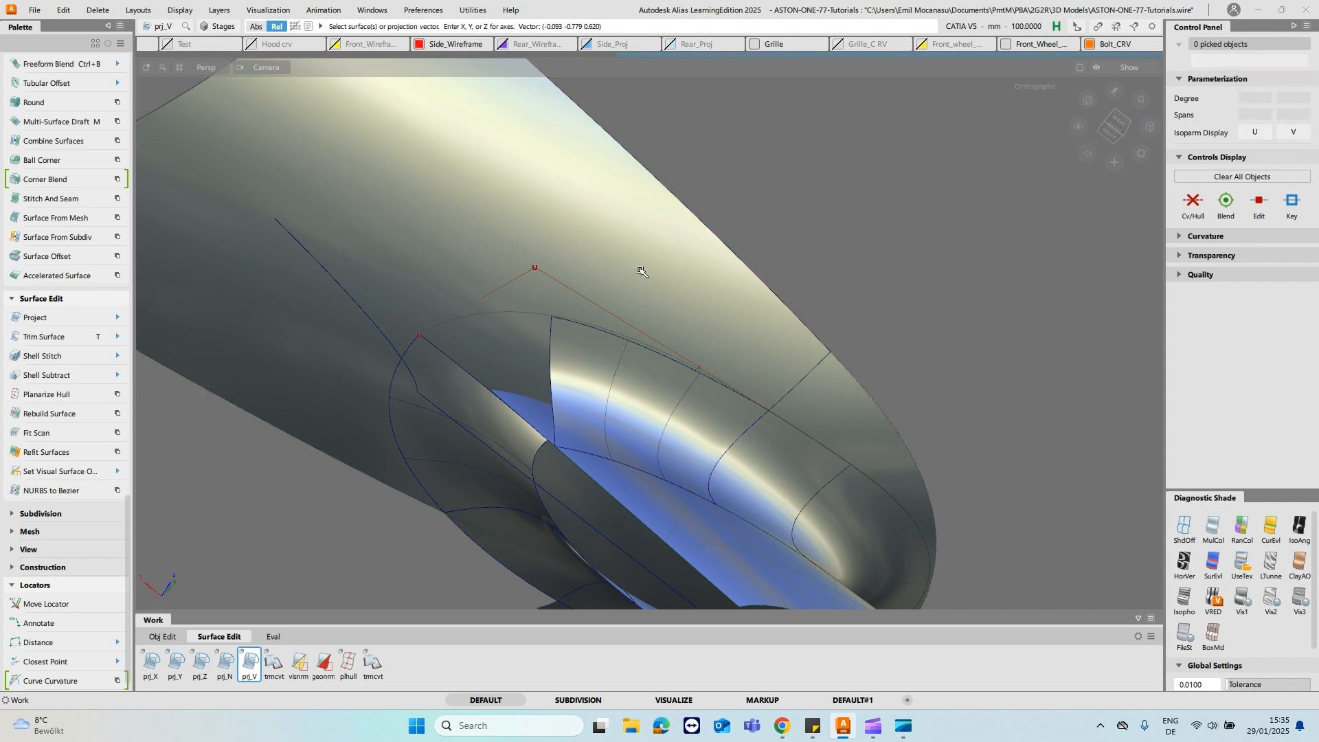
alt+shift+drag(716, 294, 575, 247)
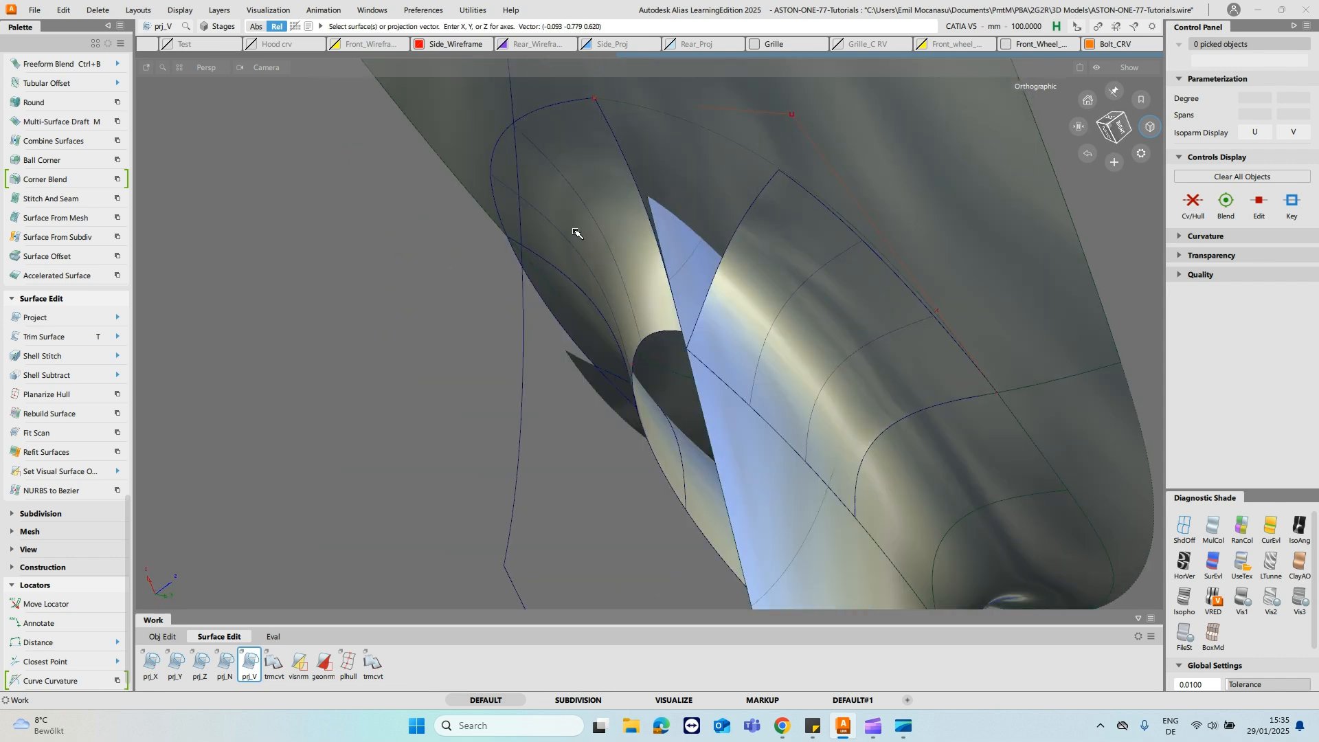
- Create a degree 5 curve along the inner edge of the opposite fillet across the gap
alt+shift+drag(688, 177, 836, 220)
click(623, 191)
alt+shift+right_drag(836, 221, 742, 337)
ctrl+shift+drag(740, 341, 739, 302)
- Extend the opposite fillet's edge curve by about 1.5 mm to the lower corner of the first fillet
alt+shift+drag(738, 309, 627, 280)
click(628, 278)
click(658, 303)
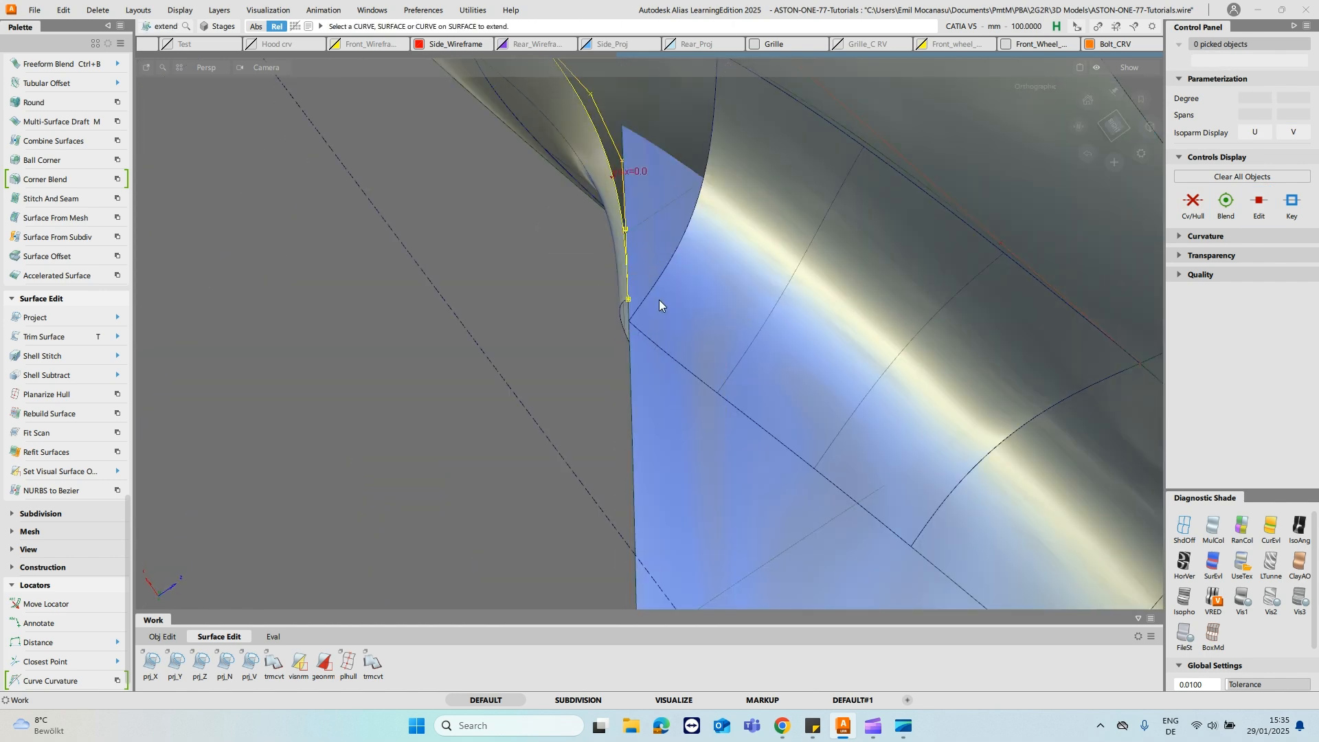
key(Return)
alt+shift+right_drag(630, 335, 634, 275)
click(624, 269)
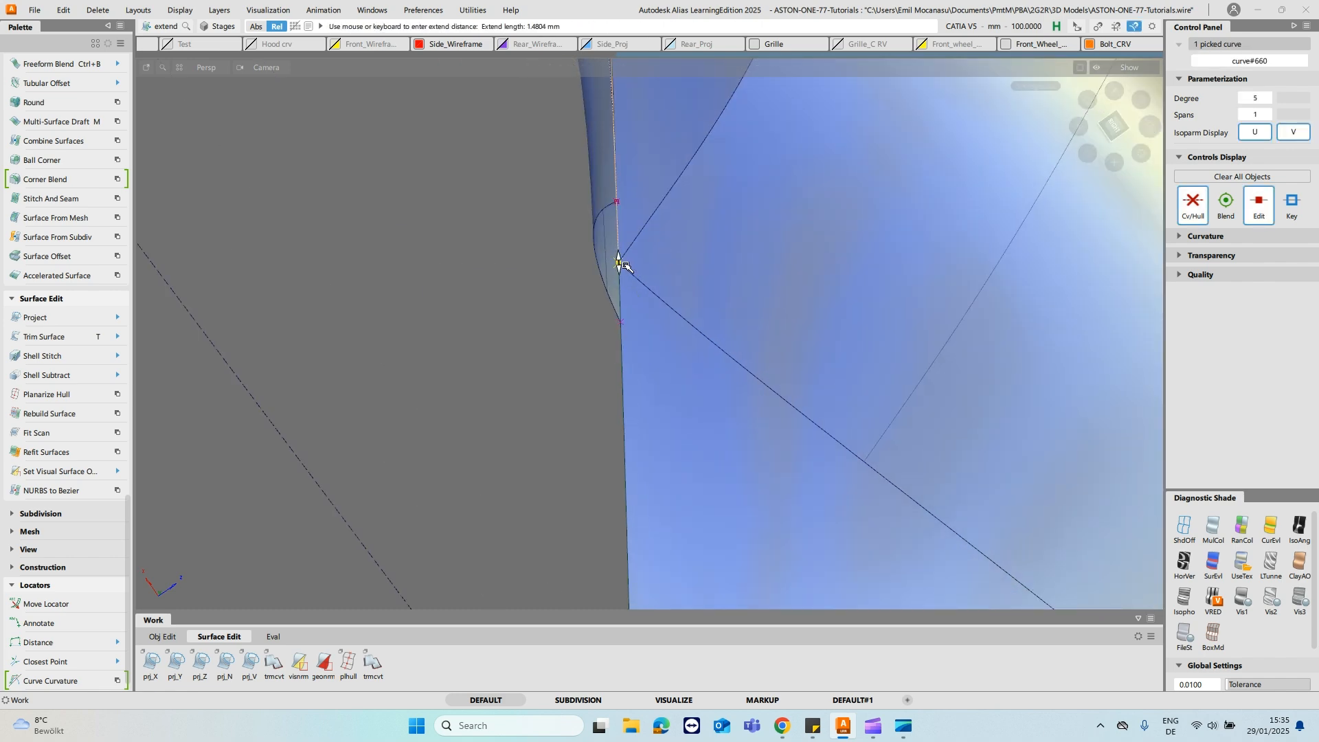
- Align the end edge of the first fillet piece to the extended curve across the gap with G0 continuity, using Blending and Partial
alt+shift+drag(706, 180, 697, 294)
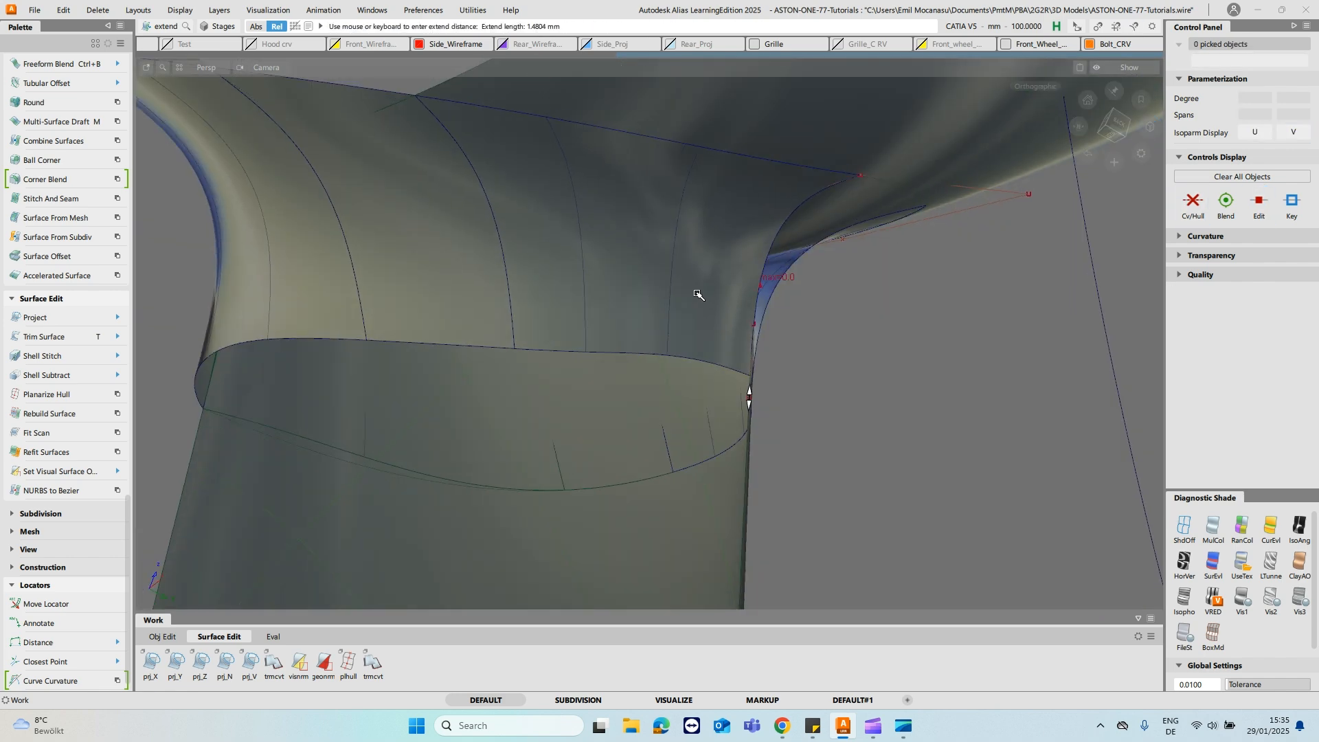
alt+shift+drag(763, 337, 760, 188)
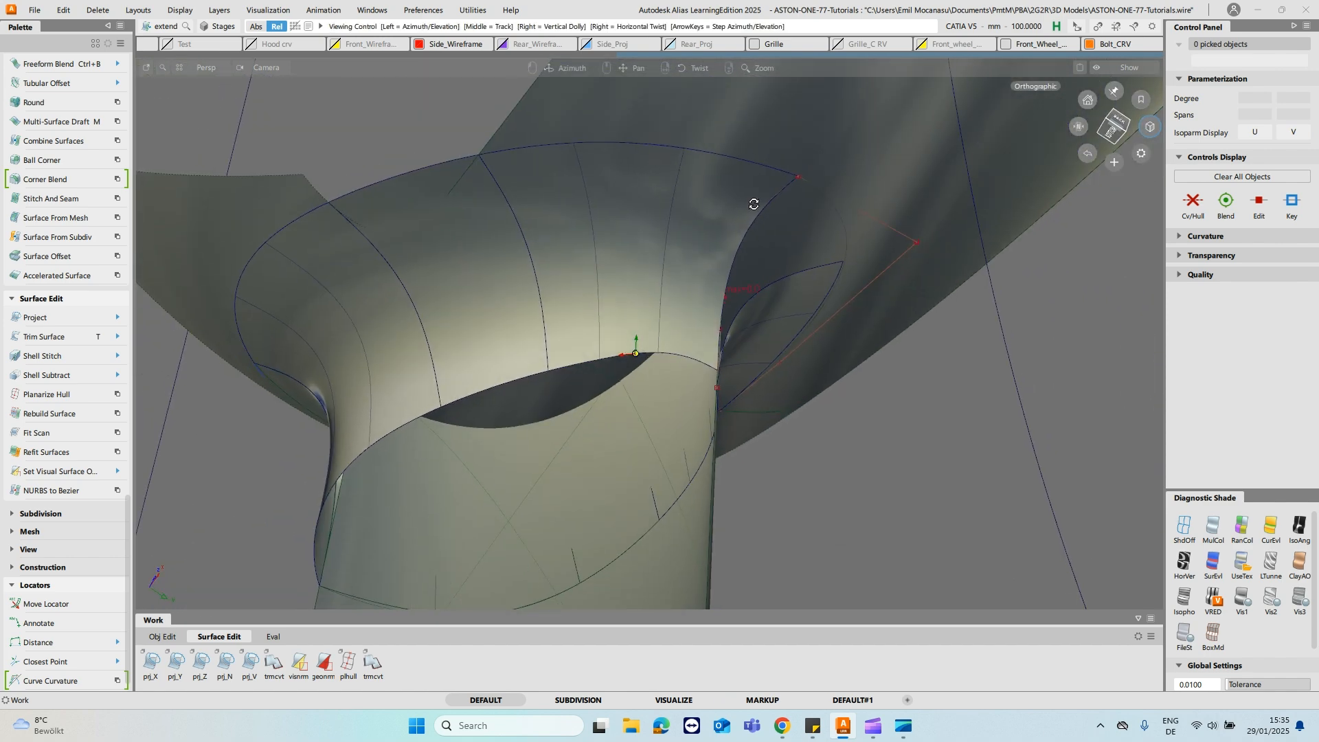
ctrl+shift+click(602, 294)
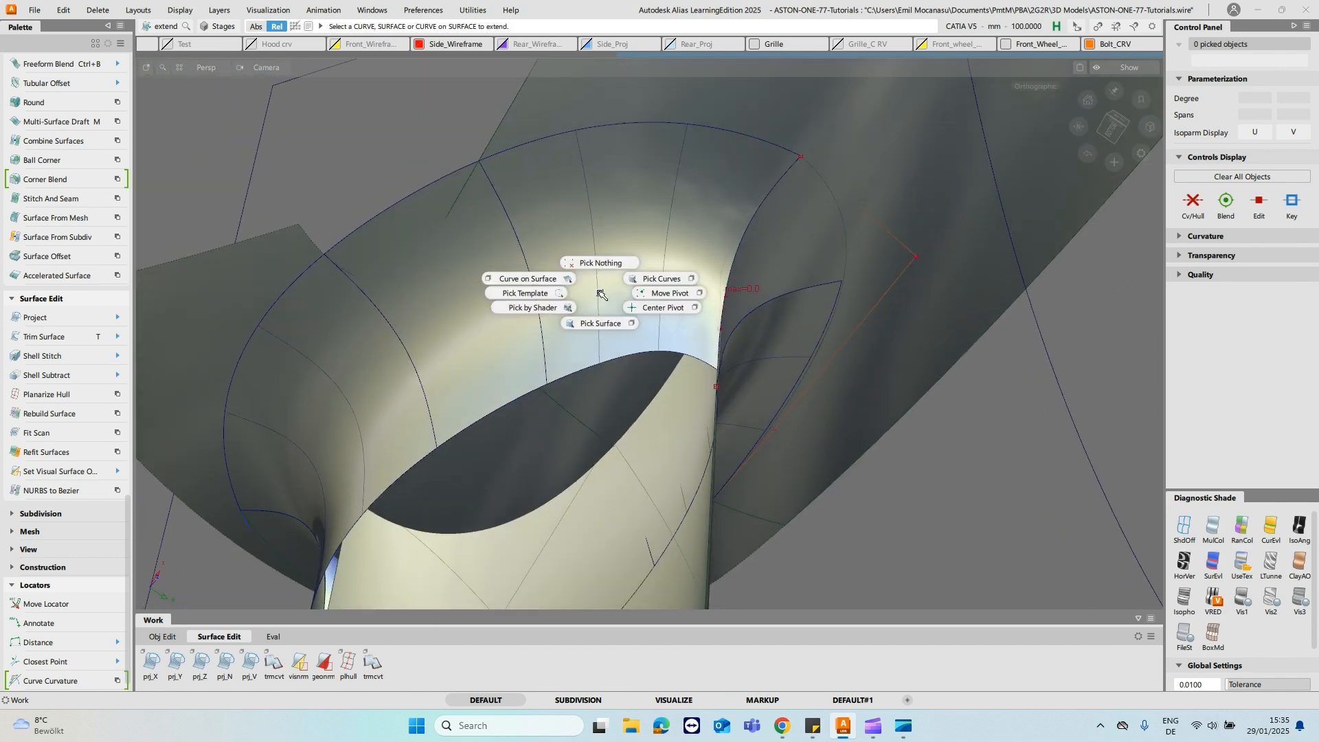
ctrl+shift+drag(552, 280, 551, 280)
ctrl+shift+right_click(574, 281)
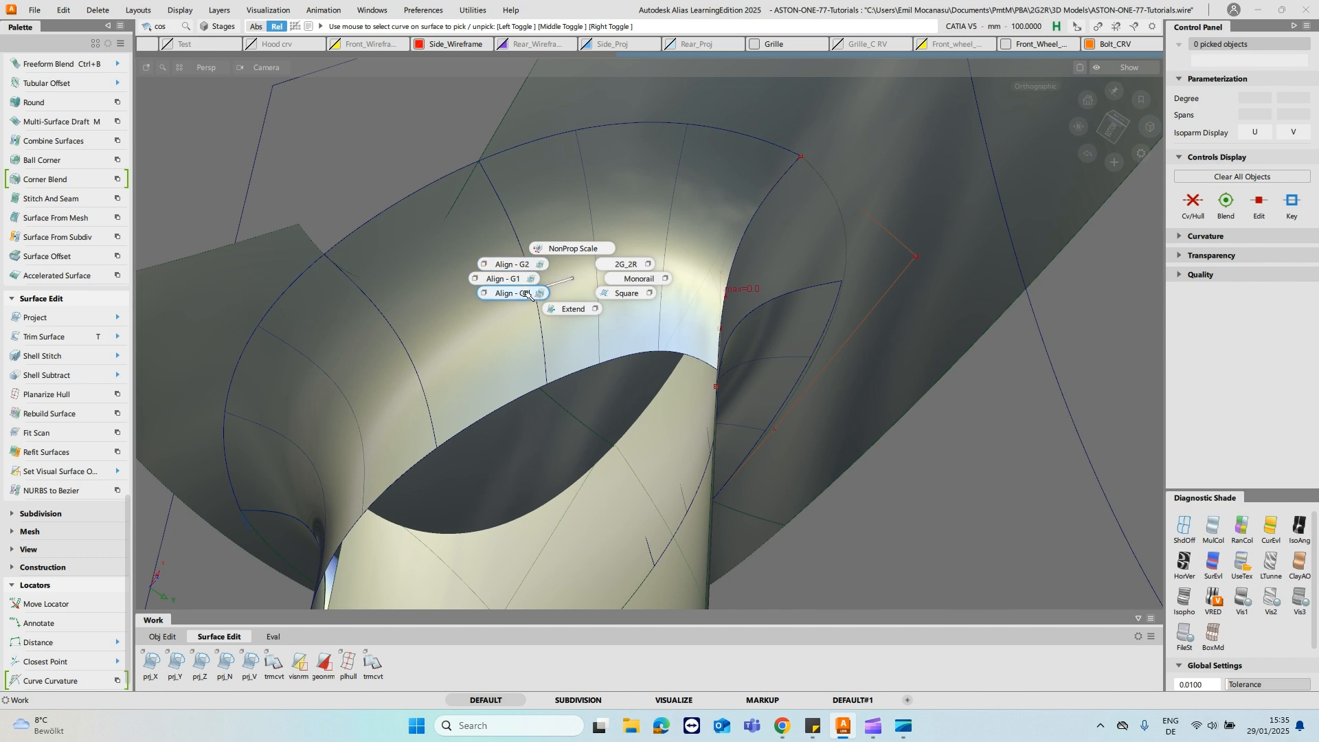
ctrl+shift+right_drag(528, 292, 527, 292)
click(697, 291)
alt+shift+drag(698, 292, 682, 383)
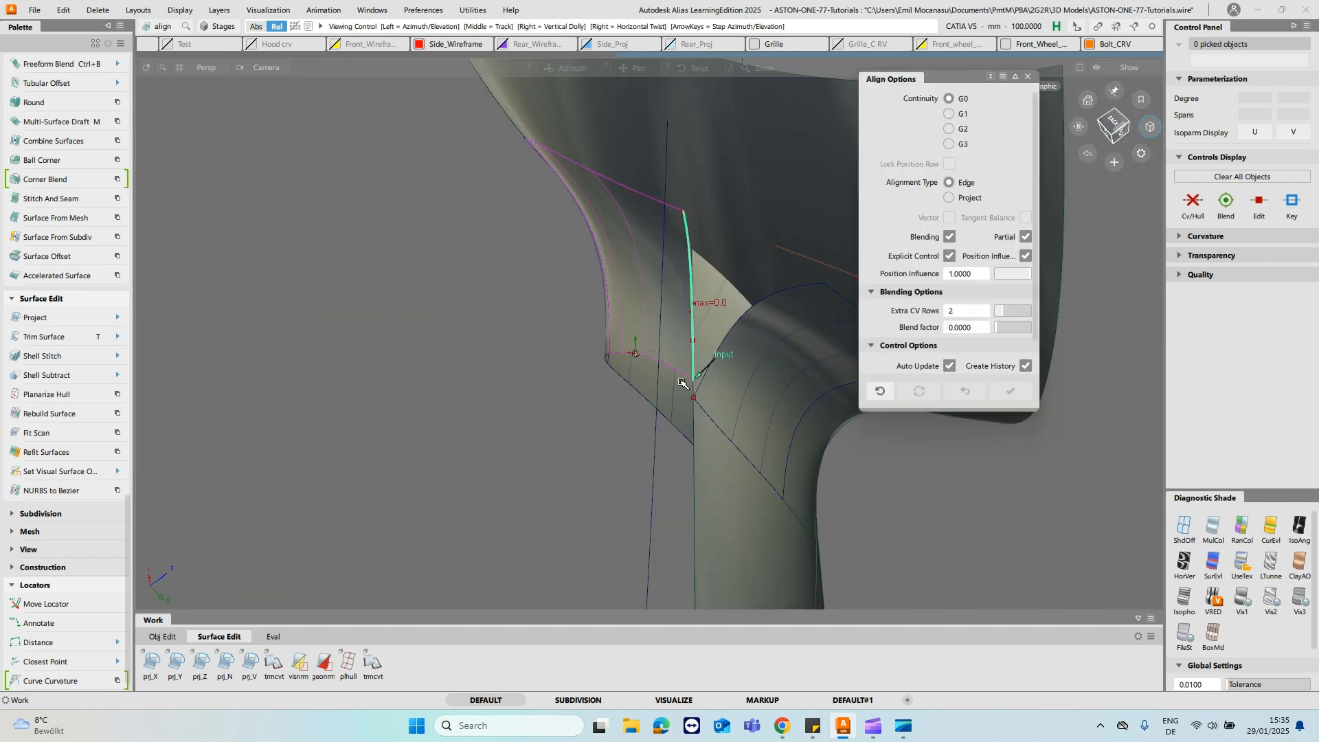
click(693, 388)
click(693, 387)
click(701, 398)
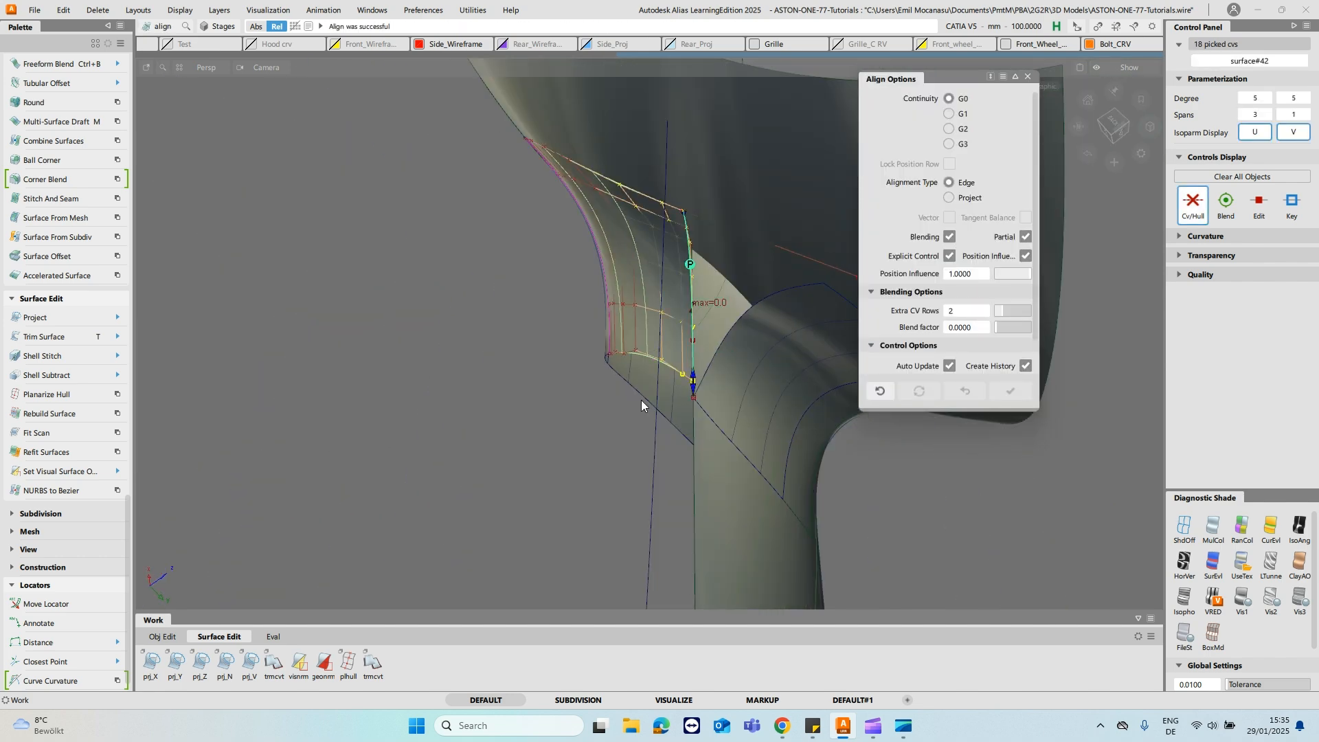
- Set the alignment's Extra CV Rows to 3 and Blend factor to 1
alt+shift+drag(795, 374, 713, 401)
alt+shift+right_drag(635, 357, 790, 375)
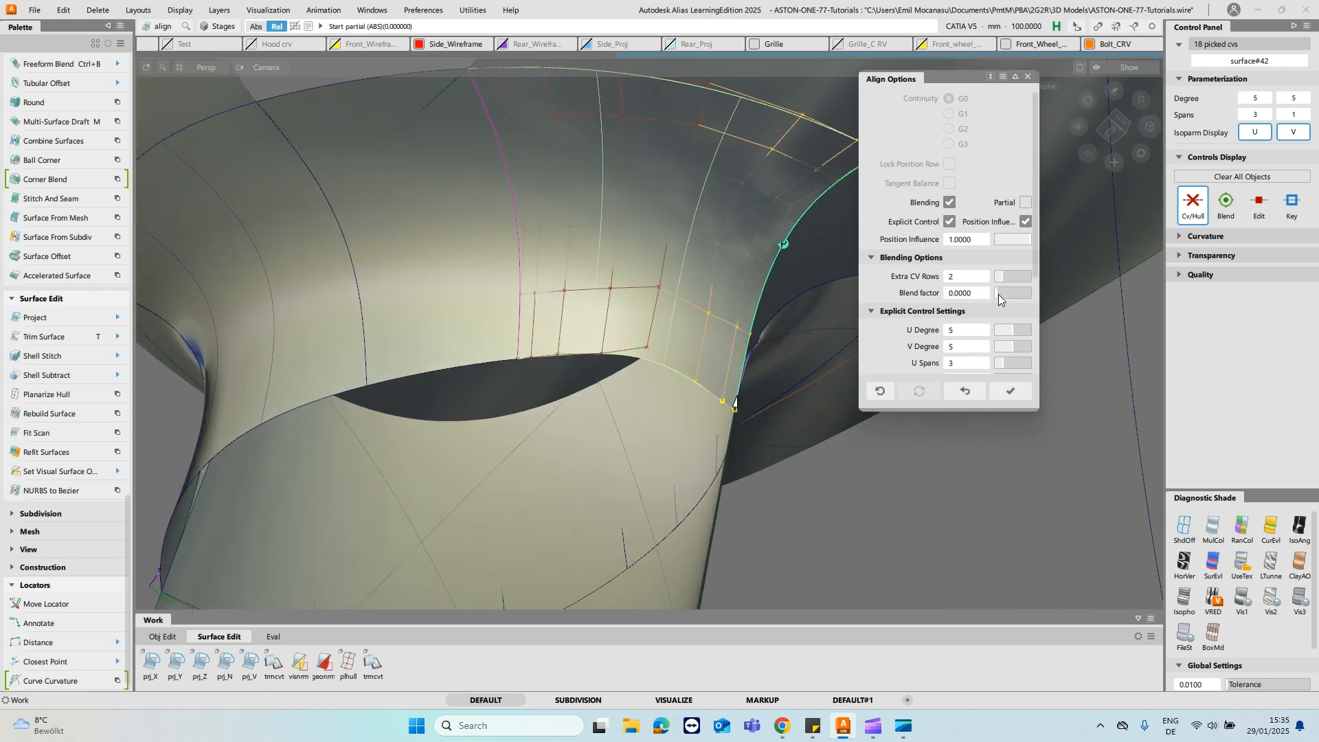
alt+shift+drag(814, 281, 843, 283)
drag(1001, 278, 1008, 281)
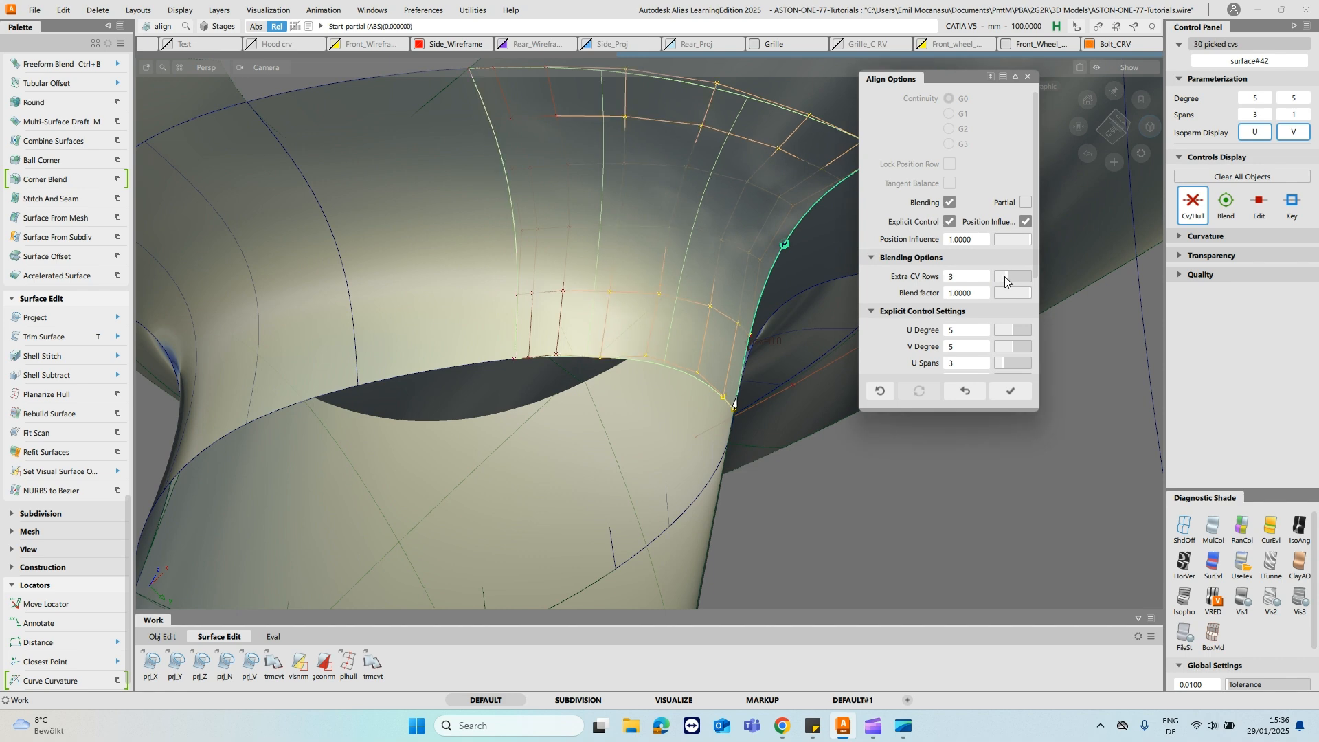
drag(1005, 277, 1001, 277)
alt+shift+drag(633, 332, 676, 289)
- Try to align the fillet edges across the gap with G2 continuity
ctrl+shift+middle_click(627, 333)
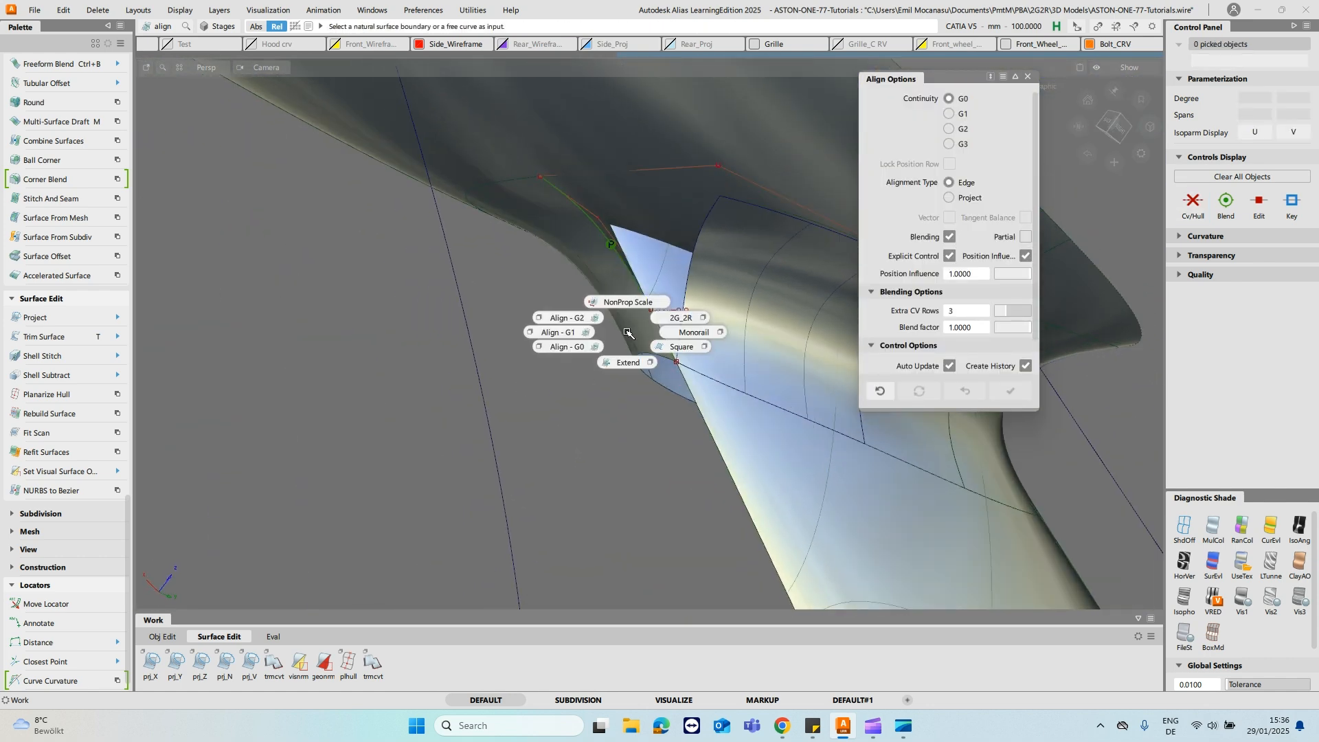
click(570, 317)
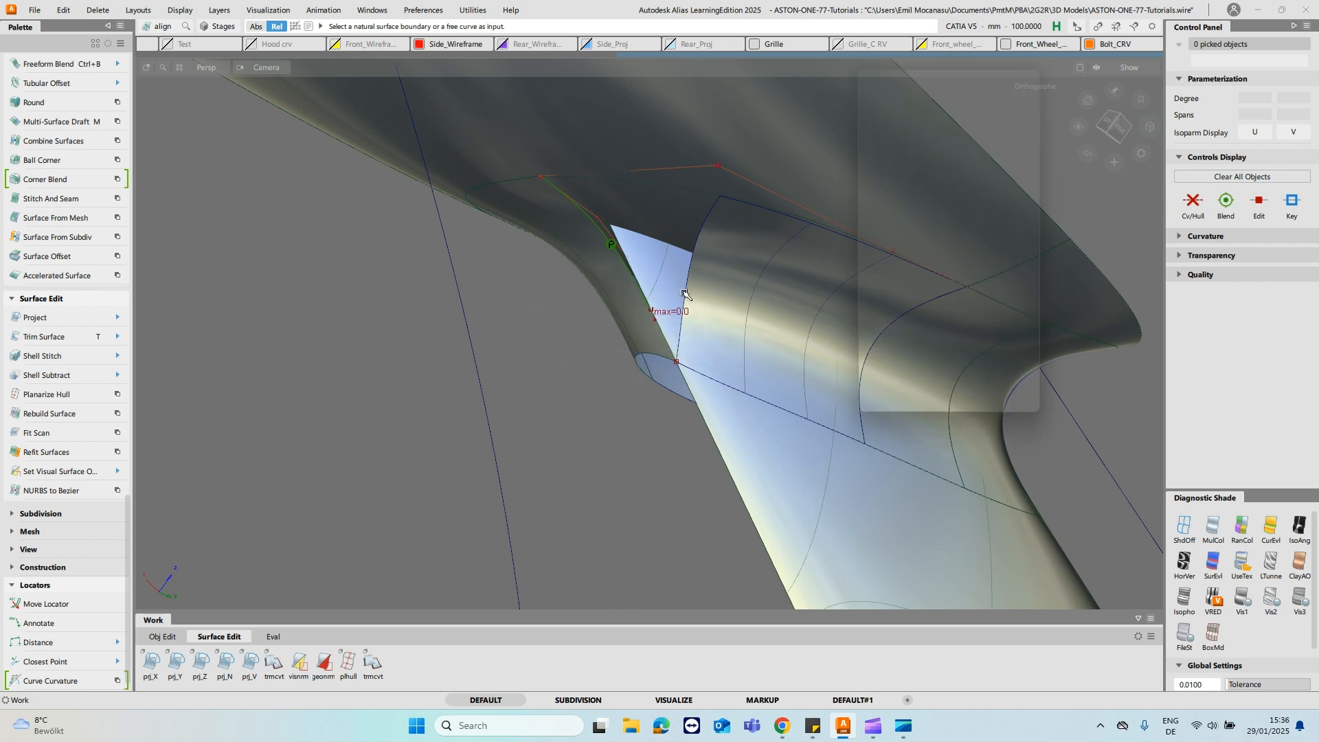
click(629, 270)
click(681, 336)
alt+shift+drag(682, 336, 584, 302)
ctrl+shift+drag(632, 224, 584, 264)
alt+shift+drag(854, 324, 527, 289)
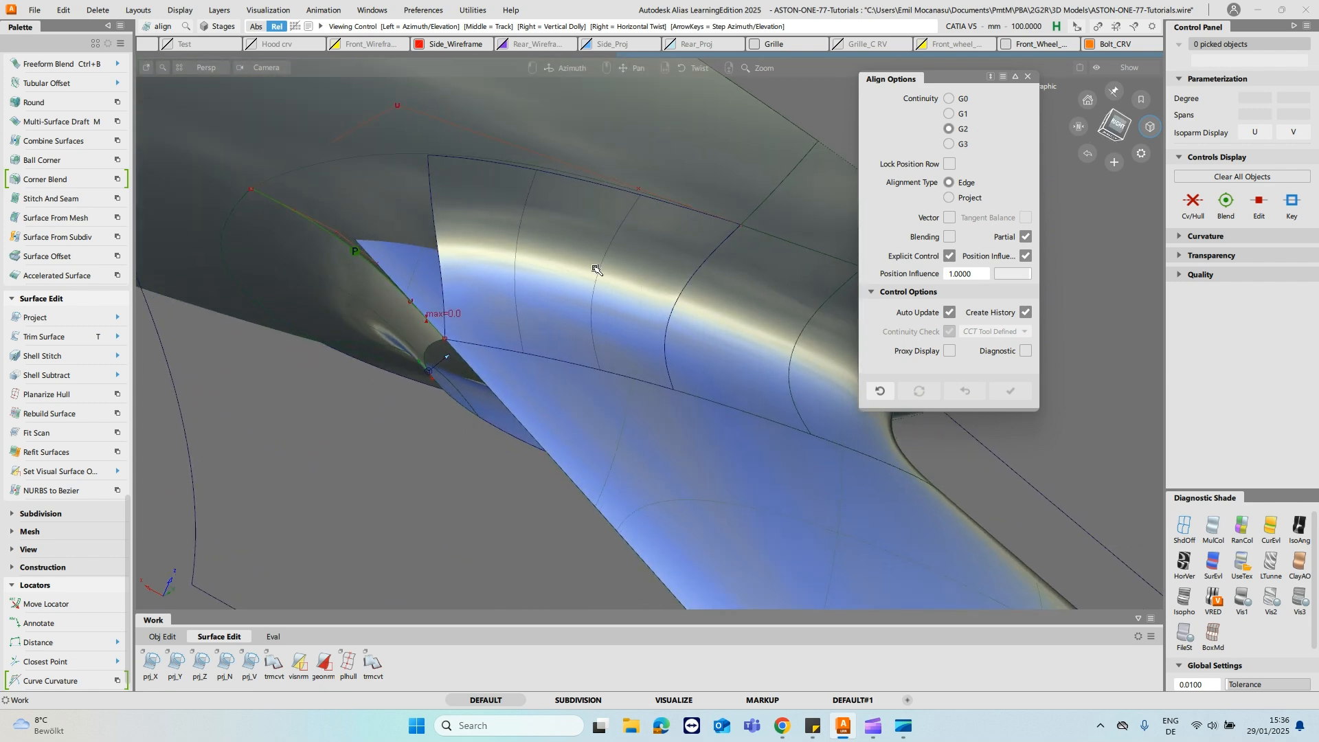
ctrl+shift+drag(524, 228, 524, 294)
- Reduce the opposite fillet piece beside the gap to one span in U and accept the rebuild
click(524, 296)
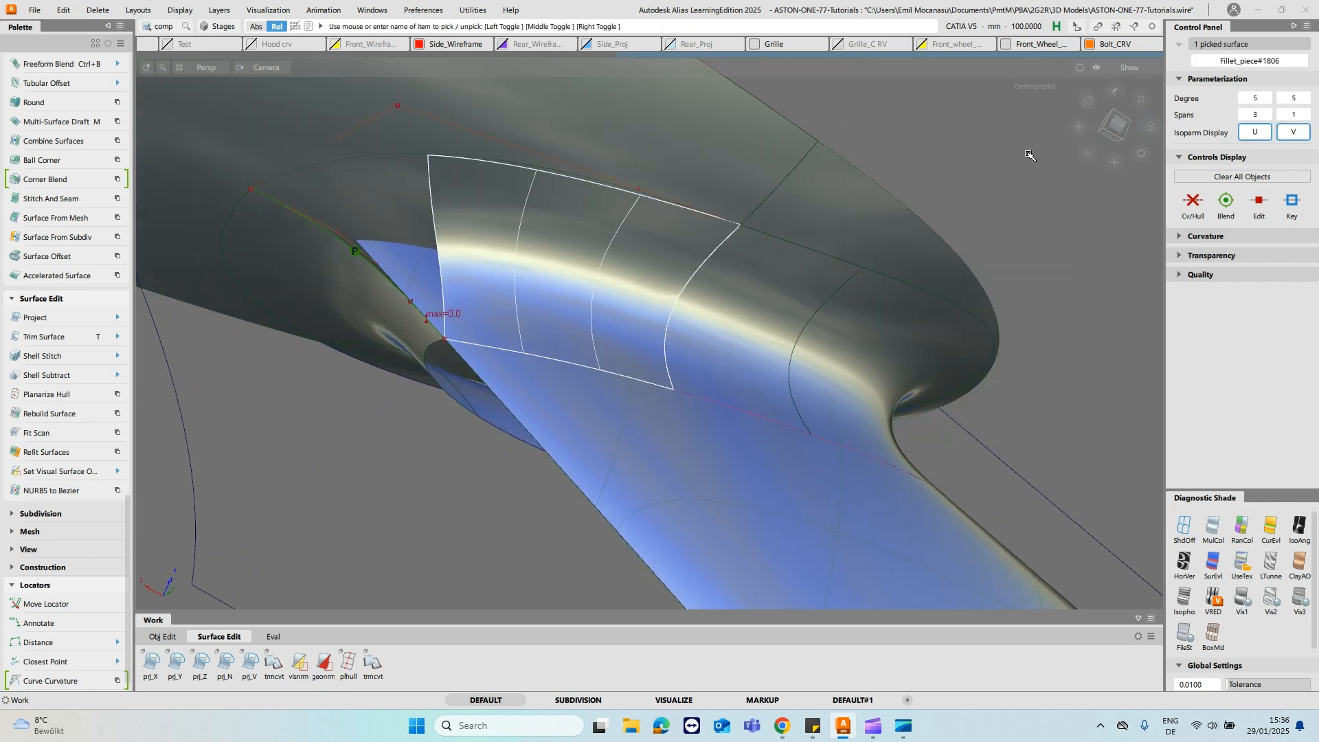
click(1244, 114)
click(1244, 114)
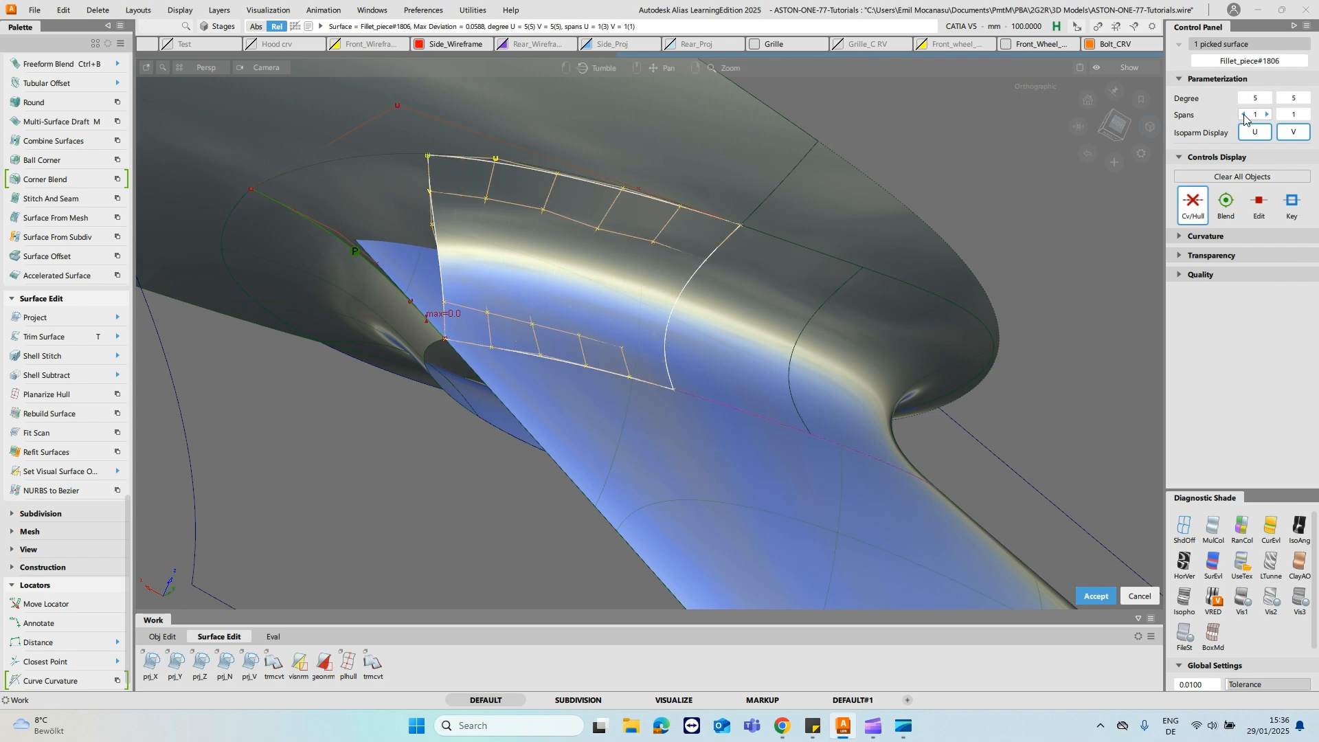
key(space)
- Align the upper edge of the single-span fillet piece to the curve above it with G0 continuity and Blending
ctrl+shift+drag(481, 273, 516, 165)
ctrl+shift+right_drag(567, 285, 510, 299)
click(507, 162)
click(519, 159)
click(562, 188)
alt+shift+drag(601, 241, 574, 279)
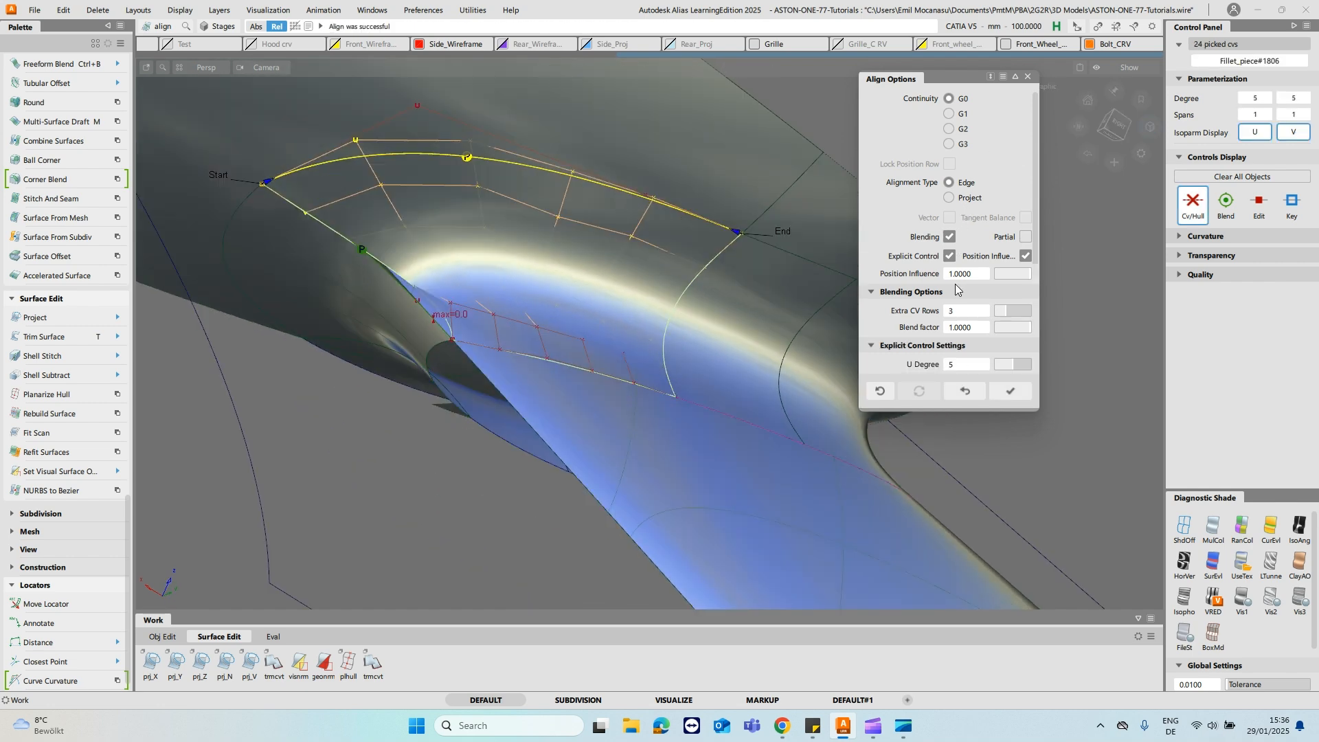
- Set the upper edge alignment's Extra CV Rows to 4 and dismiss the Windows Update notice
click(1008, 311)
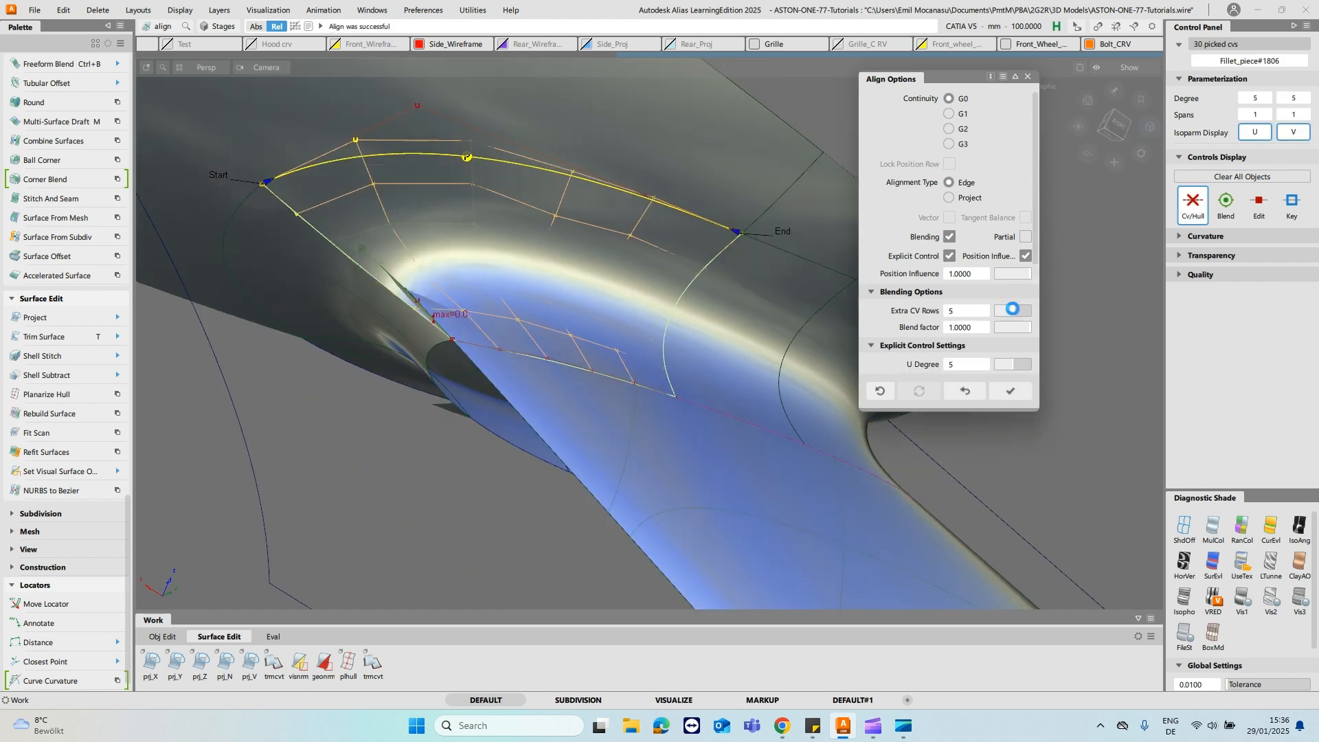
click(1015, 310)
click(999, 311)
alt+shift+drag(751, 256, 733, 253)
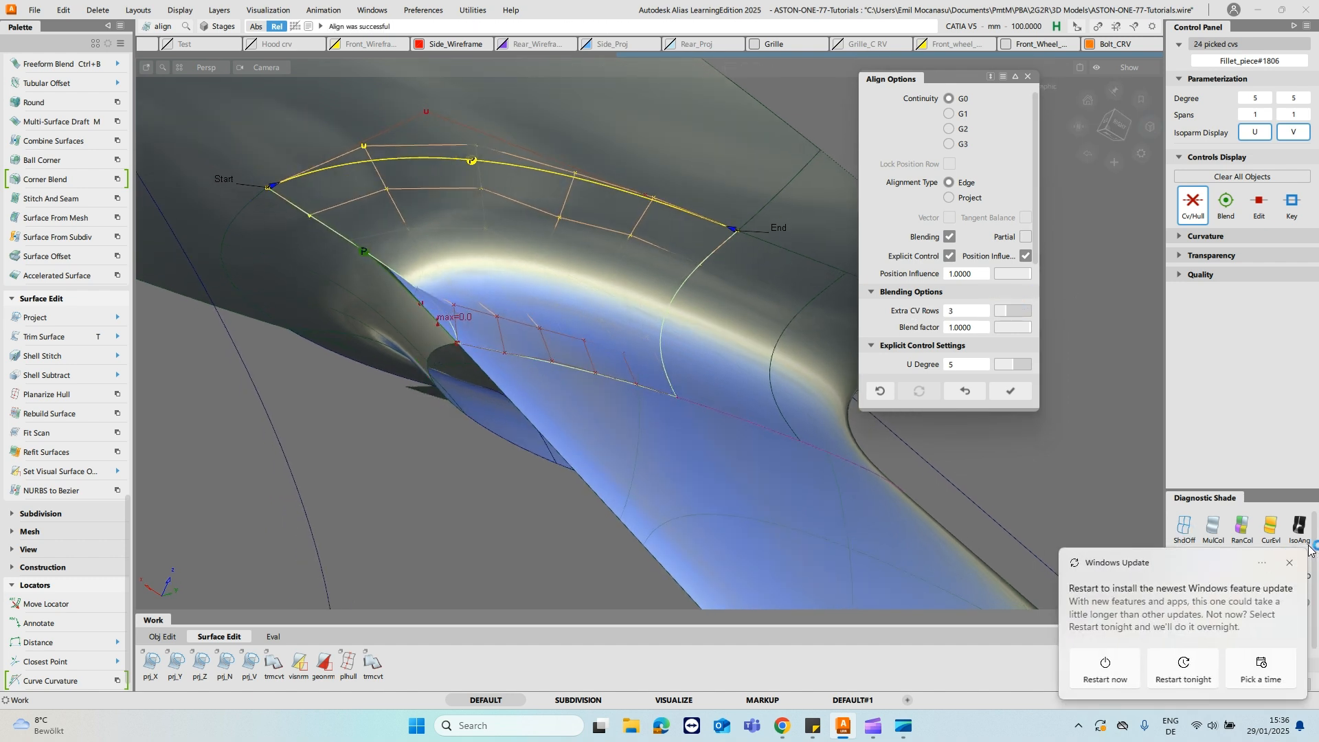
click(1290, 563)
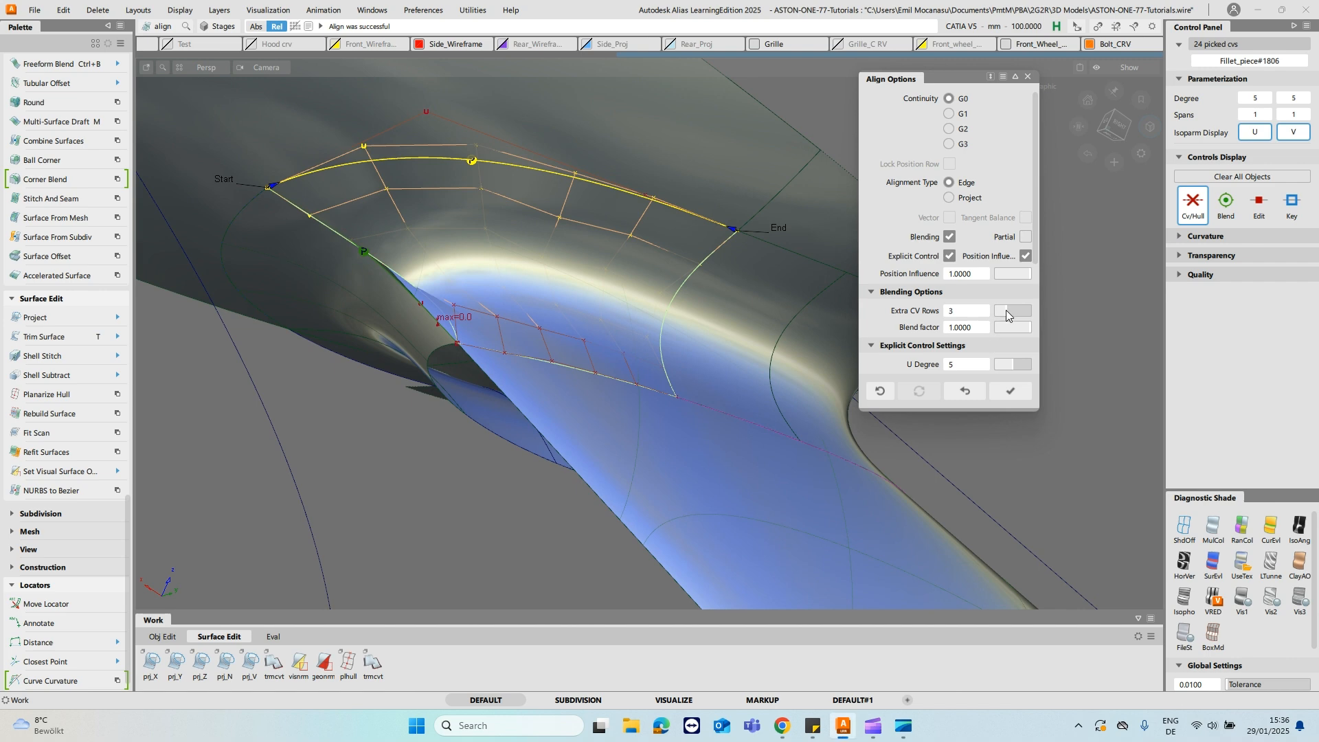
alt+shift+drag(496, 329, 462, 229)
click(371, 264)
key(Return)
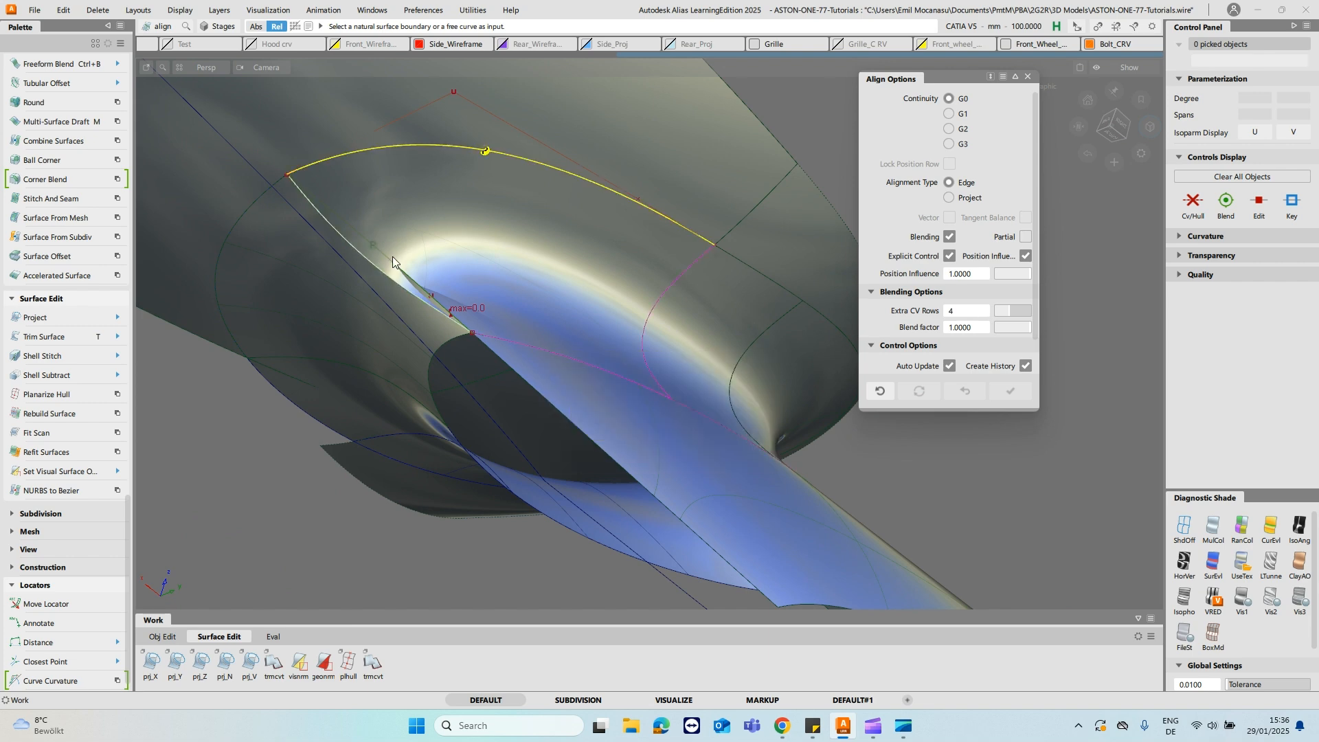
- Align the fillet piece's open end edge to the edge across the gap with G0 continuity and turn Blending off
click(392, 259)
click(445, 290)
alt+shift+drag(575, 251, 456, 233)
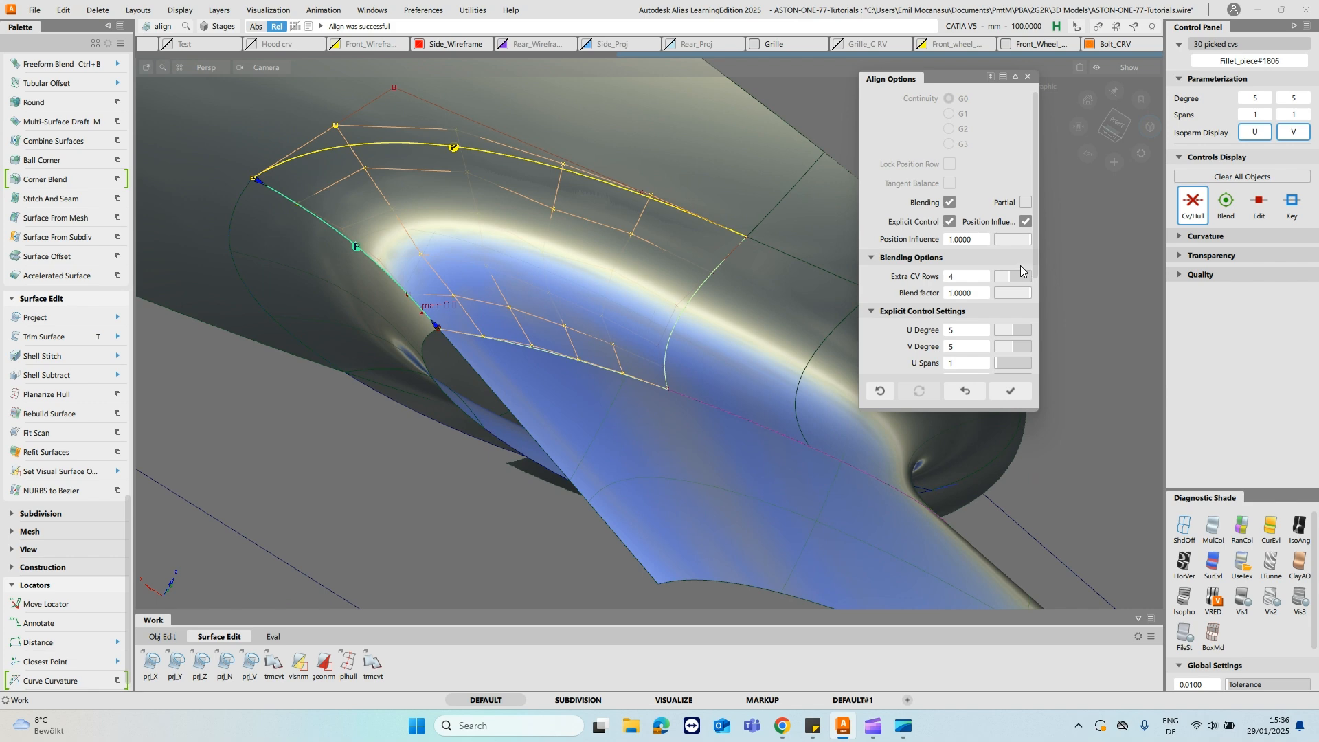
click(949, 202)
alt+shift+drag(589, 215, 562, 190)
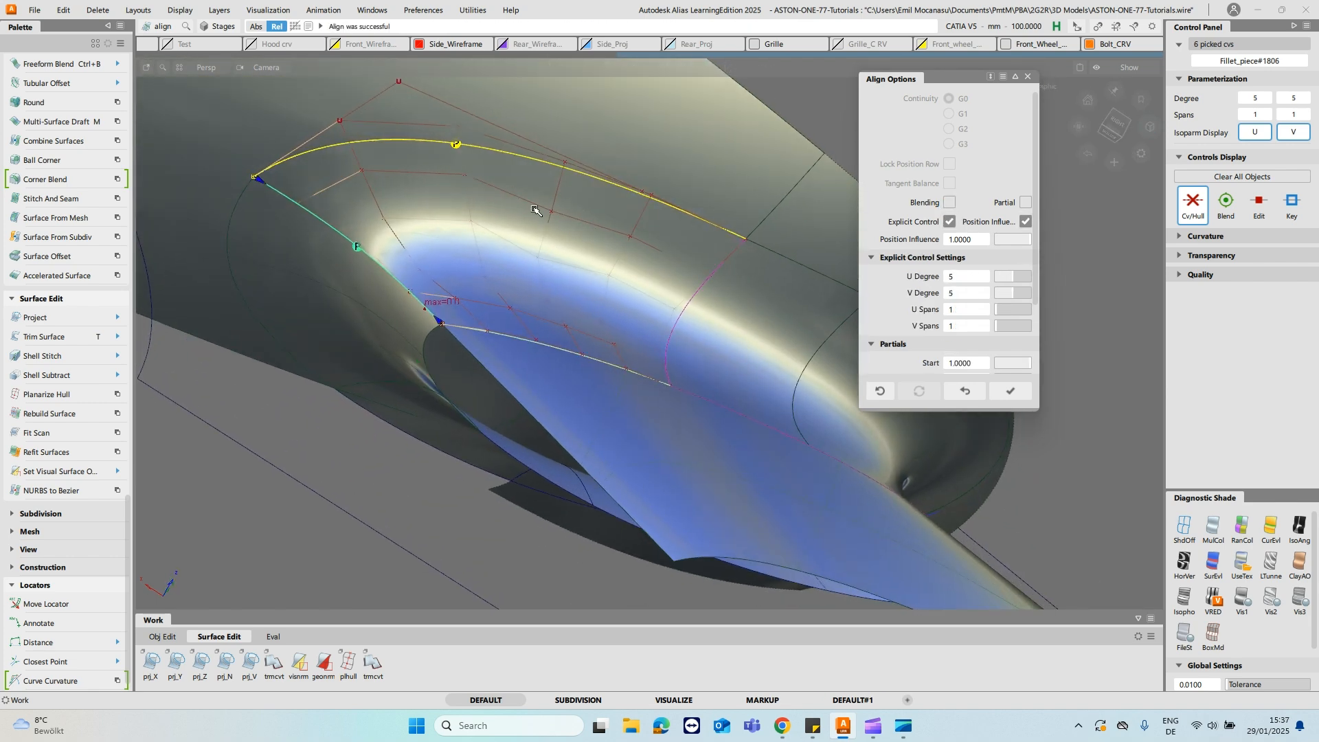
- Align the fillet piece's upper edge to the curve-on-surface rail_surf#435.cos3 on the large upper surface with G2 continuity
click(736, 268)
alt+shift+drag(736, 268, 640, 360)
ctrl+shift+drag(452, 405, 406, 393)
alt+shift+drag(648, 207, 442, 369)
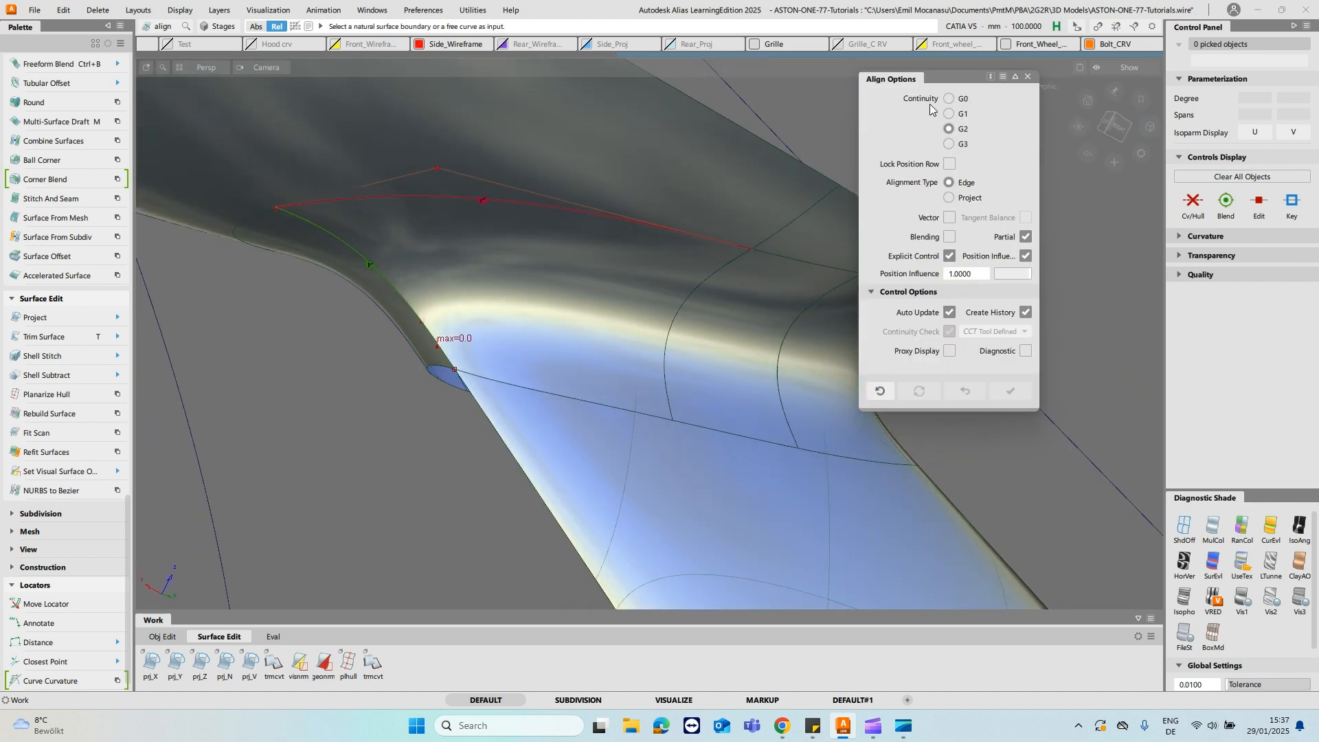
alt+shift+drag(569, 162, 551, 177)
click(538, 171)
key(Return)
click(540, 171)
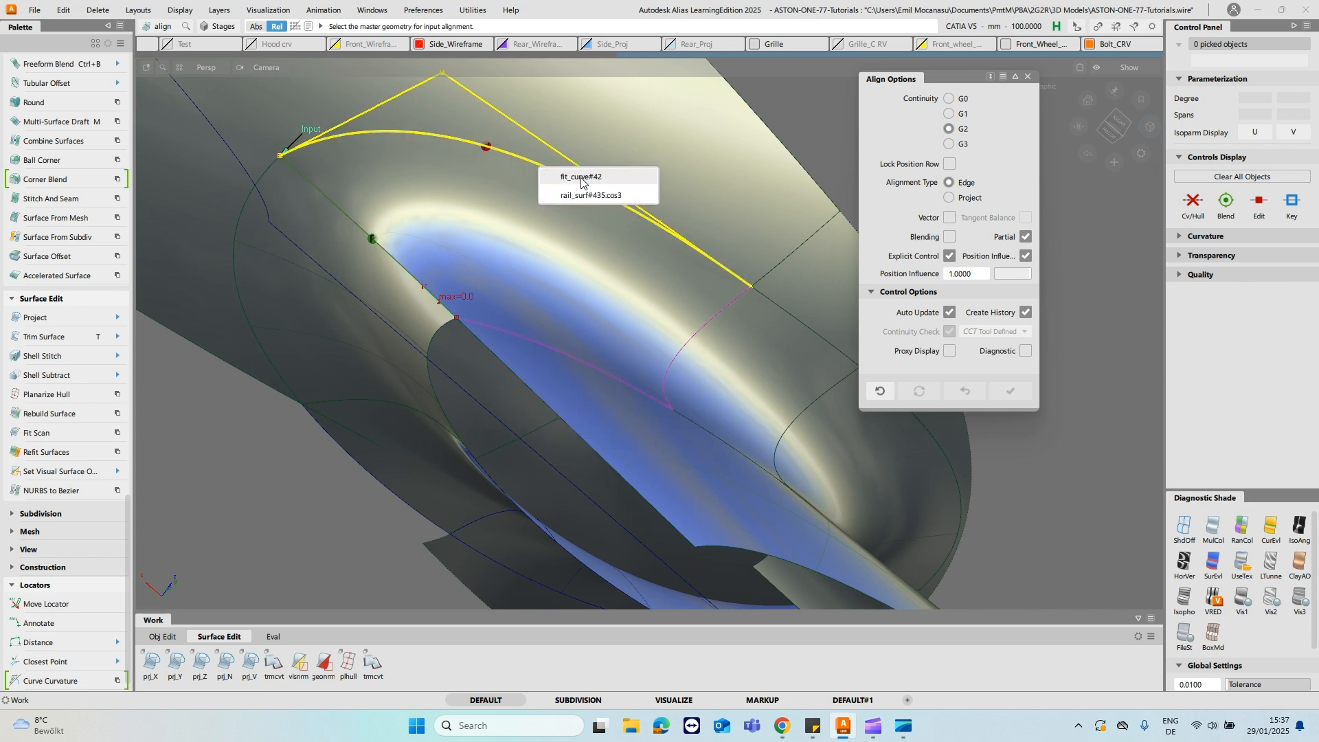
click(589, 195)
- Try to align the fillet piece's lower edge to the stalk surface with G2 continuity
alt+shift+drag(694, 225, 571, 382)
ctrl+shift+drag(598, 308, 560, 402)
click(558, 402)
click(606, 414)
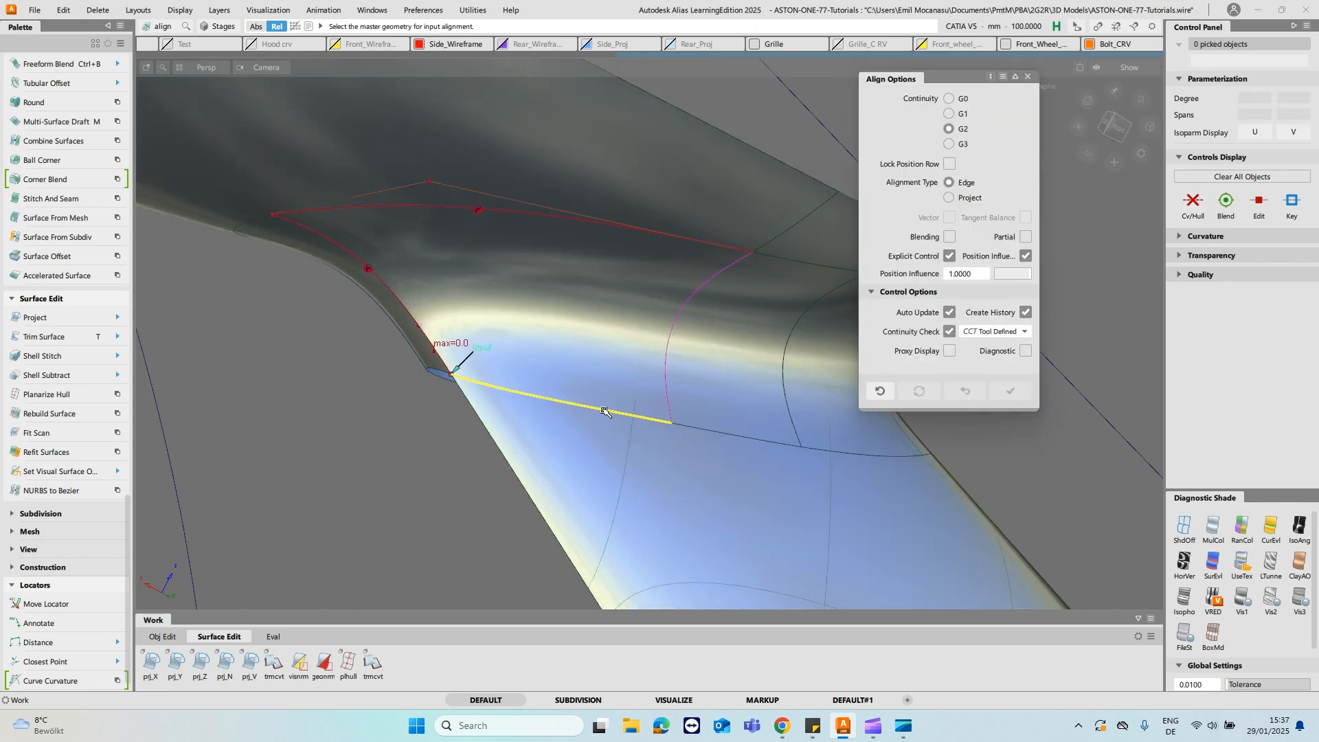
click(604, 411)
click(664, 440)
alt+shift+drag(698, 459, 745, 403)
- Try to trim the stalk surface below the fillet
key(space)
alt+shift+drag(498, 123, 560, 195)
ctrl+shift+right_drag(366, 126, 460, 145)
alt+shift+drag(355, 160, 536, 312)
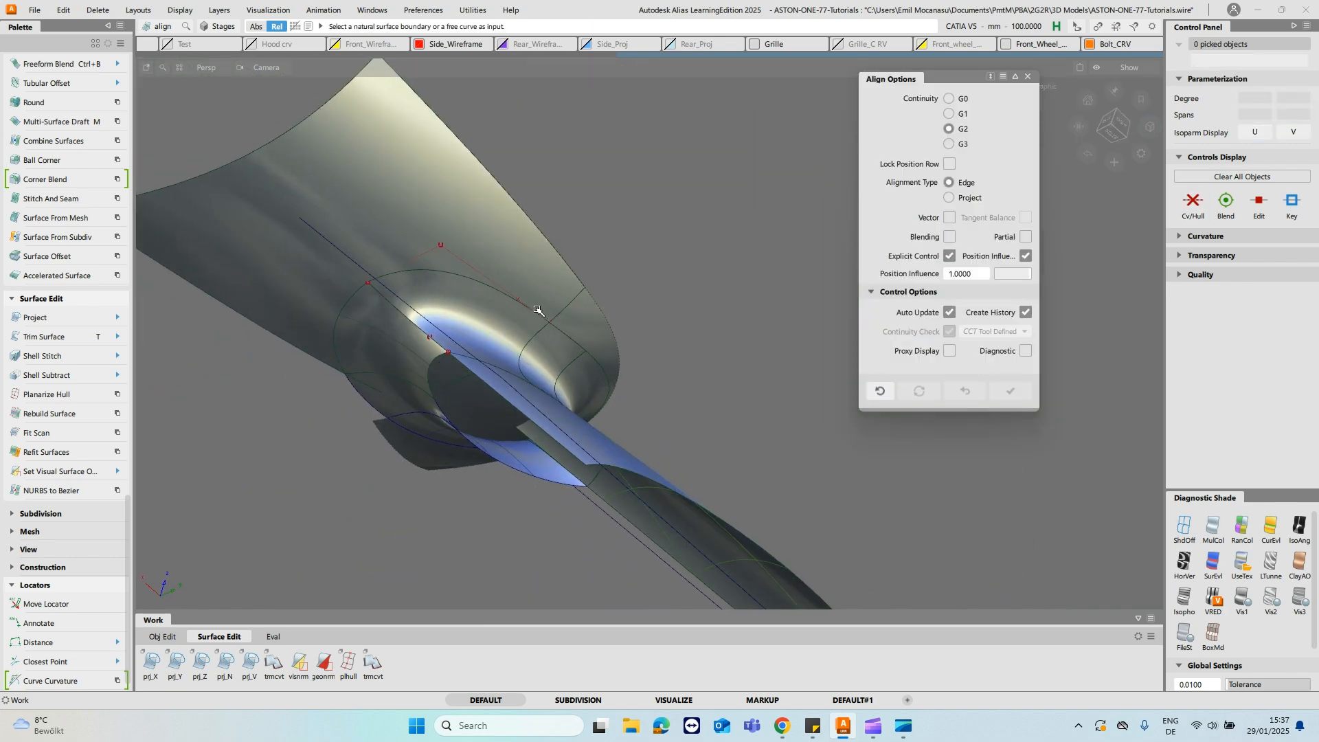
alt+shift+drag(618, 379, 571, 423)
key(t)
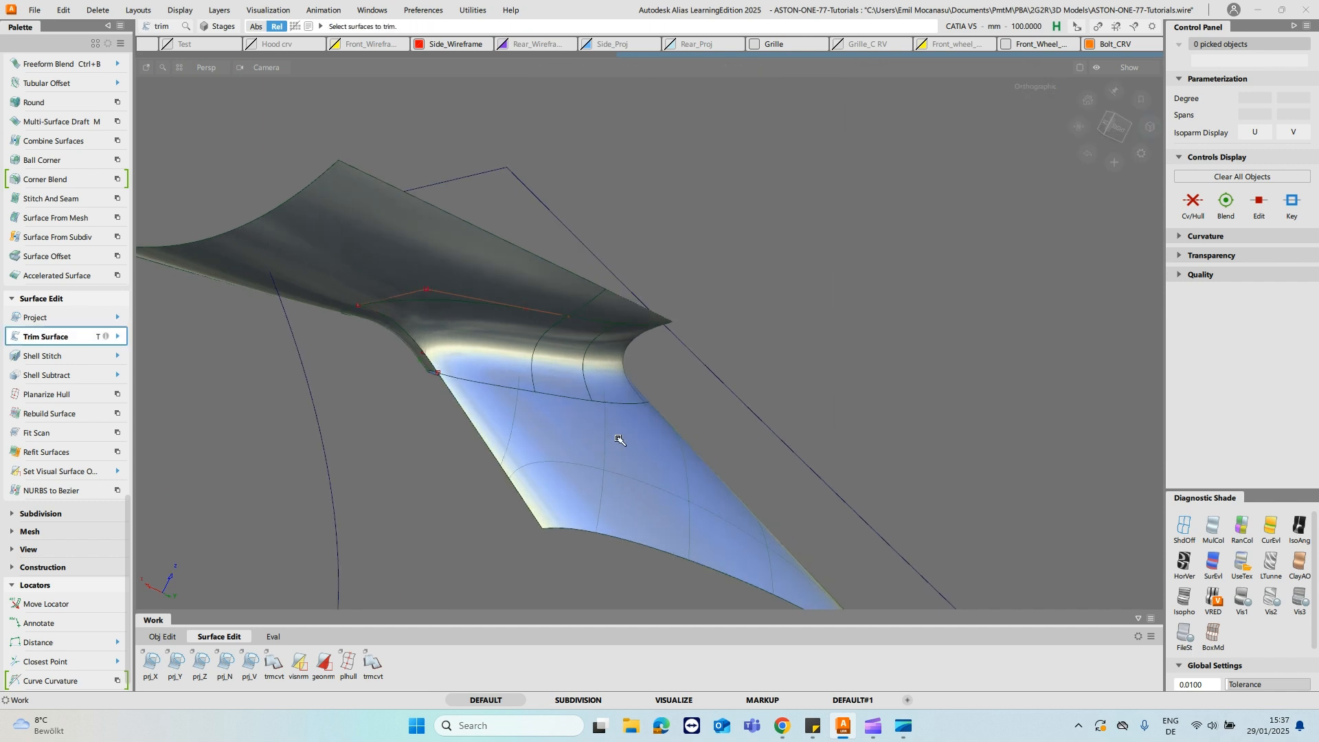
click(737, 410)
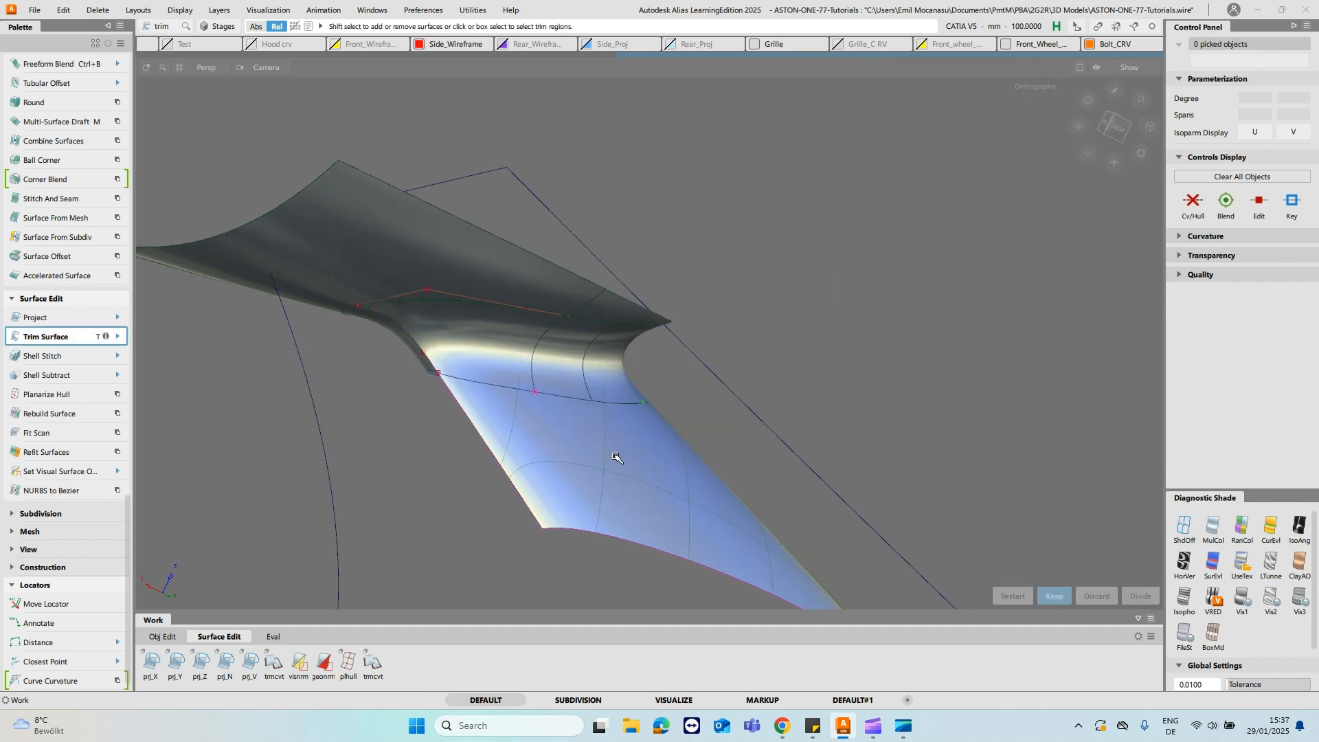
key(t)
alt+shift+drag(481, 402, 547, 394)
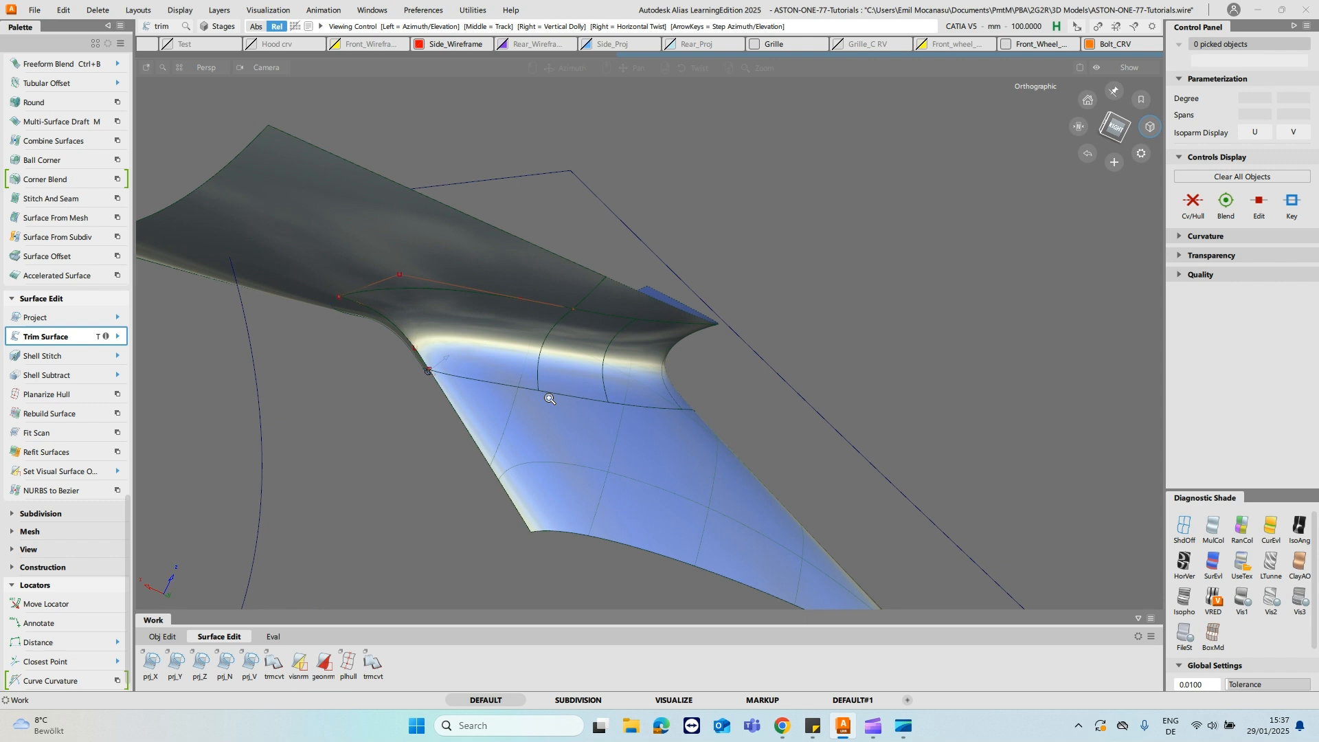
- Untrim the stalk surface below the fillet
alt+shift+right_drag(547, 395, 573, 433)
alt+shift+drag(548, 439, 683, 461)
key(u)
click(683, 461)
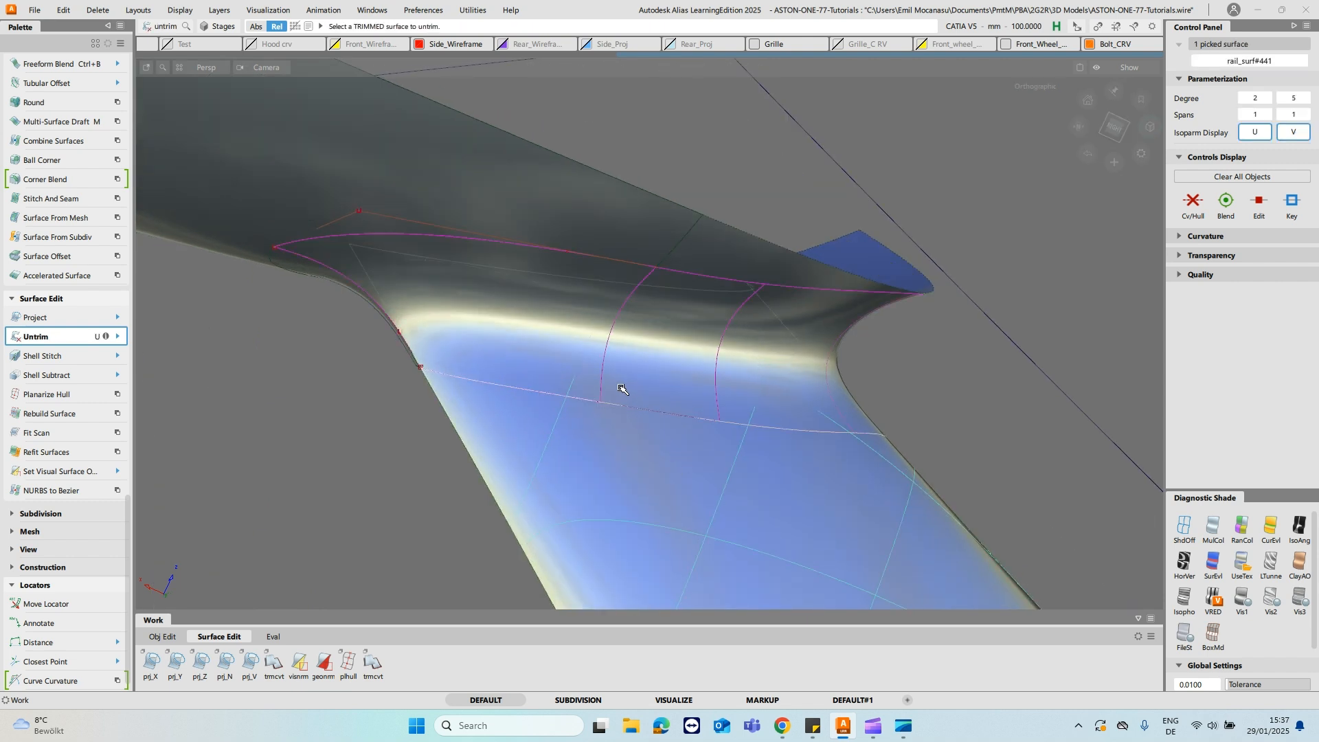
click(618, 393)
- Pick the stalk surface's curve-on-surface along the fillet piece's lower edge
alt+shift+right_drag(671, 376, 692, 389)
mouse_move(643, 413)
ctrl+shift+mouse_down()
mouse_move(661, 396)
mouse_move(661, 422)
ctrl+shift+mouse_up()
ctrl+shift+drag(660, 330, 661, 326)
ctrl+shift+drag(619, 390, 571, 383)
click(600, 404)
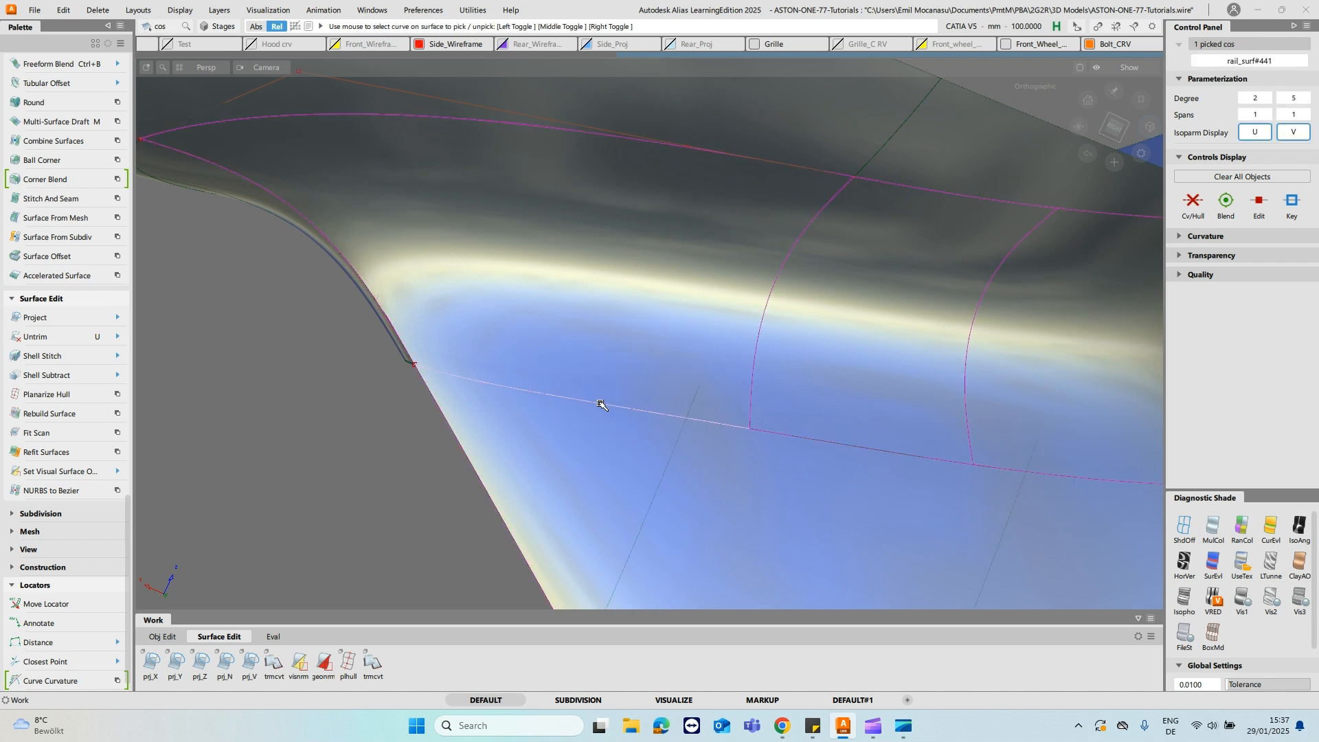
click(627, 409)
- Align the fillet piece's side edge to the neighbouring fillet piece with G1 continuity
ctrl+shift+drag(605, 404, 572, 331)
click(749, 335)
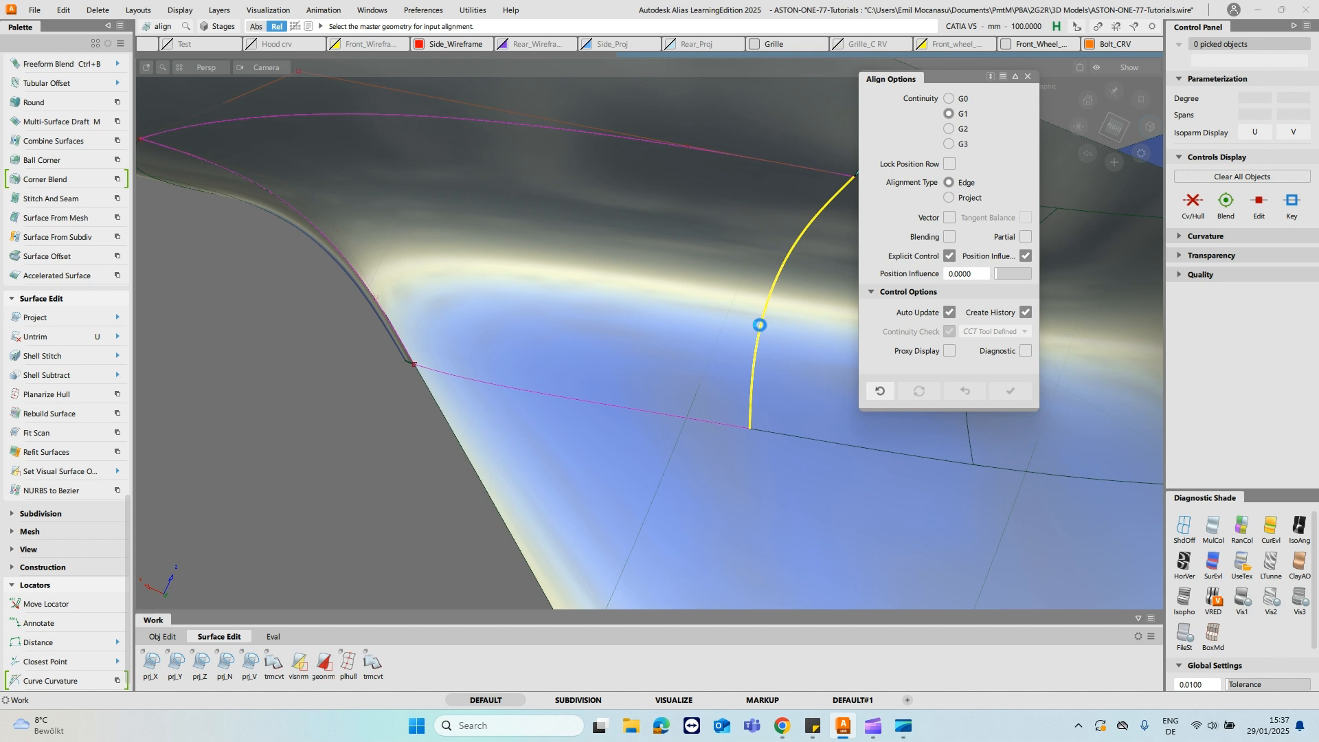
click(761, 324)
ctrl+shift+drag(667, 320, 670, 268)
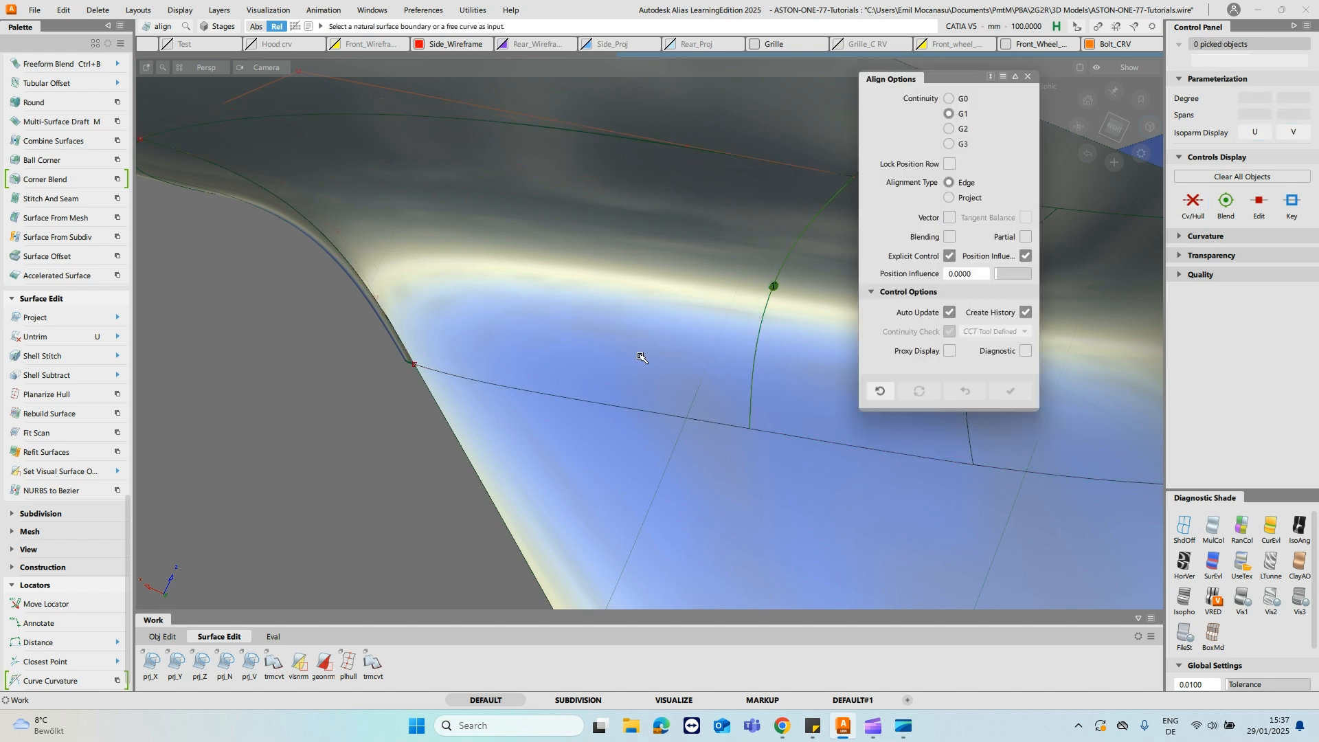
- Align the fillet piece's lower edge to the stalk surface with G2 continuity and the Project alignment type
click(949, 198)
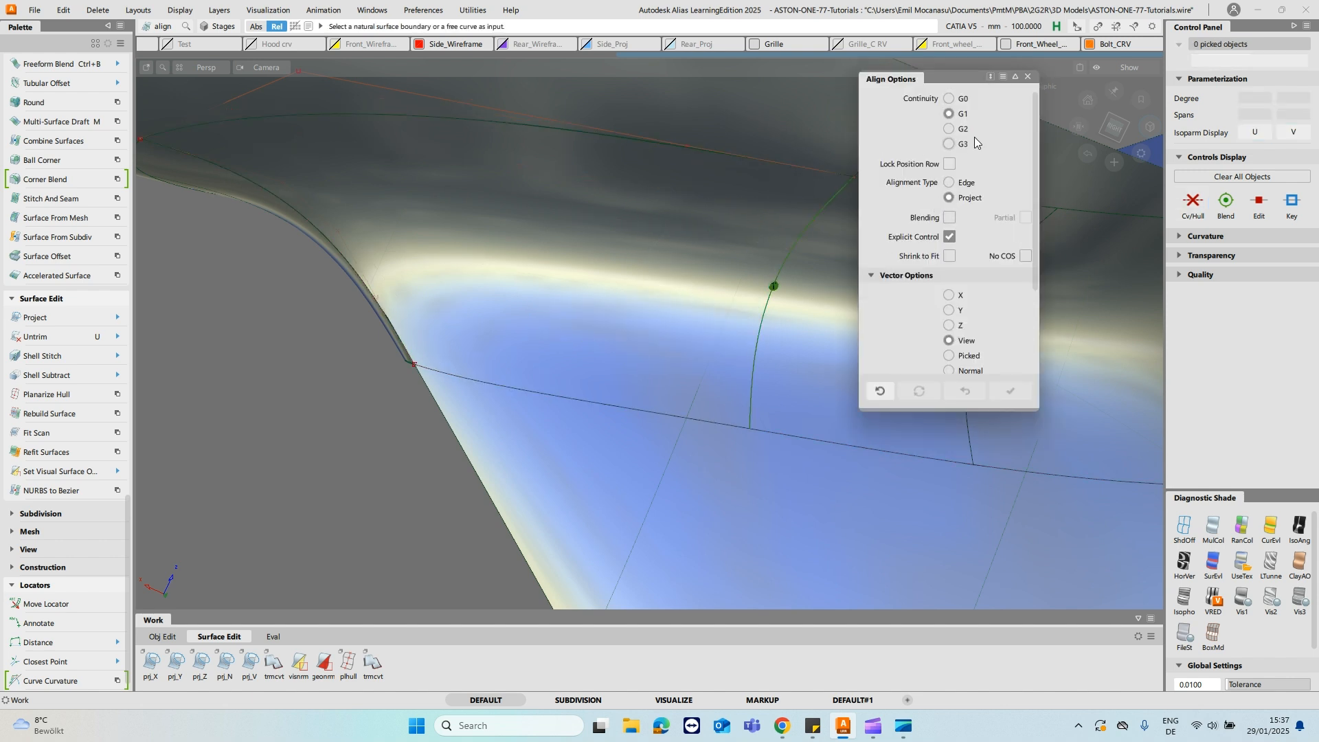
ctrl+shift+drag(405, 394, 365, 378)
click(555, 396)
click(580, 450)
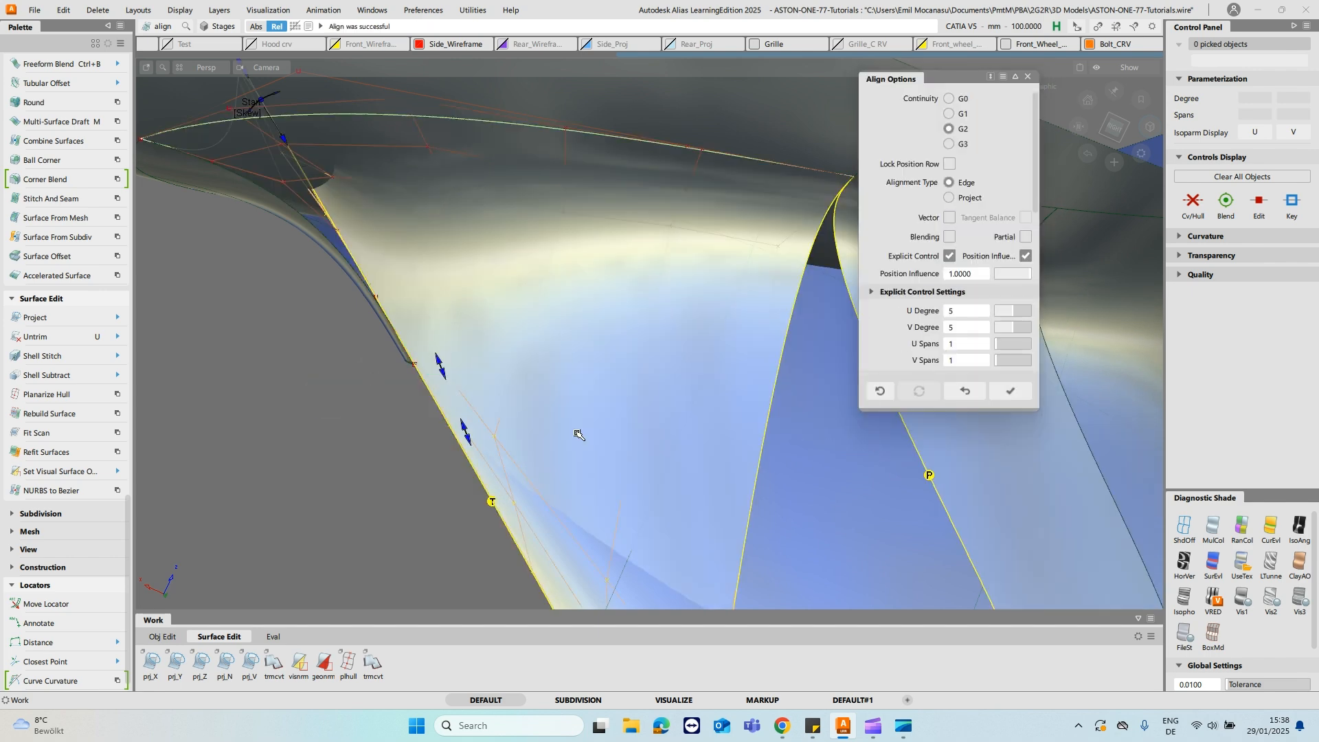
click(968, 201)
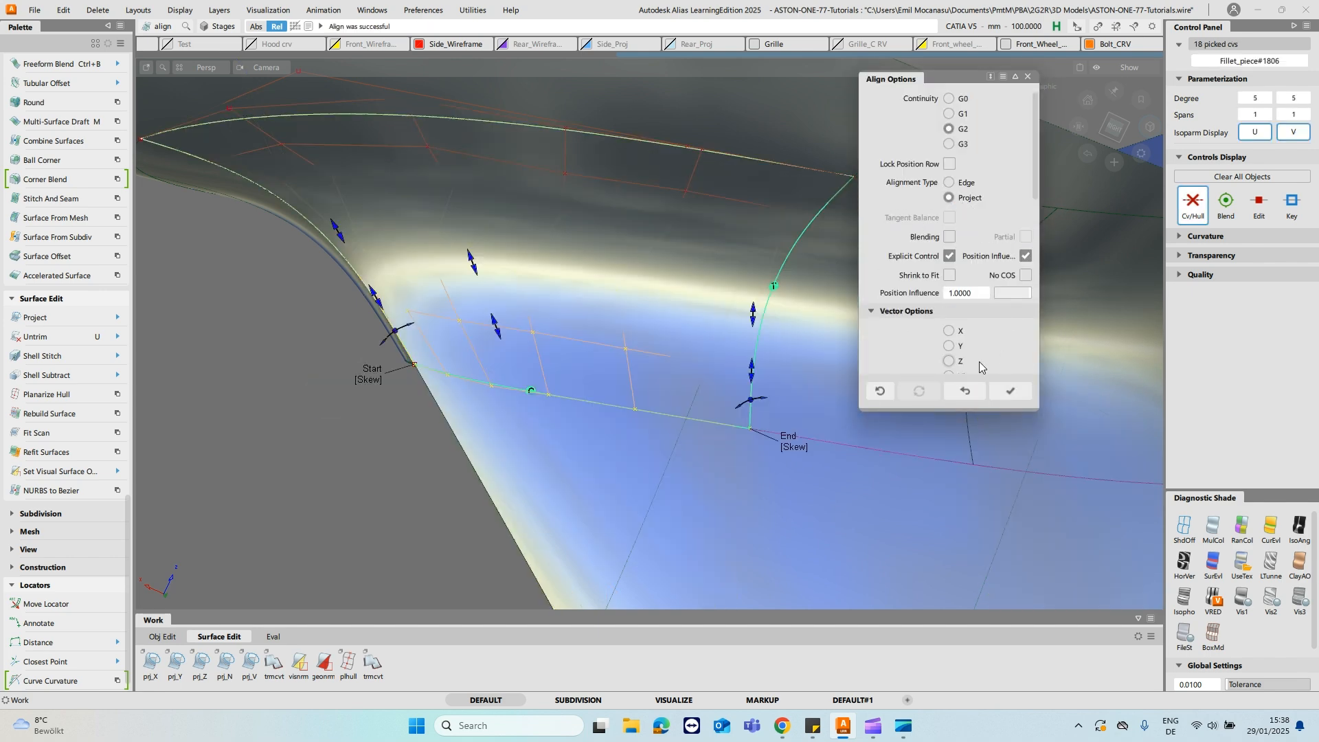
scroll(979, 344, down, 2)
scroll(979, 343, down, 3)
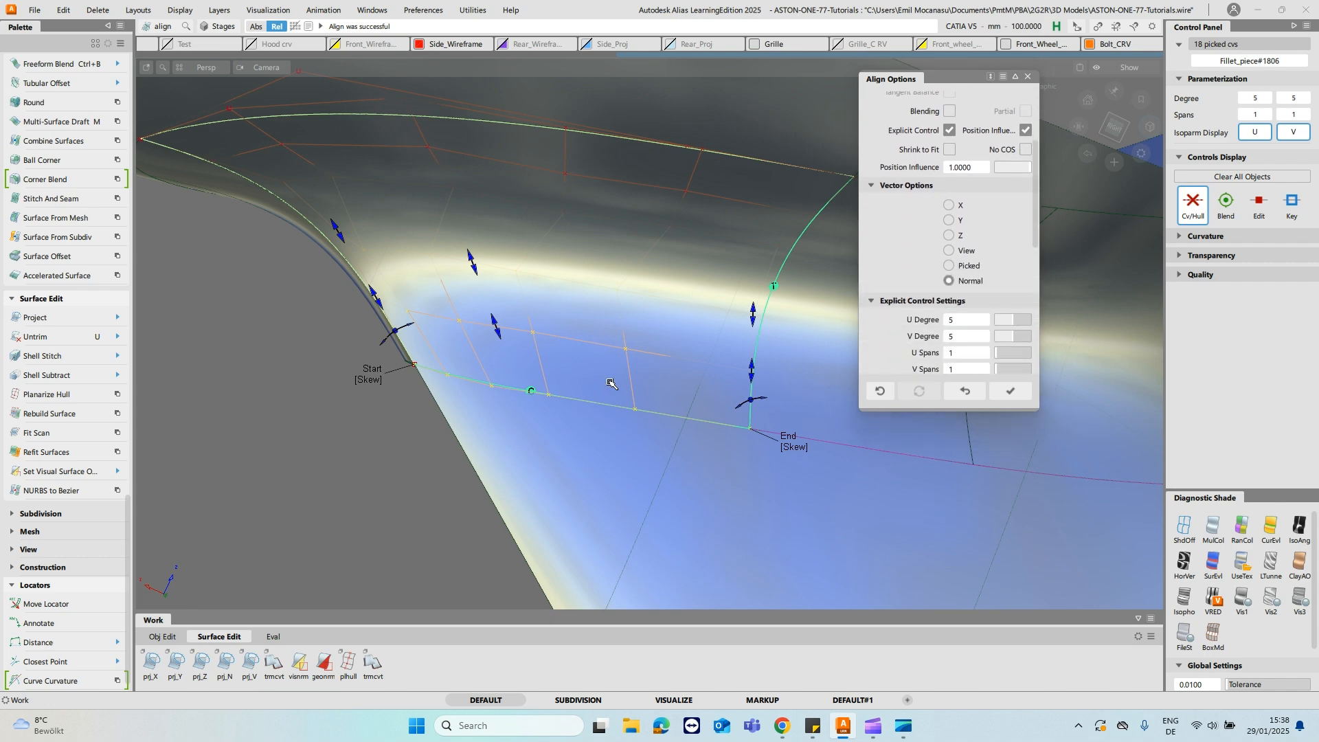
- Clear the selection and turn off the diagnostic shading on the fillet and stalk surfaces
click(584, 420)
alt+shift+drag(583, 424, 607, 316)
alt+shift+right_drag(607, 316, 580, 268)
ctrl+shift+drag(524, 242, 520, 276)
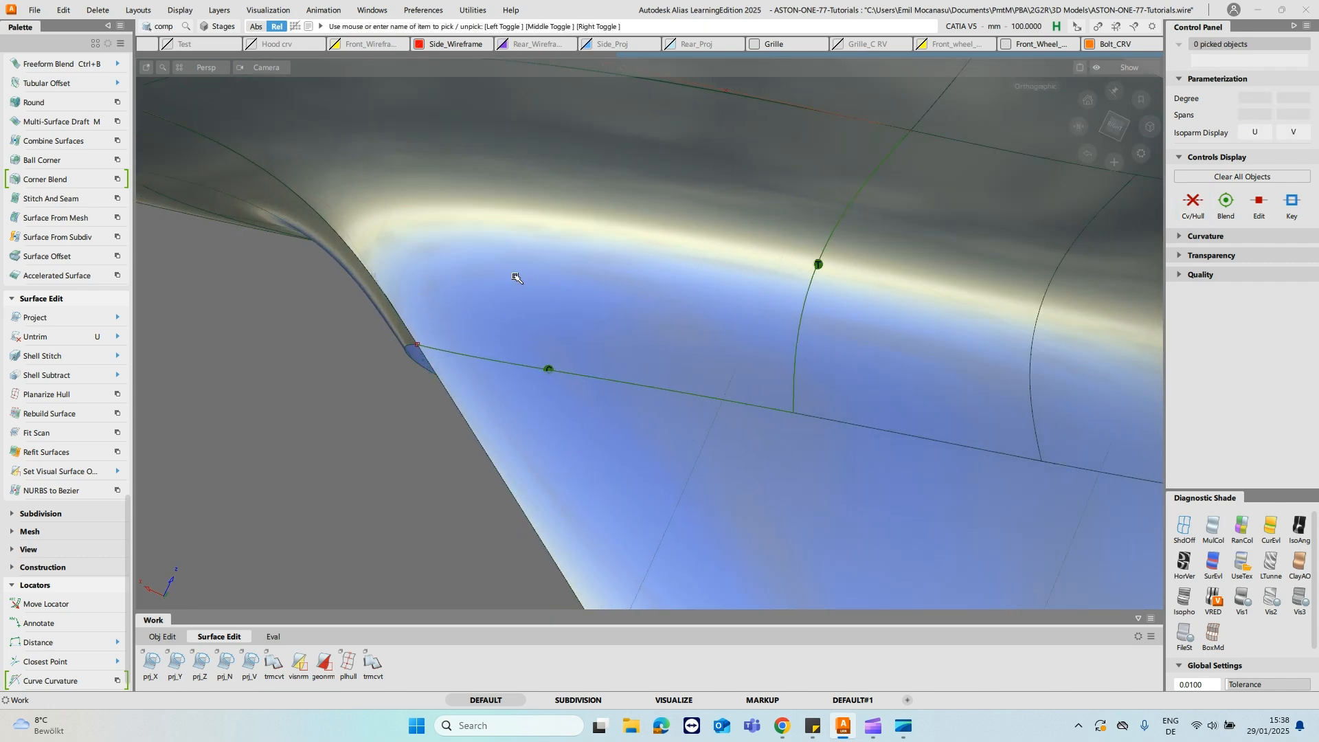
click(519, 278)
ctrl+shift+right_drag(551, 294, 594, 280)
ctrl+shift+drag(561, 333, 563, 304)
click(1181, 528)
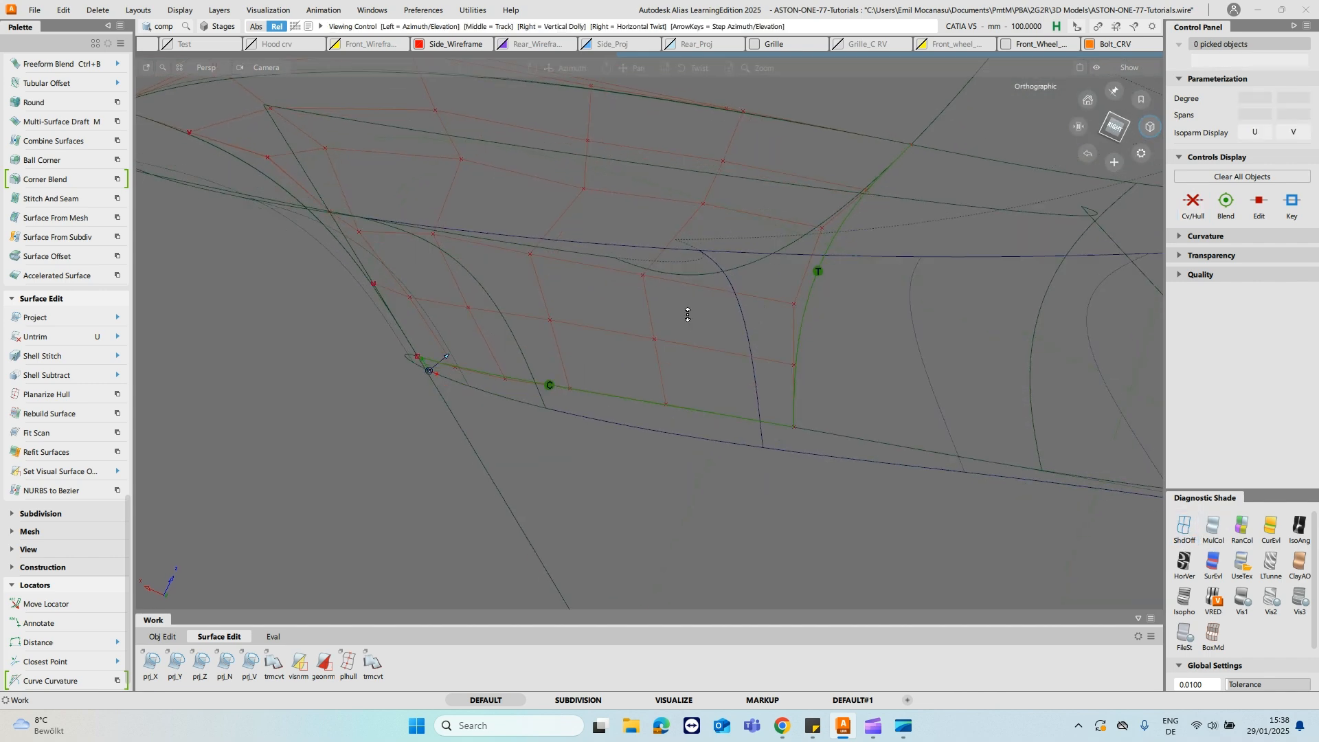
- Draw a degree-1 CV curve joining the two end CVs of the fillet piece's lower edge
key(c)
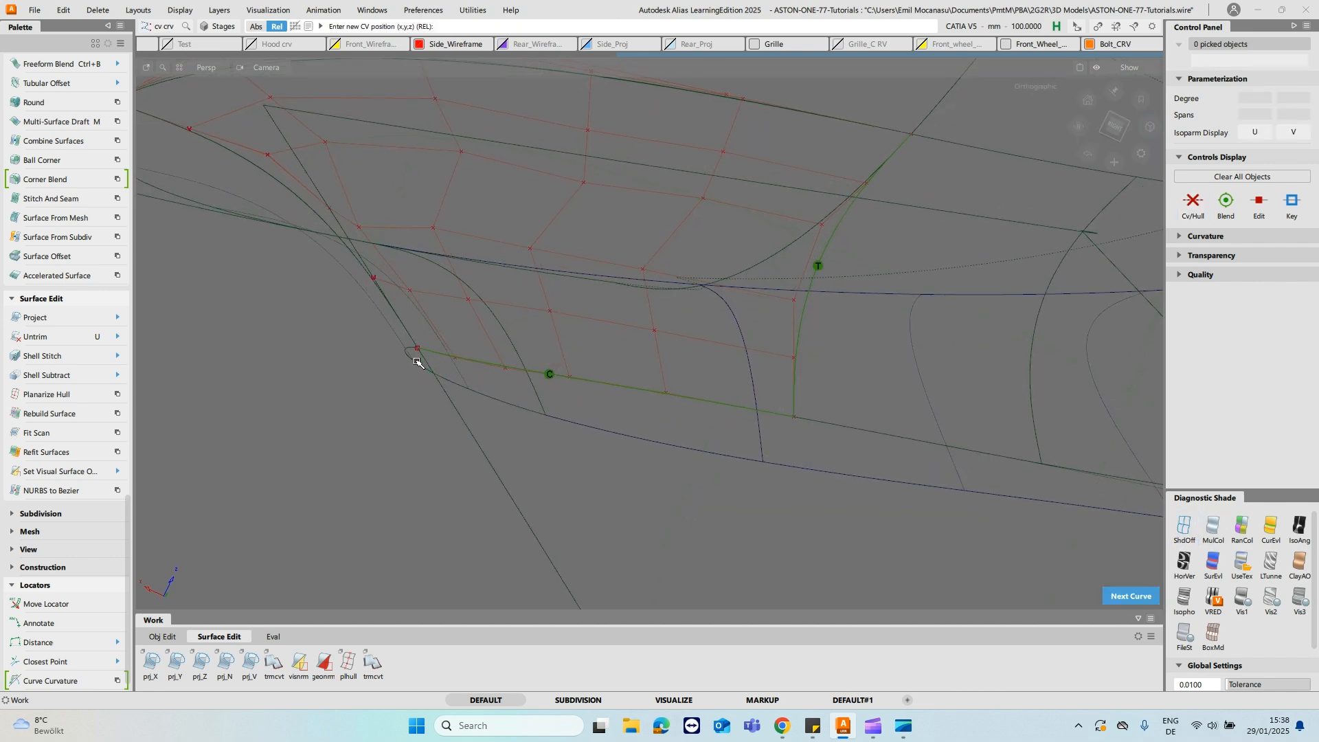
click(790, 420)
alt+shift+drag(721, 348, 731, 352)
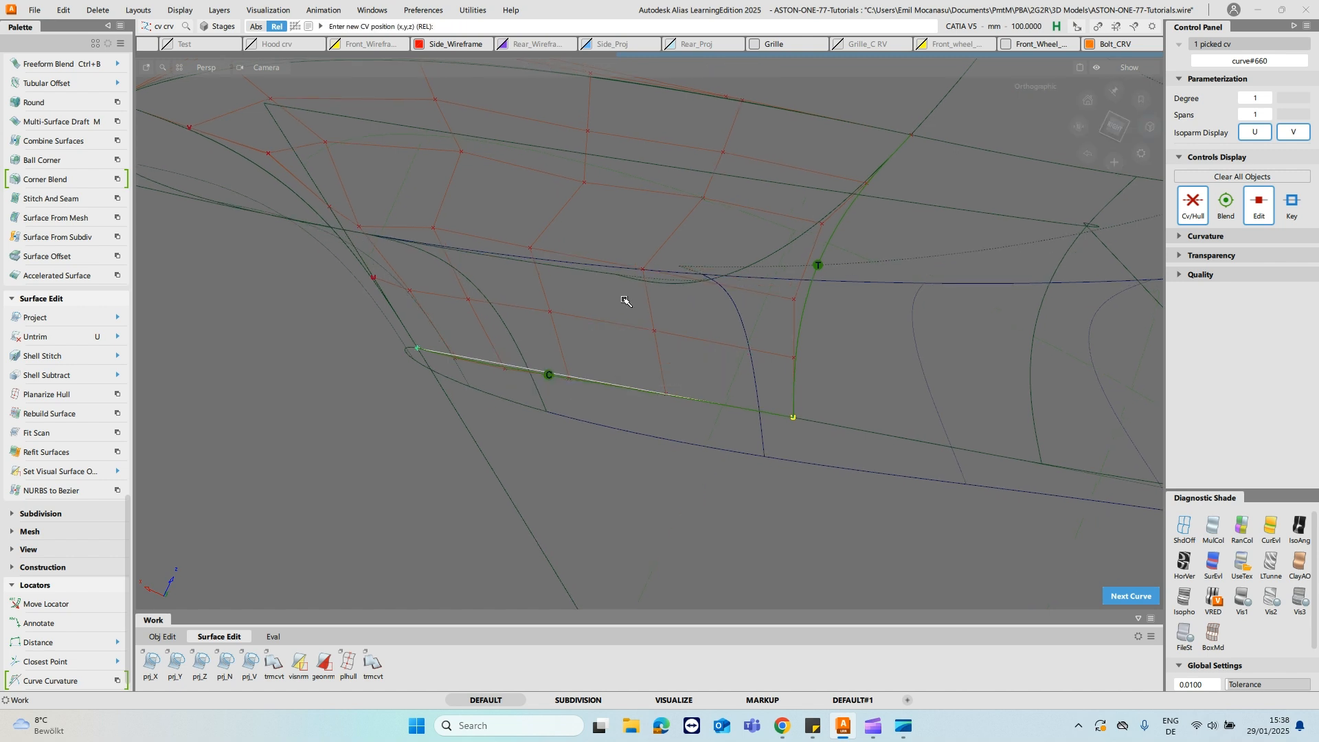
ctrl+shift+drag(623, 297, 639, 277)
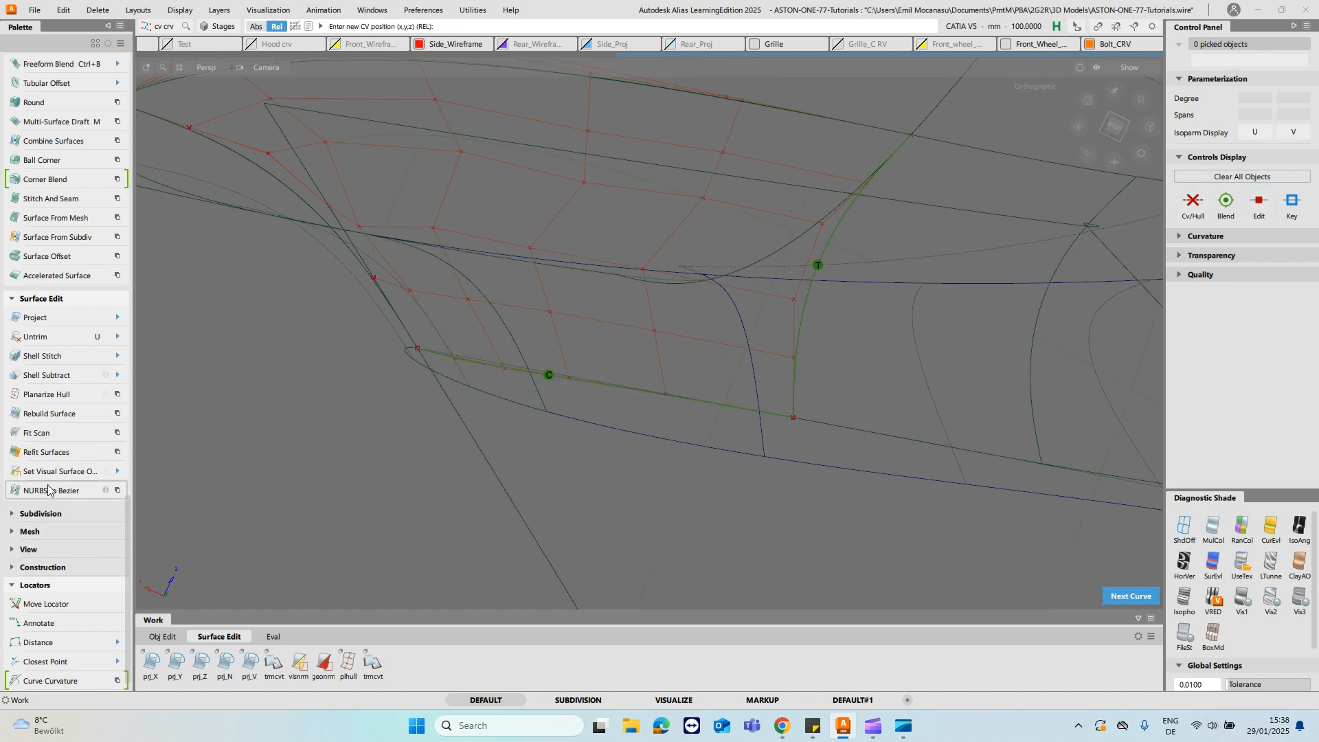
- Planarize the fillet piece's lower-edge hull with the Single type and View based plane, and delete the guide line
double_click(59, 396)
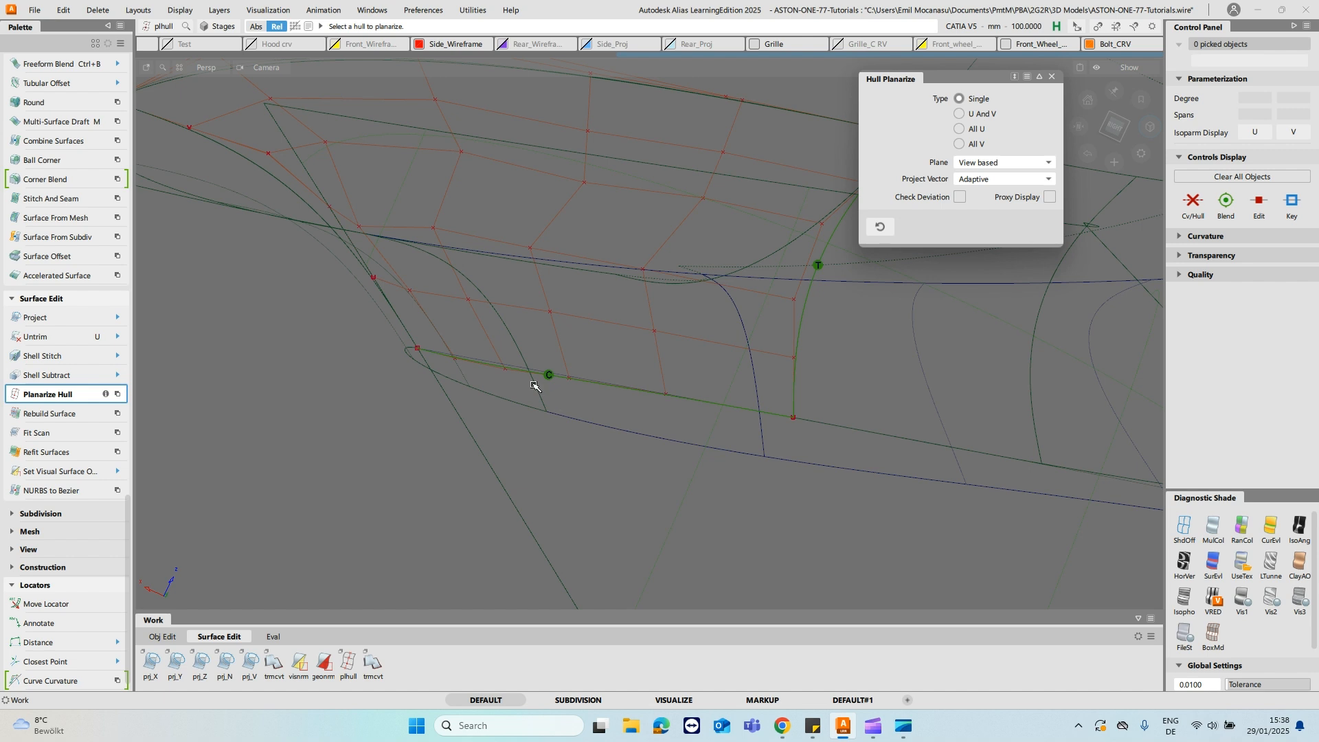
click(492, 370)
ctrl+shift+drag(515, 328, 533, 283)
ctrl+shift+drag(600, 385, 632, 374)
click(630, 387)
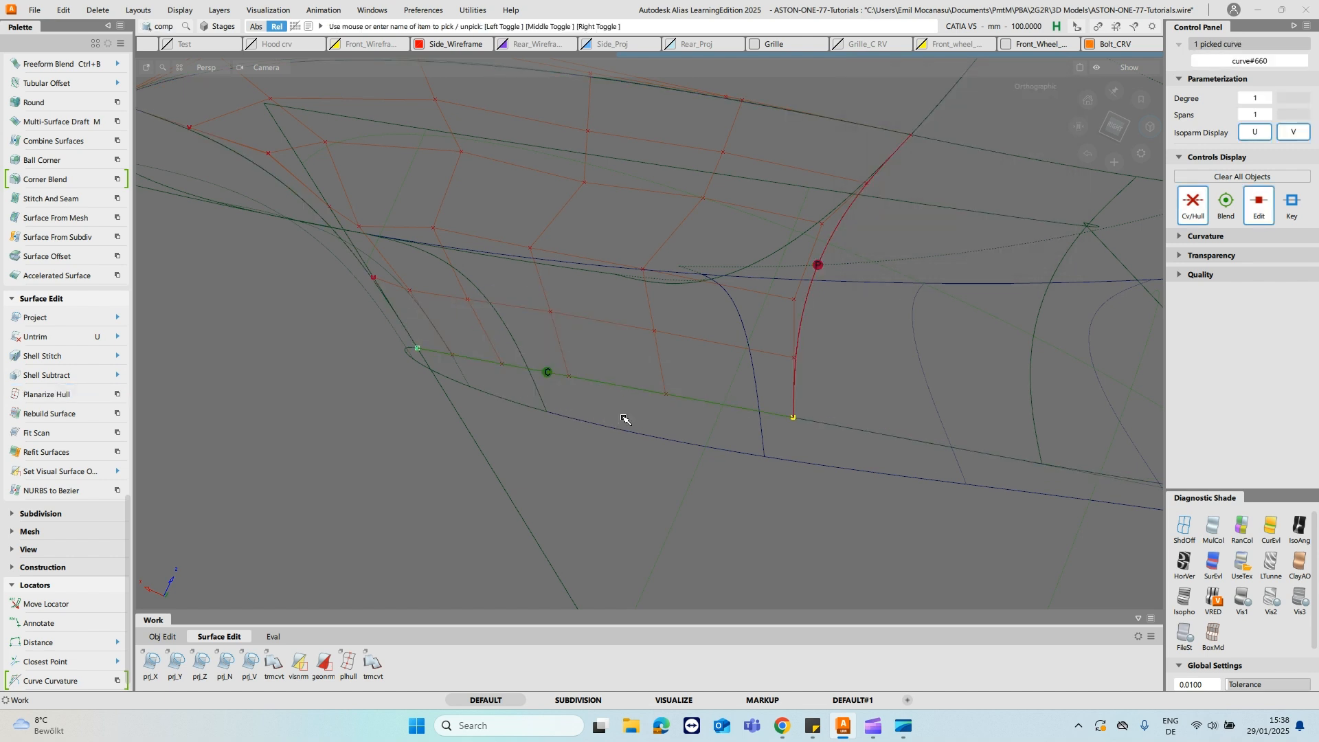
click(625, 418)
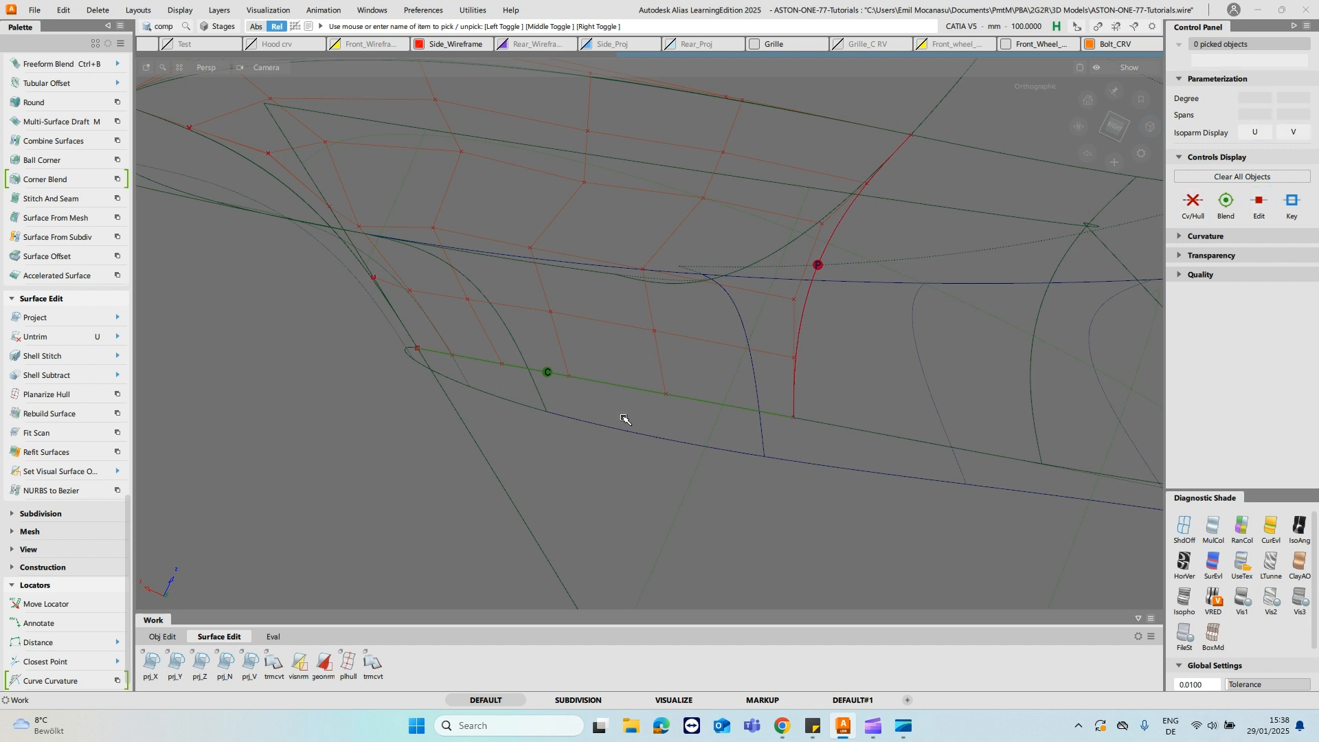
- Draw degree-1 guide lines joining the end CVs of the second and third hull rows above the lower edge
ctrl+shift+middle_drag(800, 379, 823, 375)
ctrl+click(794, 358)
ctrl+click(371, 279)
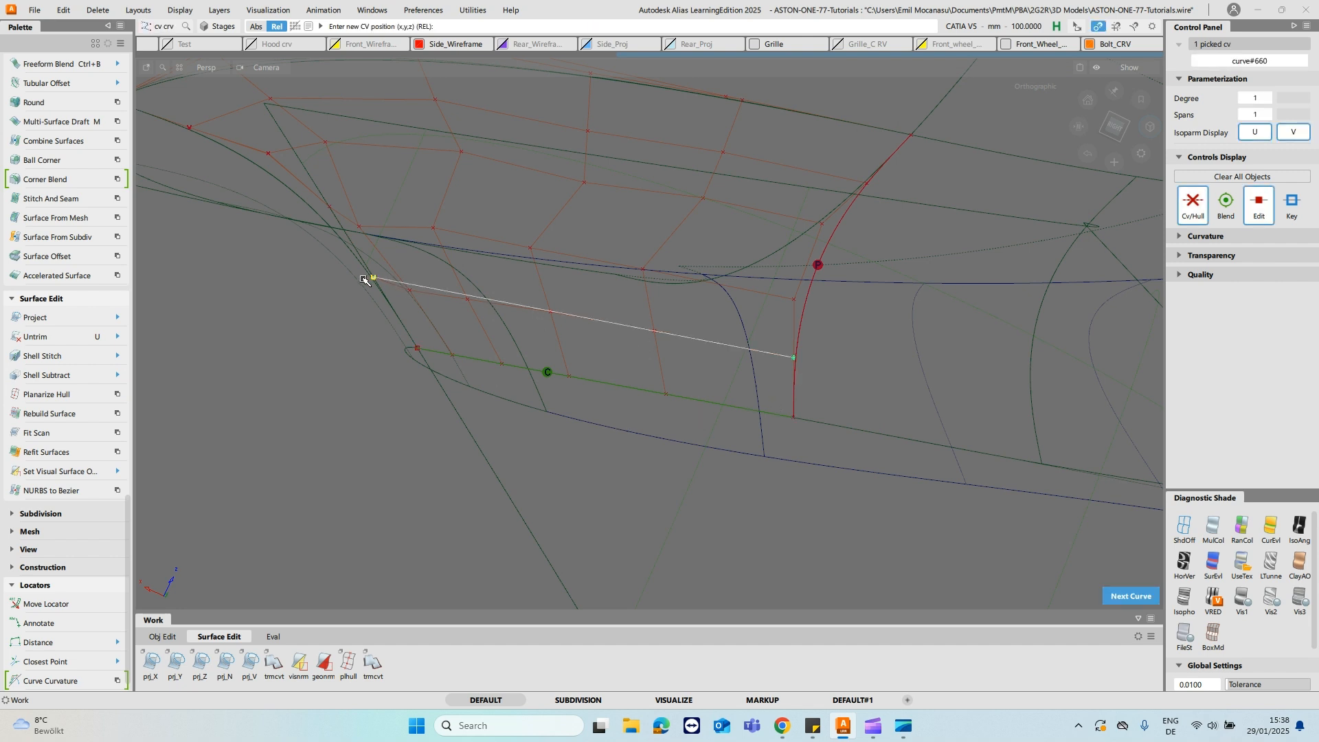
ctrl+click(798, 301)
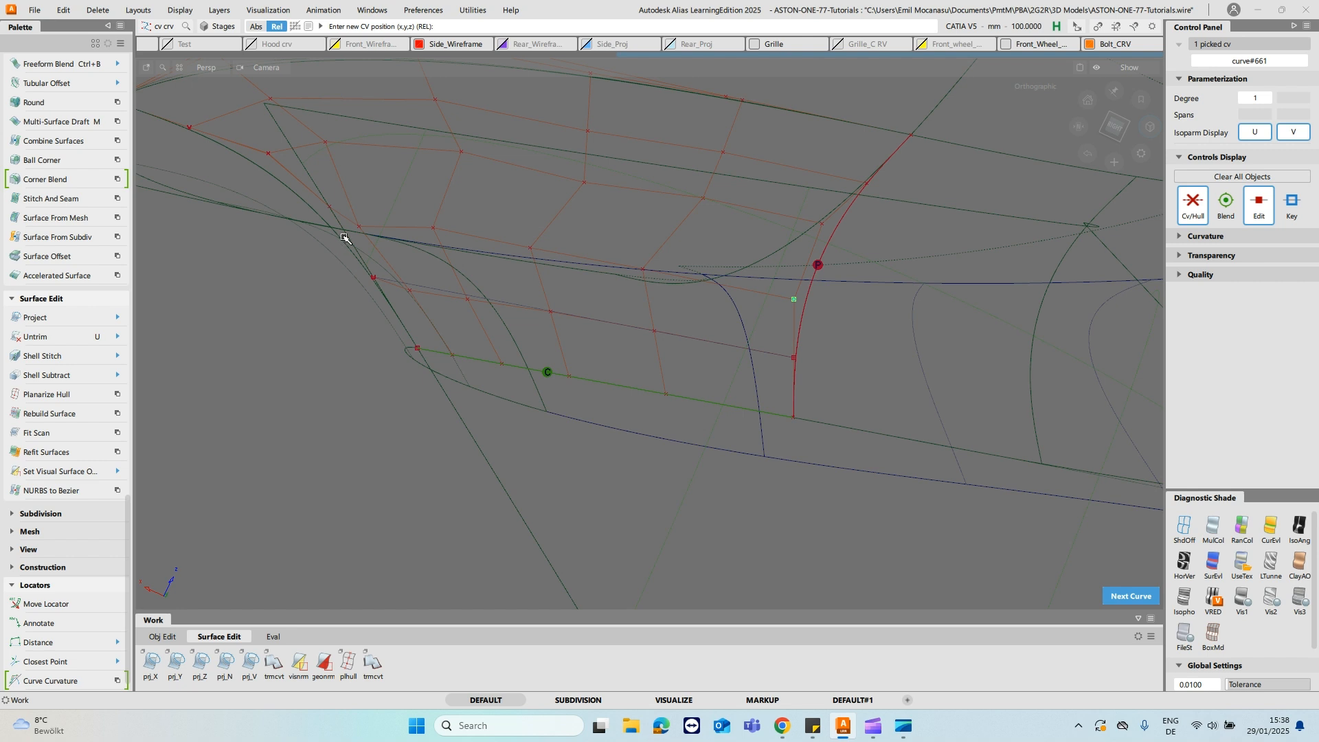
ctrl+click(316, 221)
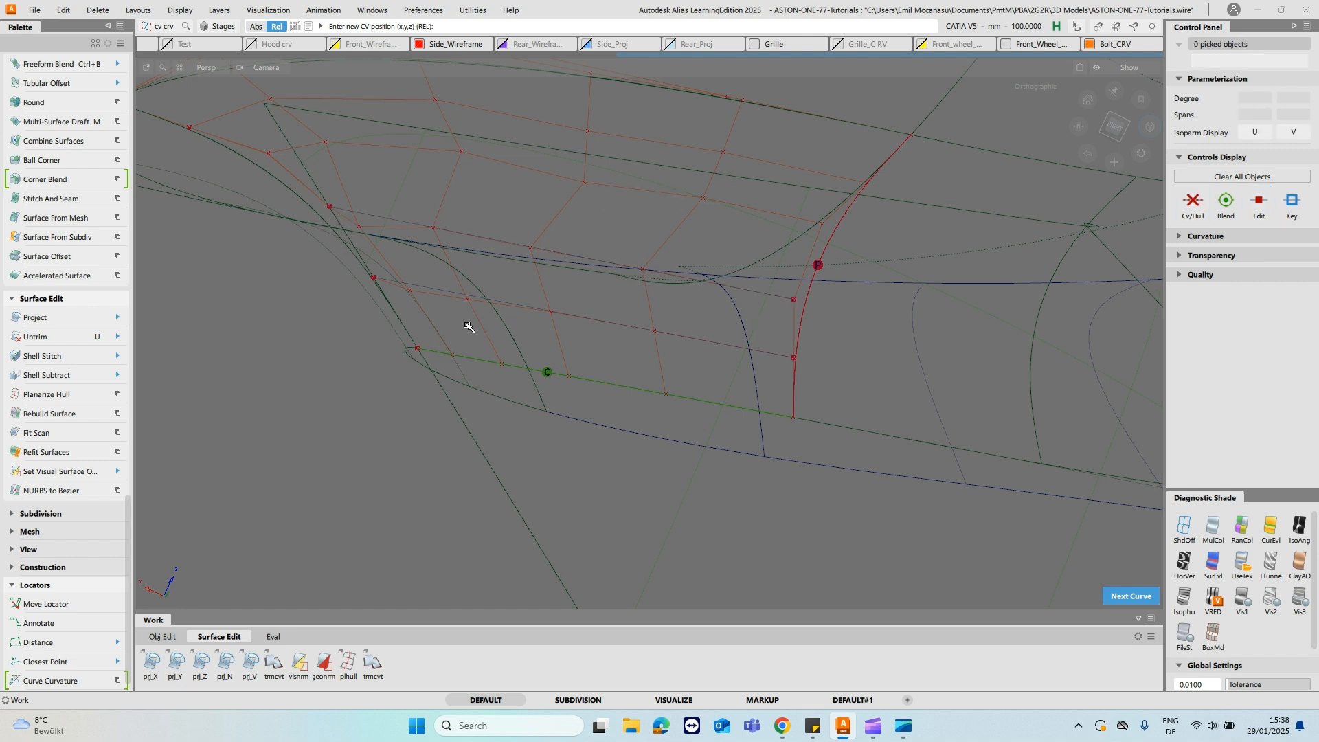
- Planarize the second and third hull rows of the fillet piece with the Single type and View based plane
click(51, 401)
click(589, 320)
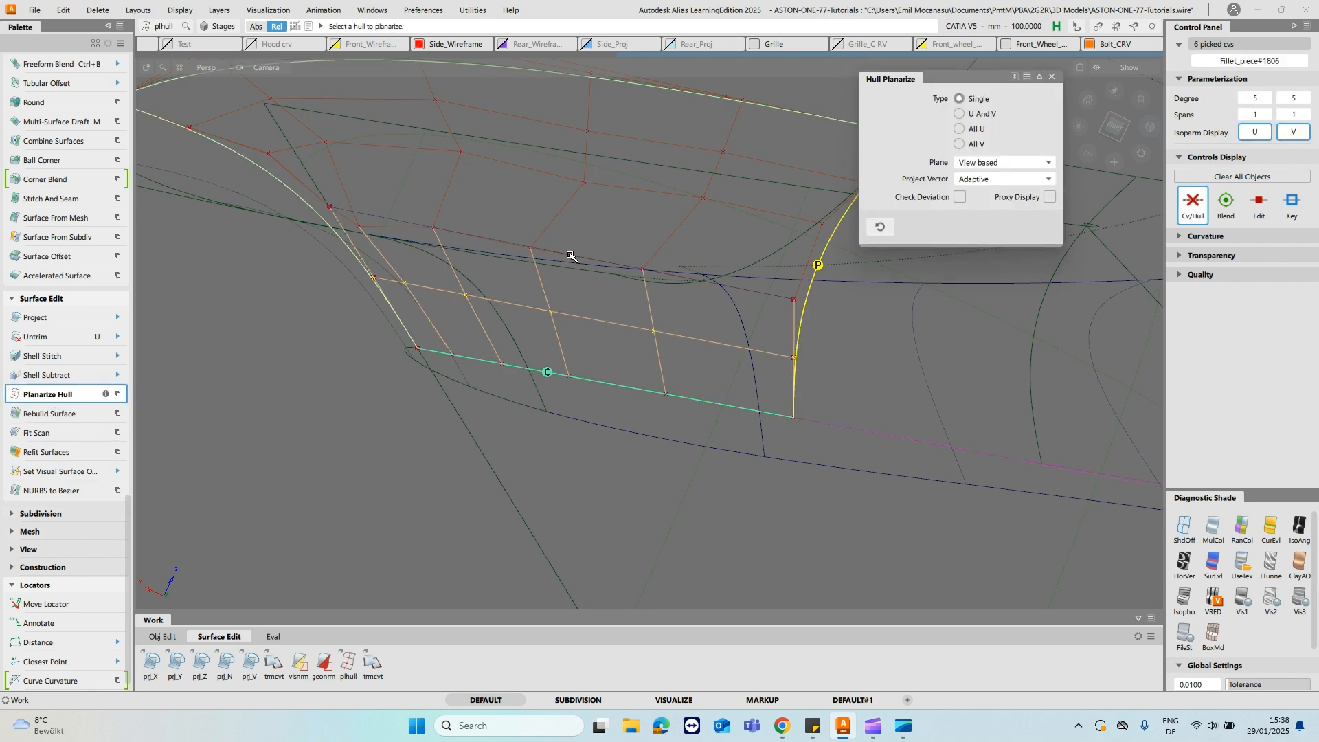
click(492, 237)
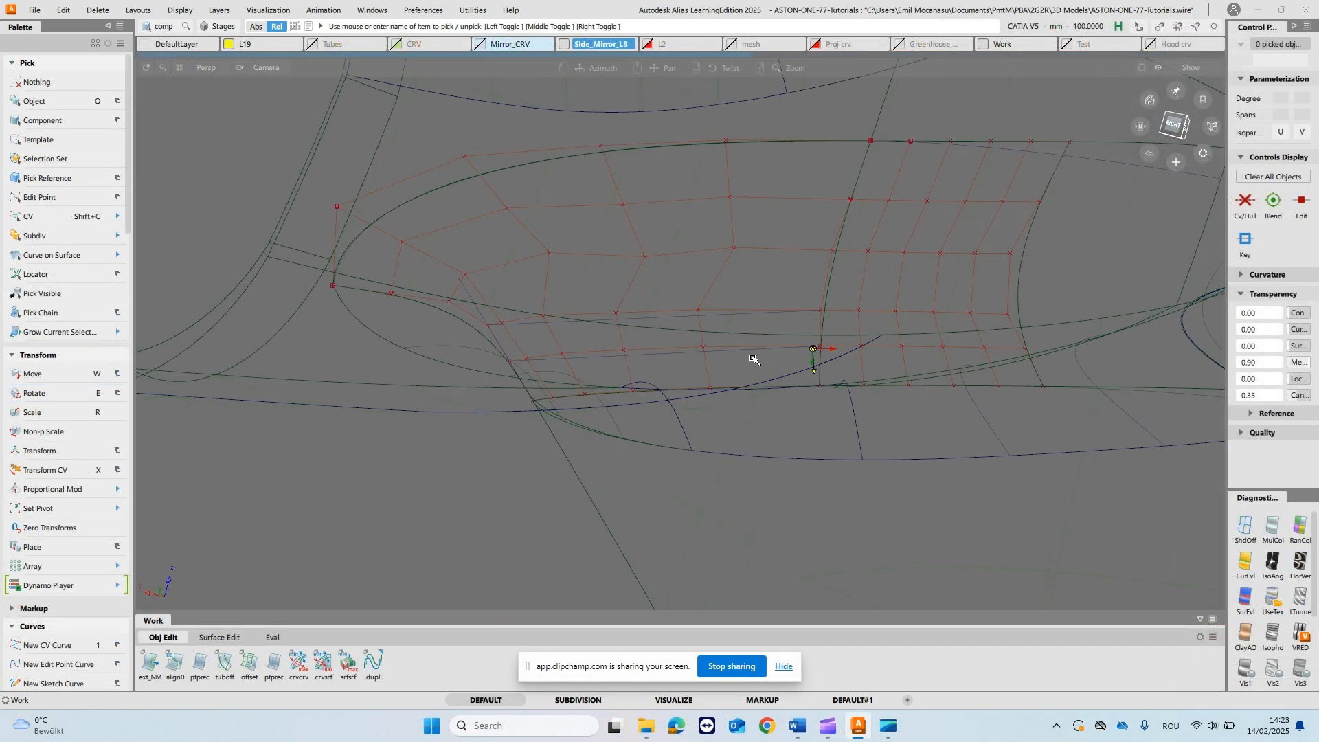
alt+shift+drag(753, 358, 759, 349)
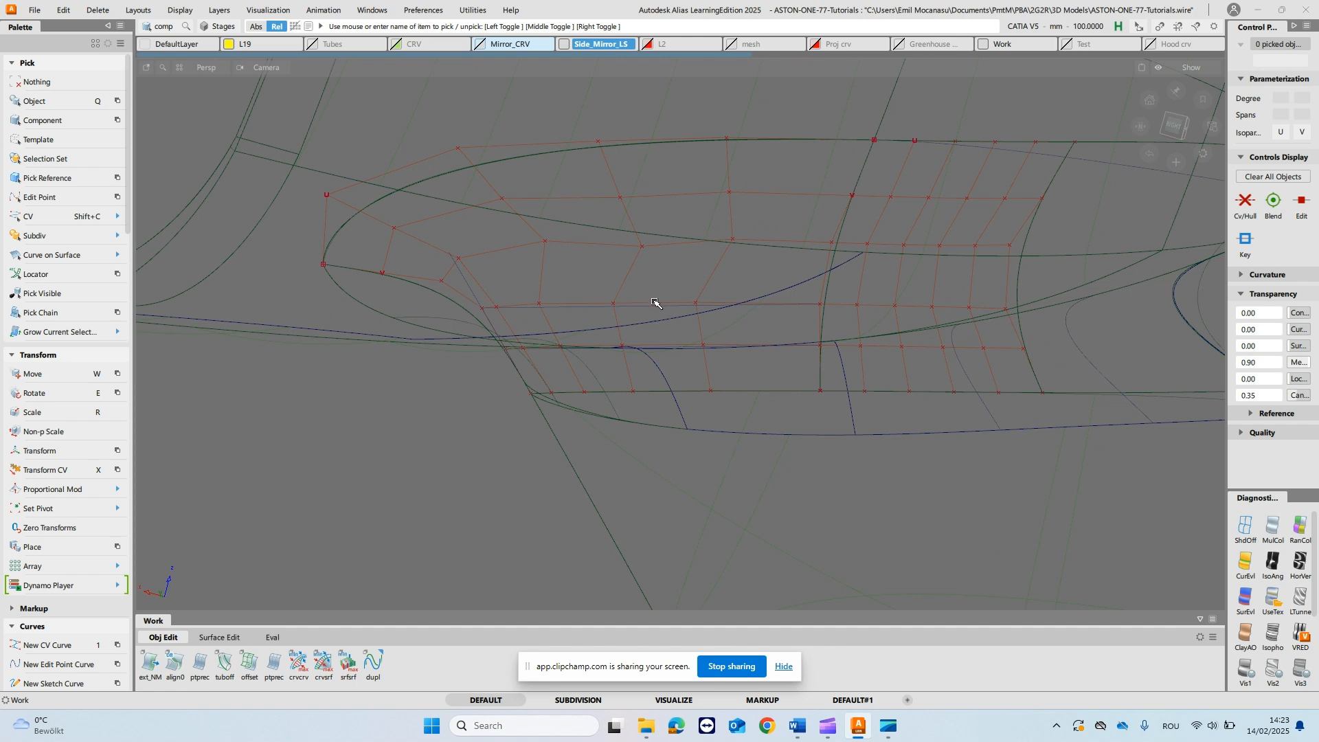
- Select the neighbouring fillet piece and remove its Align construction history
alt+shift+middle_drag(963, 333, 613, 287)
alt+shift+drag(613, 286, 582, 300)
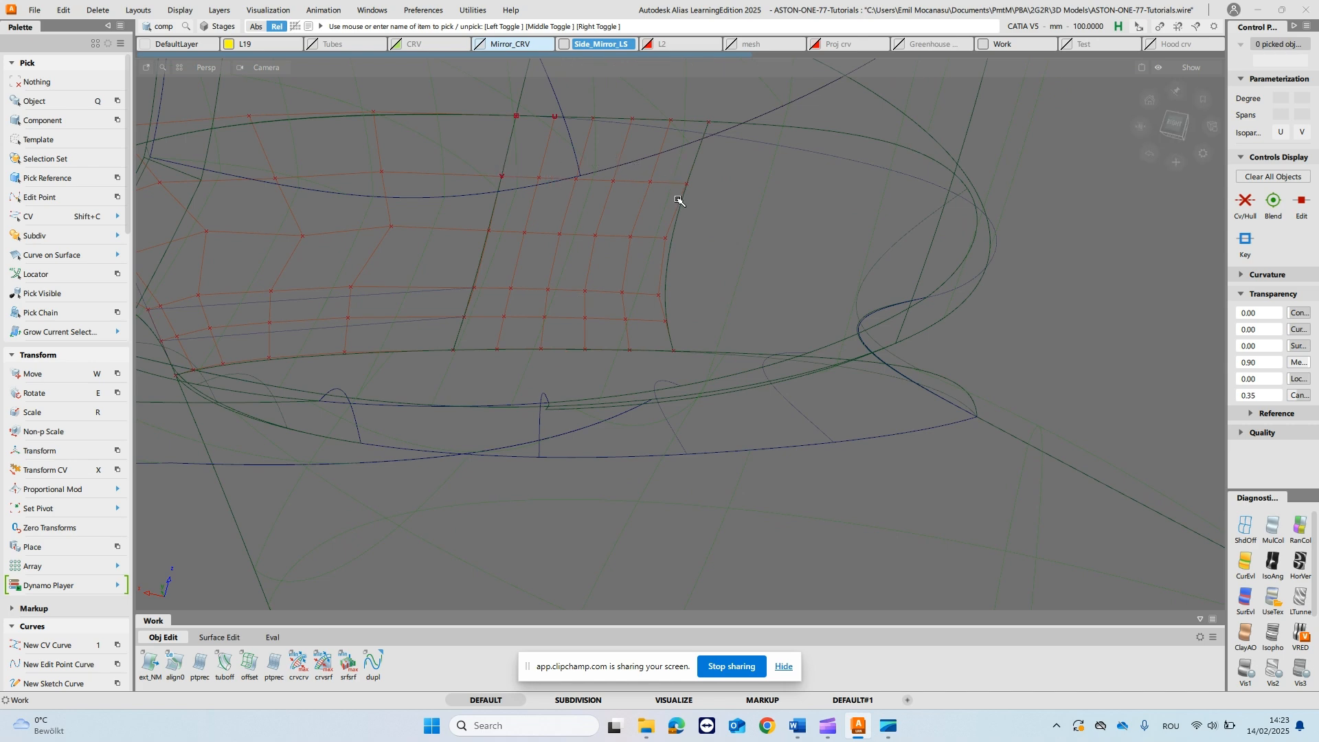
alt+shift+drag(594, 169, 576, 239)
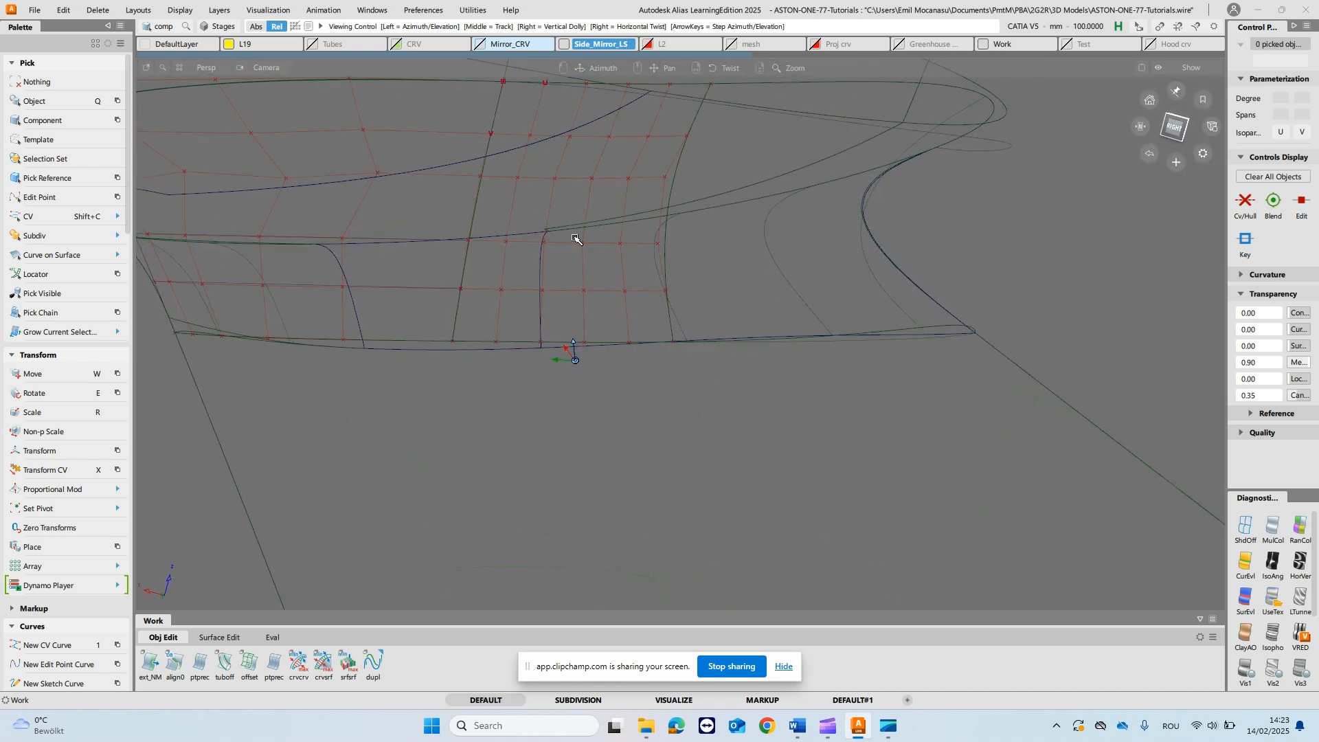
alt+shift+right_drag(580, 297, 562, 238)
alt+shift+middle_drag(562, 238, 595, 374)
alt+shift+drag(595, 374, 580, 254)
ctrl+shift+click(525, 199)
ctrl+shift+drag(525, 199, 527, 245)
click(536, 279)
ctrl+shift+right_drag(581, 278, 508, 296)
key(Return)
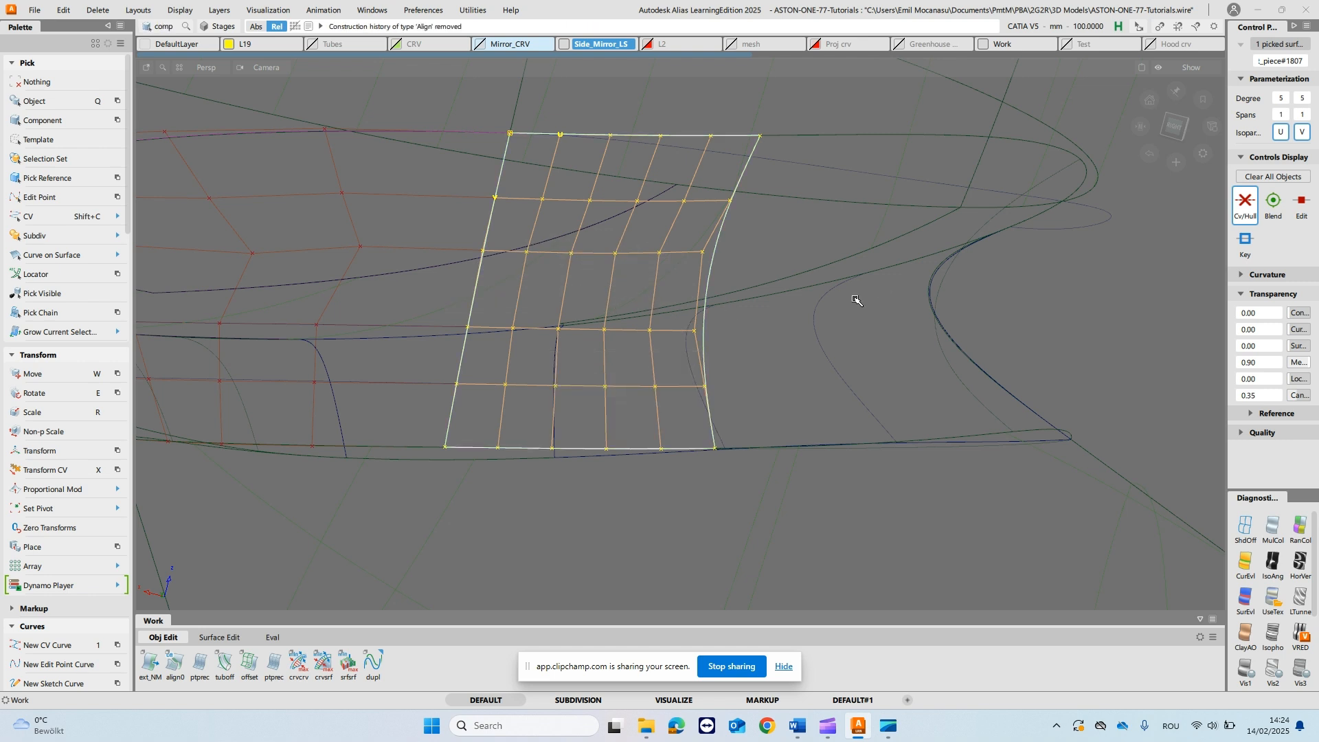
- Reduce the neighbouring fillet piece's U degree to 2
click(1282, 99)
click(1284, 62)
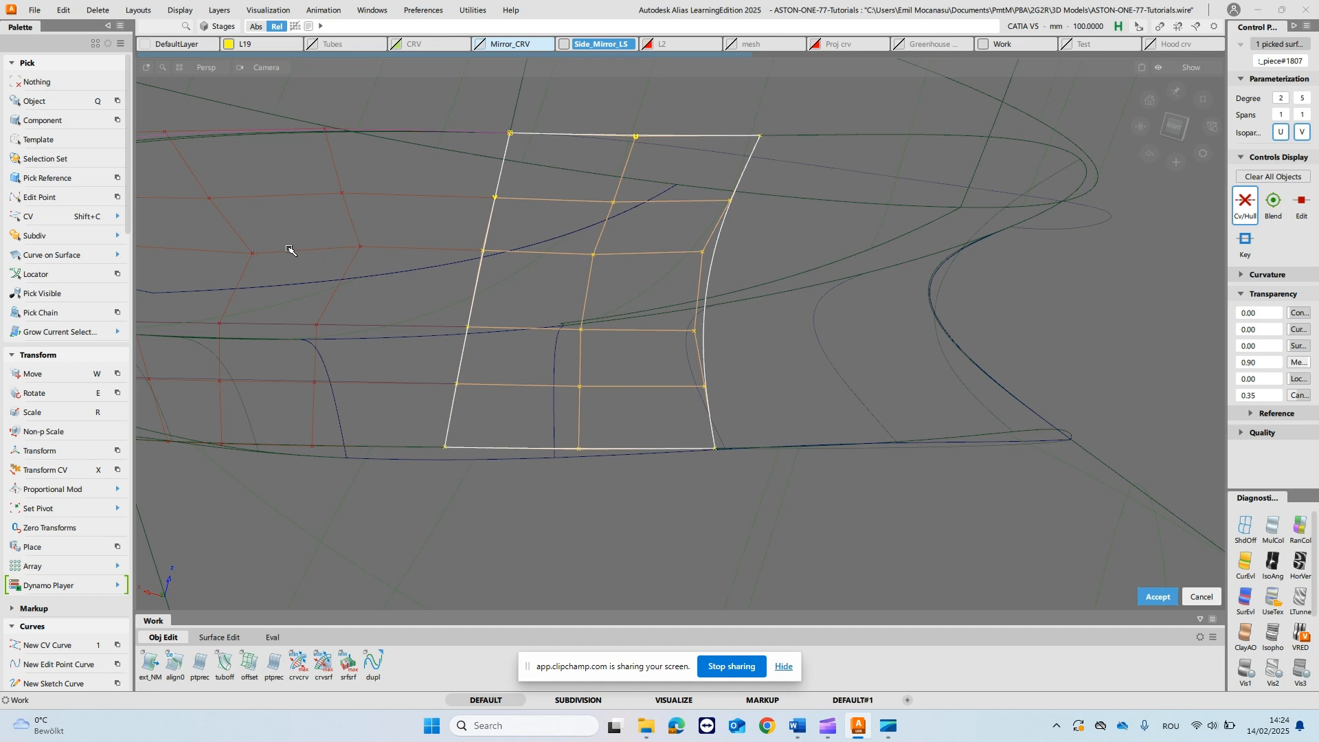
alt+shift+drag(890, 315, 812, 314)
alt+shift+drag(588, 298, 543, 309)
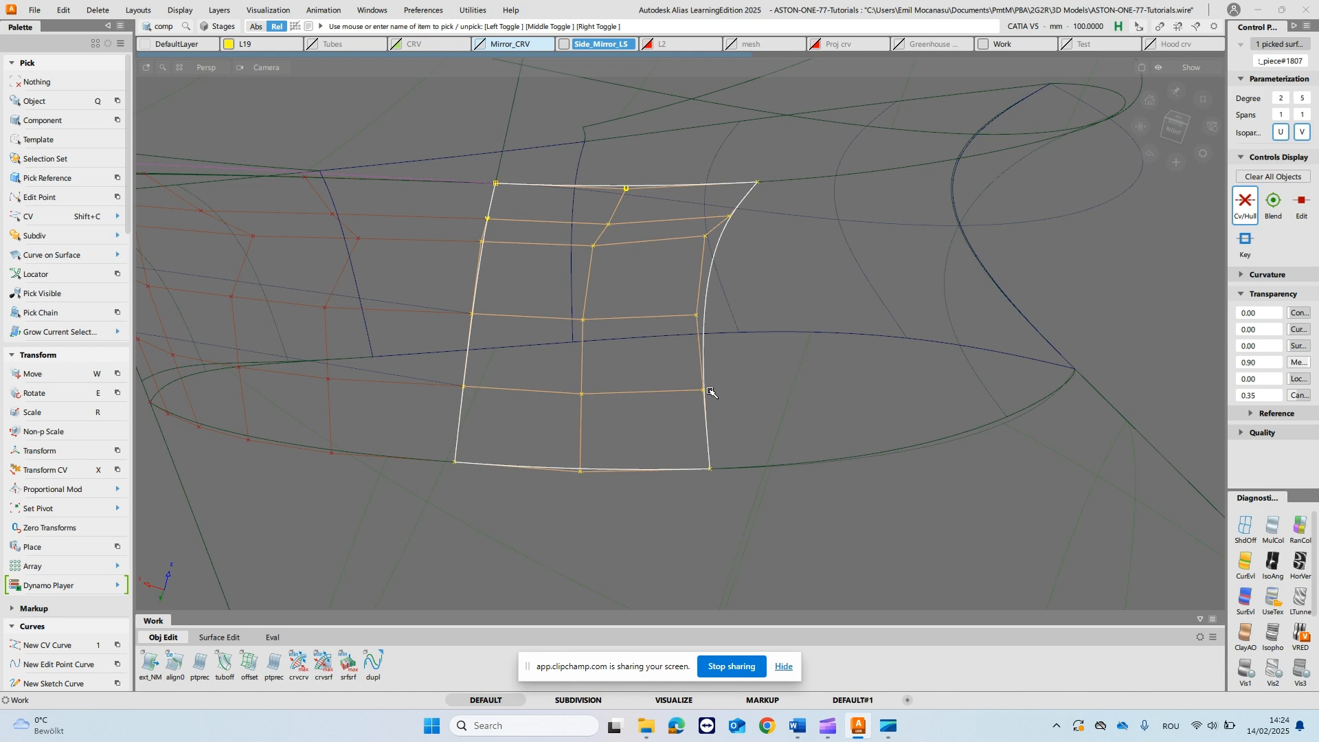
mouse_move(590, 263)
alt+shift+mouse_down()
mouse_move(619, 392)
mouse_move(641, 179)
mouse_move(595, 249)
mouse_move(598, 283)
alt+shift+mouse_up()
click(613, 263)
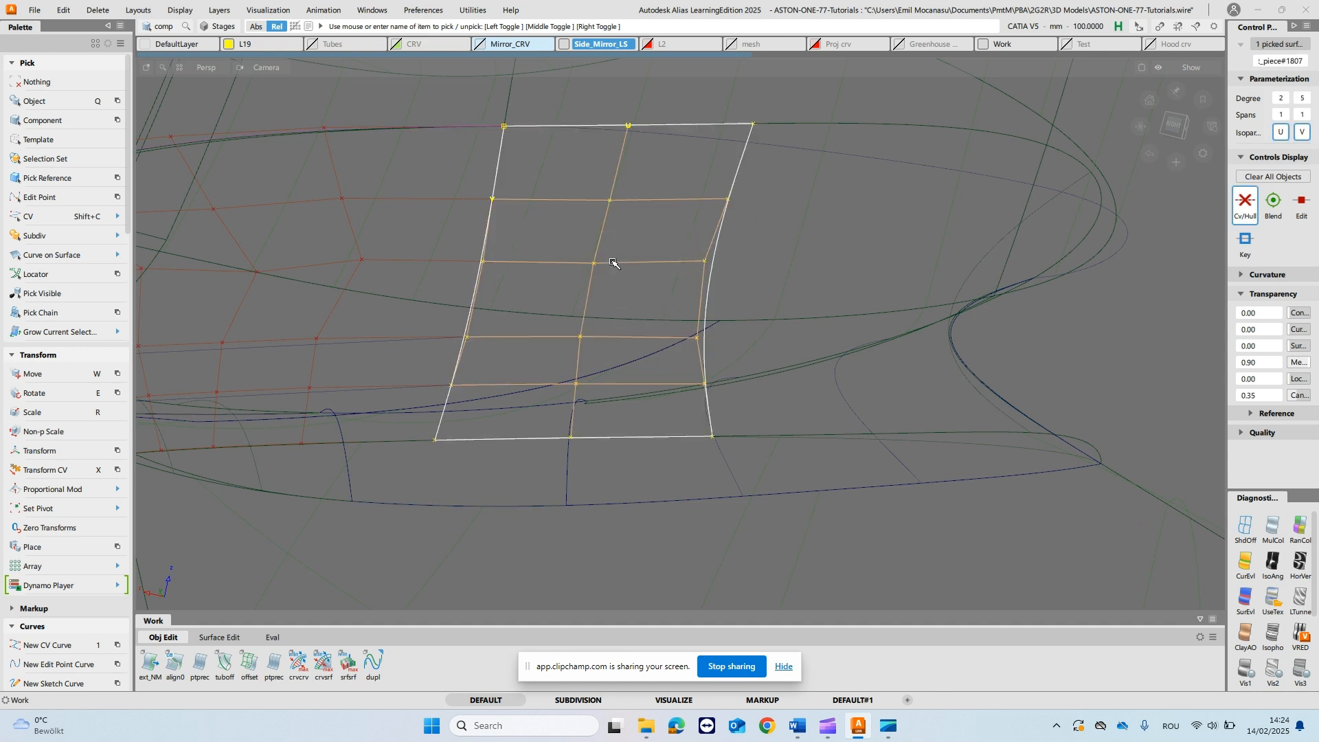
- Raise the neighbouring fillet piece's U degree to 5 and clear the selection
click(1282, 99)
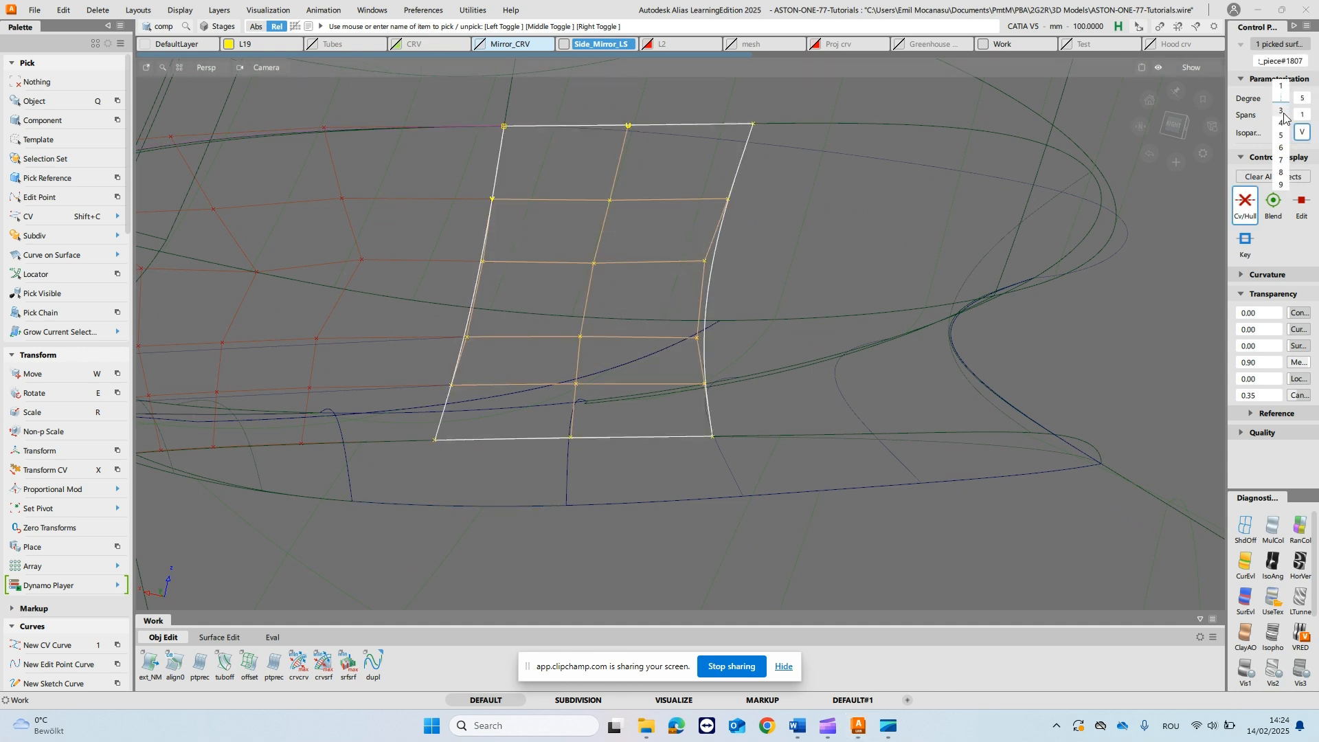
click(1282, 150)
alt+shift+drag(865, 168, 849, 194)
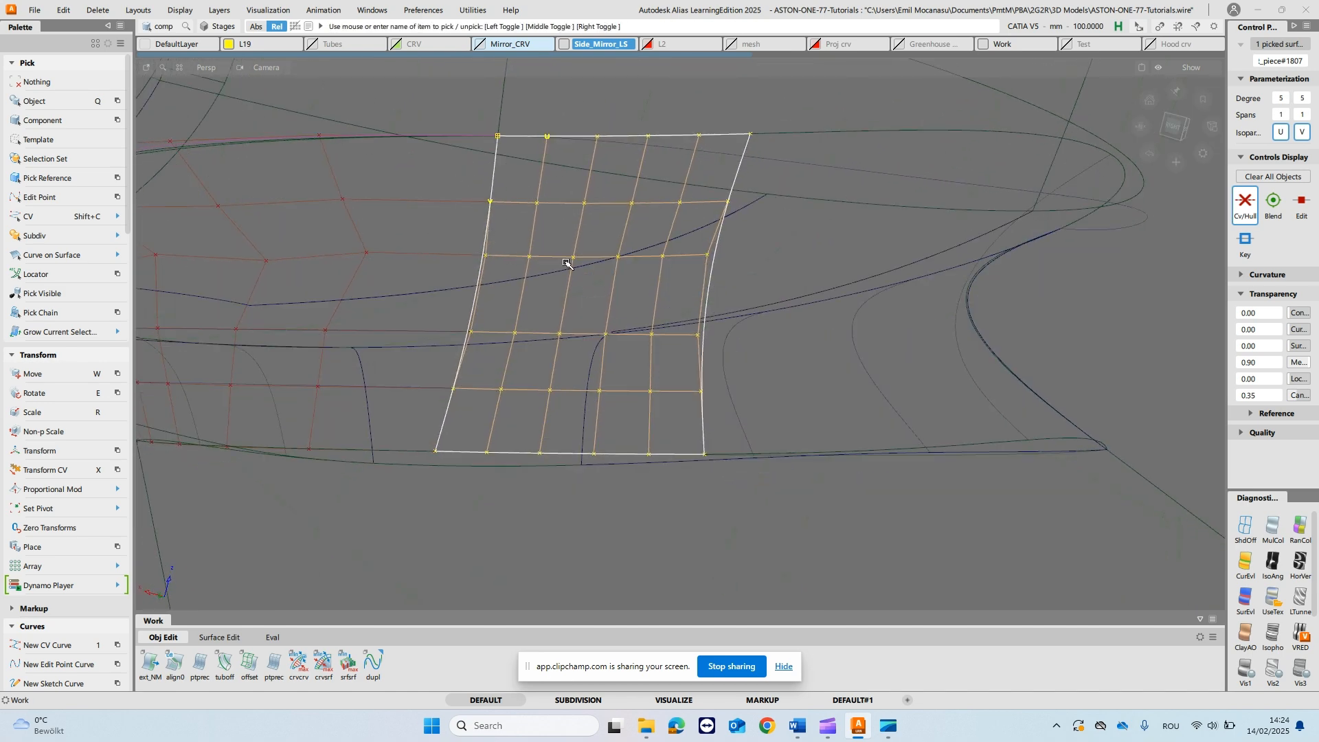
alt+shift+drag(589, 274, 572, 308)
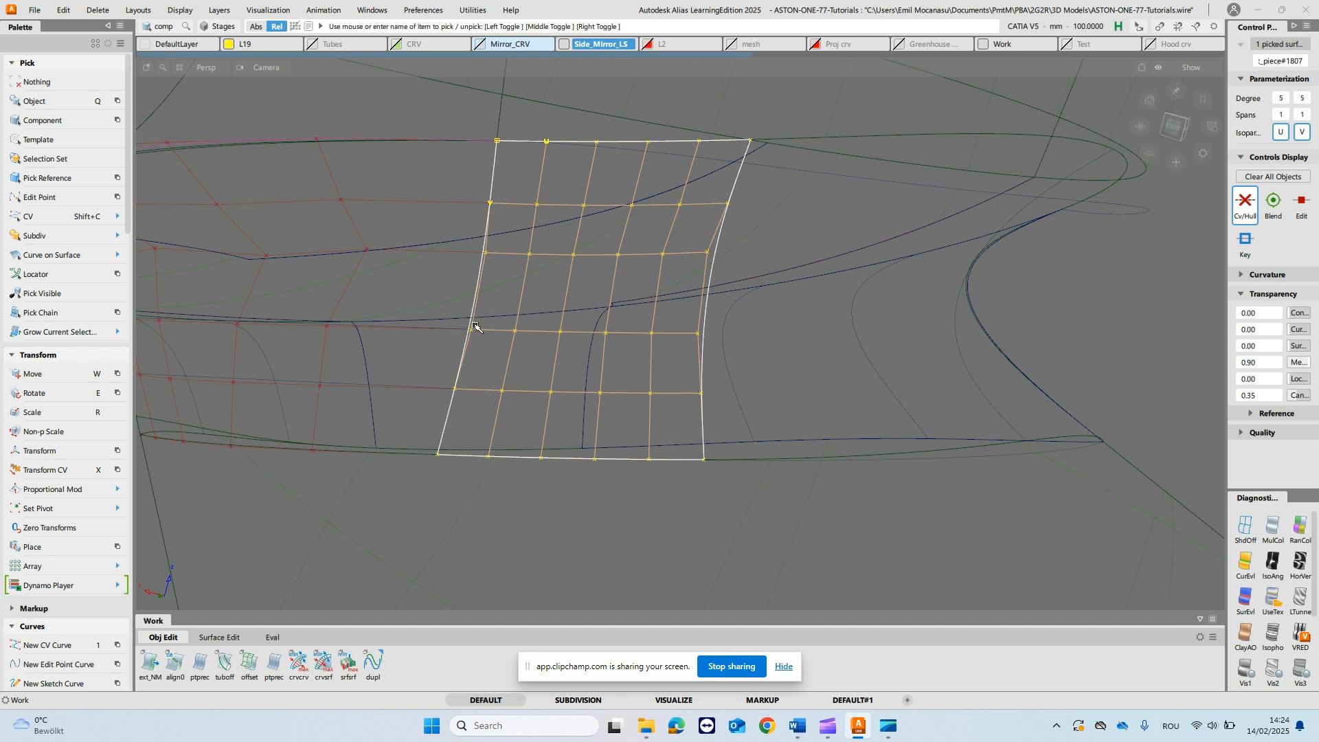
alt+shift+drag(757, 309, 769, 374)
click(772, 357)
click(792, 672)
- Untrim the two stalk surfaces bordering the neighbouring fillet piece and delete the leftover curve-on-surface along its edges
alt+shift+drag(653, 337, 648, 282)
ctrl+shift+drag(600, 143, 598, 171)
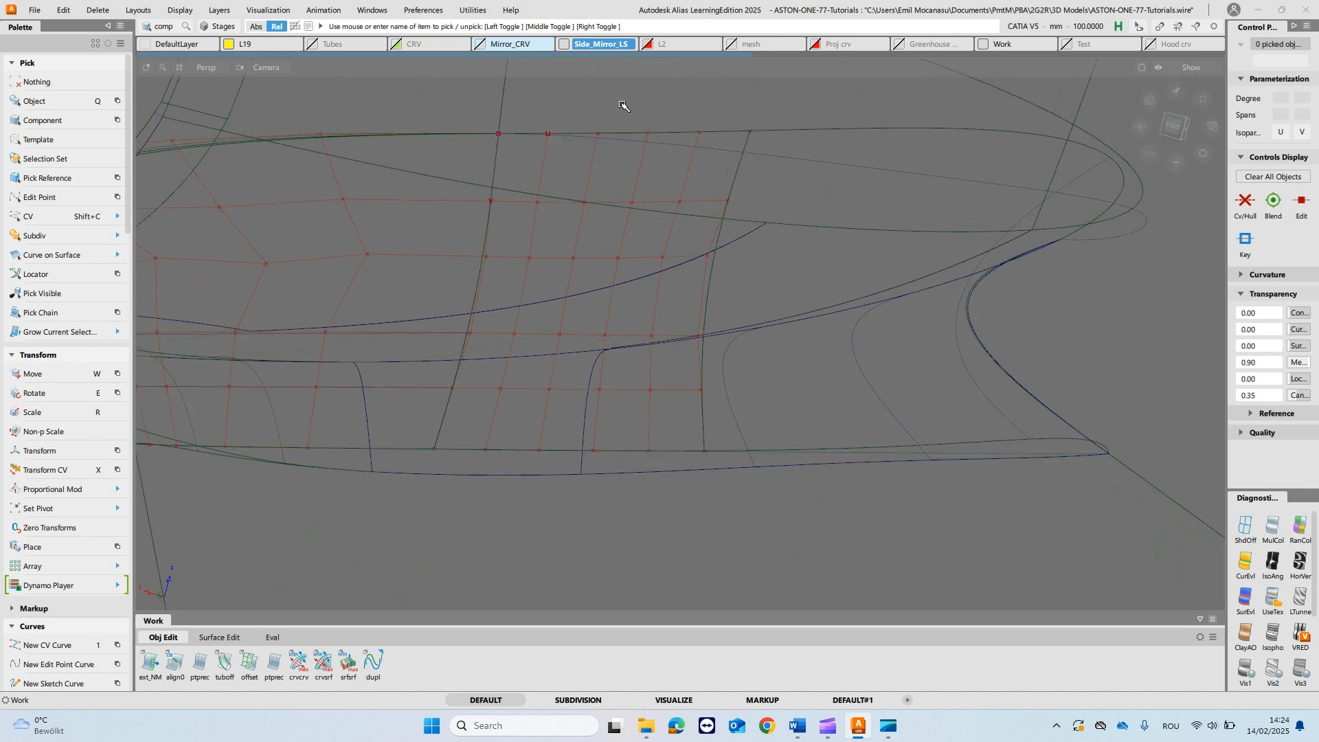
drag(622, 104, 621, 103)
drag(630, 445, 615, 531)
alt+shift+drag(623, 338, 625, 351)
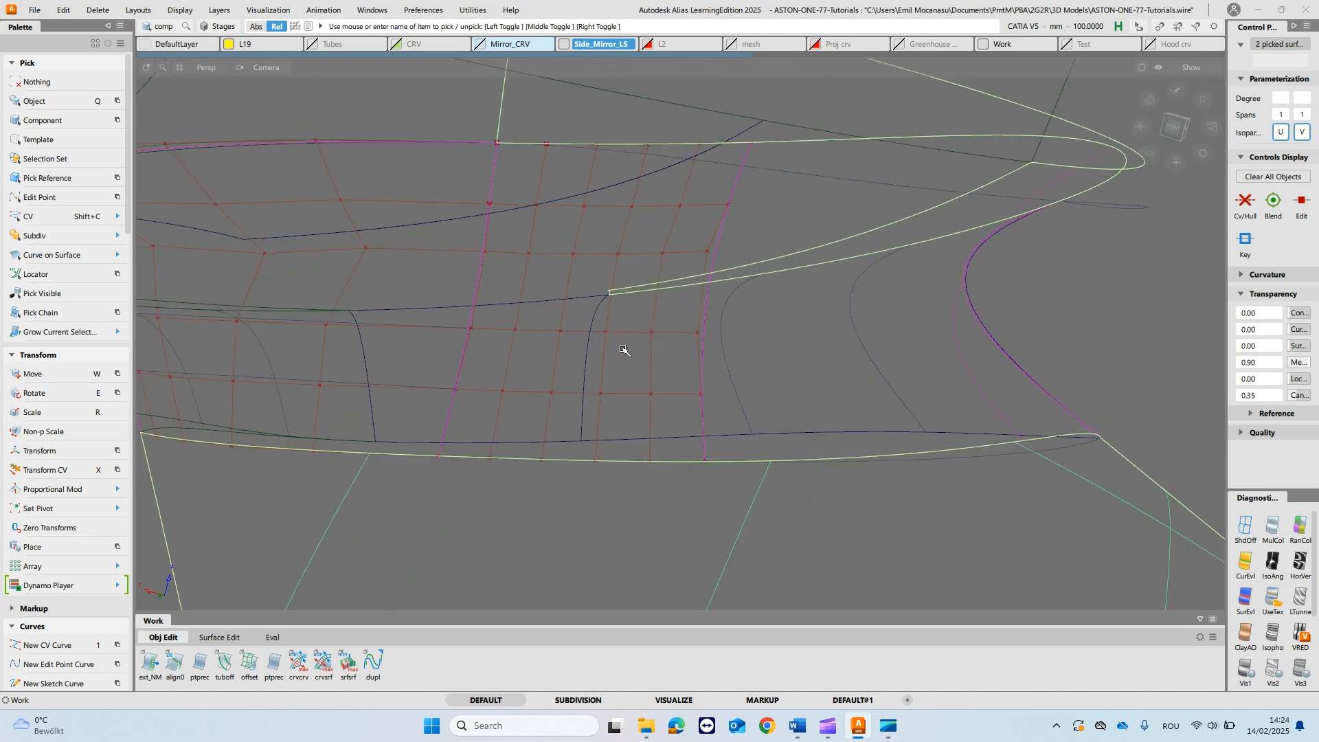
ctrl+shift+drag(613, 221, 559, 102)
drag(586, 152, 592, 100)
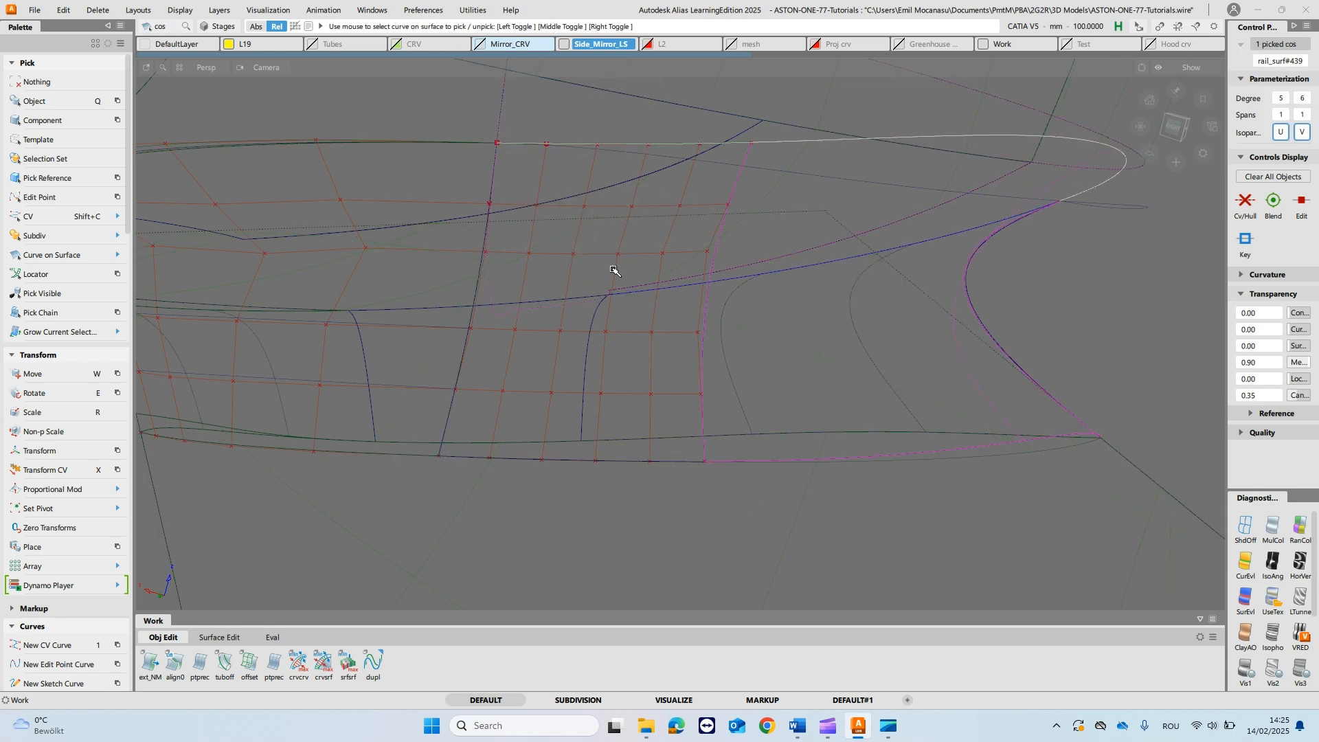
alt+shift+drag(677, 196, 670, 116)
alt+shift+drag(613, 469, 610, 323)
key(Delete)
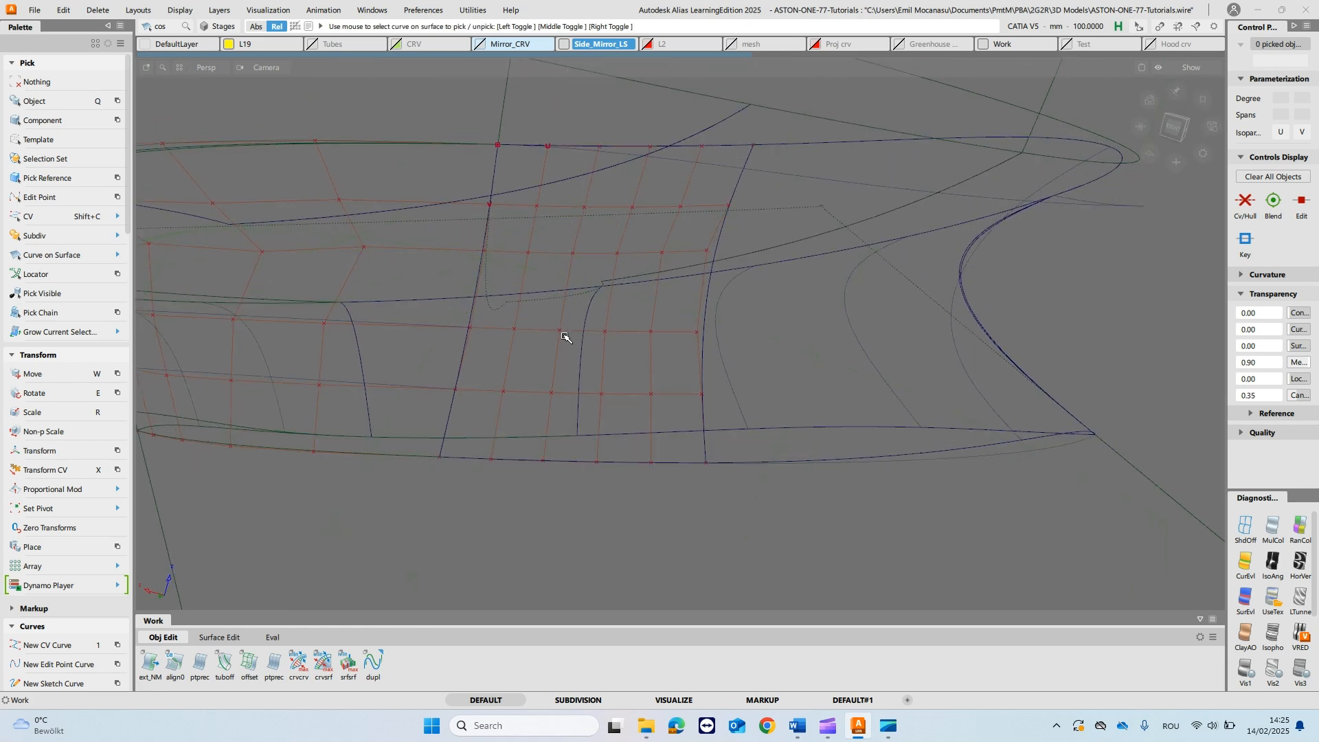
- Align the neighbouring fillet piece's lower edge to the stalk surface with G2 continuity, Project alignment type and Normal vector
alt+shift+drag(554, 433, 585, 389)
ctrl+shift+middle_click(585, 389)
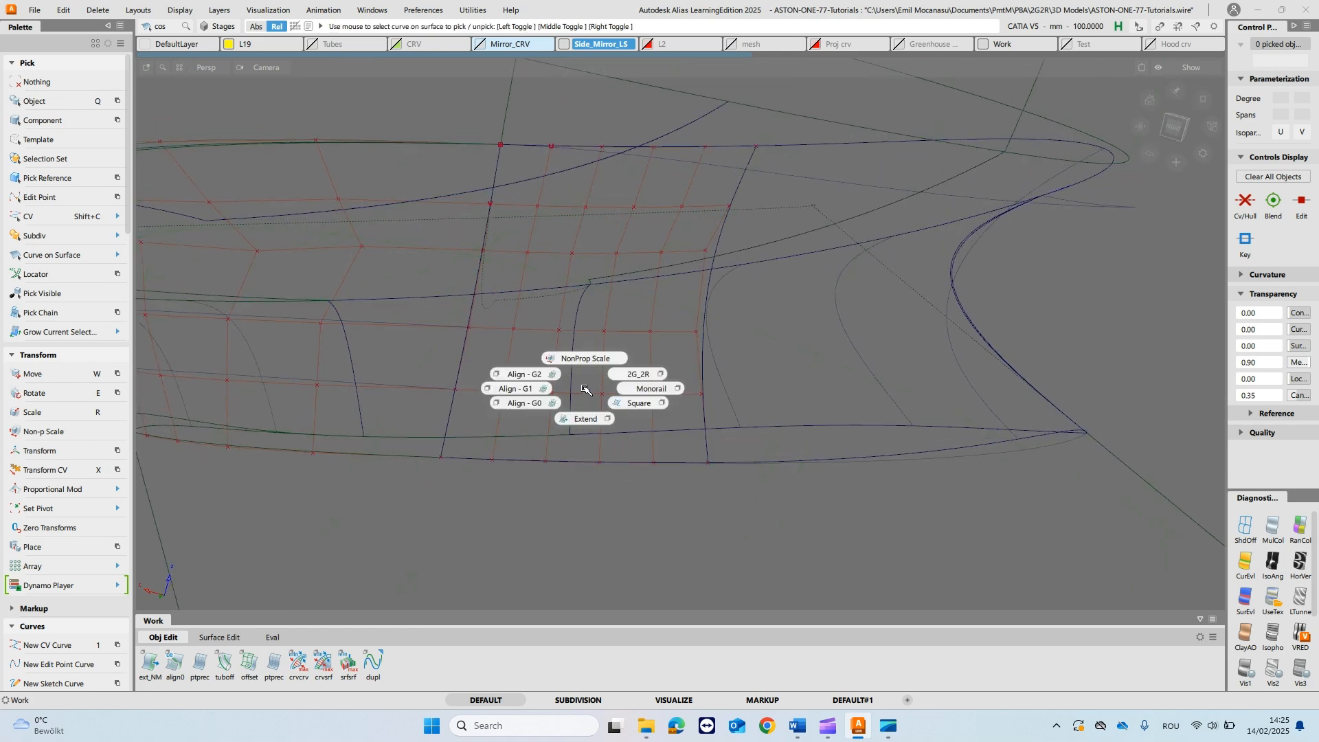
click(531, 375)
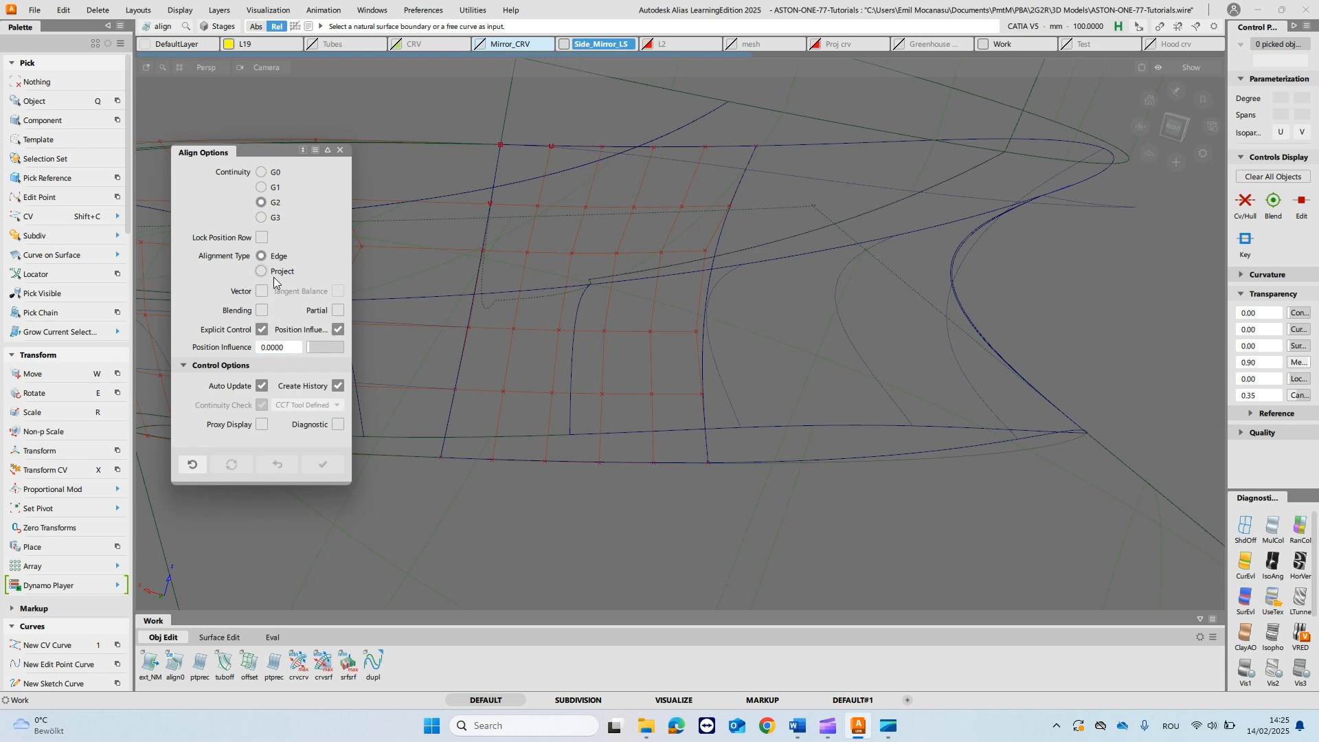
click(262, 272)
scroll(275, 409, down, 3)
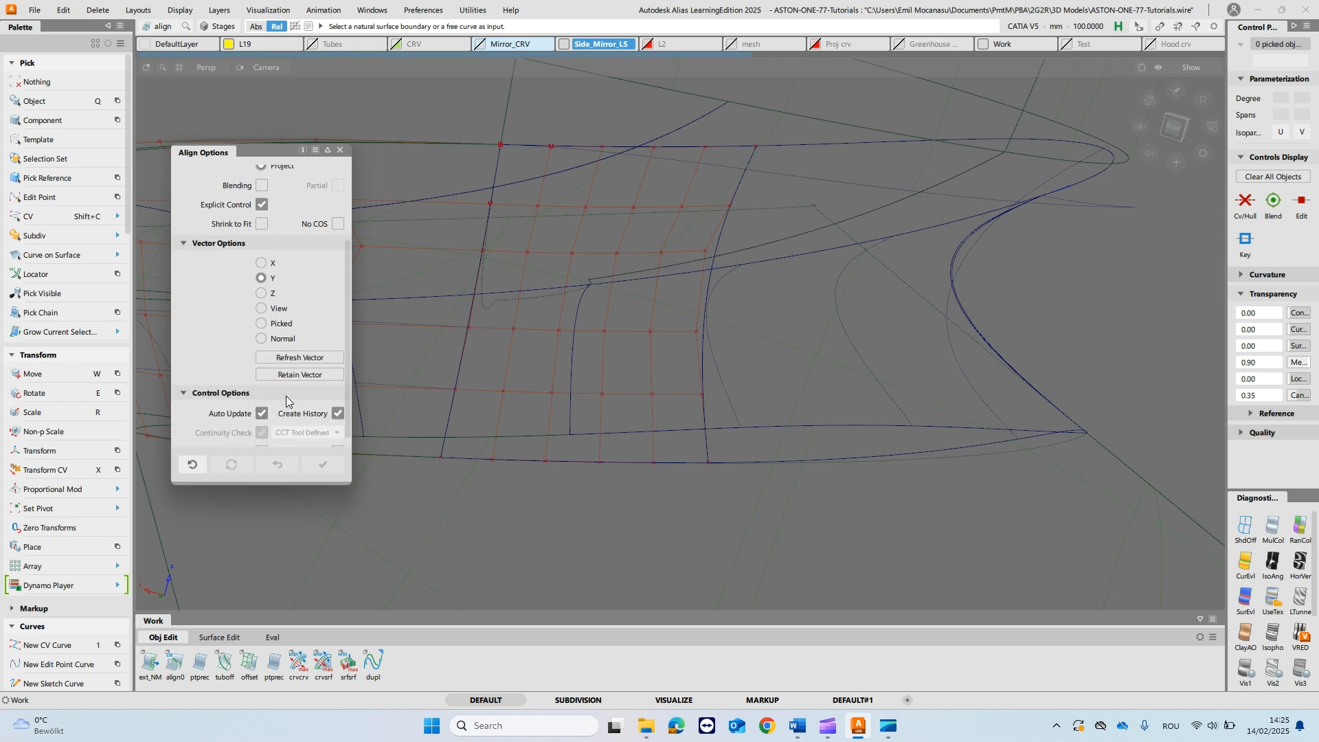
click(262, 327)
alt+shift+drag(523, 259, 527, 283)
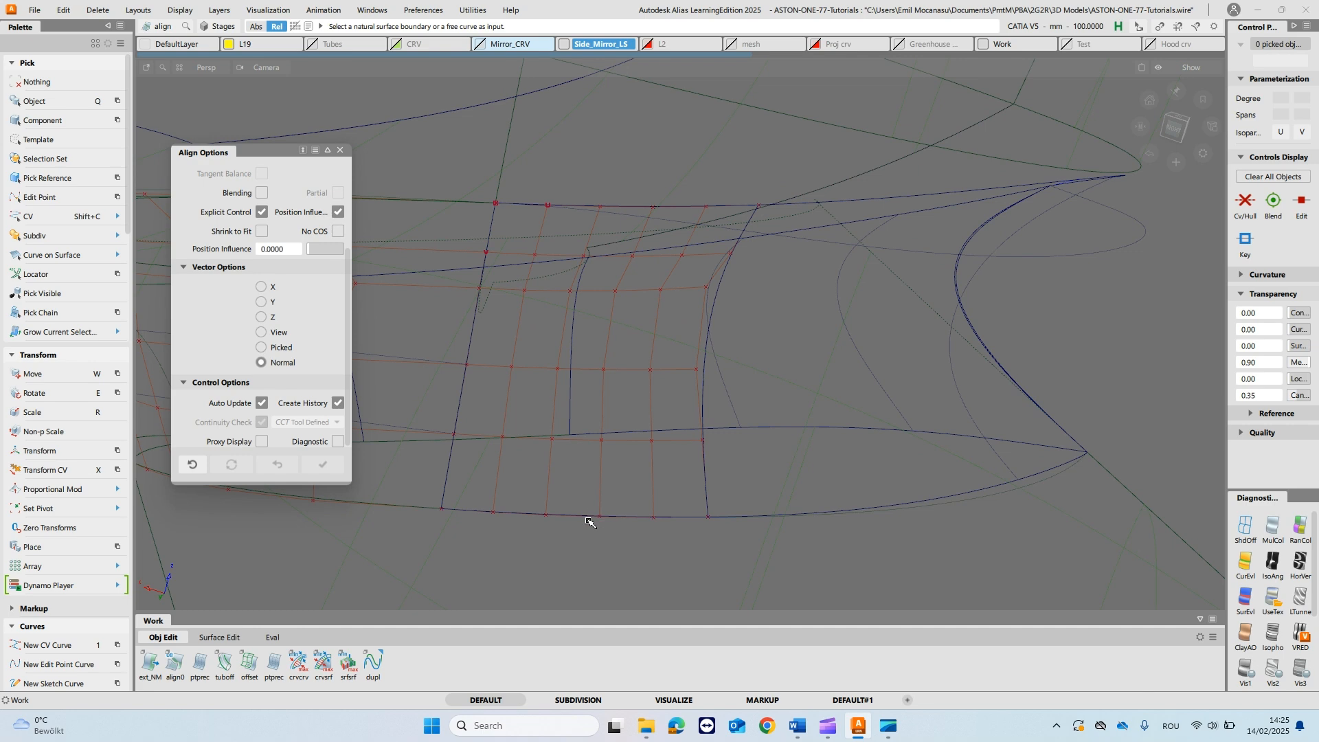
click(589, 520)
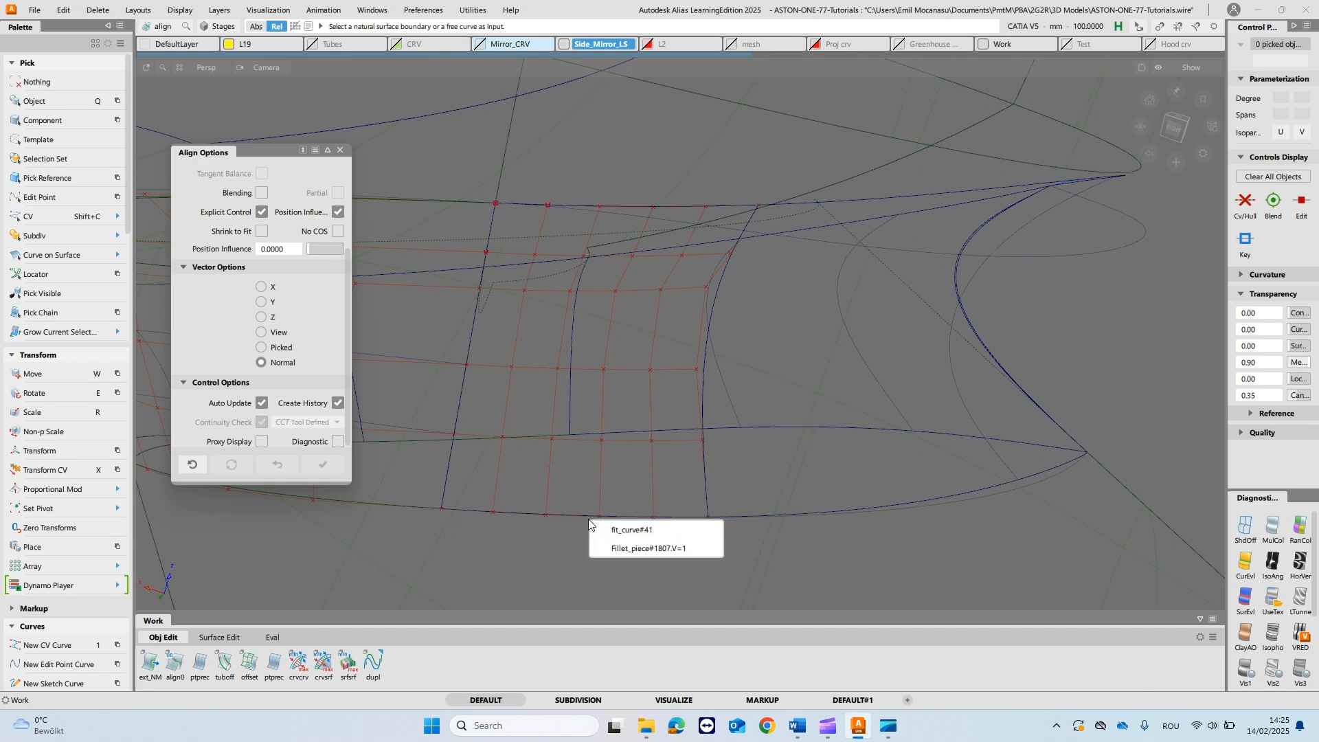
click(631, 549)
alt+shift+drag(605, 539, 597, 503)
alt+shift+middle_drag(612, 275, 619, 431)
key(space)
- Align the neighbouring fillet piece's upper edge to the adjoining stalk surface with G2 continuity and Project alignment type
alt+shift+middle_drag(625, 342, 623, 318)
alt+shift+drag(623, 318, 624, 305)
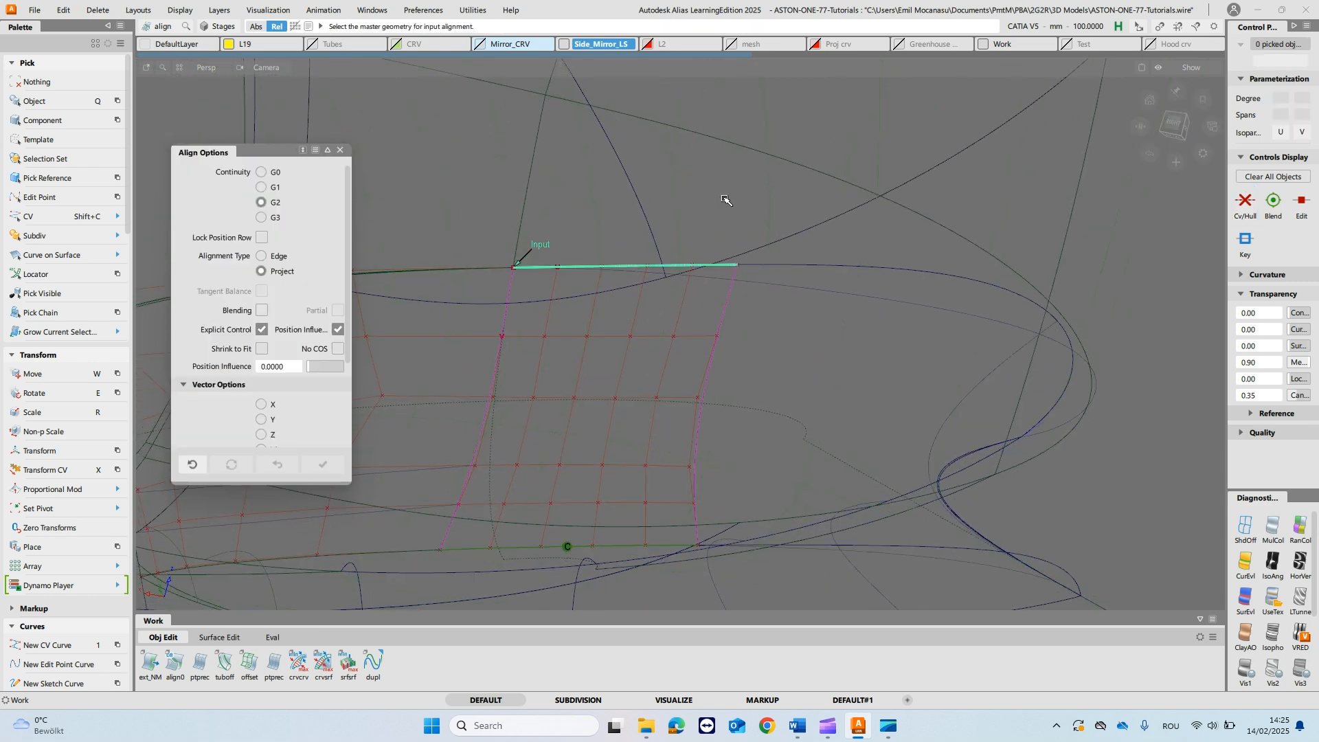
alt+shift+drag(757, 206, 768, 250)
alt+shift+drag(582, 302, 678, 344)
alt+shift+right_drag(678, 344, 583, 402)
alt+shift+middle_drag(582, 402, 605, 296)
mouse_move(605, 296)
alt+shift+right_down()
mouse_move(577, 317)
mouse_move(582, 286)
alt+shift+right_up()
alt+shift+middle_drag(583, 286, 586, 347)
alt+shift+right_drag(586, 347, 577, 318)
click(575, 317)
- Examine the realigned fillet piece's control hull and edges from several viewing angles
ctrl+shift+drag(499, 317, 470, 342)
alt+shift+middle_drag(471, 341, 554, 275)
mouse_move(807, 287)
alt+shift+mouse_down()
mouse_move(789, 332)
mouse_move(791, 296)
alt+shift+mouse_up()
alt+shift+drag(485, 379, 531, 381)
scroll(583, 408, up, 5)
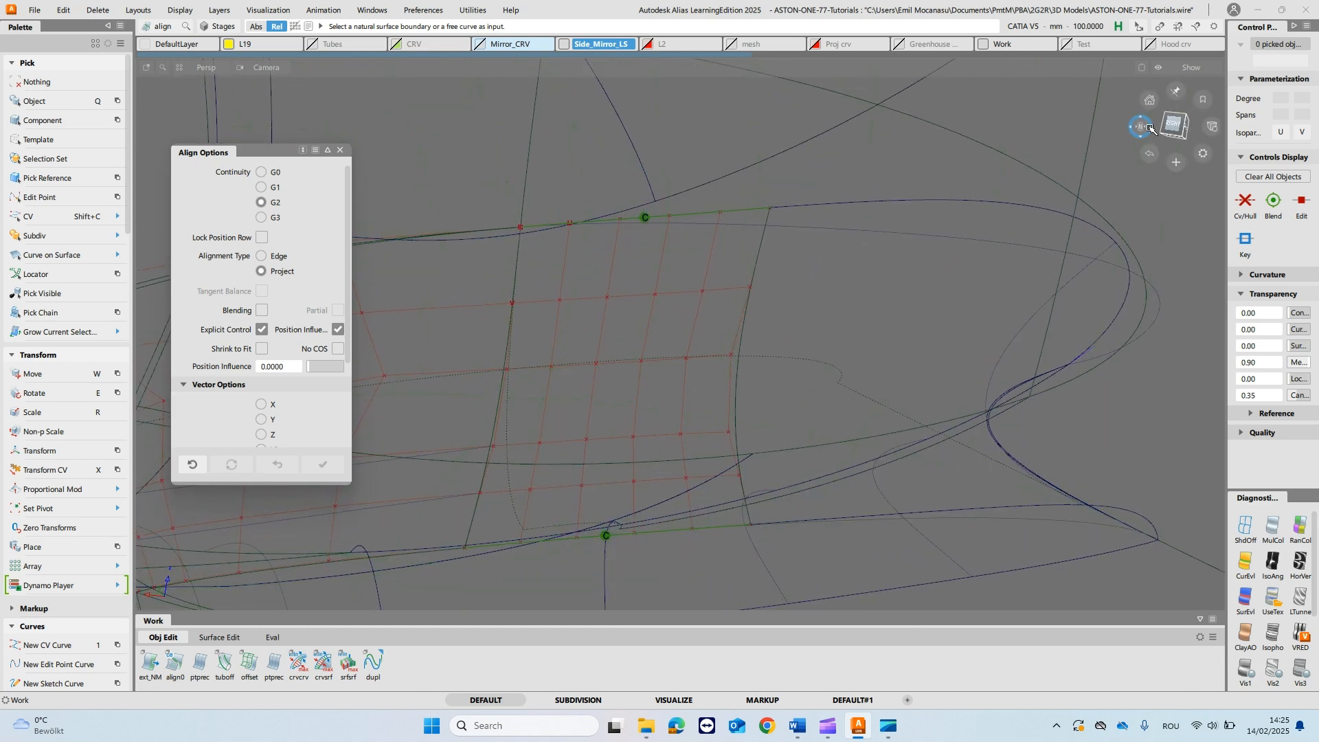
drag(1141, 128, 1194, 165)
drag(1142, 131, 1116, 181)
mouse_move(662, 341)
alt+shift+right_down()
mouse_move(699, 410)
mouse_move(696, 357)
alt+shift+right_up()
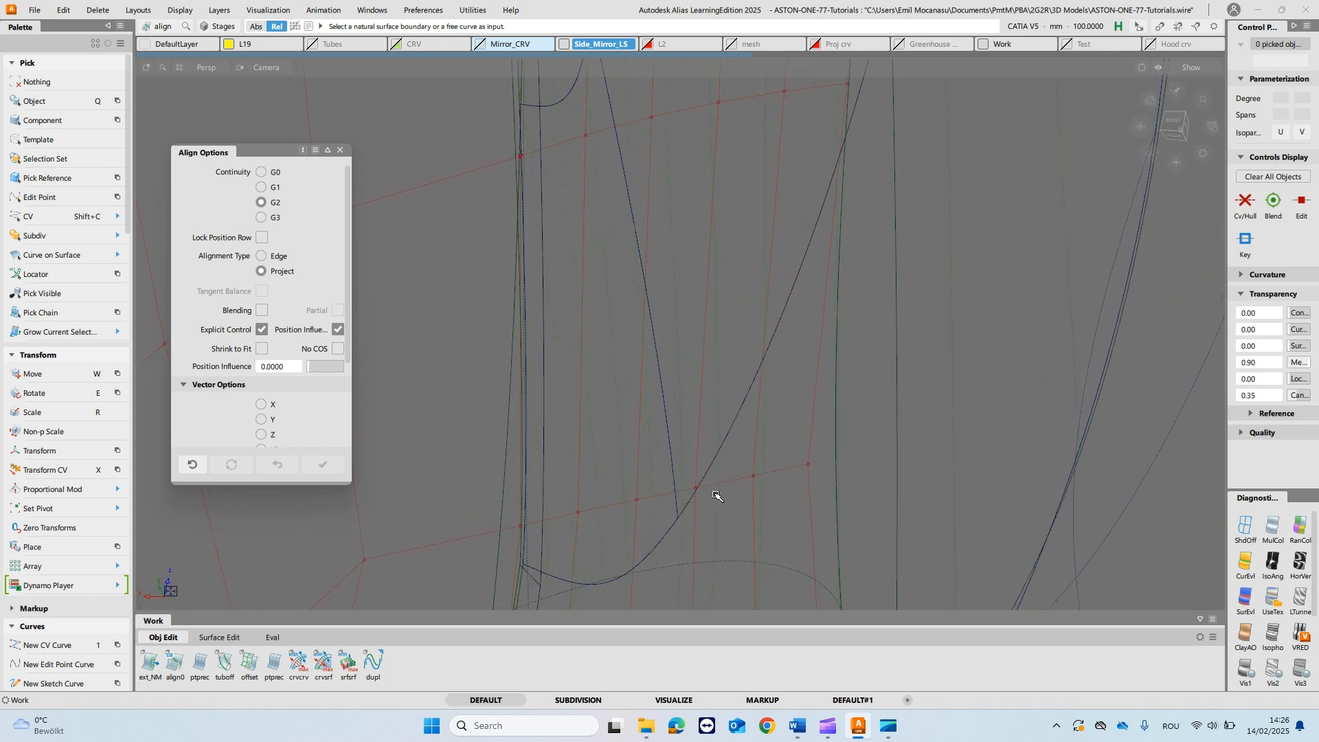
- Draw a degree-1 CV curve between the end CVs of a cross hull row on the fillet piece
key(1)
click(524, 539)
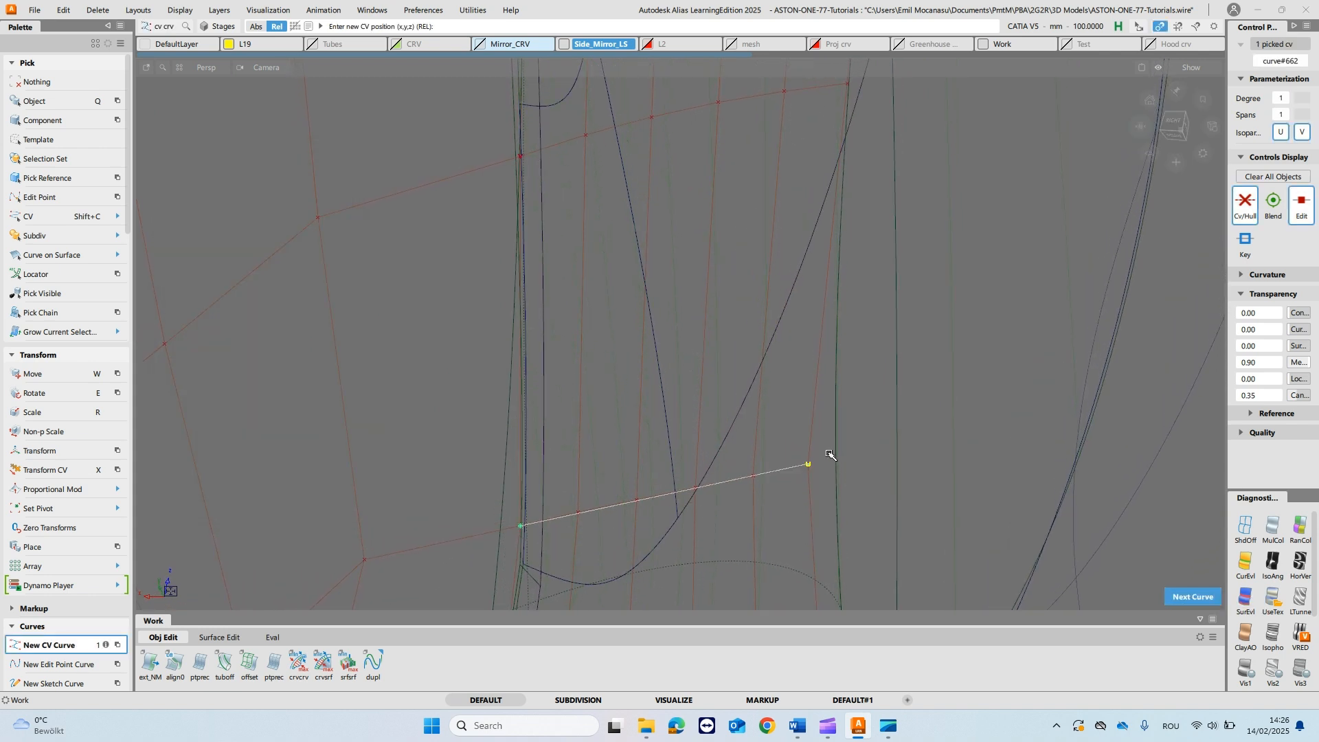
alt+shift+drag(768, 378, 767, 384)
alt+shift+drag(670, 490, 706, 582)
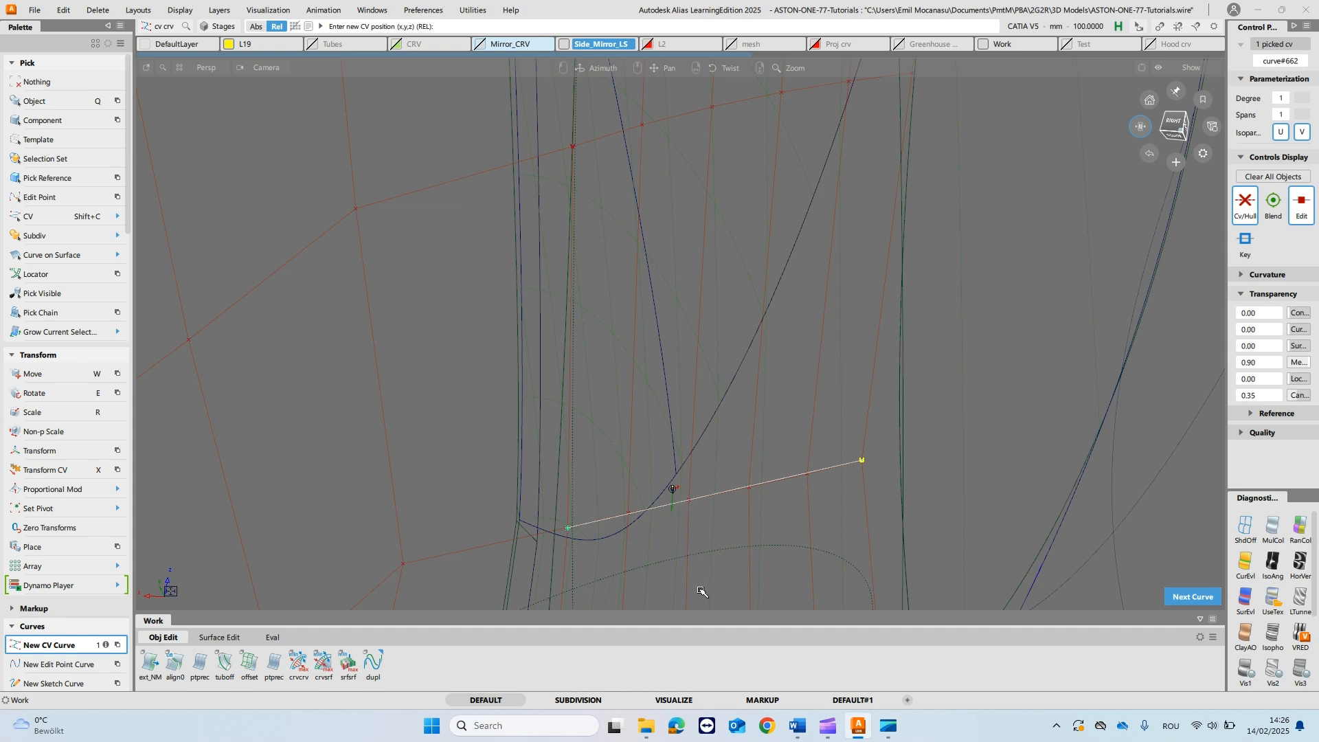
- Planarize that cross hull row with the Single type, View based plane and Adaptive project vector, using the straight line as reference
mouse_move(719, 500)
alt+shift+mouse_down()
mouse_move(740, 451)
mouse_move(745, 509)
mouse_move(714, 496)
mouse_move(691, 439)
mouse_move(717, 349)
alt+shift+mouse_up()
scroll(56, 561, down, 15)
scroll(59, 572, down, 15)
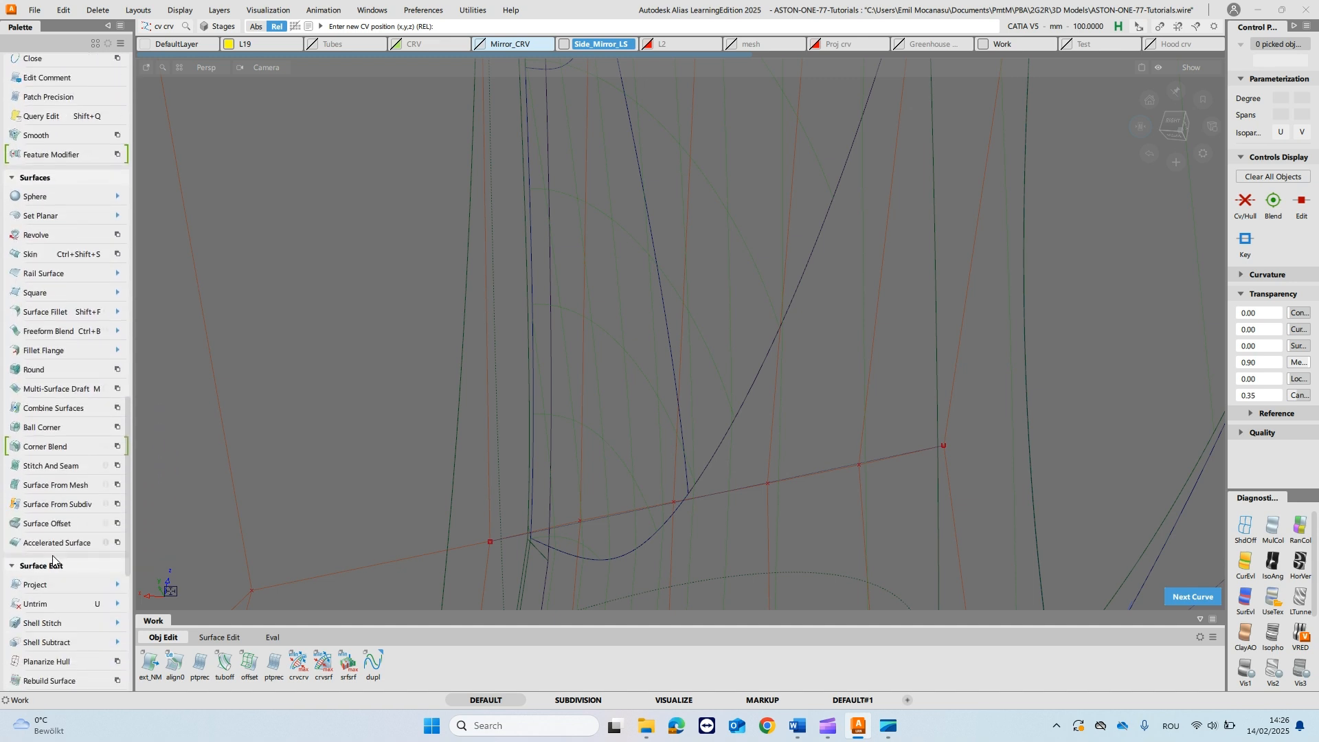
scroll(53, 558, down, 4)
click(53, 543)
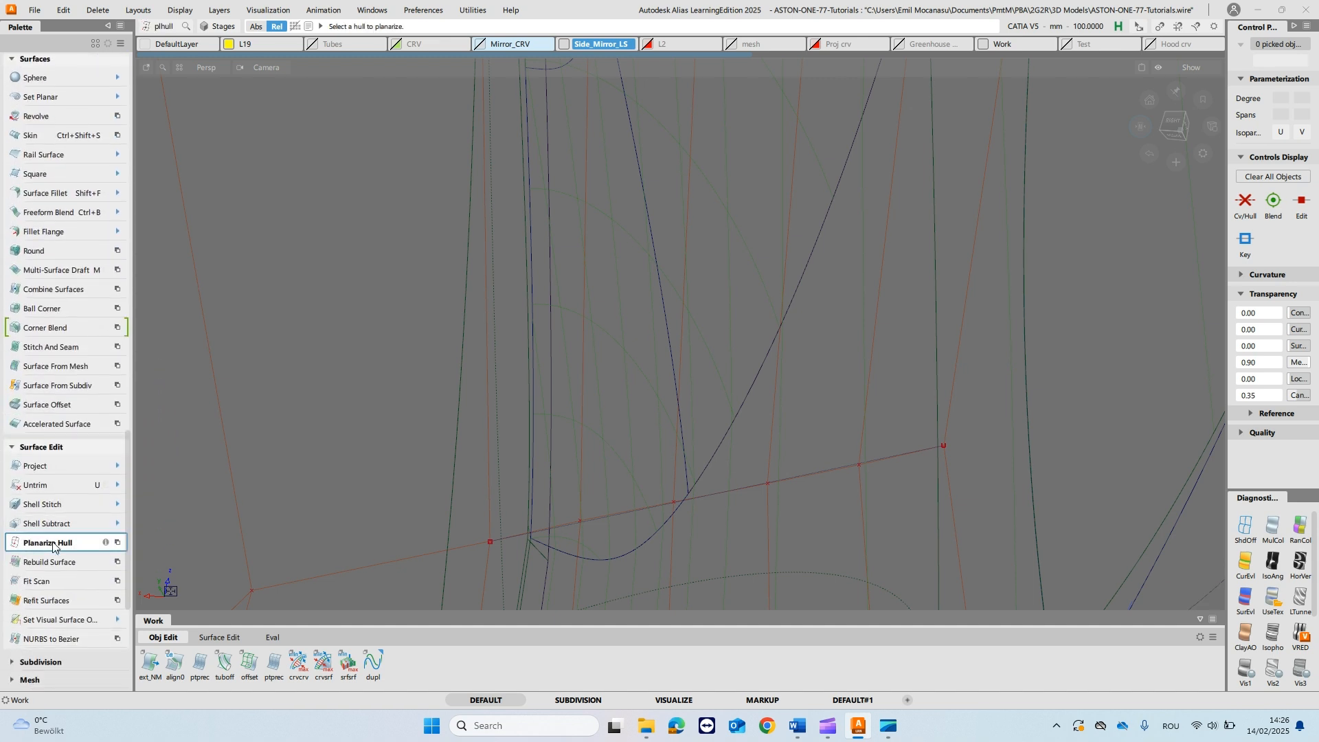
double_click(53, 543)
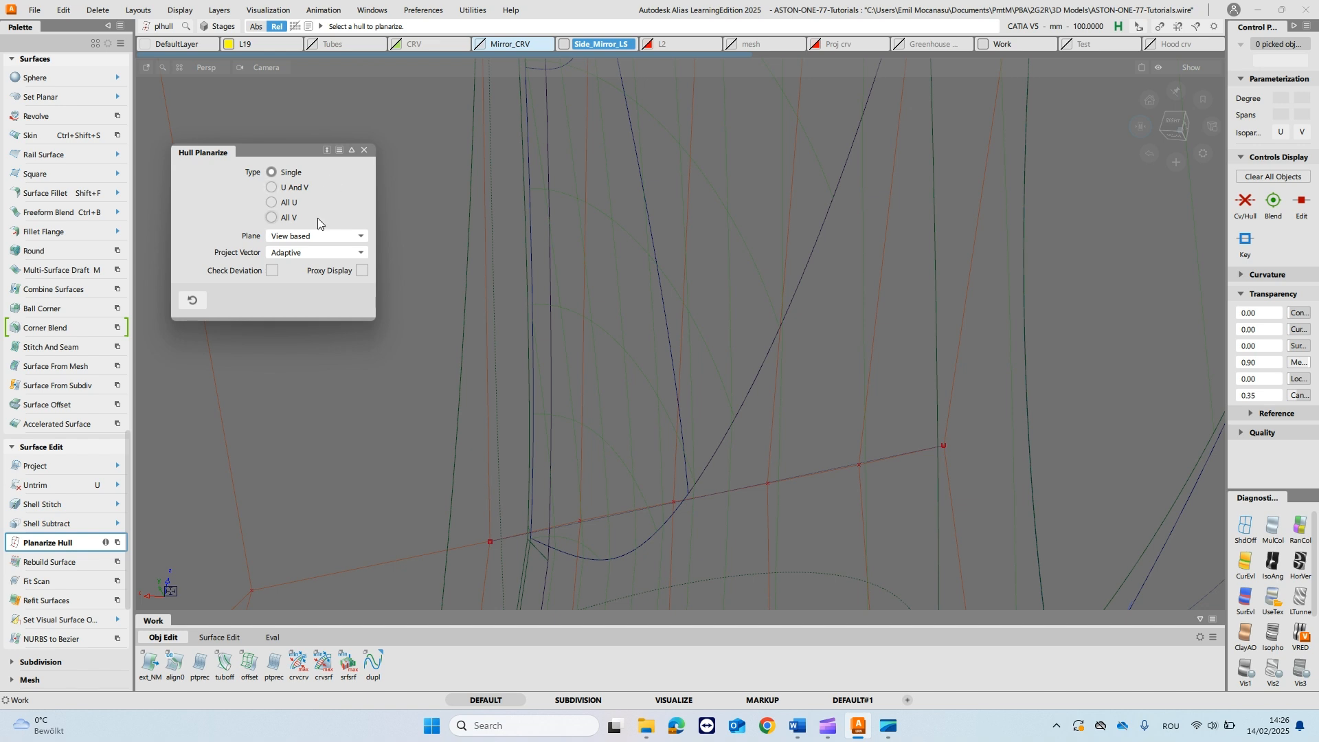
click(722, 492)
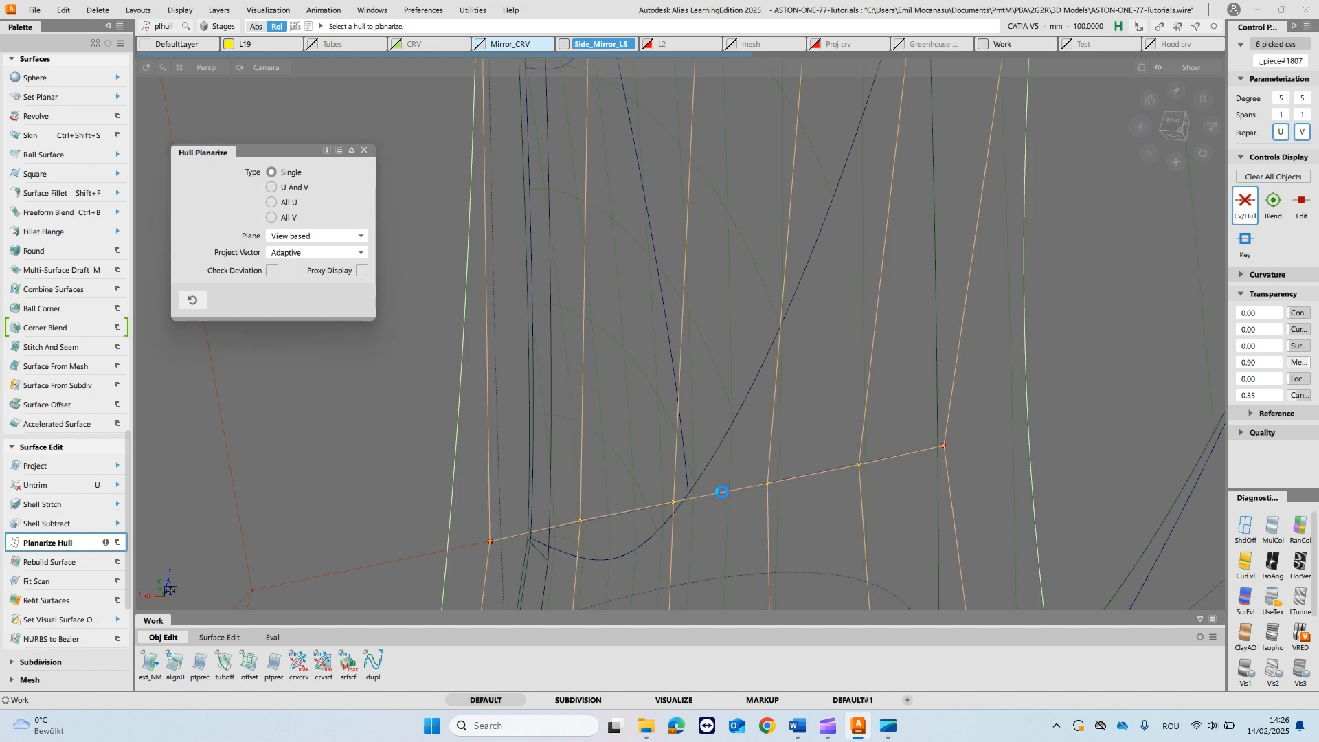
- Draw a straight reference line between the end CVs of the next cross hull row and planarize that row
key(alt+shift)
mouse_move(744, 498)
alt+shift+mouse_down()
mouse_move(752, 516)
mouse_move(751, 502)
alt+shift+mouse_up()
alt+shift+drag(771, 268, 736, 242)
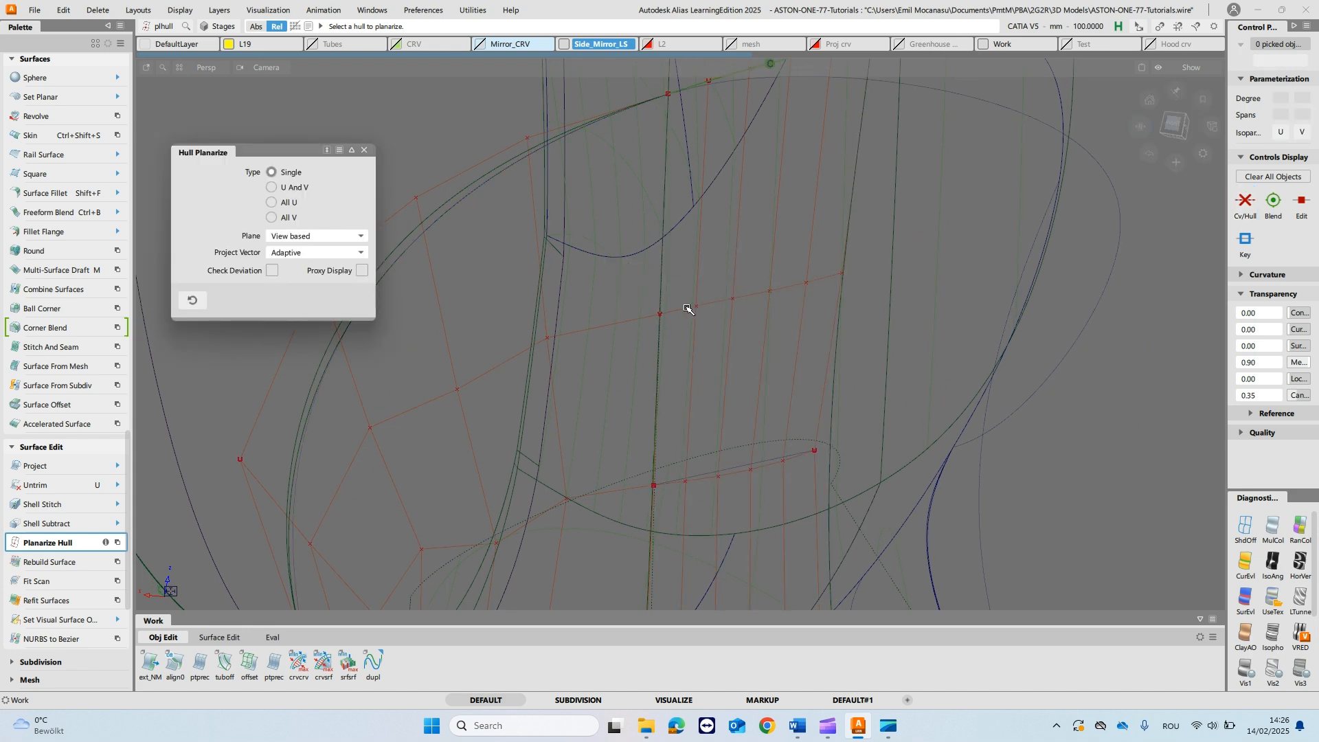
ctrl+shift+middle_drag(687, 309, 649, 312)
ctrl+click(668, 325)
ctrl+shift+drag(732, 269, 790, 350)
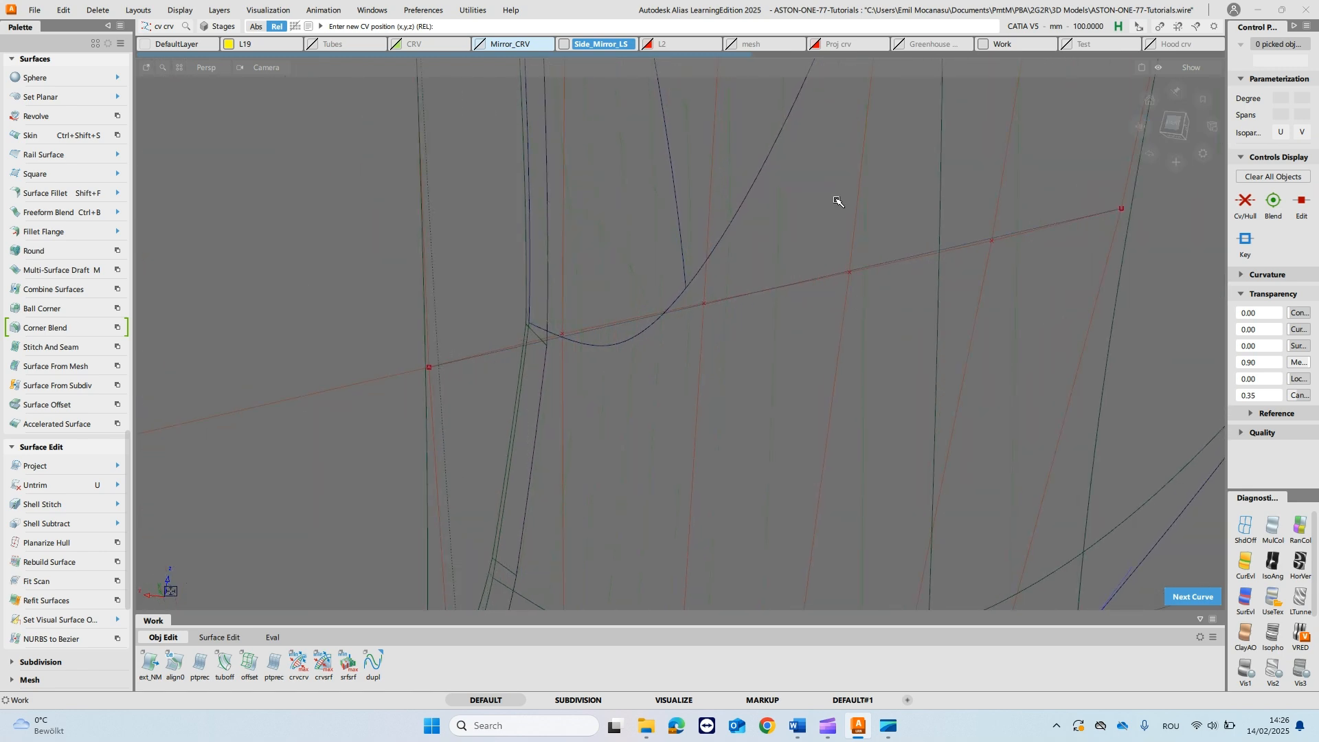
click(47, 543)
click(788, 288)
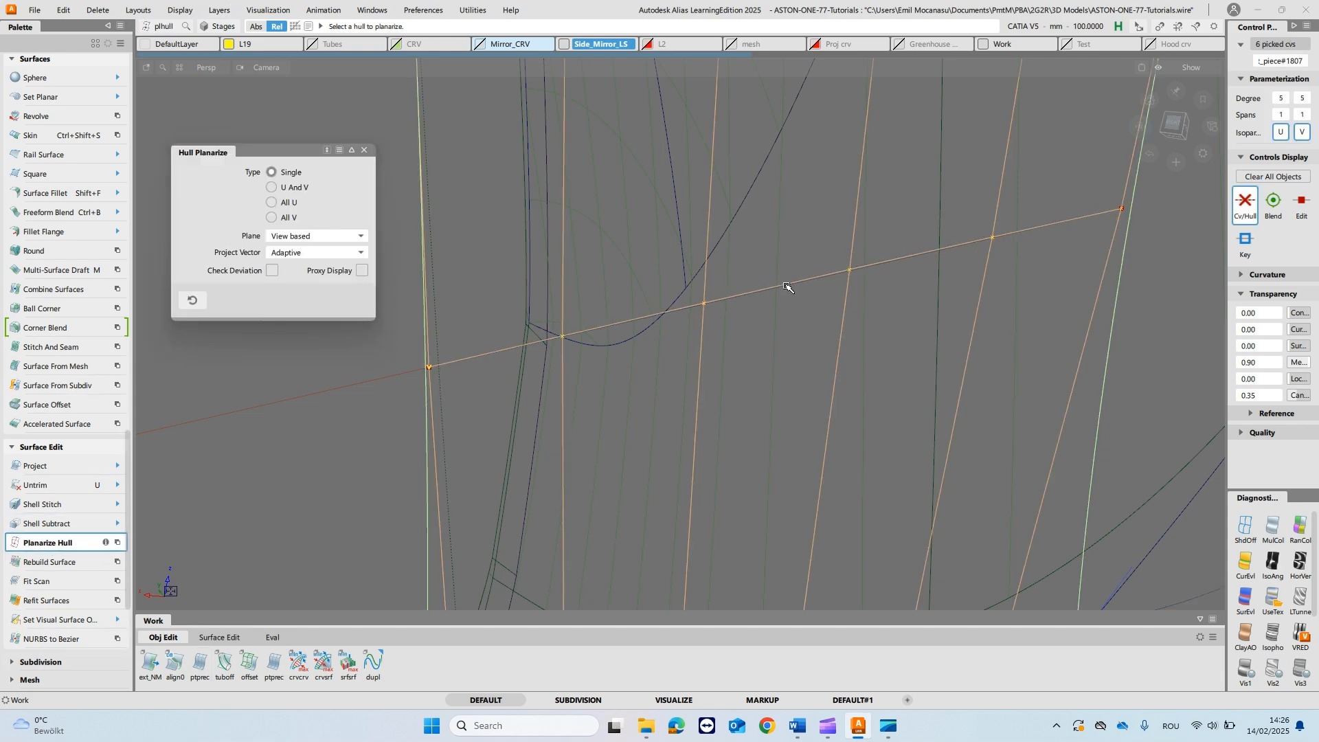
alt+shift+drag(834, 224, 830, 332)
- Draw a straight reference line between the end CVs of the piece's upper edge row and planarize that hull
key(ctrl+z)
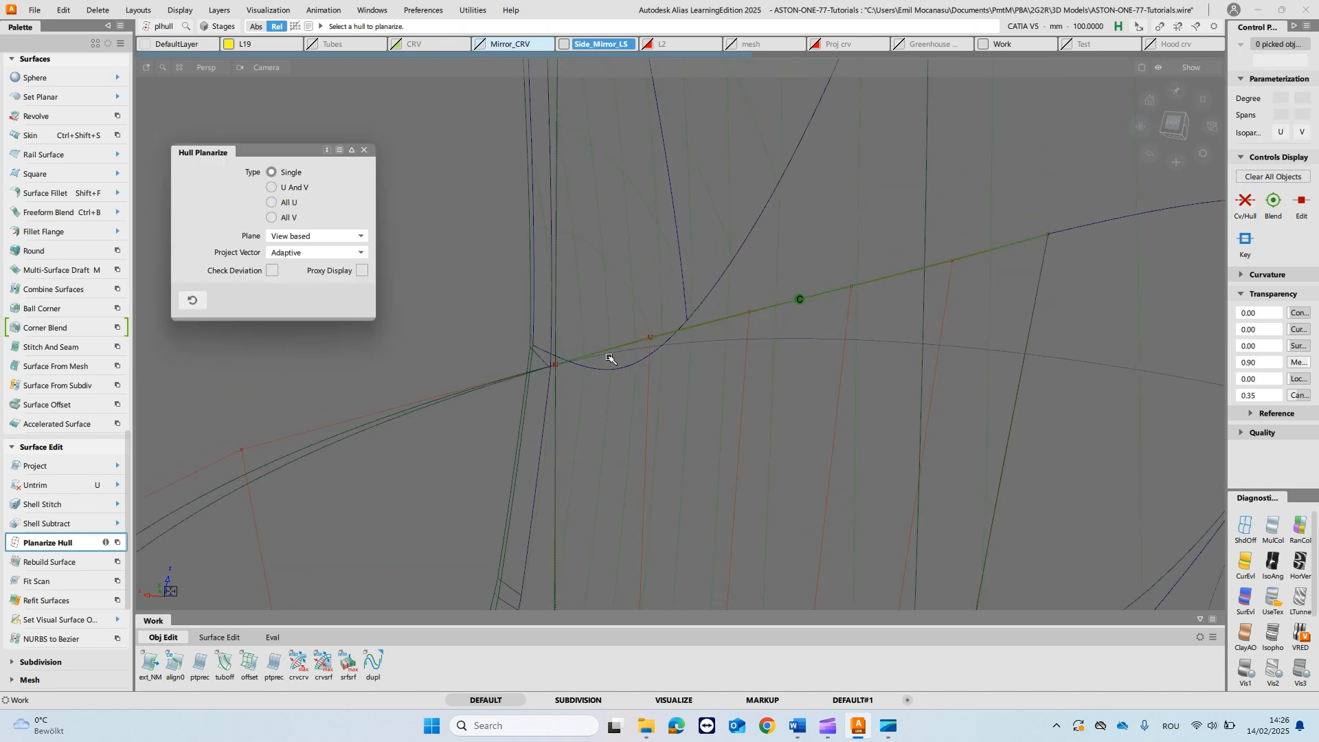
key(c)
click(567, 372)
mouse_move(806, 213)
alt+shift+mouse_down()
mouse_move(819, 260)
mouse_move(819, 199)
alt+shift+mouse_up()
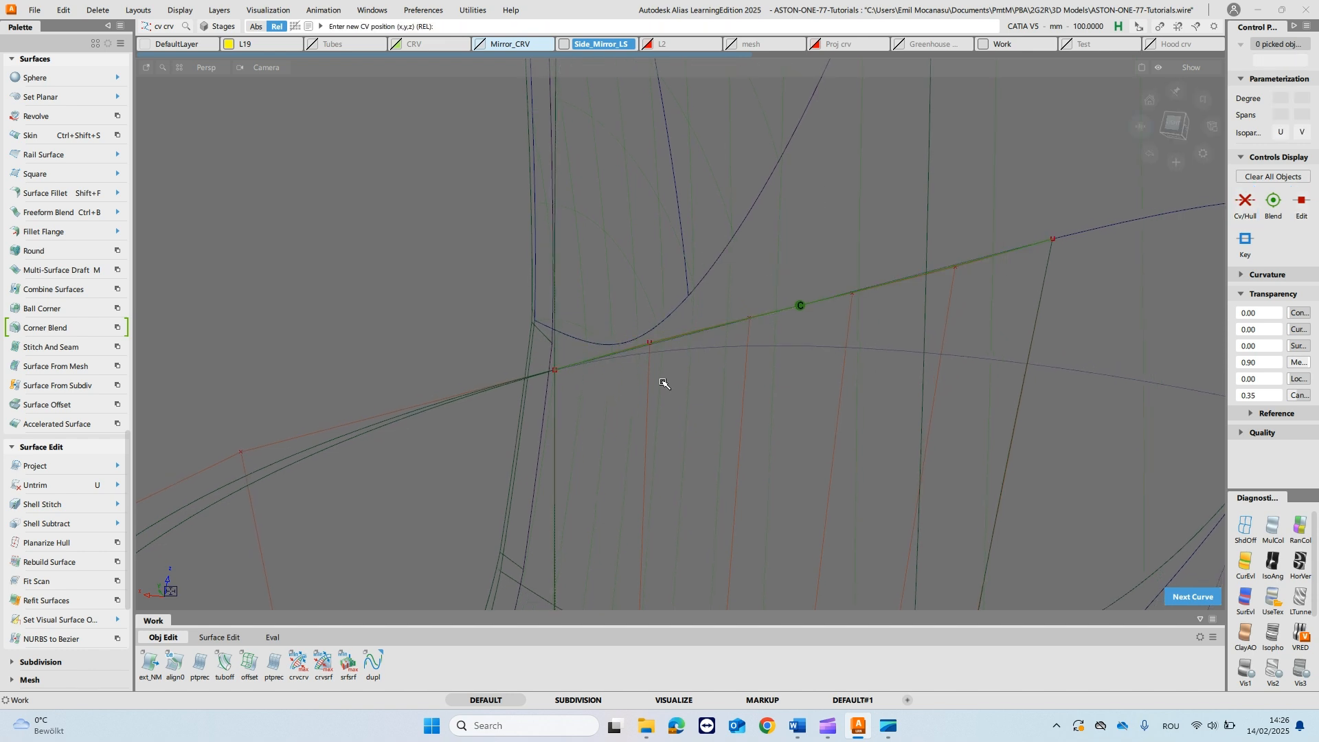
double_click(35, 549)
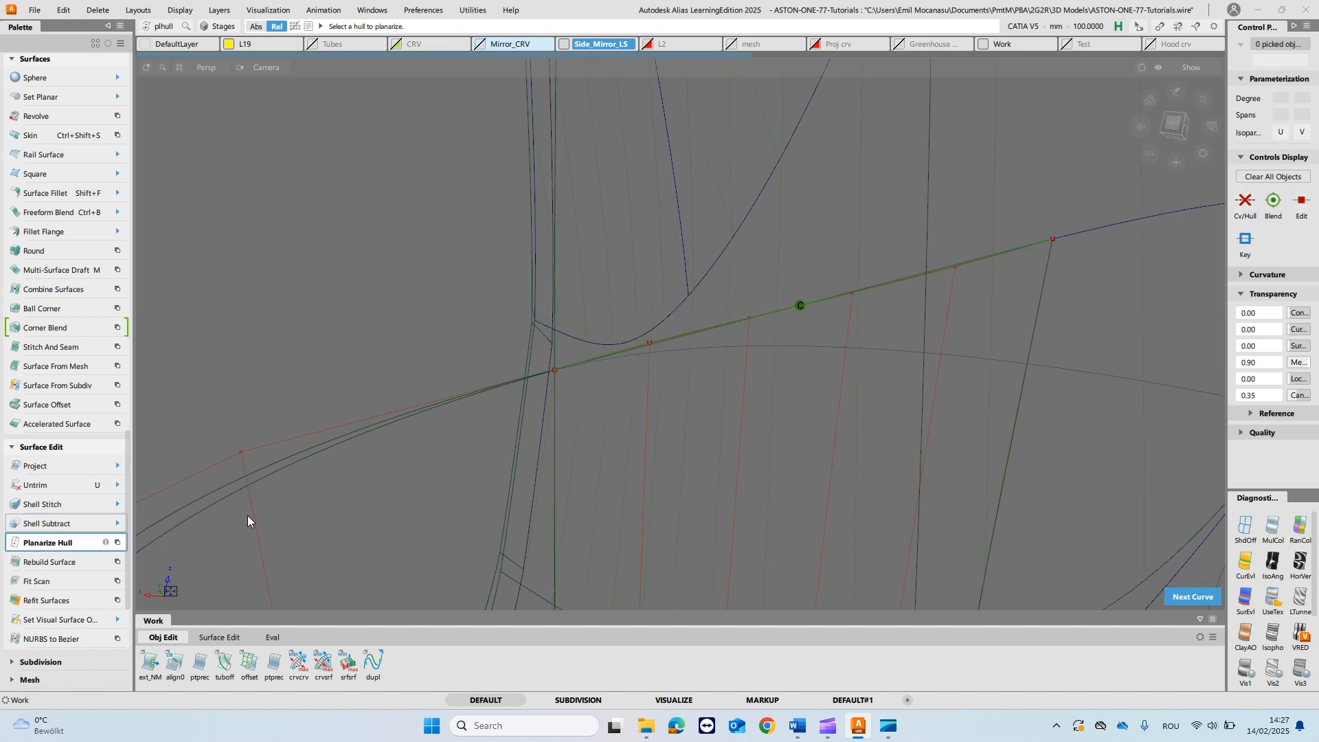
click(672, 338)
- Draw three straight reference lines between the end CVs of the fillet piece's remaining cross hull rows, including the lower edge
ctrl+shift+drag(770, 313, 789, 213)
alt+shift+right_drag(789, 215, 815, 364)
alt+shift+middle_drag(815, 364, 781, 285)
alt+shift+drag(781, 285, 769, 380)
mouse_move(813, 382)
alt+shift+right_down()
mouse_move(813, 413)
mouse_move(813, 397)
alt+shift+right_up()
alt+shift+middle_drag(735, 204, 734, 319)
mouse_move(733, 319)
alt+shift+right_down()
mouse_move(728, 352)
mouse_move(725, 329)
alt+shift+right_up()
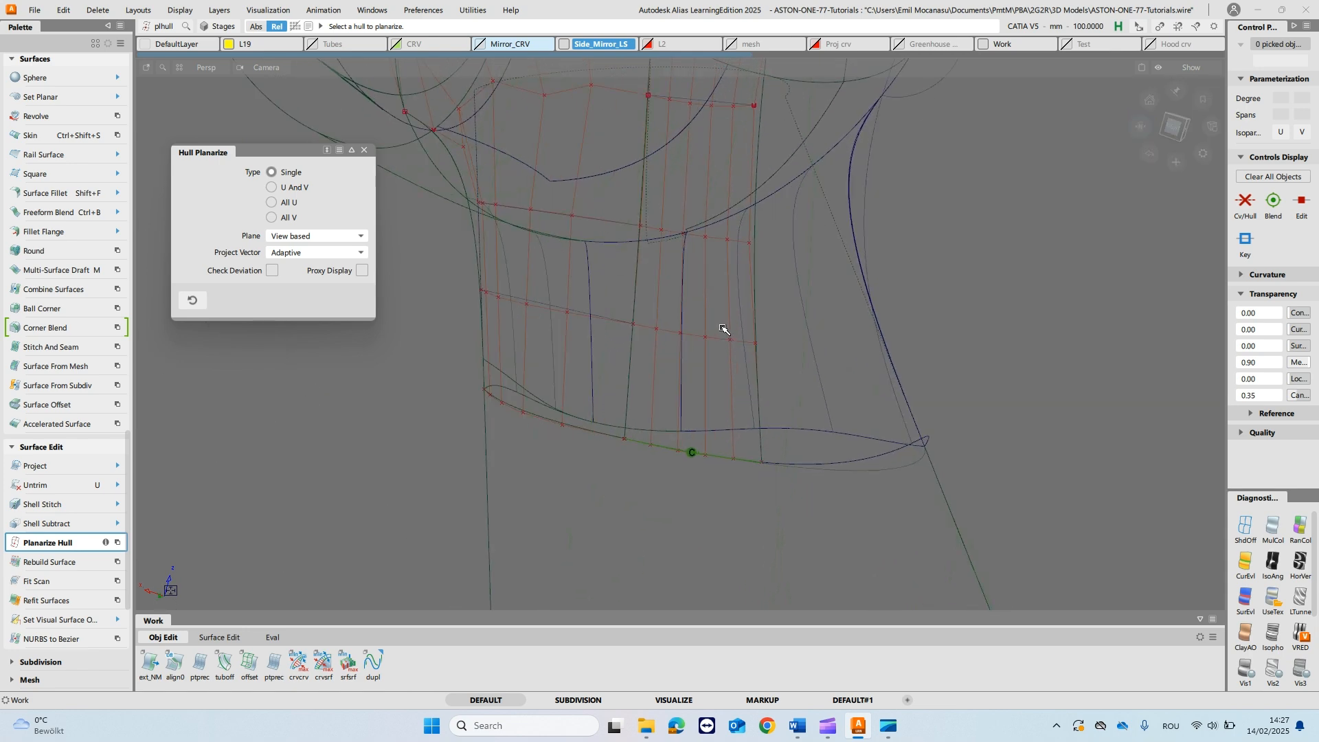
ctrl+shift+middle_drag(742, 321, 679, 253)
click(641, 230)
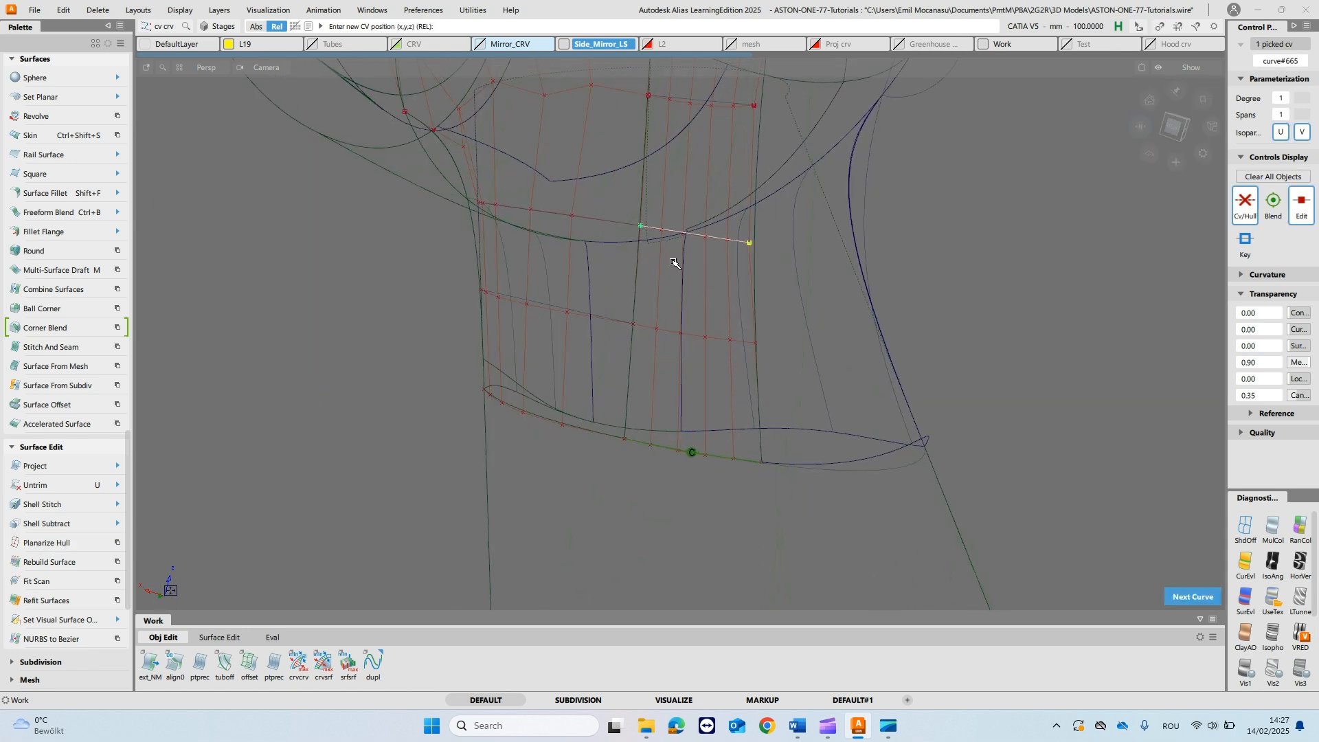
ctrl+click(633, 325)
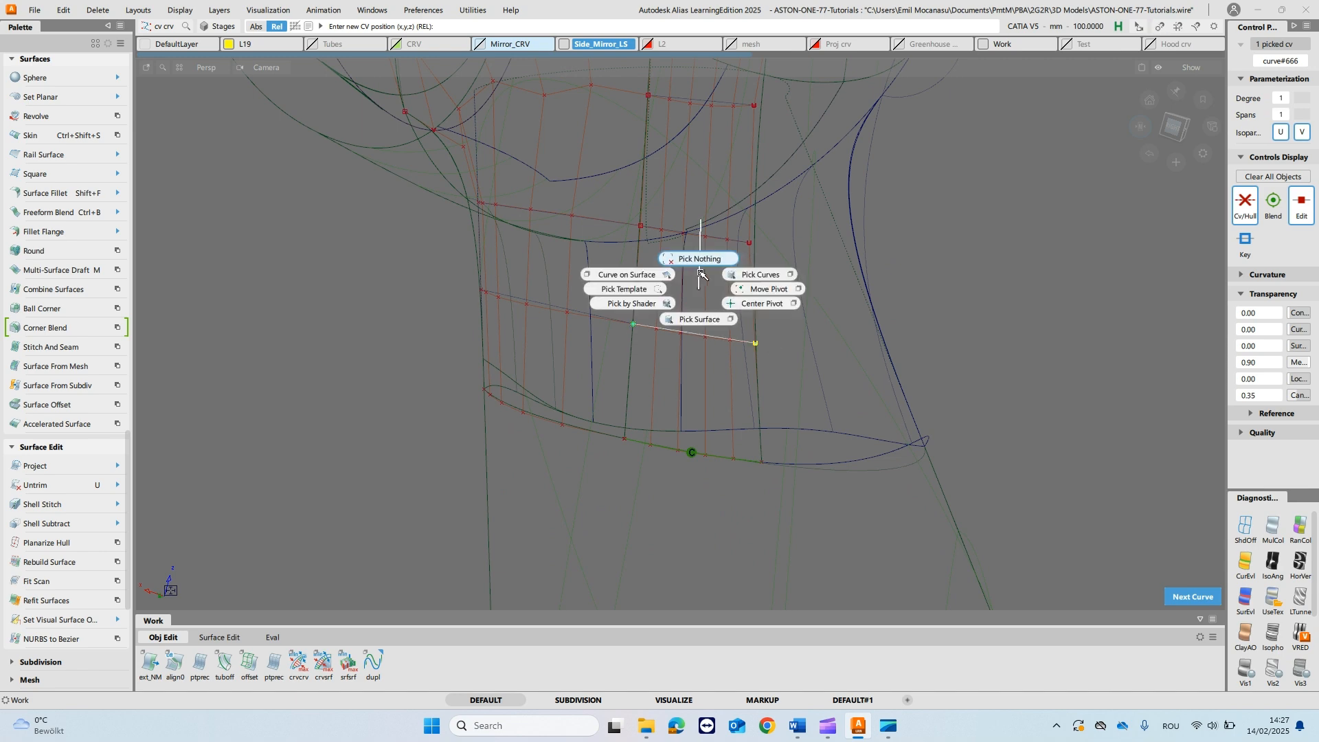
key(space)
ctrl+click(631, 451)
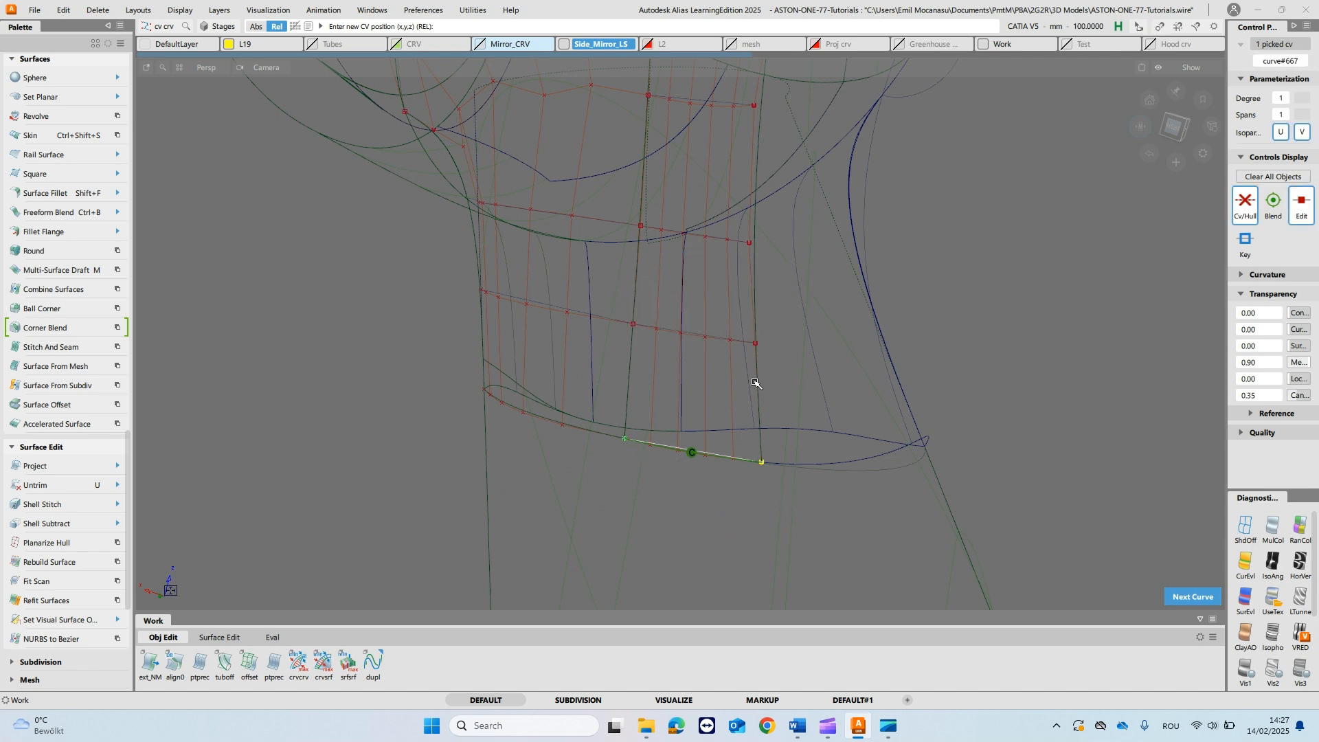
key(space)
- Planarize the two inner cross hull rows above the lower edge with the Single type and View based plane
alt+shift+right_drag(730, 406, 723, 289)
alt+shift+middle_drag(723, 274, 729, 353)
alt+shift+right_drag(729, 353, 731, 378)
alt+shift+middle_drag(731, 288, 738, 365)
alt+shift+drag(733, 359, 733, 345)
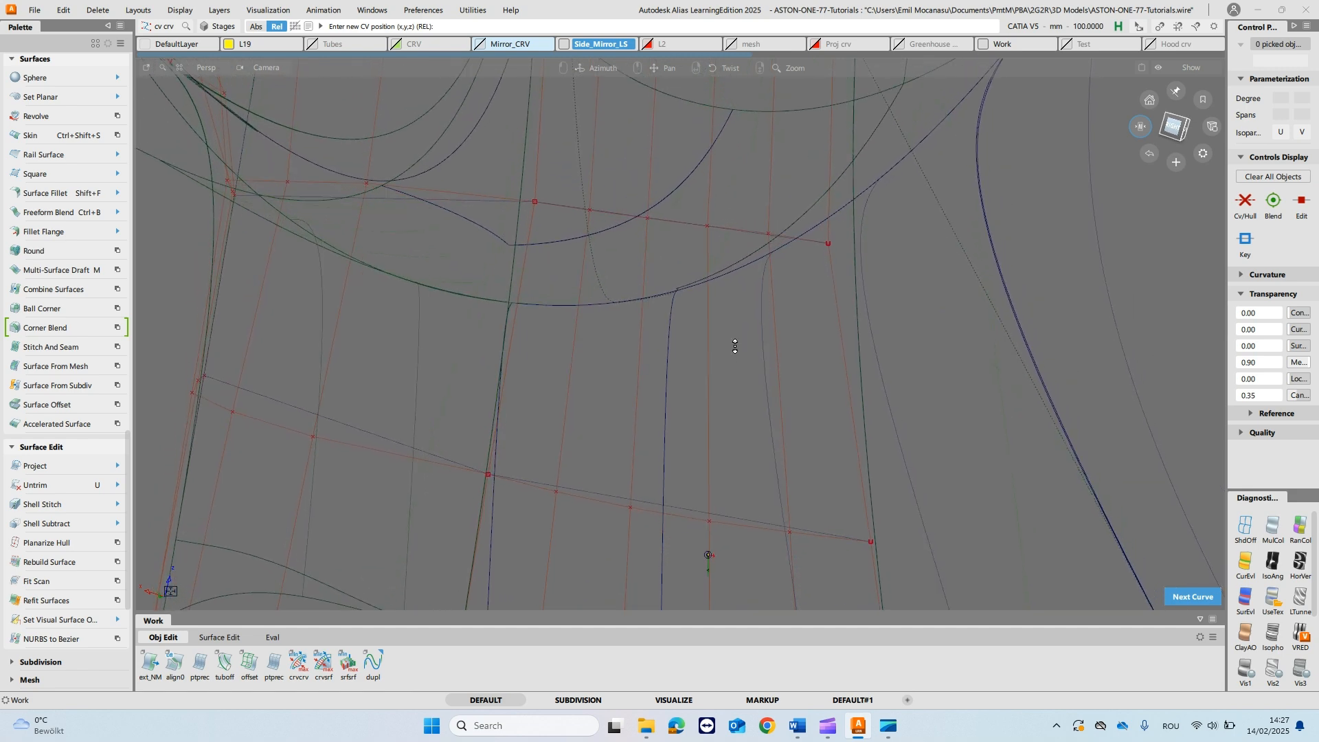
double_click(39, 543)
click(685, 234)
alt+shift+drag(763, 420, 707, 379)
click(698, 430)
- Hide the straight reference line on the fillet piece's lower edge and examine the edge beneath it
alt+shift+right_drag(728, 383, 733, 344)
alt+shift+middle_drag(734, 344, 730, 329)
alt+shift+drag(731, 330, 729, 354)
ctrl+shift+right_drag(716, 395, 766, 416)
alt+shift+right_drag(732, 499, 730, 470)
alt+shift+middle_drag(730, 470, 721, 384)
alt+shift+drag(722, 385, 717, 422)
alt+shift+drag(687, 536, 709, 482)
drag(911, 504, 975, 534)
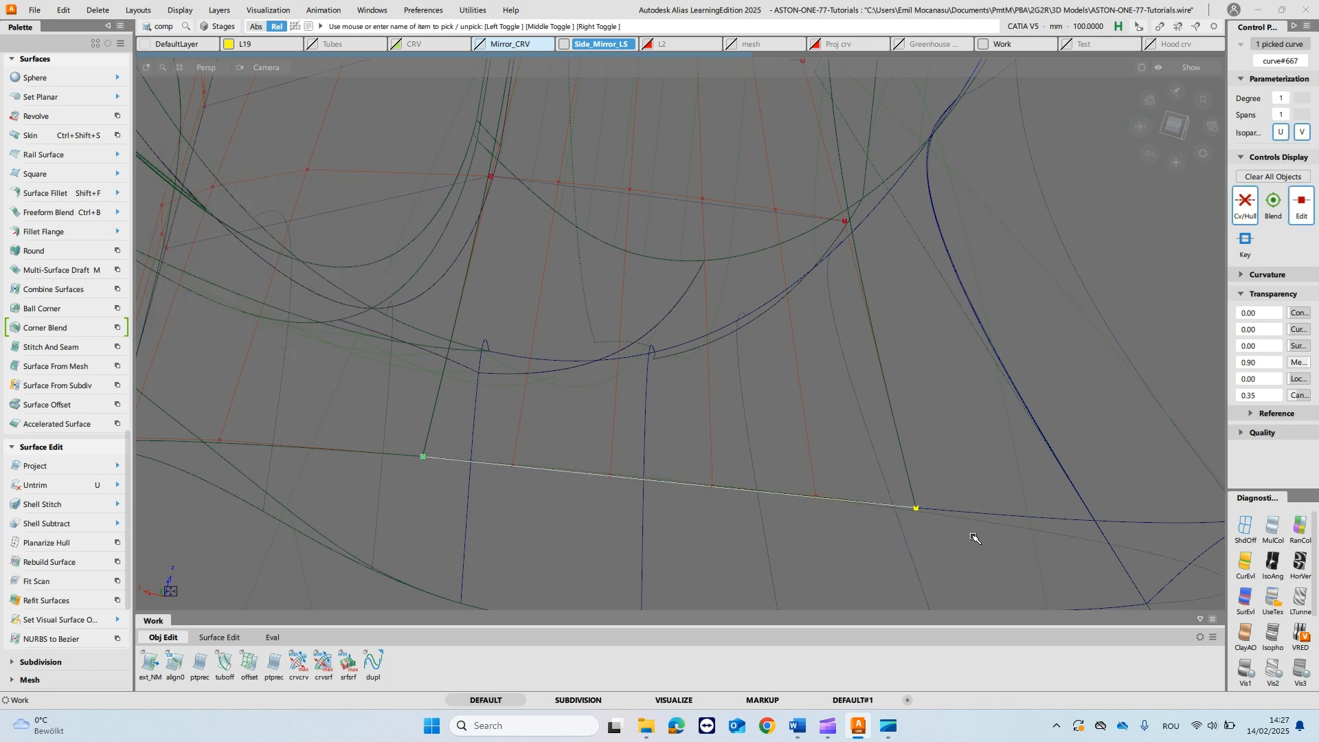
click(987, 538)
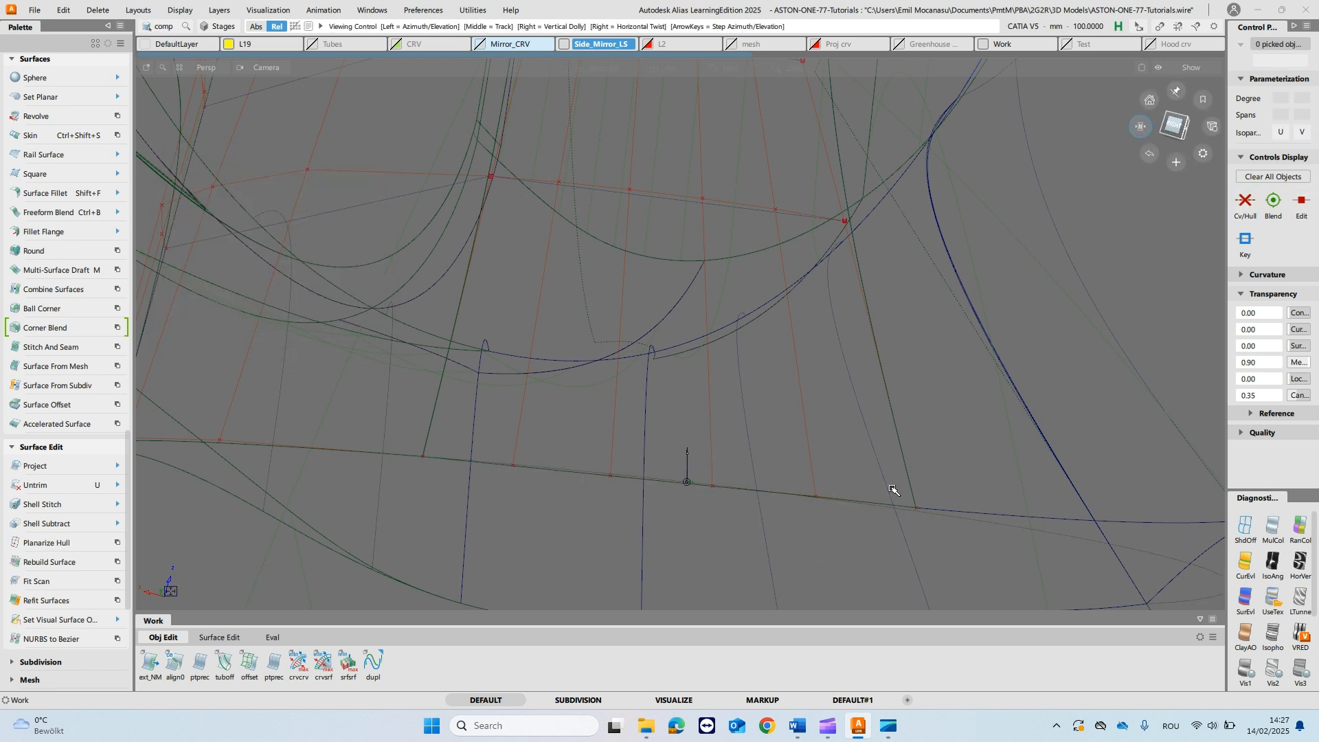
mouse_move(667, 487)
alt+shift+mouse_down()
mouse_move(765, 553)
mouse_move(779, 497)
mouse_move(772, 536)
alt+shift+mouse_up()
ctrl+shift+drag(600, 470, 608, 456)
drag(607, 456, 671, 540)
ctrl+shift+drag(976, 513, 977, 485)
- Bring back the lower edge's straight reference line and delete the leftover curve along that edge
ctrl+shift+click(1000, 509)
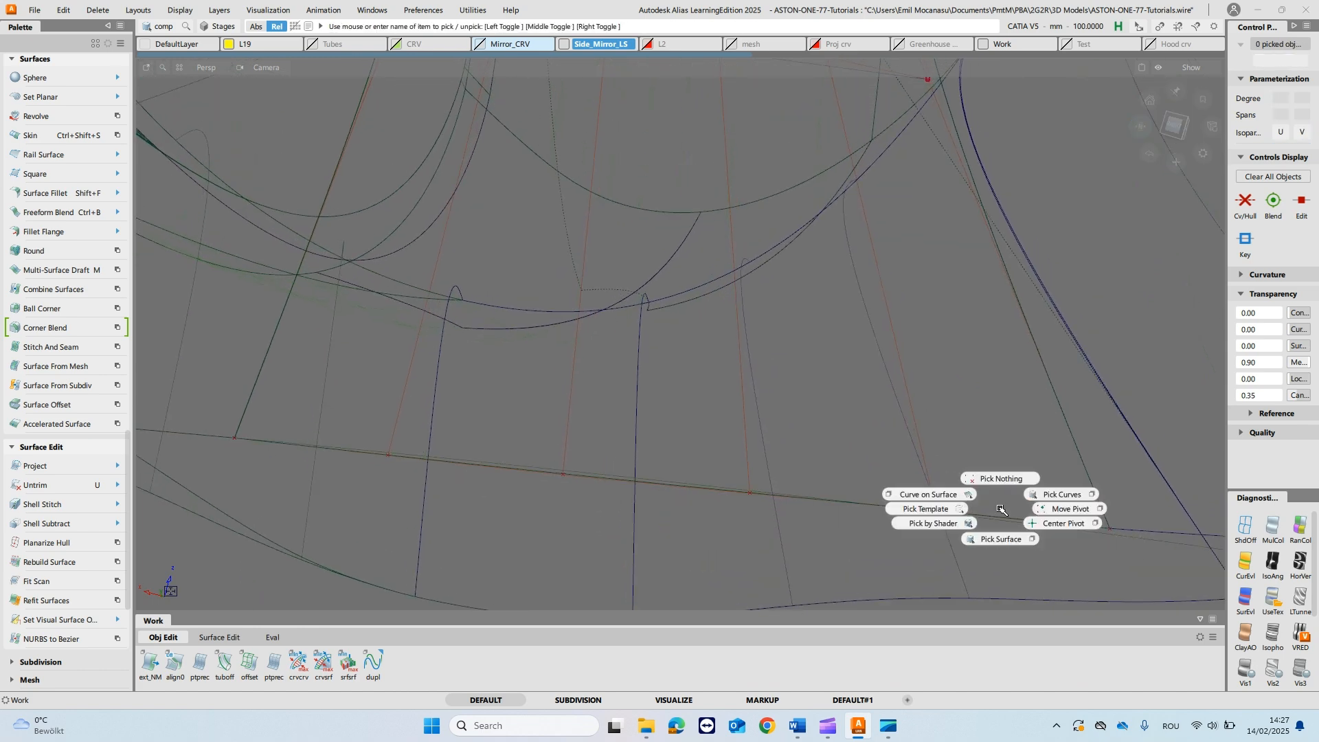
ctrl+shift+click(1052, 494)
drag(698, 418, 699, 486)
ctrl+shift+drag(765, 518, 769, 428)
key(ctrl+h)
ctrl+shift+drag(777, 508, 811, 489)
drag(810, 507, 810, 415)
key(ctrl+h)
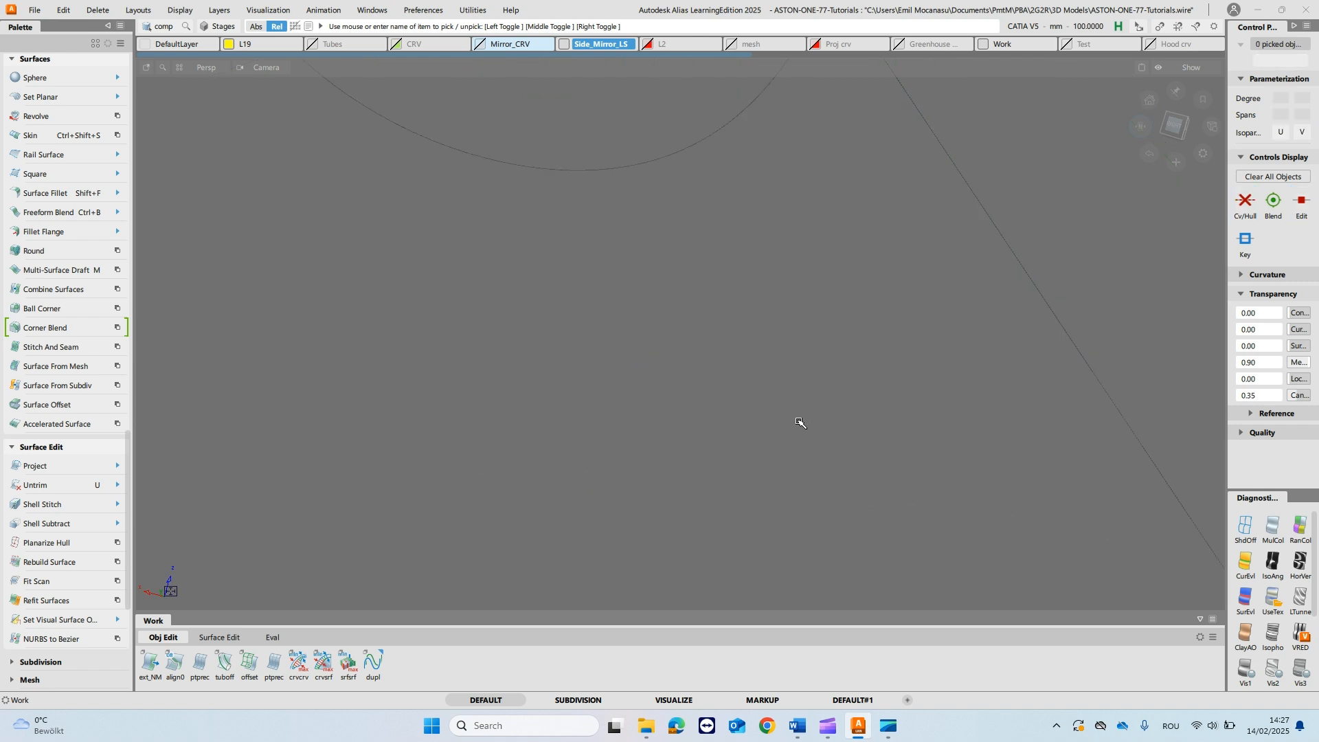
key(ctrl+h)
ctrl+shift+drag(1155, 552, 1187, 530)
drag(1184, 560, 1177, 520)
key(Delete)
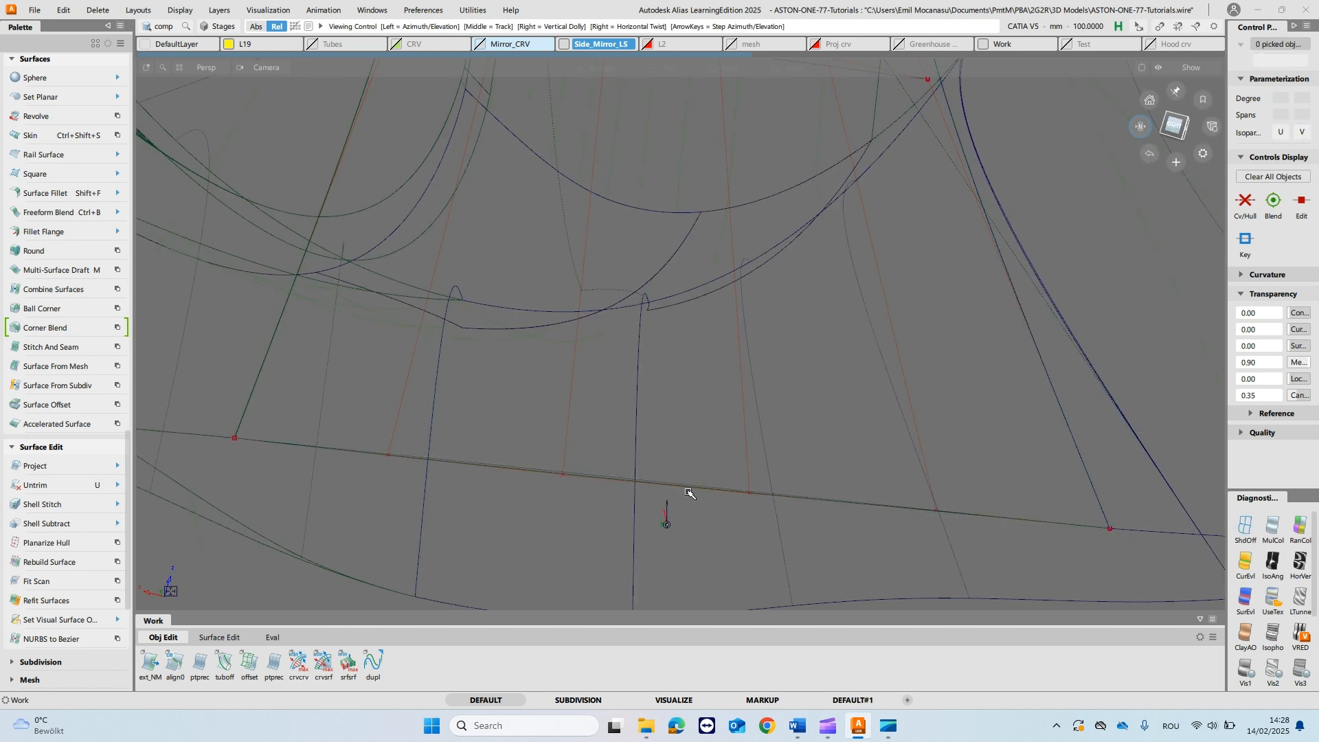
- Planarize the hull row on the fillet piece's lower edge with the Single type and View based plane
alt+shift+right_drag(706, 518, 713, 545)
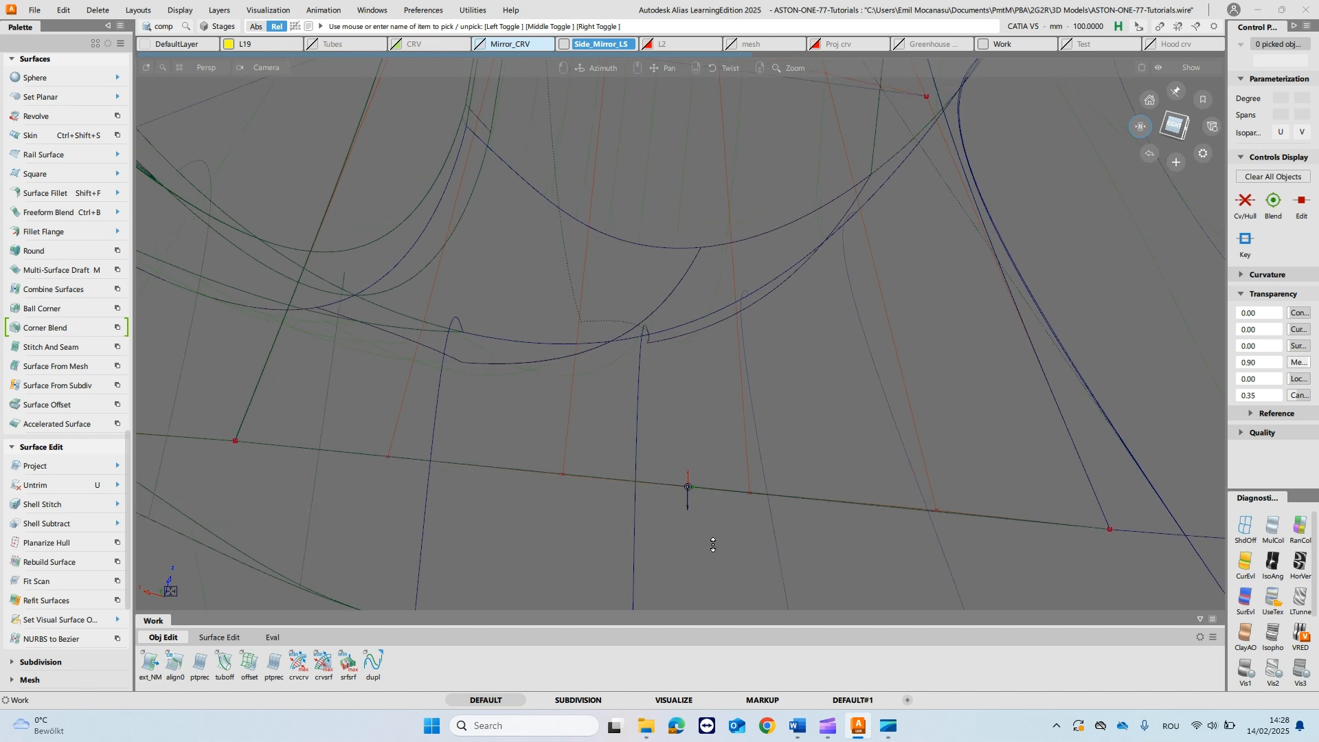
double_click(44, 545)
click(675, 486)
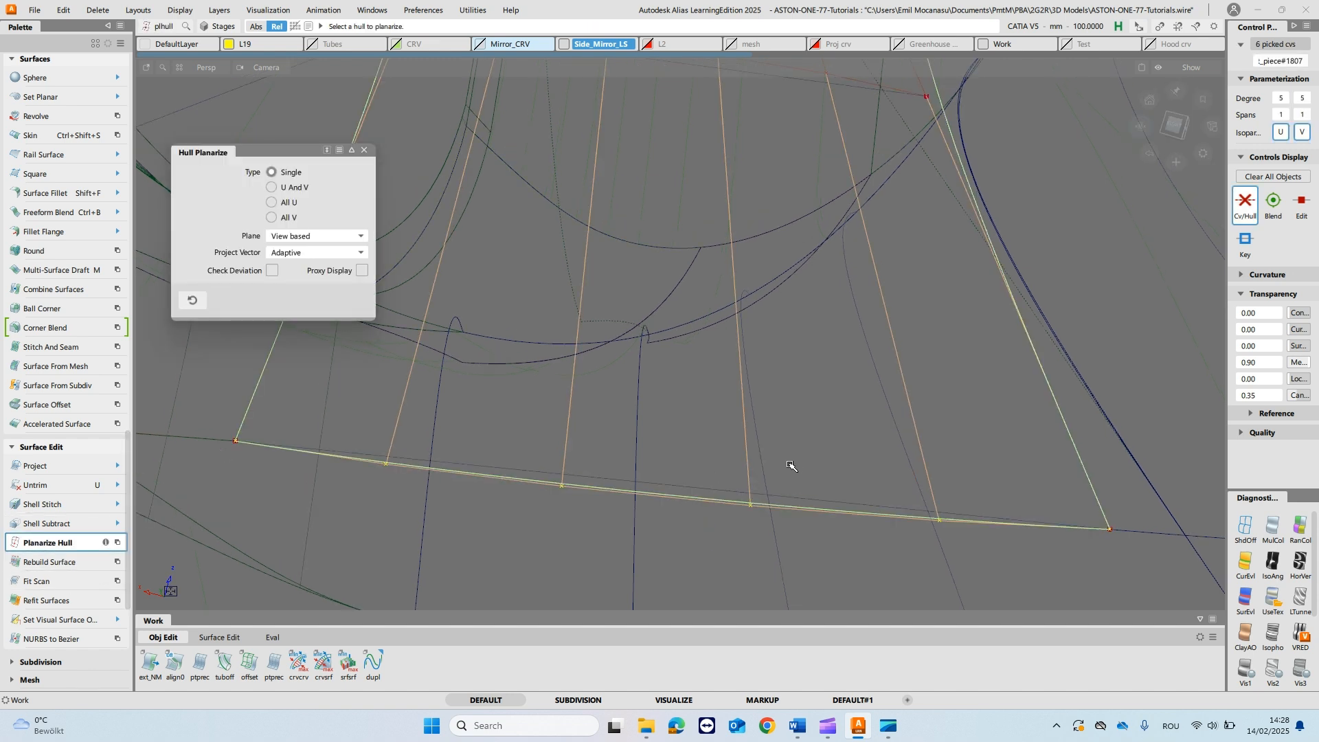
key(shift+alt)
alt+shift+drag(679, 474, 754, 420)
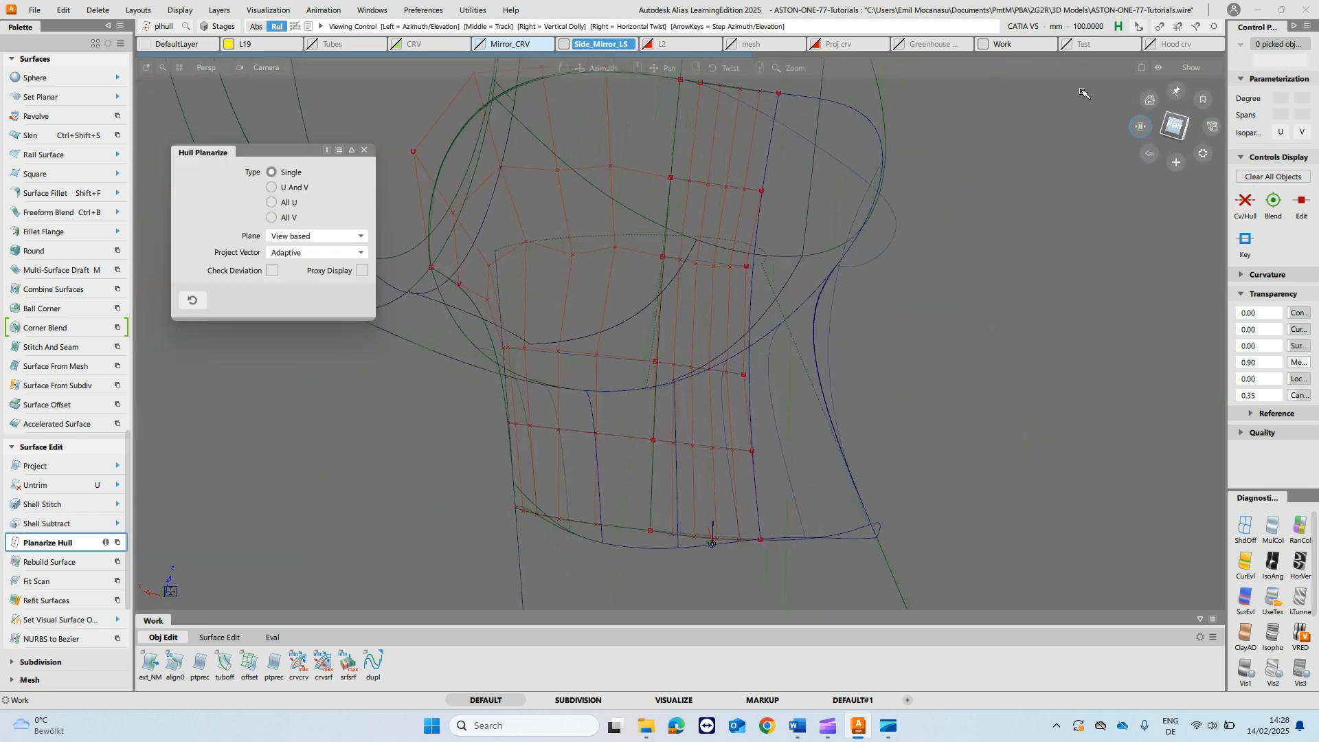
- Planarize the lower edge's hull row again from a changed viewing angle
click(1143, 124)
alt+shift+drag(916, 357, 854, 385)
alt+shift+drag(860, 363, 868, 340)
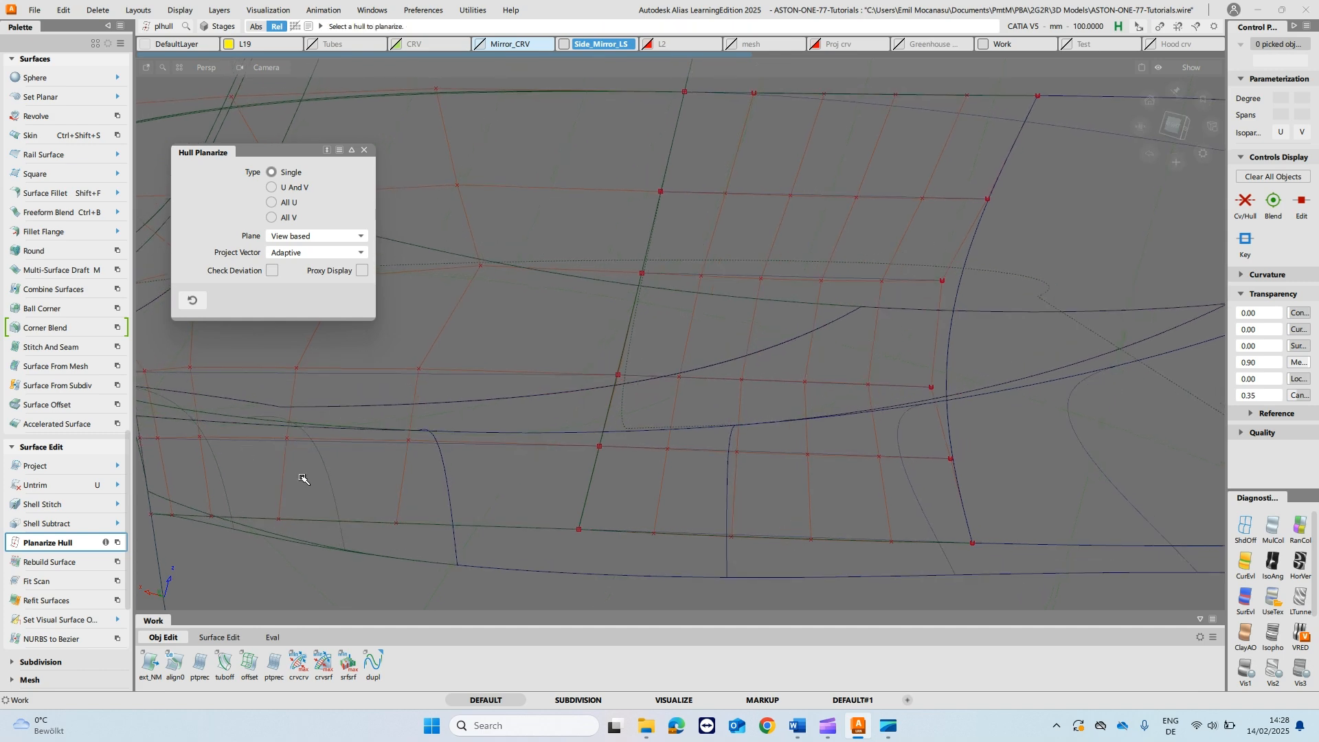
click(770, 538)
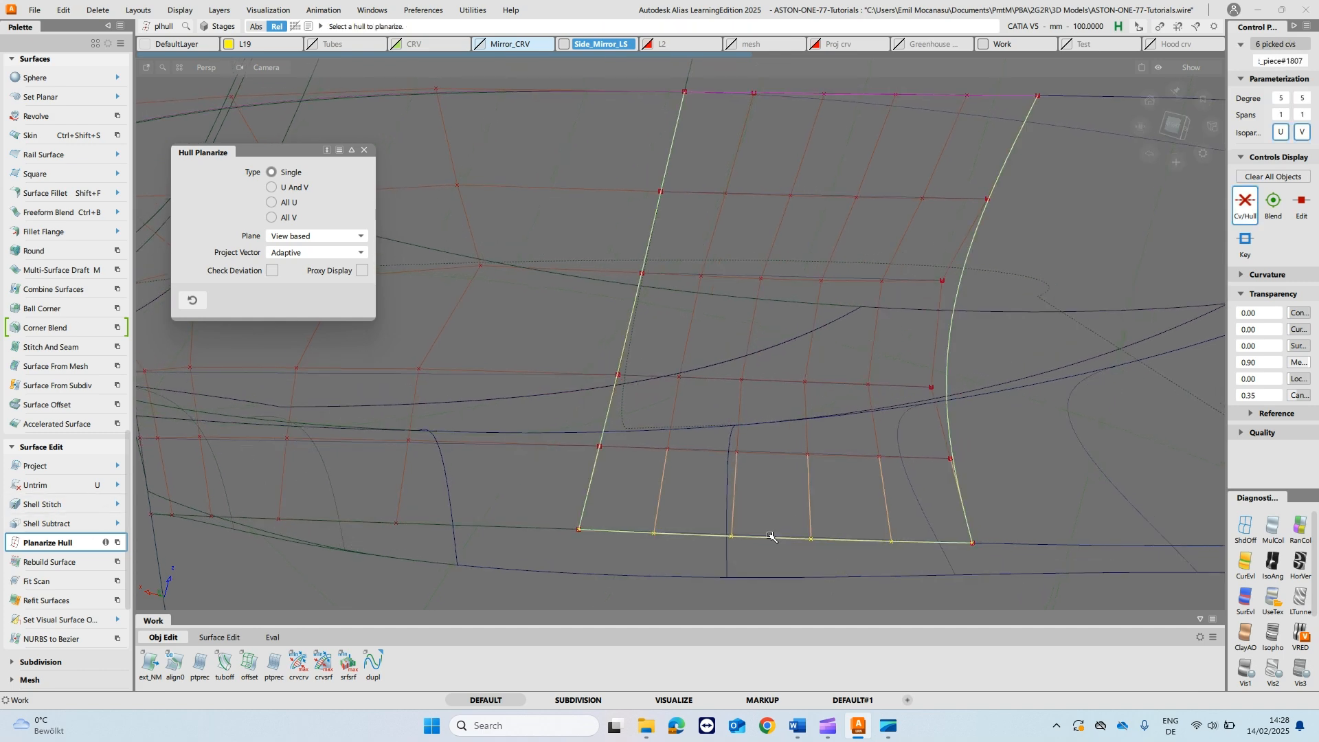
mouse_move(787, 550)
alt+shift+mouse_down()
mouse_move(789, 538)
mouse_move(789, 554)
alt+shift+mouse_up()
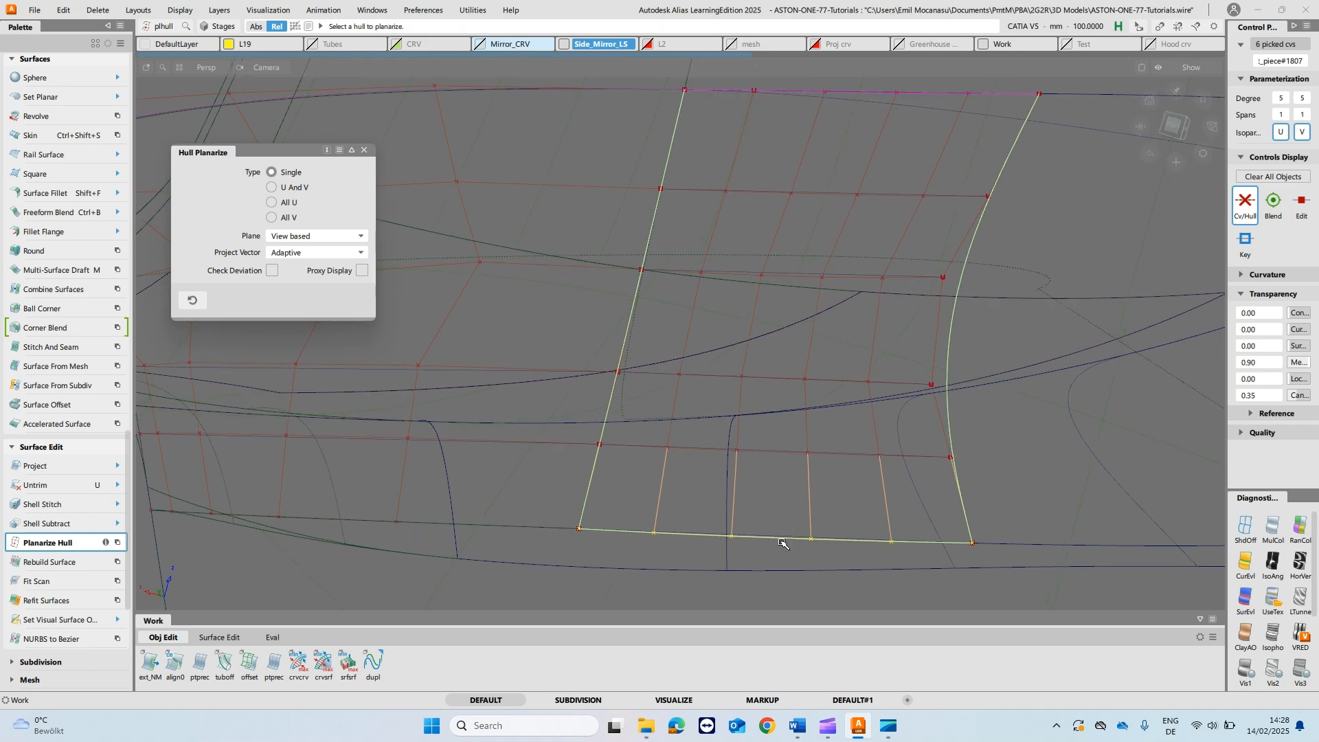
- Delete the six straight reference lines across the fillet piece and check the remaining control hull
ctrl+shift+drag(766, 494, 797, 353)
alt+shift+right_drag(798, 353, 836, 341)
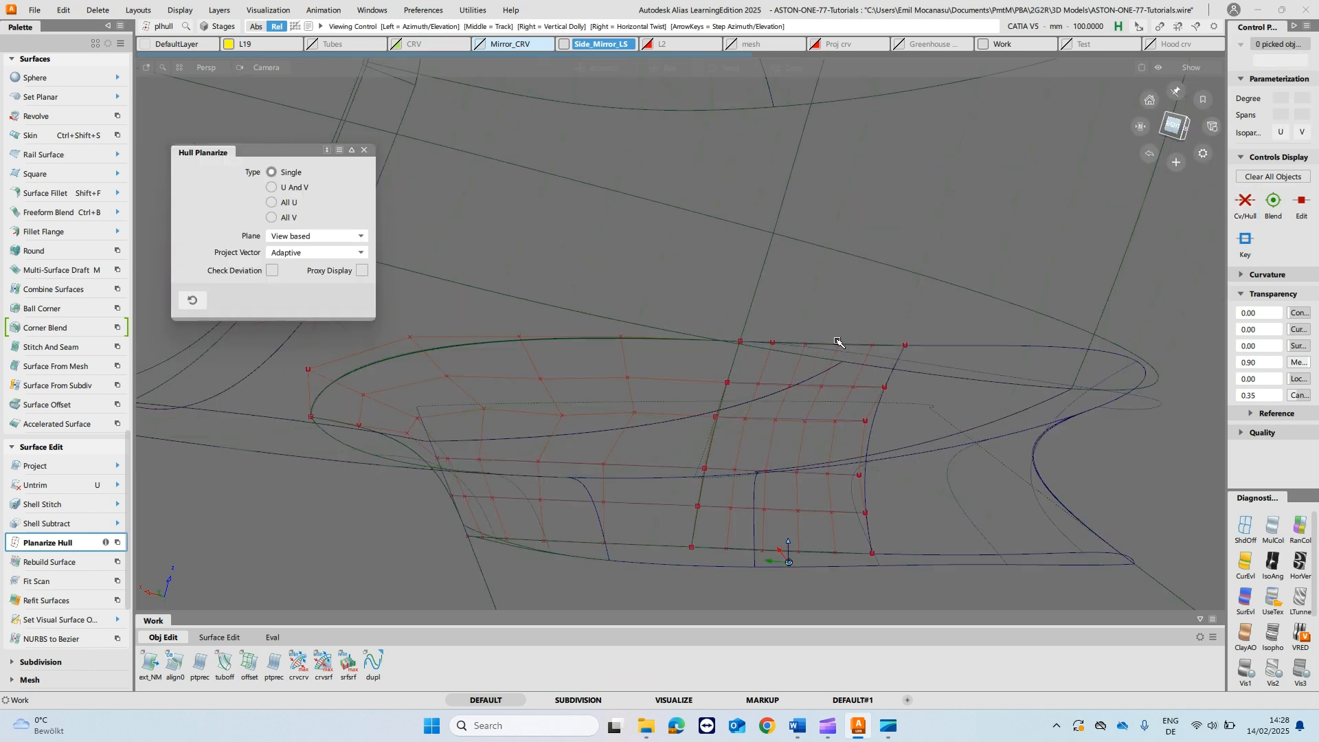
ctrl+shift+middle_drag(795, 434, 797, 464)
ctrl+shift+drag(796, 442, 825, 432)
drag(788, 562, 1006, 386)
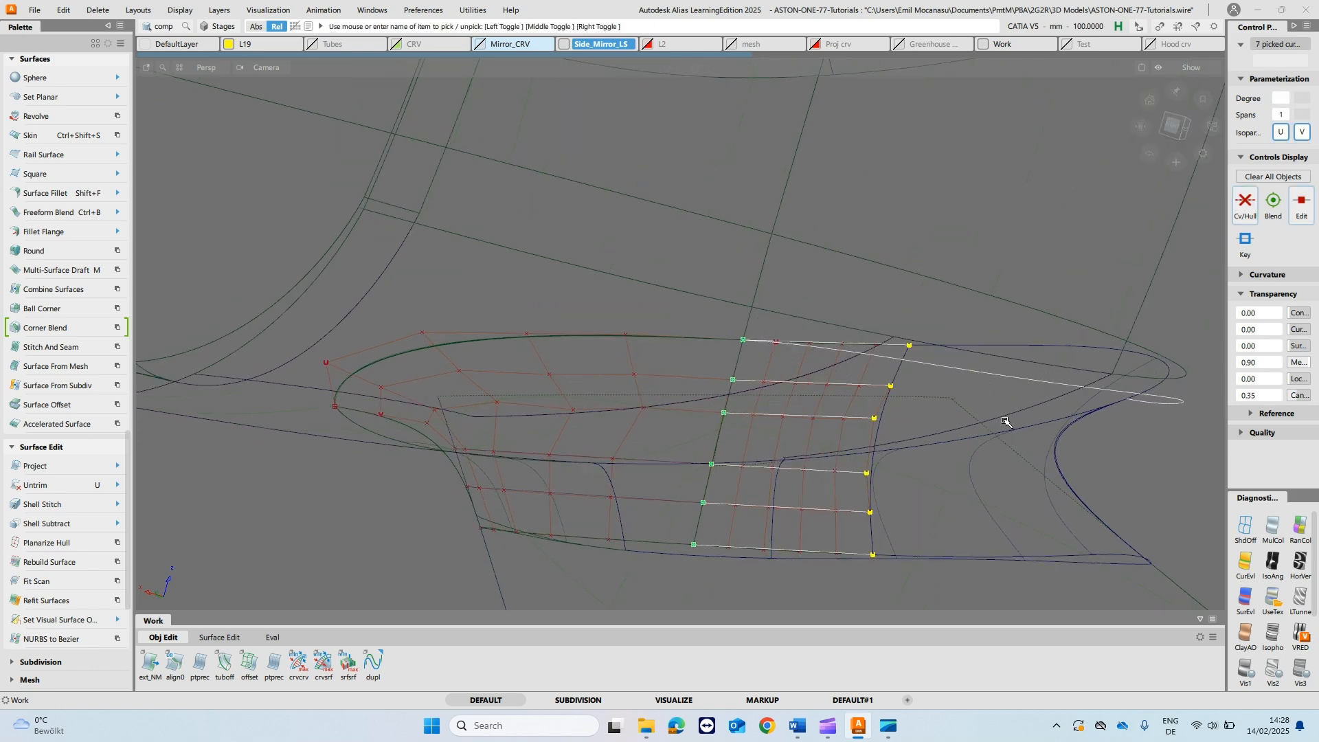
click(988, 397)
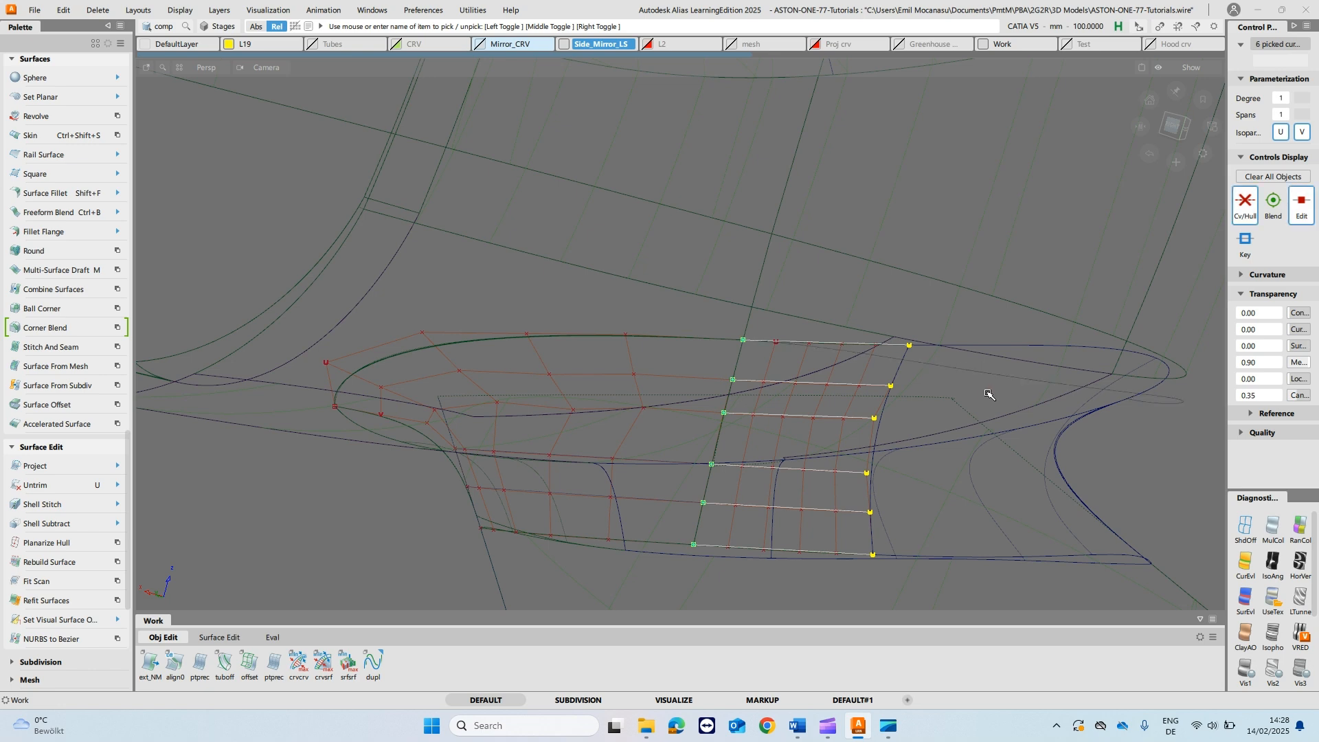
key(Delete)
alt+shift+drag(622, 483, 604, 447)
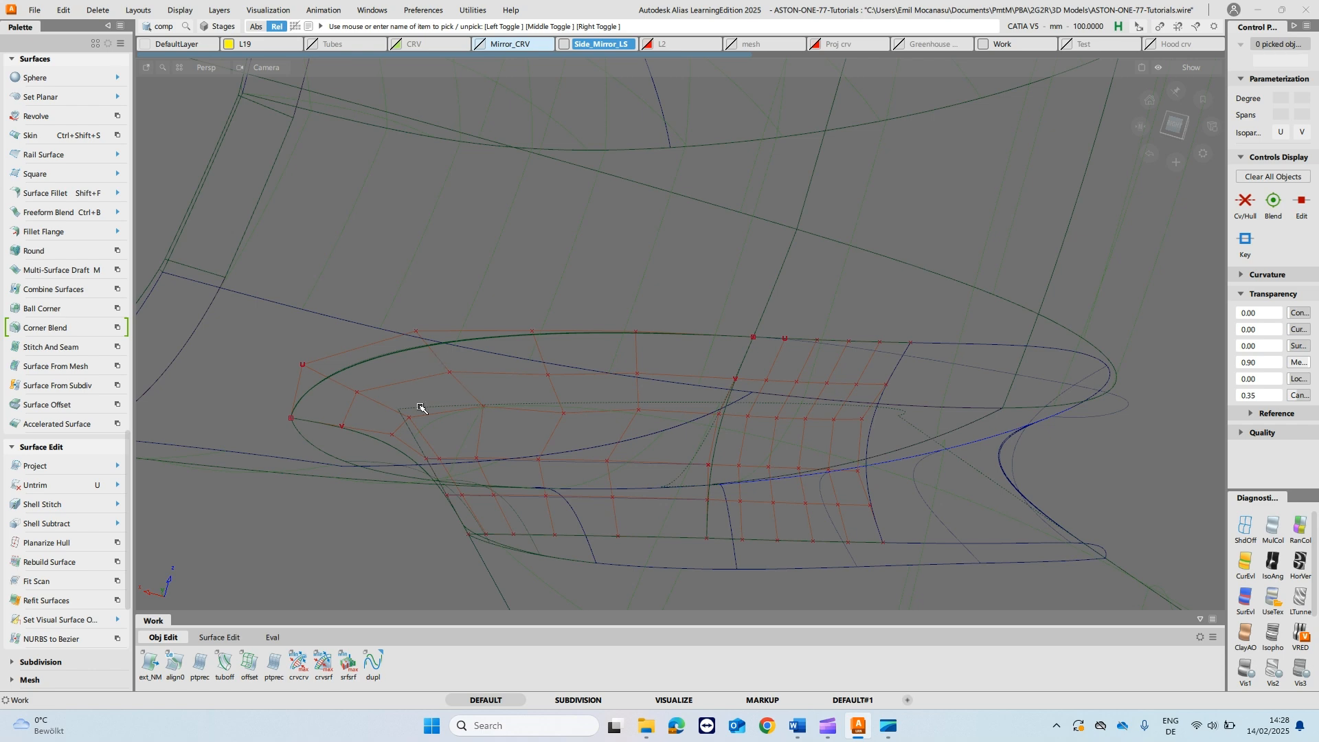
alt+shift+drag(473, 422, 443, 410)
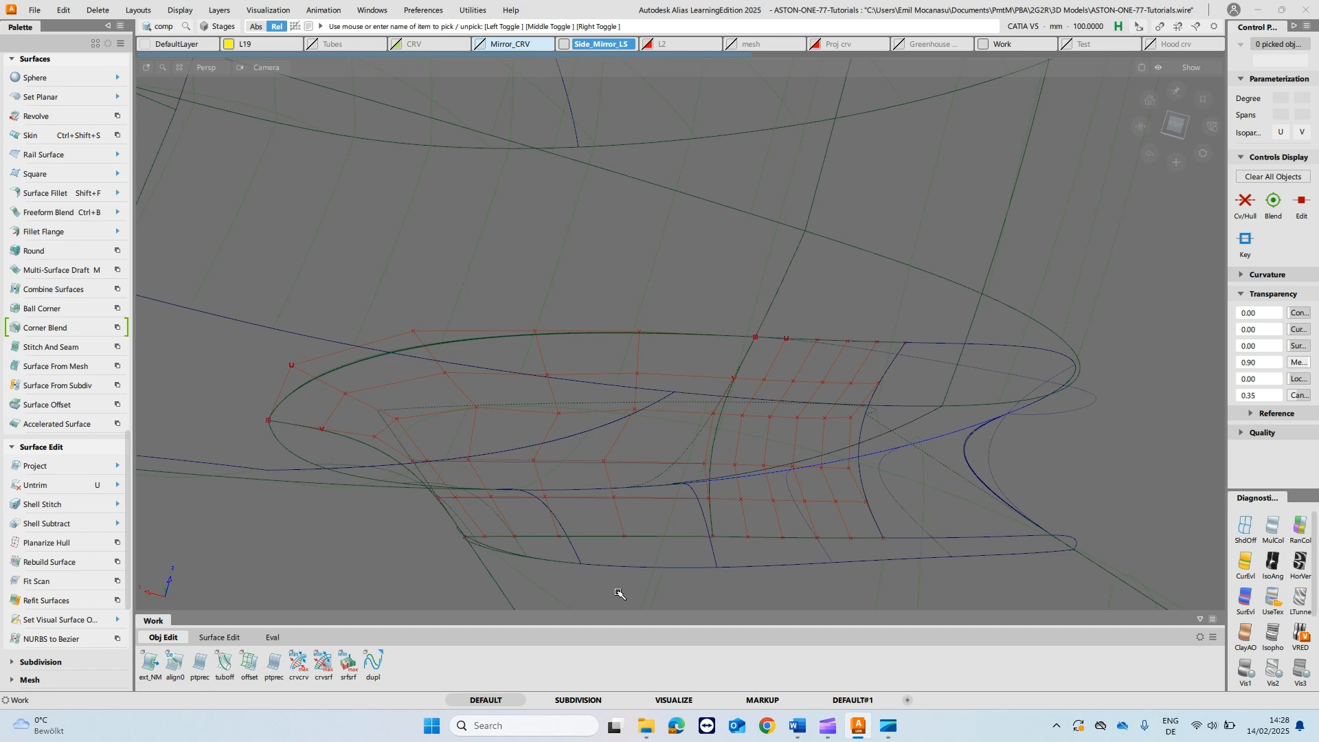
- Align the left fillet piece's shared edge to the neighbouring fillet piece with G2 continuity and the Edge alignment type
key(shift+alt)
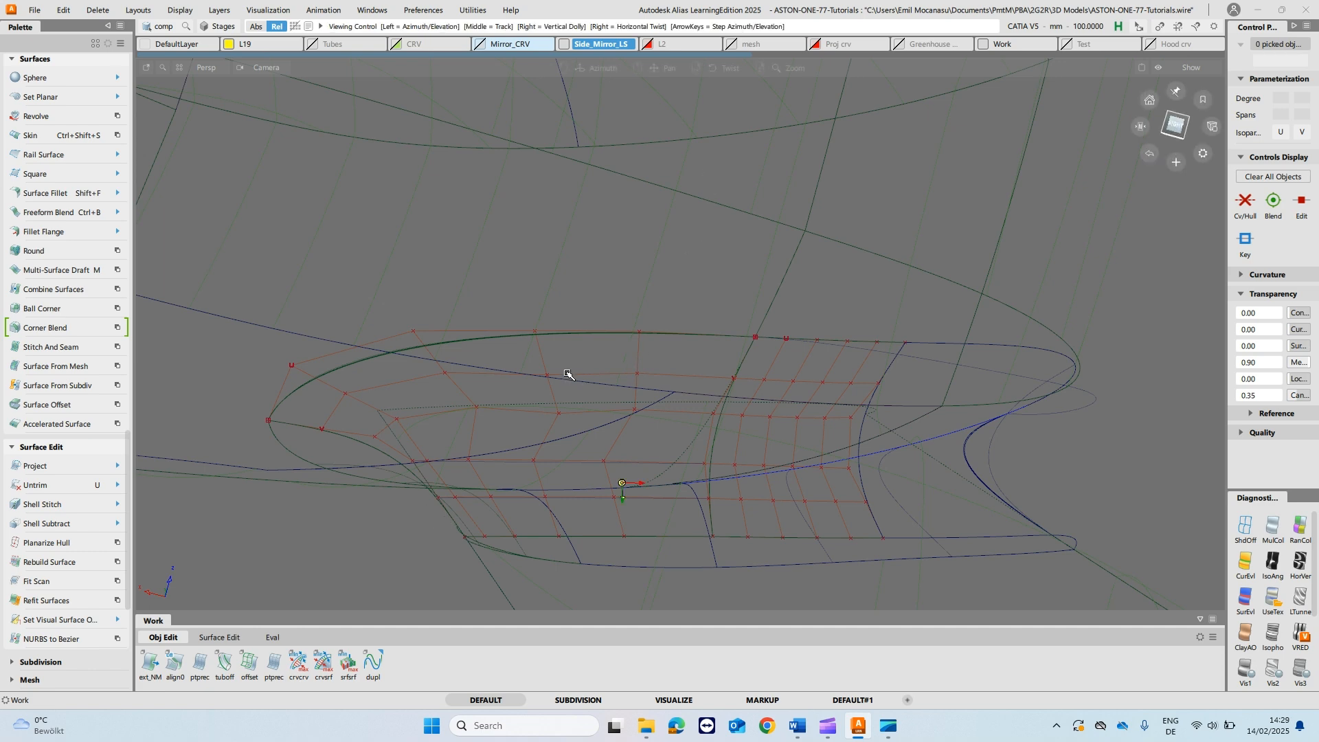
alt+shift+drag(580, 424, 571, 411)
alt+shift+middle_drag(630, 417, 645, 345)
alt+shift+drag(645, 344, 678, 331)
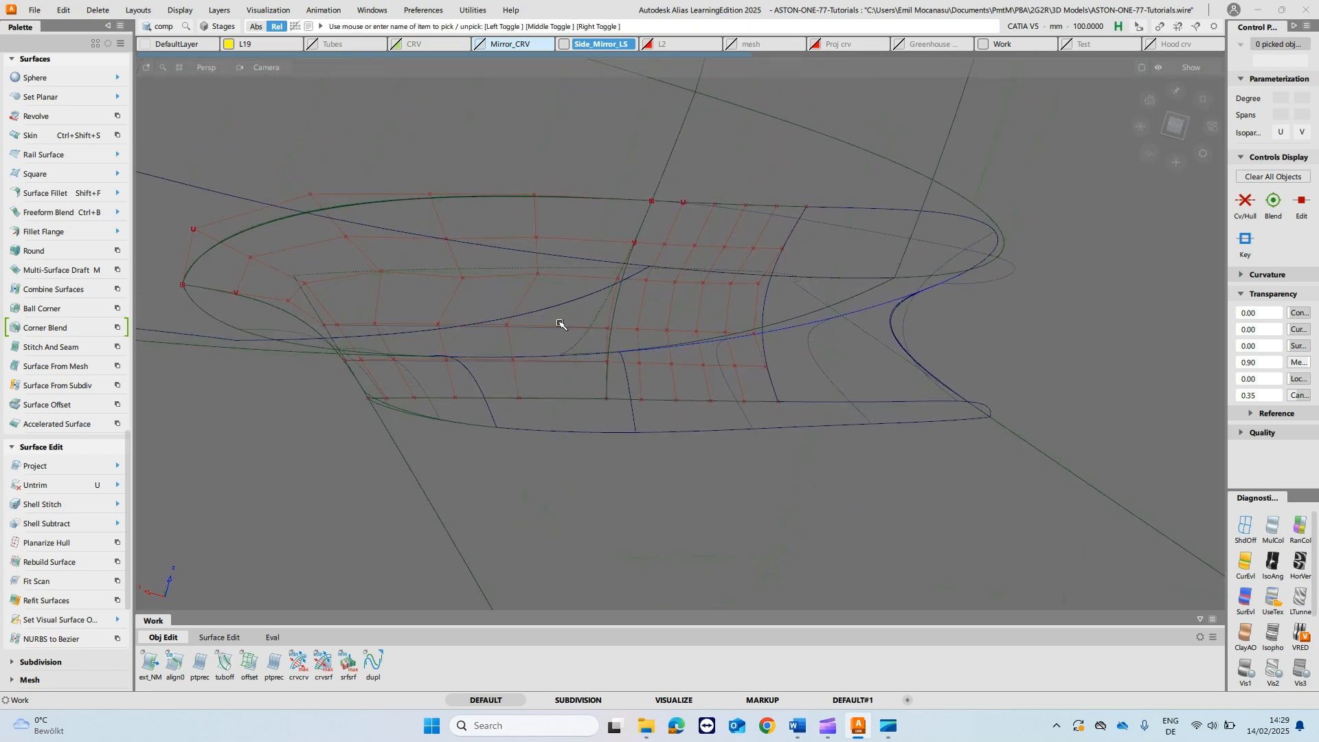
key(ctrl+q)
click(548, 329)
mouse_move(545, 337)
ctrl+shift+mouse_down()
mouse_move(544, 307)
mouse_move(553, 337)
ctrl+shift+mouse_up()
ctrl+shift+right_drag(569, 355, 512, 338)
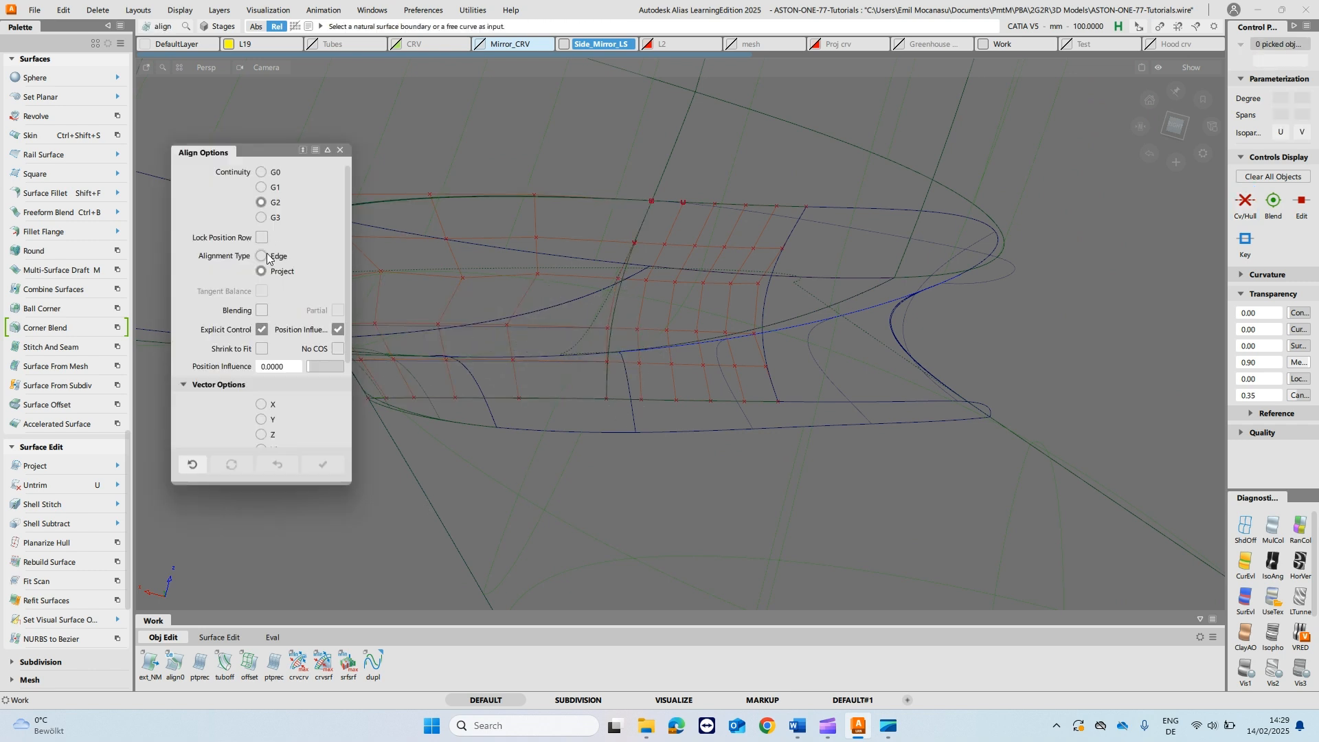
click(262, 257)
click(608, 386)
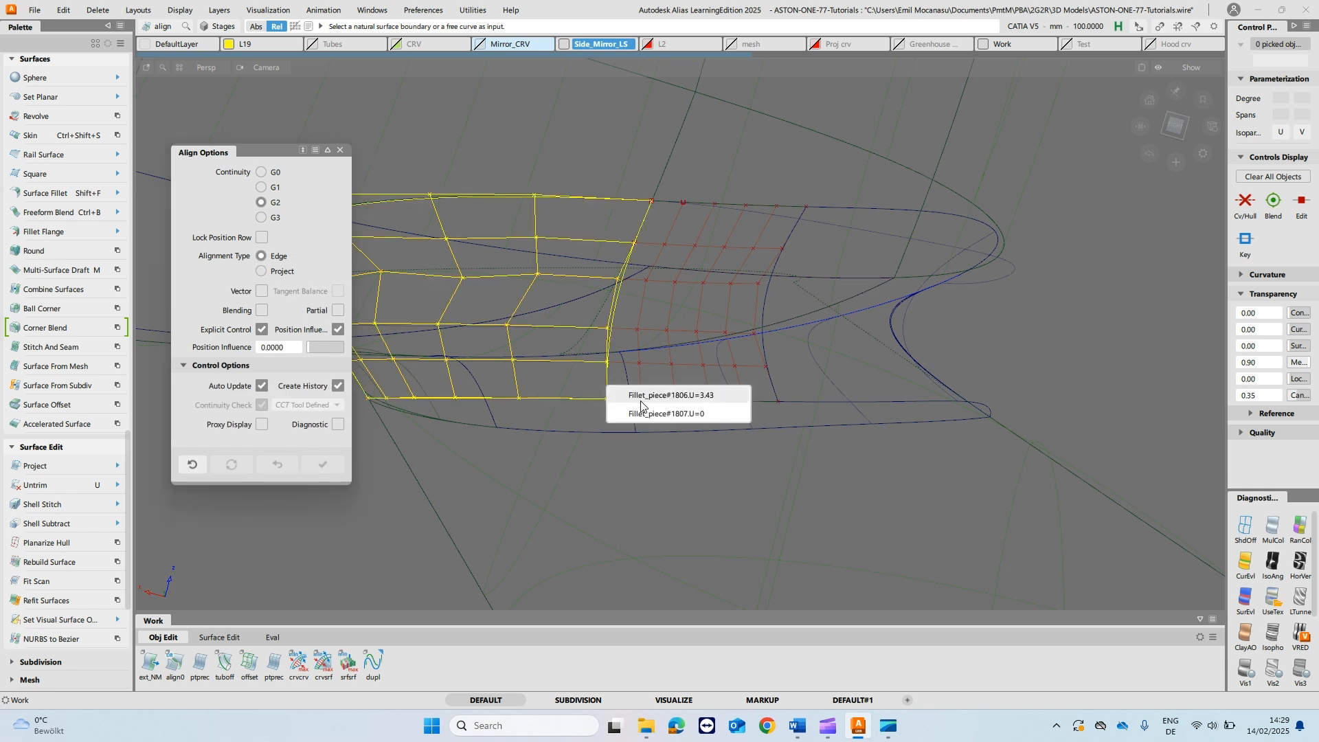
click(631, 390)
key(Return)
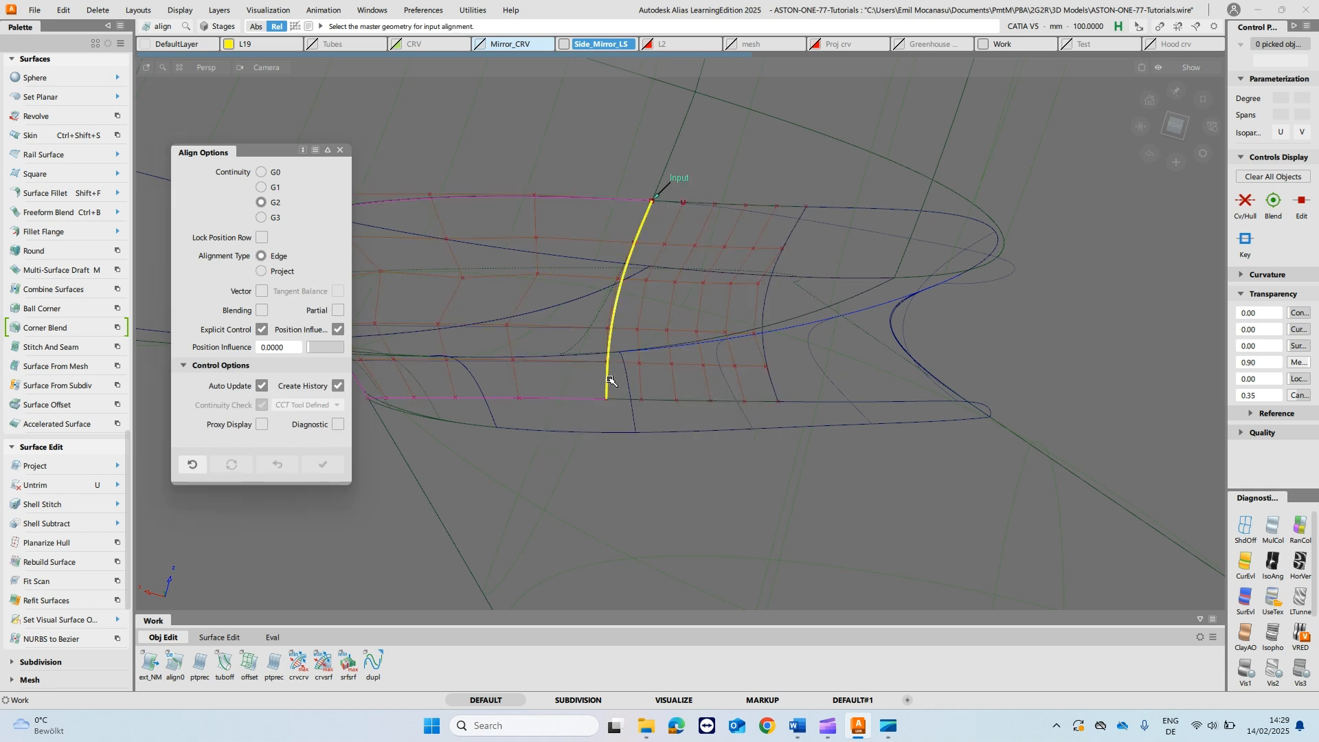
alt+shift+drag(713, 184, 777, 344)
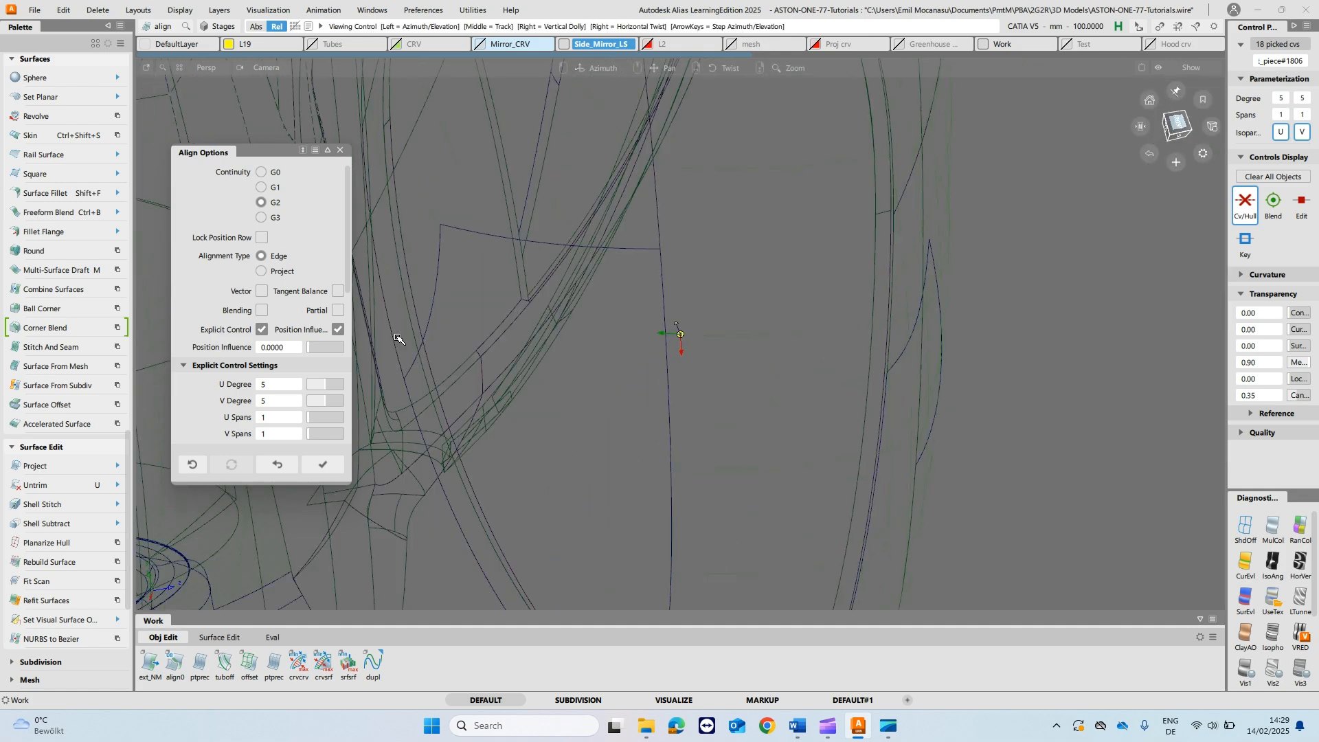
alt+shift+right_drag(776, 344, 275, 330)
alt+shift+drag(275, 330, 412, 399)
alt+shift+right_drag(412, 399, 975, 404)
alt+shift+drag(975, 403, 710, 489)
scroll(708, 488, up, 3)
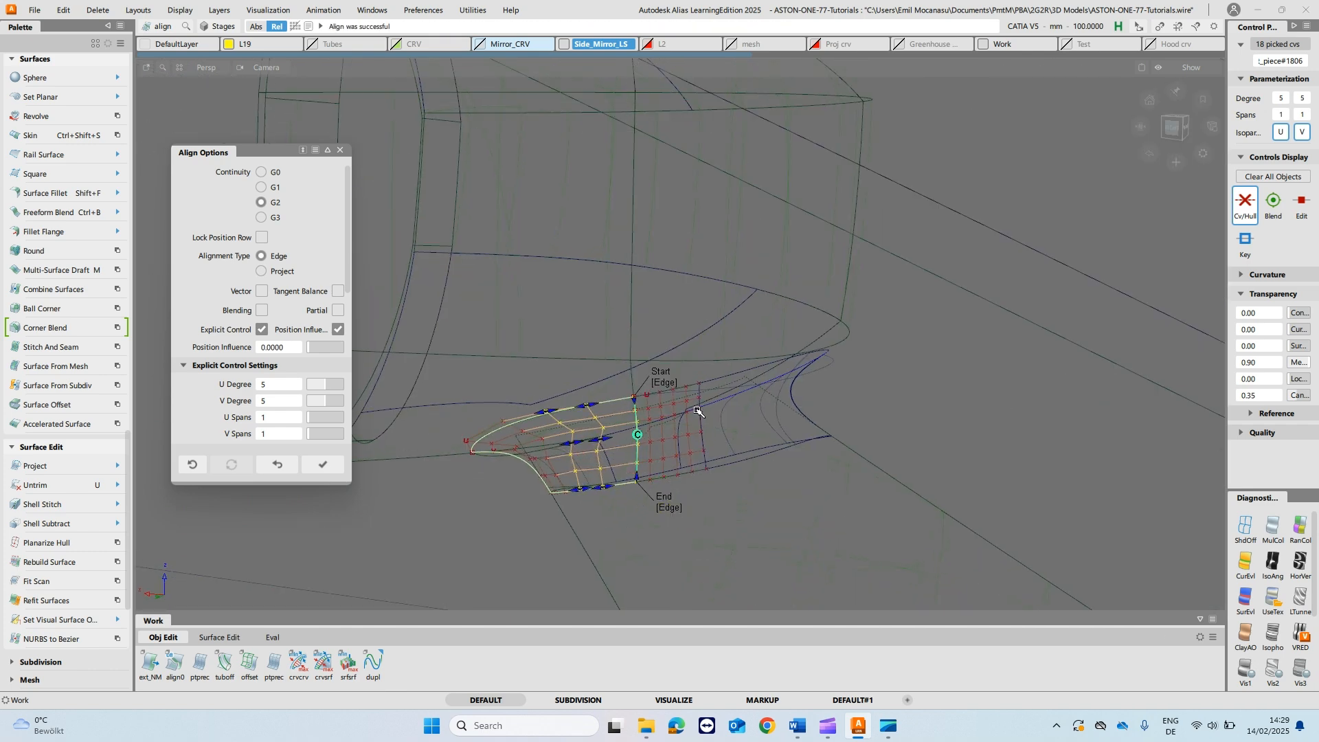
key(f)
key(l)
- Isolate both fillet pieces together with the mirror housing and stalk surfaces they adjoin
ctrl+shift+drag(598, 440, 599, 472)
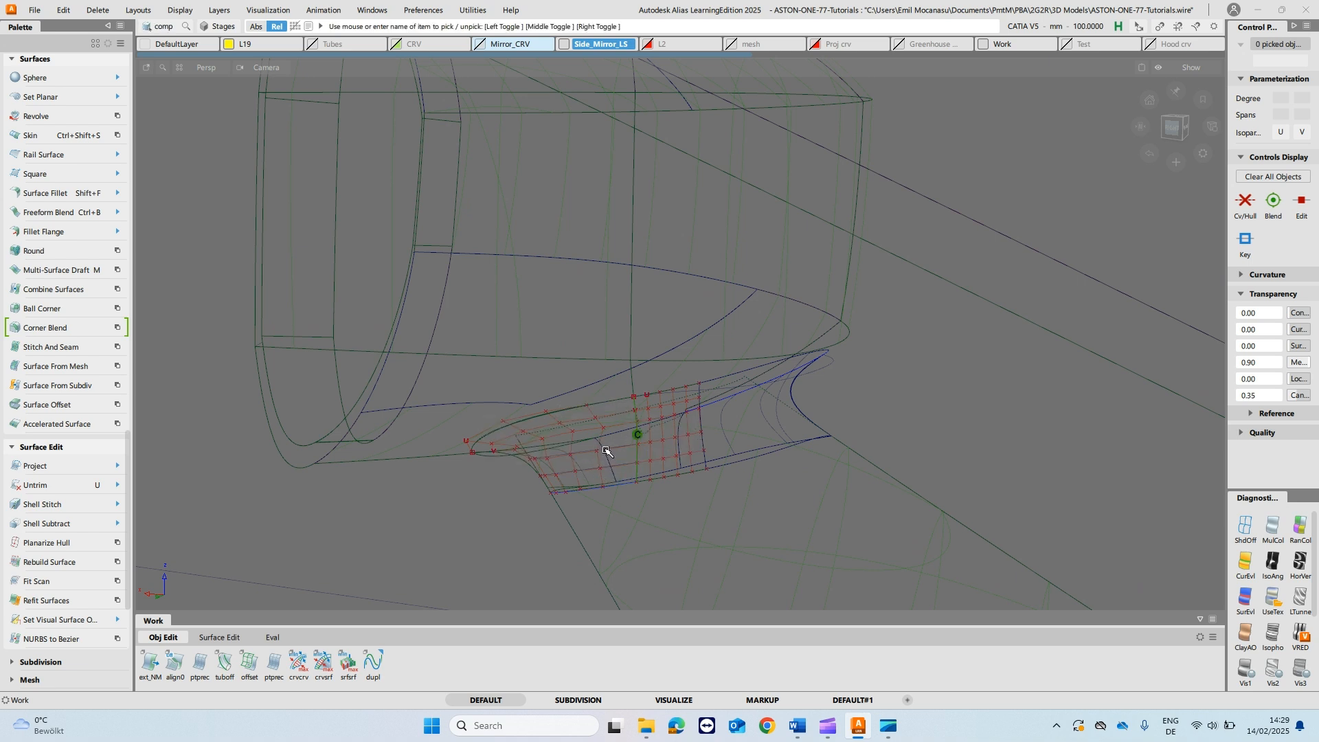
click(601, 446)
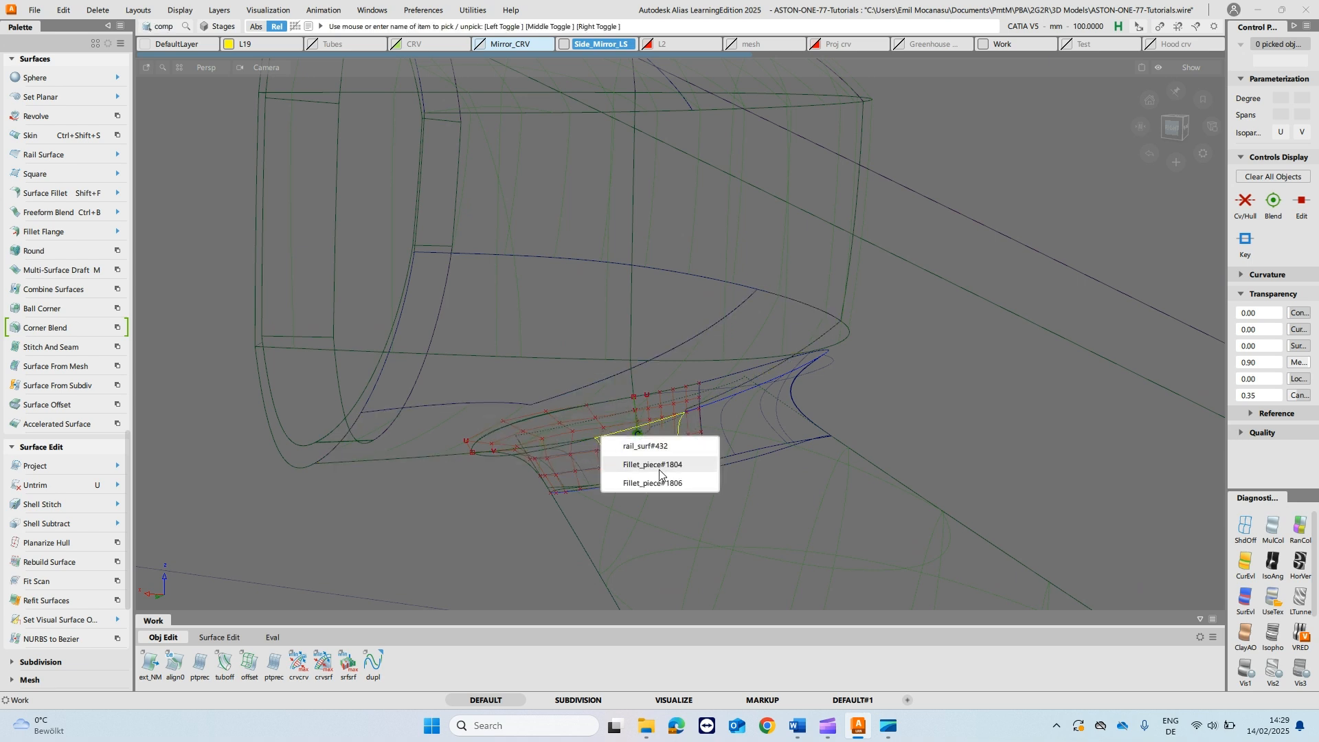
click(658, 485)
click(649, 462)
click(703, 554)
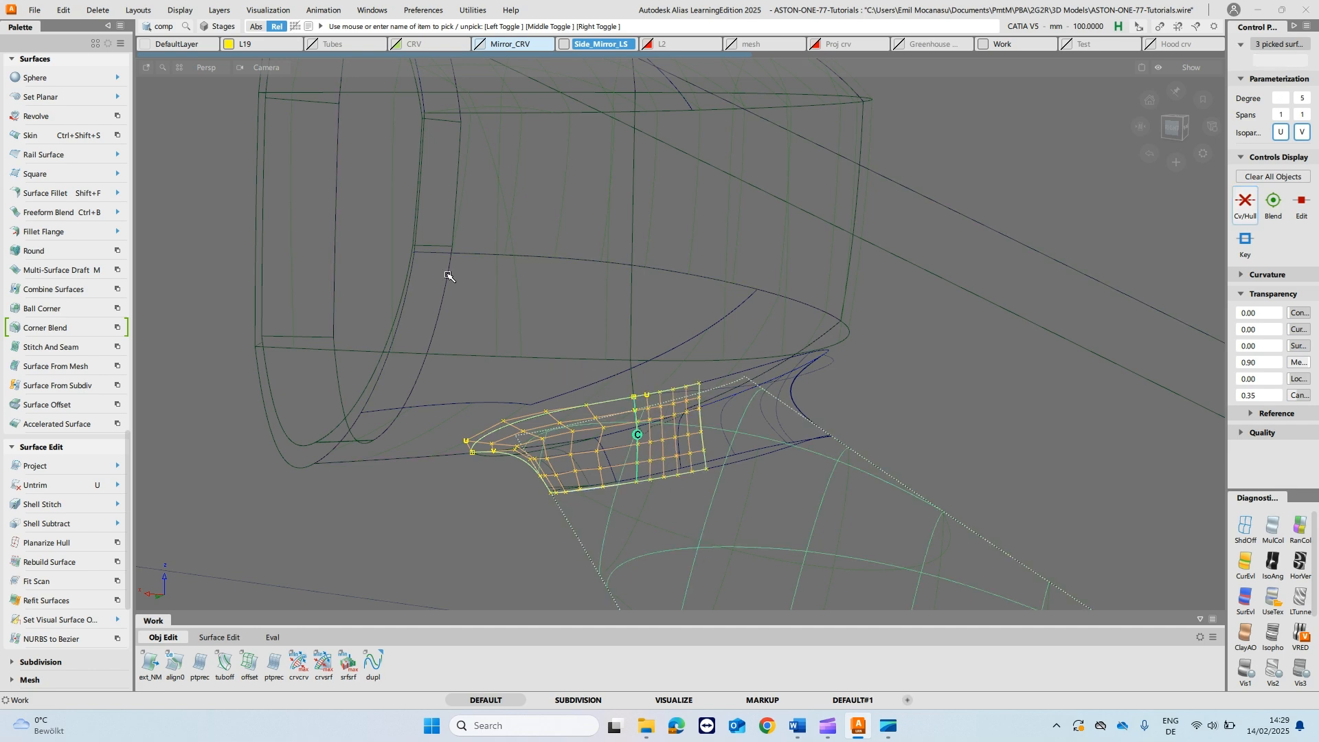
alt+shift+drag(532, 300, 602, 369)
click(581, 379)
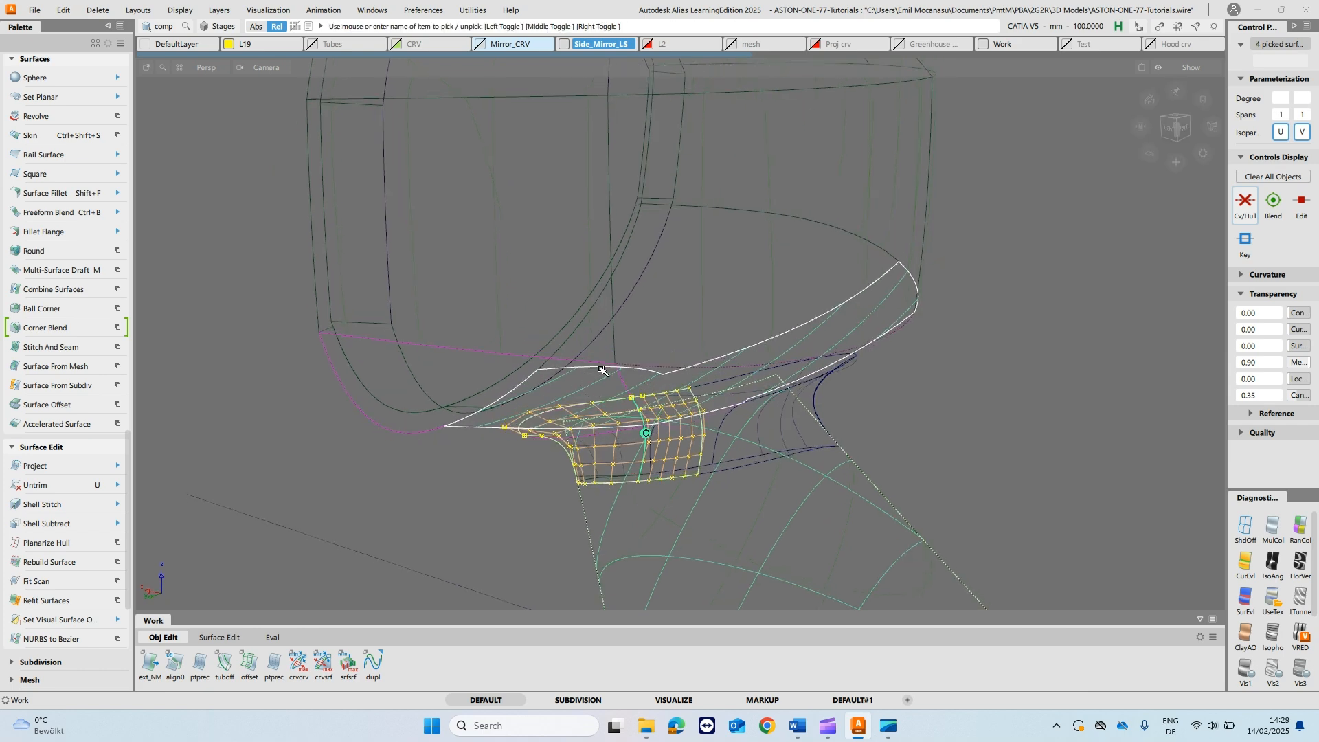
click(639, 382)
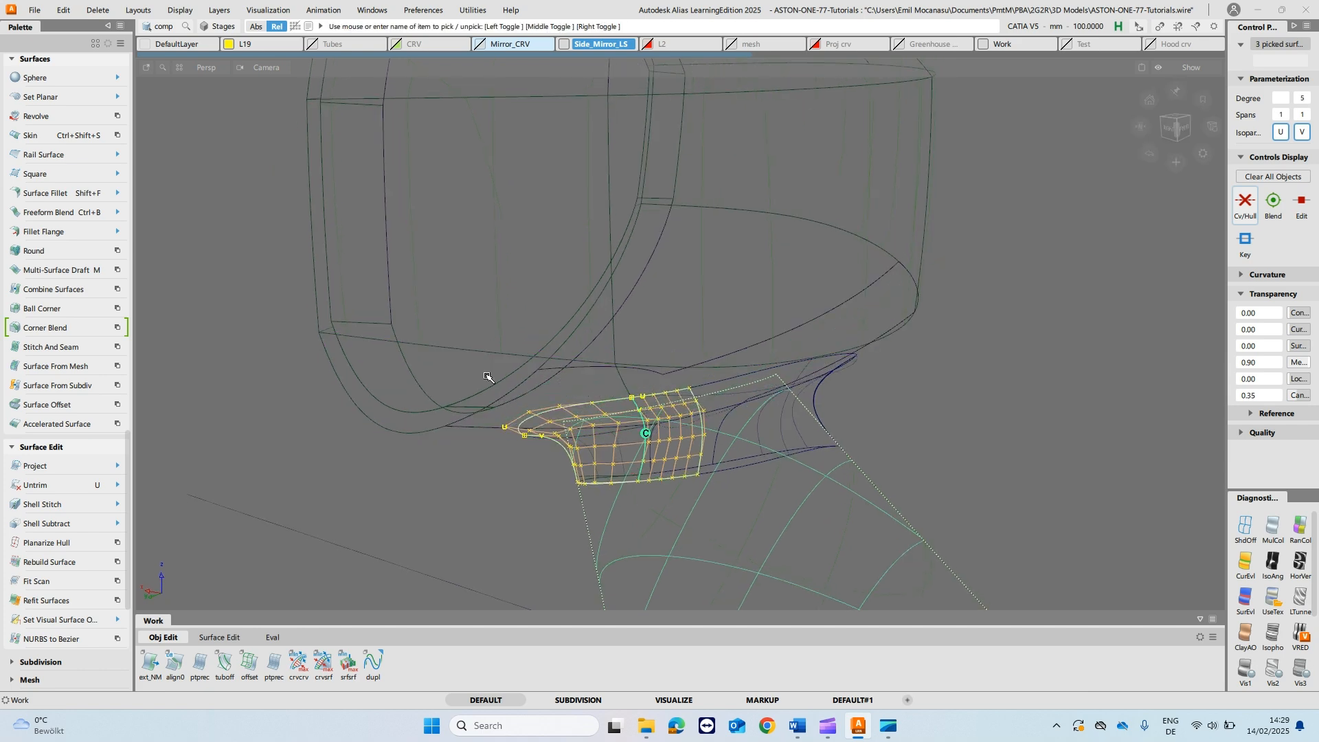
click(356, 400)
click(397, 426)
mouse_move(397, 426)
alt+shift+mouse_down()
mouse_move(617, 398)
mouse_move(595, 453)
mouse_move(658, 466)
alt+shift+mouse_up()
click(616, 485)
drag(644, 478, 611, 432)
click(626, 448)
ctrl+shift+right_drag(629, 445, 763, 452)
- Examine the isolated fillet pieces' control hulls and their upper edge from several angles
ctrl+shift+drag(667, 437, 714, 423)
drag(666, 285, 793, 520)
click(538, 552)
alt+shift+right_drag(563, 456, 736, 480)
alt+shift+drag(736, 480, 698, 436)
alt+shift+right_drag(698, 436, 704, 546)
alt+shift+middle_drag(677, 457, 625, 272)
ctrl+shift+drag(648, 463, 619, 451)
drag(704, 428, 840, 450)
alt+shift+middle_drag(819, 295, 803, 470)
- Delete the leftover curve on surface running along the fillet piece's upper edge
click(636, 245)
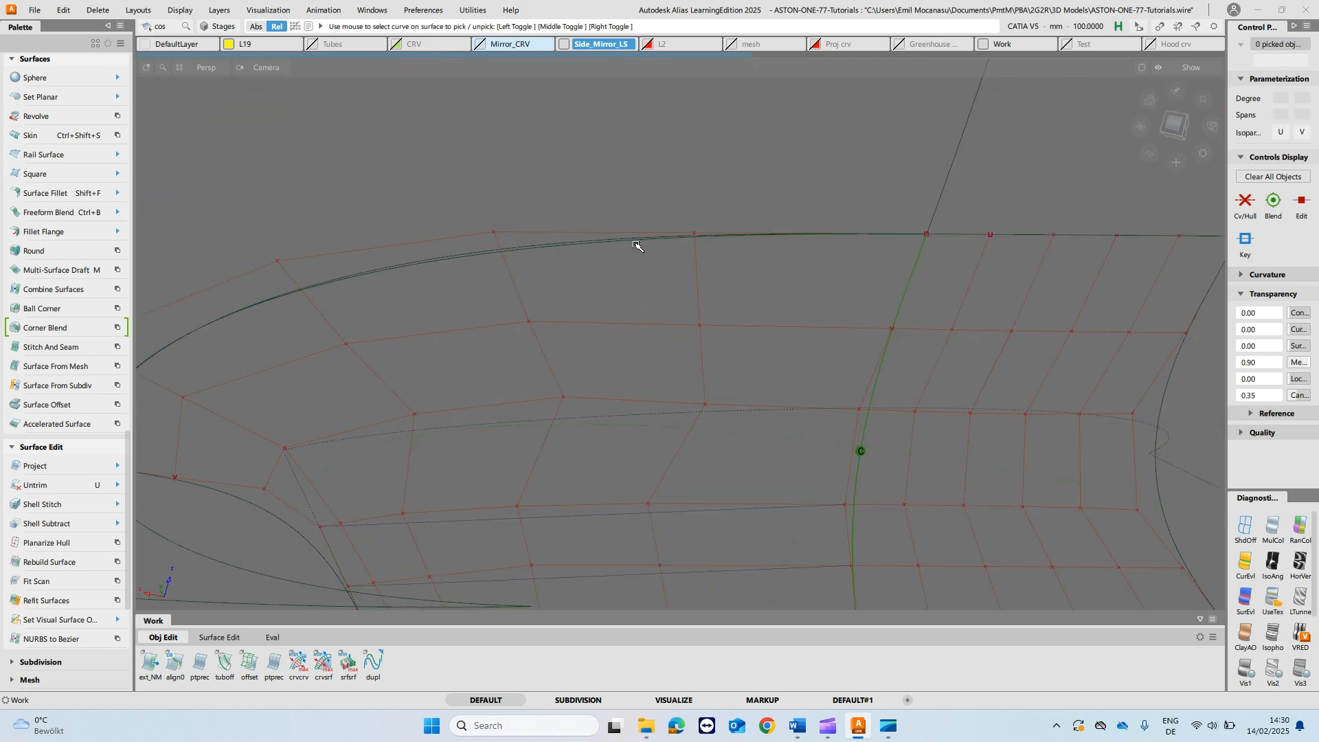
alt+shift+right_drag(644, 236, 638, 267)
alt+shift+middle_drag(638, 267, 636, 256)
key(u)
alt+shift+drag(630, 296, 569, 293)
ctrl+shift+drag(453, 330, 396, 322)
click(477, 348)
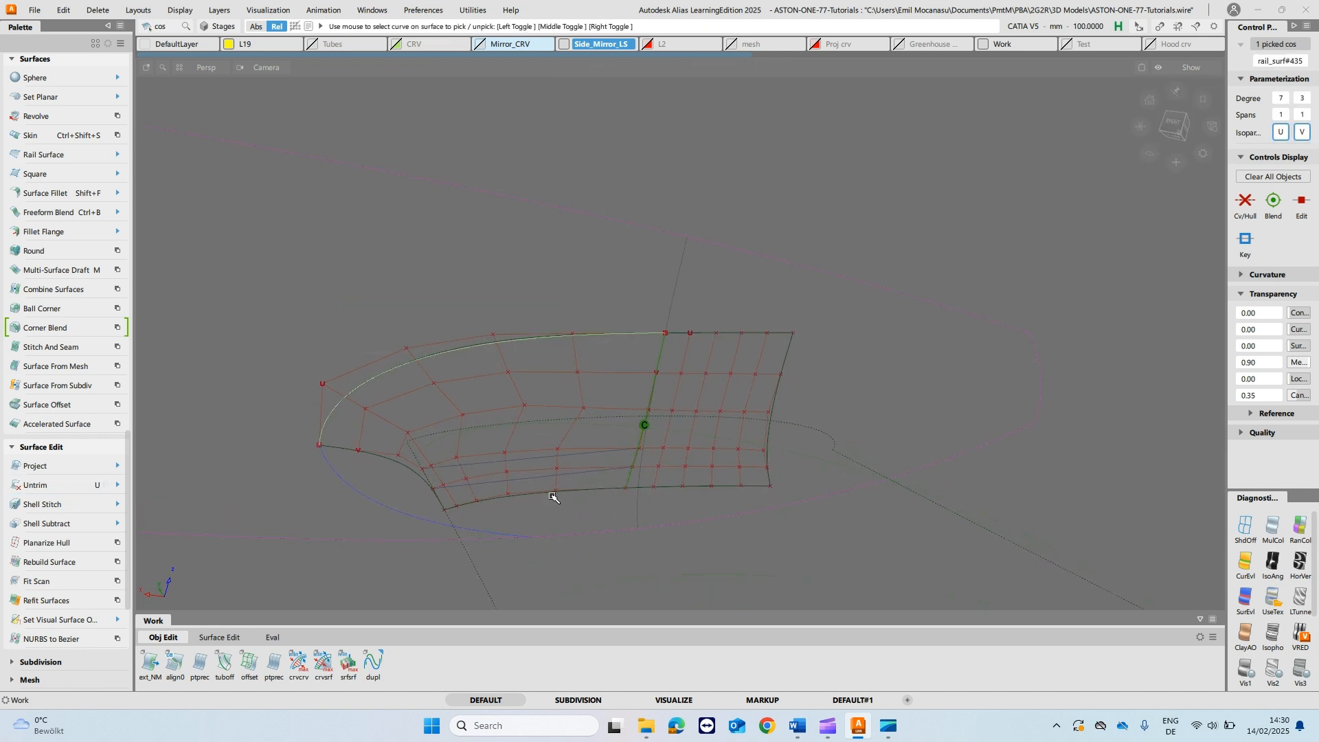
key(Delete)
alt+shift+drag(542, 481, 551, 525)
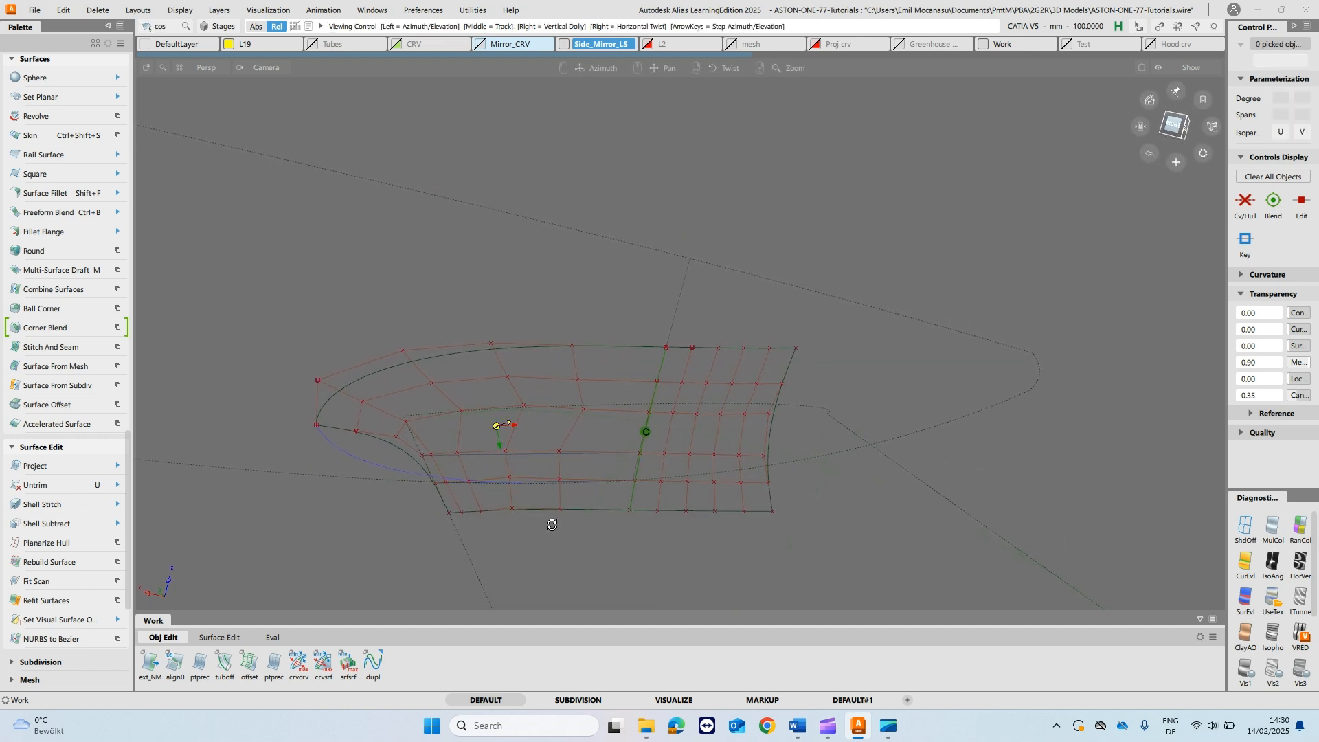
alt+shift+drag(624, 485, 633, 512)
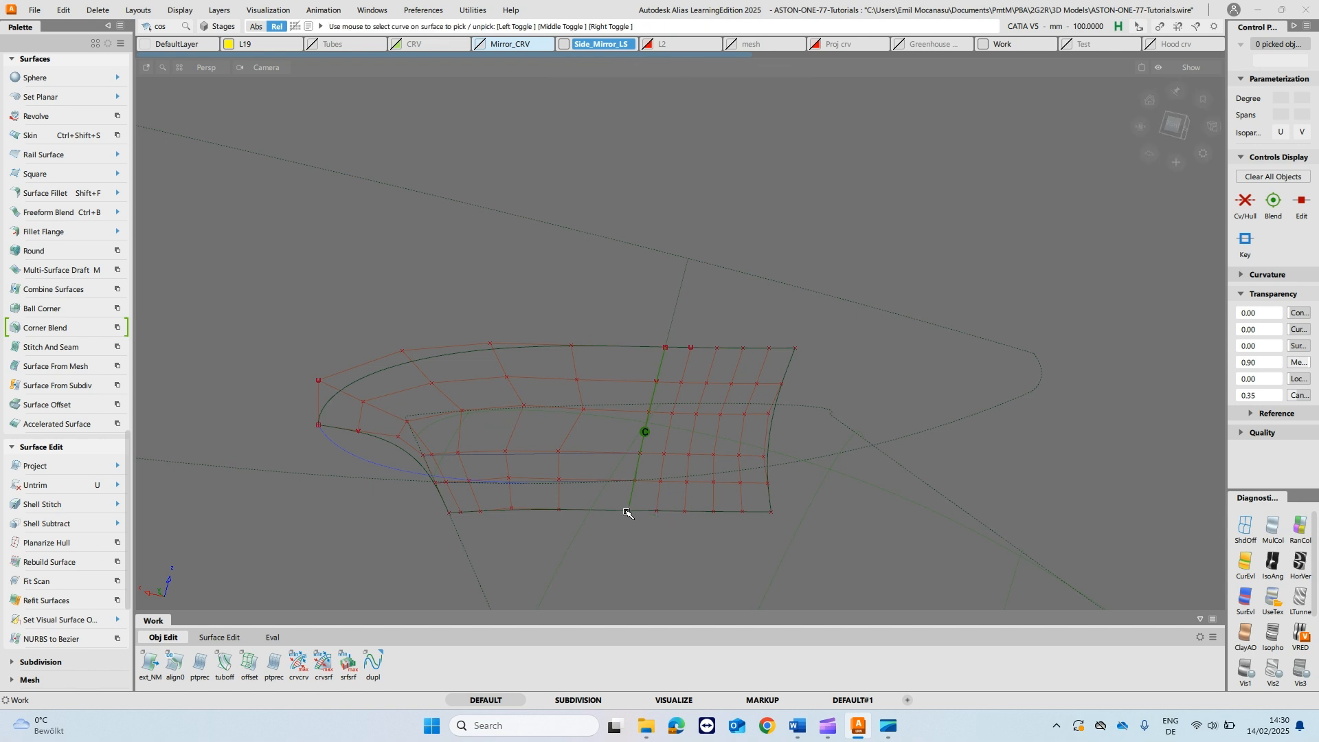
- Draw four straight degree 1 reference lines across the left fillet piece, joining opposite CVs of its lower and upper edges
key(c)
ctrl+click(561, 511)
ctrl+click(571, 346)
ctrl+shift+drag(605, 461, 580, 334)
ctrl+click(511, 509)
ctrl+click(490, 345)
ctrl+shift+drag(534, 436, 532, 351)
alt+shift+drag(453, 503, 550, 501)
ctrl+click(510, 514)
ctrl+click(419, 343)
ctrl+shift+drag(509, 459, 477, 333)
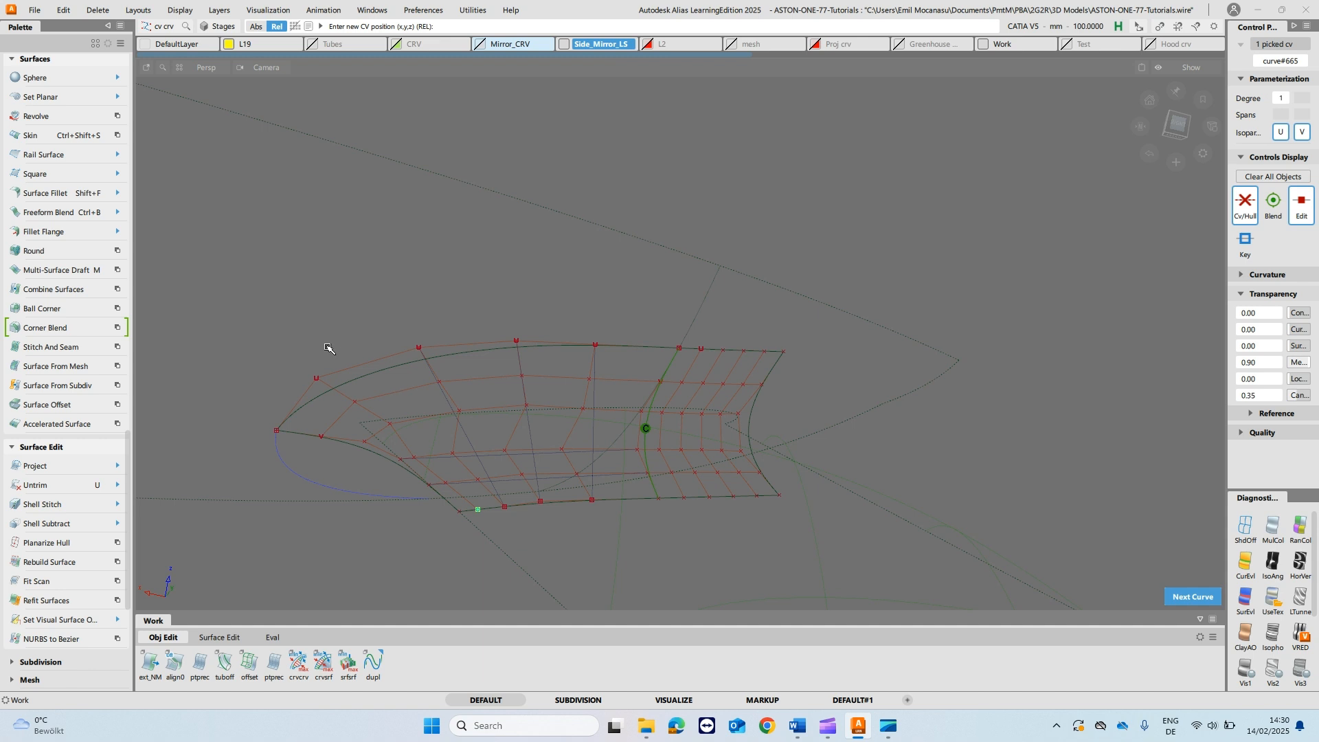
alt+shift+drag(756, 433, 622, 477)
- Planarize the left fillet piece's four cross hulls along the reference lines, using the Single type and View based plane
double_click(44, 544)
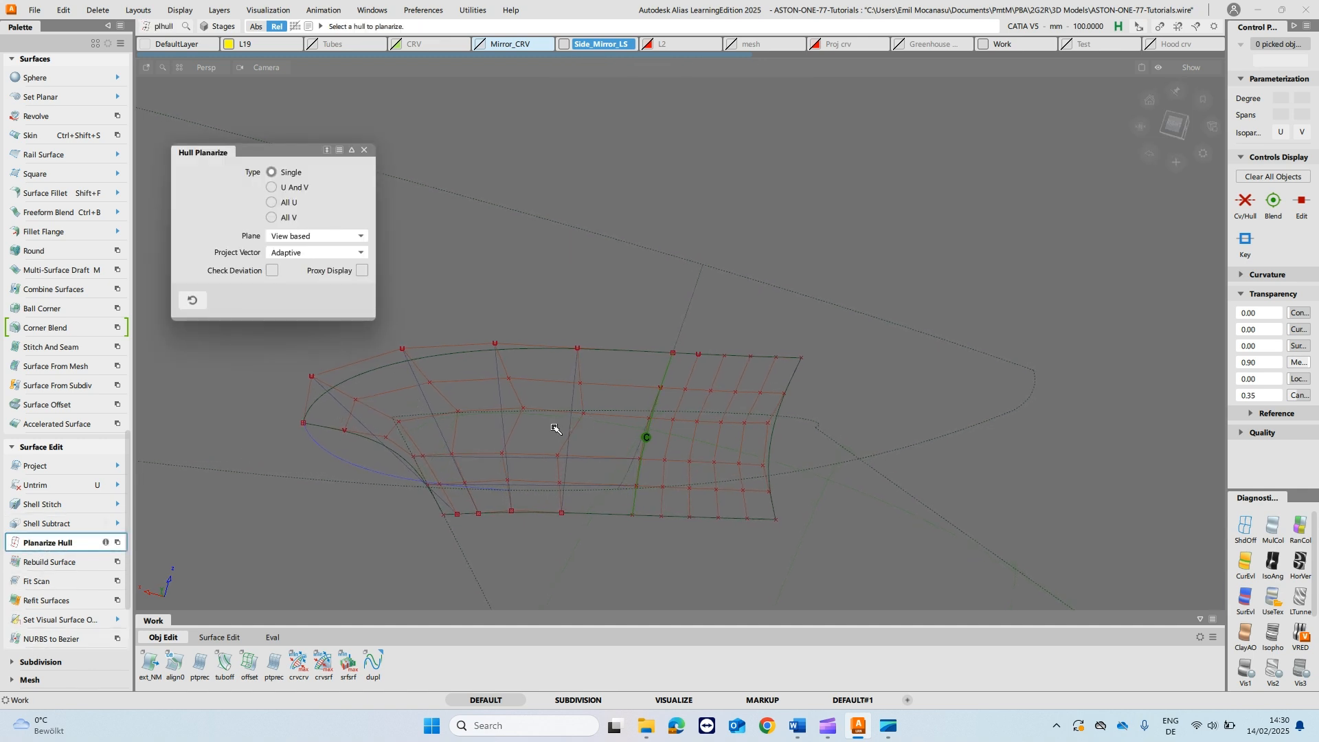
click(575, 429)
alt+shift+drag(574, 429, 699, 482)
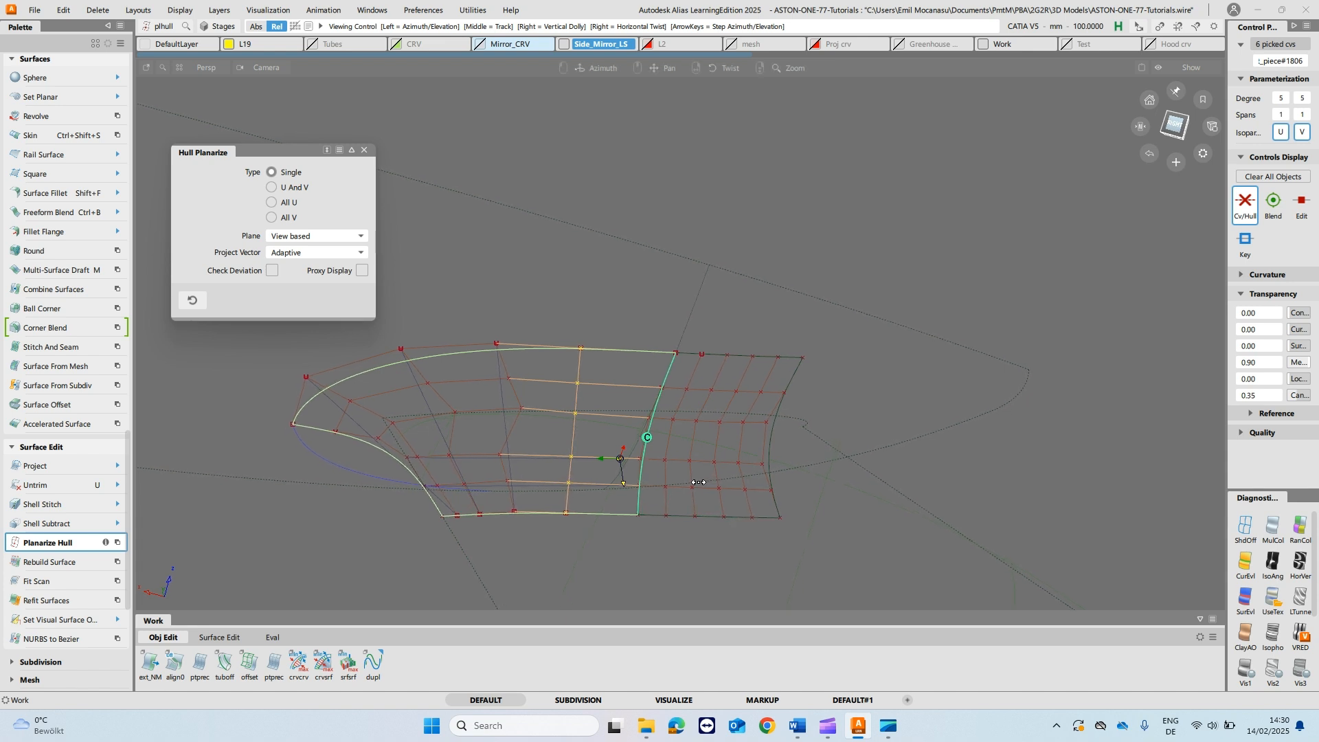
click(513, 433)
alt+shift+drag(568, 462, 612, 464)
alt+shift+drag(524, 467, 502, 484)
click(451, 425)
click(420, 457)
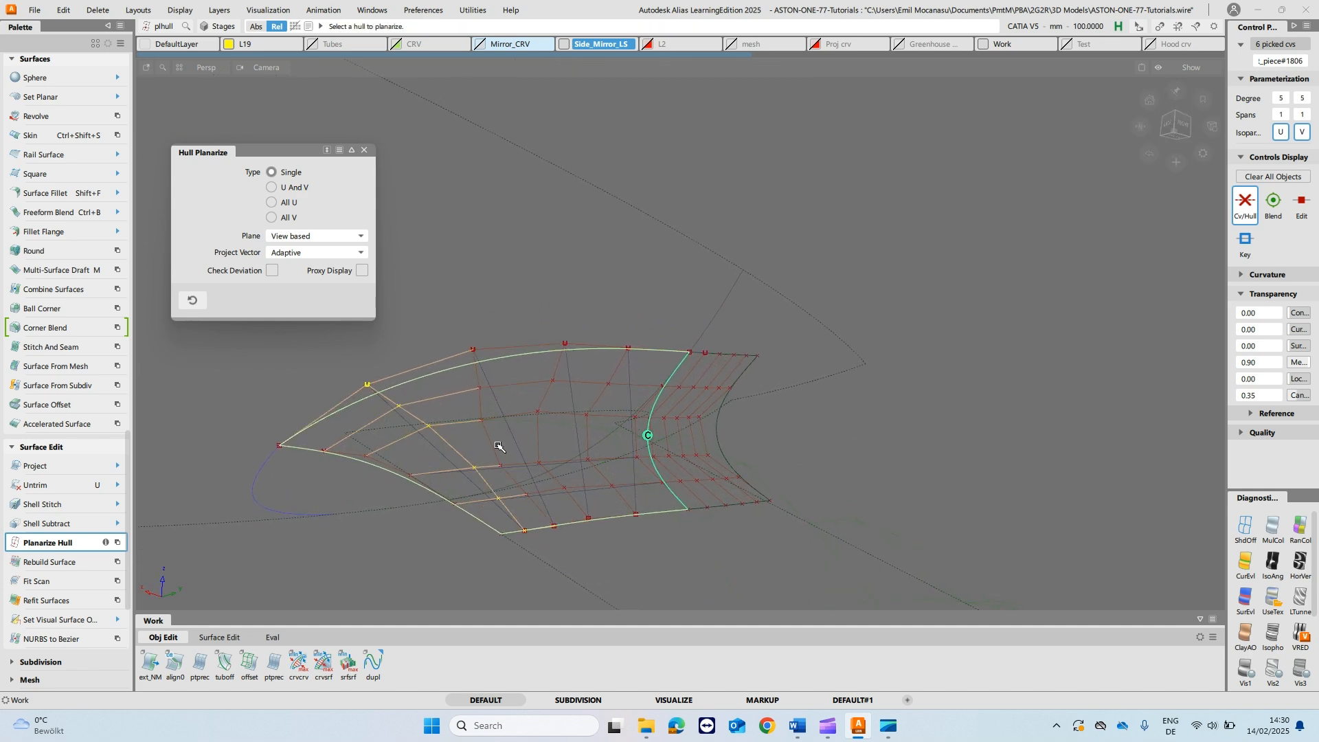
- Delete the four straight reference lines across the left fillet piece
alt+shift+drag(635, 464, 510, 477)
alt+shift+drag(429, 445, 470, 424)
key(ctrl+z)
click(343, 400)
click(432, 392)
click(512, 388)
click(588, 382)
alt+shift+drag(666, 388, 653, 437)
key(Delete)
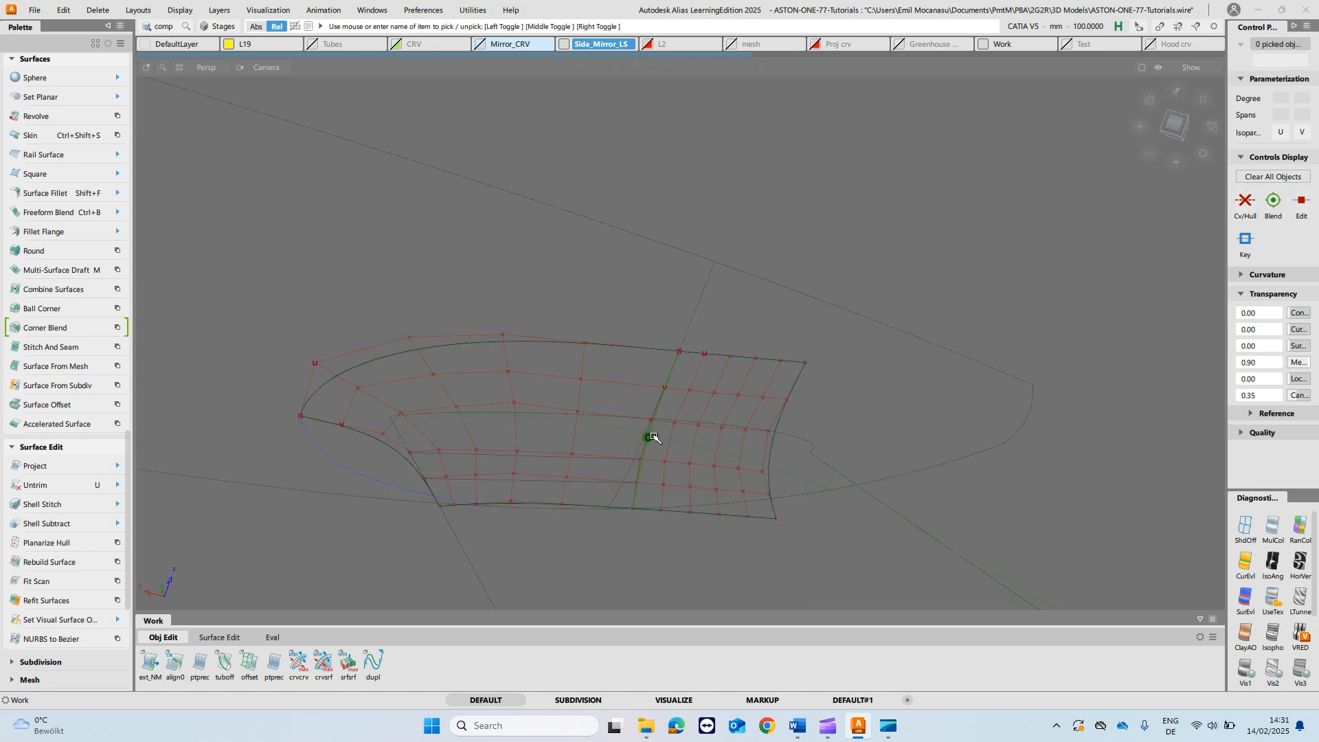
- Stretch the straight reference line along the second hull row from the bottom to the neighbouring piece's far edge
mouse_move(607, 341)
alt+shift+mouse_down()
mouse_move(618, 504)
mouse_move(625, 488)
alt+shift+mouse_up()
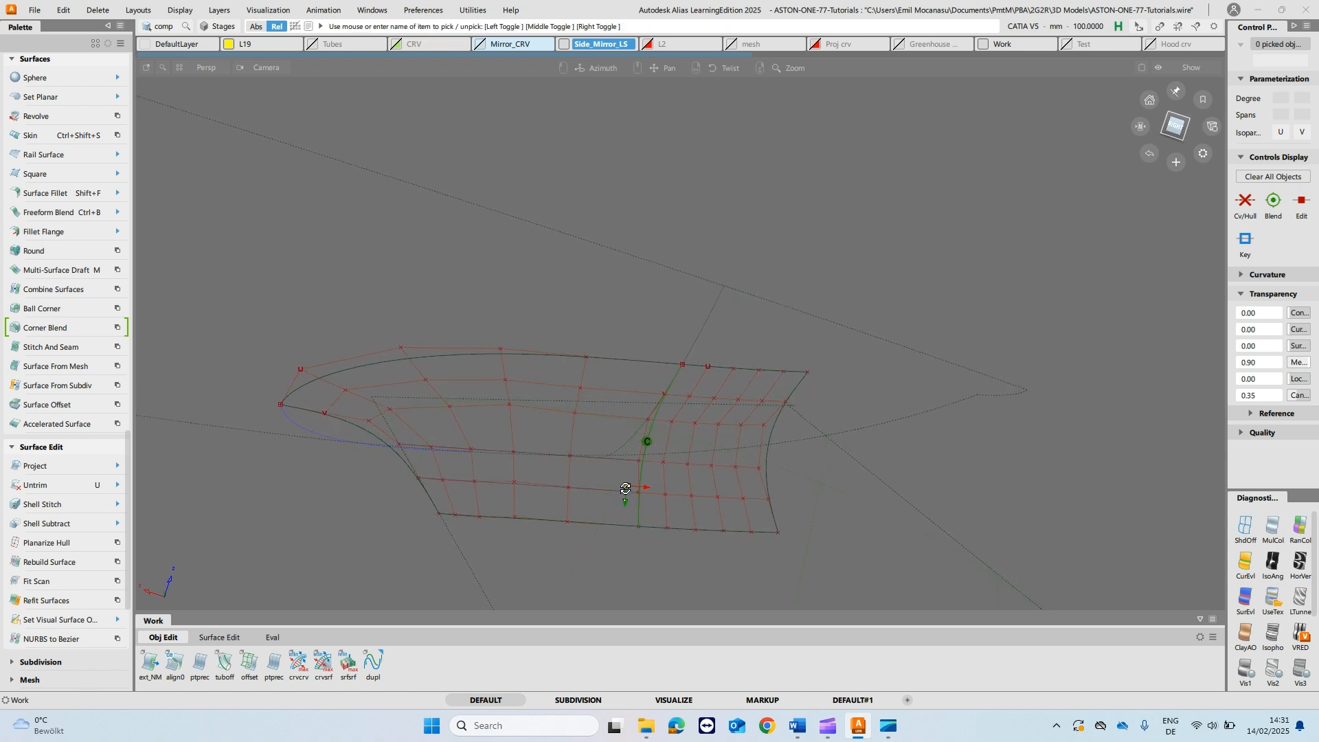
scroll(614, 527, up, 4)
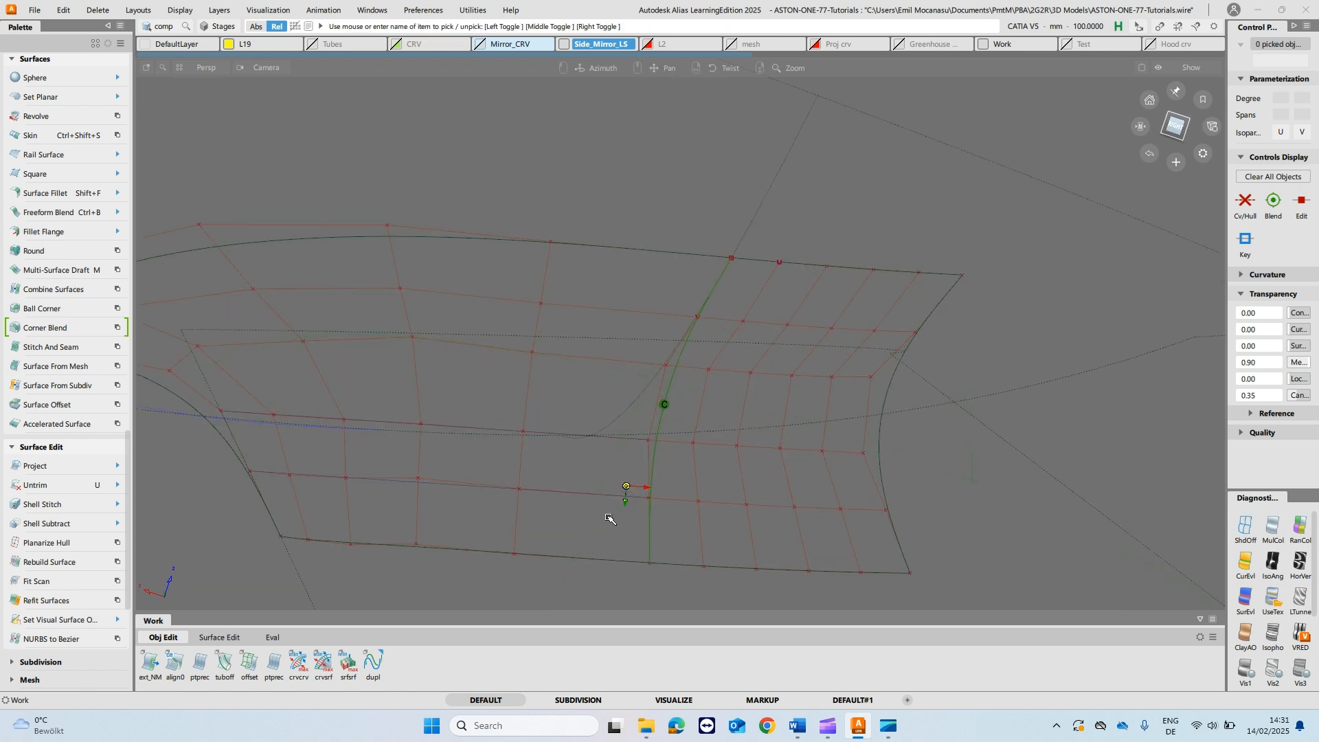
key(s)
click(487, 449)
click(918, 478)
click(678, 432)
alt+shift+drag(702, 481, 701, 479)
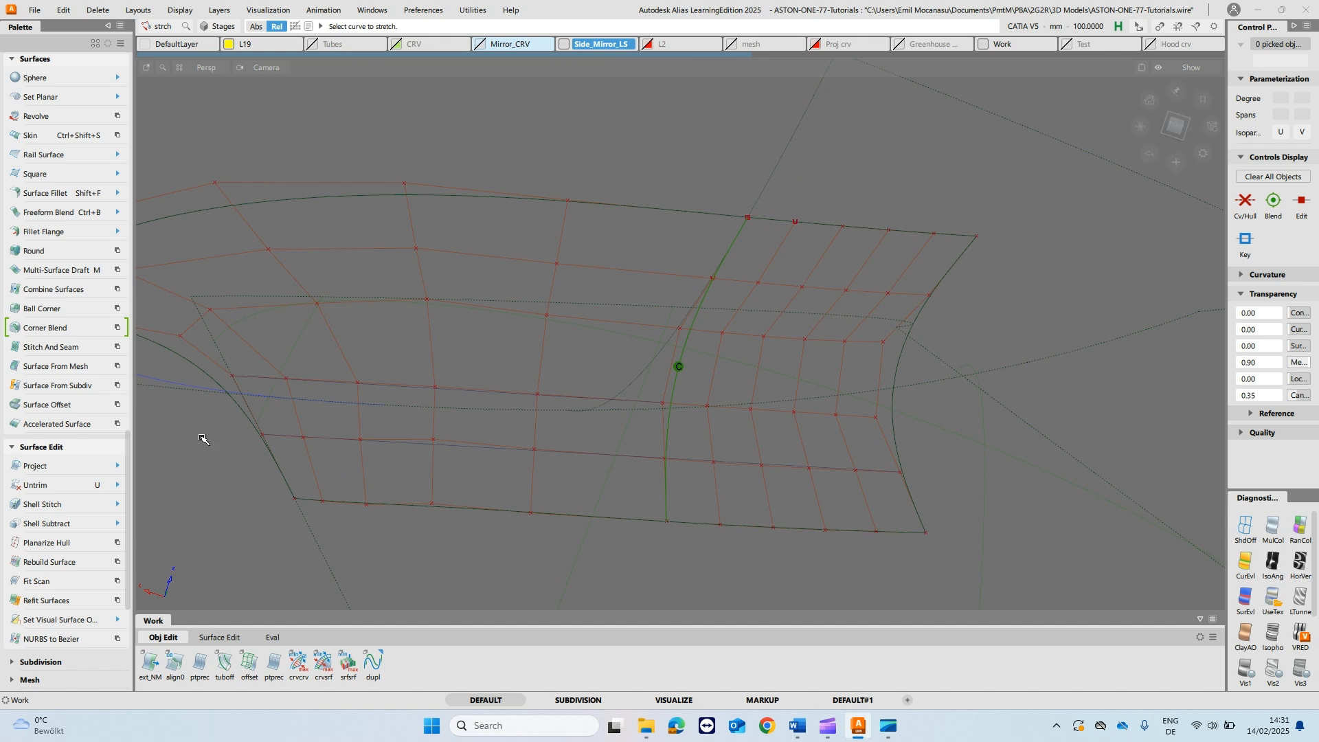
- Try to planarize the second hull row from the bottom on both fillet pieces with the Single type and View based plane
click(48, 543)
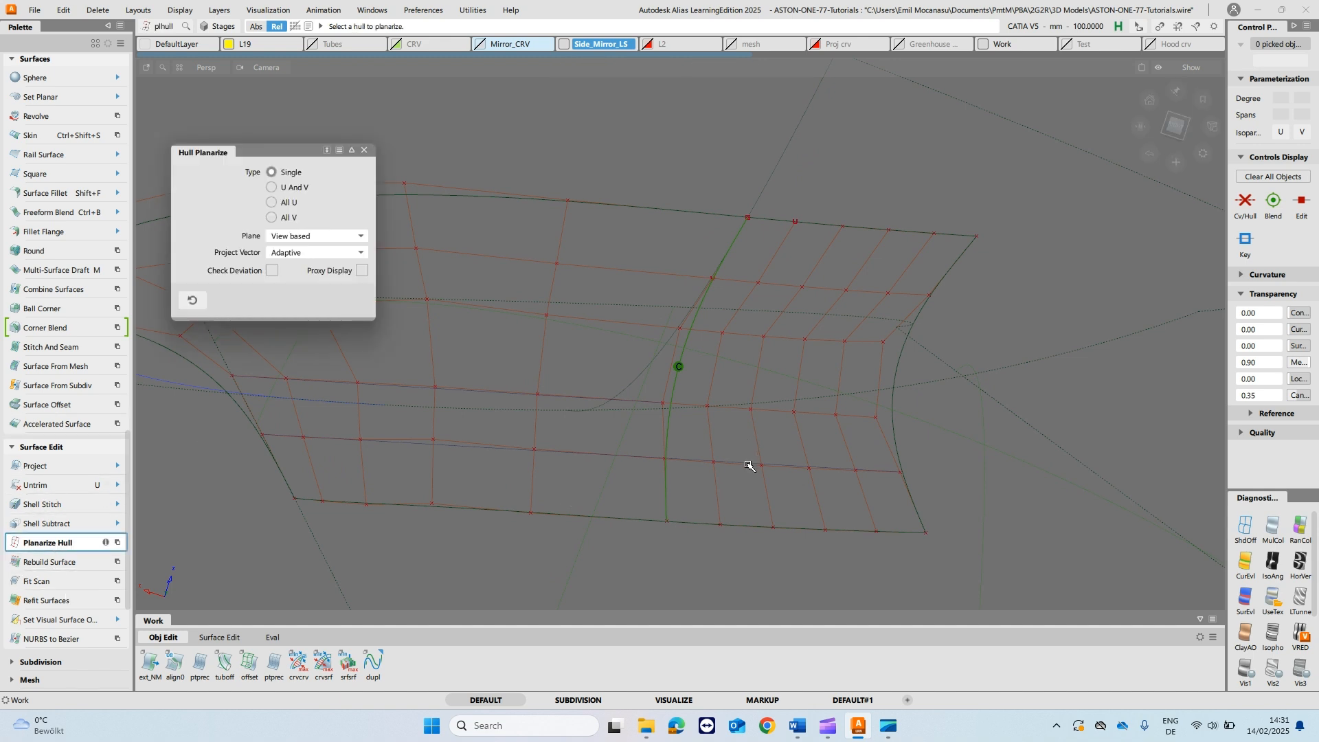
click(750, 466)
click(473, 446)
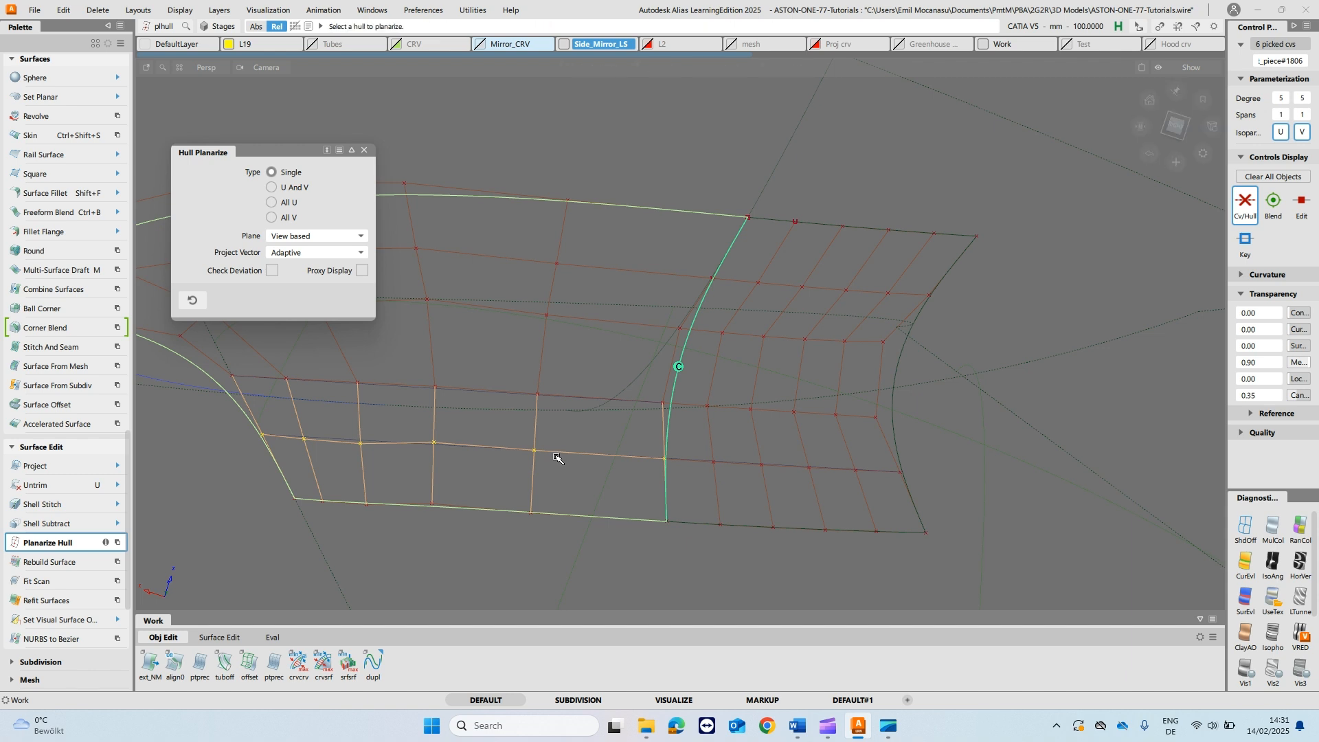
key(ctrl+z)
key(ctrl+z)
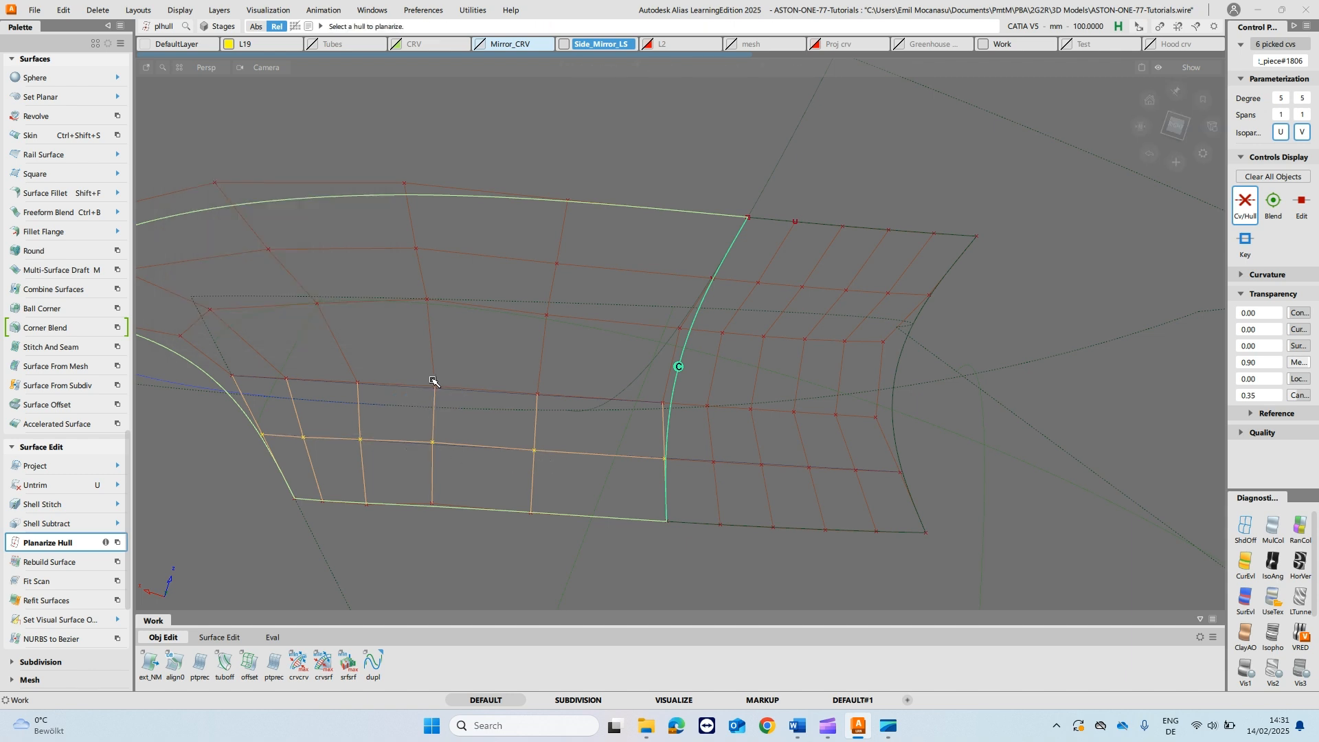
- Planarize the left fillet piece's third hull row from the bottom along its straight reference line
alt+shift+middle_drag(533, 430, 580, 442)
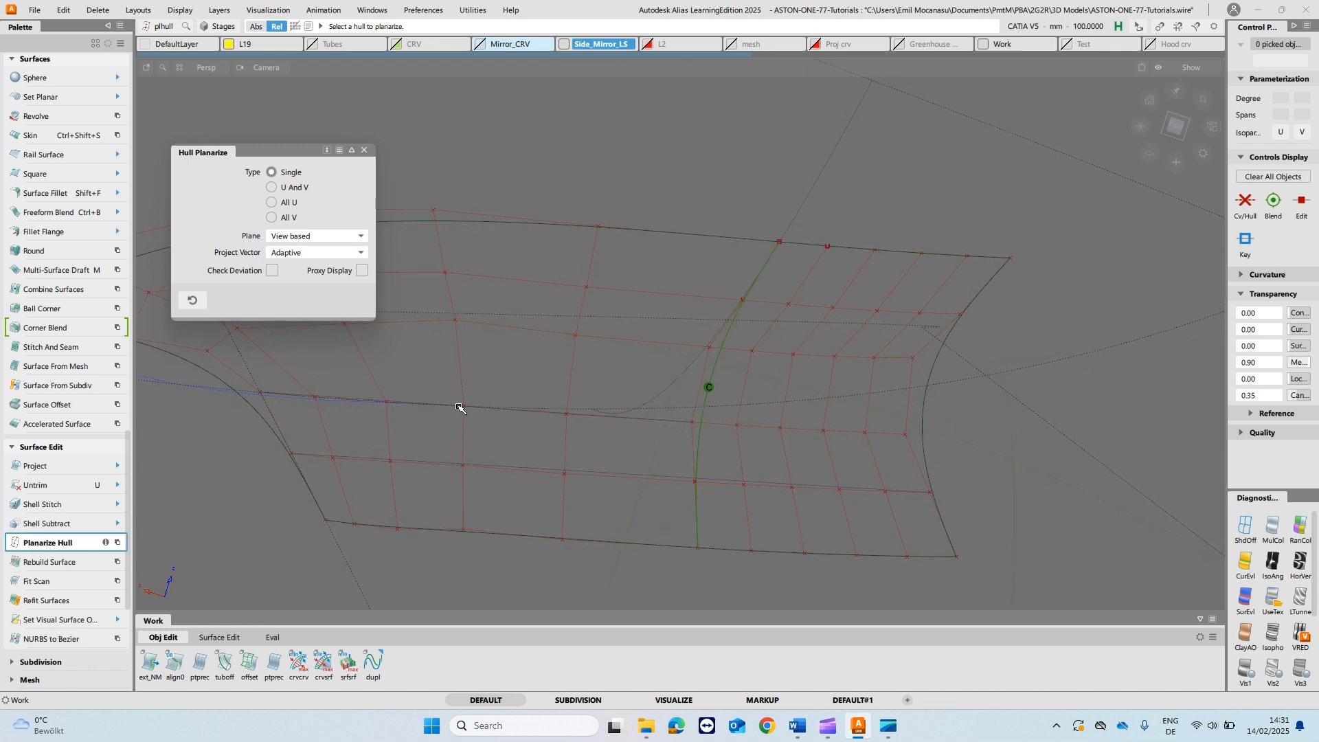
click(586, 416)
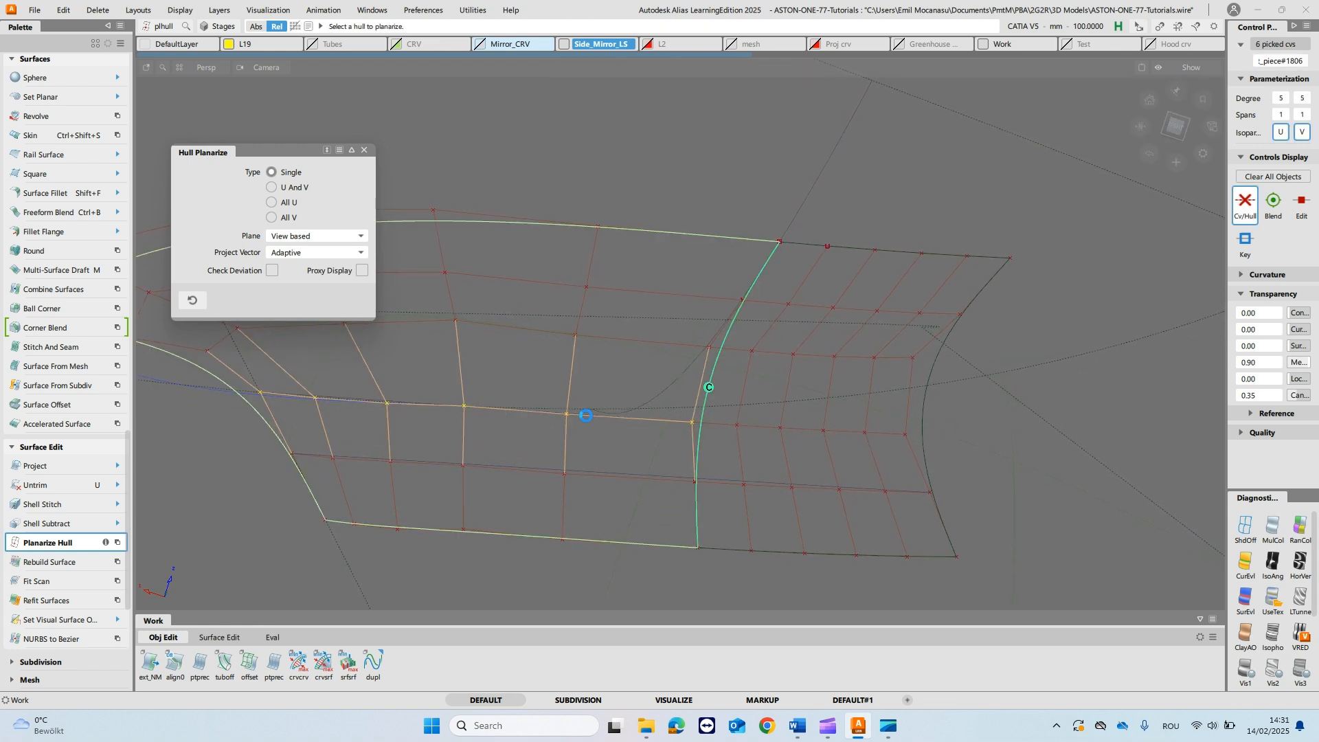
click(403, 404)
alt+shift+drag(427, 415, 424, 351)
click(364, 149)
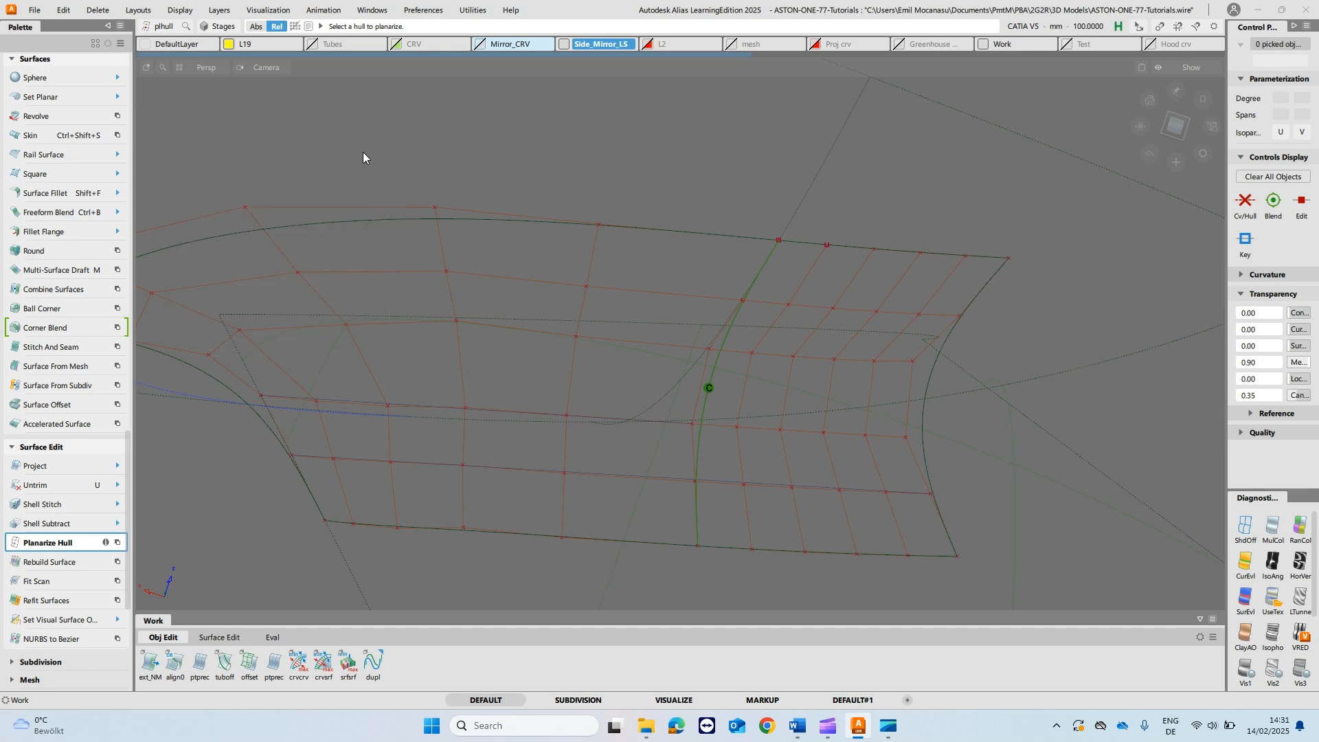
- Move the two lower-edge CVs beside the left fillet piece's outer corner upward to smooth the edge
alt+shift+drag(501, 456, 1134, 436)
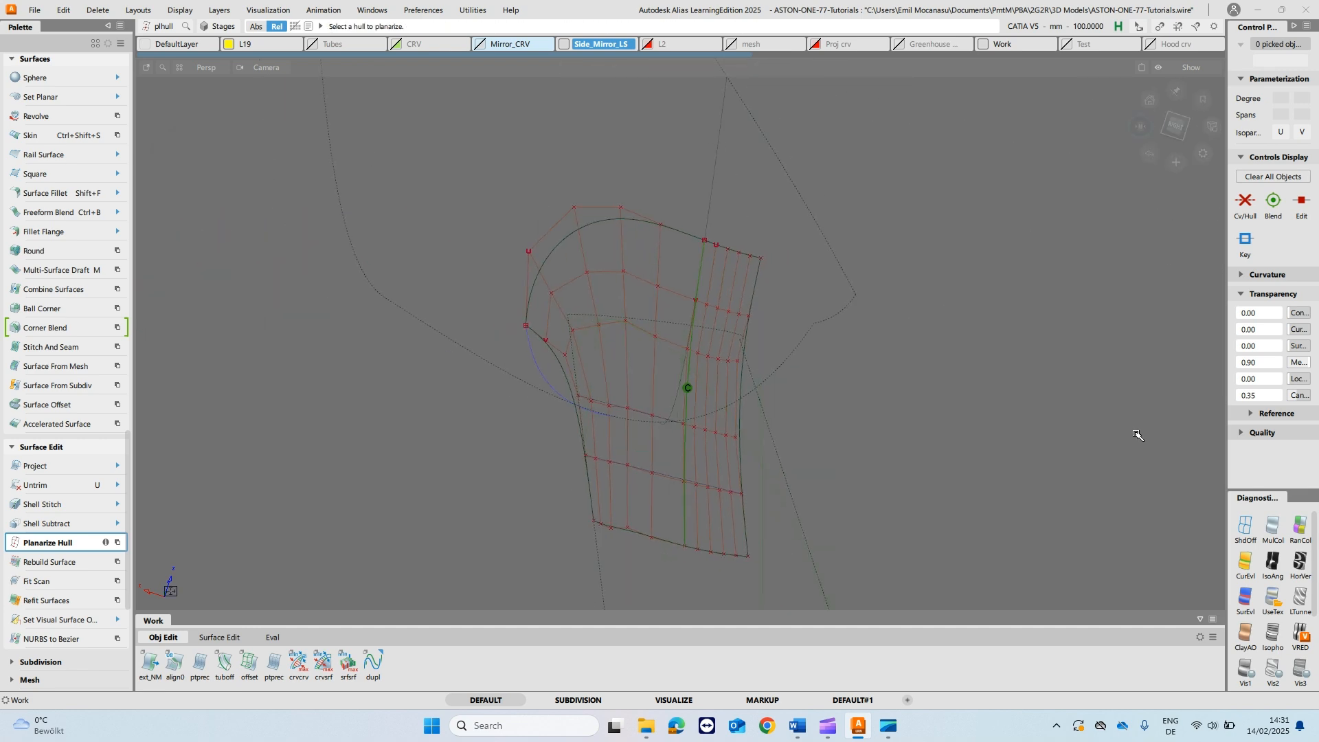
alt+shift+right_drag(713, 494, 728, 429)
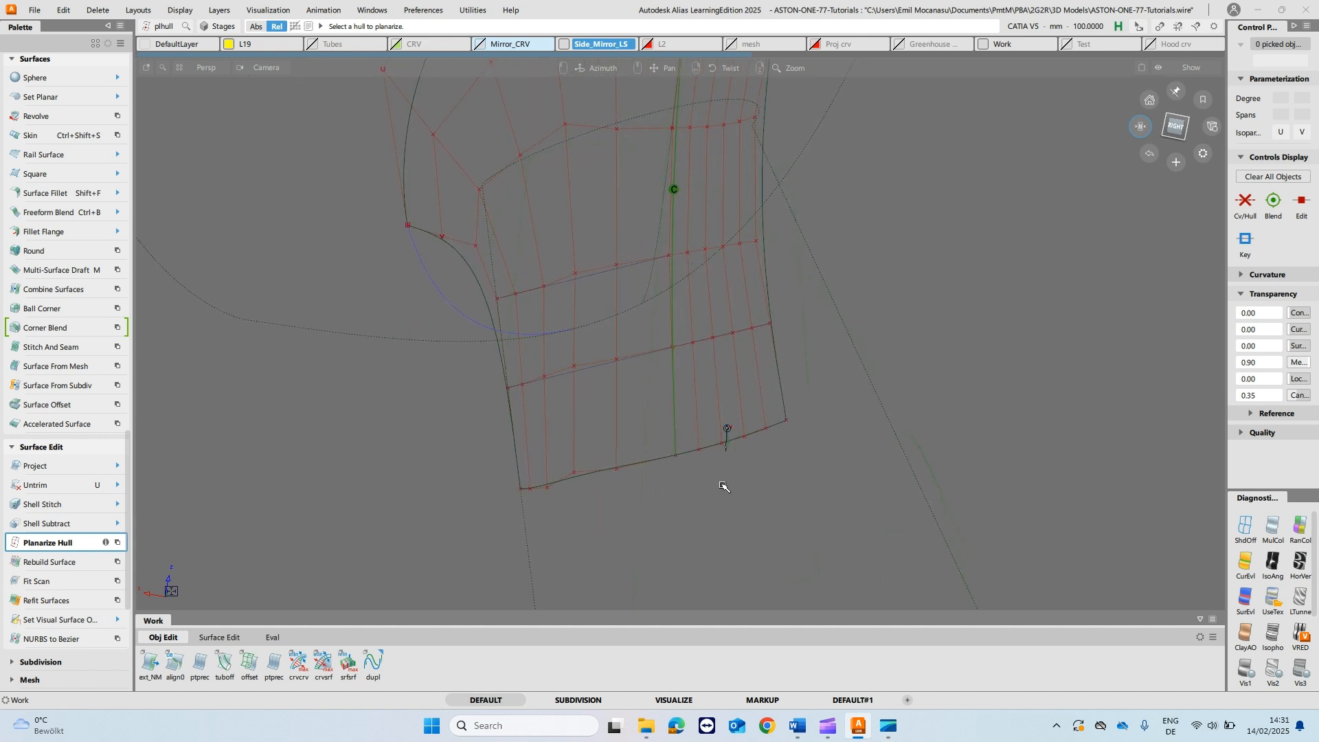
mouse_move(586, 530)
ctrl+shift+mouse_down()
mouse_move(528, 505)
mouse_move(562, 509)
mouse_move(535, 514)
ctrl+shift+mouse_up()
key(t)
click(549, 472)
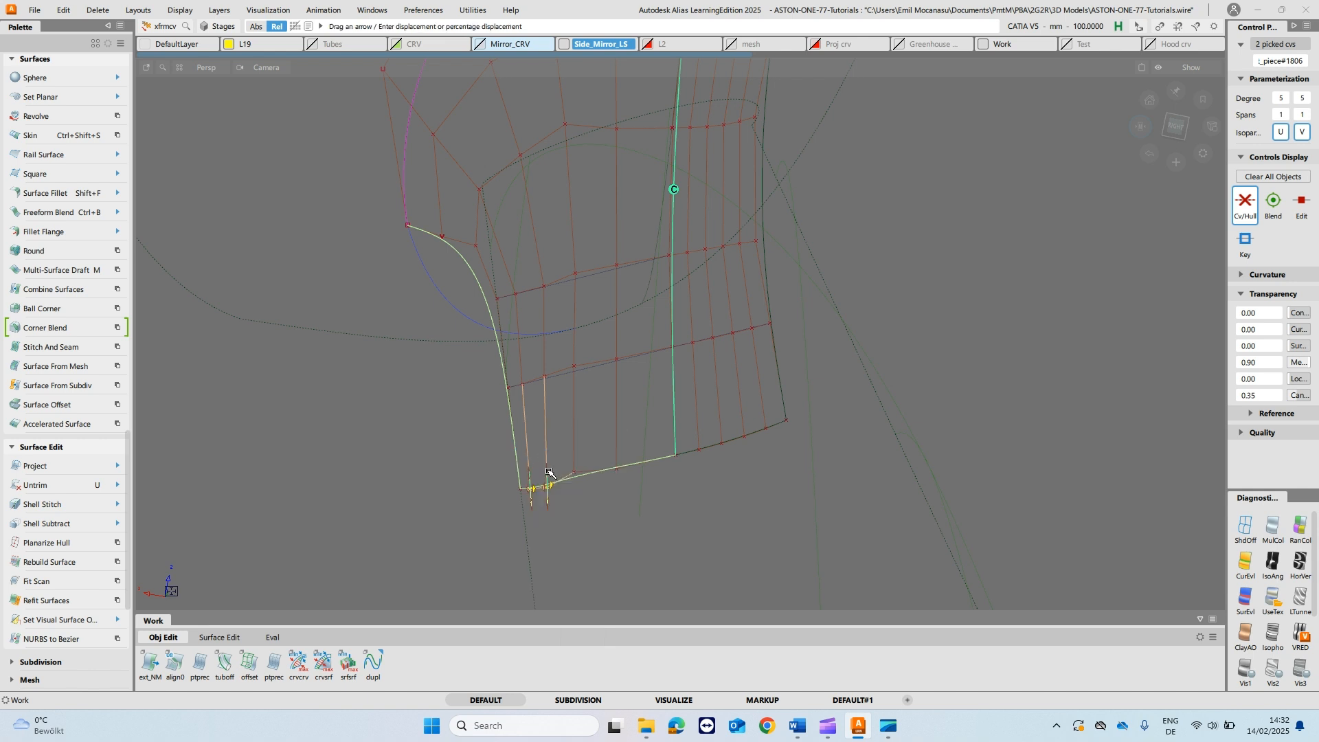
drag(597, 513, 647, 289)
- Fine-tune the height of the second lower-edge CV from the left fillet piece's outer corner
alt+shift+right_drag(725, 435, 580, 478)
alt+shift+middle_drag(453, 462, 479, 402)
shift+click(446, 451)
shift+click(358, 480)
drag(358, 459, 529, 392)
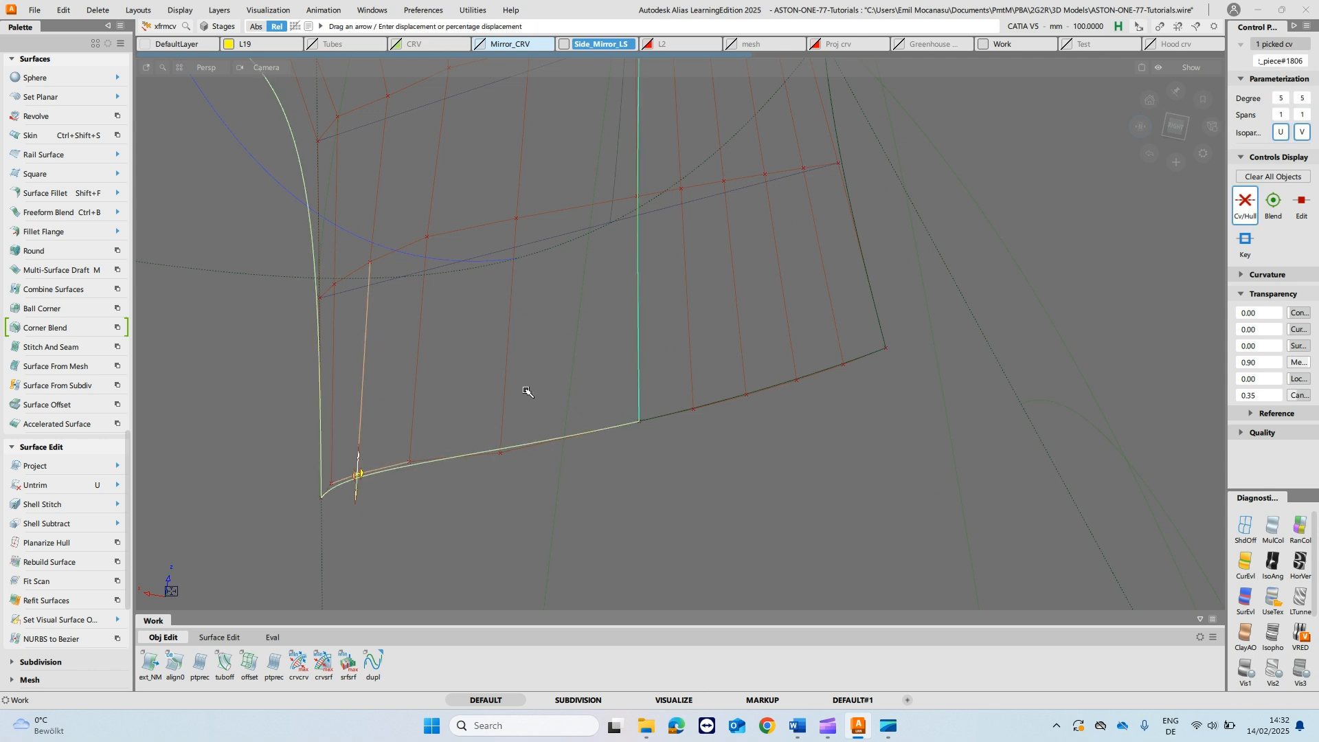
click(460, 390)
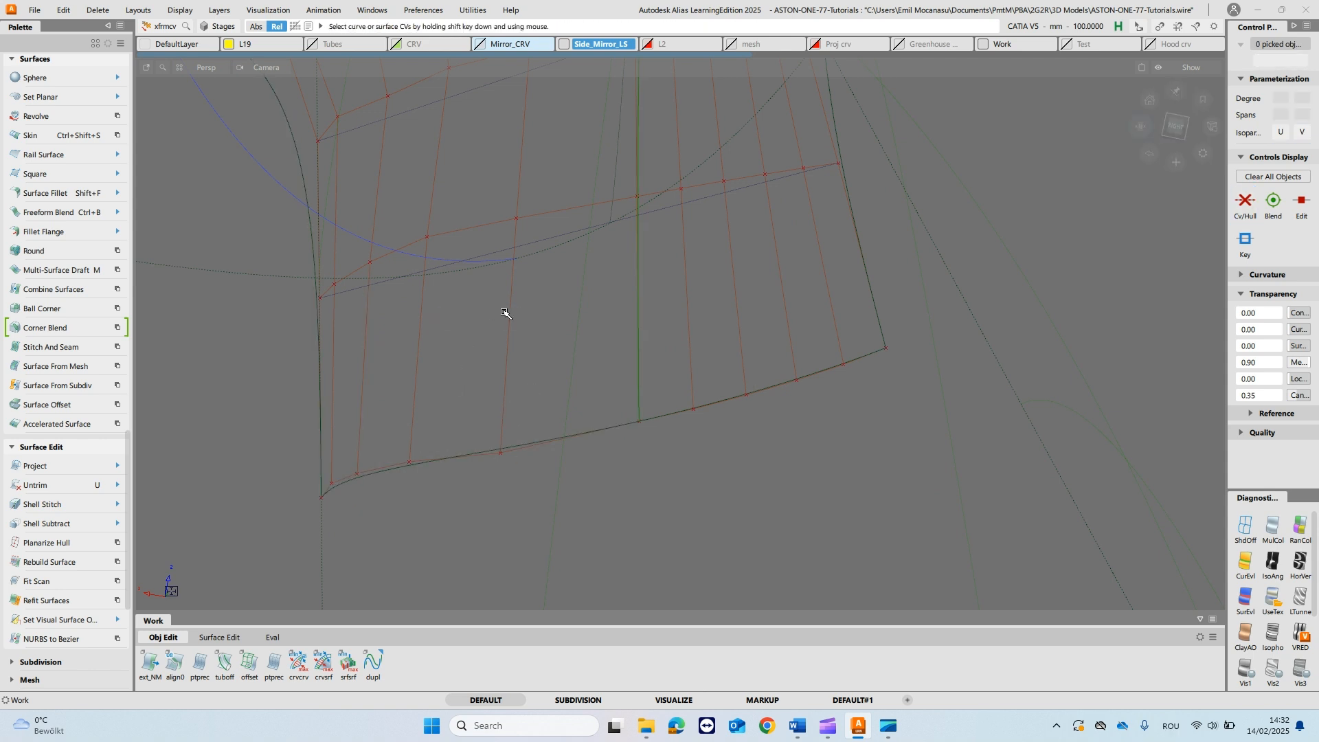
- Nudge the second and third CVs from the left fillet piece's outer edge up toward the reference line in the second-lowest hull row
alt+shift+right_drag(503, 309, 553, 351)
alt+shift+drag(675, 402, 630, 297)
alt+shift+click(630, 297)
click(515, 263)
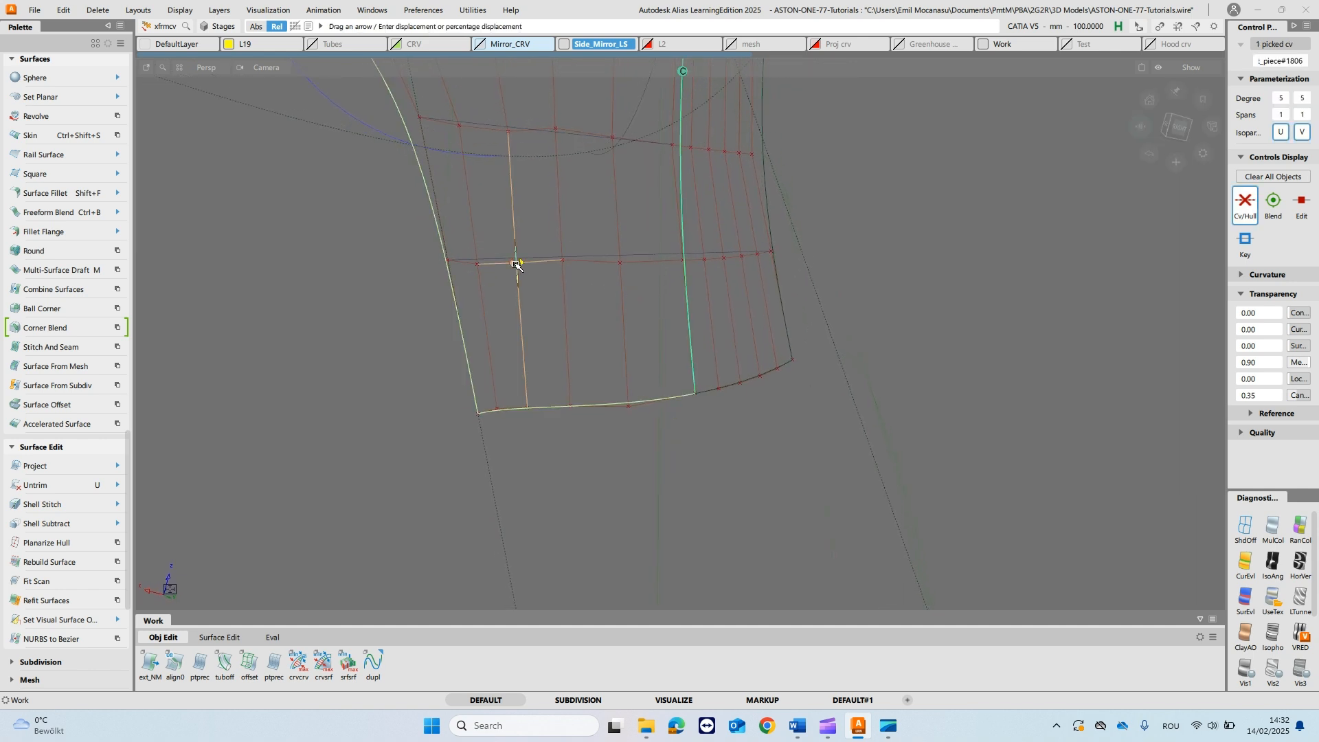
drag(518, 279, 557, 286)
click(480, 267)
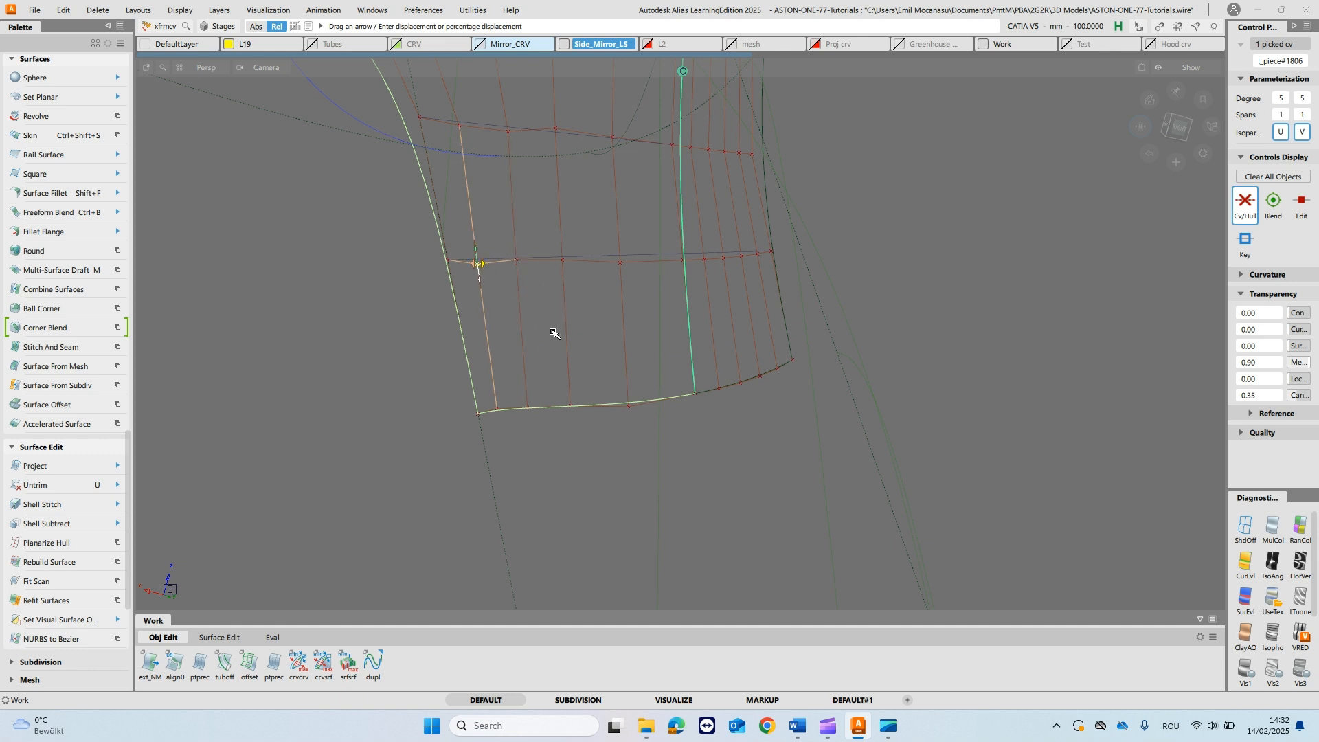
drag(536, 450, 575, 281)
click(519, 268)
key(shift+alt)
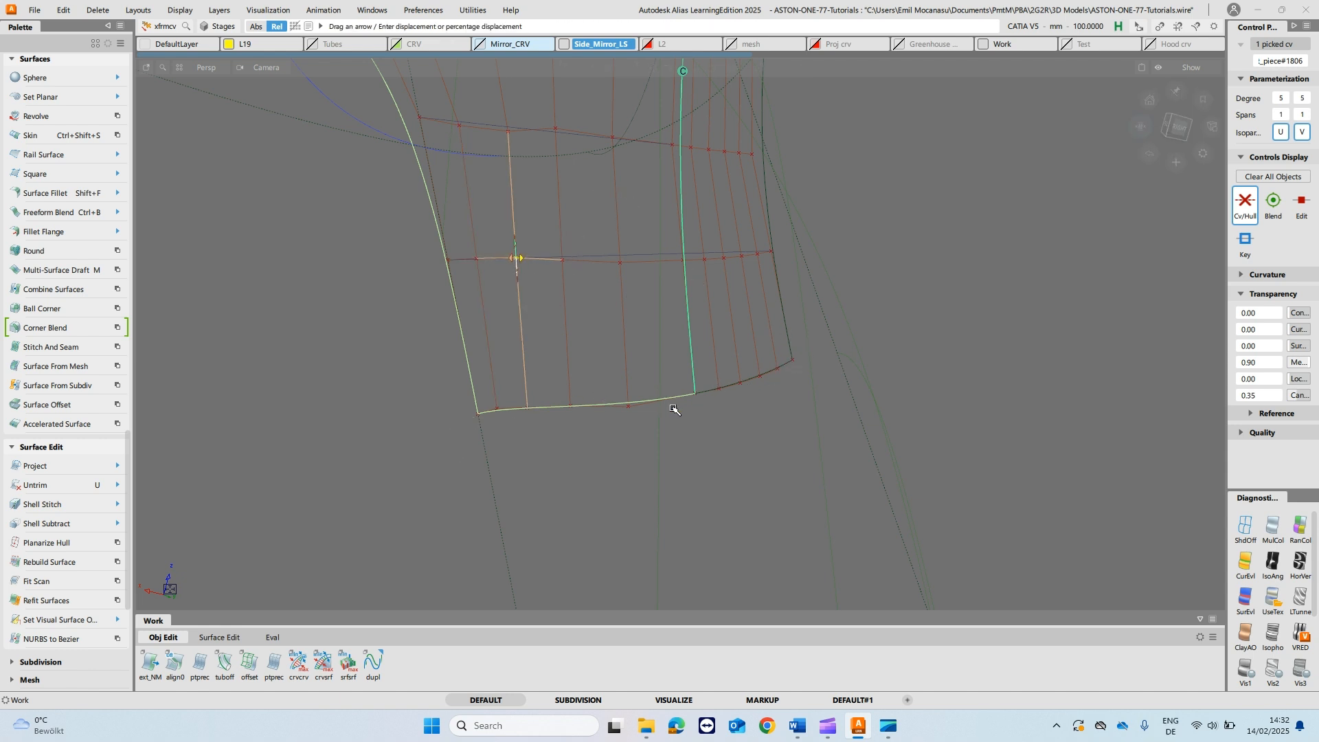
- Adjust the second and third CVs from the outer edge in the left fillet piece's third hull row from the bottom
click(601, 222)
alt+shift+middle_drag(627, 205, 626, 229)
click(507, 187)
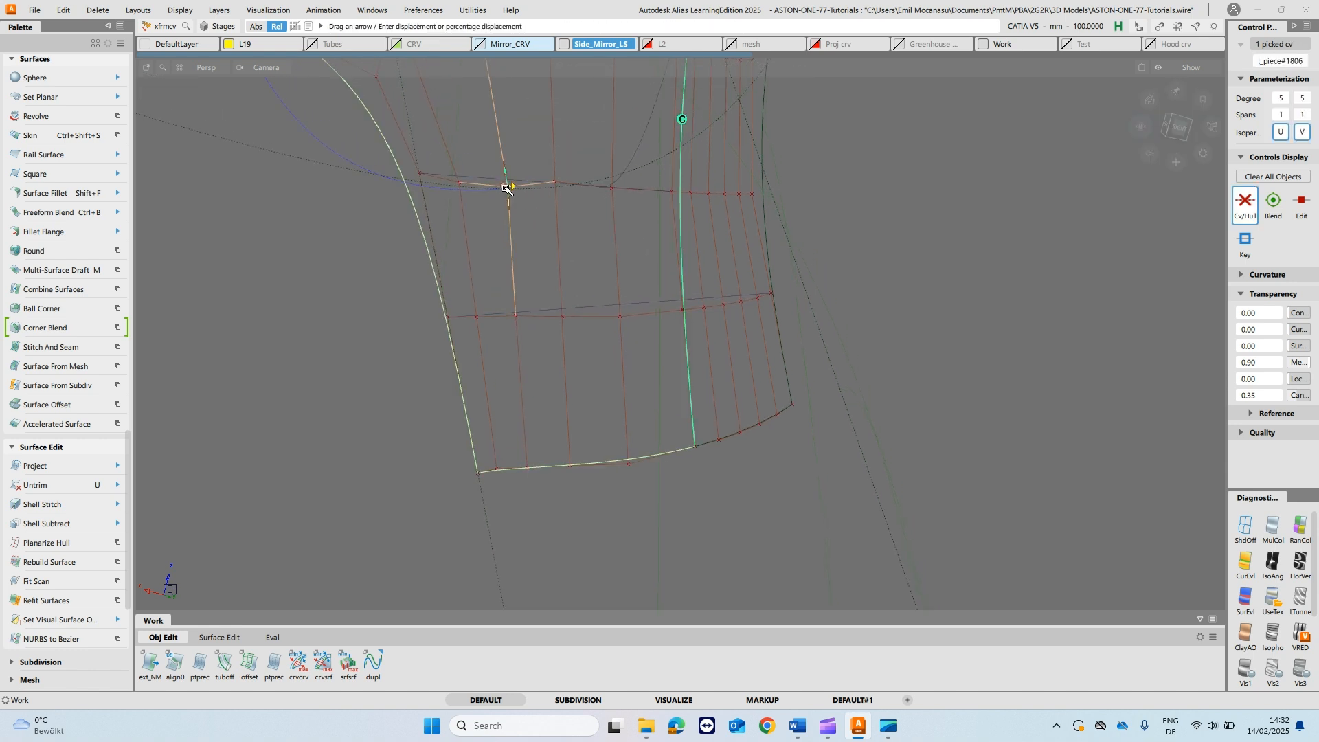
drag(673, 409, 607, 156)
click(456, 183)
ctrl+shift+drag(566, 258, 596, 247)
- Delete the two straight reference lines running along the second and third hull rows
click(628, 189)
click(645, 303)
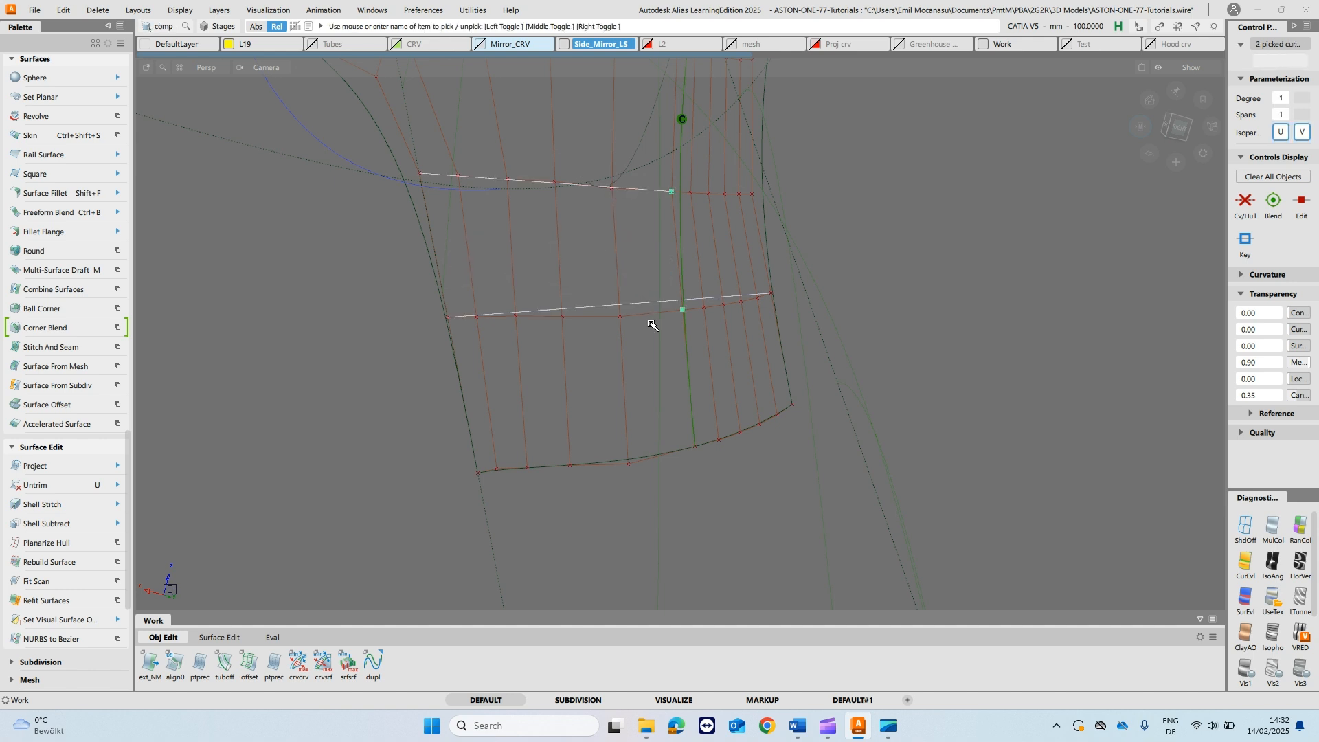
key(Delete)
- Align the left fillet piece's upper edge with G2 continuity, the Project alignment type and a Position Influence of 0
alt+shift+middle_drag(642, 216, 648, 327)
alt+shift+drag(797, 311, 563, 266)
mouse_move(480, 245)
alt+shift+mouse_down()
mouse_move(501, 306)
mouse_move(474, 253)
mouse_move(604, 238)
mouse_move(539, 253)
mouse_move(589, 265)
alt+shift+mouse_up()
alt+shift+click(1141, 127)
alt+shift+right_drag(403, 233, 404, 291)
alt+shift+drag(309, 289, 301, 229)
alt+shift+middle_drag(212, 292, 418, 294)
alt+shift+drag(418, 294, 408, 254)
ctrl+shift+drag(506, 206, 450, 192)
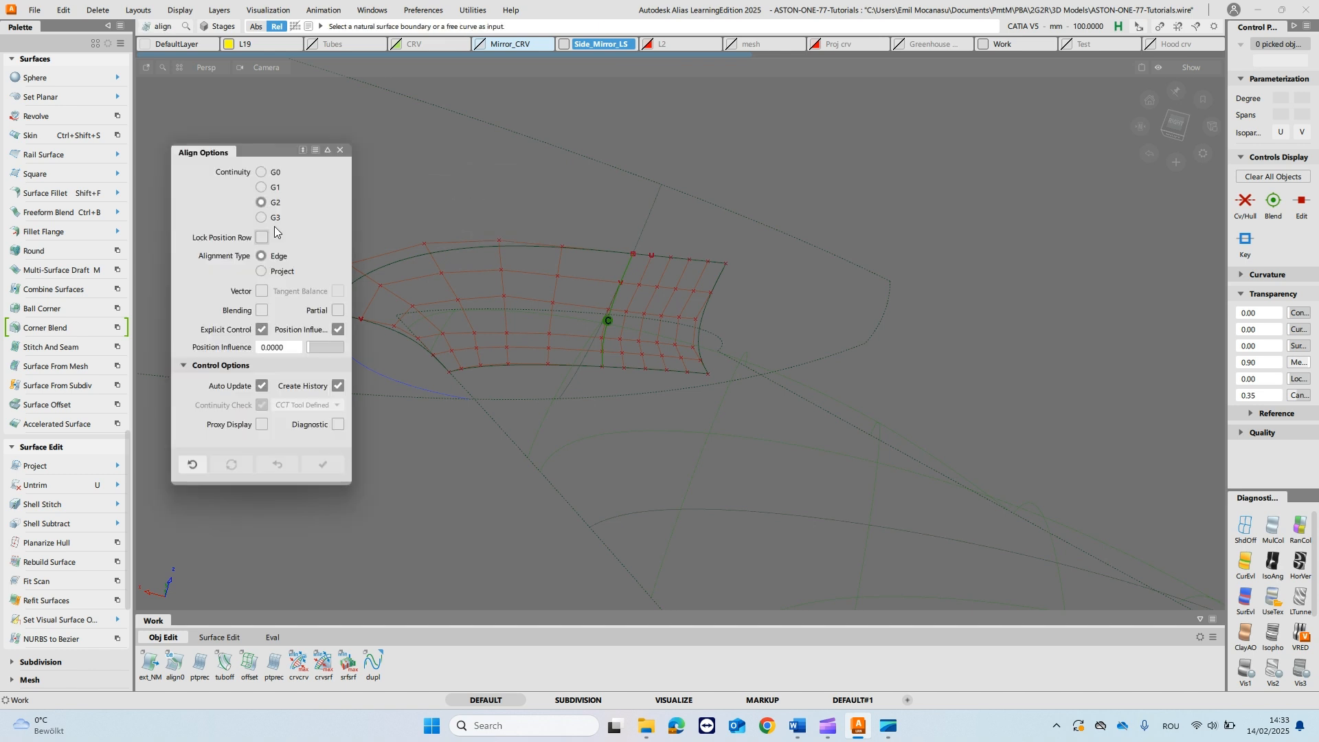
click(271, 272)
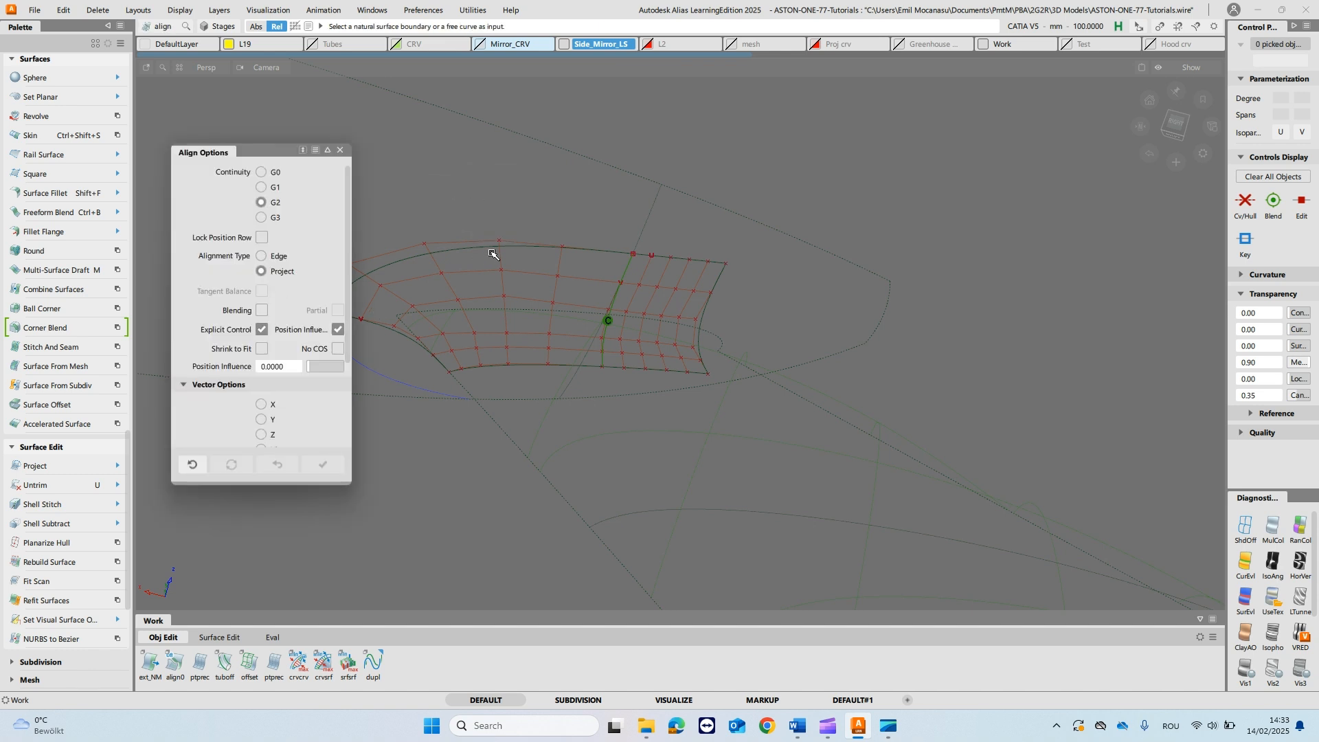
click(487, 250)
key(Return)
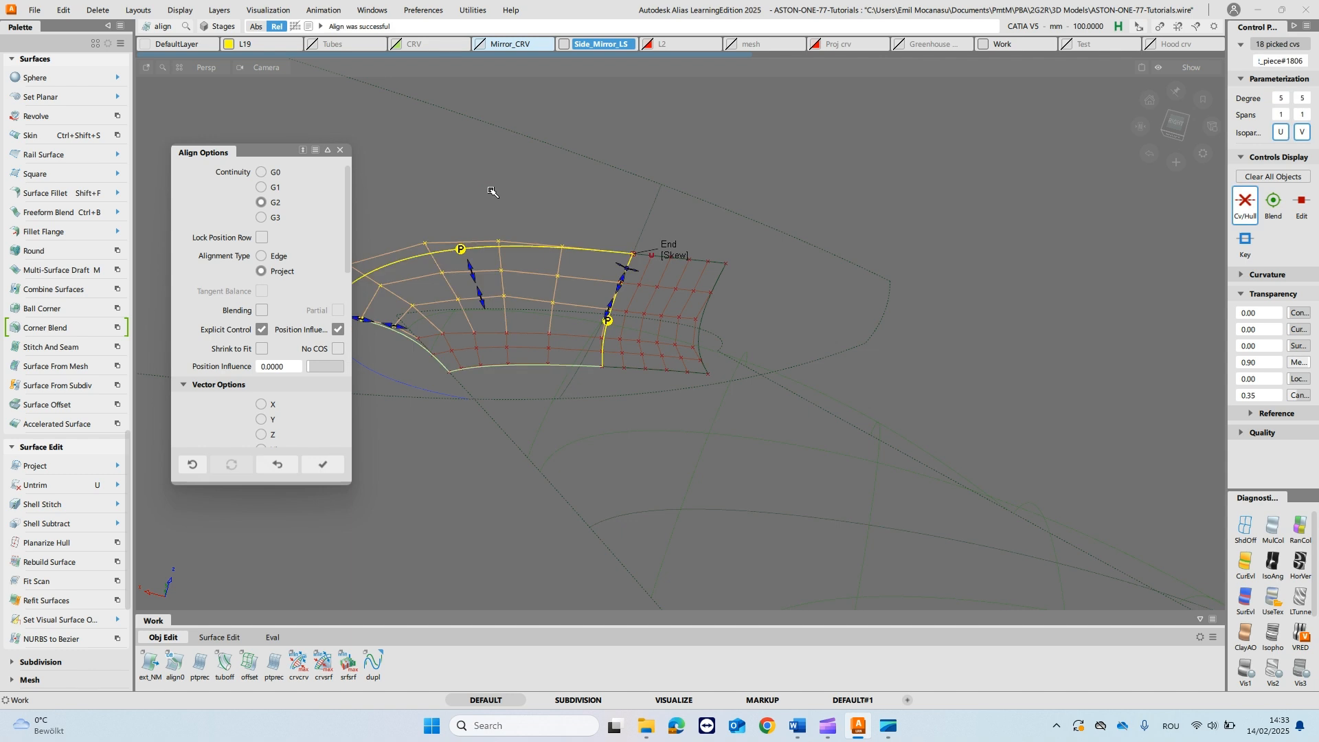
drag(317, 365, 579, 362)
drag(336, 368, 62, 334)
- Examine the aligned upper edge and the corner where the two fillet pieces meet the adjoining surface
alt+shift+drag(708, 264, 654, 264)
alt+shift+click(628, 254)
alt+shift+right_drag(673, 391, 699, 275)
alt+shift+right_drag(693, 337, 696, 285)
alt+shift+middle_drag(696, 279, 678, 398)
mouse_move(693, 455)
alt+shift+right_down()
mouse_move(694, 382)
mouse_move(700, 436)
alt+shift+right_up()
click(639, 242)
alt+shift+right_drag(612, 222, 629, 422)
alt+shift+middle_drag(628, 422, 658, 326)
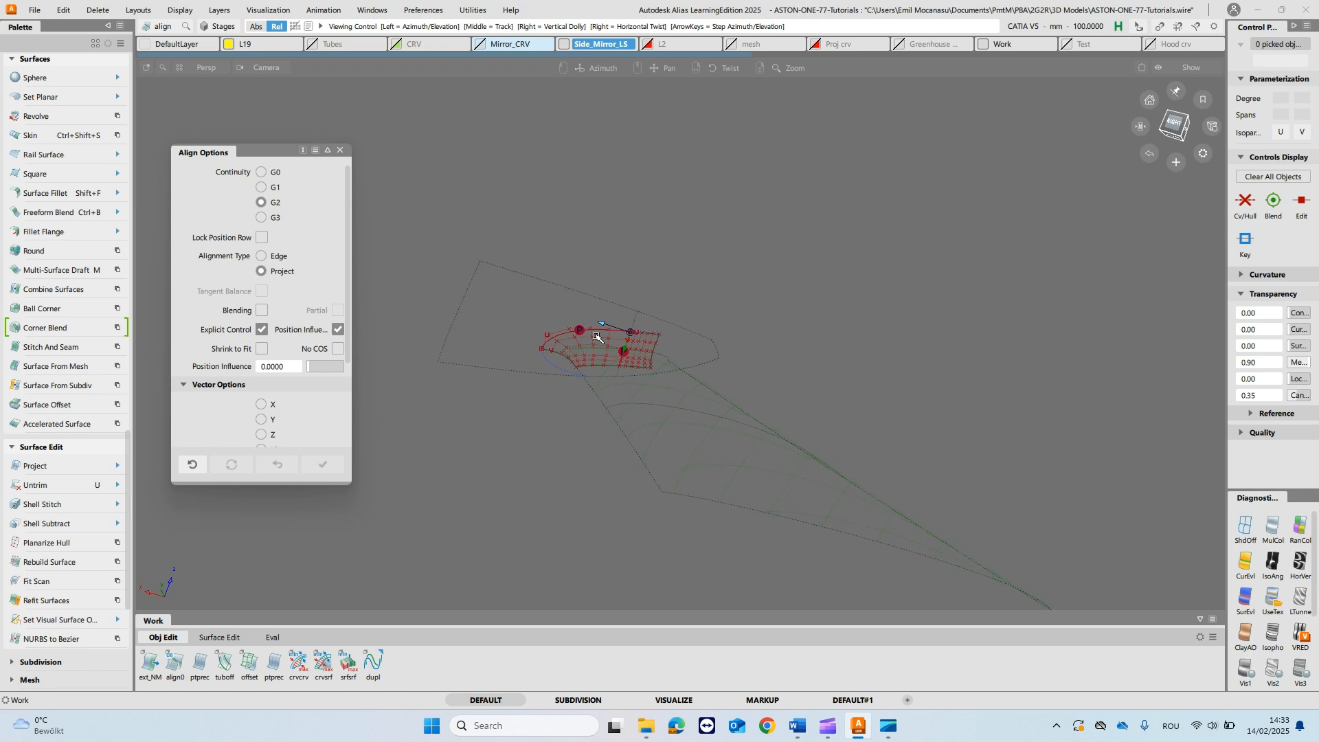
- Untrim the rail surface adjoining the fillet pieces and isolate it together with them
scroll(594, 417, up, 3)
scroll(641, 356, up, 3)
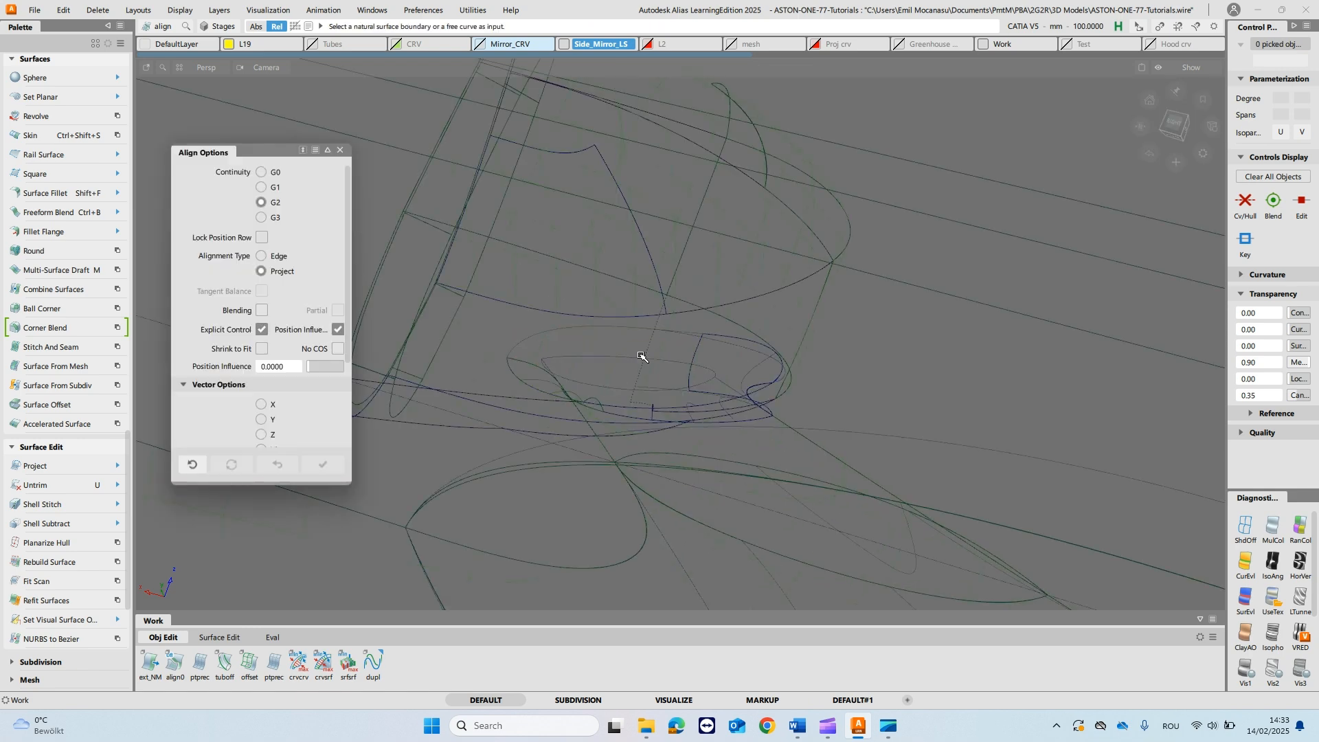
alt+shift+drag(797, 326, 833, 392)
click(693, 328)
click(823, 396)
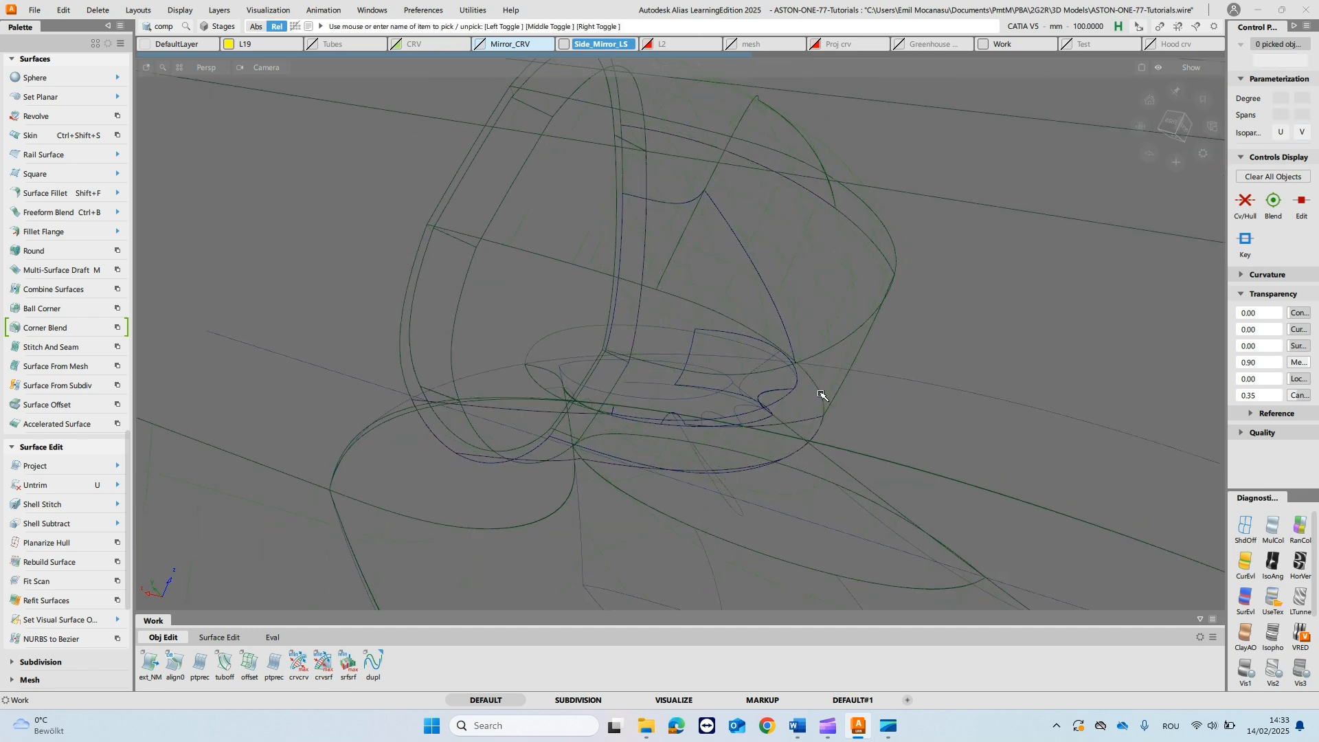
mouse_move(650, 356)
alt+shift+mouse_down()
mouse_move(608, 350)
mouse_move(697, 334)
mouse_move(651, 330)
alt+shift+mouse_up()
click(657, 305)
click(664, 307)
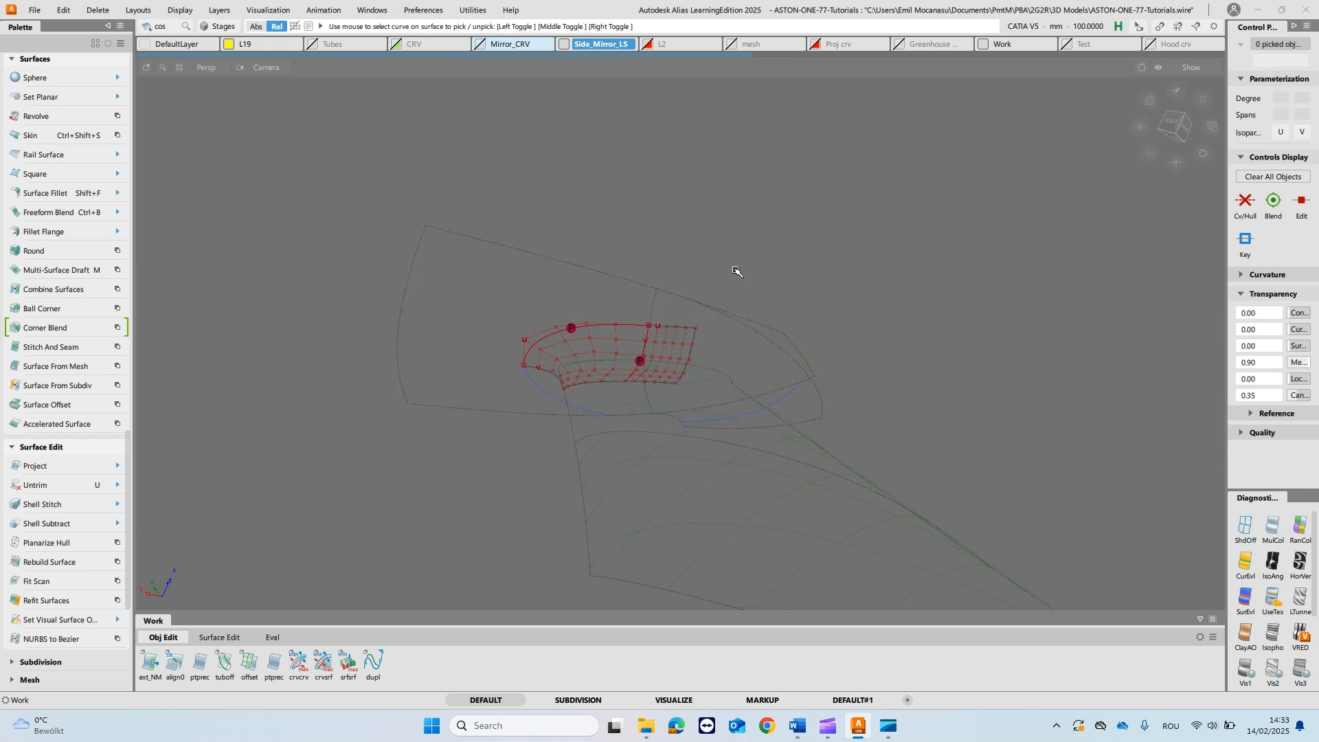
ctrl+shift+drag(736, 301, 670, 314)
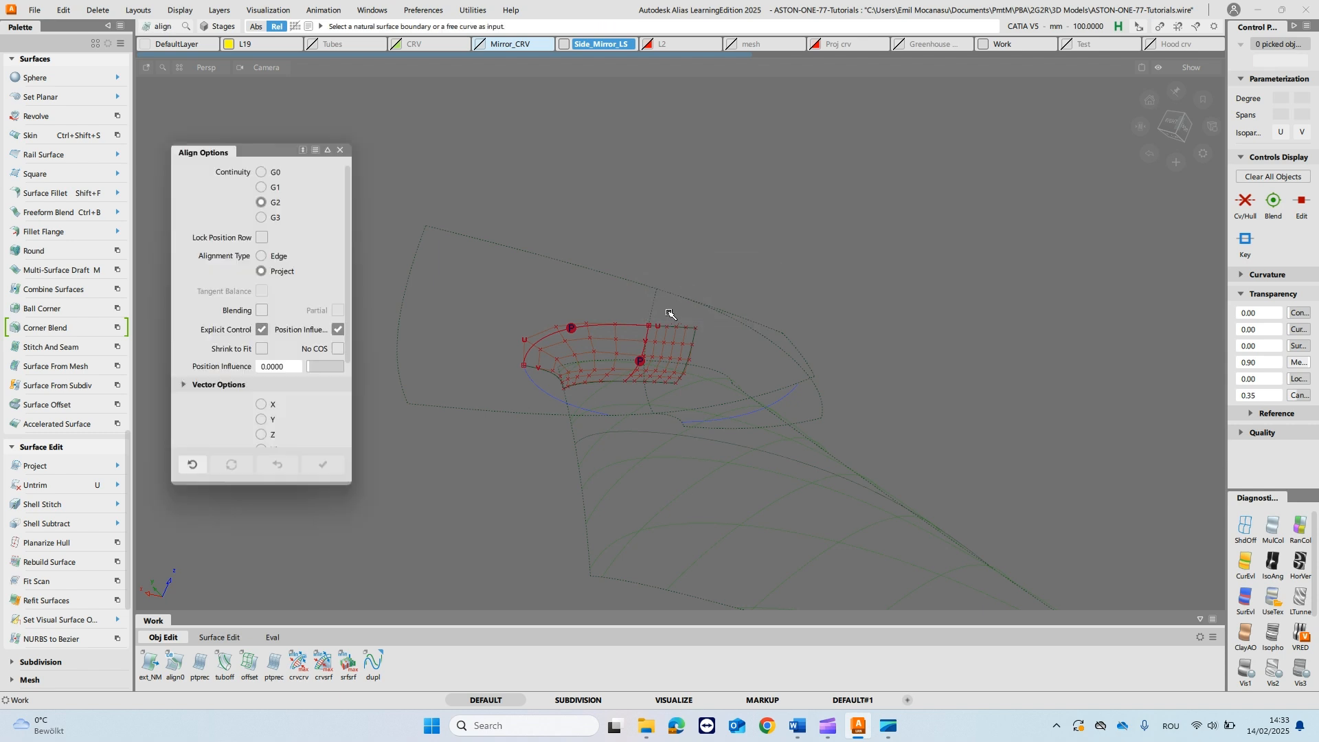
click(651, 313)
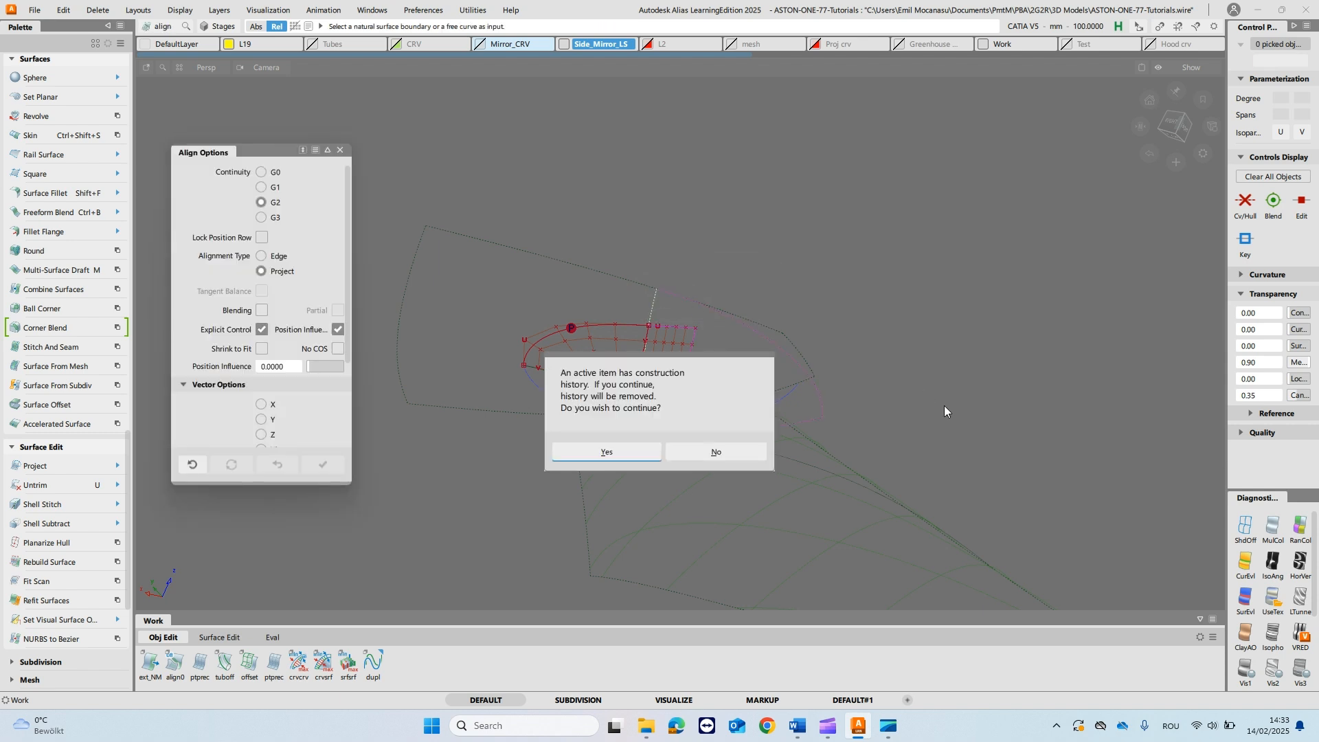
click(722, 455)
- Align the rail surface's inner edge with G2 continuity and Project type, removing its construction history and setting the Start to Edge
alt+shift+drag(1018, 431, 688, 322)
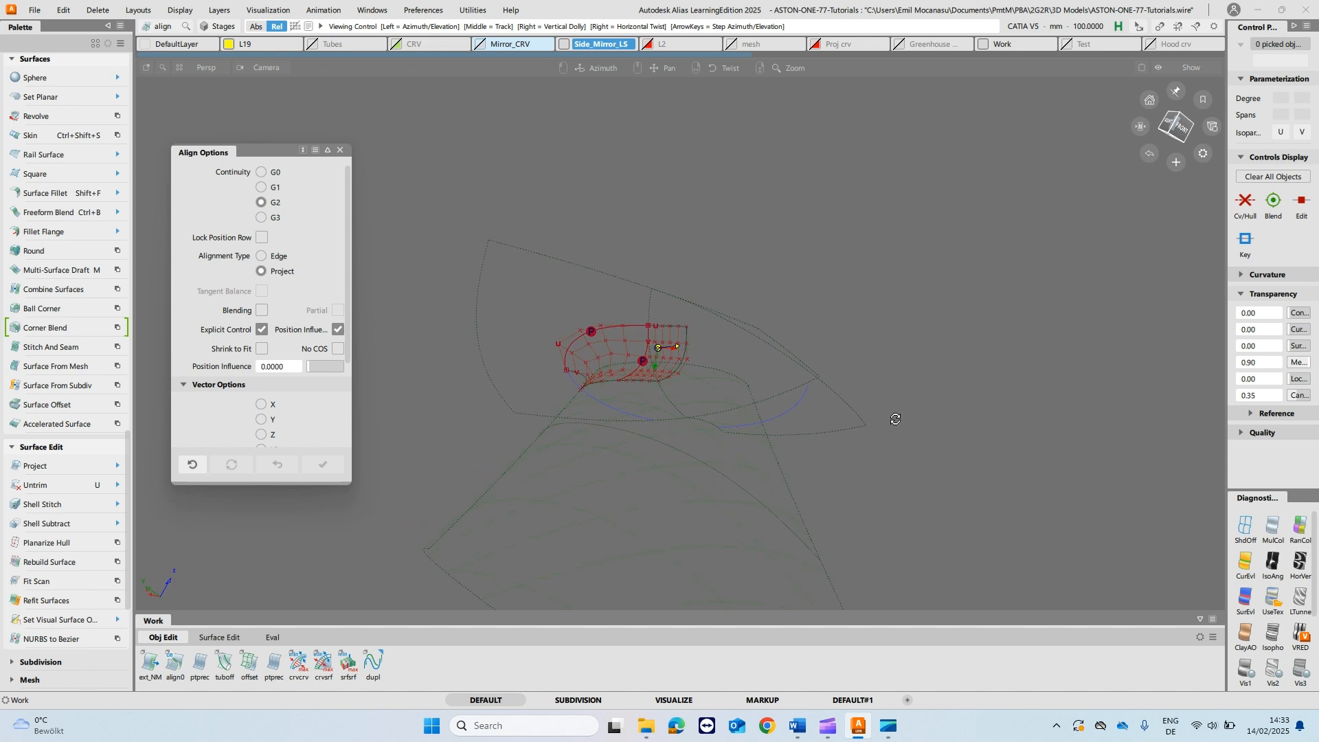
click(648, 311)
click(620, 453)
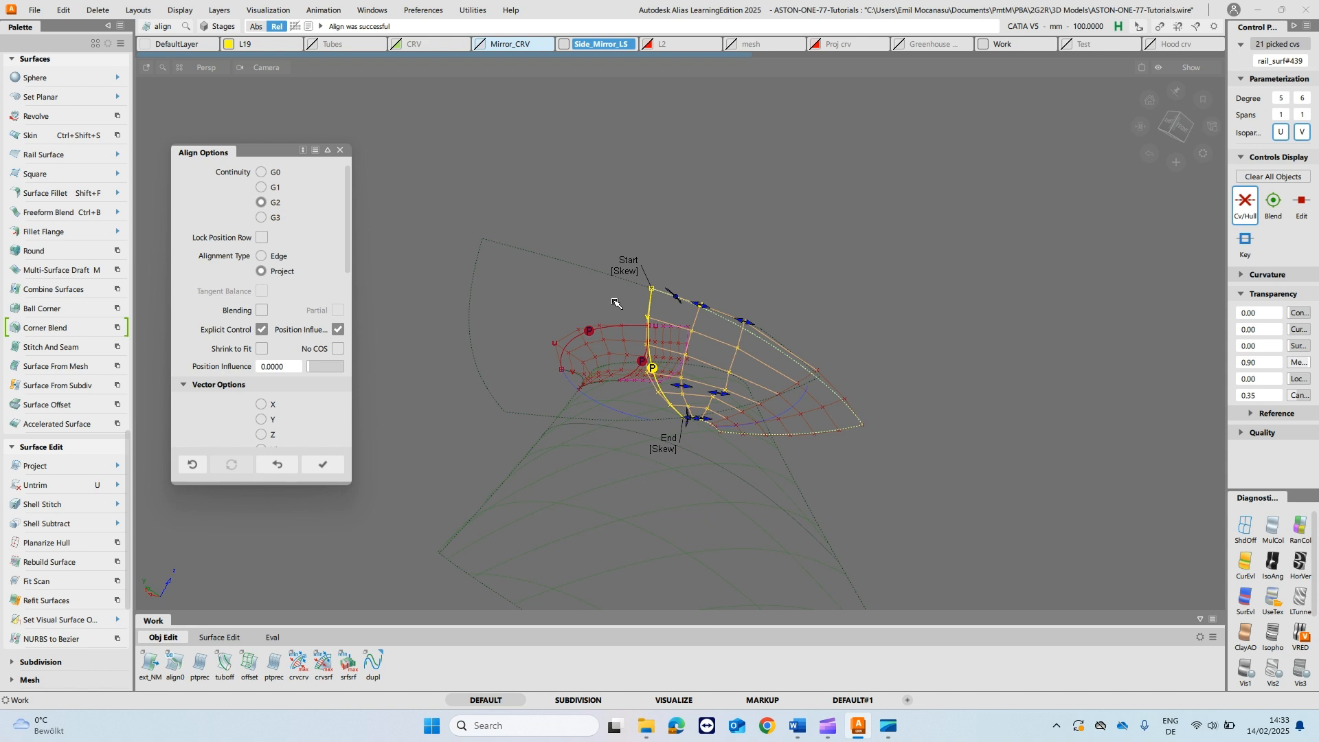
click(625, 271)
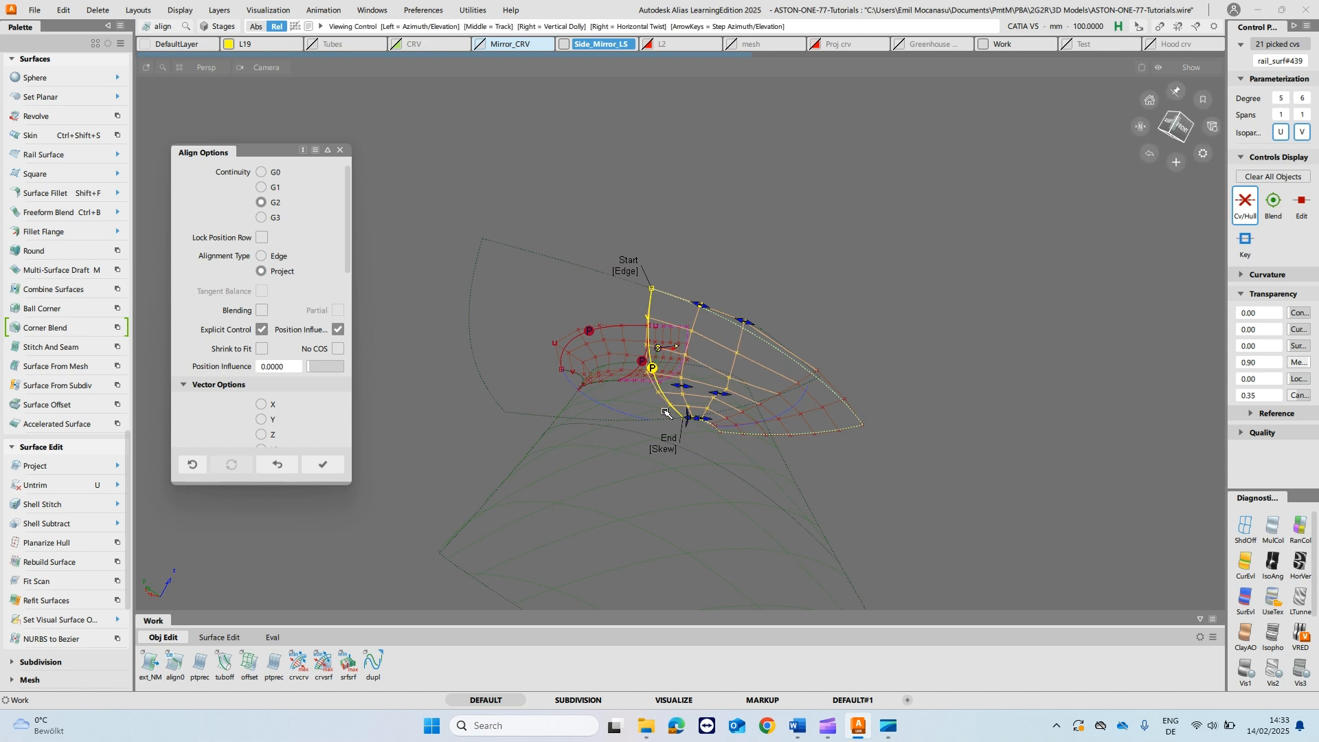
alt+shift+drag(673, 365, 740, 386)
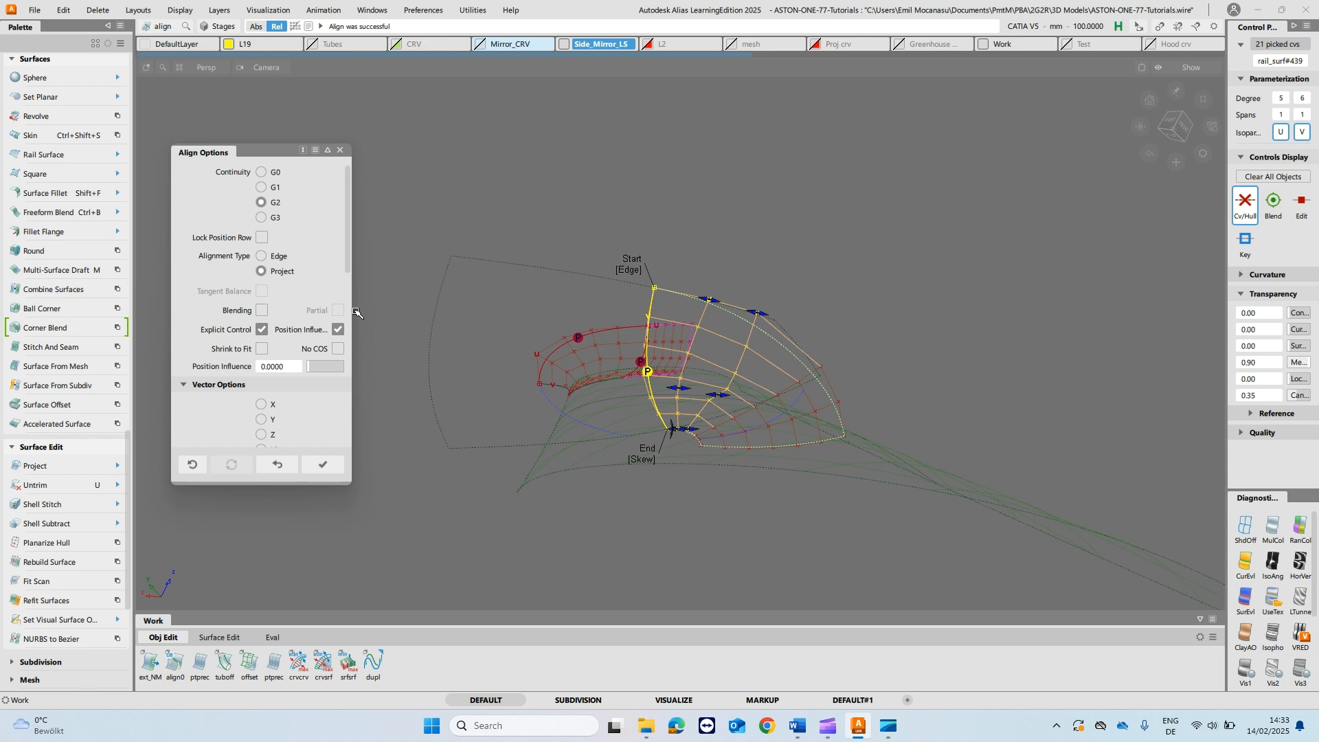
ctrl+shift+drag(593, 348, 595, 319)
alt+shift+drag(746, 366, 751, 396)
alt+shift+right_drag(735, 416, 735, 394)
- Display the aligned rail surface's CVs and hulls and inspect their layout
key(q)
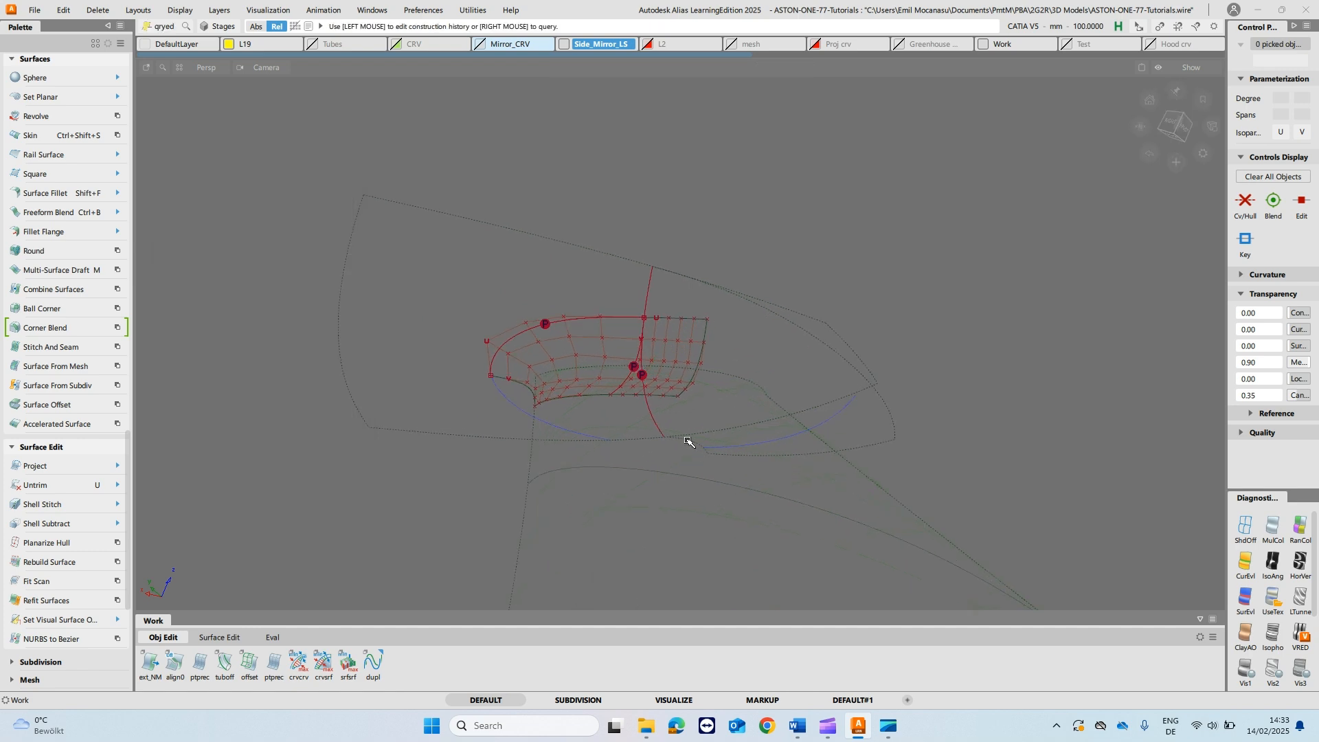
click(689, 443)
alt+shift+drag(923, 338, 835, 213)
ctrl+shift+drag(742, 378, 742, 258)
alt+shift+drag(768, 445, 760, 497)
click(760, 498)
ctrl+shift+right_drag(813, 485, 854, 465)
ctrl+shift+drag(790, 437, 829, 414)
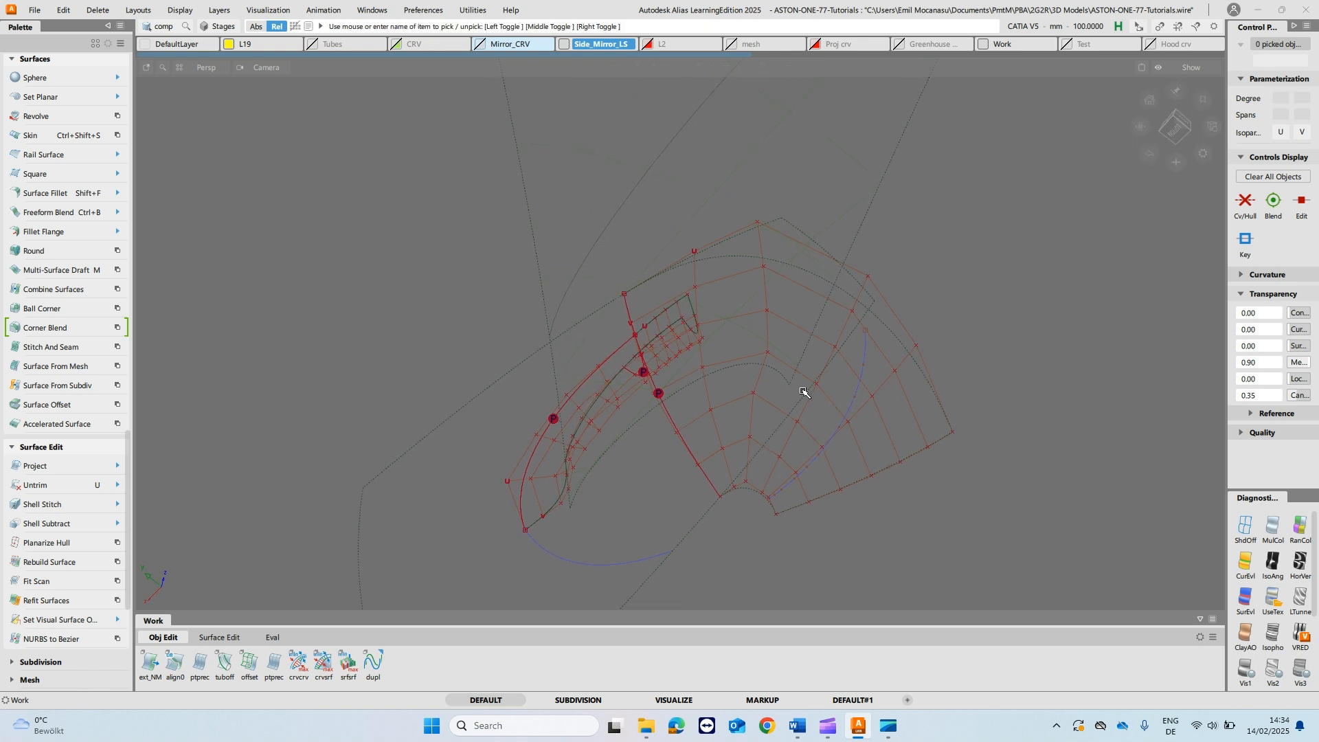
- Draw two straight degree 1 reference lines between the end CVs of the rail surface's second and third hulls from the aligned edge
ctrl+shift+middle_drag(802, 390, 806, 419)
click(735, 488)
click(693, 250)
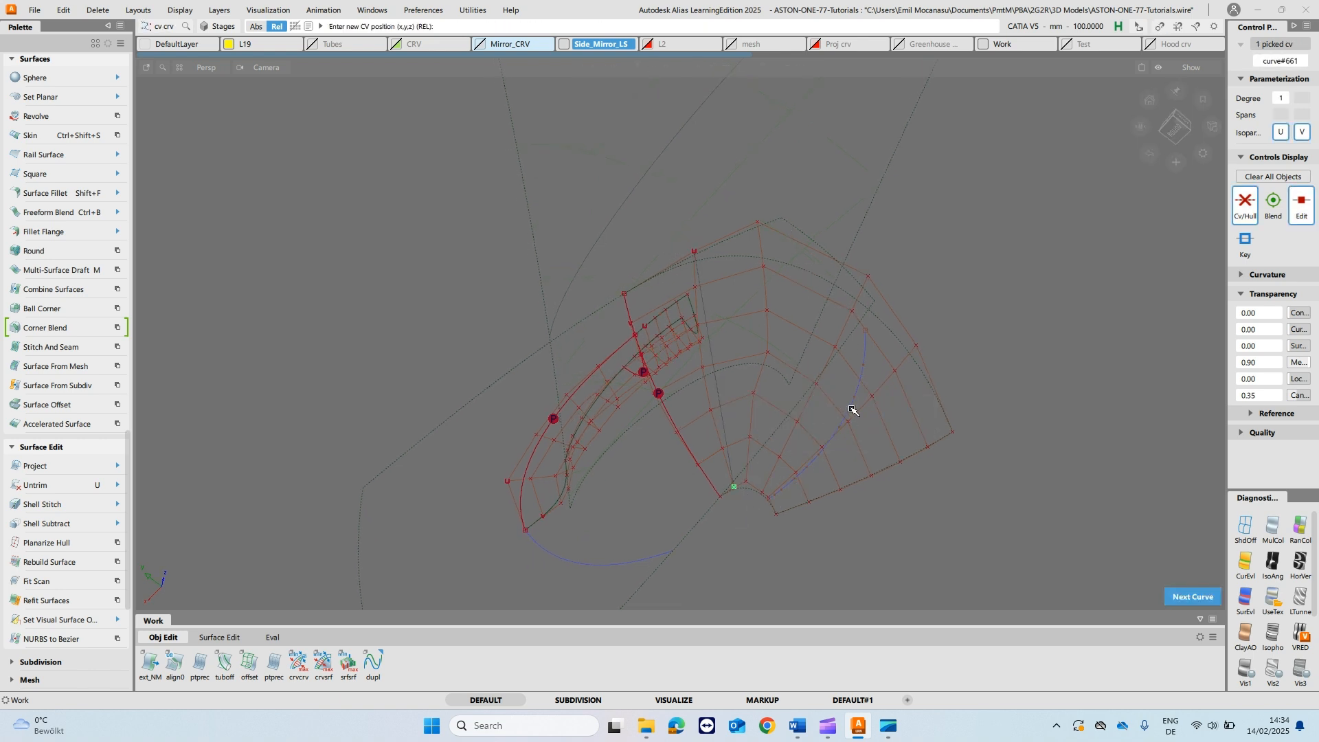
key(Delete)
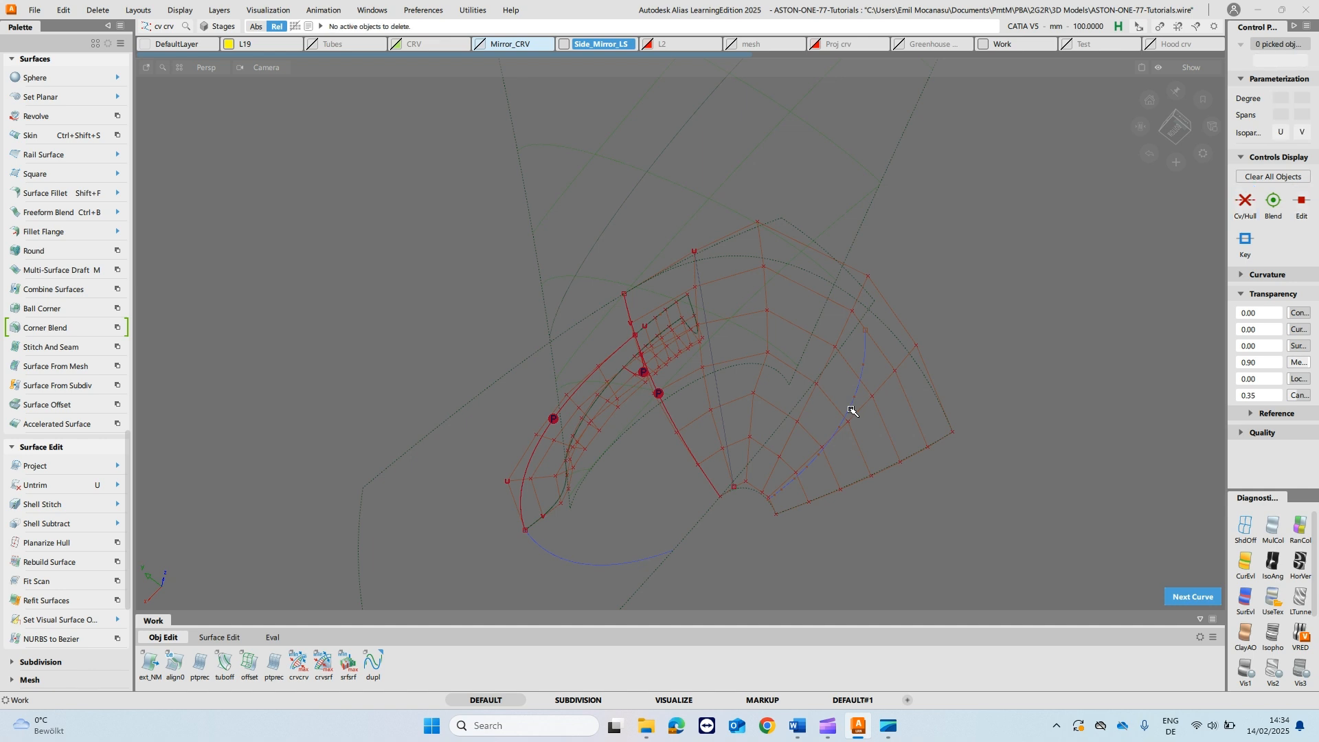
click(747, 482)
click(758, 221)
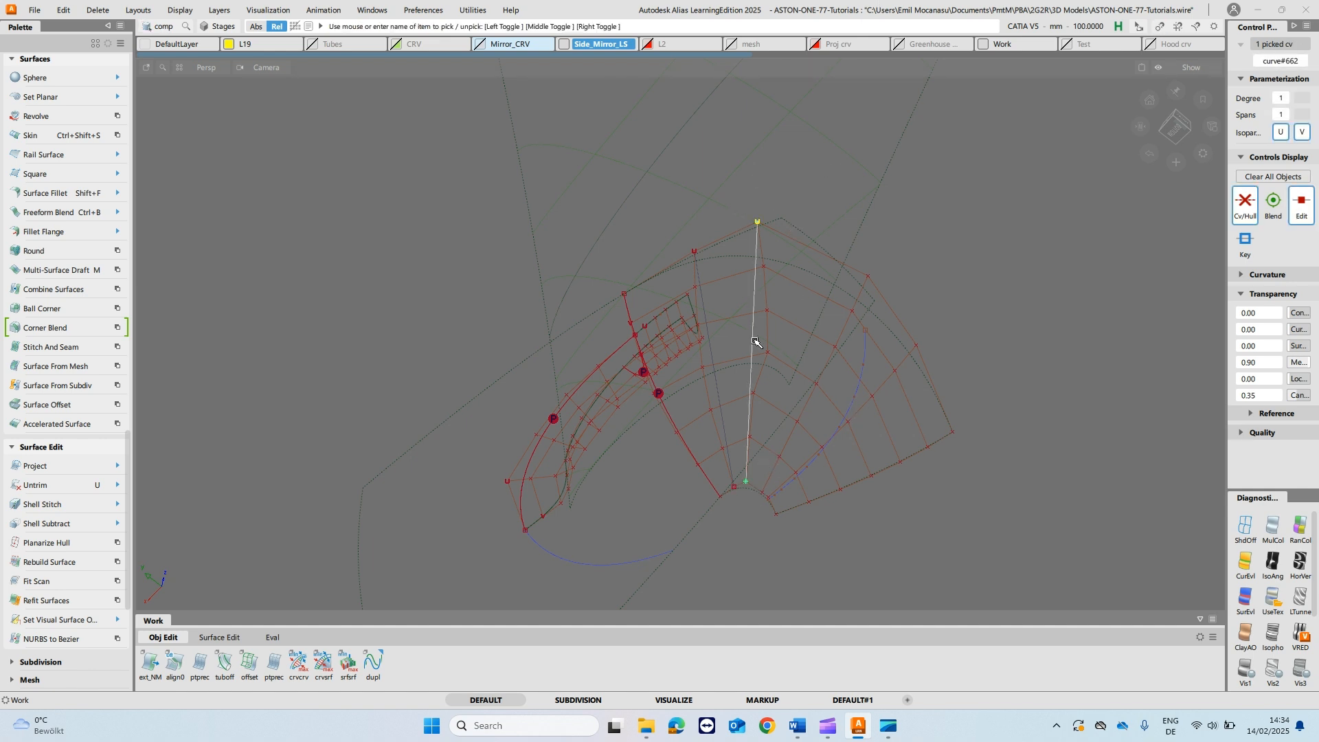
click(789, 348)
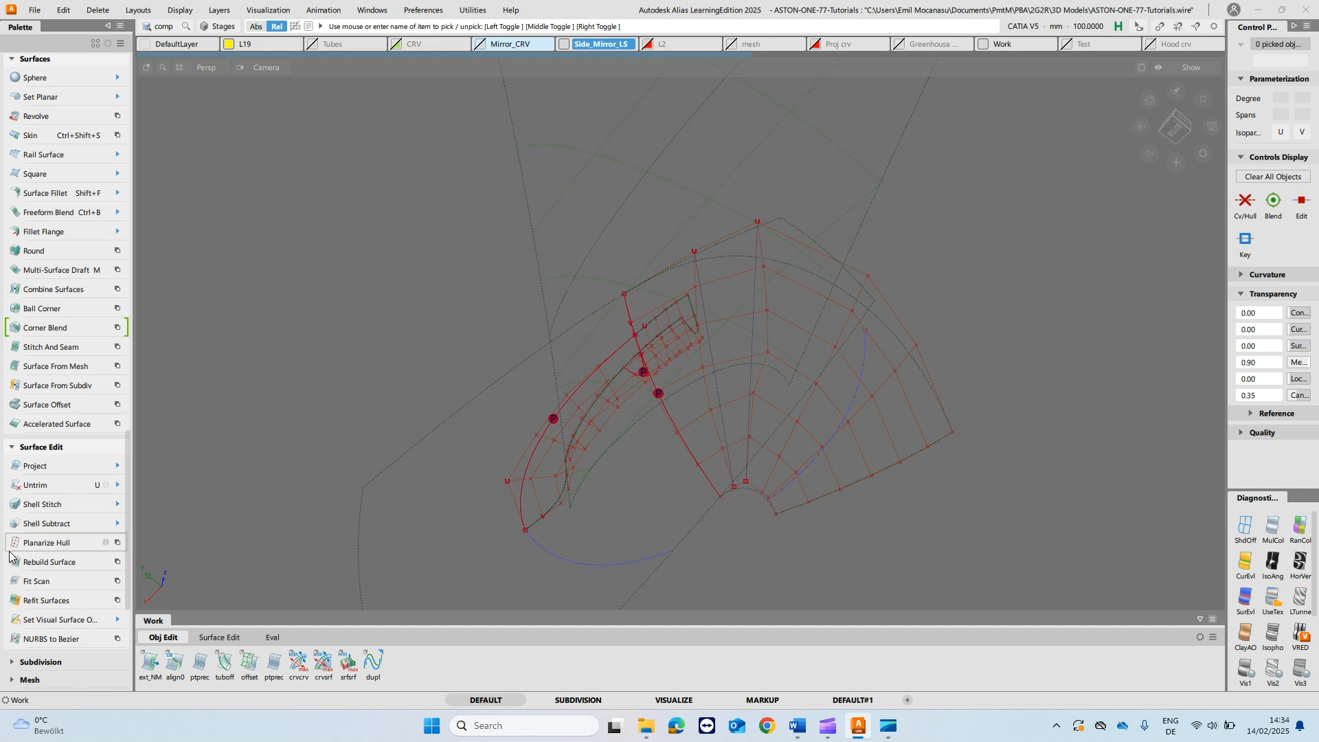
- Planarize the rail surface's second and third hulls from the aligned edge against their straight reference lines
click(48, 542)
alt+shift+drag(886, 438, 975, 427)
alt+shift+drag(833, 409, 822, 405)
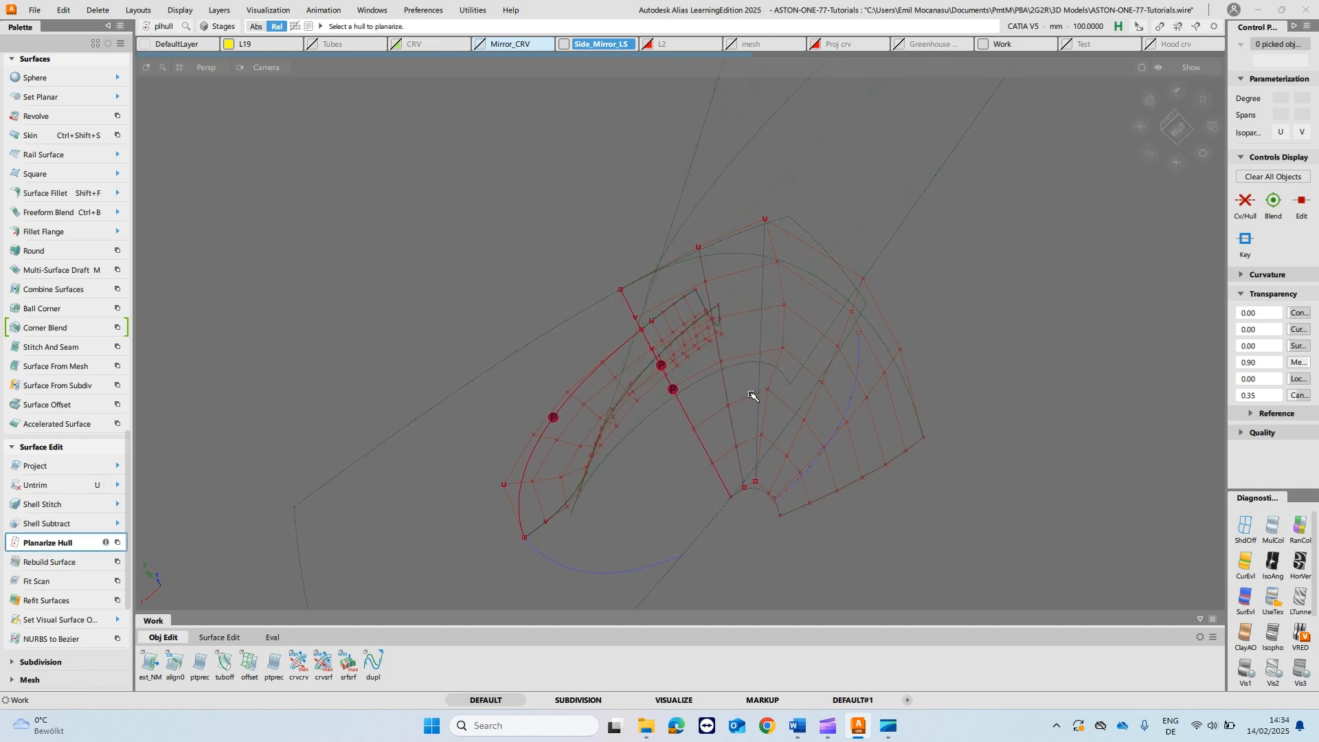
click(727, 388)
alt+shift+drag(732, 426, 864, 425)
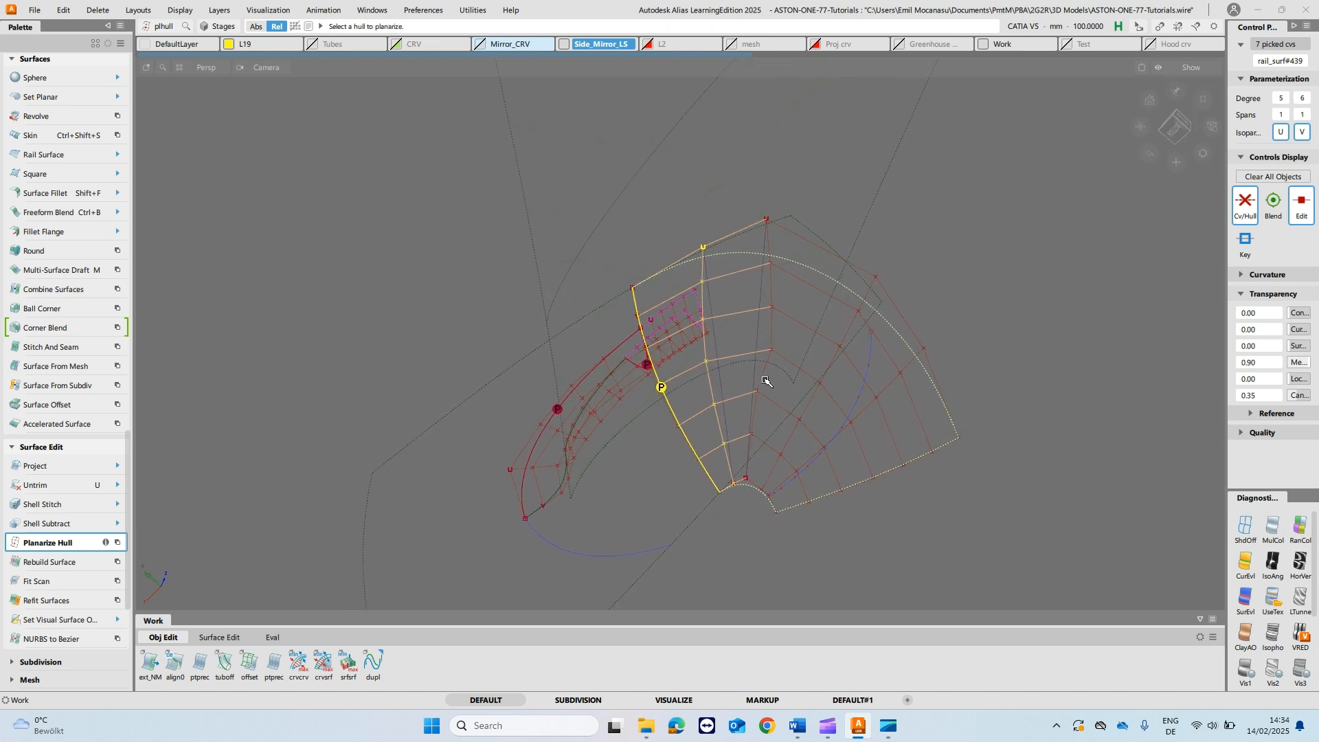
click(766, 375)
alt+shift+drag(768, 365, 773, 244)
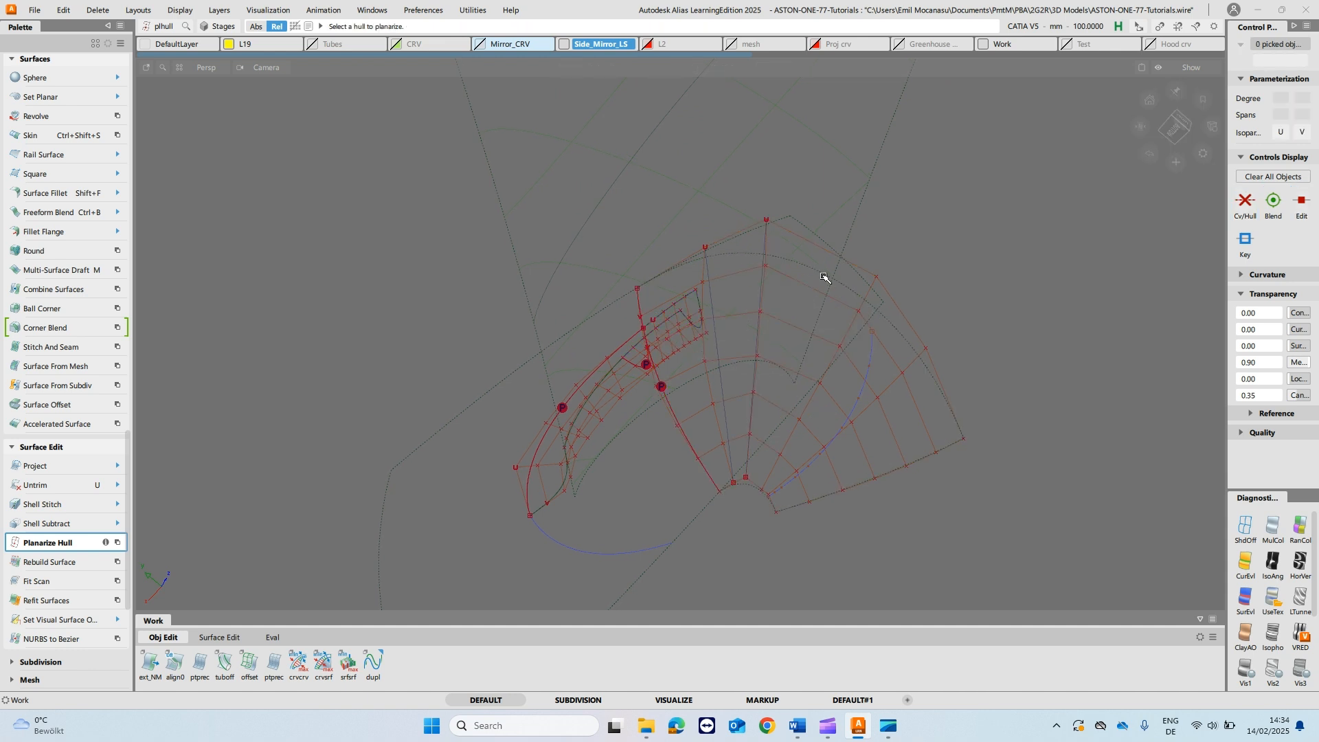
ctrl+shift+drag(710, 382, 744, 377)
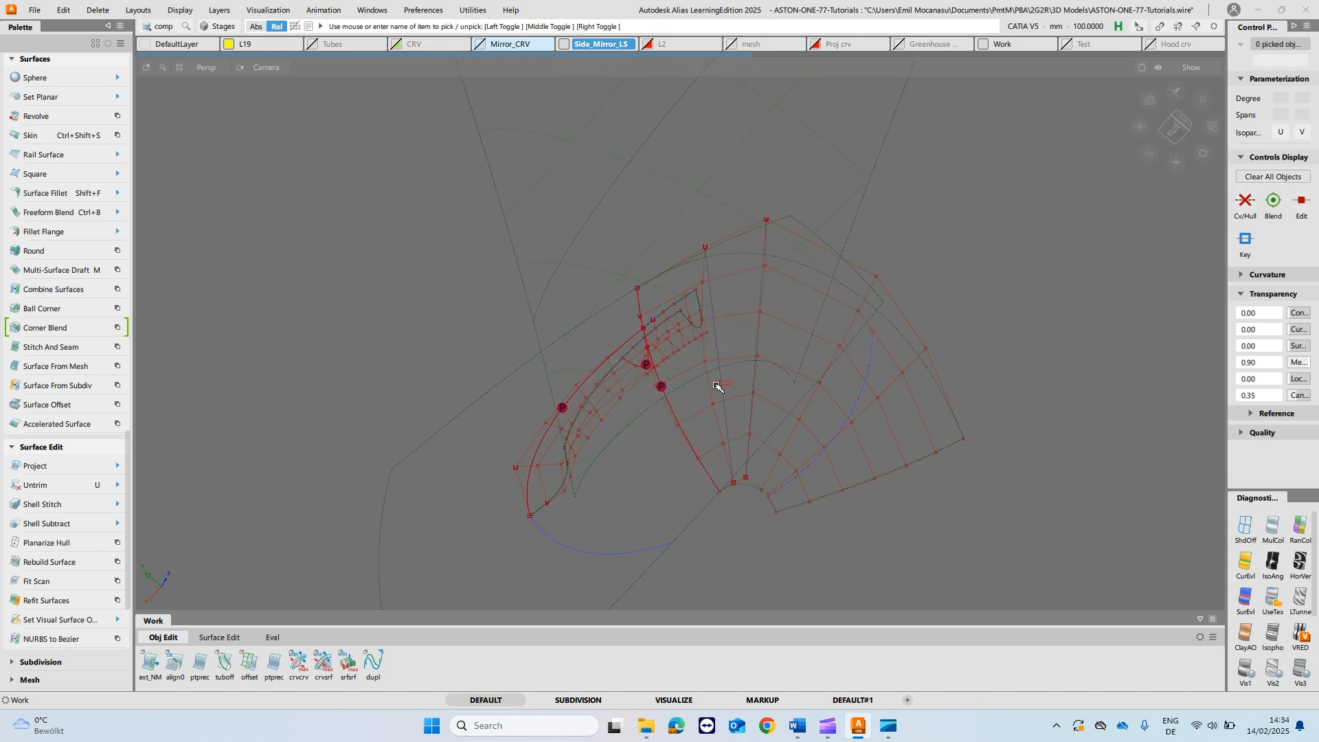
- Reopen the rail surface's alignment, keep the End on Skew and set Position Influence to 1
key(q)
click(751, 486)
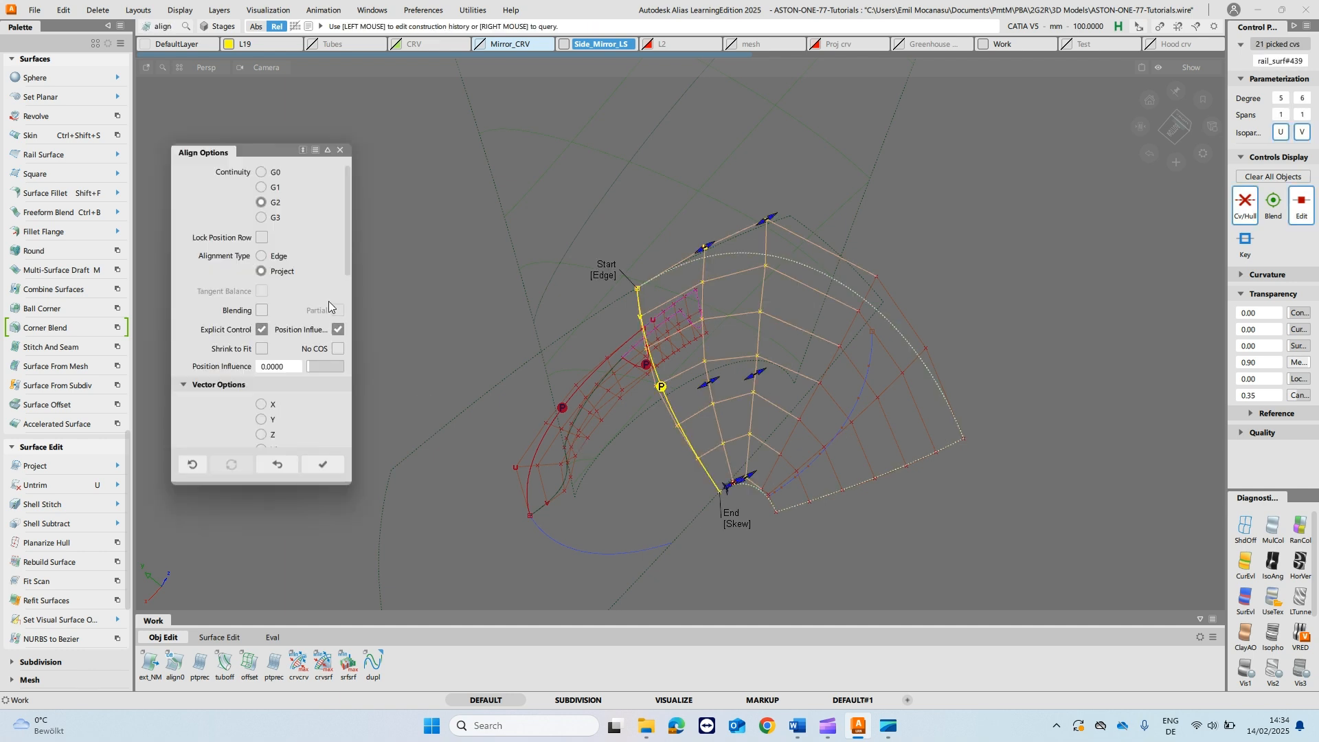
click(744, 523)
click(740, 524)
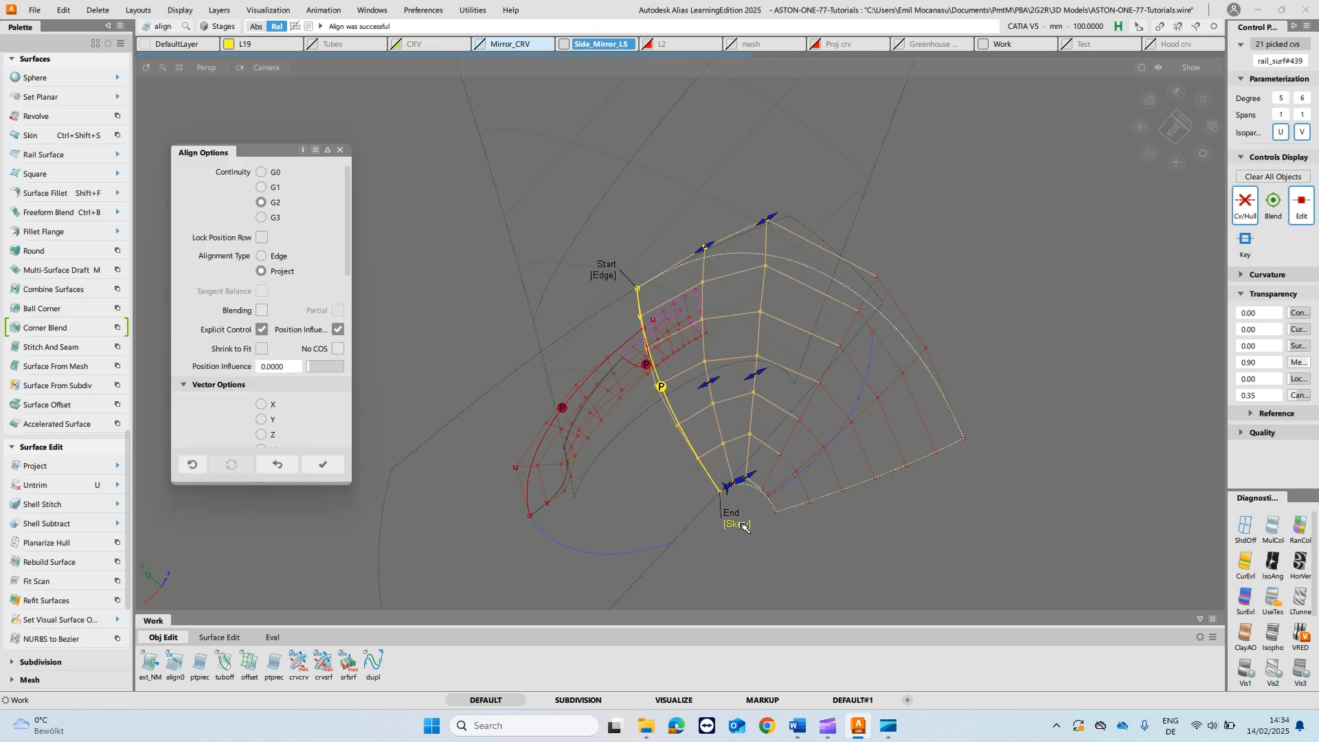
drag(307, 365, 350, 364)
scroll(306, 399, down, 5)
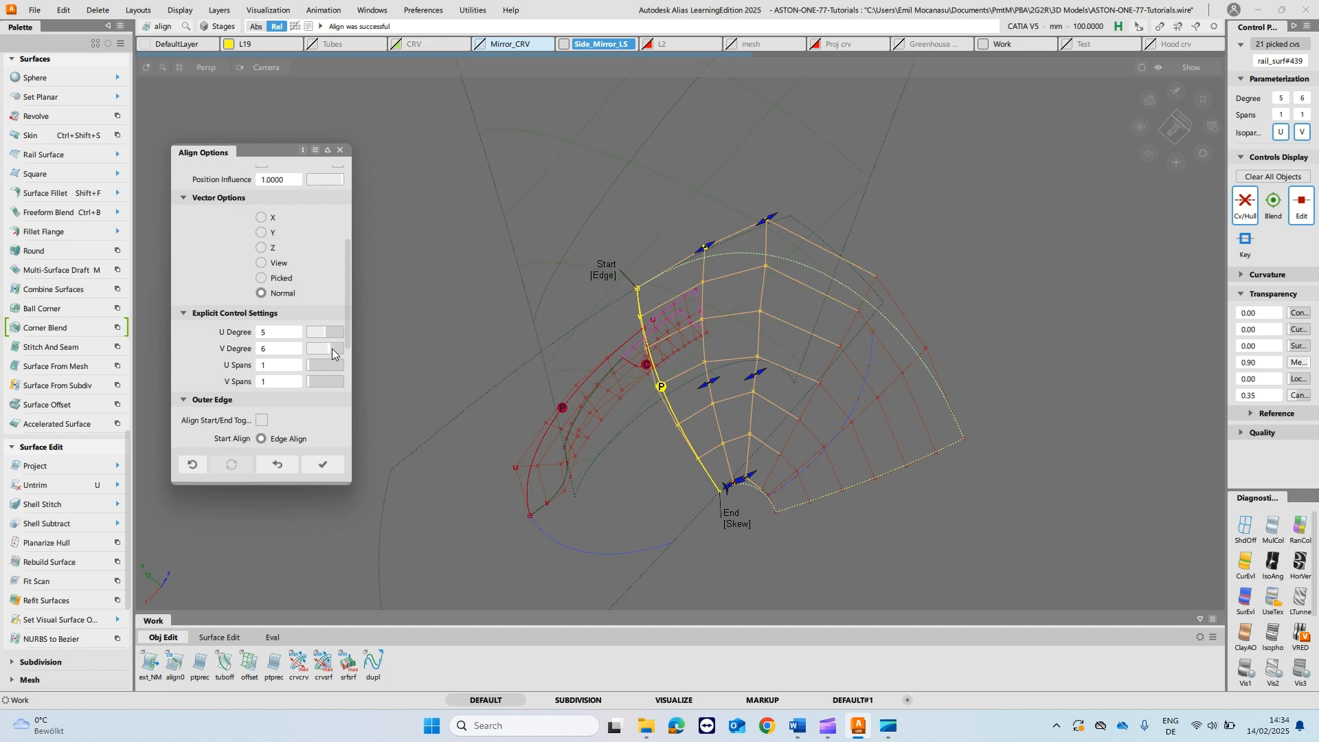
- Trim the rail surface along its curve on surface
ctrl+shift+drag(696, 218, 593, 226)
alt+shift+drag(744, 199, 589, 256)
key(t)
click(584, 282)
key(space)
alt+shift+click(691, 303)
- Pick the left fillet piece's CV at the upper corner shared with the other fillet piece and adjust its position
alt+shift+drag(617, 456, 720, 457)
alt+shift+right_drag(720, 457, 705, 352)
key(c)
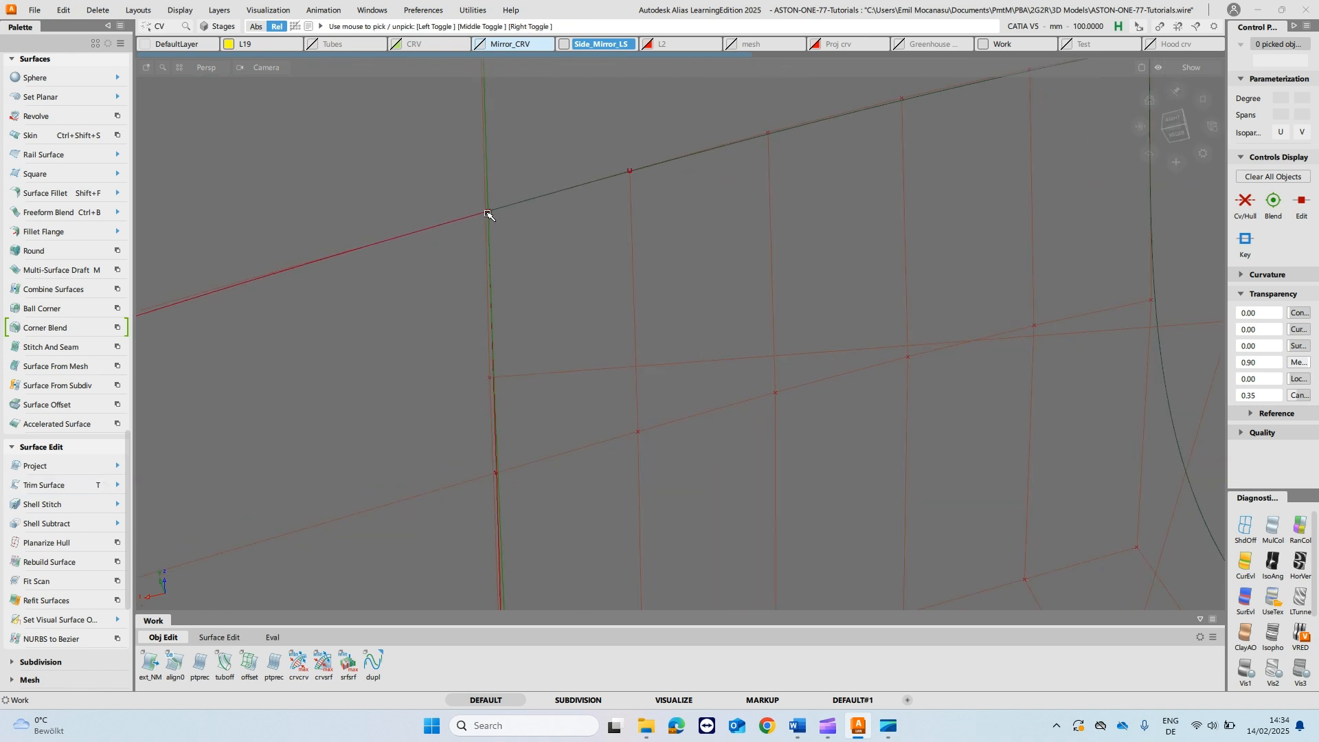
click(488, 216)
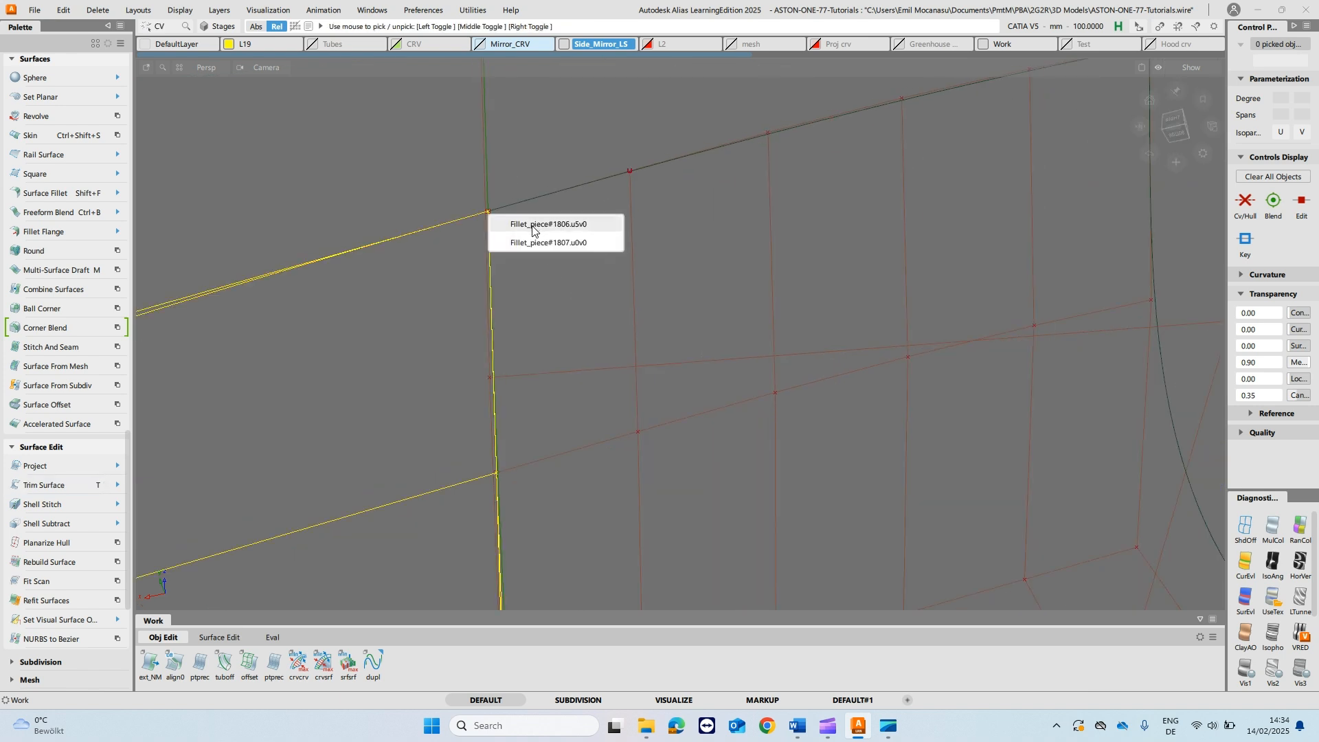
click(533, 227)
key(w)
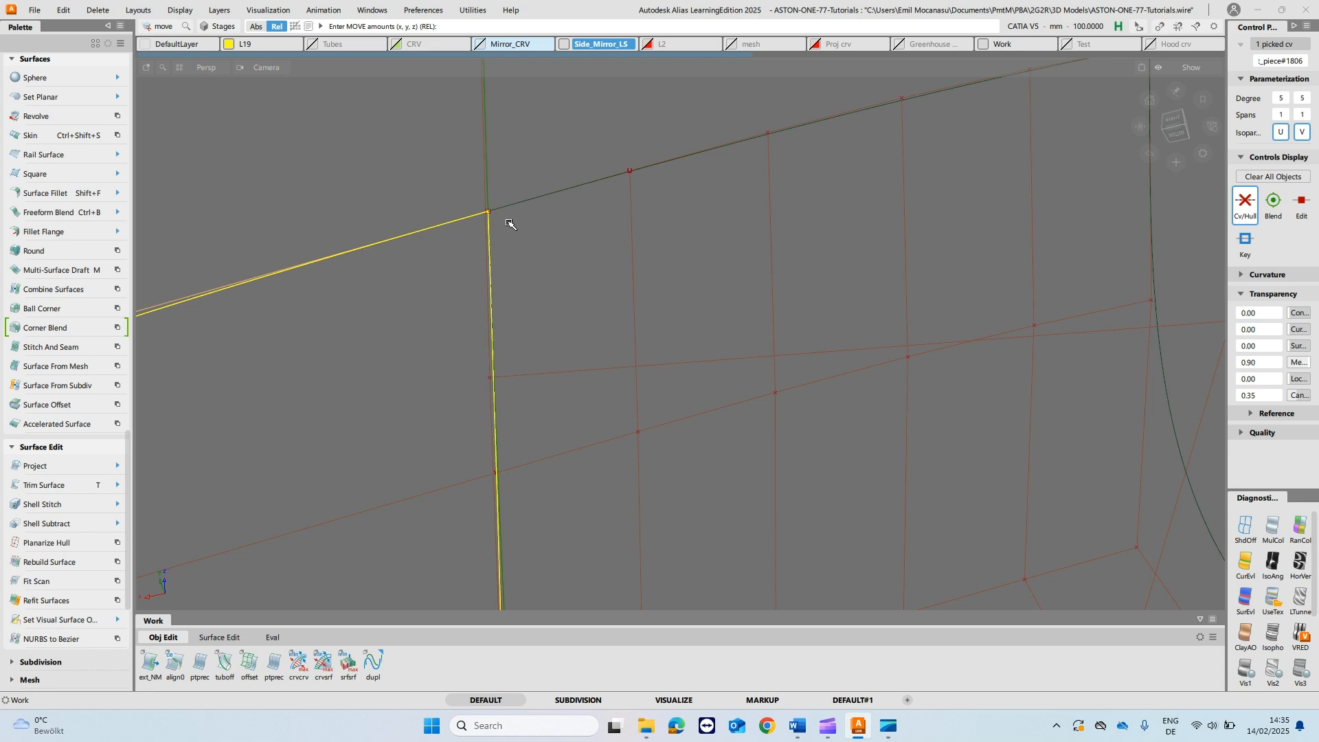
alt+shift+right_drag(591, 153, 598, 244)
- Reopen the left fillet piece's G2 alignment and set its explicit control to U Degree 7 and V Degree 5
key(q)
alt+shift+drag(718, 264, 608, 296)
click(584, 180)
alt+shift+right_drag(556, 354, 553, 322)
key(q)
click(498, 392)
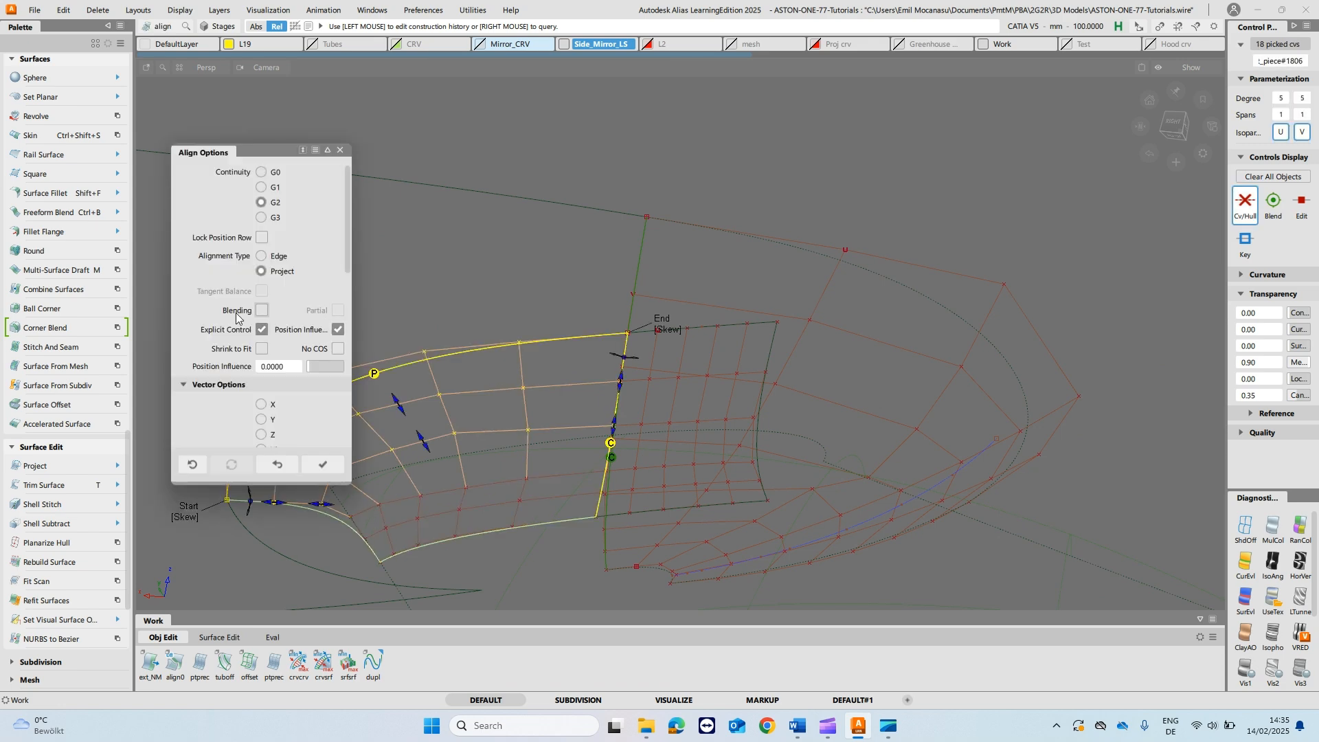
drag(276, 149, 994, 126)
scroll(1045, 300, down, 5)
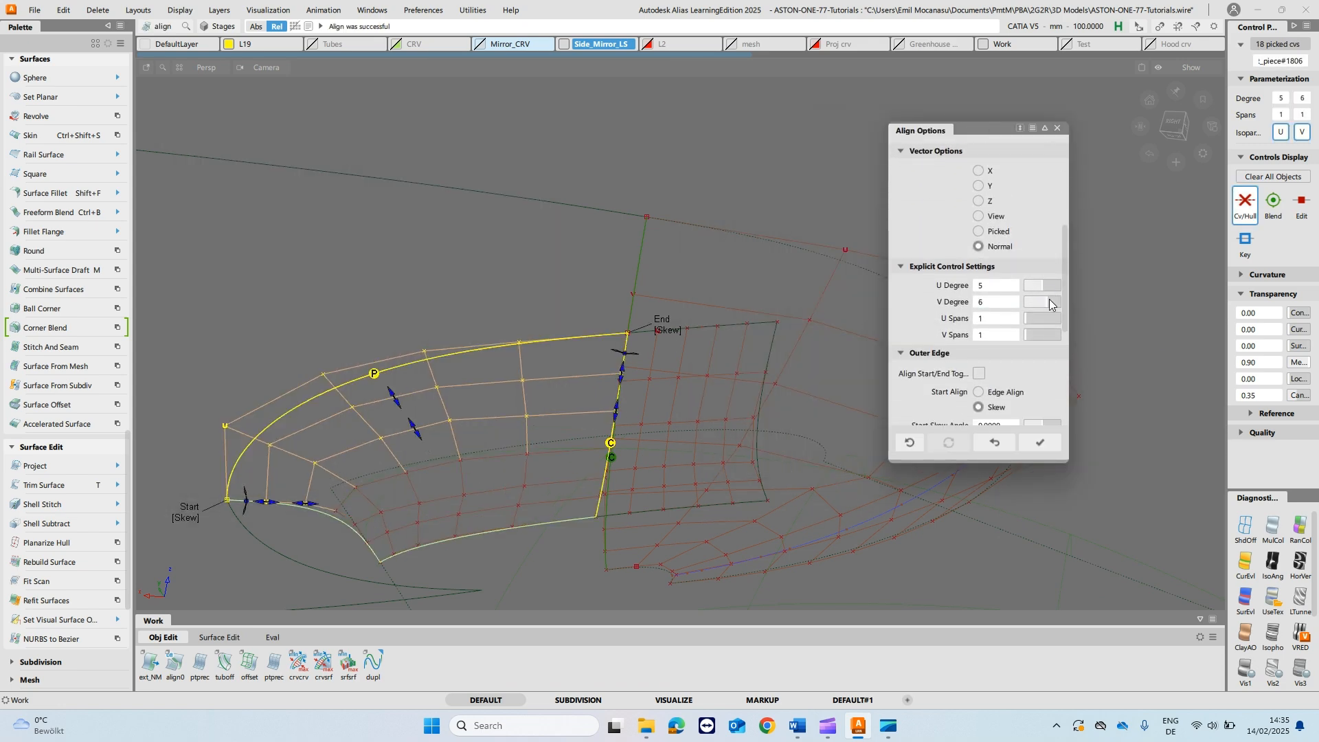
click(1045, 303)
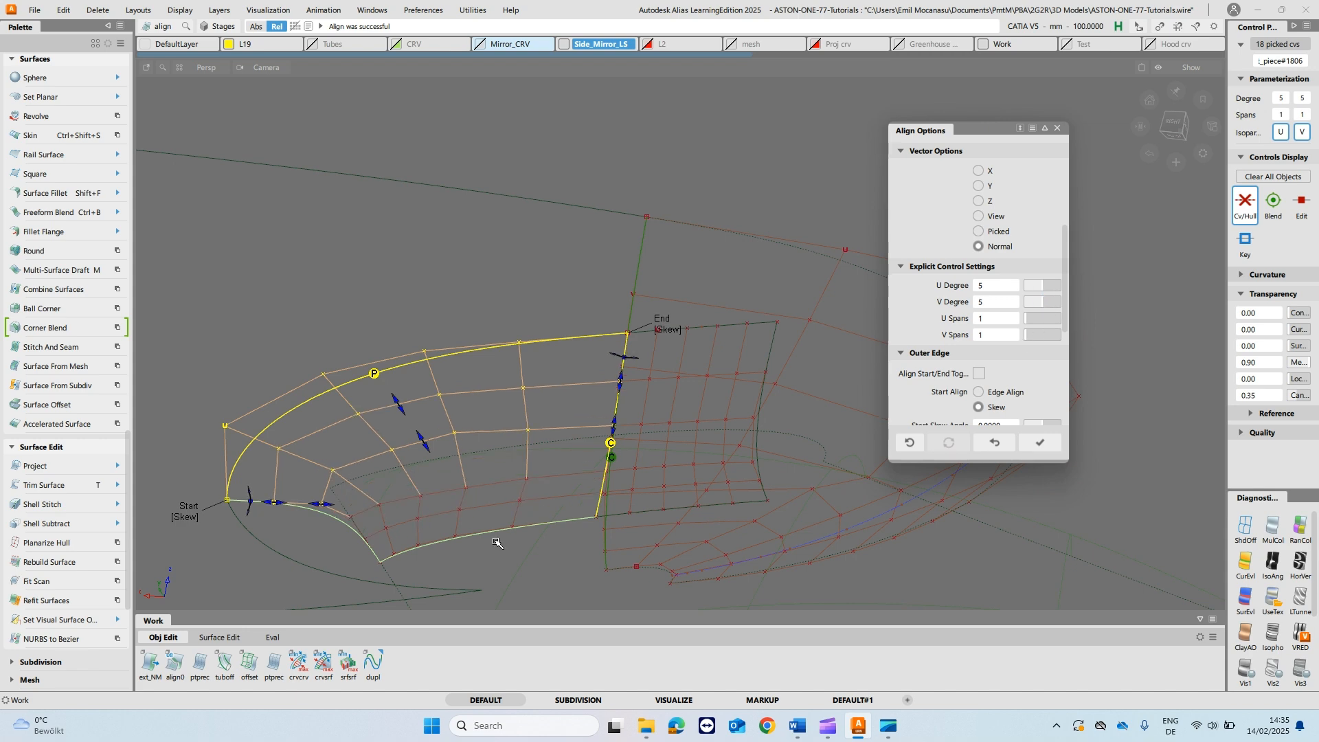
alt+shift+drag(781, 440, 705, 496)
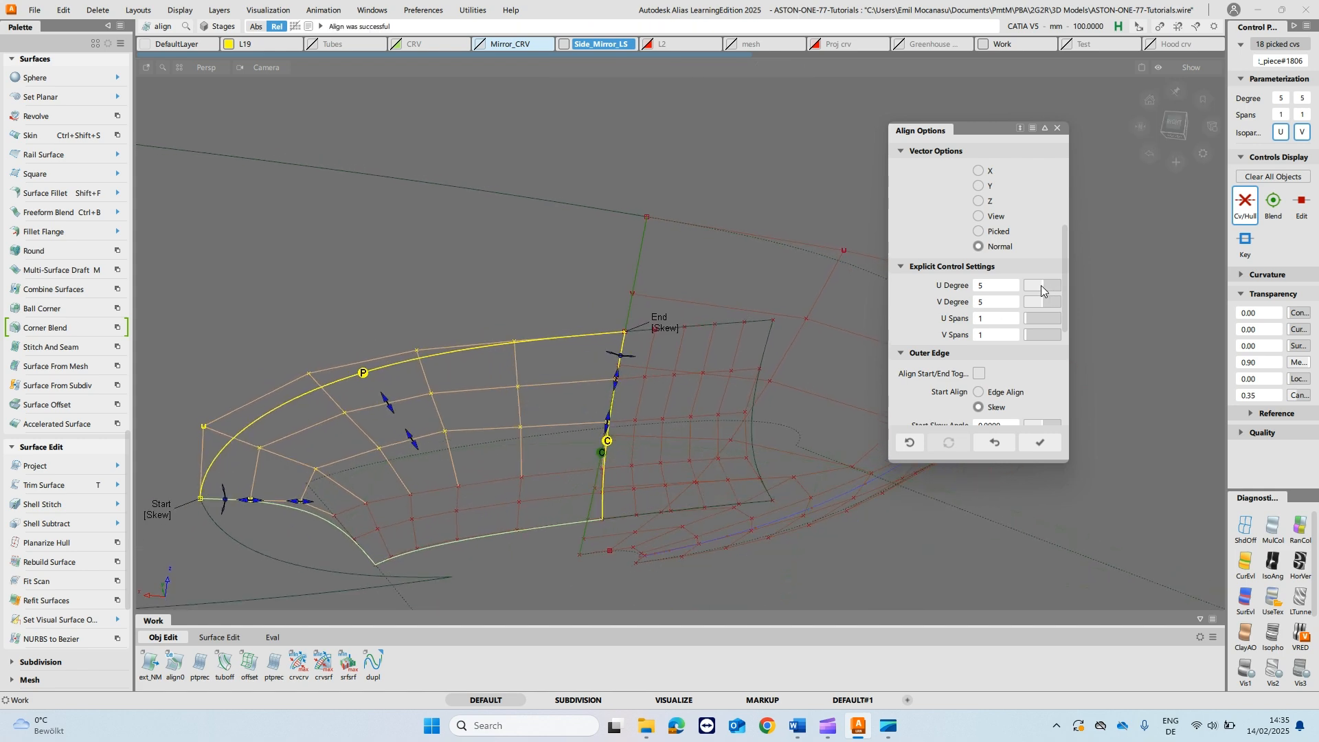
drag(1041, 286, 1046, 285)
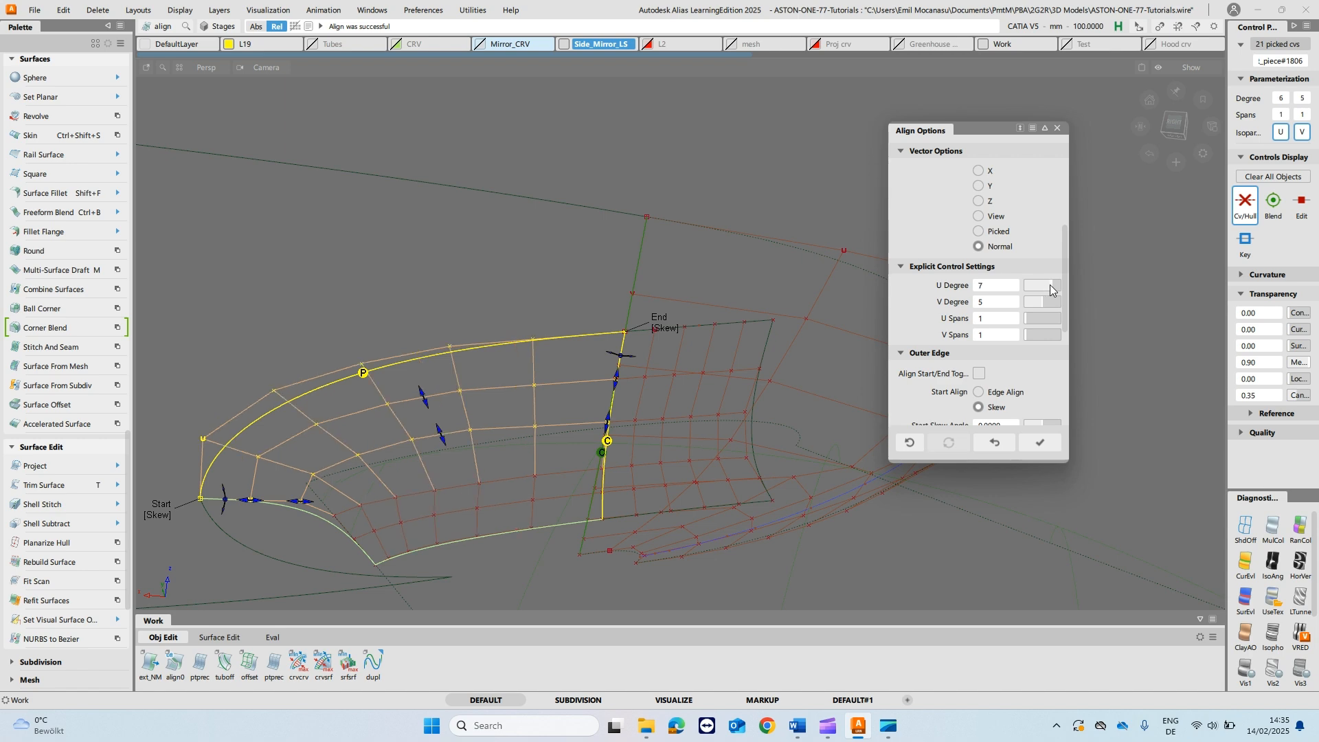
alt+shift+drag(496, 378, 520, 333)
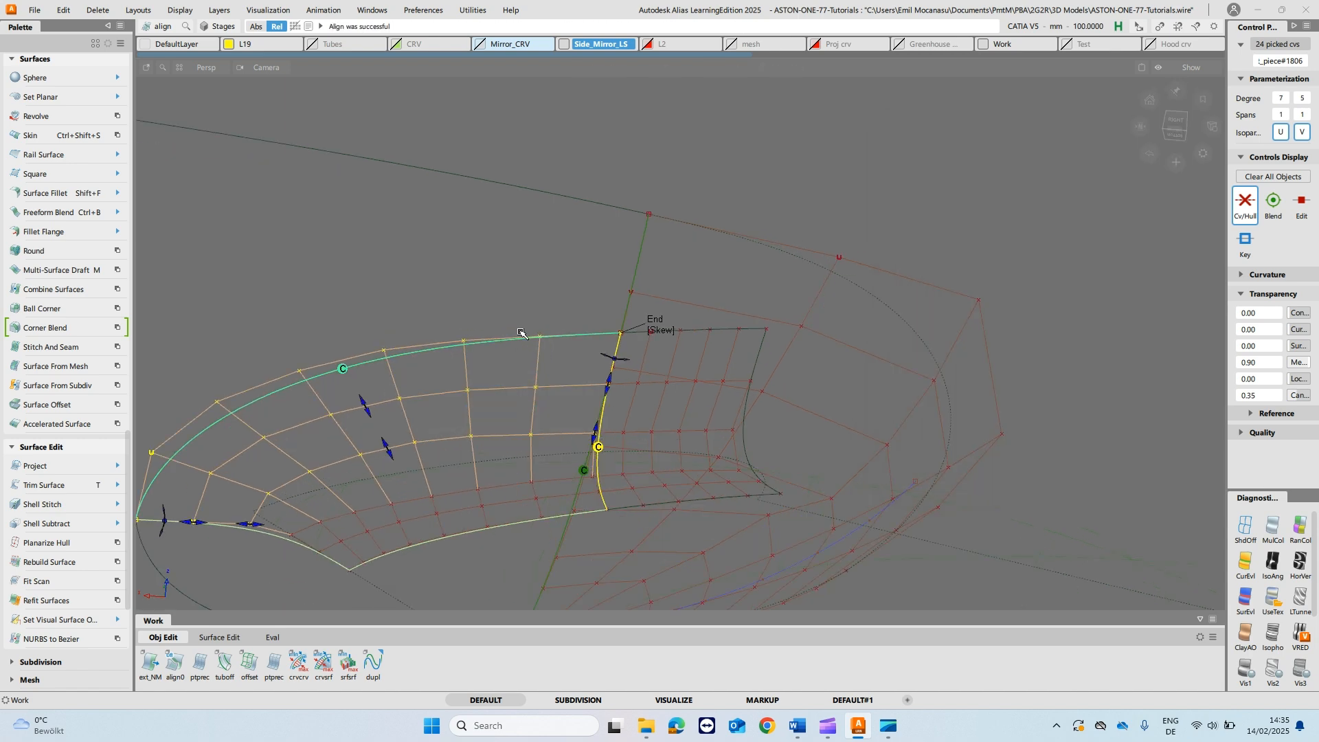
- Align the left fillet piece's lower edge to the stalk surface with G2 continuity, with diagnostic shading turned on
click(1273, 599)
alt+shift+drag(384, 298, 416, 400)
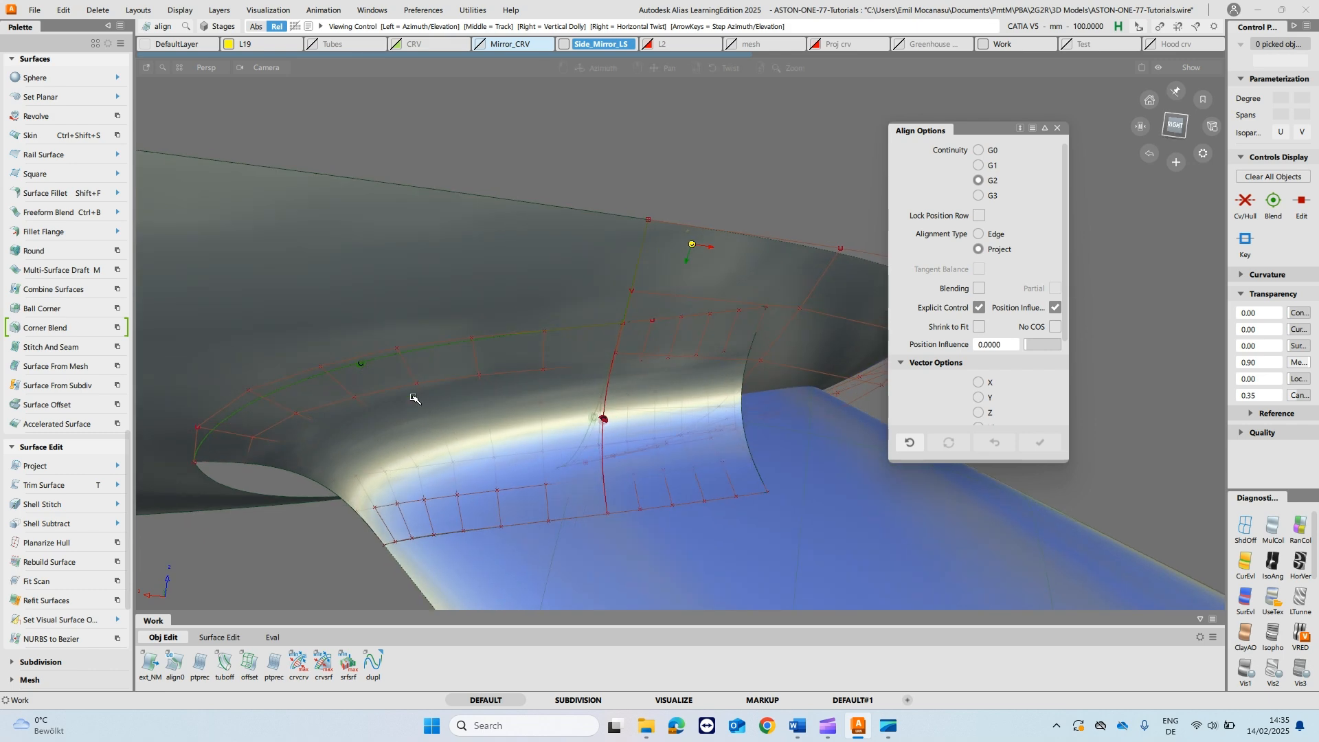
click(464, 574)
ctrl+shift+drag(535, 466, 543, 395)
alt+shift+right_drag(610, 334, 548, 361)
alt+shift+drag(547, 361, 670, 273)
click(1058, 129)
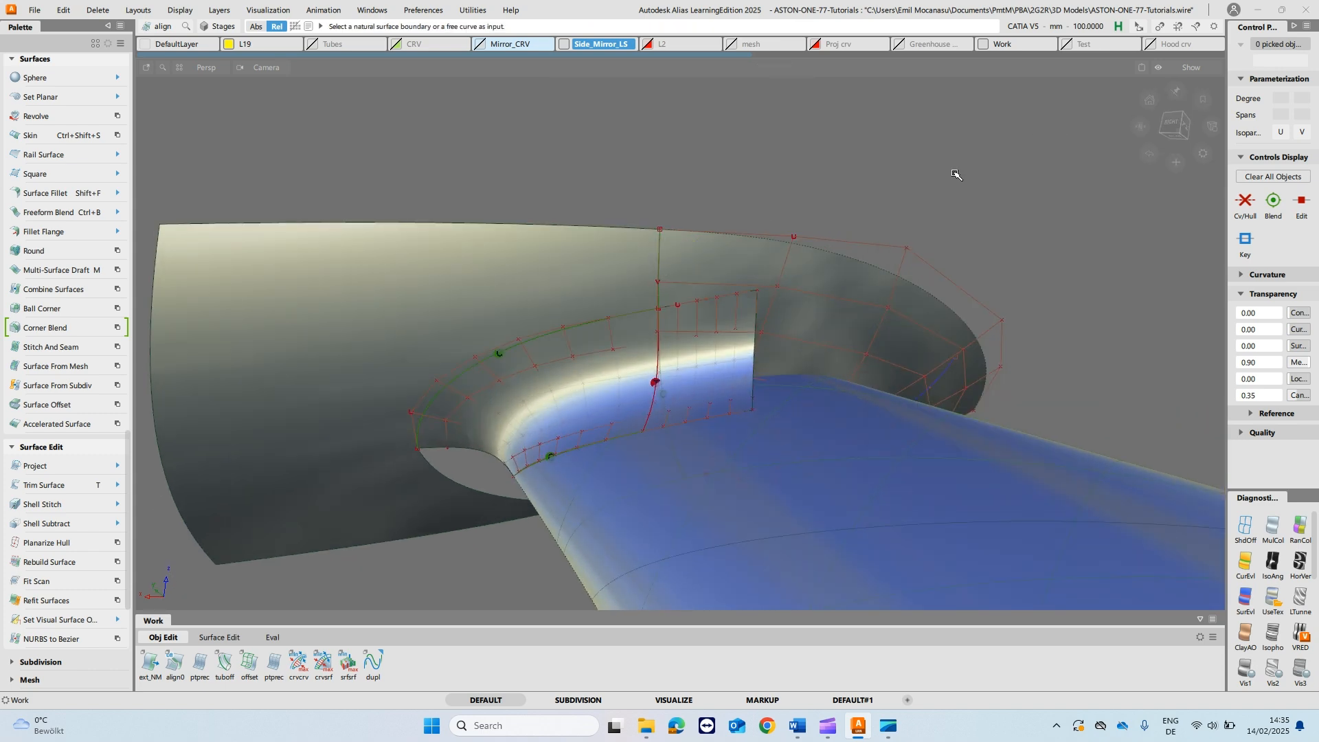
- Examine the shaded highlight flow across the fillet pieces, rail surface and stalk from several angles
mouse_move(681, 320)
alt+shift+mouse_down()
mouse_move(851, 311)
mouse_move(844, 327)
mouse_move(795, 306)
mouse_move(786, 335)
alt+shift+mouse_up()
key(5)
click(757, 331)
click(997, 358)
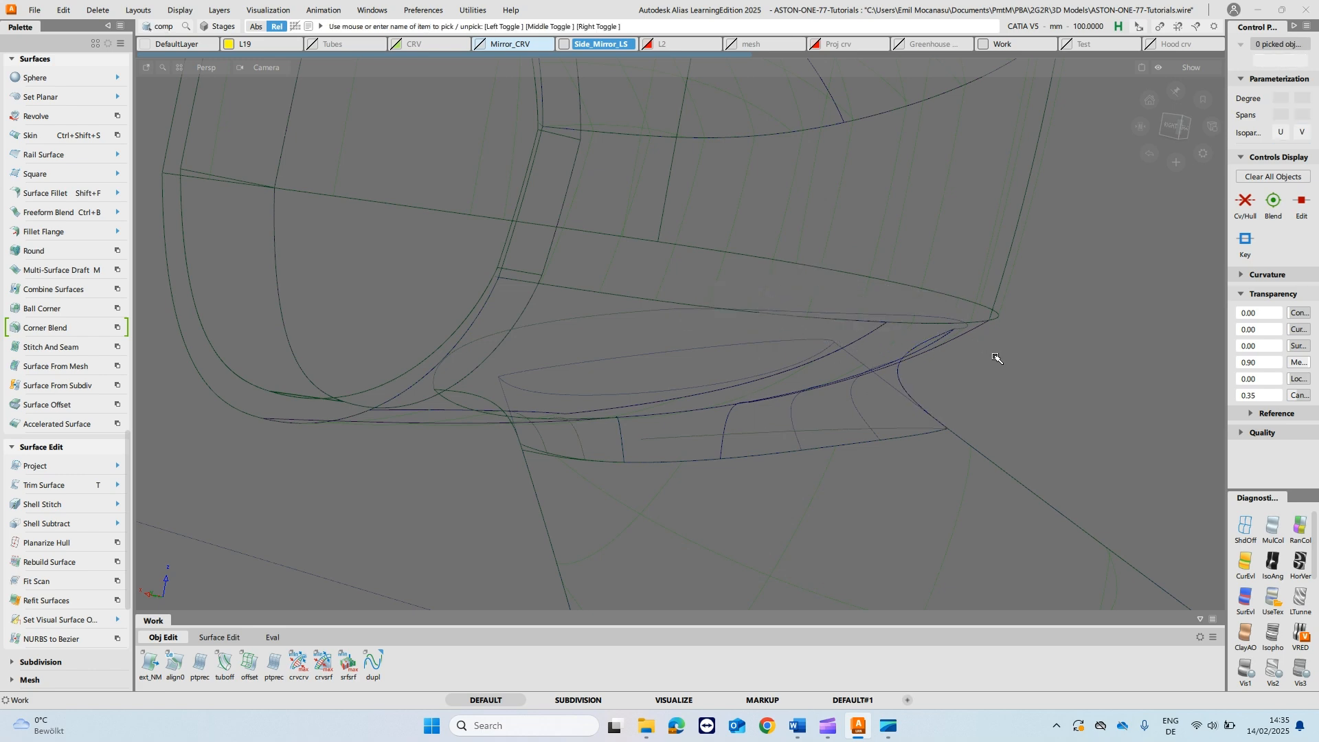
key(5)
alt+shift+drag(1024, 335, 948, 324)
click(1271, 598)
alt+shift+drag(979, 385, 972, 354)
ctrl+shift+drag(811, 330, 853, 180)
click(871, 364)
ctrl+shift+drag(848, 365, 850, 326)
ctrl+shift+drag(833, 397, 866, 183)
click(902, 299)
ctrl+shift+right_drag(865, 183, 921, 174)
alt+shift+drag(917, 186, 790, 171)
alt+shift+drag(669, 315, 809, 290)
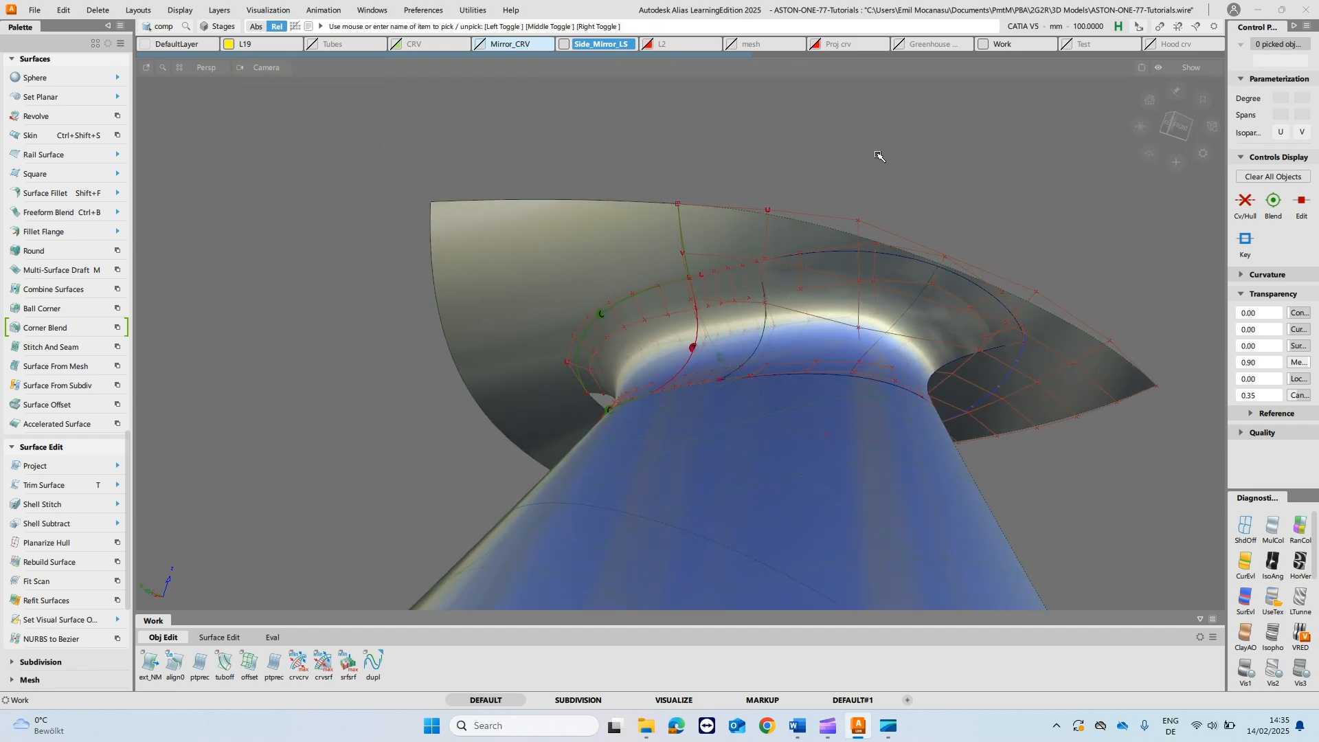
alt+shift+drag(761, 293, 744, 259)
alt+shift+right_drag(949, 382, 849, 340)
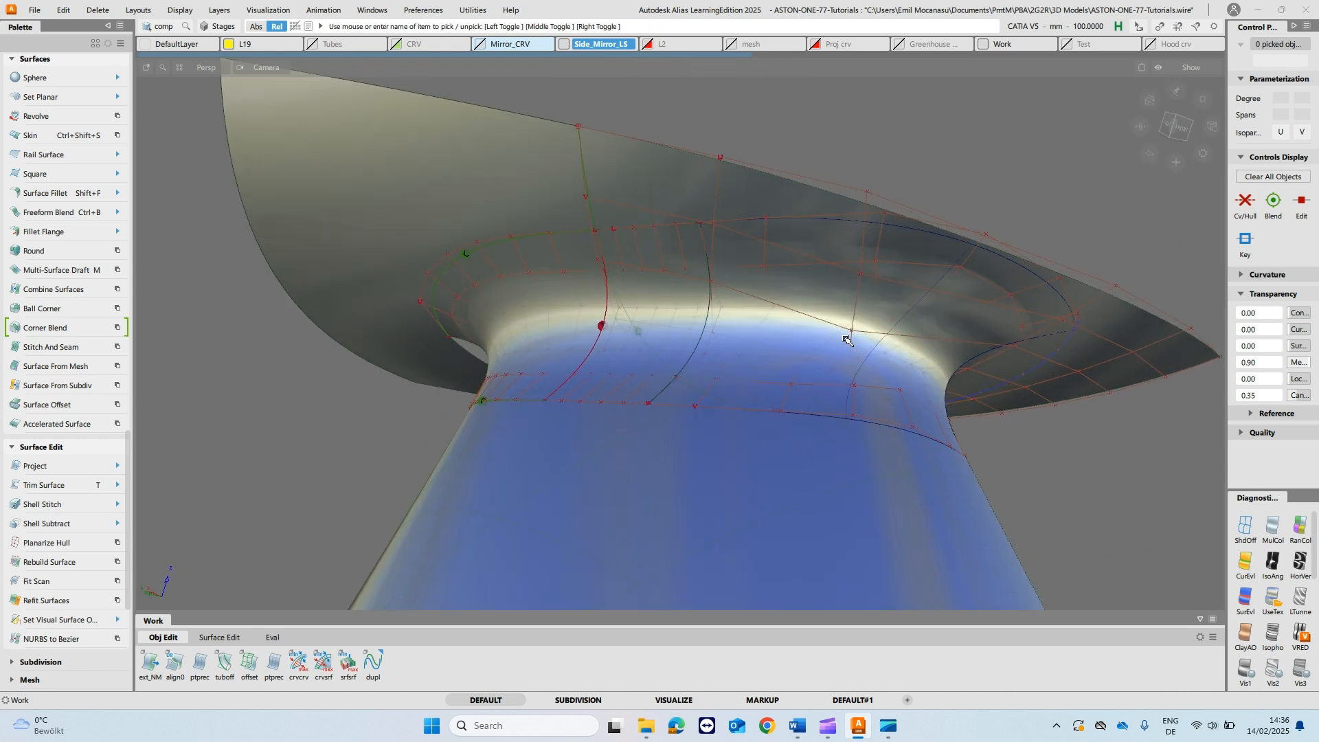
click(826, 382)
alt+shift+drag(826, 382, 877, 390)
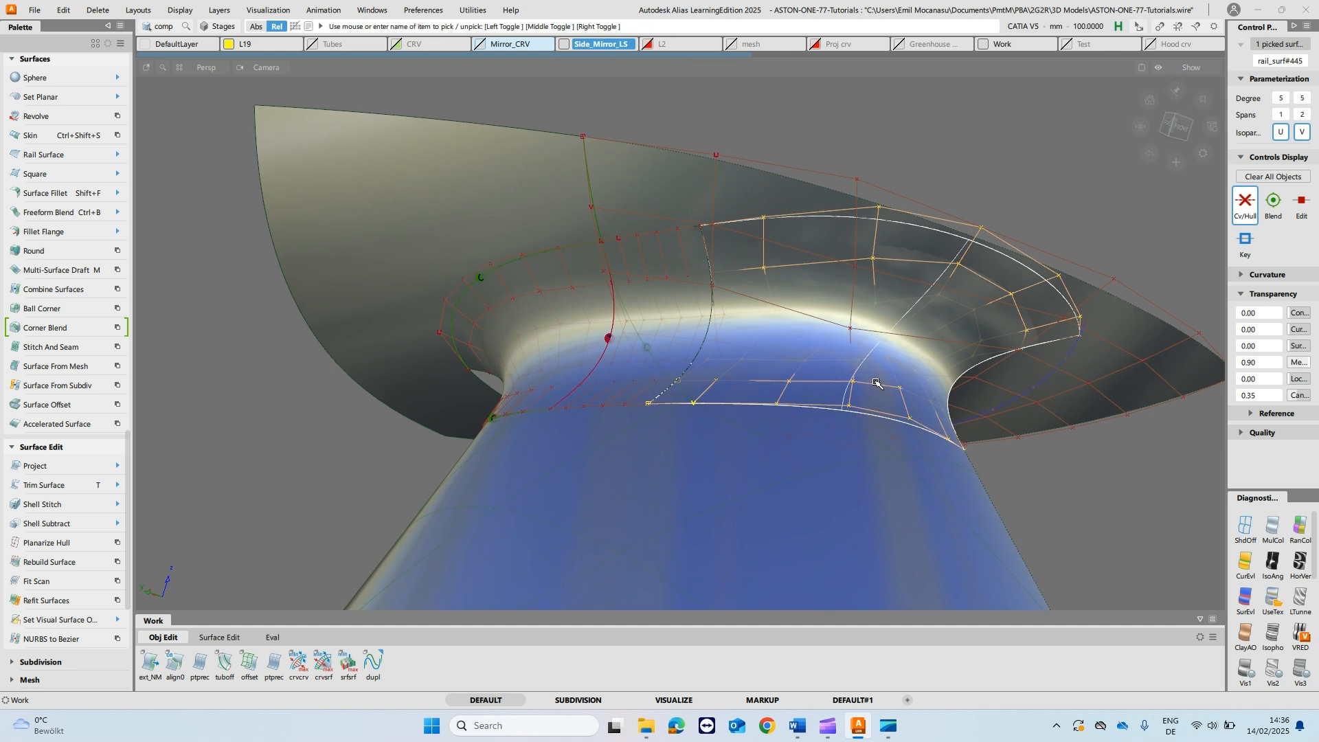
click(859, 323)
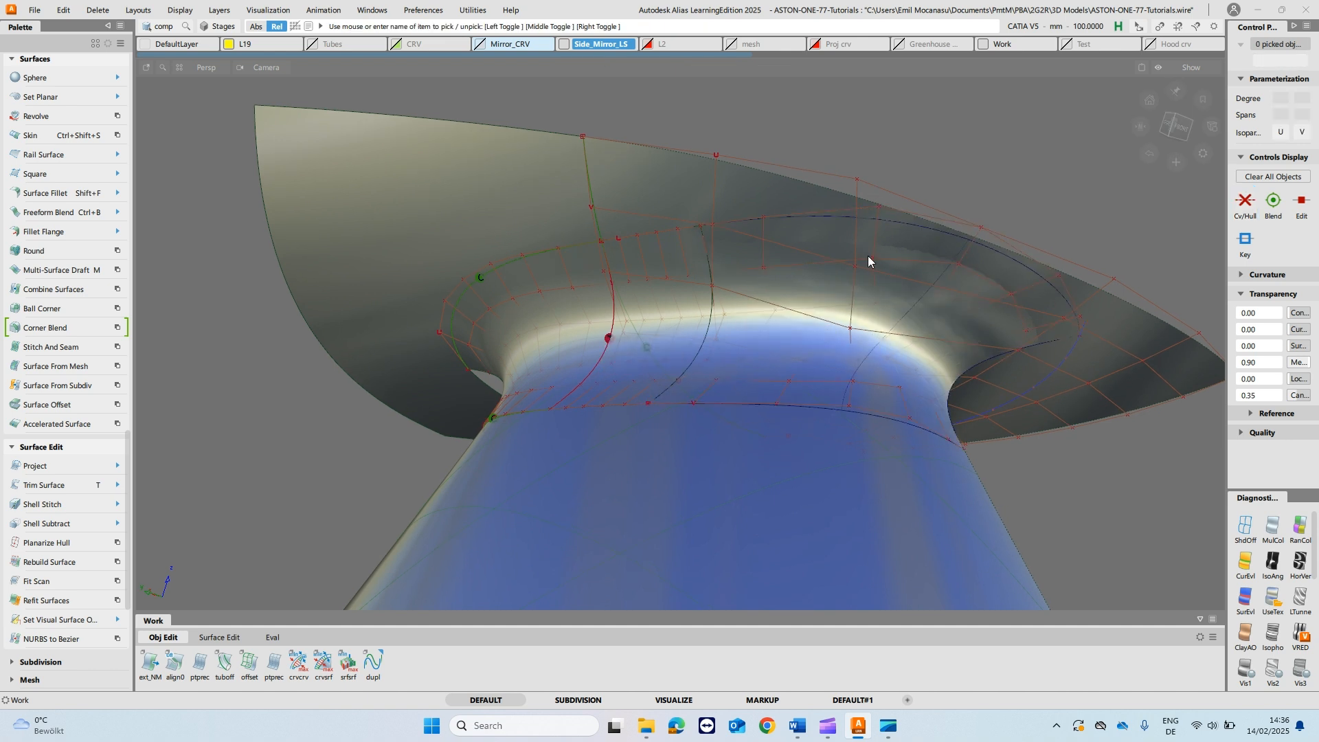
key(ctrl+v)
click(870, 258)
alt+shift+drag(792, 330, 830, 279)
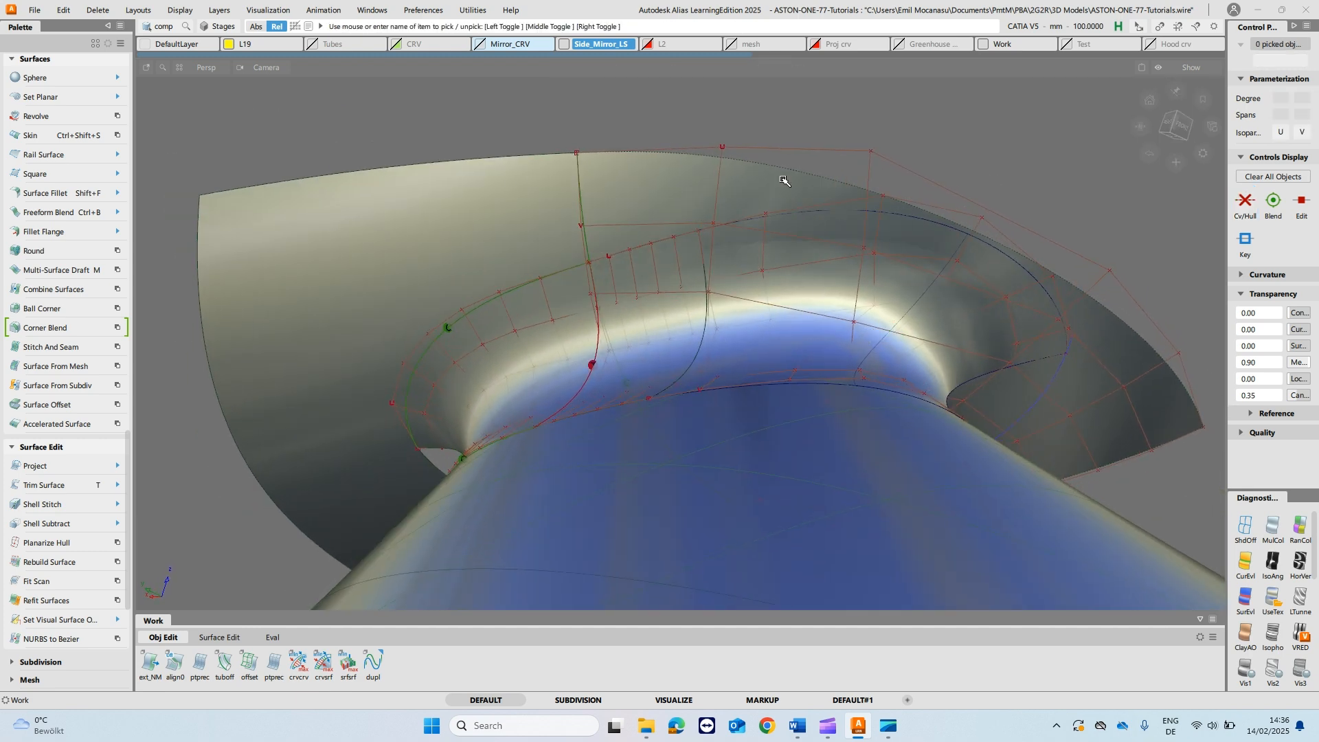
- Turn off the diagnostic shading and reduce the rail surface to 1 span in V
click(1245, 527)
mouse_move(871, 271)
alt+shift+mouse_down()
mouse_move(876, 292)
mouse_move(942, 344)
mouse_move(917, 385)
mouse_move(849, 423)
alt+shift+mouse_up()
click(852, 423)
alt+shift+drag(1025, 403, 995, 377)
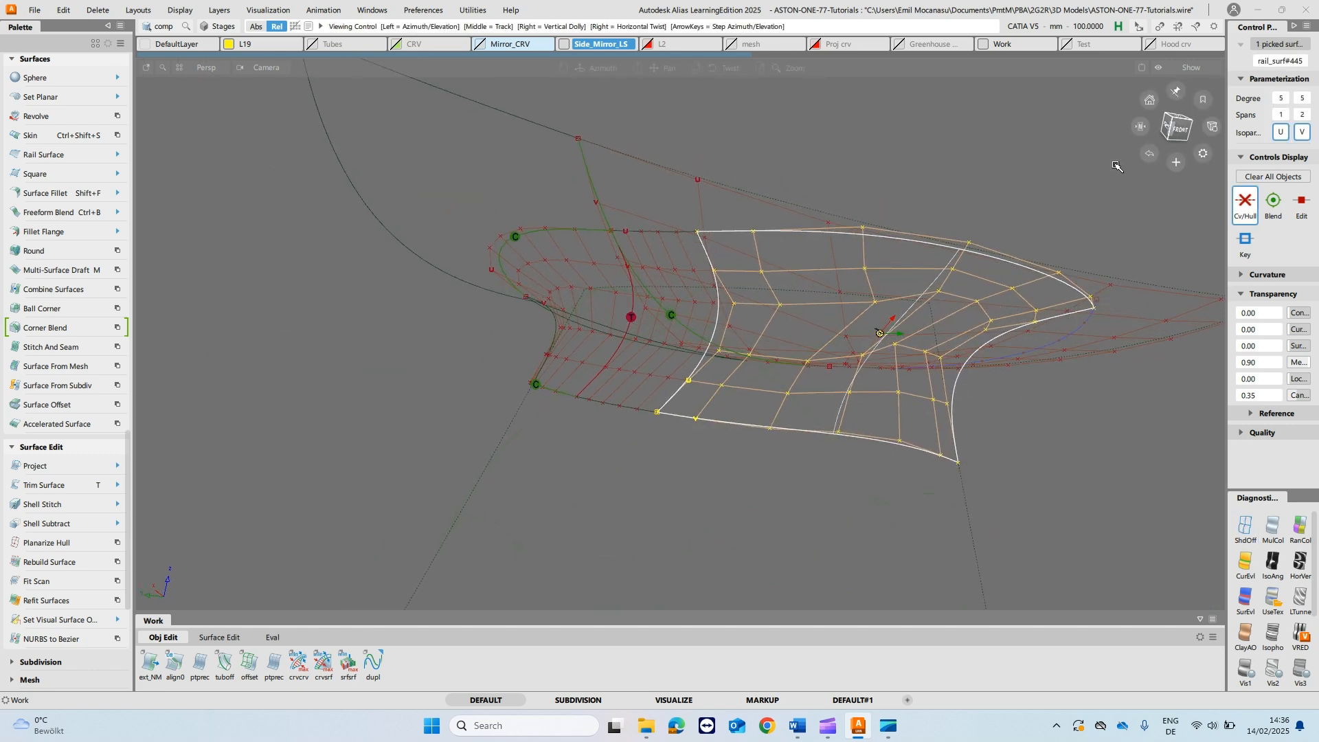
click(1300, 115)
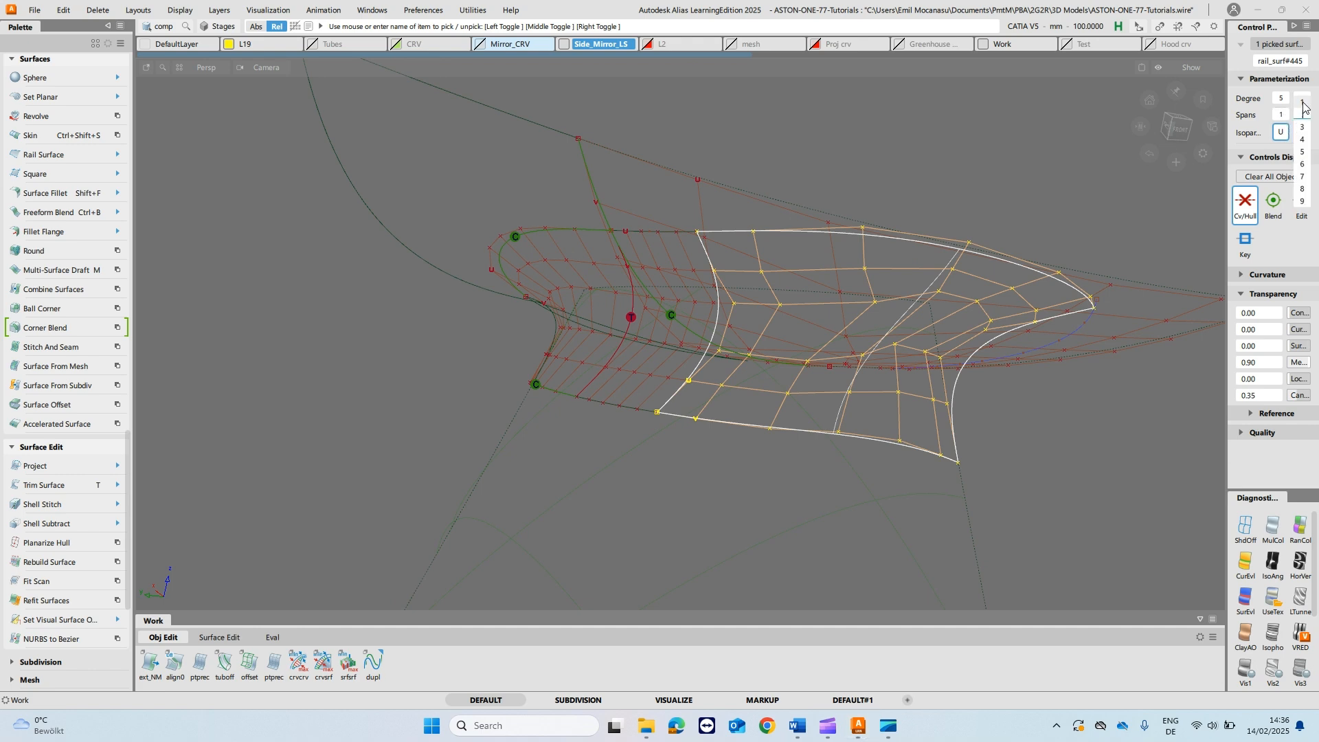
click(1304, 103)
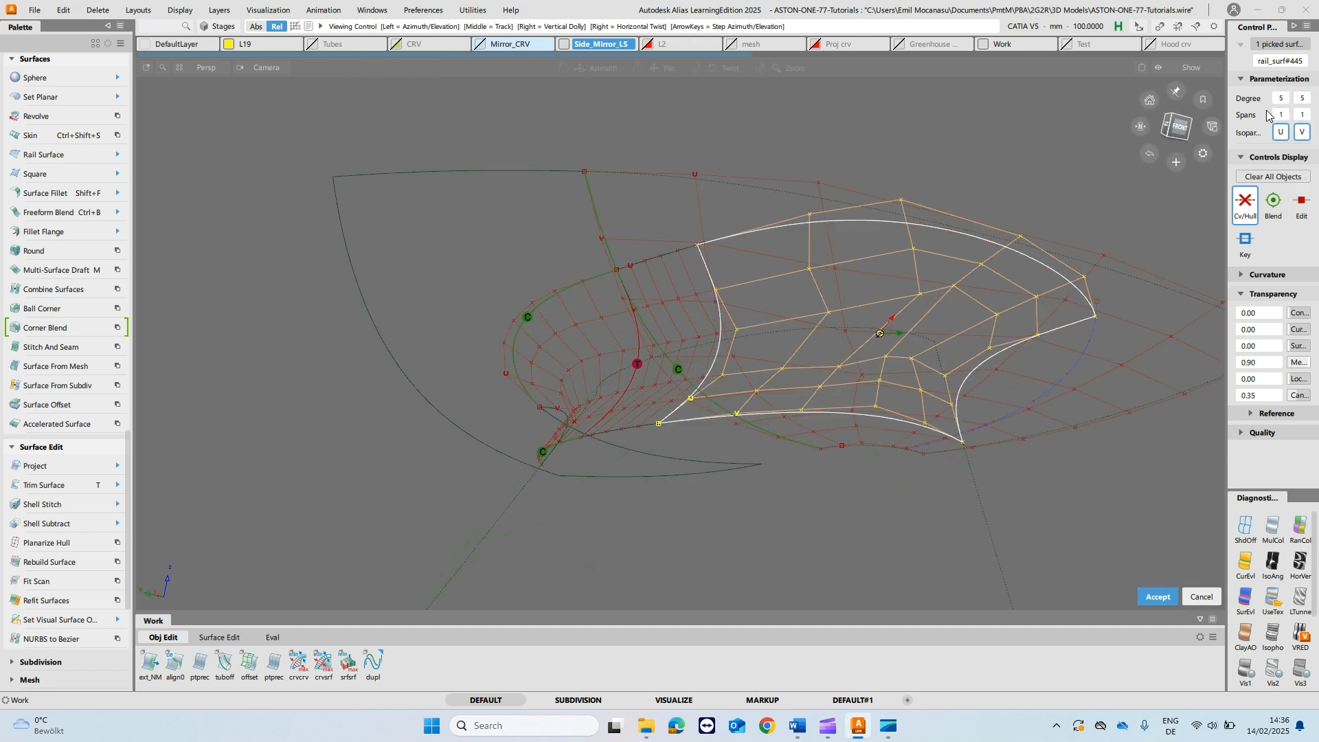
- Set the rail surface's V degree to 2
click(1306, 102)
click(1304, 72)
alt+shift+drag(1099, 206, 633, 198)
click(1305, 99)
click(1302, 85)
alt+shift+drag(1093, 172, 680, 305)
ctrl+shift+click(877, 320)
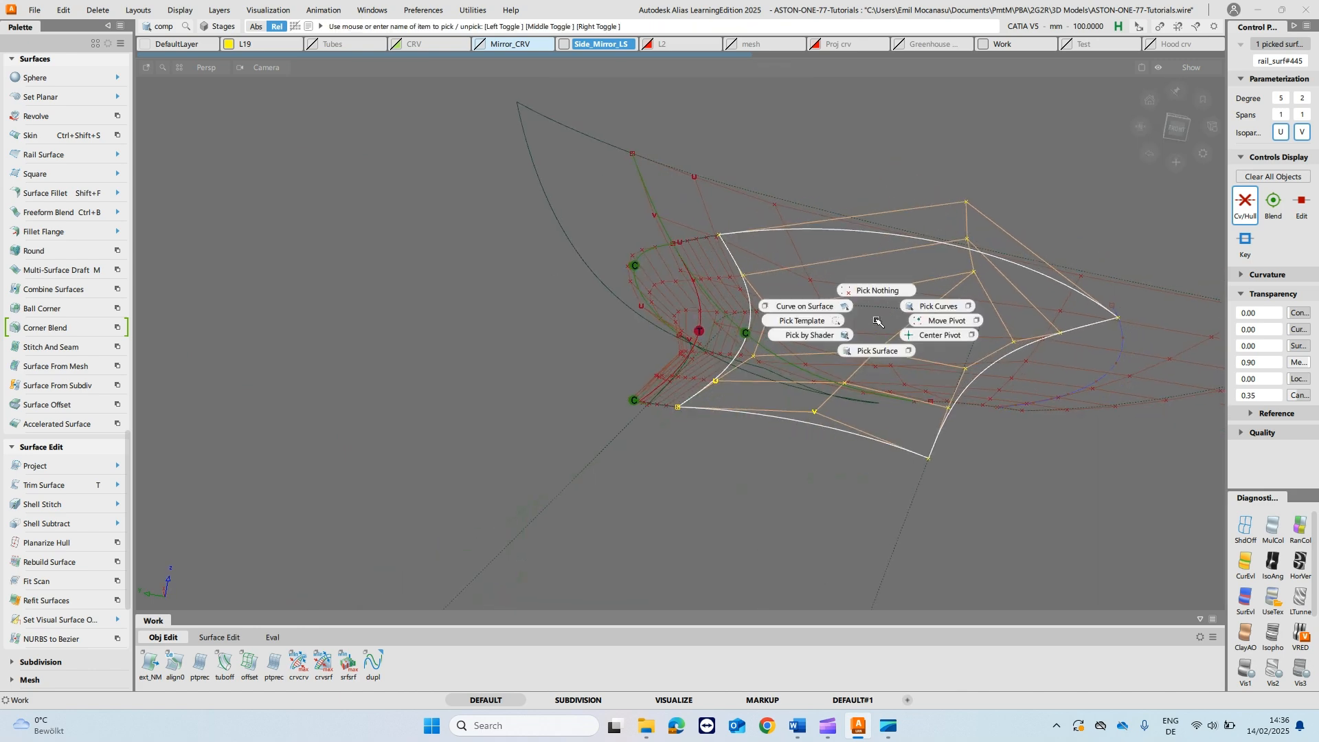
- Hide the CVs and hulls of all surfaces and show them only on the rail surface
ctrl+shift+drag(877, 320, 878, 290)
alt+shift+drag(940, 373, 931, 404)
alt+shift+drag(851, 440, 954, 382)
ctrl+shift+drag(1067, 282, 1064, 314)
click(1110, 316)
ctrl+shift+right_drag(1130, 313, 1065, 300)
click(867, 294)
ctrl+shift+right_drag(924, 309, 924, 341)
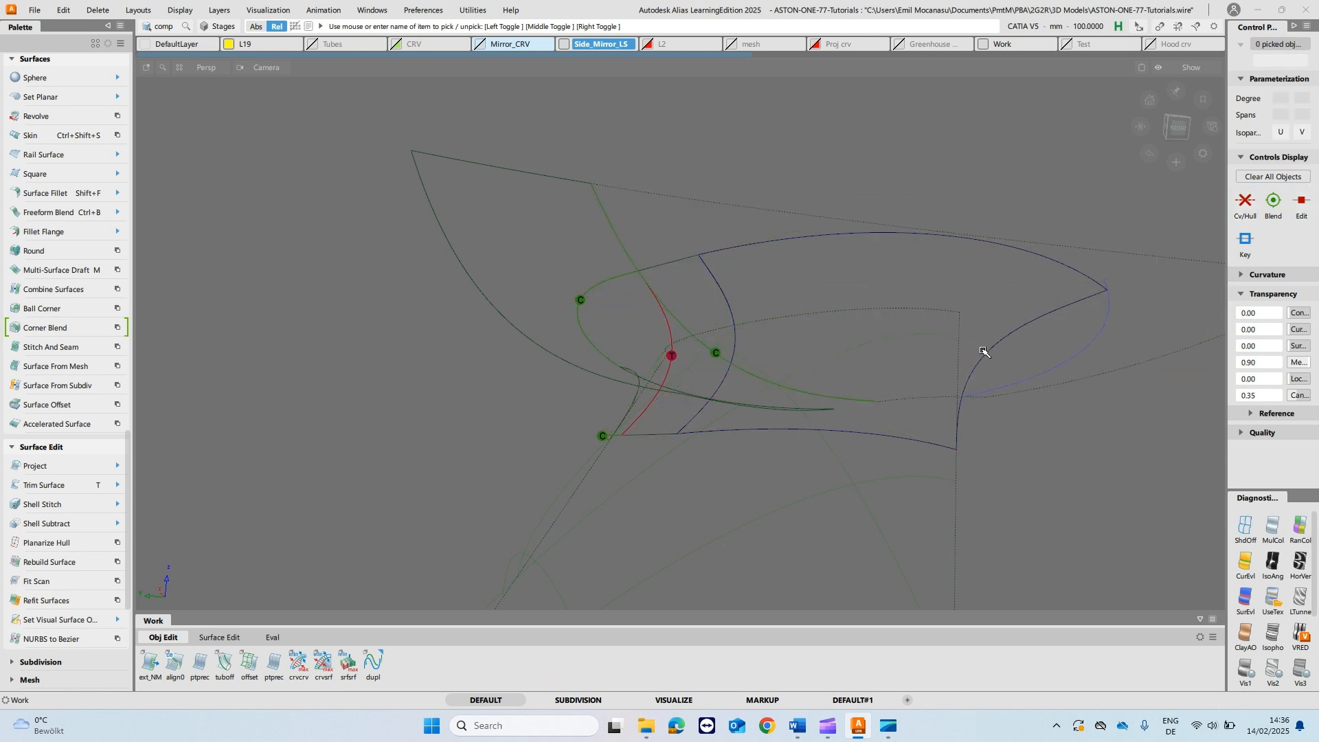
click(984, 352)
click(1246, 205)
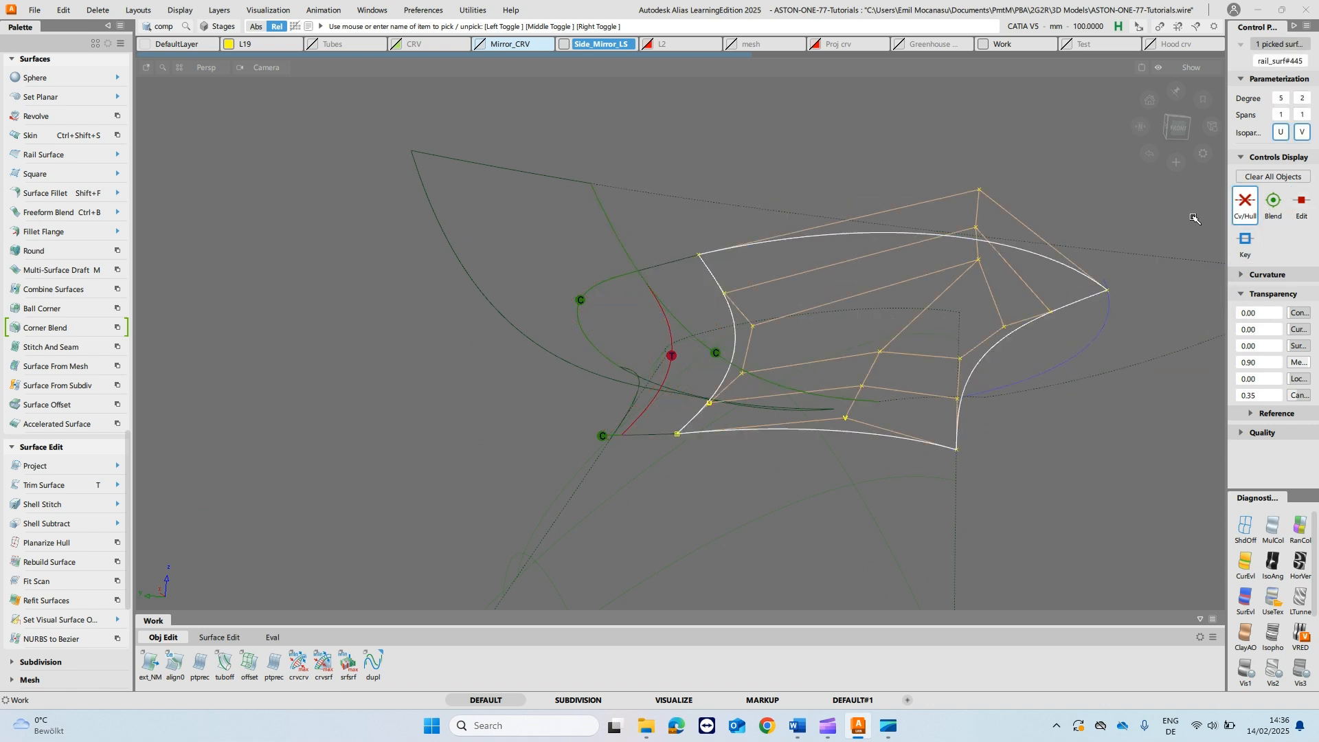
ctrl+shift+right_drag(834, 282, 859, 206)
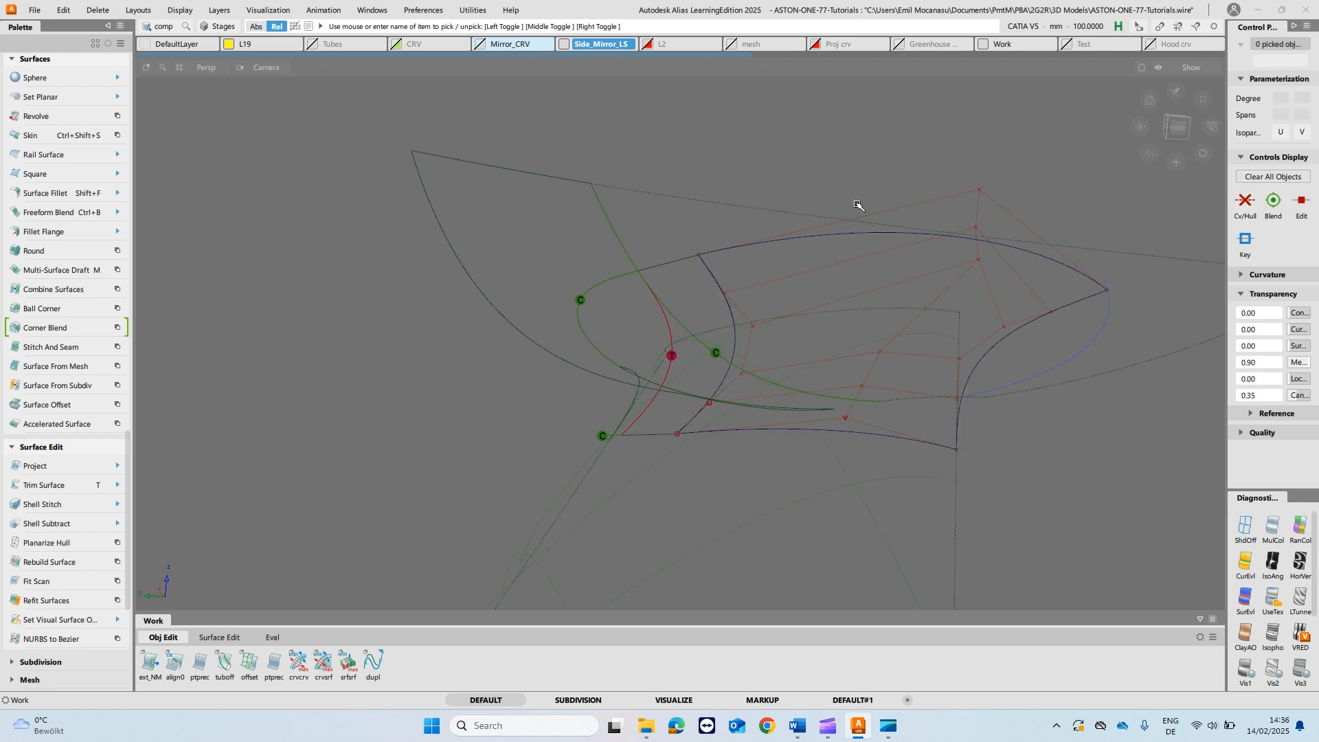
- Create a straight reference line between the upper and lower end CVs of the rail surface's middle hull
key(c)
ctrl+click(839, 440)
ctrl+click(996, 160)
mouse_move(1044, 315)
alt+shift+mouse_down()
mouse_move(1028, 315)
mouse_move(1064, 321)
alt+shift+mouse_up()
ctrl+shift+drag(896, 248, 990, 207)
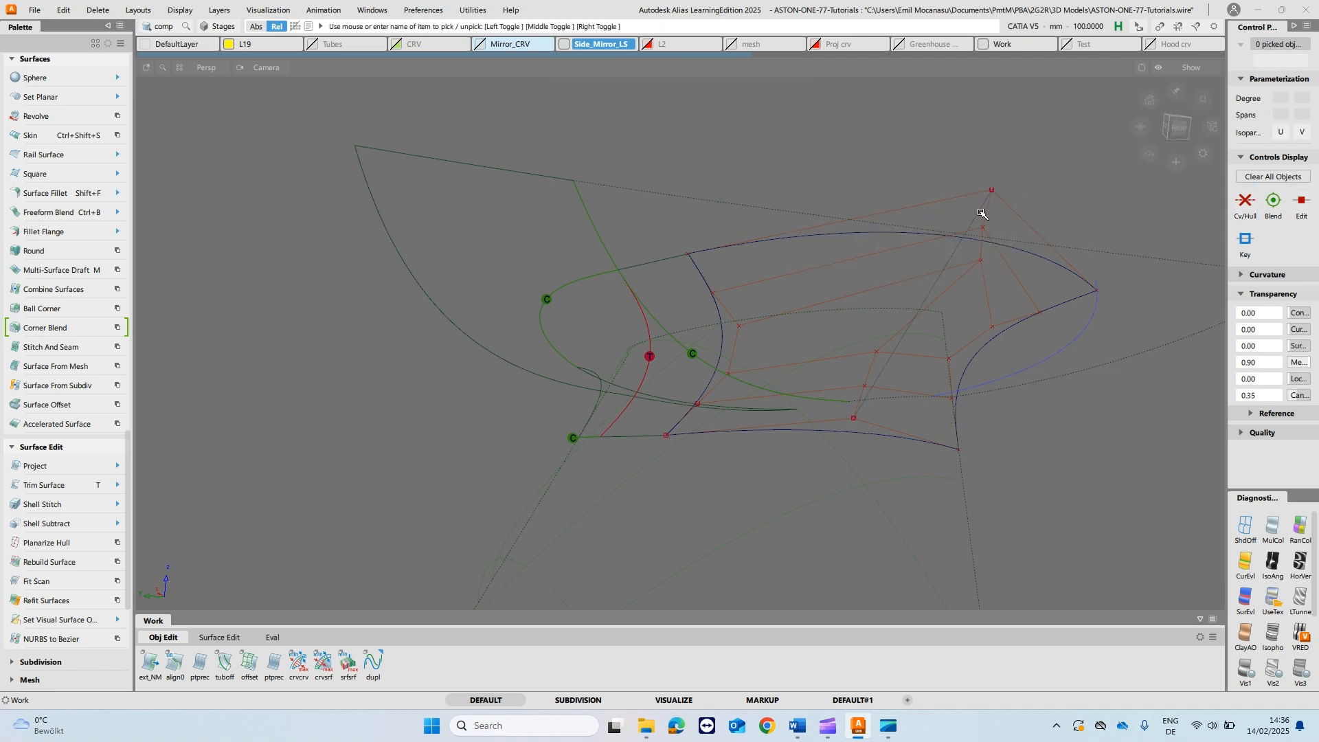
- Planarize the rail surface's middle hull from a view lined up with the reference line
click(48, 543)
click(941, 305)
mouse_move(1027, 316)
alt+shift+mouse_down()
mouse_move(960, 329)
mouse_move(1021, 341)
alt+shift+mouse_up()
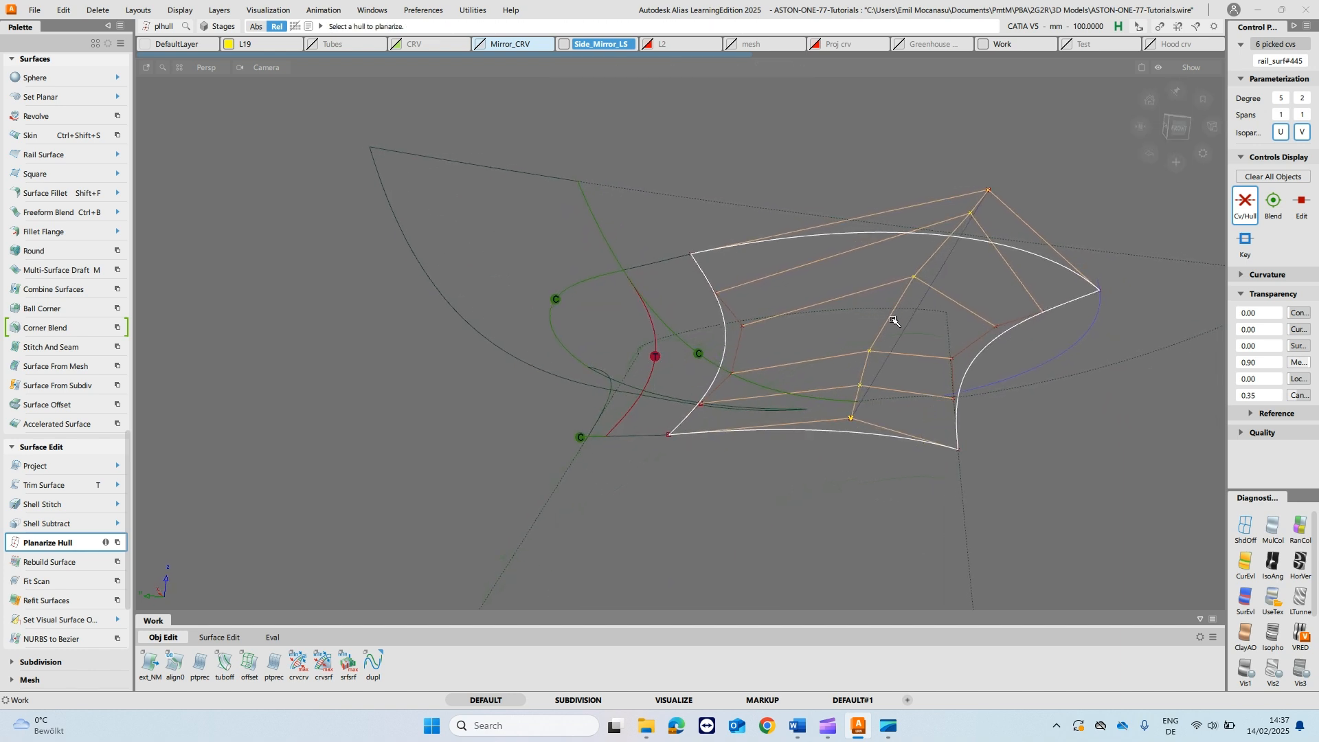
ctrl+shift+drag(891, 307, 914, 246)
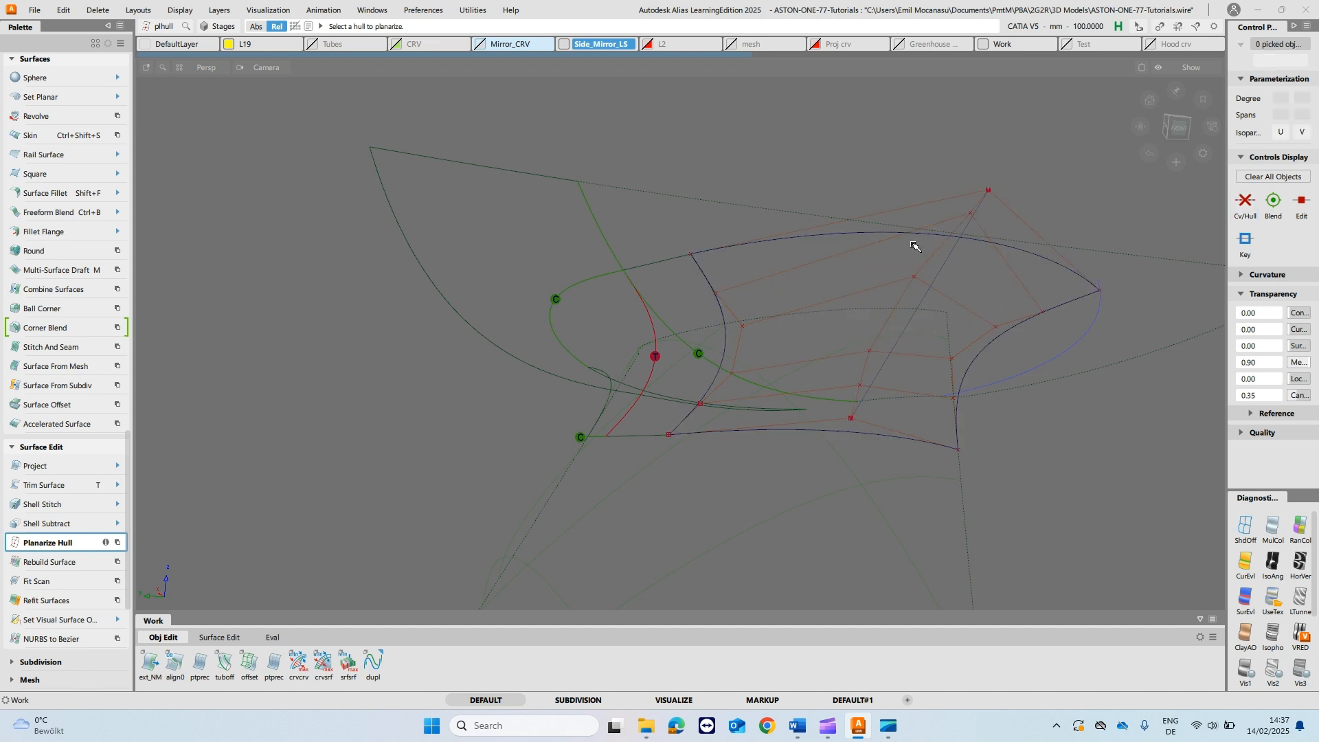
- Set Planarize Hull's Project Vector to Closest boundary and apply it to the rail surface's middle hull
double_click(77, 554)
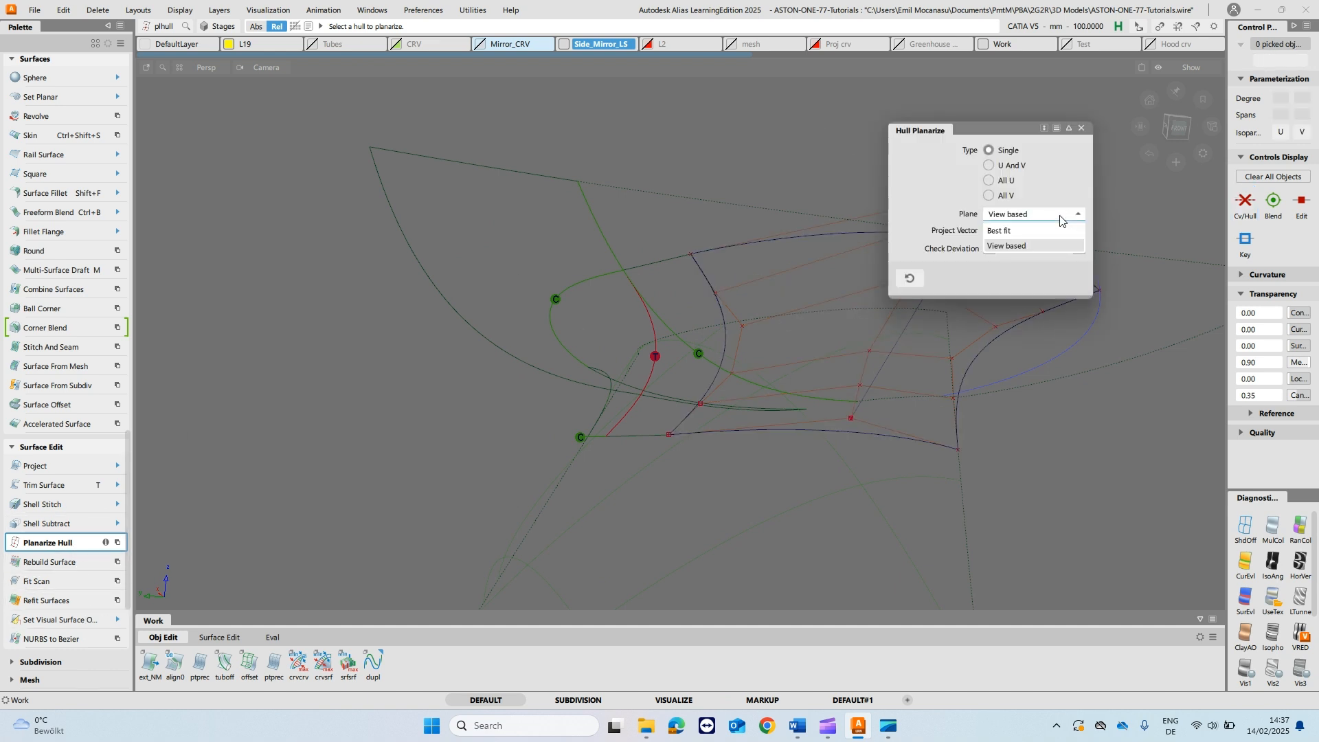
click(1054, 232)
click(1053, 232)
click(1054, 231)
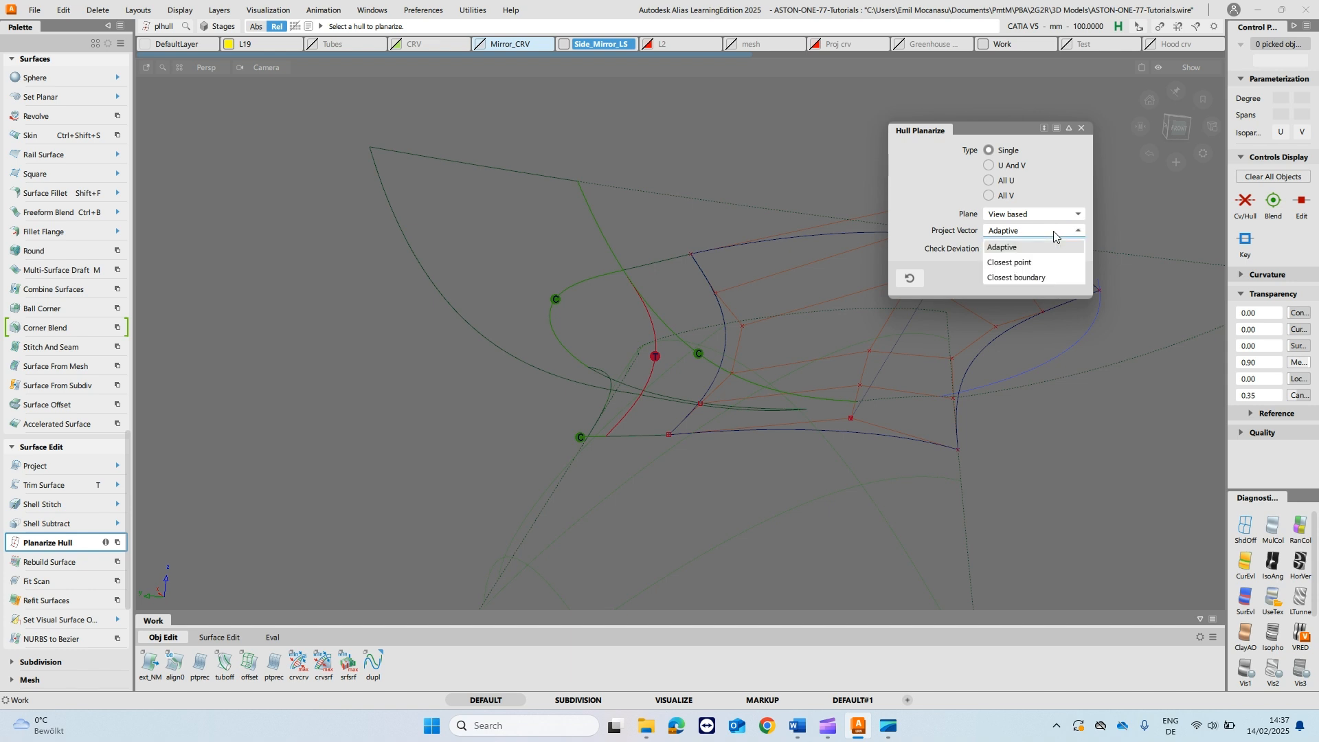
click(1049, 278)
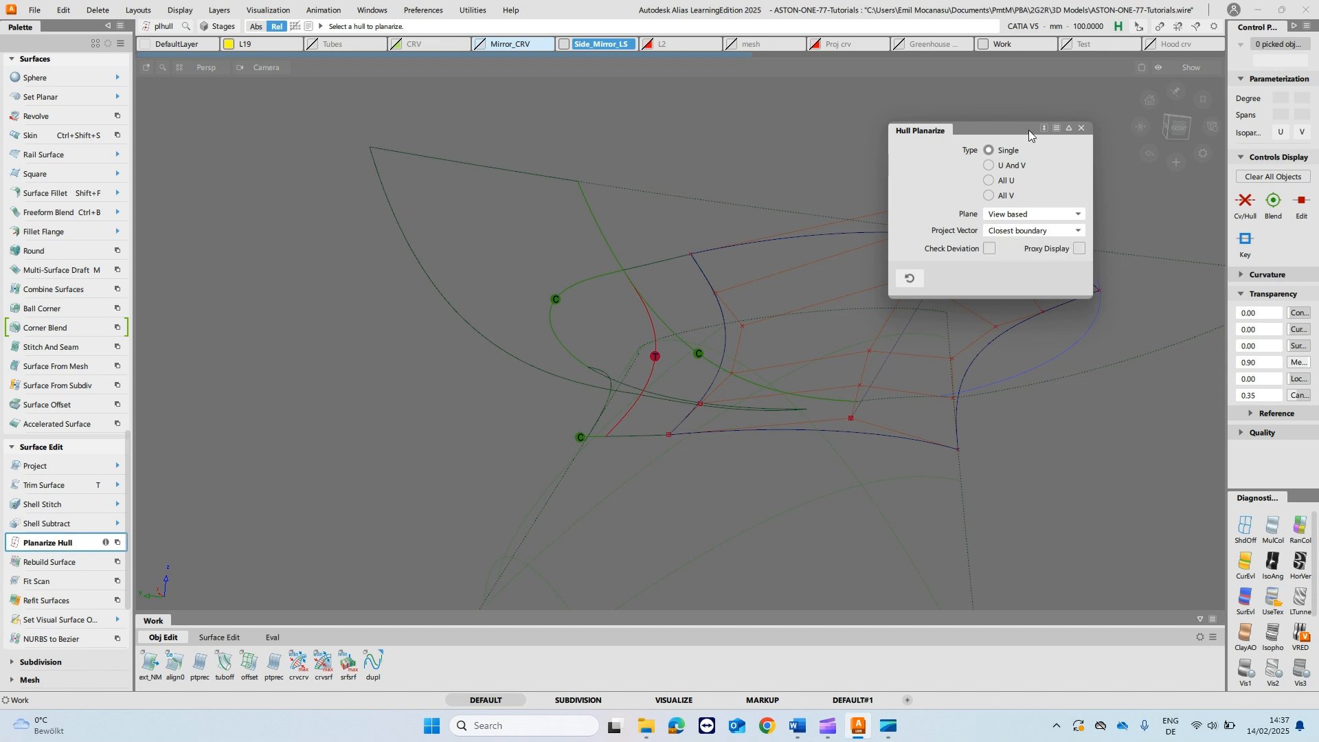
drag(1032, 136, 537, 205)
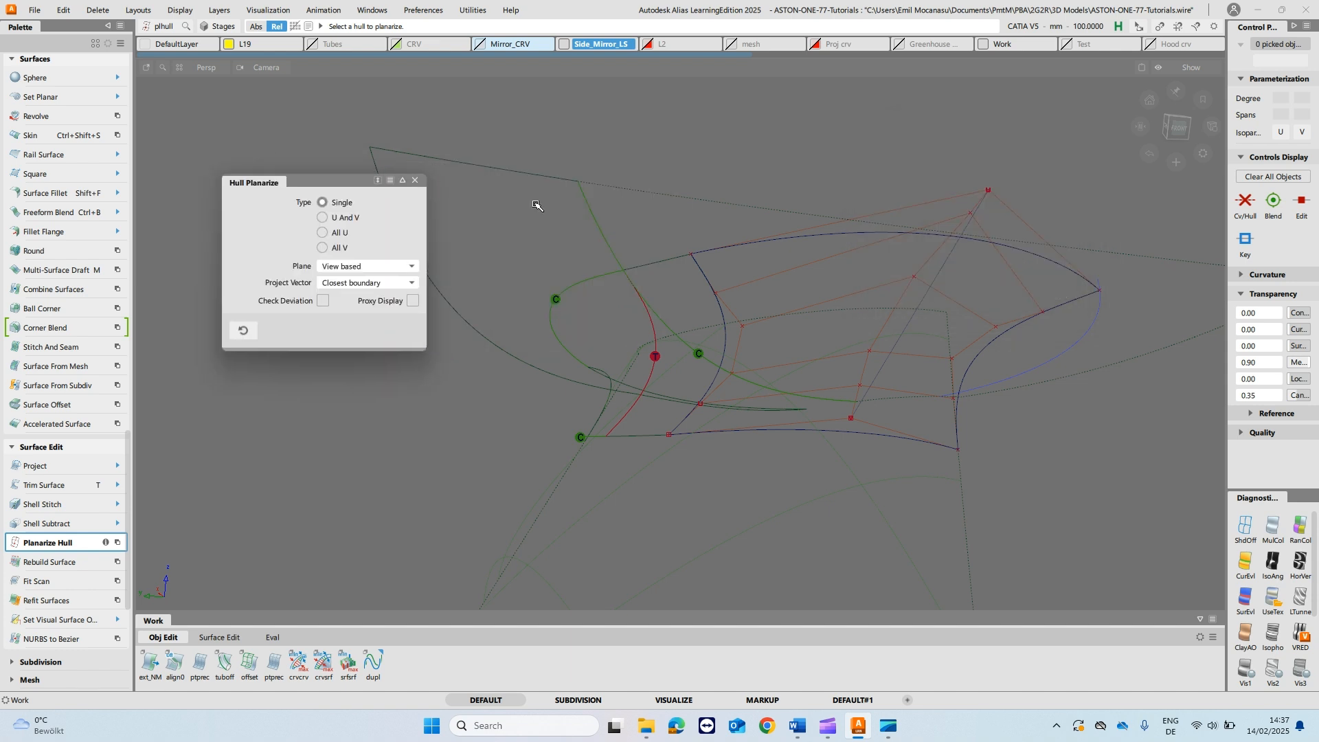
click(903, 296)
click(646, 220)
click(337, 220)
scroll(343, 220, down, 1)
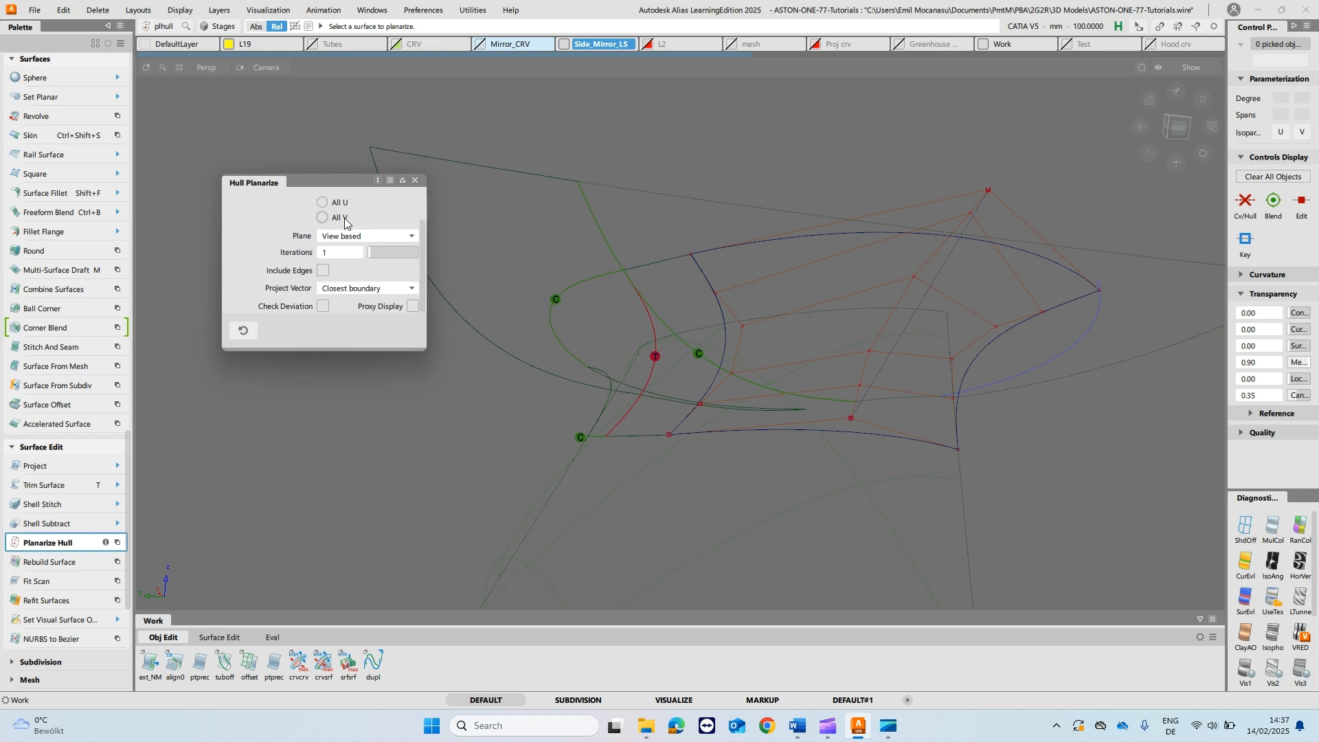
scroll(350, 234, up, 1)
click(346, 204)
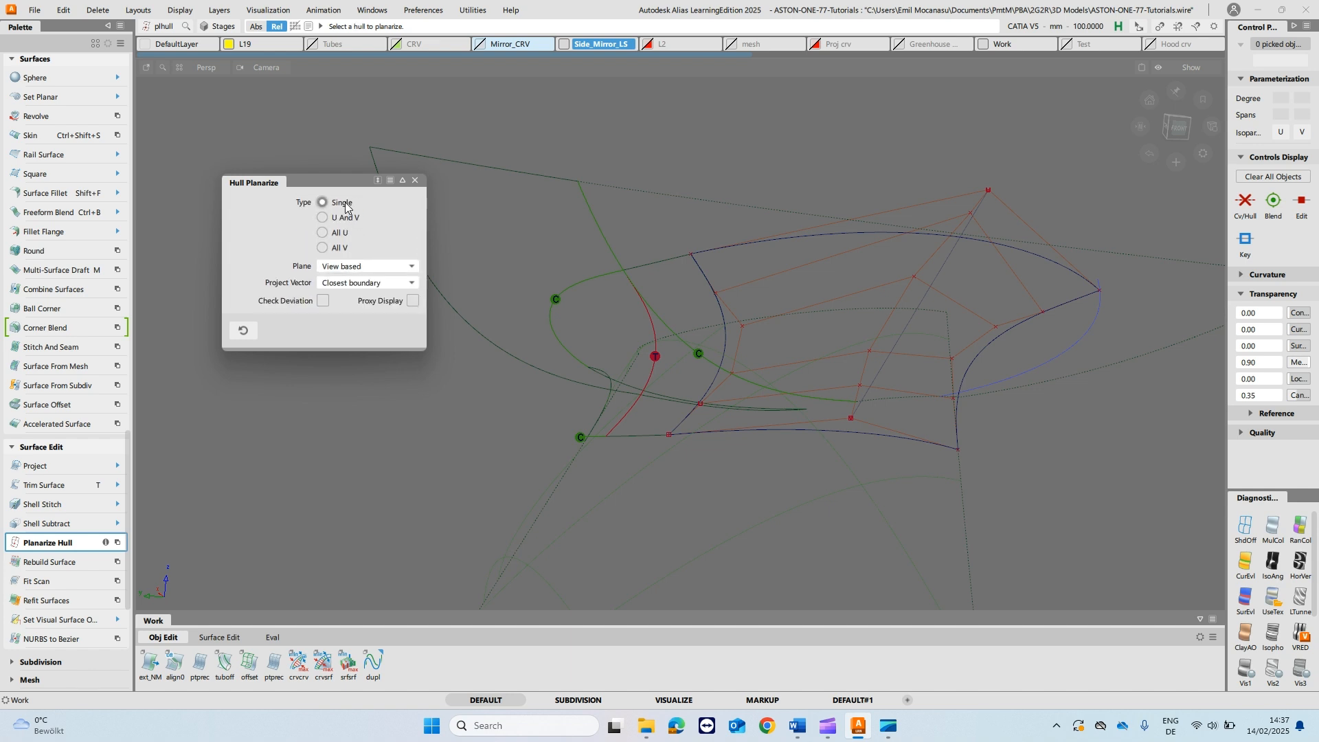
- Planarize the rail surface's middle hull again as a single hull, changing the Project Vector to Closest point
click(902, 300)
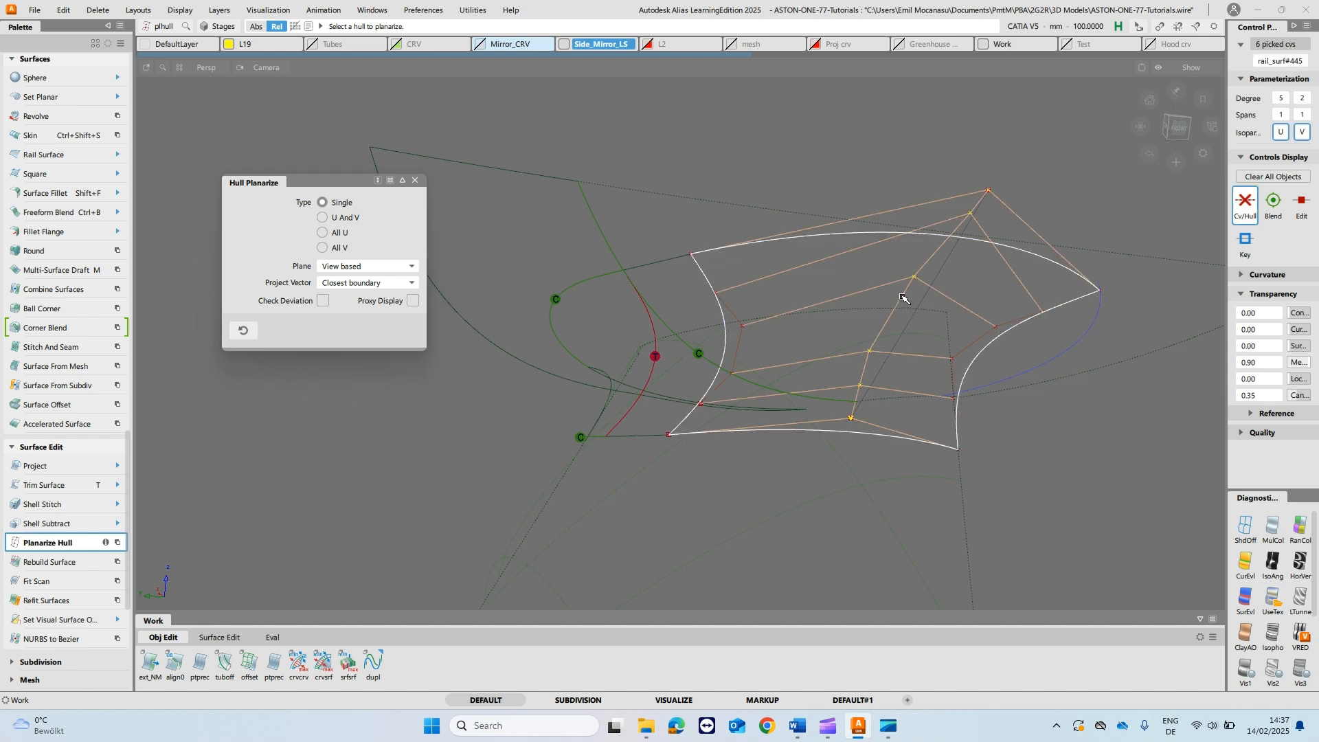
ctrl+shift+drag(396, 244, 385, 225)
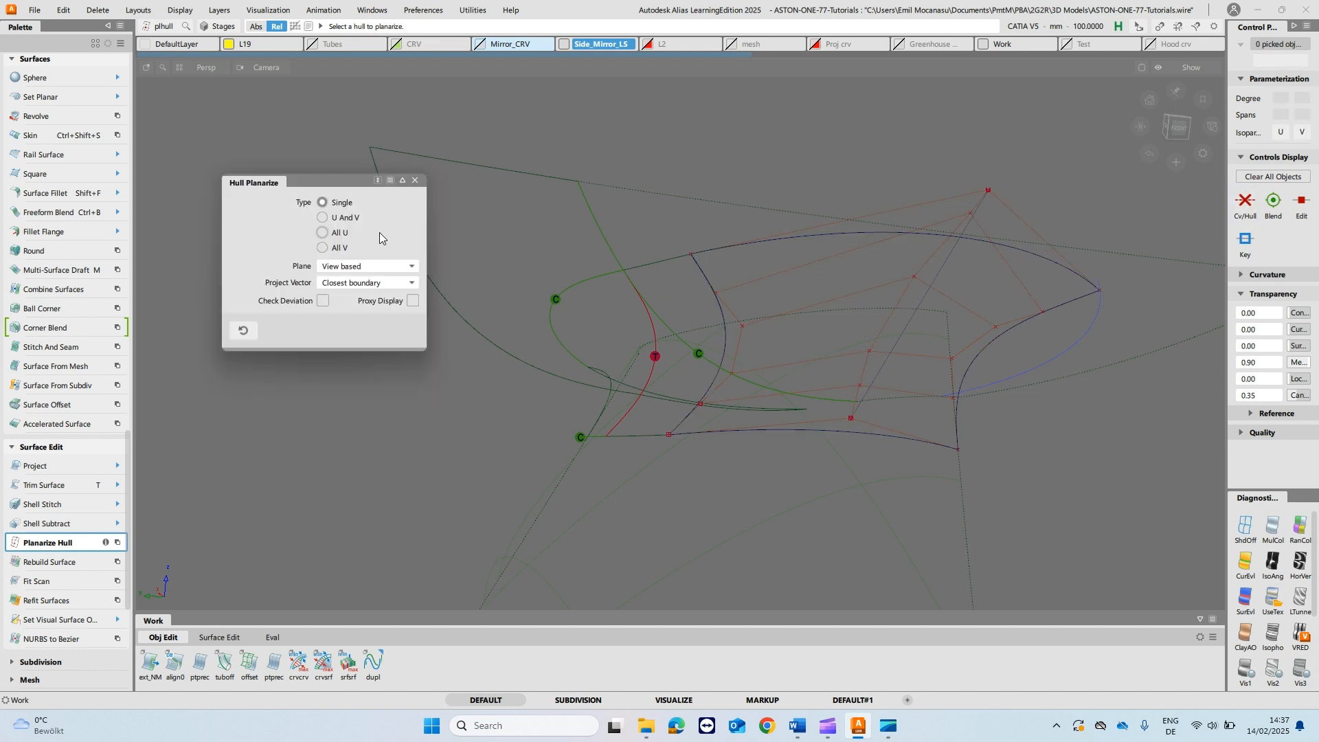
click(371, 281)
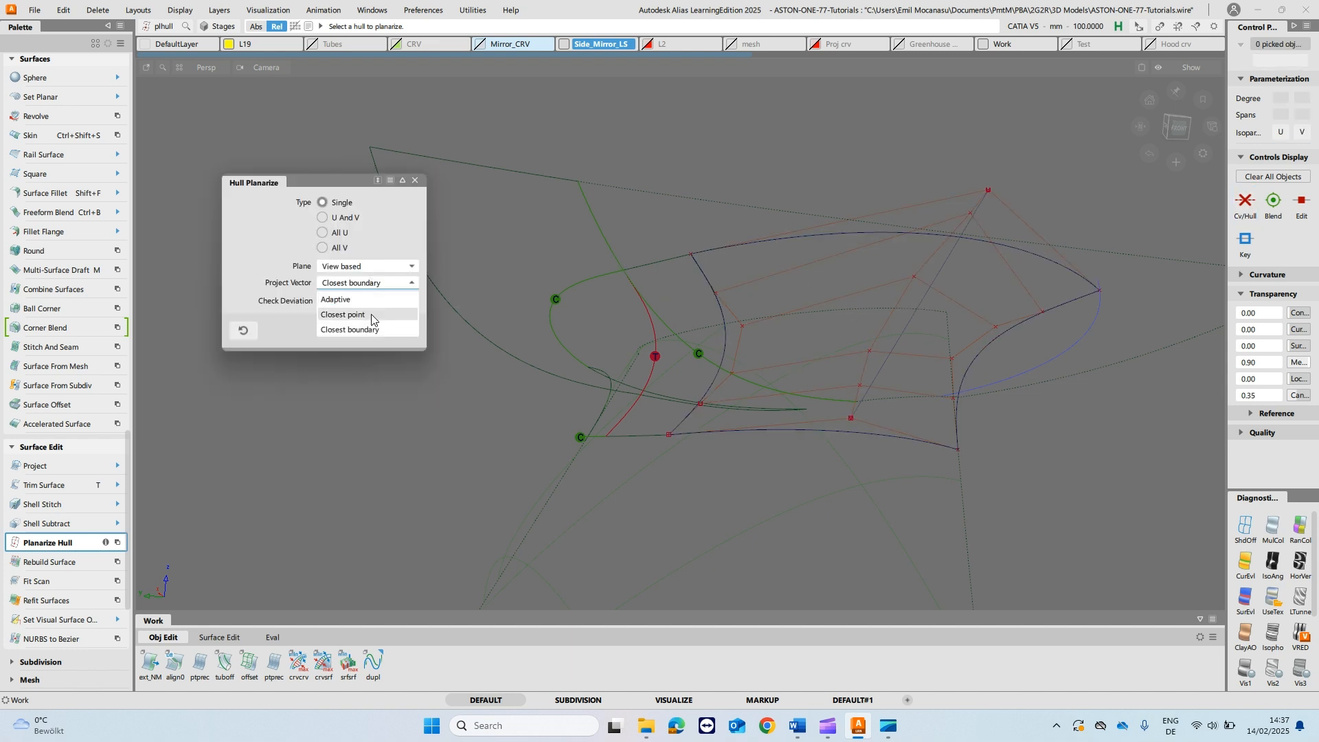
click(372, 316)
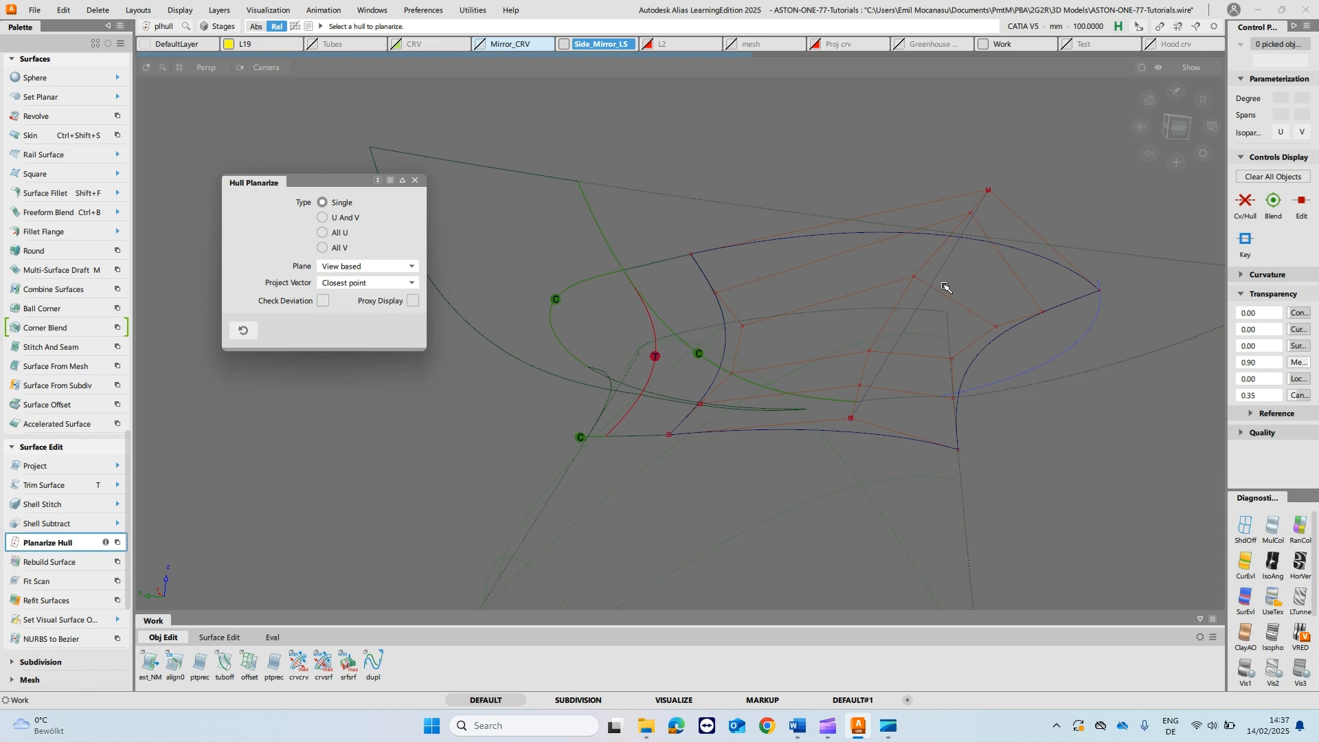
click(890, 329)
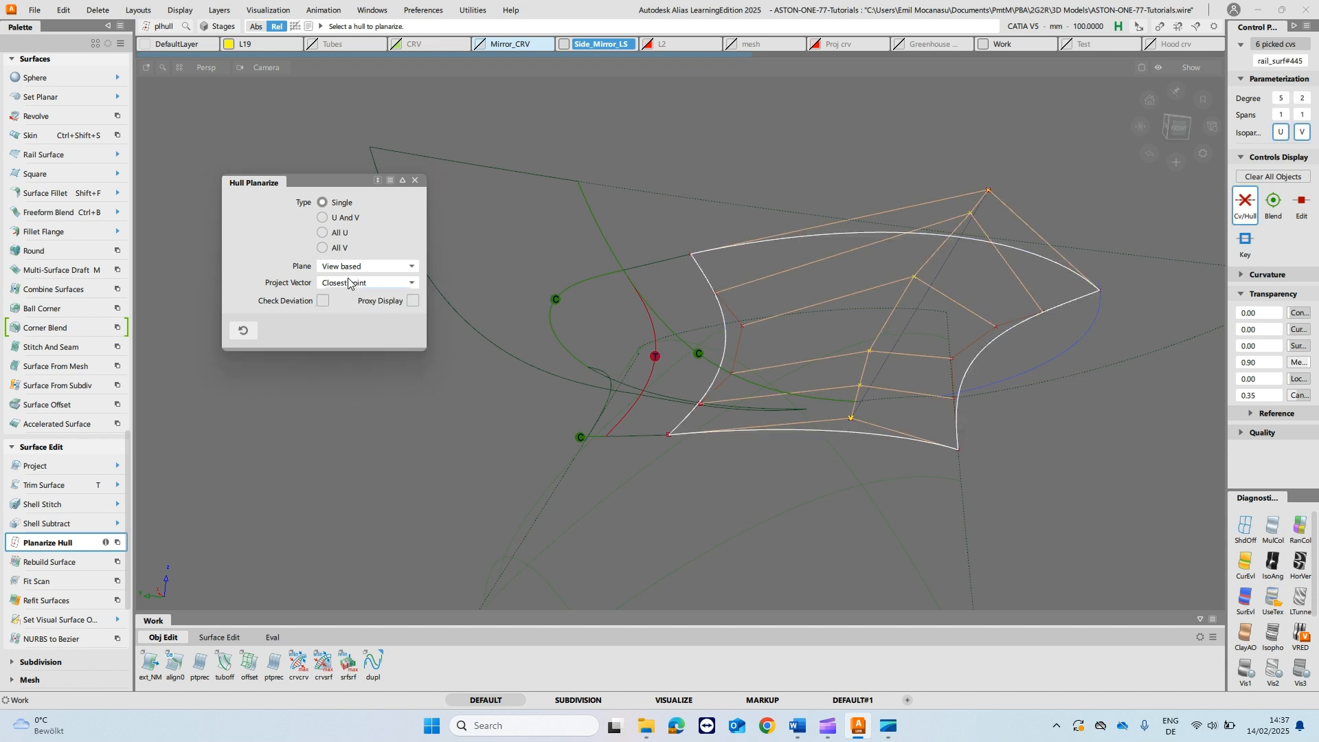
- Try a different Plane option on the rail surface's middle hull and return Planarize Hull to View based
click(666, 275)
click(382, 266)
click(375, 288)
click(887, 320)
click(382, 267)
click(361, 297)
click(415, 180)
alt+shift+drag(882, 219, 987, 308)
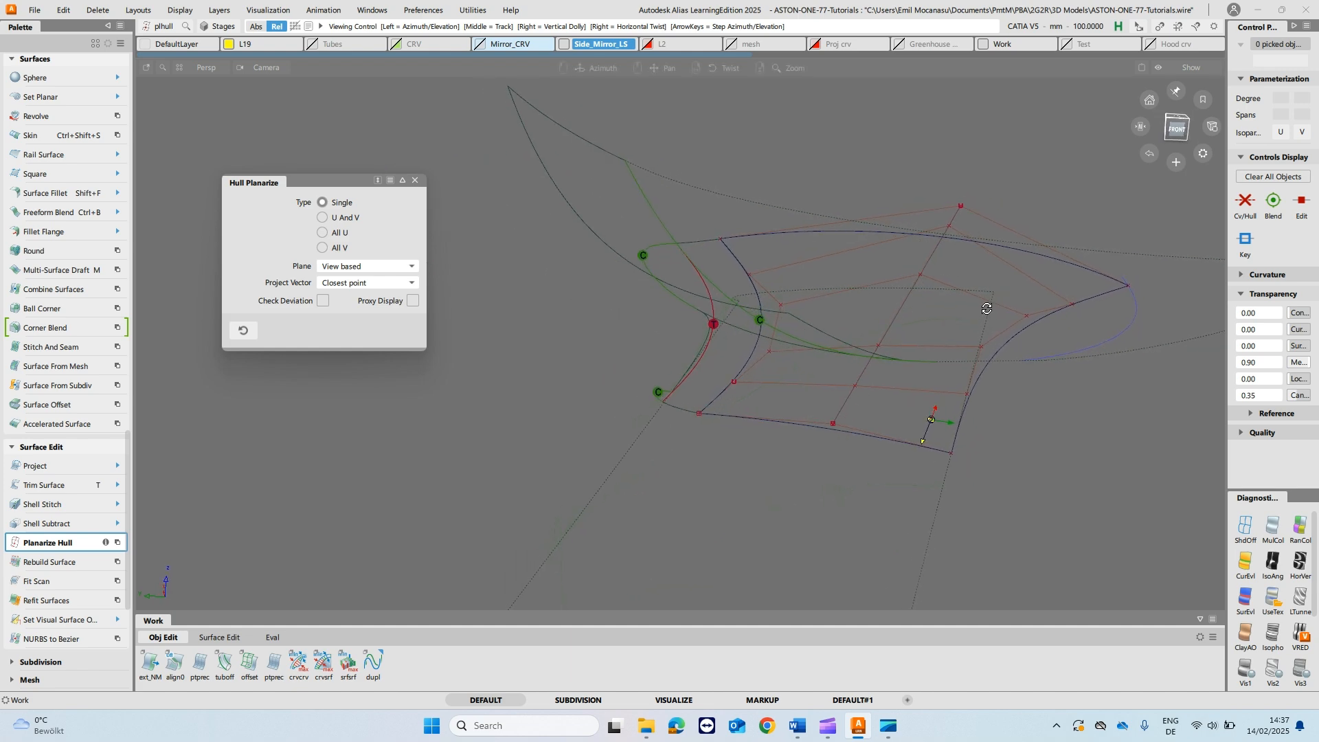
click(416, 180)
- Set the rail surface's V degree to 5
ctrl+shift+drag(877, 314, 892, 278)
alt+shift+drag(1195, 377, 823, 392)
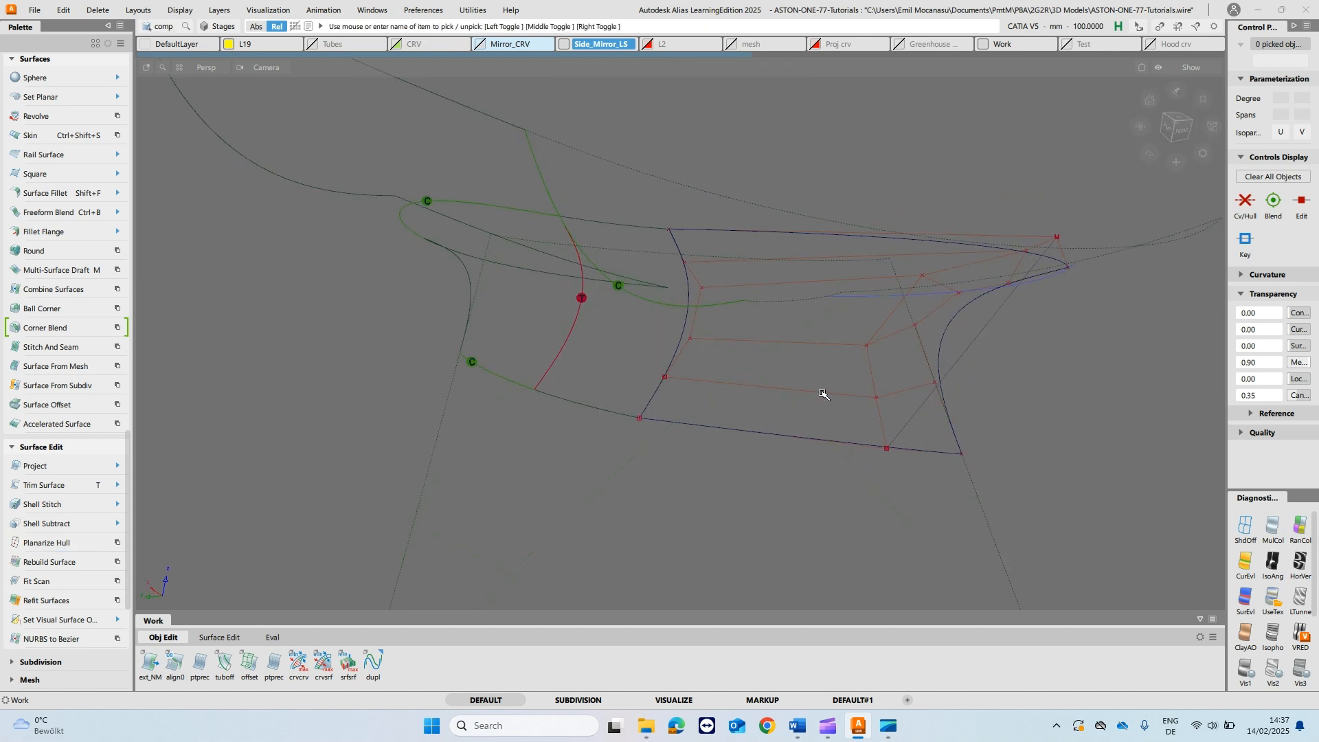
click(823, 392)
click(1279, 99)
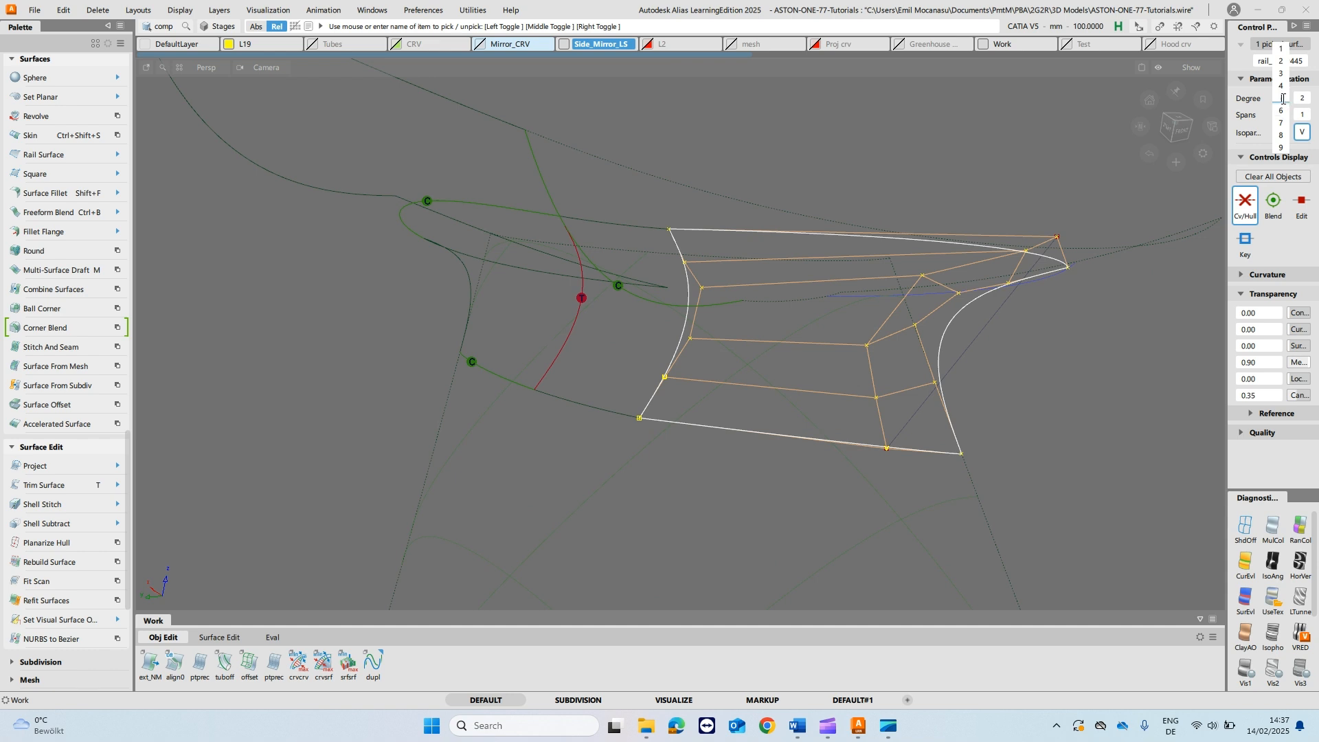
click(1252, 157)
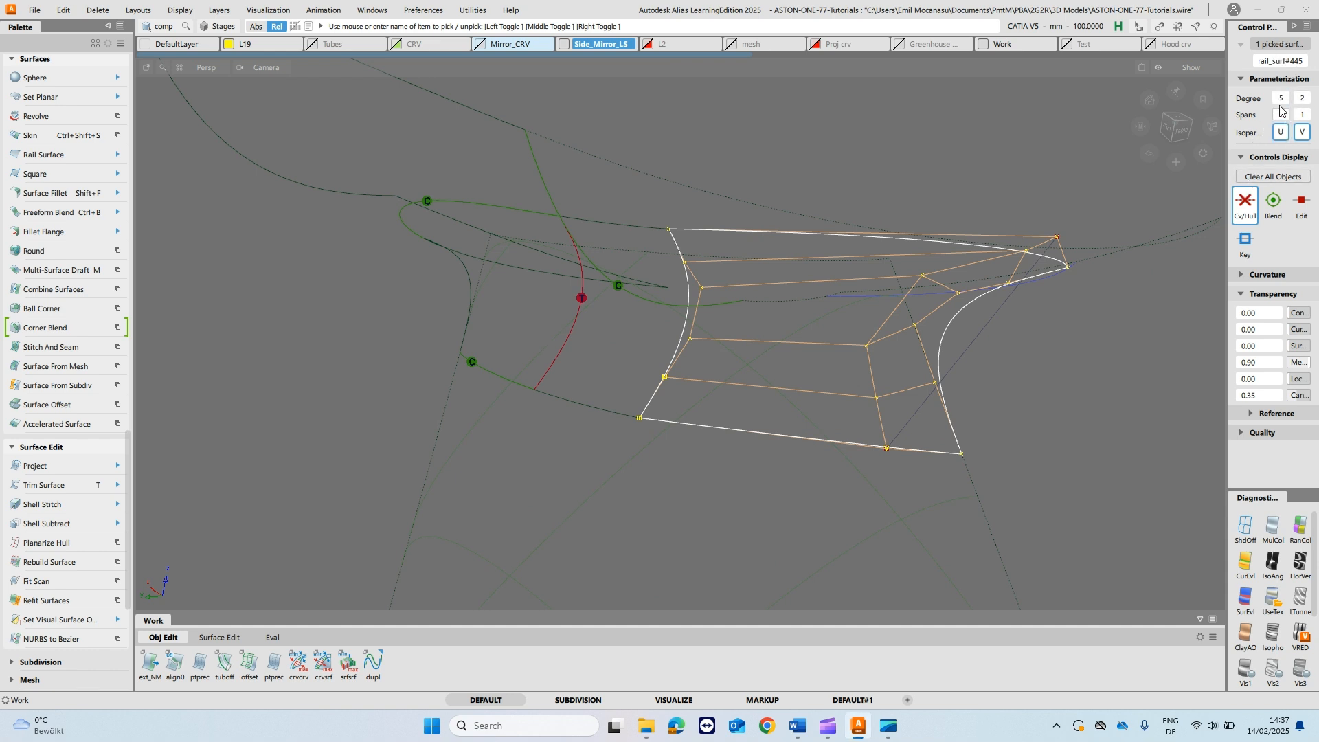
click(1302, 98)
click(1302, 135)
- Align the rail surface's boundary to the adjoining fillet piece and set both the Start and End conditions to Edge
ctrl+shift+drag(902, 345, 904, 318)
alt+shift+drag(901, 385, 700, 403)
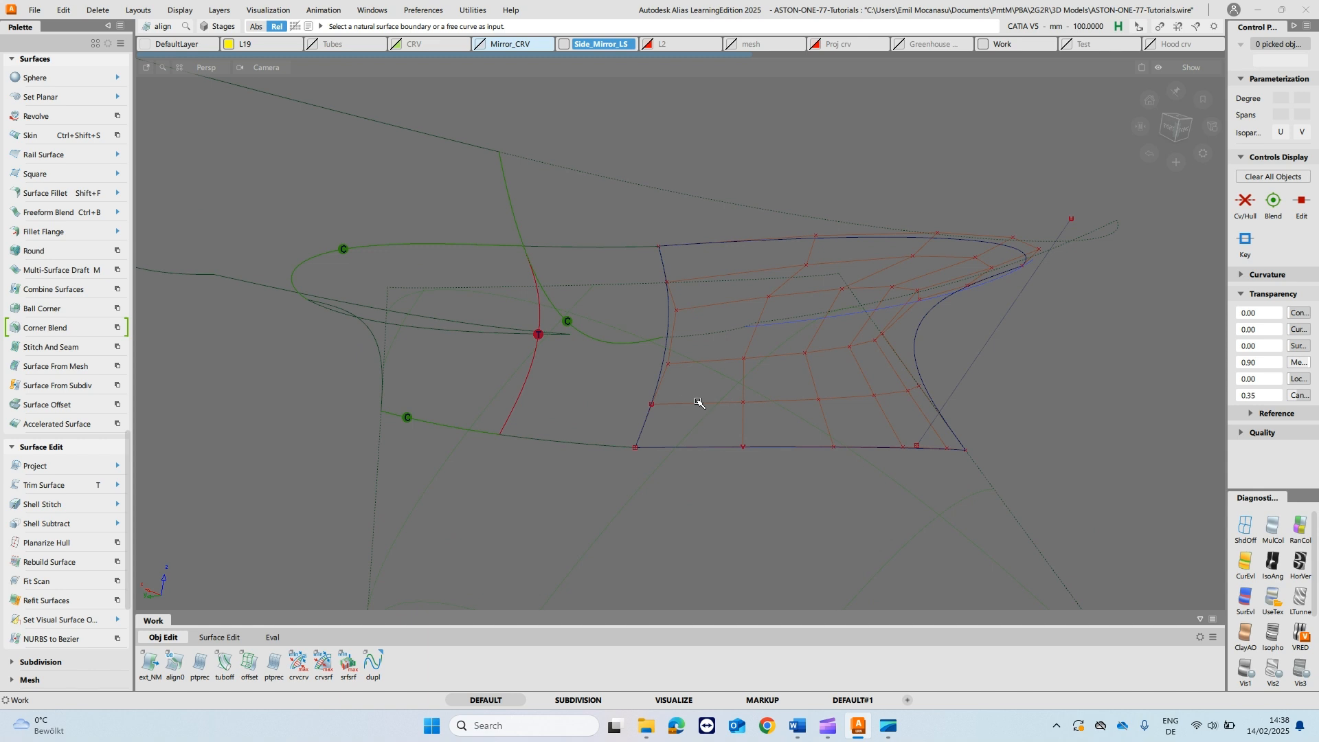
click(661, 390)
click(716, 415)
click(656, 391)
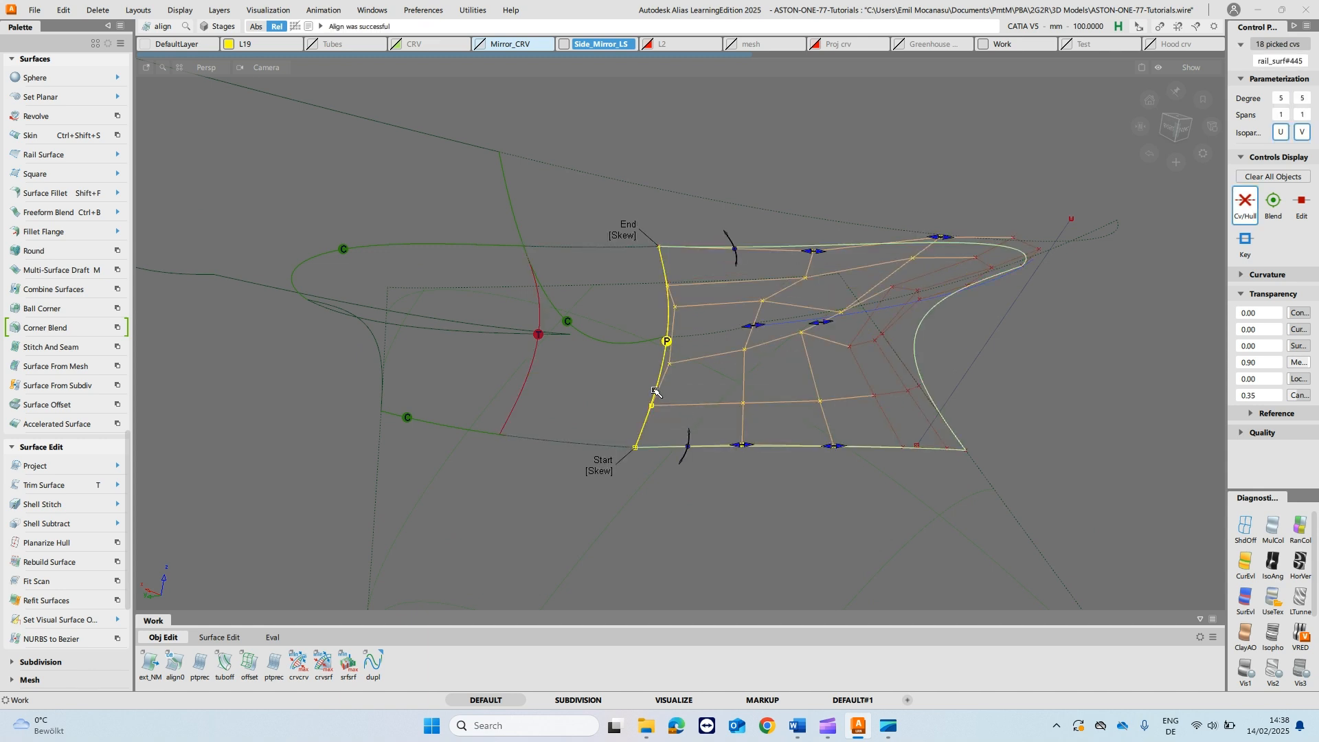
click(596, 474)
click(635, 240)
- Template the two-span rail surface that overlaps the aligned one
alt+shift+drag(842, 281, 910, 363)
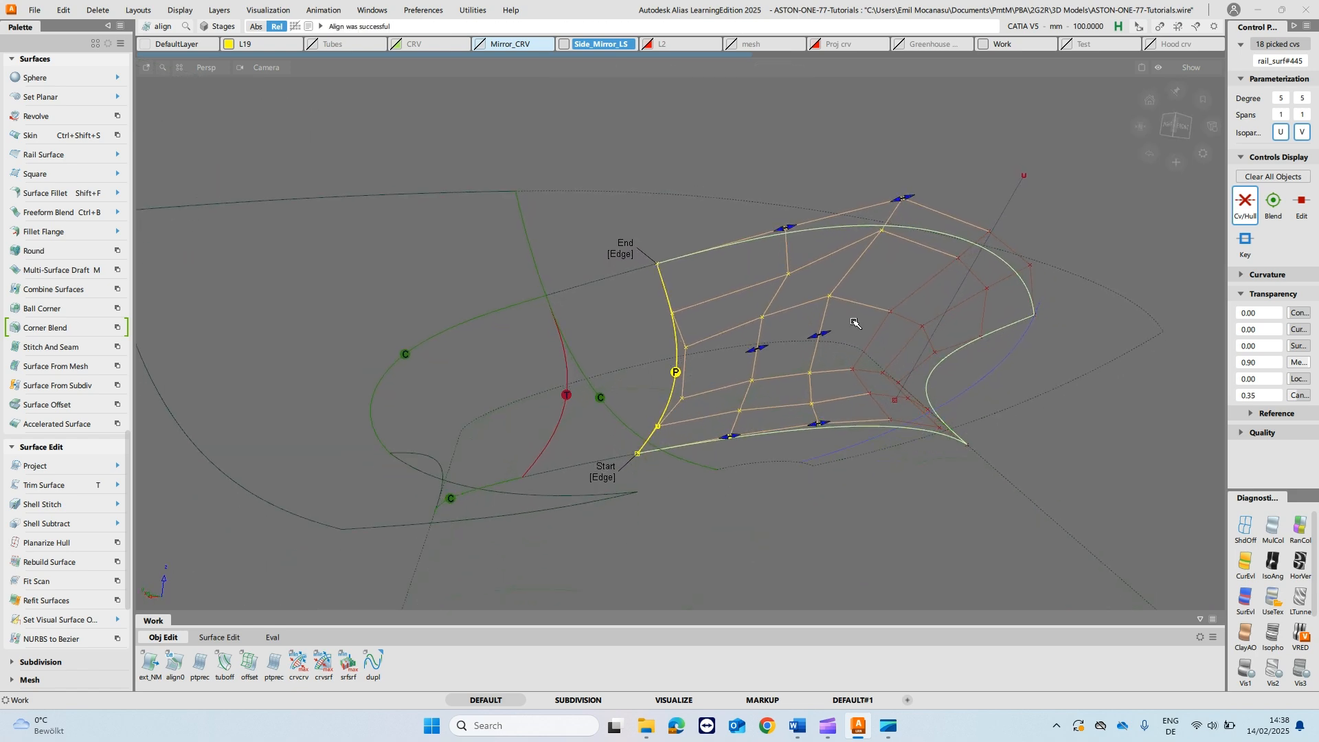
ctrl+shift+drag(856, 322, 914, 243)
ctrl+shift+drag(817, 221, 844, 249)
alt+shift+drag(992, 307, 974, 286)
ctrl+shift+drag(954, 230, 945, 162)
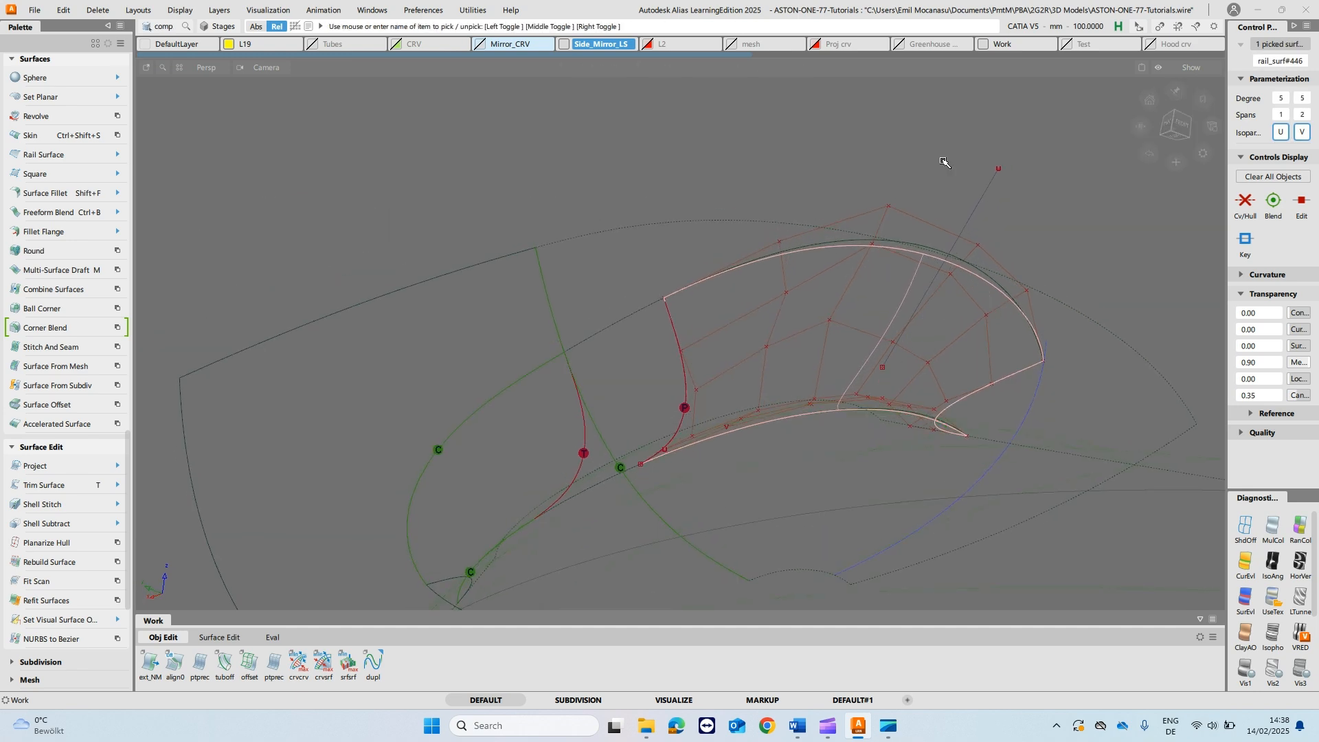
alt+shift+right_drag(906, 275, 934, 286)
ctrl+shift+drag(871, 233, 812, 236)
click(932, 259)
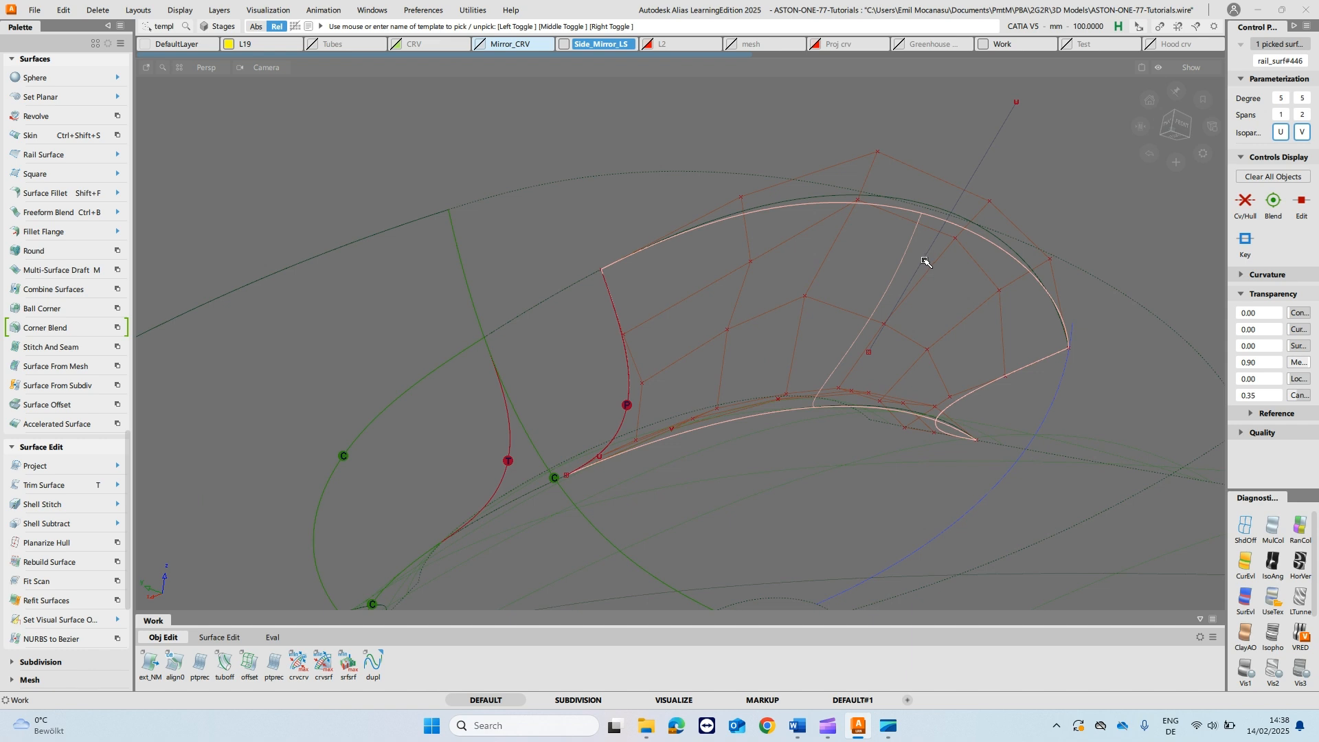
click(868, 264)
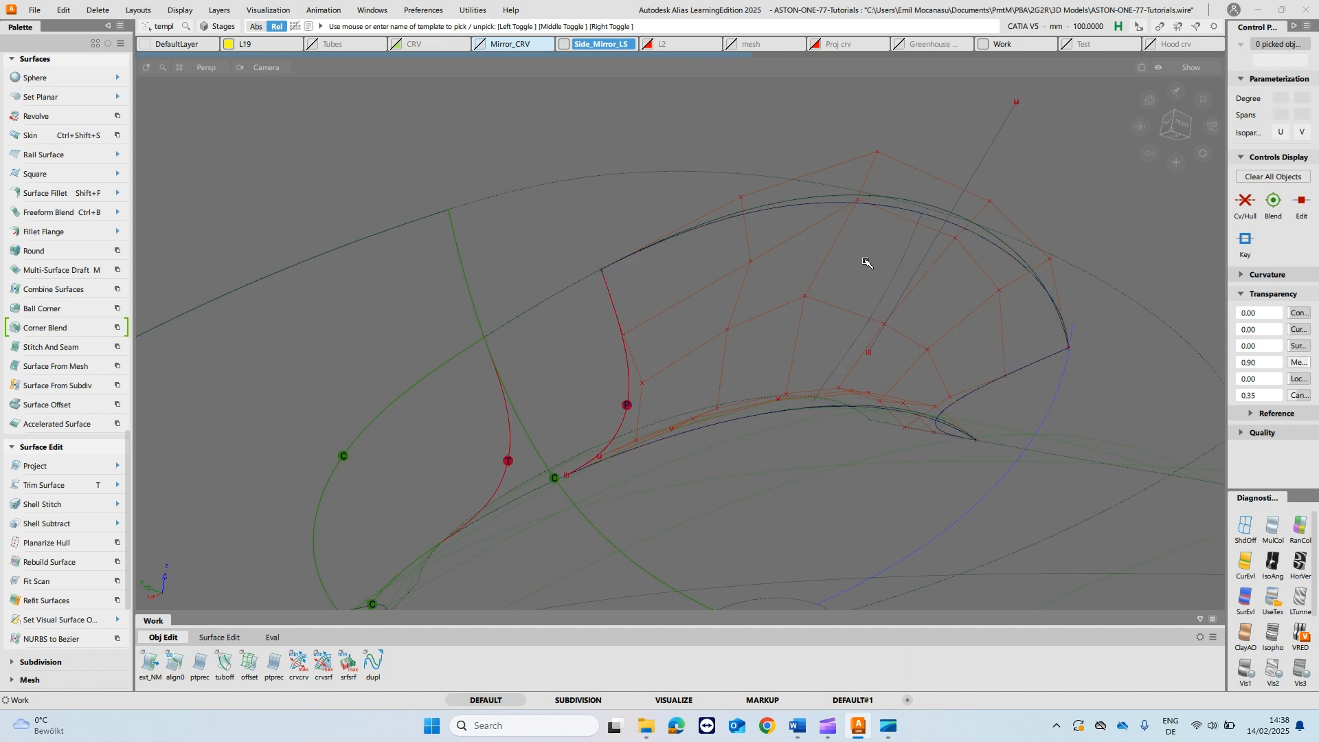
- Edit the rail surface's alignment: enable Blending, set Position Influence to 1.0 and Extra CV Rows to 2
key(q)
click(870, 175)
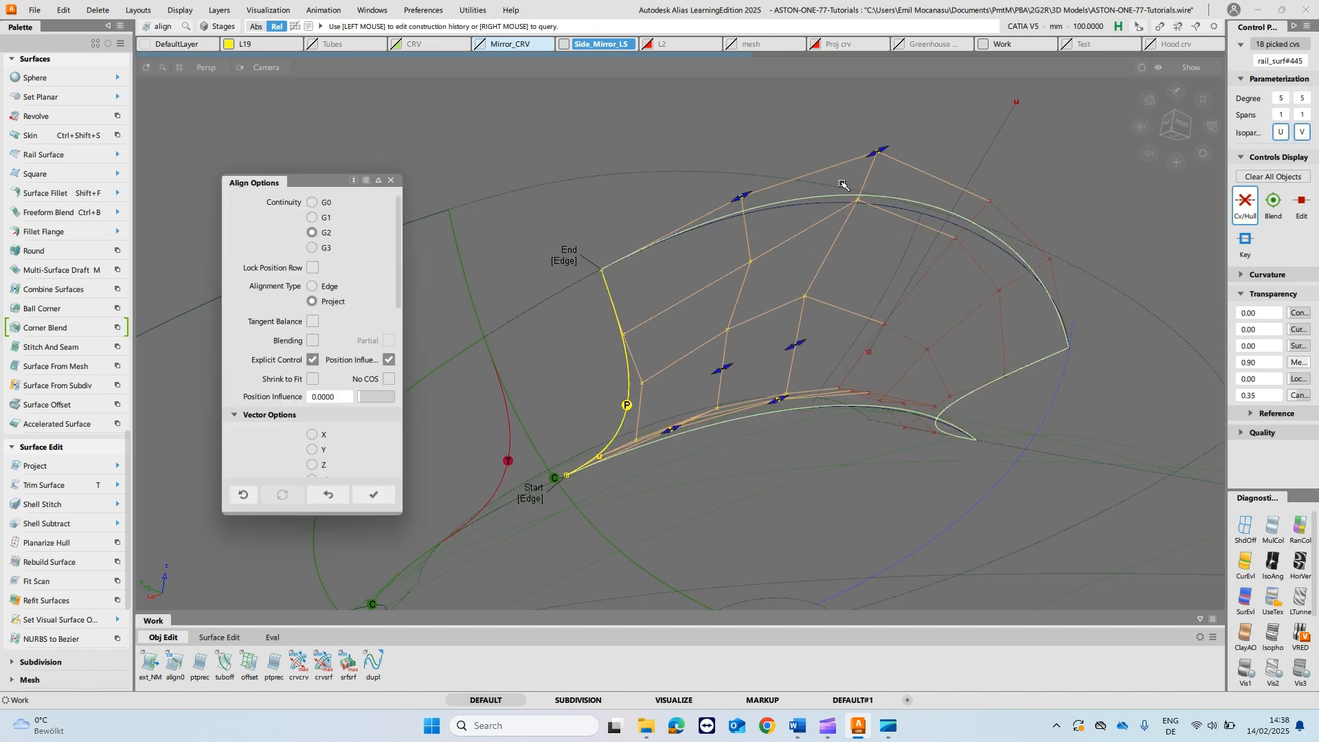
click(314, 340)
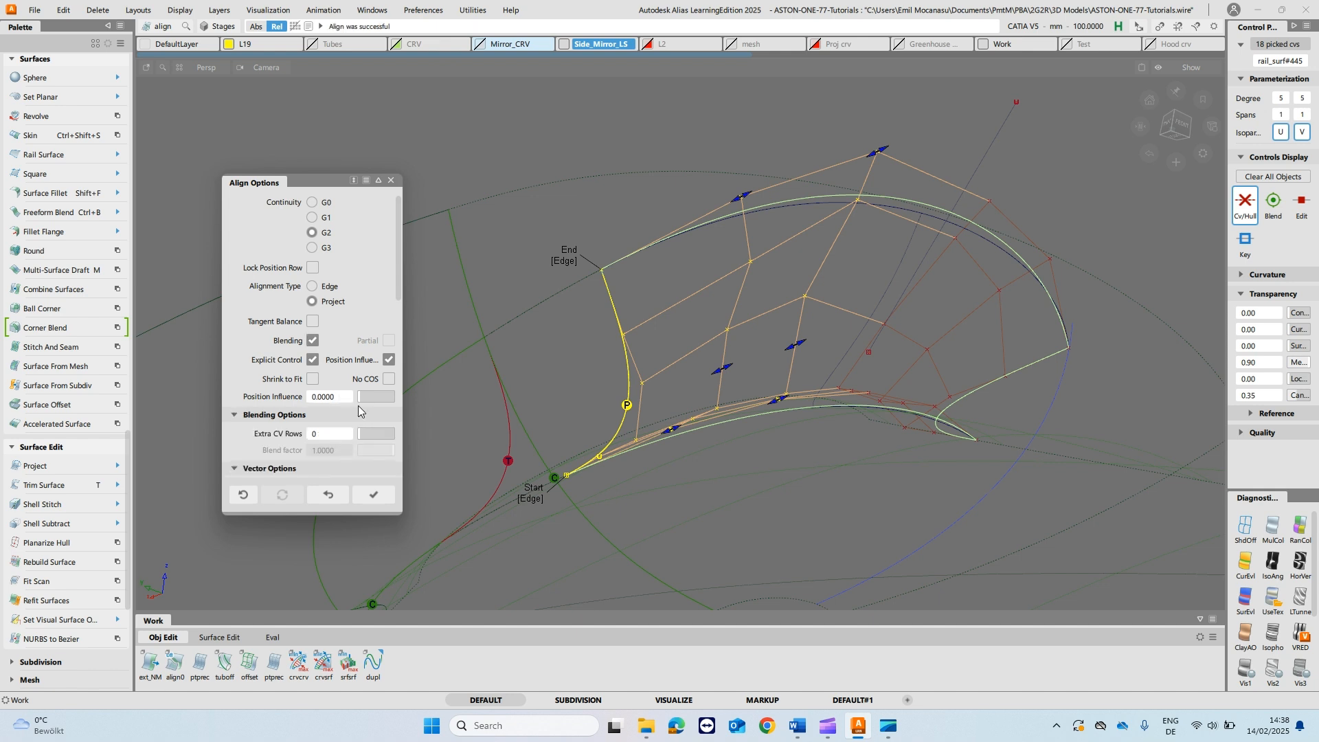
drag(360, 400, 518, 417)
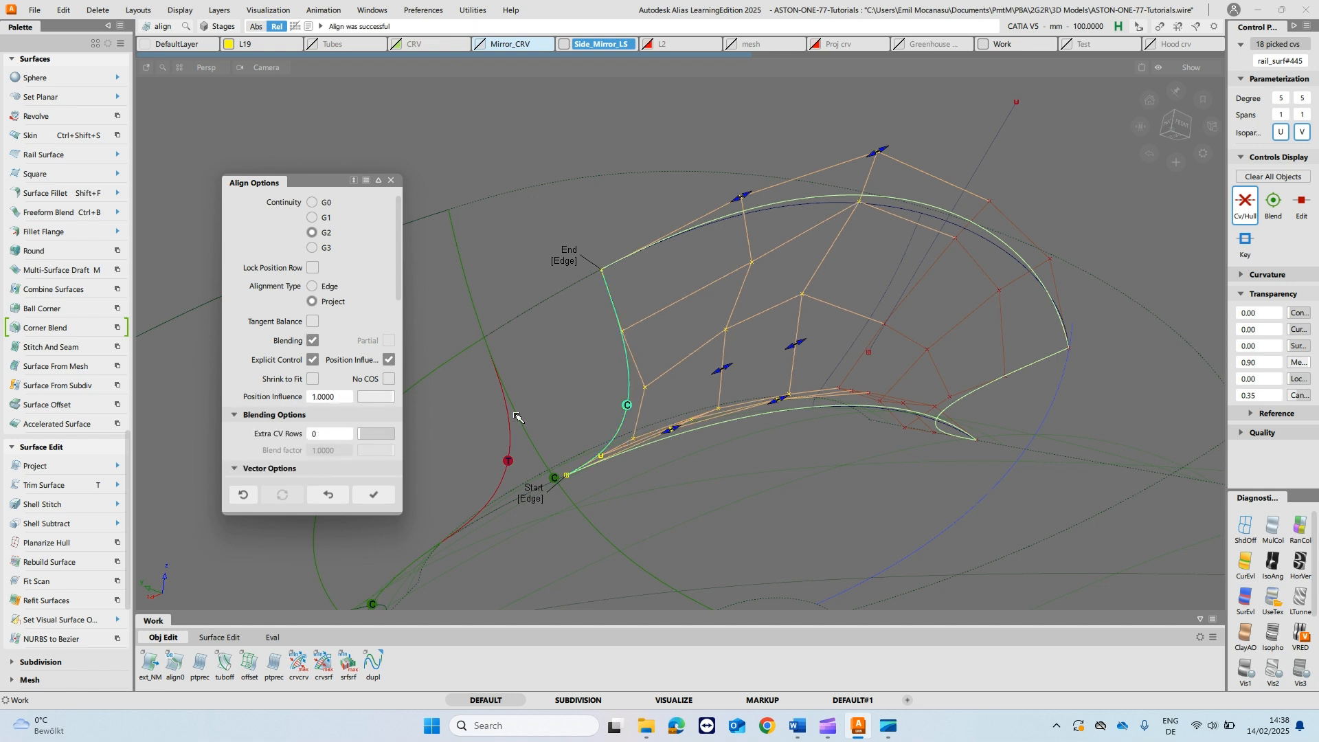
click(367, 435)
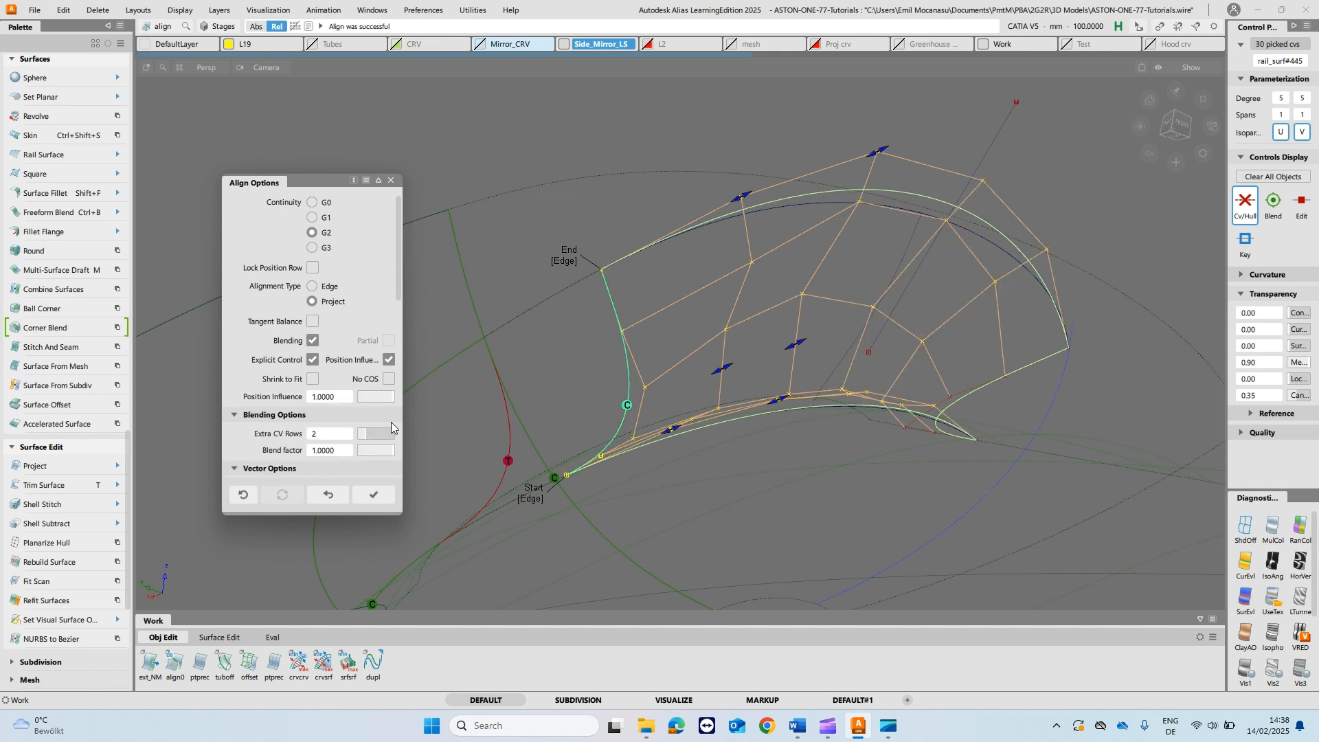
- Adjust the alignment's middle tangent and curvature handles, bringing the tangent scalar to about 0.71
drag(732, 370, 717, 370)
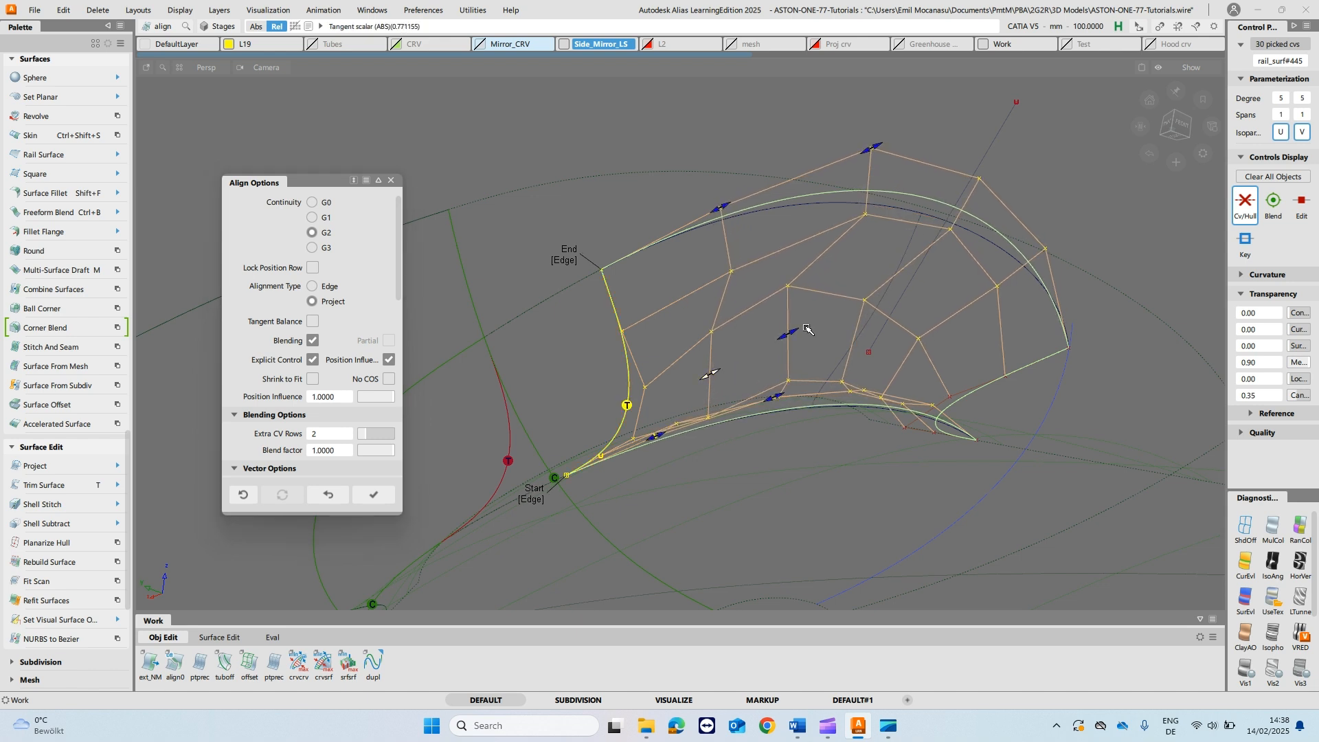
mouse_move(795, 335)
mouse_down()
mouse_move(767, 343)
mouse_move(777, 351)
mouse_up()
alt+shift+drag(575, 348, 661, 402)
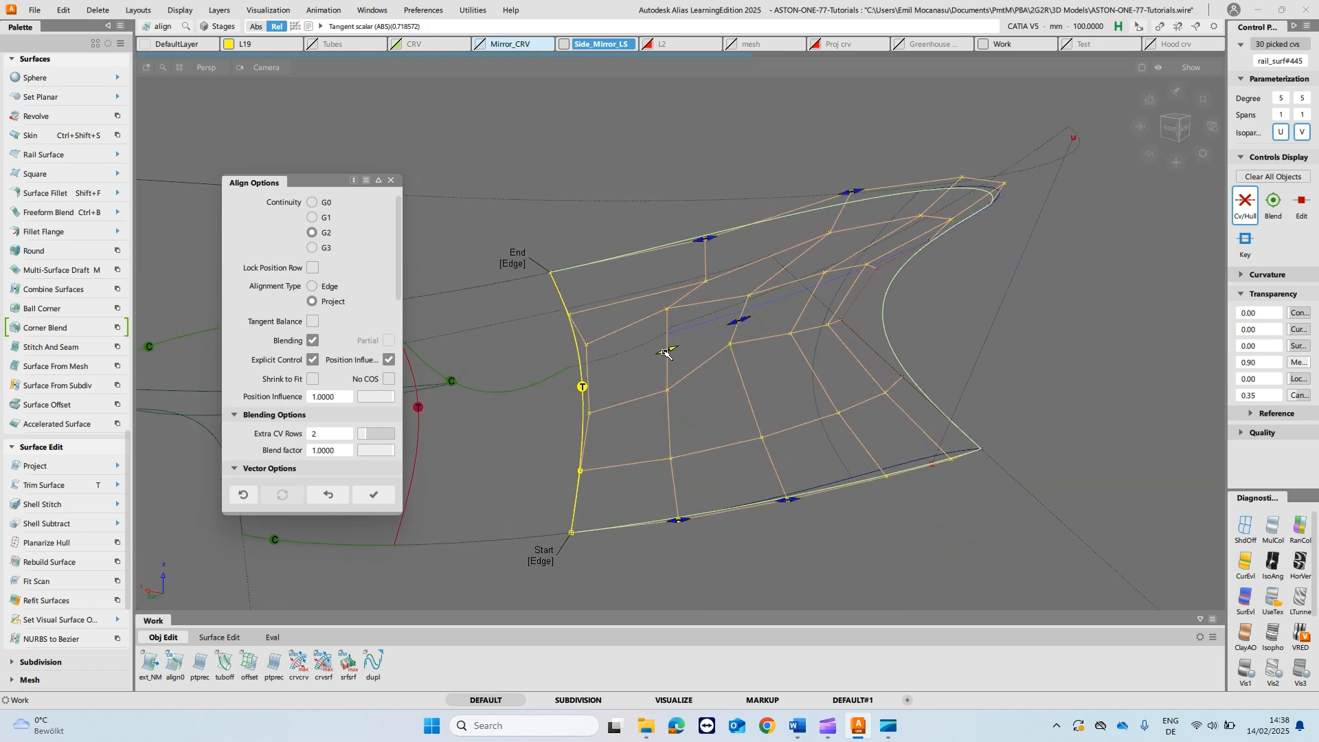
mouse_move(666, 356)
alt+shift+mouse_down()
mouse_move(694, 370)
mouse_move(666, 353)
alt+shift+mouse_up()
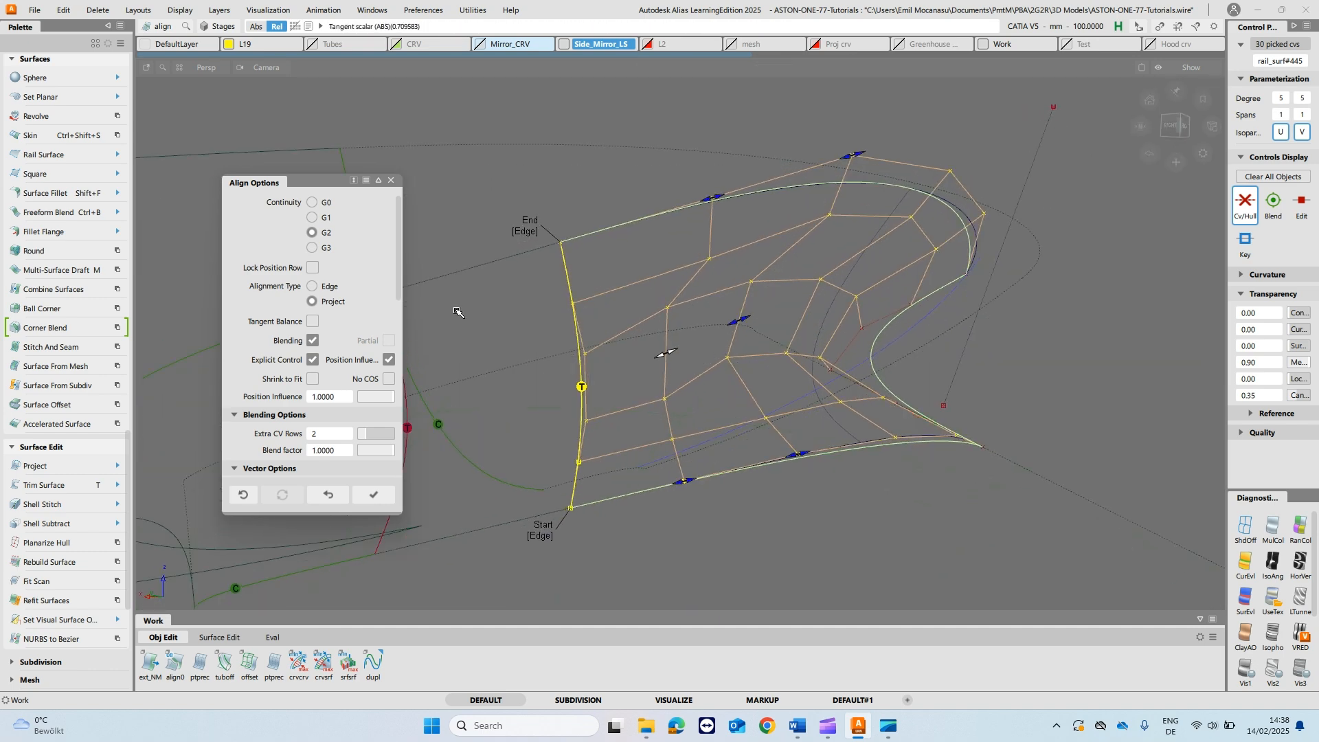
- Compare the alignment with Position Influence at 0 and back at 1.0
drag(387, 398, 358, 399)
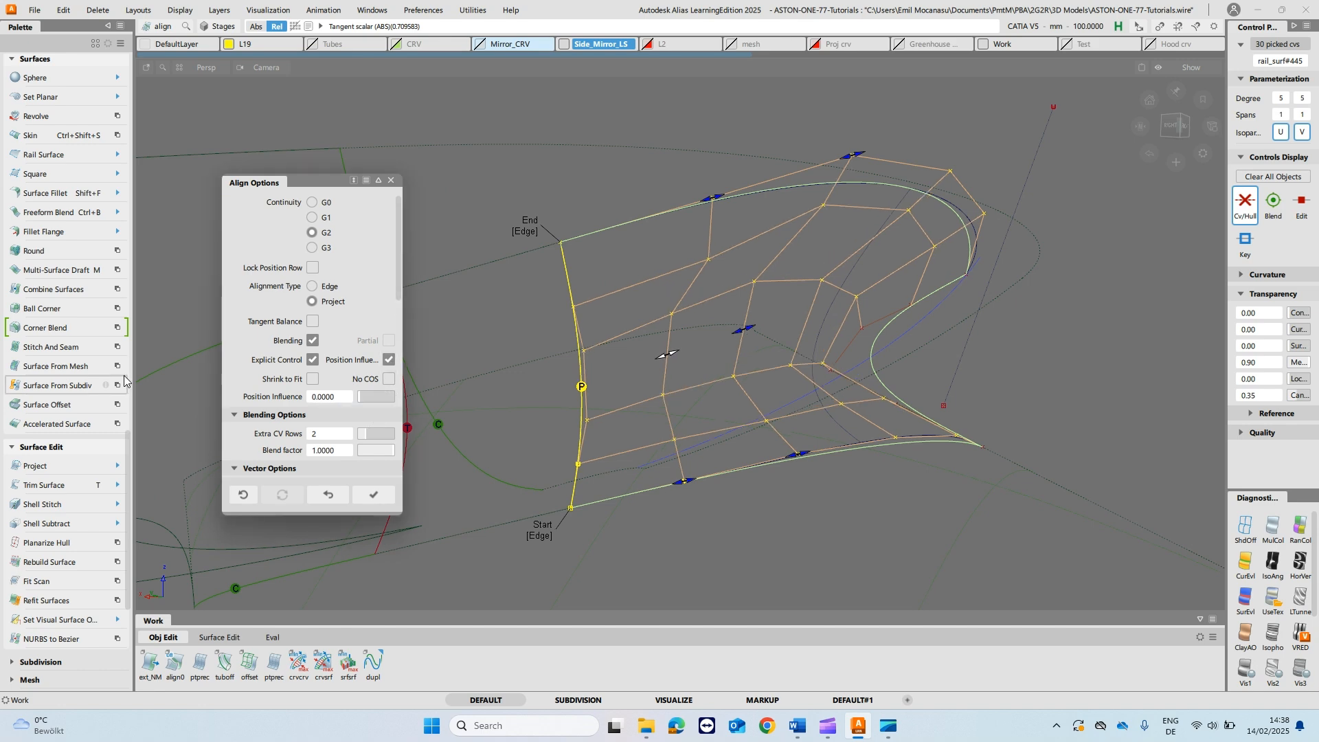
alt+shift+drag(715, 276, 646, 301)
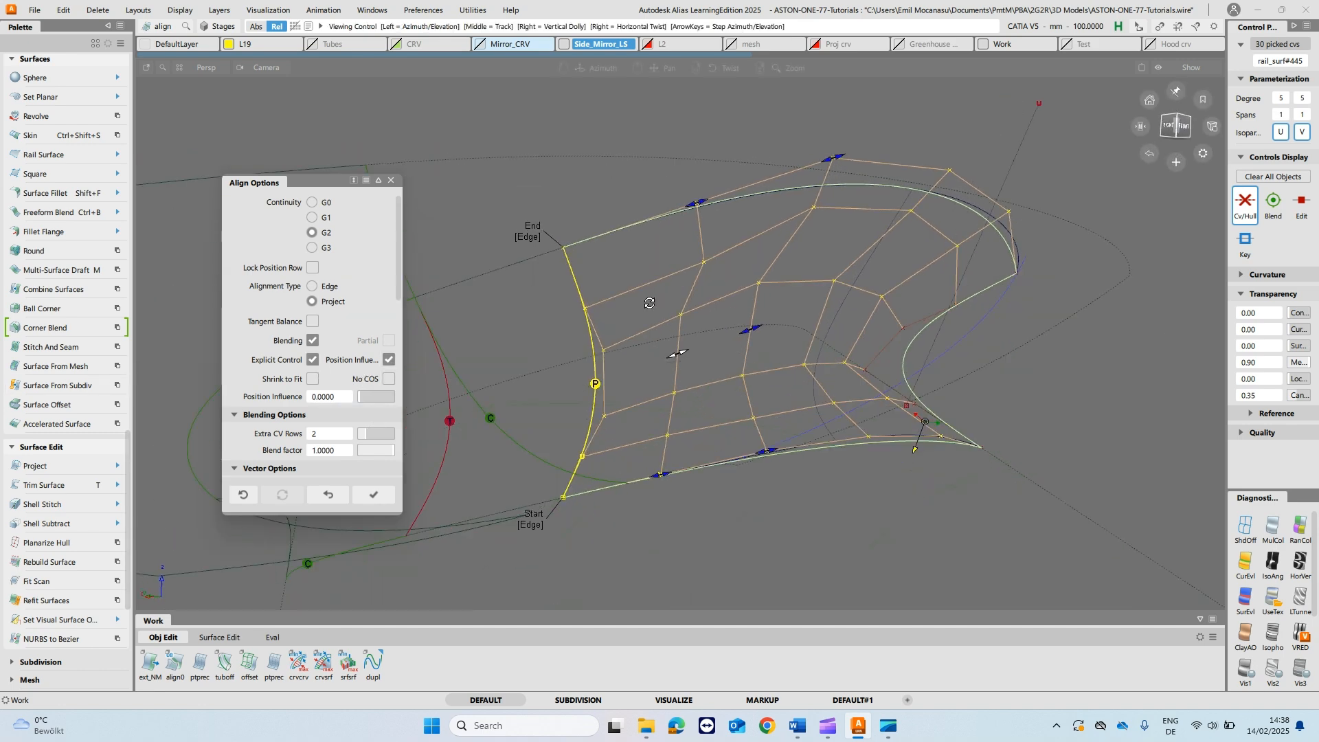
drag(363, 399, 393, 398)
alt+shift+drag(815, 367, 836, 415)
ctrl+shift+drag(658, 315, 659, 285)
alt+shift+drag(655, 348, 632, 139)
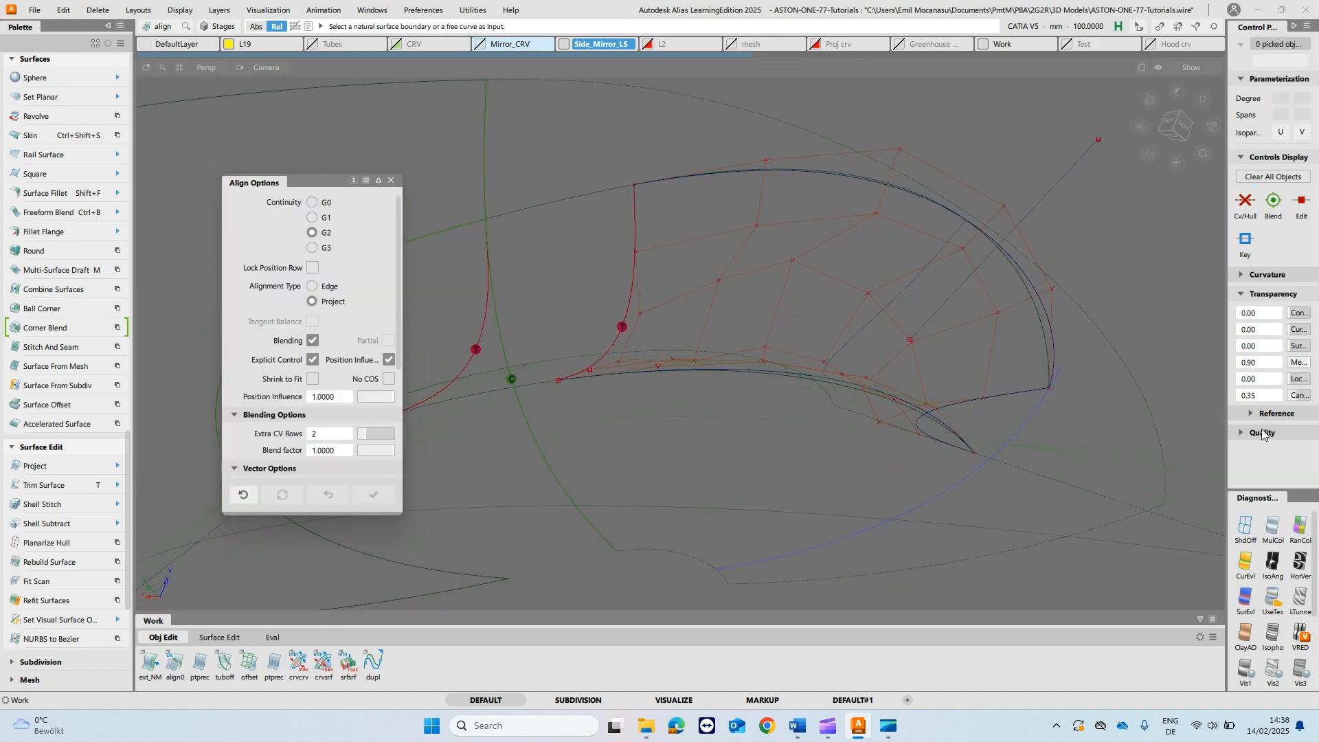
- Shade the stalk surfaces and examine the transition between the rail surface and its neighbours
click(1274, 602)
mouse_move(797, 364)
alt+shift+mouse_down()
mouse_move(623, 304)
mouse_move(587, 230)
mouse_move(564, 286)
alt+shift+mouse_up()
mouse_move(809, 296)
ctrl+shift+mouse_down()
mouse_move(810, 330)
mouse_move(833, 274)
ctrl+shift+mouse_up()
alt+shift+drag(1041, 347, 928, 266)
- Change the rail surface's Alignment Type to Edge, check the result and turn the diagnostic shading off
key(q)
click(826, 265)
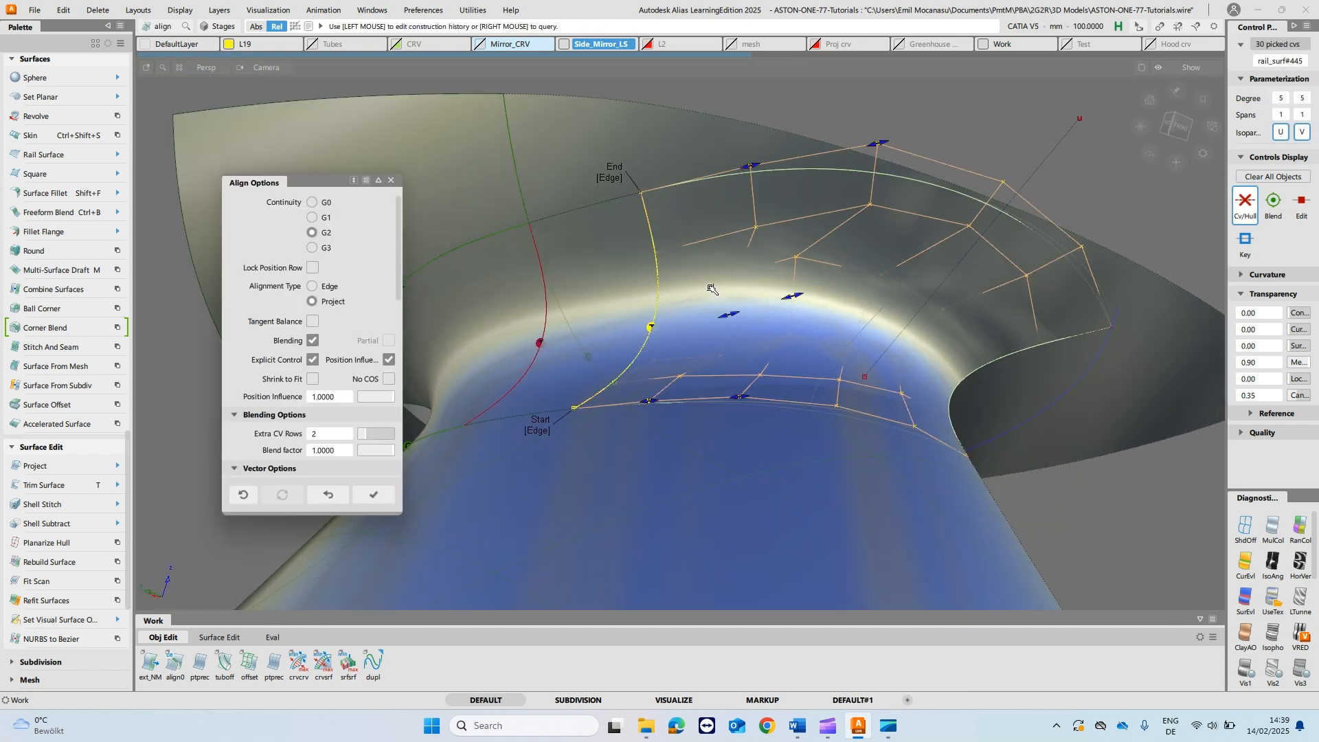
click(313, 287)
mouse_move(797, 295)
alt+shift+mouse_down()
mouse_move(785, 200)
mouse_move(792, 382)
mouse_move(785, 311)
mouse_move(836, 292)
mouse_move(838, 230)
alt+shift+mouse_up()
click(1245, 526)
ctrl+shift+drag(863, 282, 903, 185)
alt+shift+drag(818, 223, 825, 329)
click(1250, 531)
mouse_move(924, 354)
alt+shift+mouse_down()
mouse_move(902, 335)
mouse_move(688, 315)
mouse_move(841, 335)
mouse_move(844, 377)
alt+shift+mouse_up()
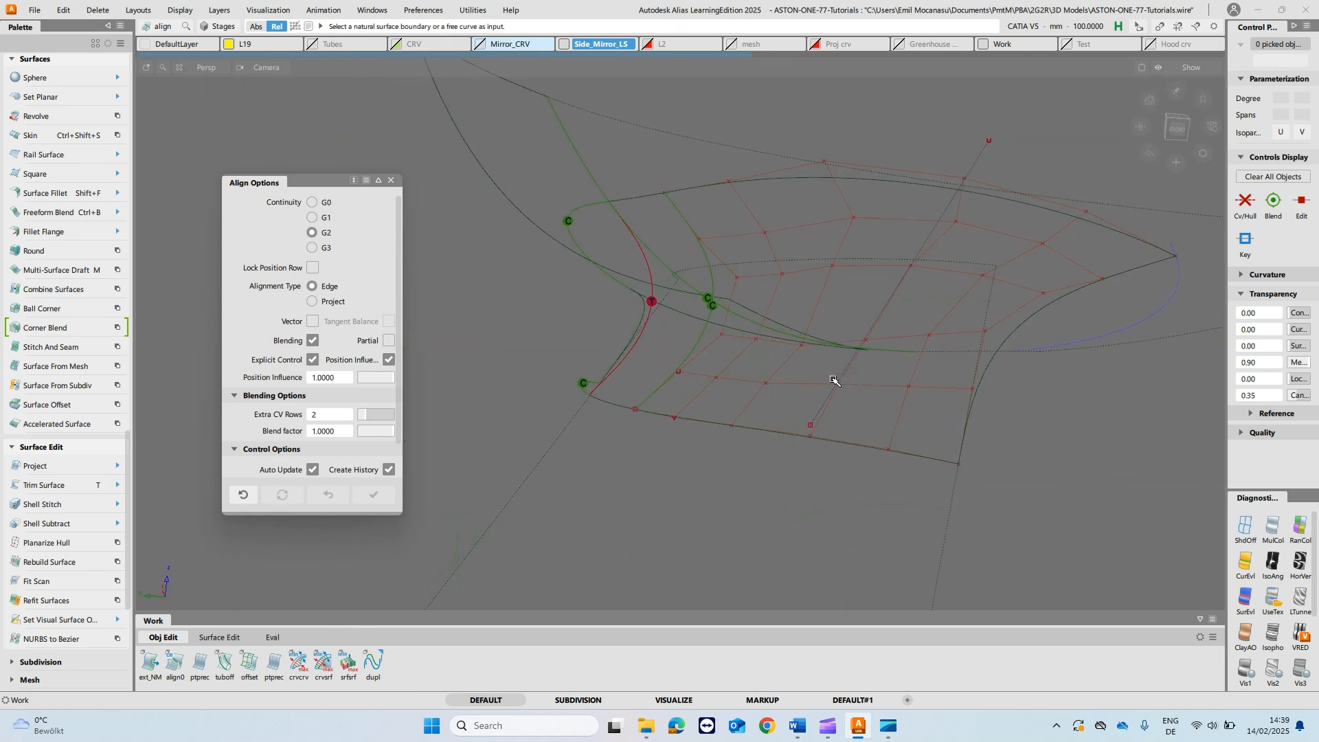
- Stretch the straight reference line so its upper end sits on the rail surface's upper hull CV
key(s)
click(827, 405)
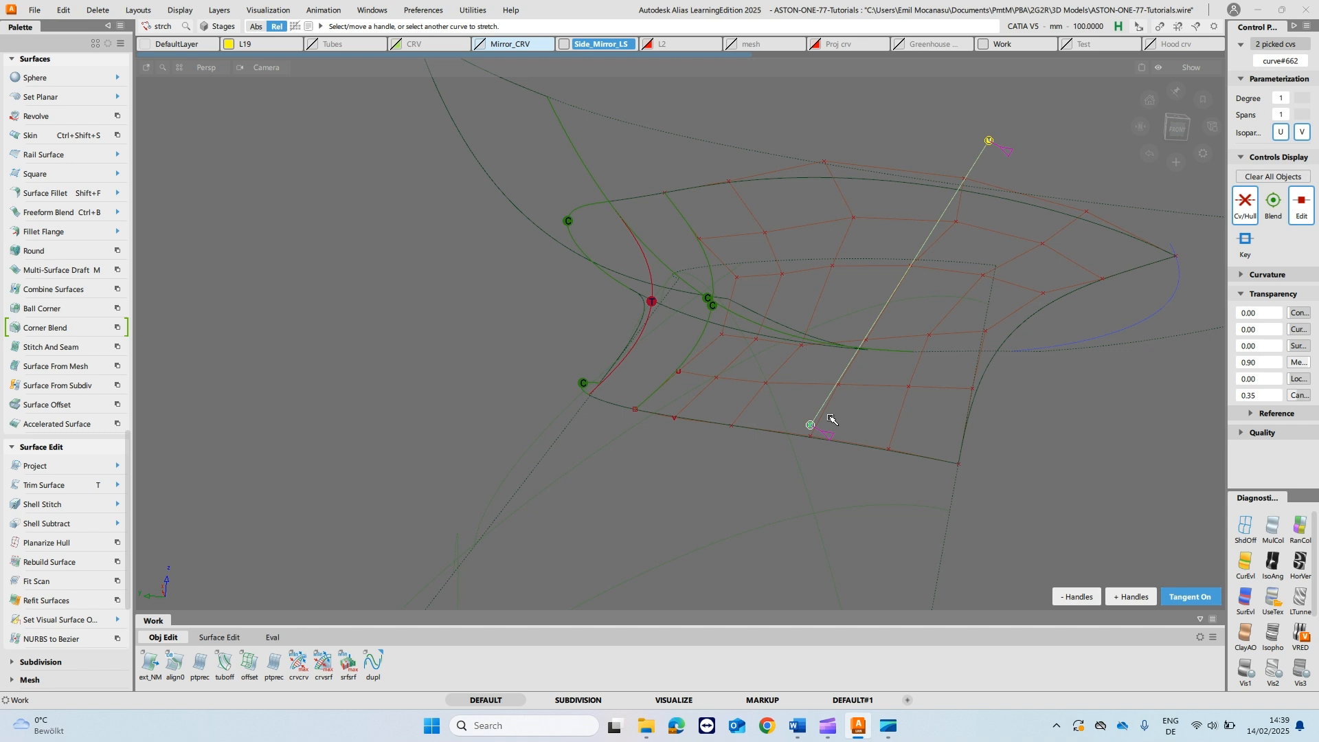
ctrl+click(967, 161)
ctrl+shift+drag(984, 171, 995, 292)
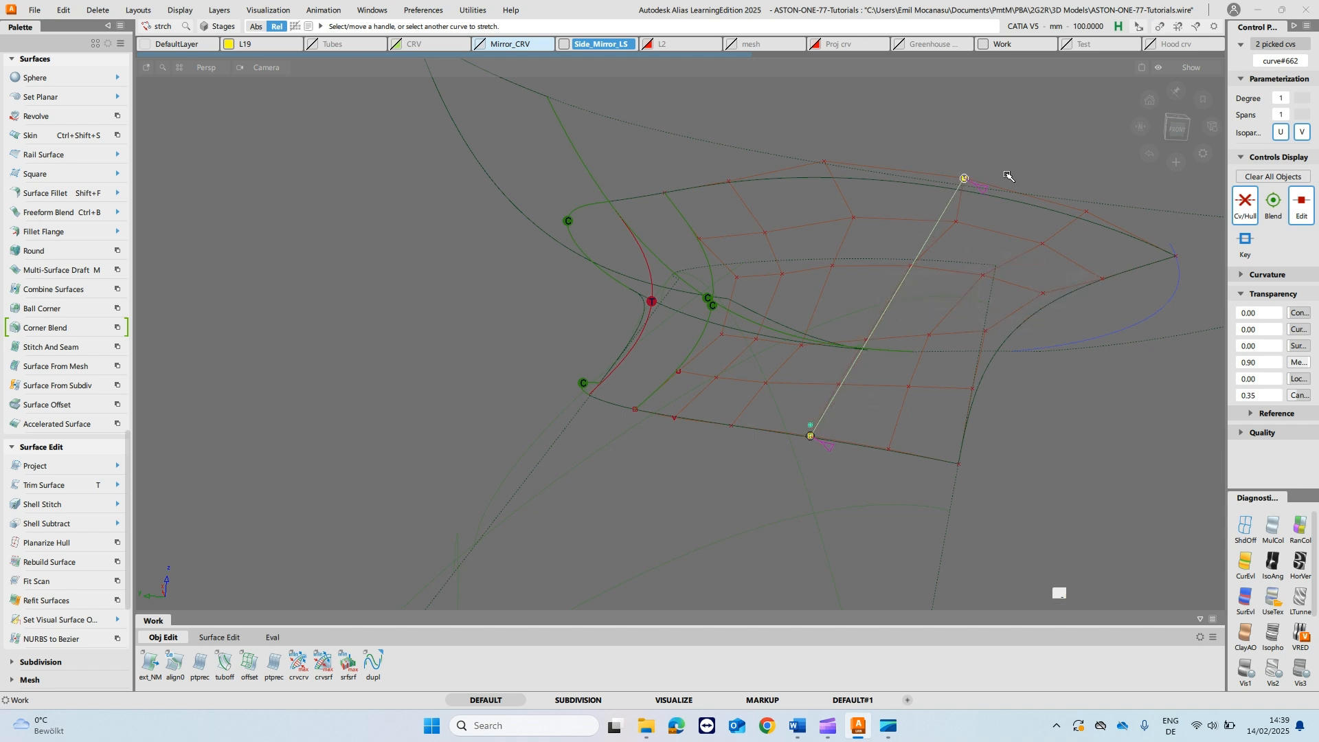
- Revert the rail surface's G2 Edge alignment to Position Influence 0, turn off Blending and accept it
alt+shift+drag(931, 349, 929, 357)
click(922, 351)
key(q)
click(934, 281)
click(332, 496)
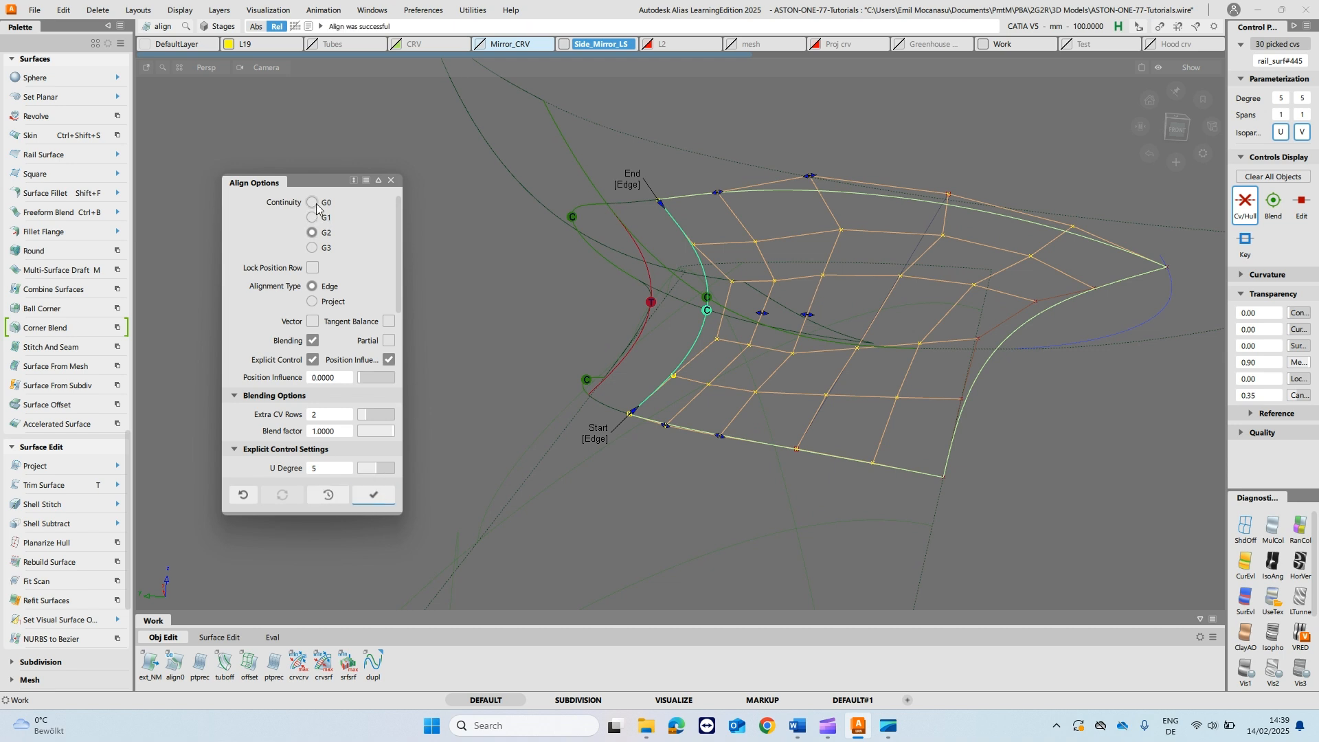
click(313, 341)
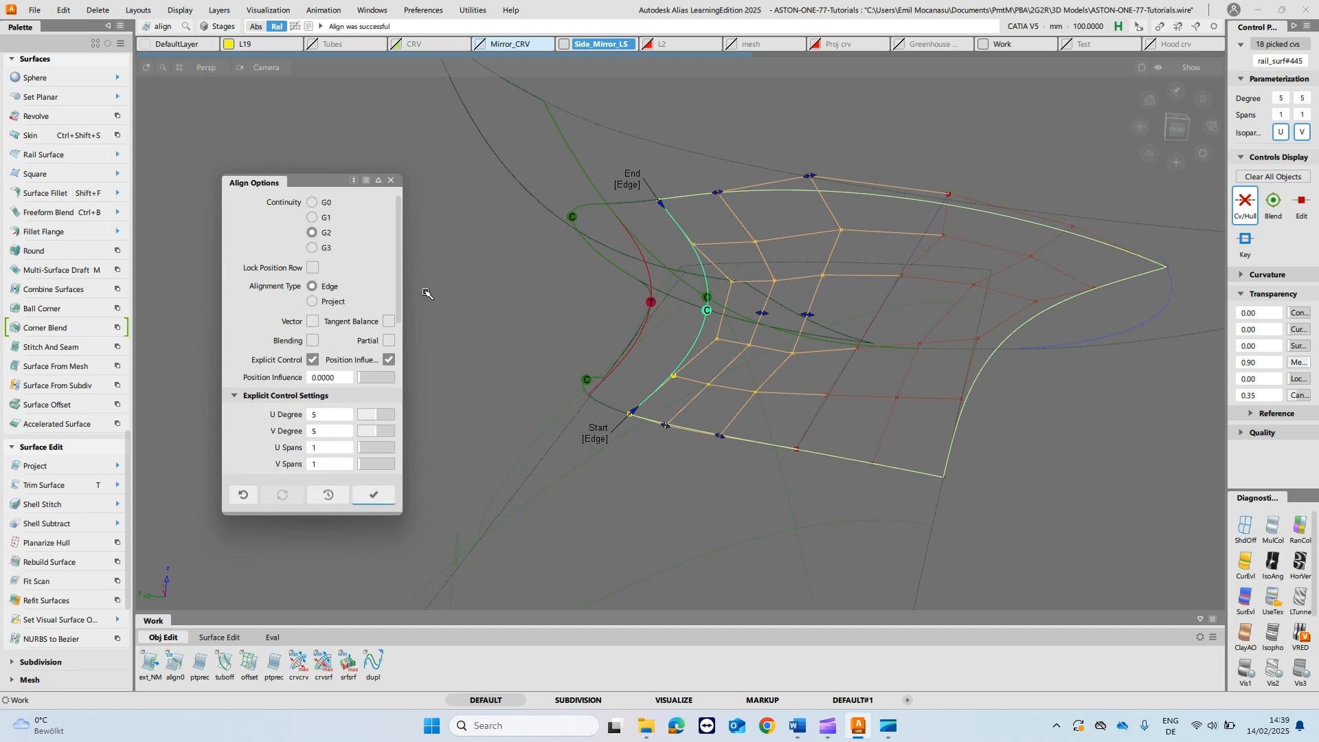
click(373, 495)
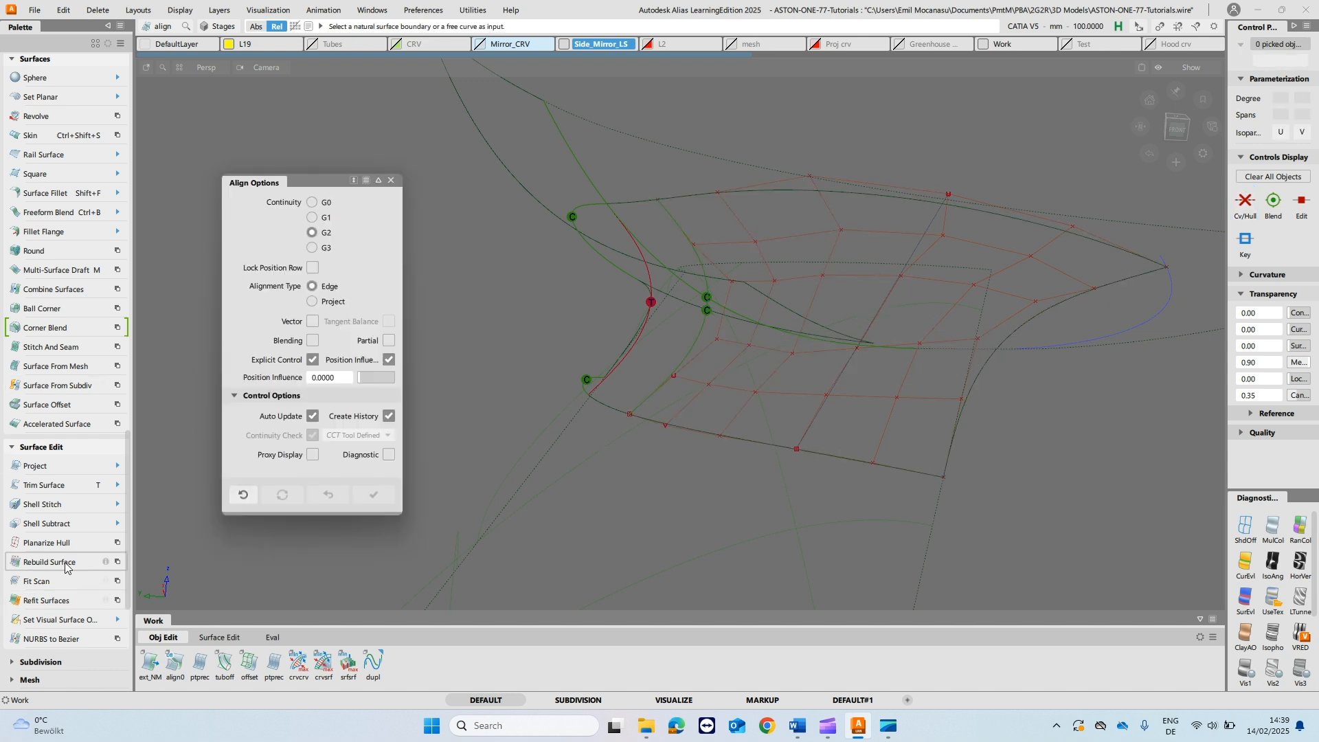
- Planarize the rail surface's hull that lies along the reference line
click(52, 546)
click(883, 306)
alt+shift+drag(899, 304, 858, 310)
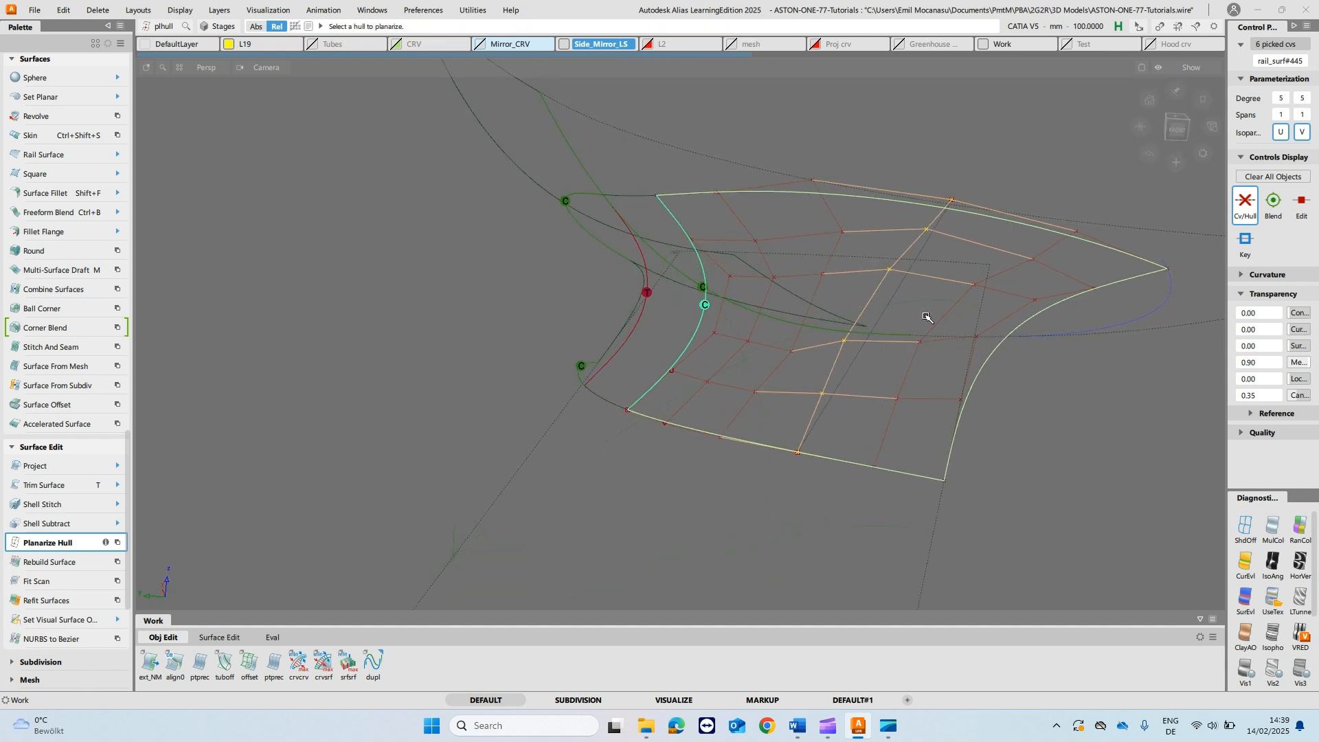
alt+shift+drag(969, 333, 1055, 351)
click(879, 293)
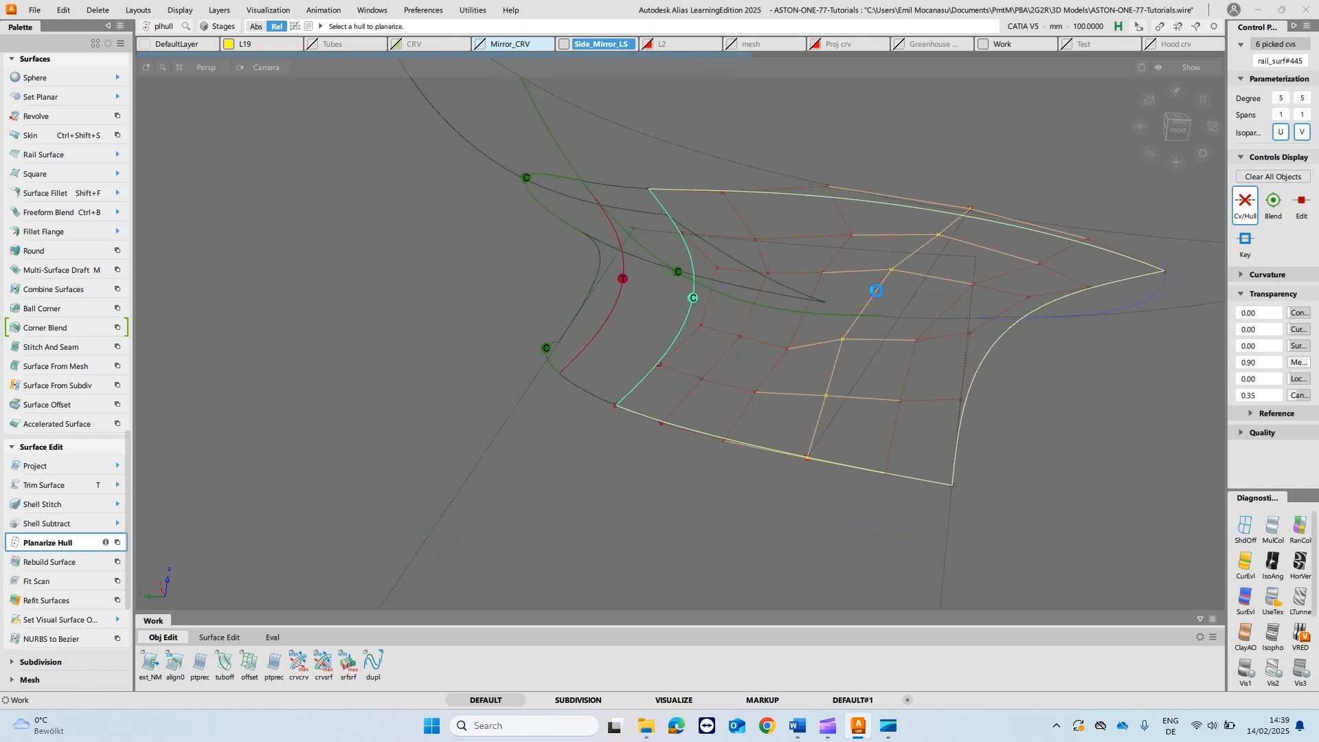
- Planarize the adjacent hull nearer the rail surface's open end, viewing the surface along the desired plane
alt+shift+drag(894, 301, 1133, 395)
ctrl+shift+drag(946, 318, 1031, 318)
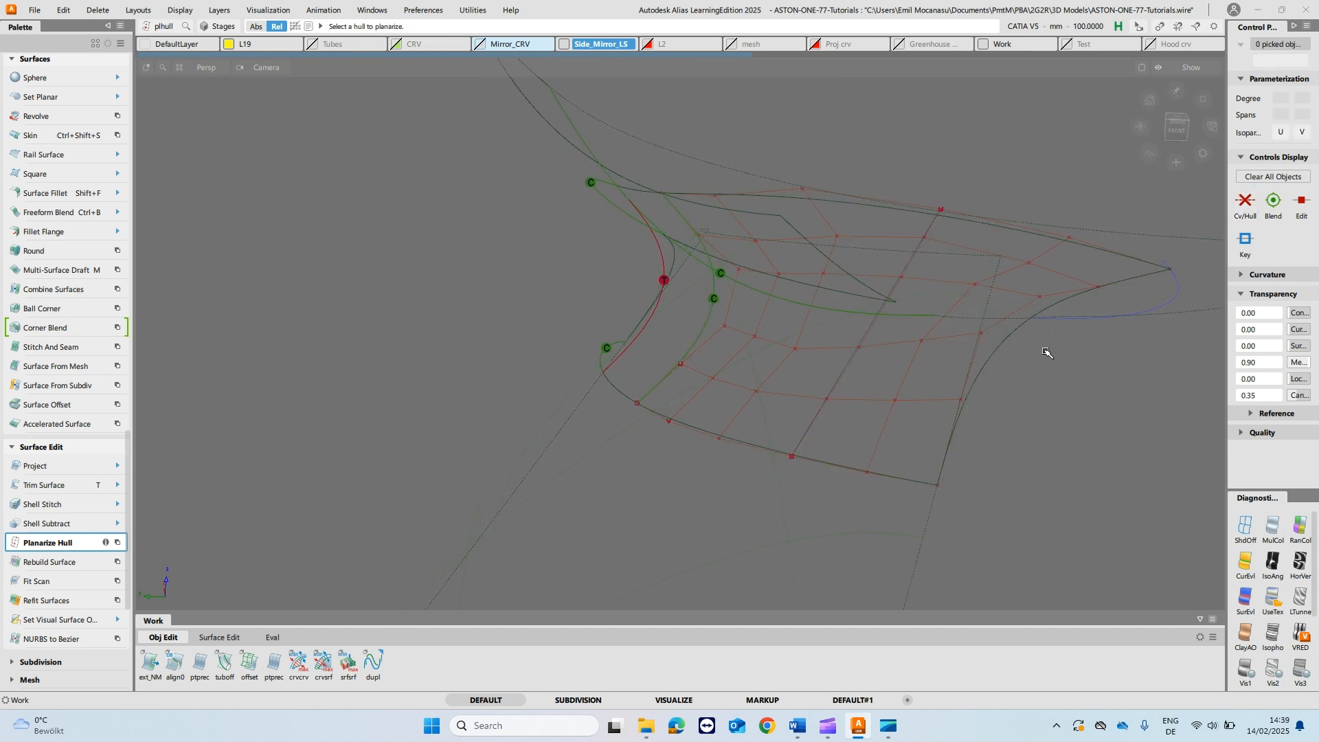
alt+shift+drag(1046, 364, 937, 347)
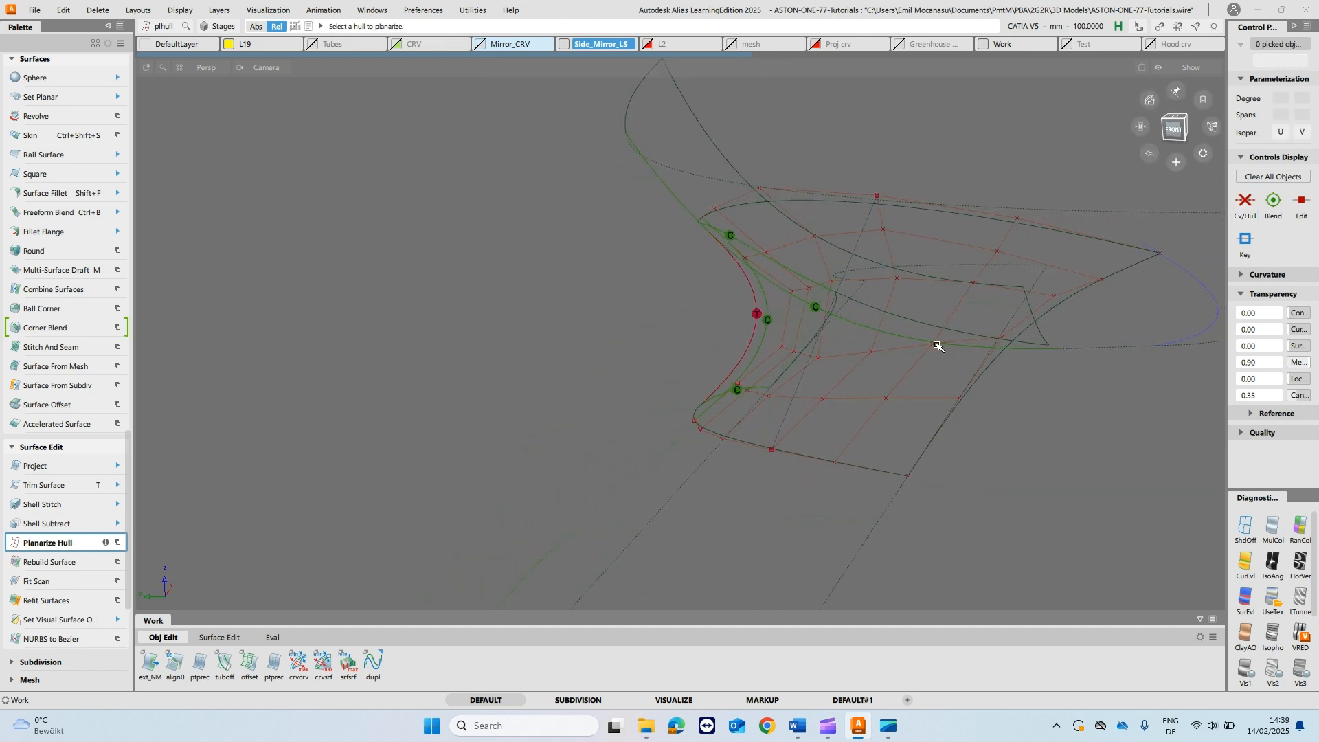
click(915, 369)
alt+shift+drag(1037, 385, 902, 390)
click(892, 371)
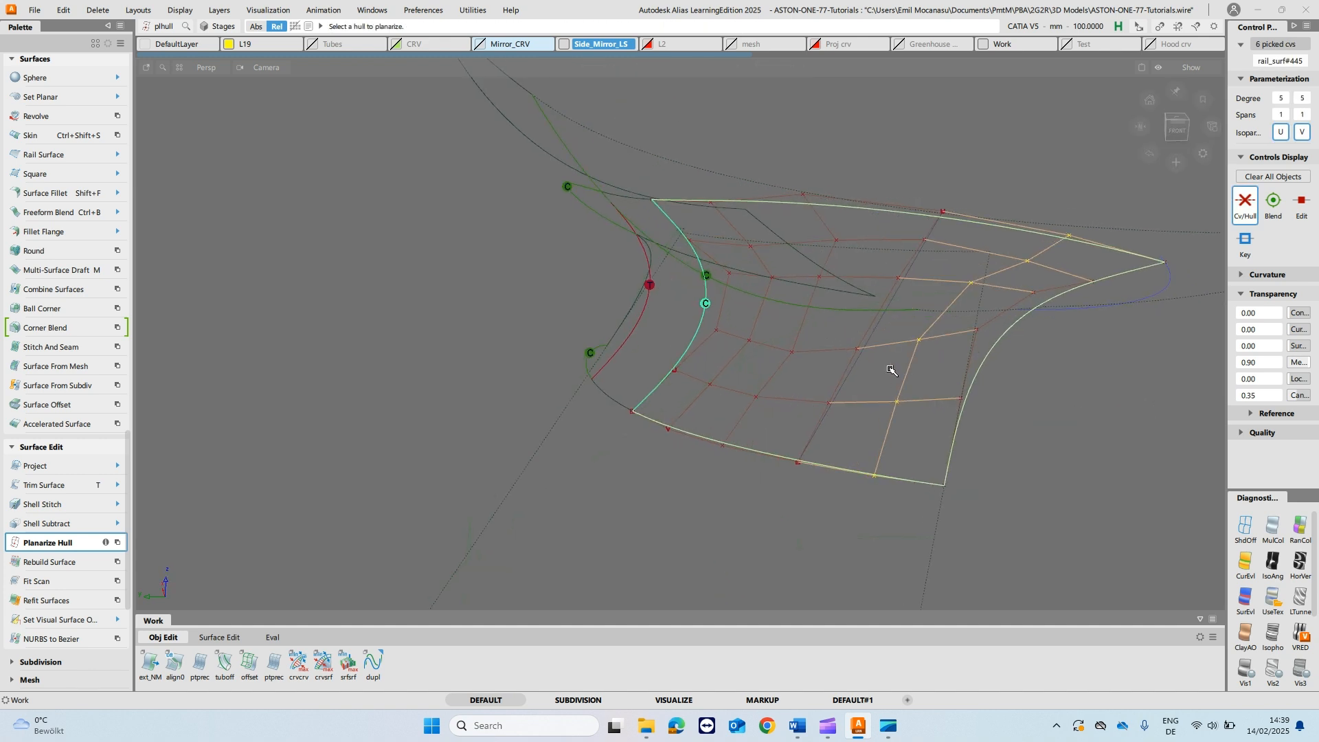
alt+shift+drag(1069, 410, 991, 382)
click(912, 374)
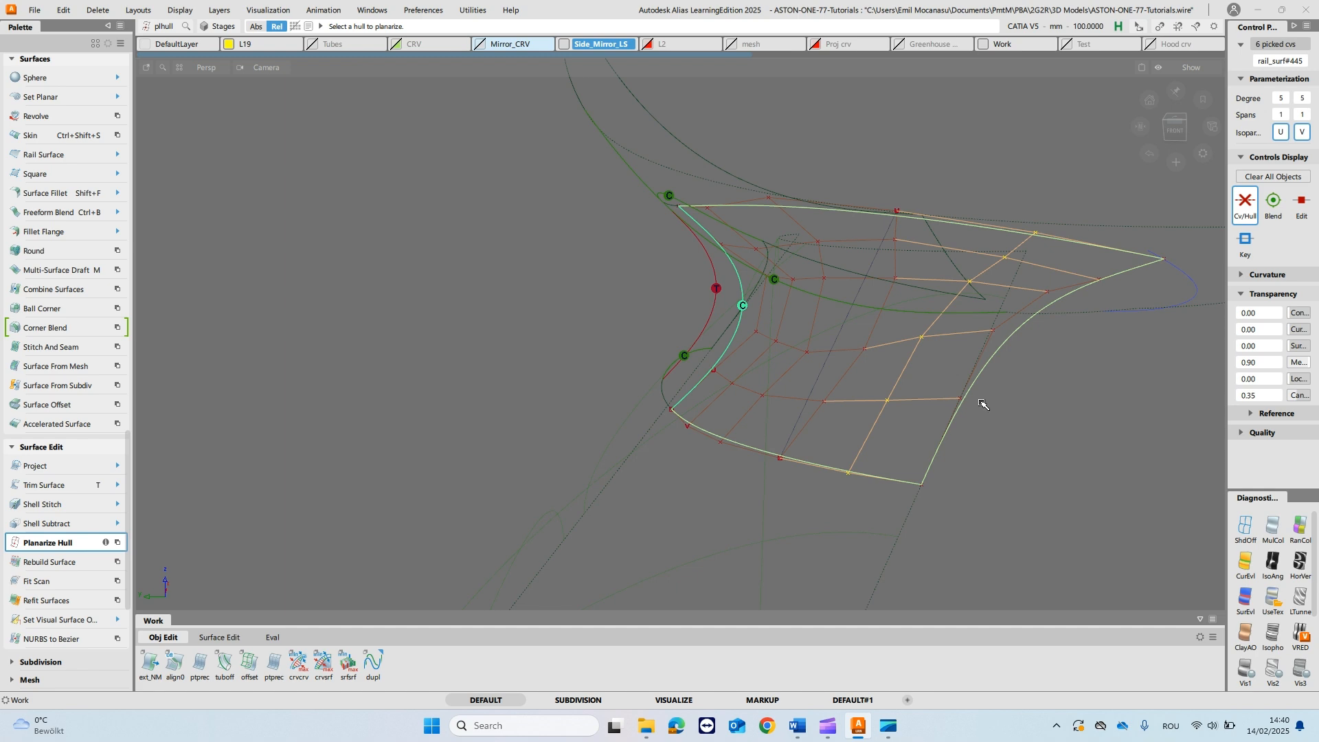
- Delete the straight reference line
ctrl+shift+drag(820, 357, 957, 324)
ctrl+shift+drag(879, 363, 910, 297)
alt+shift+drag(745, 297, 876, 319)
ctrl+shift+drag(861, 369, 868, 336)
ctrl+shift+drag(966, 368, 1020, 363)
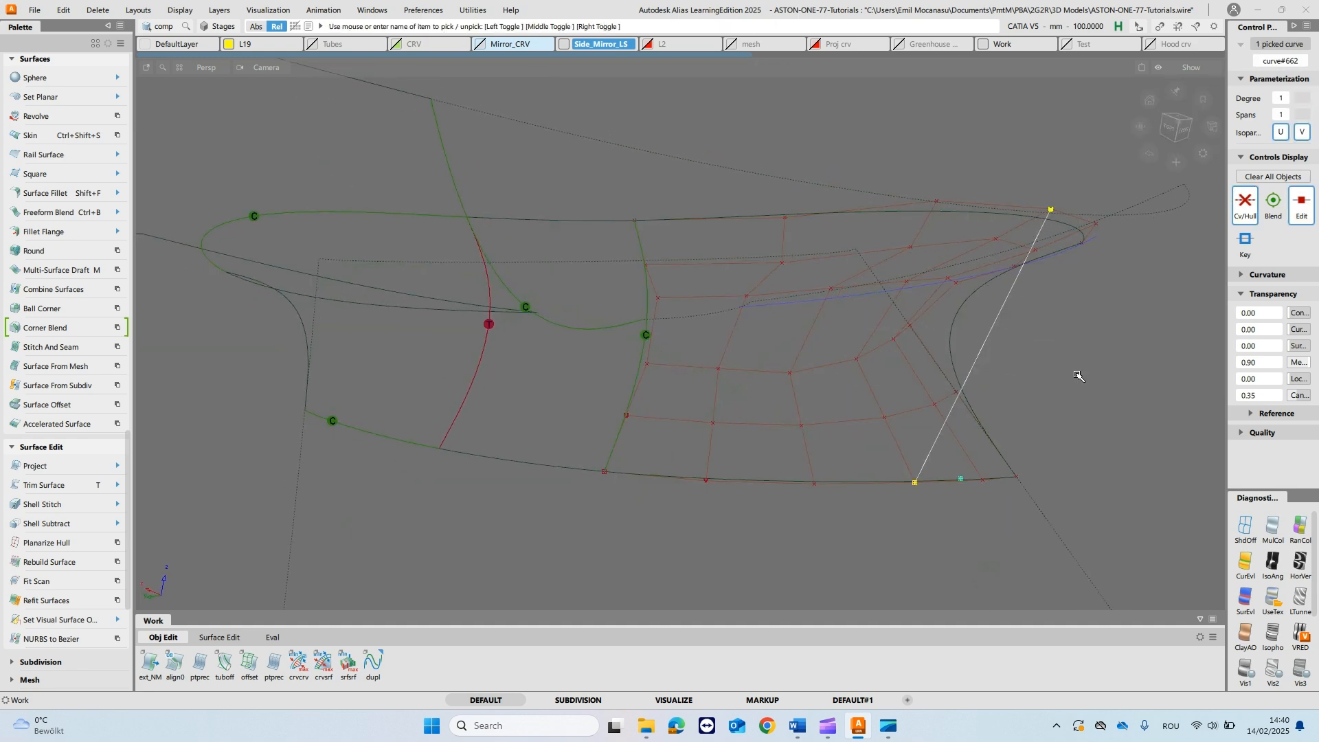
key(Delete)
- Align the rail surface's lower edge to the stalk surface with G2 continuity and Project type, setting the V Degree to 7
alt+shift+drag(923, 353, 834, 304)
ctrl+shift+drag(617, 294, 562, 281)
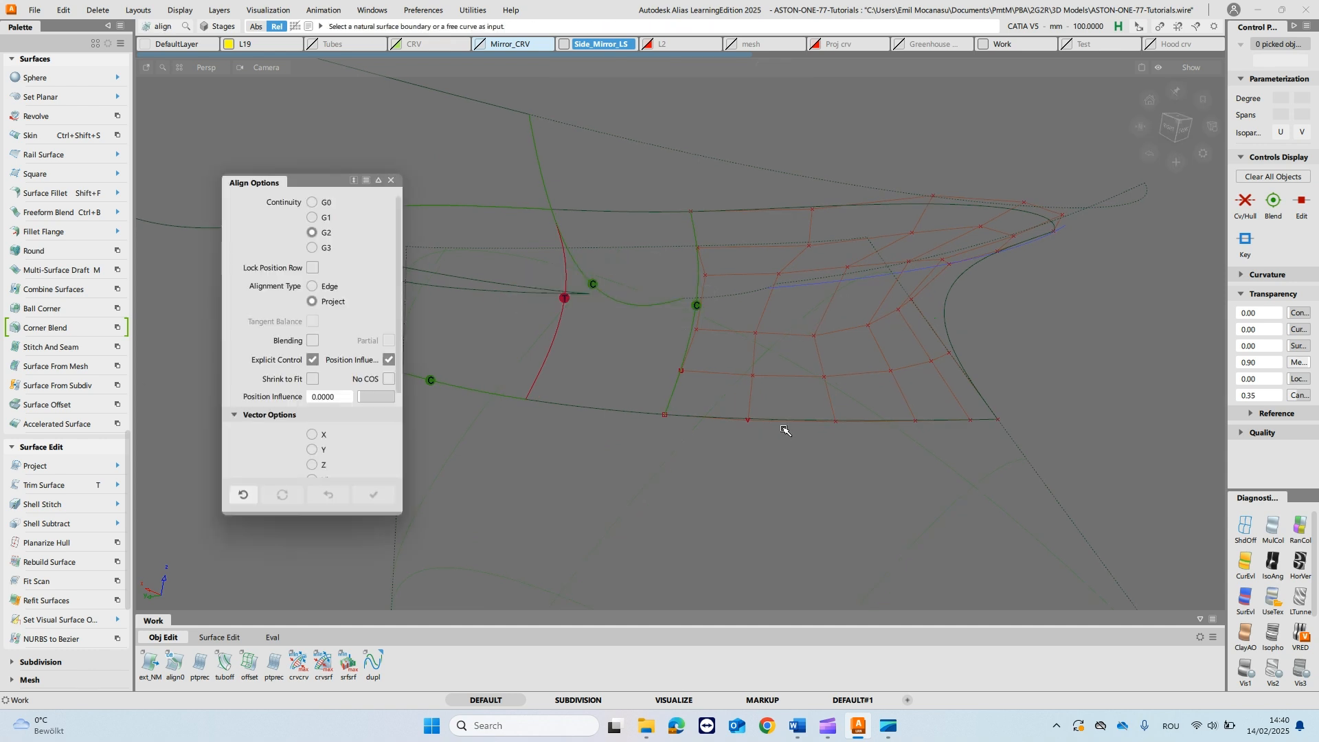
click(784, 422)
click(605, 452)
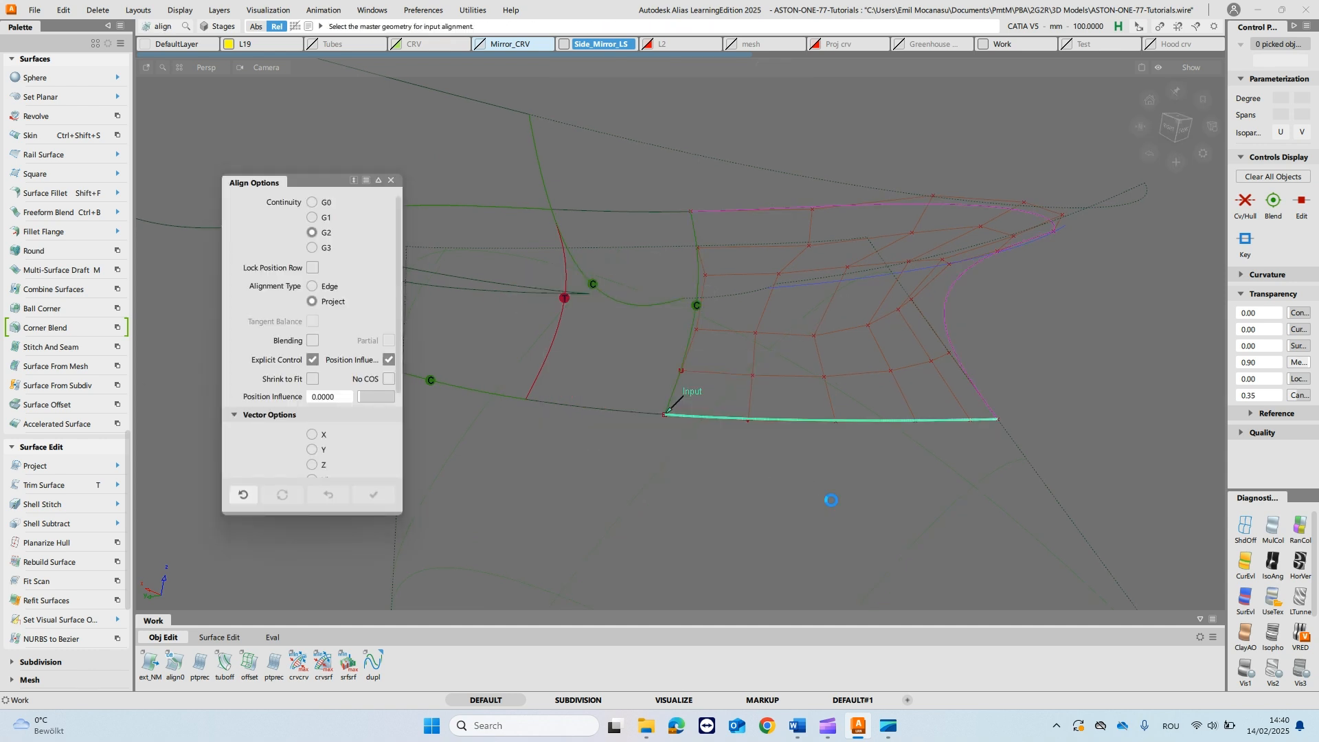
scroll(351, 448, down, 3)
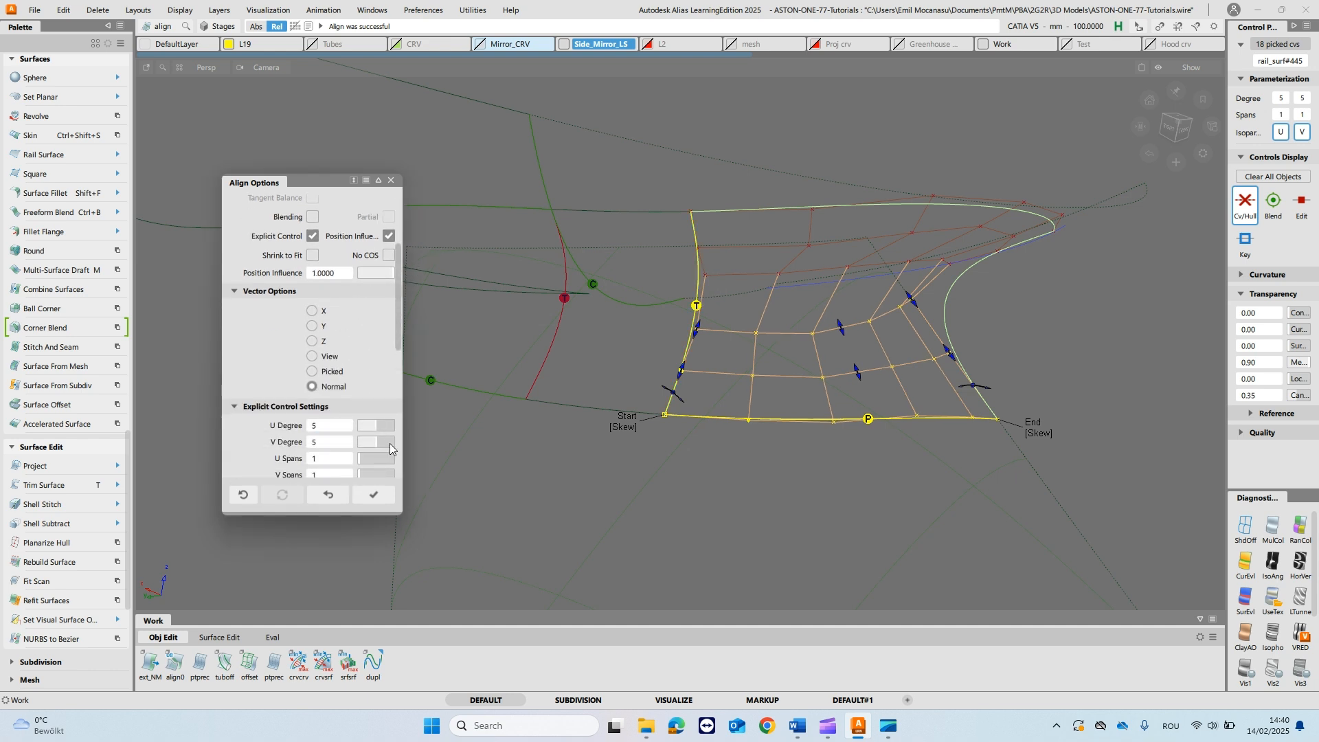
alt+shift+drag(953, 419, 881, 483)
drag(377, 439, 387, 440)
alt+shift+drag(715, 442, 720, 340)
key(space)
- Align the rail surface's upper edge to the mirror housing surface with G2 continuity and Project type
click(809, 176)
click(736, 170)
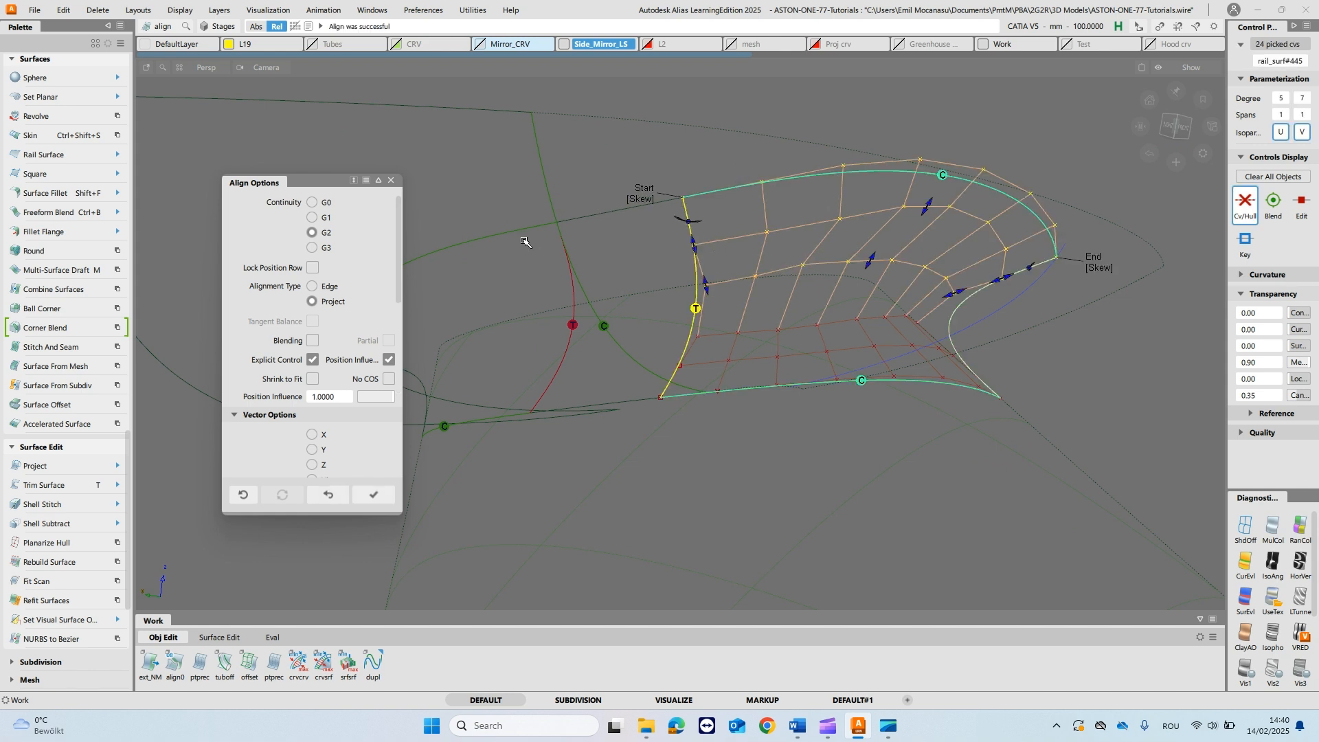
click(756, 483)
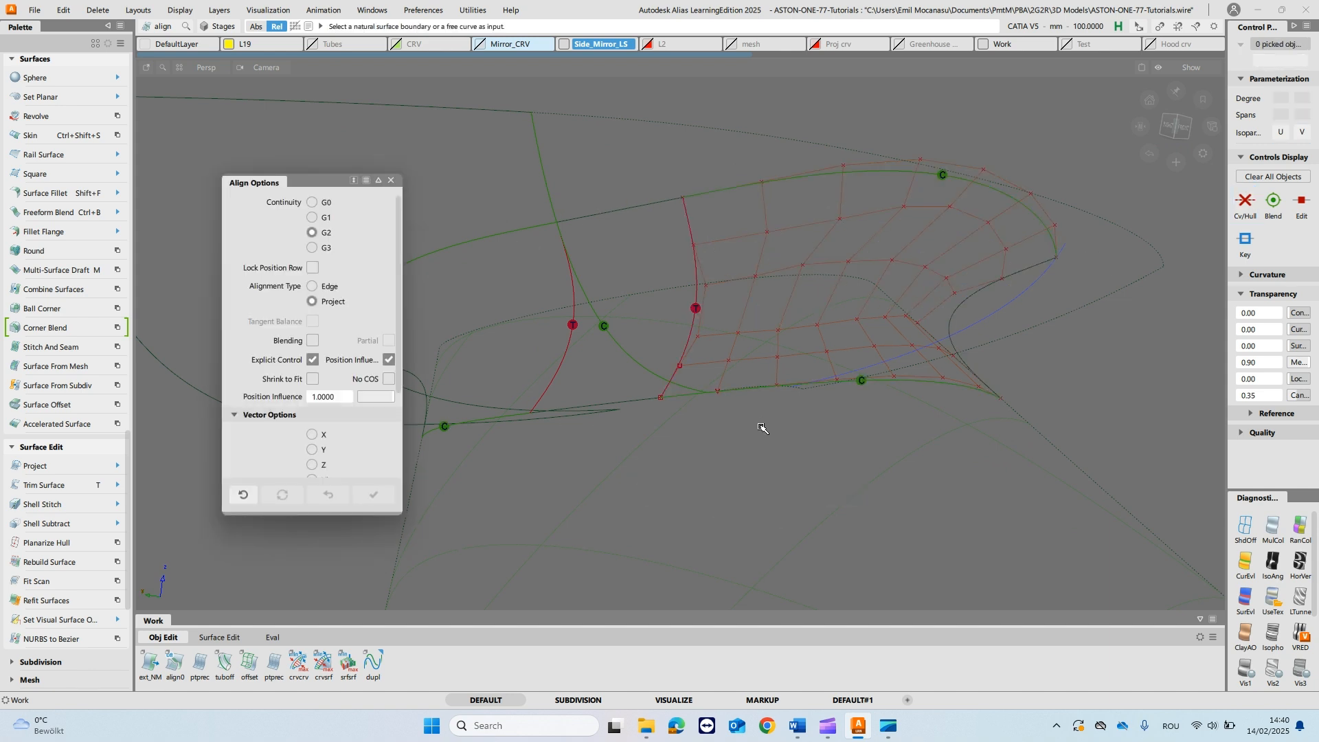
- Trim the mirror housing's underside along the curve-on-surface at the rail surface's open end, keeping the outer region
alt+shift+drag(677, 355, 693, 289)
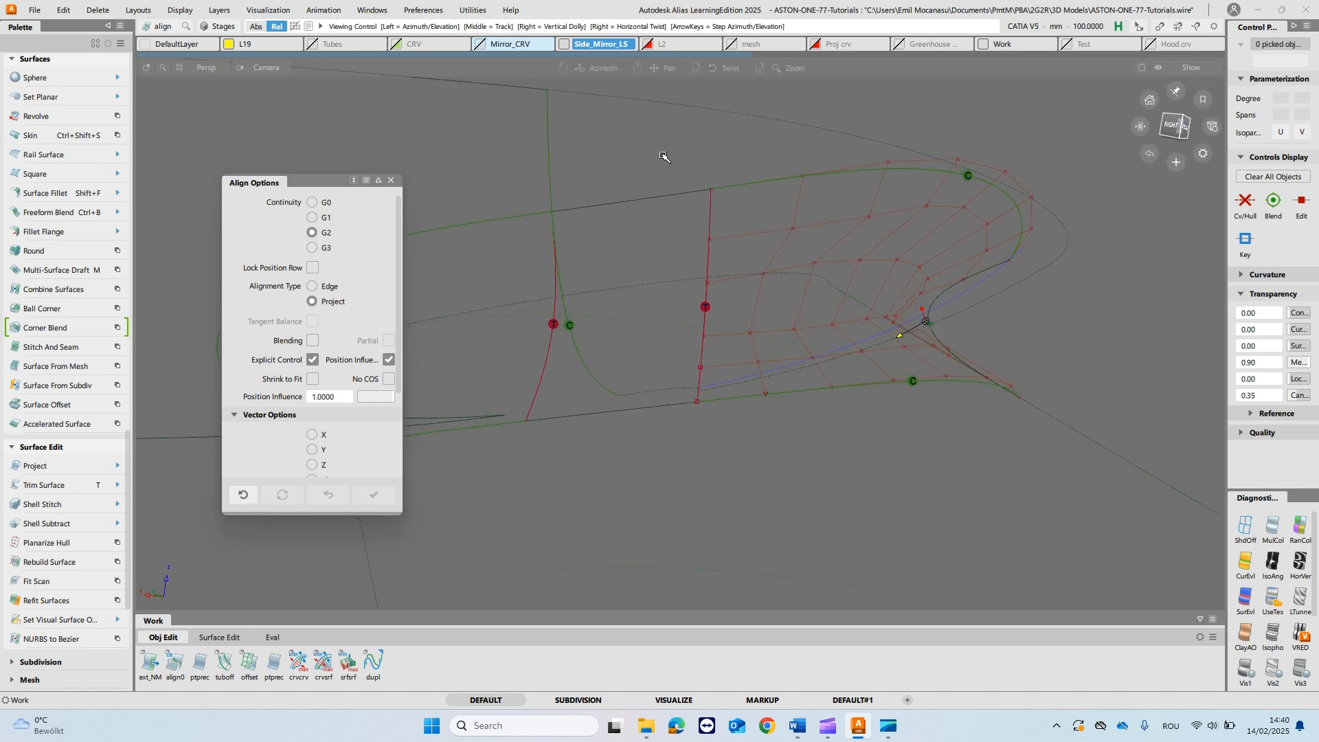
alt+shift+drag(812, 185, 843, 162)
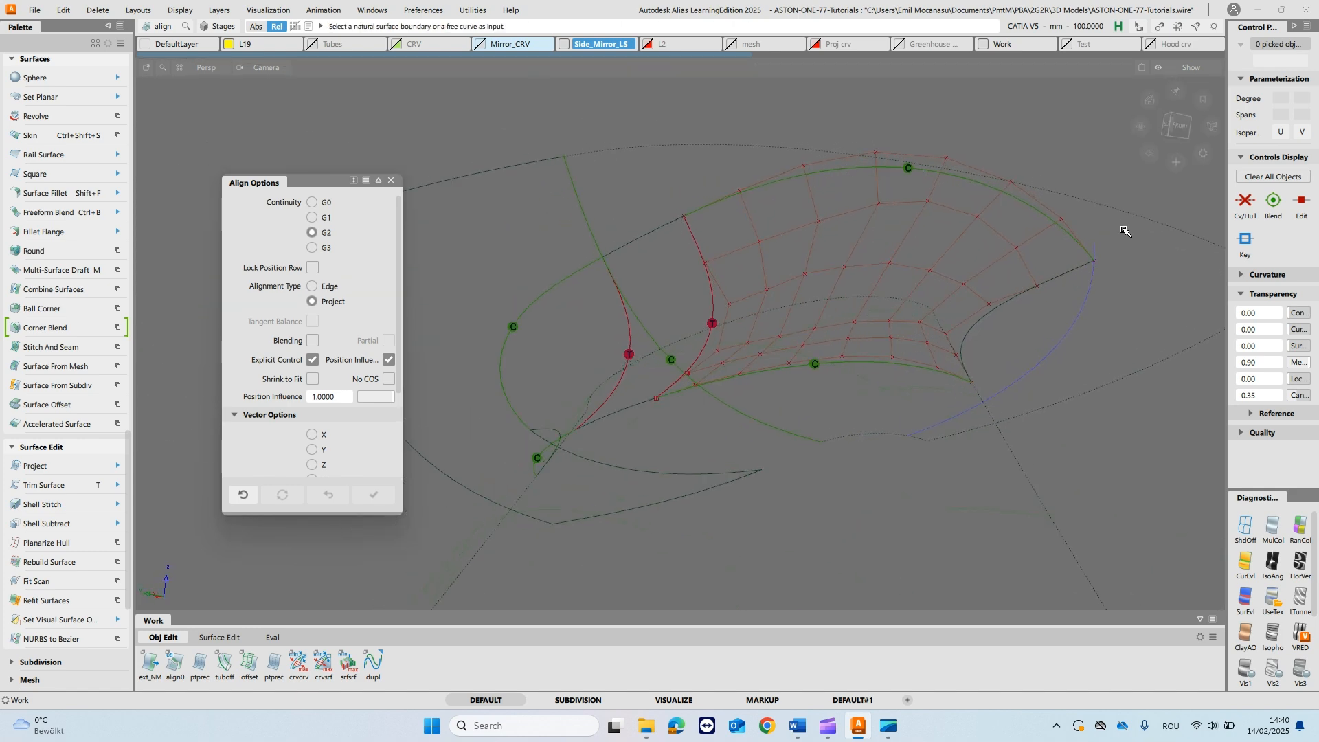
key(t)
click(1146, 245)
click(1146, 244)
key(space)
click(452, 262)
ctrl+shift+drag(698, 362, 742, 274)
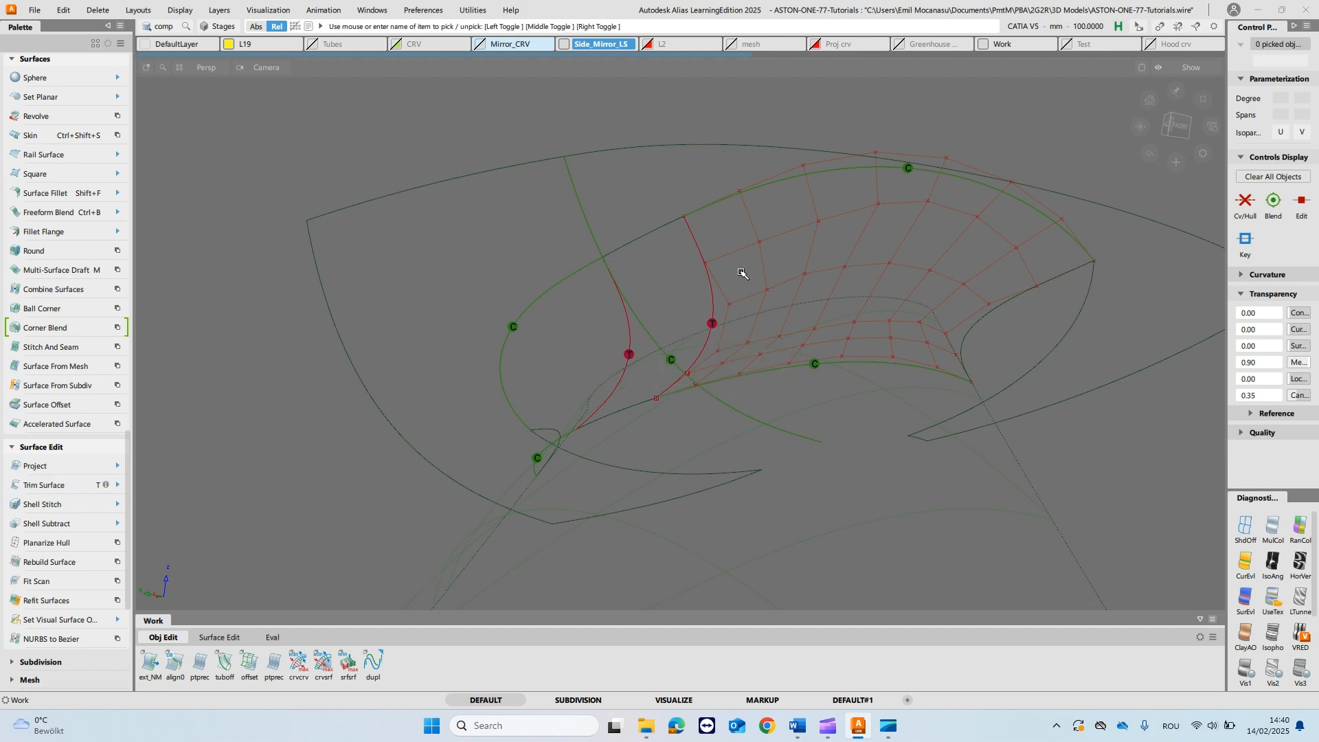
- Shade the model with the UseTex diagnostic shader to check the stalk's blend into the mirror housing, and save the file
click(1265, 595)
mouse_move(627, 383)
alt+shift+mouse_down()
mouse_move(524, 350)
mouse_move(536, 366)
alt+shift+mouse_up()
alt+shift+middle_drag(673, 402, 652, 299)
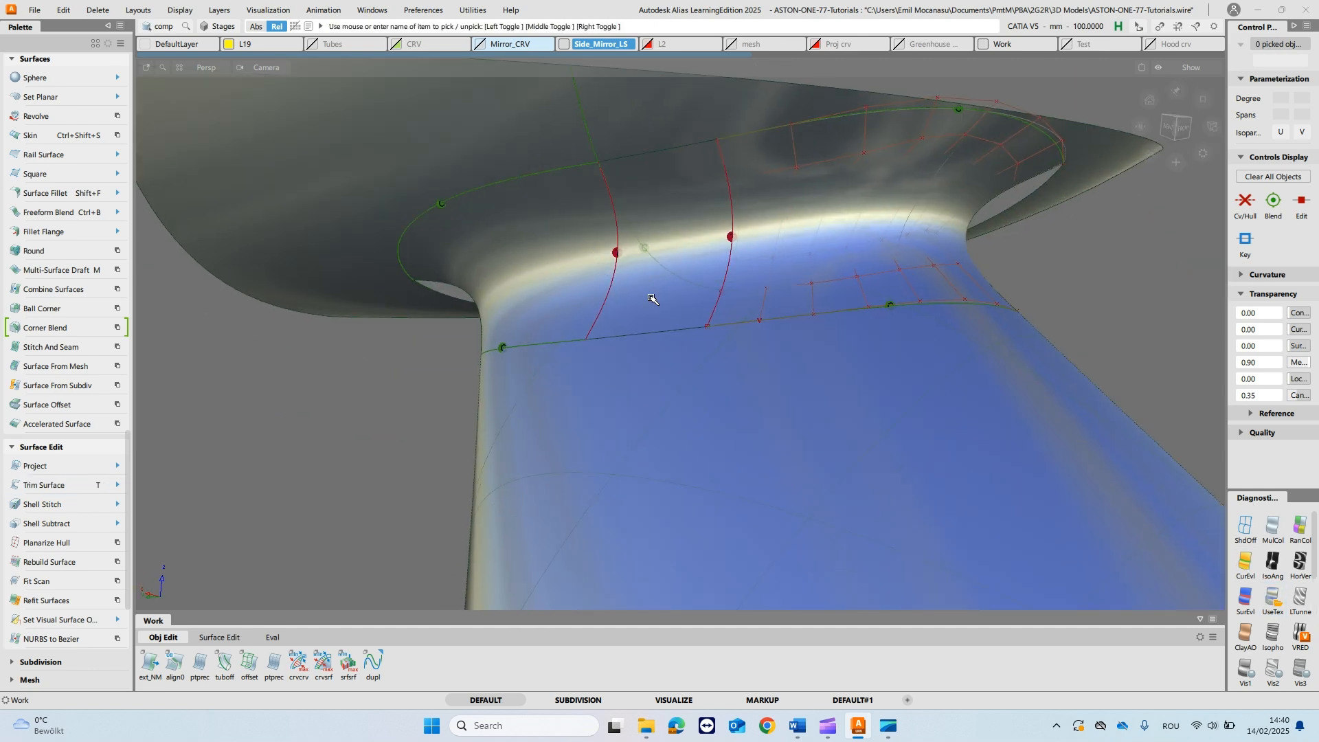
ctrl+shift+right_drag(646, 255, 709, 273)
alt+shift+right_drag(701, 197, 702, 239)
alt+shift+drag(704, 239, 706, 347)
key(ctrl+s)
- Examine the shaded mirror stalk from several sides, from its base on the door to the blend under the housing
alt+shift+drag(715, 265, 456, 249)
mouse_move(744, 294)
alt+shift+mouse_down()
mouse_move(775, 270)
mouse_move(756, 274)
alt+shift+mouse_up()
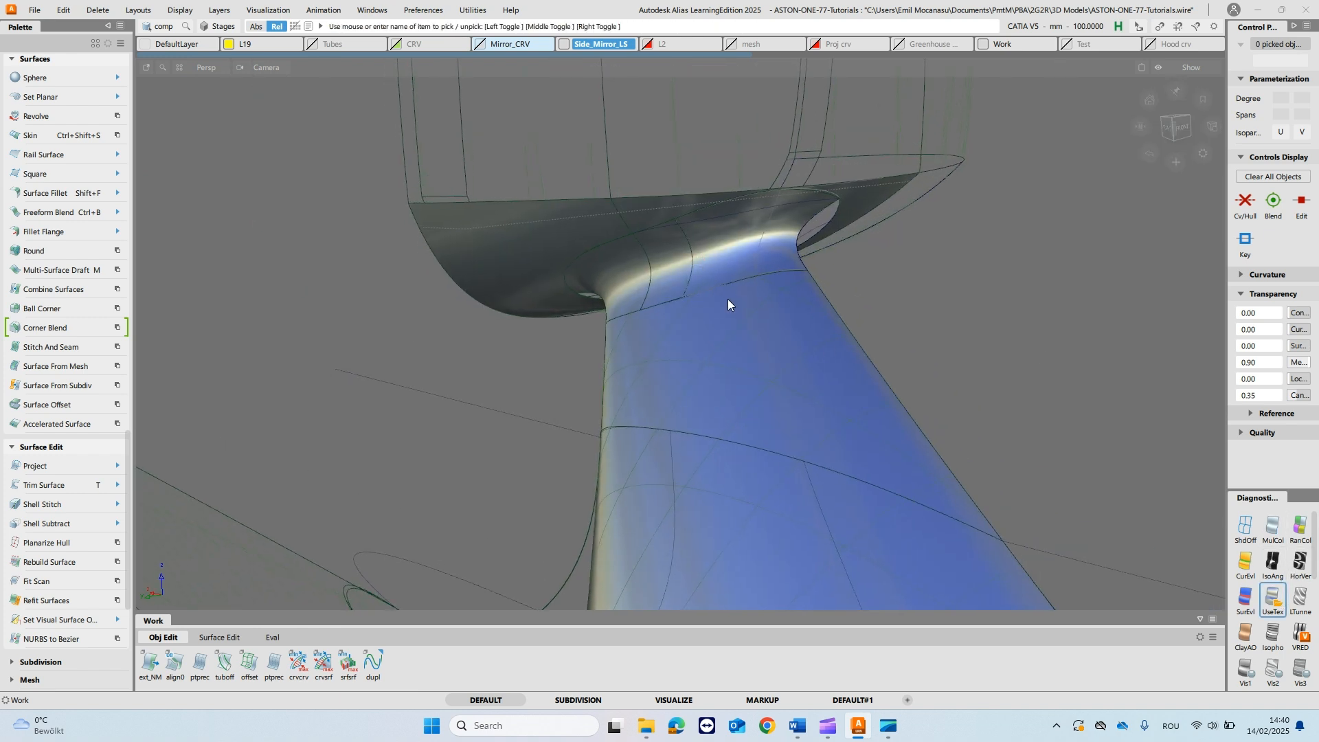
alt+shift+click(727, 283)
alt+shift+drag(945, 347, 621, 294)
alt+shift+drag(748, 284, 586, 386)
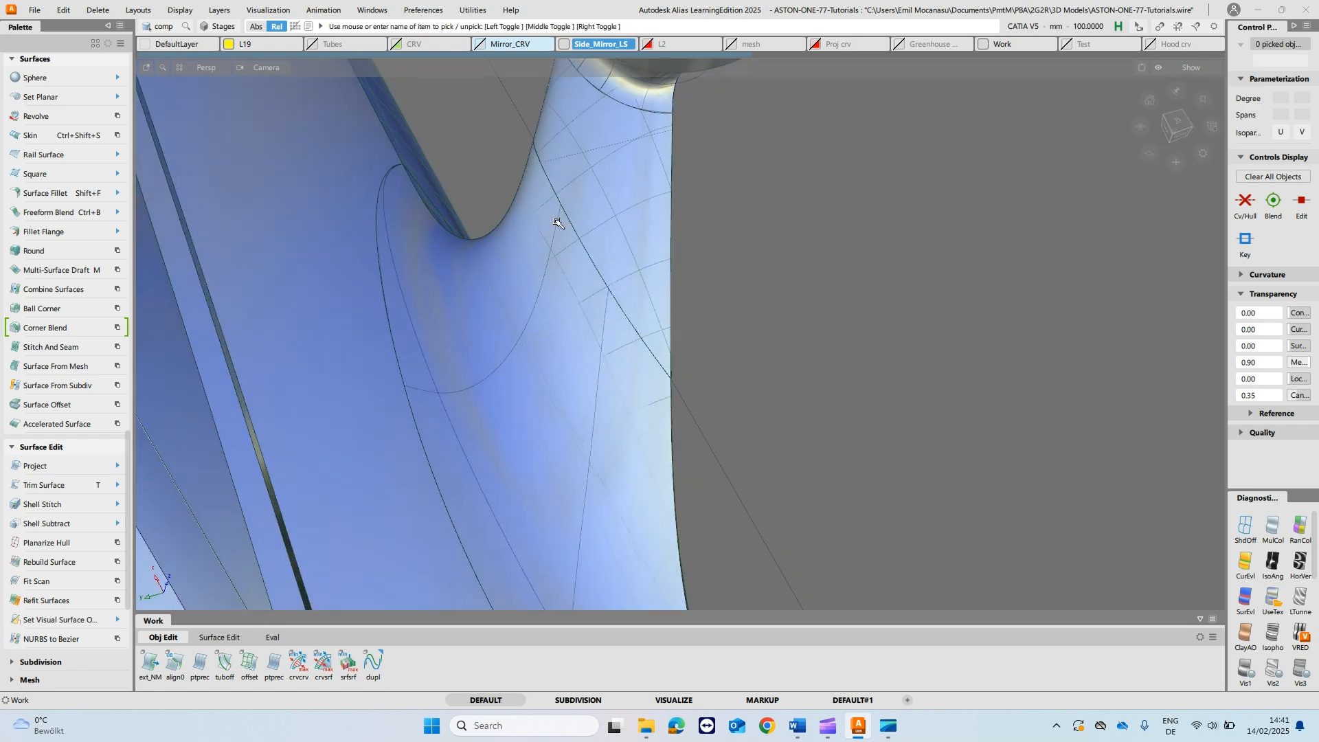
mouse_move(627, 295)
alt+shift+mouse_down()
mouse_move(648, 377)
mouse_move(622, 206)
mouse_move(630, 218)
alt+shift+mouse_up()
mouse_move(879, 315)
alt+shift+mouse_down()
mouse_move(811, 288)
mouse_move(742, 348)
alt+shift+mouse_up()
mouse_move(719, 233)
alt+shift+mouse_down()
mouse_move(730, 204)
mouse_move(651, 303)
mouse_move(739, 309)
mouse_move(713, 330)
alt+shift+mouse_up()
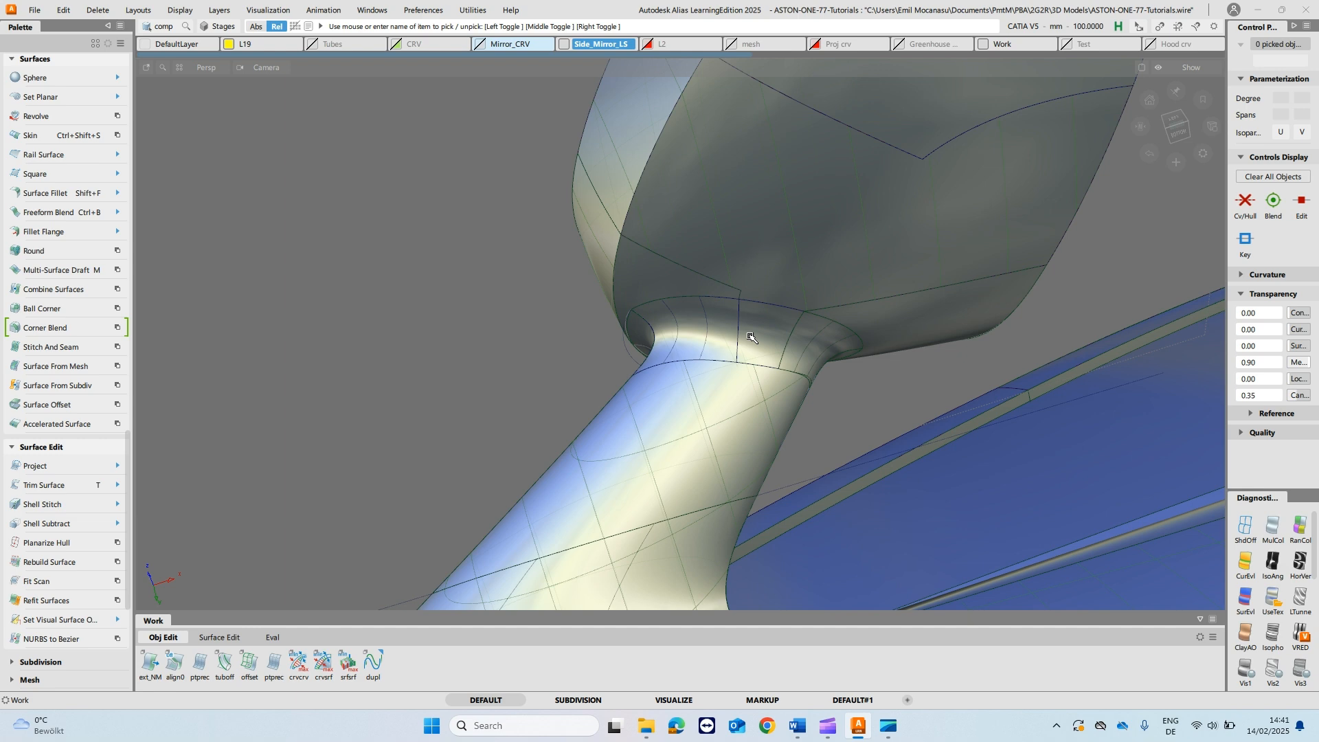
- Examine the whole shaded car with its side mirrors from the front and rear three-quarter views
alt+shift+right_drag(821, 173, 687, 303)
mouse_move(687, 303)
alt+shift+mouse_down()
mouse_move(653, 398)
mouse_move(637, 376)
mouse_move(1001, 433)
mouse_move(920, 365)
alt+shift+mouse_up()
alt+shift+right_drag(905, 359, 835, 442)
alt+shift+drag(906, 470, 774, 454)
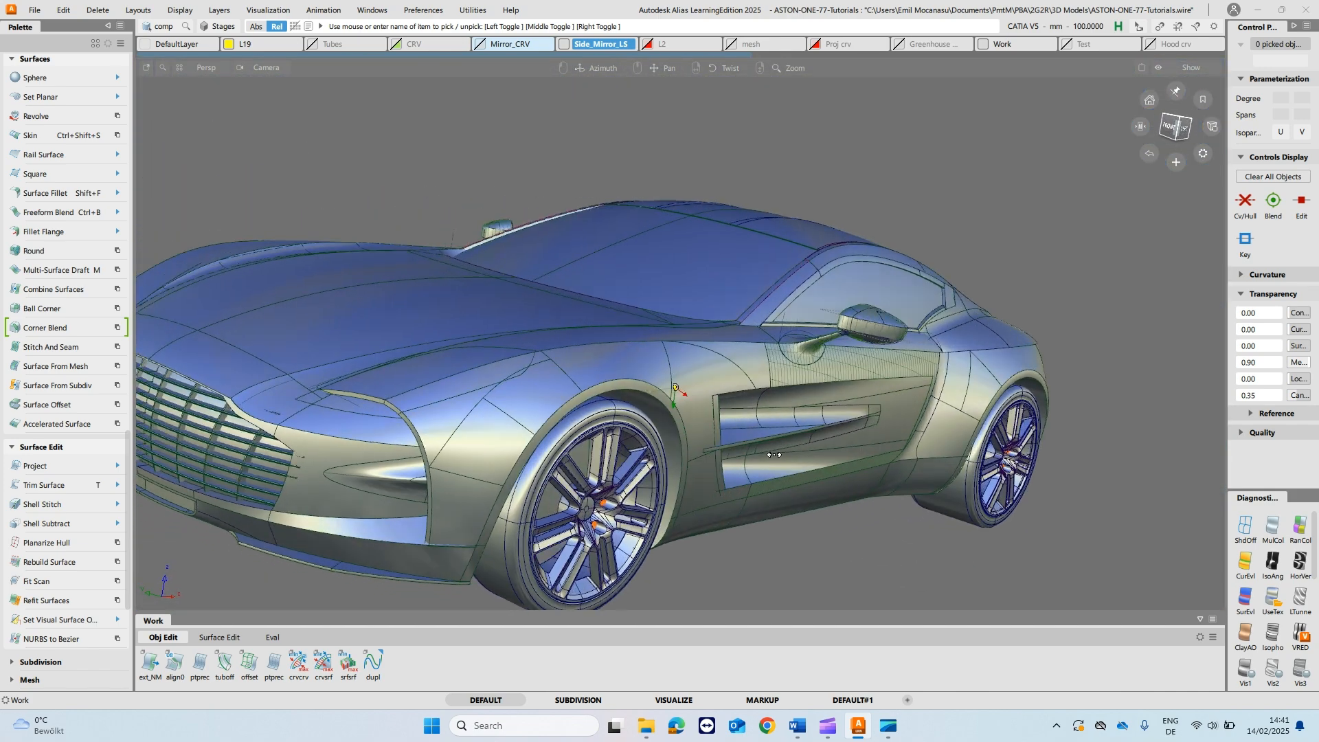
alt+shift+drag(933, 338, 729, 390)
alt+shift+middle_drag(729, 390, 505, 396)
alt+shift+drag(1102, 408, 1156, 395)
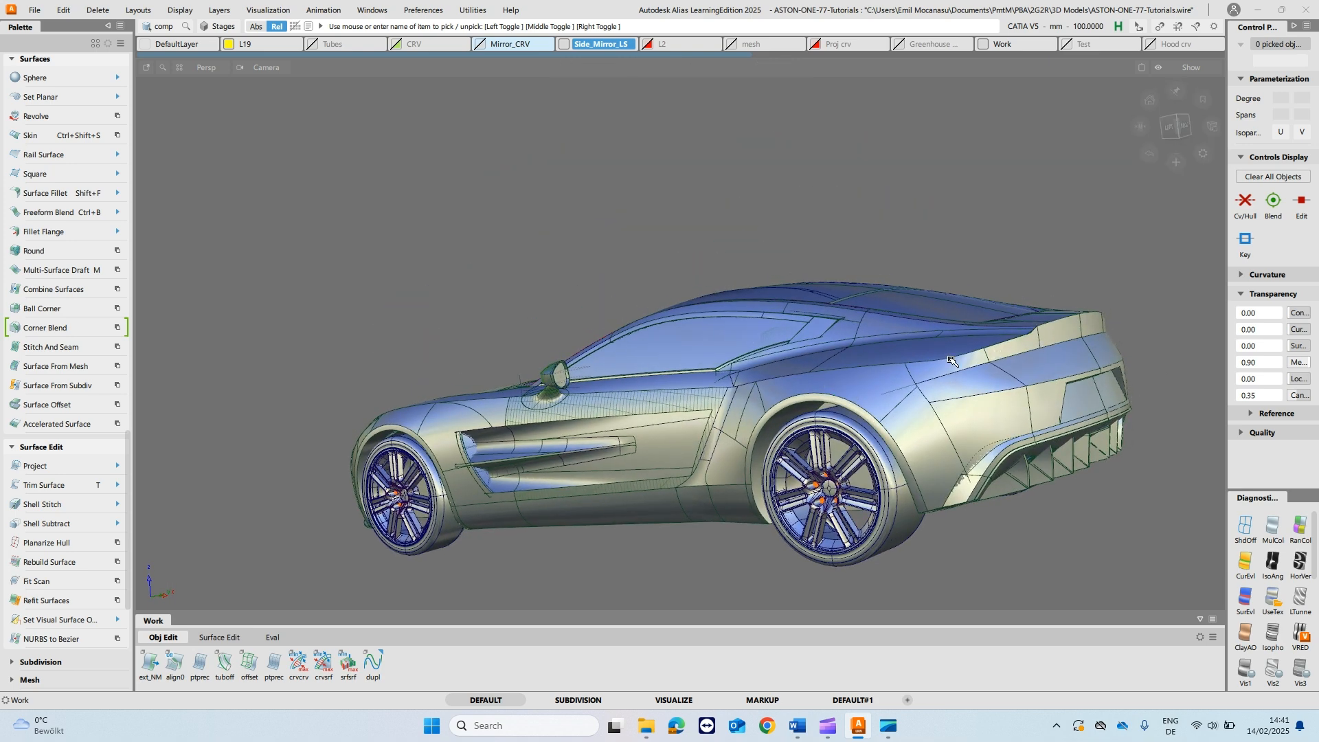
alt+shift+drag(1119, 326, 1043, 362)
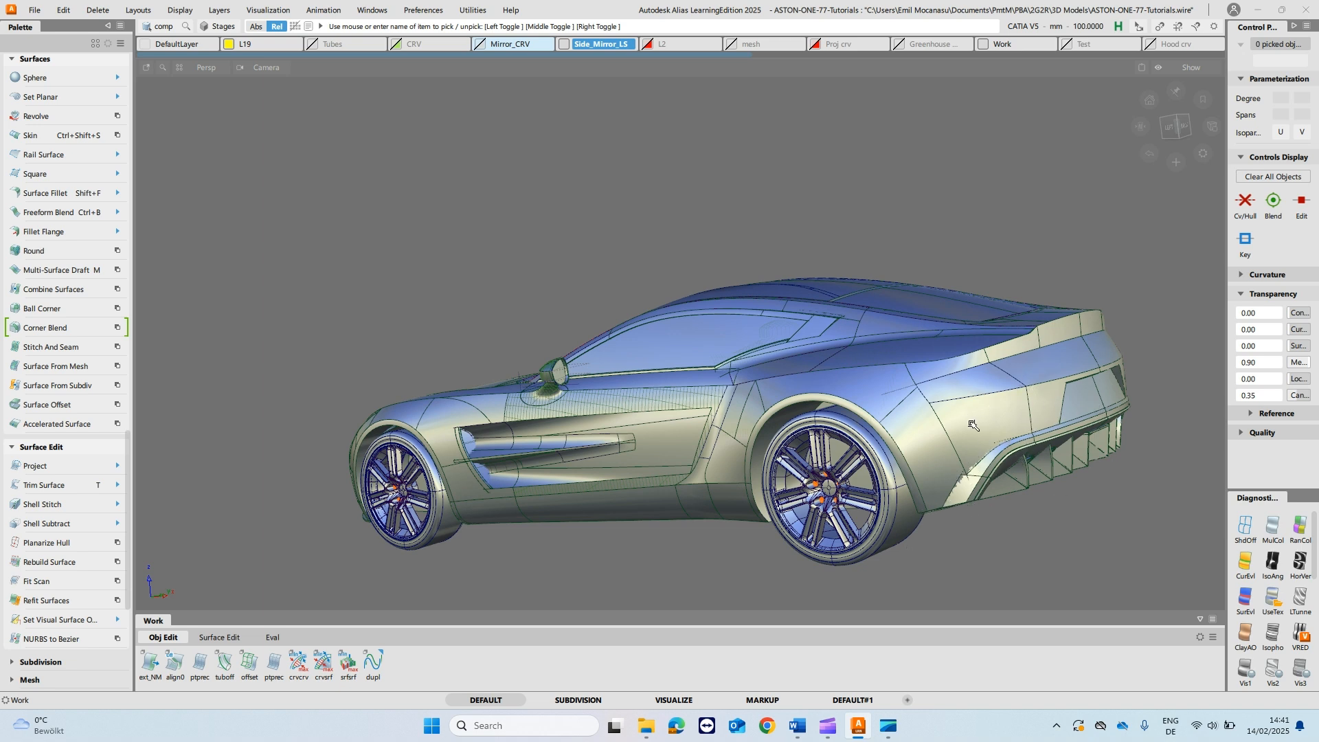
alt+shift+drag(990, 389, 910, 390)
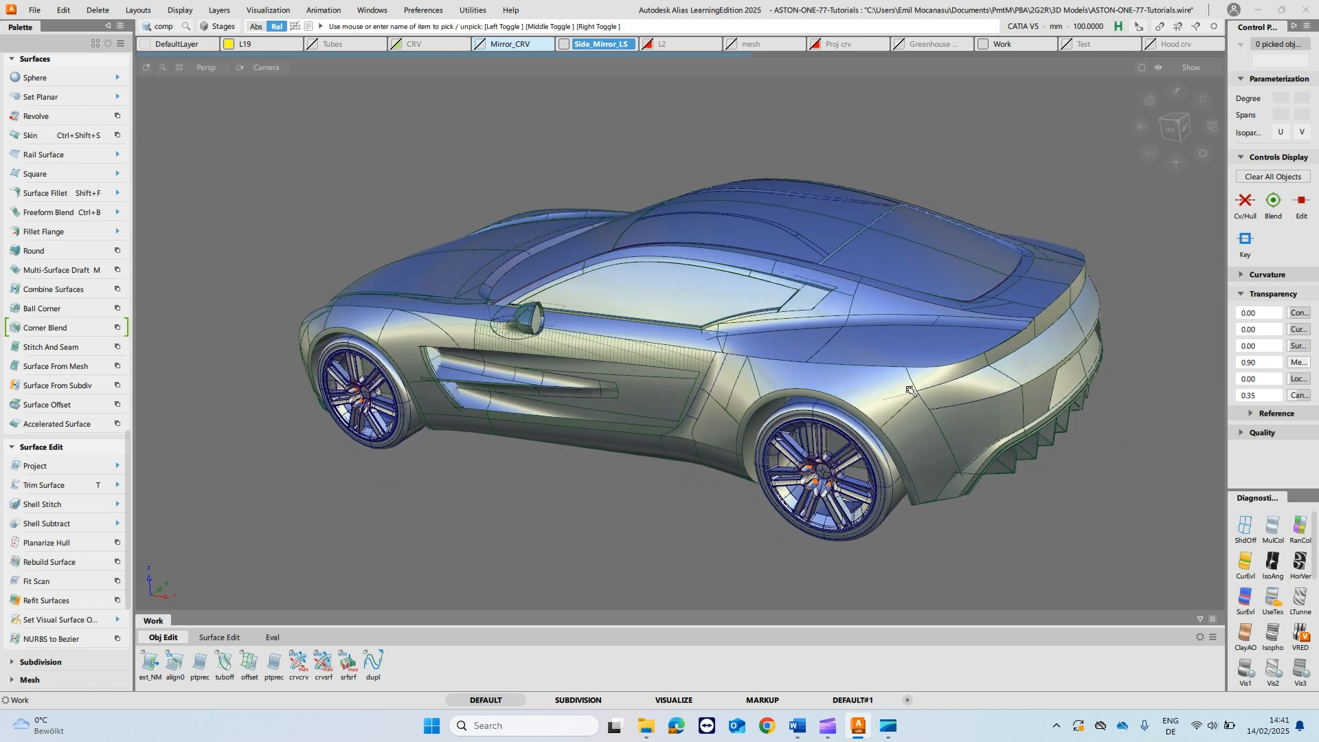
- Examine the surface reflections along the side sill, rear fender and side vents up close
alt+shift+click(681, 437)
alt+shift+drag(680, 437, 728, 426)
alt+shift+right_drag(671, 428, 755, 443)
alt+shift+drag(754, 443, 634, 429)
alt+shift+right_drag(936, 151, 879, 160)
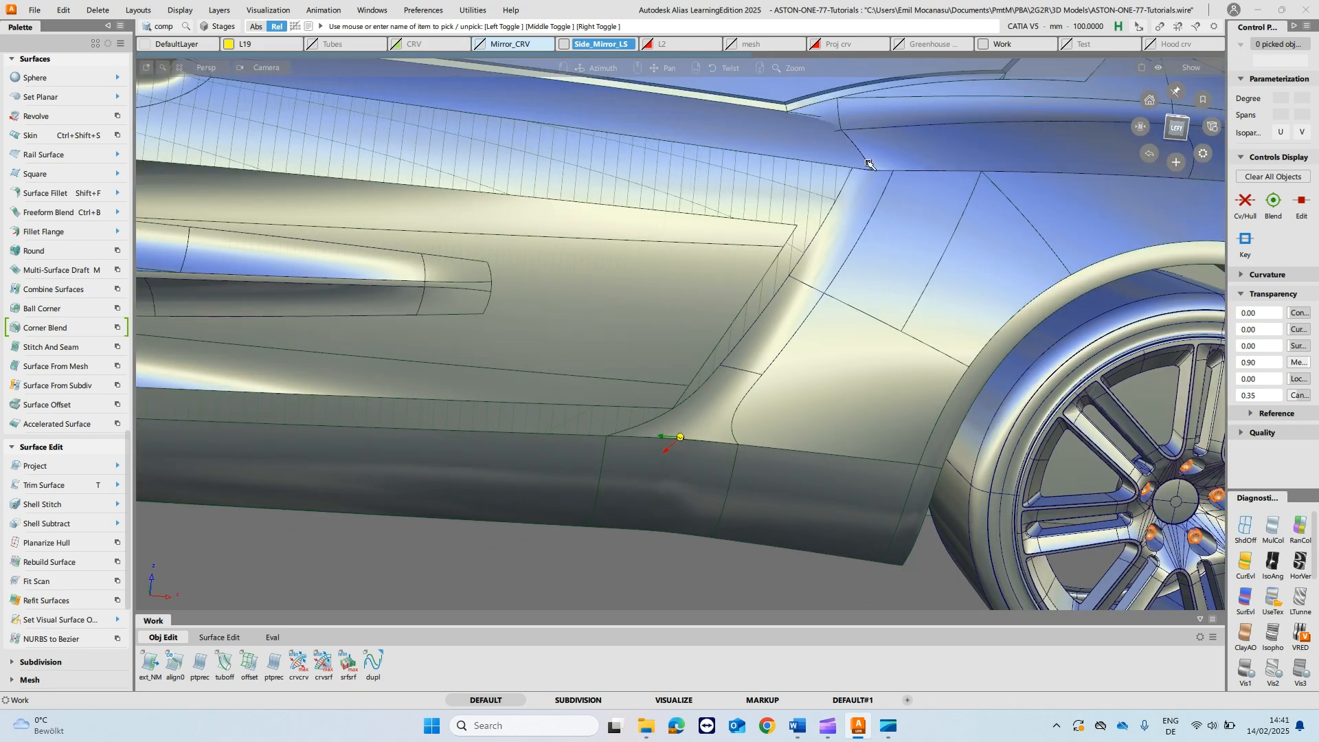
alt+shift+drag(853, 326, 878, 224)
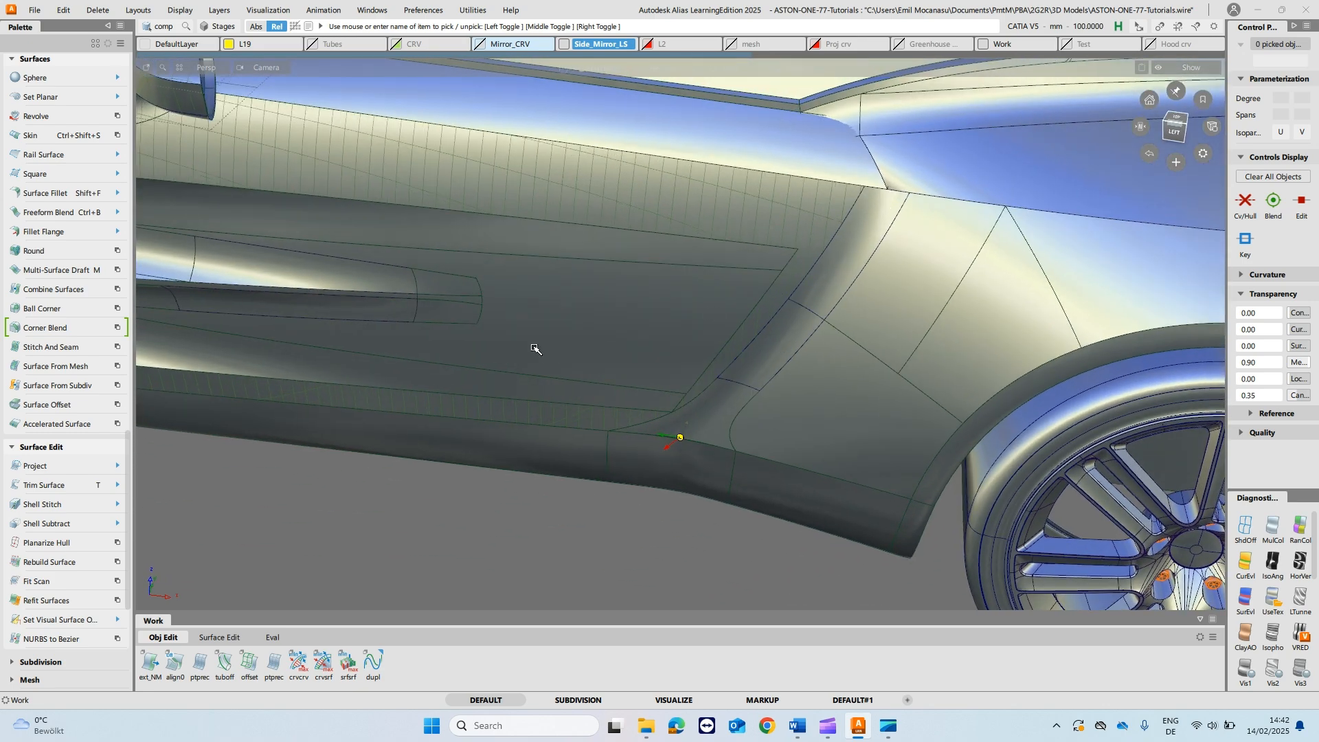
alt+shift+middle_drag(372, 275, 531, 274)
alt+shift+middle_drag(385, 244, 801, 239)
alt+shift+click(491, 273)
alt+shift+drag(494, 368, 418, 281)
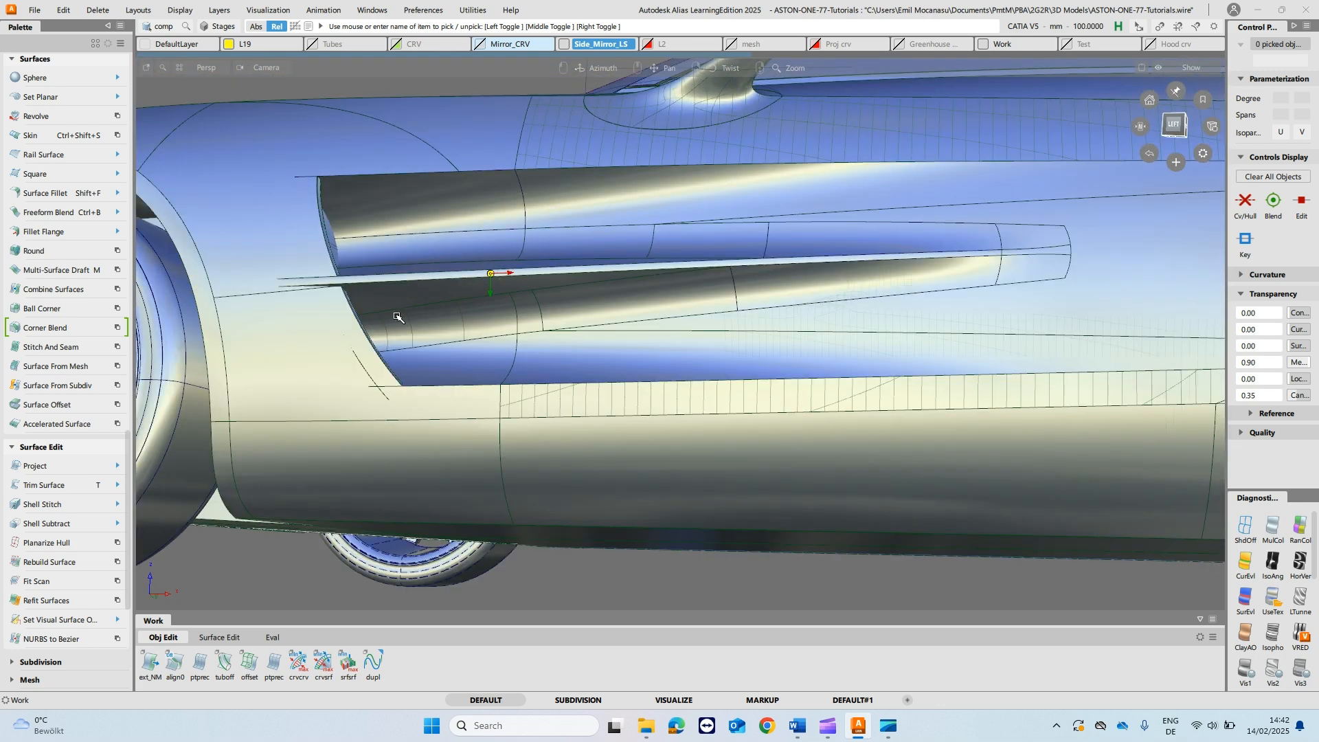
alt+shift+drag(392, 337, 404, 377)
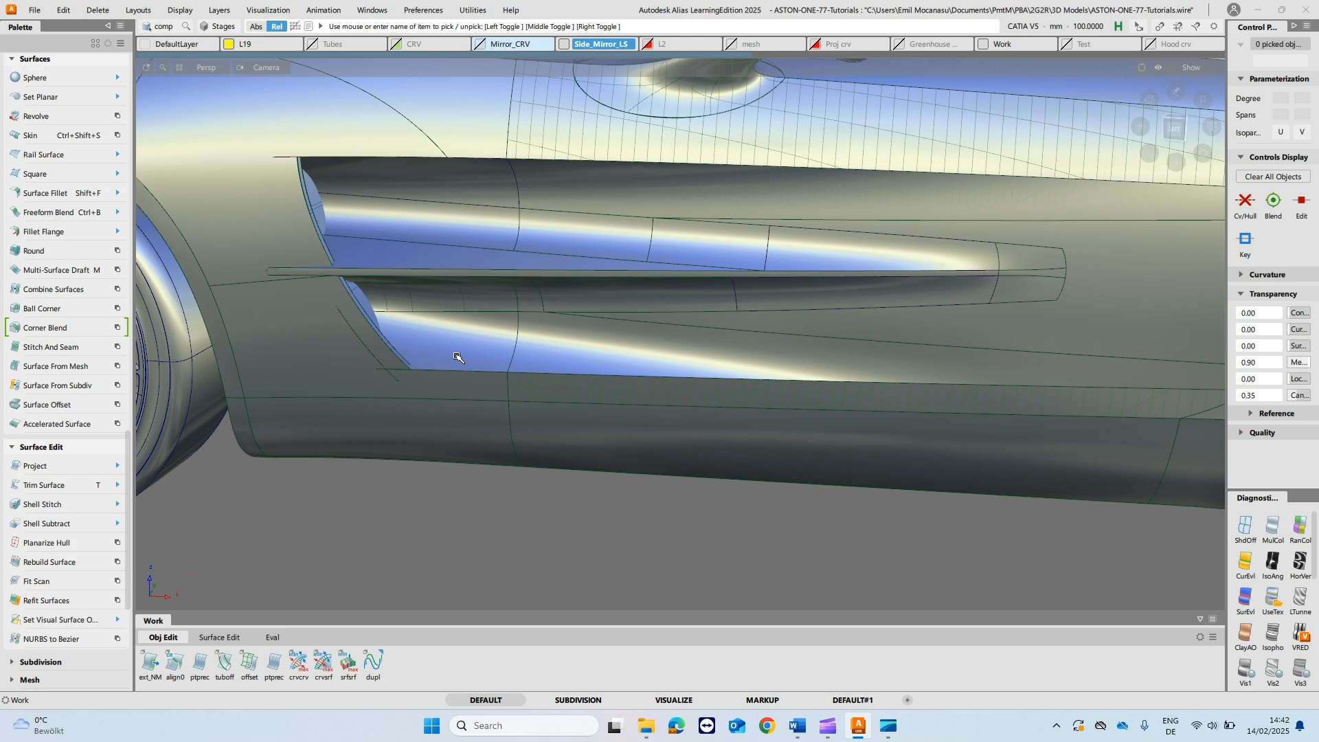
mouse_move(496, 210)
alt+shift+right_down()
mouse_move(521, 213)
mouse_move(543, 163)
mouse_move(540, 173)
alt+shift+right_up()
alt+shift+click(539, 175)
alt+shift+middle_drag(382, 201, 1027, 265)
alt+shift+click(648, 276)
- Examine the front wheel arch, headlight area and hood reflections, ending on an overall front three-quarter view
alt+shift+drag(514, 484, 924, 285)
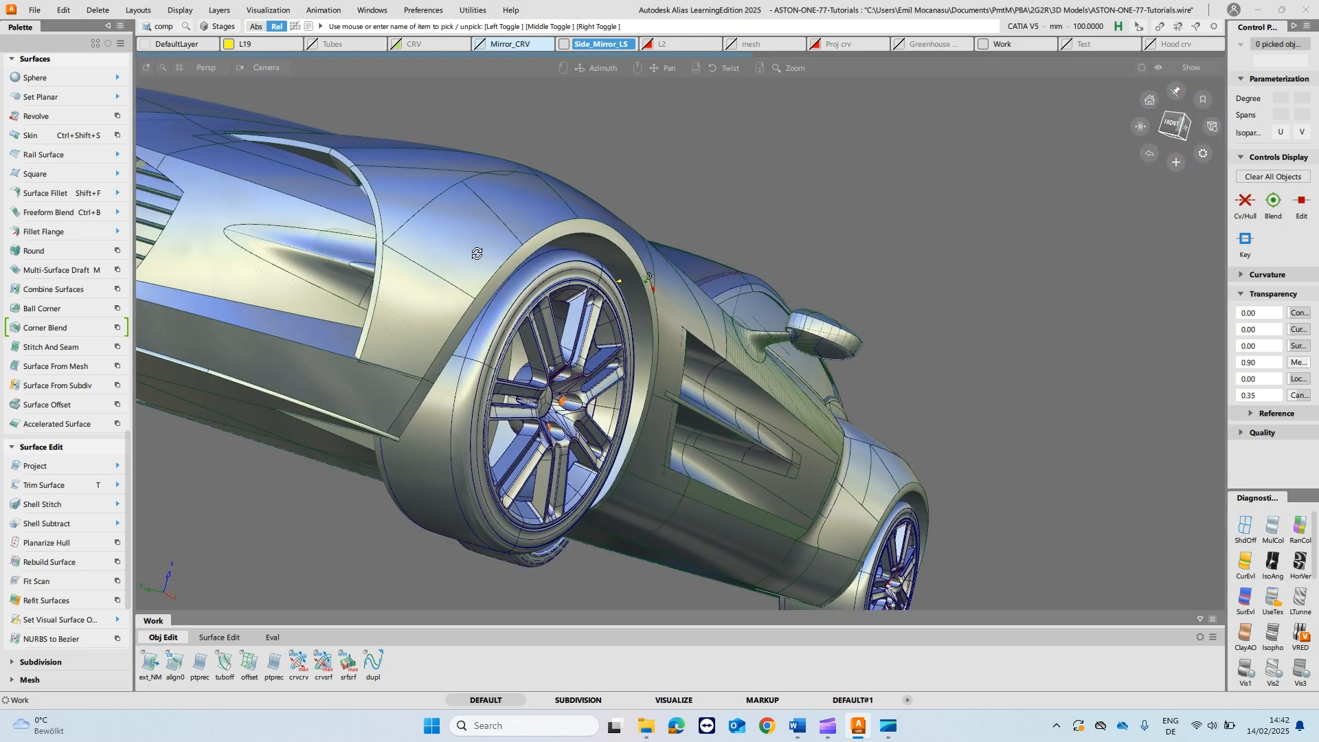
alt+shift+drag(471, 230, 493, 283)
alt+shift+right_drag(458, 300, 501, 298)
alt+shift+drag(501, 299, 622, 296)
alt+shift+middle_drag(440, 295, 726, 310)
alt+shift+click(644, 402)
alt+shift+drag(886, 392, 747, 416)
alt+shift+right_drag(747, 417, 800, 415)
alt+shift+drag(790, 392, 774, 433)
alt+shift+middle_drag(790, 333, 612, 388)
alt+shift+click(618, 342)
alt+shift+drag(474, 348, 560, 393)
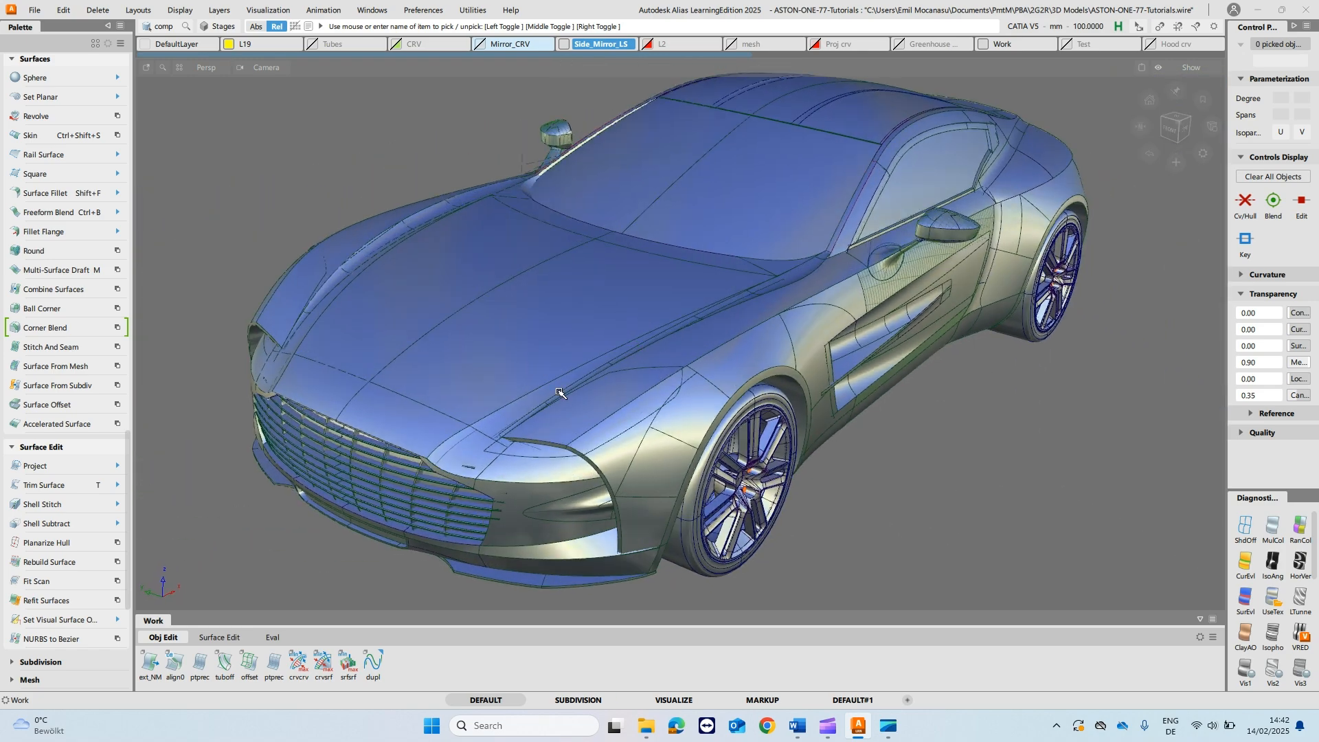